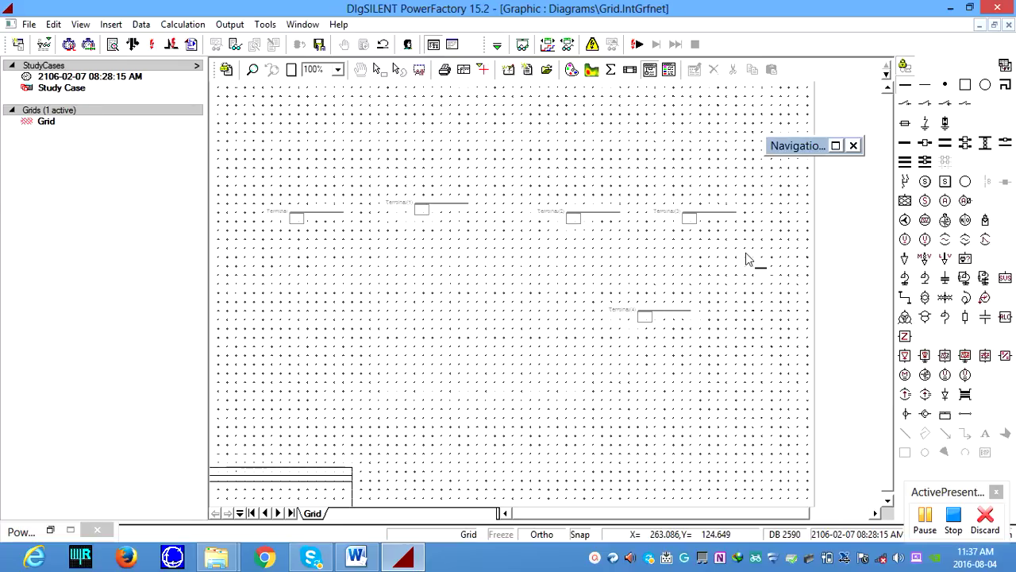
key(Escape)
right_click(314, 219)
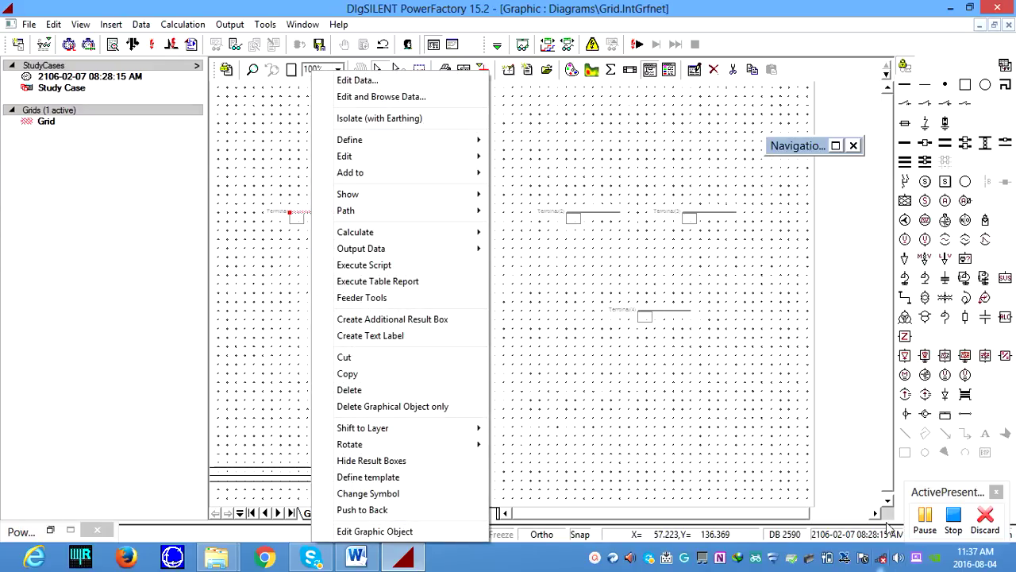
click(923, 517)
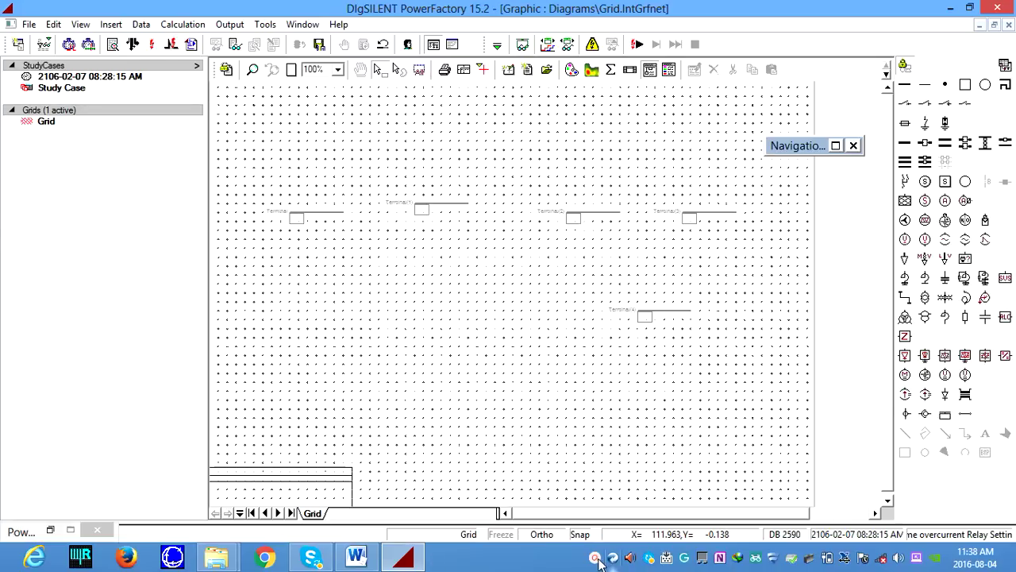
key(ctrl+shift+F9)
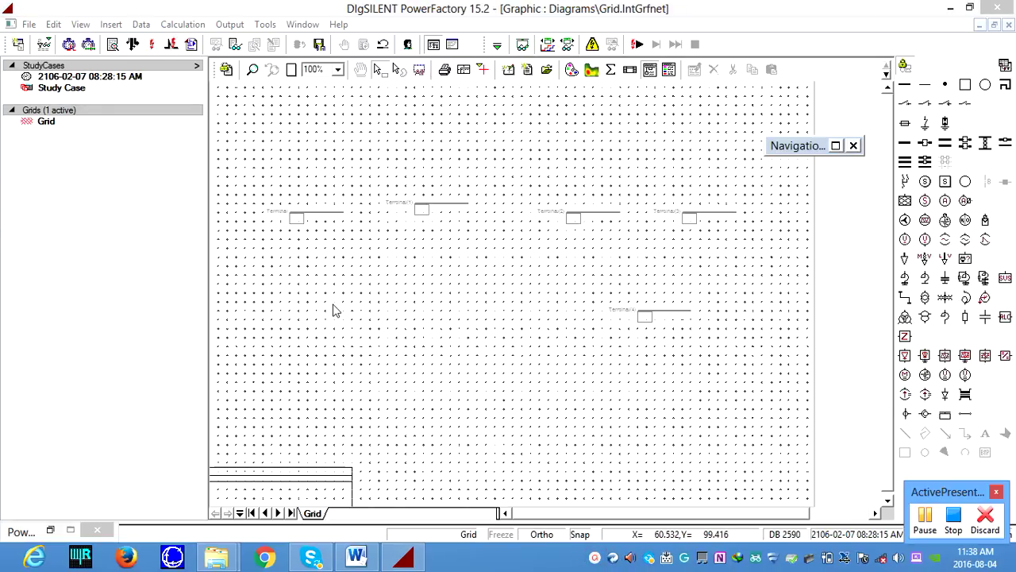
Step: Rotate the first two terminals, Terminal and Terminal(1), clockwise so they stand vertically in the grid diagram
right_click(311, 219)
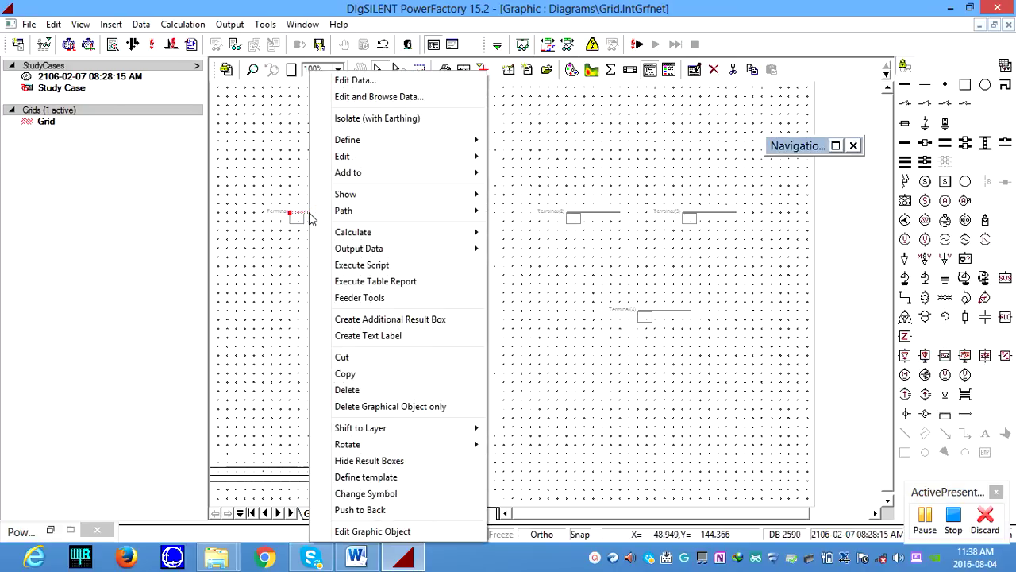
mouse_move(393, 447)
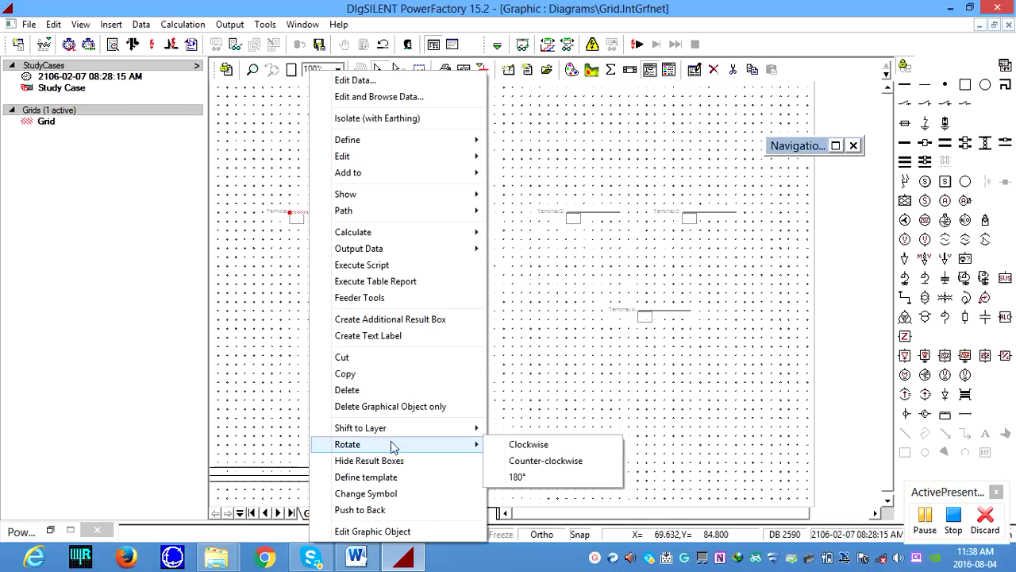
click(543, 450)
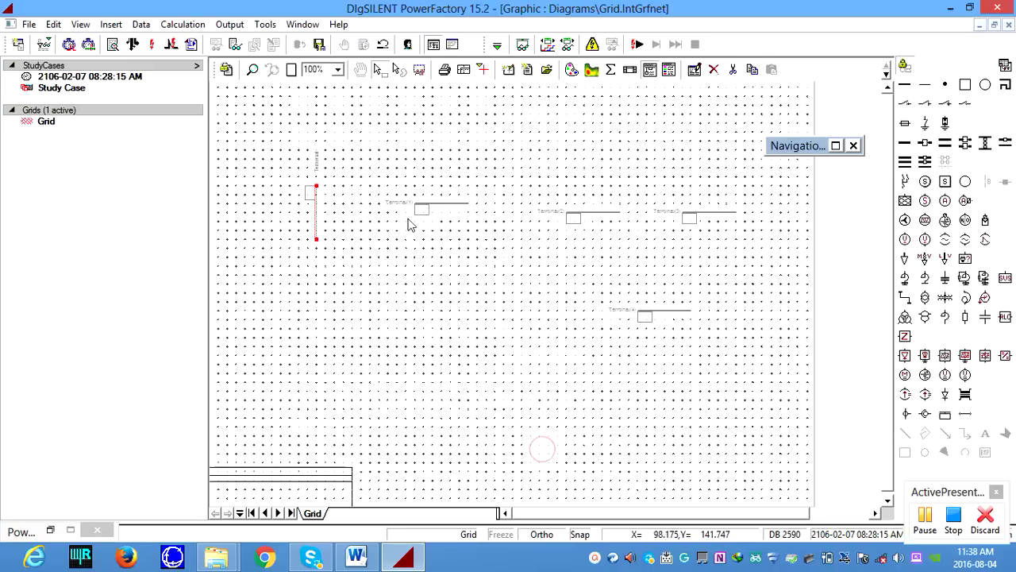
right_click(449, 209)
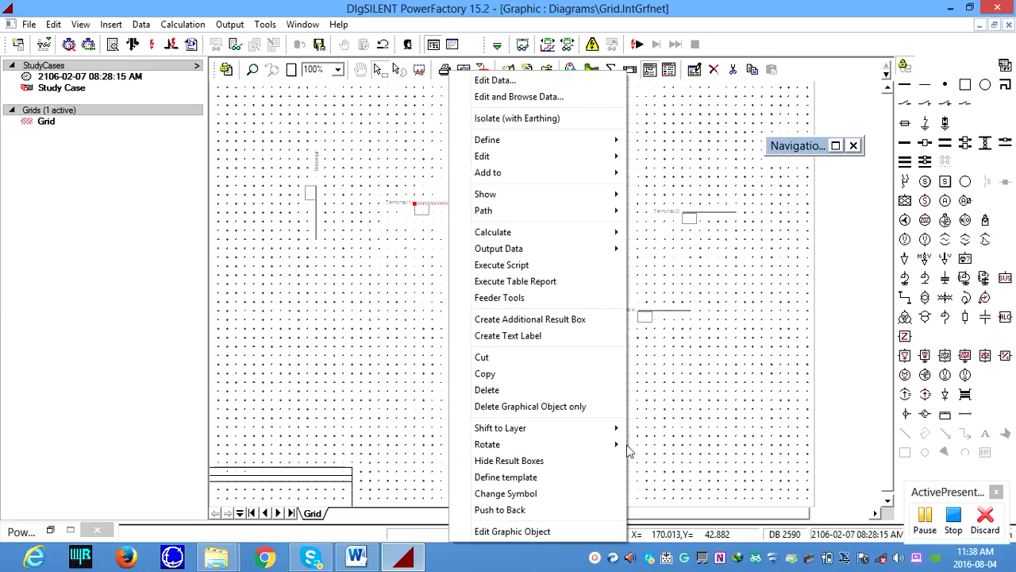
mouse_move(613, 445)
click(663, 444)
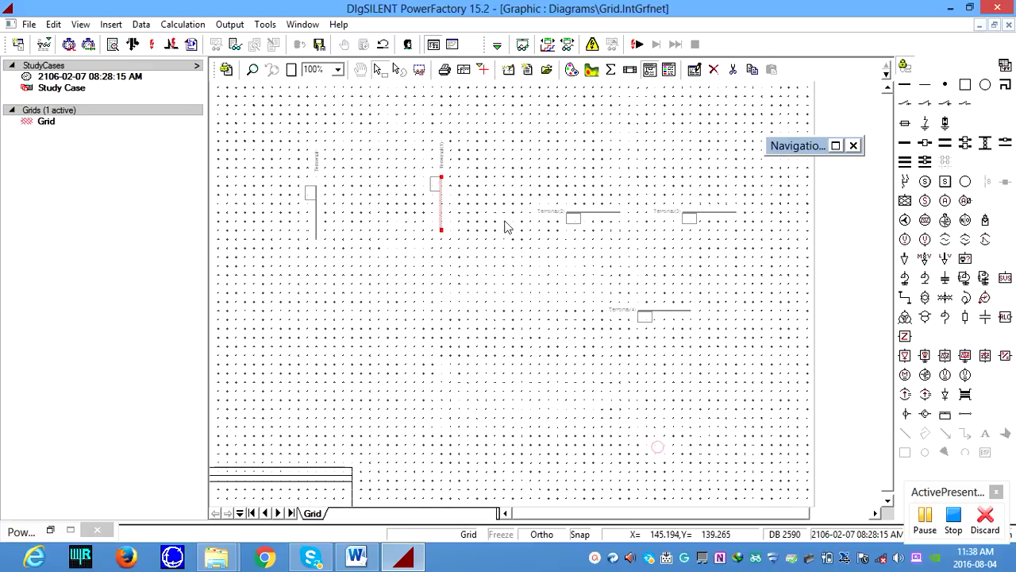
Step: Rotate the remaining three terminals, Terminal(2), Terminal(3) and Terminal(4), clockwise to vertical
right_click(603, 220)
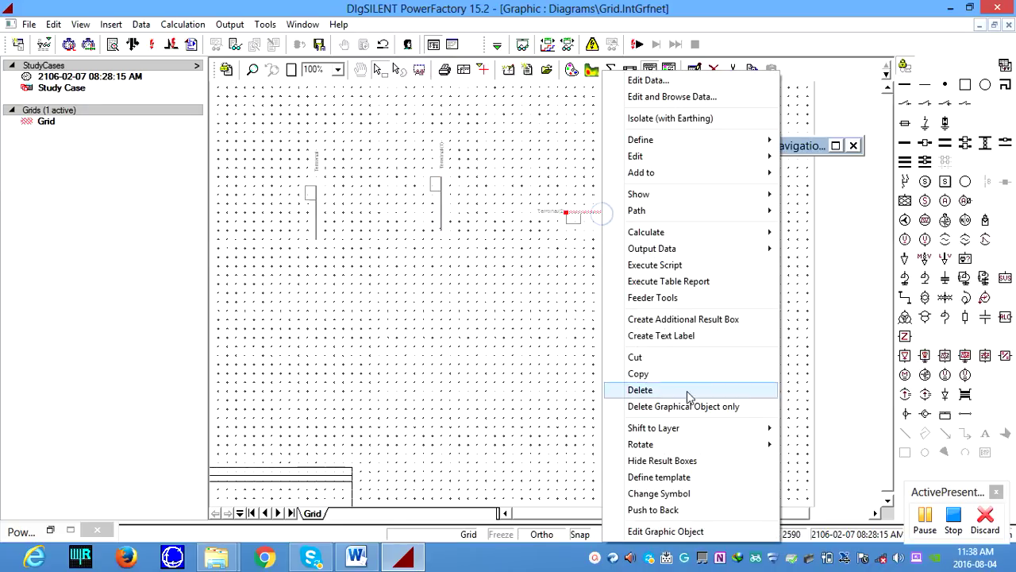
mouse_move(760, 449)
click(814, 444)
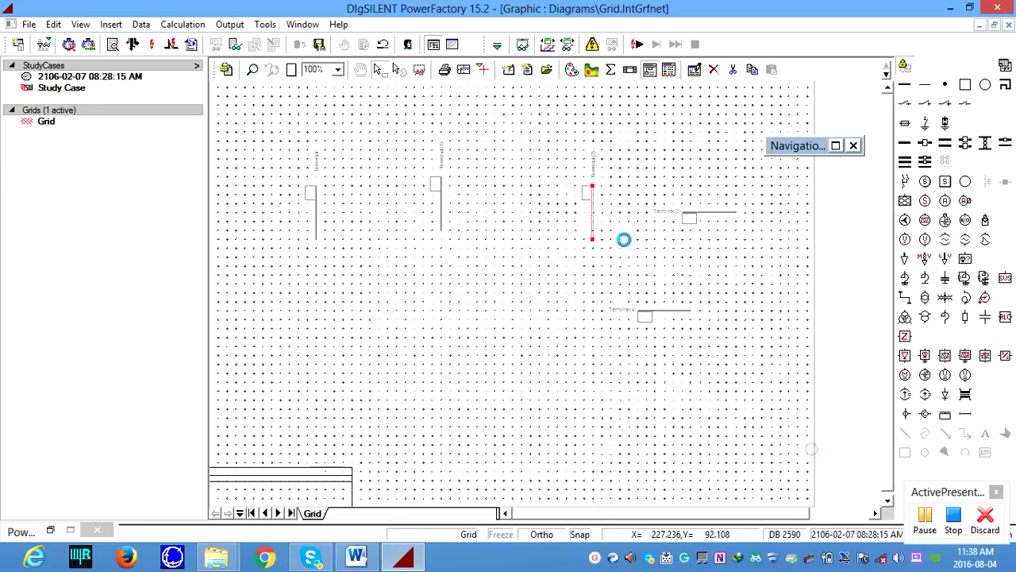
right_click(717, 220)
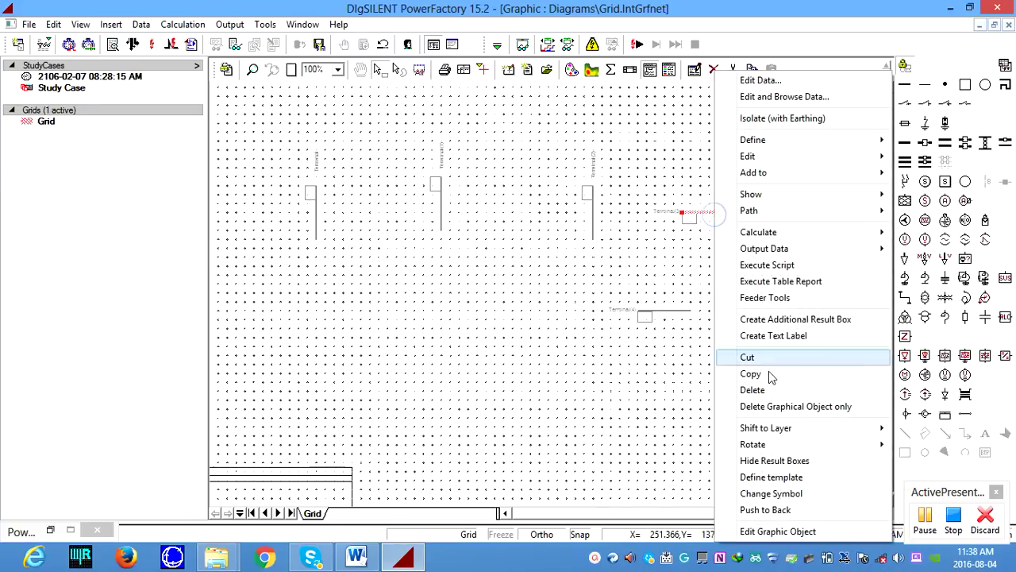
mouse_move(762, 445)
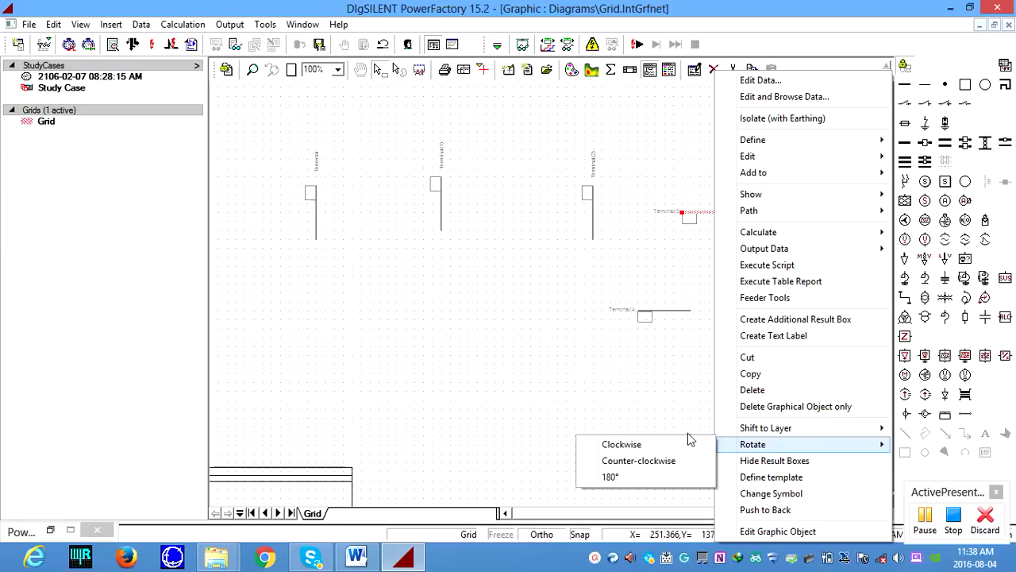
click(664, 442)
right_click(677, 311)
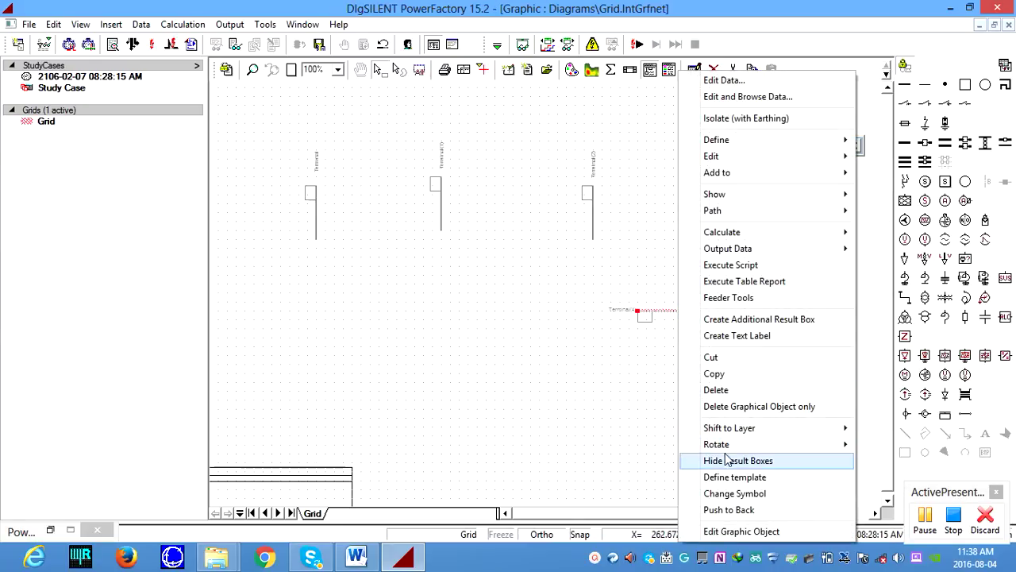
click(874, 446)
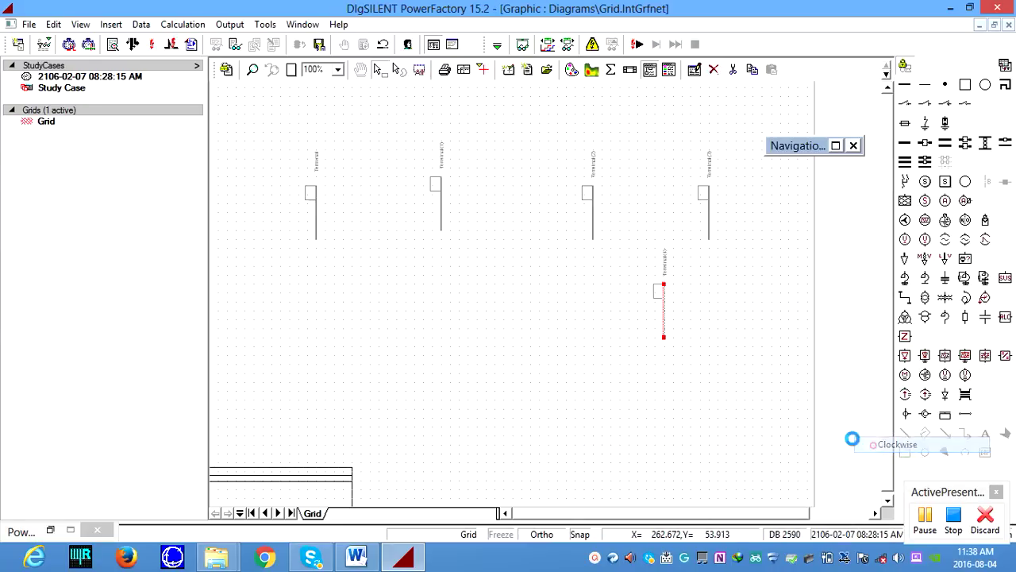
Step: Move Terminal, Terminal(1) and Terminal(2) into one level, roughly evenly spaced row in the diagram
click(316, 222)
drag(318, 220, 301, 255)
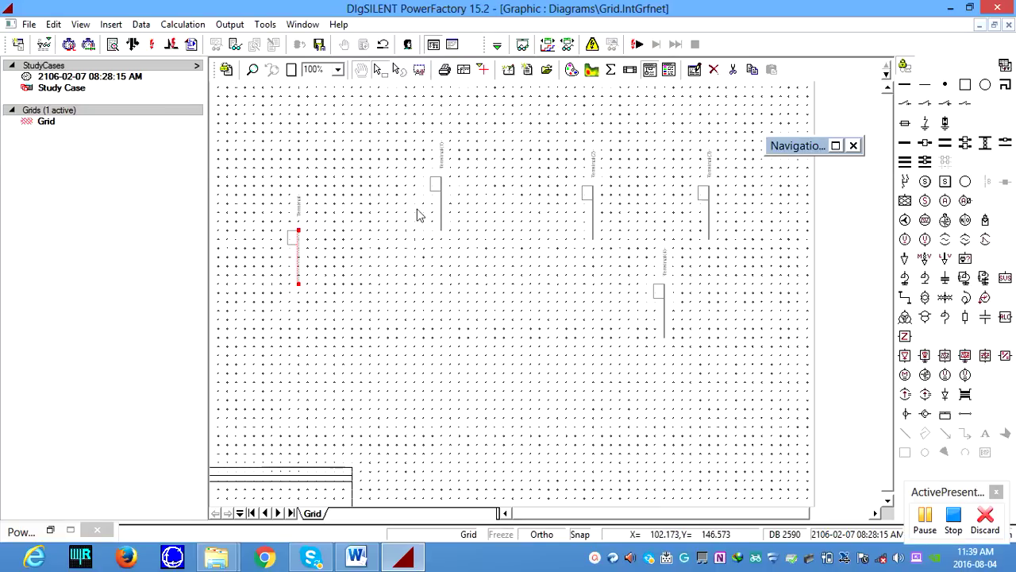
click(442, 205)
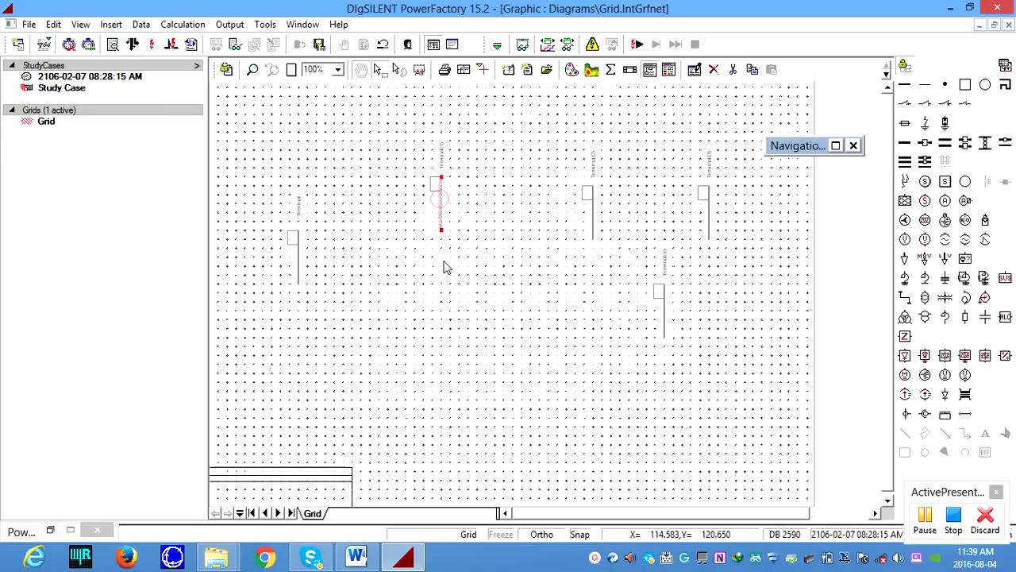
drag(441, 203, 413, 251)
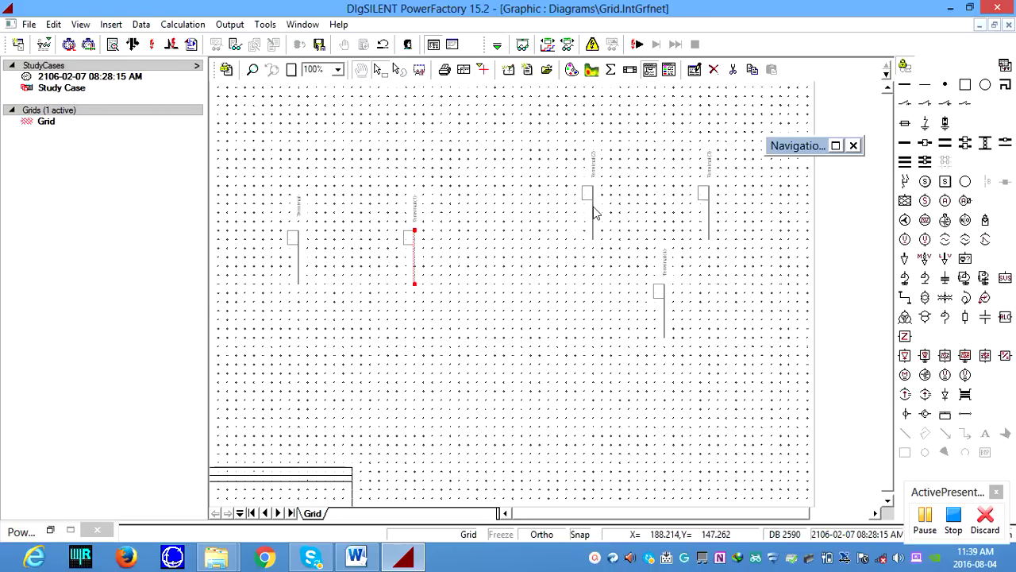
click(593, 213)
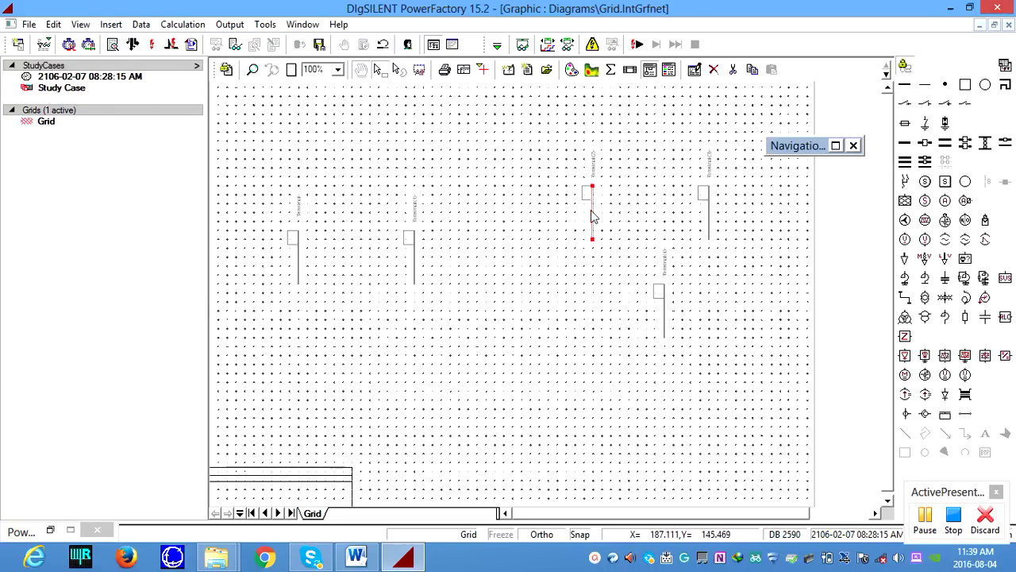
drag(592, 216, 539, 250)
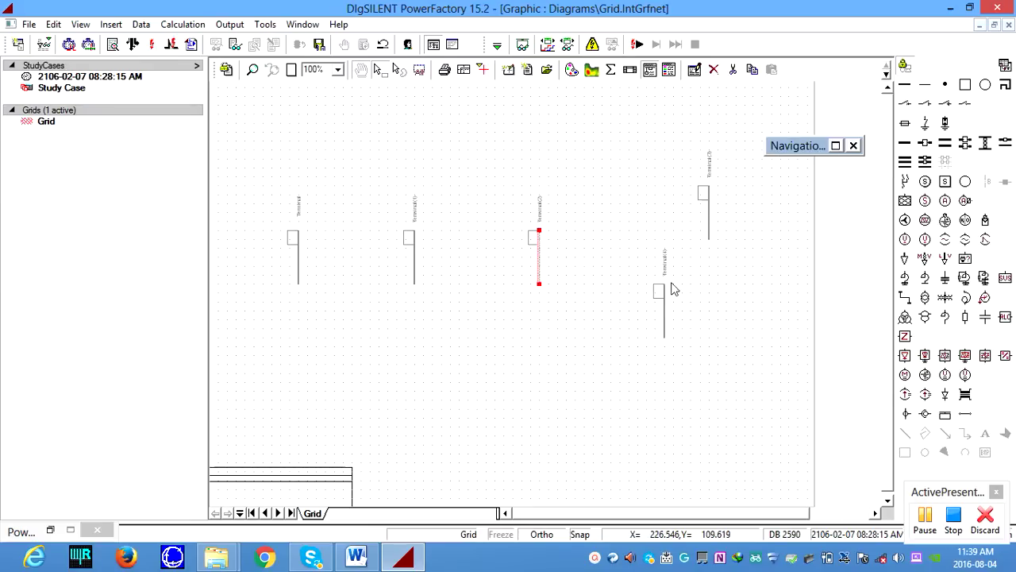
Step: Move Terminal(3) beside Terminal(2) and place Terminal(4) level with it at the end of the terminal row
drag(664, 307, 744, 305)
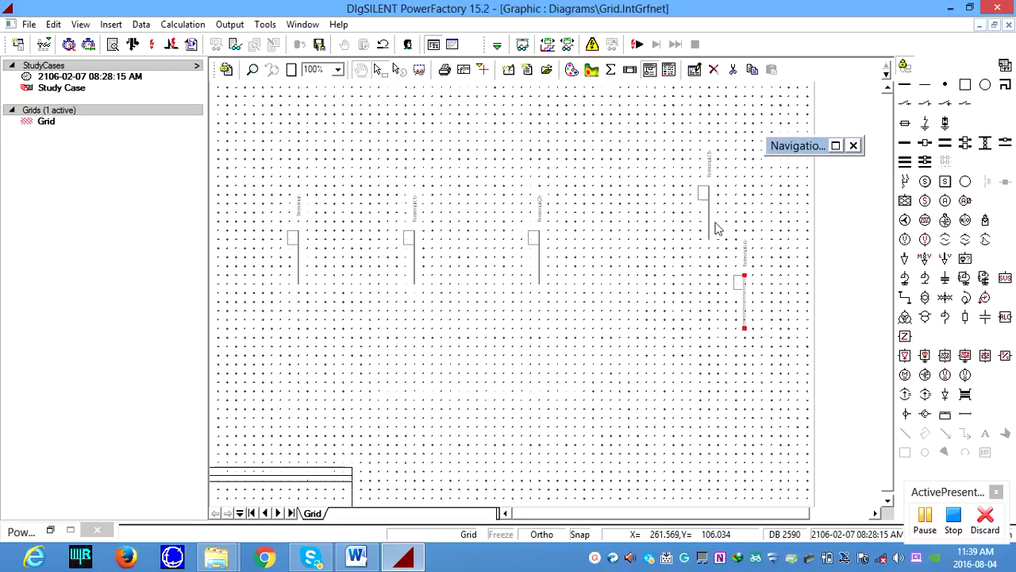
click(709, 221)
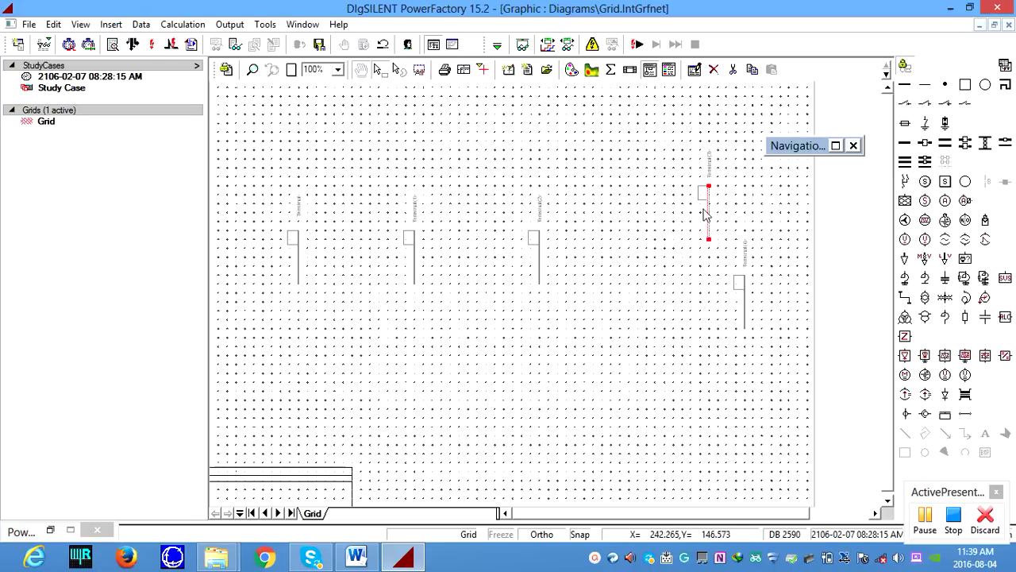
drag(709, 208, 656, 240)
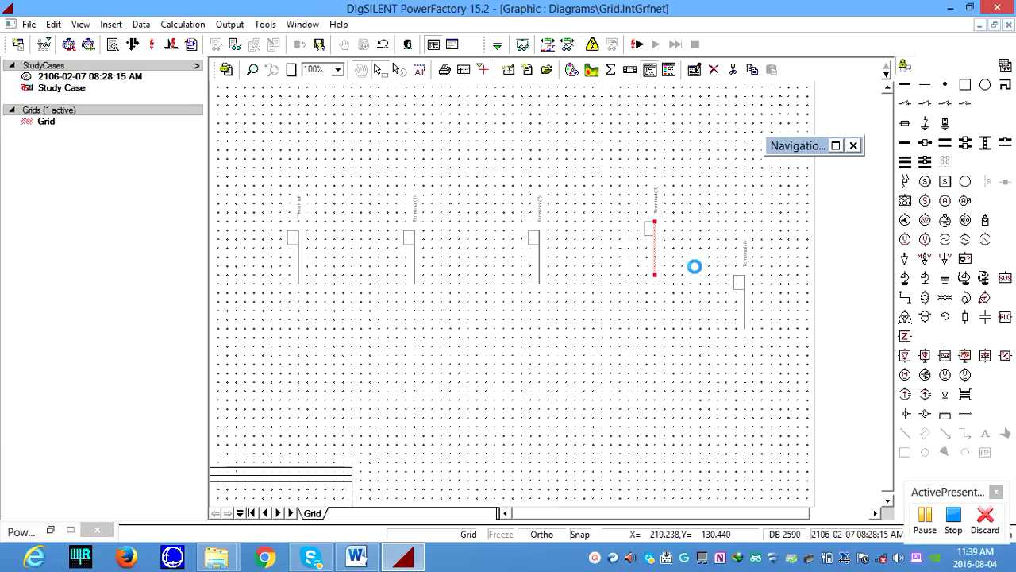
click(745, 298)
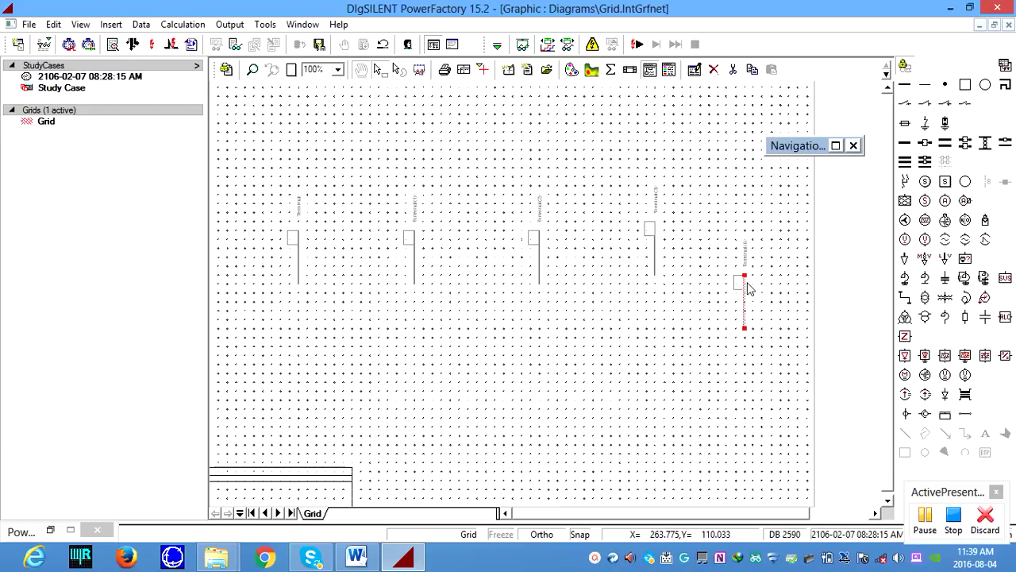
drag(744, 290, 735, 228)
click(586, 347)
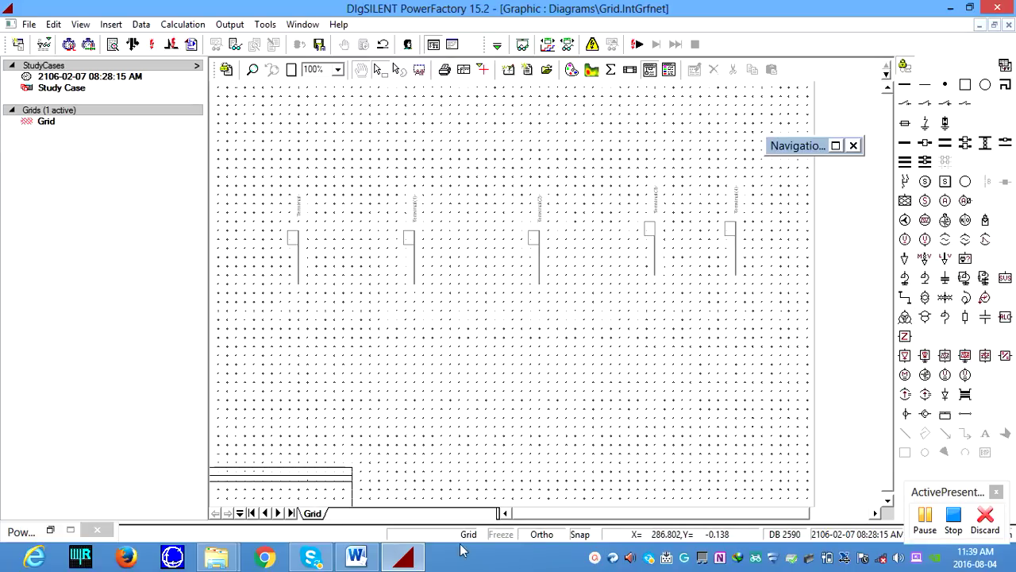
Step: Check Figure 1.1 in the Word manual, then place an external grid in PowerFactory left of Terminal and connect it to that busbar
click(355, 559)
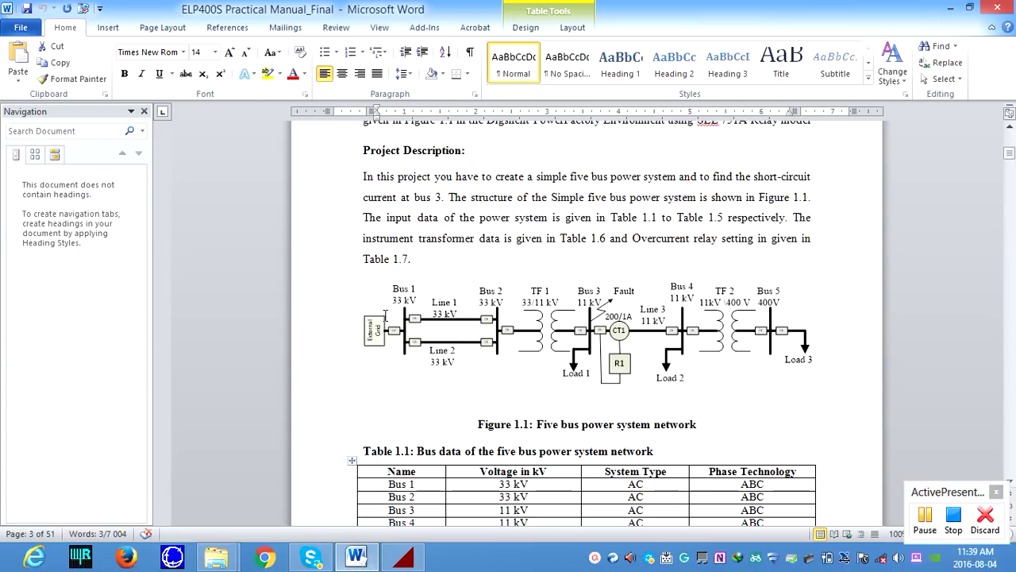
click(361, 561)
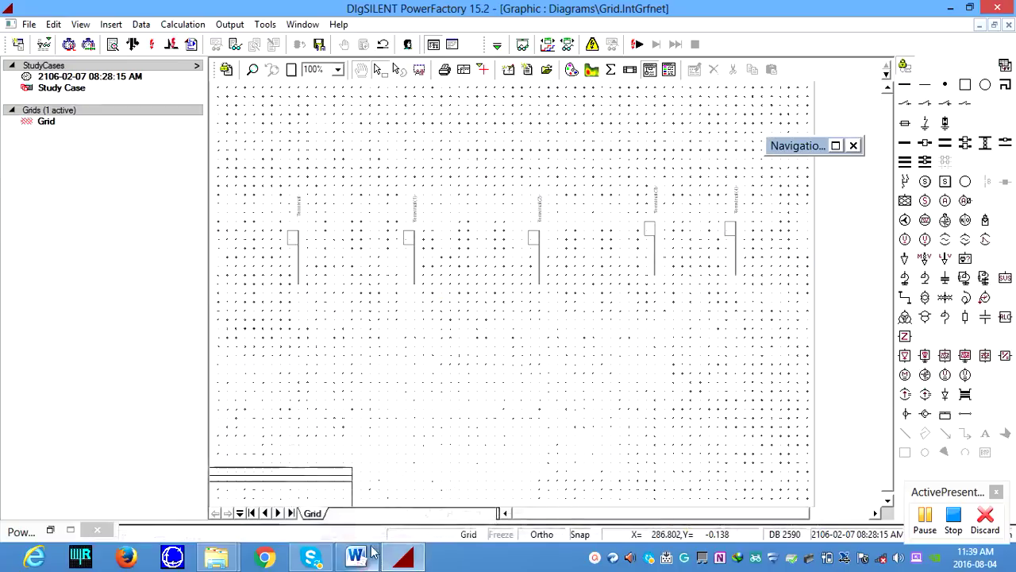
click(908, 203)
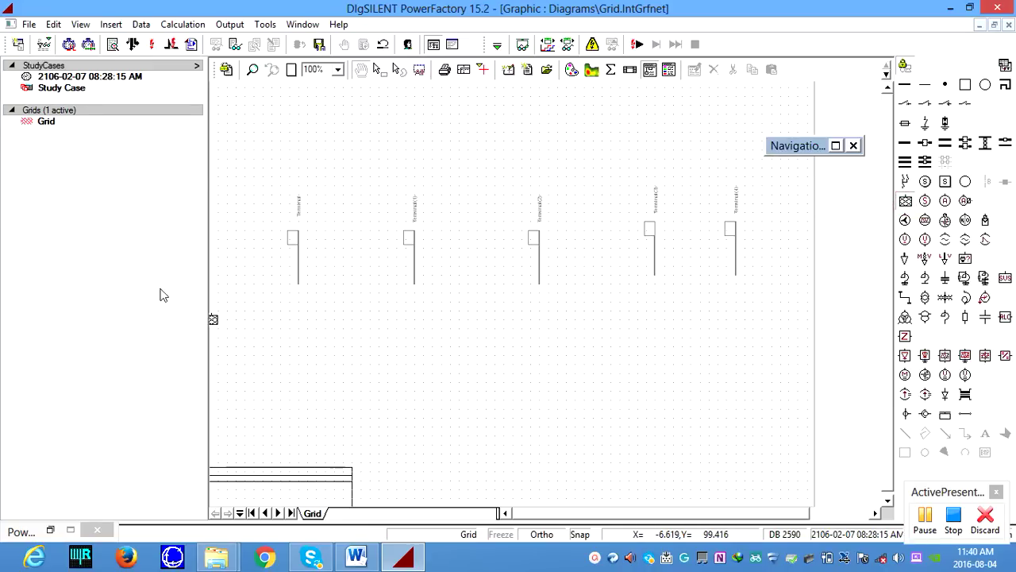
click(245, 262)
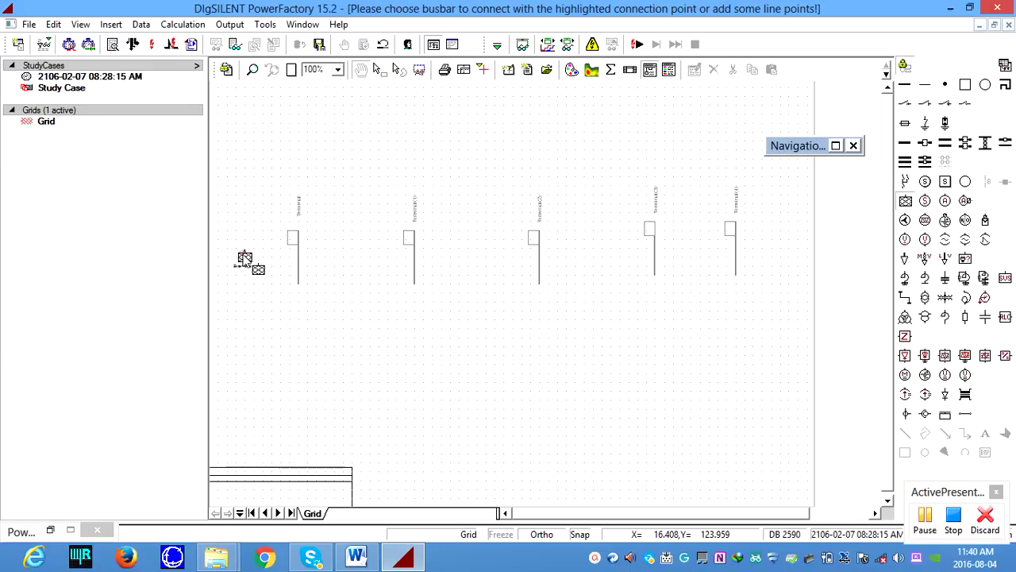
click(298, 252)
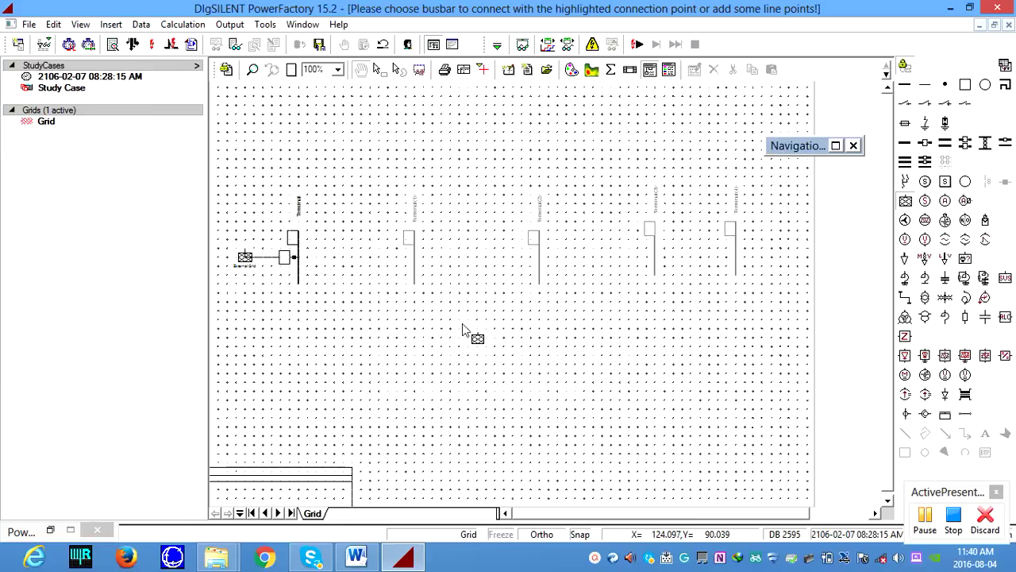
key(Escape)
Step: Check Figure 1.1 in the Word manual, then draw two parallel lines in PowerFactory connecting Terminal to Terminal(1)
click(356, 556)
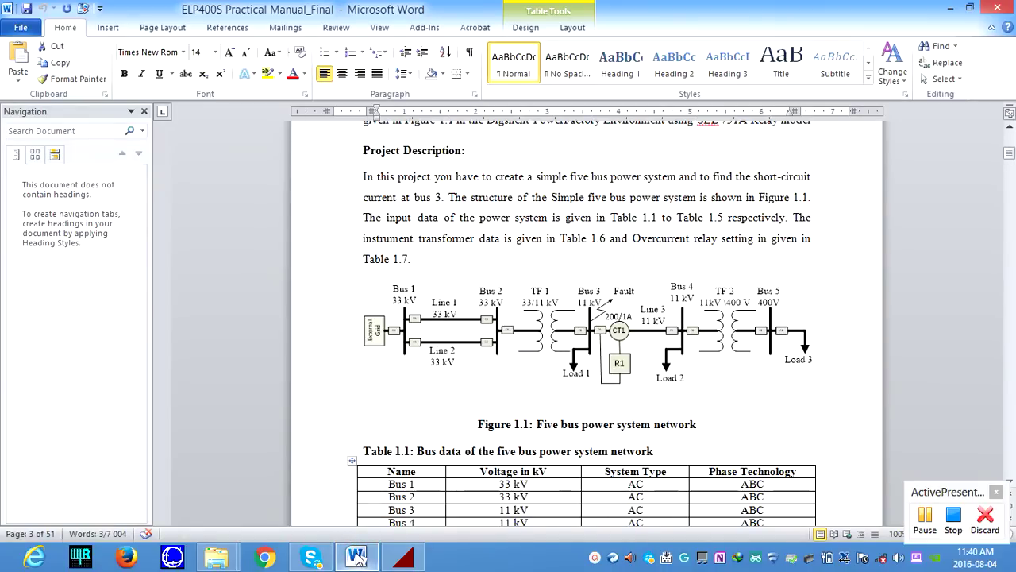
click(356, 557)
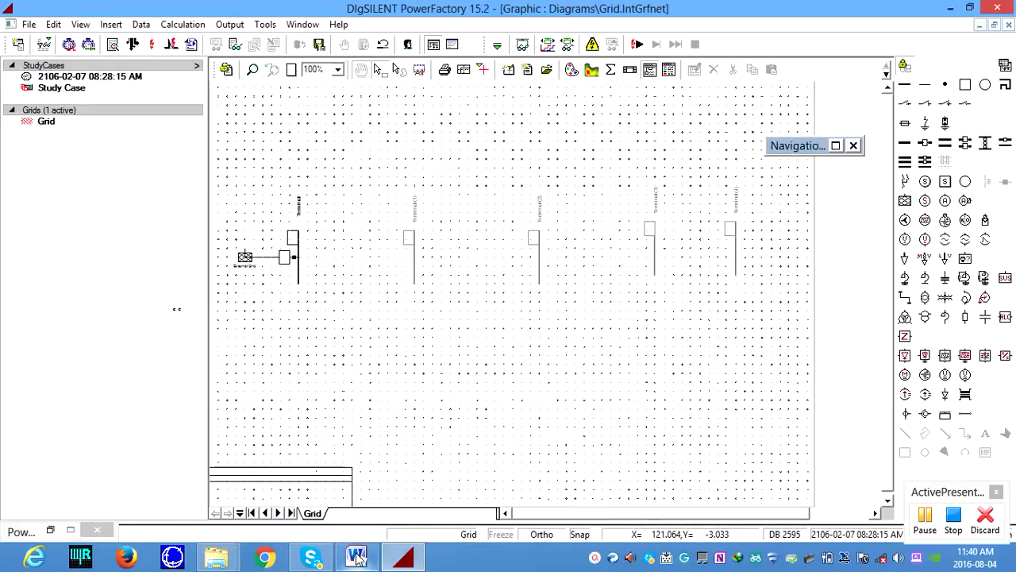
click(908, 302)
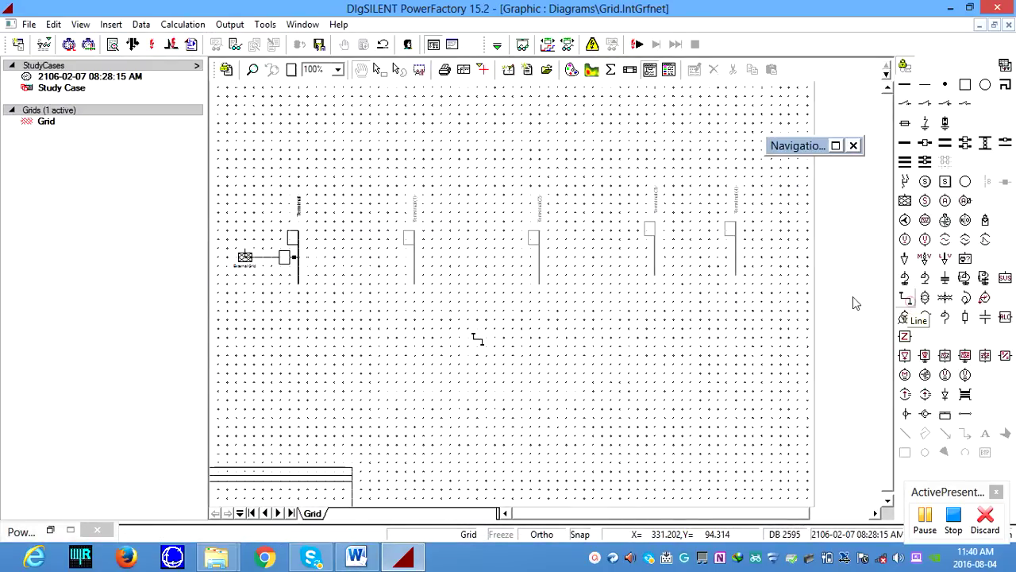
click(300, 259)
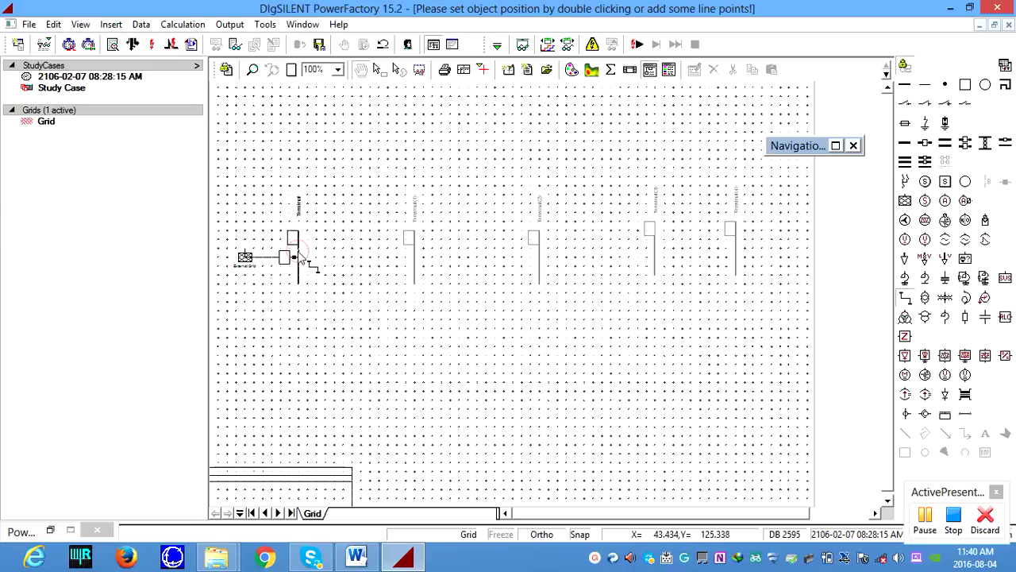
click(414, 252)
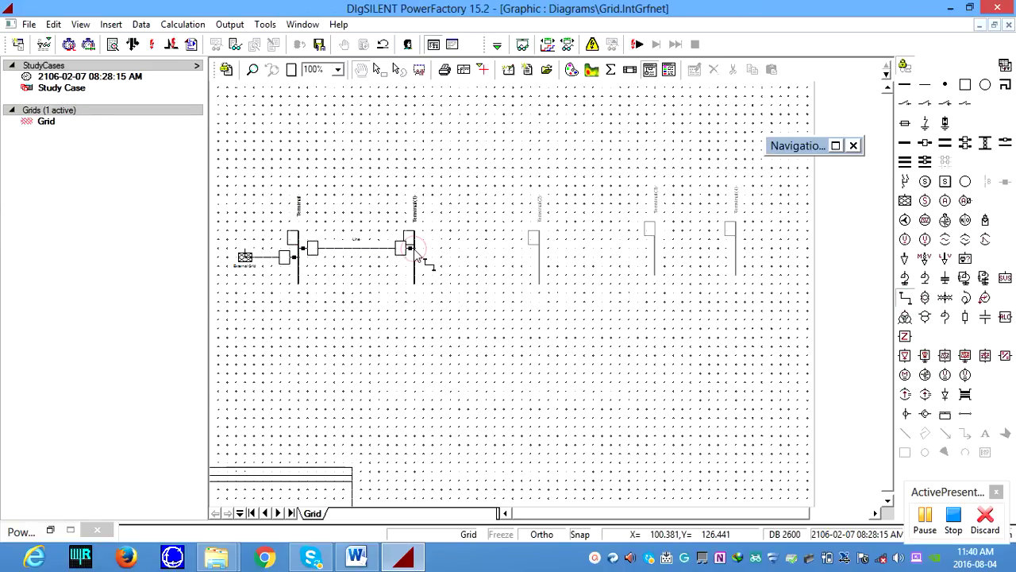
click(300, 279)
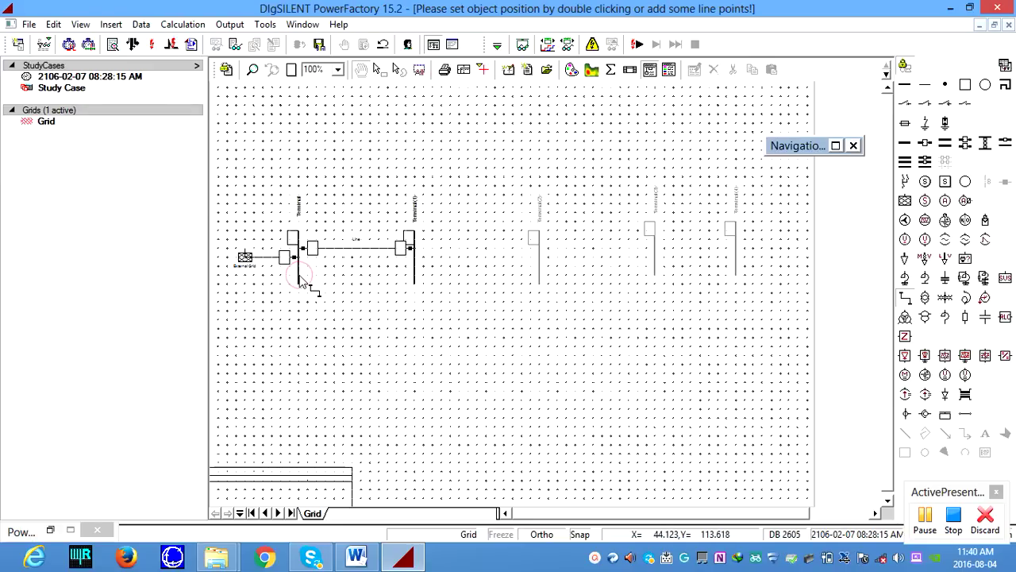
click(414, 279)
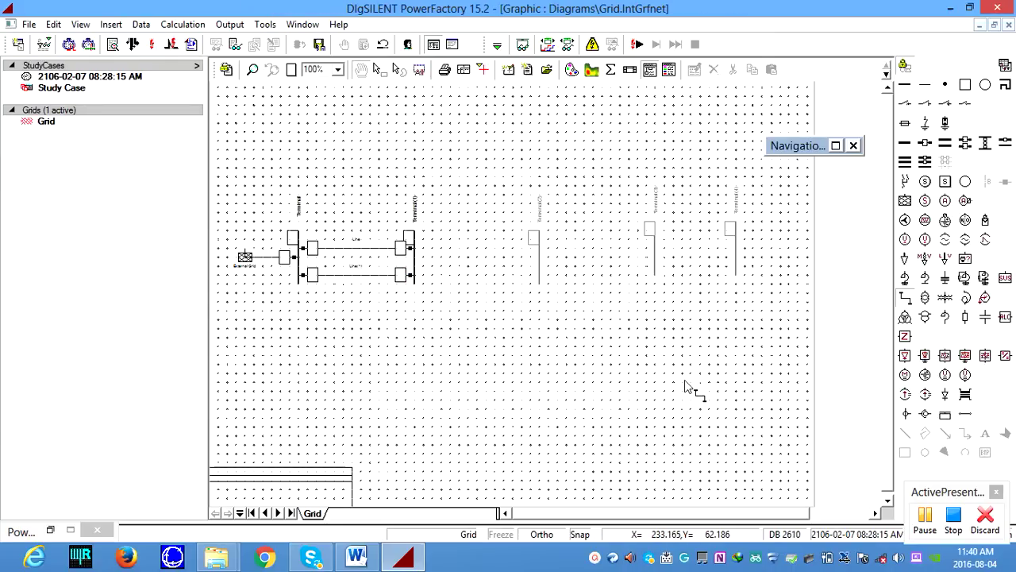
key(Escape)
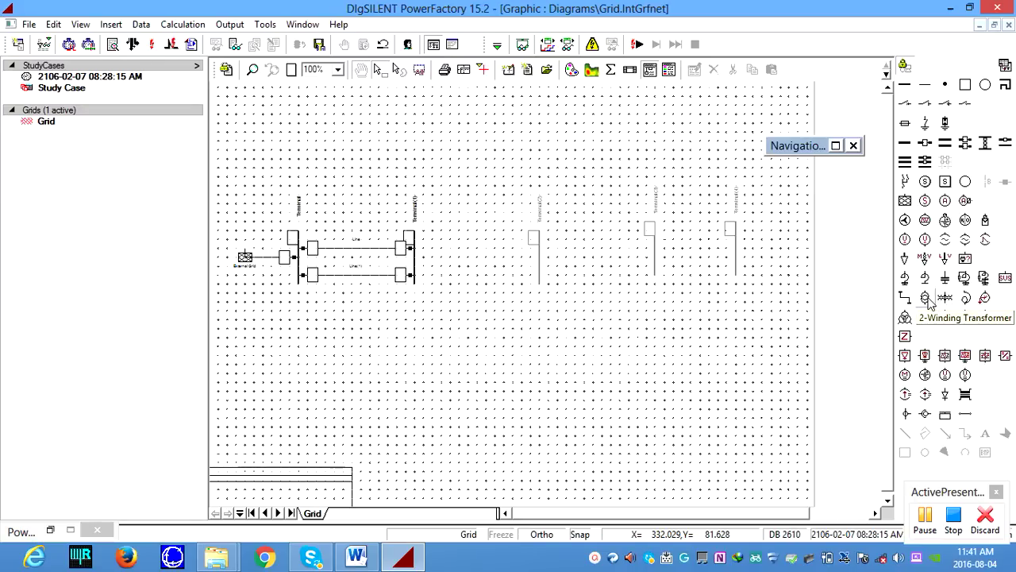
Step: Connect Terminal(1) to Terminal(2) with a two-winding transformer, and Terminal(2) to Terminal(3) with a line
click(926, 298)
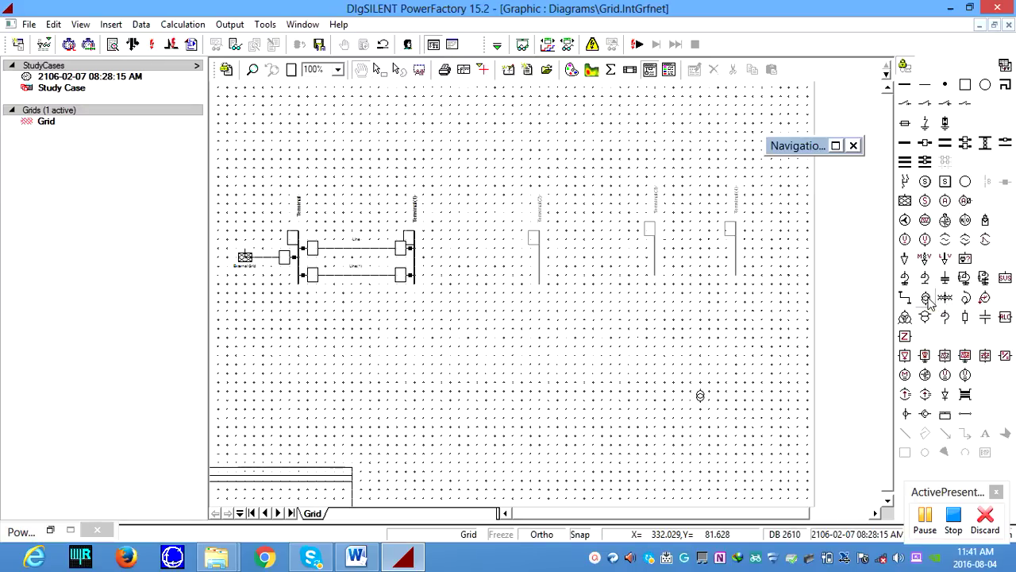
click(414, 265)
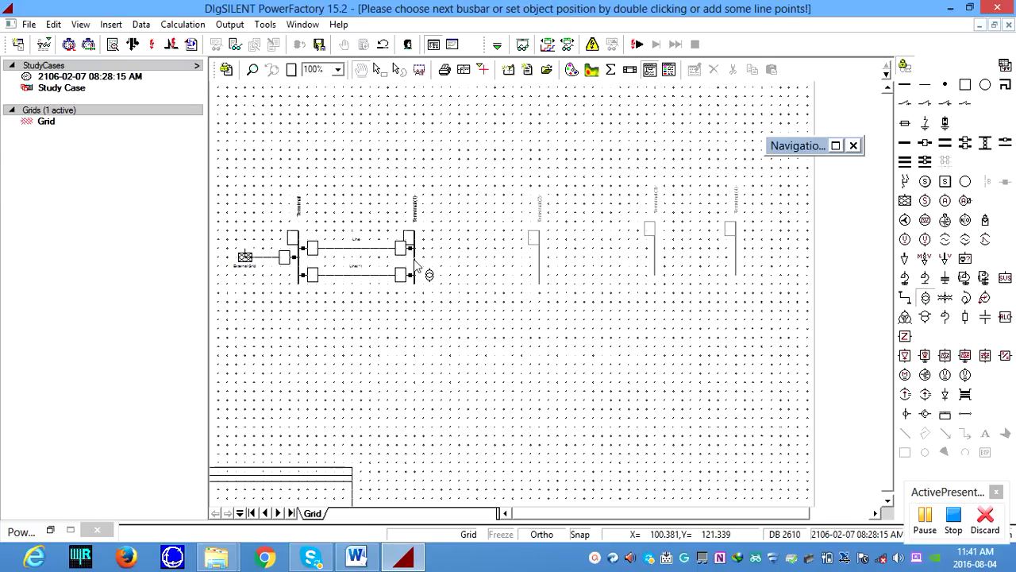
click(541, 263)
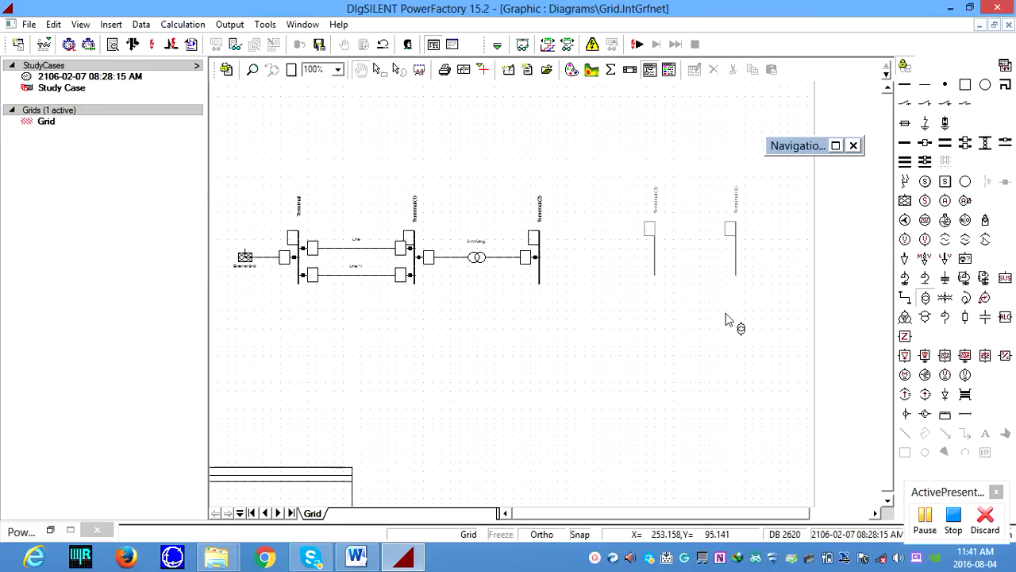
click(905, 298)
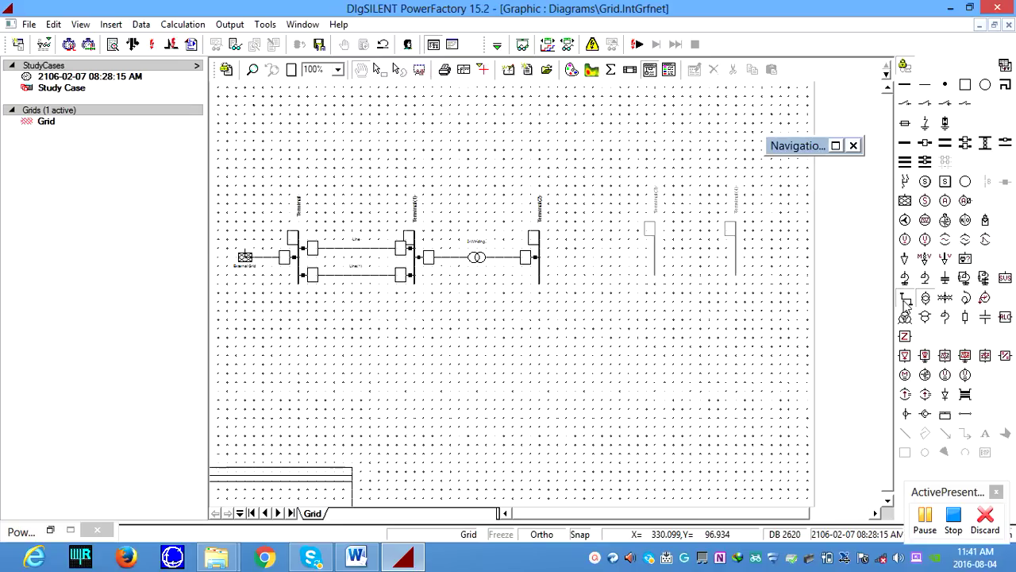
click(541, 265)
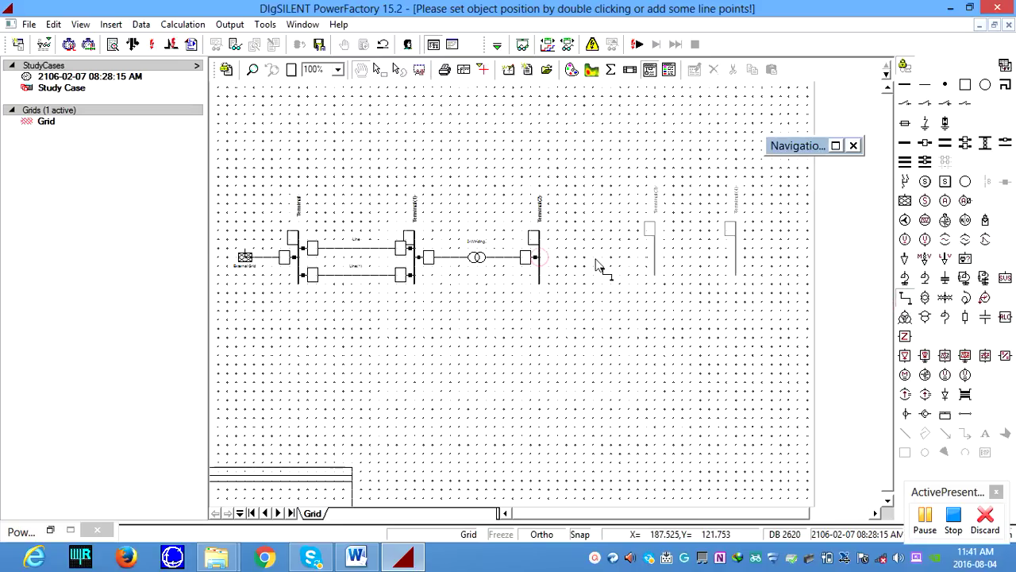
click(655, 264)
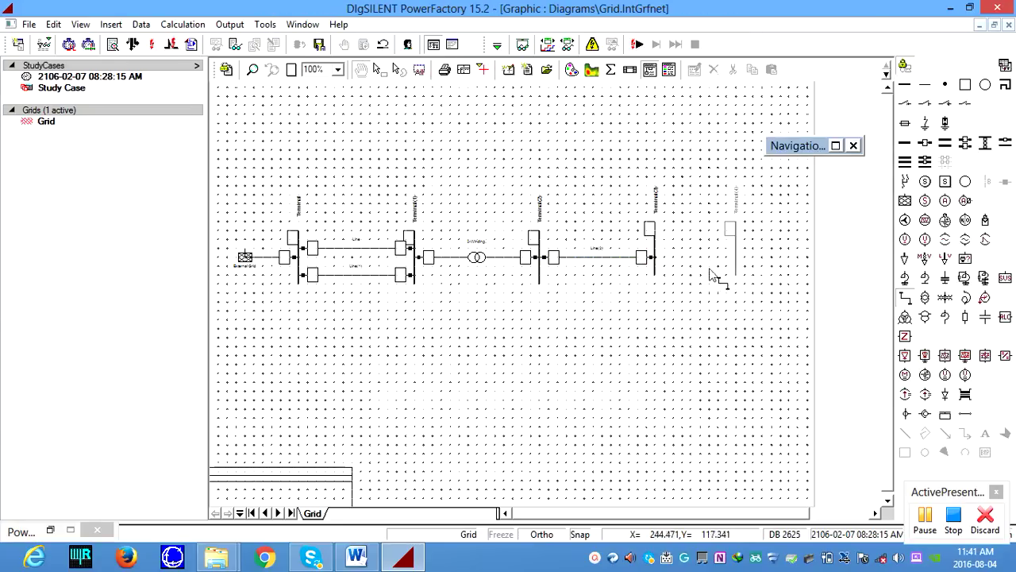
Step: Connect Terminal(3) to Terminal(4) with a second two-winding transformer
click(925, 297)
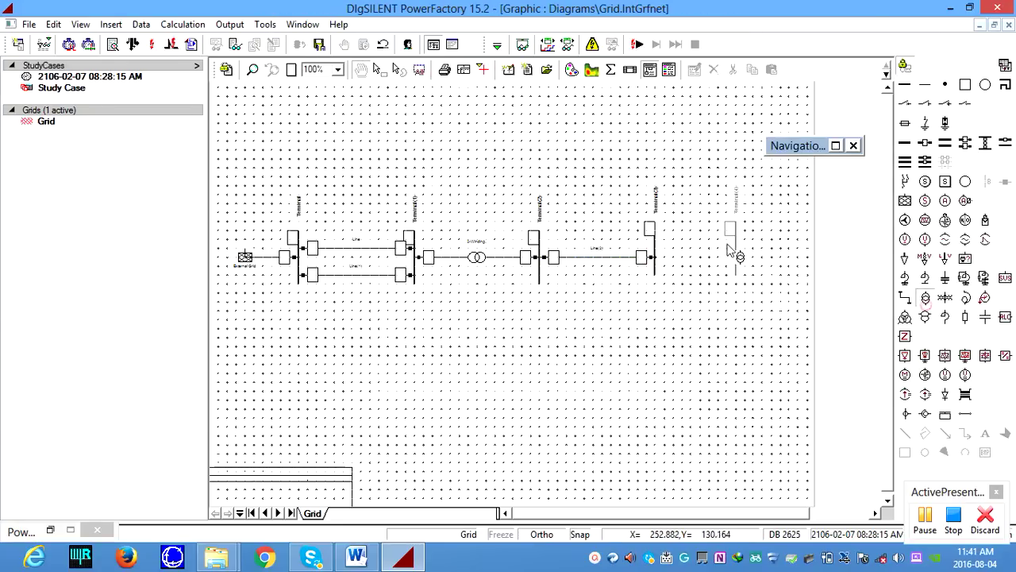
click(657, 262)
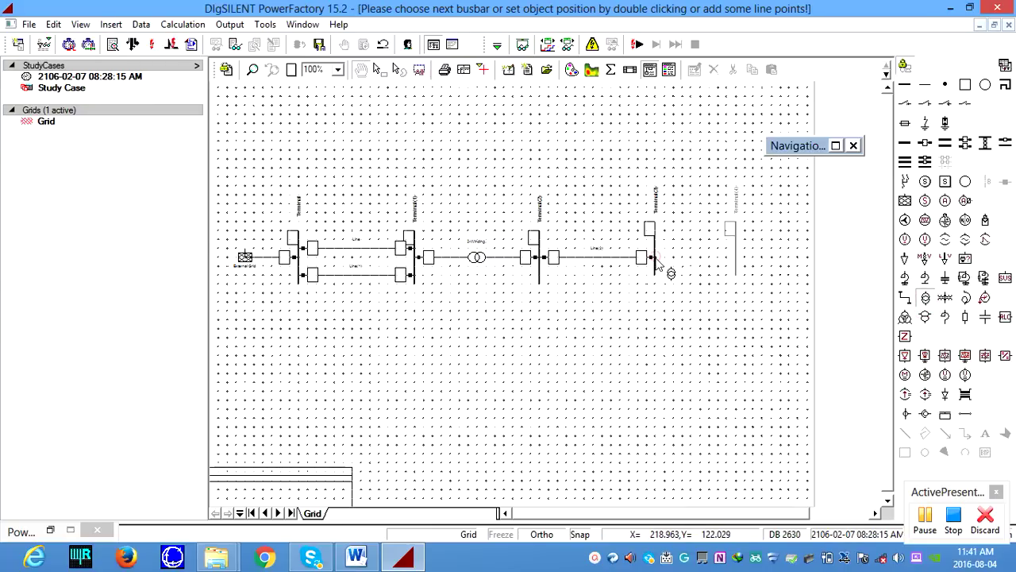
click(736, 266)
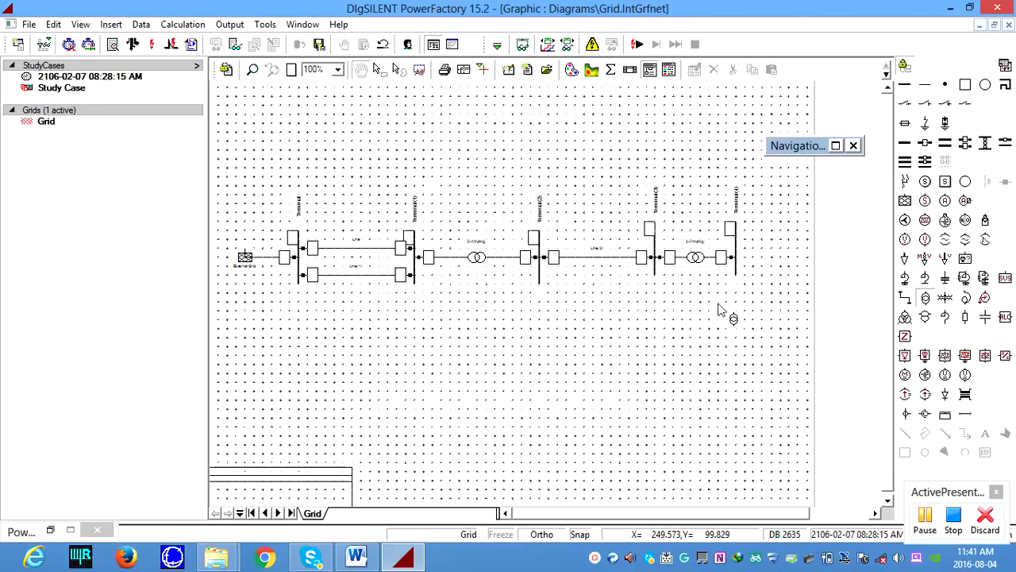
Step: Check the loads in Figure 1.1 of the Word manual, then place a general load in PowerFactory connected to the lower part of Terminal(2)
click(358, 557)
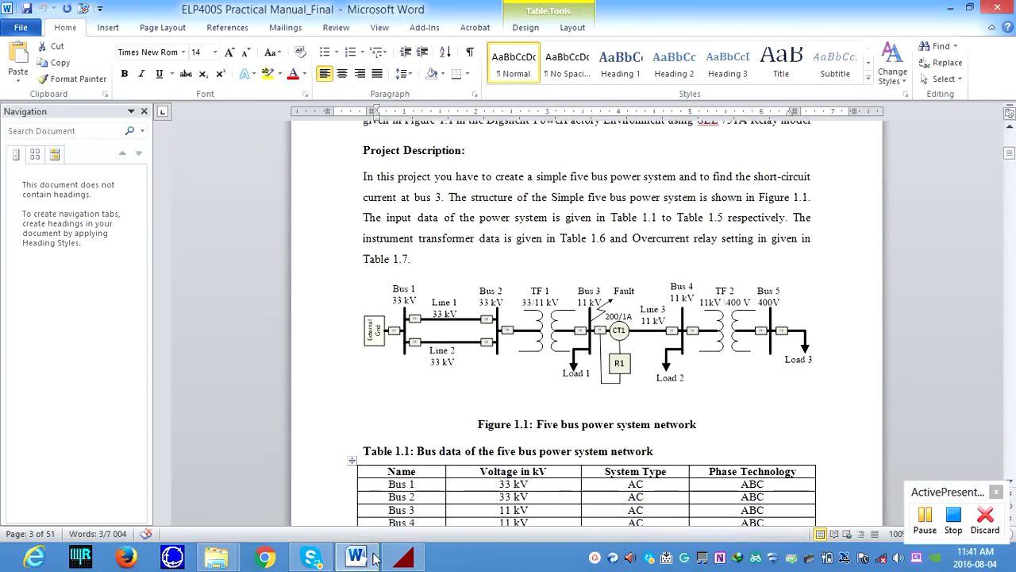
click(403, 558)
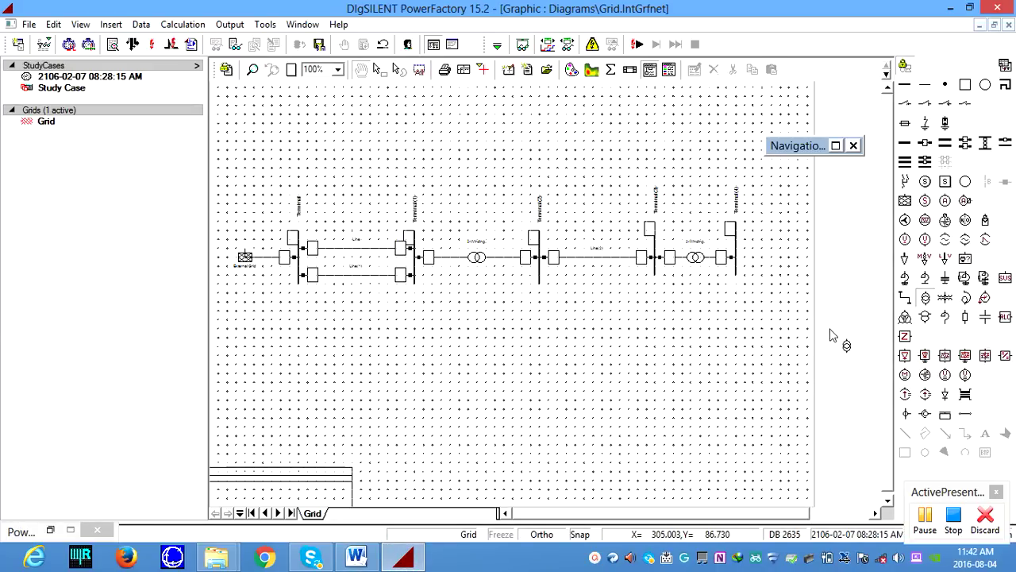
key(Escape)
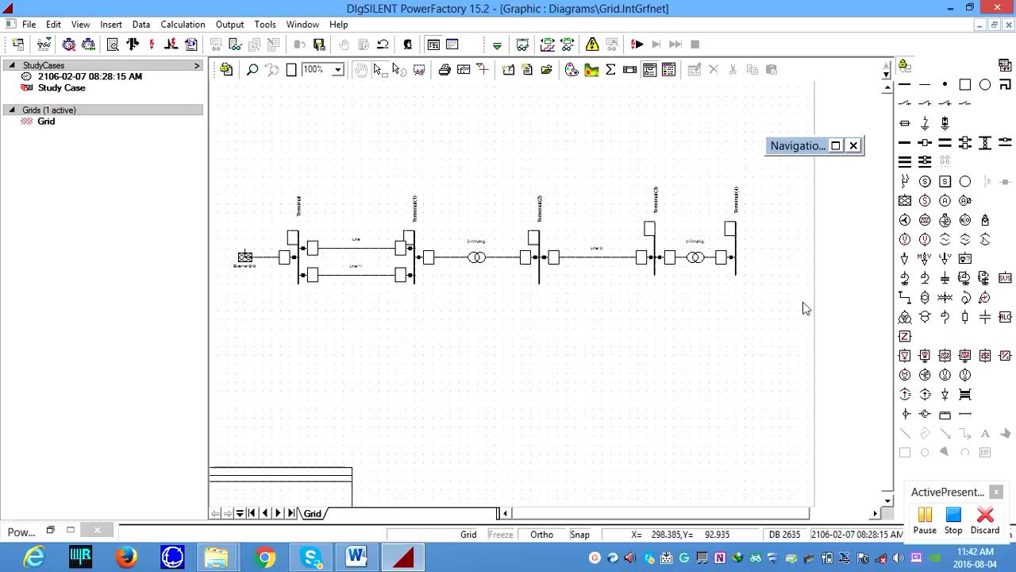
click(905, 259)
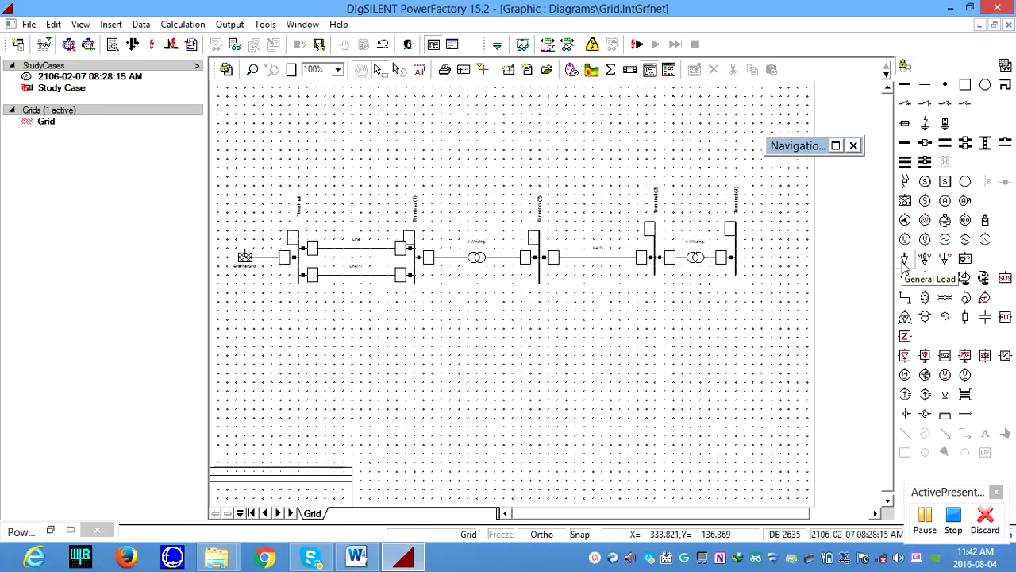
click(905, 260)
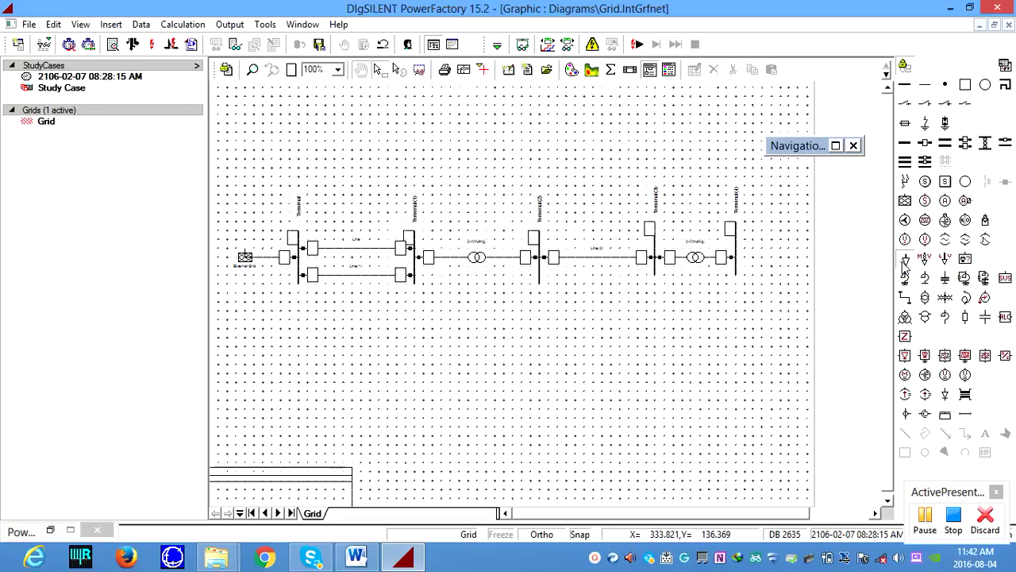
click(494, 288)
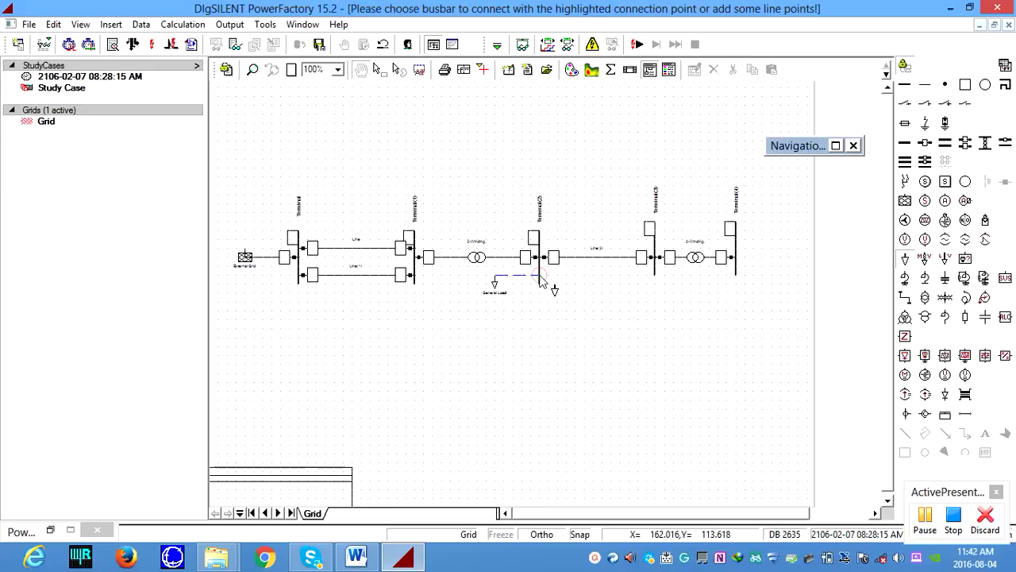
click(539, 277)
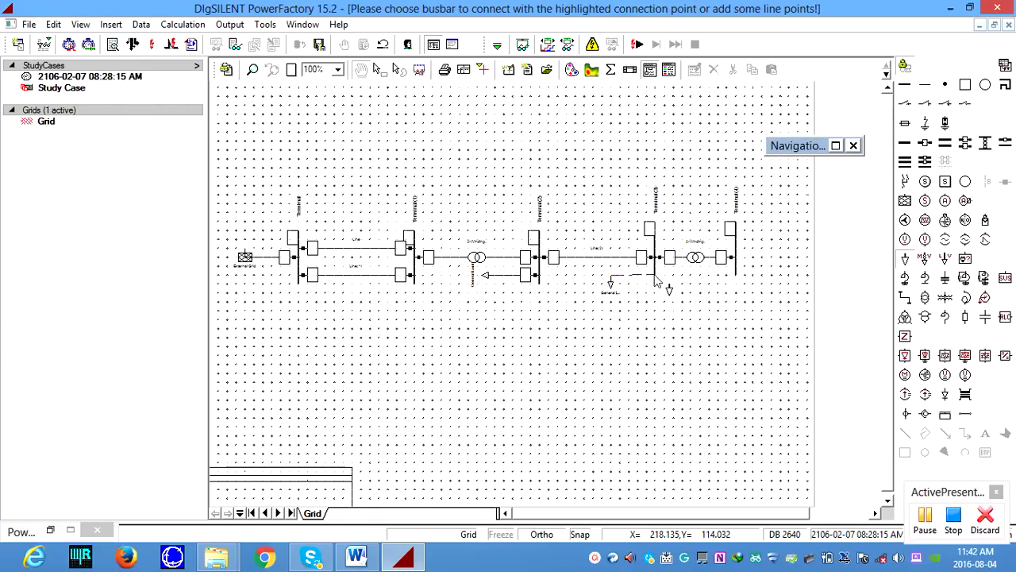
key(Escape)
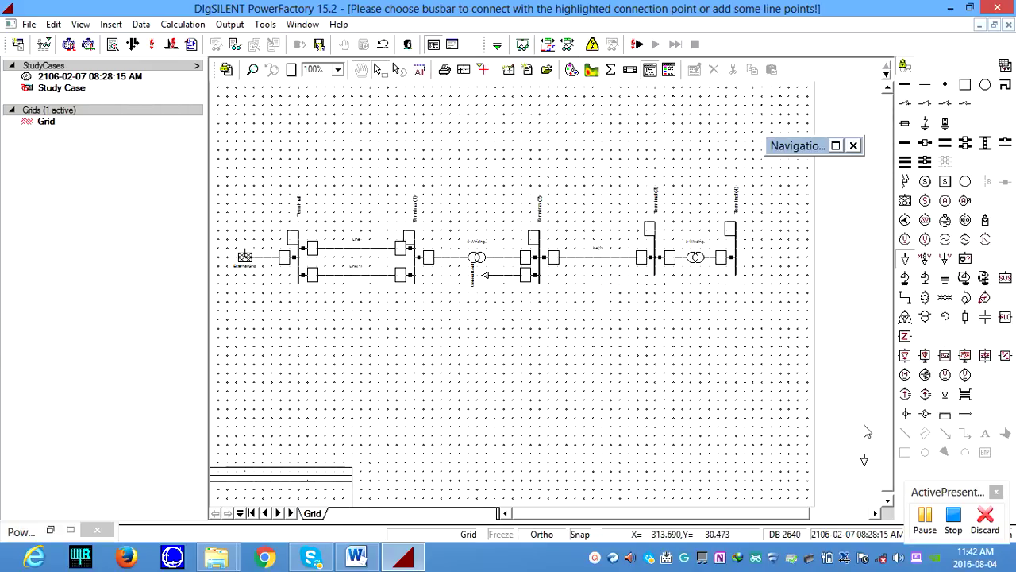
click(924, 516)
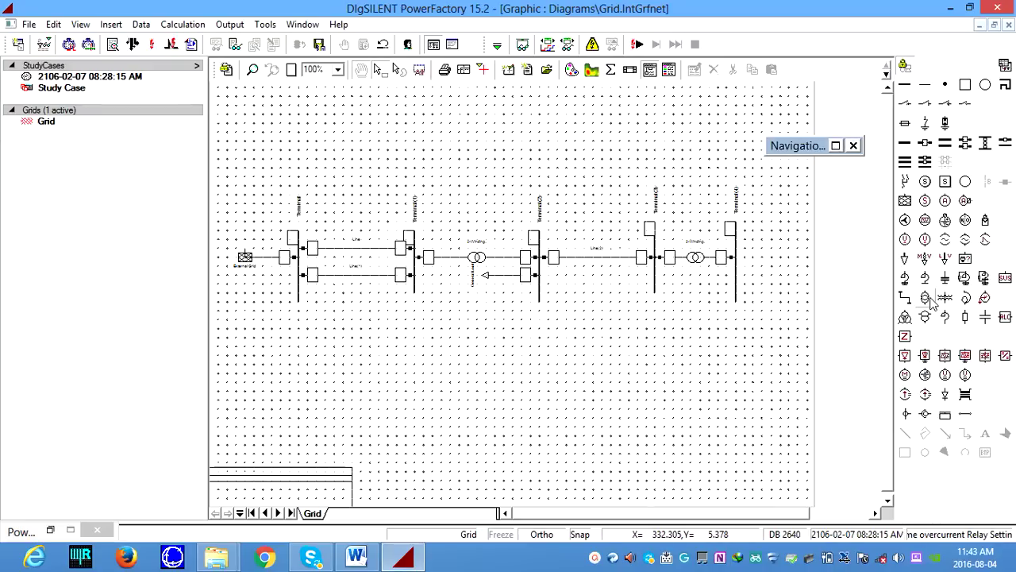
Step: Place general loads on the lower left side of Terminal(3) and on the right side of Terminal(4), connecting each to its busbar
click(905, 260)
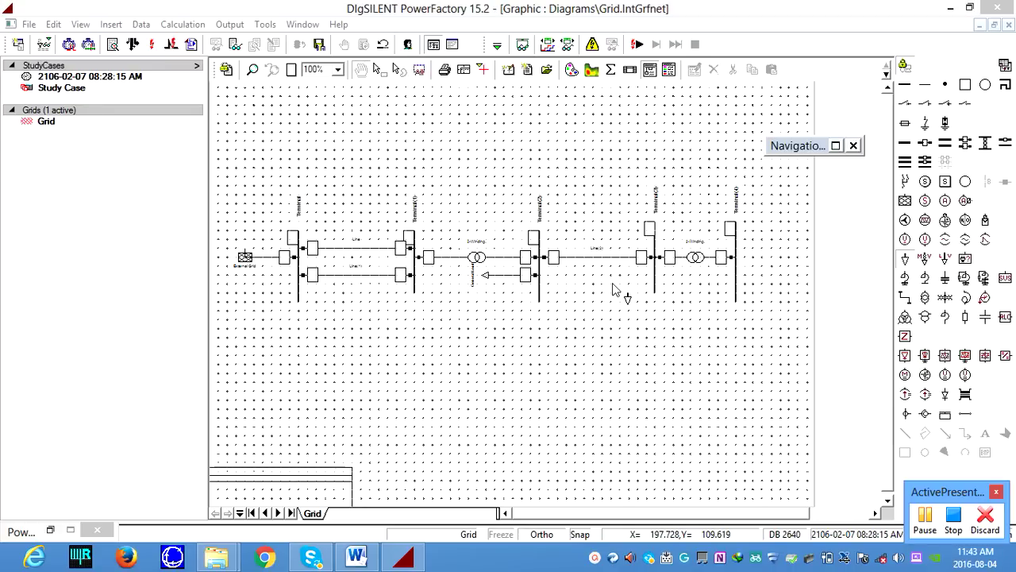
click(613, 288)
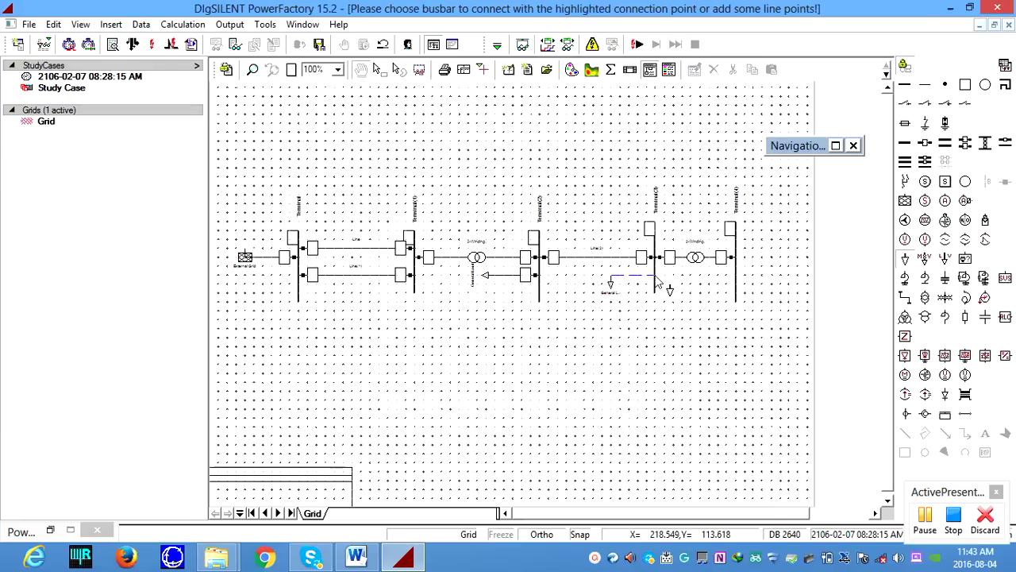
click(656, 279)
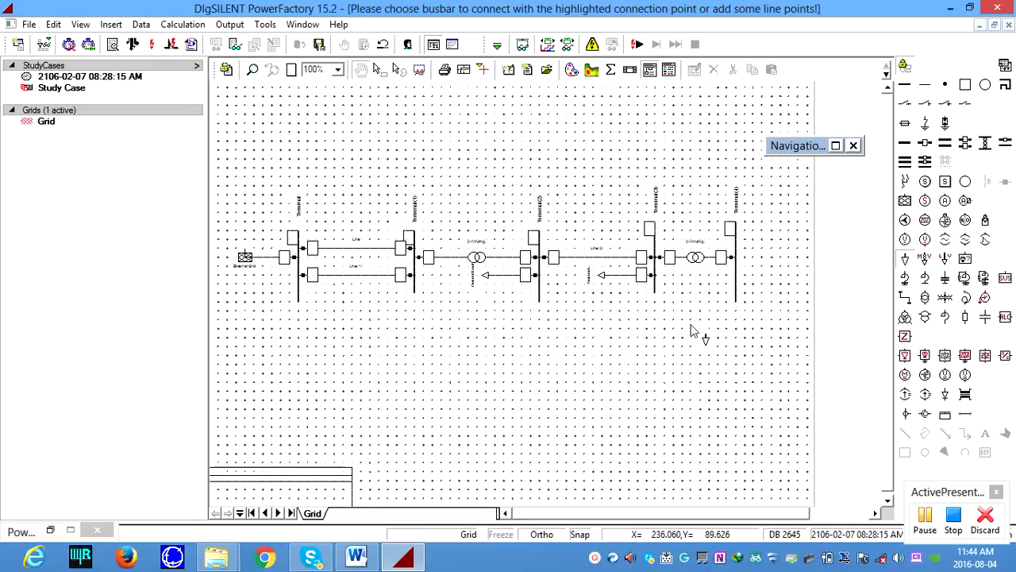
click(767, 251)
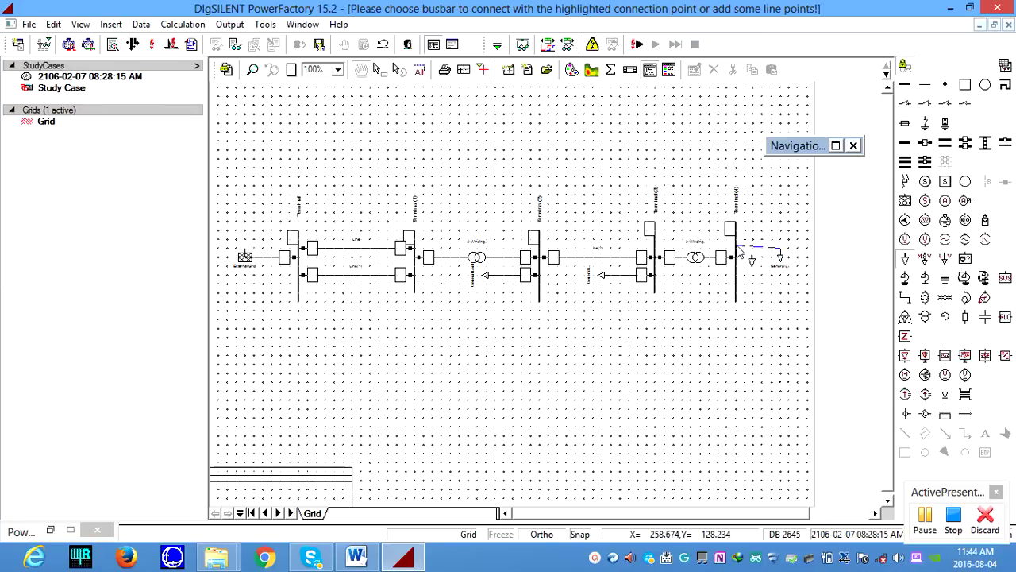
click(737, 255)
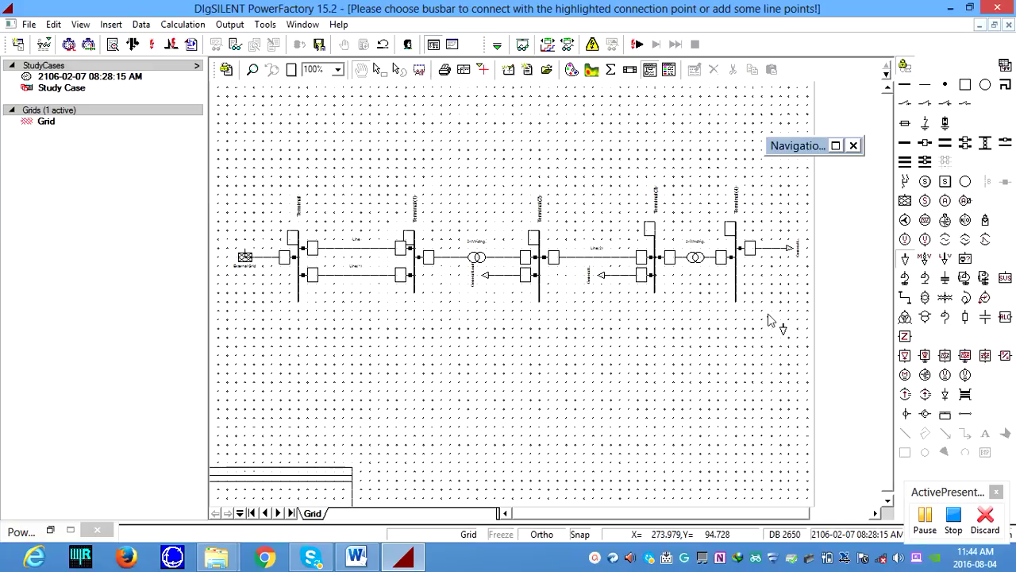
key(Escape)
Step: Review the bus, external grid, transformer, line, load and current transformer data in Tables 1.1 to 1.6 of the Word manual
click(357, 556)
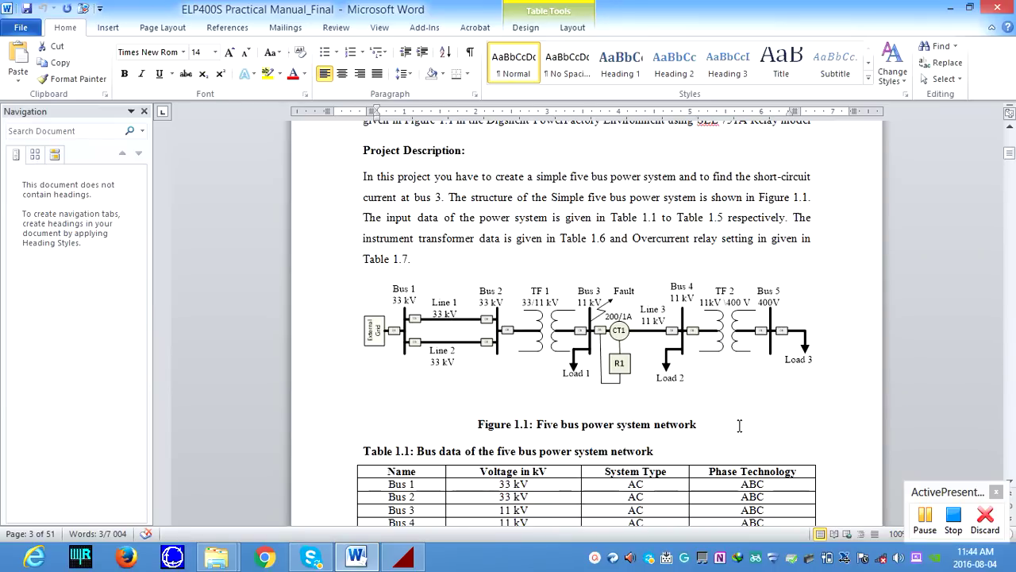
scroll(739, 426, down, 6)
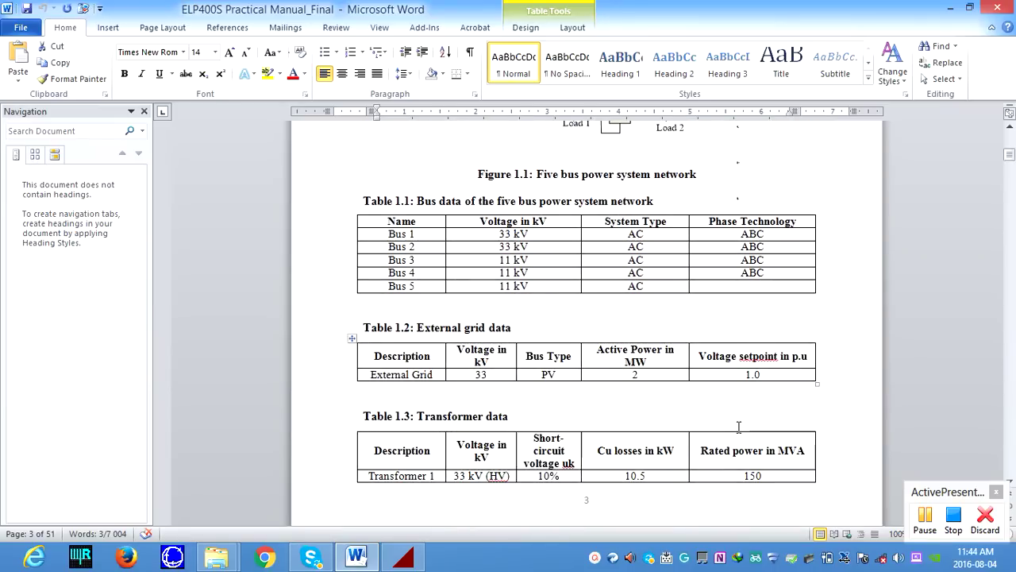
scroll(739, 426, down, 10)
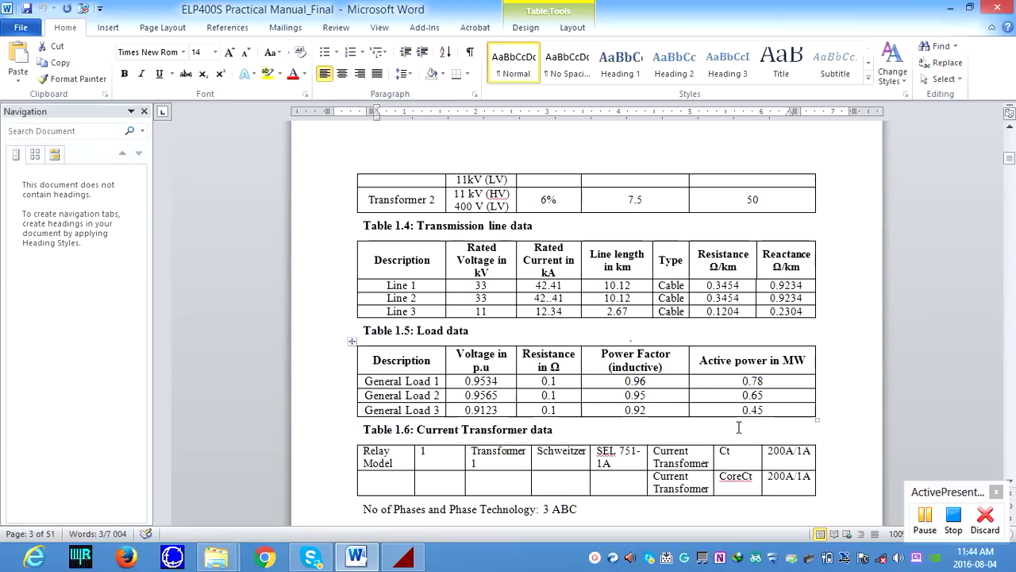
scroll(738, 428, down, 2)
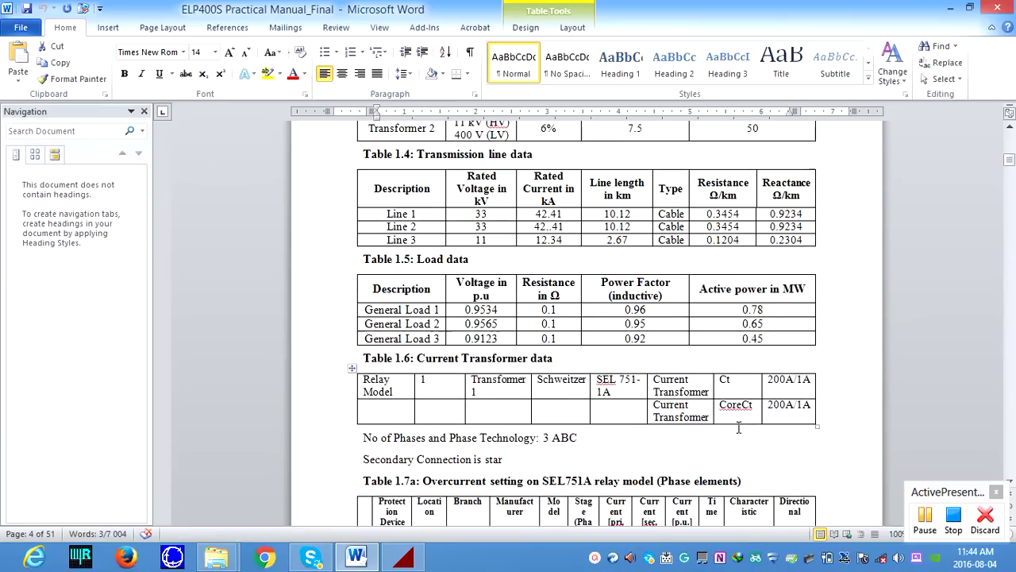
Step: Check Figure 1.1 in the manual, then in PowerFactory rename the first busbar Bus 1 with a line-line nominal voltage of 33 kV
scroll(738, 428, up, 20)
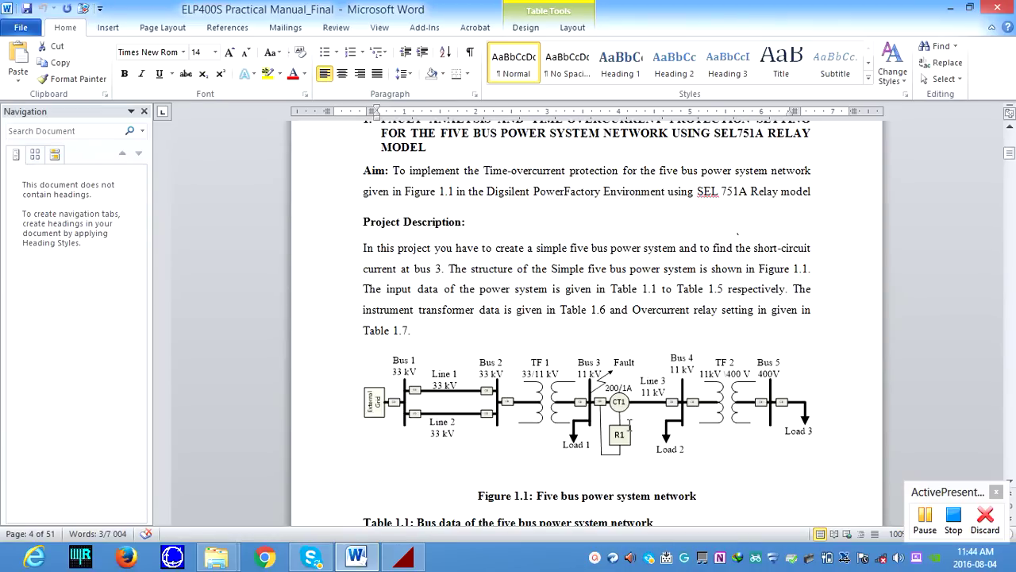
click(403, 557)
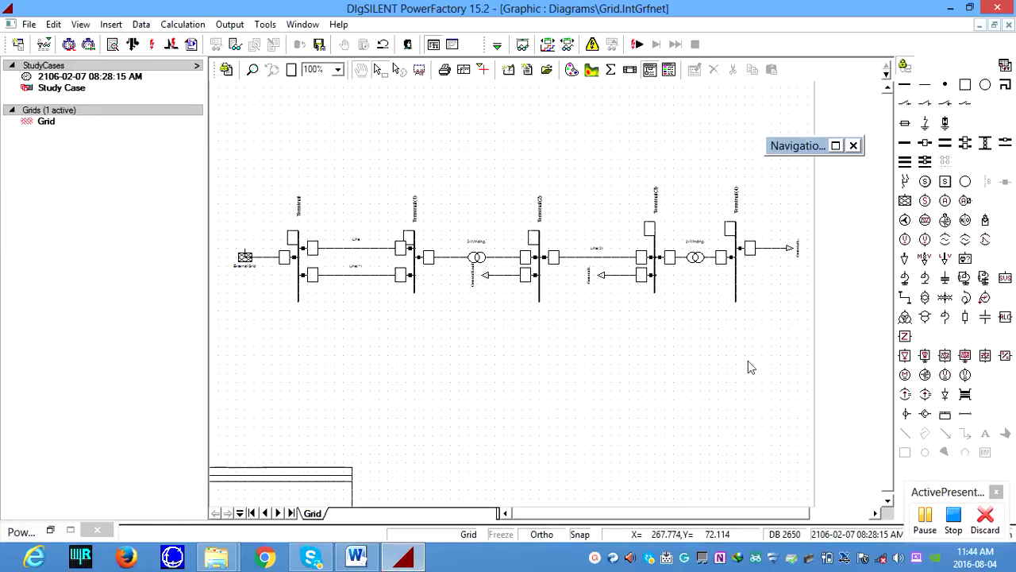
click(298, 295)
double_click(299, 295)
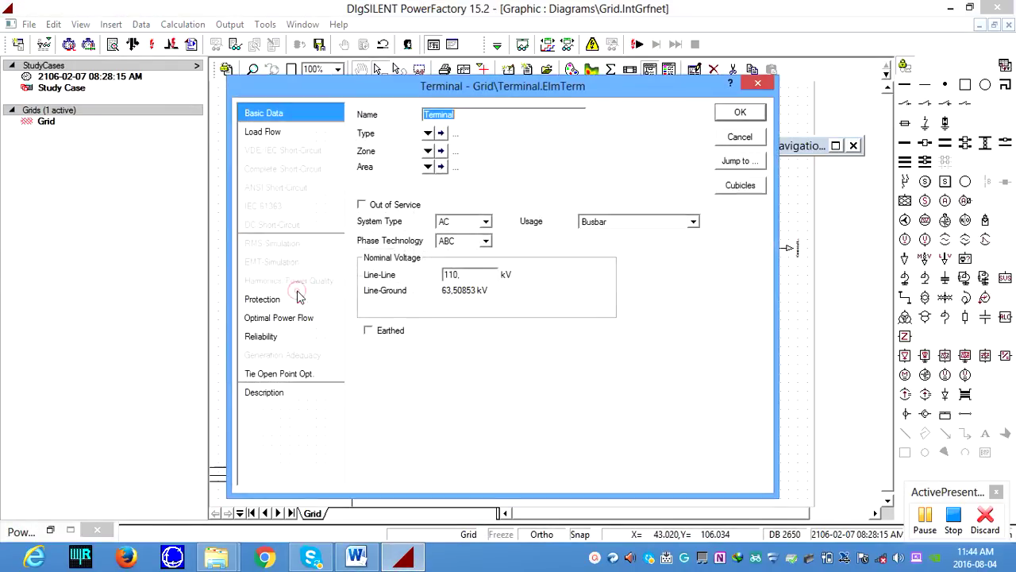
drag(469, 276, 413, 275)
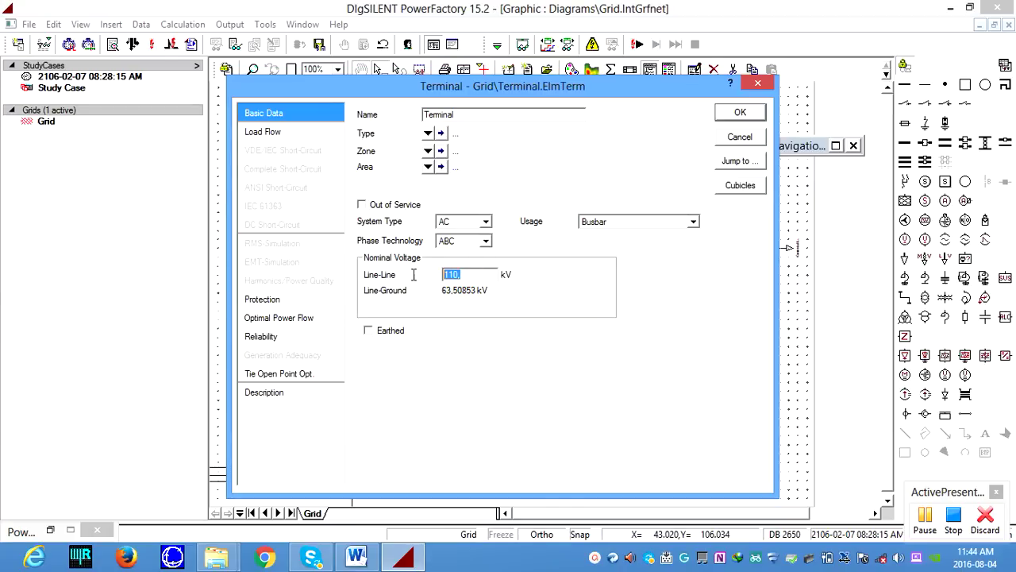
text(33)
click(481, 119)
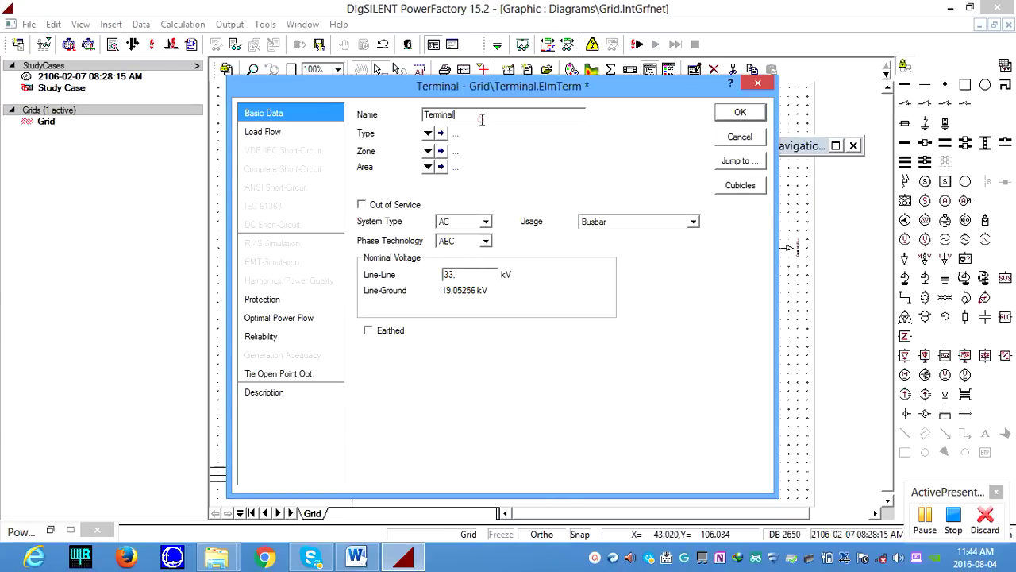
double_click(481, 119)
text(Bus 1)
click(267, 134)
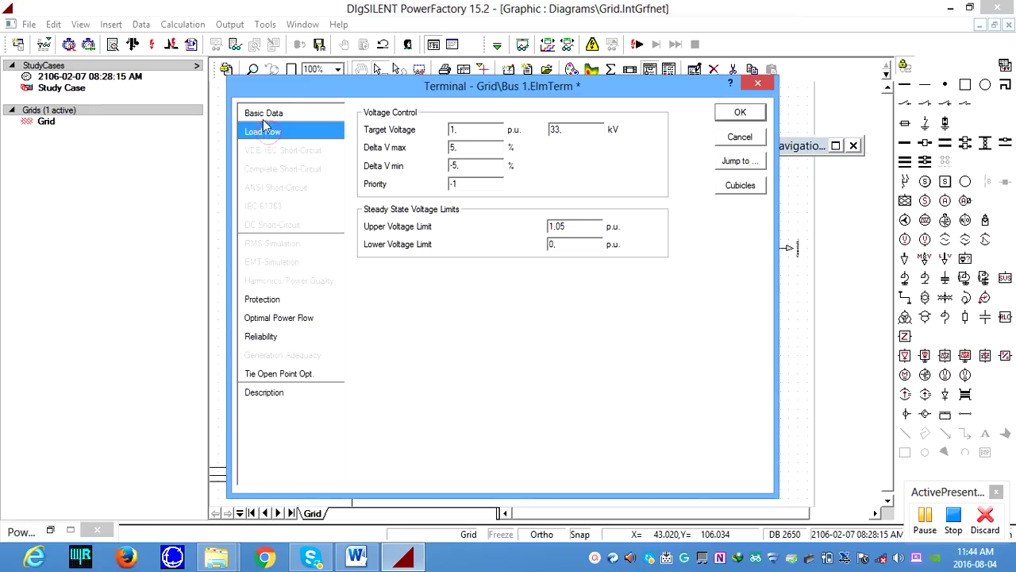
click(263, 117)
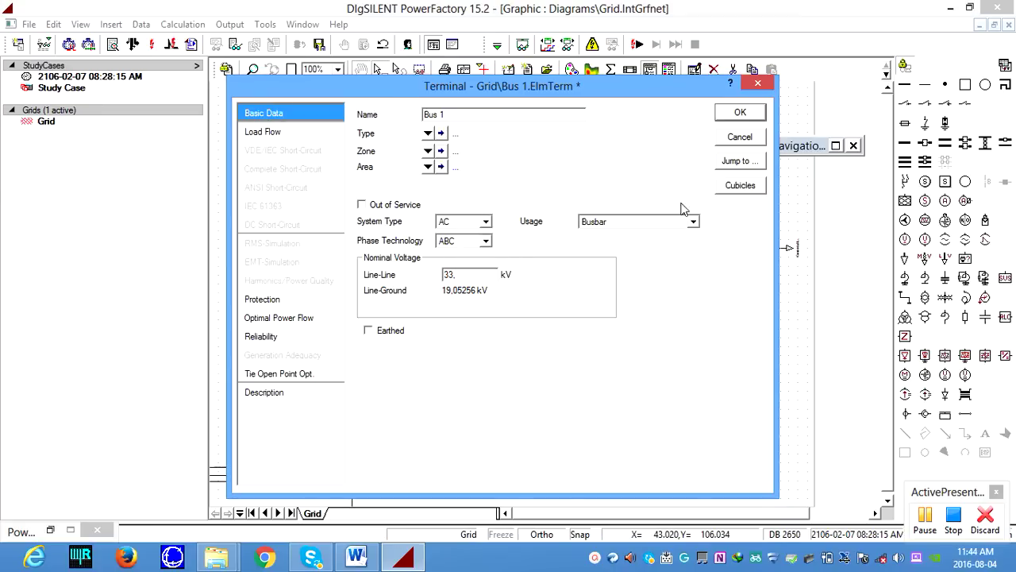
click(738, 113)
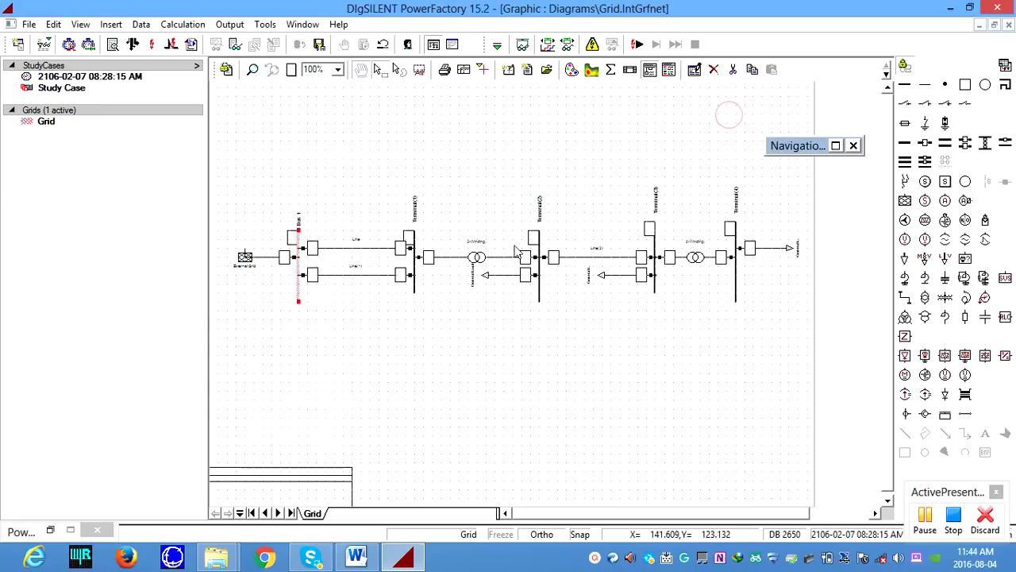
Step: Rename Terminal(1) as Bus 2 and set its line-line nominal voltage to 33 kV
double_click(413, 283)
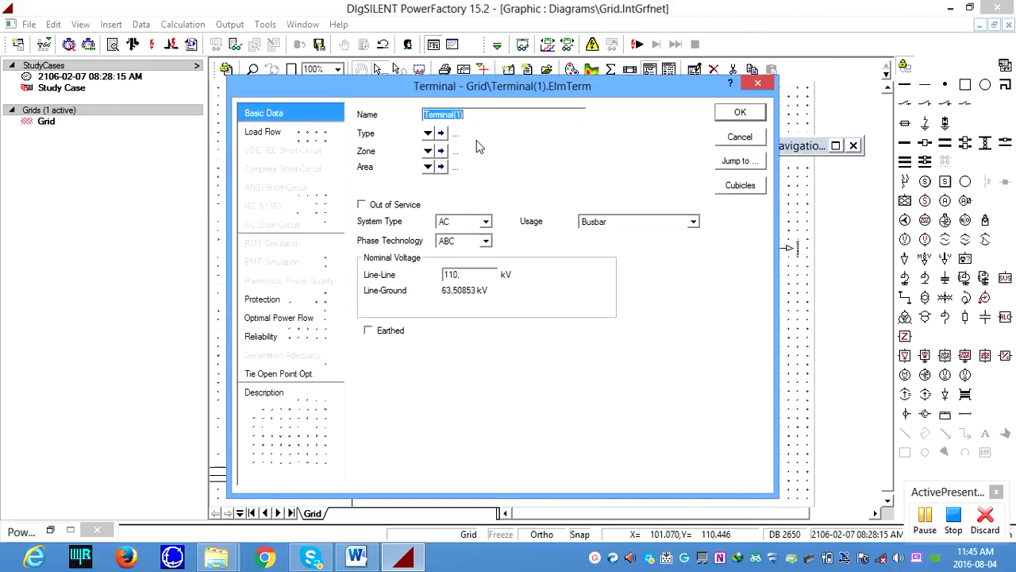
text(Bus 2)
double_click(467, 272)
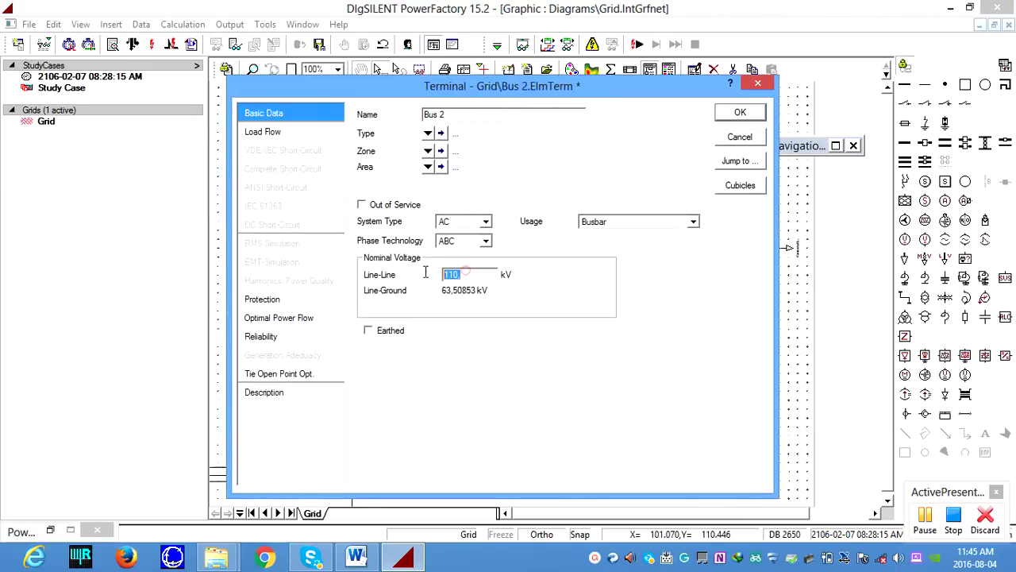
text(33)
click(740, 113)
Step: Rename Terminal(2) as Bus 3 and set its line-line nominal voltage to 11 kV
double_click(540, 265)
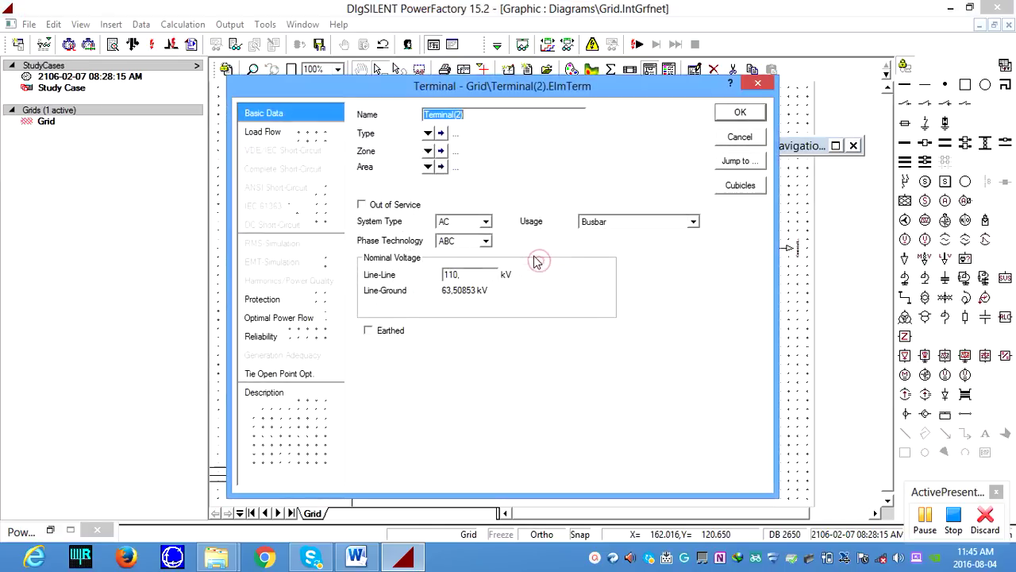
text(Bus 3)
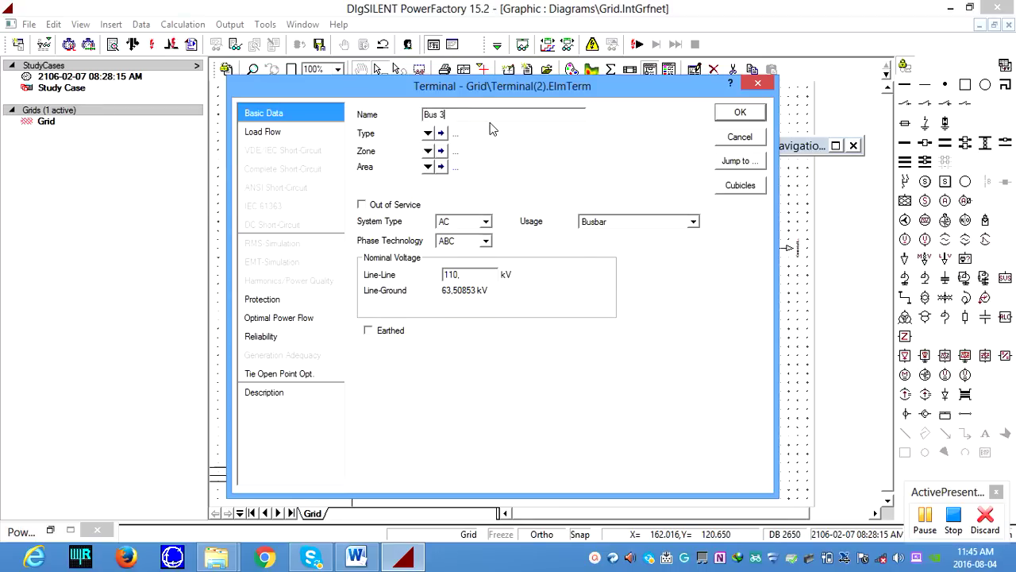
drag(477, 274, 441, 274)
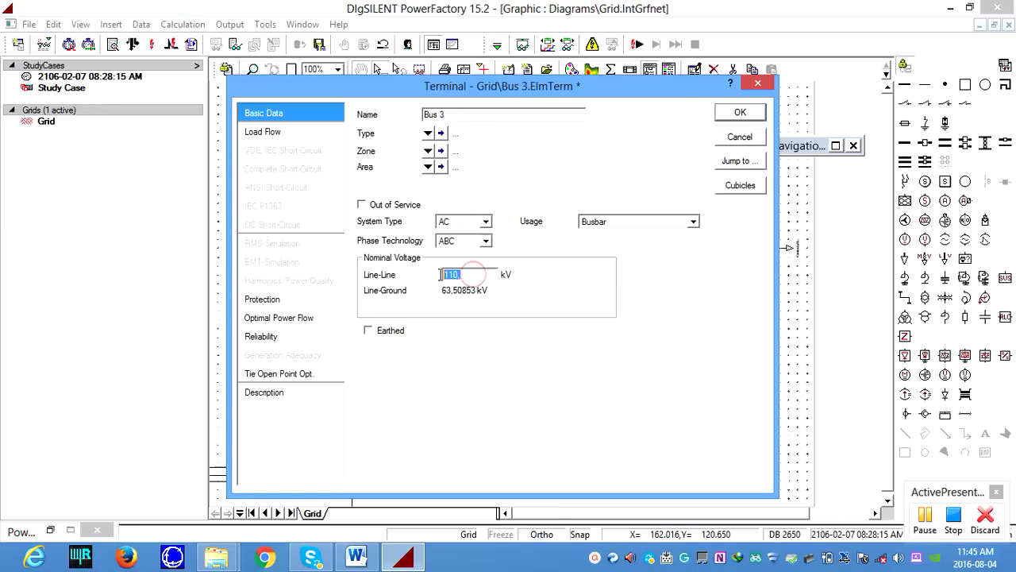
text(1)
click(746, 113)
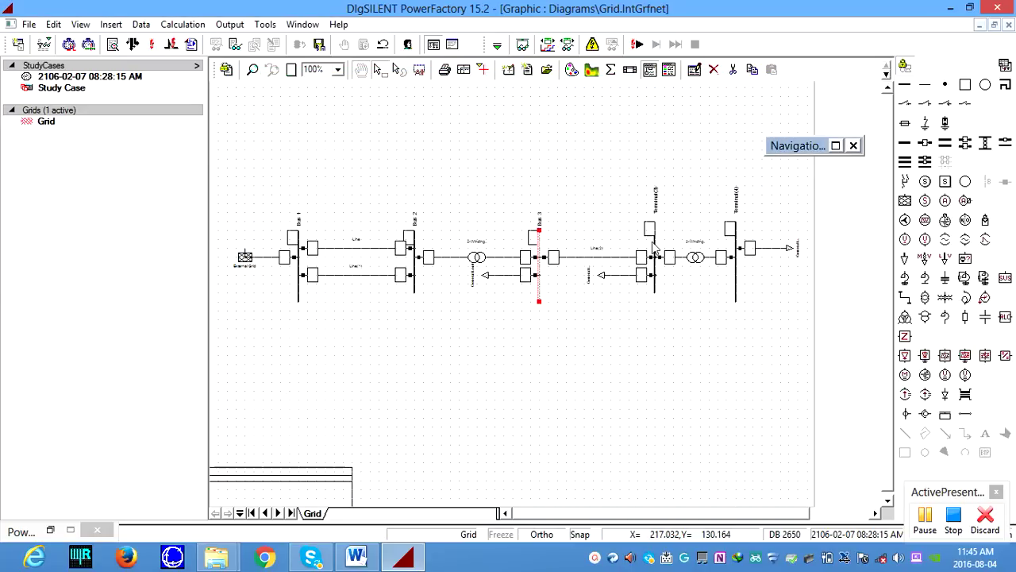
Step: Rename Terminal(3) as Bus 4 and set its line-line nominal voltage to 11 kV
click(652, 240)
double_click(653, 247)
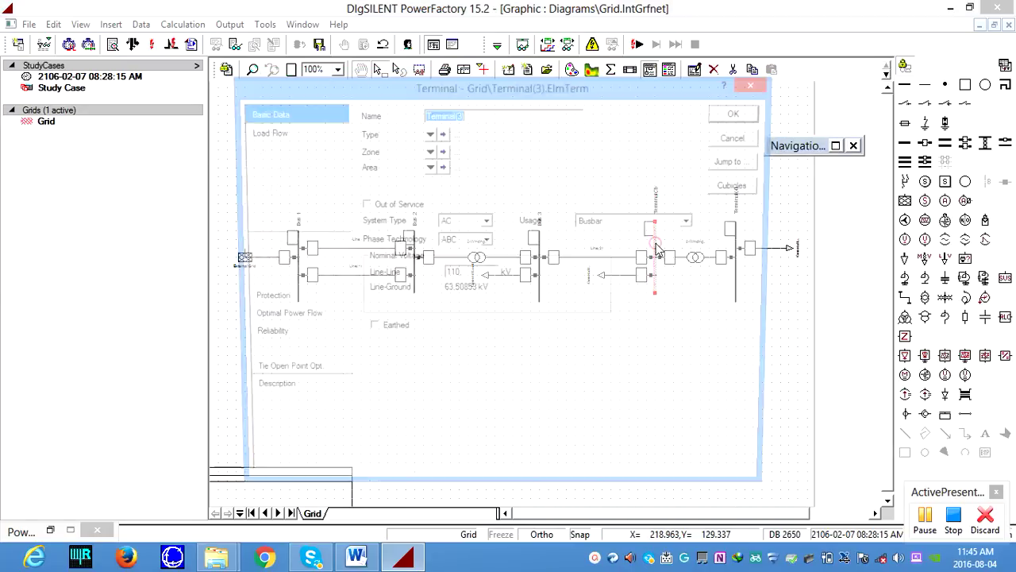
text(Bus)
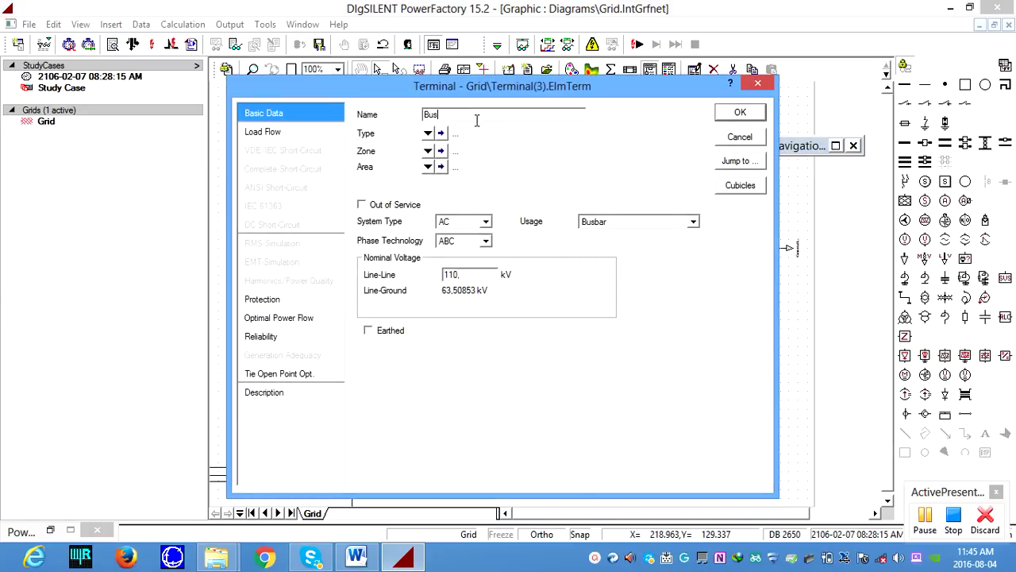
text( 4)
drag(470, 276, 414, 273)
text(11)
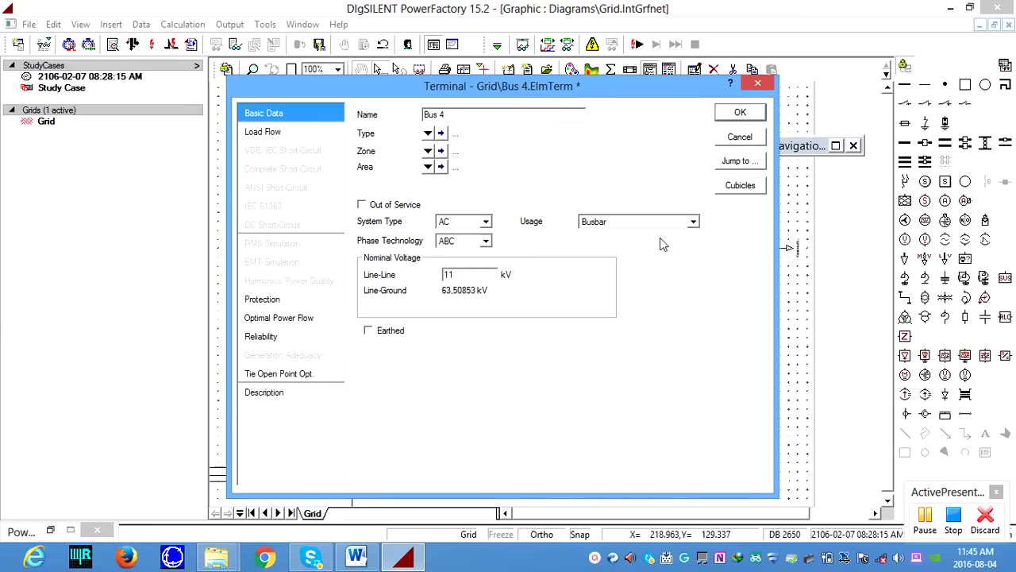
click(740, 114)
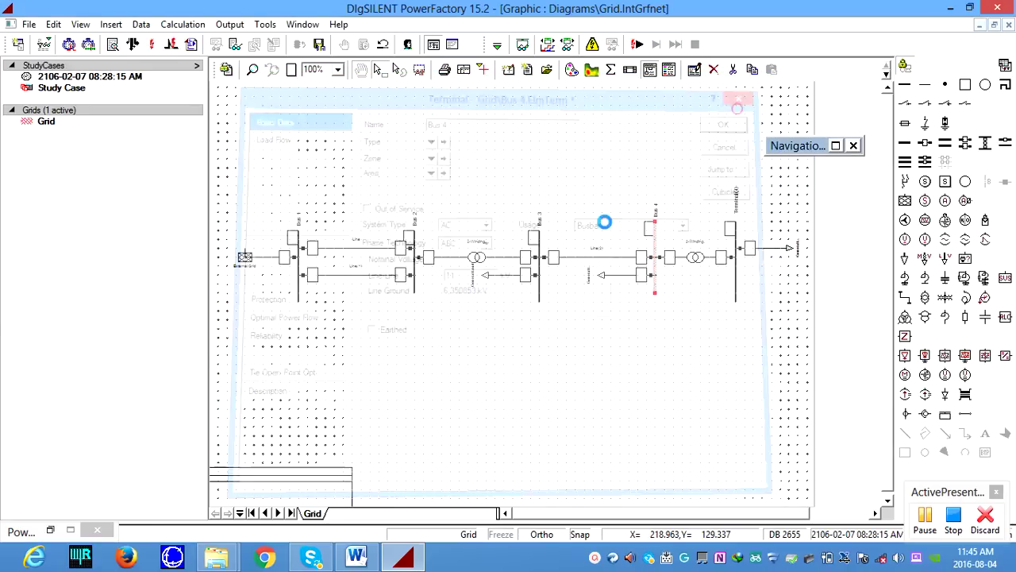
Step: Rename Terminal(4) as Bus 5 and set its line-line nominal voltage to 0.40 kV
double_click(736, 300)
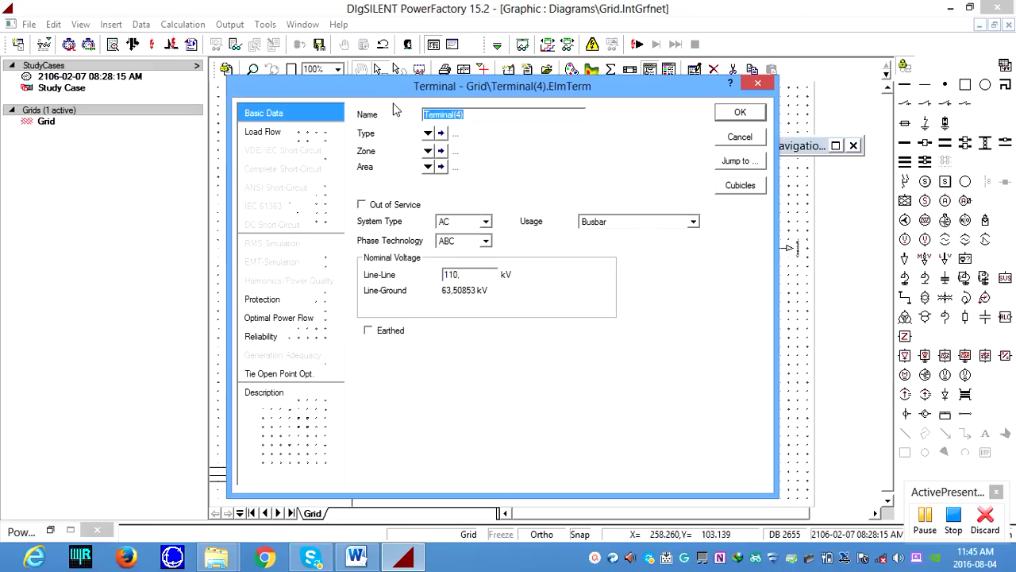
text(Bus 5)
double_click(472, 274)
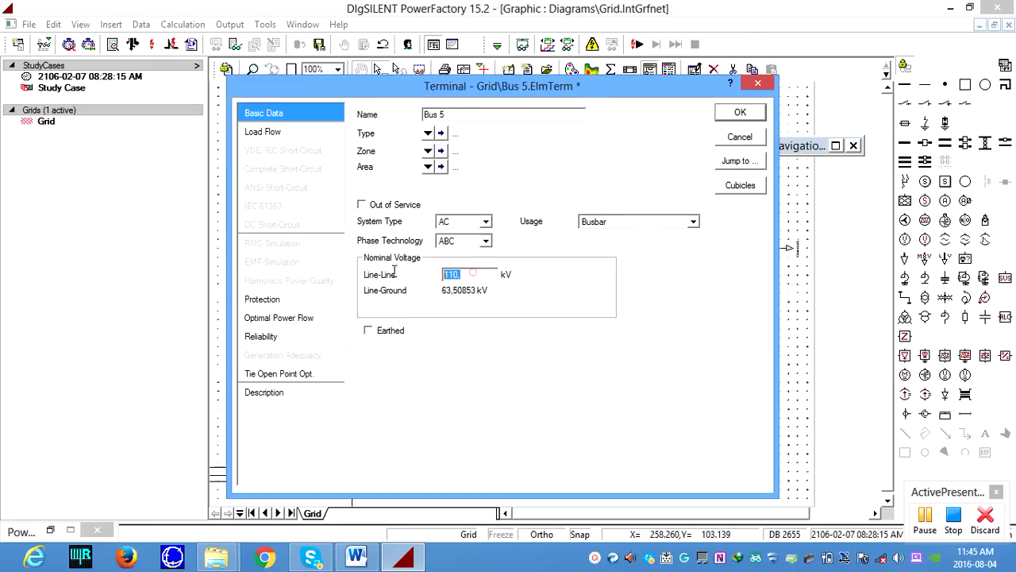
text(4)
key(BackSpace)
key(BackSpace)
key(BackSpace)
text(0.40)
click(738, 113)
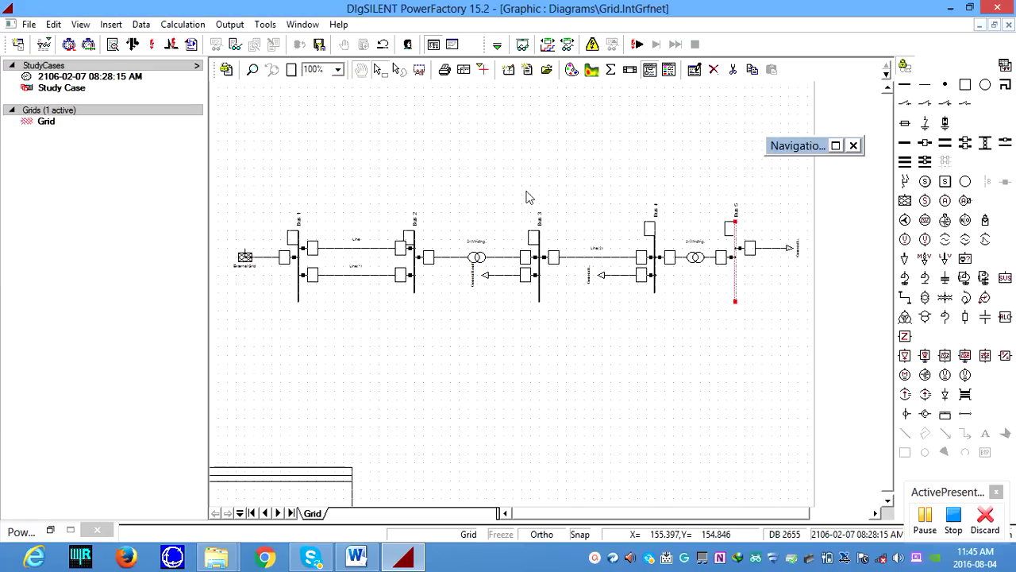
Step: Check the external grid data in Table 1.2 of the Word manual, then set the external grid's load-flow active power to 2 MW in PowerFactory
double_click(244, 258)
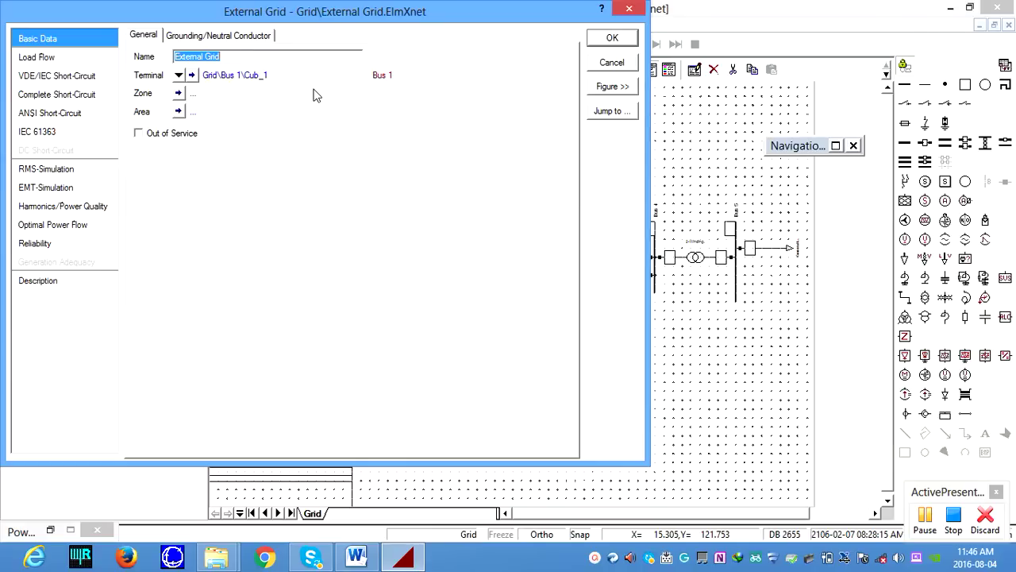
click(41, 61)
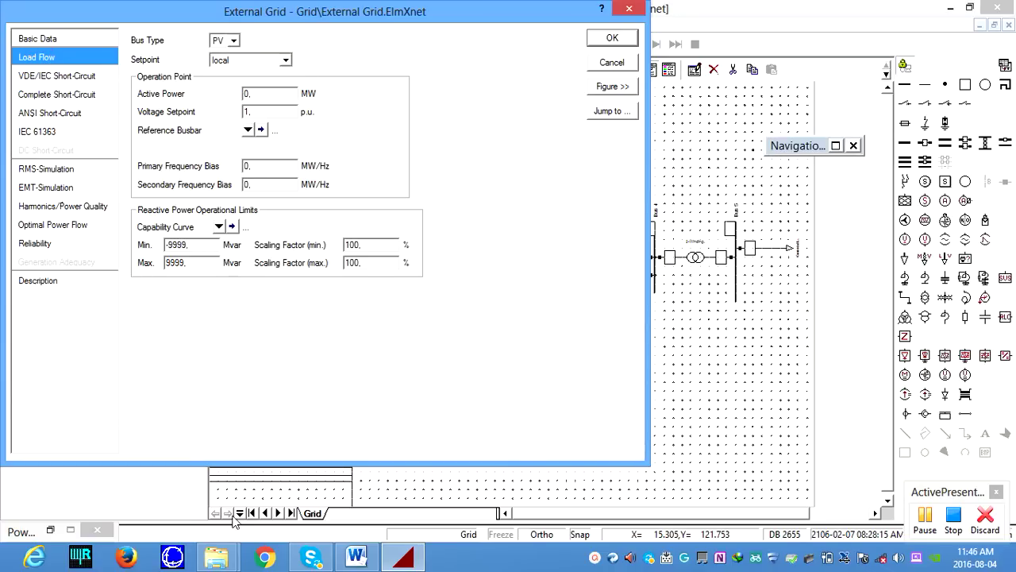
click(356, 556)
scroll(439, 421, down, 10)
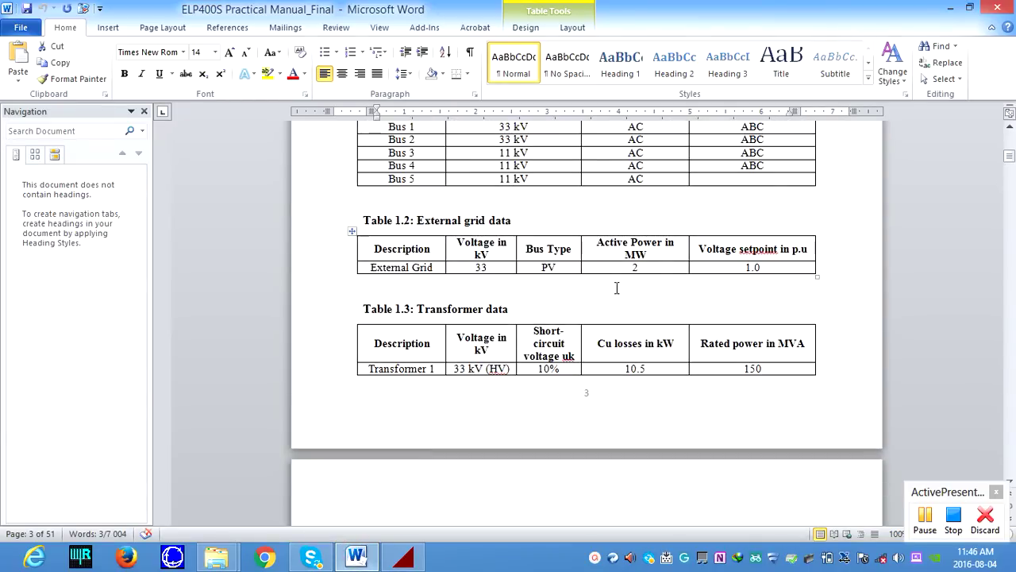
click(405, 557)
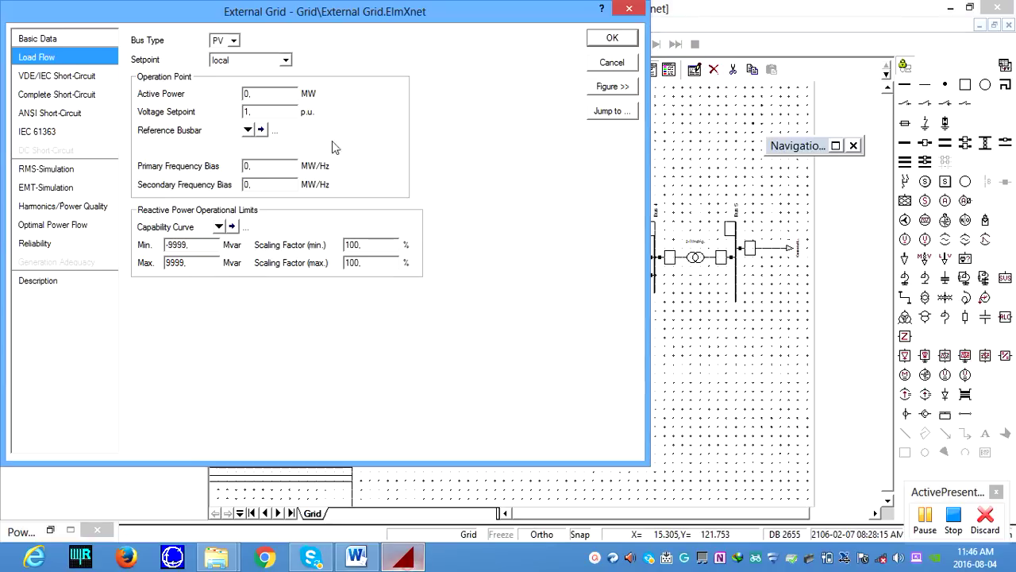
double_click(246, 93)
text(2)
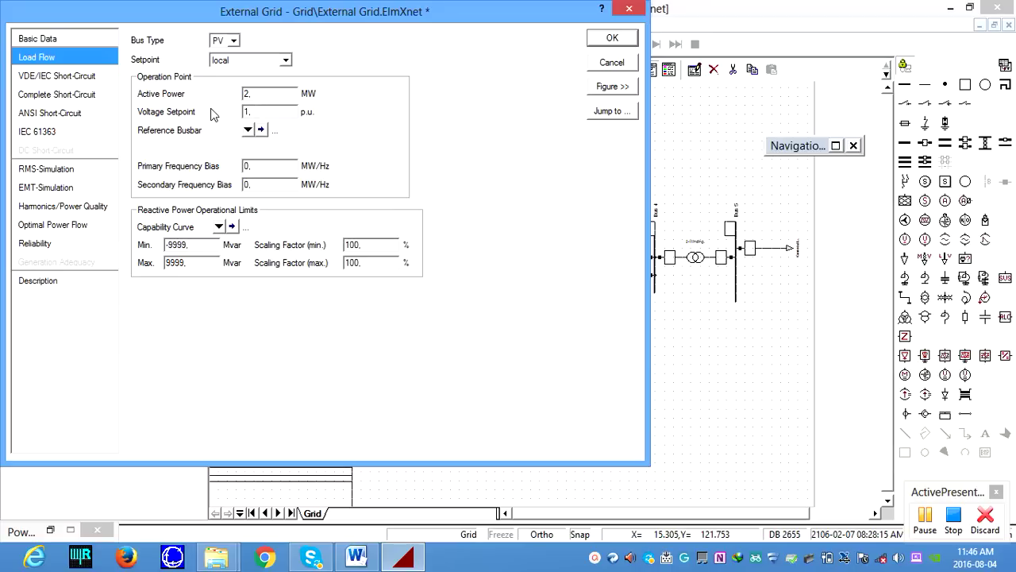
click(618, 40)
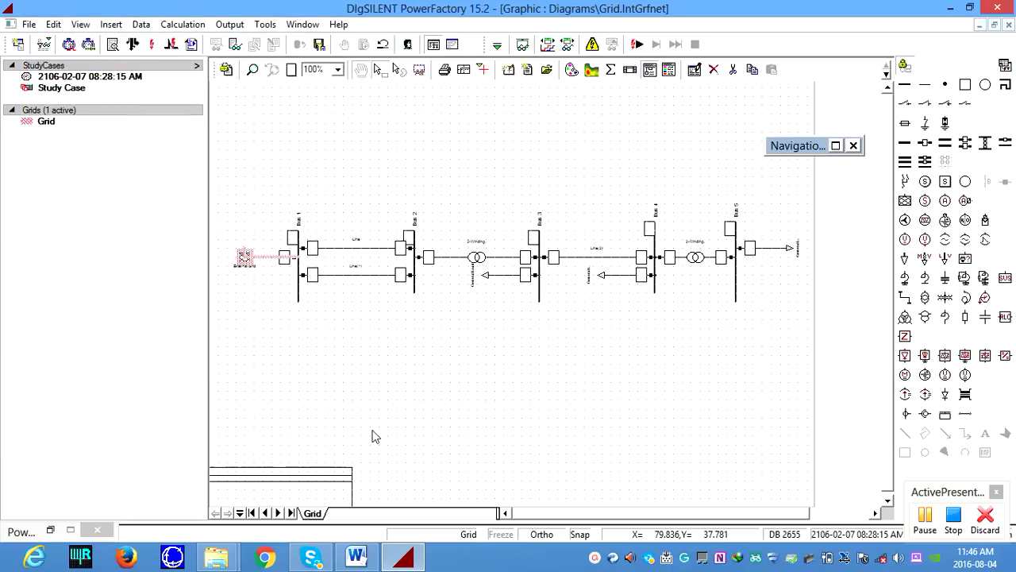
click(376, 436)
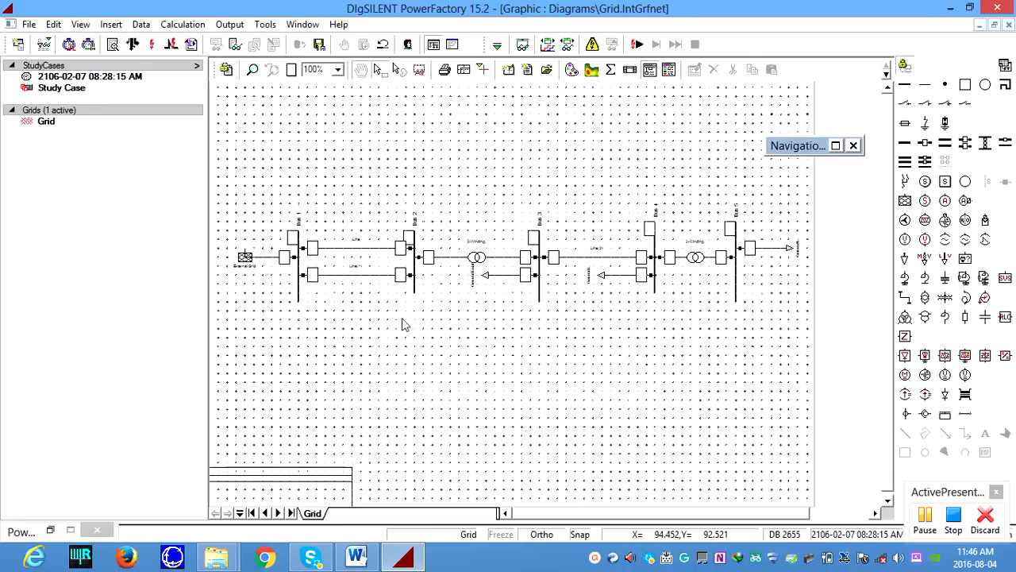
Step: Rename the upper line between Bus 1 and Bus 2 as Line 1 and set its length to 10.12 km
click(356, 248)
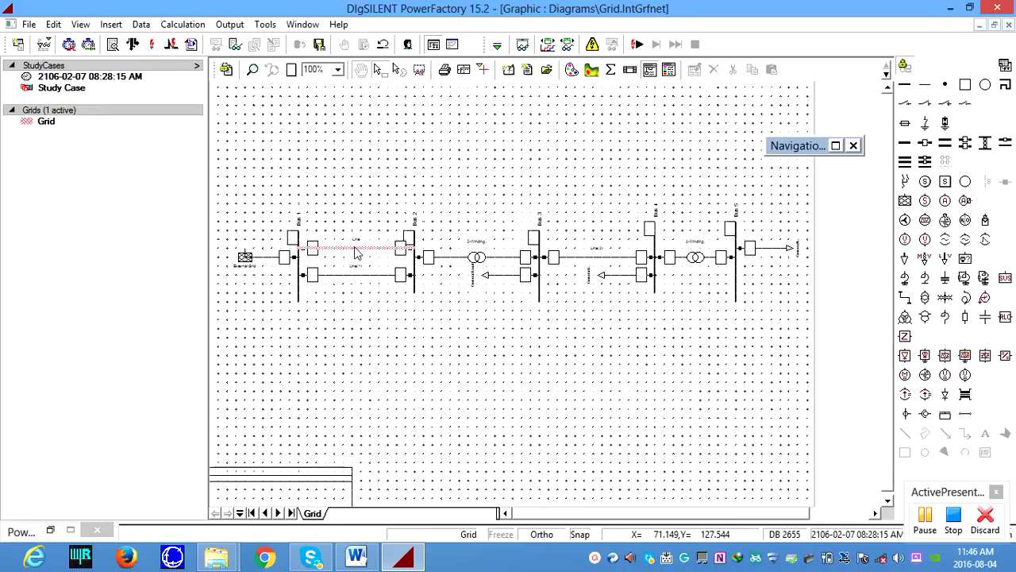
double_click(355, 248)
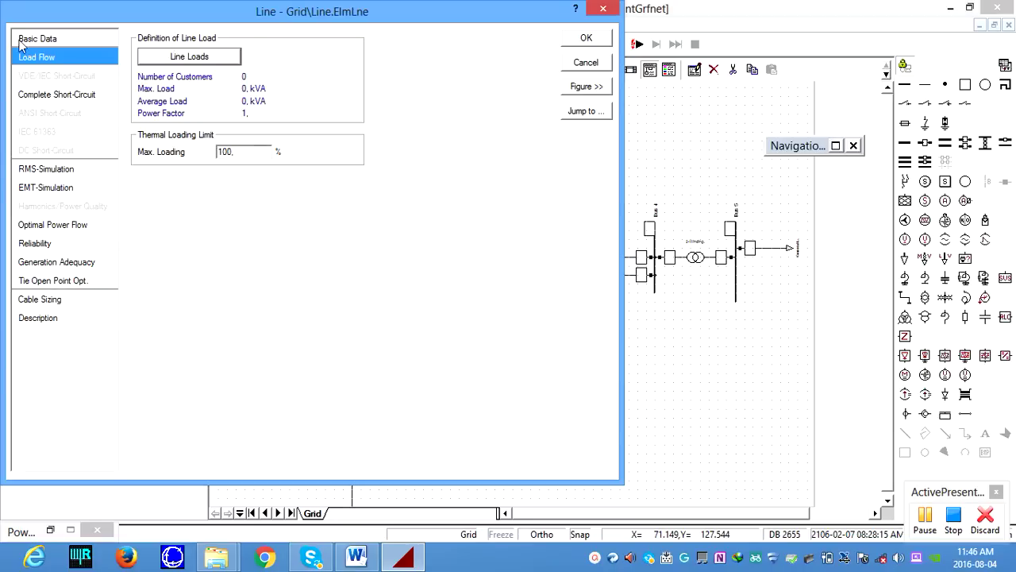
click(29, 39)
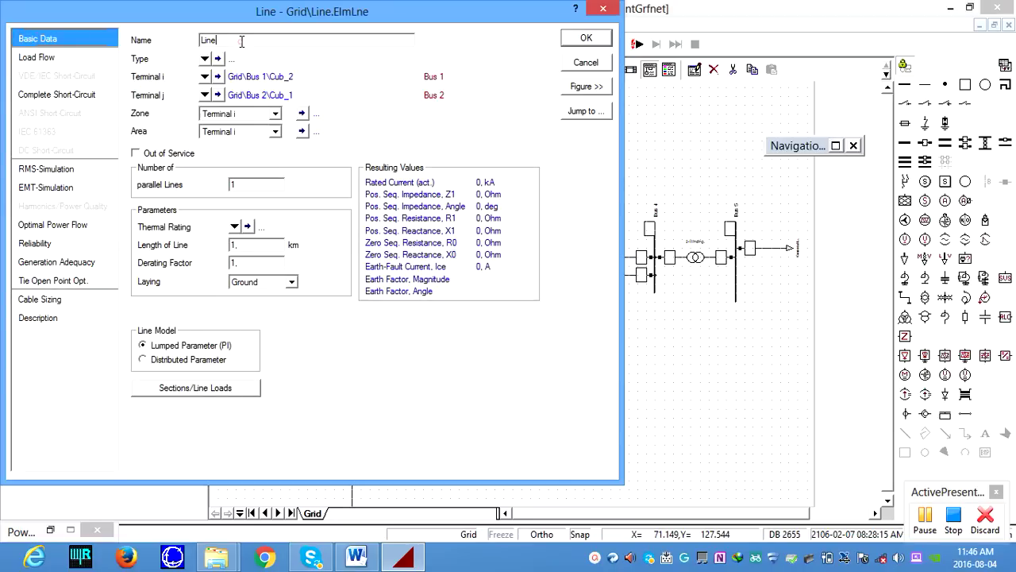
text(1)
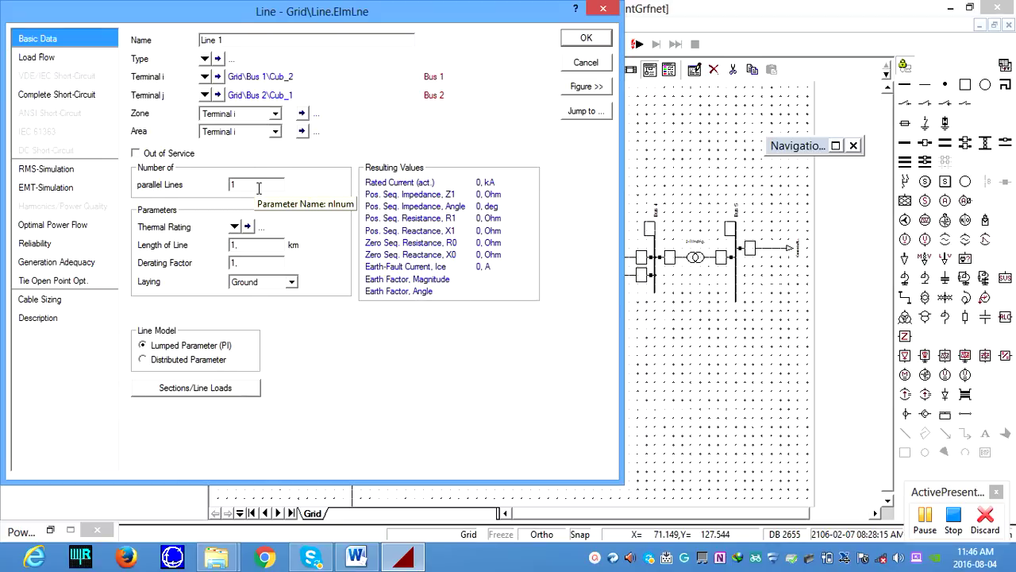
drag(258, 187, 198, 184)
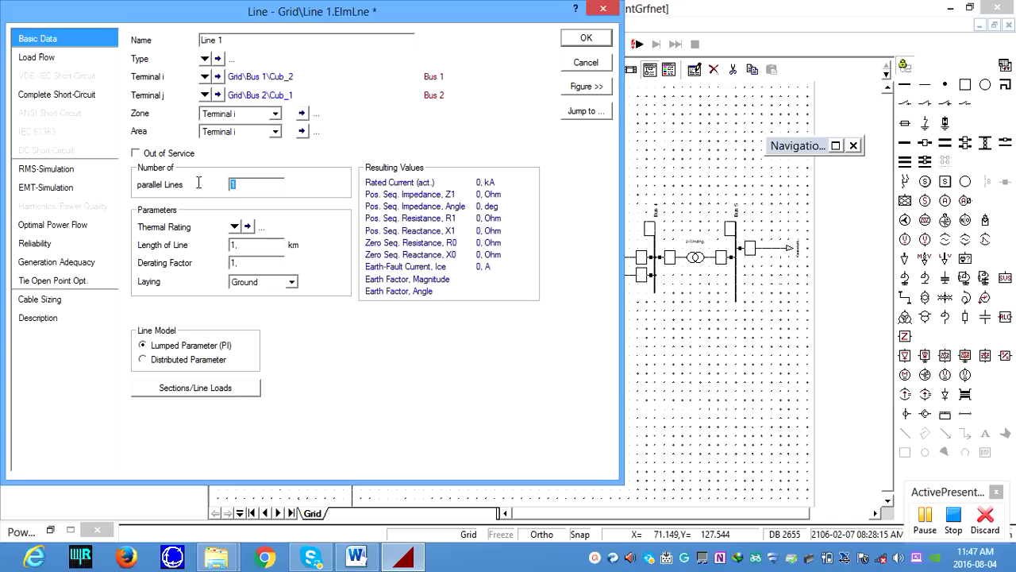
click(247, 188)
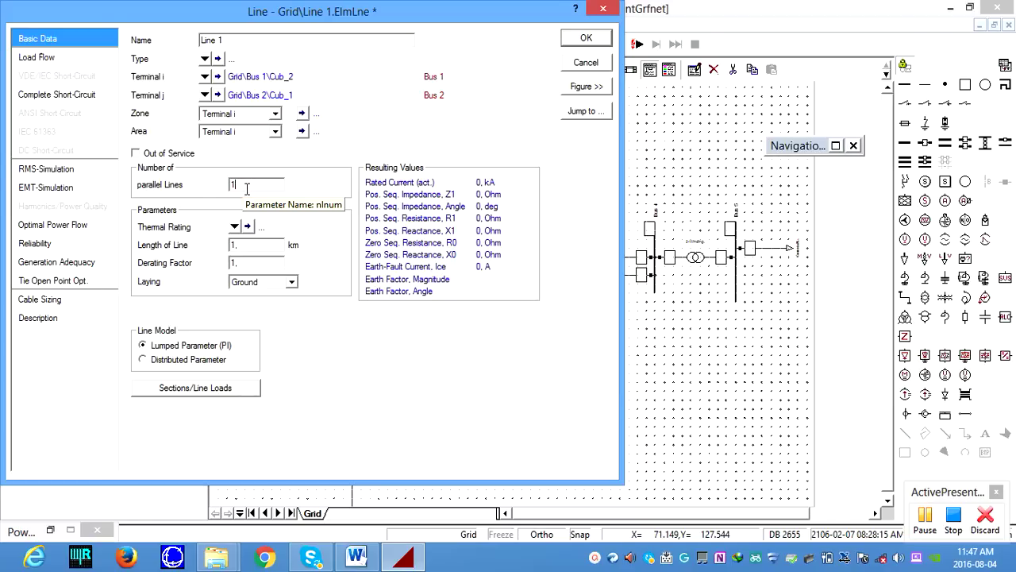
click(247, 247)
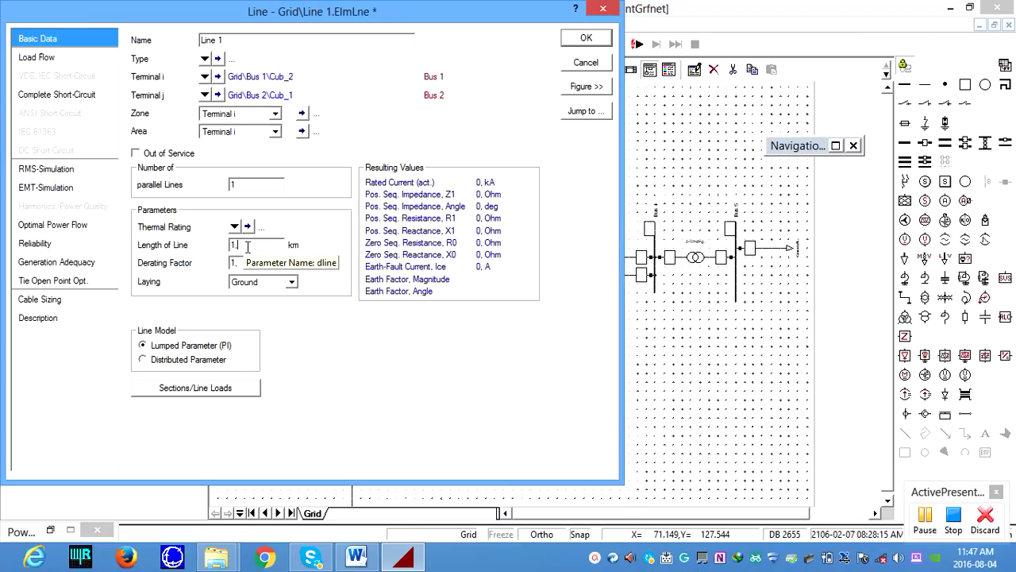
key(BackSpace)
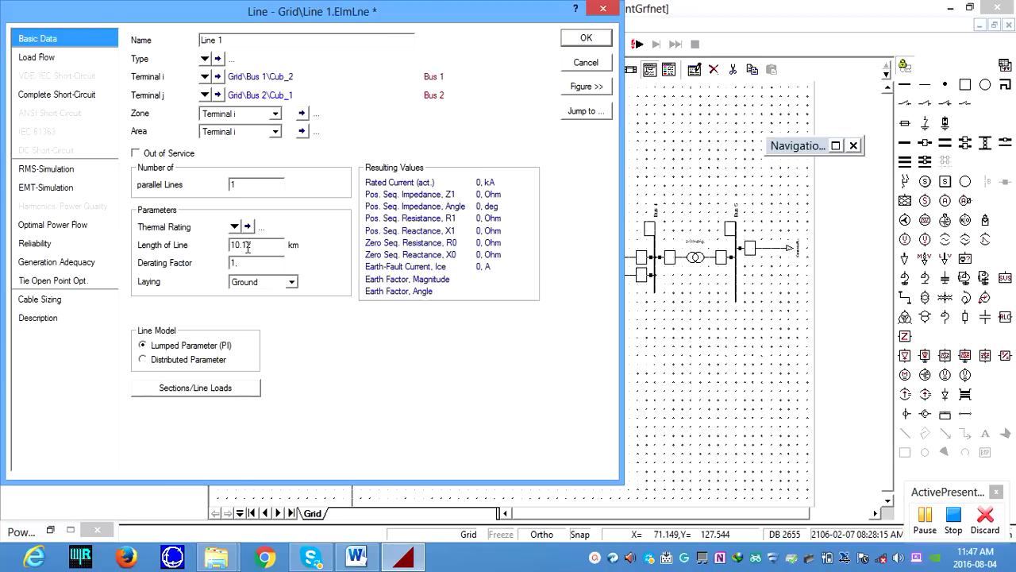
text(2)
click(204, 59)
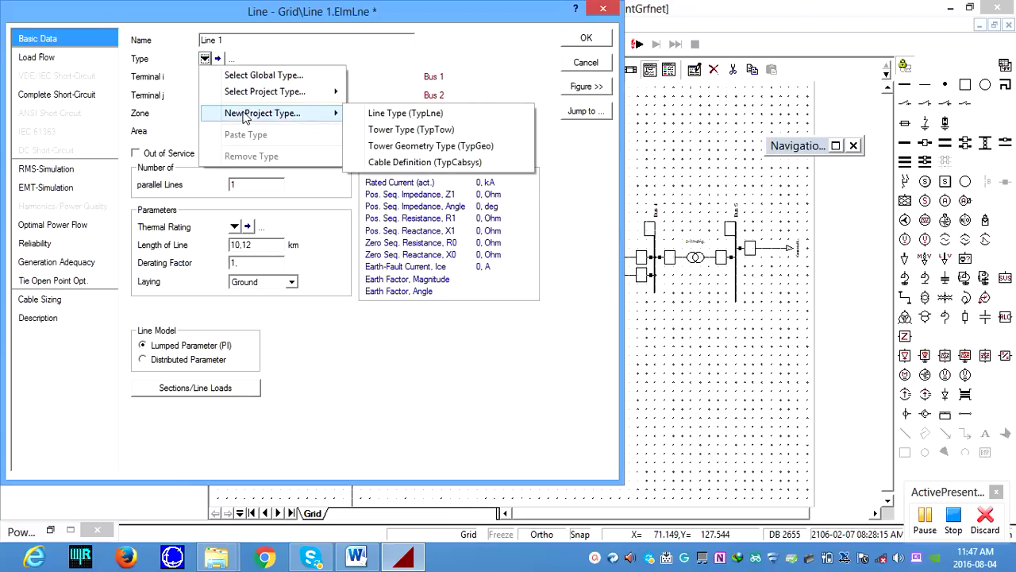
mouse_move(252, 96)
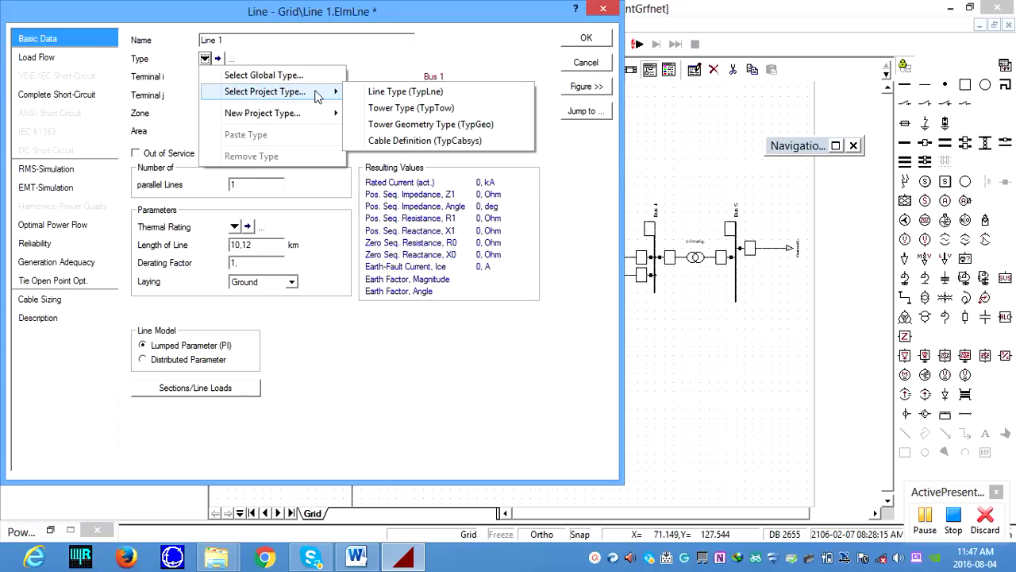
click(409, 93)
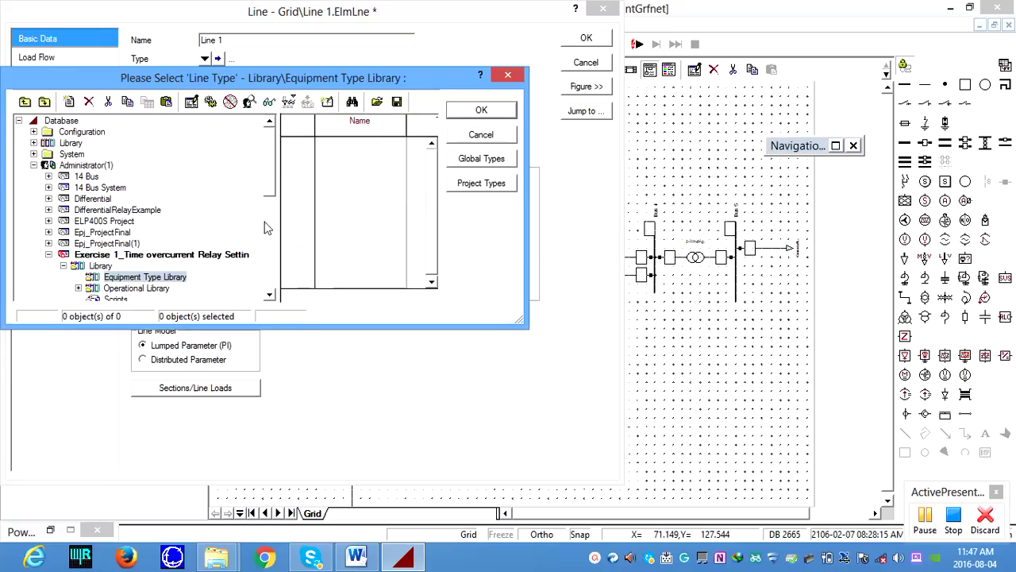
click(930, 524)
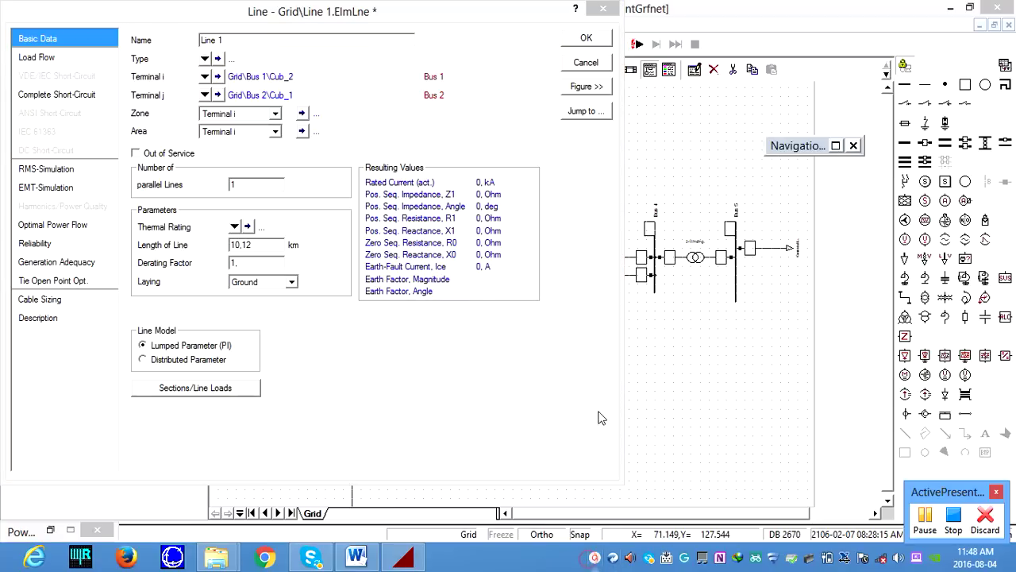
Step: Create a new project line type for Line 1, named Line 1, with a 33 kV rated voltage and 42.41 kA rated current in ground
click(205, 59)
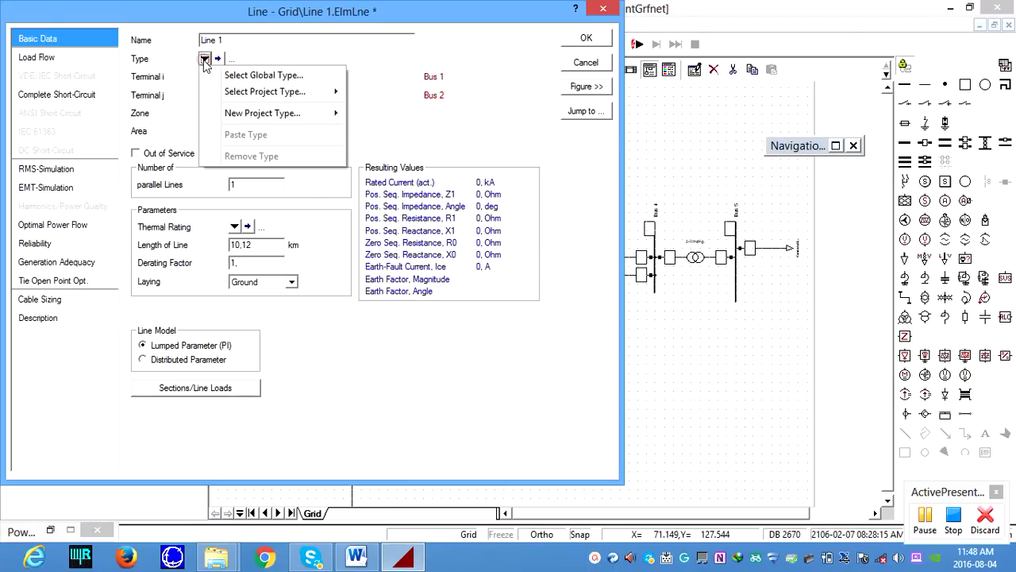
mouse_move(294, 115)
click(401, 115)
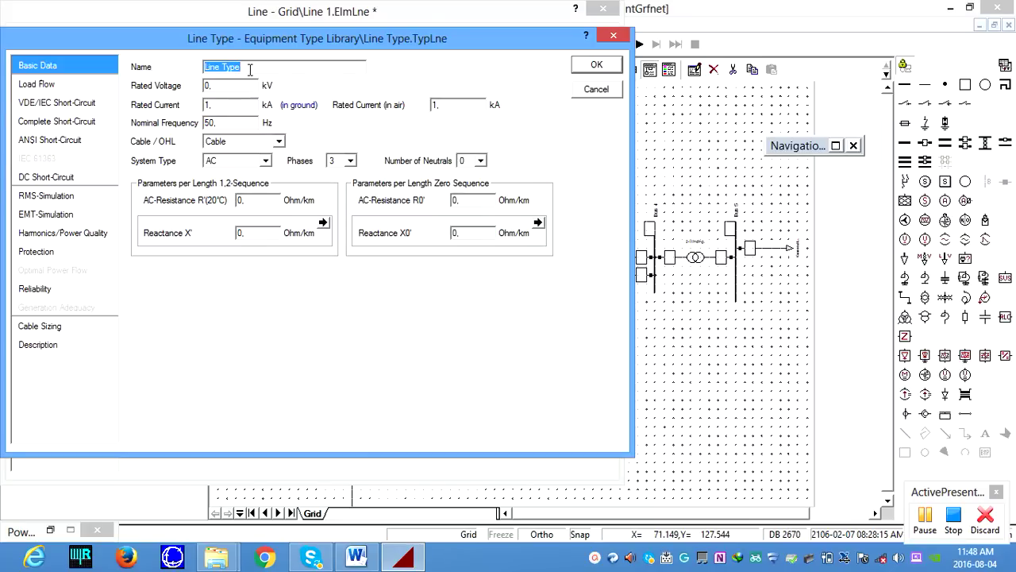
text(Line 1)
key(Tab)
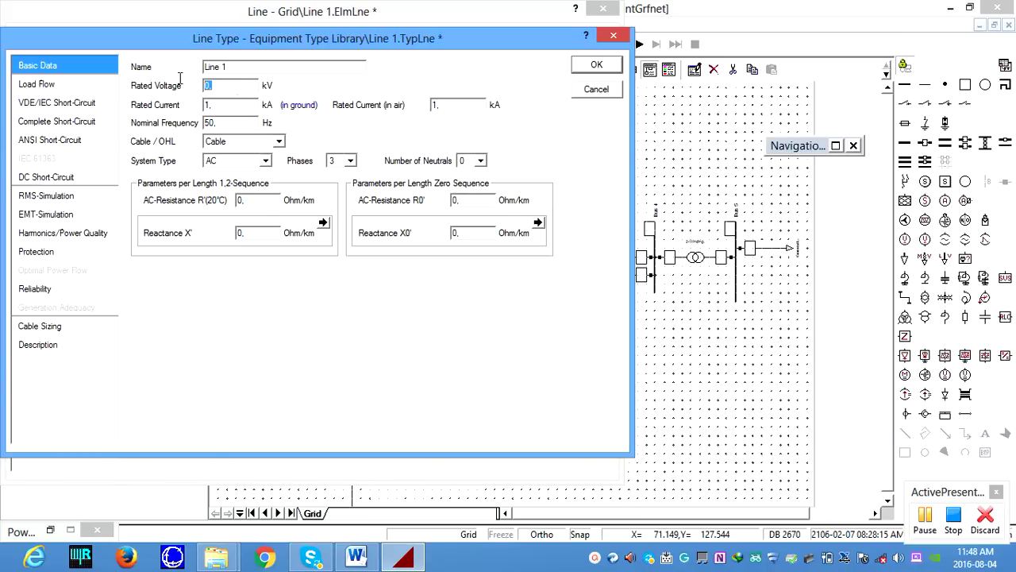
text(33)
click(218, 105)
text(3)
text(2.42,4)
Step: Set the Line 1 type's positive-sequence AC resistance to 0.3454 Ohm/km and its reactance to 0.9234 Ohm/km
click(262, 203)
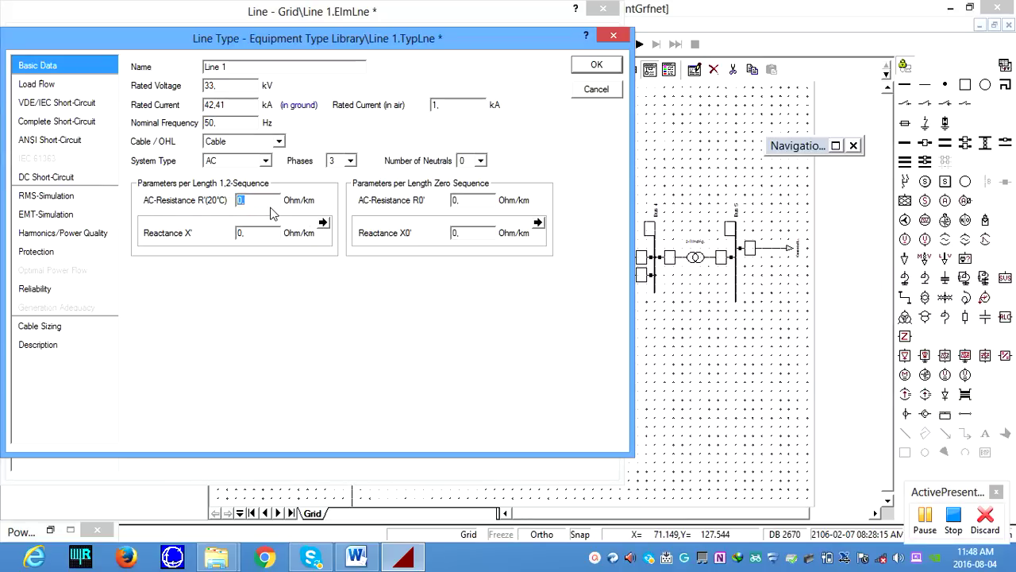
text(0)
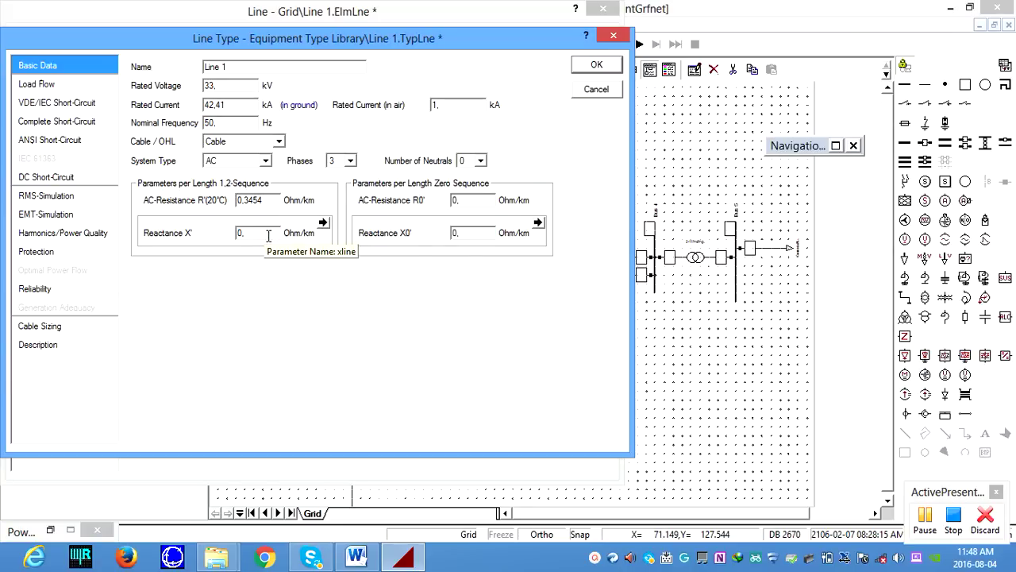
click(268, 235)
text(92)
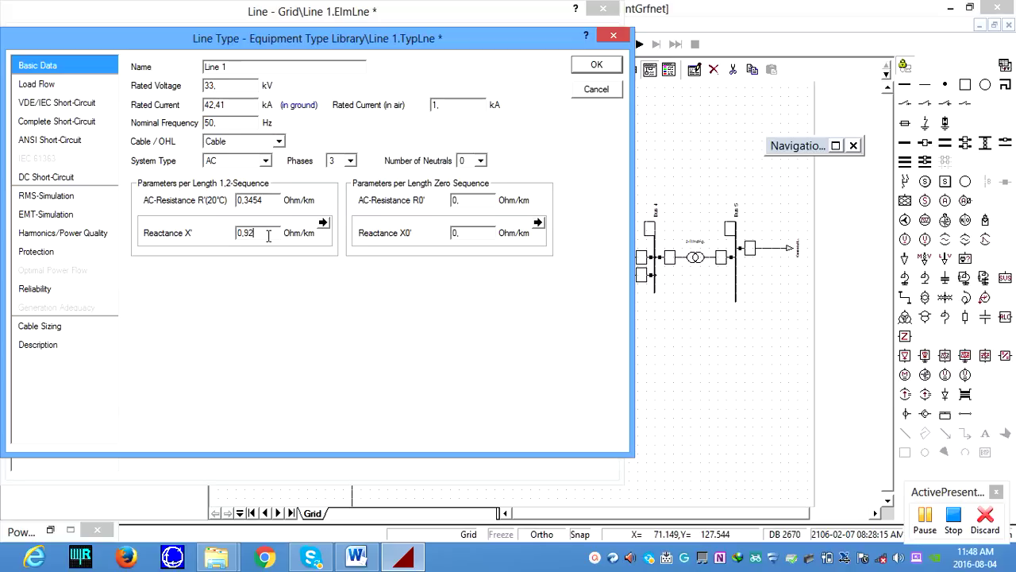
text(34)
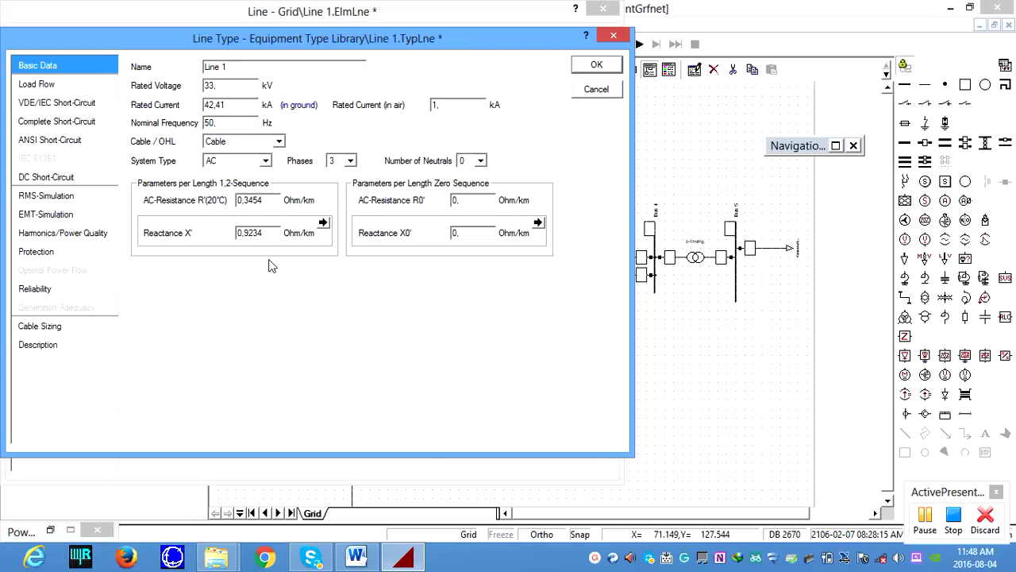
Step: Switch the line type's X'/L' representation to inductance per length and back to reactance per length
click(324, 224)
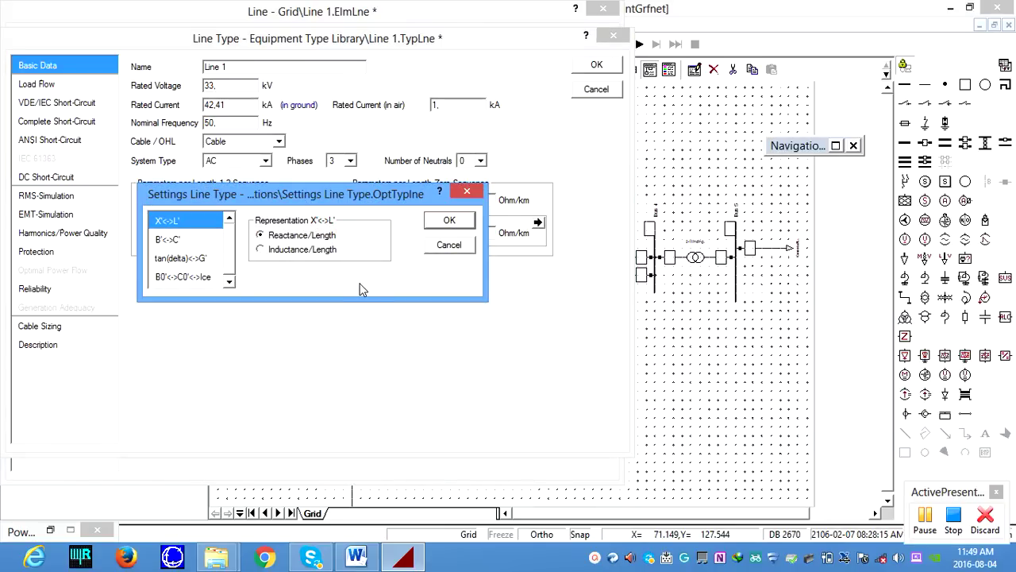
click(290, 254)
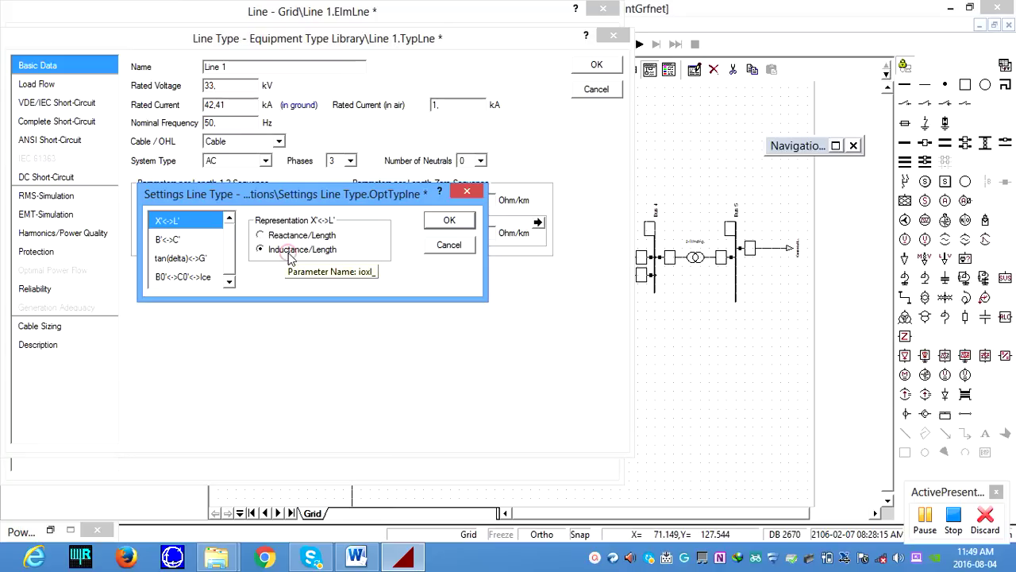
click(174, 240)
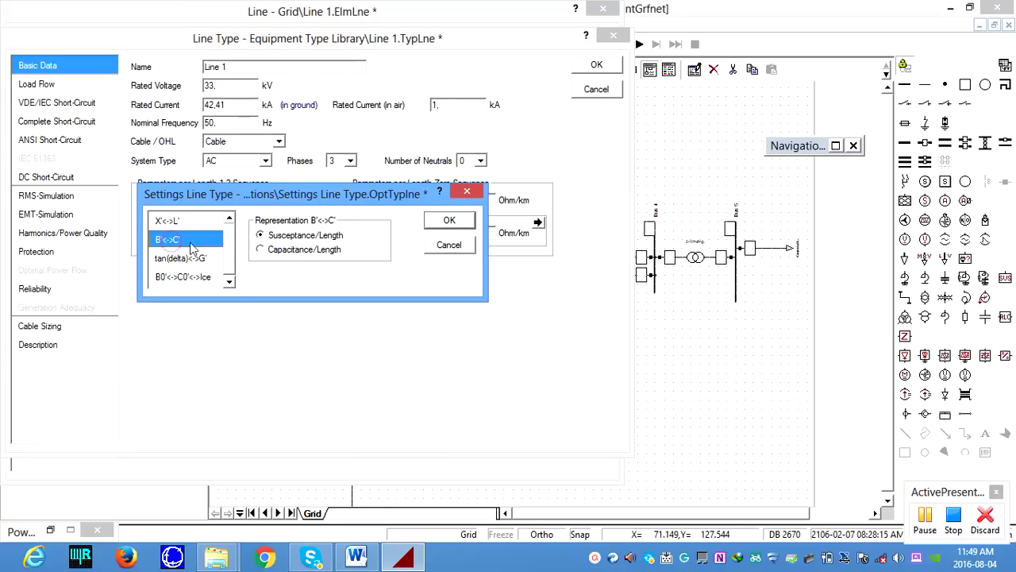
click(181, 260)
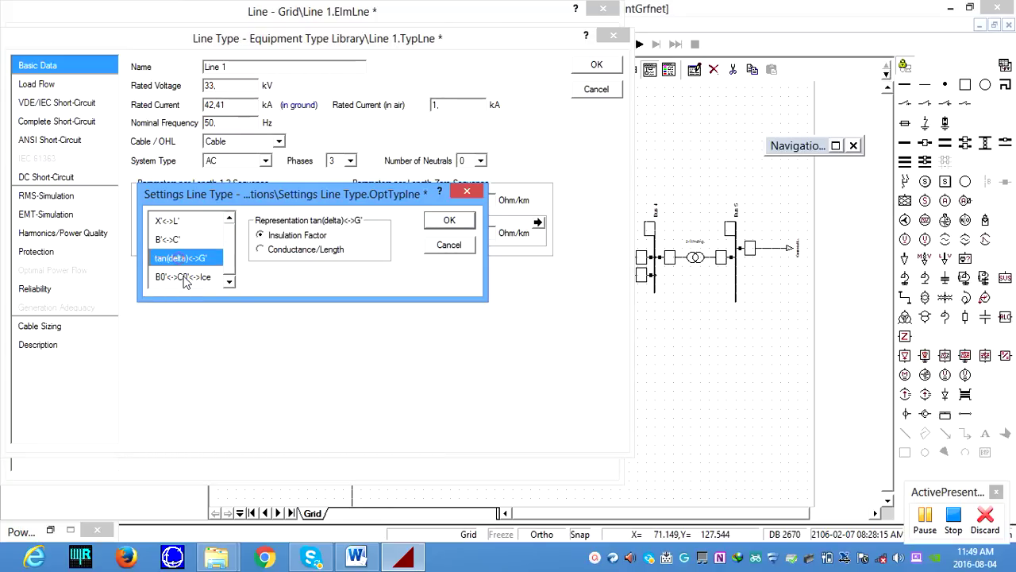
click(175, 223)
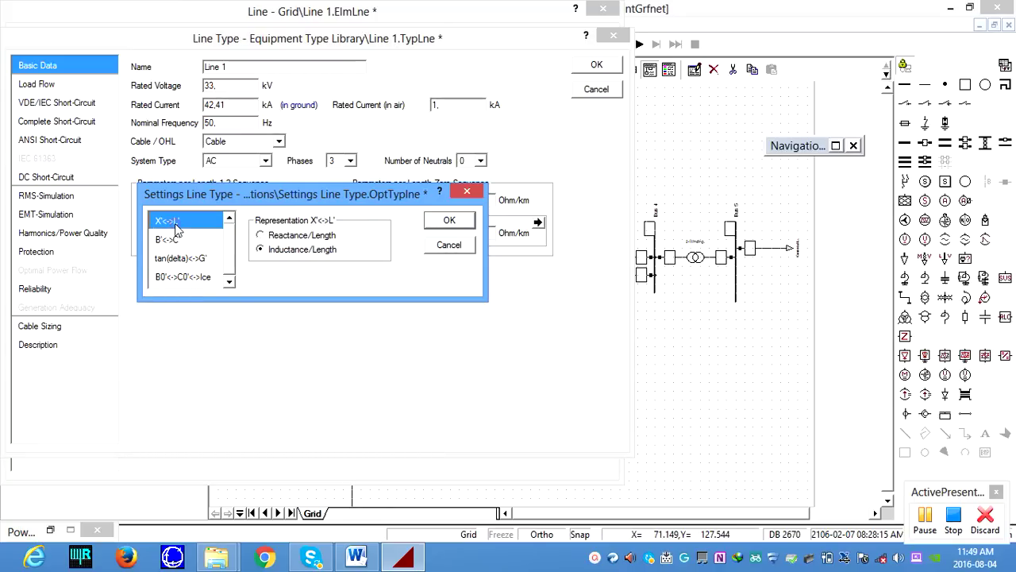
click(268, 238)
click(459, 220)
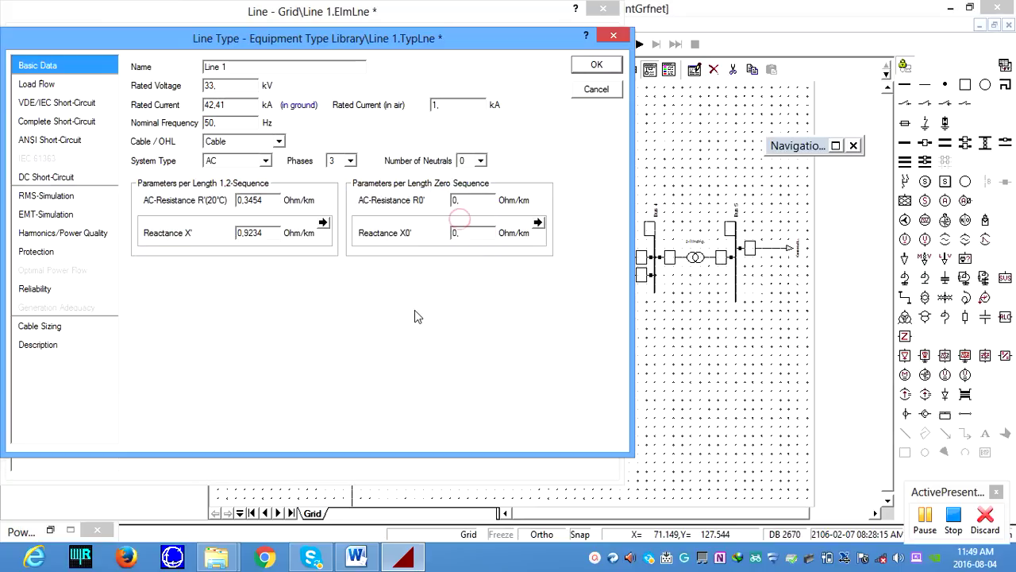
Step: Assign the completed line type to Line 1 and apply the line's data
click(594, 67)
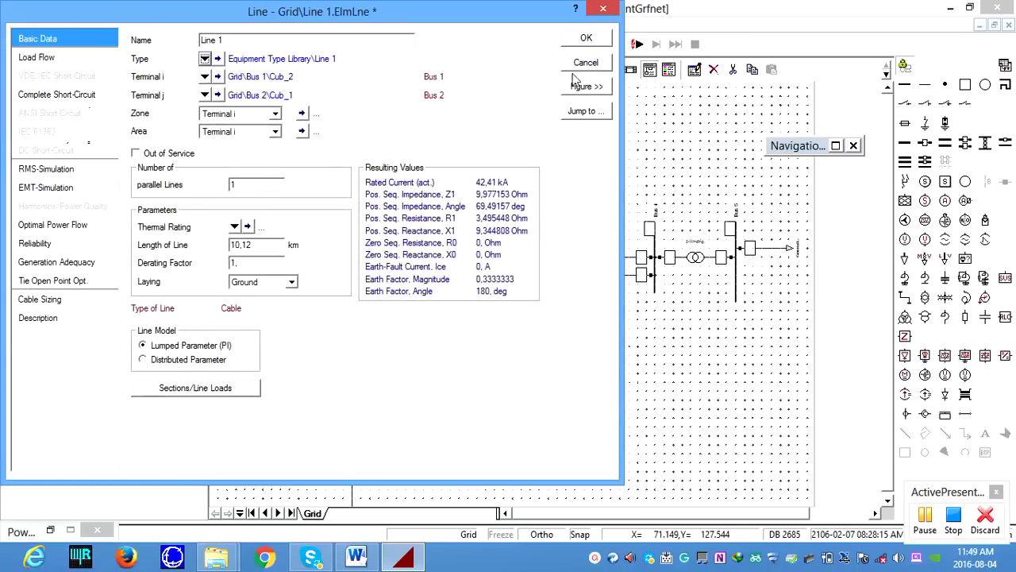
click(586, 38)
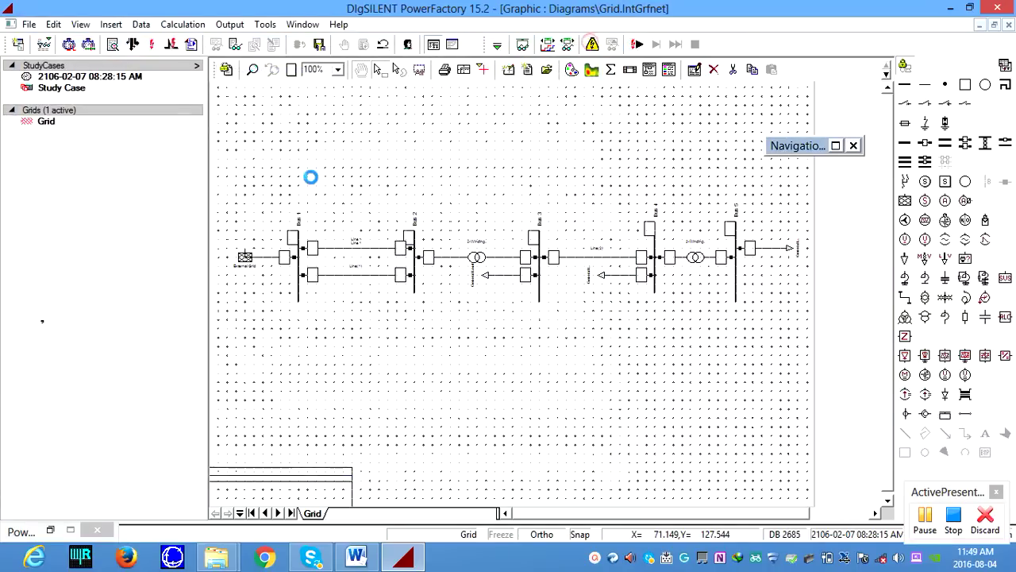
Step: Rename the lower line between Bus 1 and Bus 2 as Line 2
double_click(356, 274)
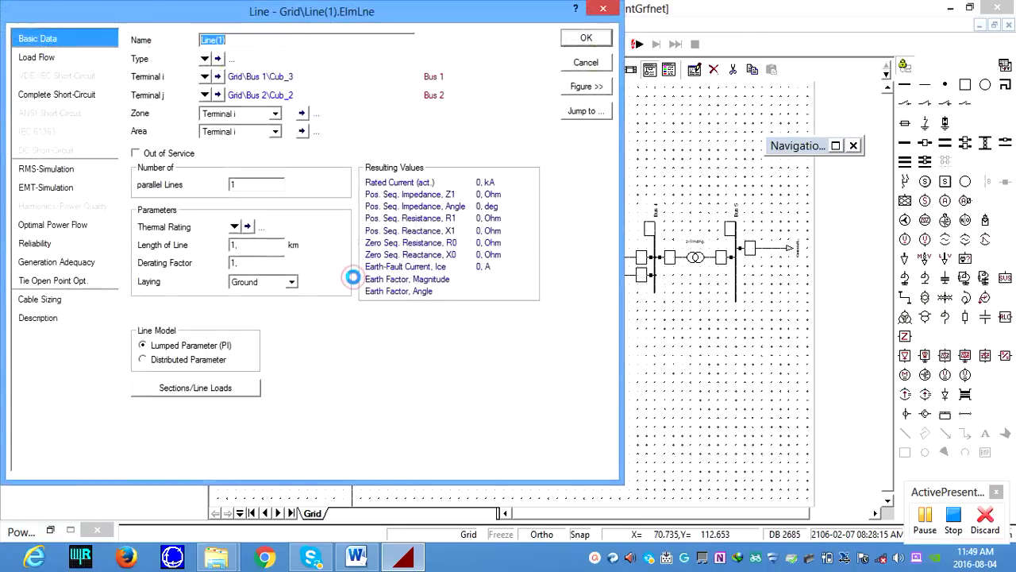
click(279, 40)
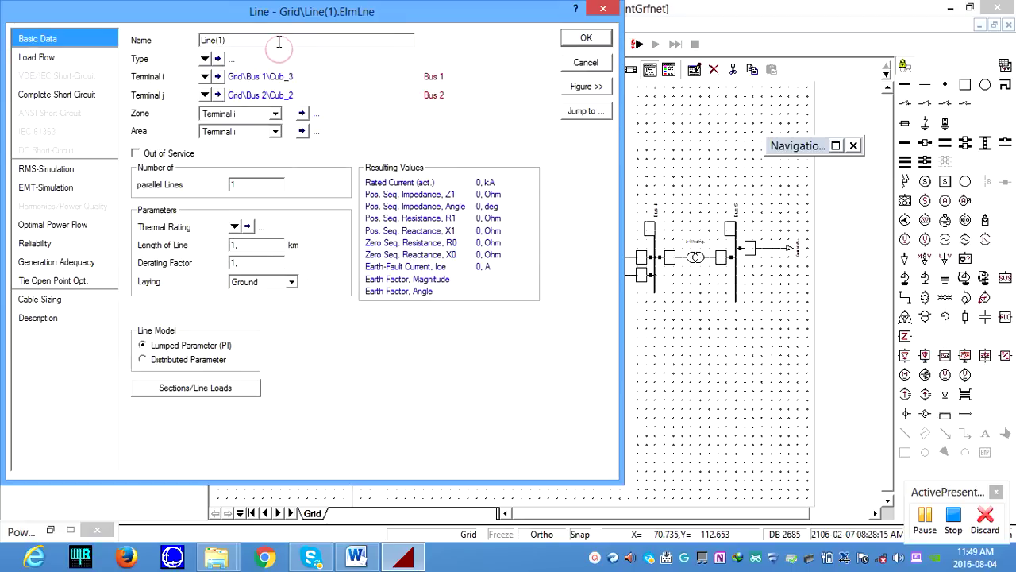
key(BackSpace)
key(BackSpace)
key(BackSpace)
Step: Create a new project line type for Line 2, named Line 2, with a 33 kV rated voltage and 42.41 kA rated current in ground
click(205, 59)
mouse_move(262, 113)
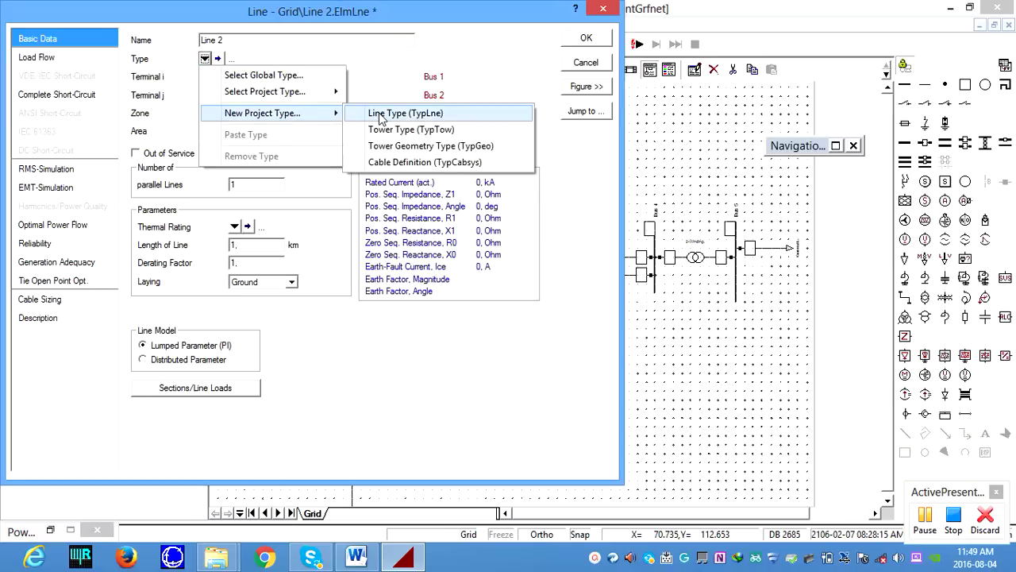
click(381, 115)
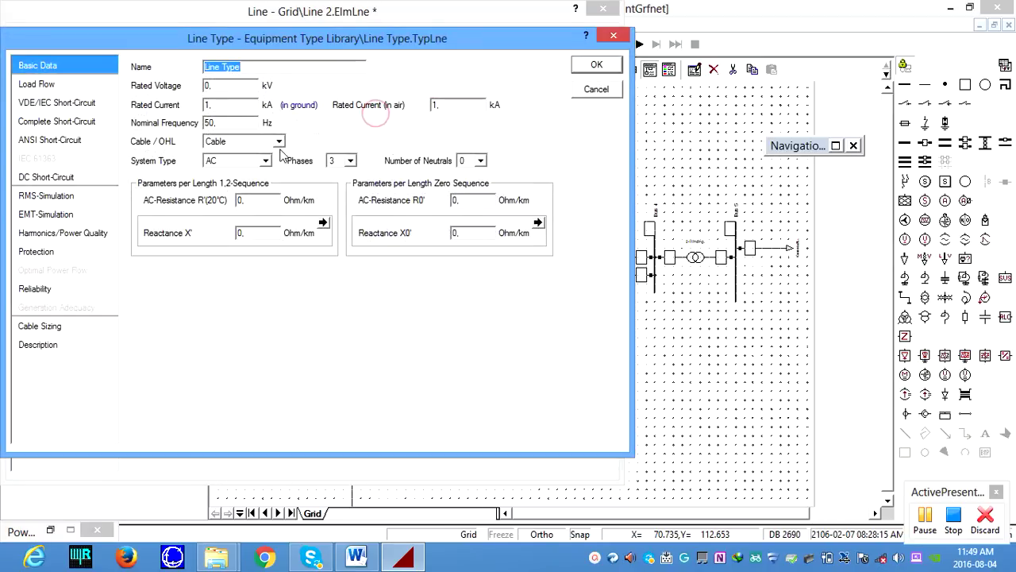
text(Line )
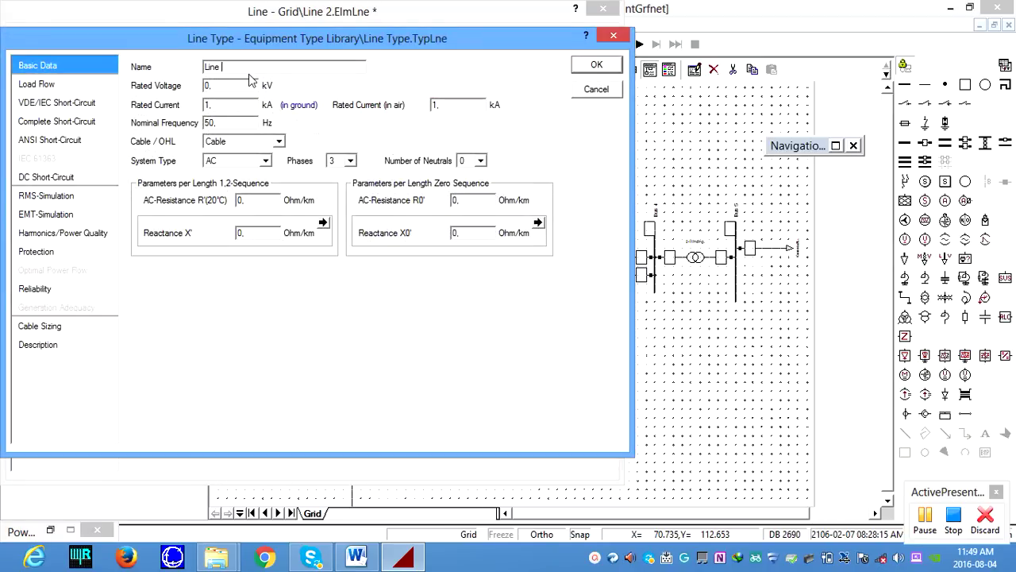
text(2)
click(238, 90)
text(33)
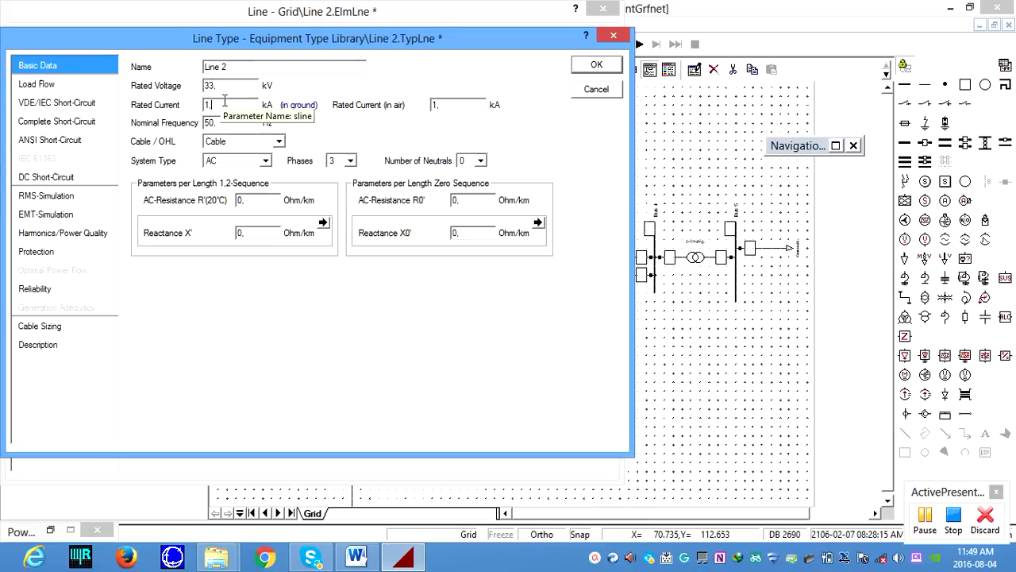
key(BackSpace)
key(BackSpace)
text(42)
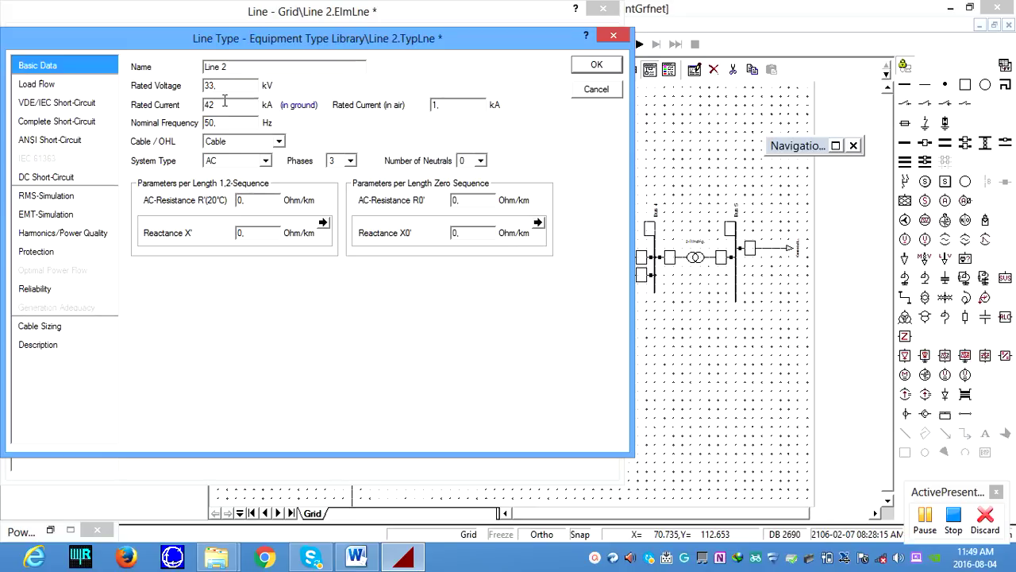
text(.4)
Step: Set the Line 2 type's AC resistance to 0.3454 Ohm/km and reactance to 0.9234 Ohm/km, and accept the type
drag(252, 200, 234, 200)
text(0.3454)
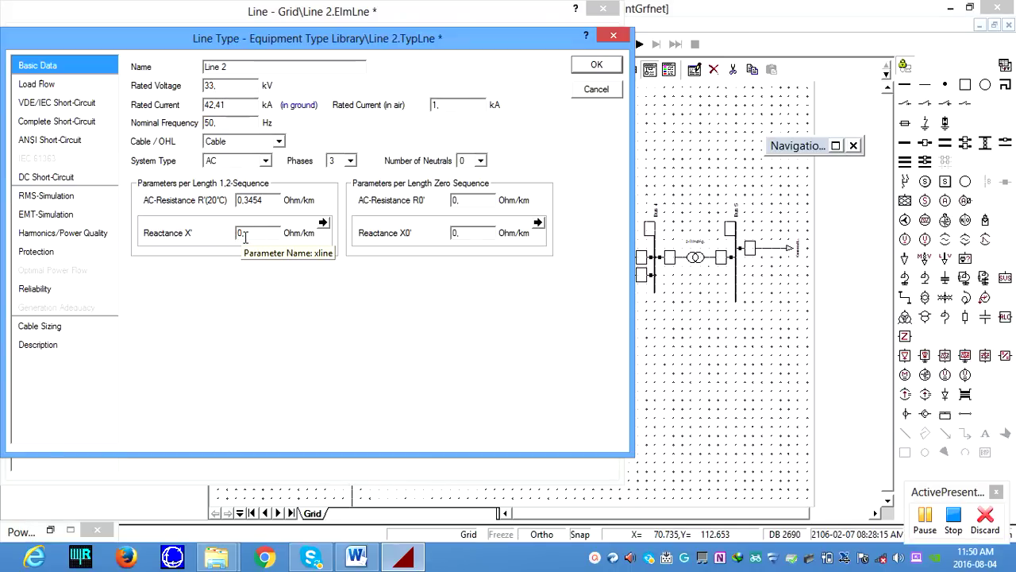
click(246, 238)
text(9234)
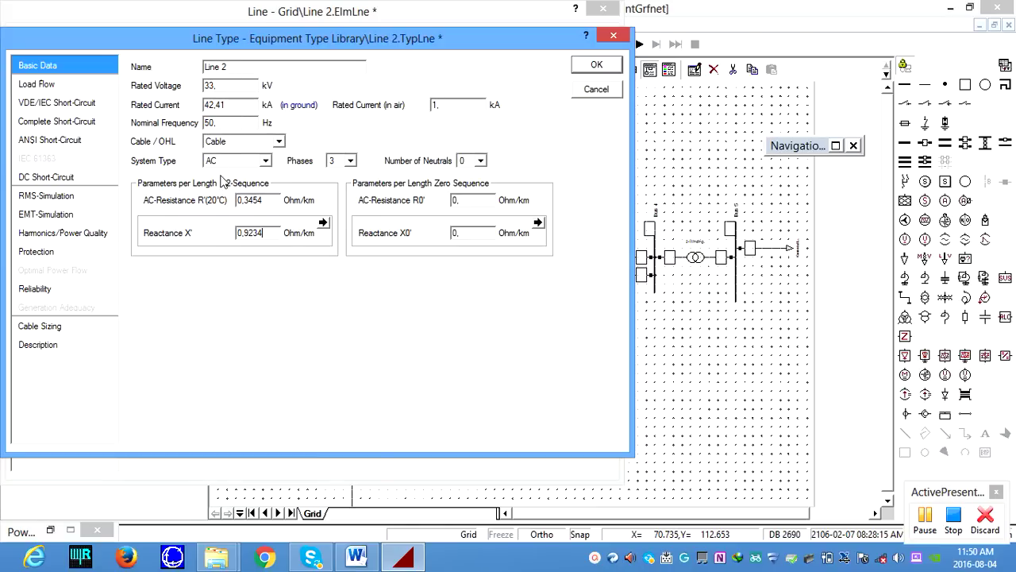
click(593, 66)
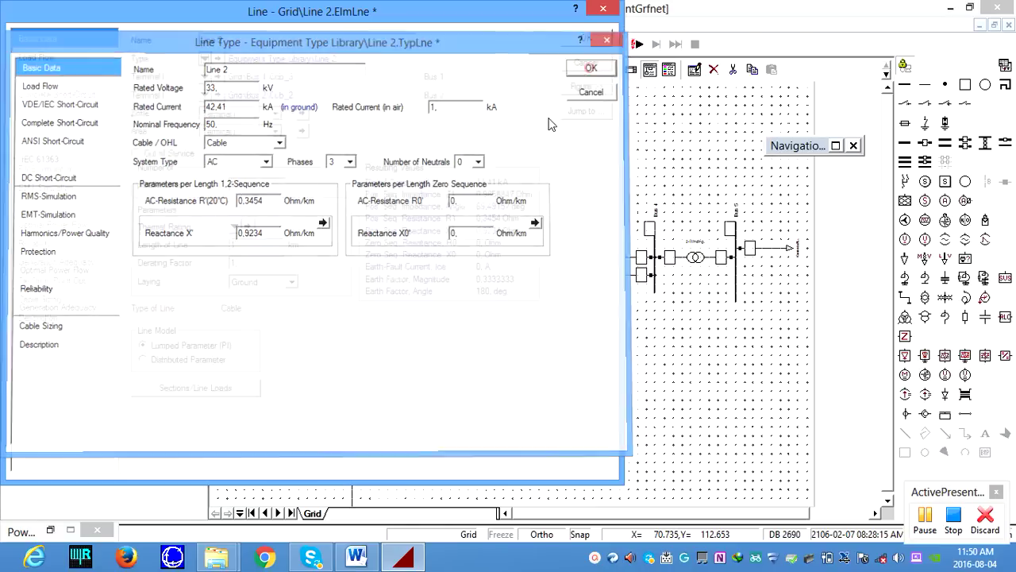
Step: Set Line 2's length to 10.12 km and apply the line's data
drag(252, 244, 222, 245)
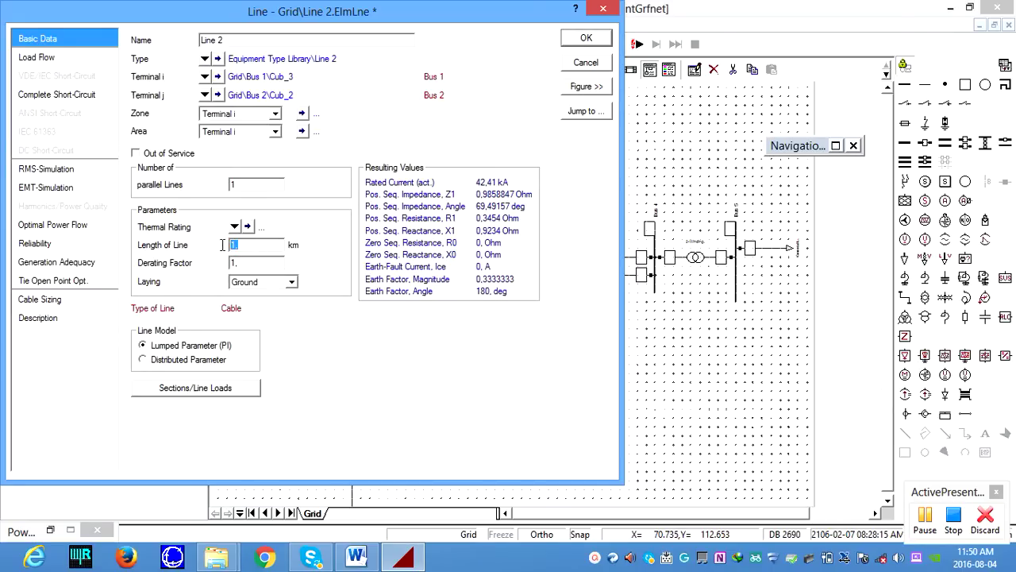
text(10.12)
click(586, 37)
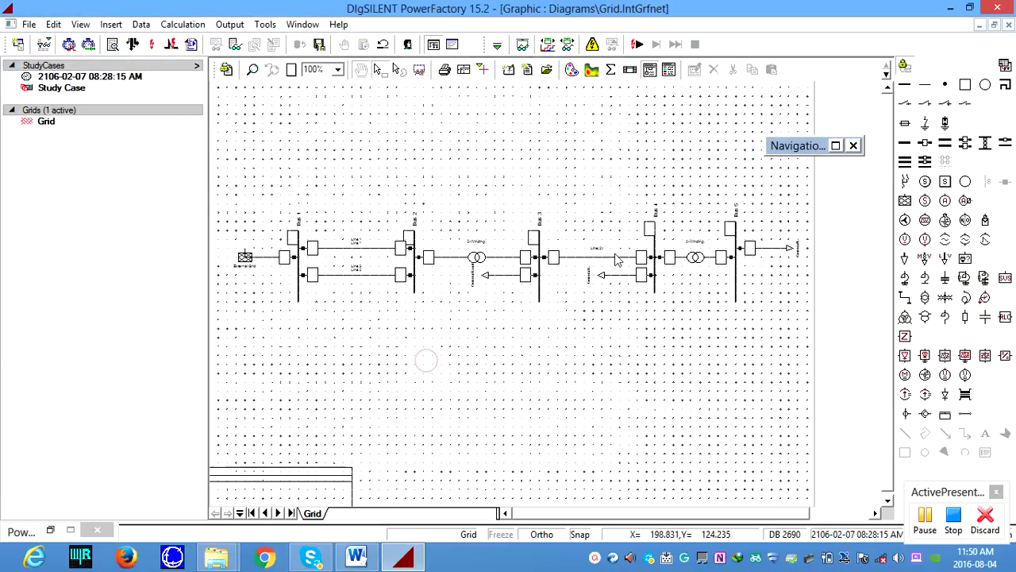
Step: Rename the line between Bus 3 and Bus 4 as Line 3 and set its length to 2.67 km
double_click(609, 257)
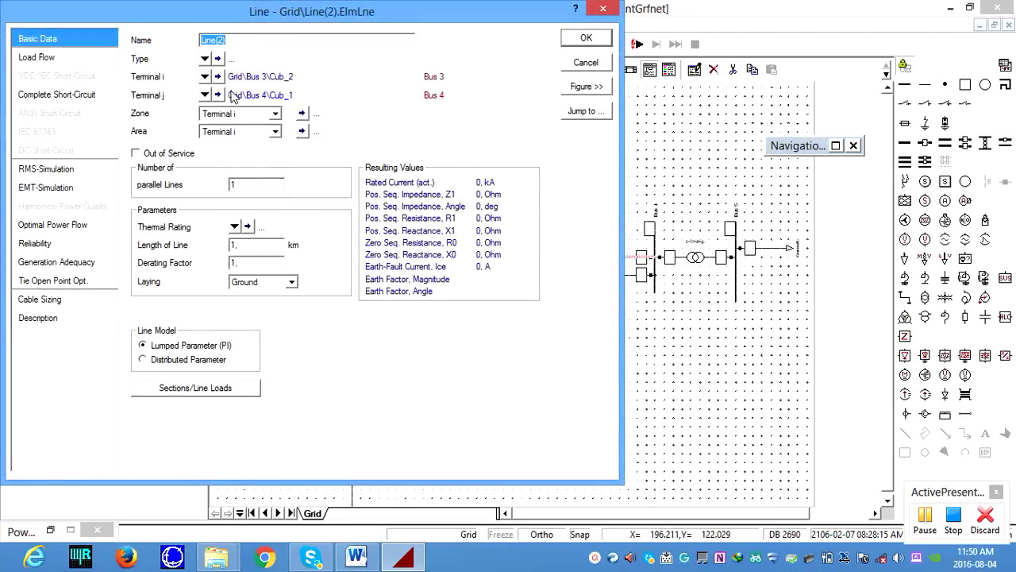
click(227, 40)
key(BackSpace)
key(BackSpace)
key(BackSpace)
text(3)
click(259, 248)
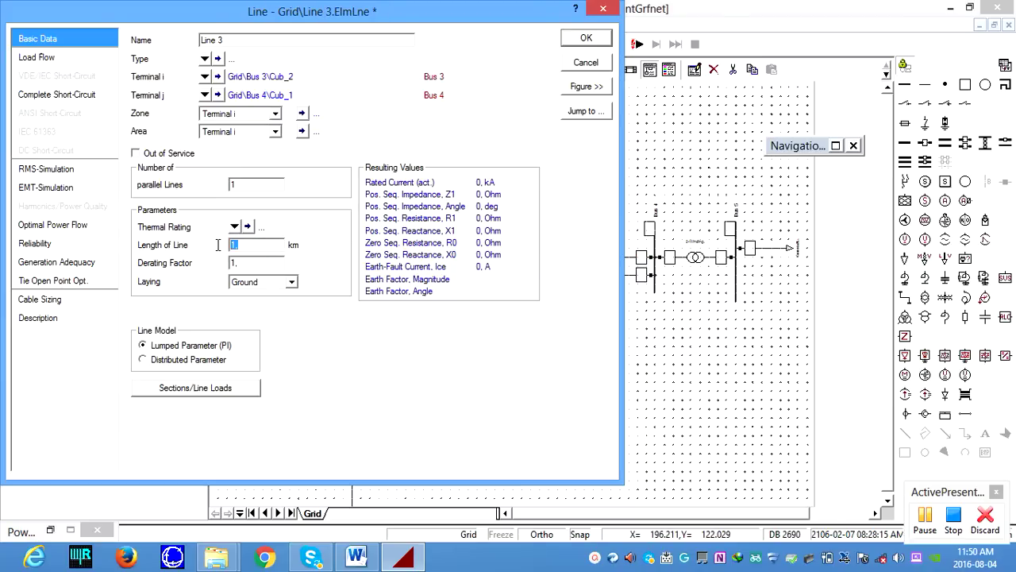
text(2,)
text(67)
Step: Create a new project line type named Line 3 with an 11 kV rated voltage and 12.34 kA rated current in ground
click(205, 58)
mouse_move(341, 112)
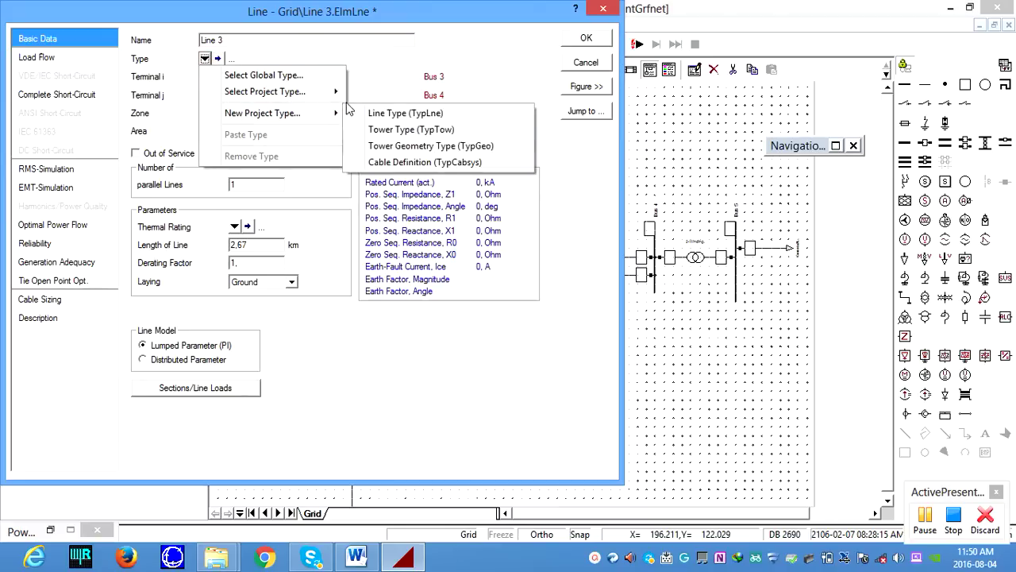
click(401, 114)
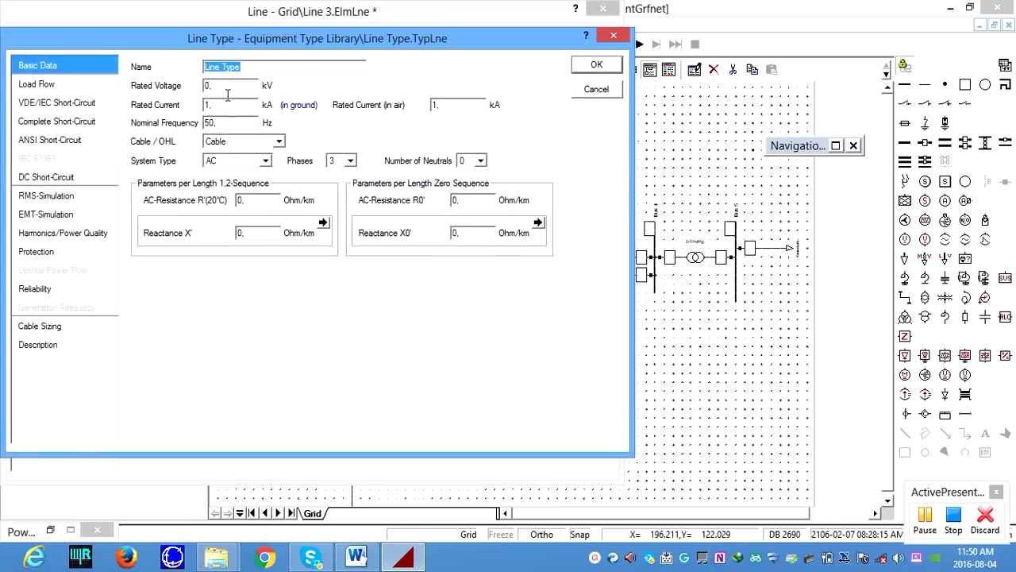
text(Line 3)
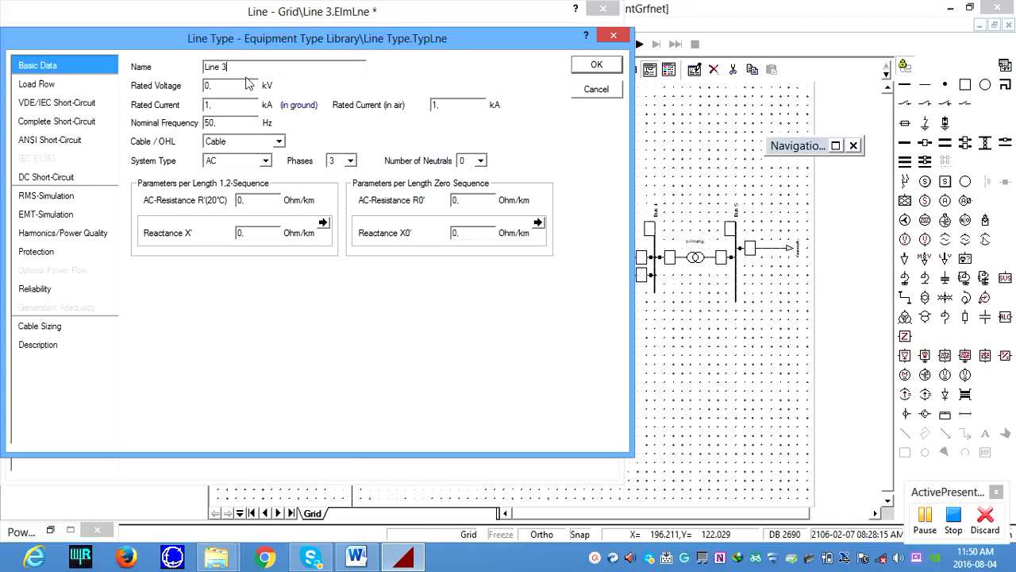
click(237, 86)
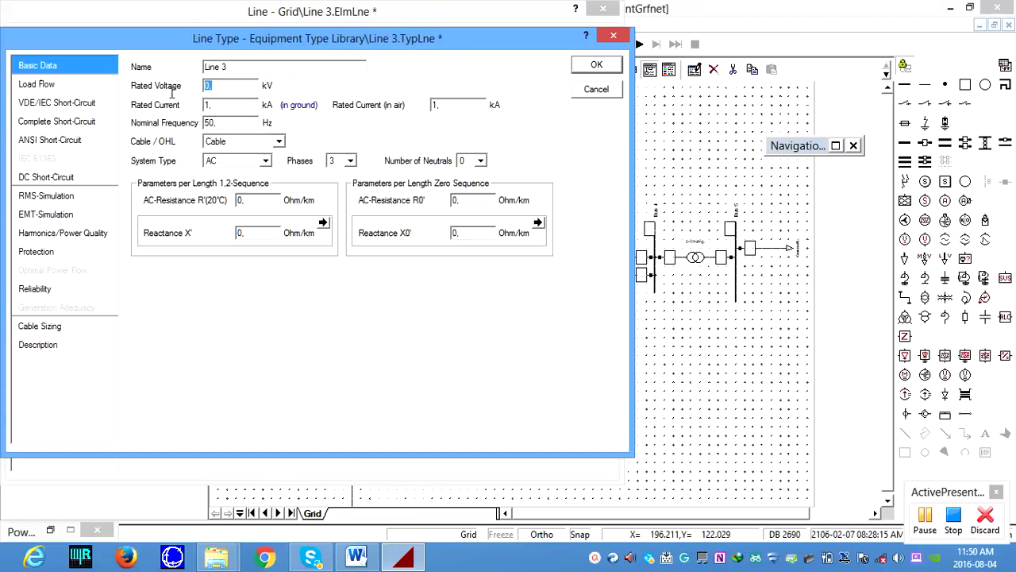
text(11)
click(236, 104)
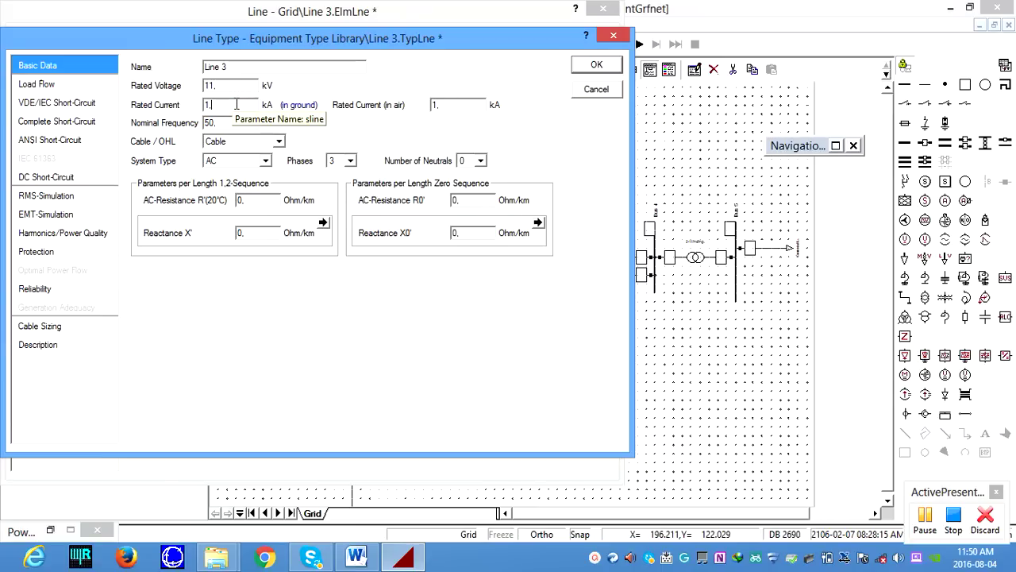
text(2.34)
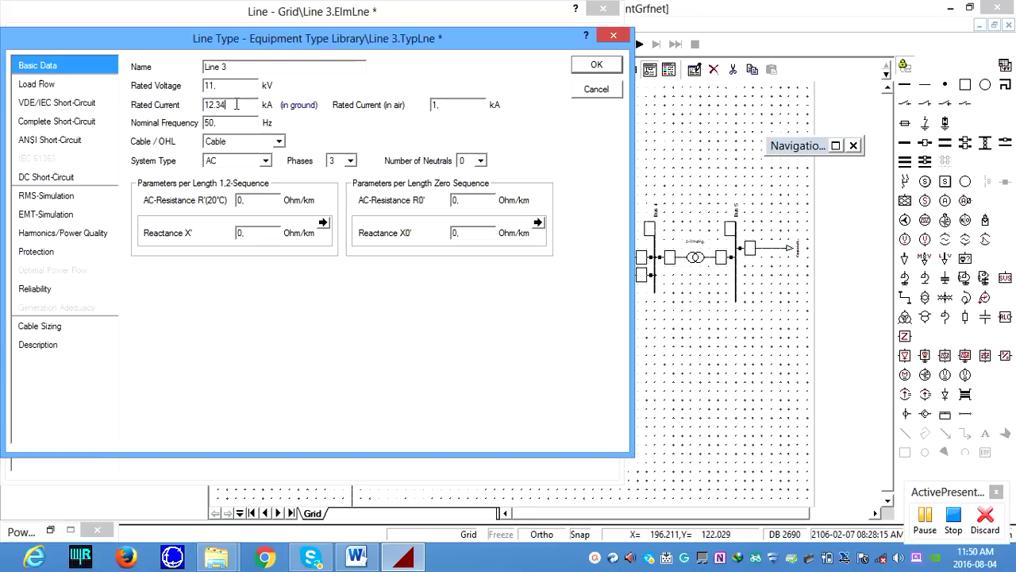
Step: Give the Line 3 type a resistance of 0.1204 Ohm/km and reactance of 0.2304 Ohm/km, and apply it to the line
click(252, 200)
drag(252, 200, 221, 197)
text(0.1204)
click(251, 229)
text(2304)
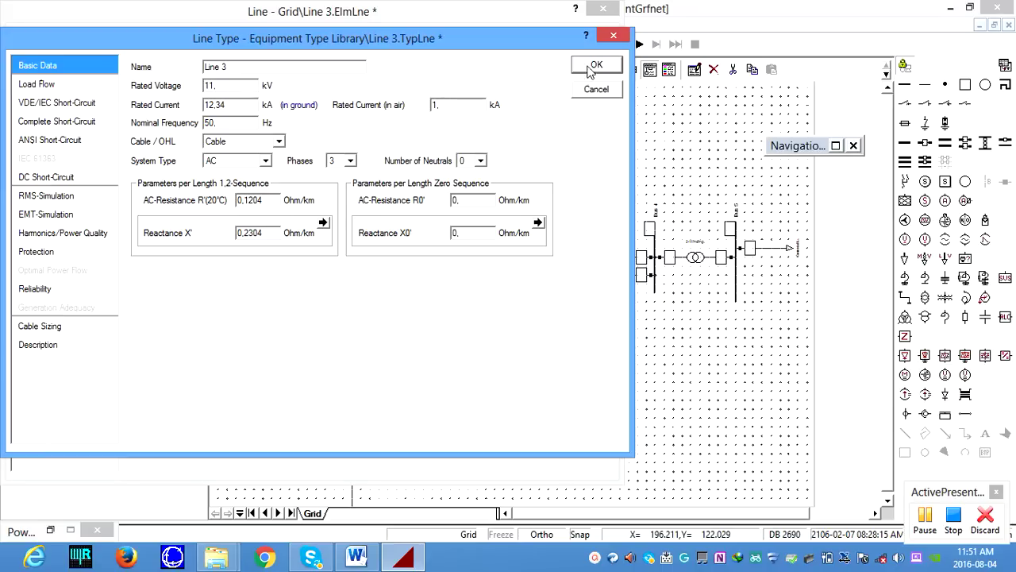
click(592, 66)
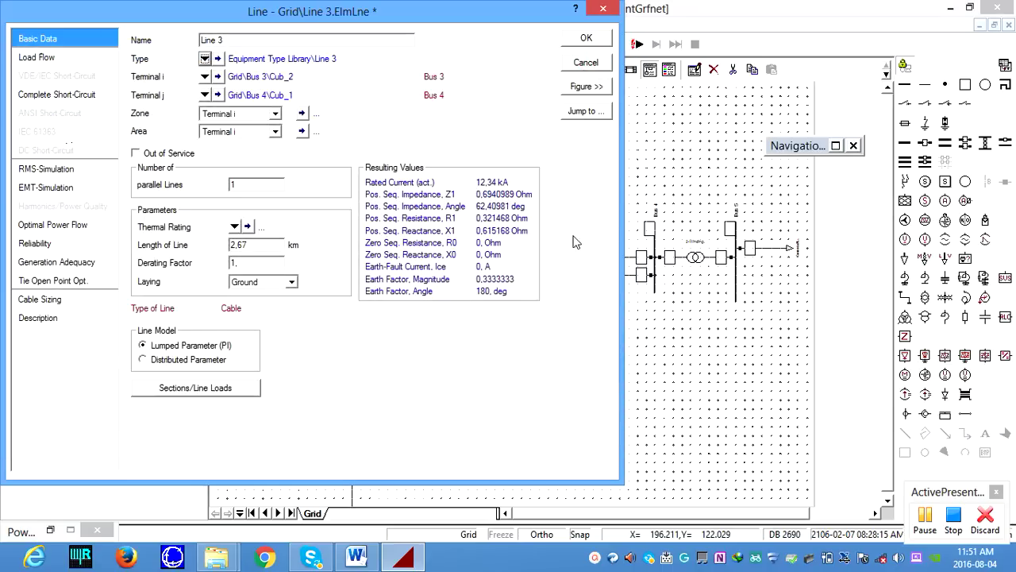
click(584, 40)
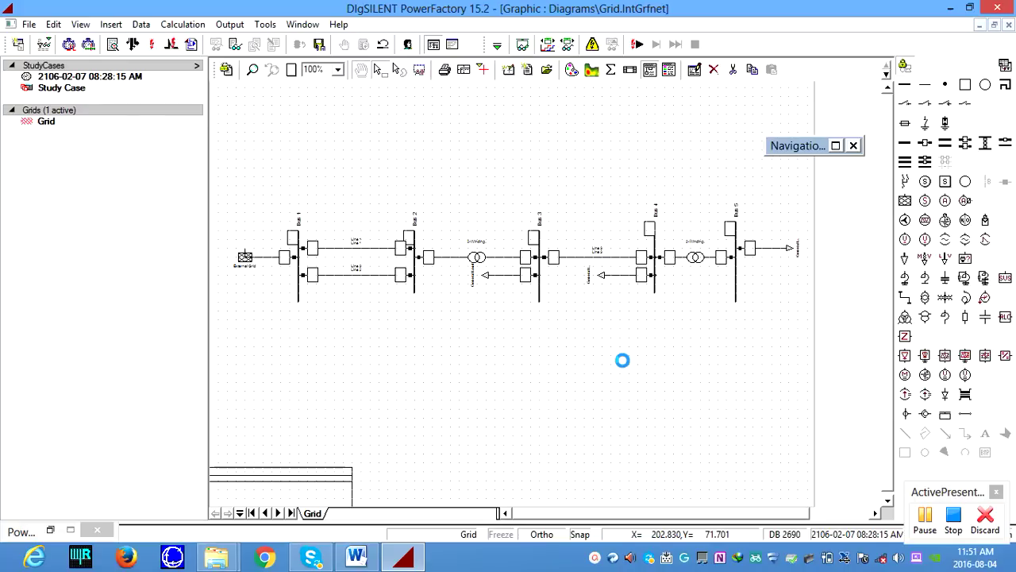
Step: Rename the two-winding transformer between Bus 2 and Bus 3 as TF 1
click(475, 262)
double_click(475, 262)
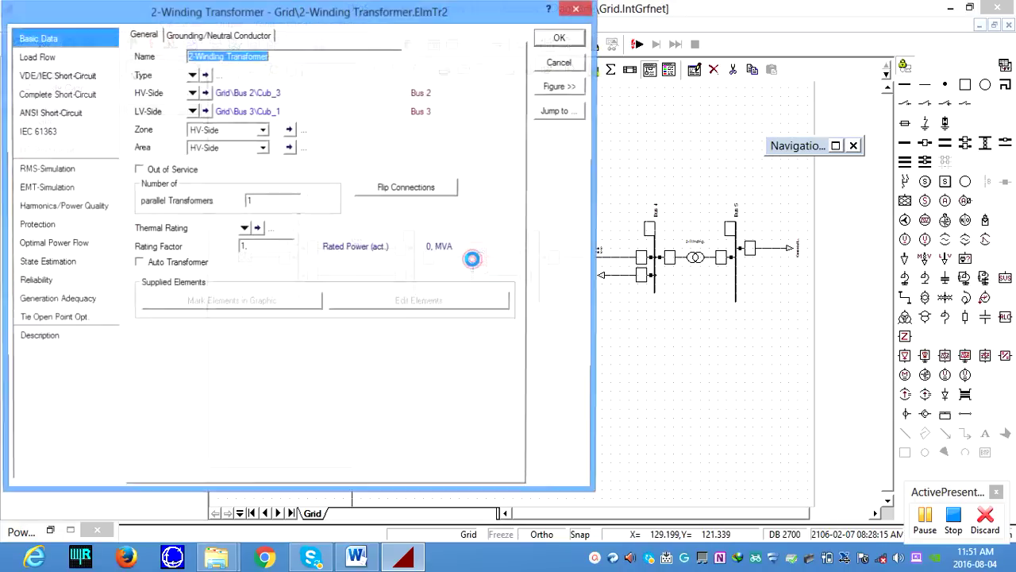
double_click(292, 58)
drag(217, 50, 168, 45)
text(TF)
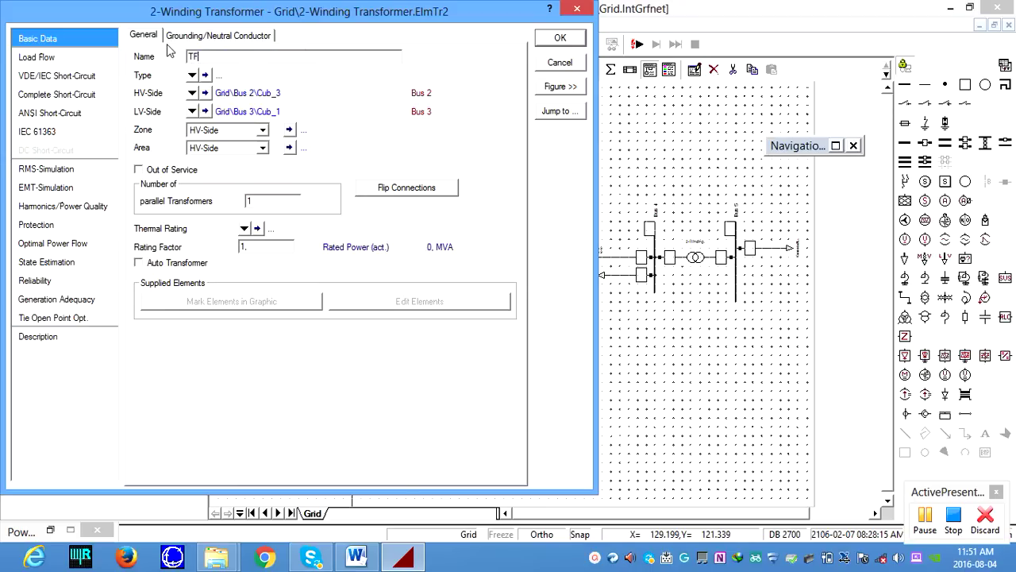
text( 1)
Step: Create a new project transformer type for TF 1, named TF 1, with a rated power of 150 MVA
click(191, 76)
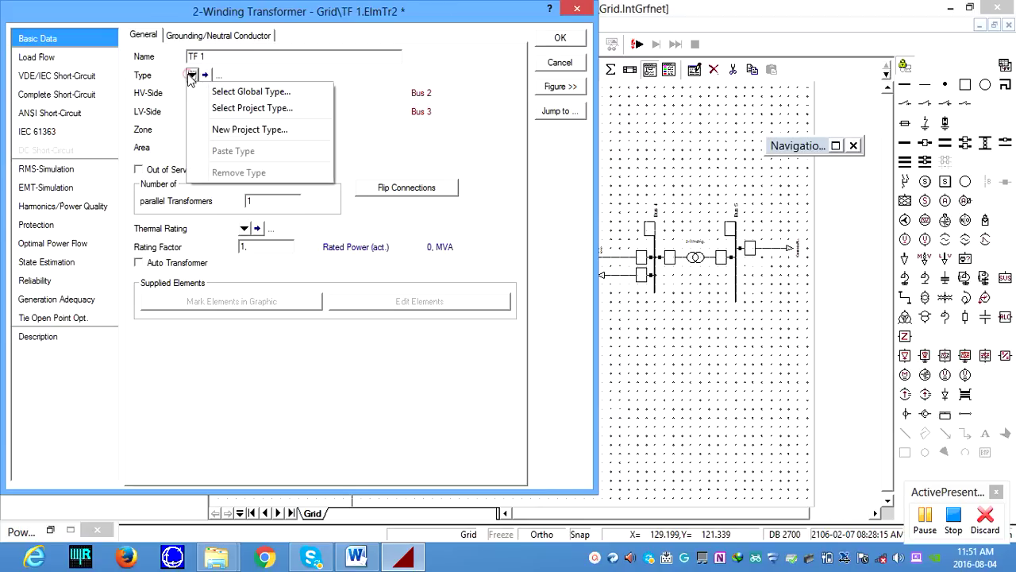
click(234, 131)
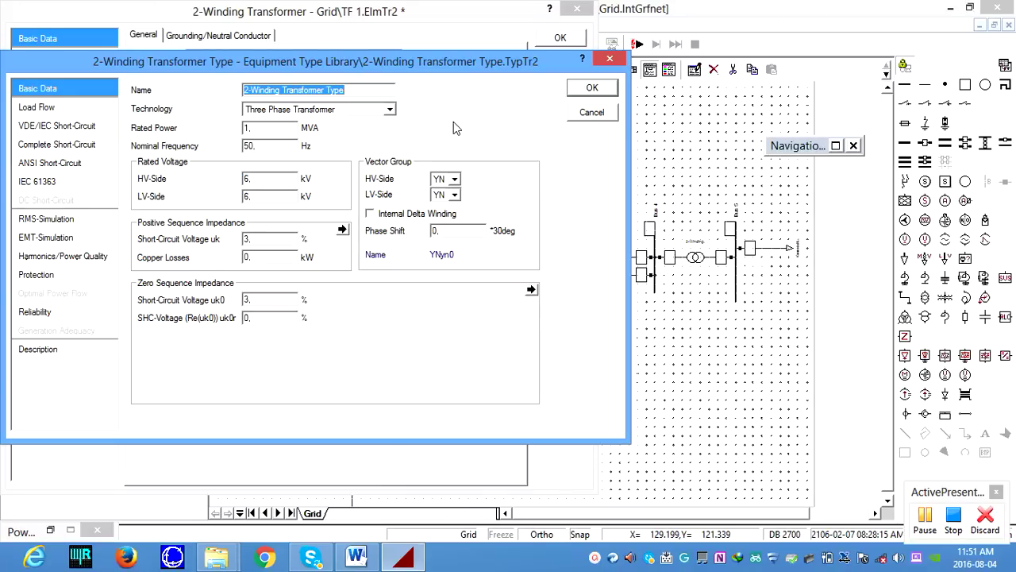
text(TF 1)
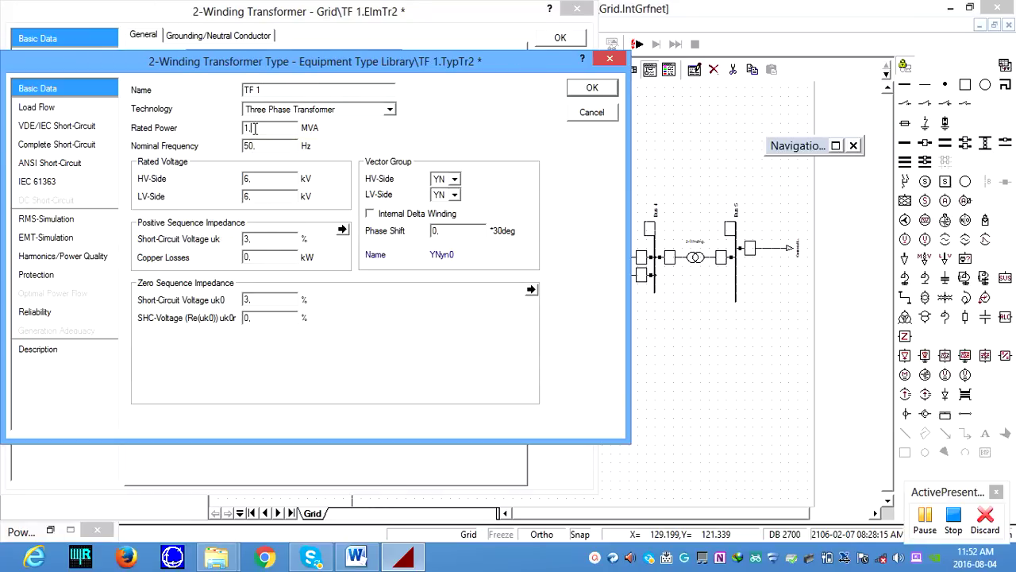
drag(254, 127, 238, 131)
text(150)
Step: Check the Transformer 1 data in Table 1.3 of the Word manual and return to PowerFactory
click(356, 555)
scroll(464, 395, up, 5)
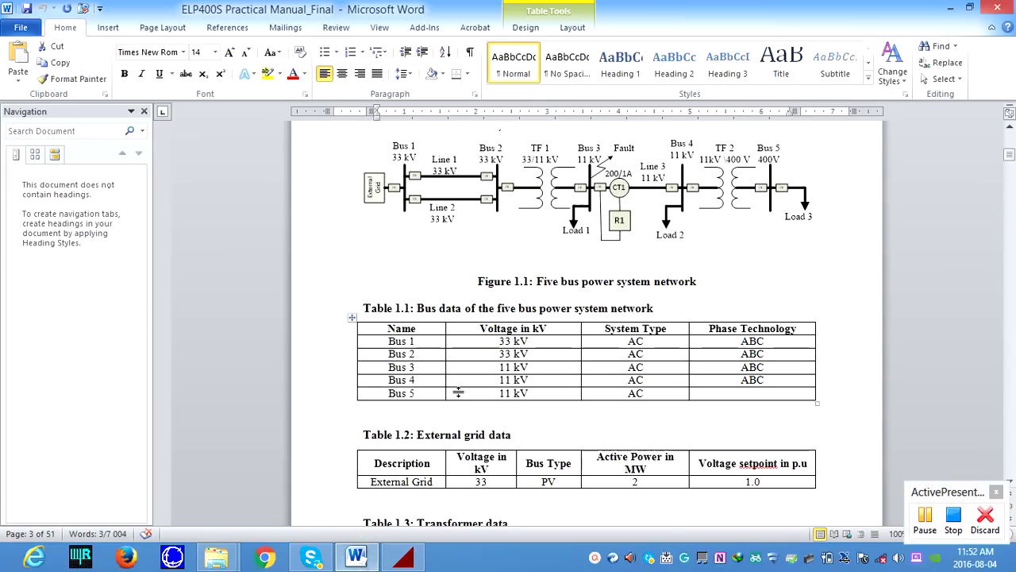
scroll(458, 399, down, 12)
scroll(458, 397, up, 4)
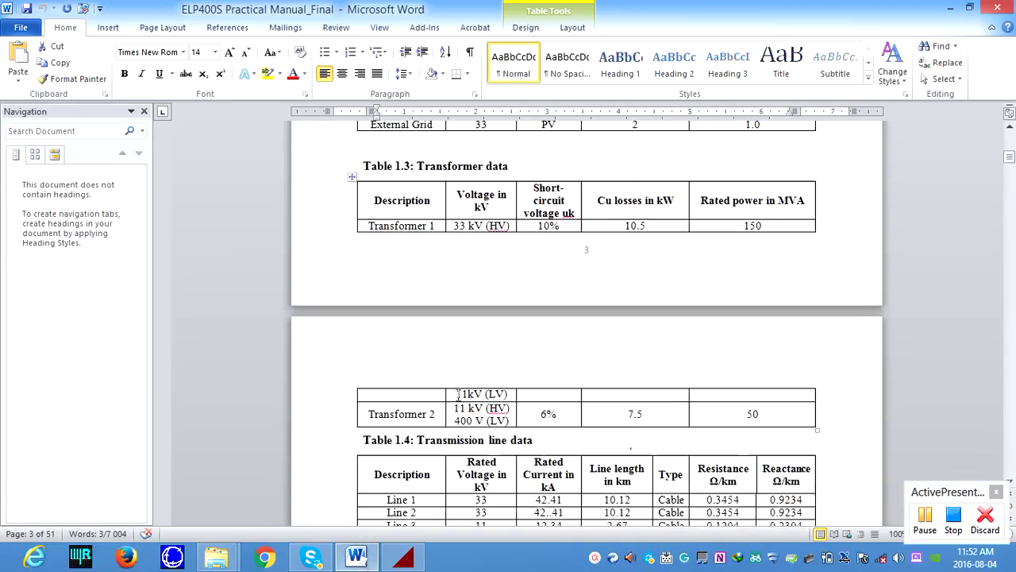
click(403, 556)
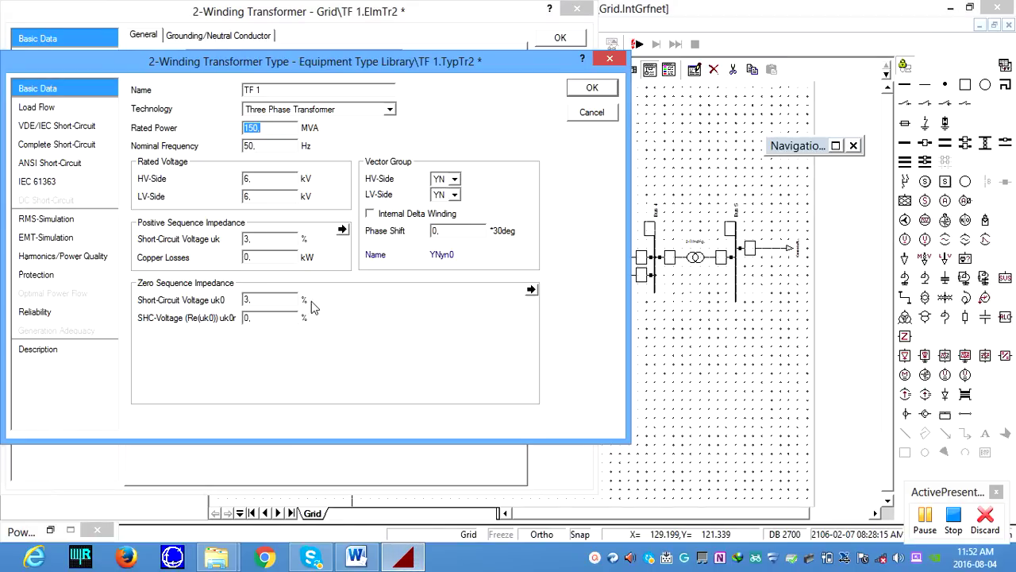
Step: Set the TF 1 type's positive-sequence short-circuit voltage uk to 10 % and copper losses to 10.5 kW
double_click(274, 240)
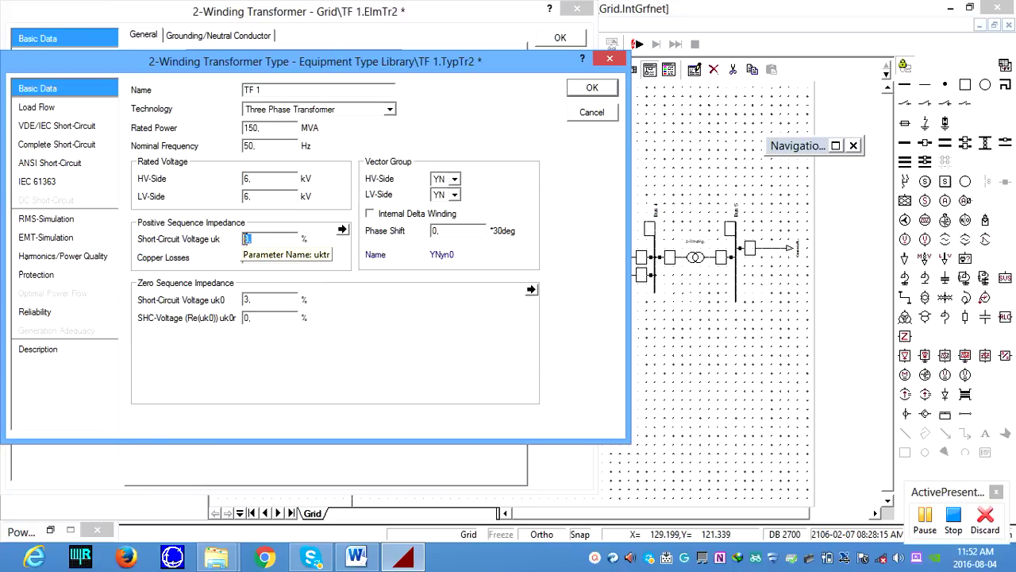
text(10,)
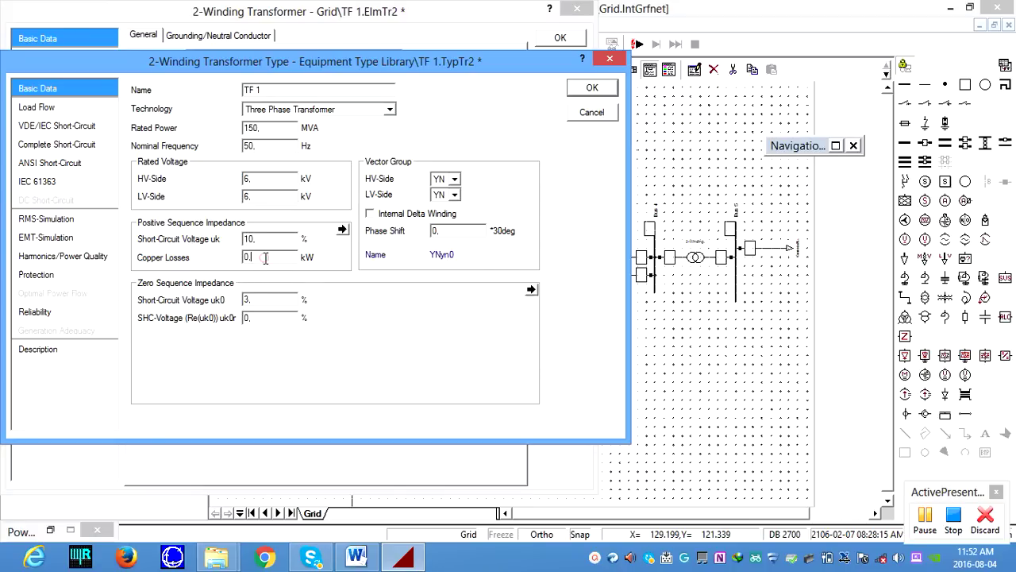
click(266, 257)
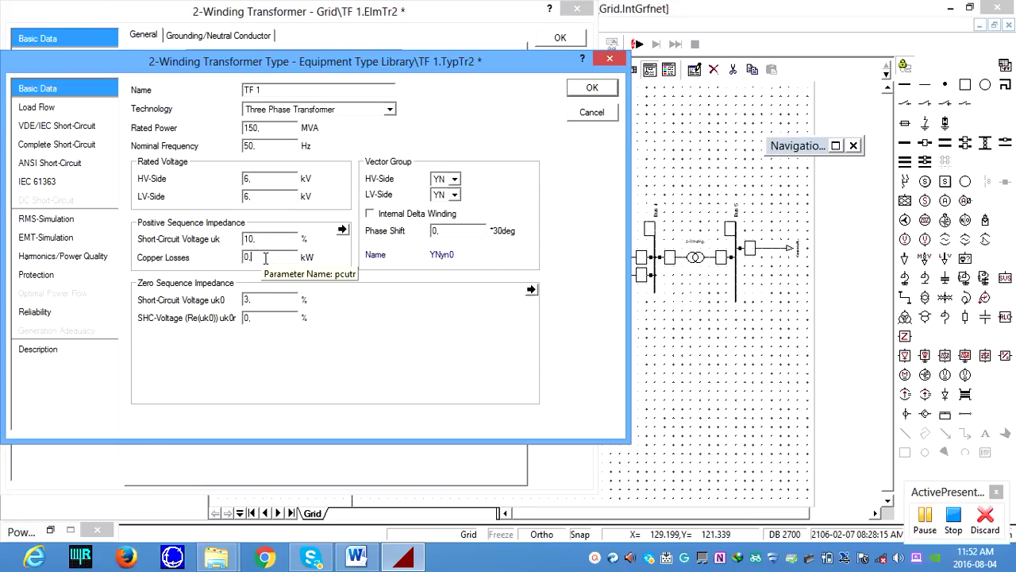
text(10.5)
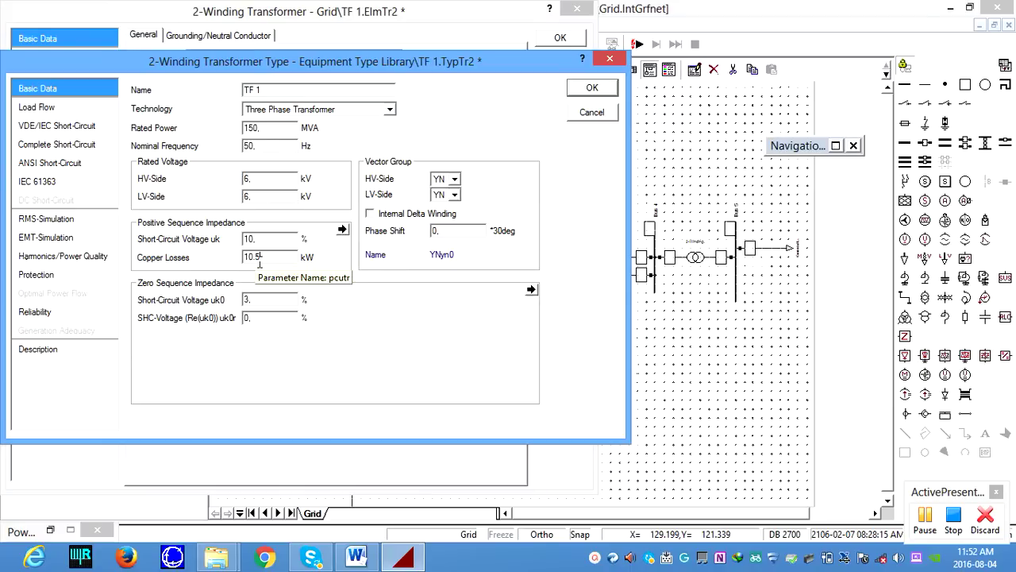
Step: Switch the positive-sequence input to reactance and resistance in p.u., and back to short-circuit voltage uk and copper losses
click(342, 231)
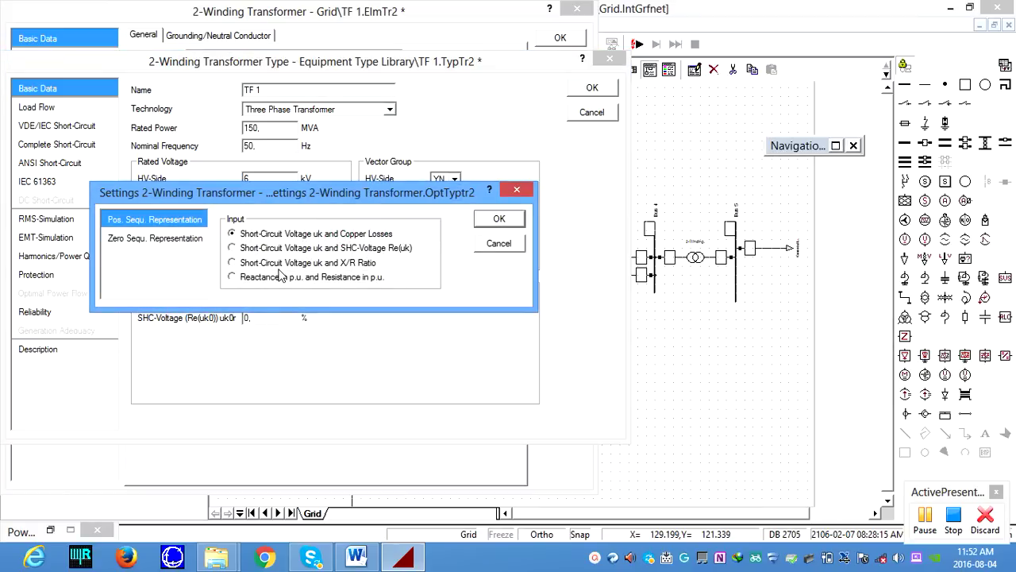
drag(300, 203, 497, 176)
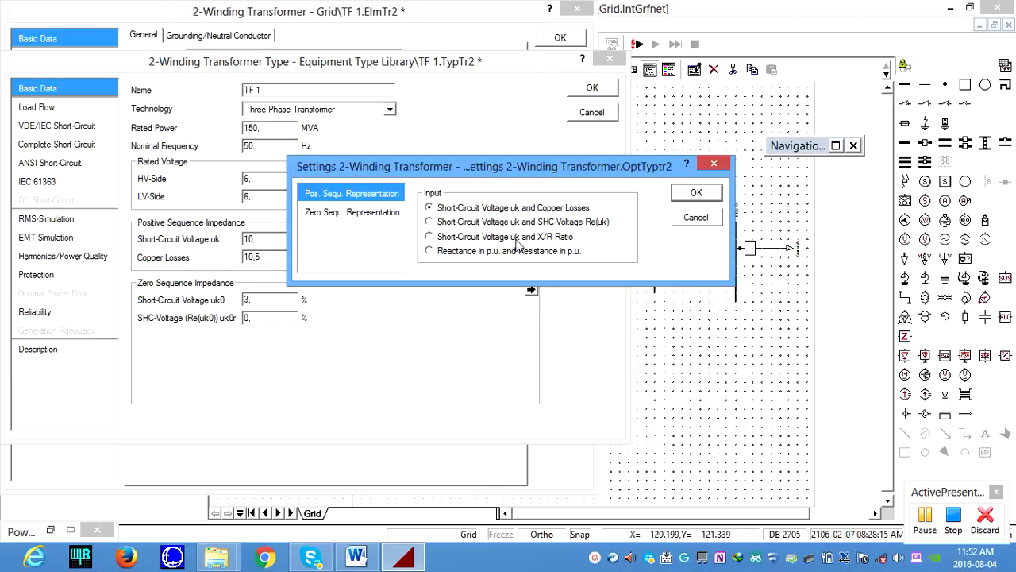
click(441, 238)
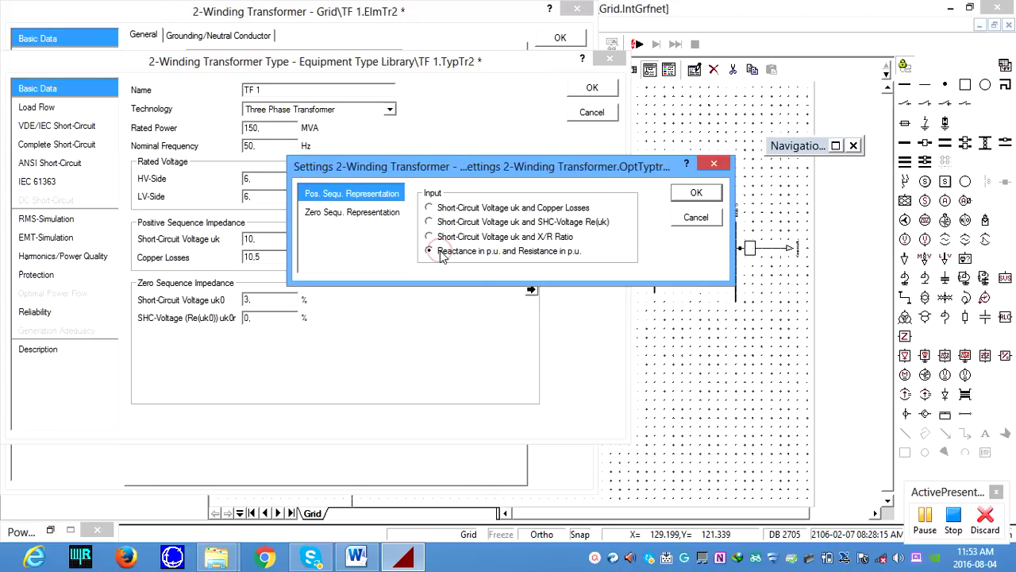
click(451, 208)
drag(439, 165, 278, 289)
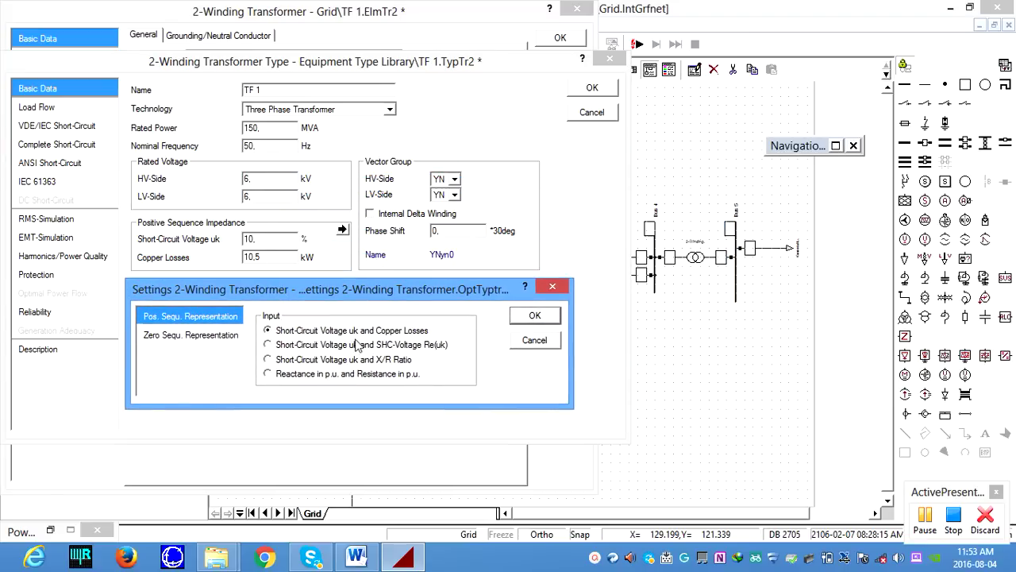
click(522, 317)
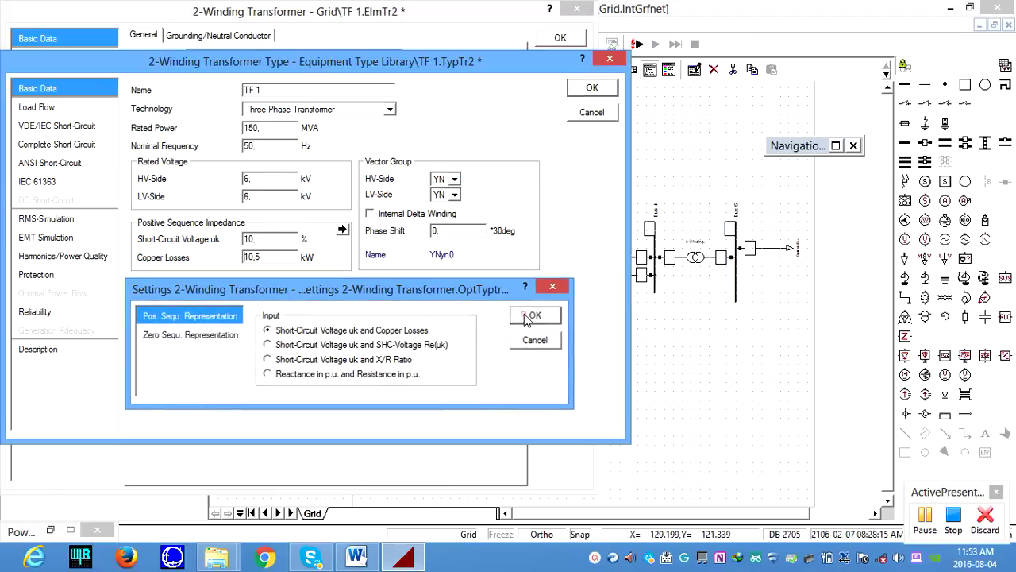
Step: Select Three Phase Transformer as the technology of the TF 1 transformer type
click(389, 111)
click(390, 113)
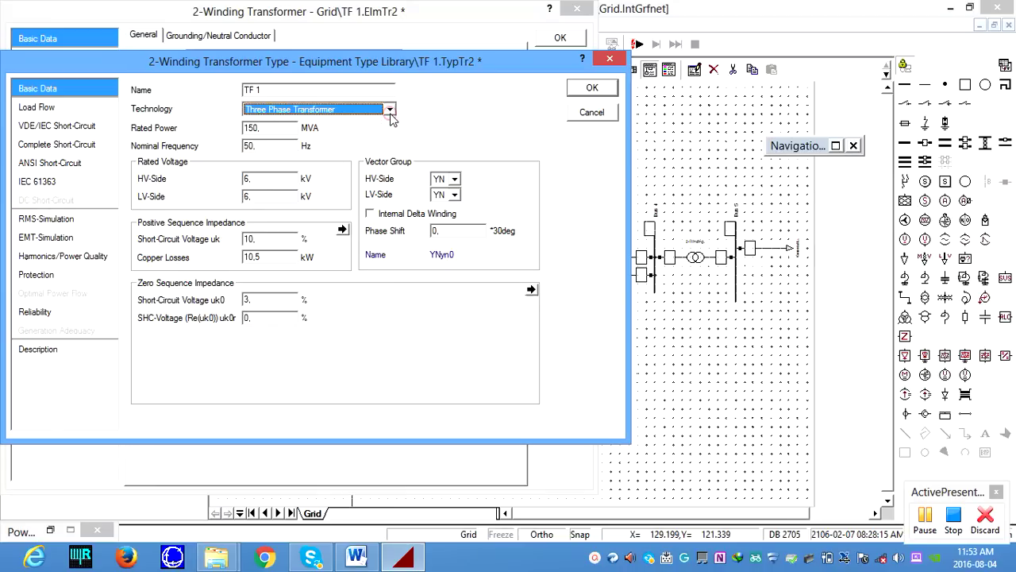
click(390, 113)
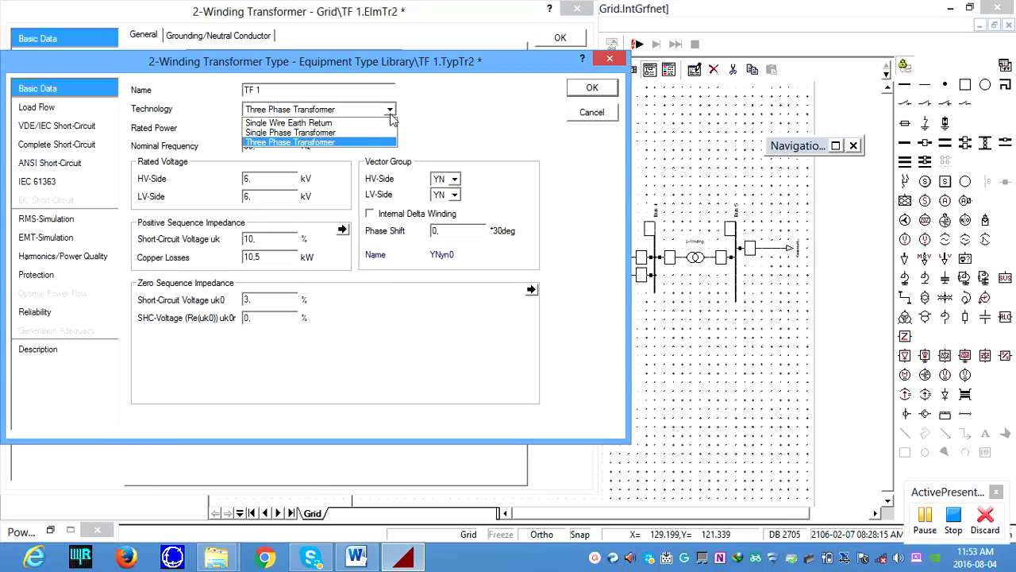
click(334, 143)
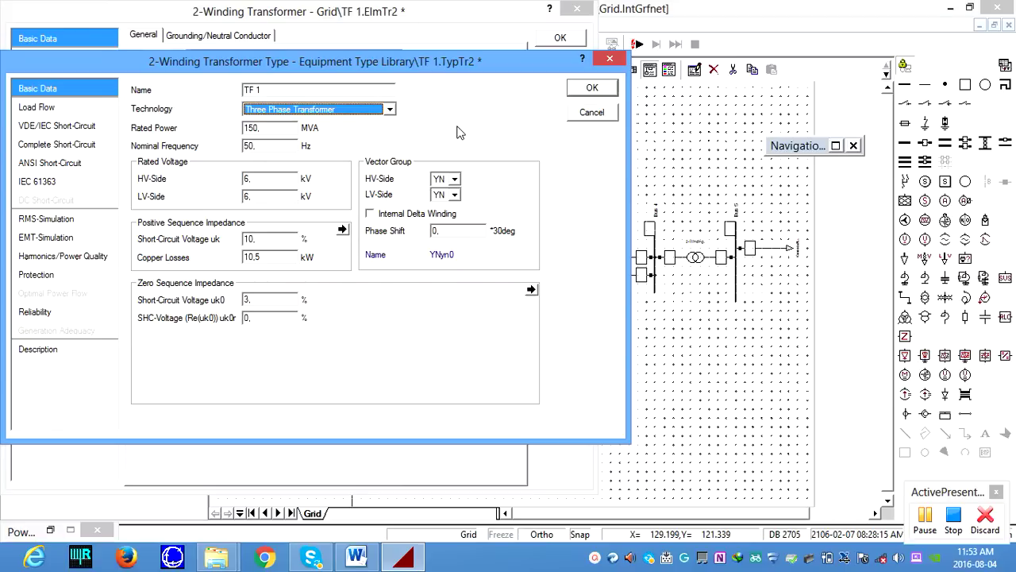
Step: Set the TF 1 type's rated voltages to 33 kV on the HV side and 11 kV on the LV side, and accept the type
click(280, 176)
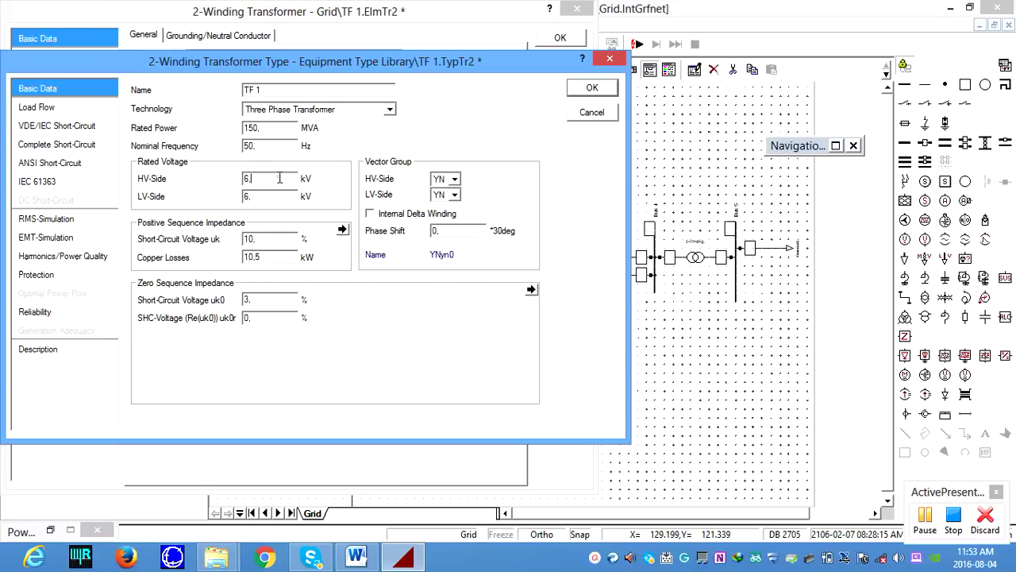
double_click(277, 176)
double_click(285, 194)
text(11)
click(46, 111)
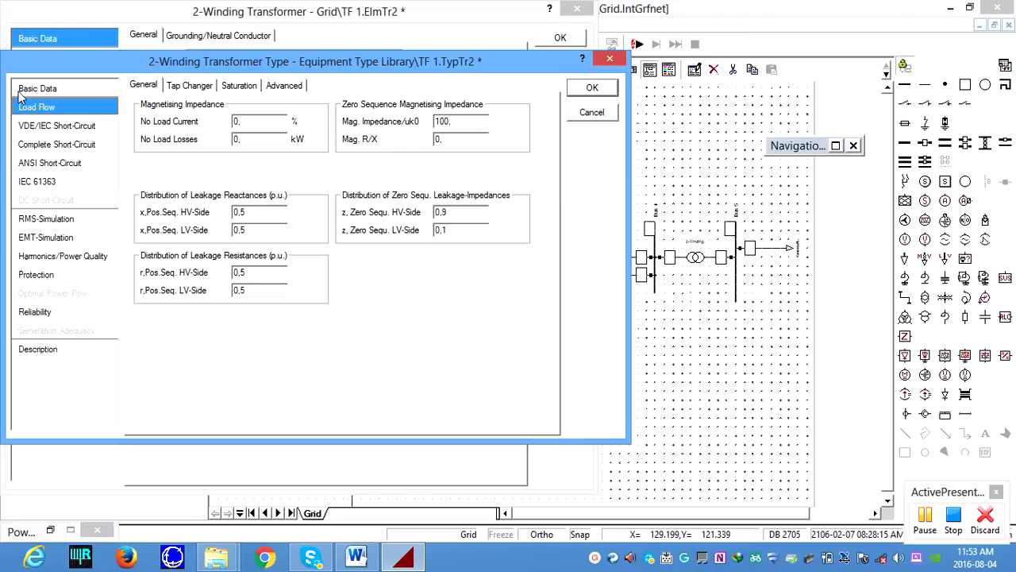
click(21, 90)
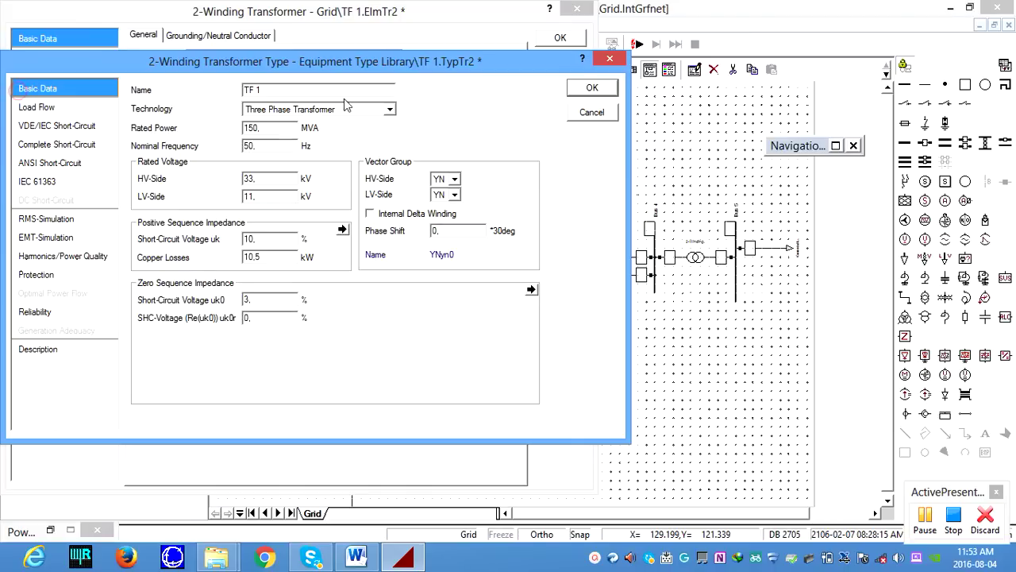
click(589, 89)
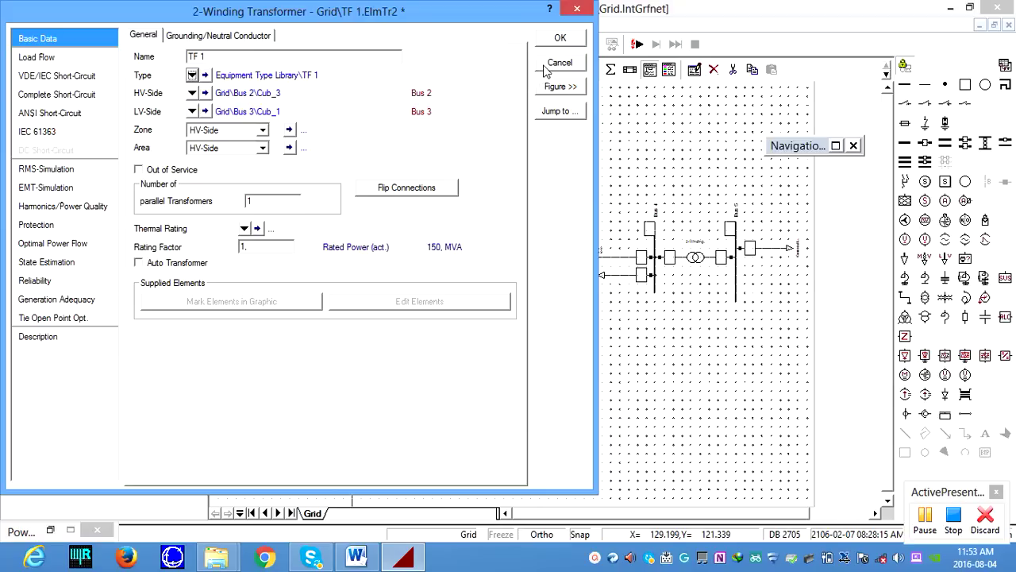
Step: Review the TF 1 type's rated power, rated voltages and sequence impedance values, and accept the TF 1 transformer's settings
click(205, 75)
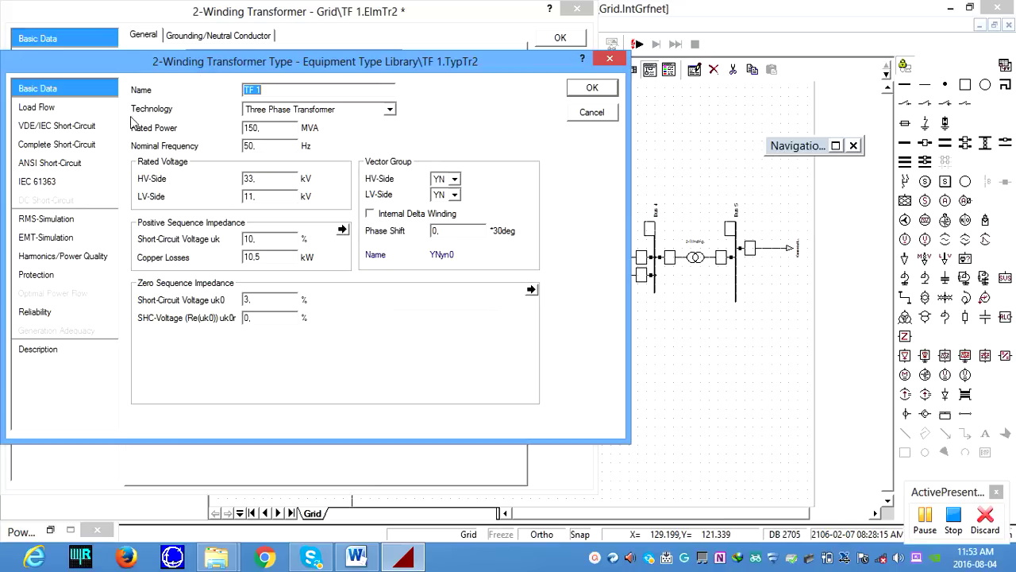
click(272, 131)
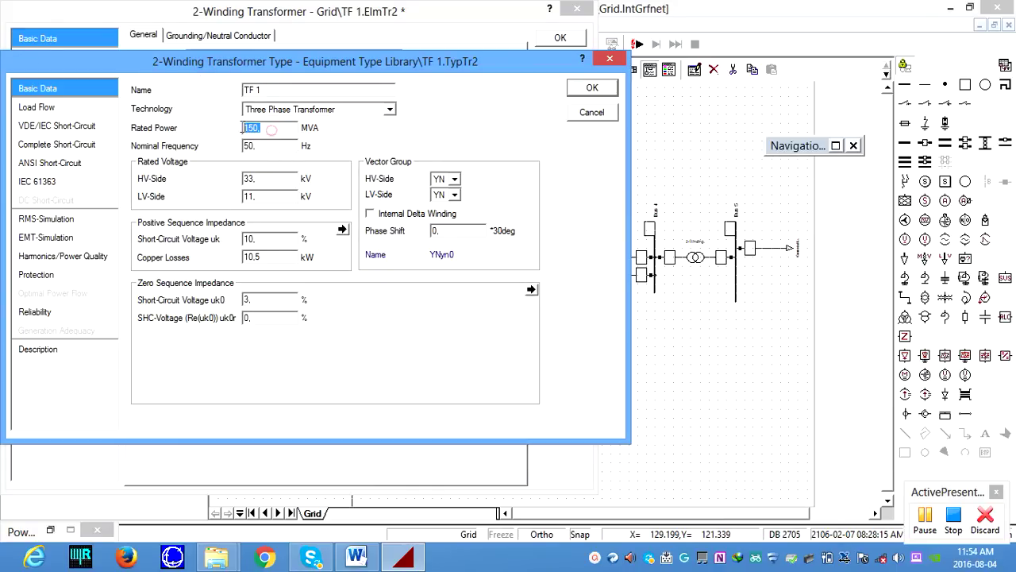
click(273, 181)
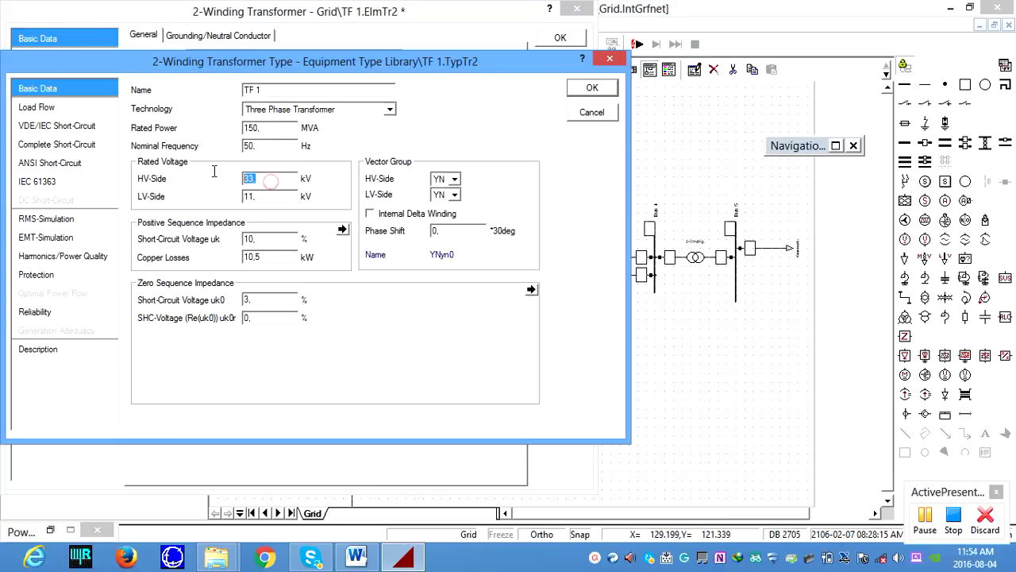
click(265, 197)
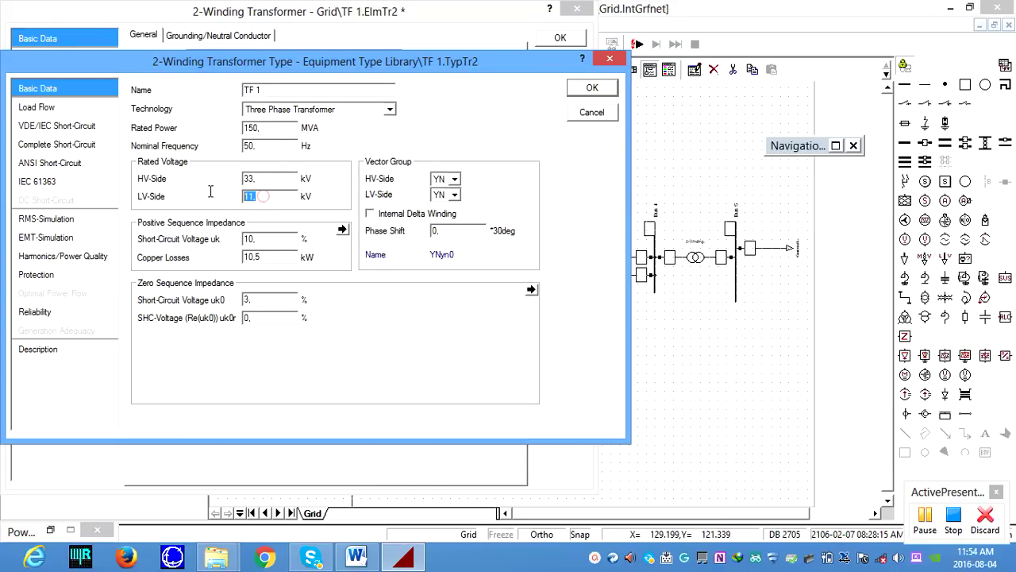
click(272, 242)
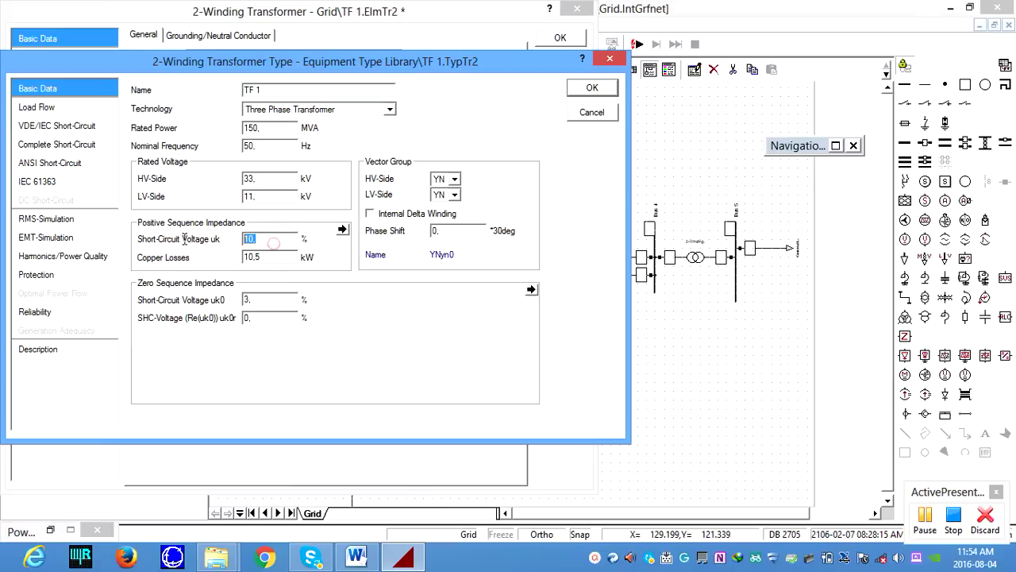
click(274, 257)
click(282, 318)
click(592, 92)
click(562, 41)
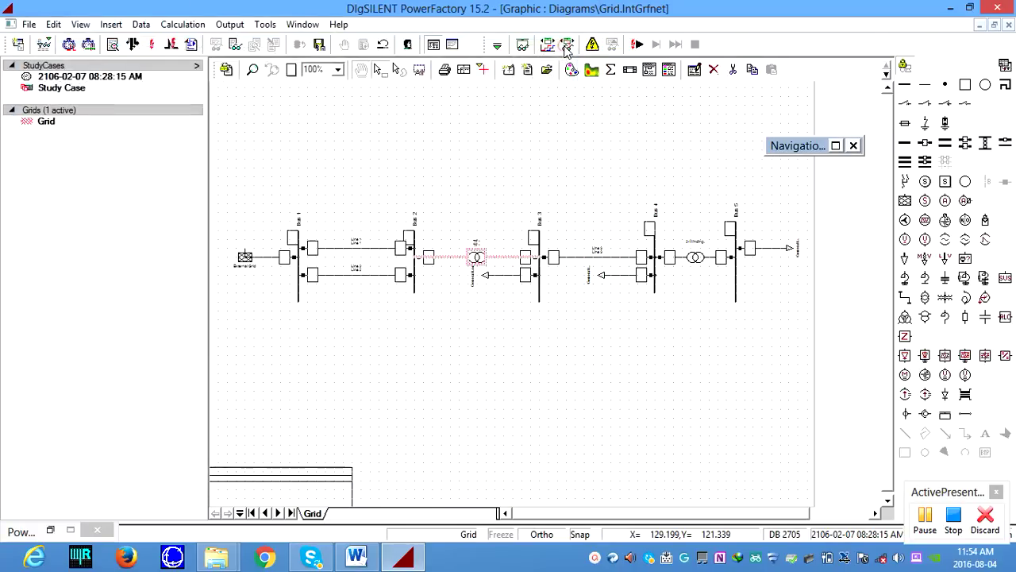
click(600, 372)
Step: Rename the transformer between Bus 4 and Bus 5 as TF 2 and create a new project type for it named TF 2
double_click(694, 257)
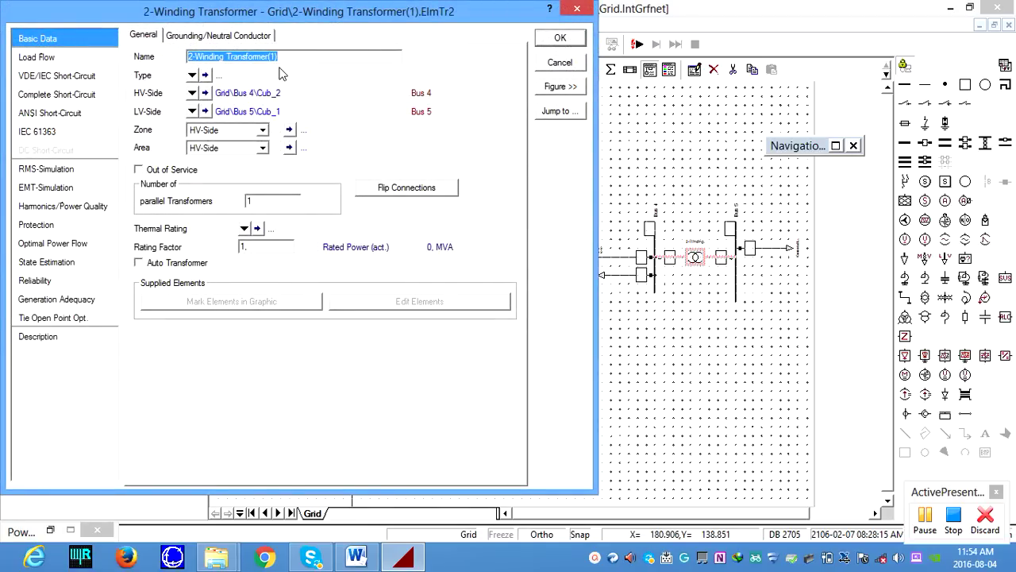
text(TF 2)
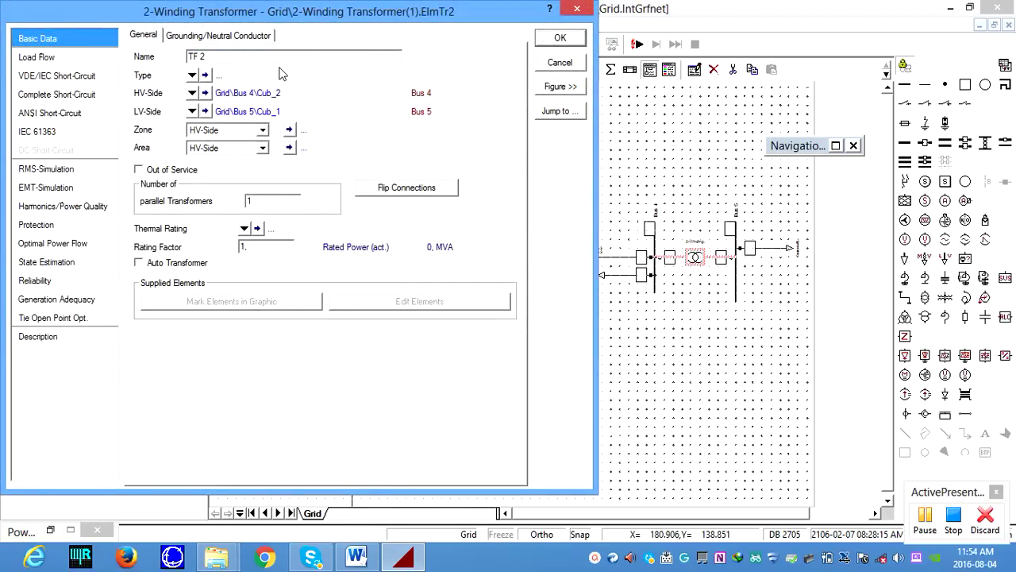
click(192, 74)
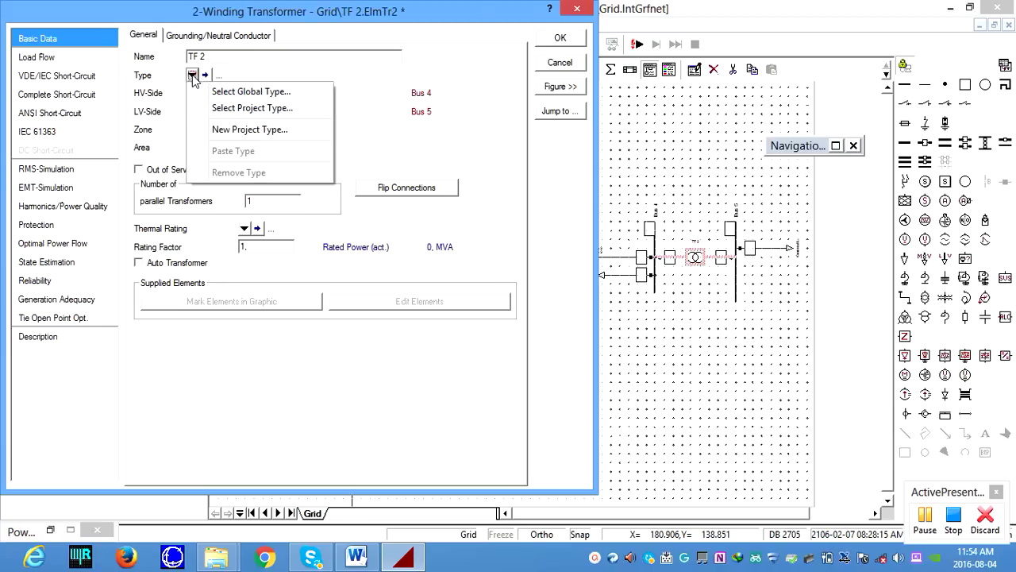
click(223, 128)
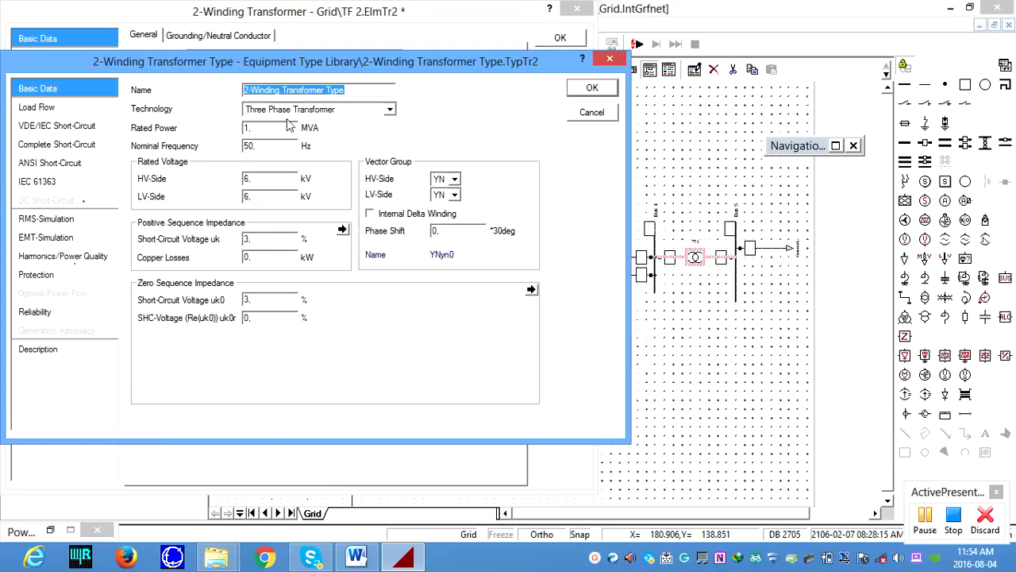
text(TF 2)
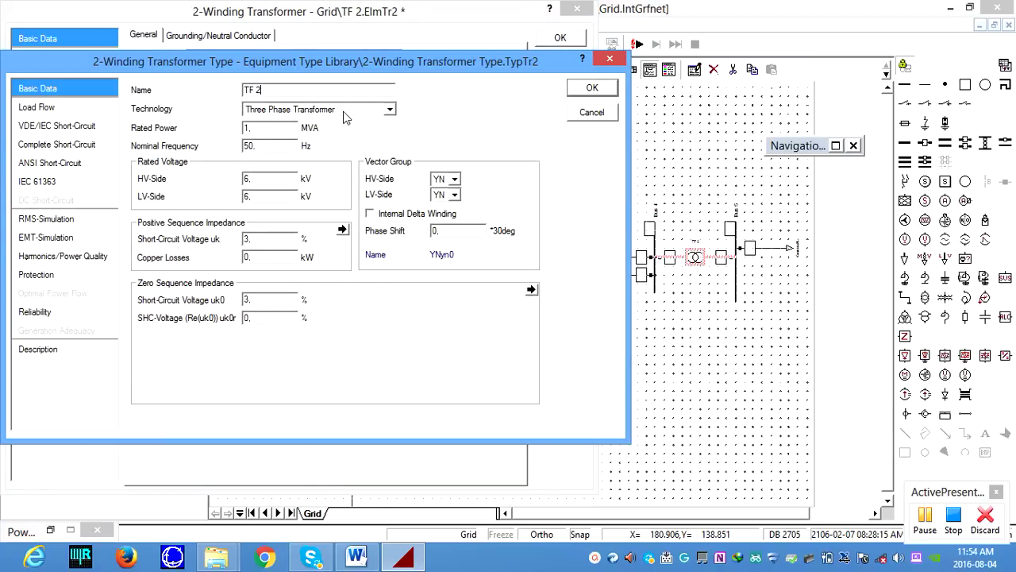
Step: Set the TF 2 type's rated power to 50 MVA and its rated voltages to 11 kV on the HV side and 0.4 kV on the LV side
double_click(292, 131)
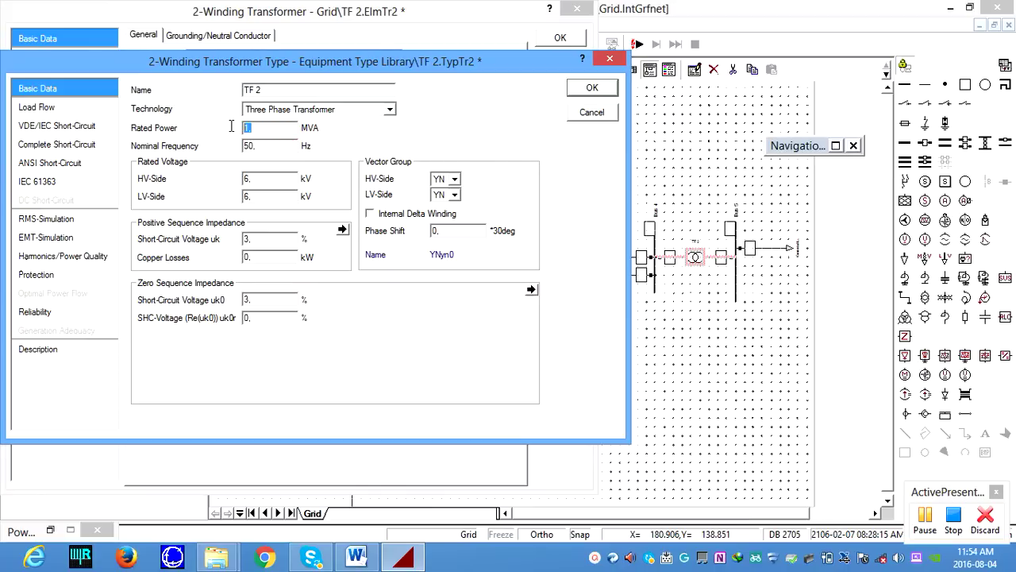
text(50)
double_click(278, 178)
text(11)
double_click(256, 199)
text(0)
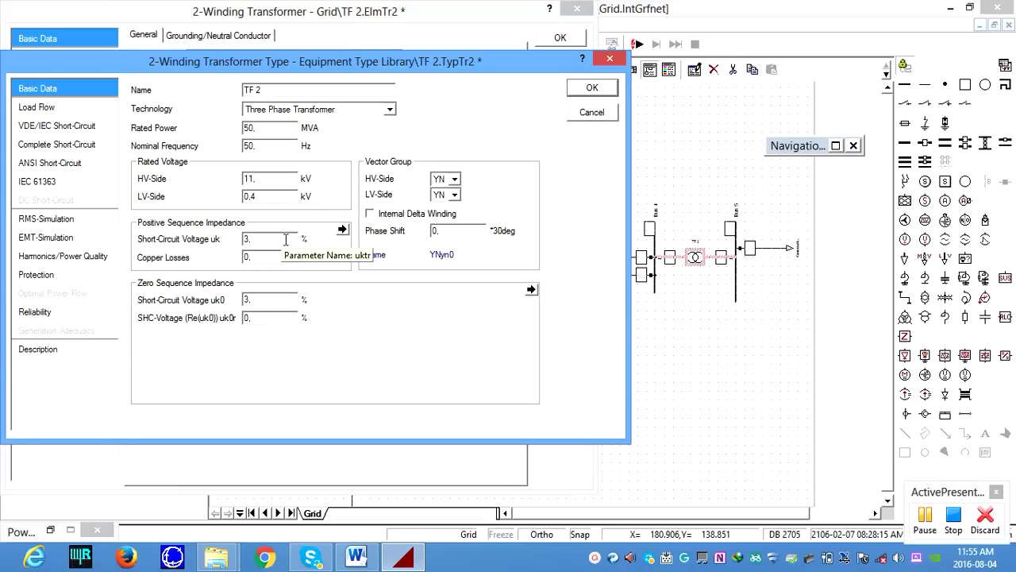
Step: Set the TF 2 type's positive-sequence short-circuit voltage uk to 6 % and copper losses to 7.5 kW, and accept the type
double_click(286, 238)
text(6)
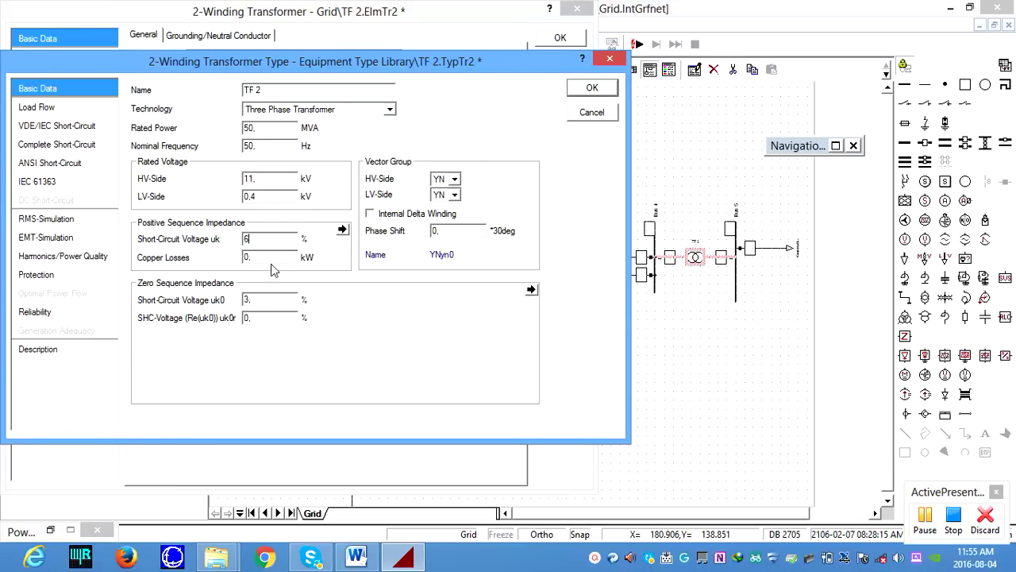
drag(272, 256, 232, 255)
text(7)
click(594, 89)
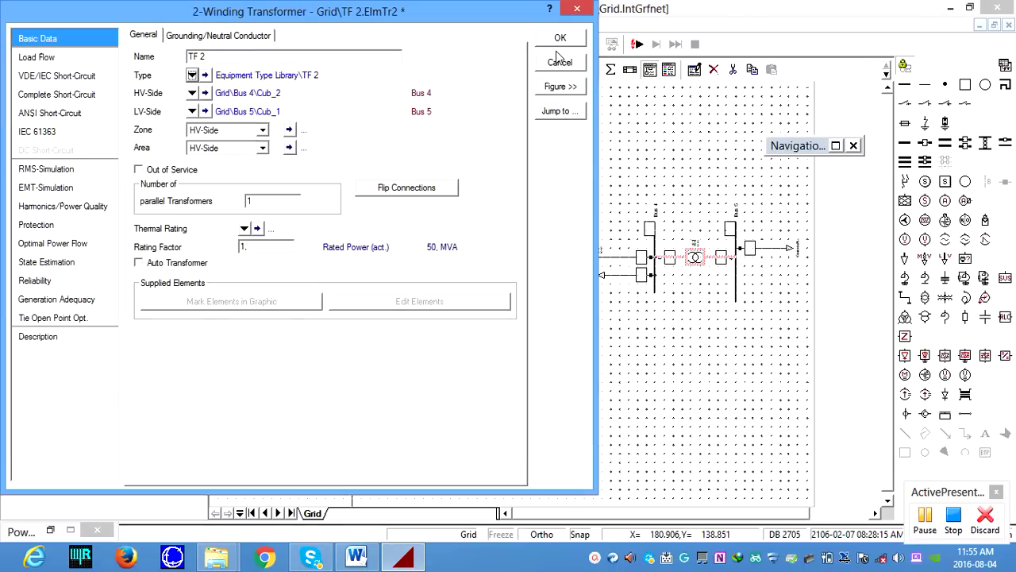
Step: Review the data of the TF 2 type and accept the TF 2 transformer's settings
click(204, 74)
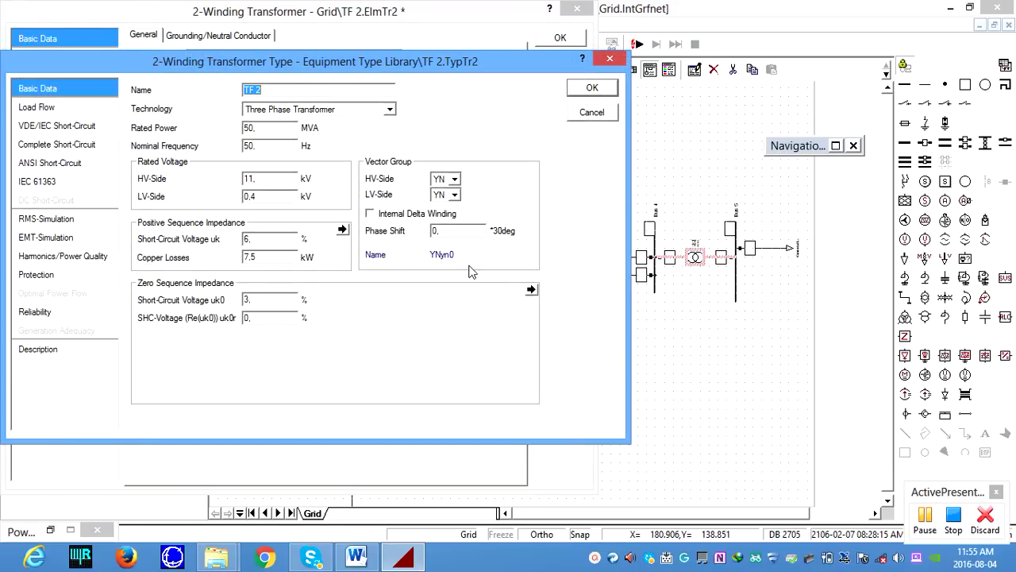
click(594, 89)
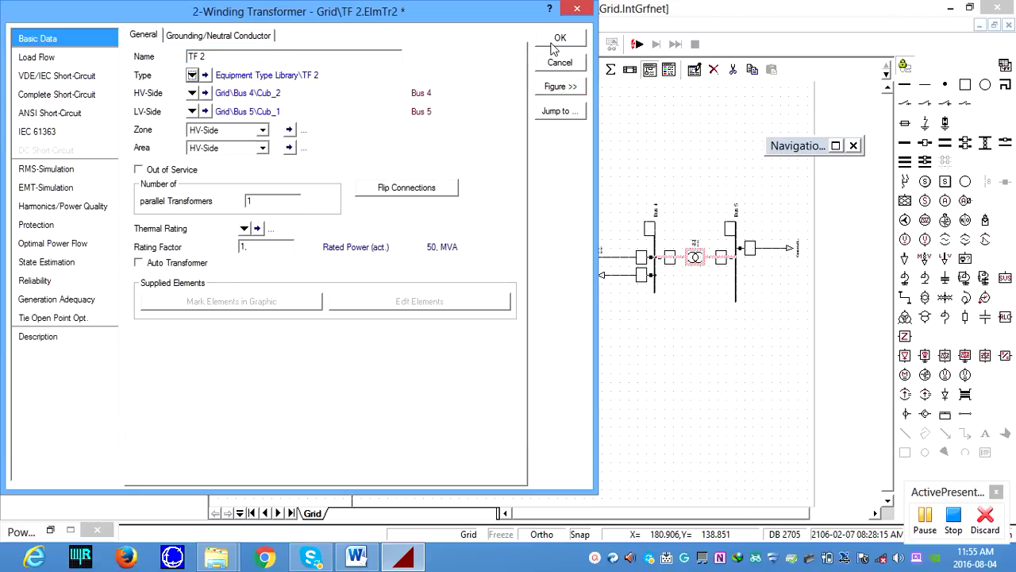
click(546, 41)
click(522, 335)
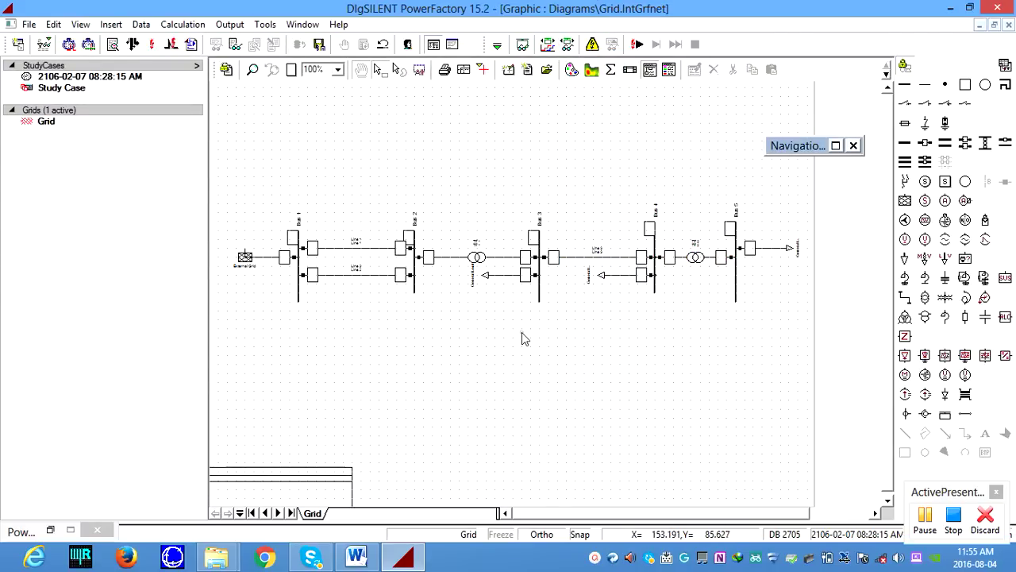
Step: Rename the general load connected to Bus 3 as Load 1
double_click(513, 275)
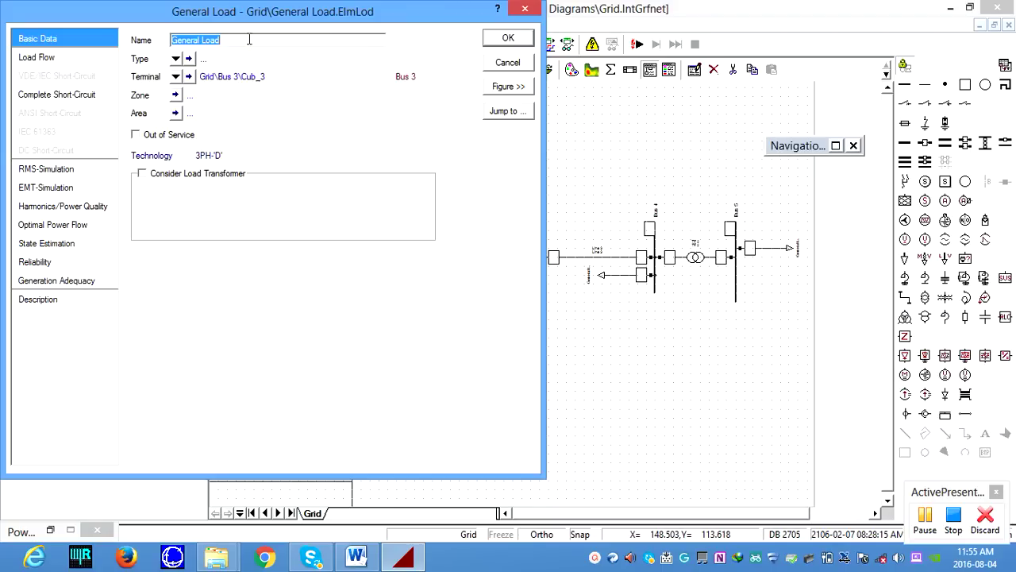
text(Load 1)
click(175, 60)
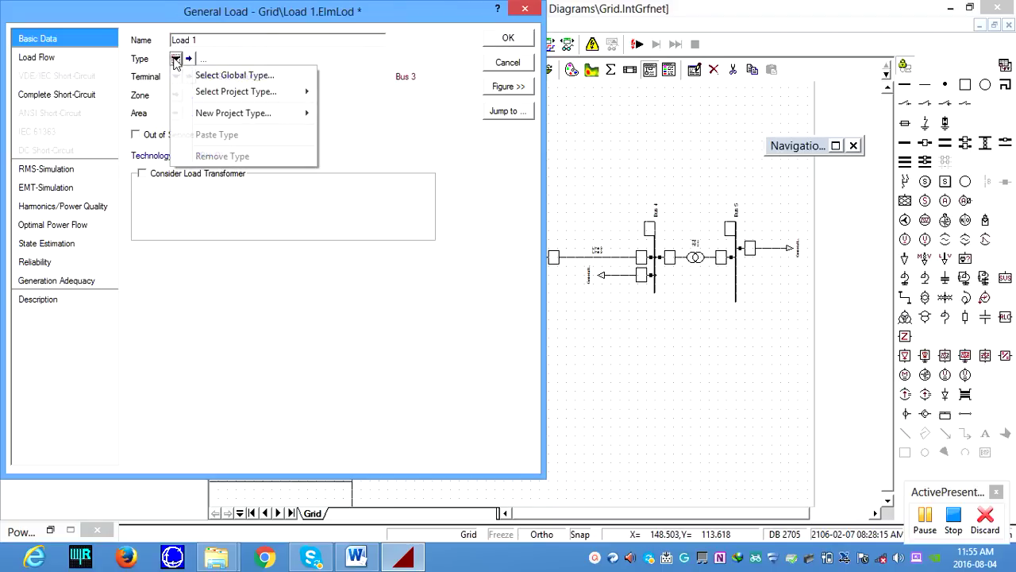
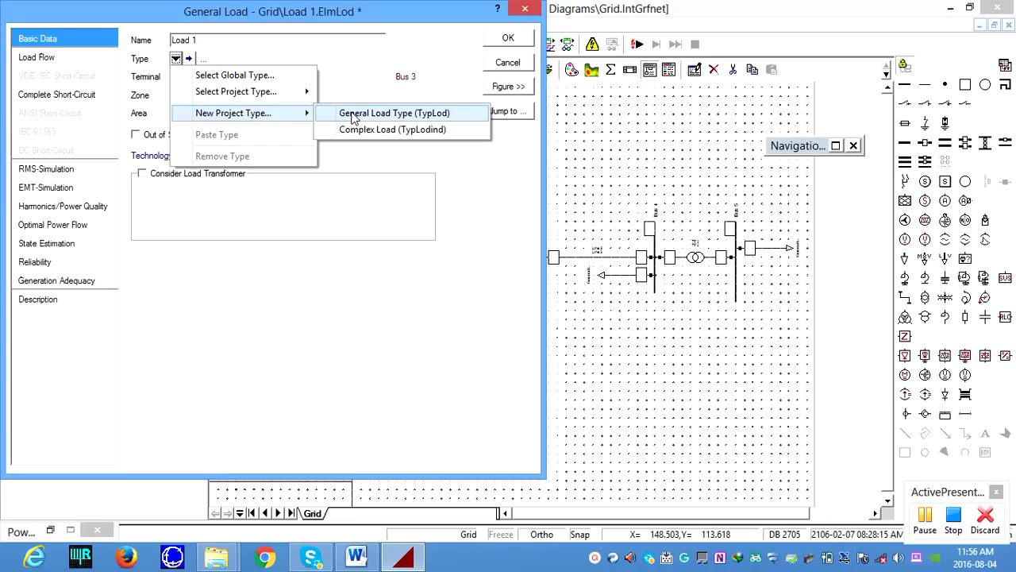
click(353, 115)
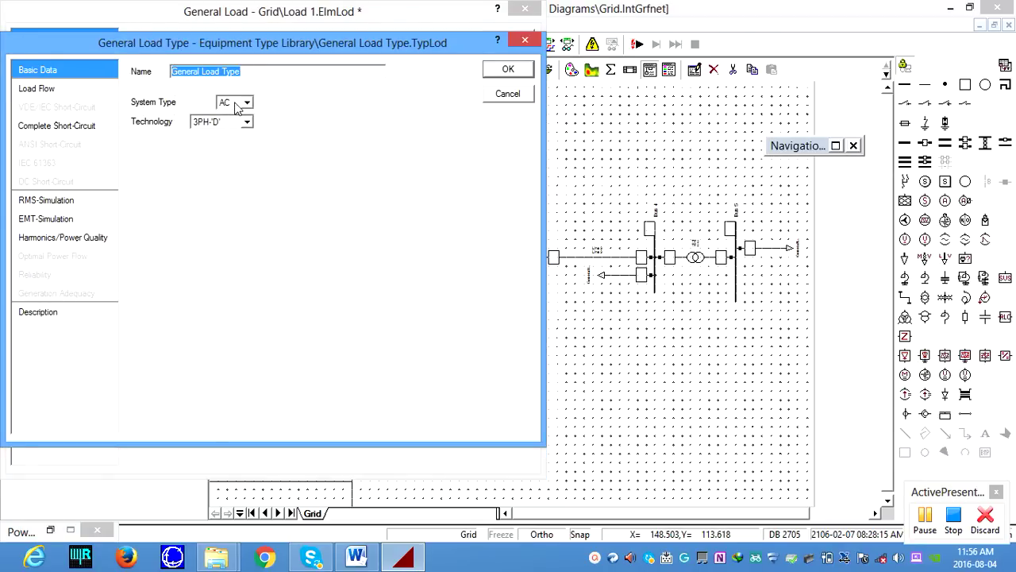
text(Load 1)
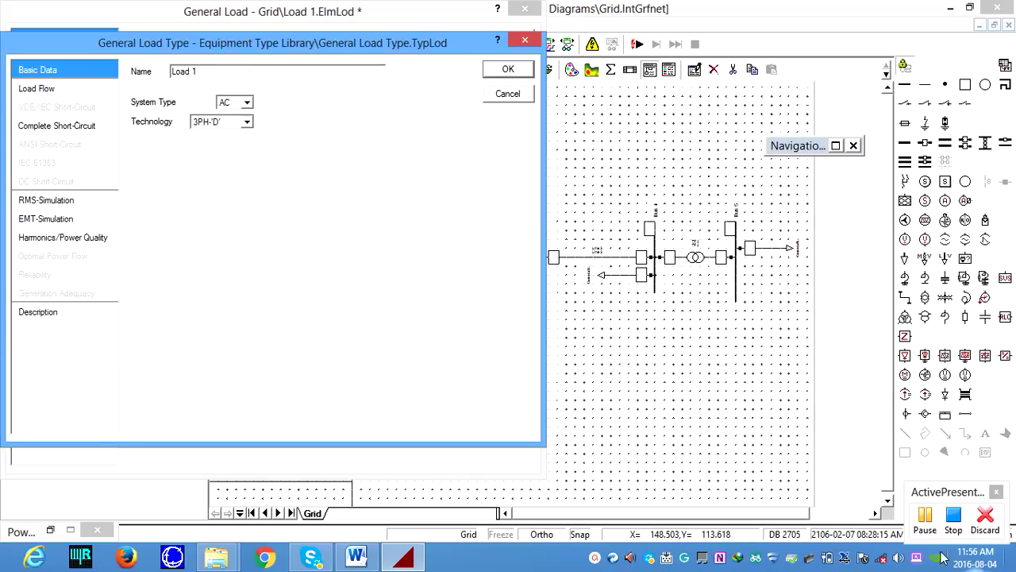
click(925, 518)
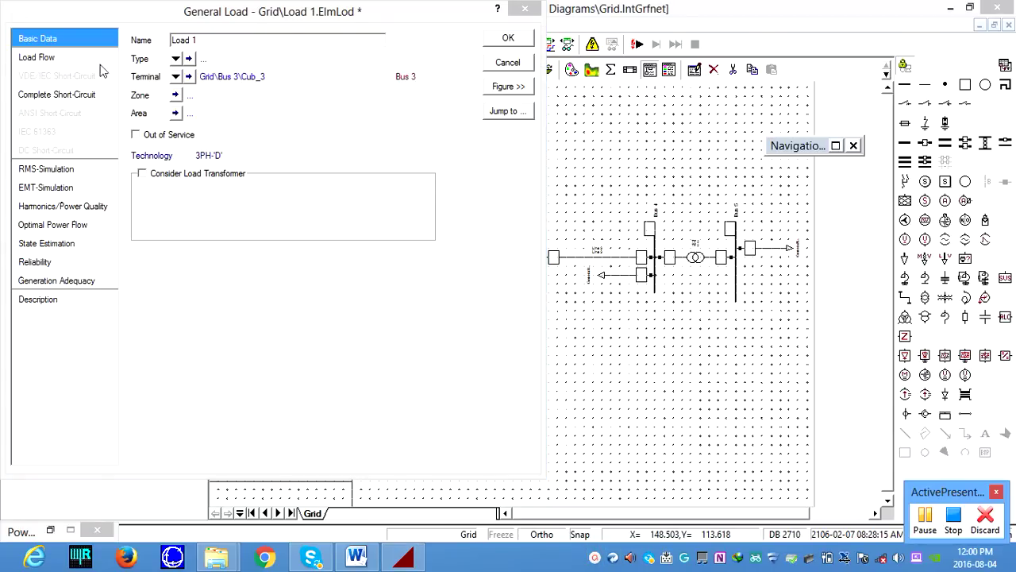
Step: Create a new project General Load Type for Load 1, keeping the AC system type and 3PH-'D' technology
click(176, 59)
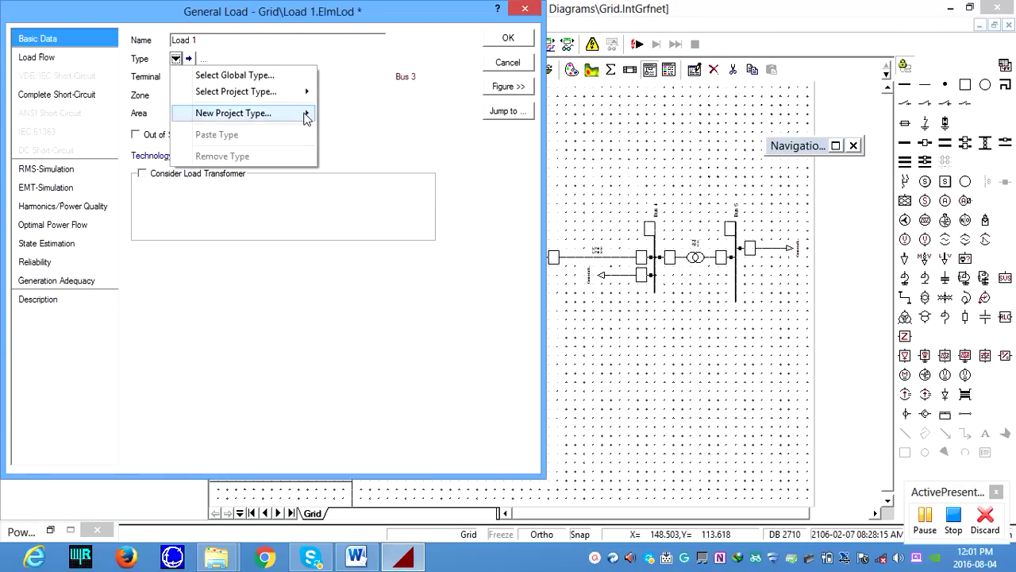
mouse_move(302, 116)
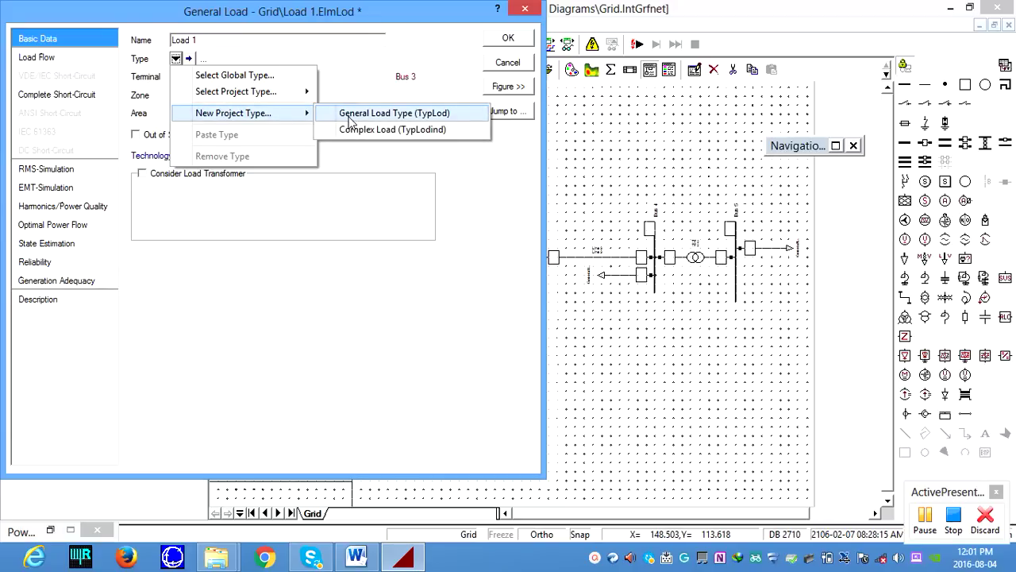
click(349, 114)
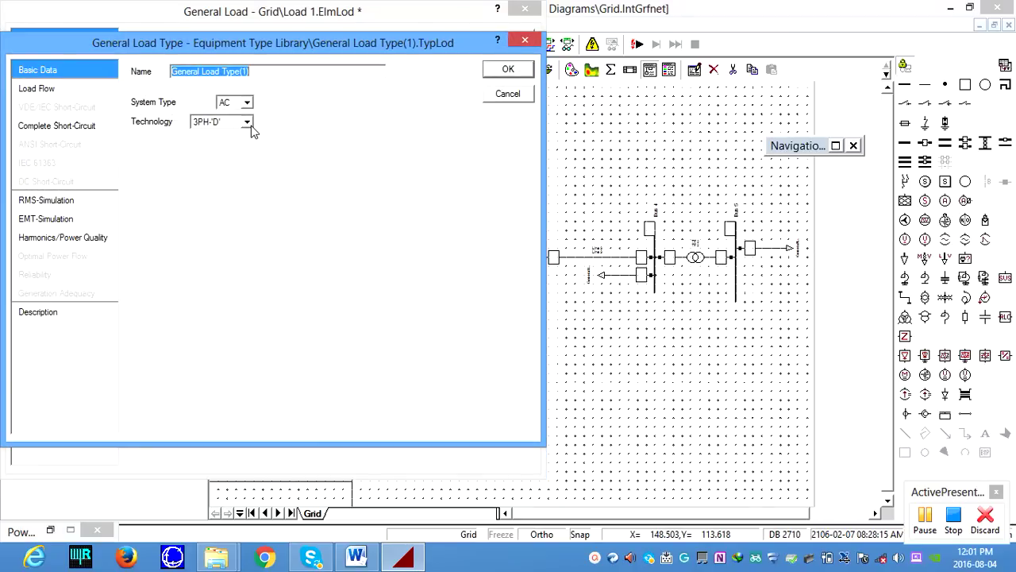
click(251, 124)
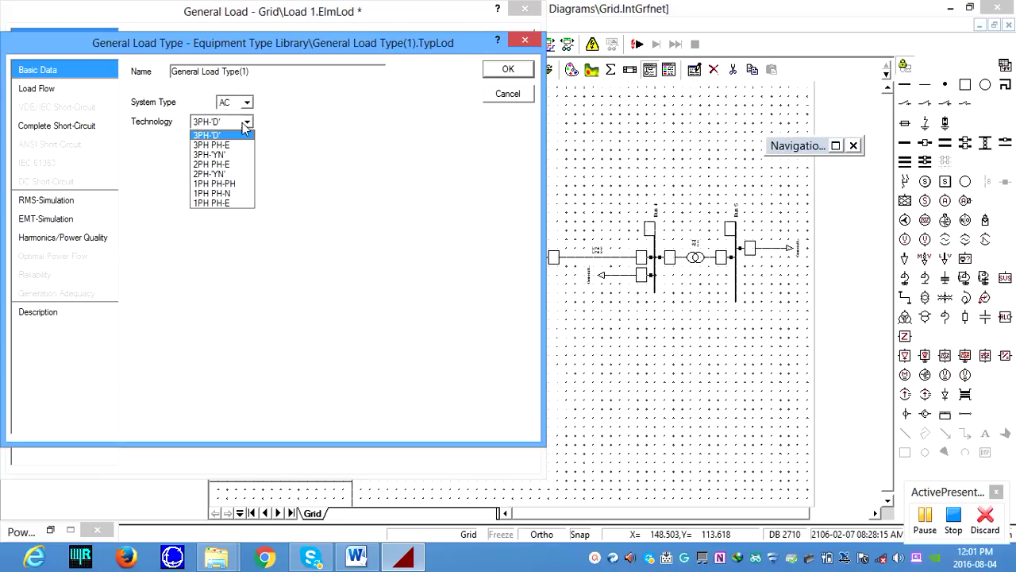
click(243, 124)
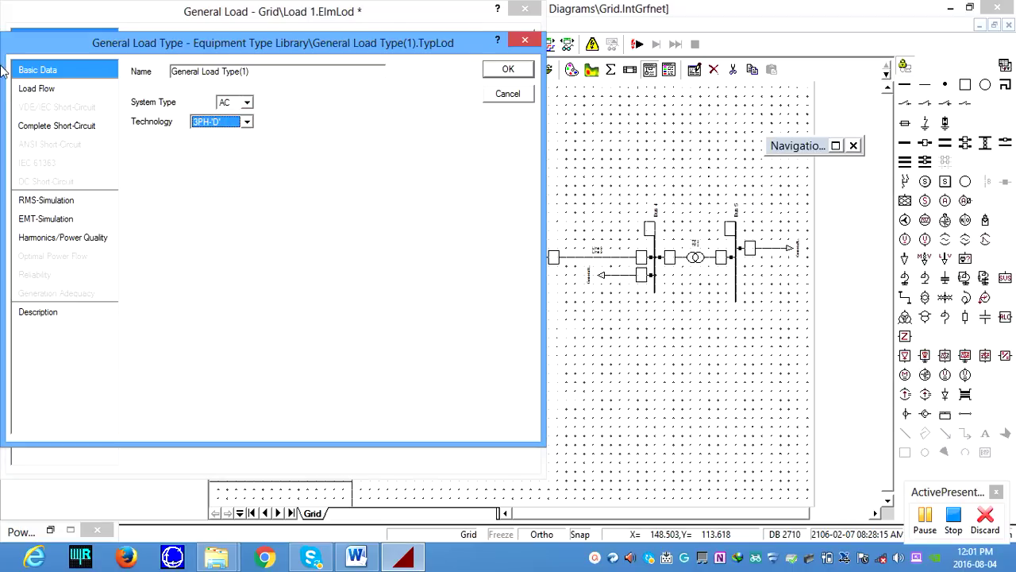
click(486, 75)
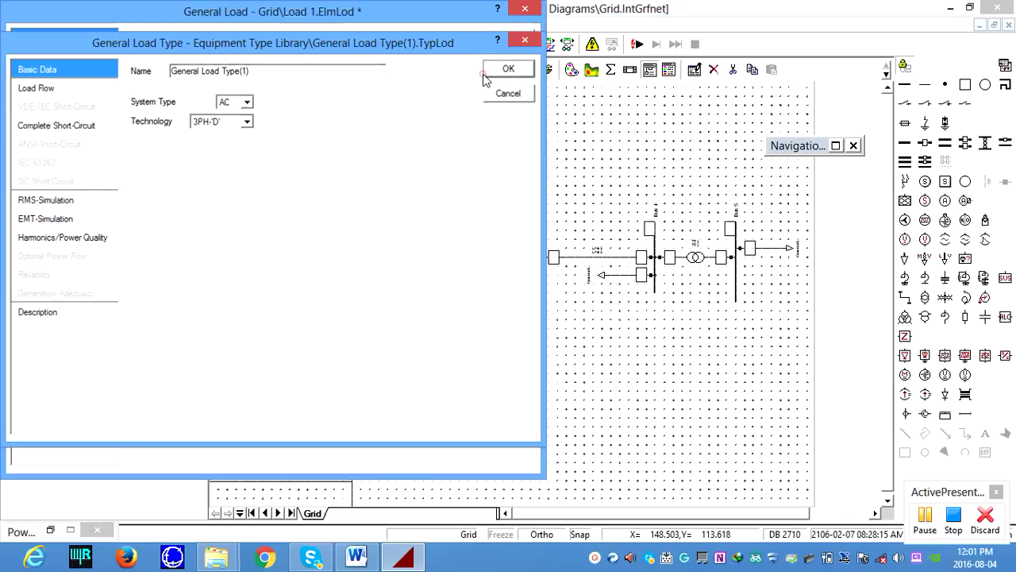
Step: Consult the load data in Table 1.5 of the Word manual and set Load 1's load flow input mode to P, cos(phi)
click(36, 57)
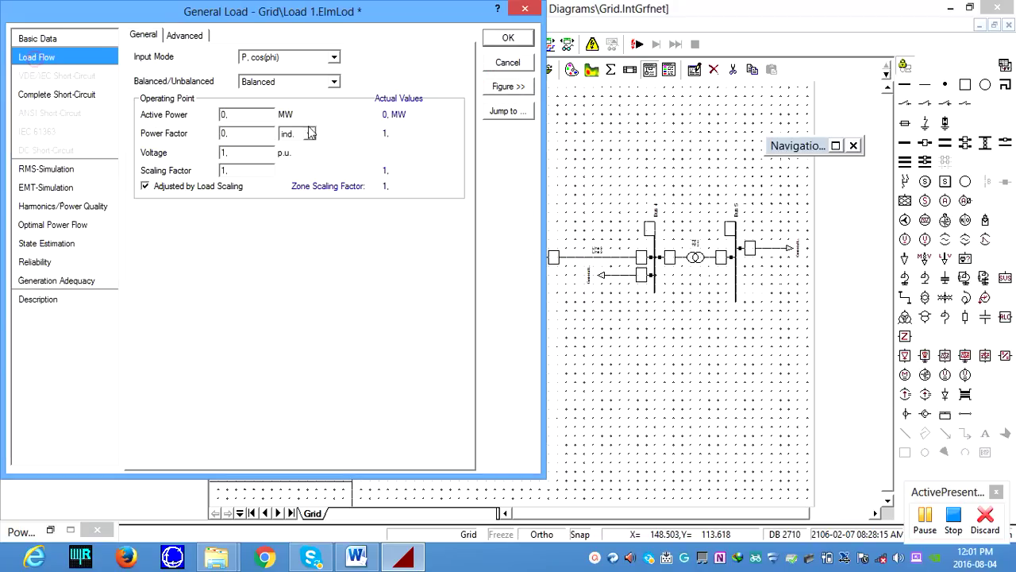
click(335, 57)
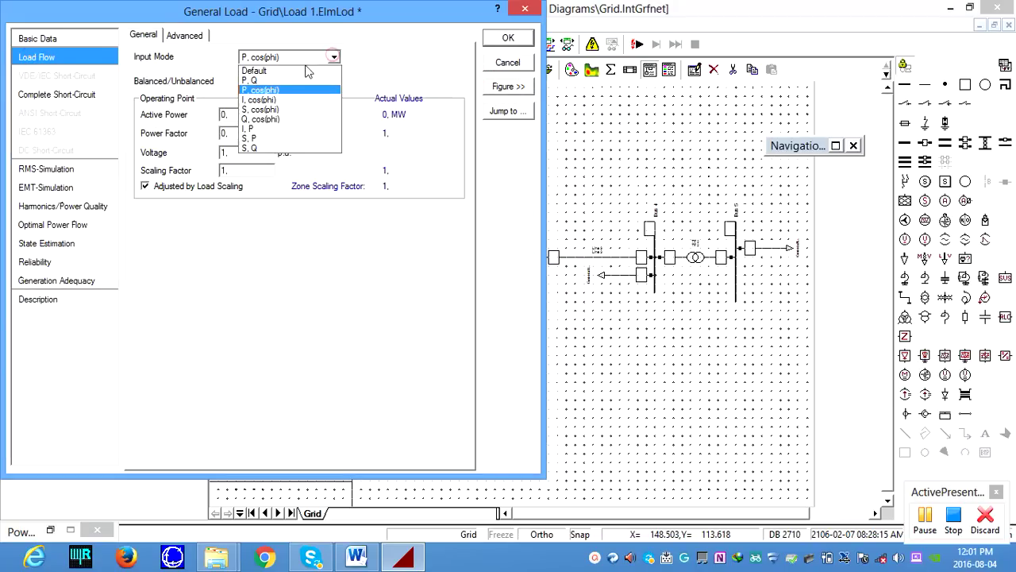
click(298, 70)
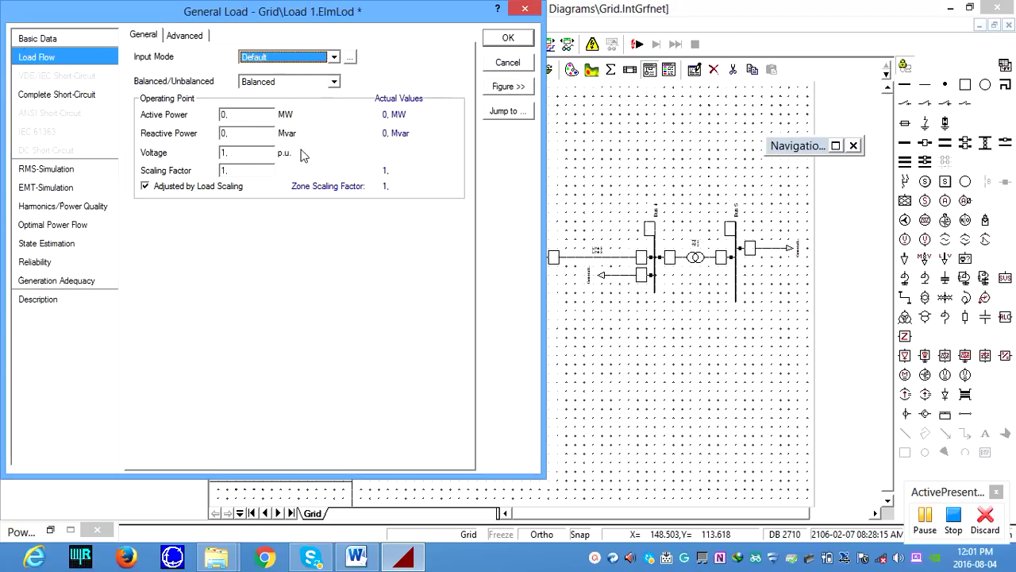
click(329, 60)
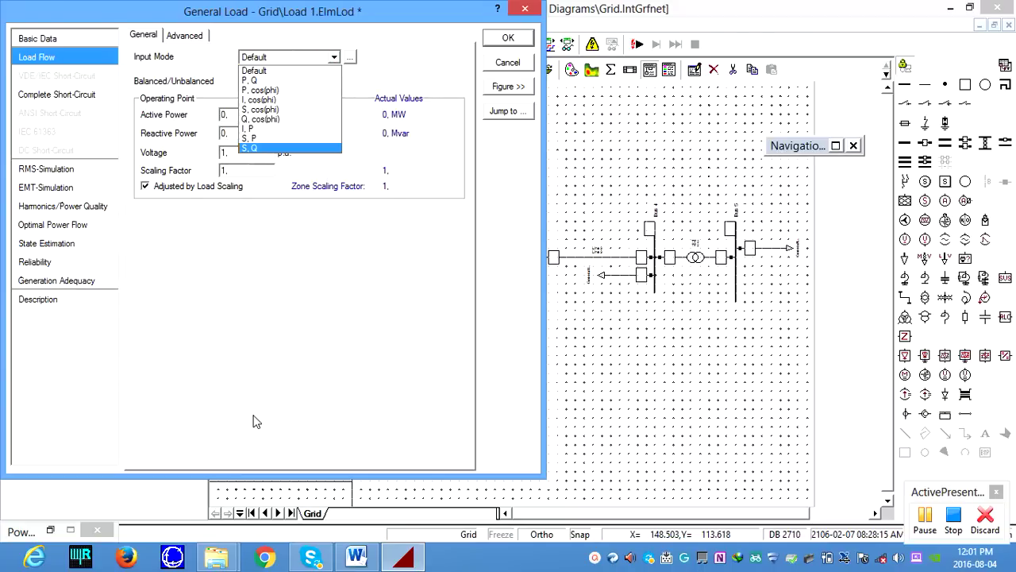
click(343, 560)
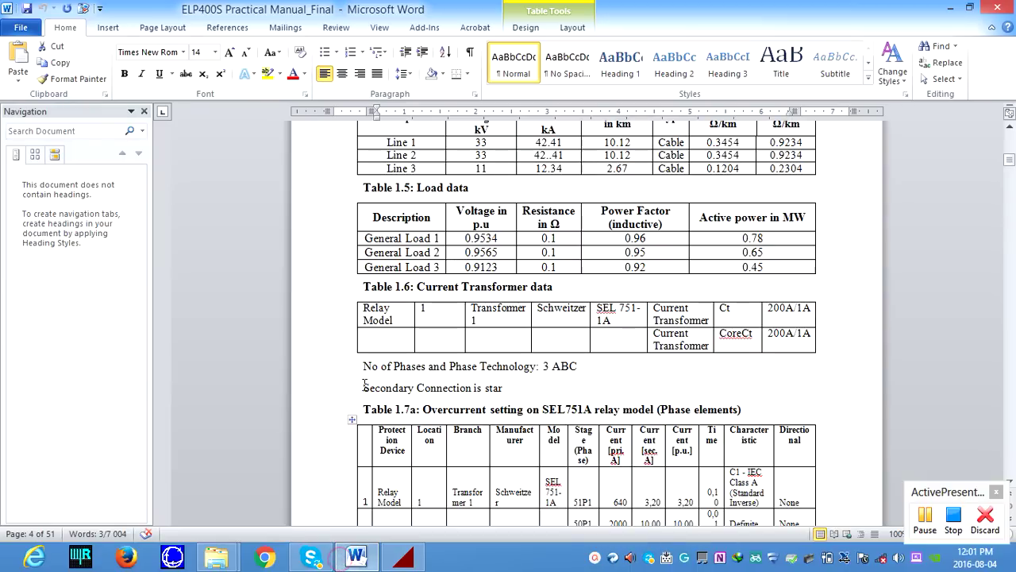
scroll(392, 376, up, 1)
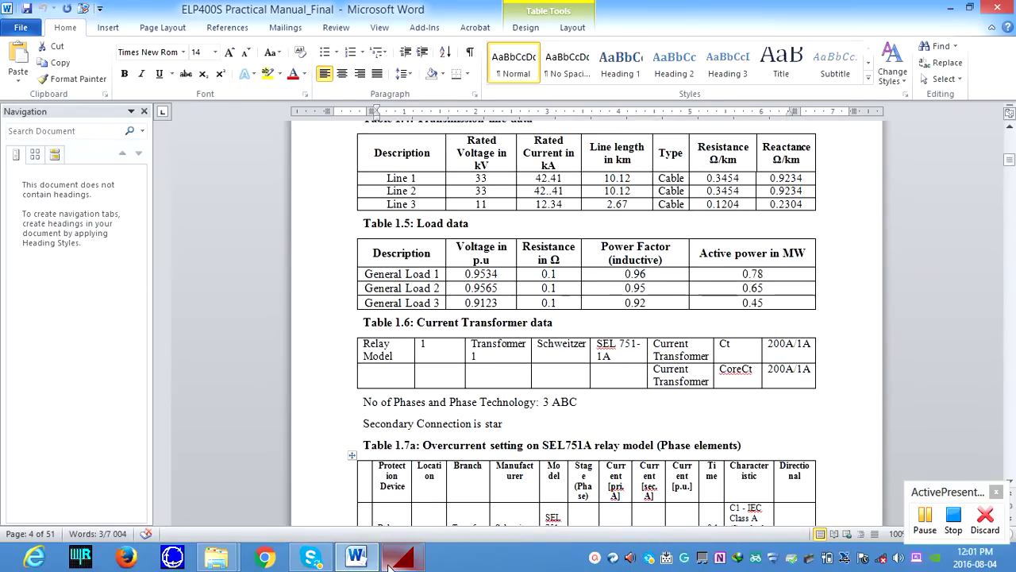
click(389, 561)
click(334, 58)
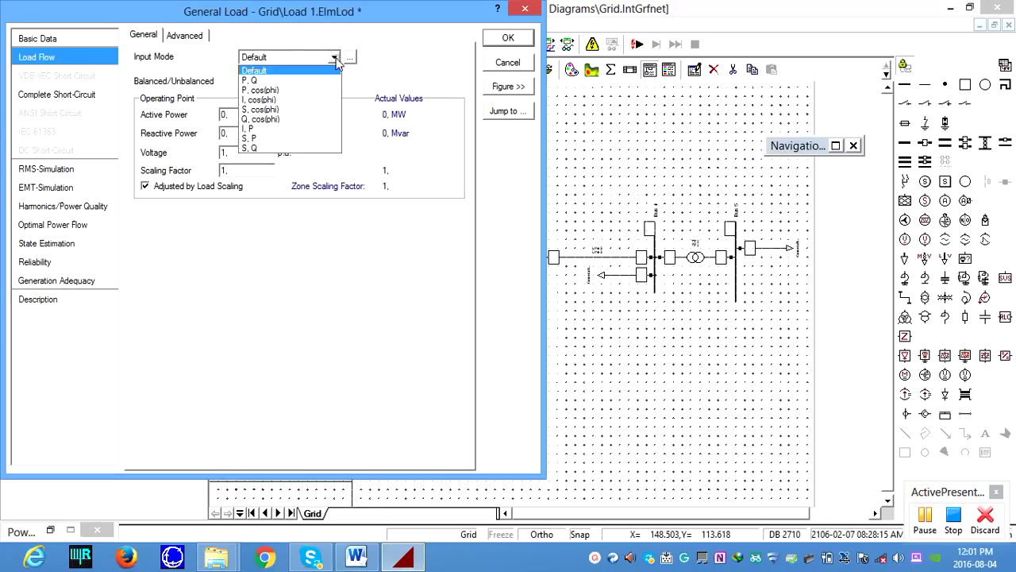
click(282, 91)
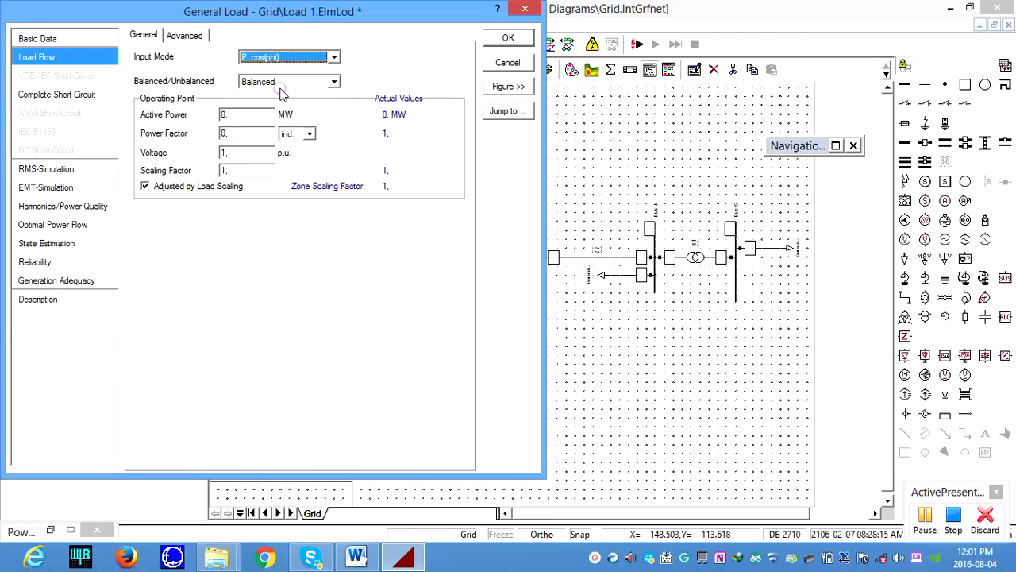
Step: Try the Unbalanced option for Load 1 and return the load to Balanced
click(334, 83)
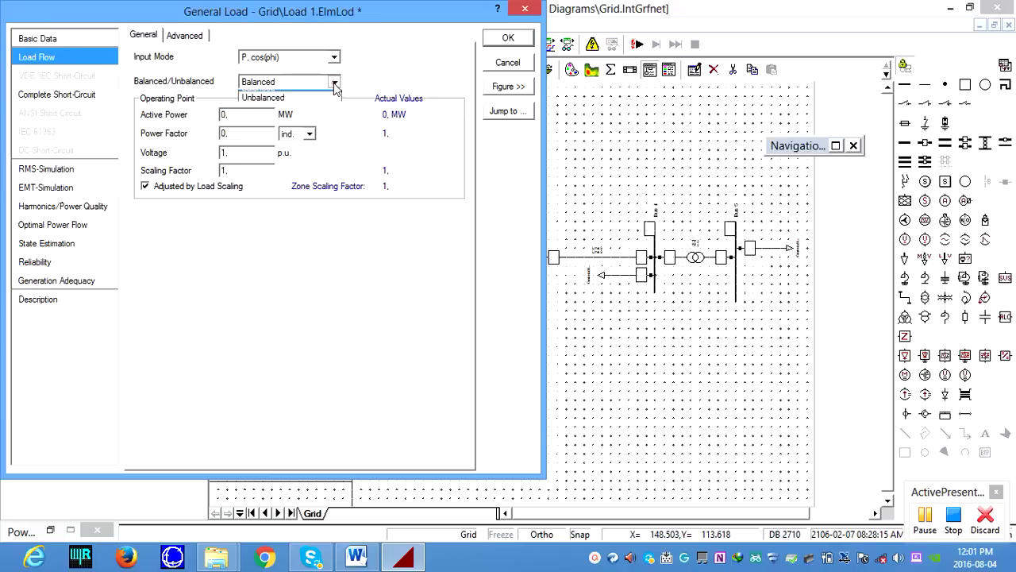
click(334, 83)
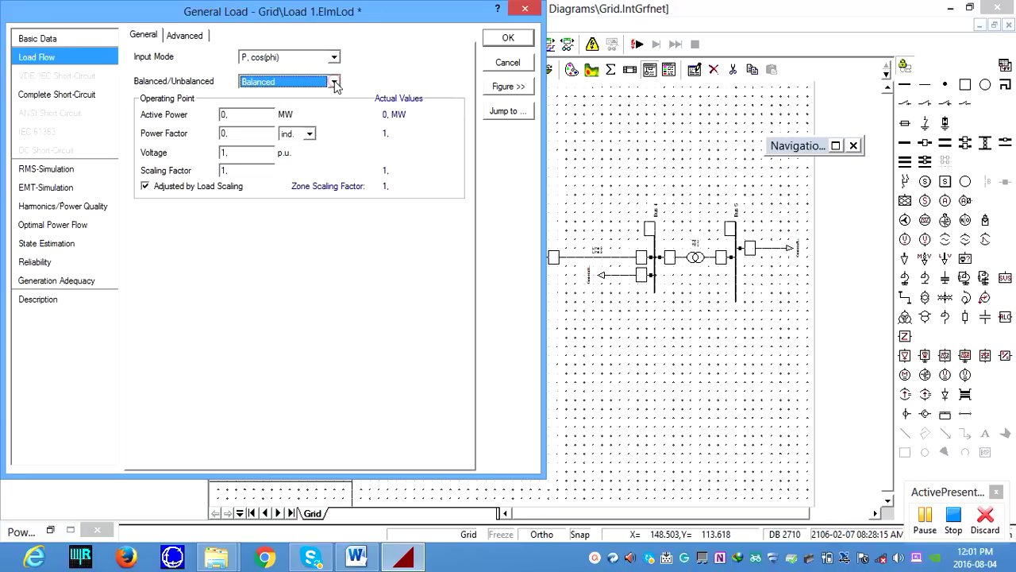
click(335, 83)
click(311, 103)
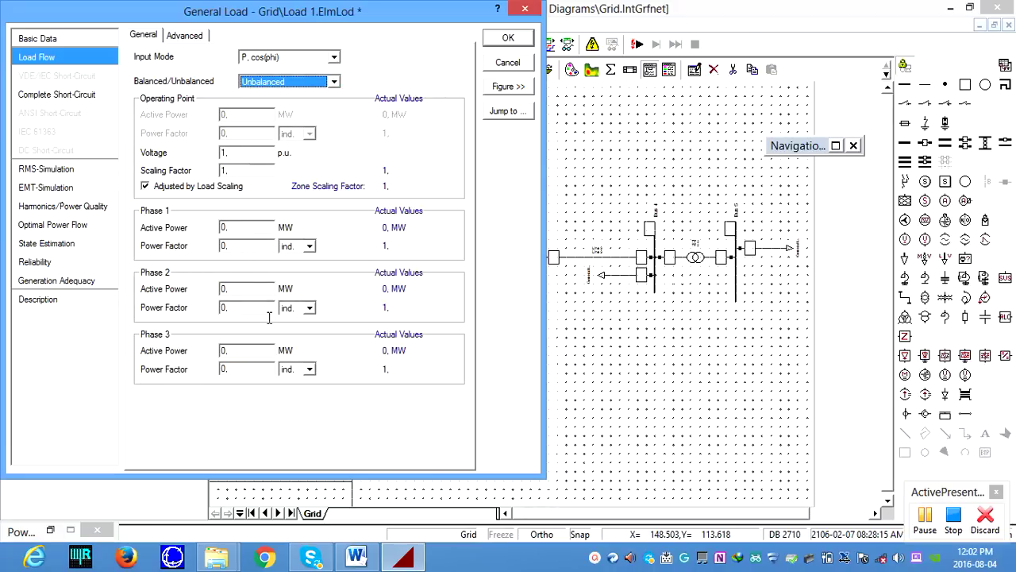
click(332, 86)
click(279, 92)
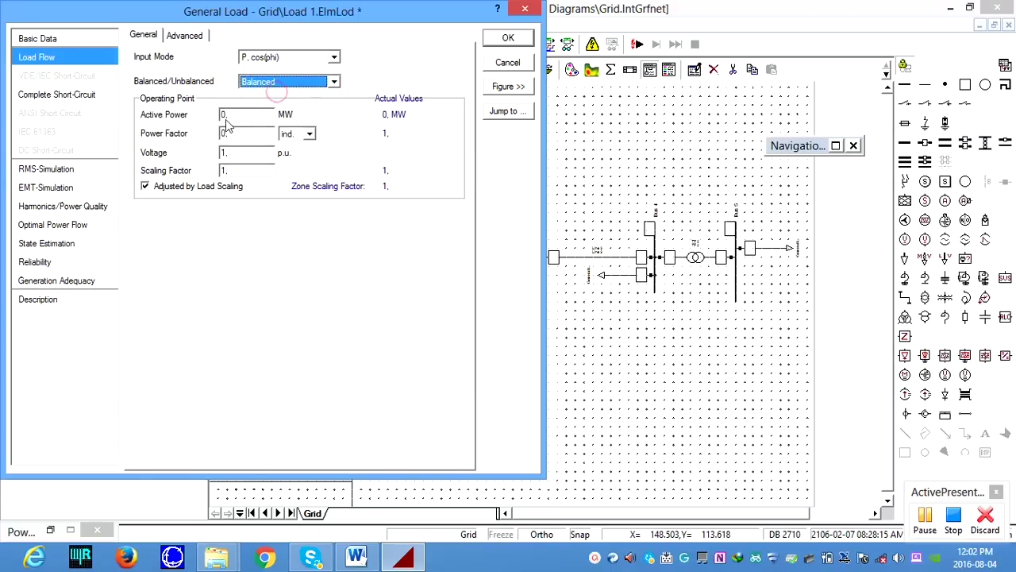
Step: Set Load 1's active power to 0.78 MW, its inductive power factor to 0.96 and its voltage to 0.9534 p.u
click(244, 115)
drag(244, 115, 204, 122)
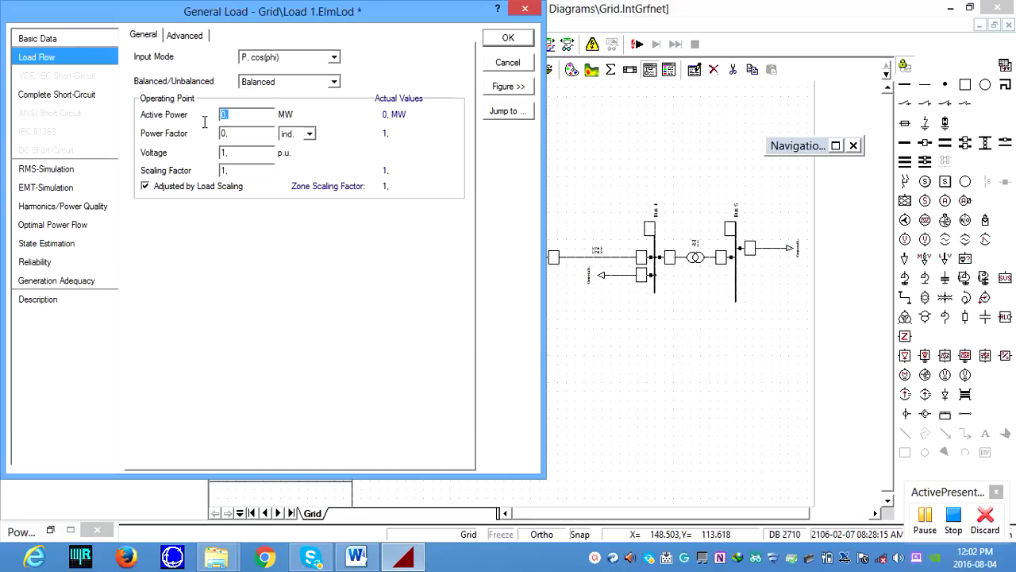
text(0.78)
drag(255, 133, 217, 133)
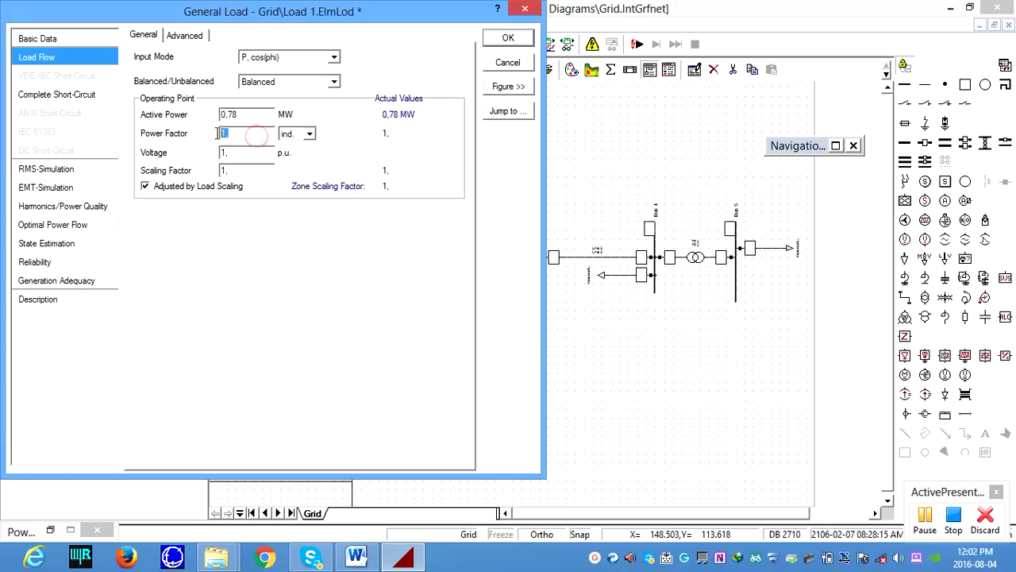
text(0)
click(239, 152)
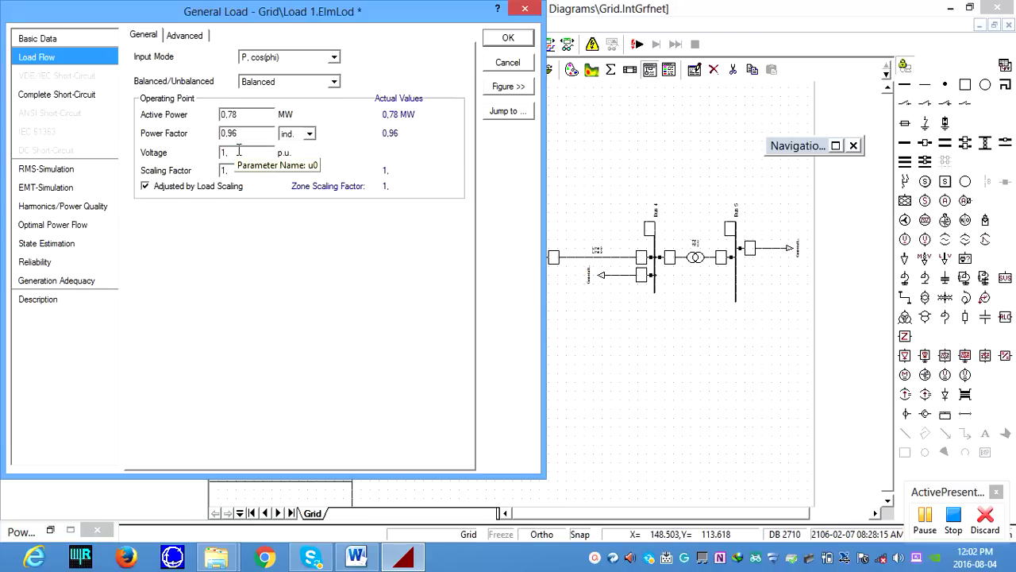
drag(238, 152, 216, 153)
text(0)
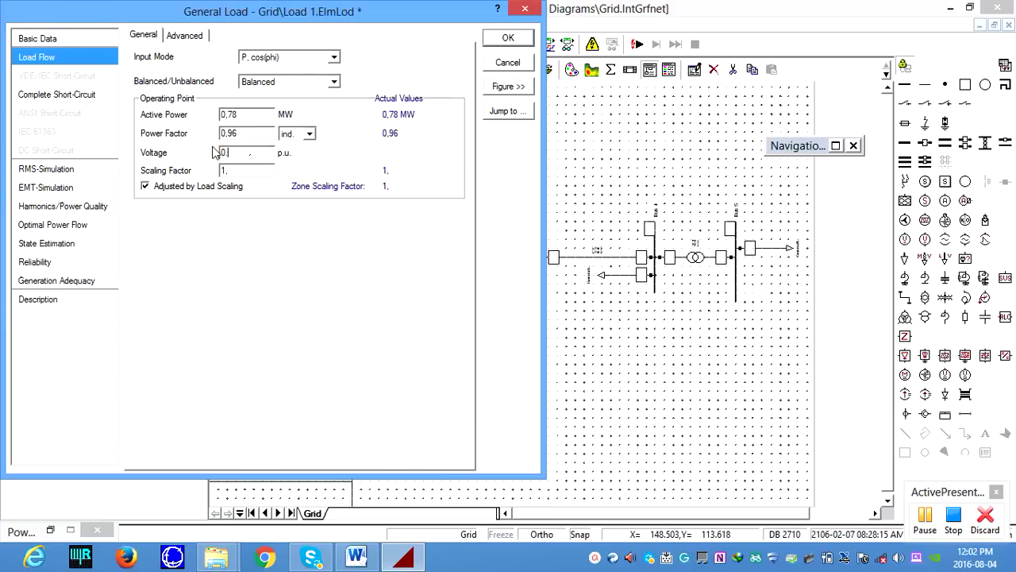
text(.9534)
Step: Check Load 1's advanced load flow options and accept the load's settings
click(195, 39)
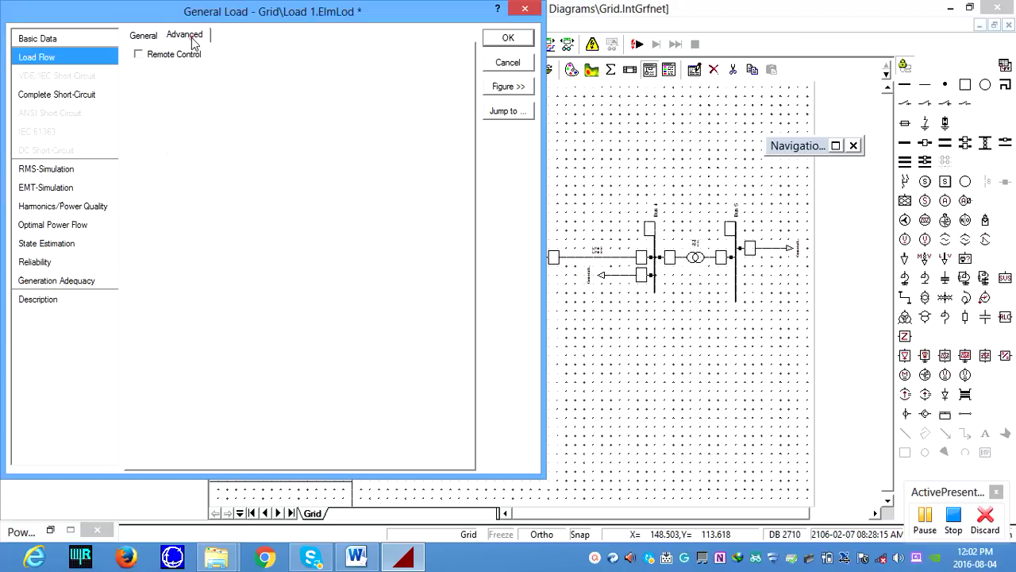
click(143, 38)
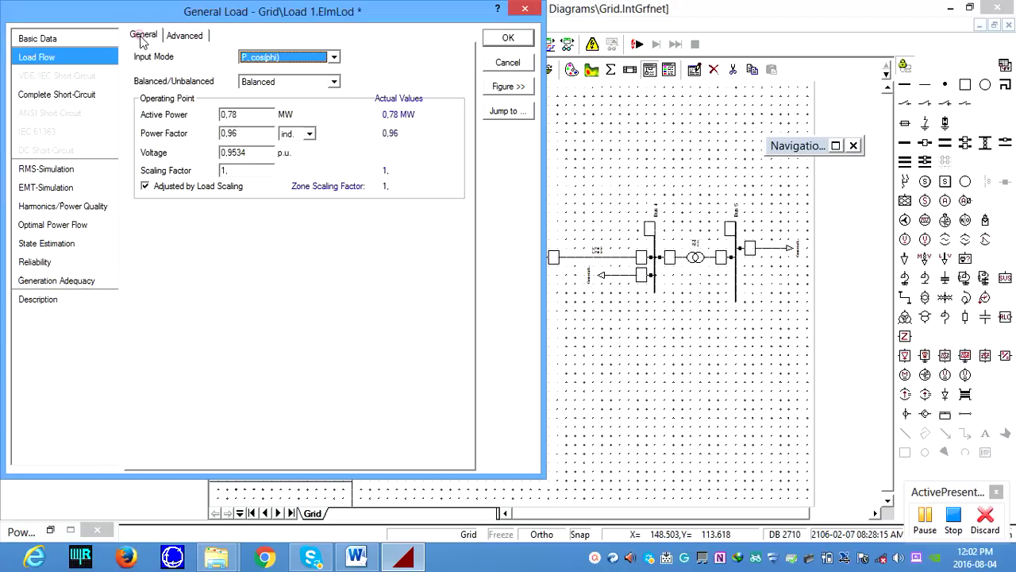
click(512, 41)
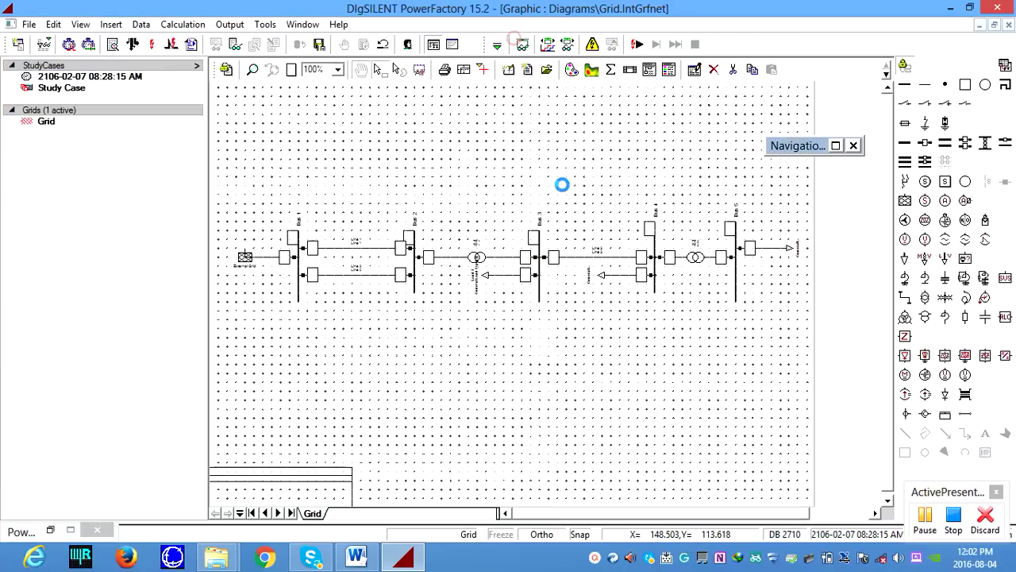
Step: Rename the general load connected to Bus 4 as Load 2
double_click(619, 278)
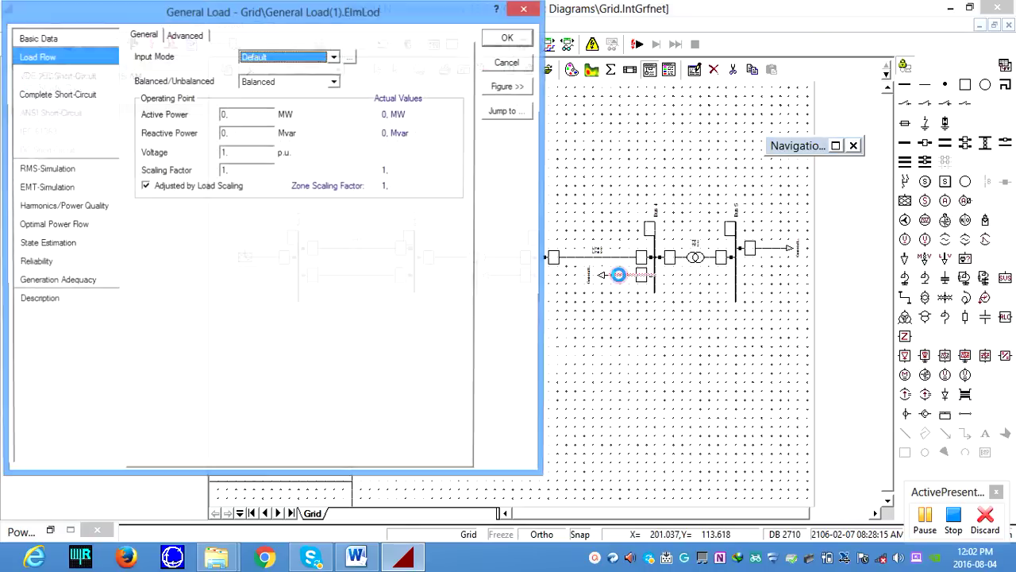
click(28, 37)
double_click(246, 40)
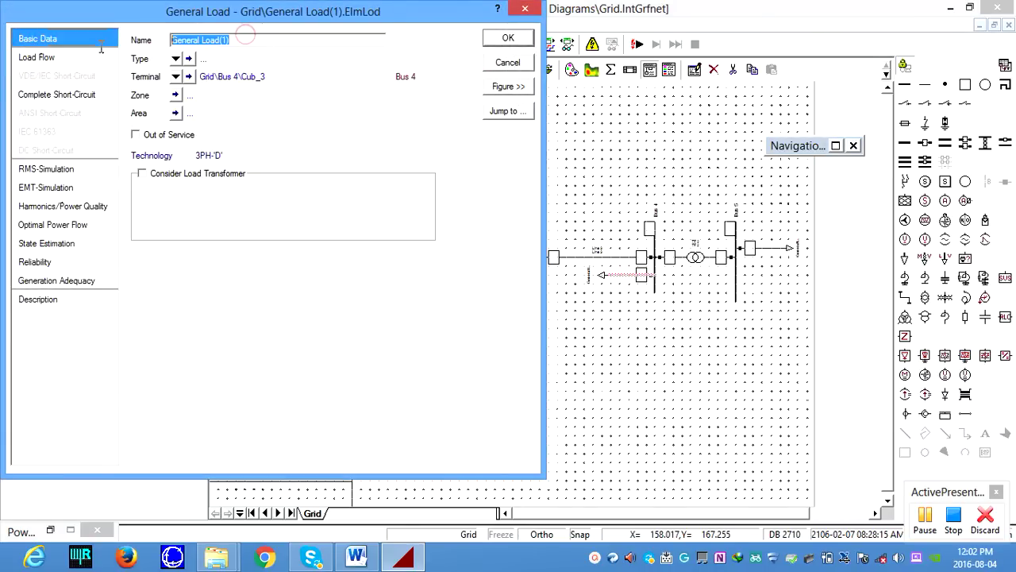
text(Load 2)
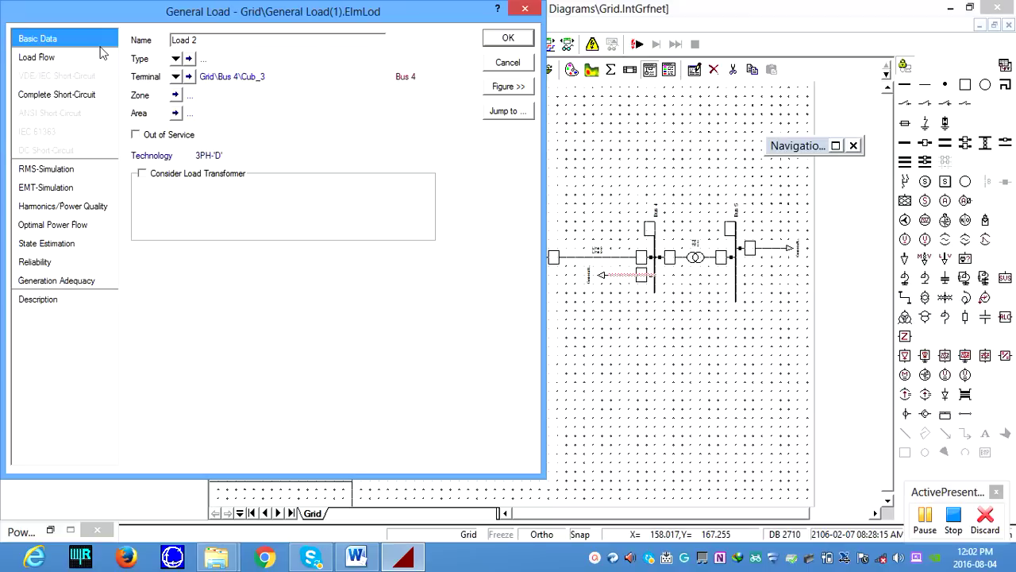
Step: Create a new project General Load Type named Load 2 for this load, with AC system type and 3PH-'D' technology
click(175, 58)
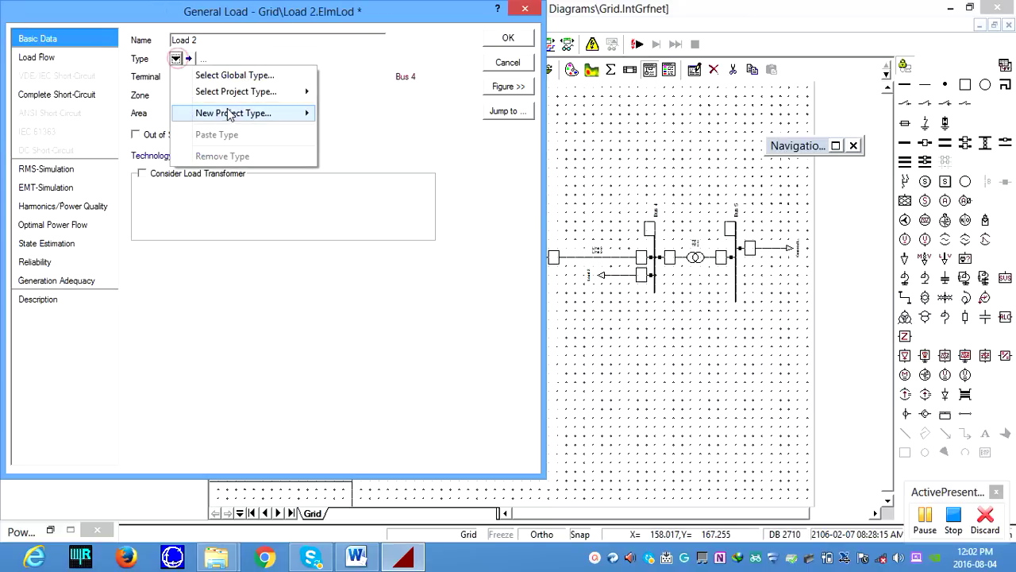
mouse_move(230, 113)
click(351, 111)
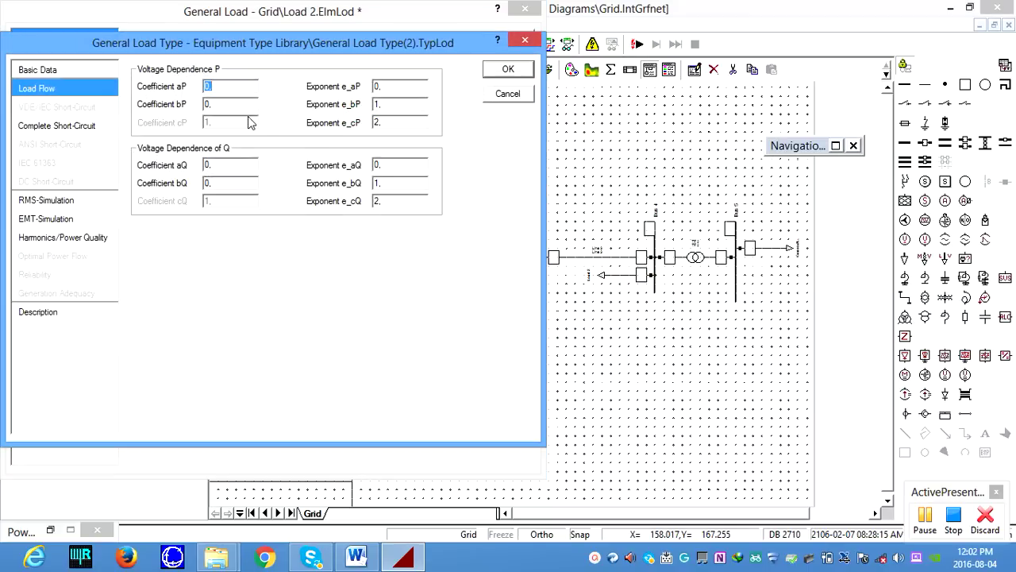
click(32, 70)
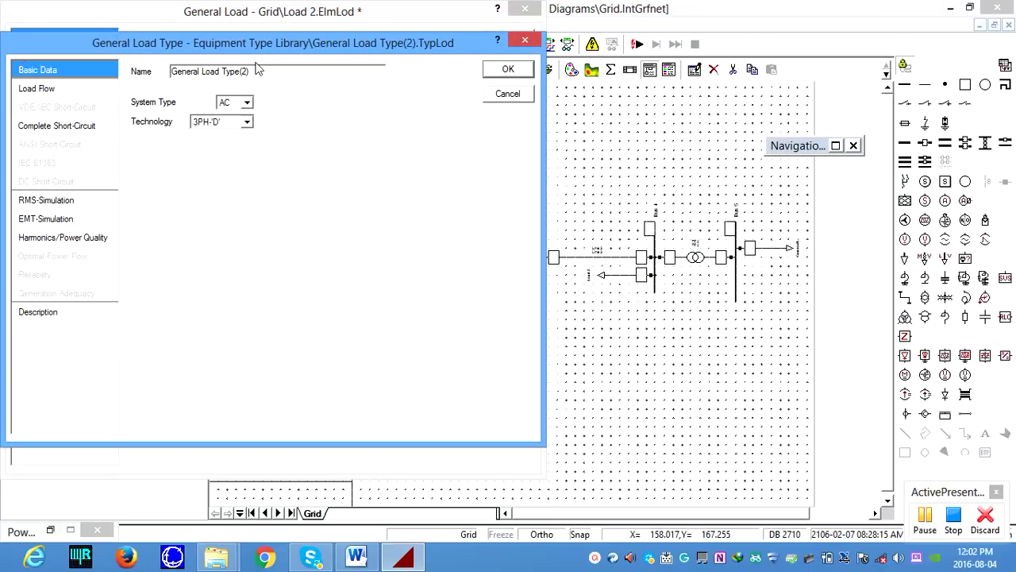
drag(257, 72, 172, 72)
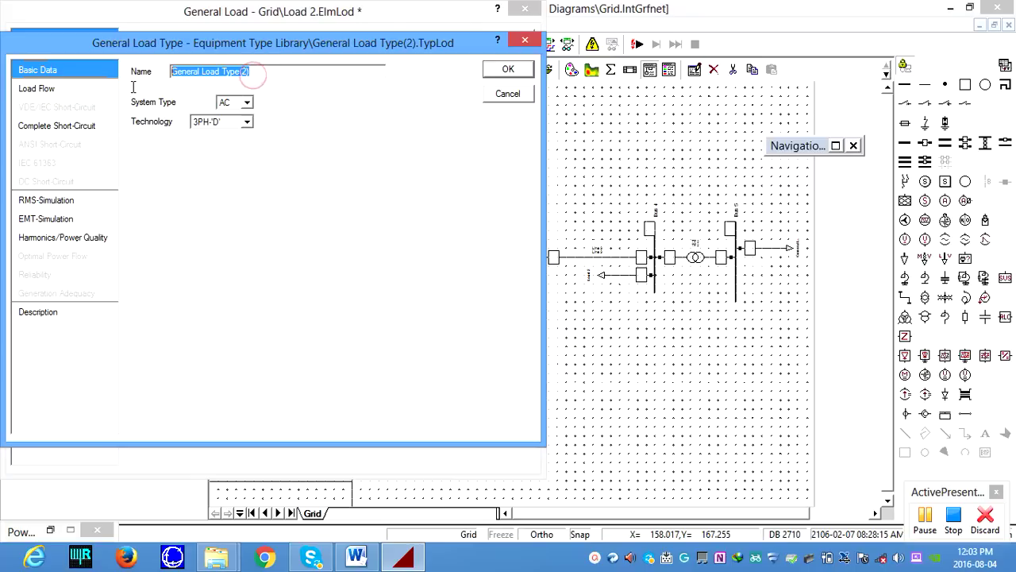
text(Load 2)
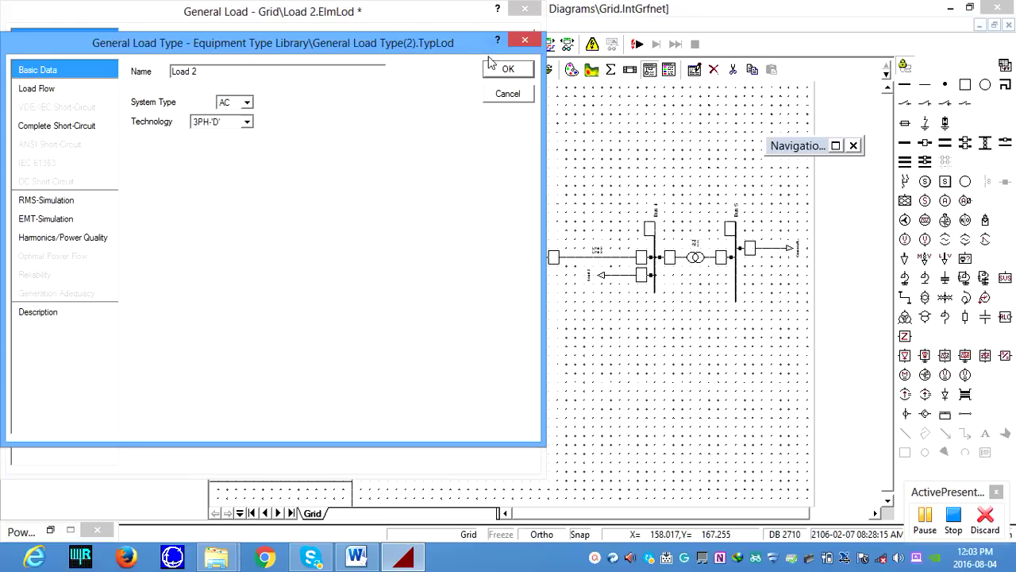
click(500, 70)
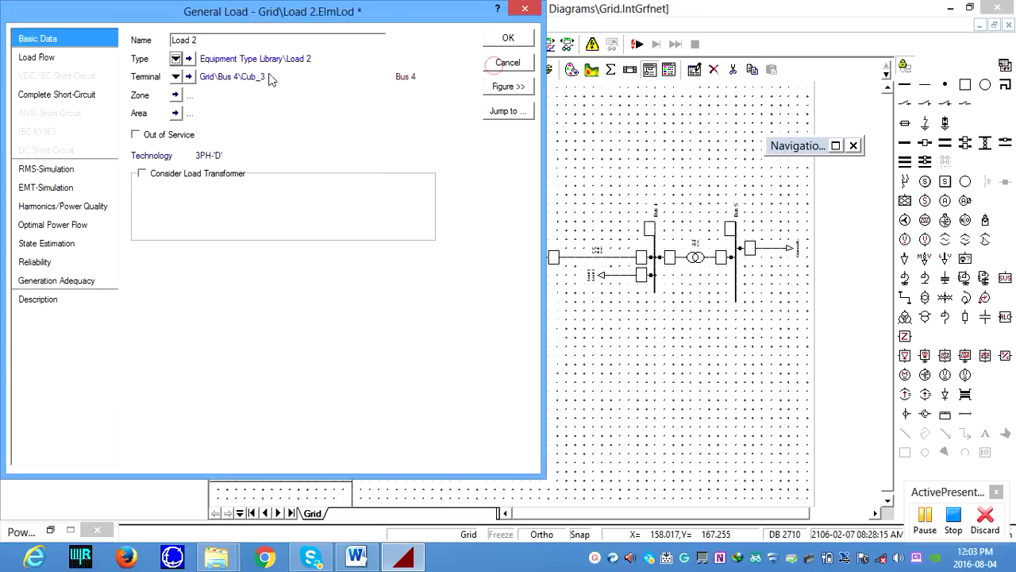
Step: Set Load 2's load flow input mode to P, cos(phi), with 0.65 MW active power, 0.95 inductive power factor and 0.9565 p.u. voltage
click(36, 60)
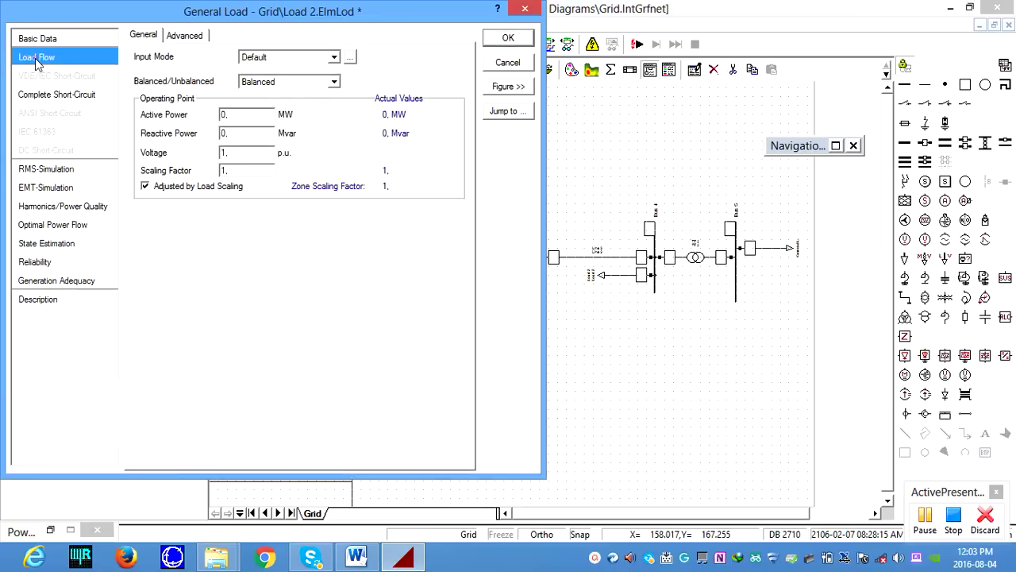
click(335, 59)
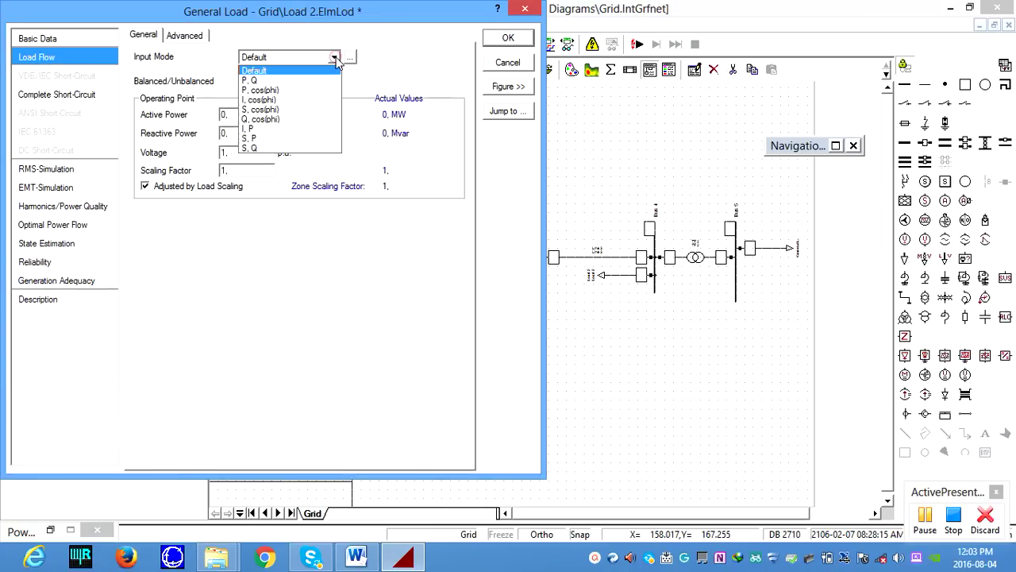
click(301, 91)
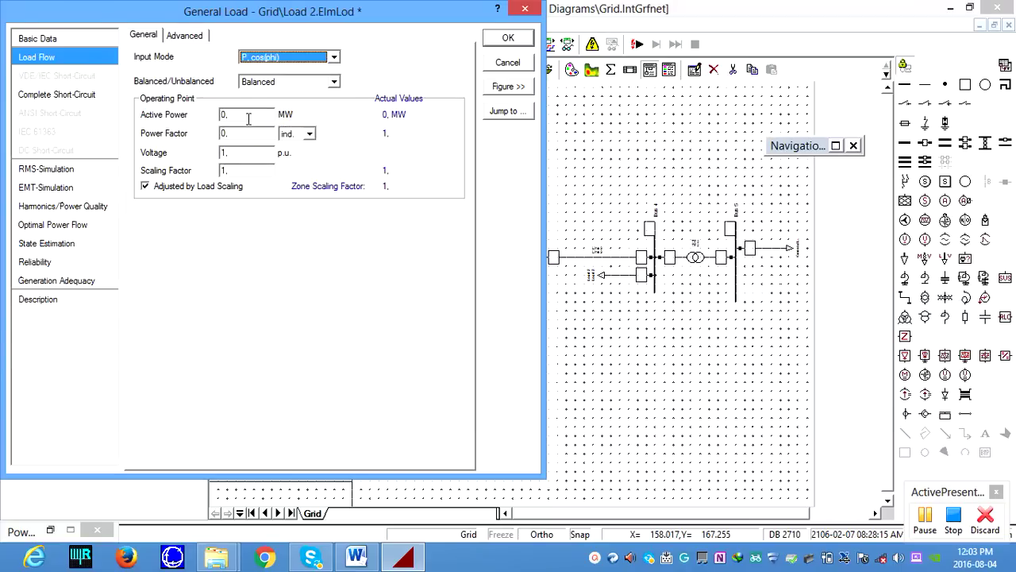
double_click(219, 116)
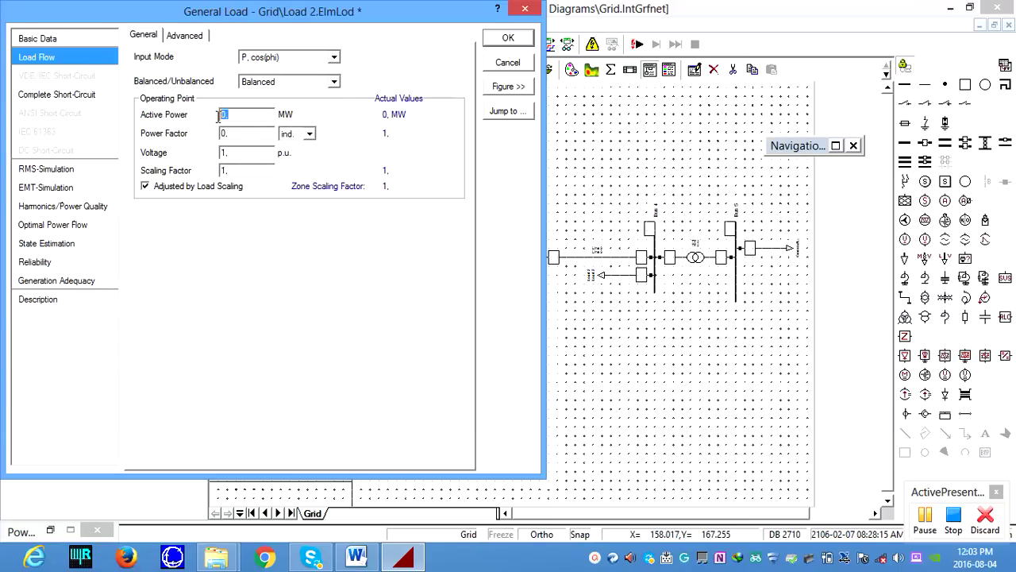
text(0)
double_click(223, 133)
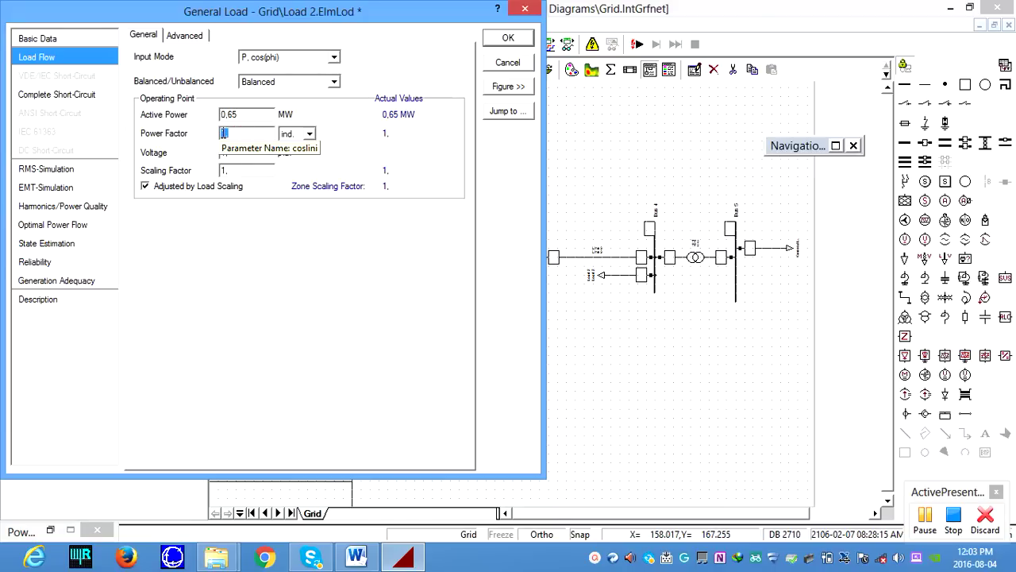
text(0)
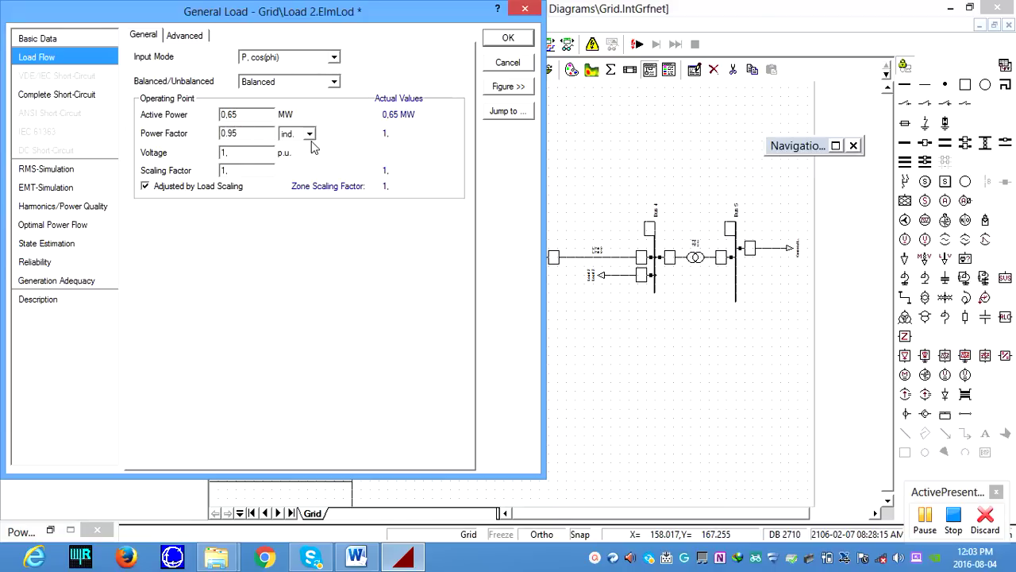
click(254, 152)
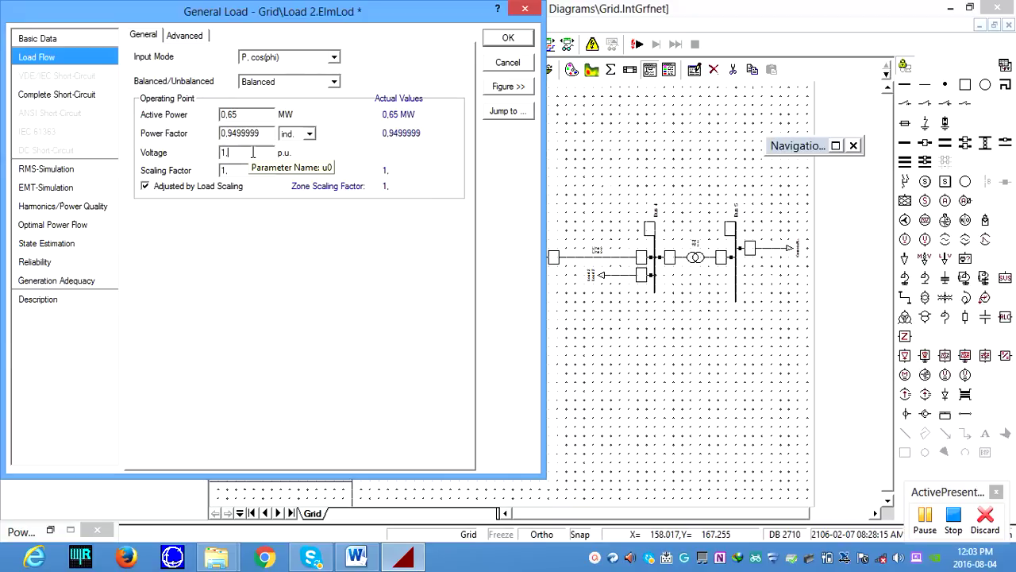
drag(254, 153, 195, 139)
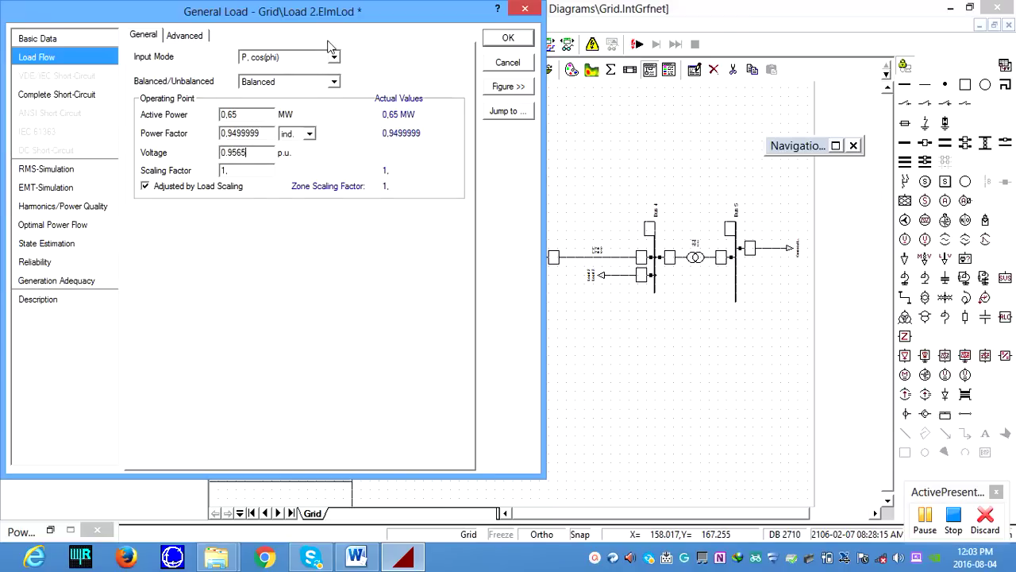
click(493, 38)
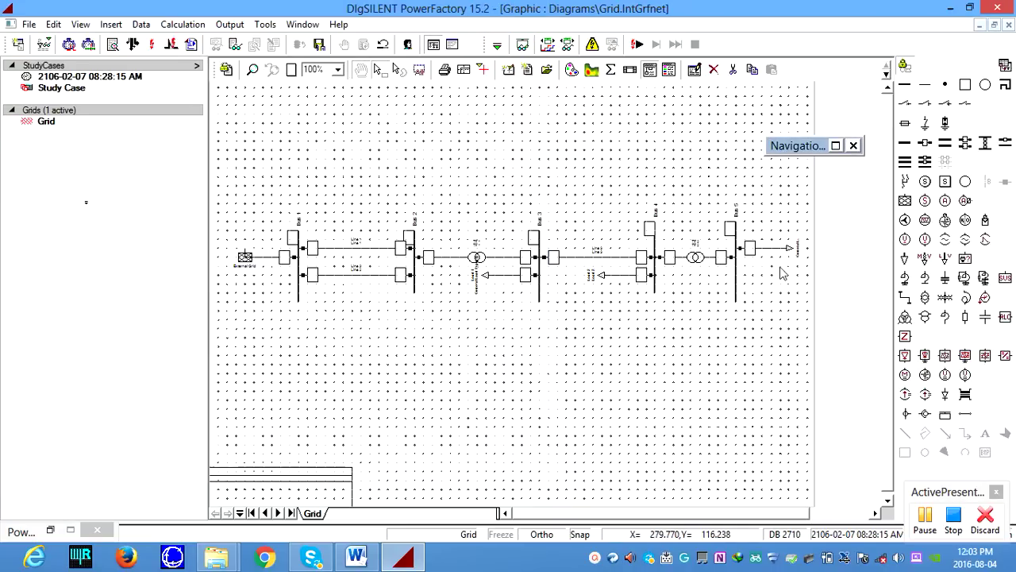
Step: Rename the general load connected to Bus 5 as Load 3
double_click(782, 249)
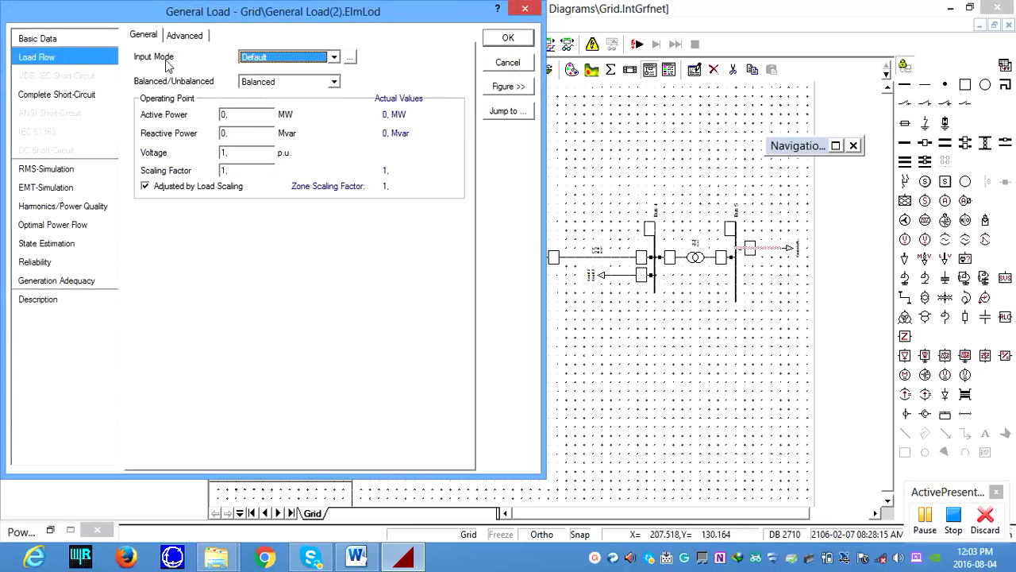
click(49, 38)
double_click(246, 46)
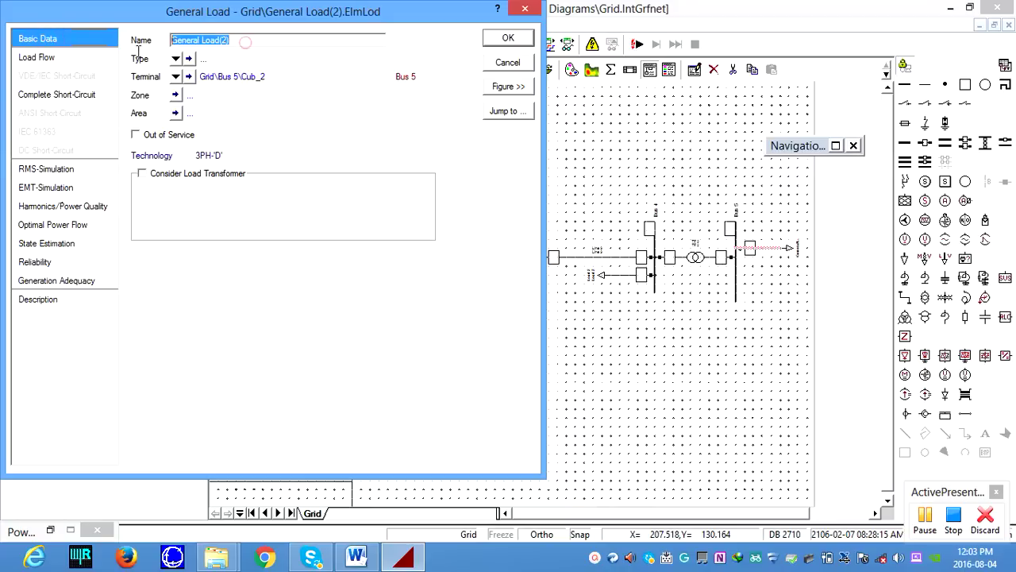
text(Loa)
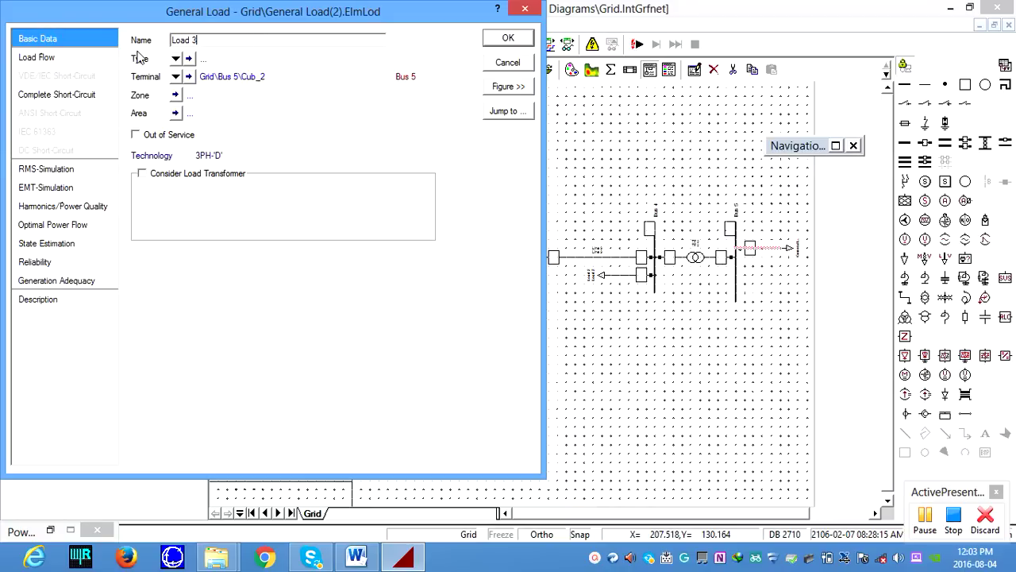
text(d 3)
Step: Create a new project General Load Type named Load 3 and assign it to the load at Bus 5
click(175, 58)
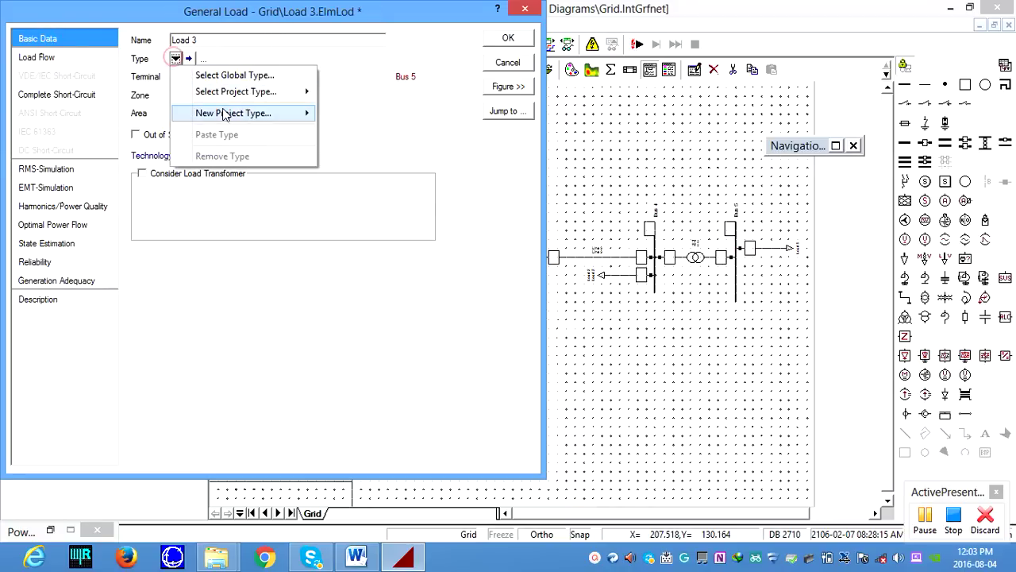
mouse_move(224, 115)
click(341, 109)
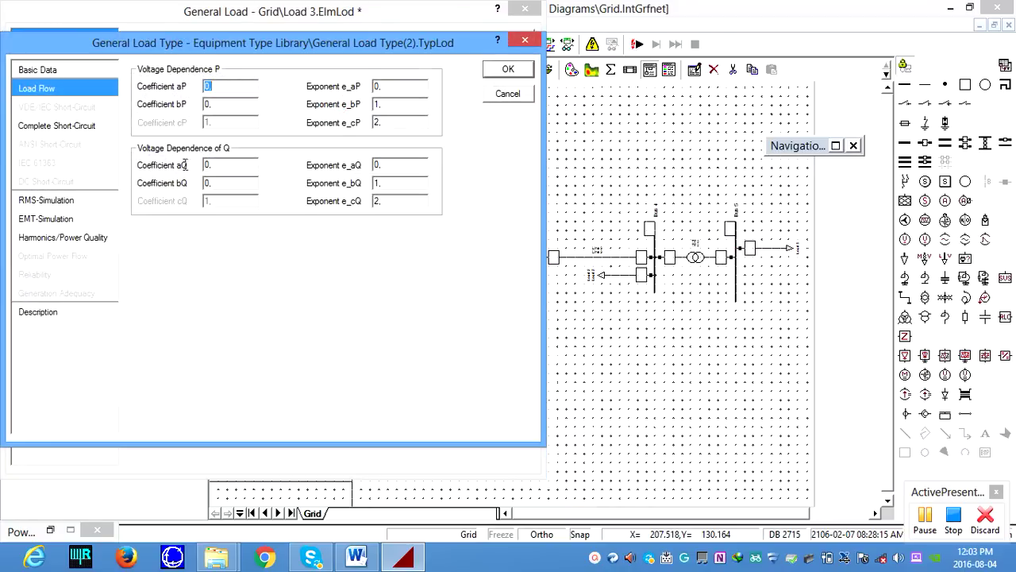
click(28, 70)
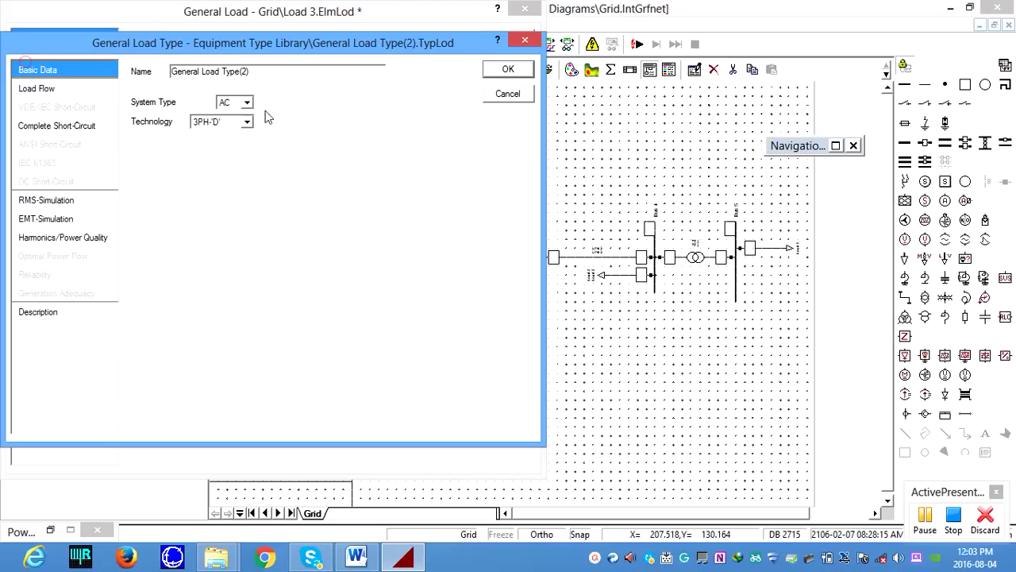
triple_click(235, 72)
text(Load 3)
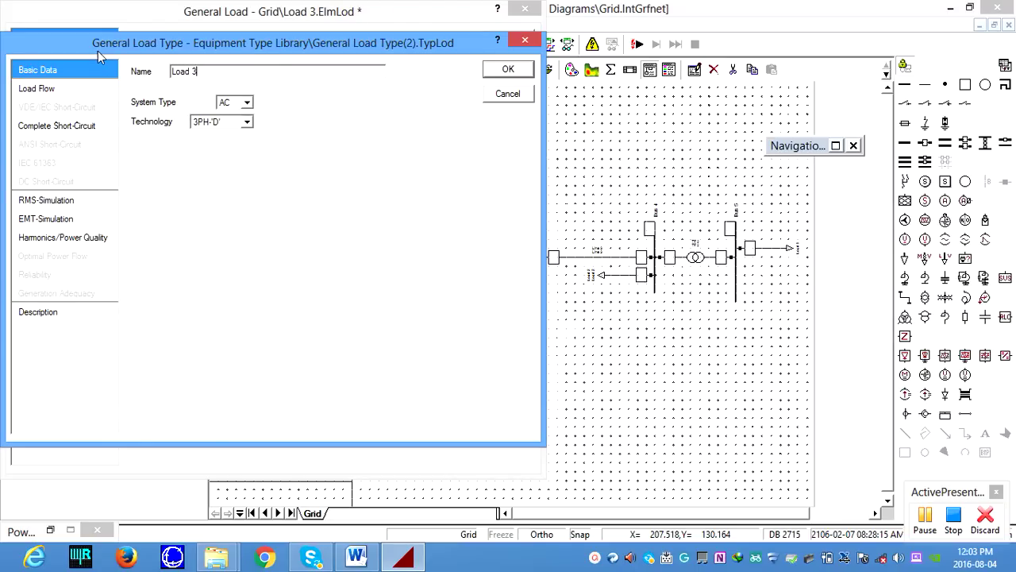
click(493, 72)
Step: Set Load 3's load flow input mode to P, cos(phi), with 0.45 MW active power, 0.92 inductive power factor and 0.9123 p.u. voltage
click(37, 58)
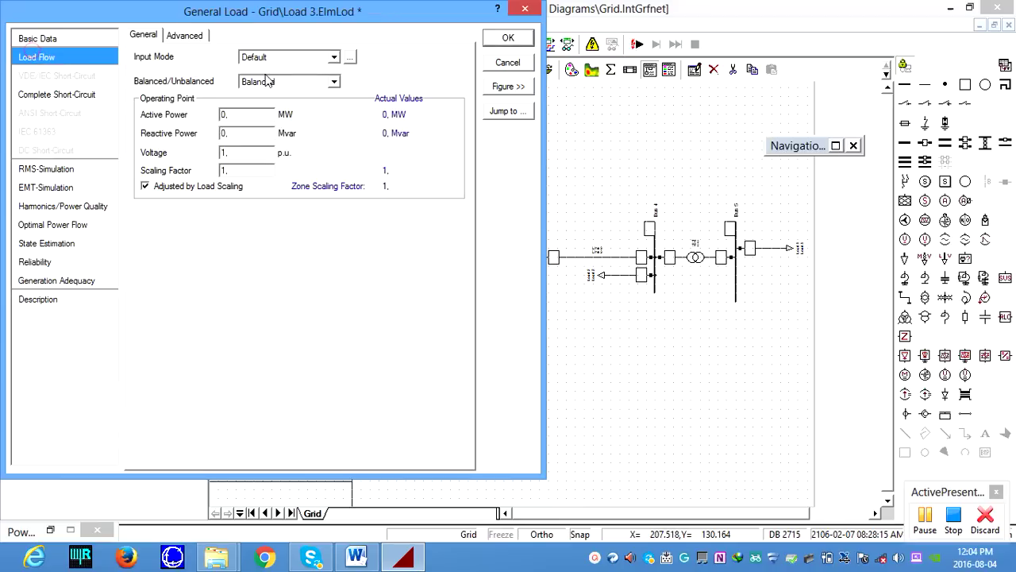
click(333, 57)
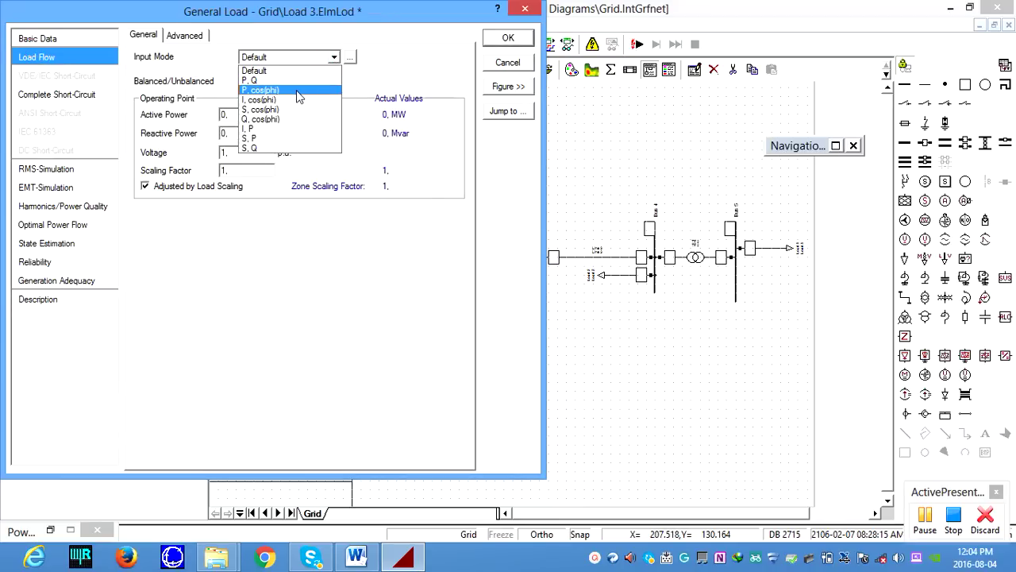
click(298, 92)
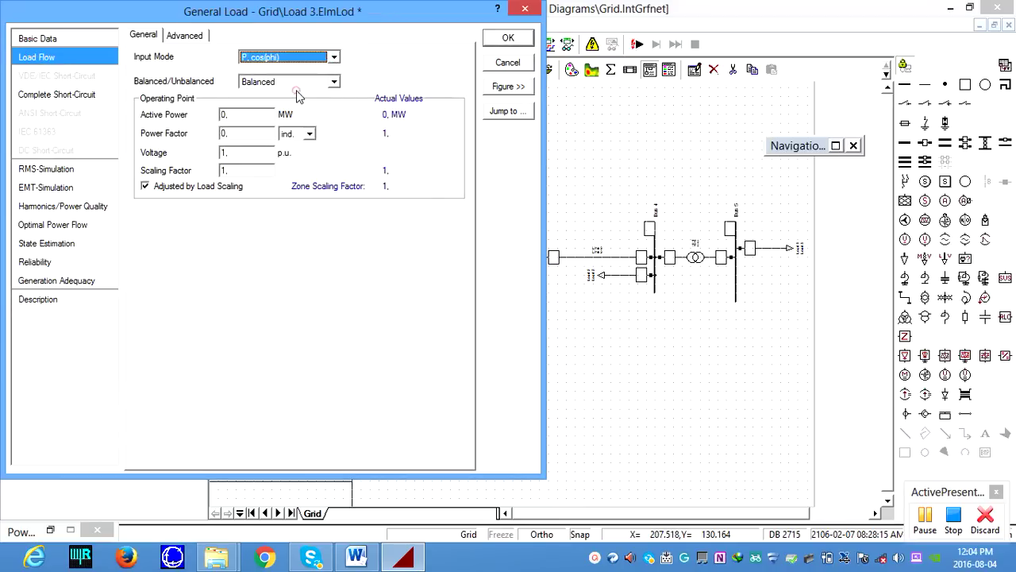
click(248, 115)
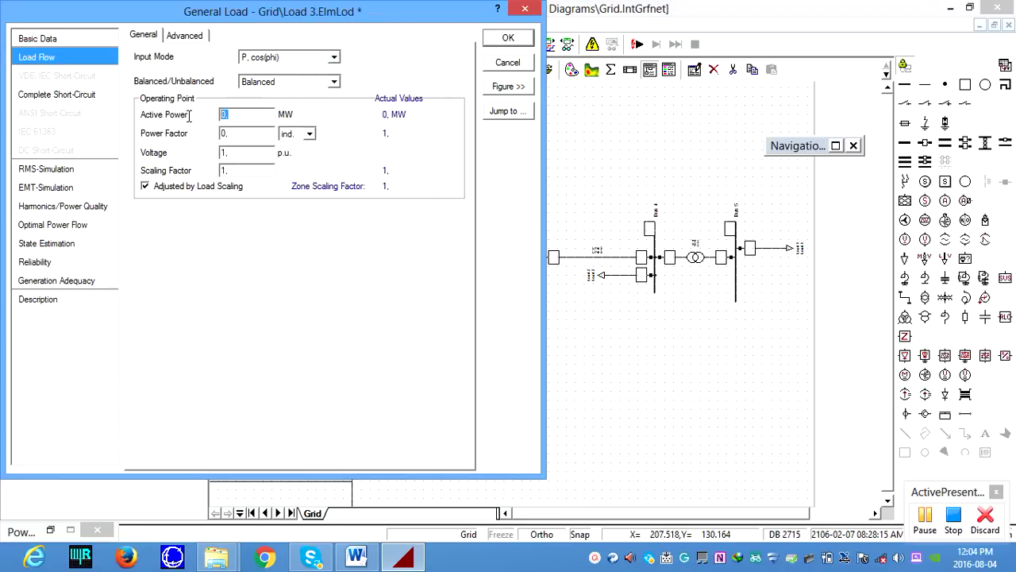
text(0.45)
key(Tab)
text(0)
text(.95)
double_click(235, 157)
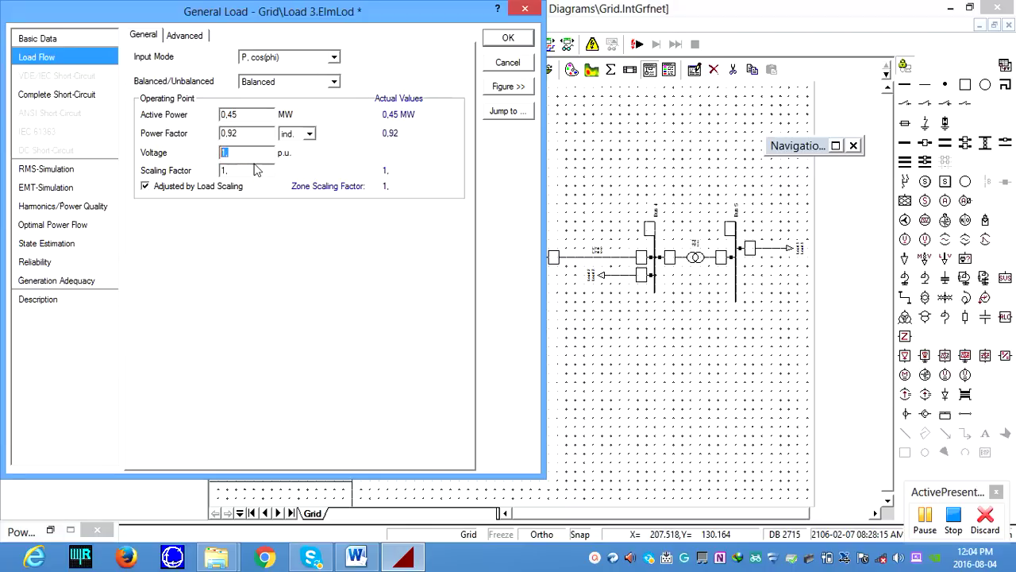
text(0.9123)
click(509, 40)
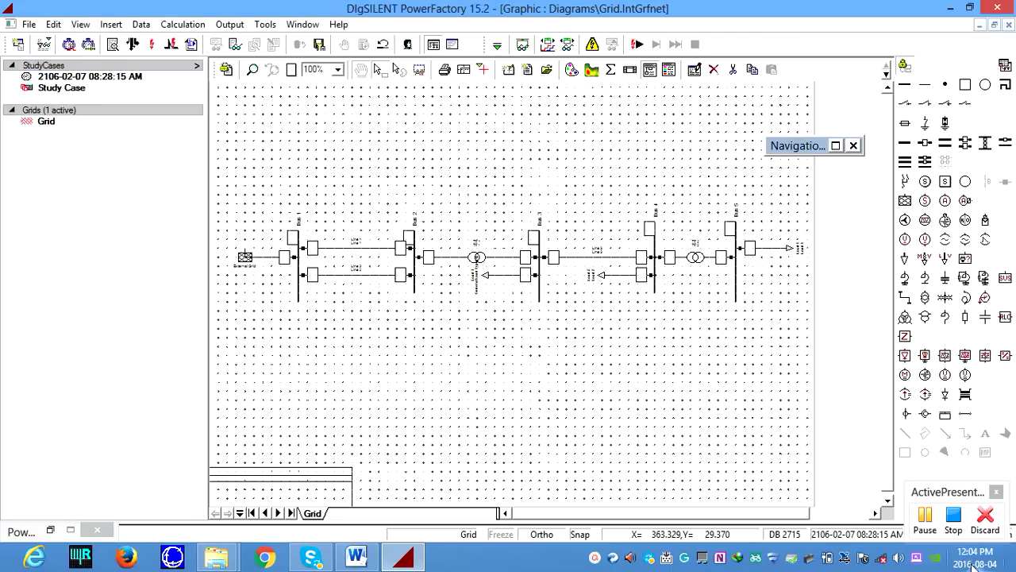
click(935, 528)
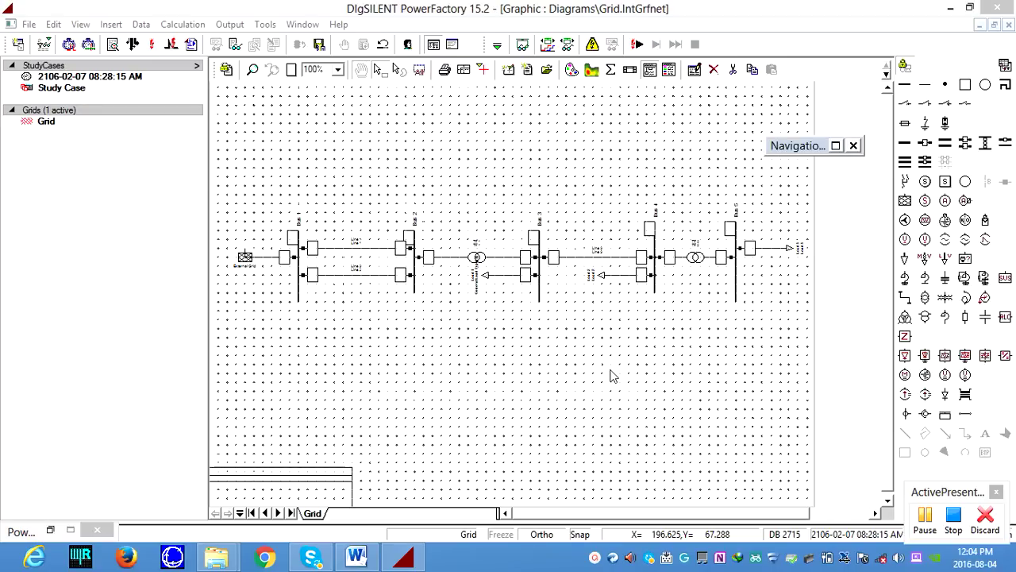
Step: Switch to the practical manual in Word and review Figure 1.1 and the network data in Tables 1.1 to 1.5
click(356, 556)
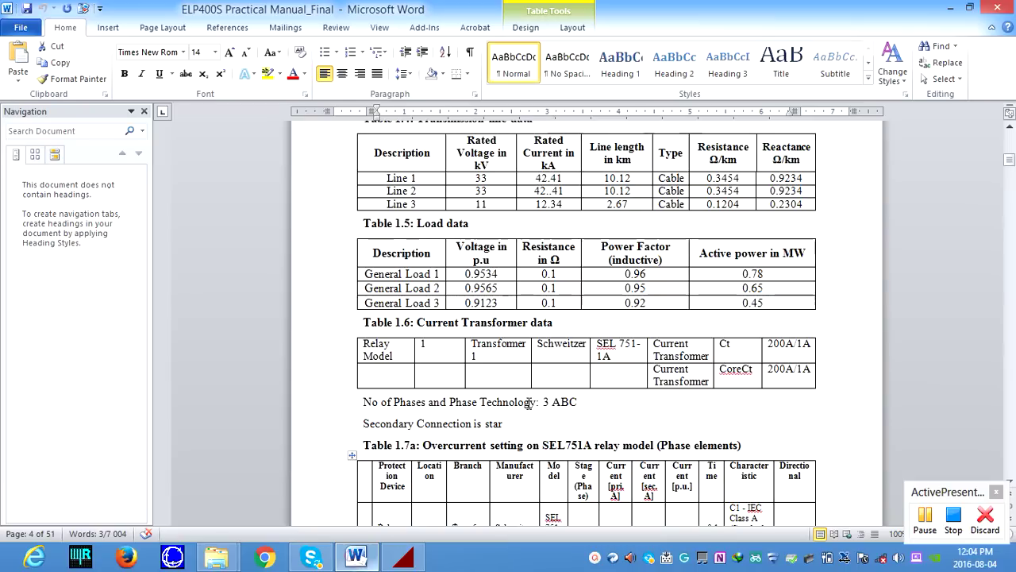
scroll(537, 327, up, 10)
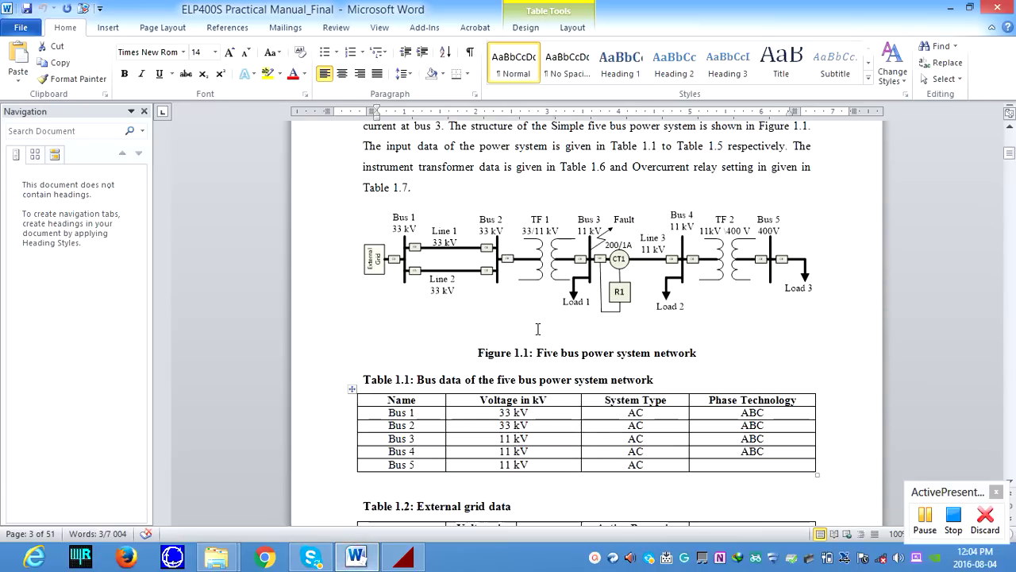
scroll(538, 328, down, 7)
scroll(537, 334, up, 2)
scroll(496, 339, down, 1)
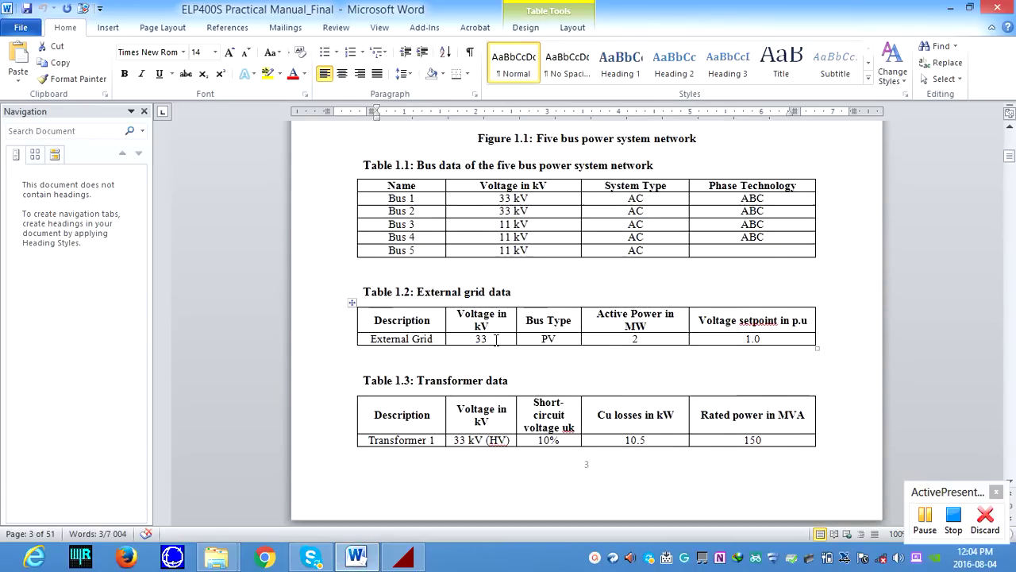
scroll(496, 339, down, 6)
scroll(496, 339, down, 4)
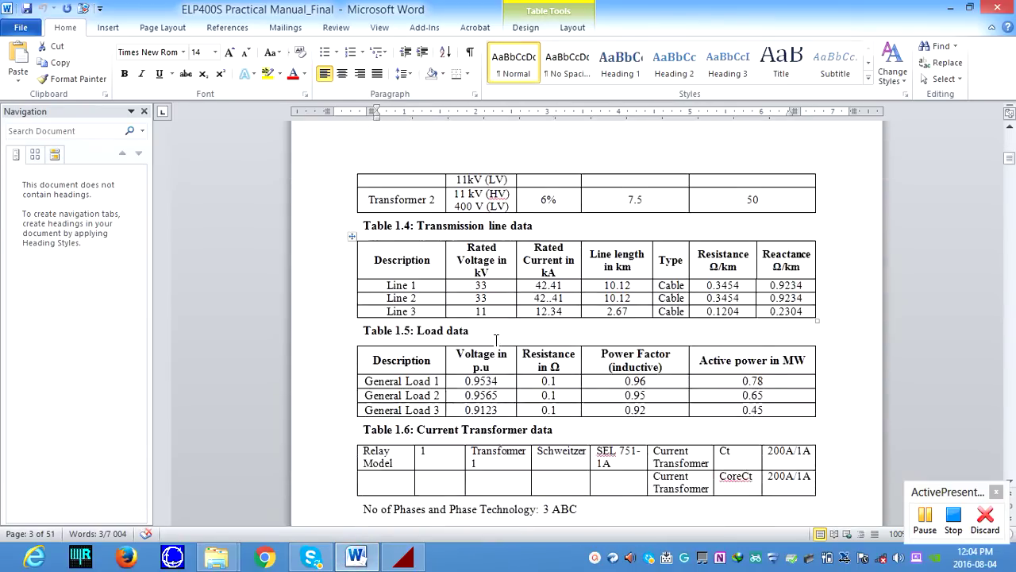
Step: Examine the current transformer data in Table 1.6 and the SEL751A overcurrent relay settings in Tables 1.7a and 1.7b
scroll(496, 339, down, 1)
scroll(496, 340, down, 3)
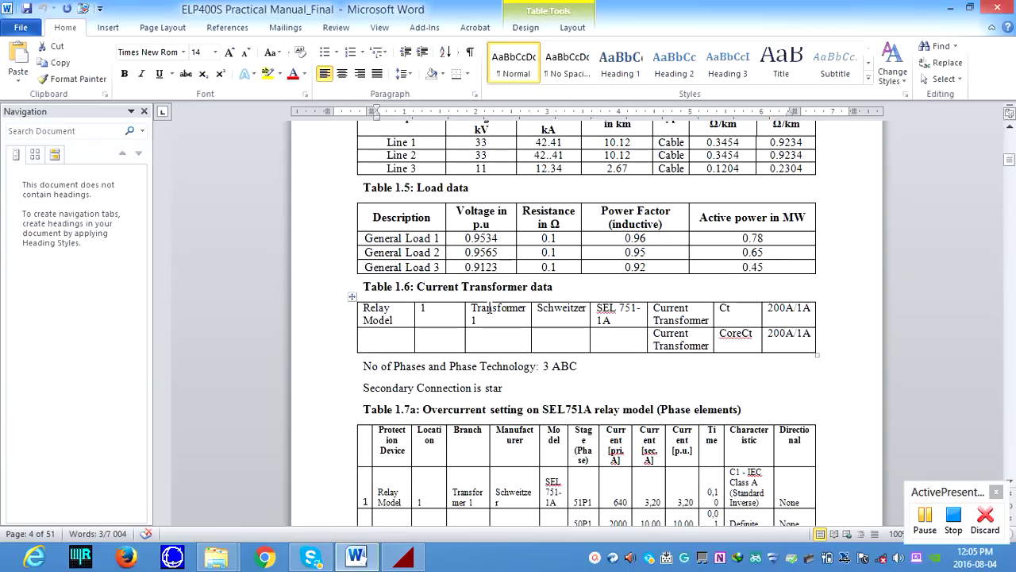
scroll(489, 307, down, 1)
scroll(489, 308, down, 1)
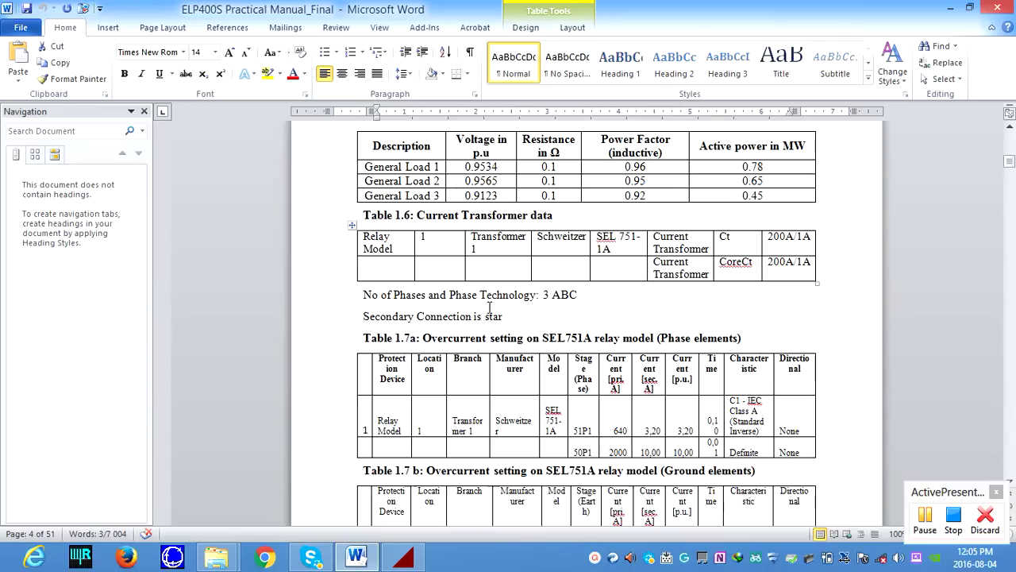
scroll(489, 307, down, 4)
scroll(489, 307, up, 5)
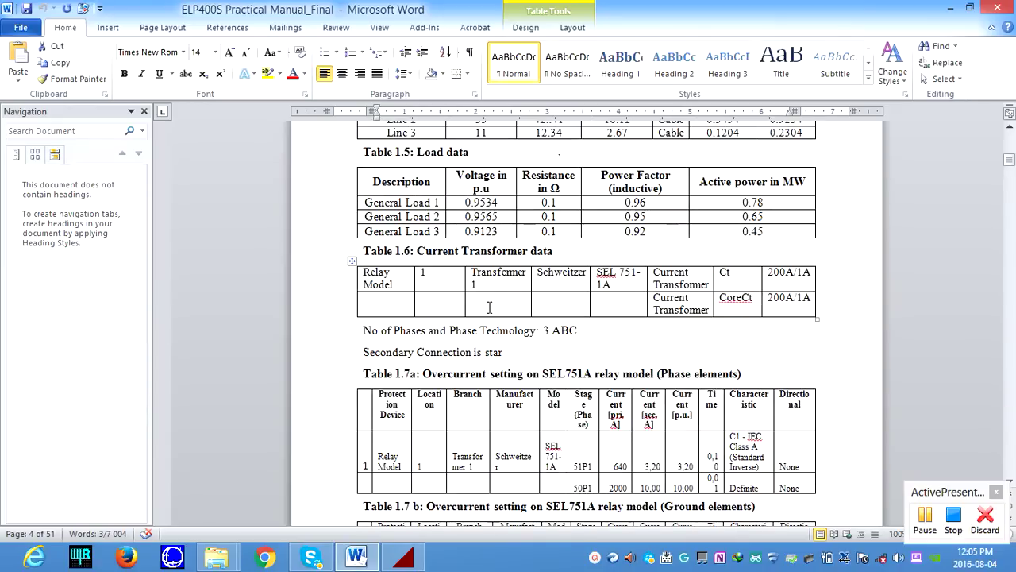
scroll(489, 307, down, 6)
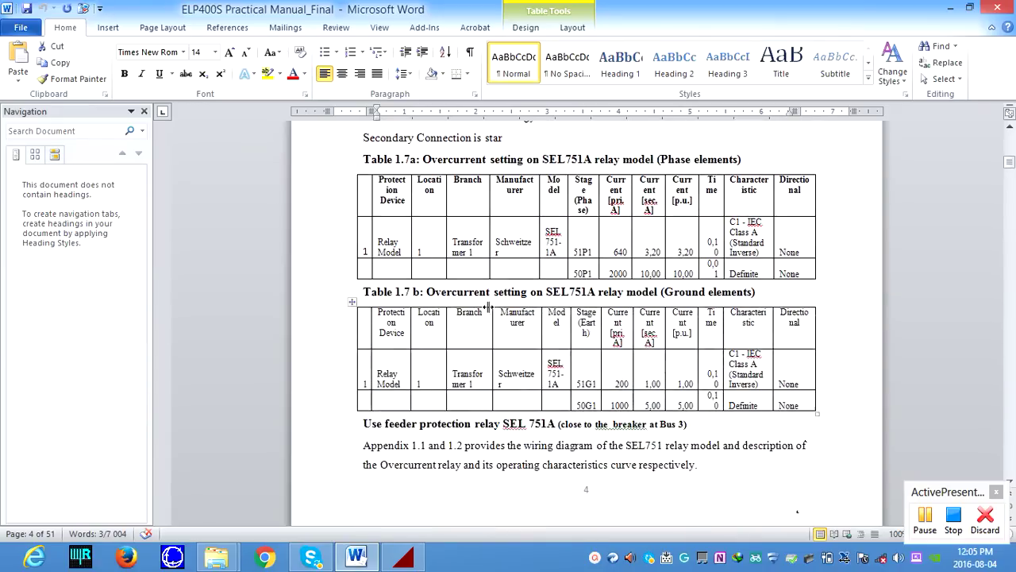
scroll(489, 308, up, 5)
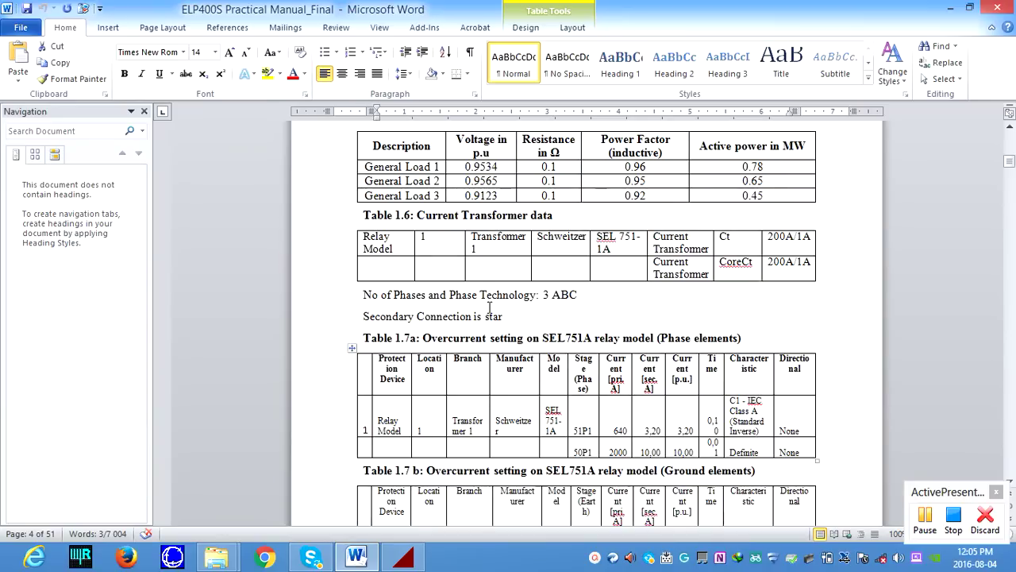
scroll(489, 307, down, 3)
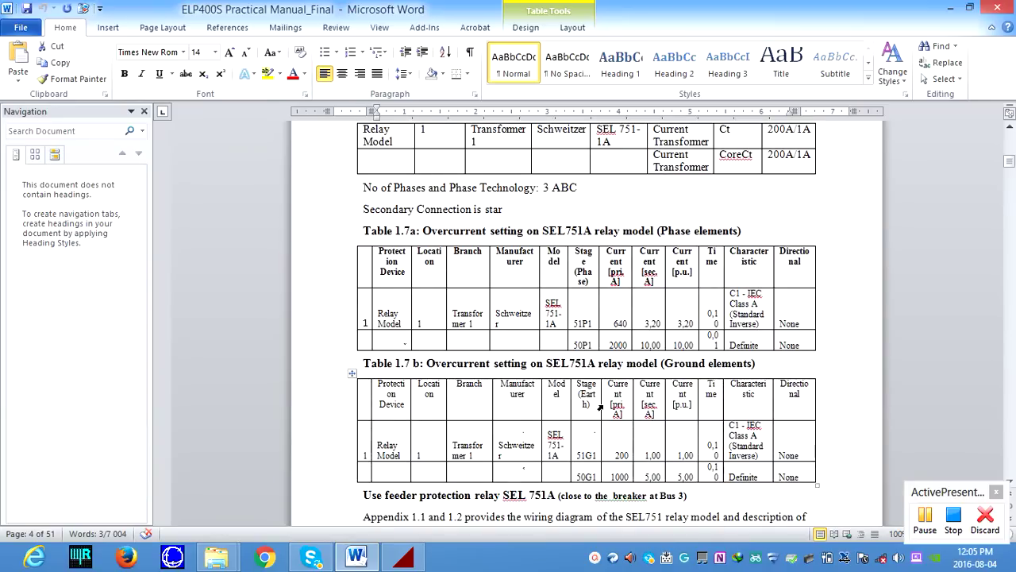
scroll(600, 406, up, 4)
scroll(600, 405, down, 5)
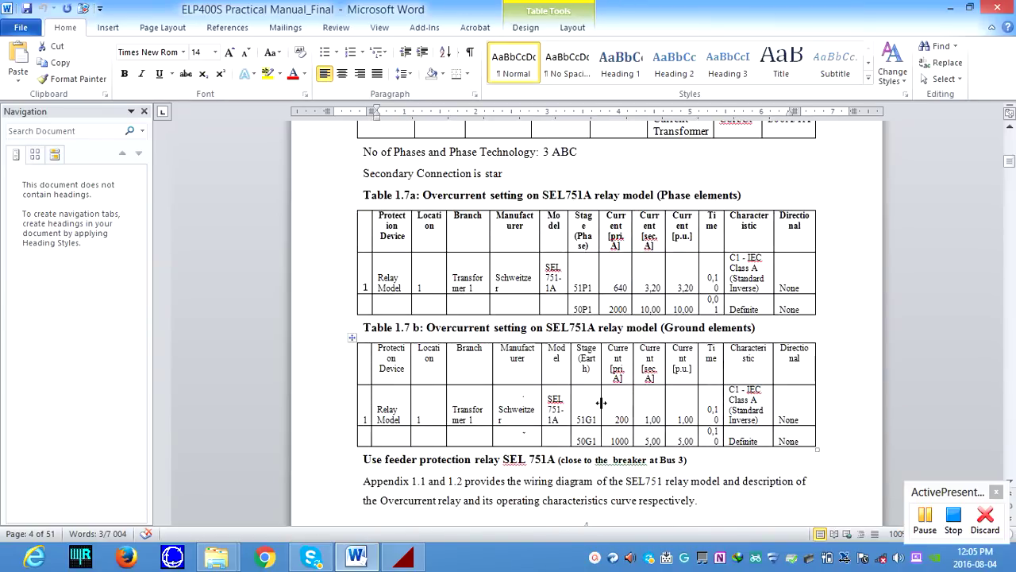
scroll(601, 402, up, 8)
scroll(601, 403, down, 1)
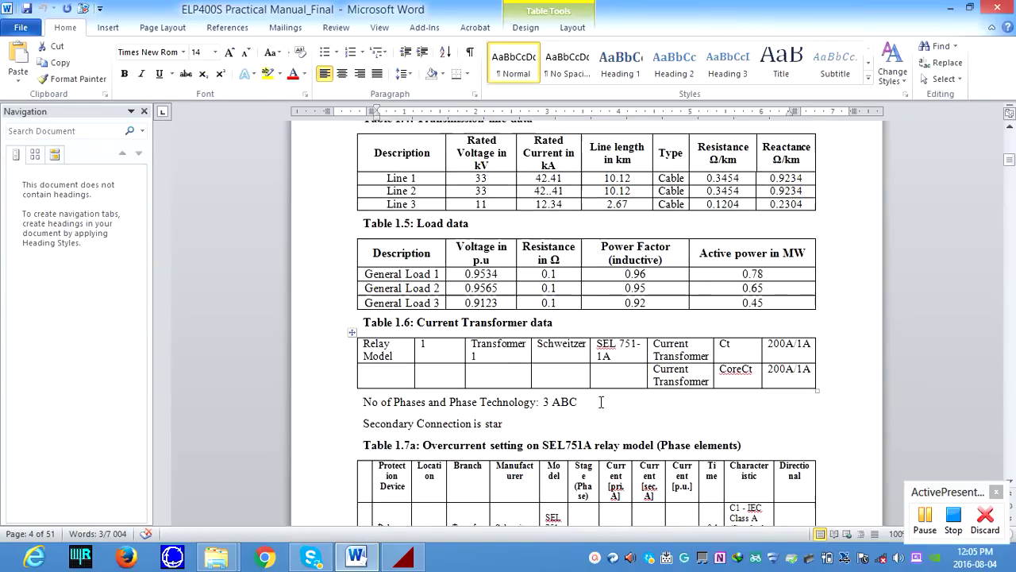
scroll(601, 403, down, 4)
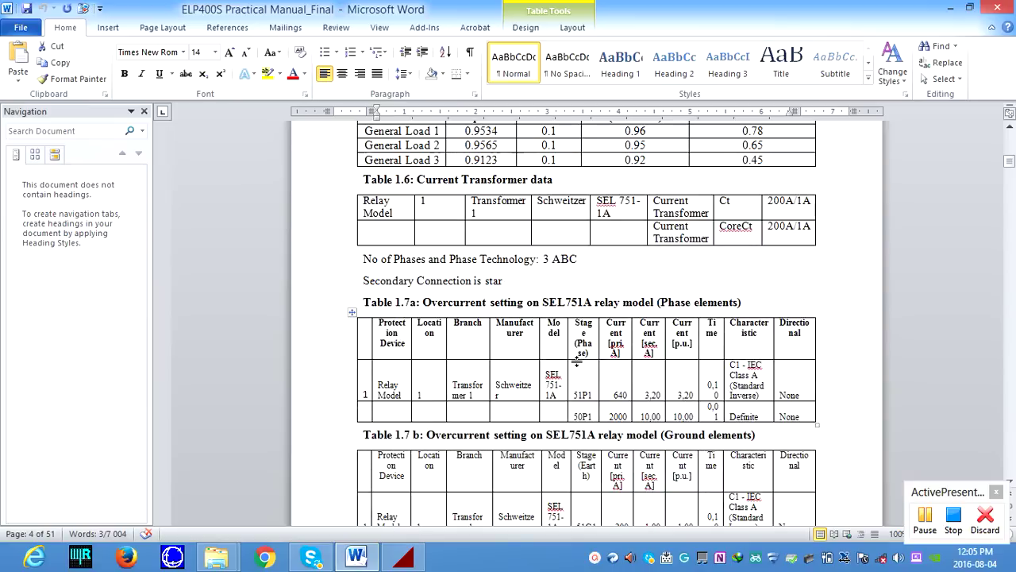
scroll(578, 361, up, 4)
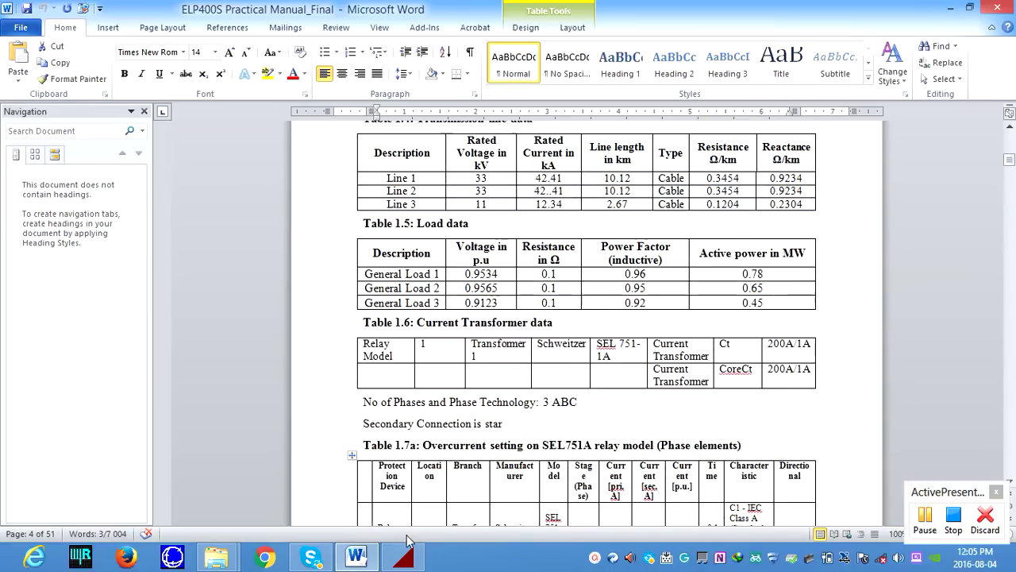
Step: Switch to DIgSILENT PowerFactory and run a load flow calculation using the AC load flow, balanced, positive sequence method
click(404, 555)
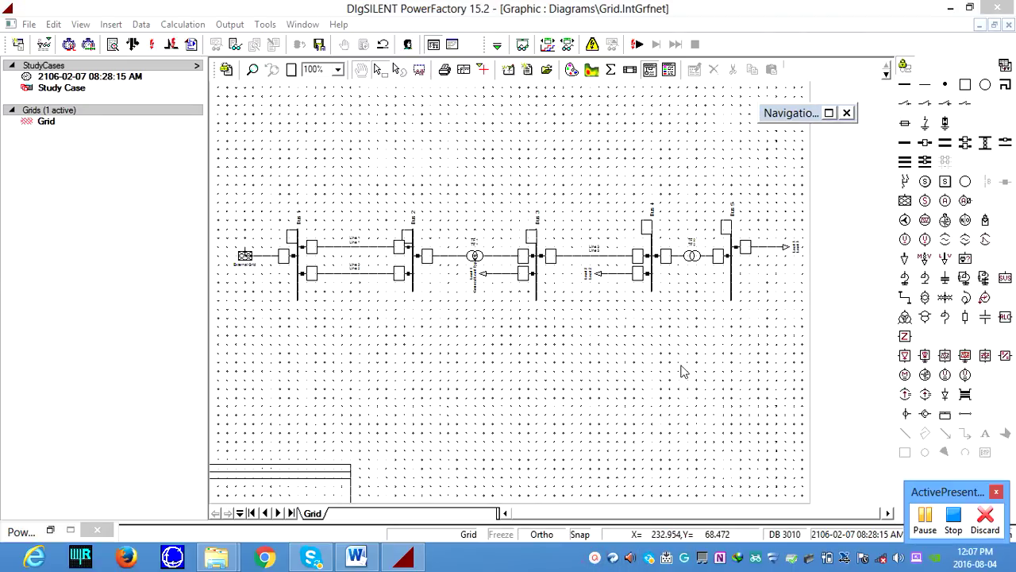
click(134, 46)
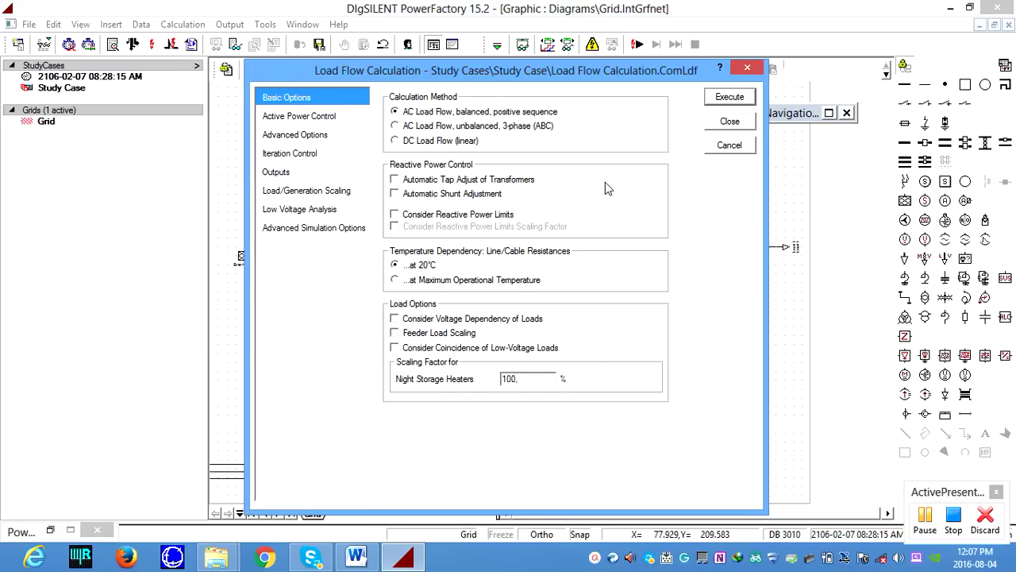
click(489, 127)
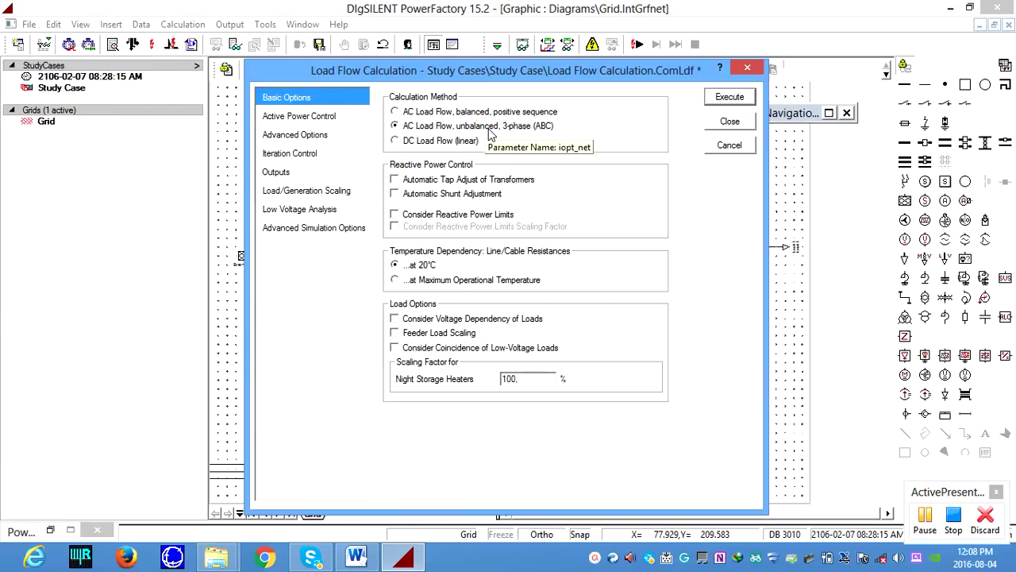
click(421, 146)
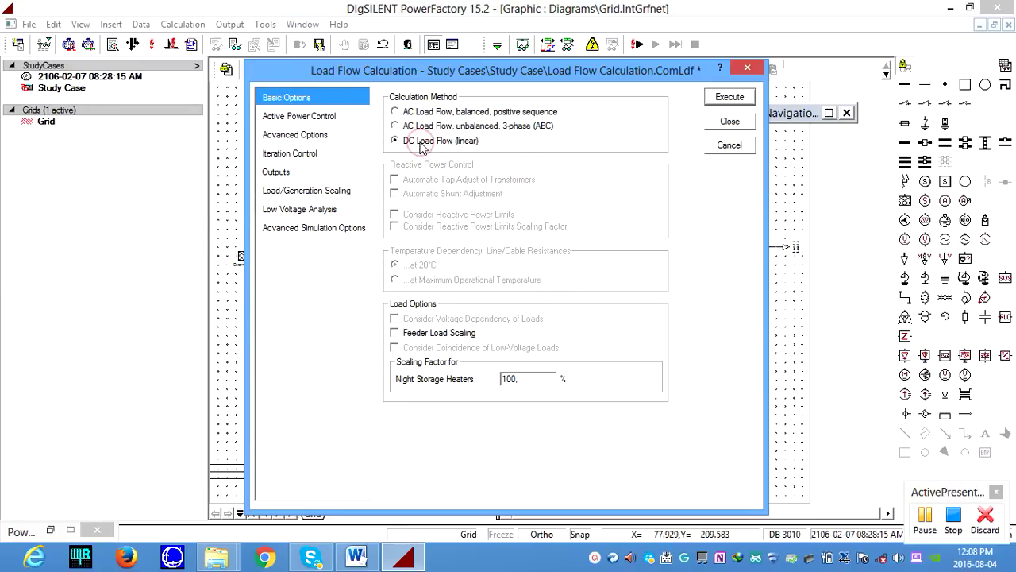
click(419, 112)
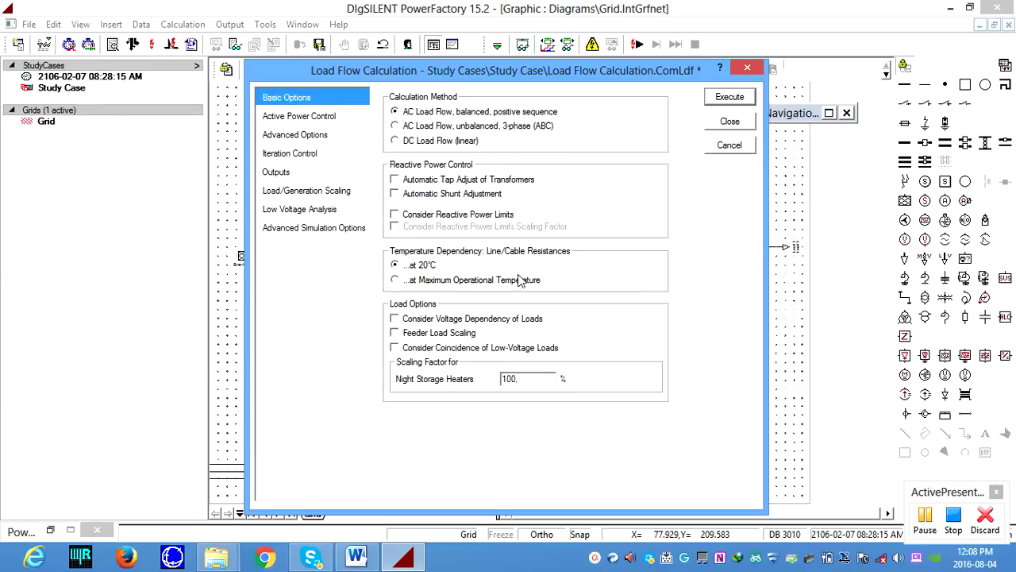
click(739, 99)
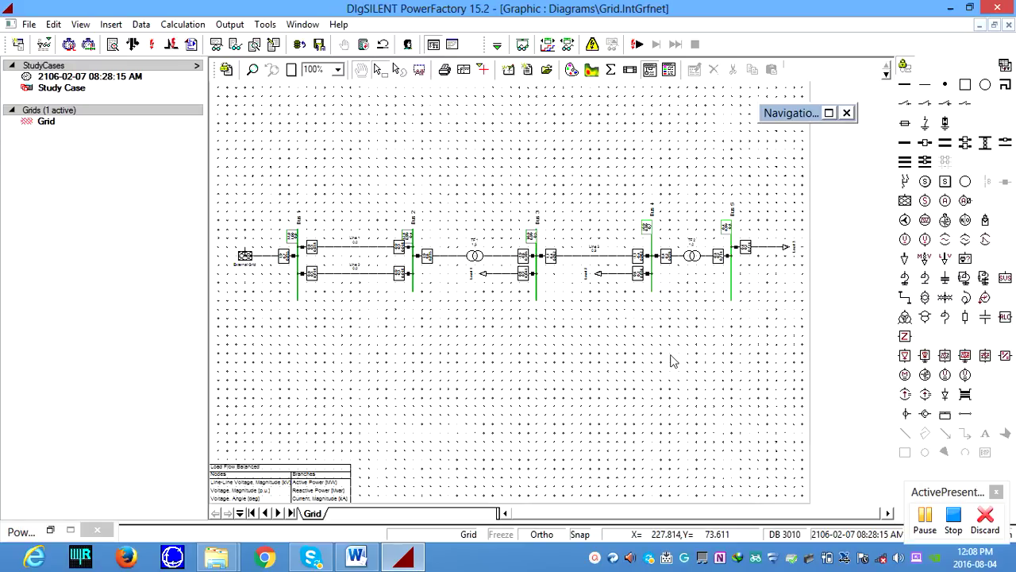
Step: Examine the load flow result boxes at 200% zoom along the network from the External Grid at Bus 1 to Load 3 at Bus 5
click(338, 70)
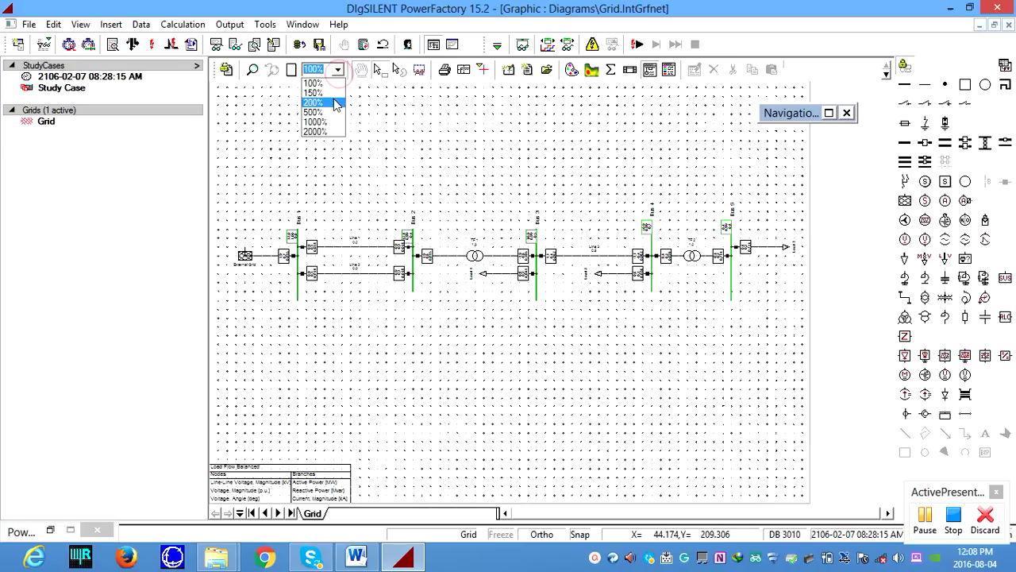
click(334, 103)
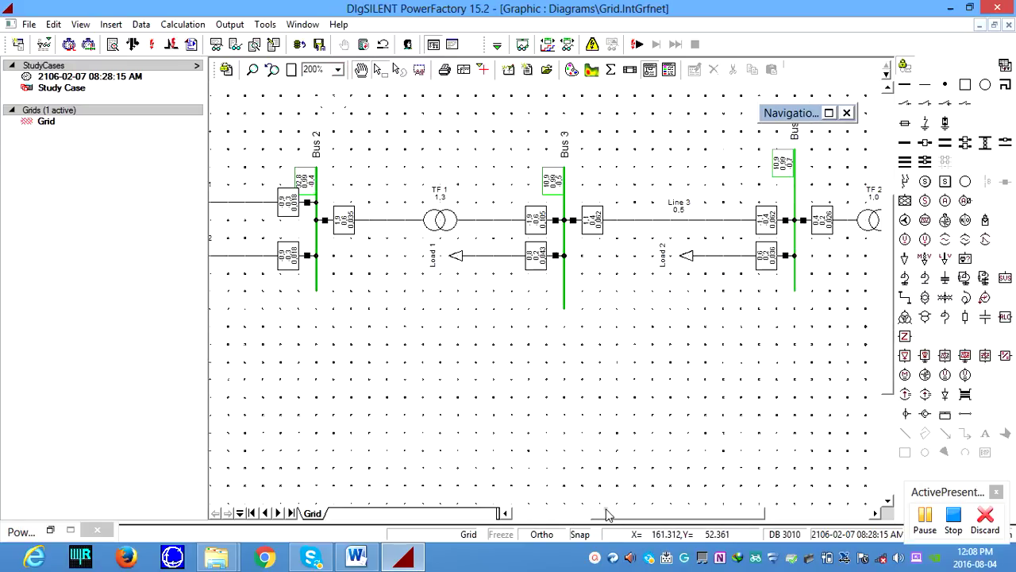
drag(606, 515, 522, 512)
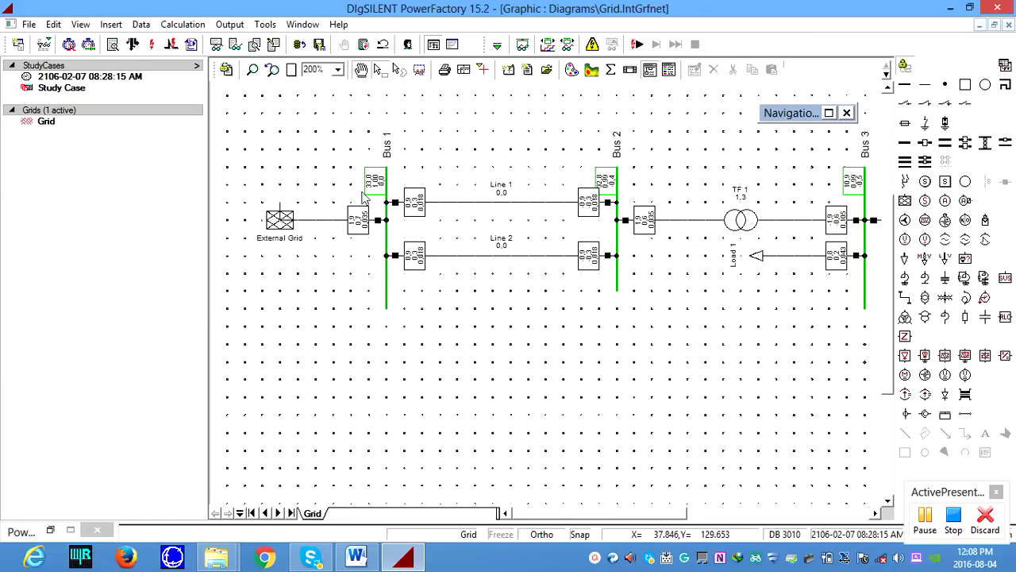
mouse_move(372, 187)
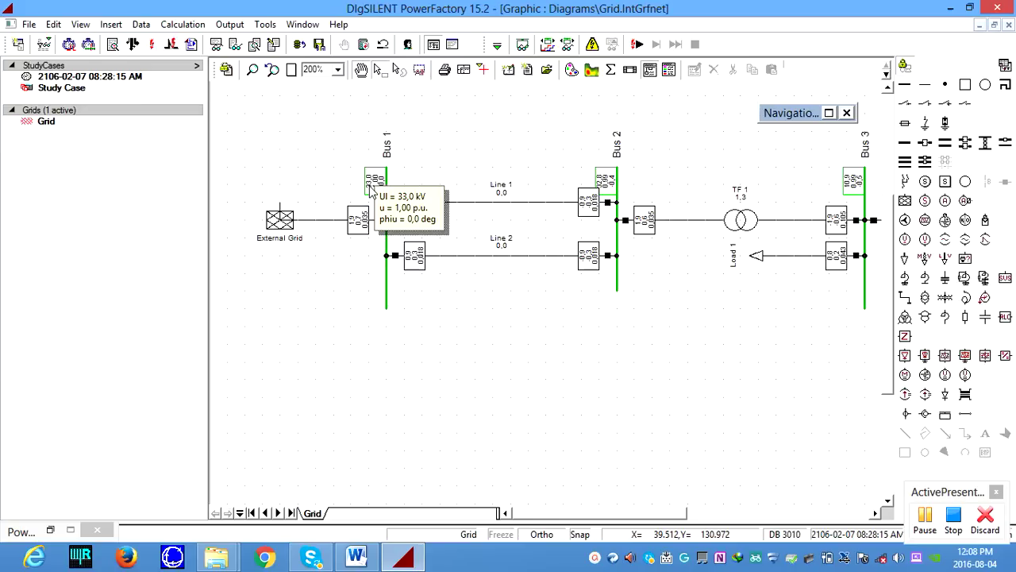
mouse_move(362, 220)
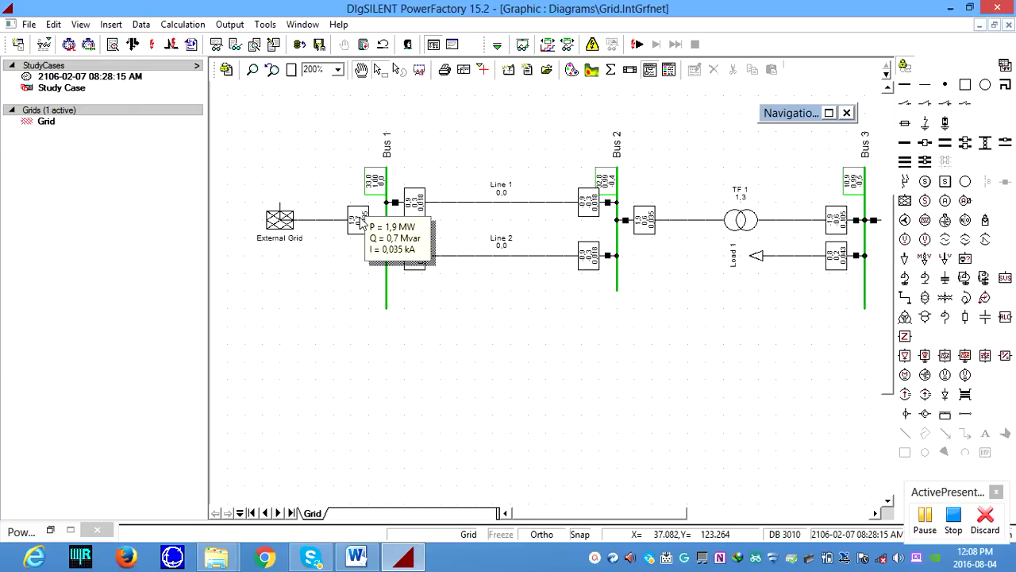
mouse_move(590, 200)
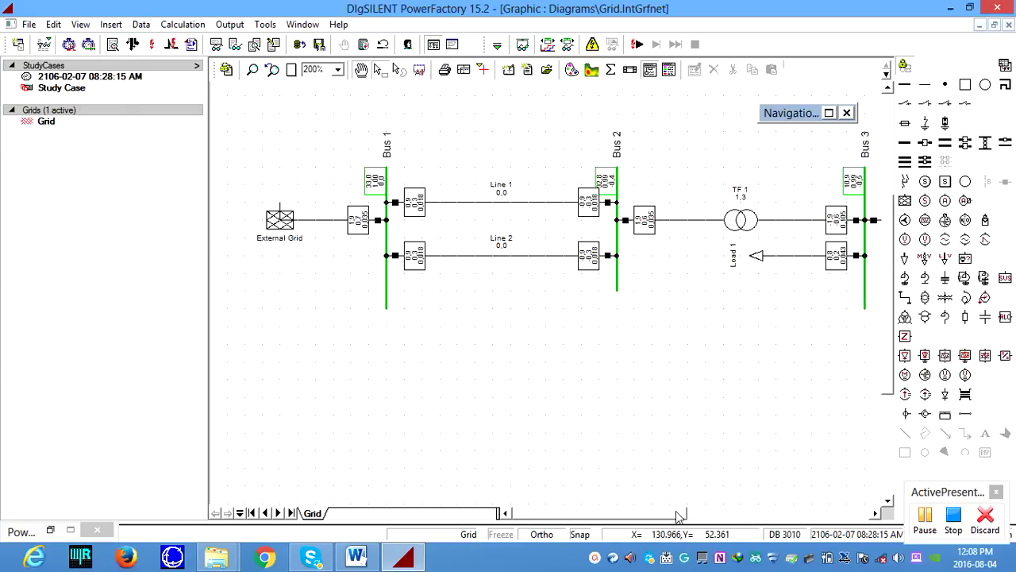
drag(679, 516, 829, 505)
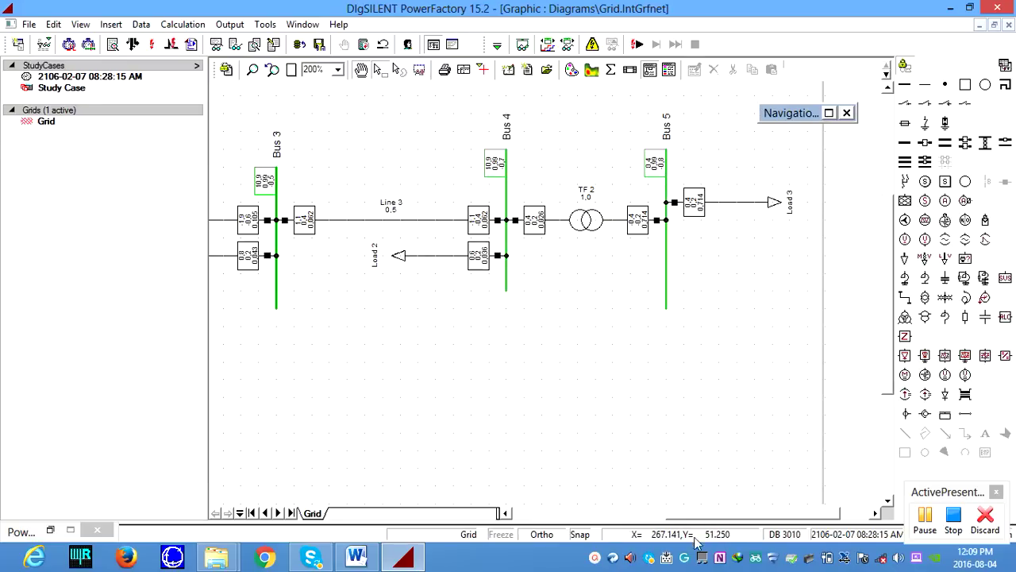
drag(688, 514, 517, 515)
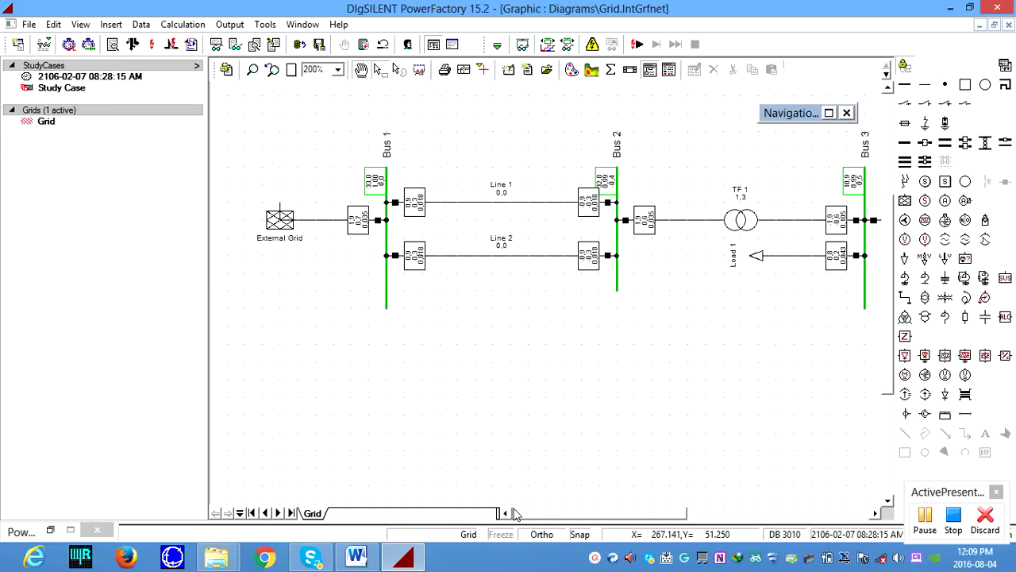
Step: Append a fourth row to the node result format from Bus 1's result box and view the load flow variables available for it
right_click(371, 182)
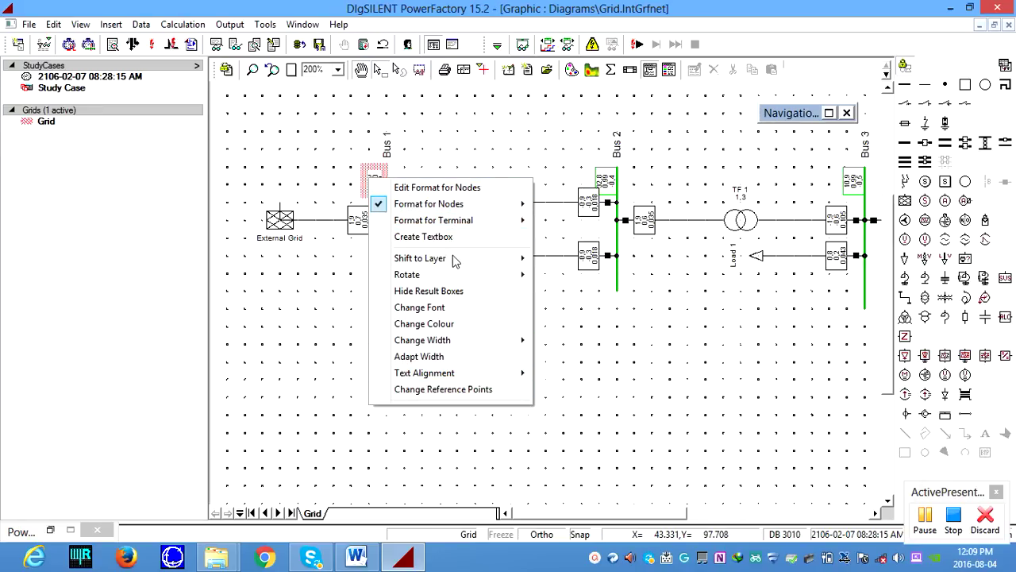
click(457, 189)
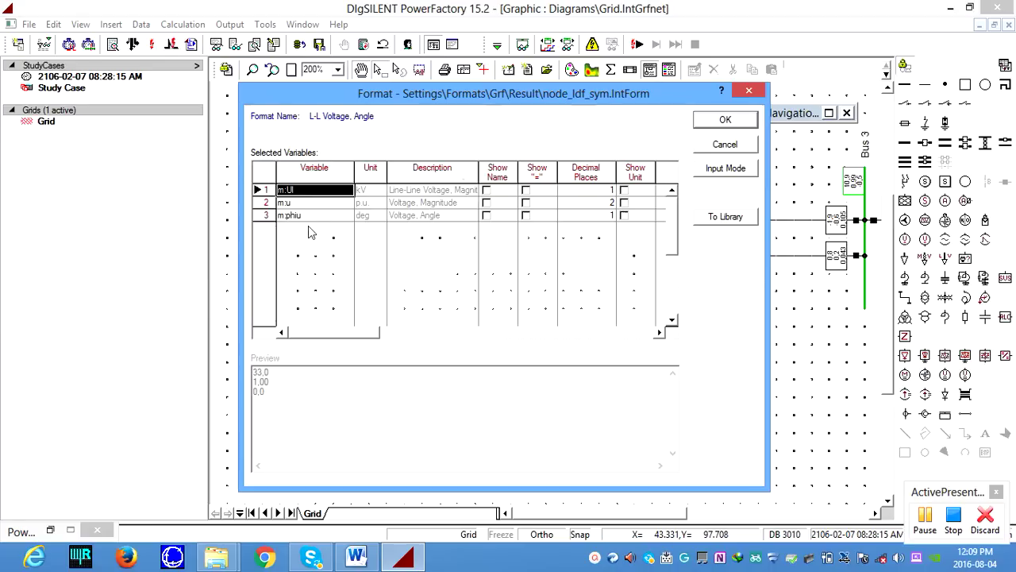
drag(377, 100, 615, 116)
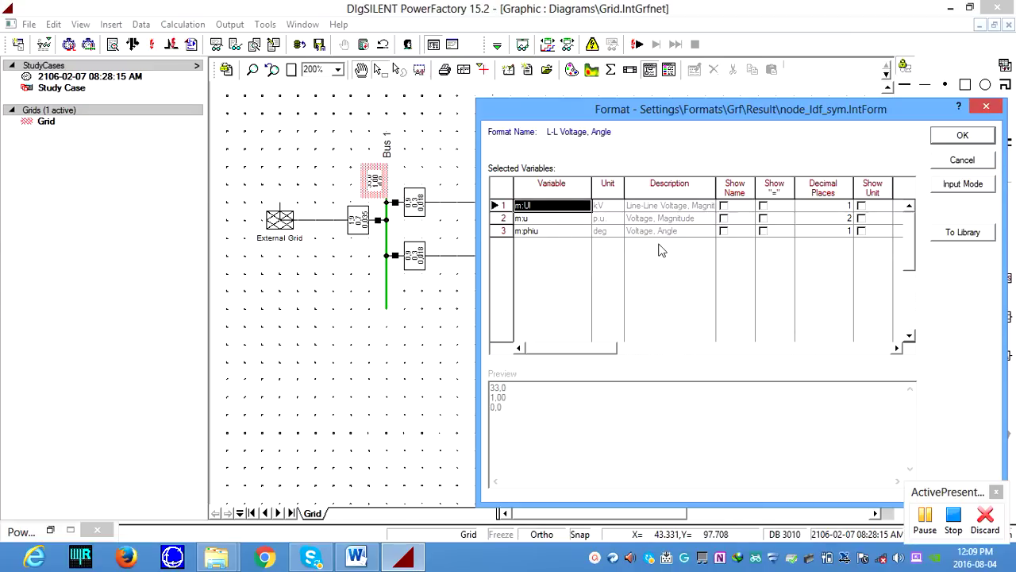
right_click(494, 233)
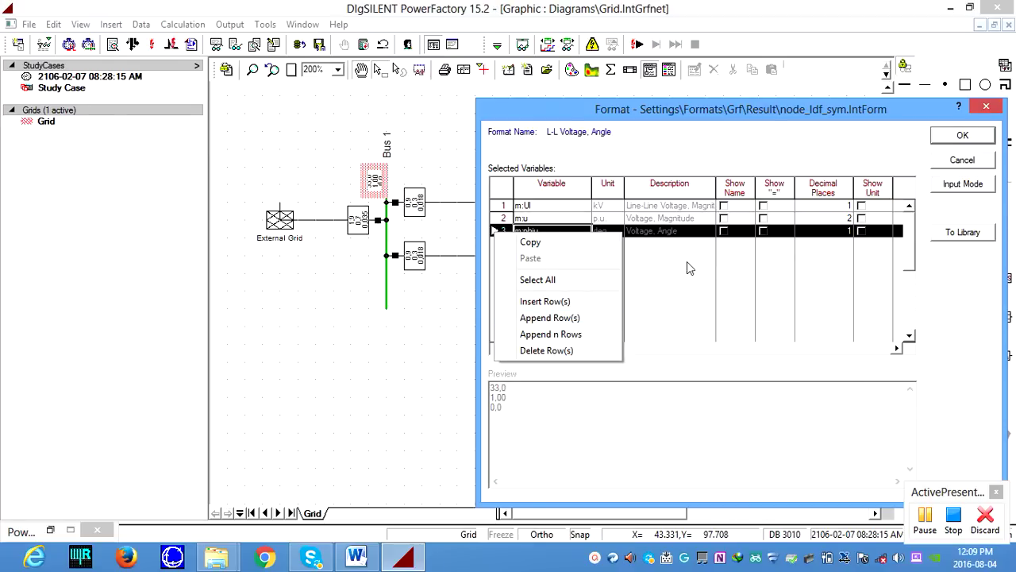
click(546, 319)
double_click(547, 244)
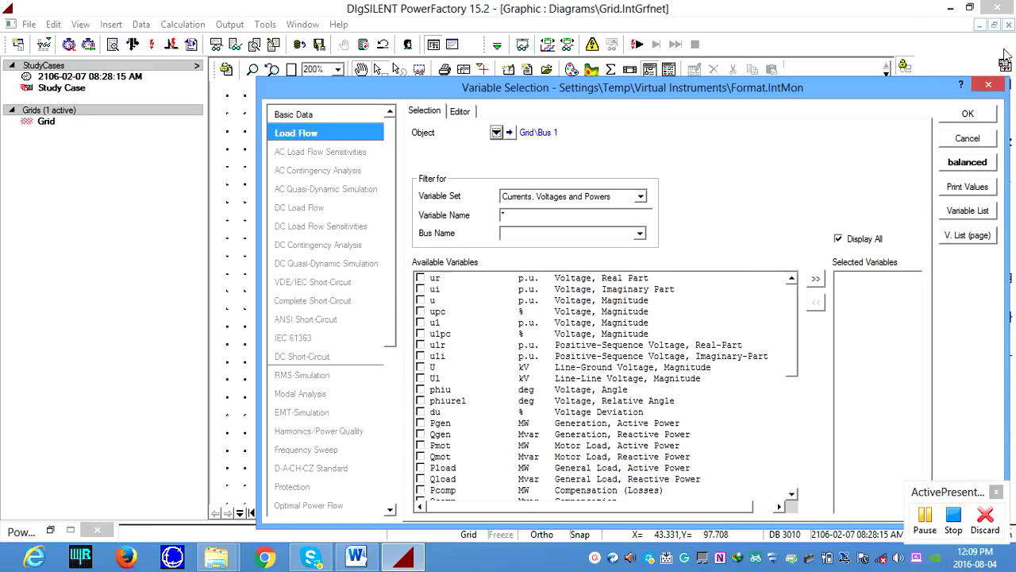
click(964, 139)
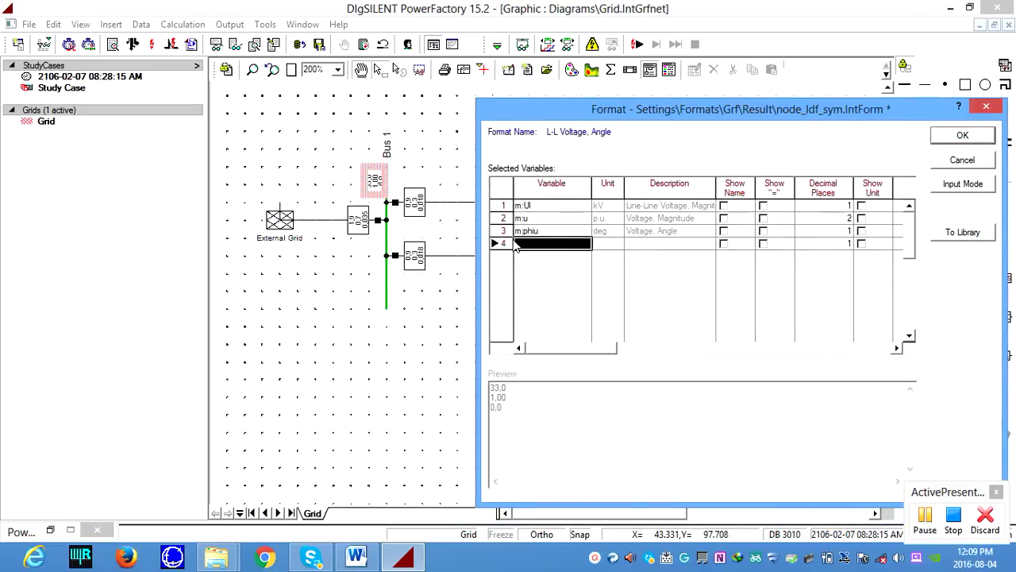
Step: Delete the empty fourth row from the node result format and accept the format
click(497, 245)
right_click(497, 246)
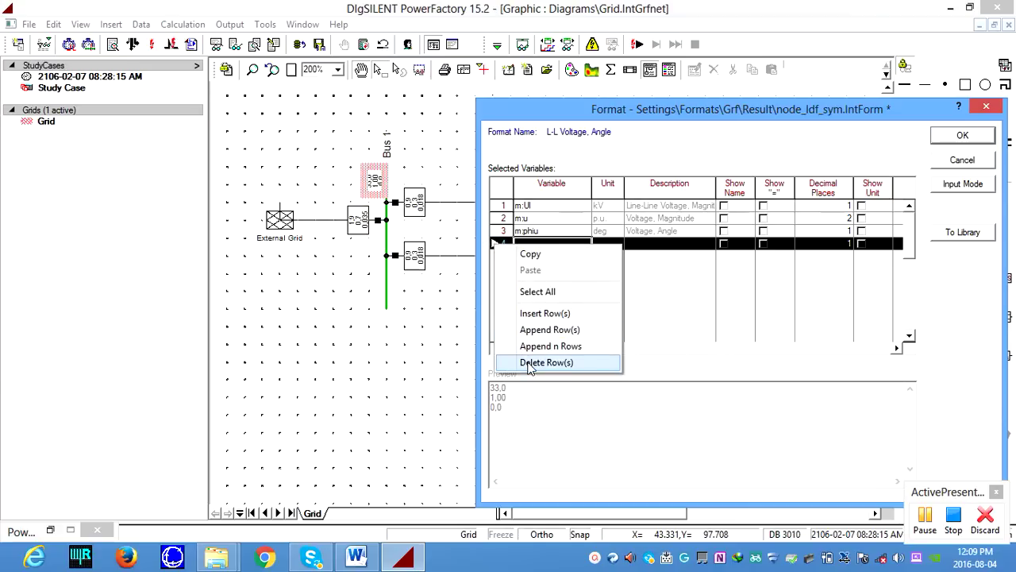
click(531, 363)
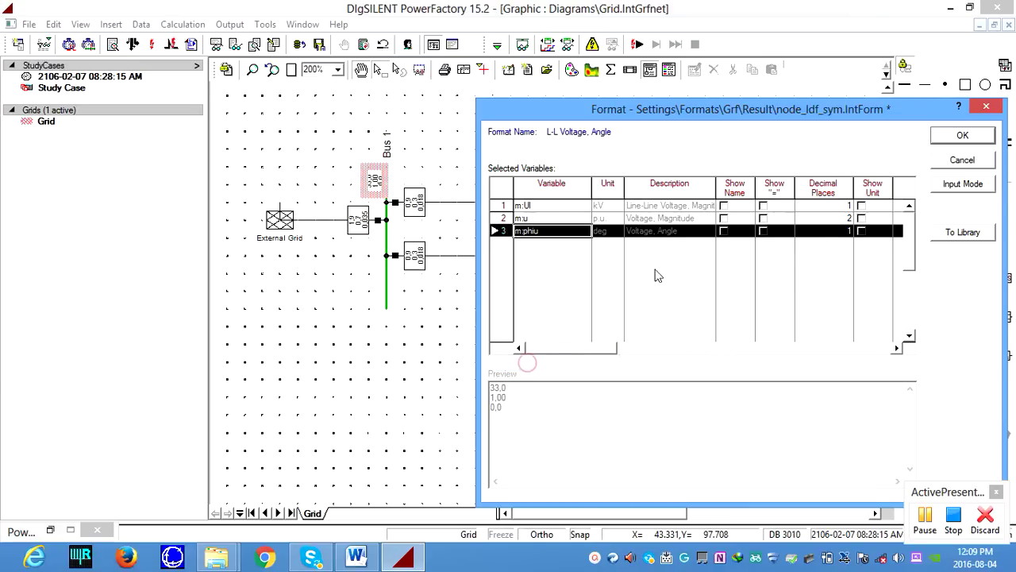
click(950, 139)
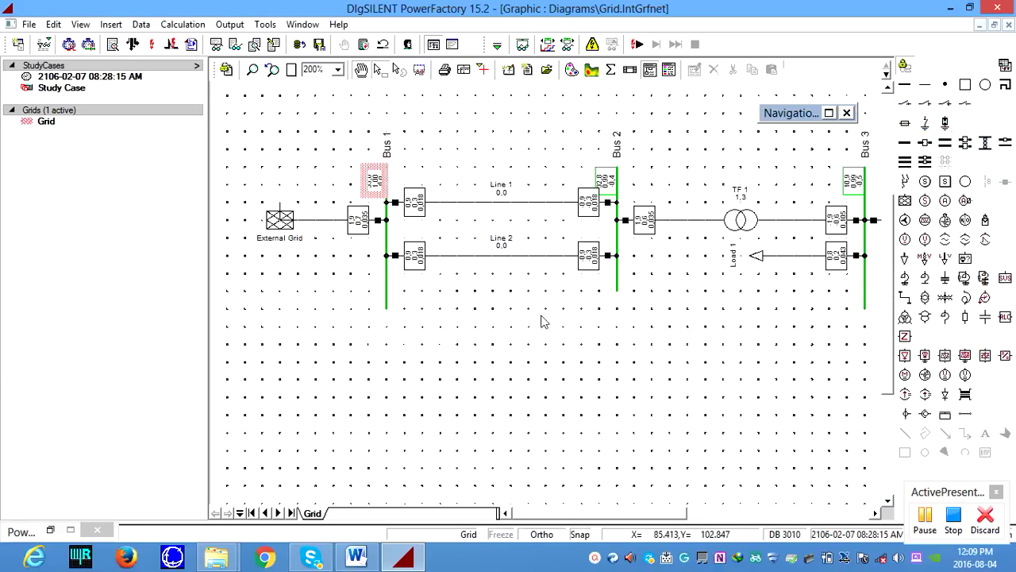
click(525, 321)
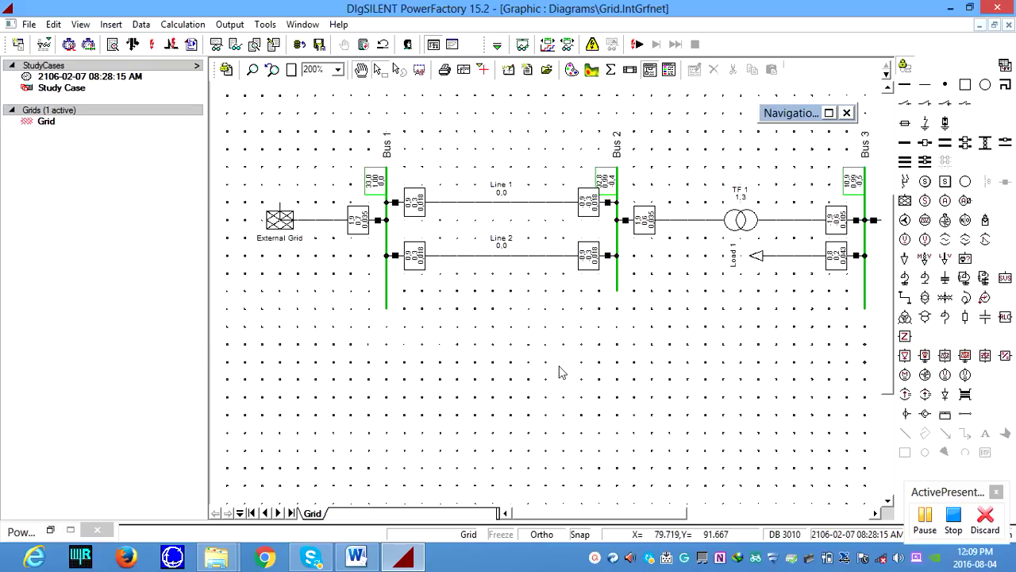
Step: Output the balanced load flow results as a Grid Summary report and review it in the maximized output window
click(338, 69)
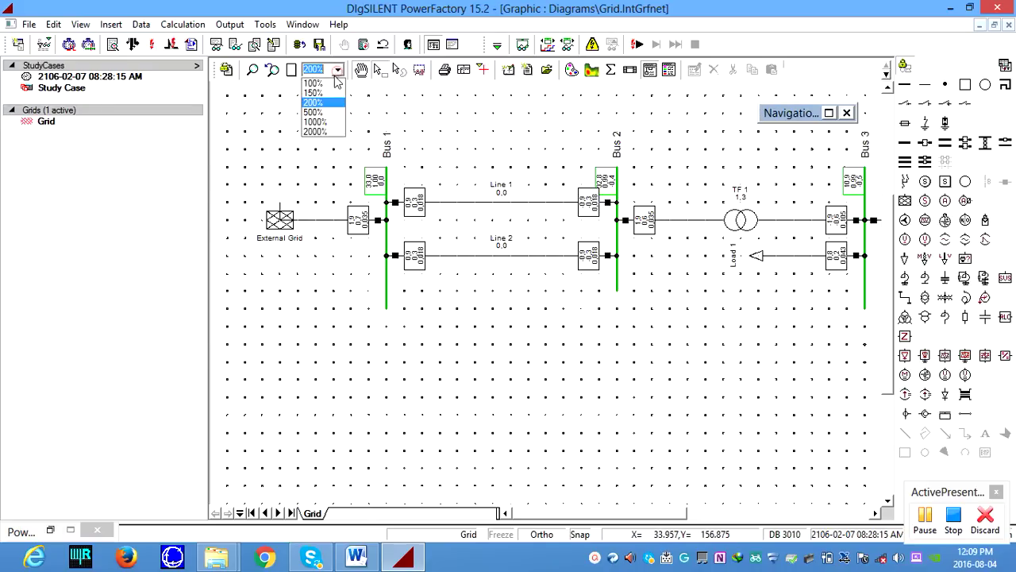
click(326, 90)
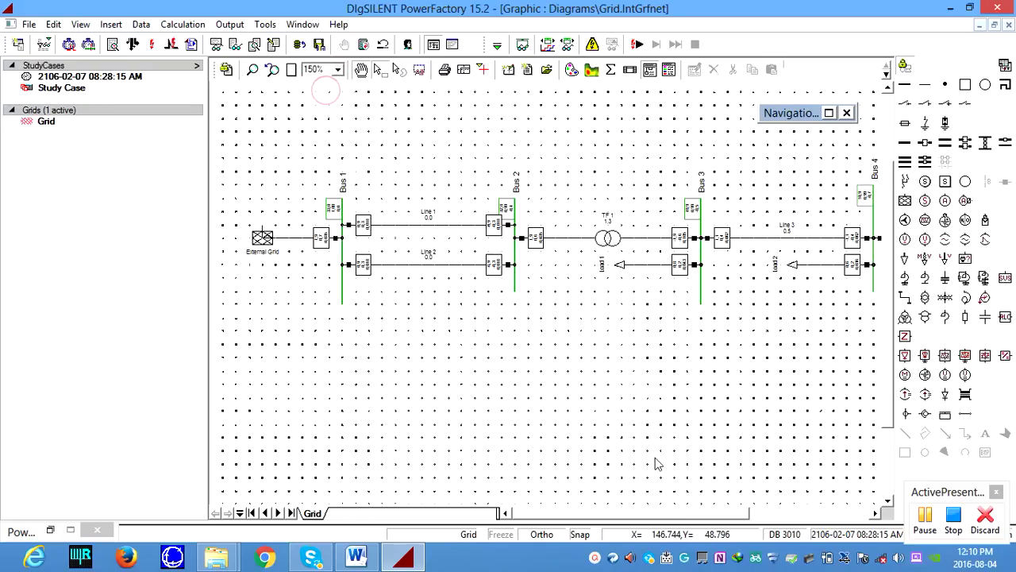
mouse_move(661, 515)
mouse_down()
mouse_move(706, 517)
mouse_move(658, 517)
mouse_up()
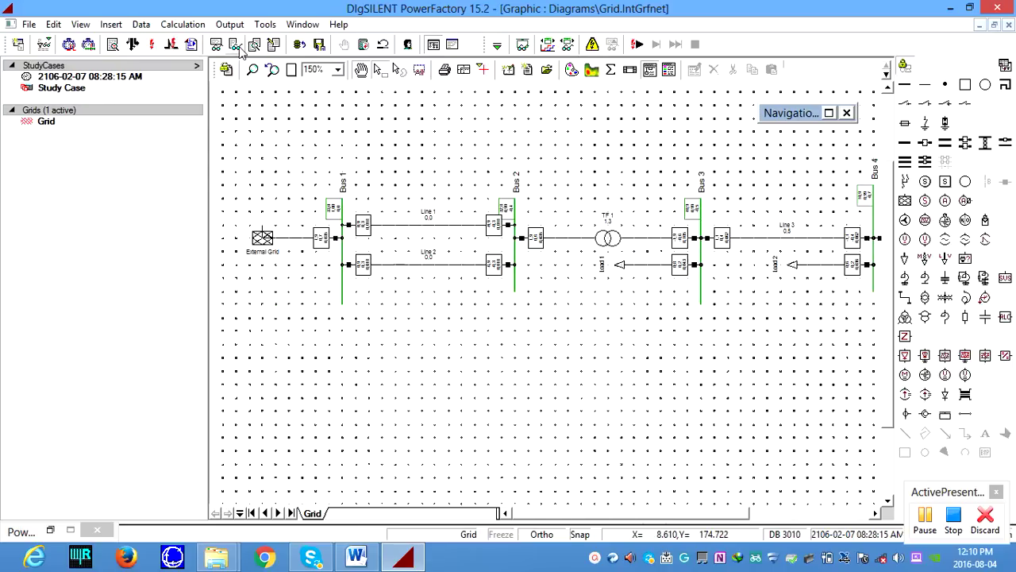
click(338, 70)
click(320, 93)
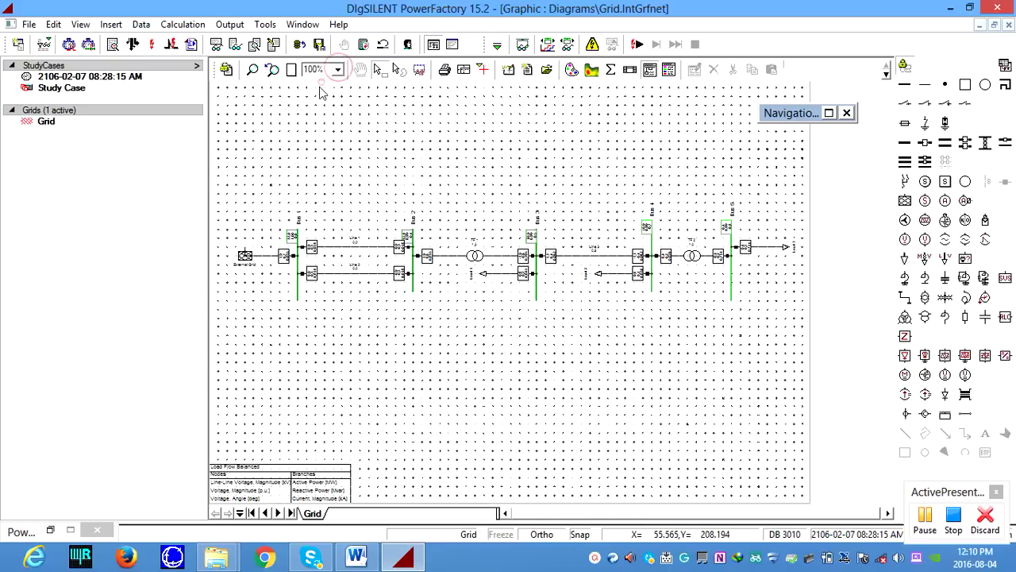
click(215, 45)
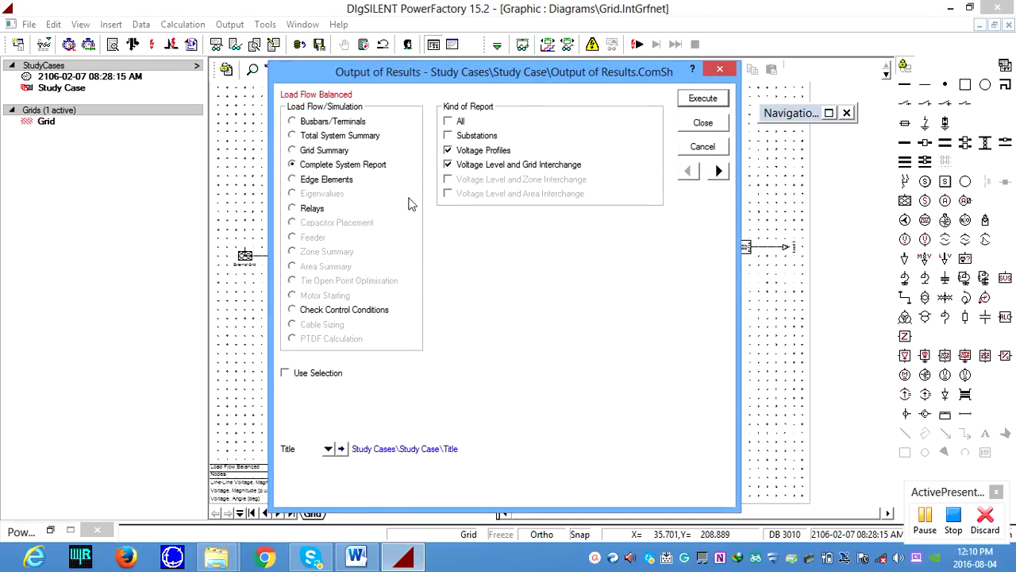
click(323, 156)
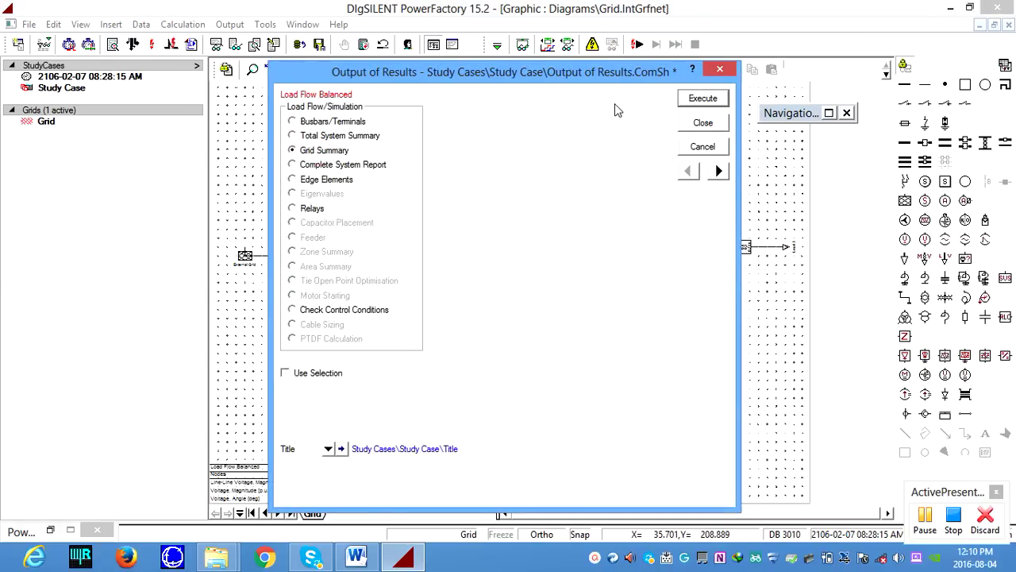
click(706, 102)
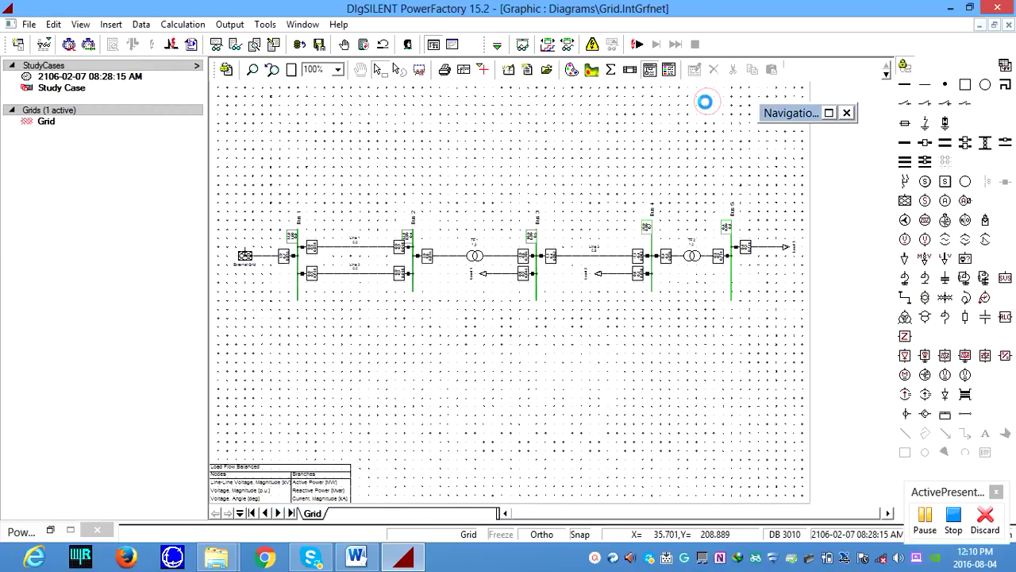
click(453, 45)
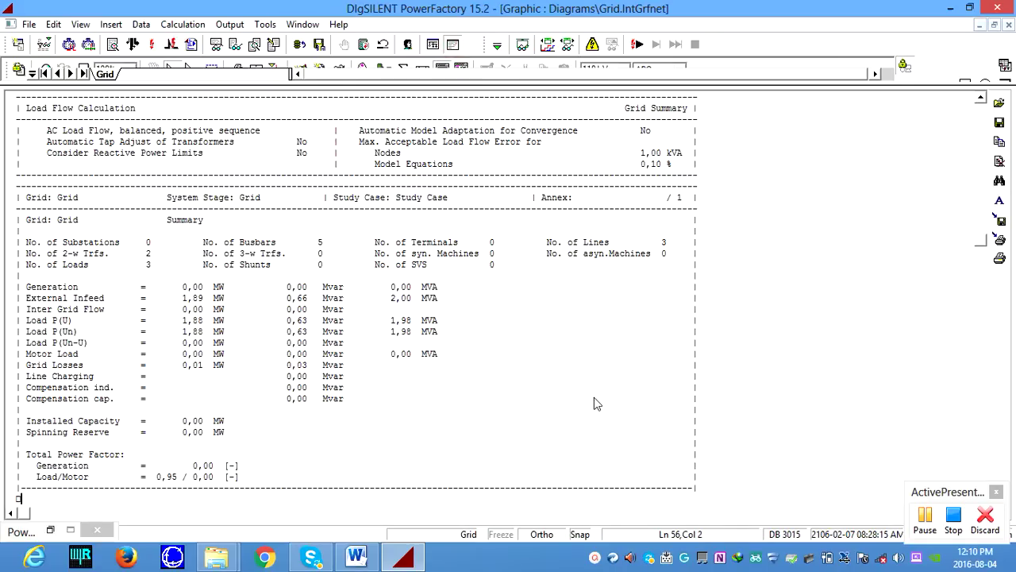
scroll(594, 403, up, 6)
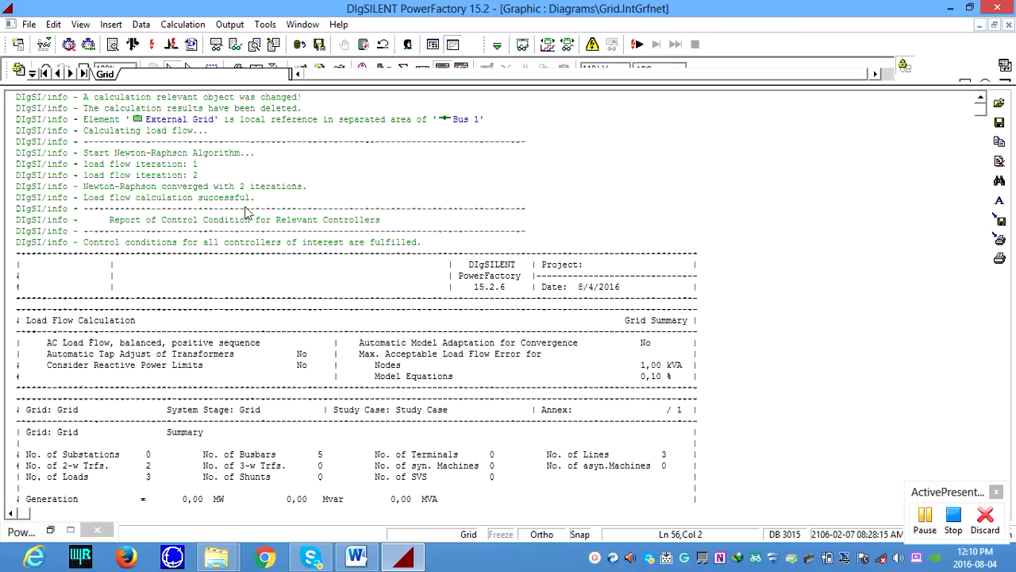
Step: Examine the generation, external infeed, load, losses and power factor figures in the Grid Summary report
scroll(266, 211, down, 7)
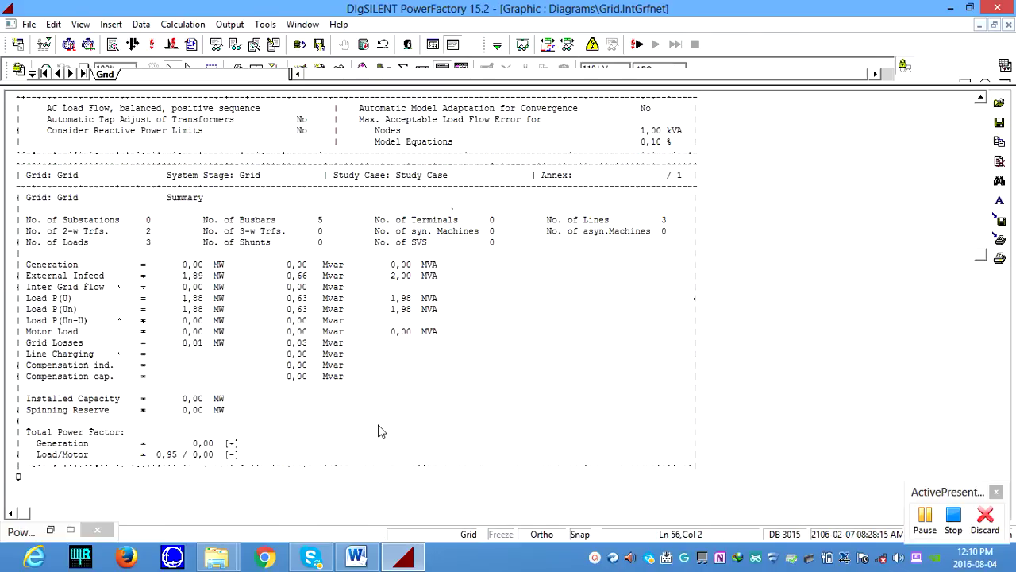
scroll(379, 432, up, 1)
scroll(379, 431, down, 1)
Step: Output the balanced load flow results as a Busbars/Terminals report and review the entries for Bus 1 to Bus 5
click(216, 44)
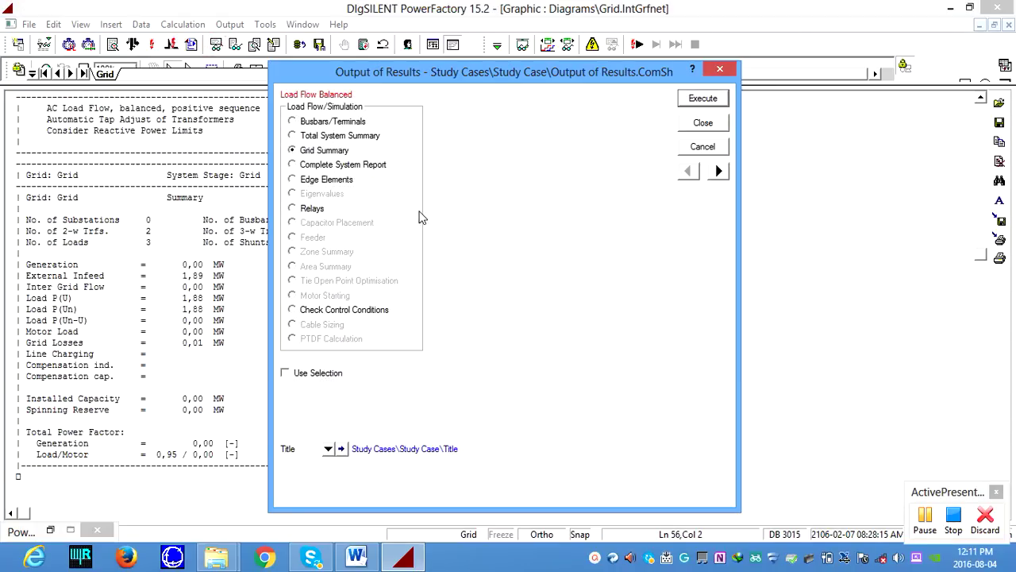
click(333, 120)
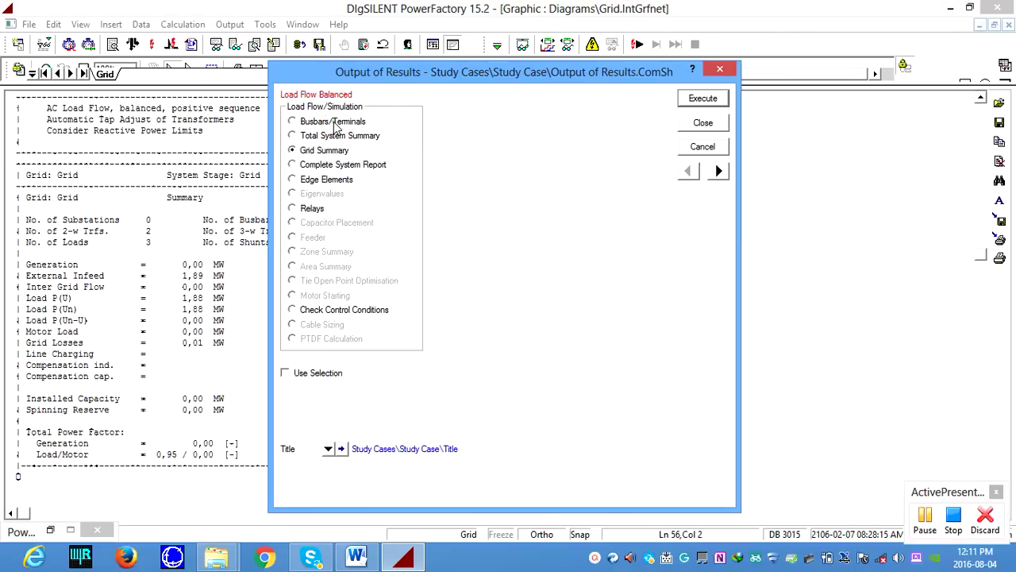
click(703, 97)
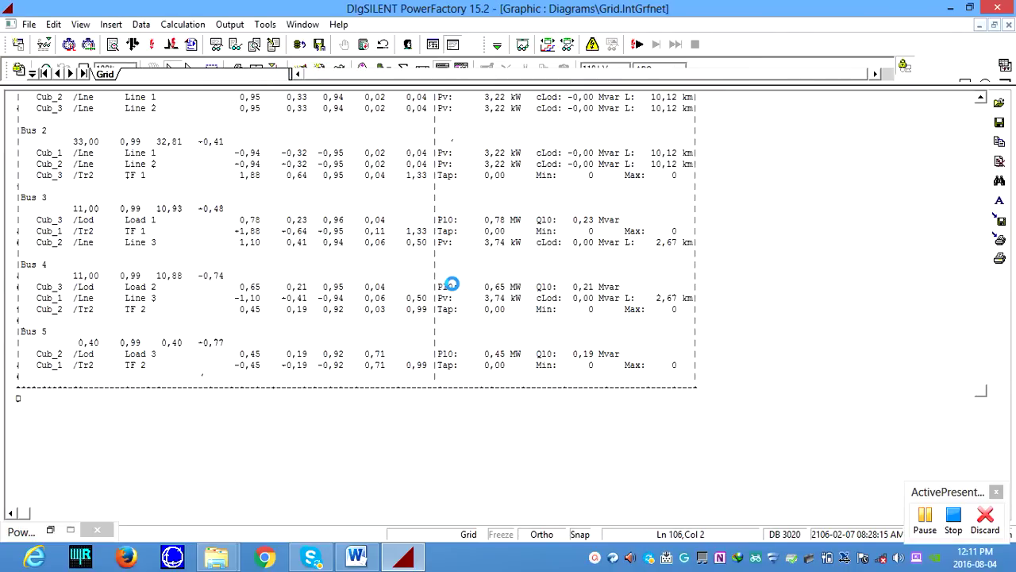
scroll(444, 340, up, 15)
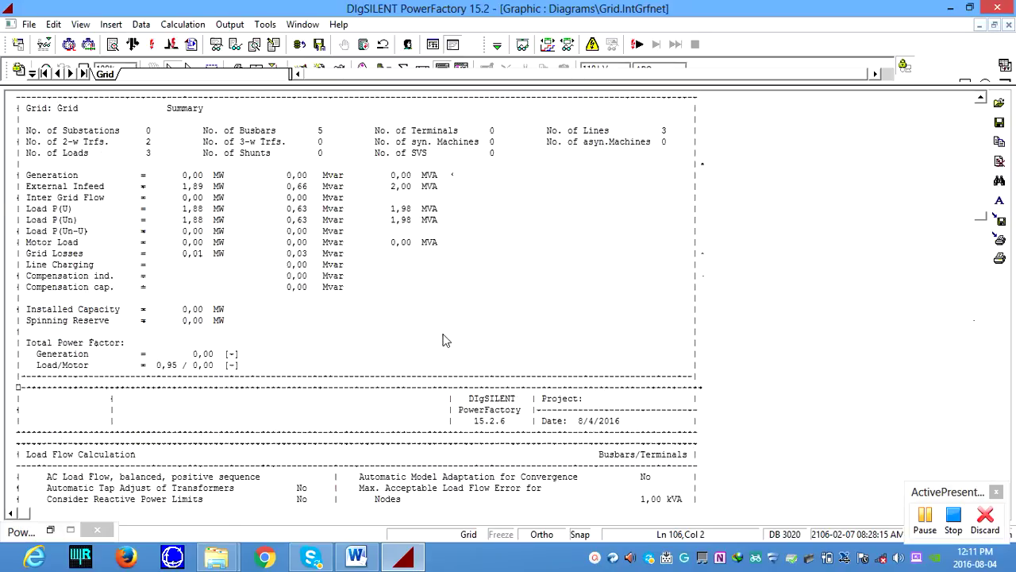
scroll(444, 340, down, 13)
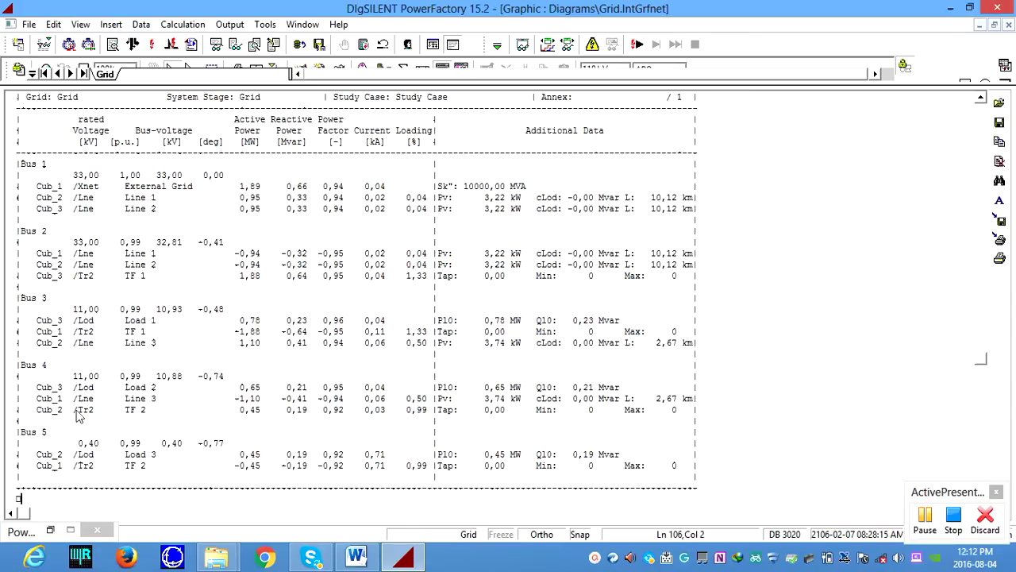
Step: Output the load flow results as an Edge Elements report and review the loads, external grid, lines and transformers
click(224, 46)
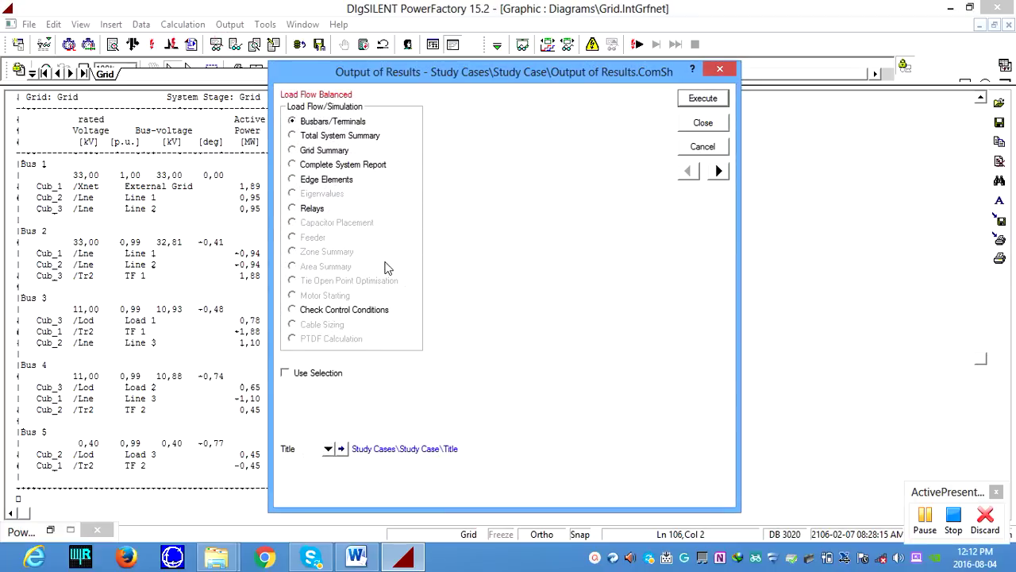
click(341, 183)
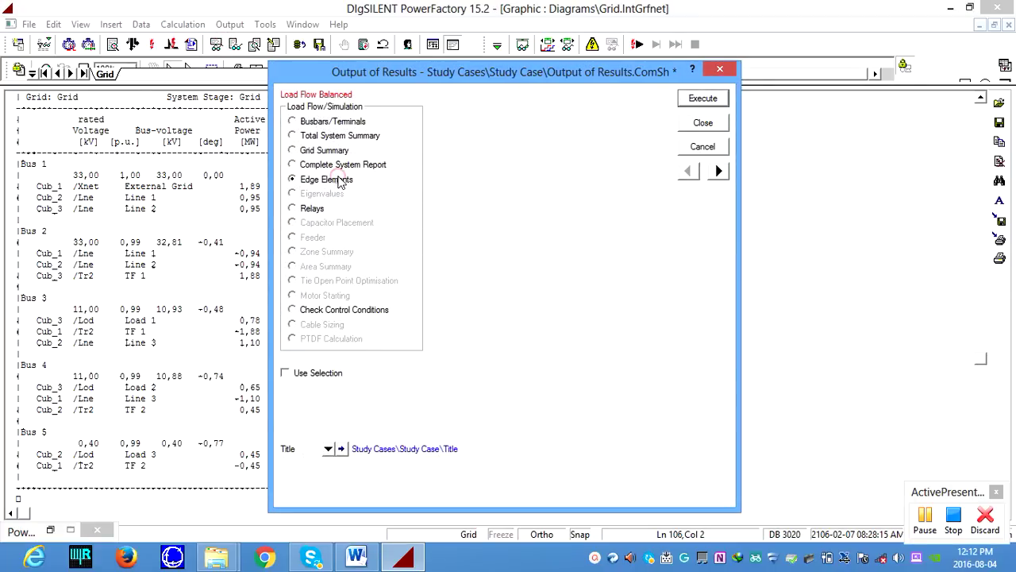
click(702, 101)
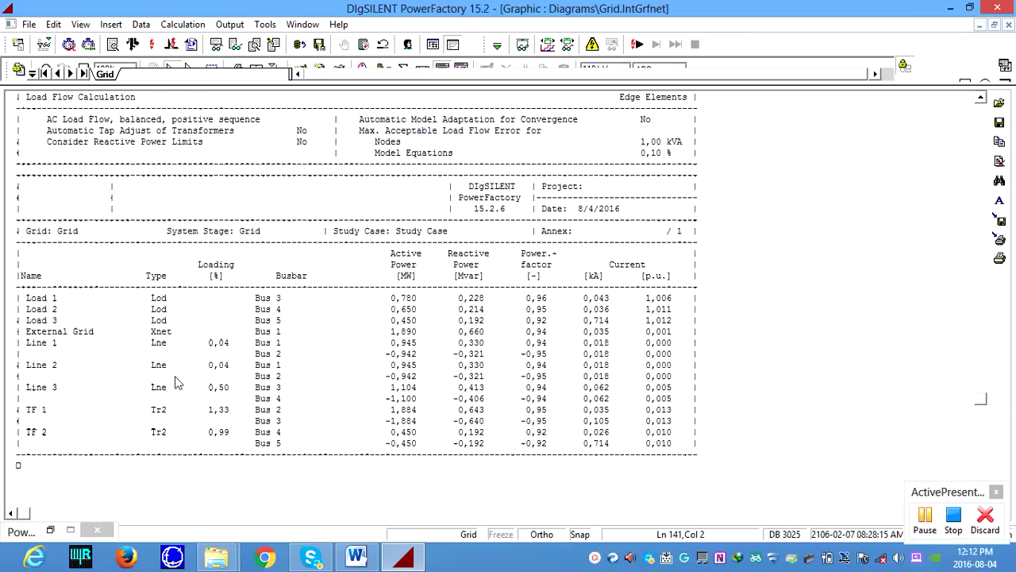
scroll(176, 383, up, 4)
scroll(228, 382, down, 2)
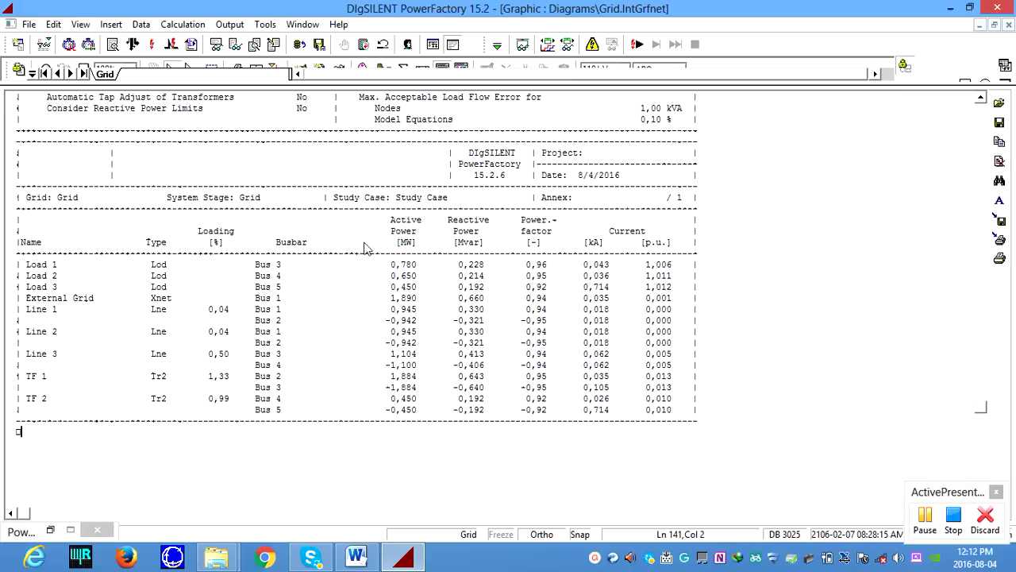
Step: Output the Complete System Report with only Voltage Profiles and Voltage Level and Grid Interchange included
click(214, 46)
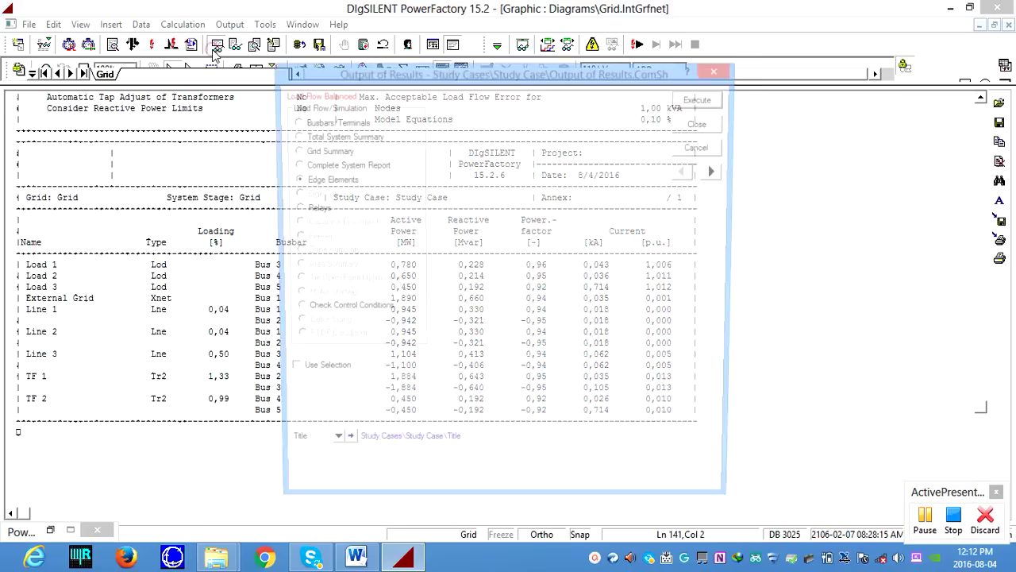
click(345, 165)
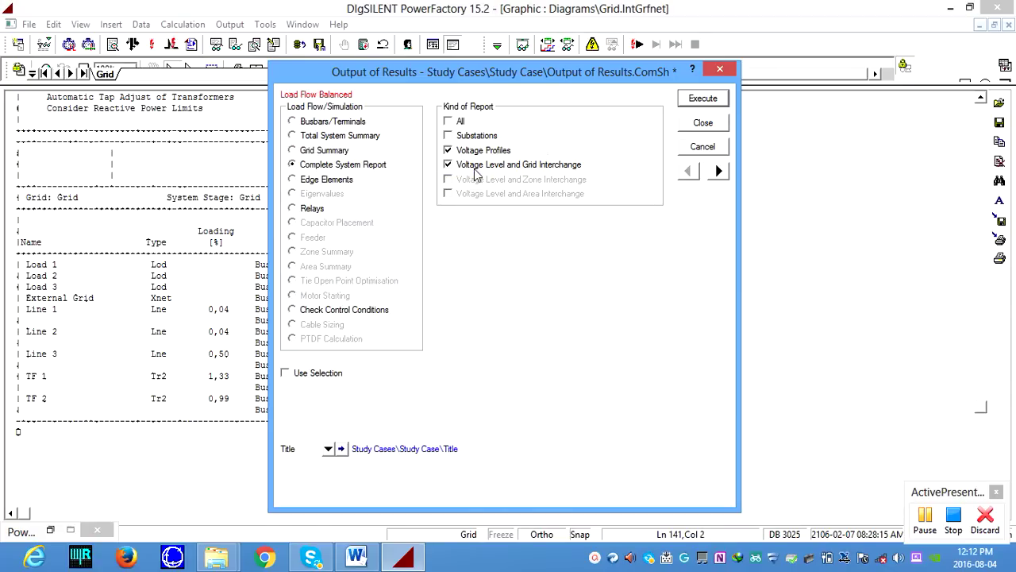
click(458, 126)
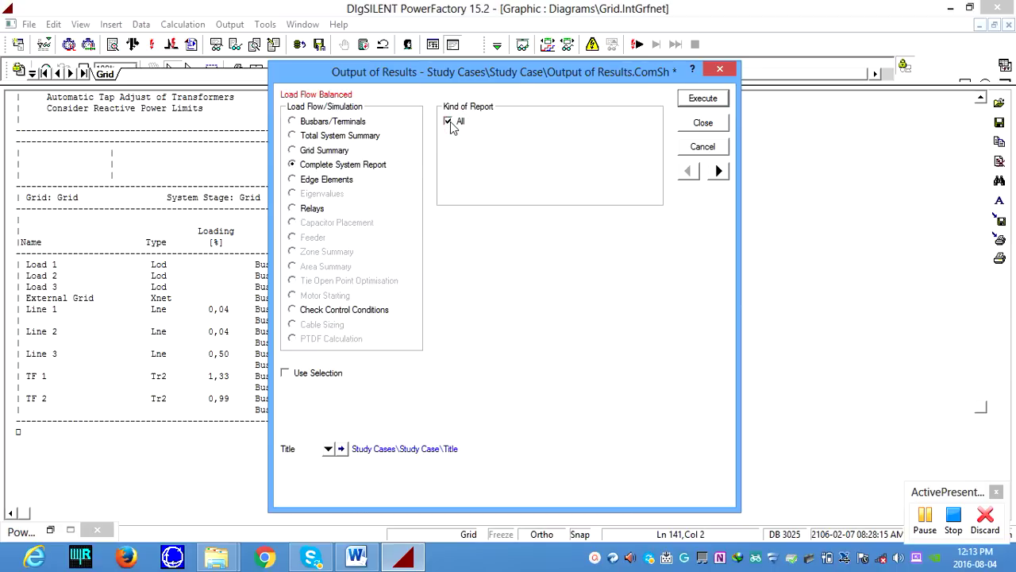
click(450, 123)
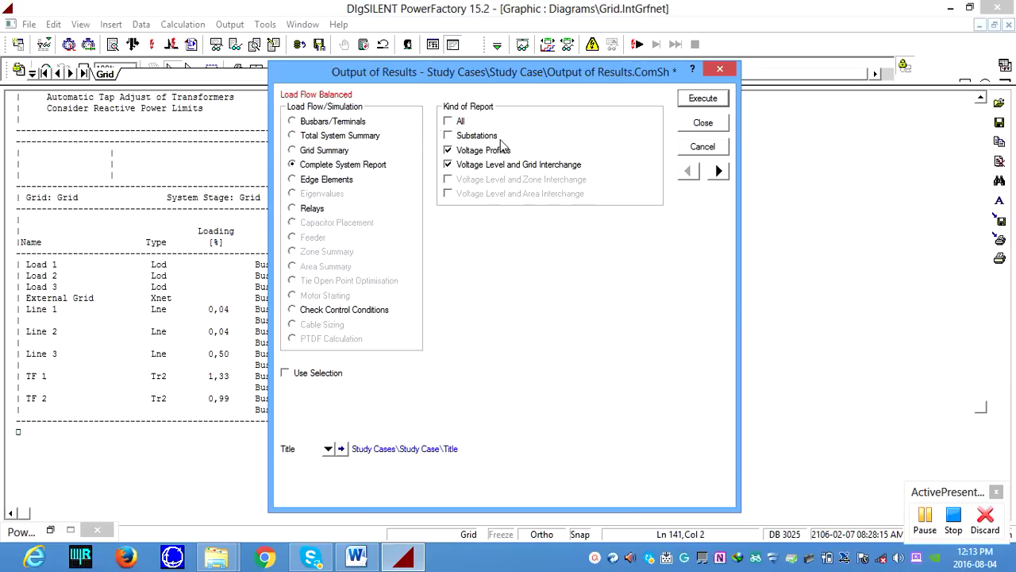
click(694, 98)
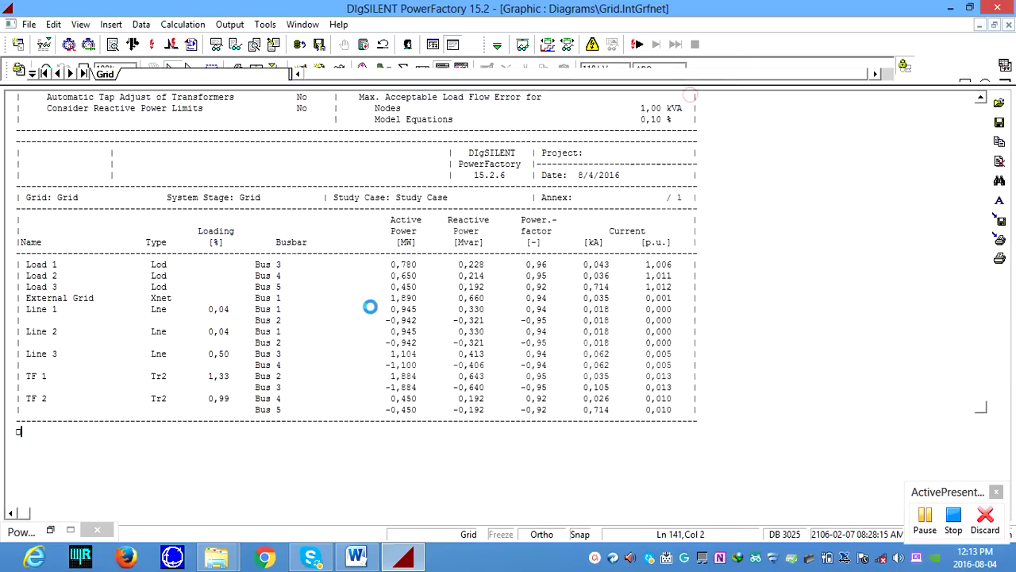
Step: Examine the Complete System Report from the bus voltage deviations through the voltage-level interchange to the Total System Summary
scroll(369, 312, up, 10)
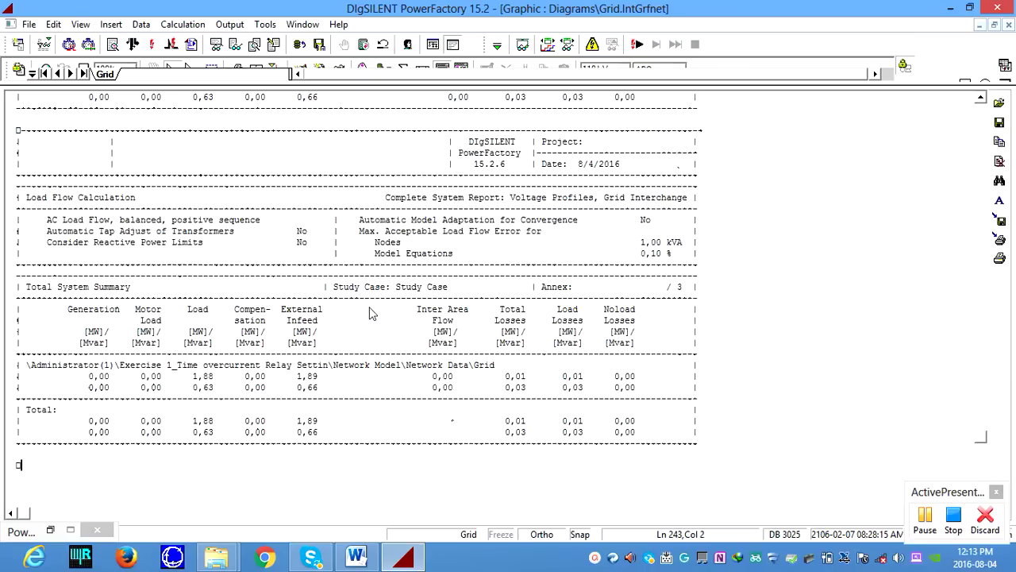
scroll(369, 312, up, 6)
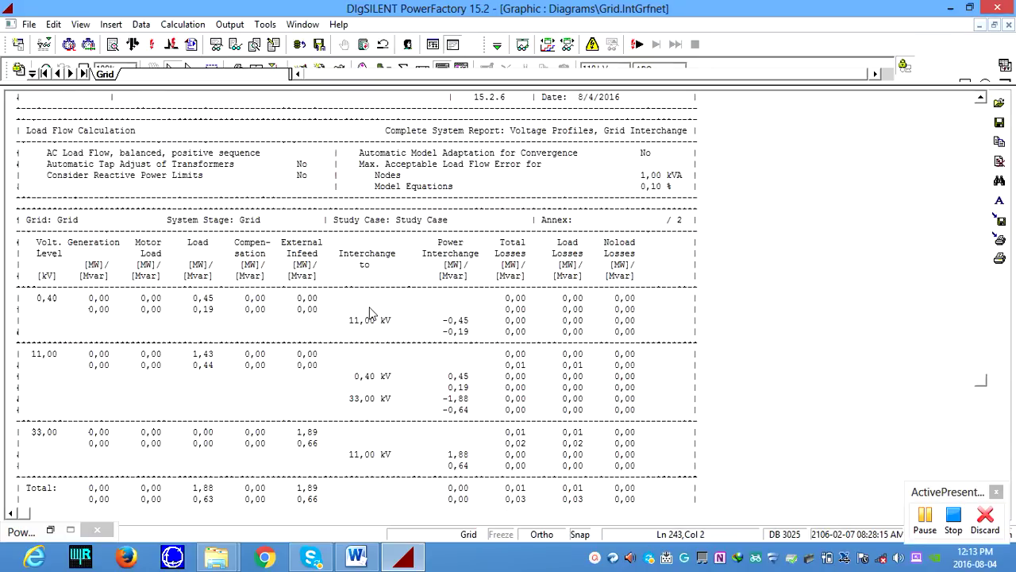
scroll(369, 312, up, 15)
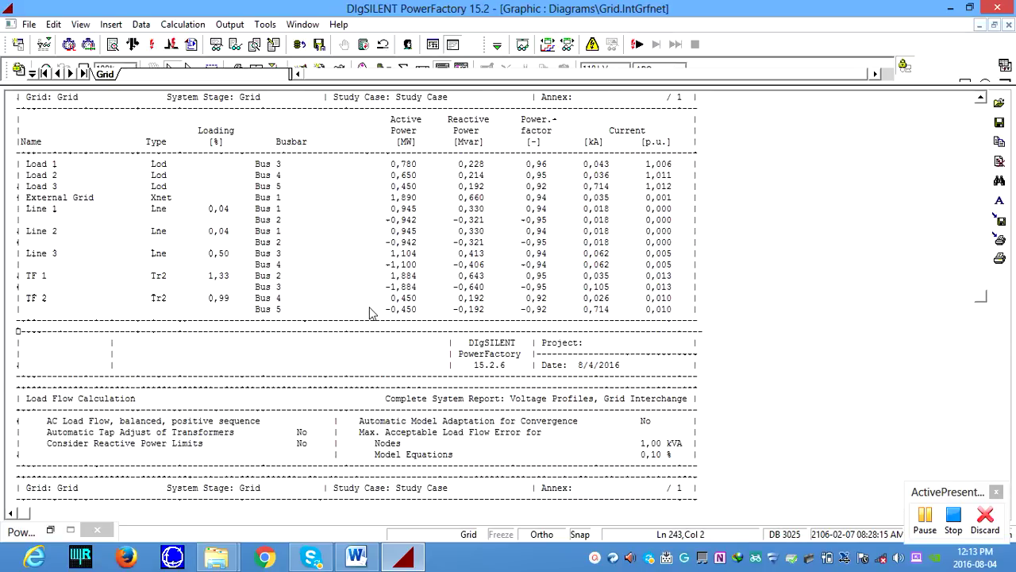
scroll(369, 312, down, 6)
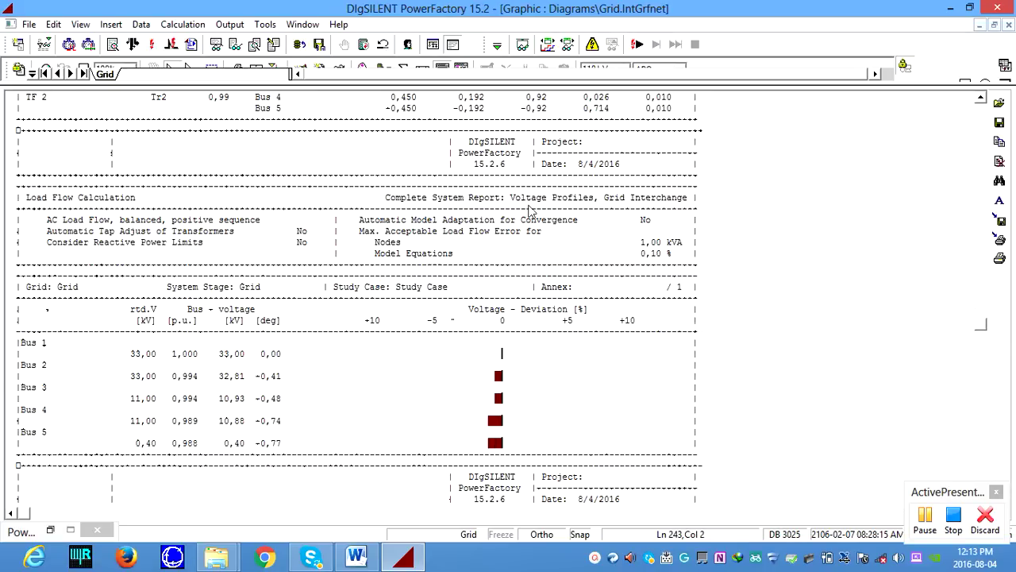
scroll(431, 358, down, 2)
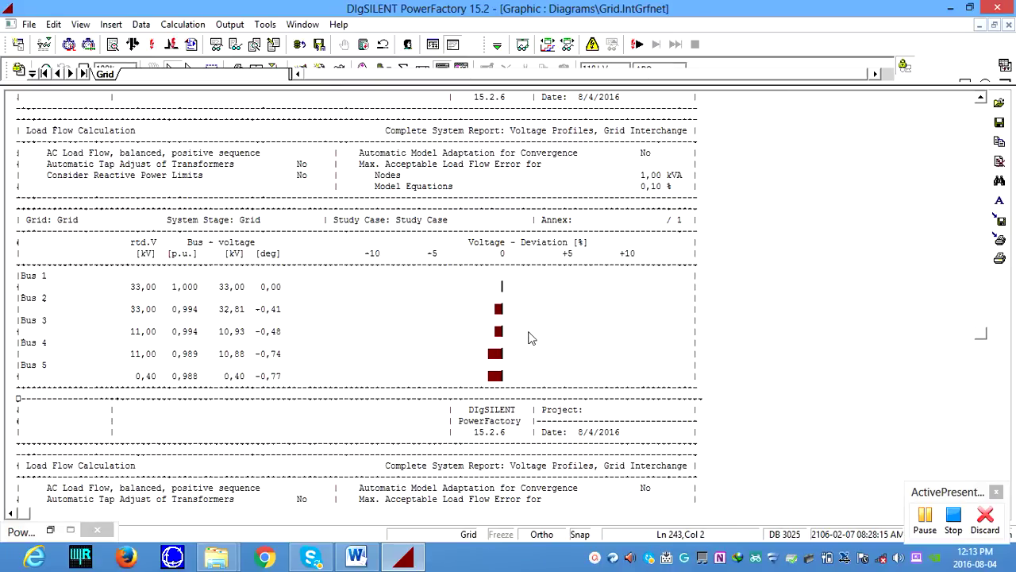
scroll(530, 338, down, 4)
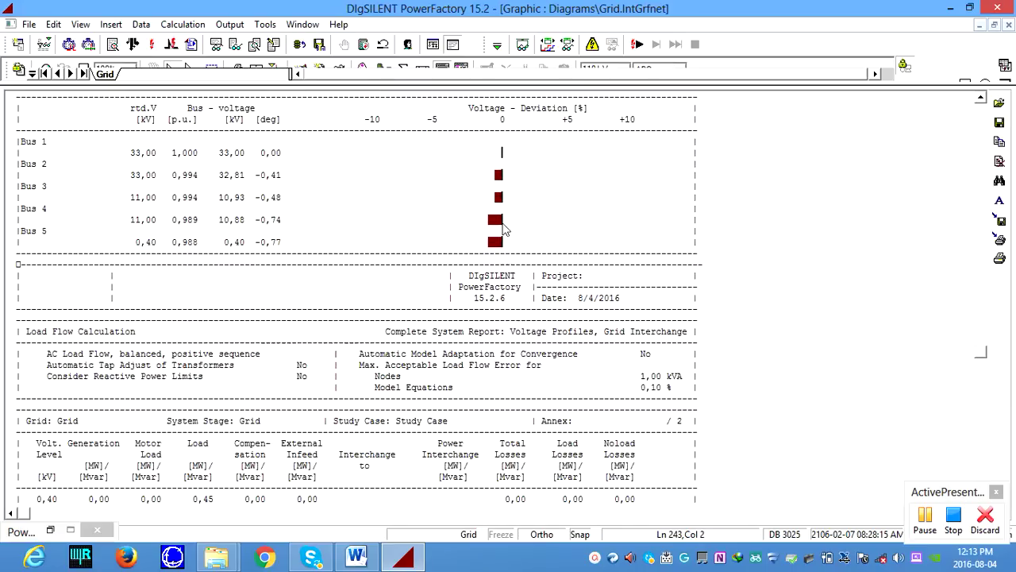
scroll(387, 413, down, 8)
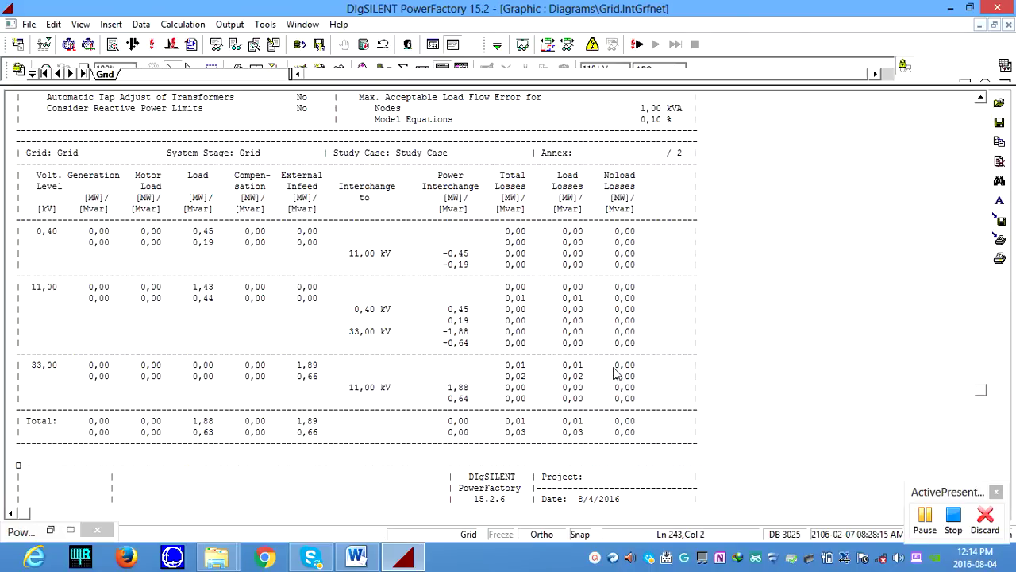
scroll(615, 374, down, 12)
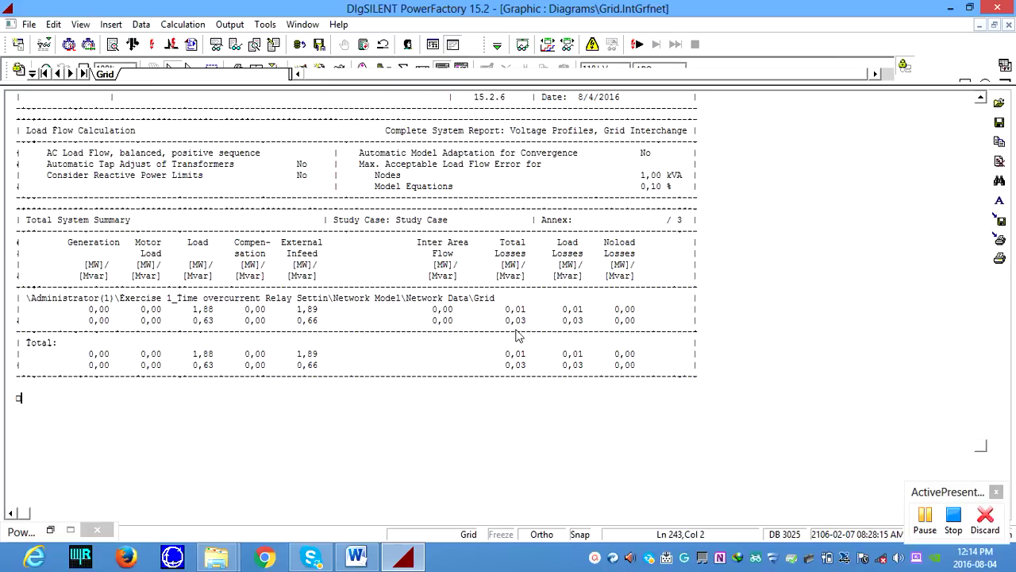
scroll(533, 382, down, 1)
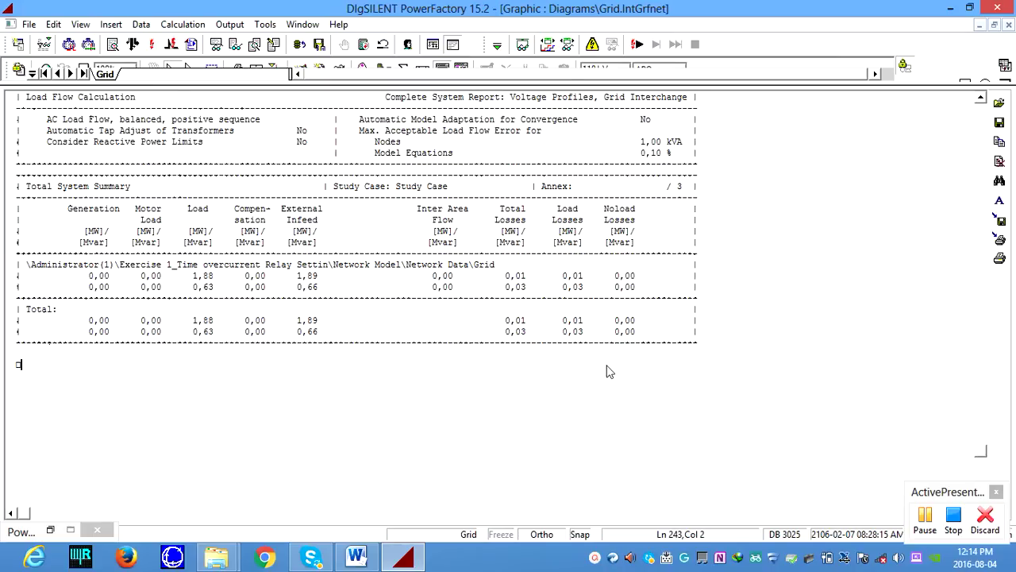
Step: Look back through the reports to the start of the output and bring back the Grid network diagram
scroll(598, 380, up, 10)
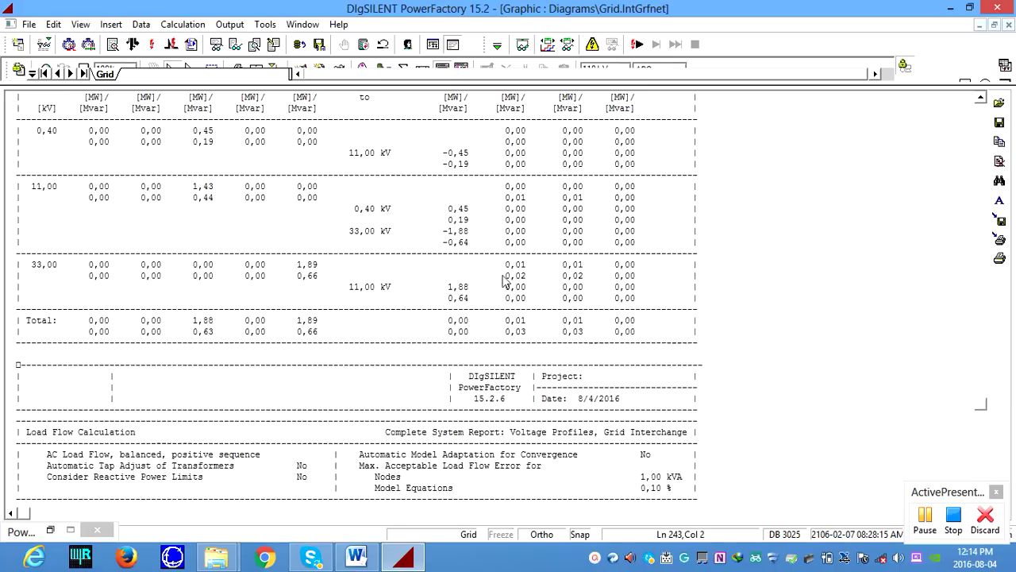
scroll(449, 354, up, 15)
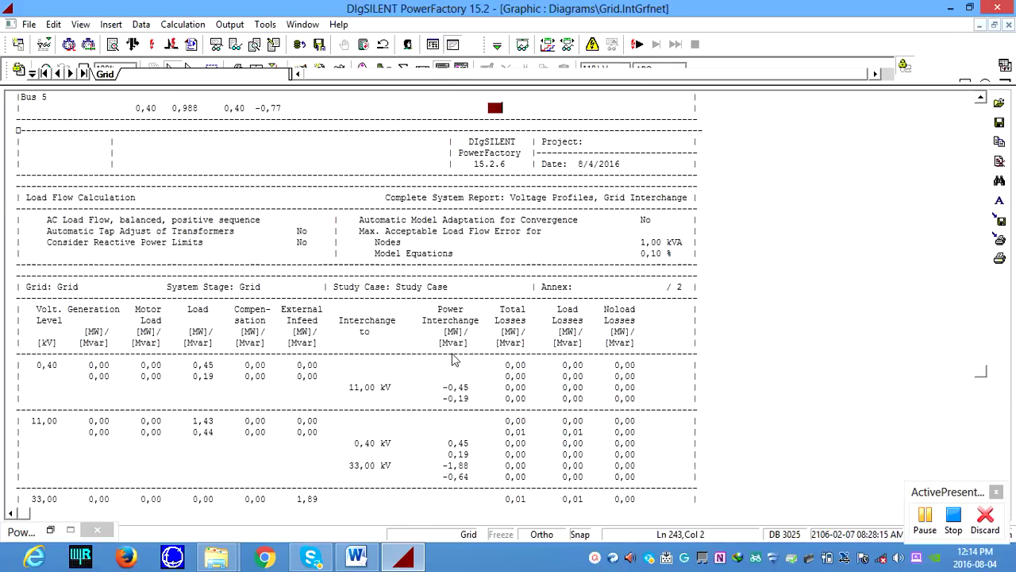
scroll(451, 359, up, 20)
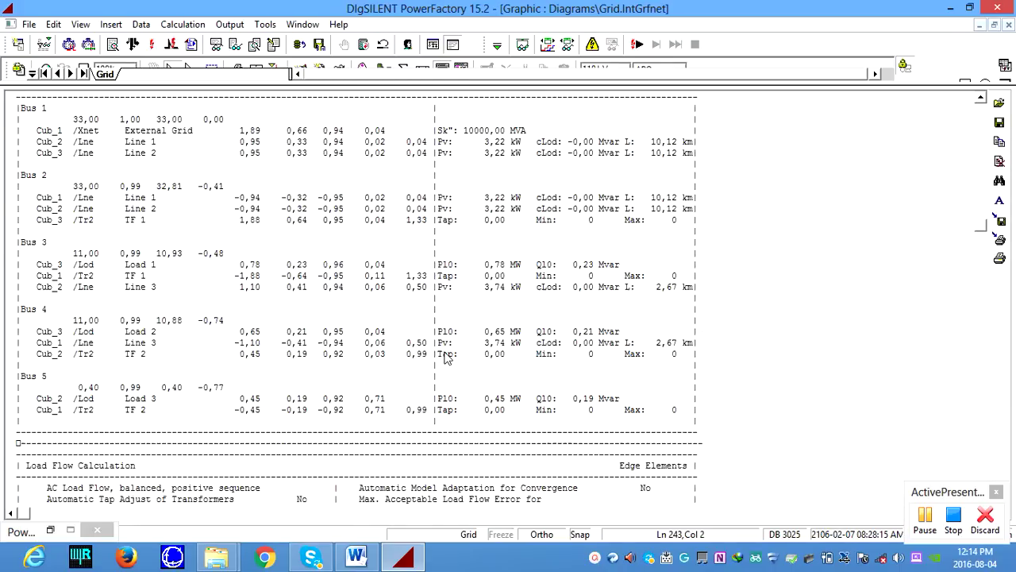
scroll(444, 358, up, 15)
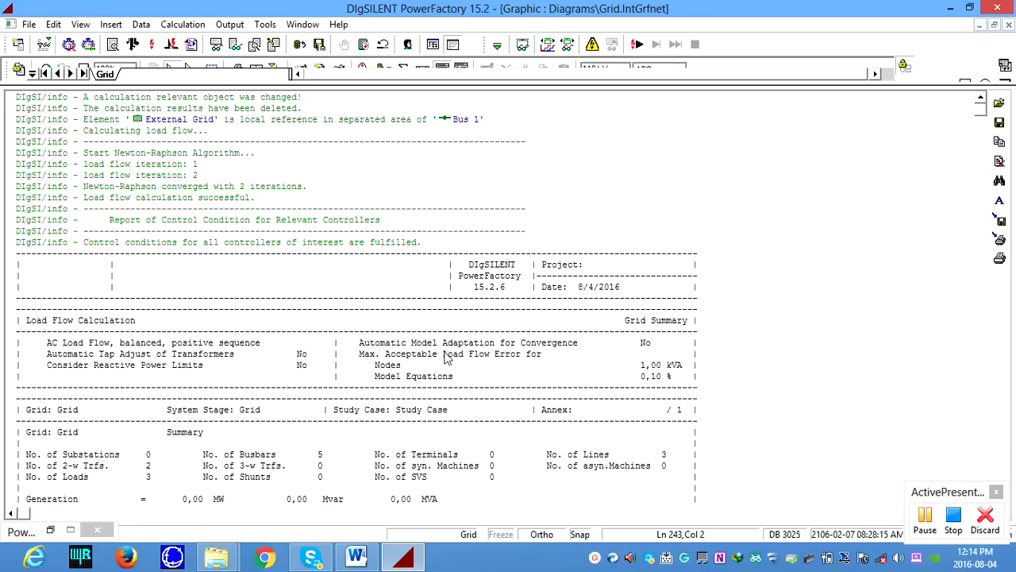
click(434, 45)
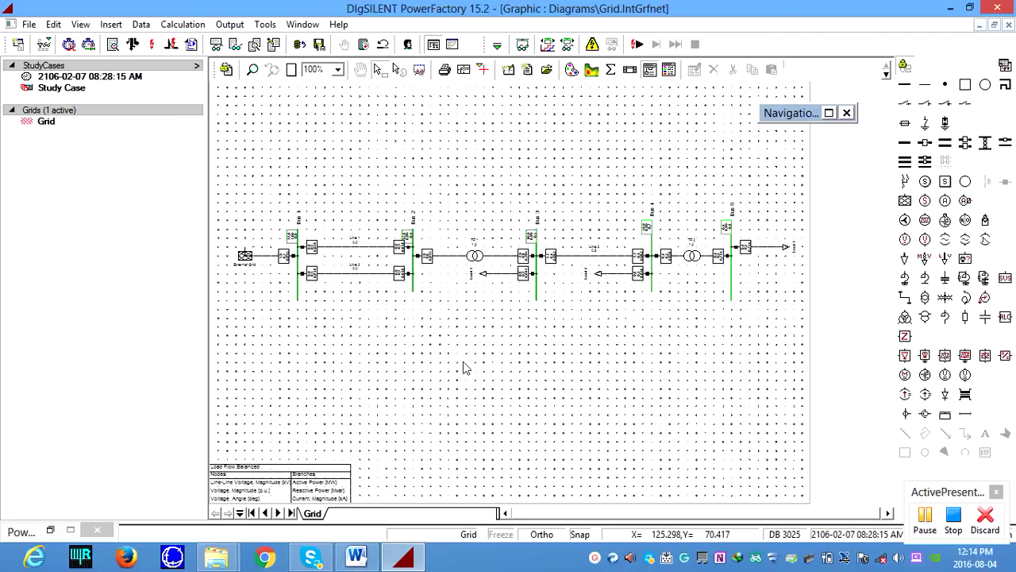
Step: Switch to the ELP400S Practical Manual_Final document in Word and find the project description with Figure 1.1
click(356, 556)
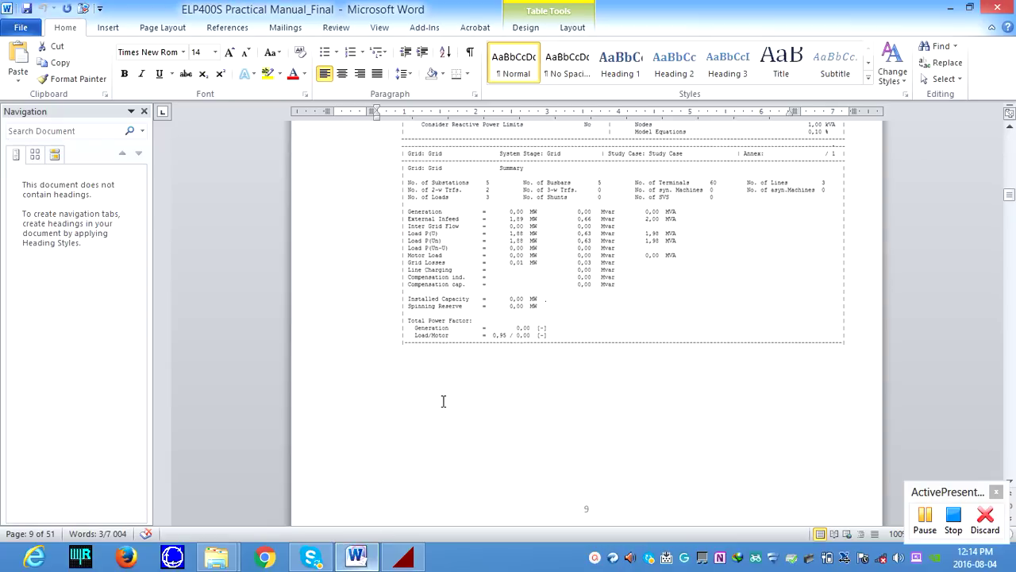
scroll(448, 399, up, 20)
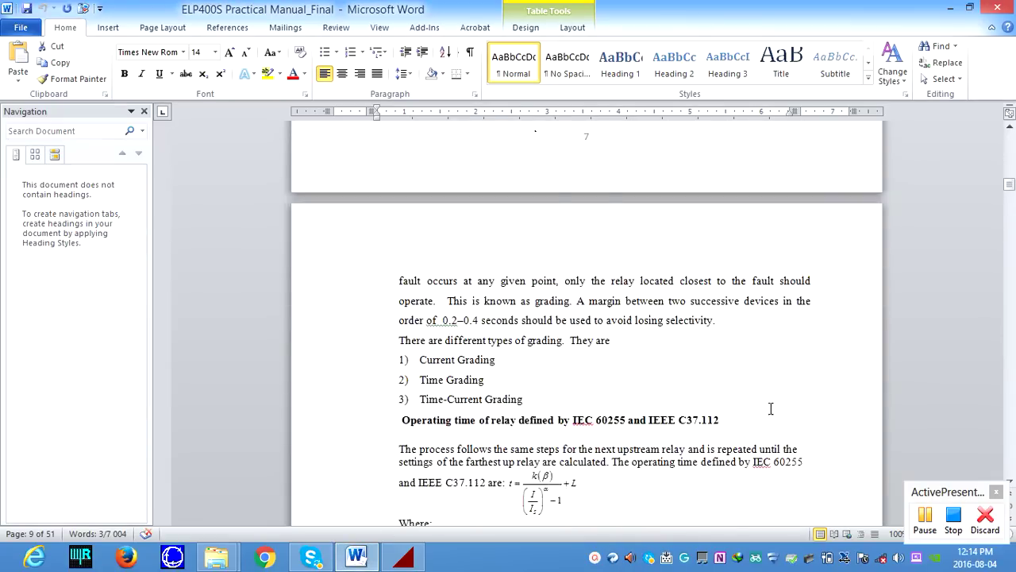
scroll(752, 405, up, 20)
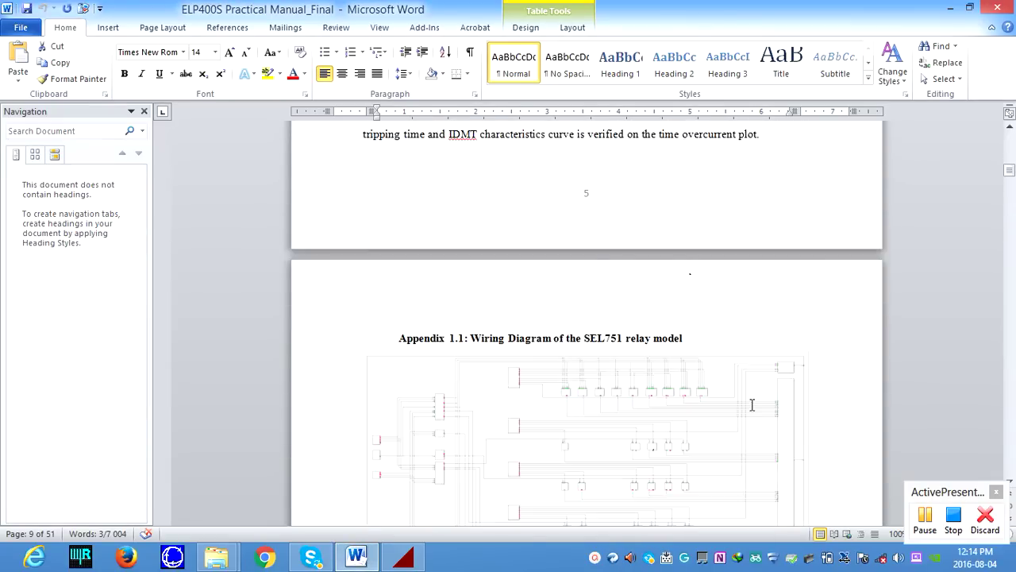
scroll(752, 405, up, 20)
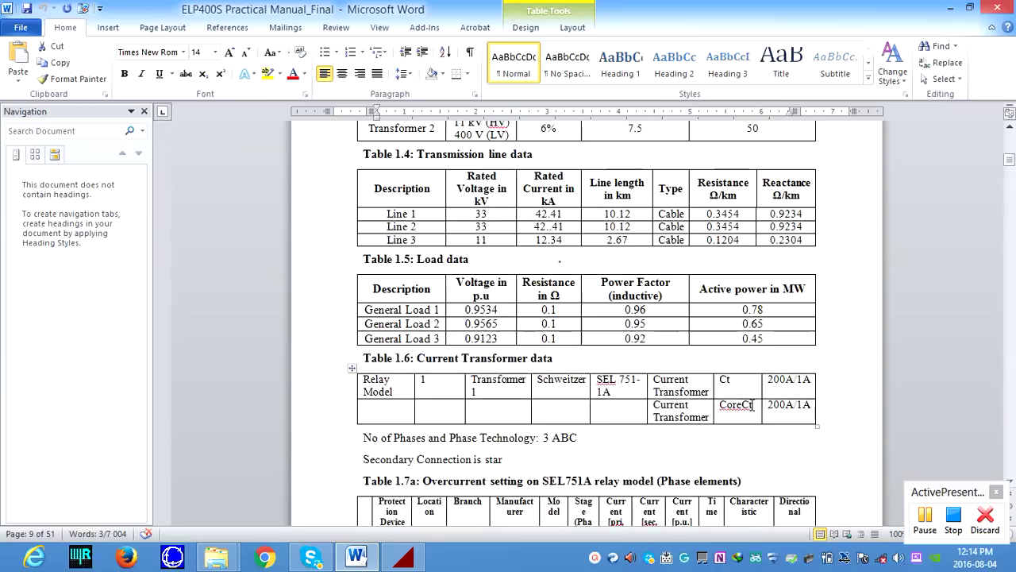
scroll(752, 405, down, 4)
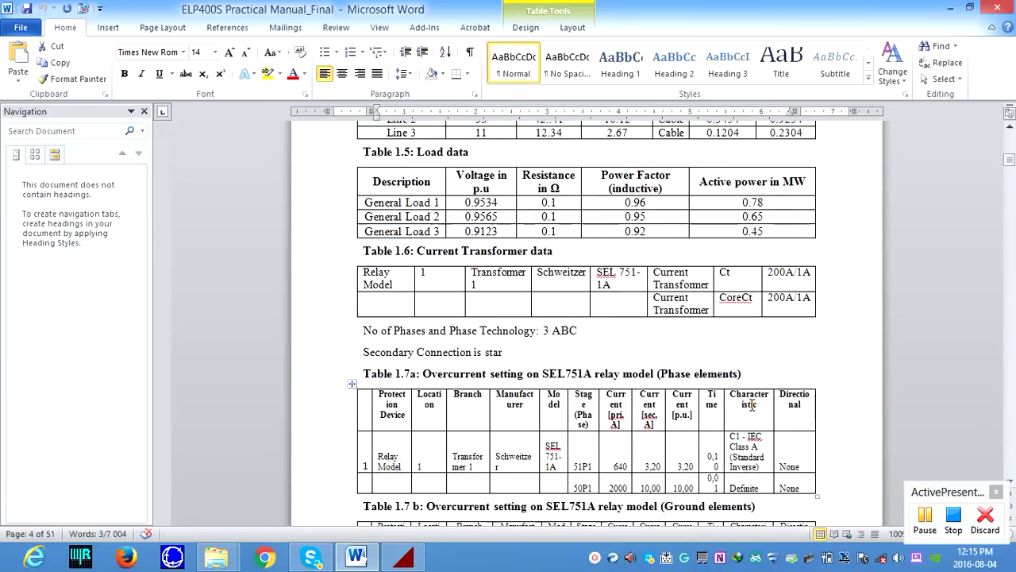
scroll(752, 405, up, 10)
scroll(752, 405, up, 10)
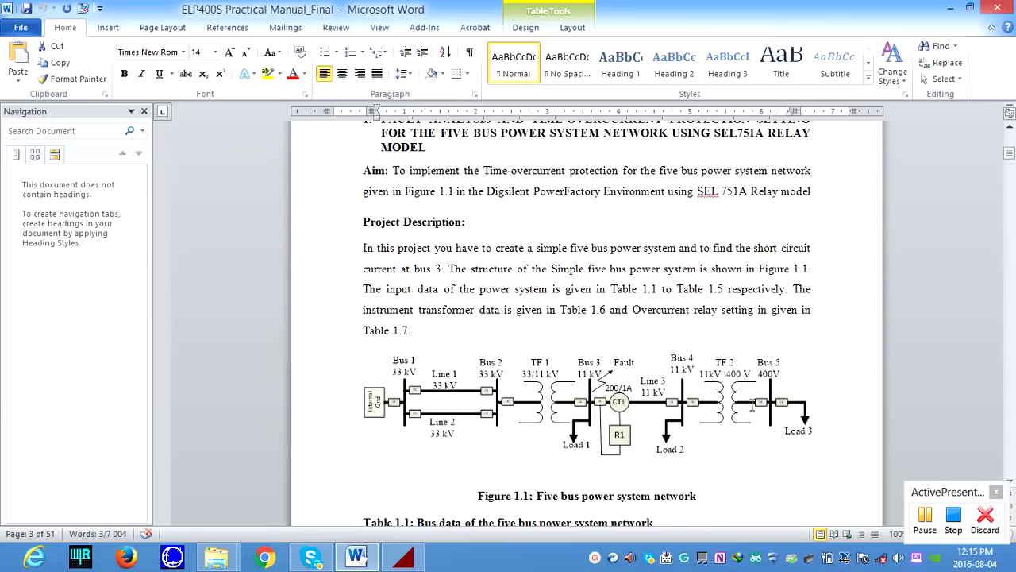
Step: Look over Figure 1.1 and its data tables, and find Appendix 1.2 describing the overcurrent relay and its characteristic curves
scroll(752, 405, down, 3)
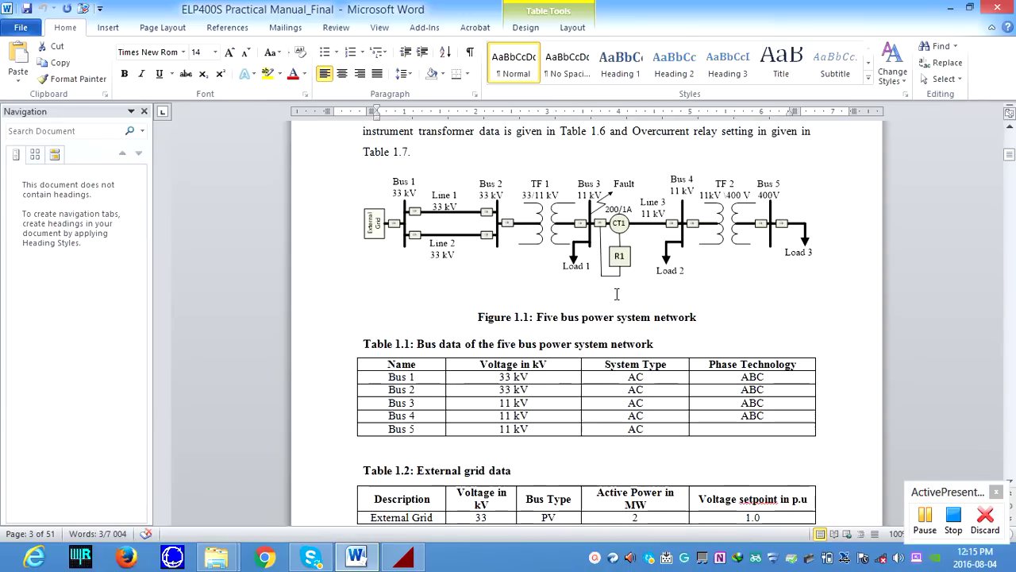
scroll(609, 297, down, 1)
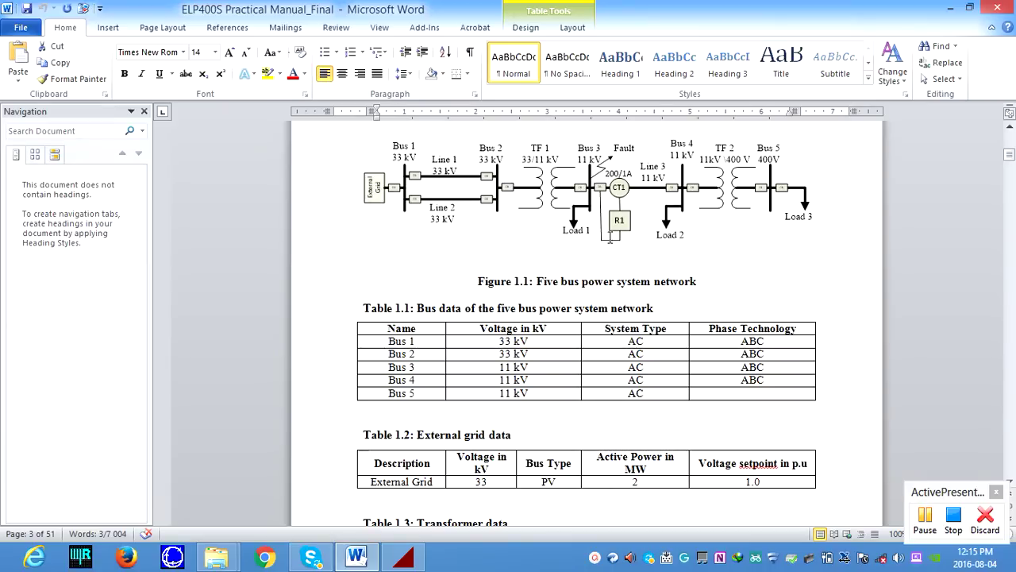
scroll(610, 305, down, 20)
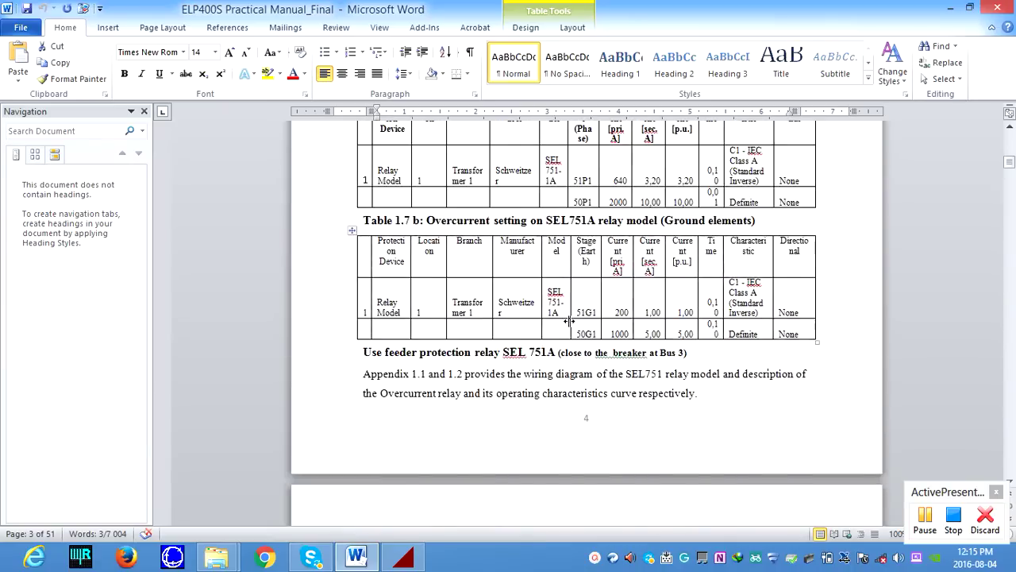
scroll(570, 322, down, 20)
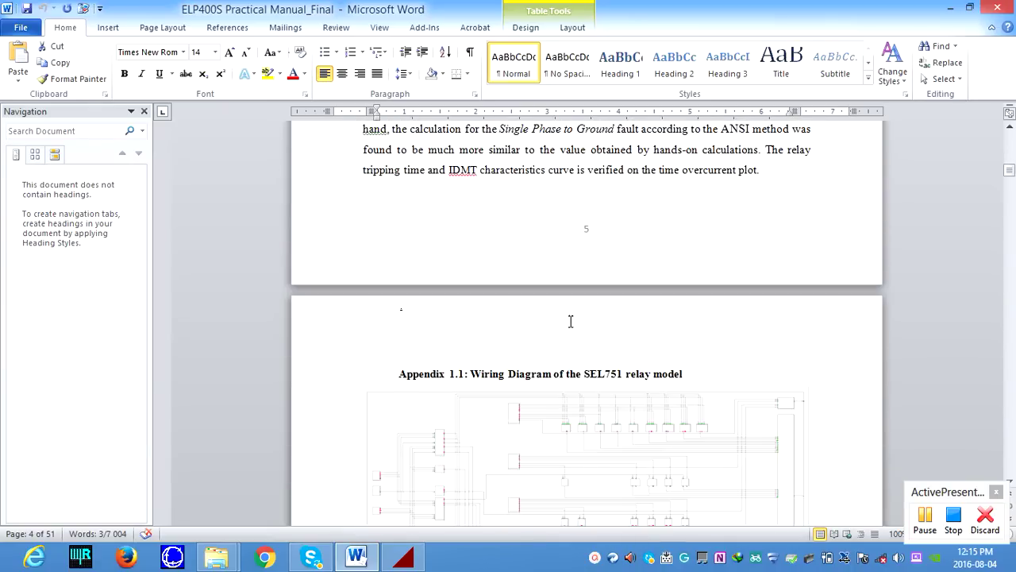
scroll(570, 322, down, 12)
scroll(572, 329, up, 8)
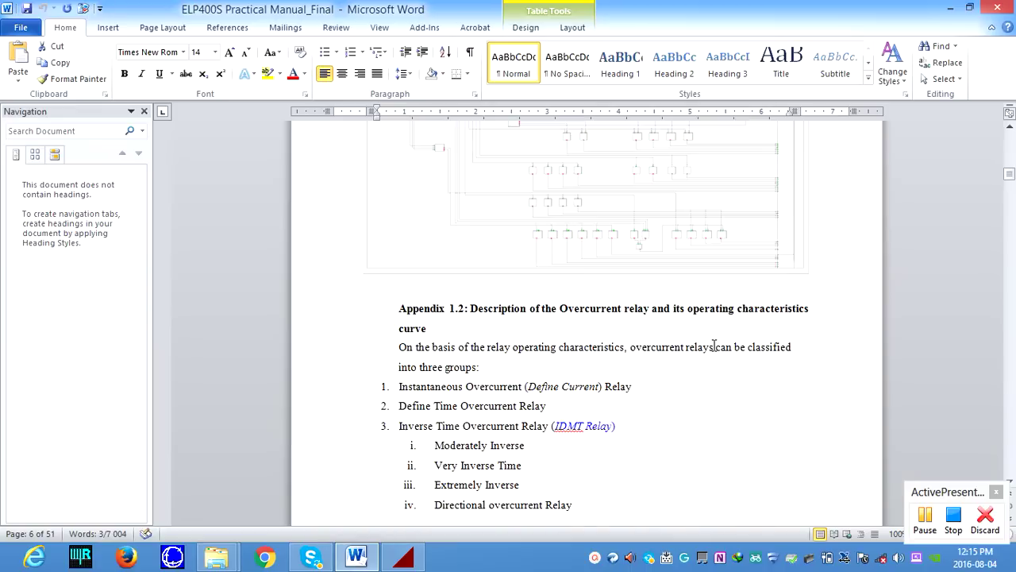
Step: Examine the classification of overcurrent relays in Appendix 1.2 and the figure of their characteristic curves
scroll(710, 345, down, 2)
scroll(625, 361, down, 3)
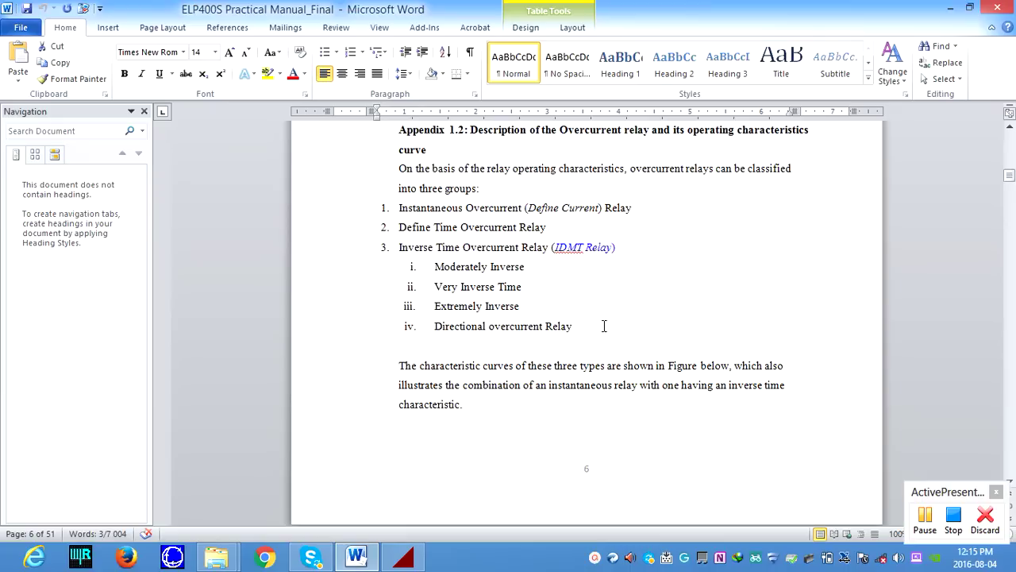
scroll(604, 326, up, 1)
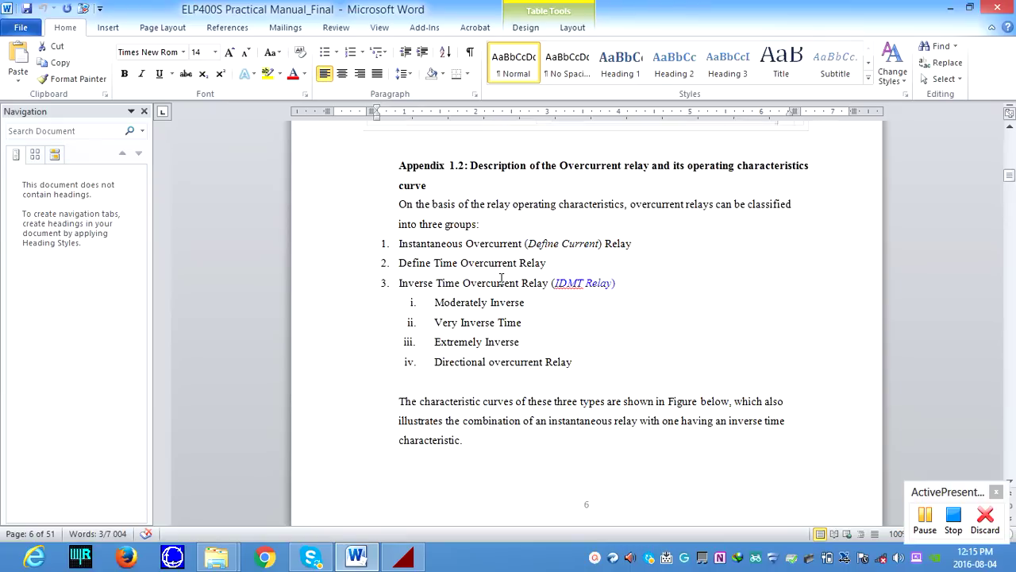
scroll(501, 277, down, 2)
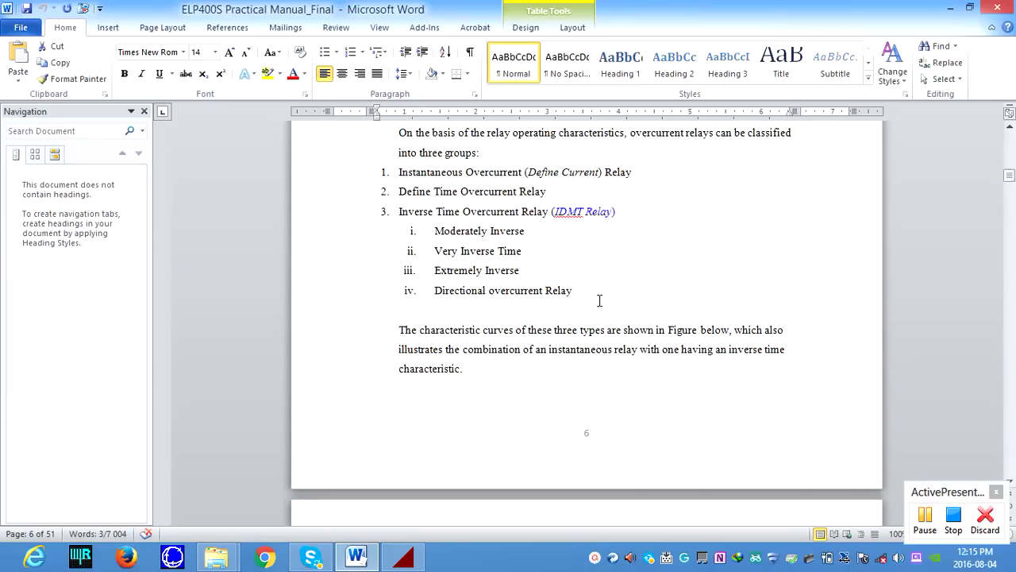
scroll(599, 301, down, 1)
scroll(596, 299, up, 1)
scroll(525, 312, down, 5)
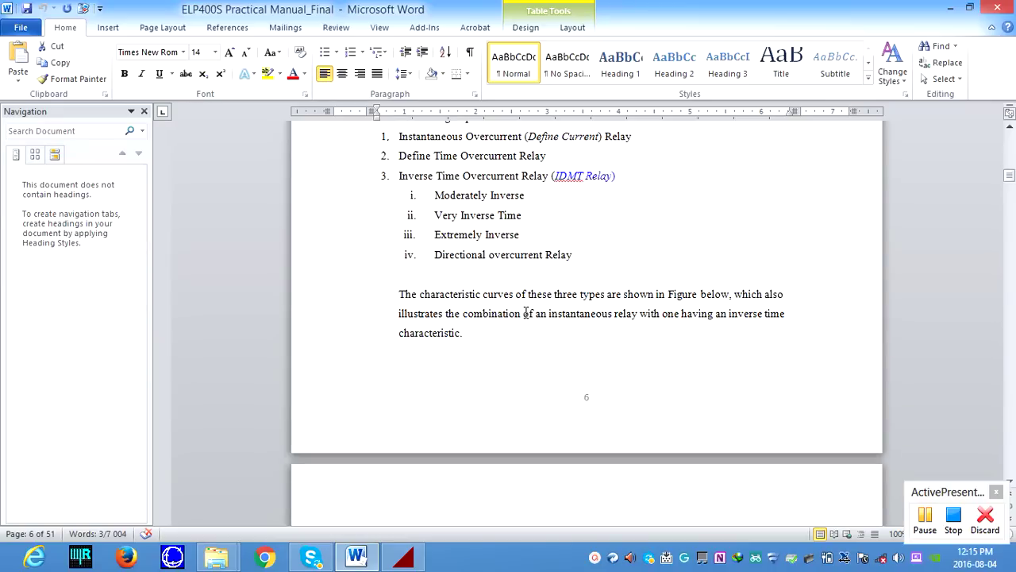
scroll(461, 343, down, 1)
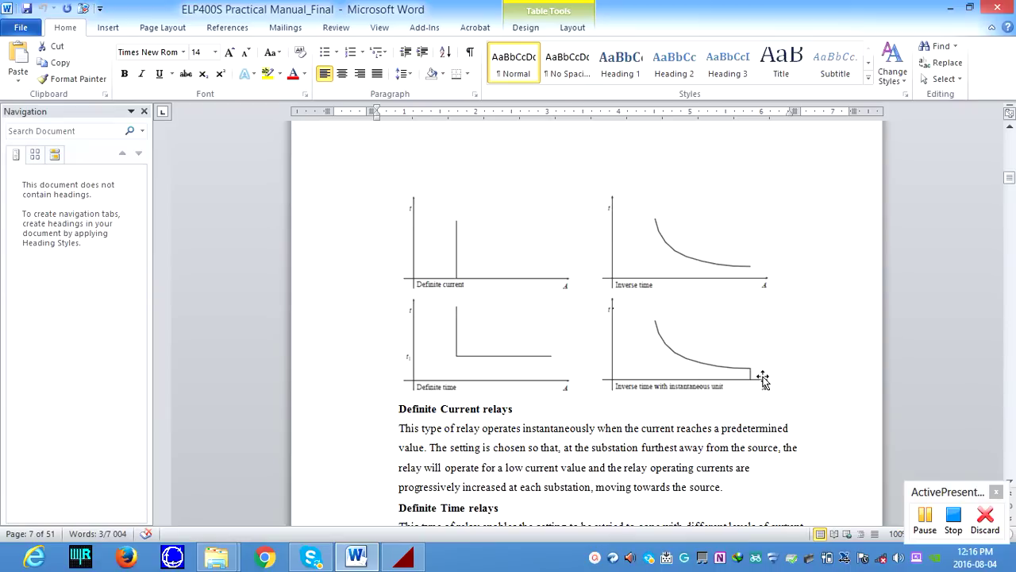
Step: Read the definite current, definite time, inverse time and inverse time with instantaneous relay descriptions, selecting the key phrase in each
scroll(710, 381, down, 4)
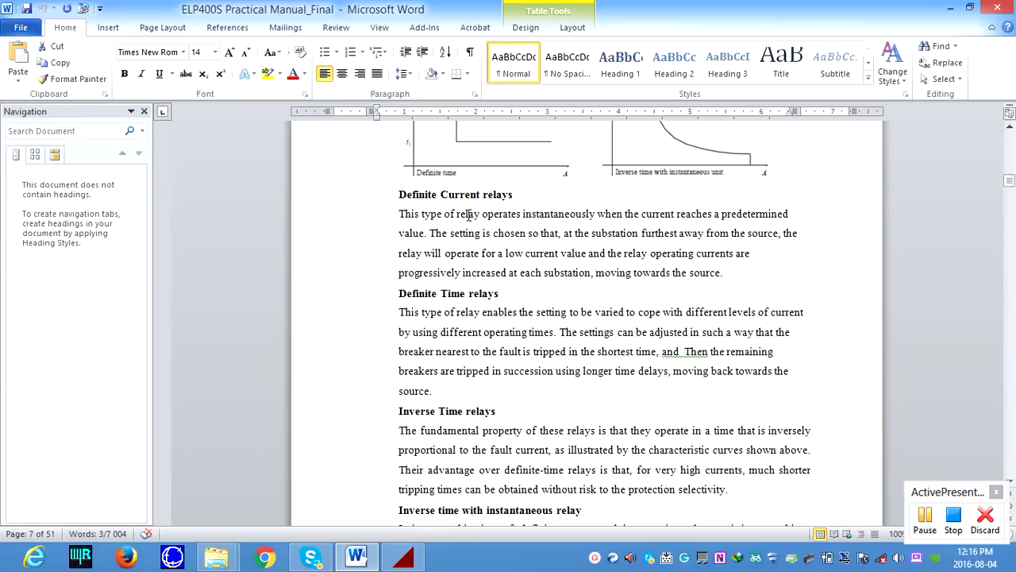
drag(458, 213, 429, 234)
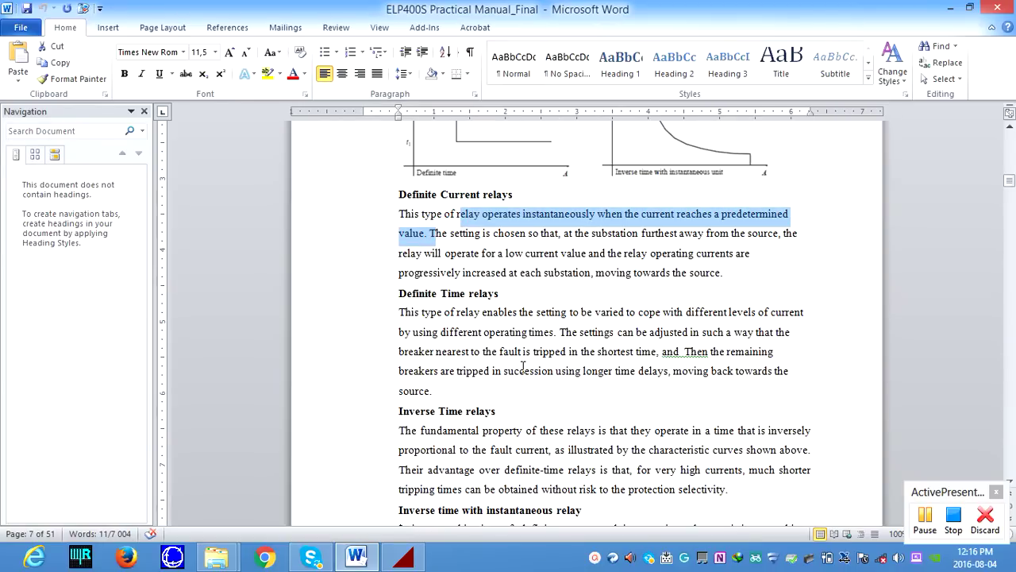
scroll(523, 367, down, 1)
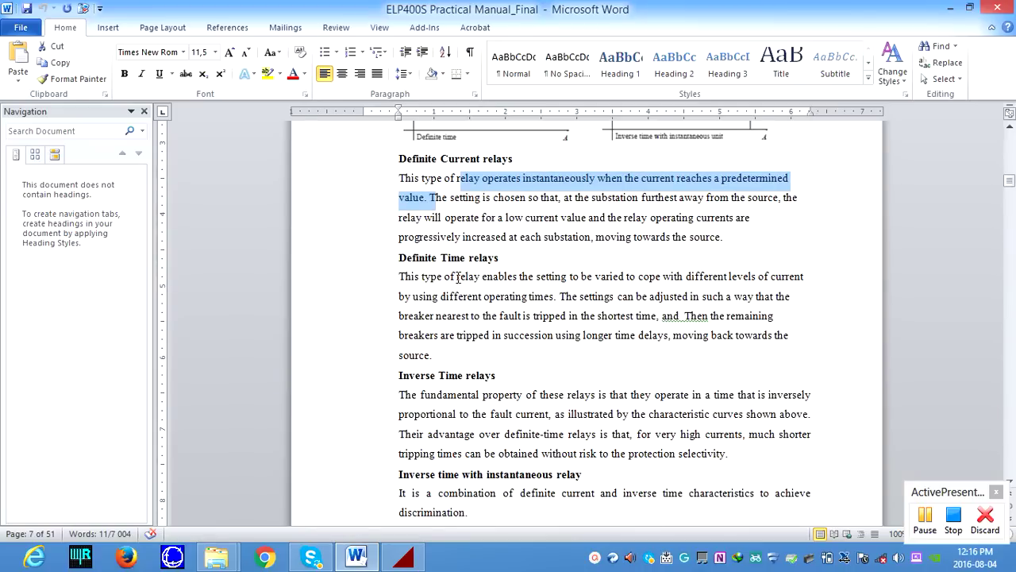
drag(457, 277, 559, 295)
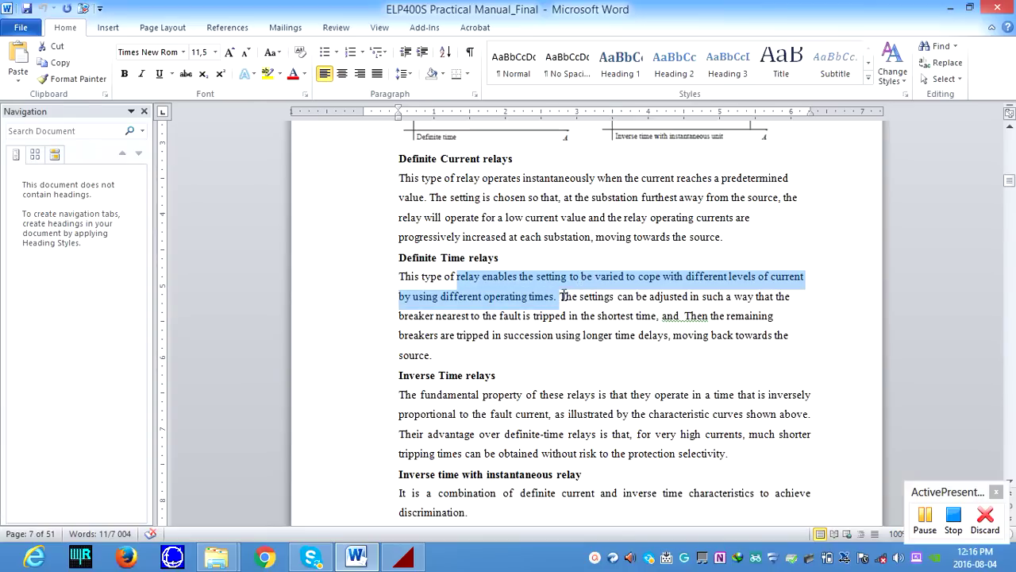
scroll(521, 373, down, 3)
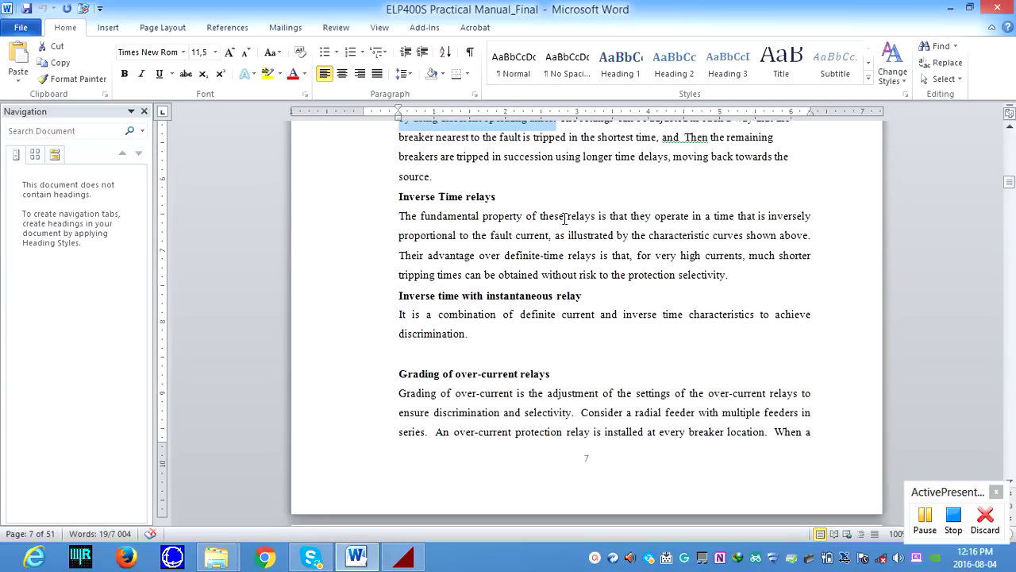
drag(648, 215, 554, 235)
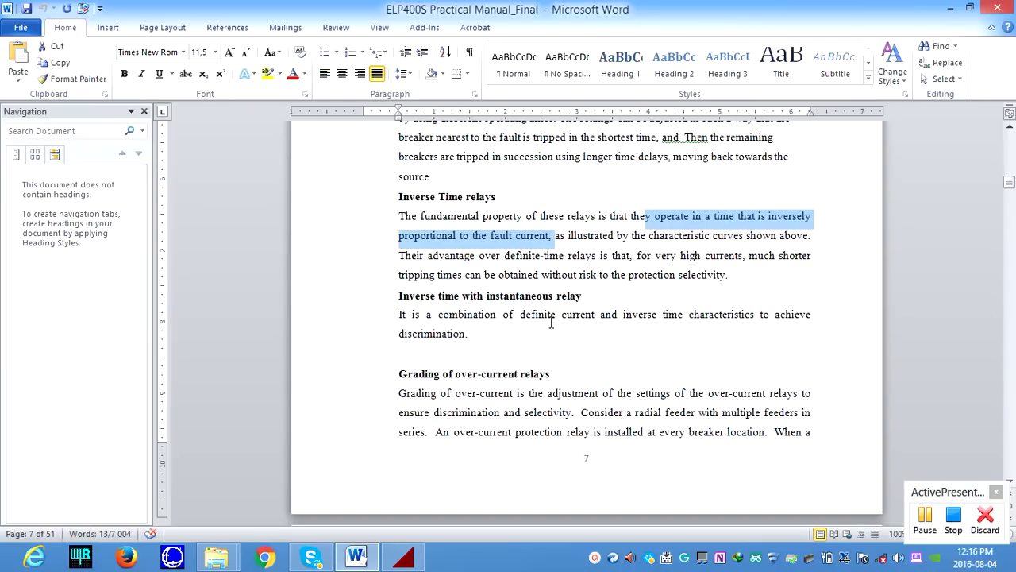
scroll(551, 323, down, 3)
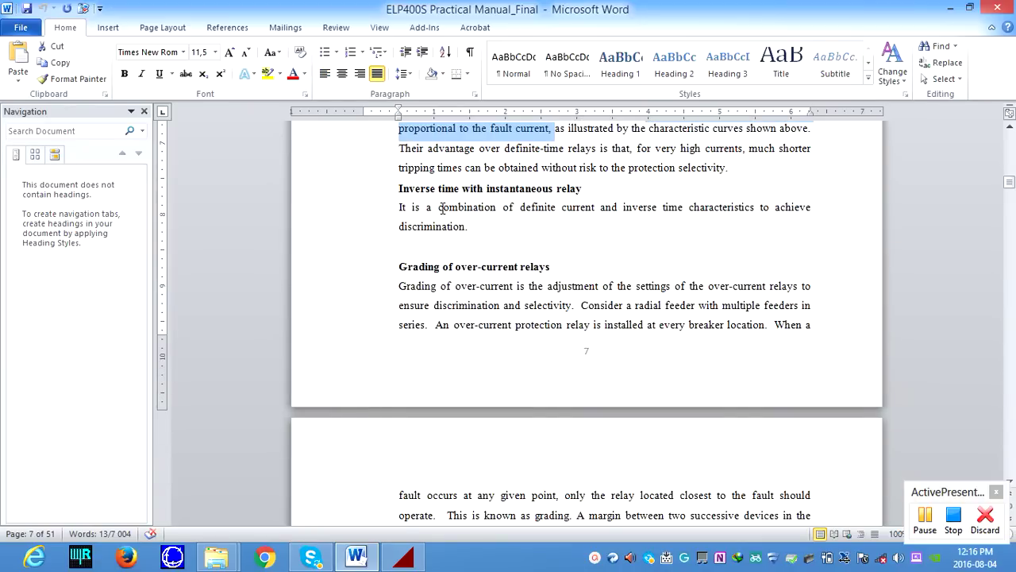
drag(440, 207, 575, 225)
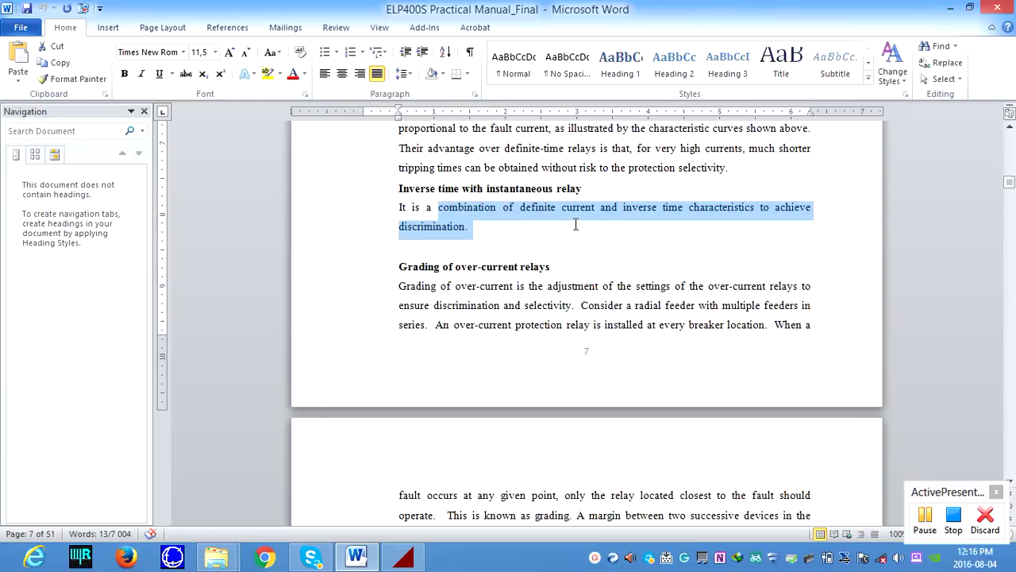
Step: Read the Grading of over-current relays section and select the text on the 0.2–0.4 second margin between successive devices
scroll(562, 230, down, 6)
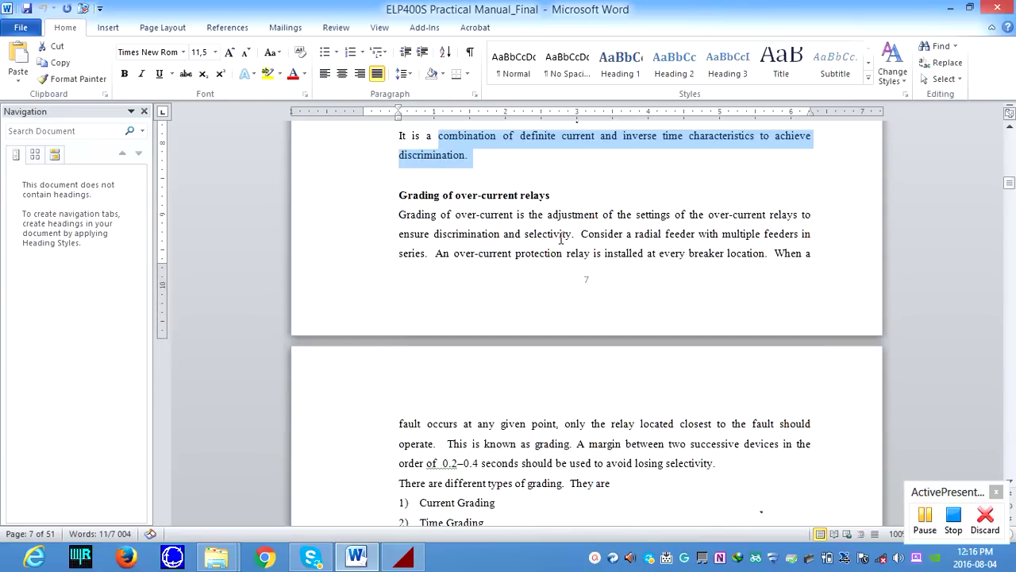
scroll(559, 238, up, 5)
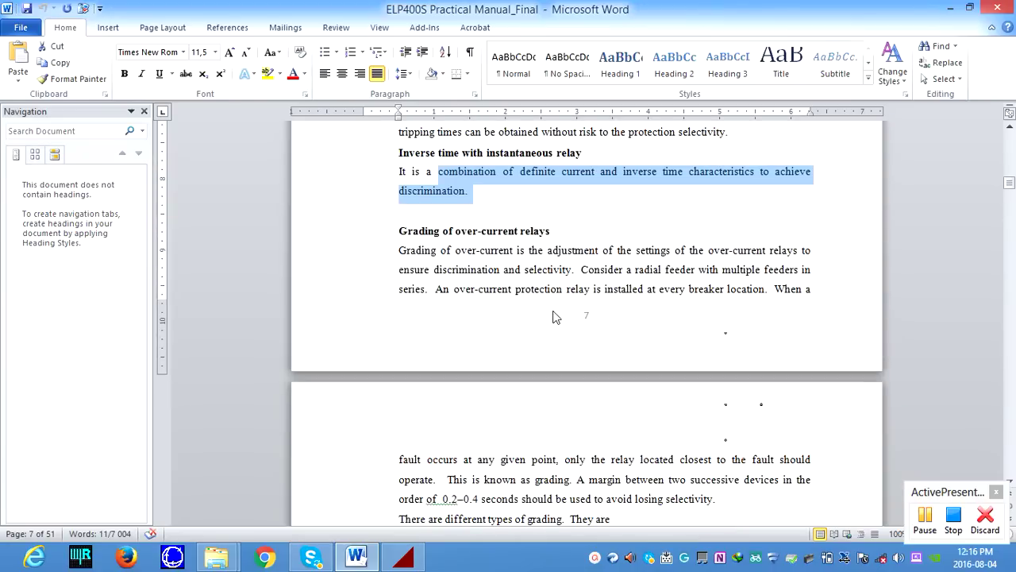
scroll(556, 316, down, 6)
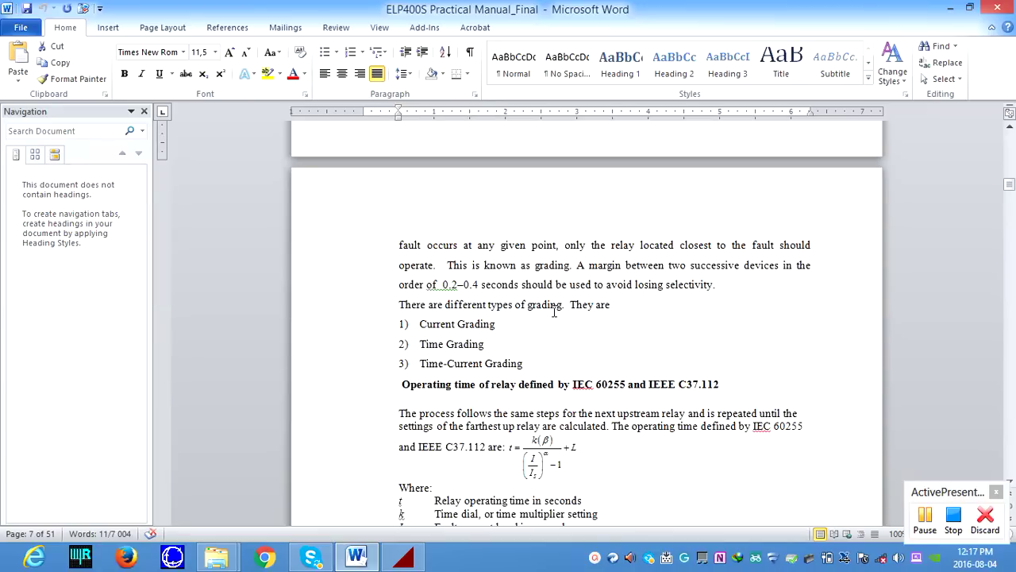
scroll(555, 313, up, 4)
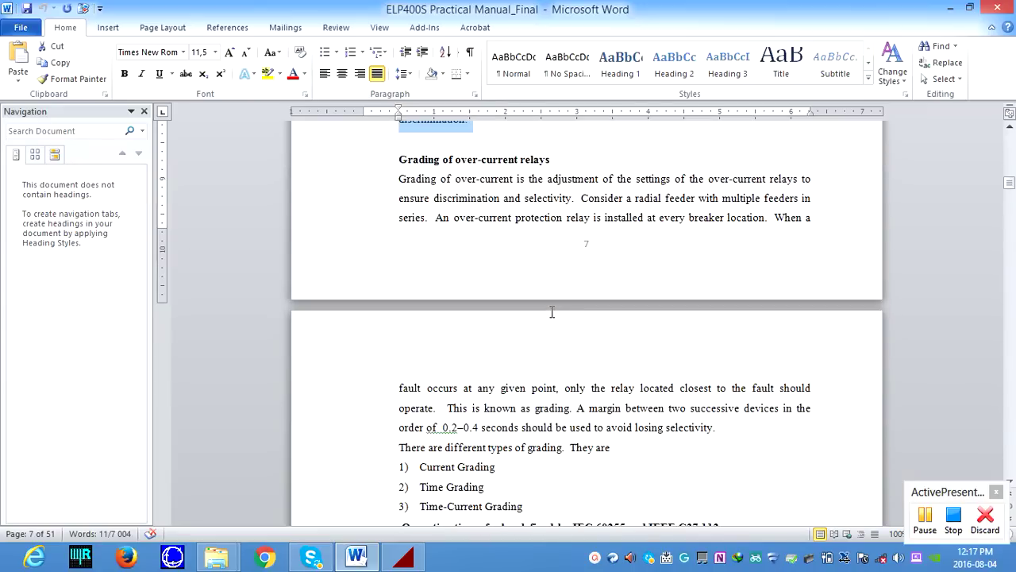
scroll(552, 312, down, 1)
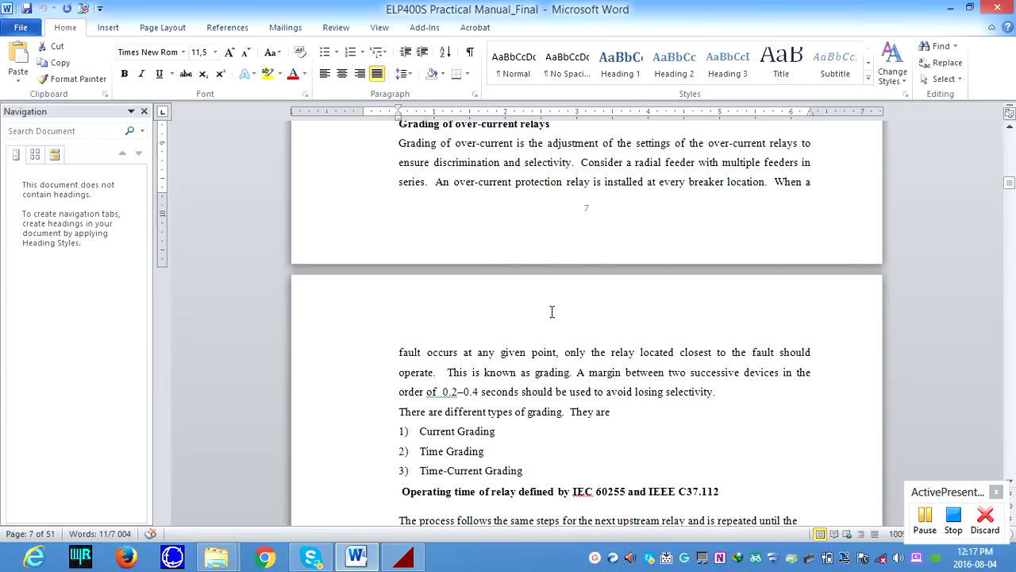
scroll(539, 384, down, 1)
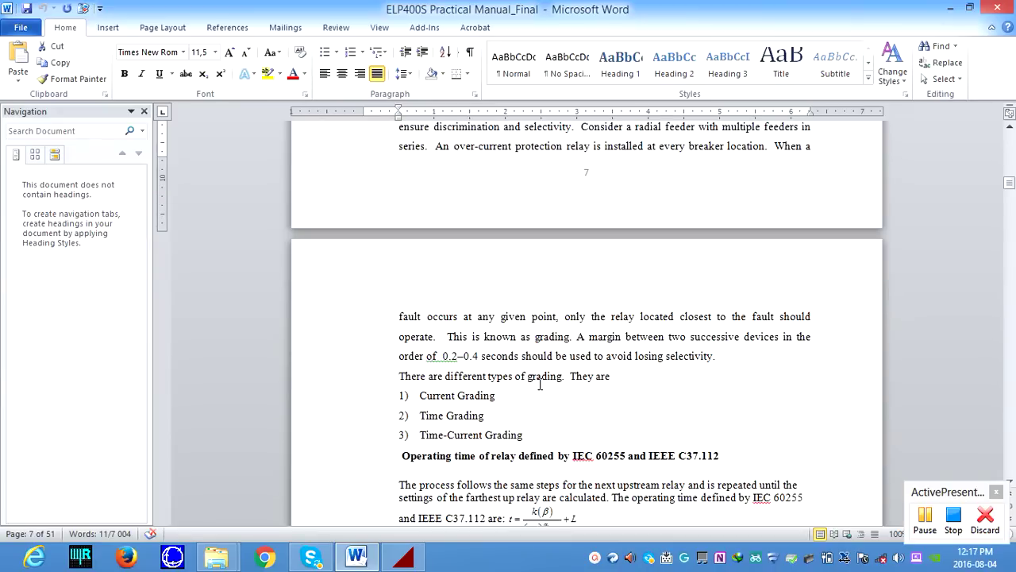
scroll(540, 385, down, 1)
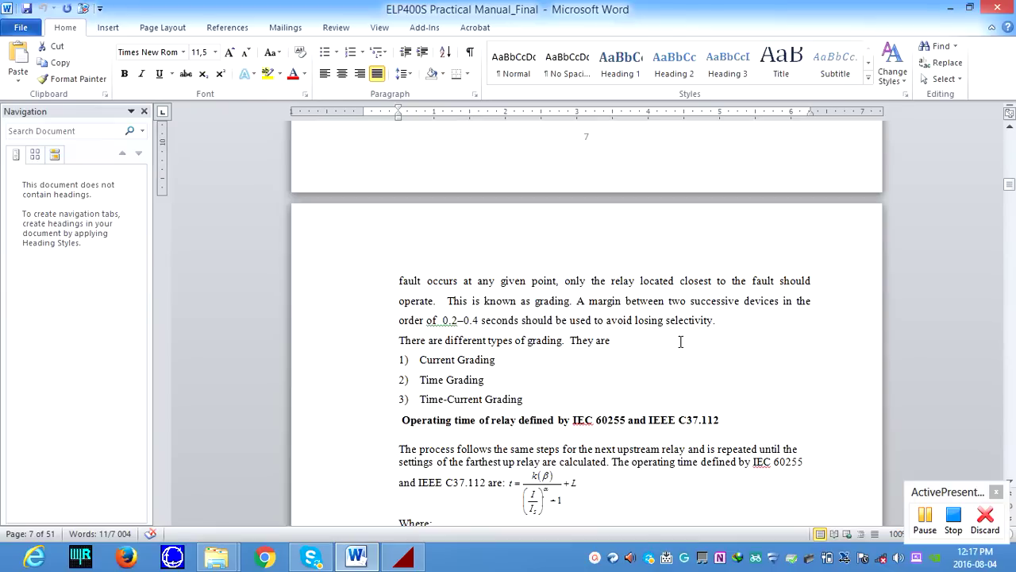
scroll(674, 352, down, 1)
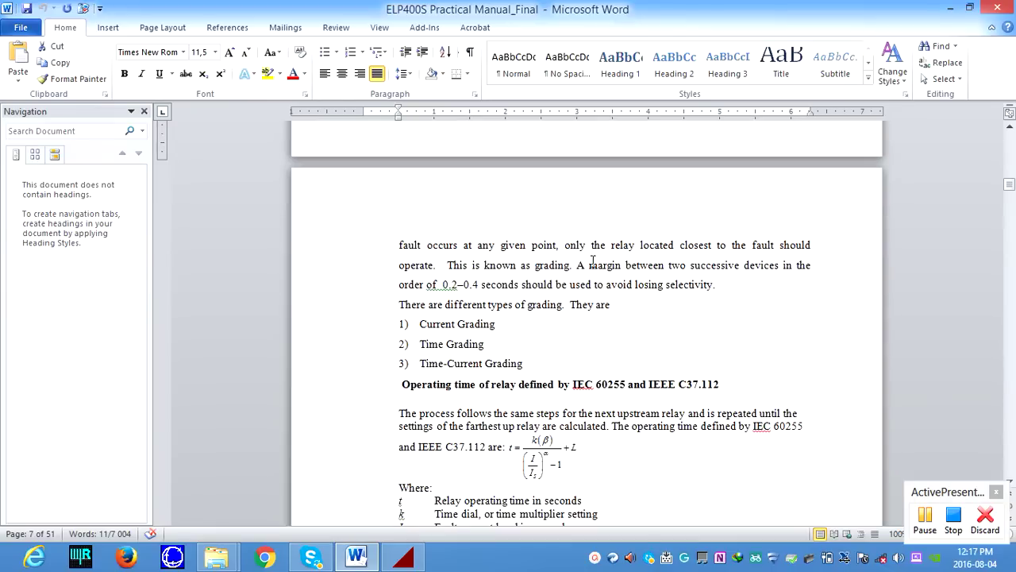
drag(590, 263, 778, 291)
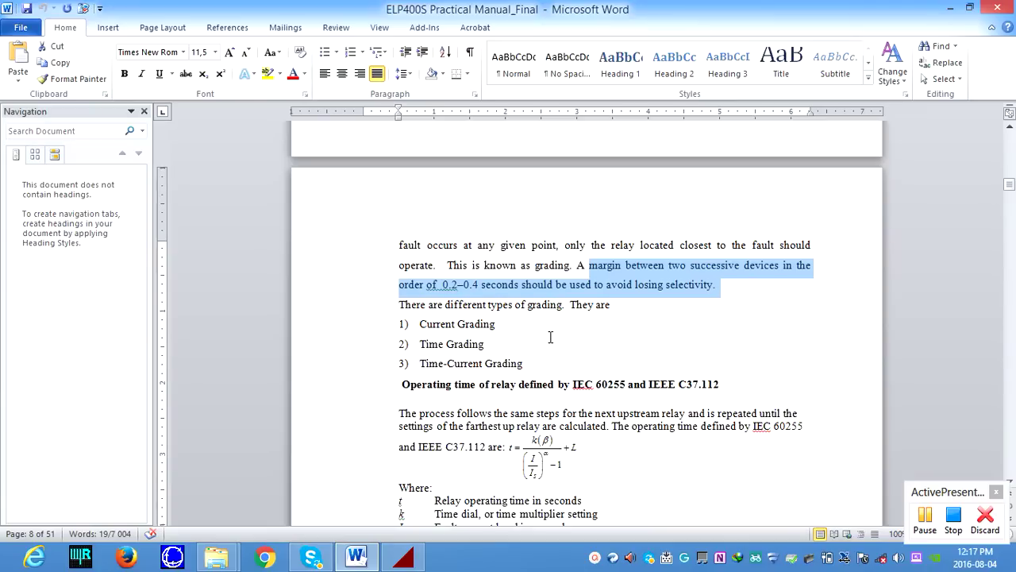
Step: Select the list of three grading types, clear the selection, and view the IEC 60255 and IEEE C37.112 operating-time equation with its parameters
scroll(550, 337, down, 2)
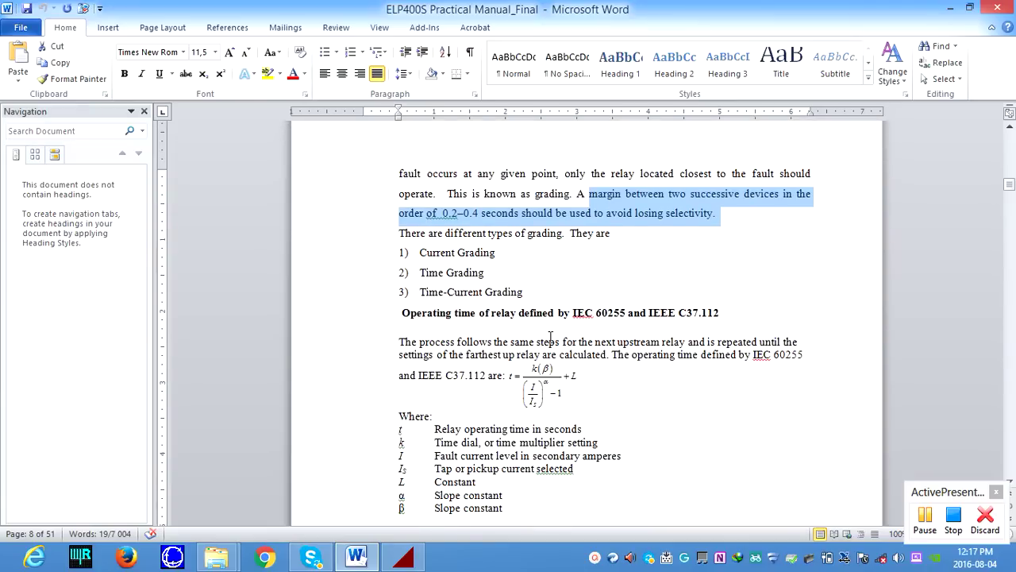
drag(419, 252, 541, 292)
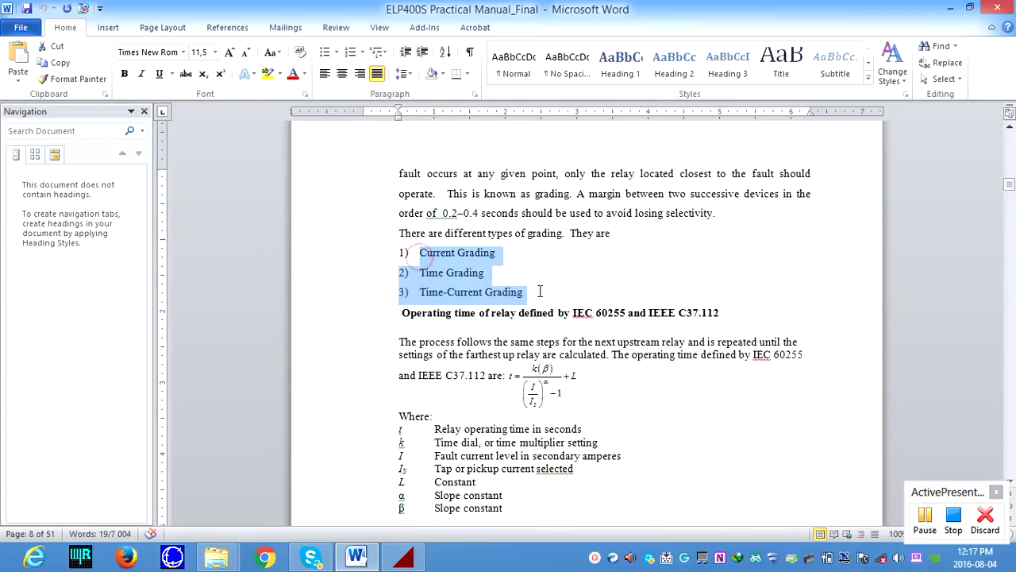
click(631, 387)
scroll(631, 386, down, 2)
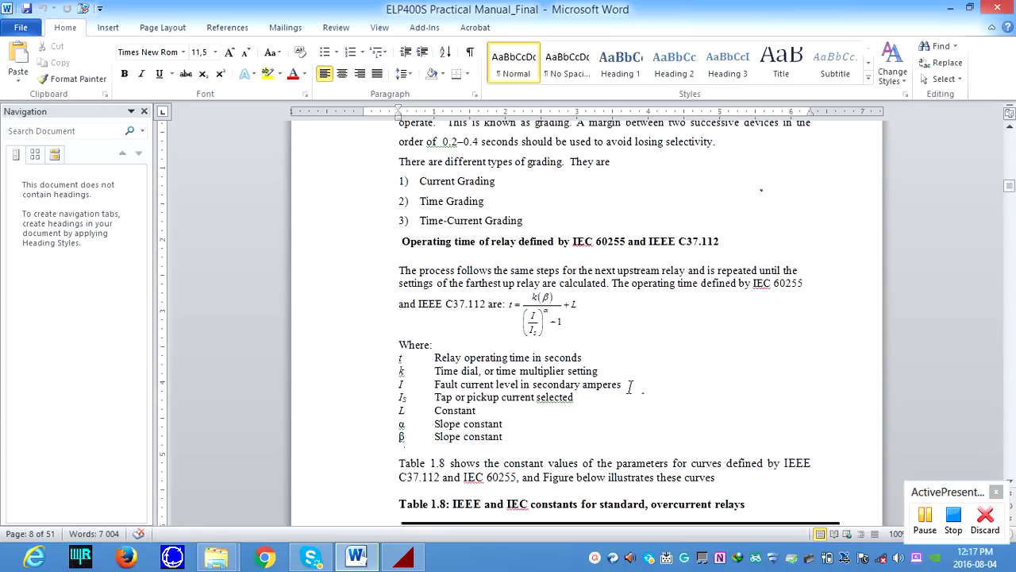
Step: Examine the relay operating time equation defined by IEC 60255 and IEEE C37.112 and the definitions of its symbols
scroll(630, 386, down, 1)
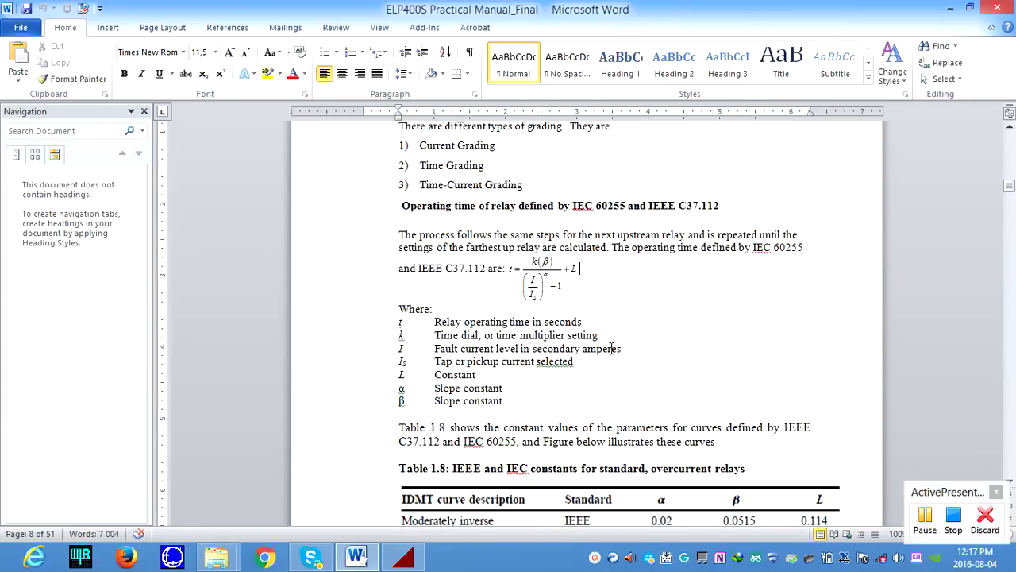
drag(399, 208, 792, 220)
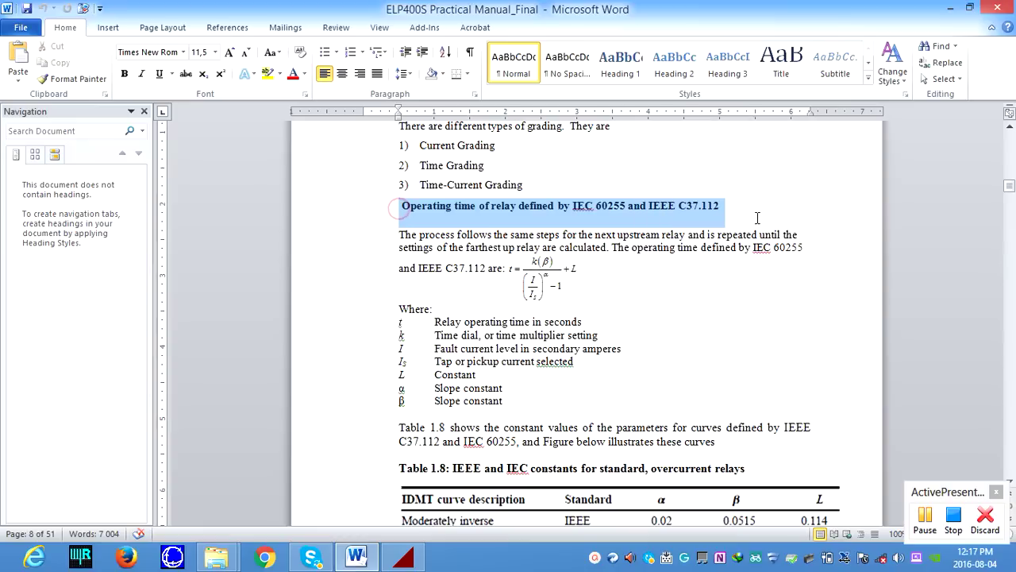
click(672, 315)
scroll(672, 315, down, 1)
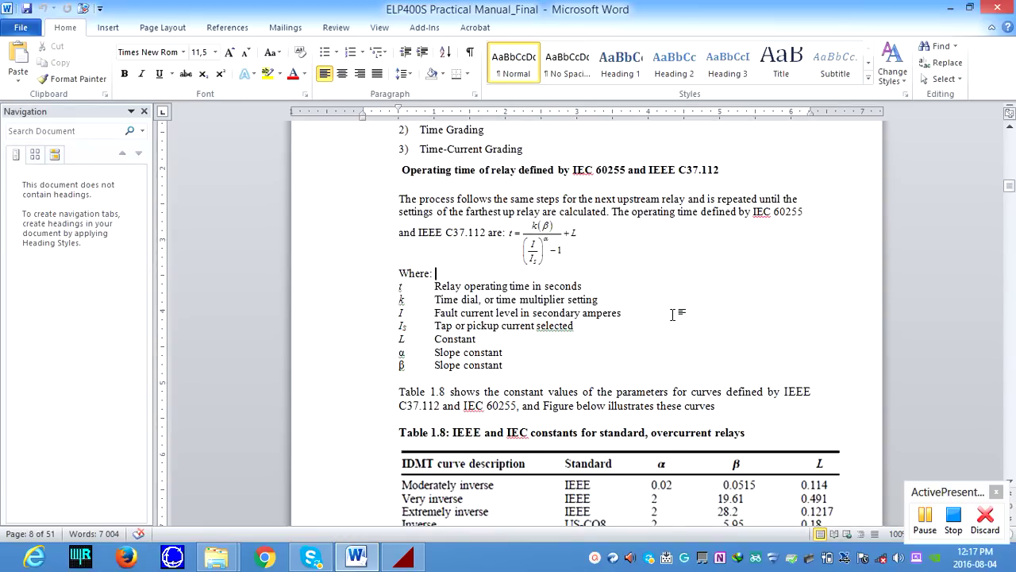
click(537, 238)
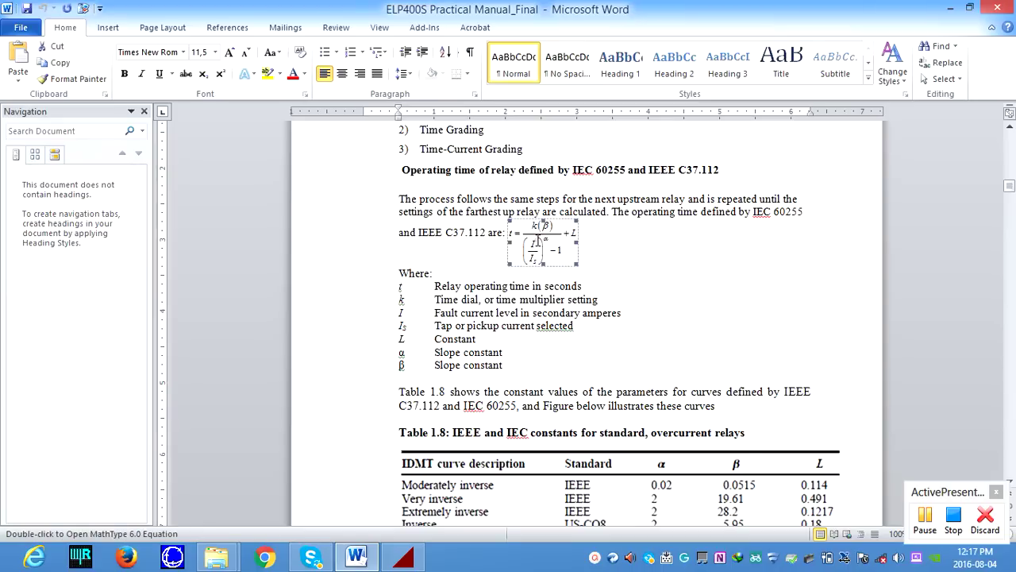
scroll(656, 276, down, 1)
click(657, 275)
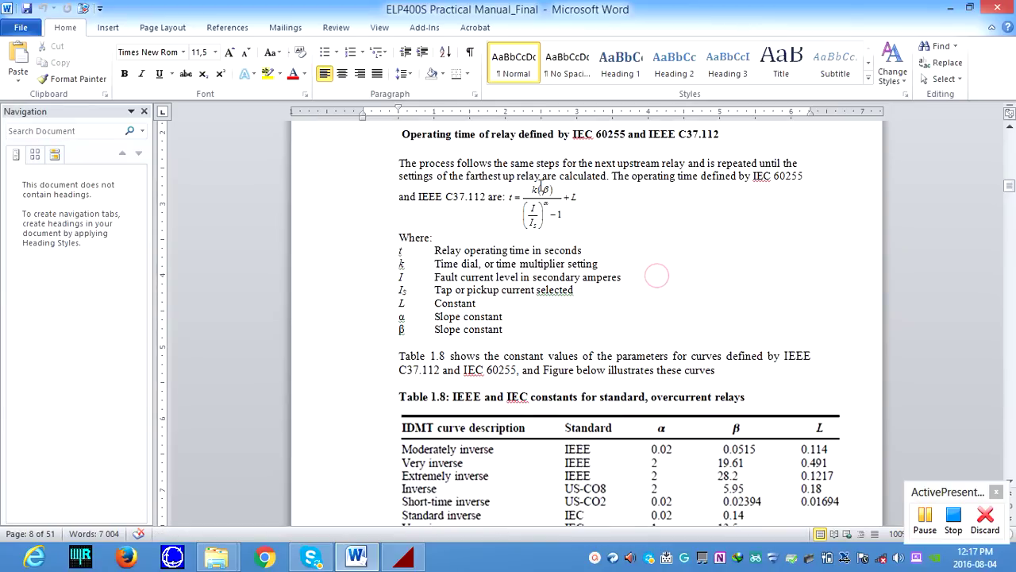
drag(429, 254, 504, 328)
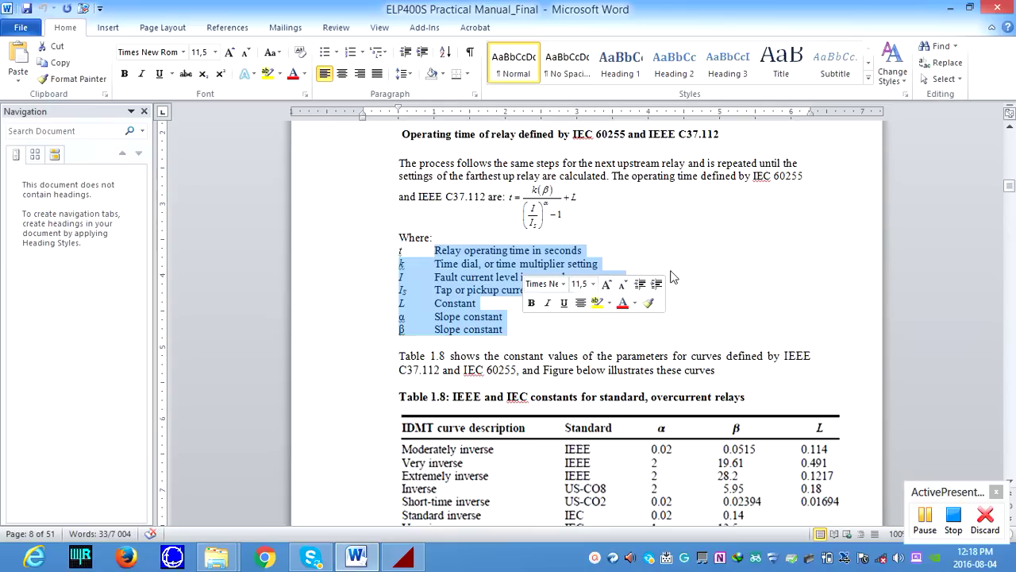
click(641, 229)
scroll(587, 328, down, 1)
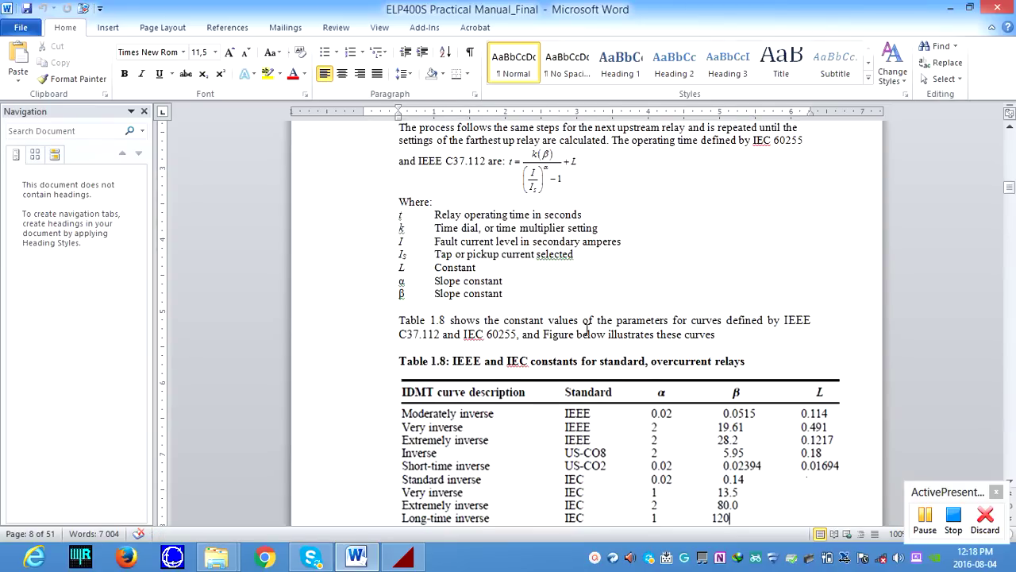
Step: Read the IEEE and IEC curve constants in Table 1.8 and relate them to the relay operating time equation
scroll(548, 326, down, 2)
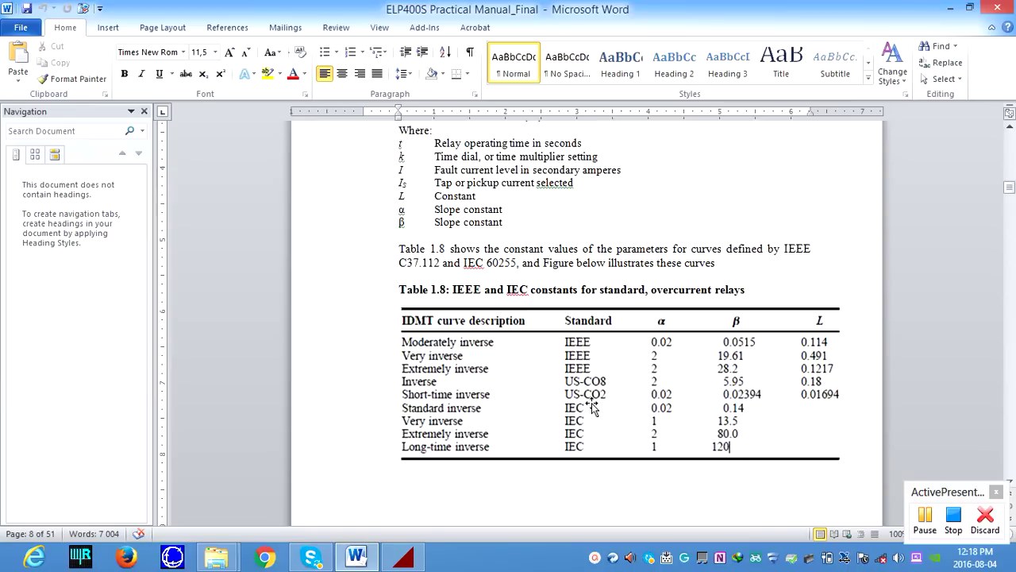
scroll(591, 407, down, 1)
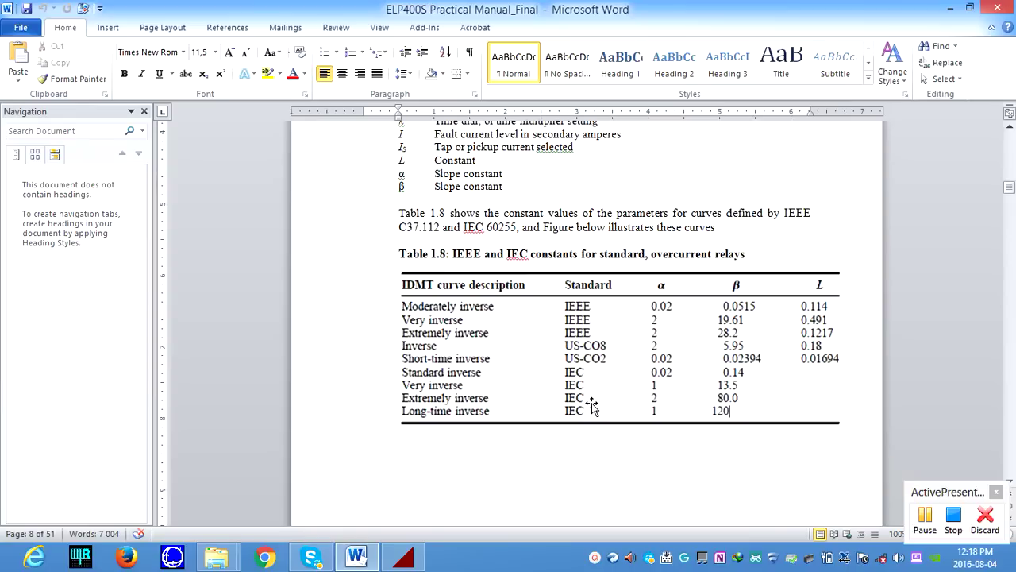
click(444, 347)
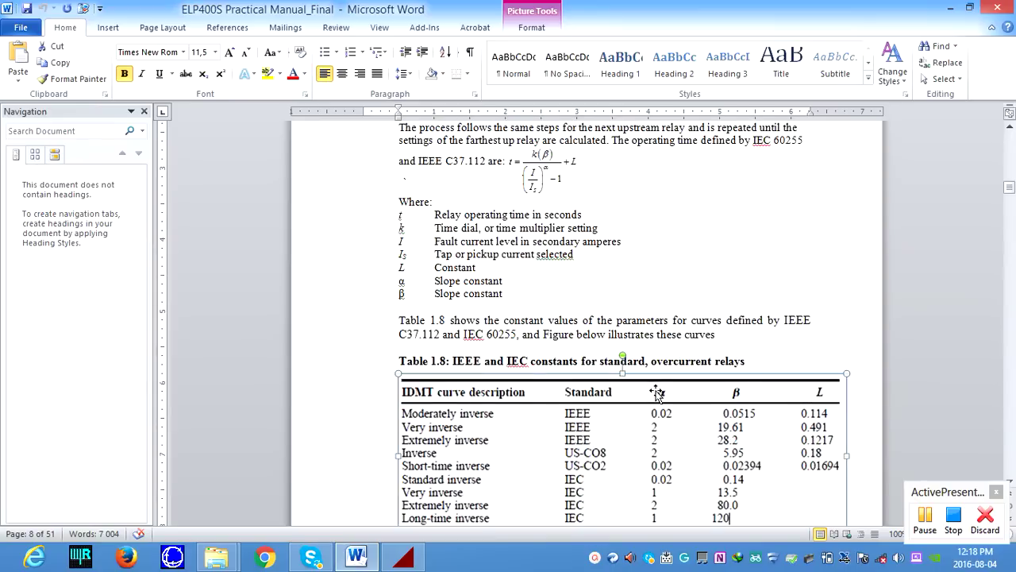
scroll(654, 397, up, 1)
scroll(655, 397, down, 1)
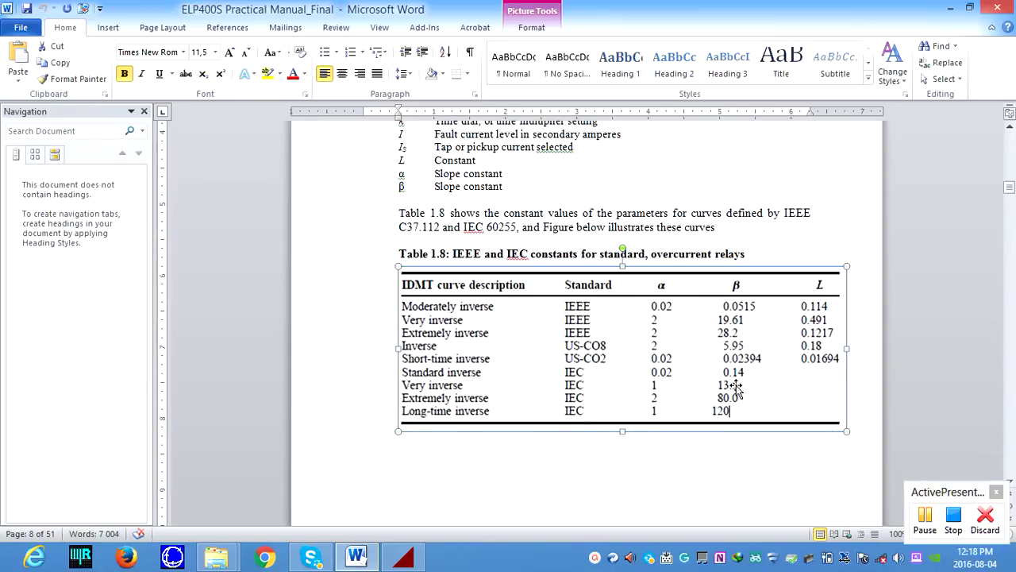
scroll(736, 385, up, 3)
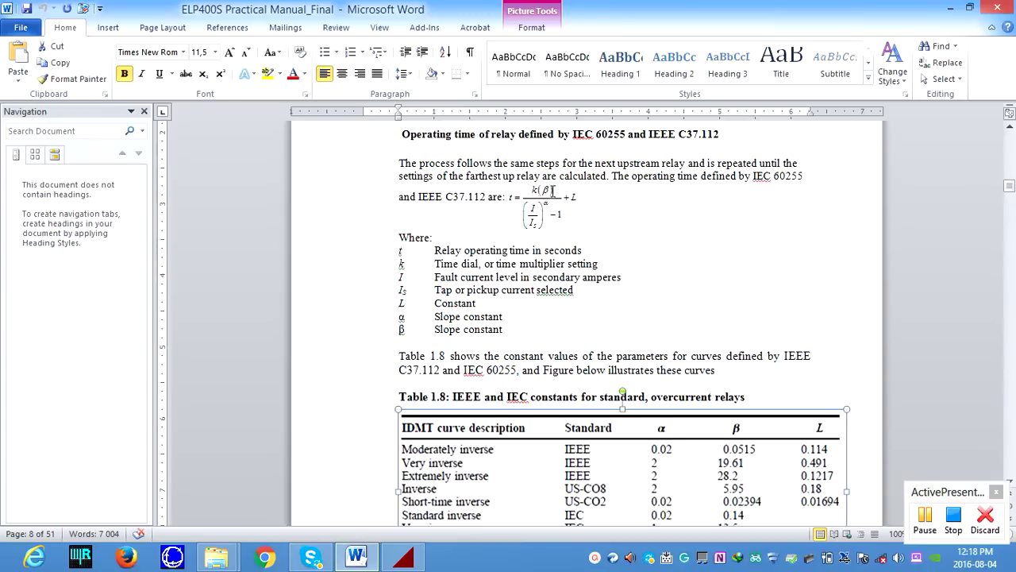
click(527, 195)
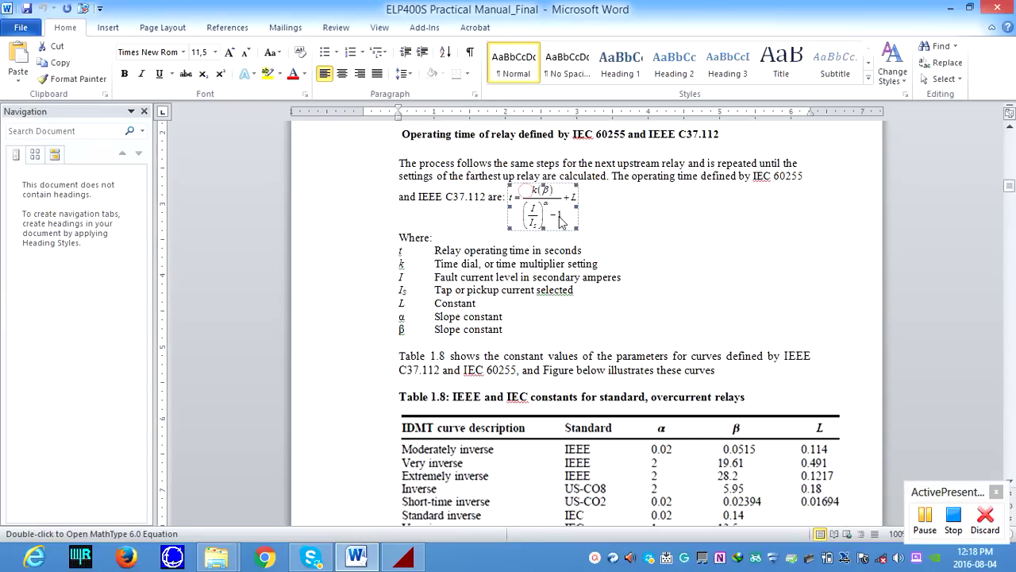
click(605, 227)
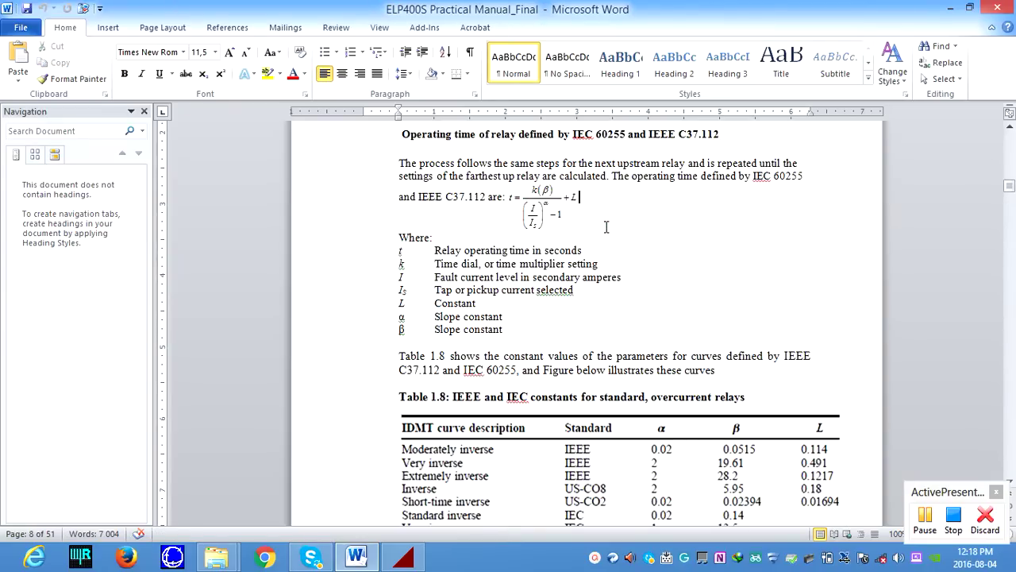
scroll(606, 227, down, 11)
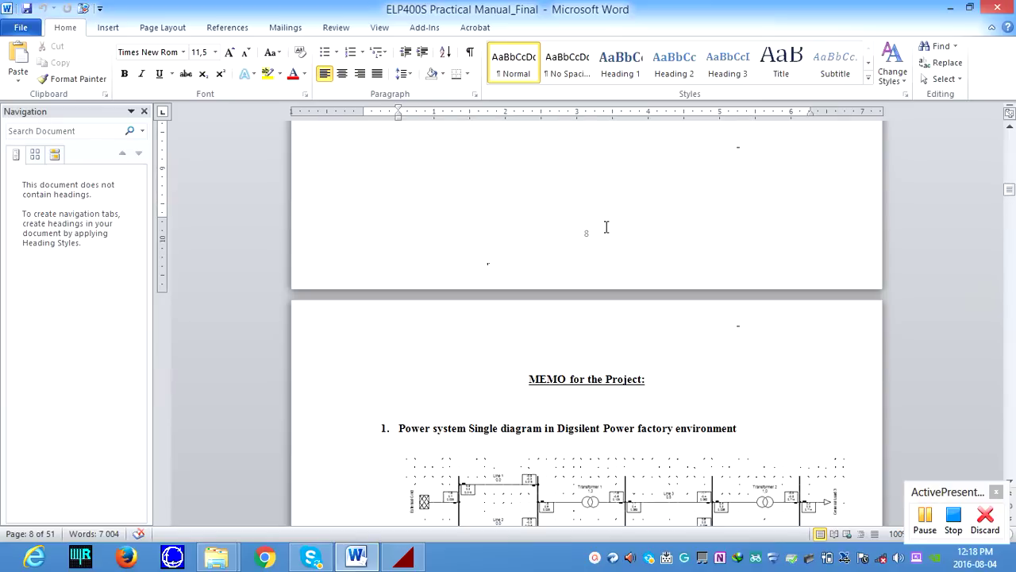
scroll(606, 227, up, 12)
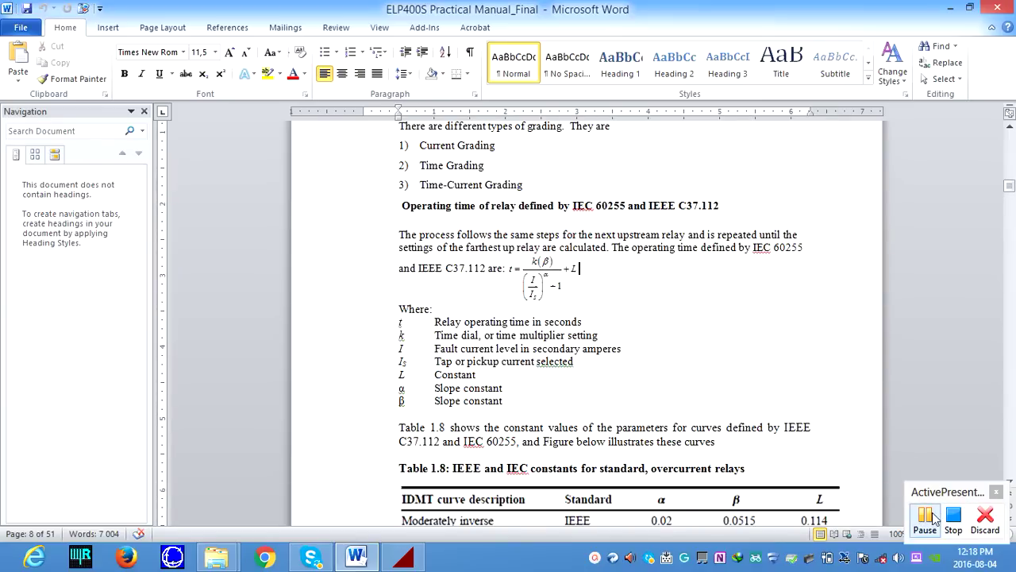
Step: Switch to the grid diagram in DIgSILENT PowerFactory
click(403, 556)
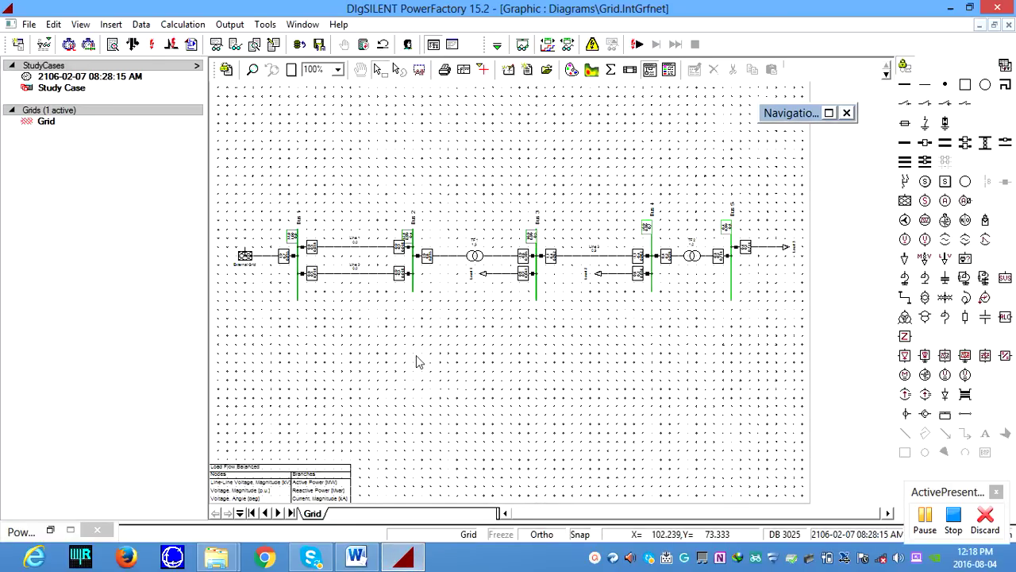
right_click(545, 264)
click(558, 215)
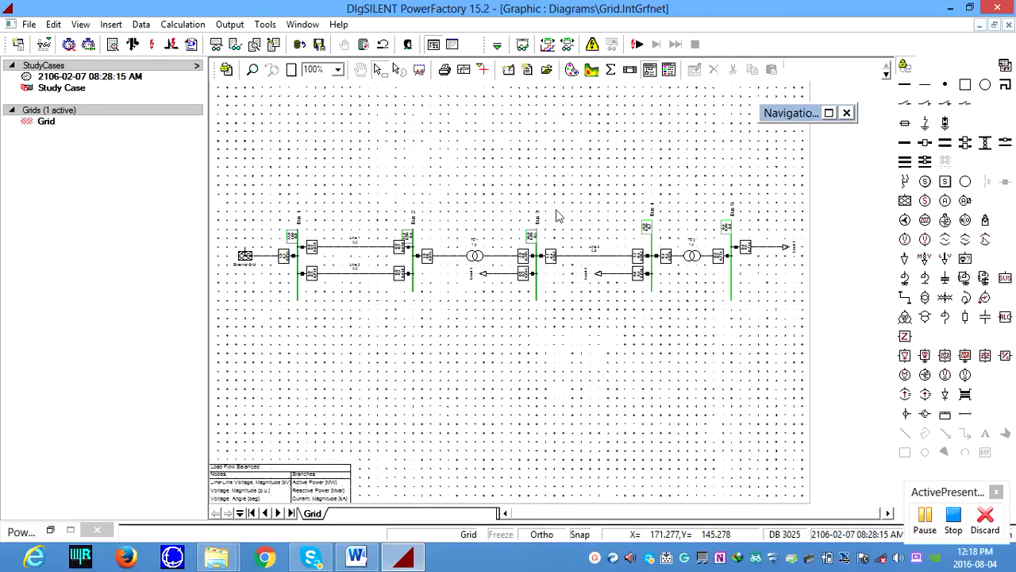
click(544, 264)
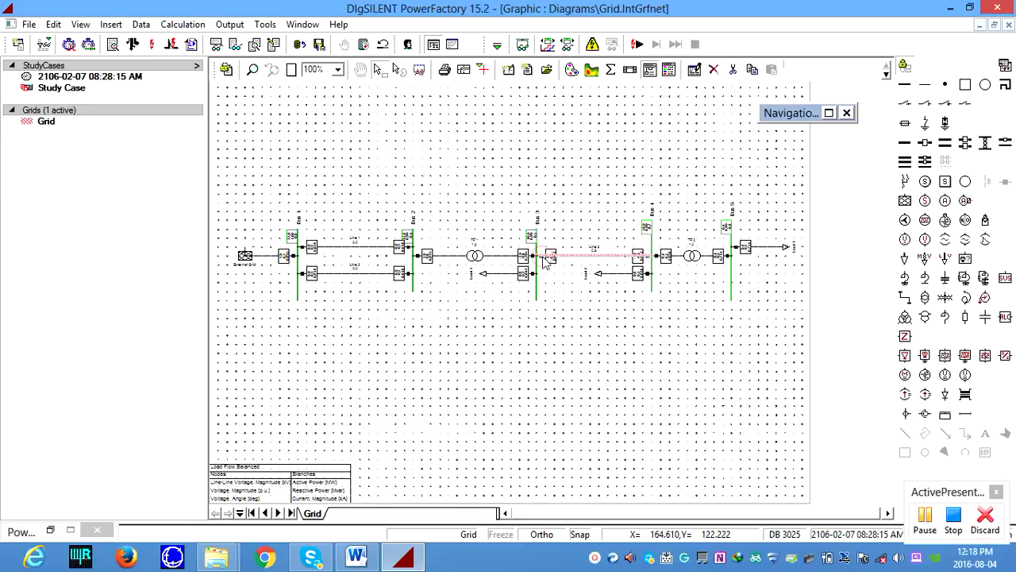
click(549, 220)
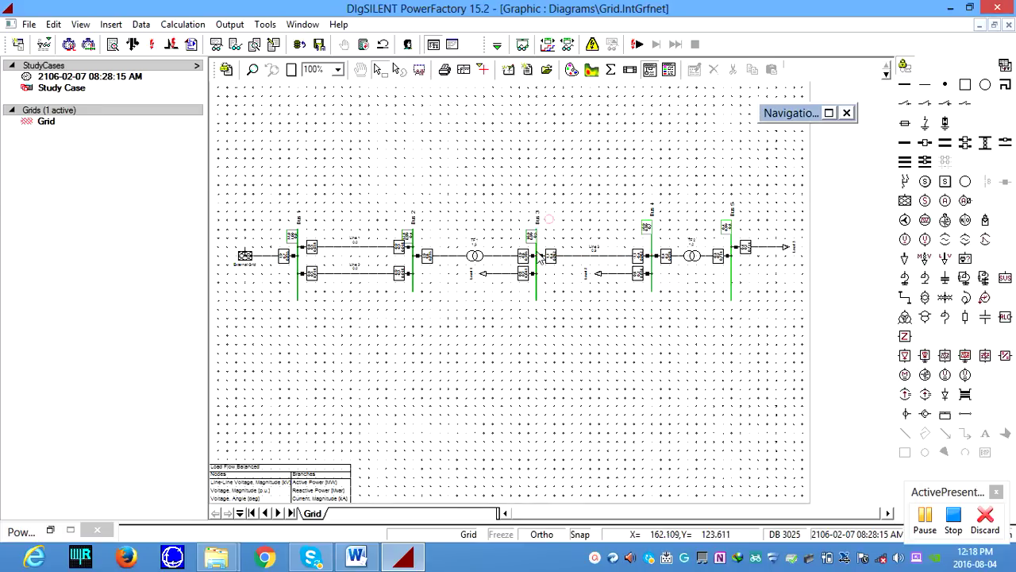
right_click(546, 264)
click(555, 200)
Step: Add a new current transformer to the cubicle of Line 3 at Bus 3 and create a new project type for it
right_click(543, 260)
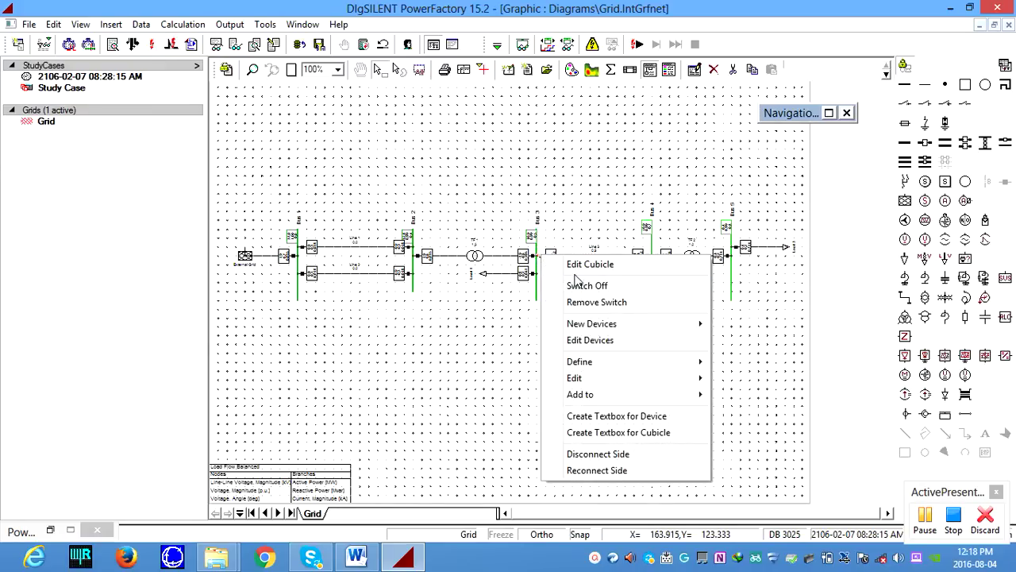
mouse_move(618, 326)
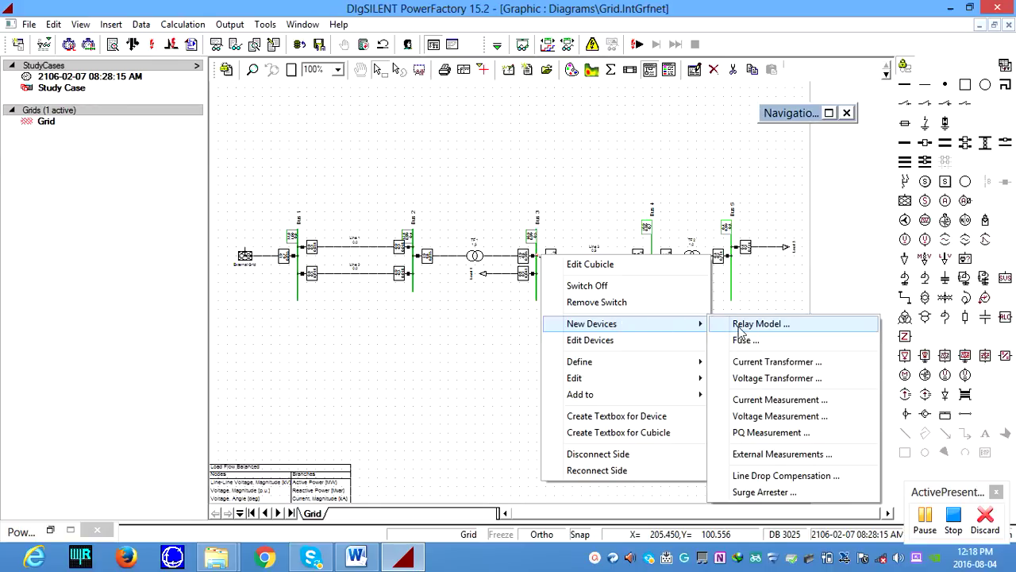
click(752, 364)
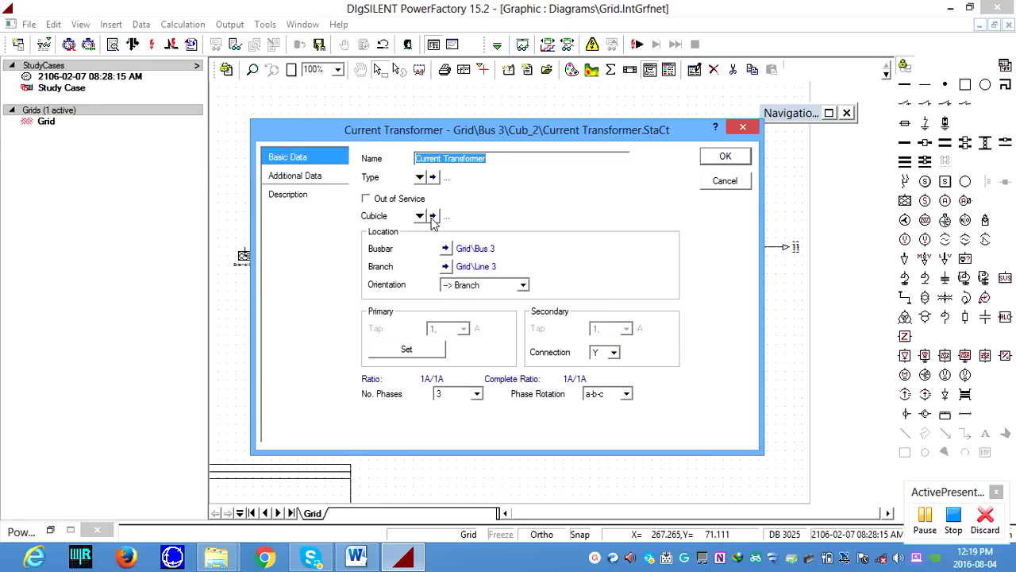
click(420, 178)
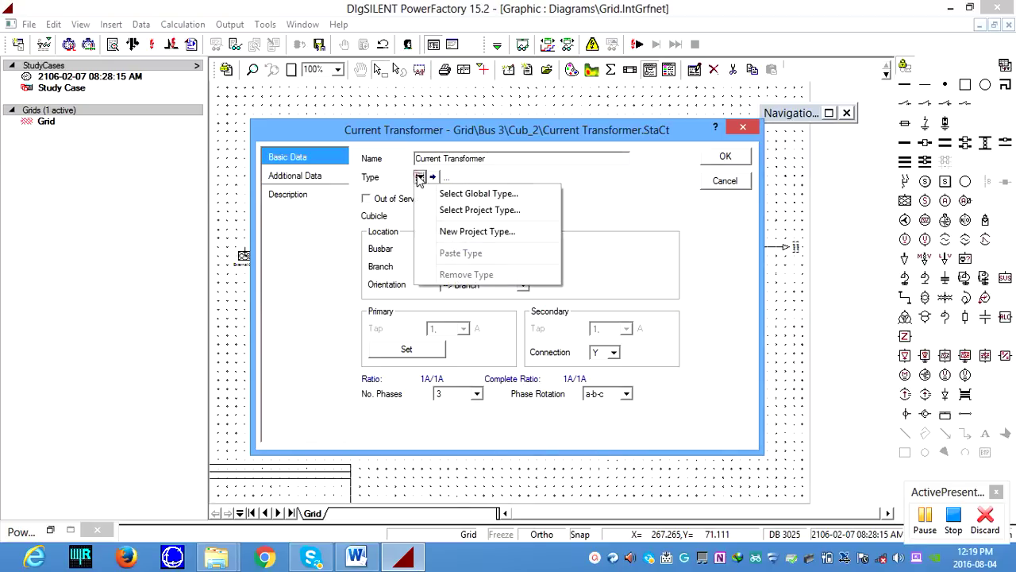
click(463, 238)
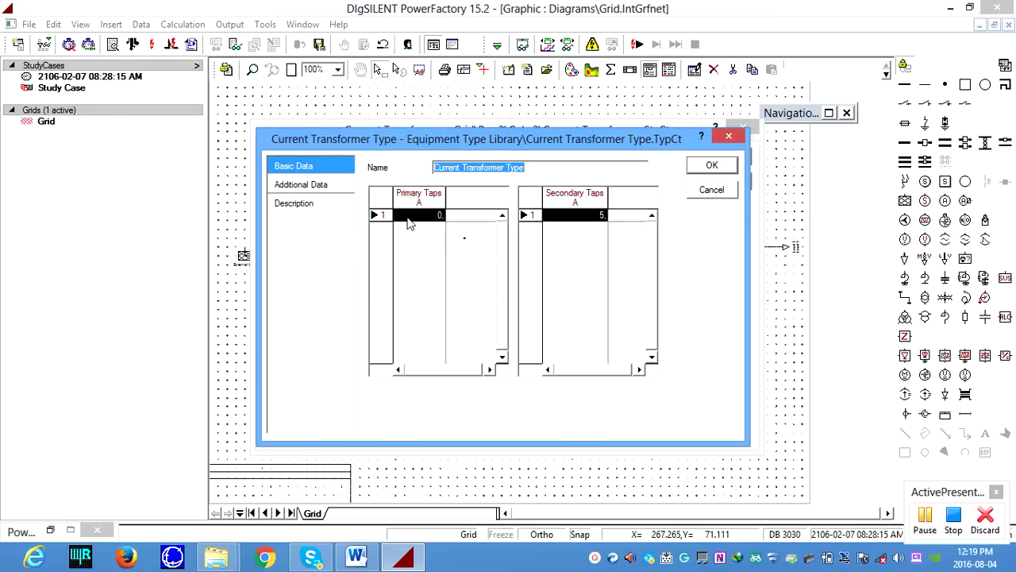
Step: Switch to the practical manual in Word and look up the current transformer data in Table 1.6
click(359, 559)
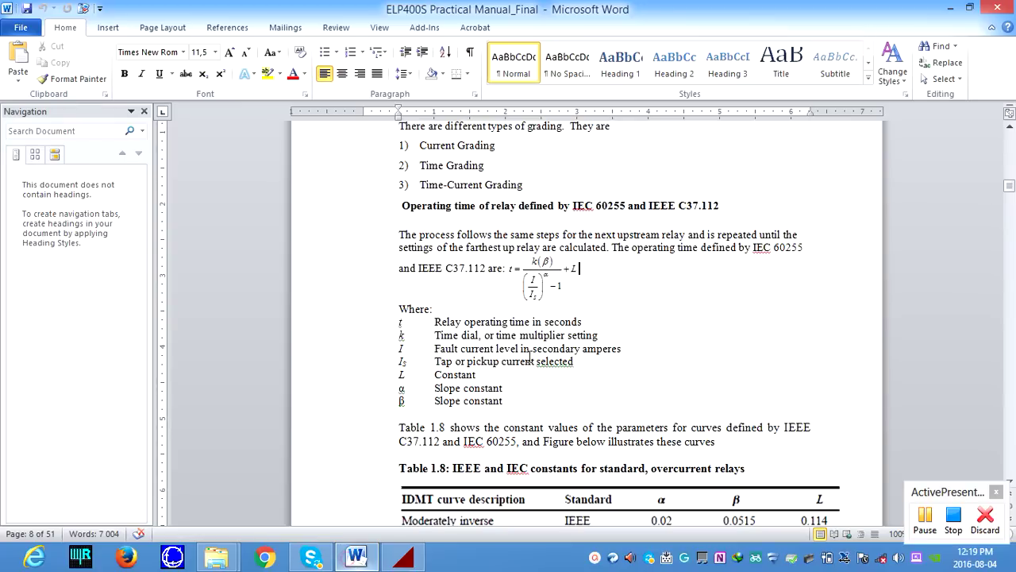
scroll(538, 391, up, 10)
scroll(537, 390, up, 20)
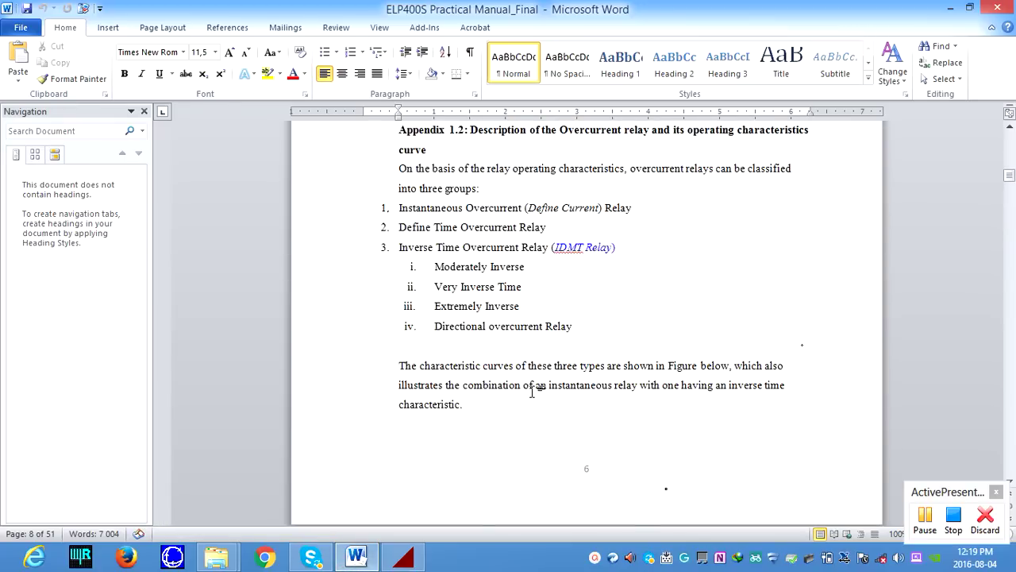
scroll(534, 394, up, 20)
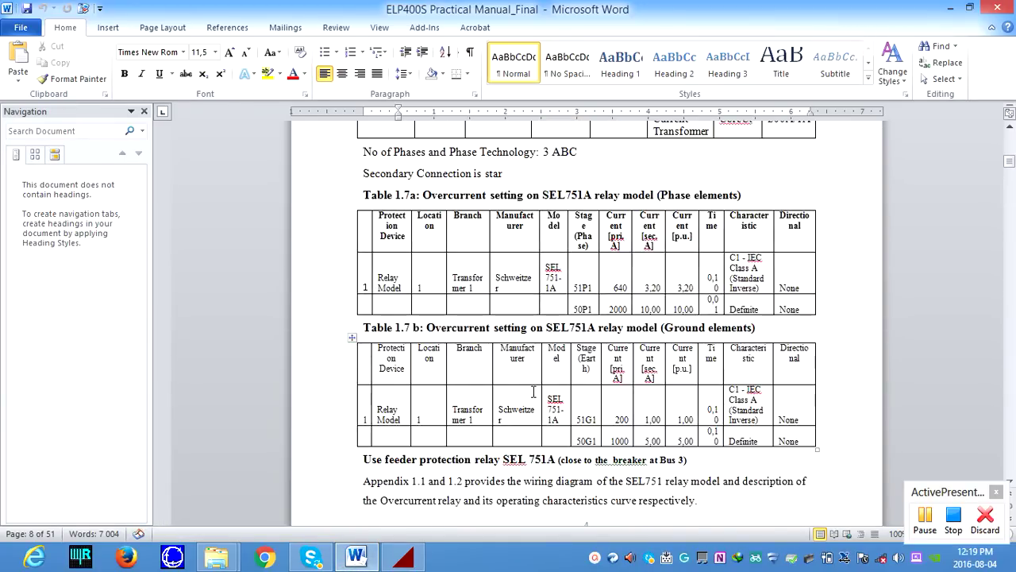
scroll(534, 391, down, 9)
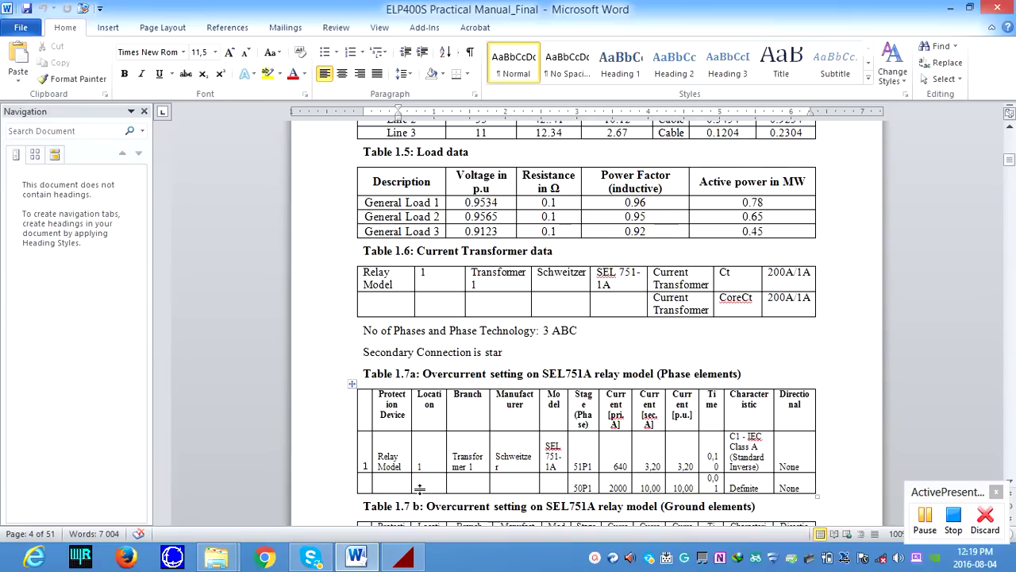
Step: Back in PowerFactory, name the current transformer type CT 1, set its primary tap to 200 A and secondary tap to 1 A, and confirm the type
click(404, 560)
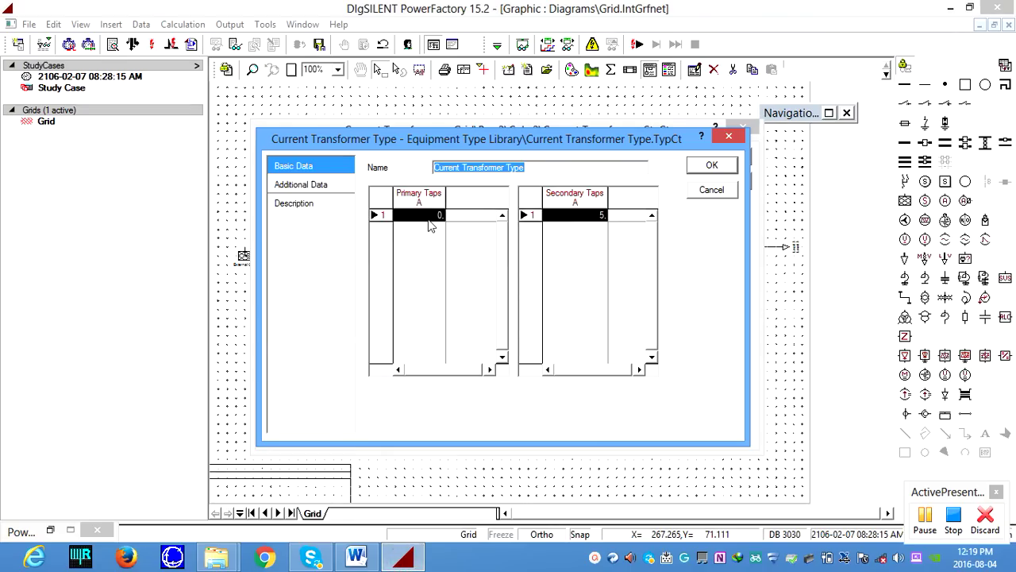
text(200)
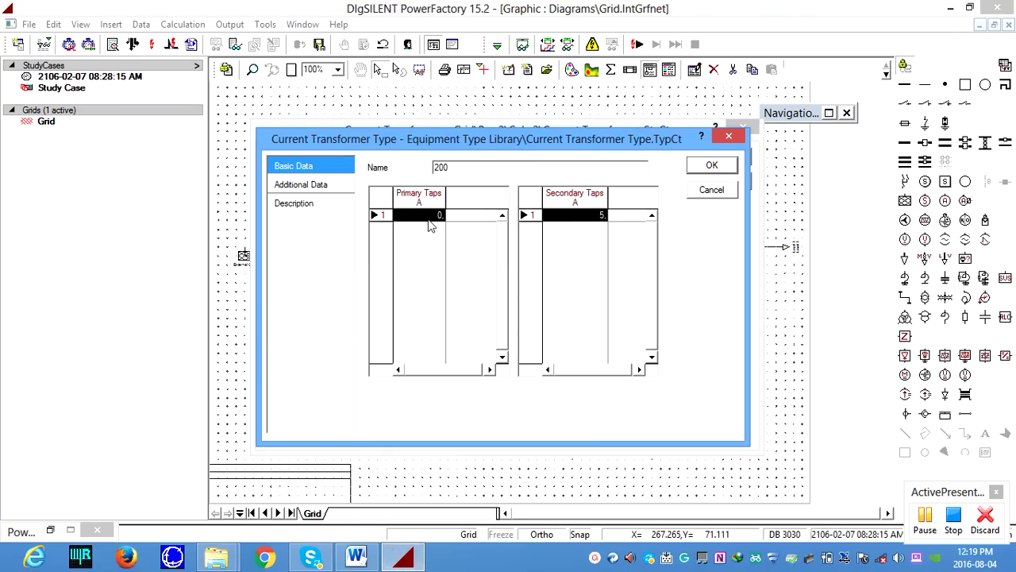
text(CT 1)
double_click(426, 222)
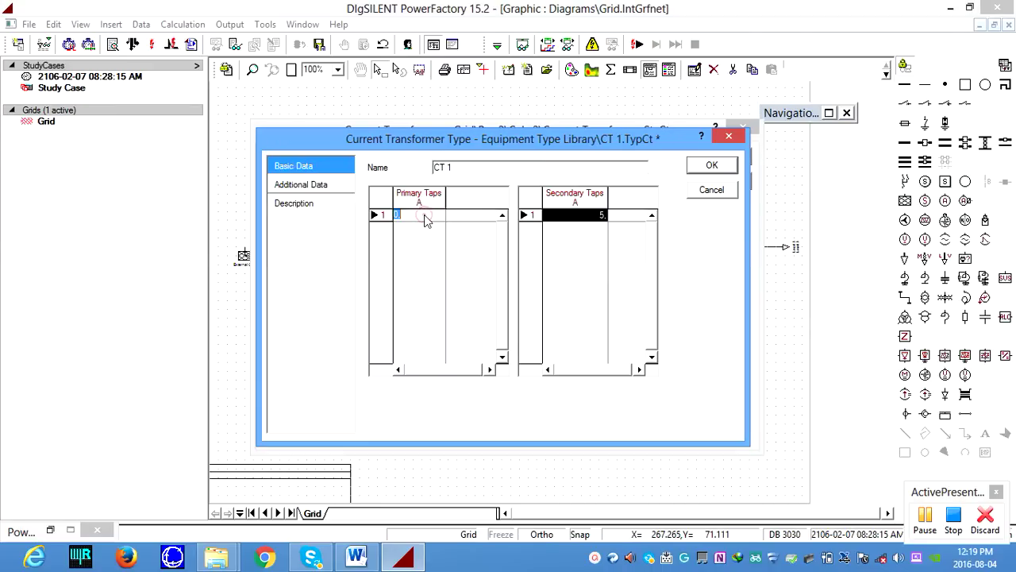
text(200)
click(604, 220)
double_click(604, 220)
text(1)
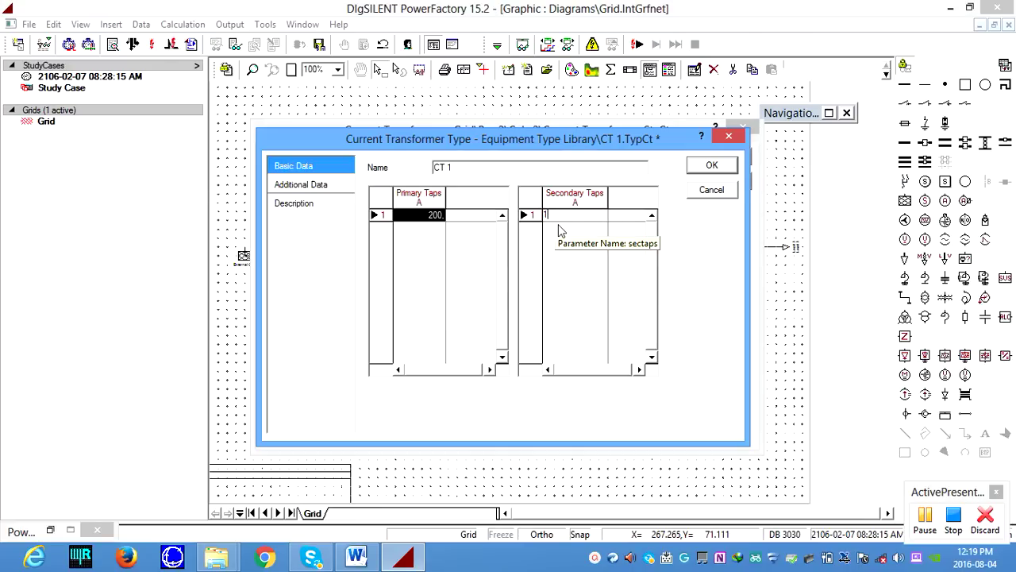
click(700, 169)
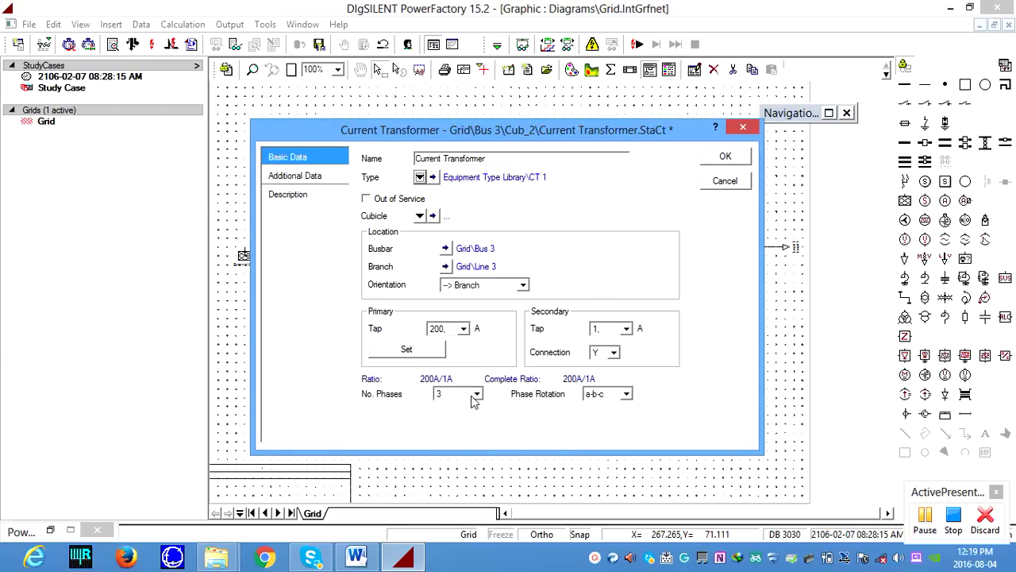
Step: Keep the phase rotation at a-b-c and confirm the current transformer at Bus 3 on Line 3
click(629, 396)
click(627, 394)
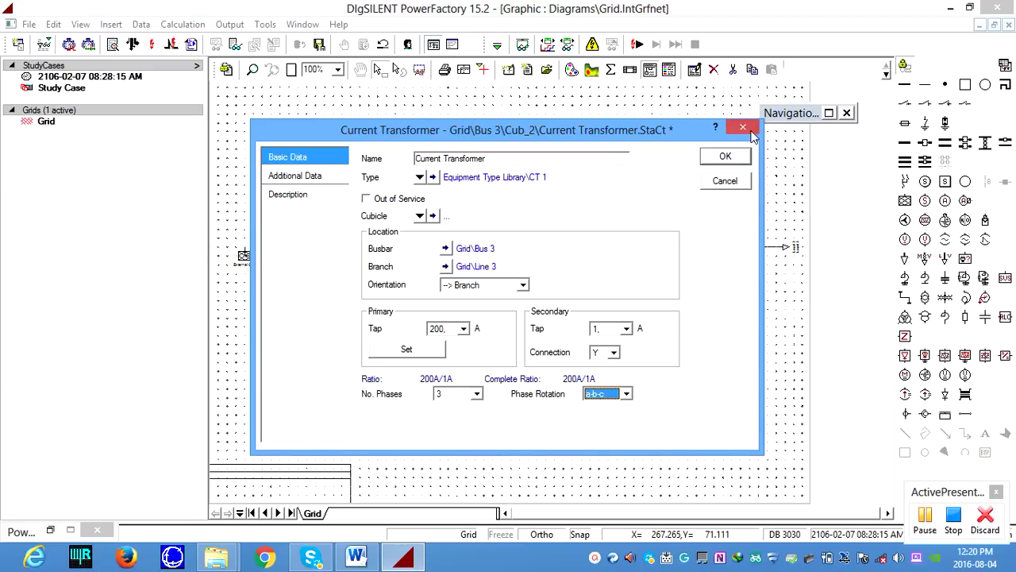
click(724, 159)
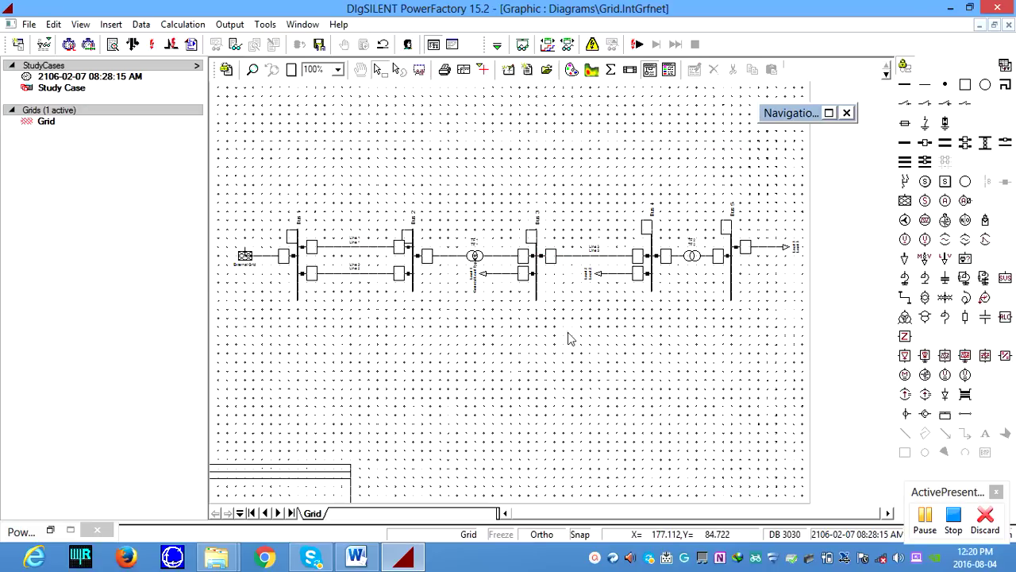
right_click(544, 262)
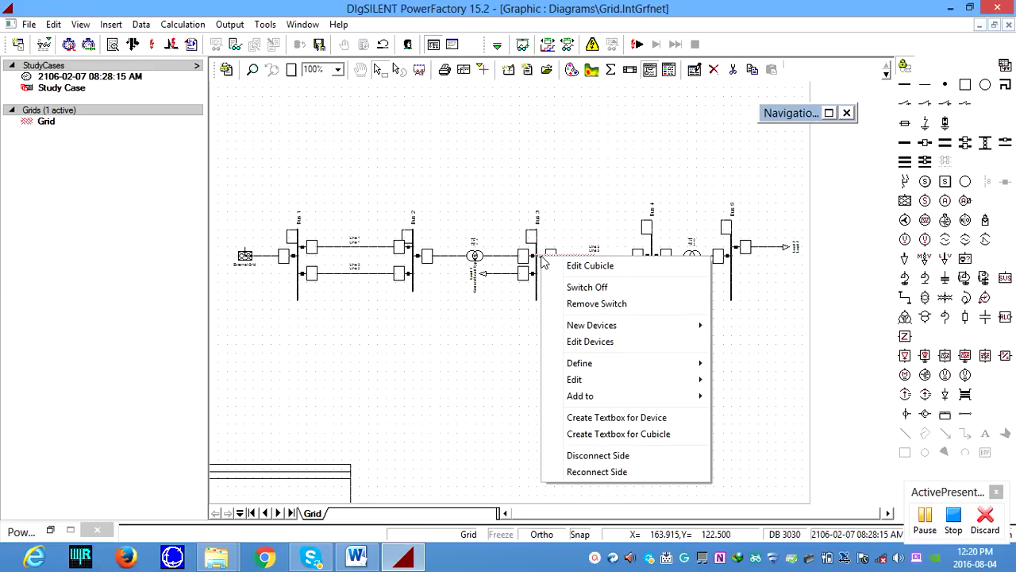
click(417, 369)
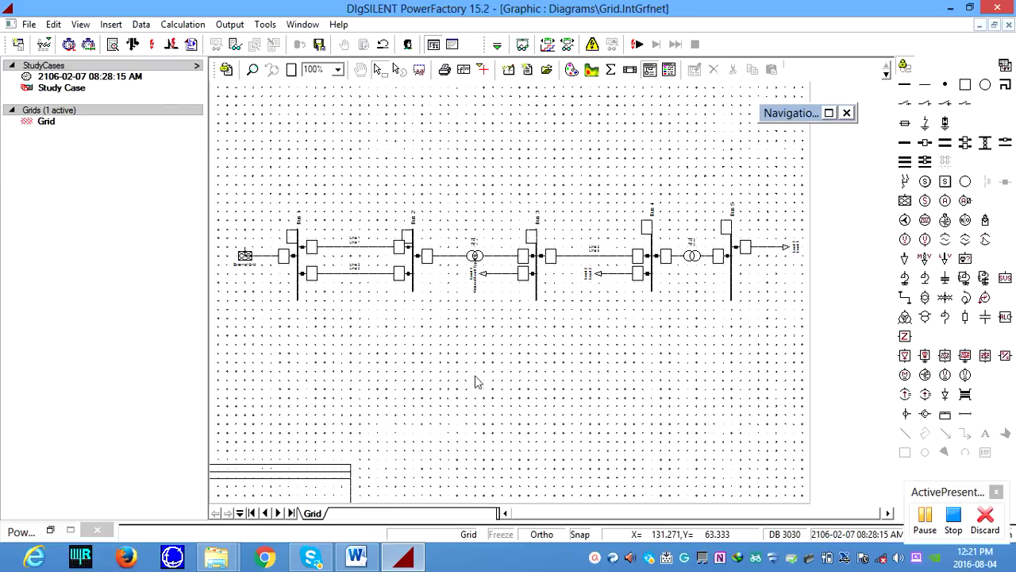
click(69, 531)
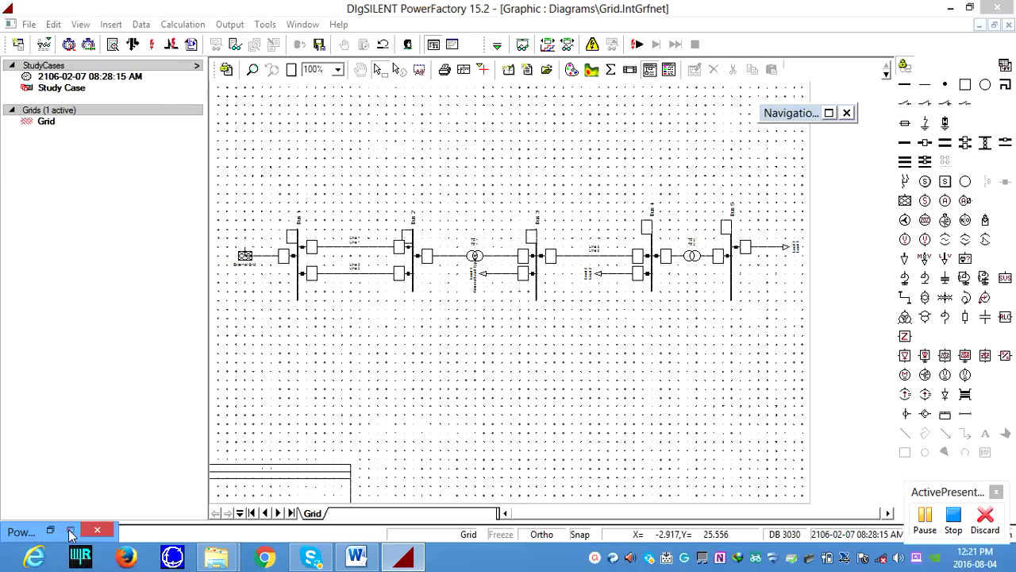
click(50, 530)
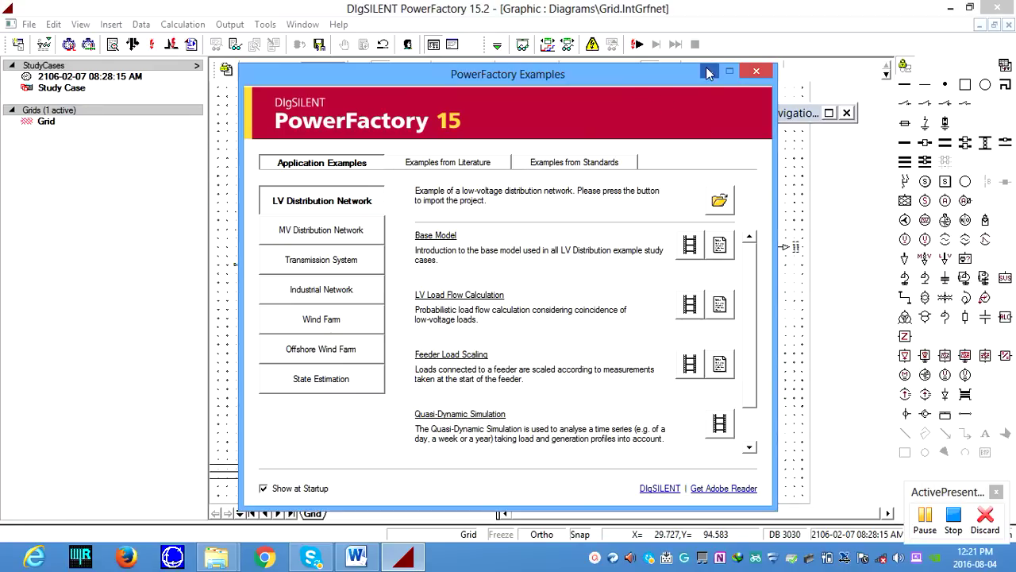
click(708, 71)
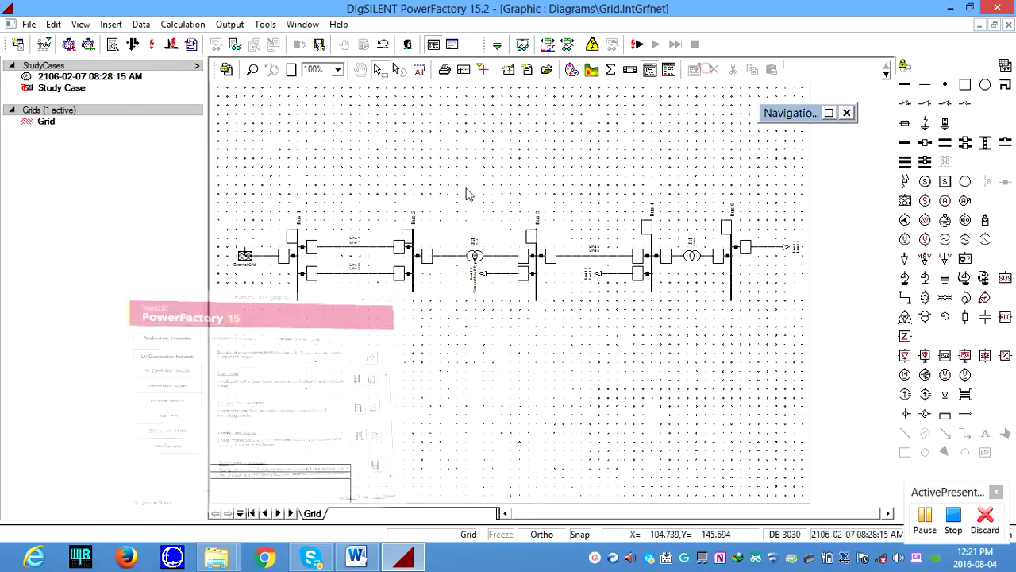
Step: Deactivate the currently active overcurrent relay setting project
click(29, 26)
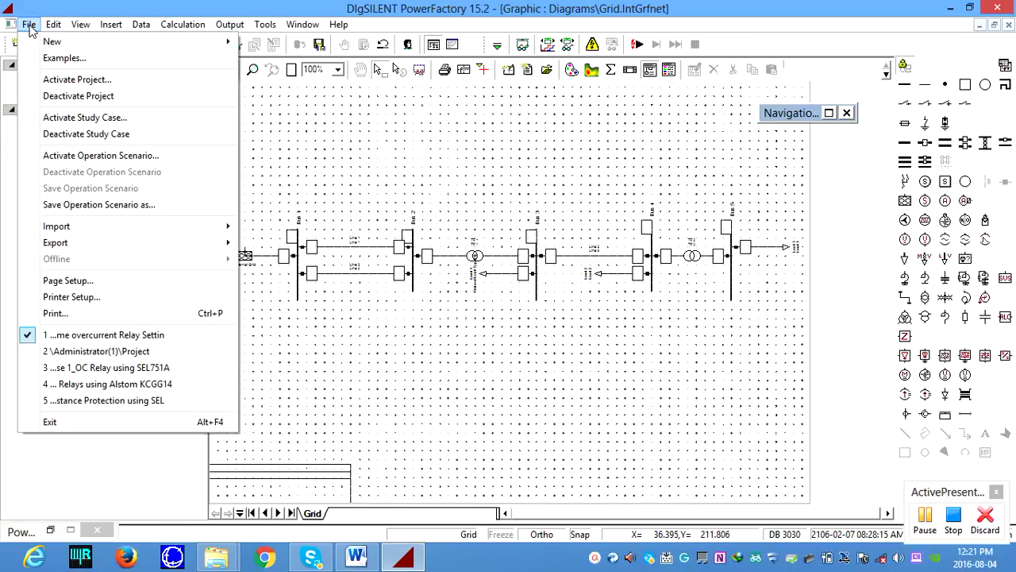
click(81, 26)
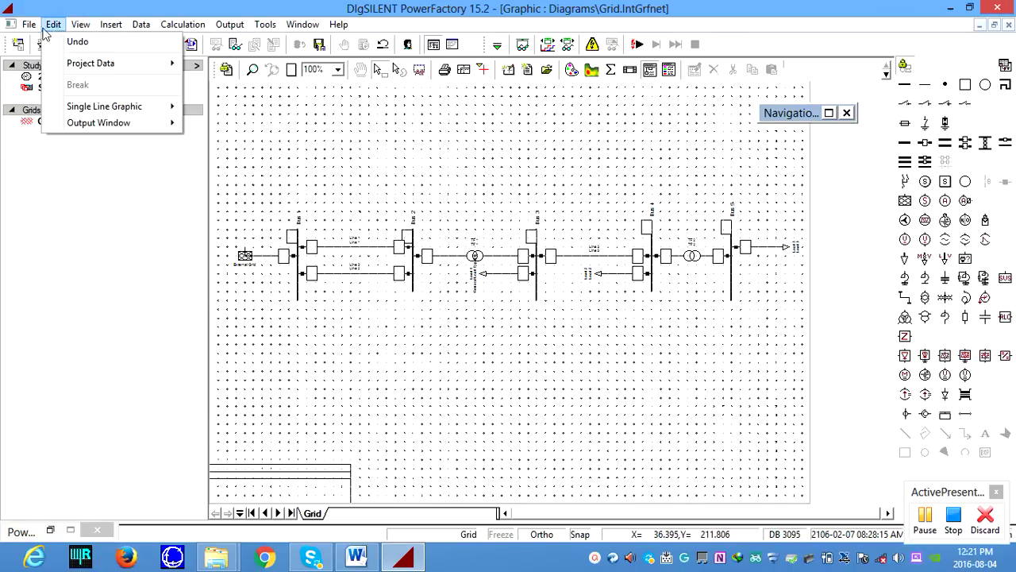
mouse_move(32, 29)
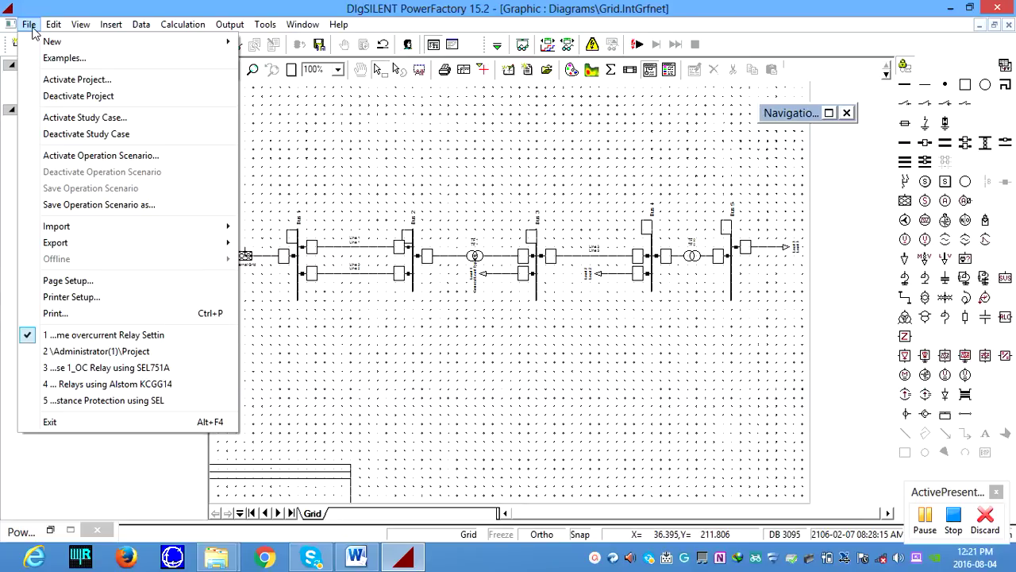
click(86, 96)
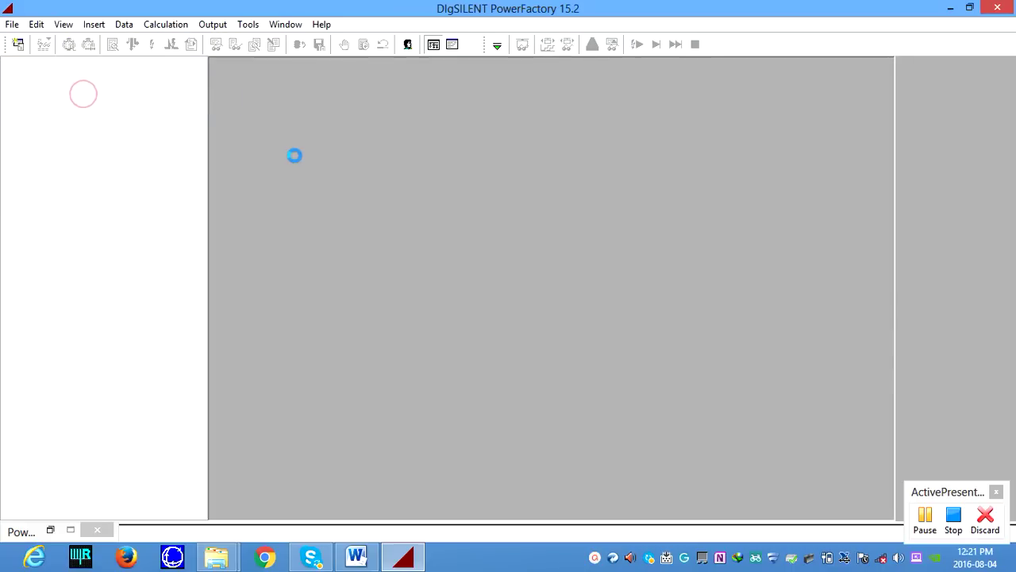
Step: Start importing a PowerFactory data file of type *.pfd, *.dz or *.dle
click(14, 25)
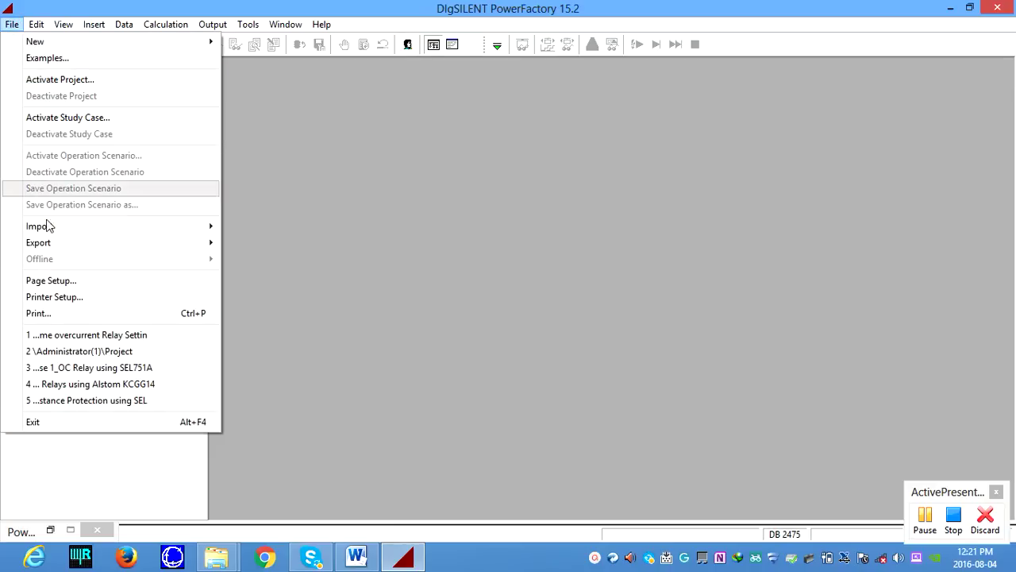
mouse_move(56, 229)
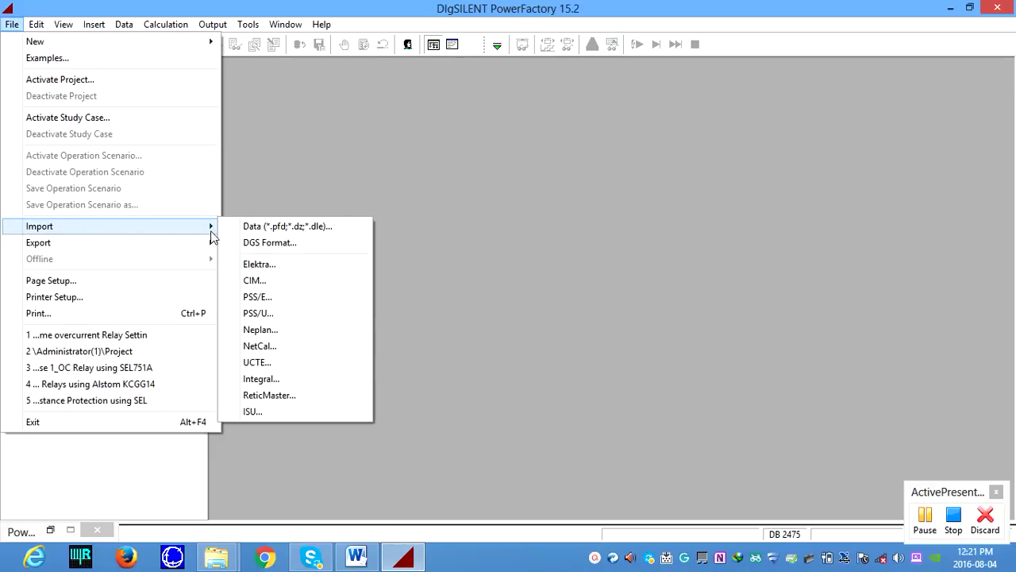
click(270, 228)
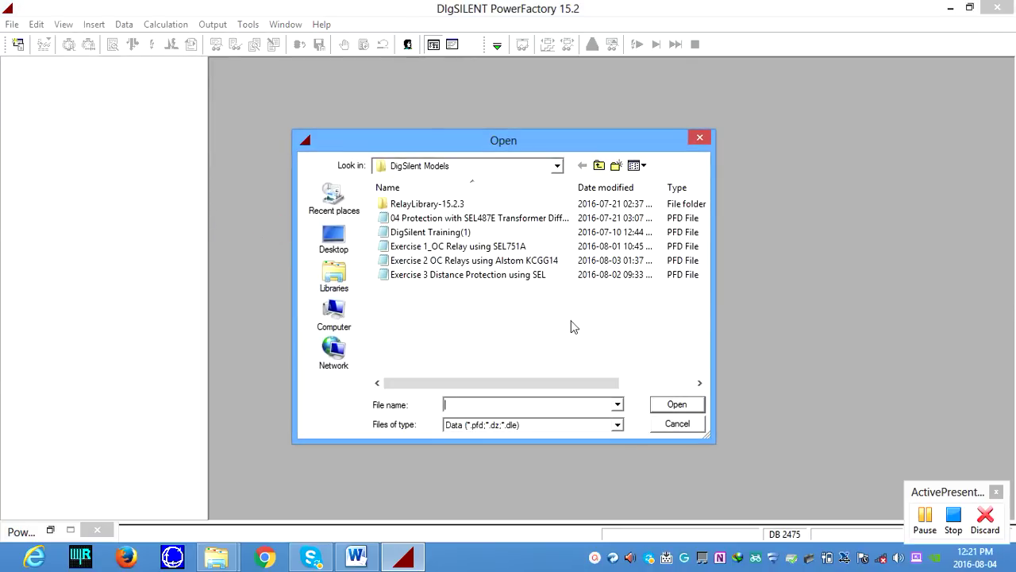
click(334, 316)
double_click(440, 302)
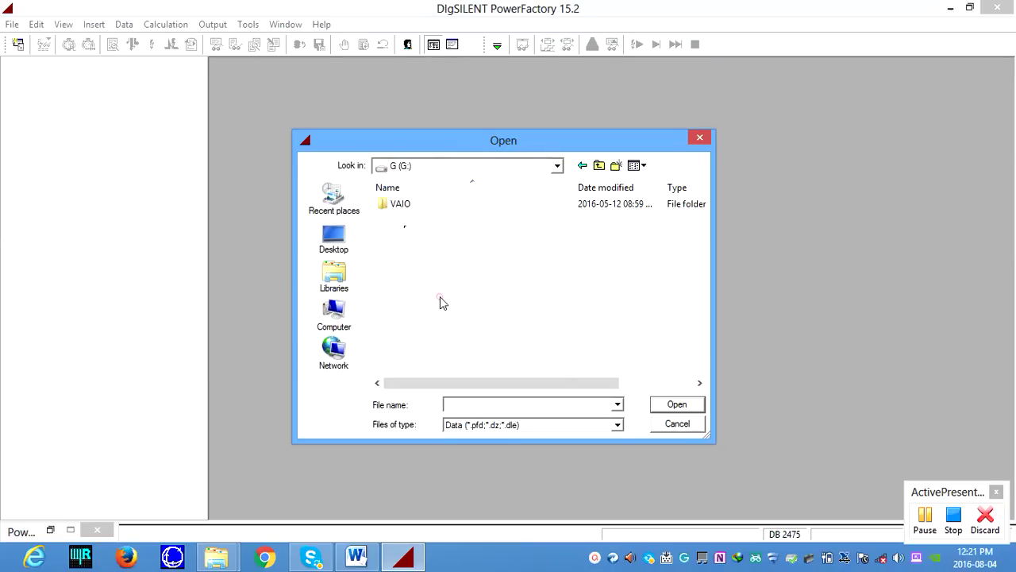
double_click(402, 203)
double_click(403, 204)
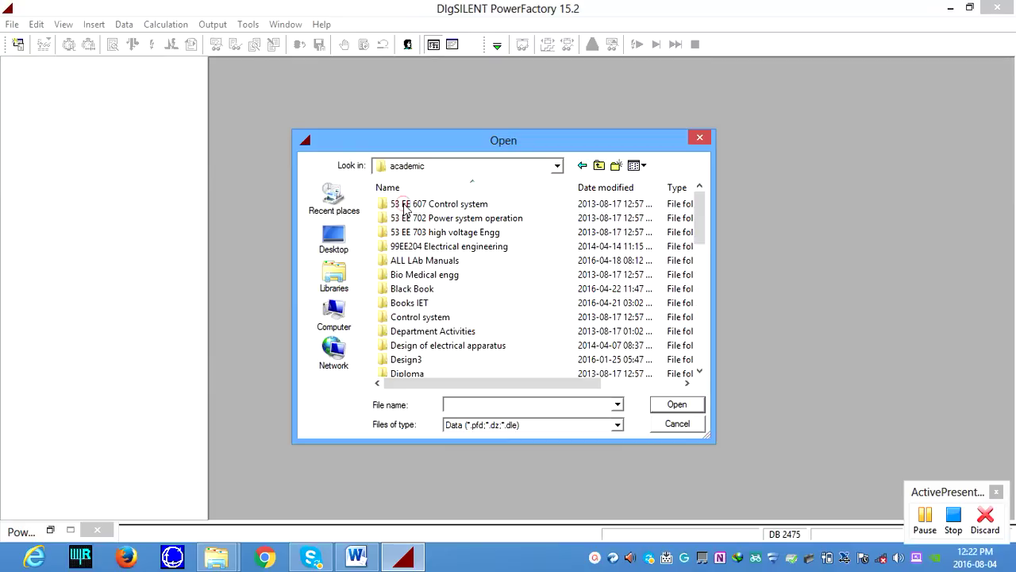
click(405, 217)
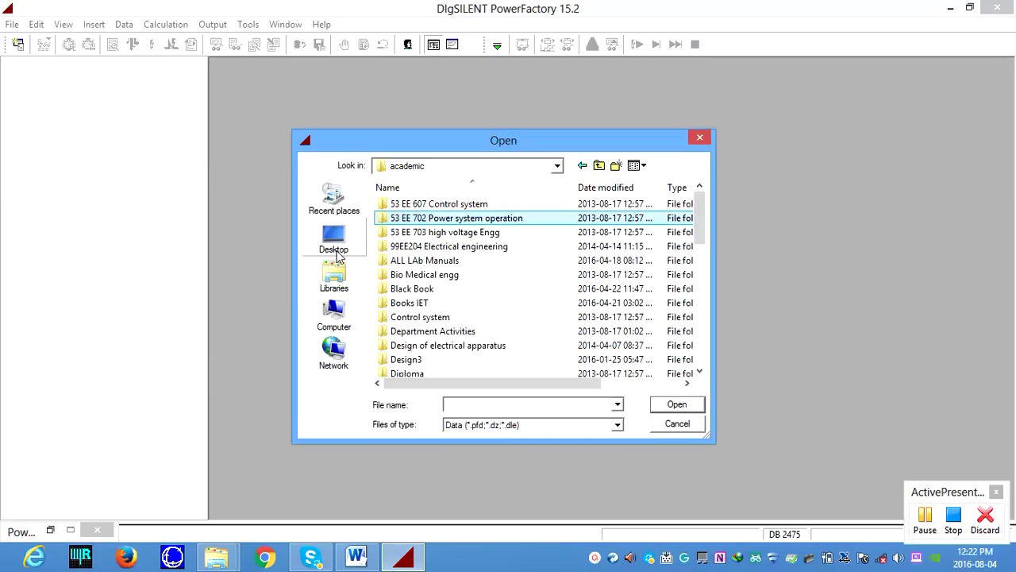
Step: Browse drive E: to SOFTWARE\digsilent\Digsilent 15.1_Crack_working\RelayLibrary-15.1.5 and look through the relay manufacturer folders
click(334, 316)
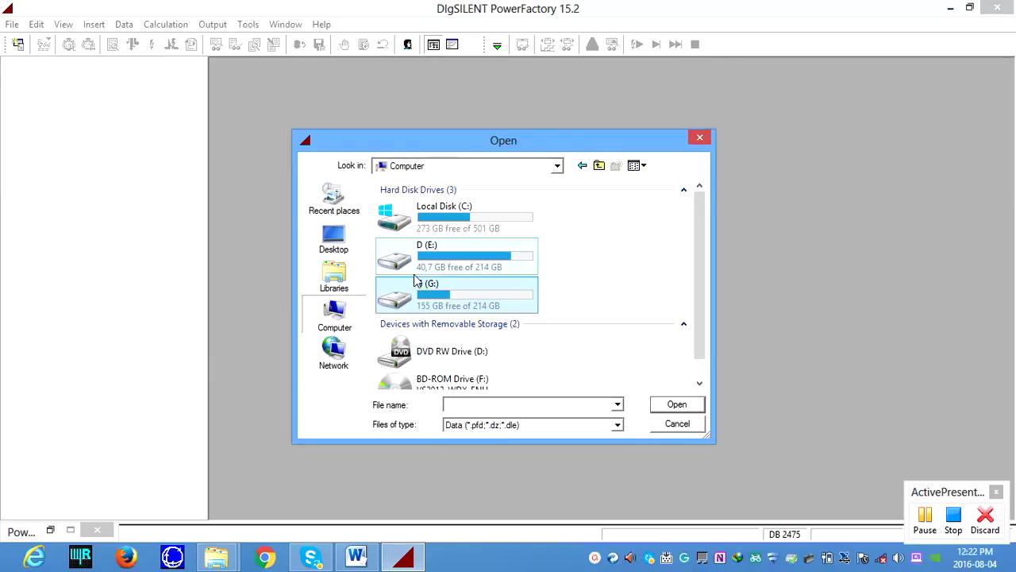
double_click(408, 251)
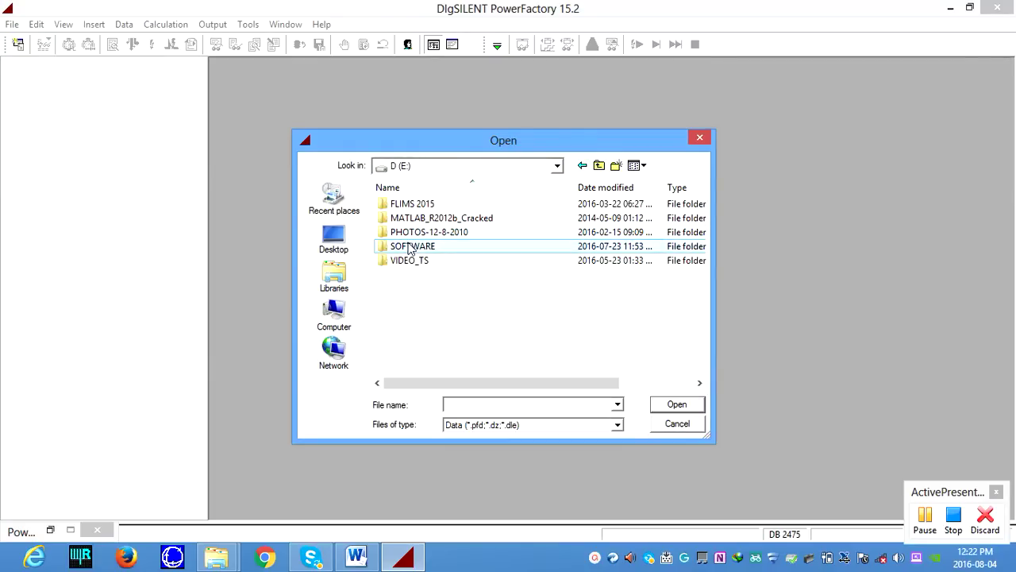
double_click(408, 249)
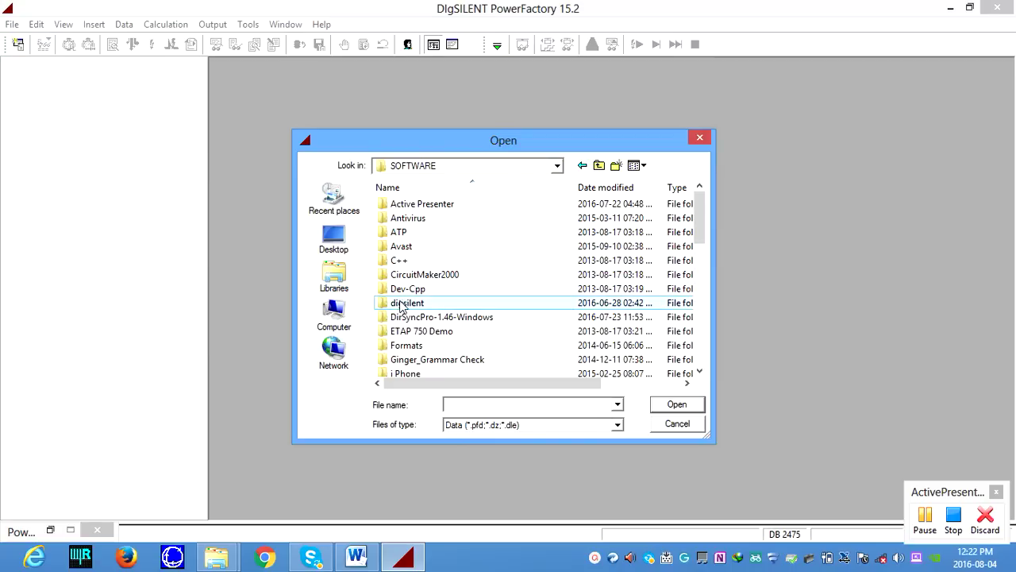
double_click(400, 303)
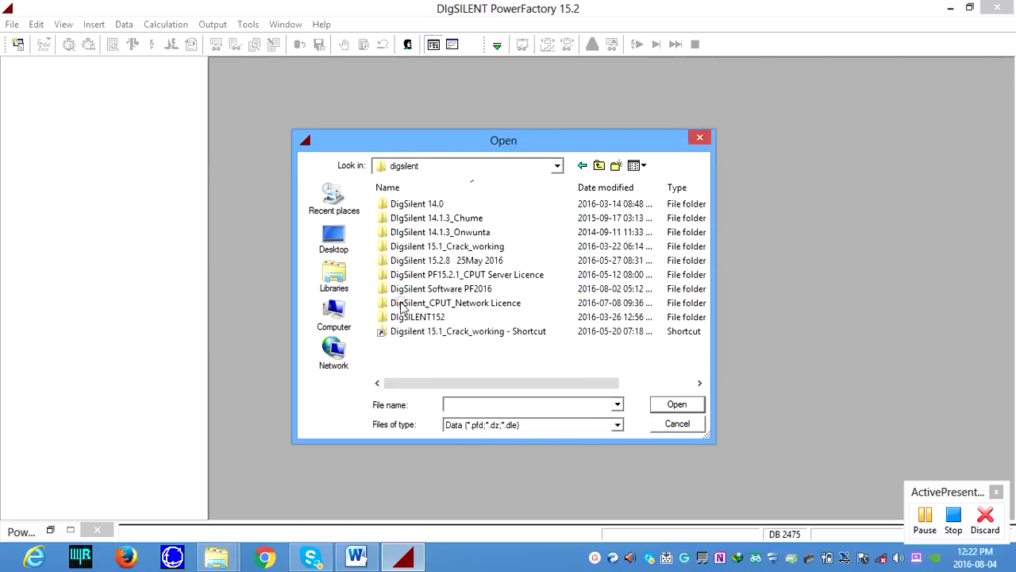
double_click(472, 248)
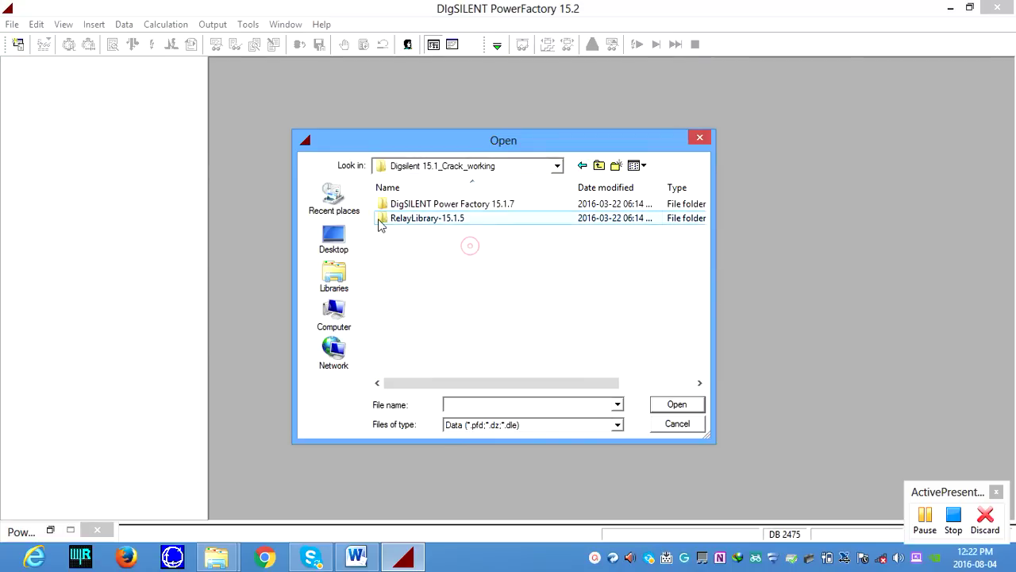
double_click(436, 226)
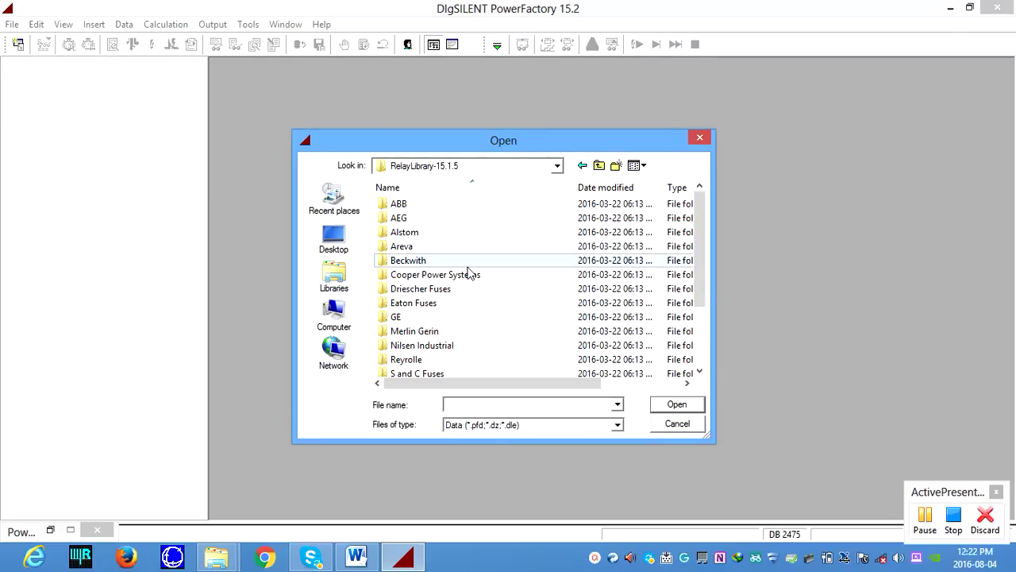
scroll(468, 272, down, 1)
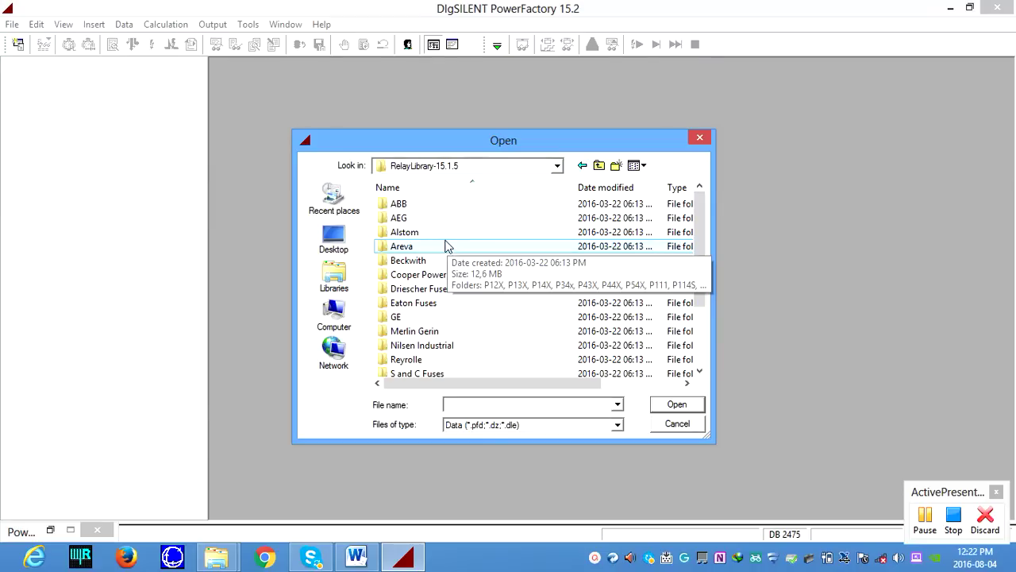
scroll(446, 246, down, 2)
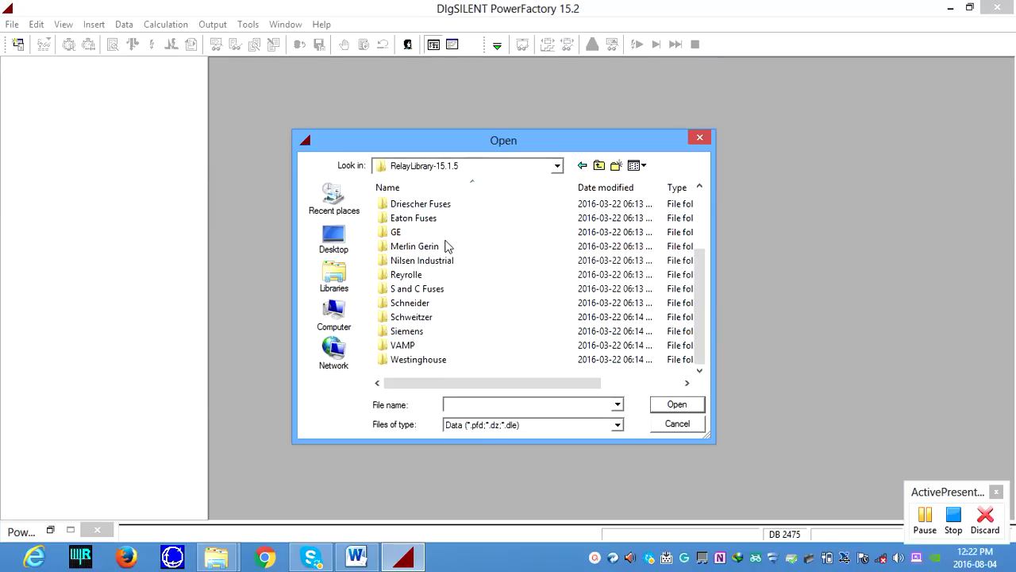
scroll(445, 268, up, 2)
scroll(444, 268, down, 2)
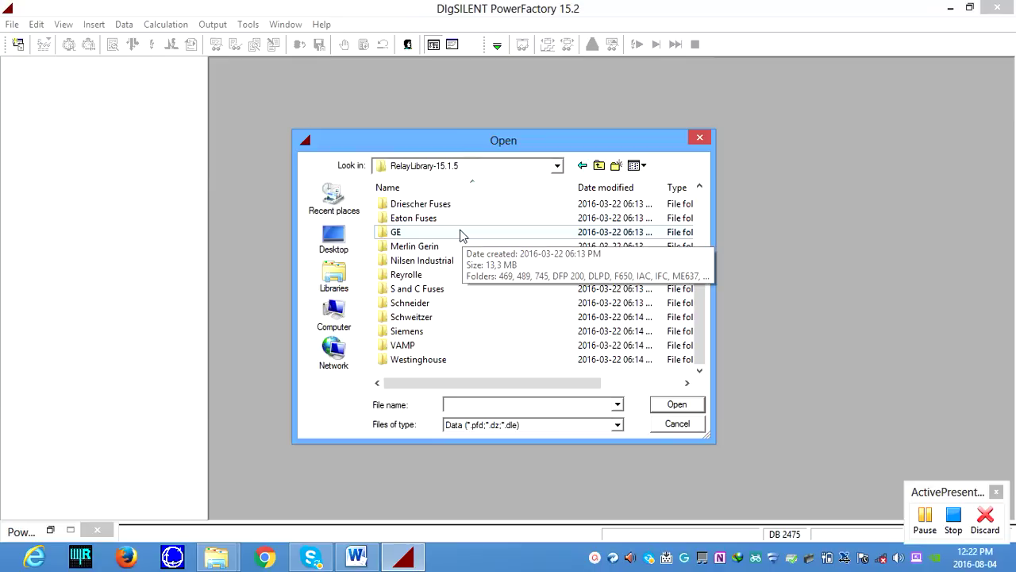
Step: Try to import SEL 751.dz from the Schweitzer\SEL 751 folder into the relay library, cancelling the replacement of the existing object
double_click(419, 321)
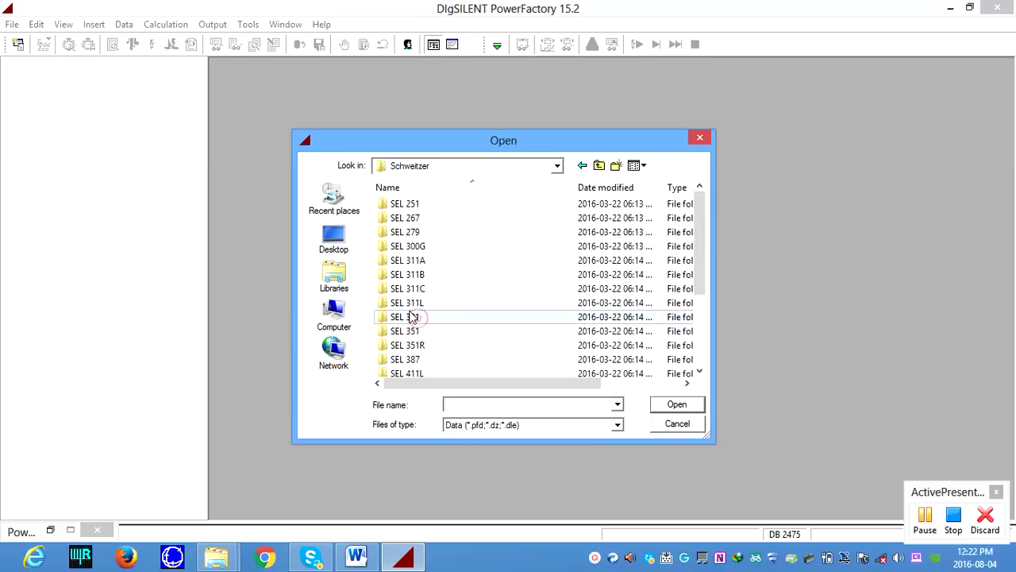
scroll(433, 317, down, 3)
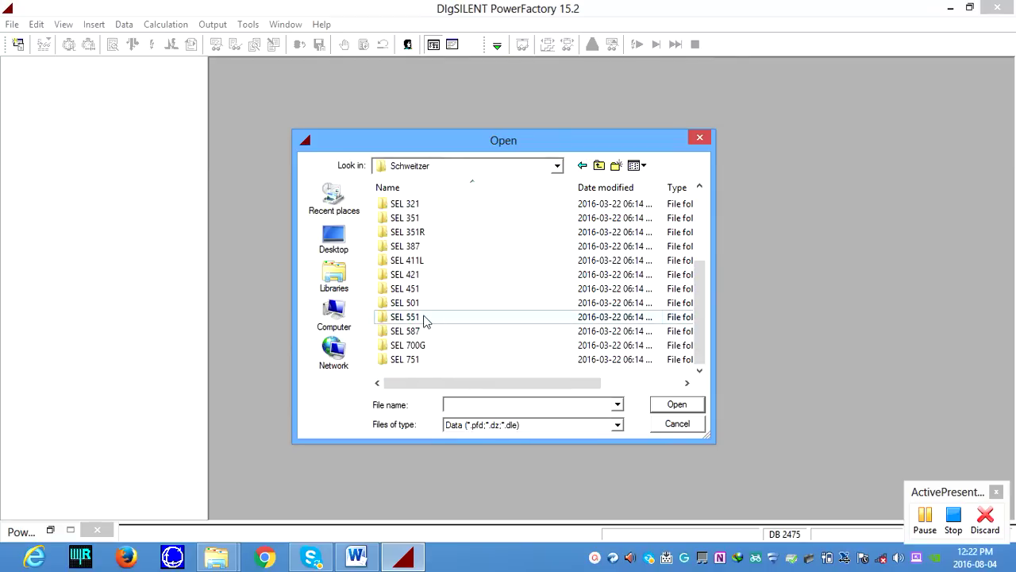
double_click(399, 362)
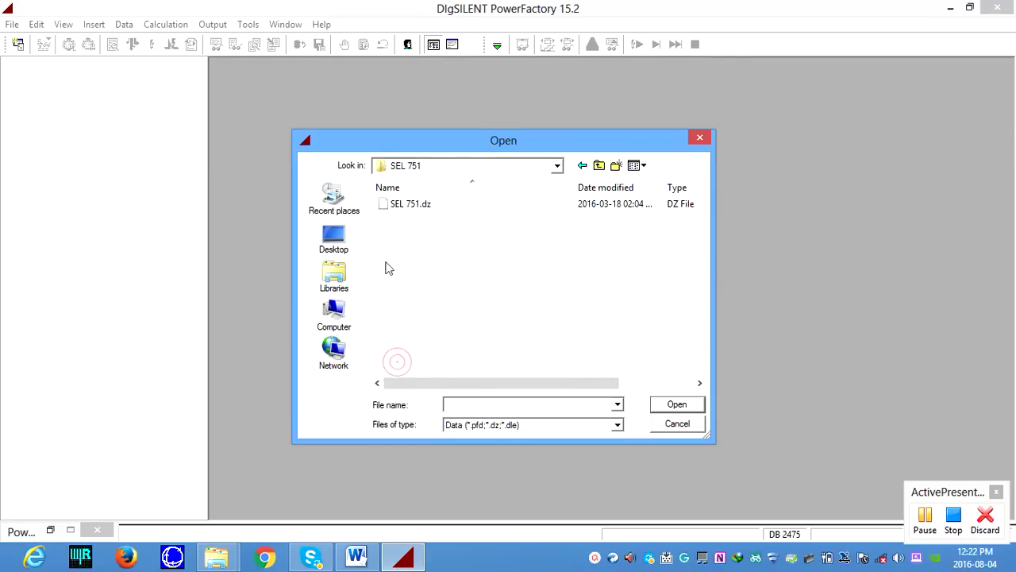
click(407, 208)
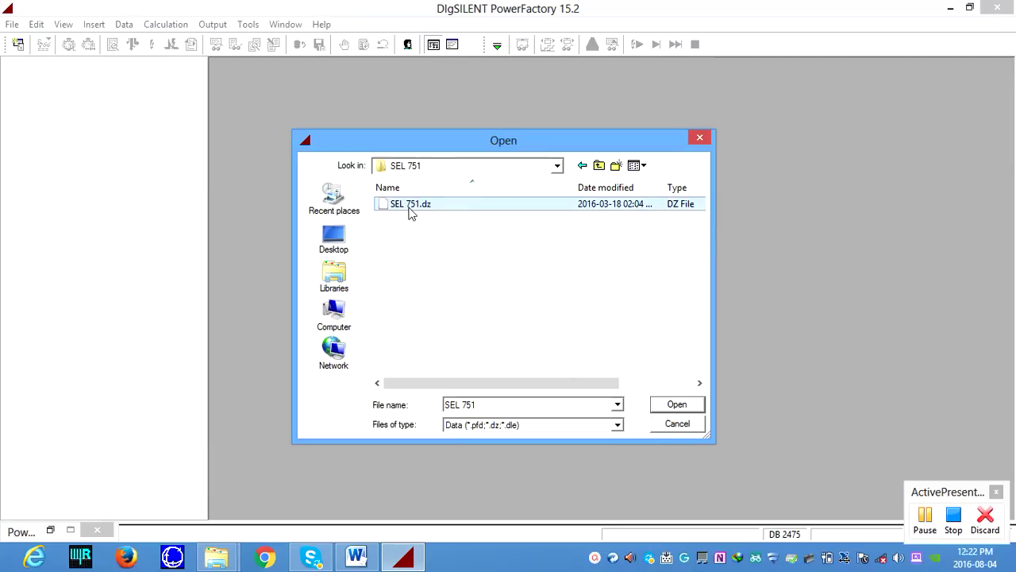
click(676, 408)
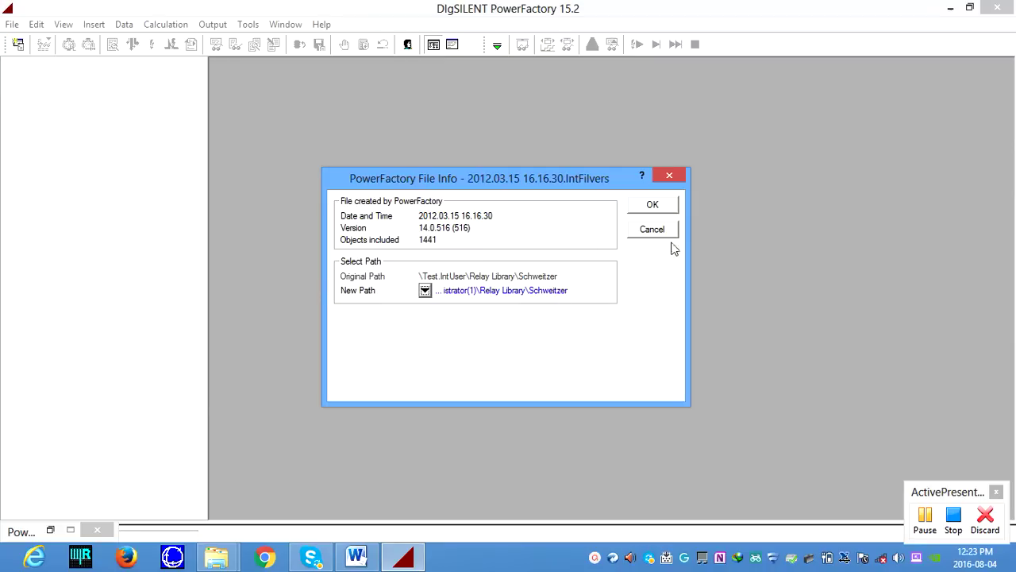
click(652, 206)
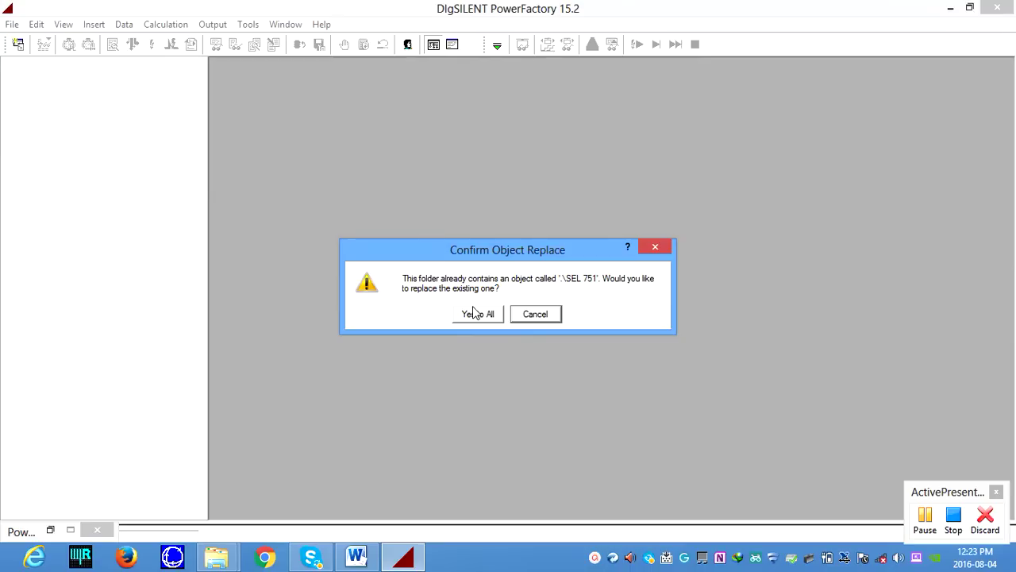
click(535, 314)
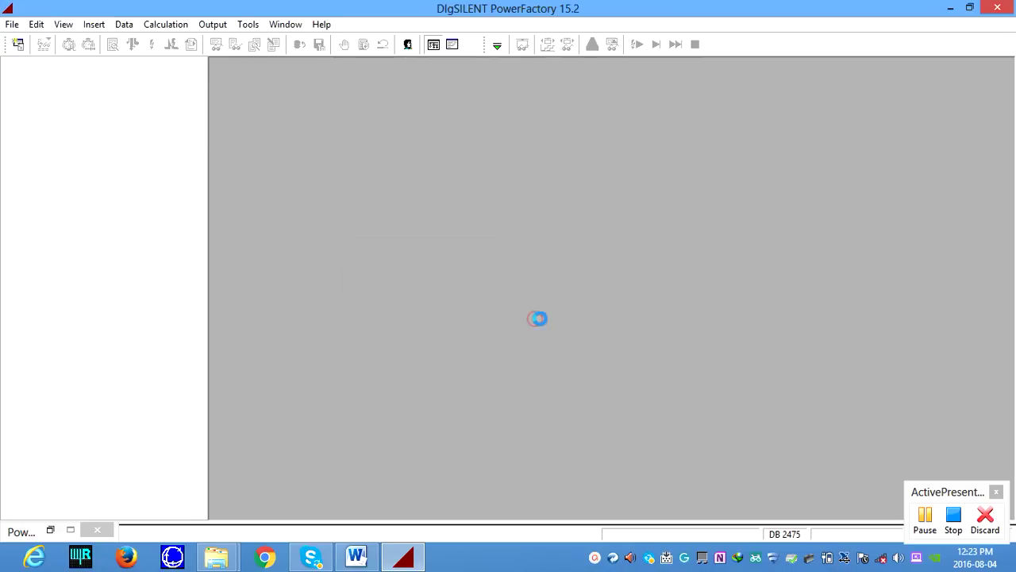
Step: Look through the project selection tree down to Relay Library\Schweitzer\SEL 751 and inspect the SEL 751-1A relay entry
click(11, 24)
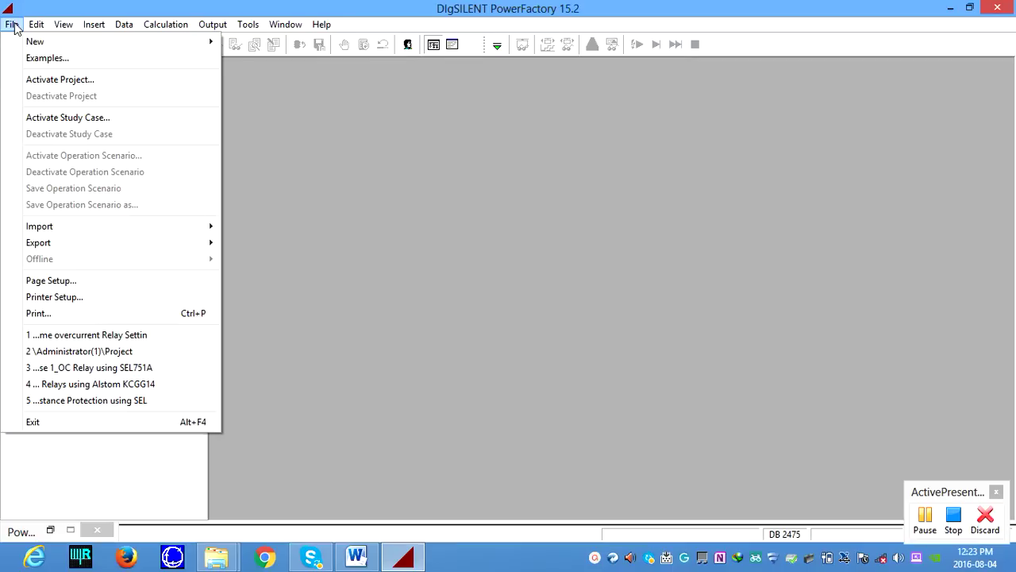
click(54, 80)
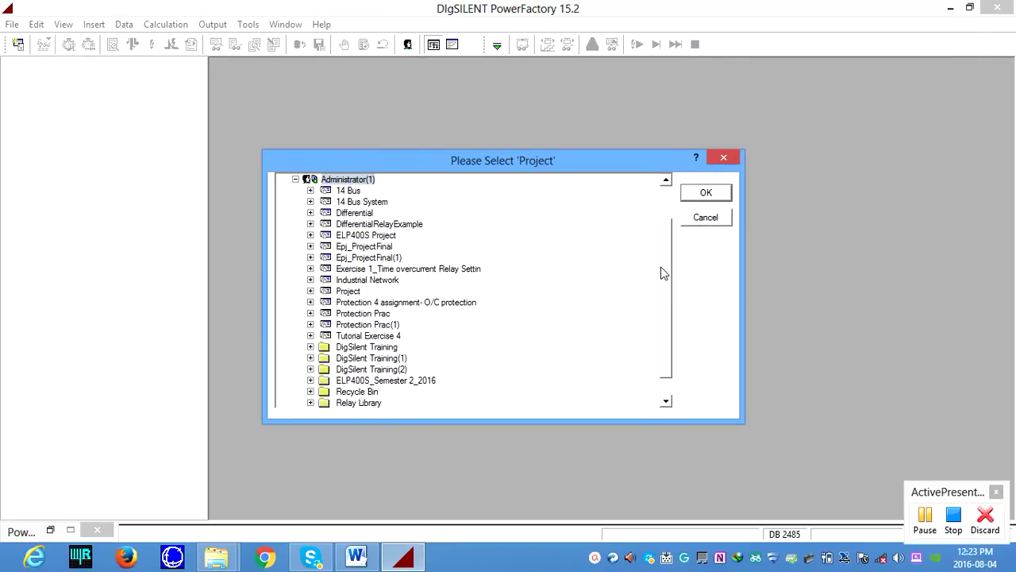
scroll(664, 278, down, 2)
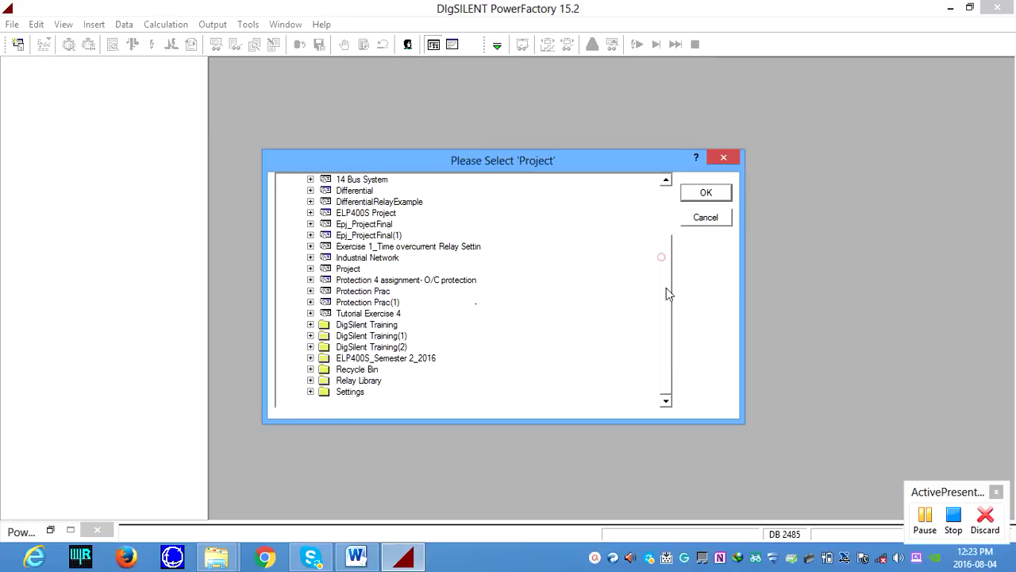
click(309, 381)
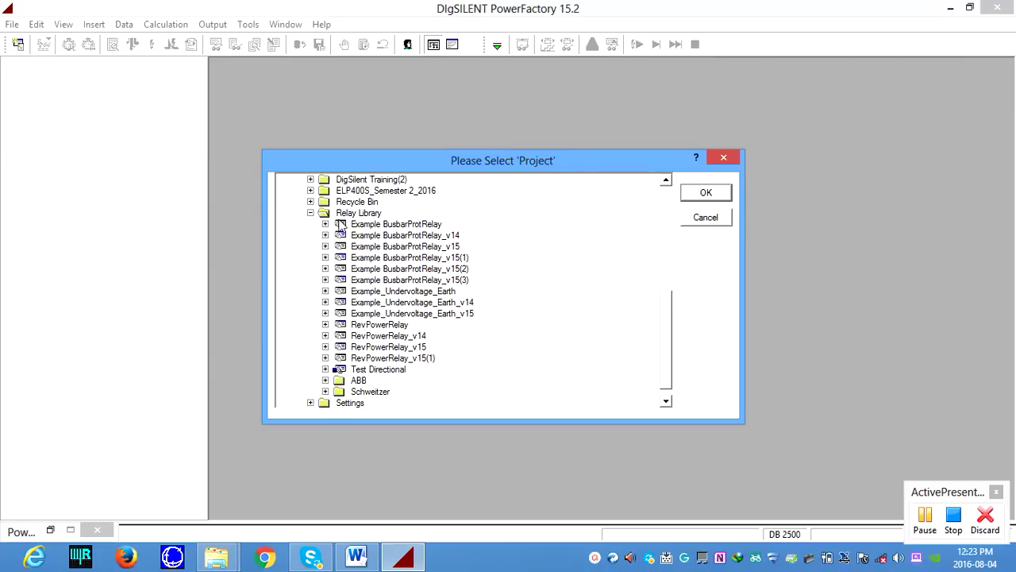
click(324, 392)
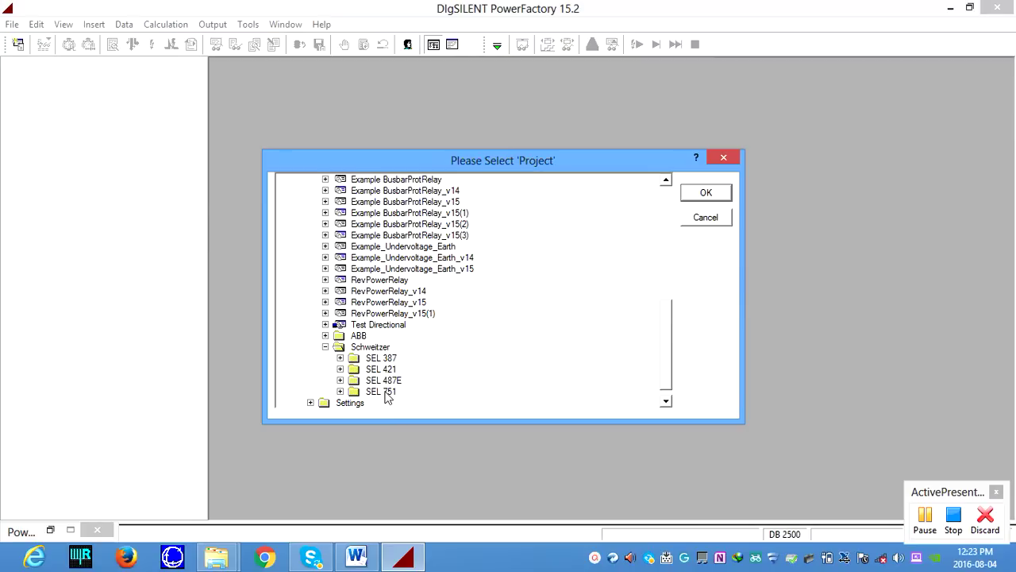
click(339, 392)
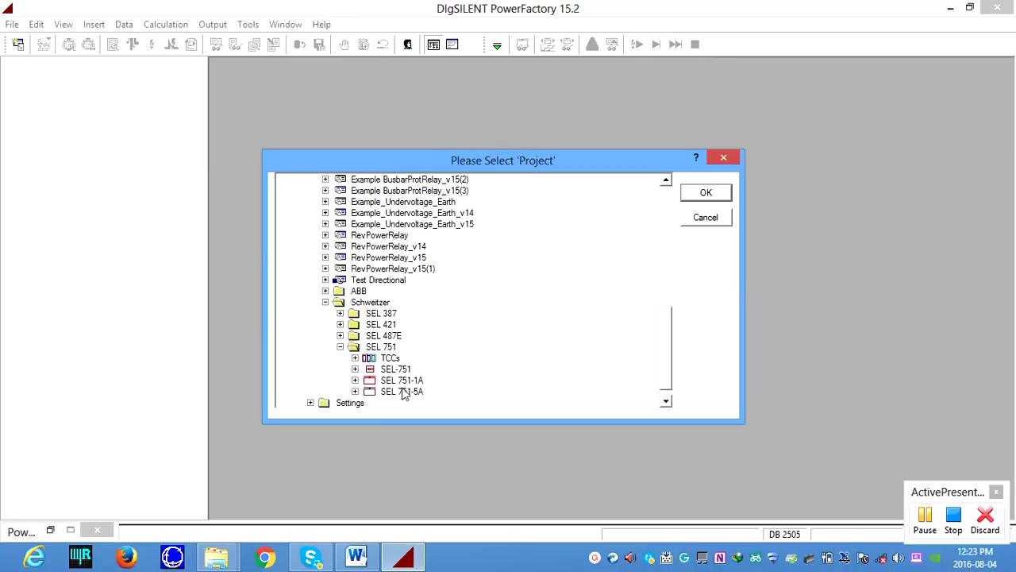
click(403, 384)
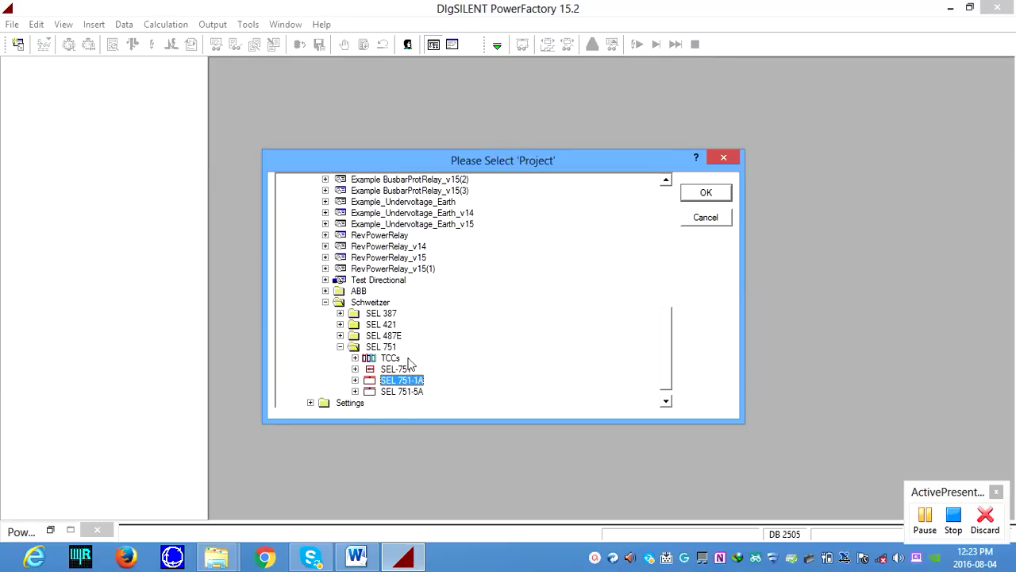
Step: Inspect the 1A relay models in the SEL 487E and SEL 421 folders, and collapse the Schweitzer folder
click(341, 335)
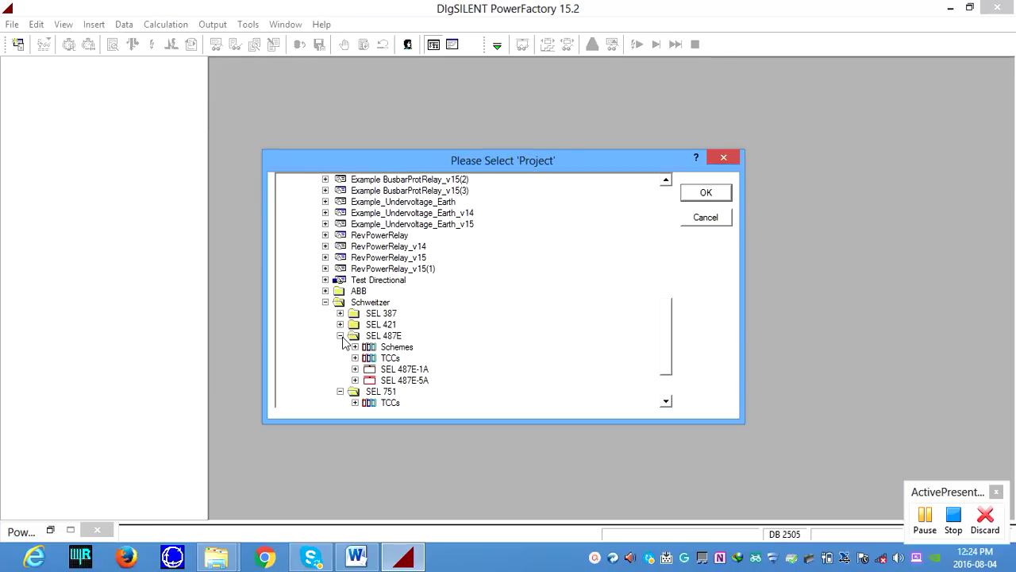
click(404, 370)
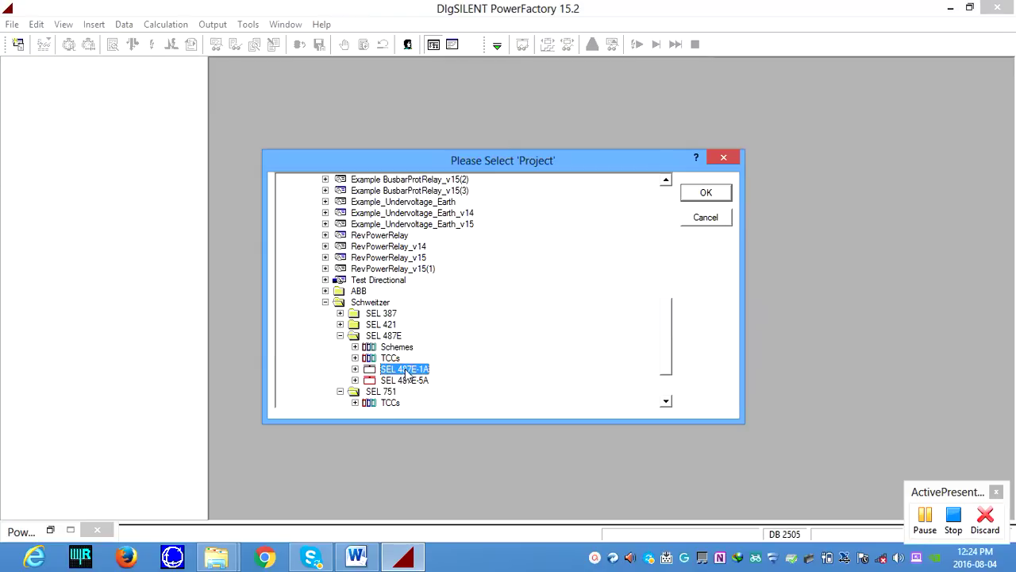
click(339, 325)
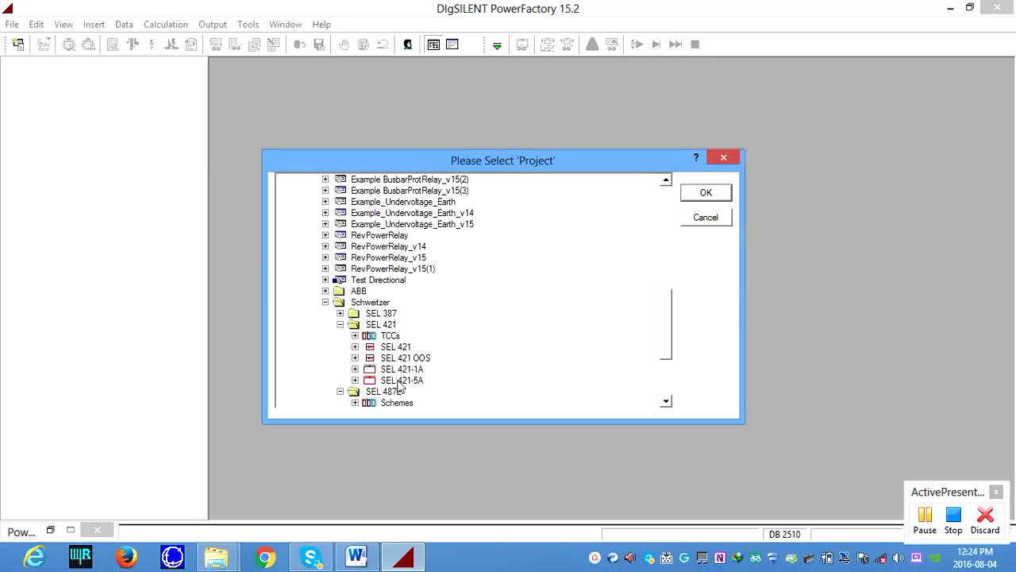
click(393, 371)
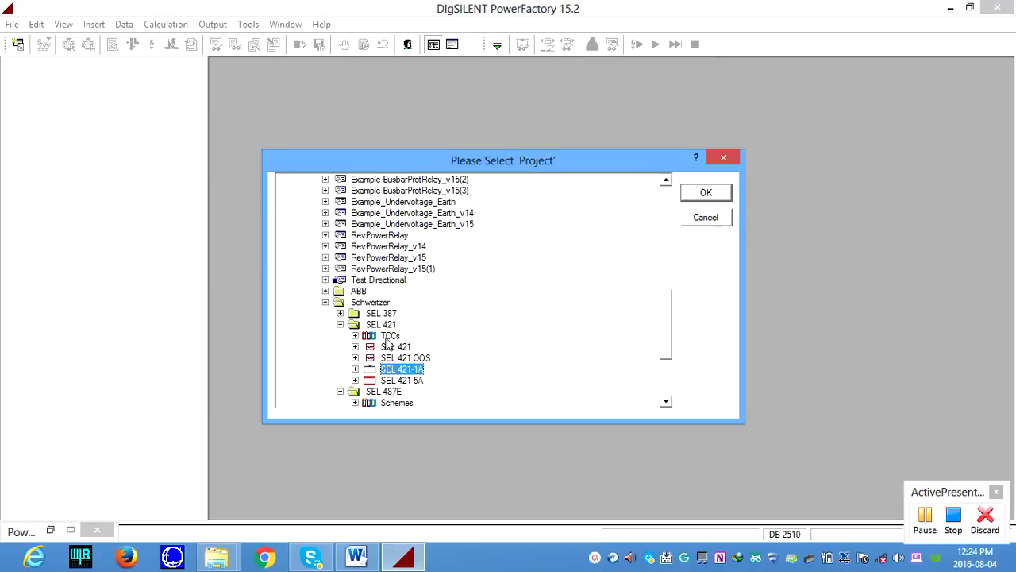
click(325, 302)
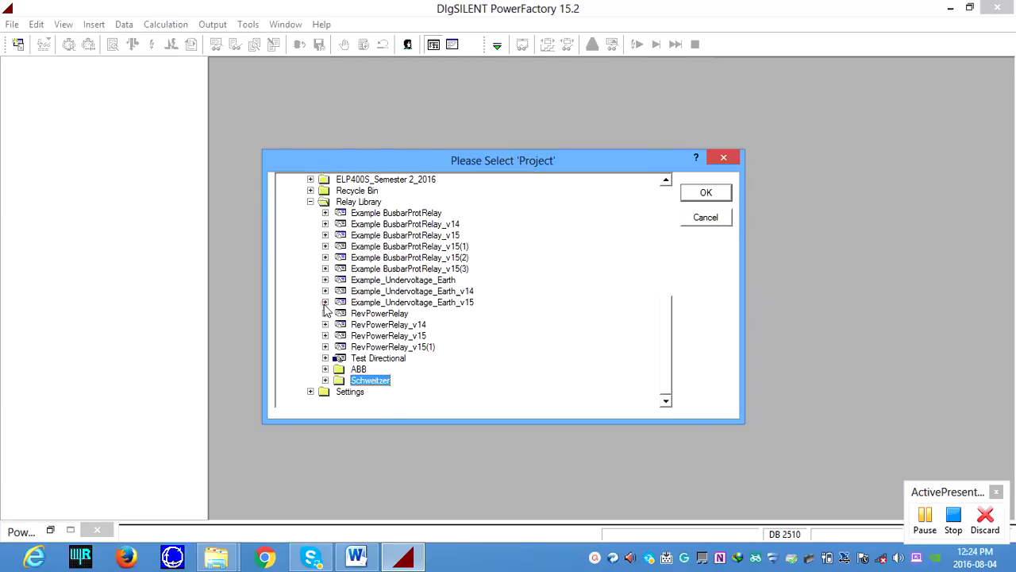
Step: Try to activate the relay library's Schweitzer folder as a project, and leave the project selection
scroll(386, 385, up, 3)
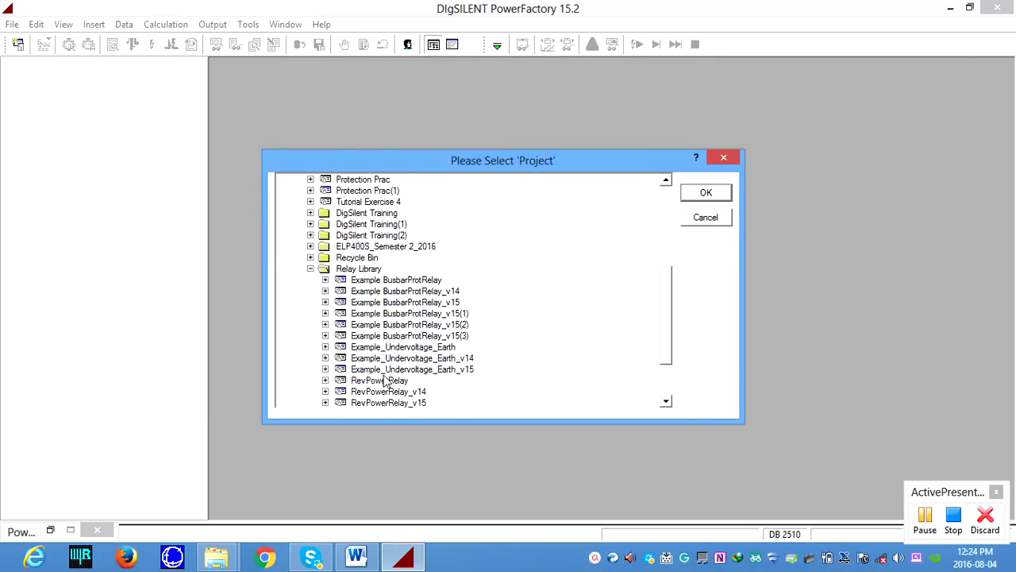
scroll(386, 380, up, 2)
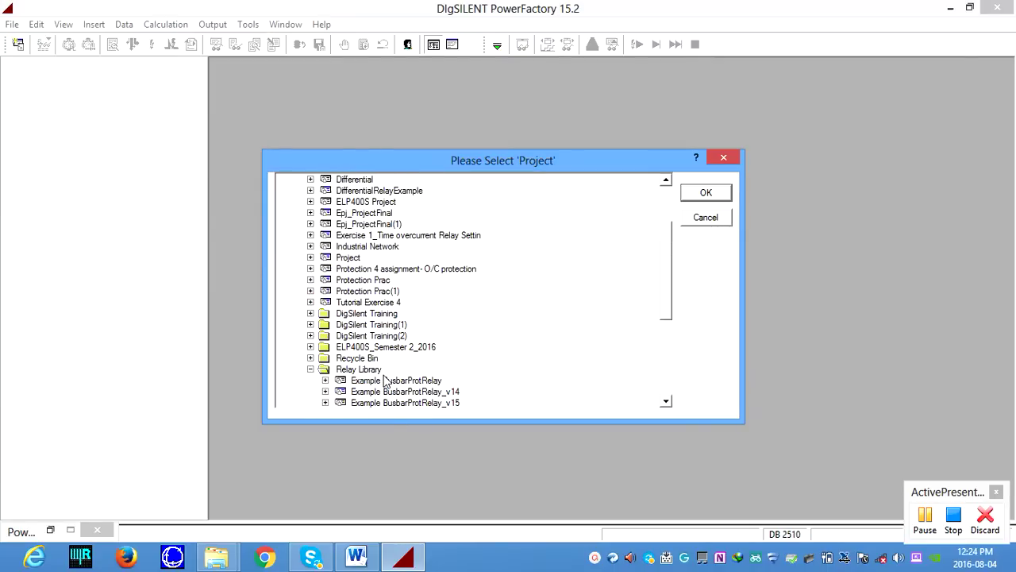
scroll(386, 380, up, 3)
scroll(386, 380, down, 6)
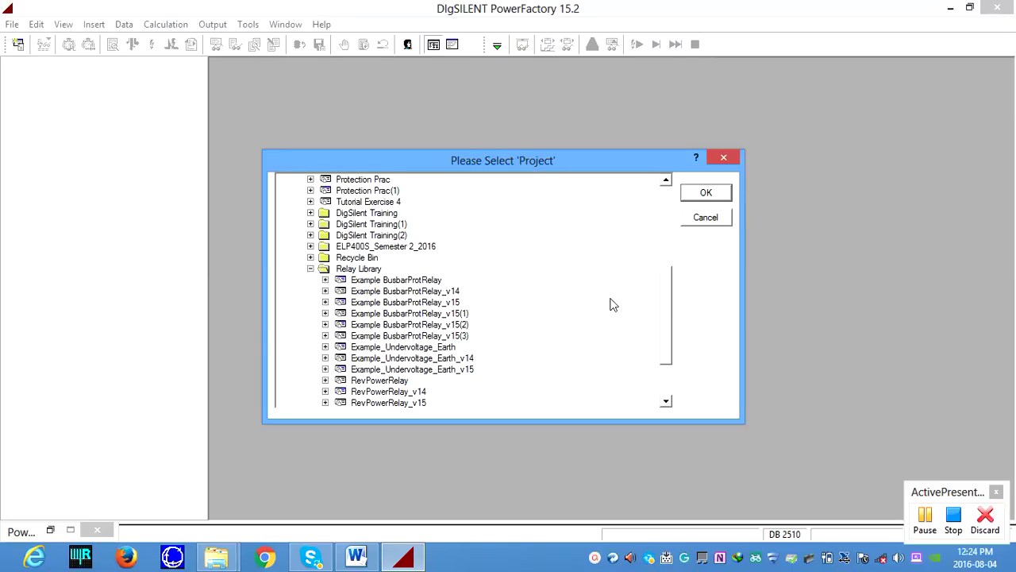
scroll(611, 305, down, 2)
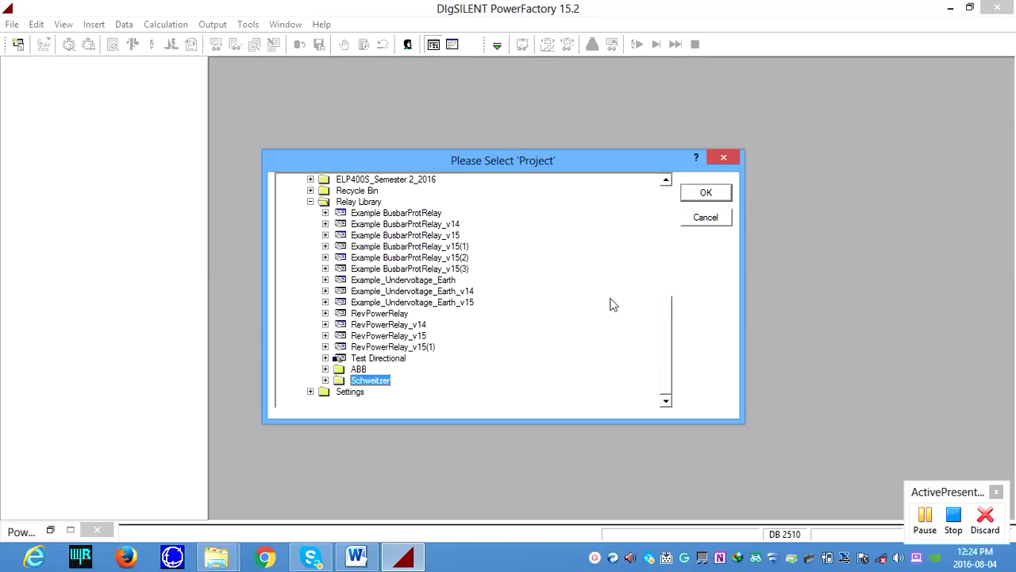
click(706, 193)
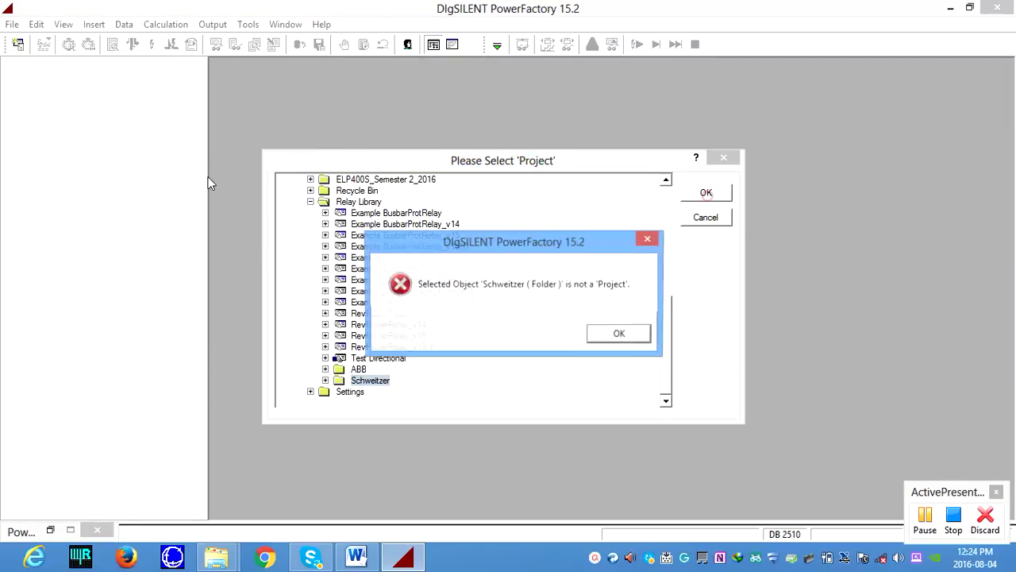
click(595, 335)
click(705, 217)
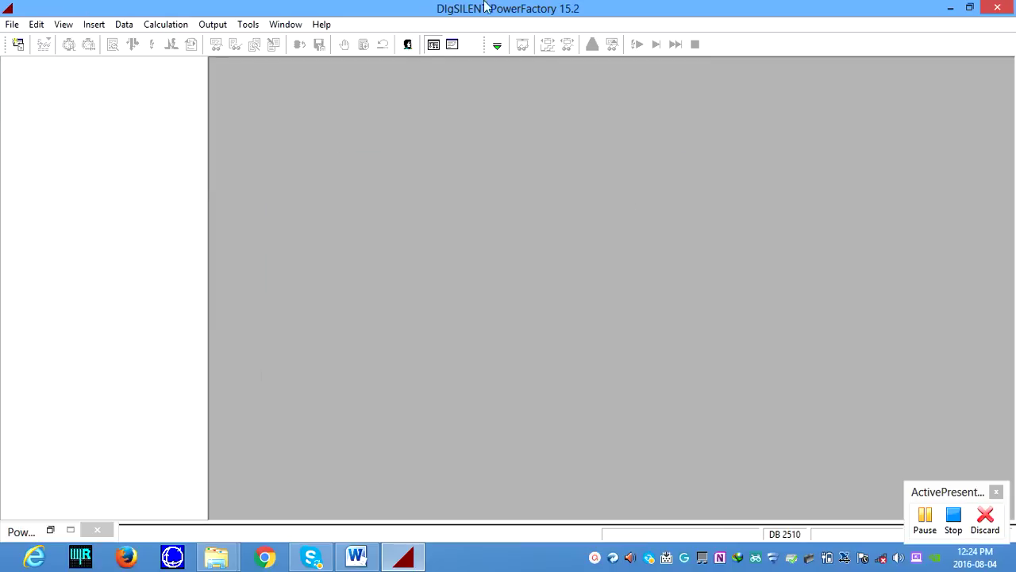
Step: Start importing a PowerFactory data file and browse to the RelayLibrary-15.1.5 folder
click(13, 24)
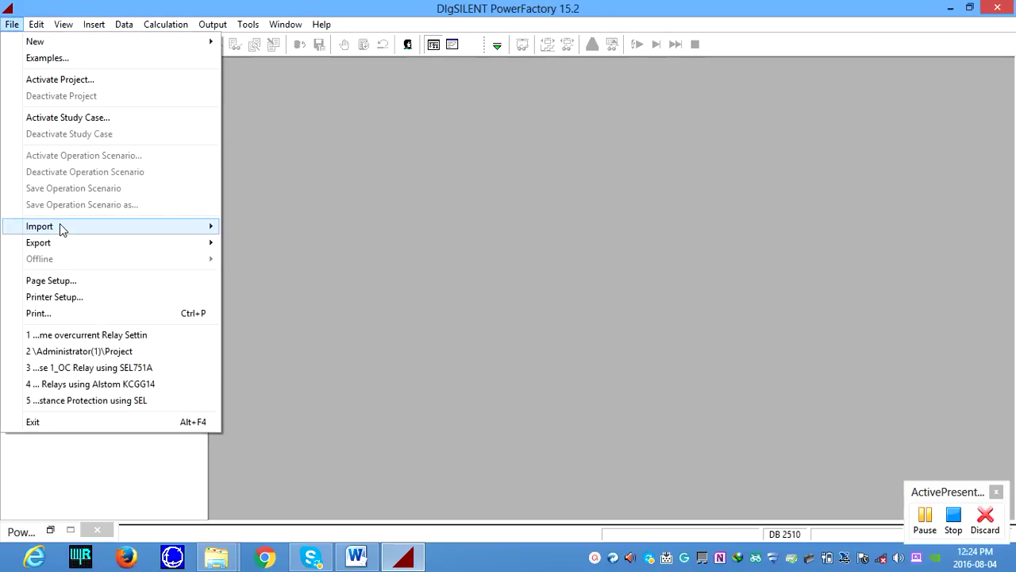
mouse_move(59, 226)
click(267, 227)
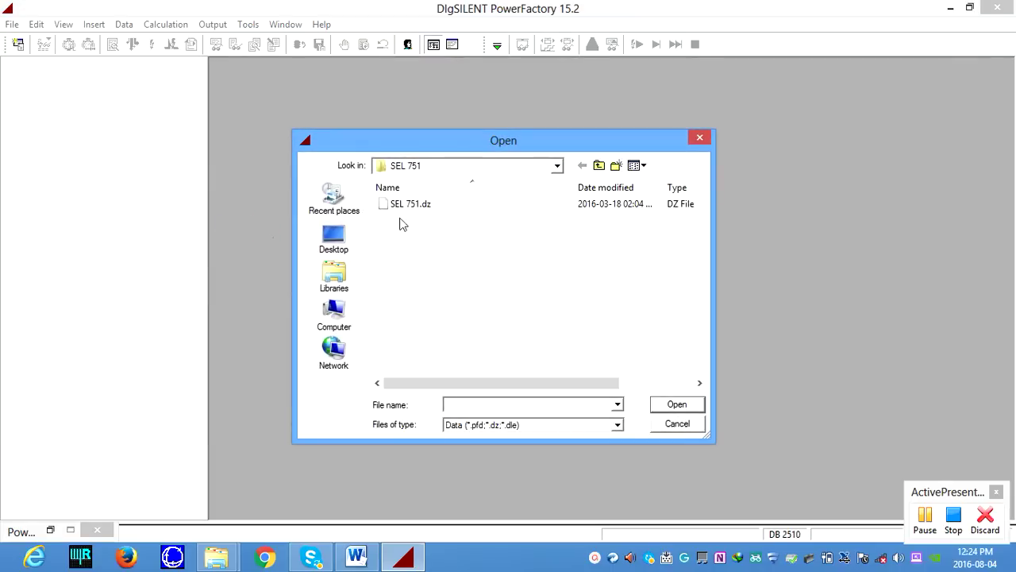
click(468, 168)
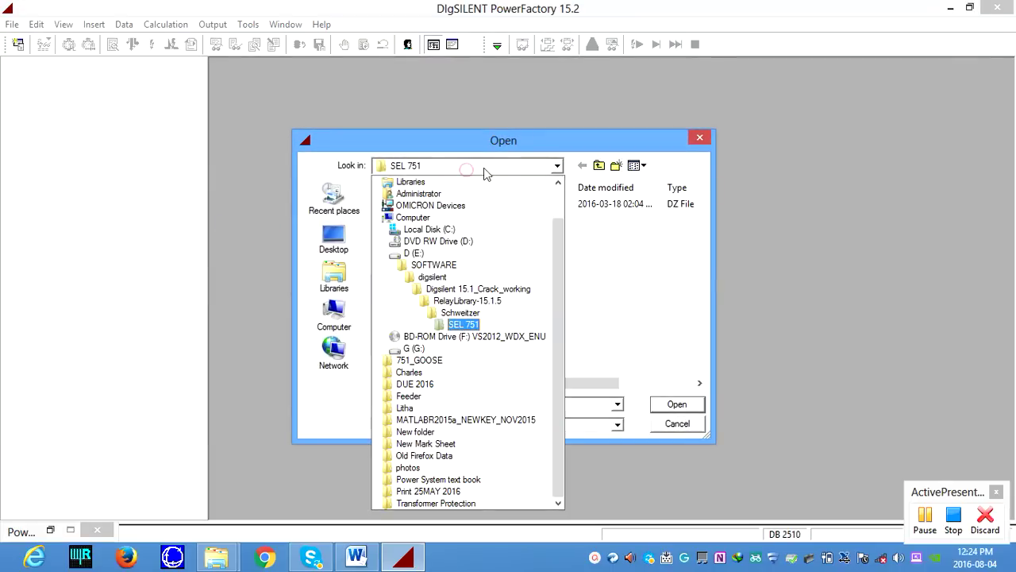
click(467, 301)
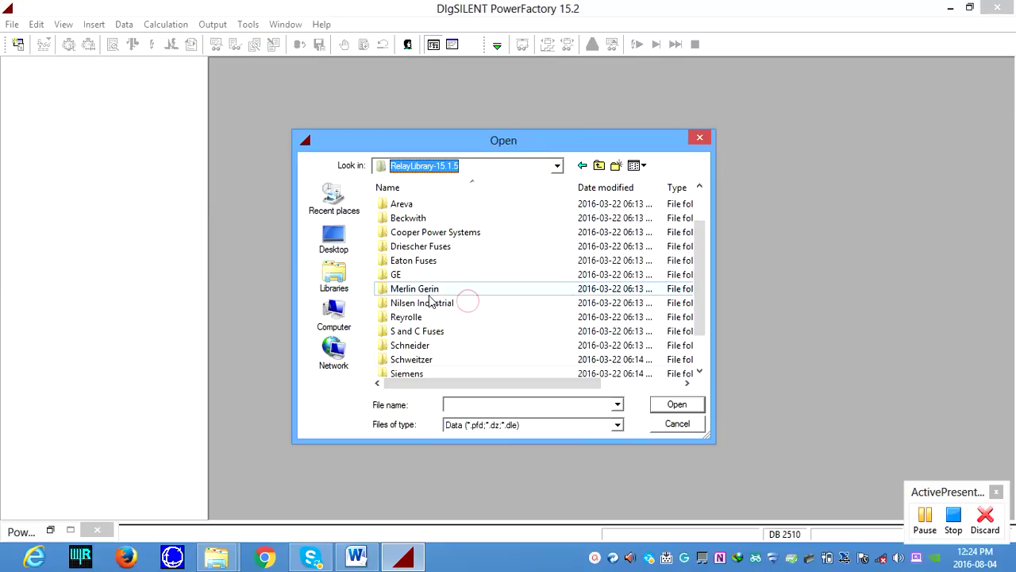
scroll(431, 300, up, 1)
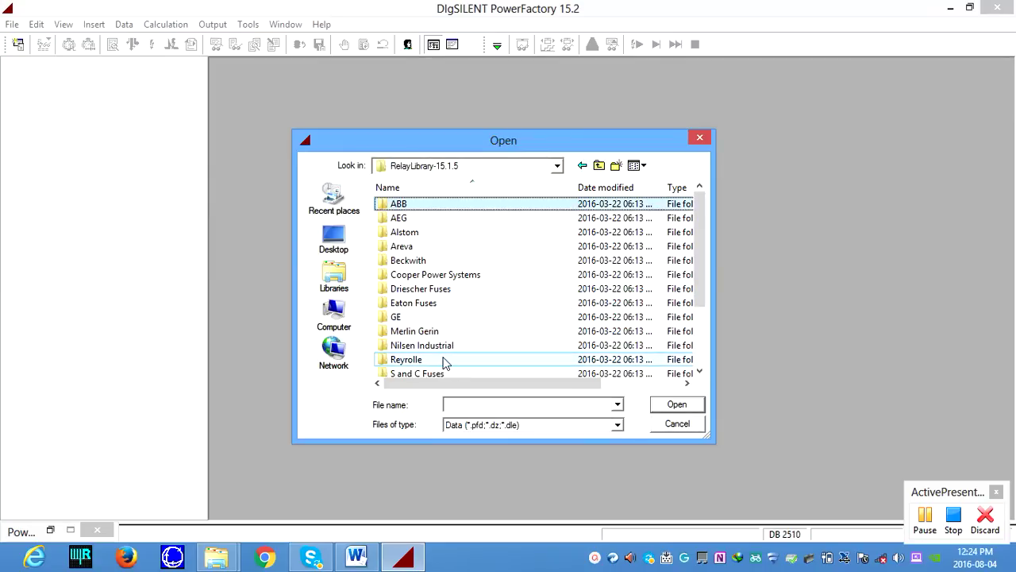
Step: Import KCGG.dz from the Alstom\KCGG folder into Relay Library\Gec Alstom, and check the import in the output window
double_click(409, 233)
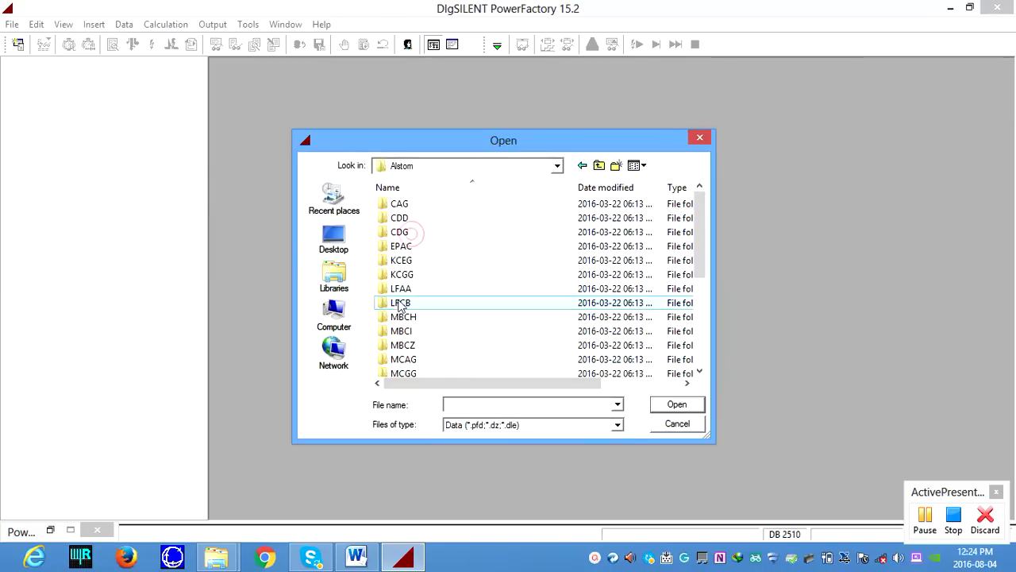
double_click(402, 278)
click(405, 206)
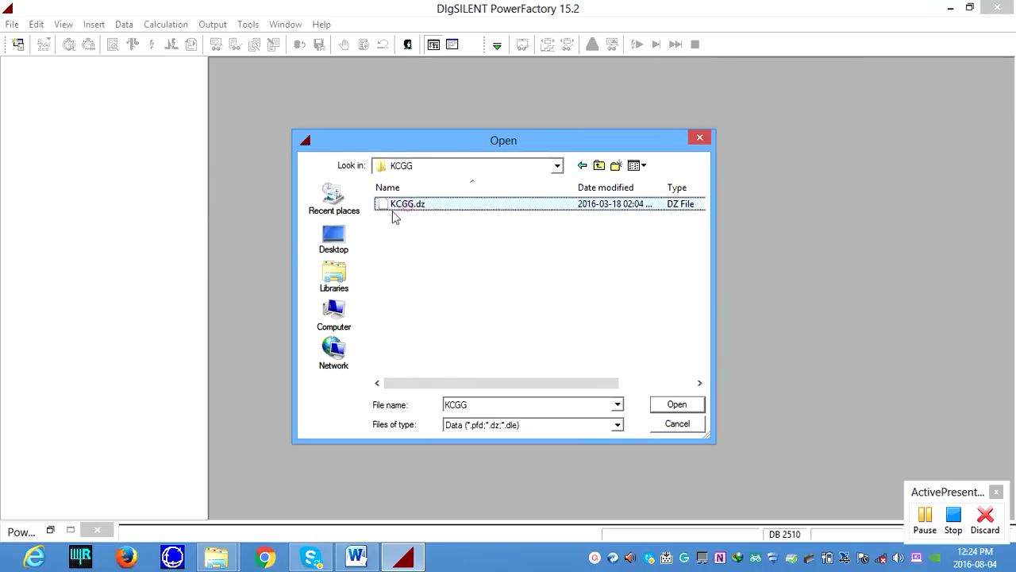
click(659, 406)
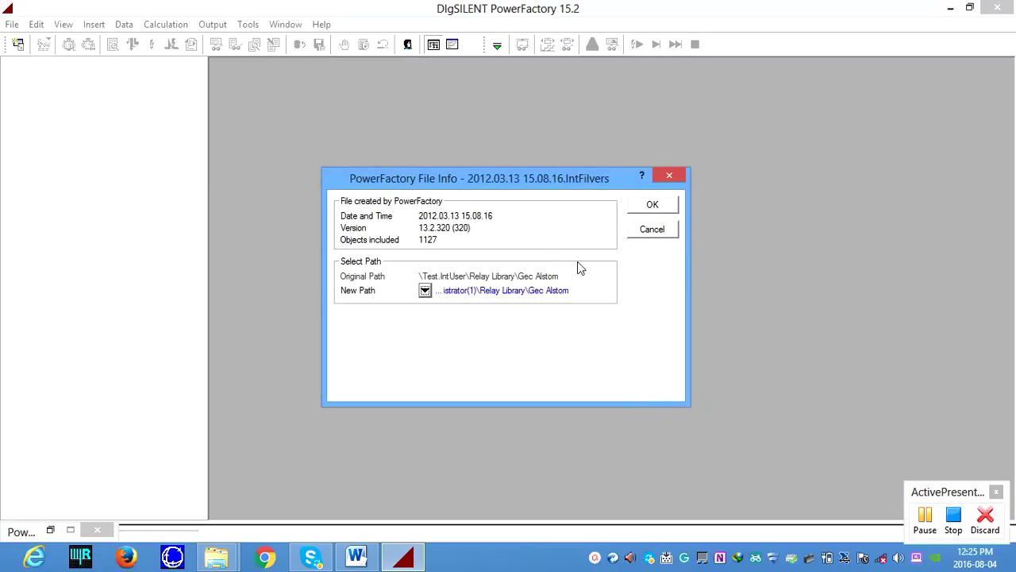
click(635, 208)
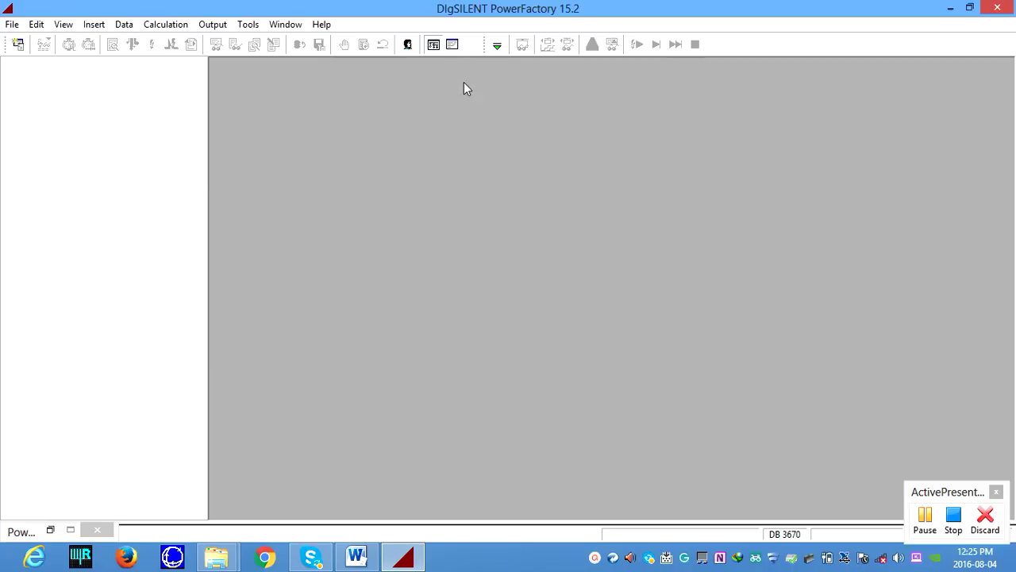
click(453, 49)
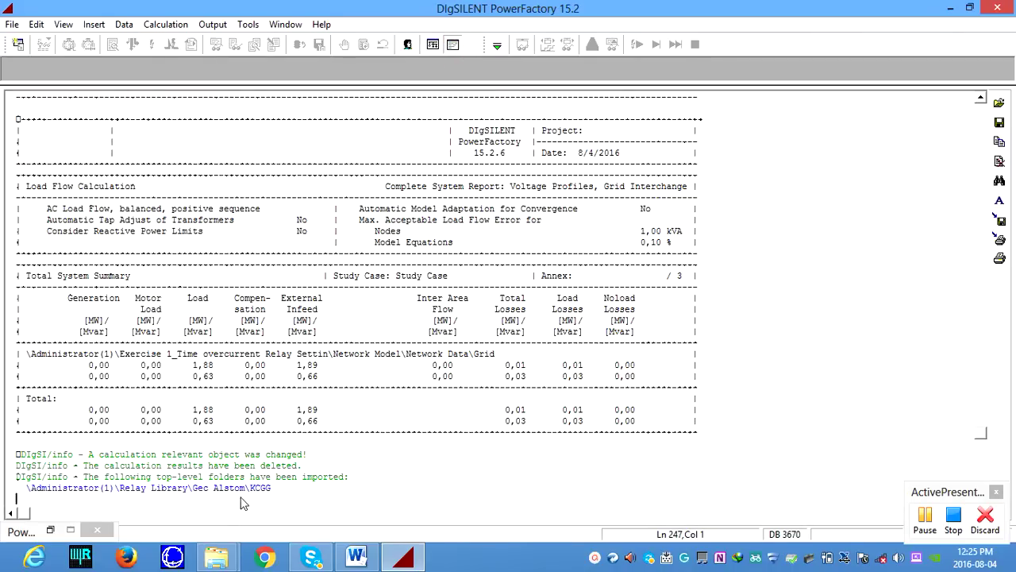
click(435, 45)
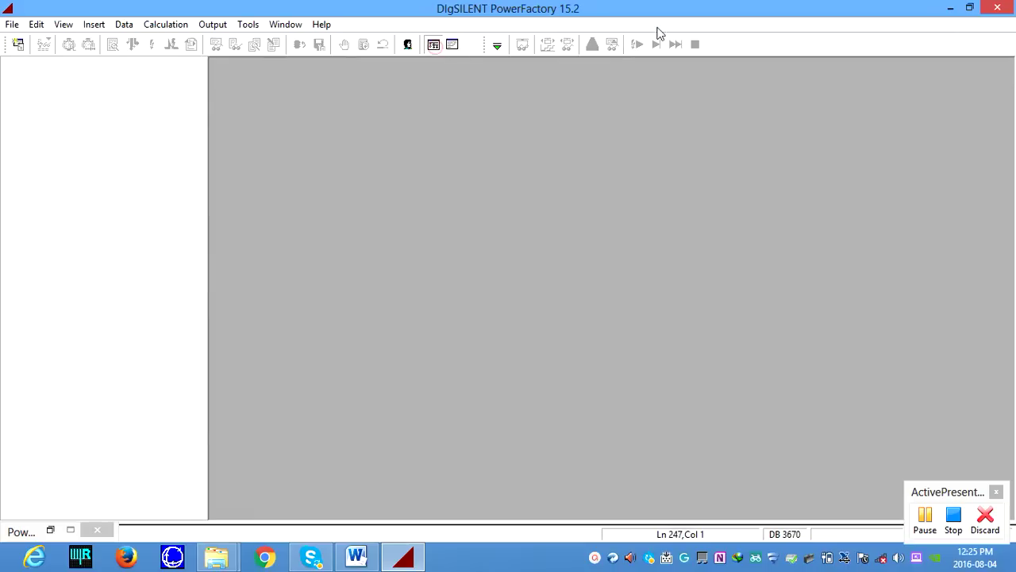
Step: Look through the project selection tree down to Relay Library\Gec Alstom\KCGG and examine the imported relay models
click(9, 23)
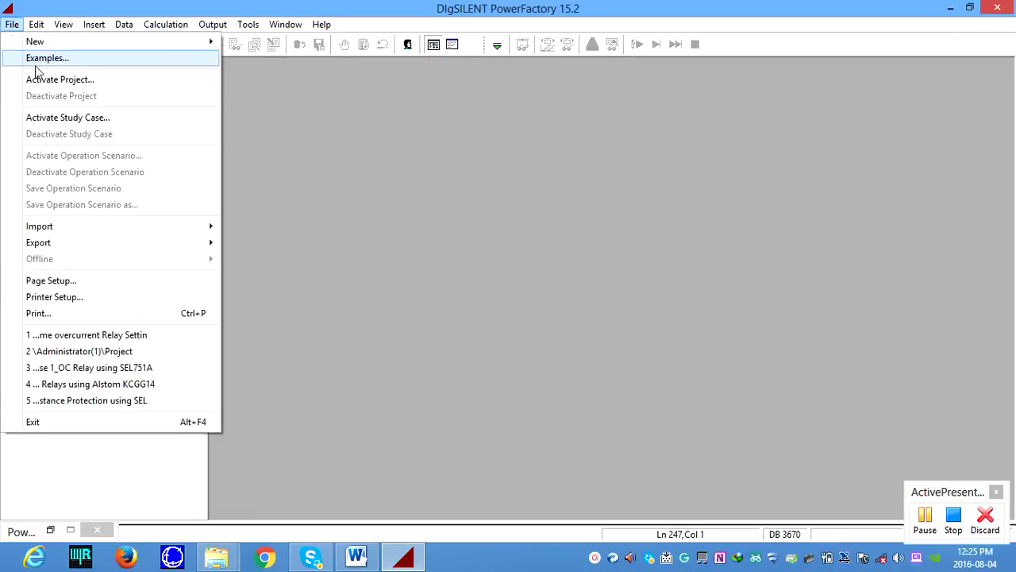
click(36, 80)
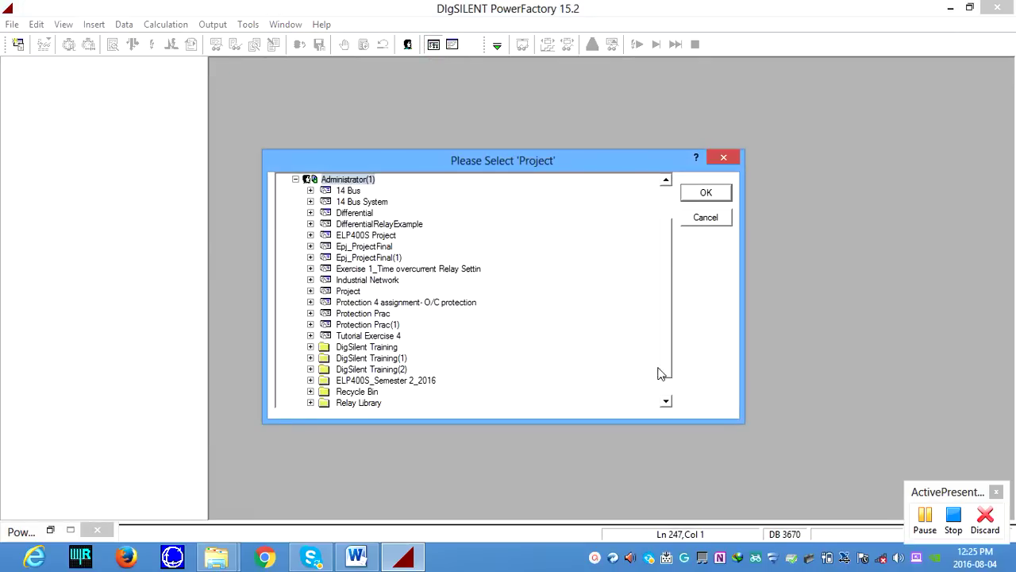
click(667, 368)
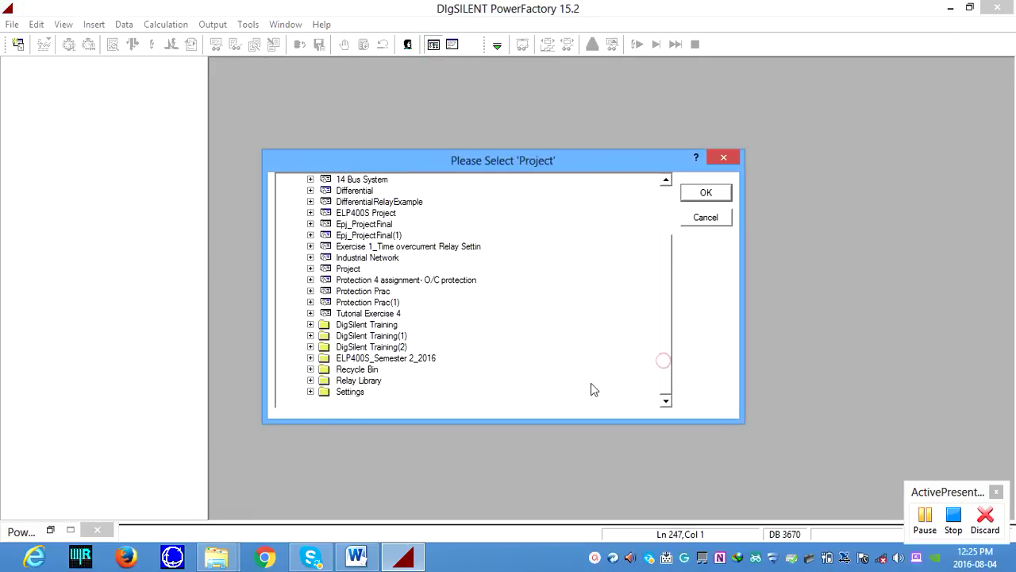
click(310, 381)
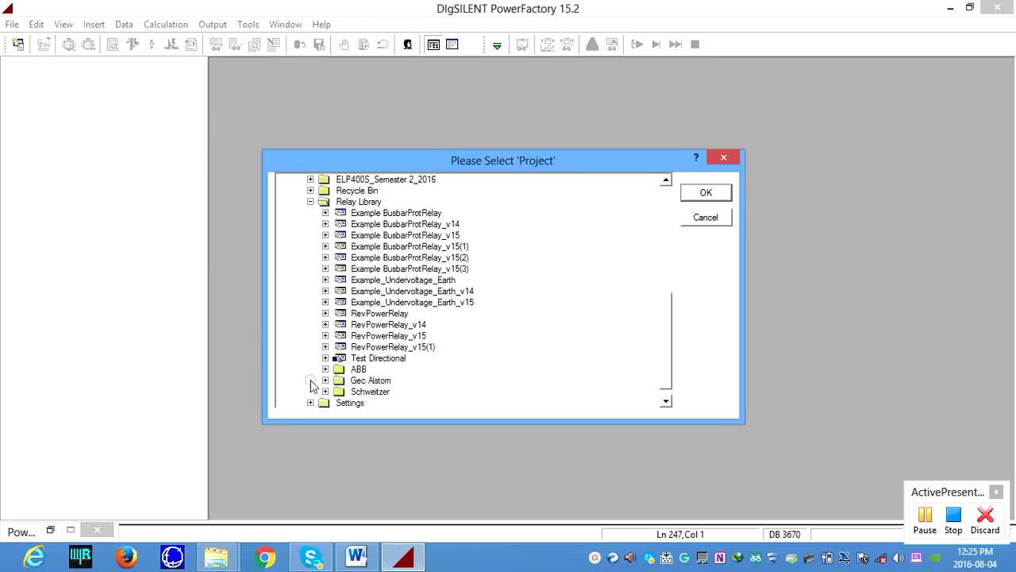
double_click(356, 384)
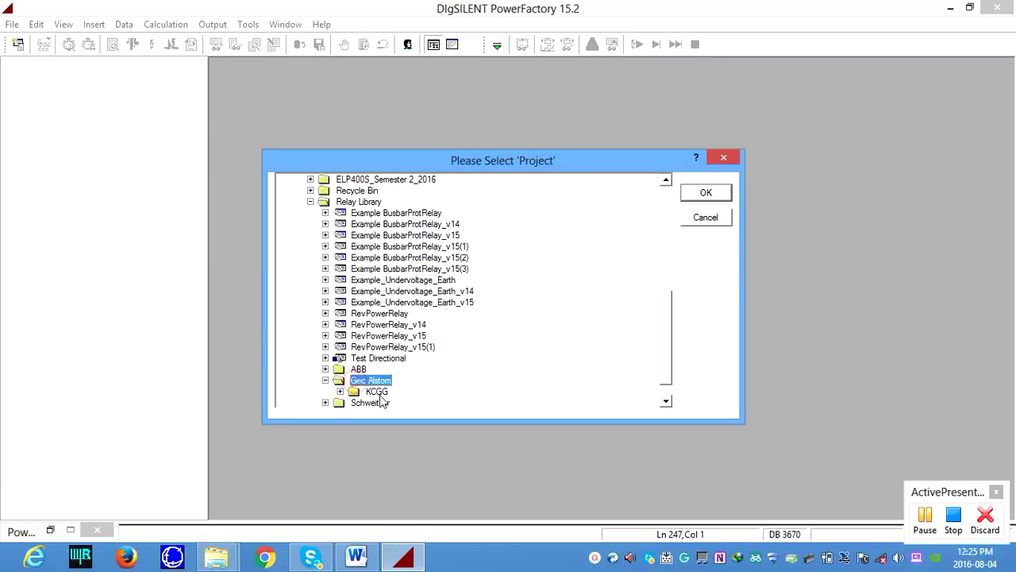
double_click(376, 392)
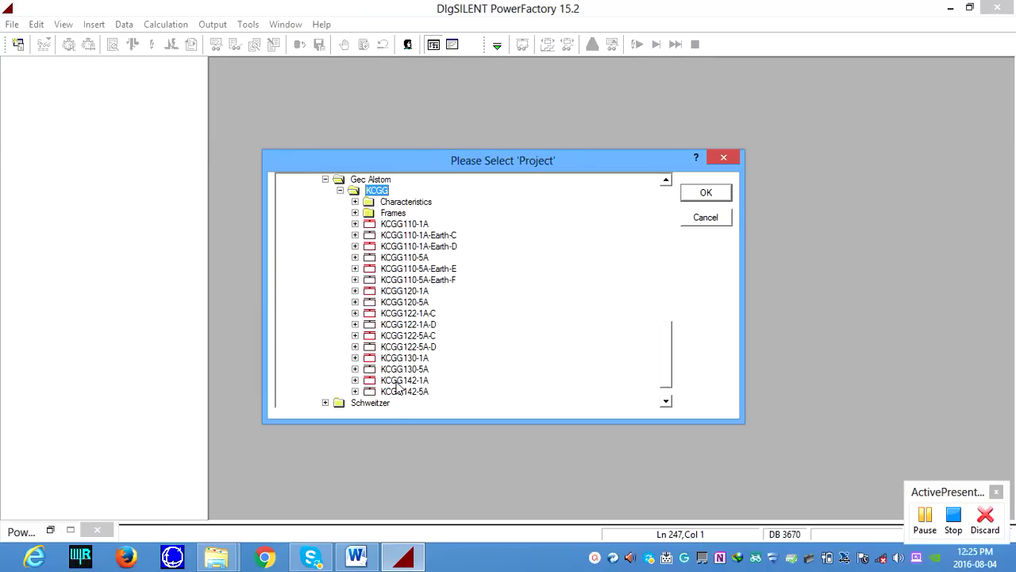
Step: Leave the KCGG relay listing and activate the project Exercise 1_Time overcurrent Relay Settin
click(397, 380)
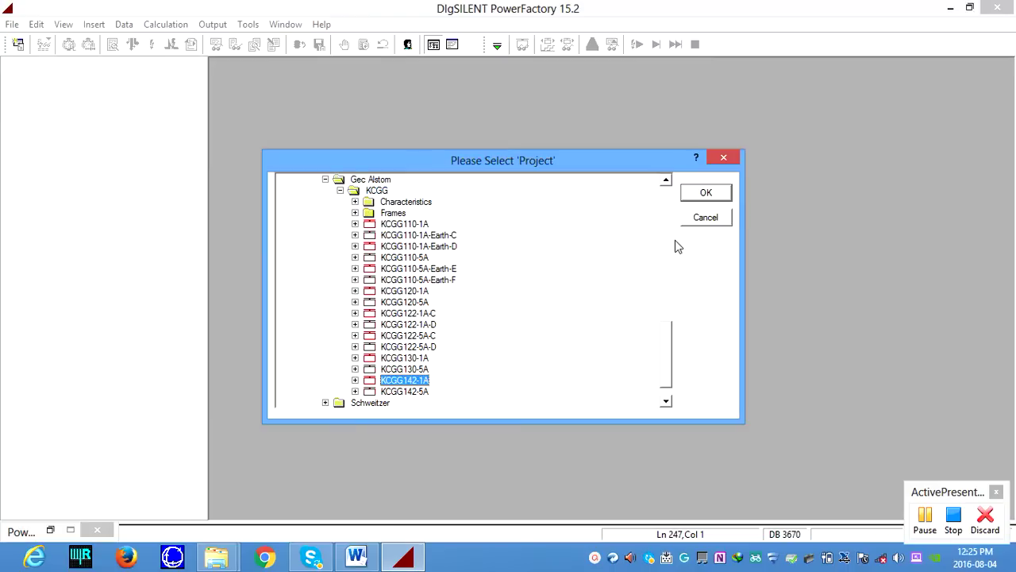
click(705, 219)
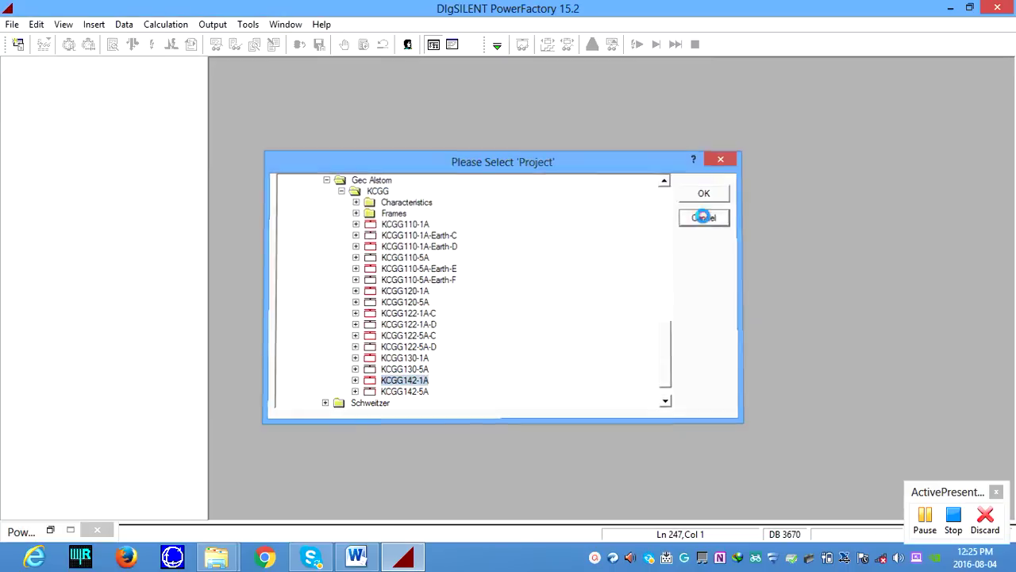
click(12, 25)
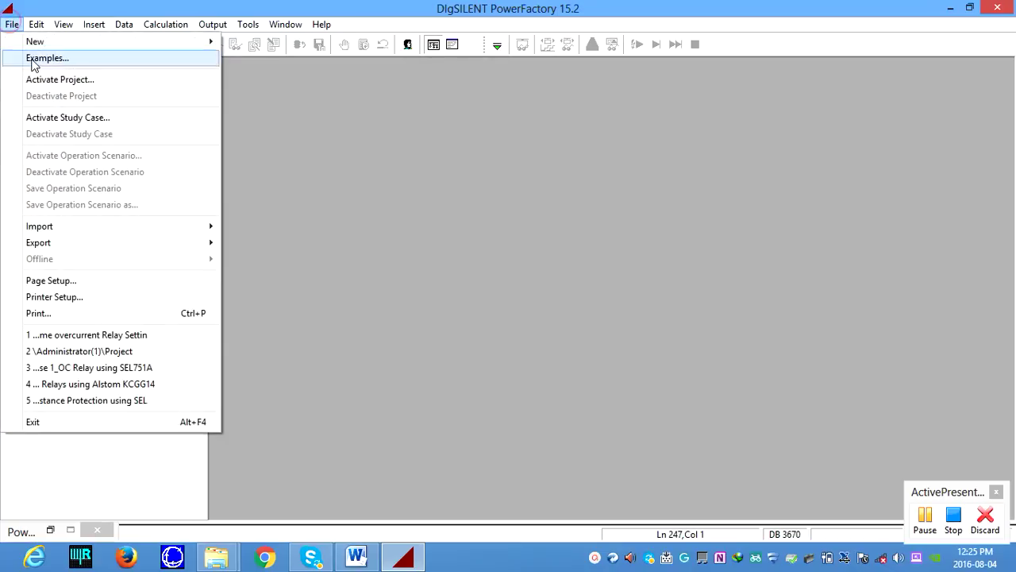
click(50, 83)
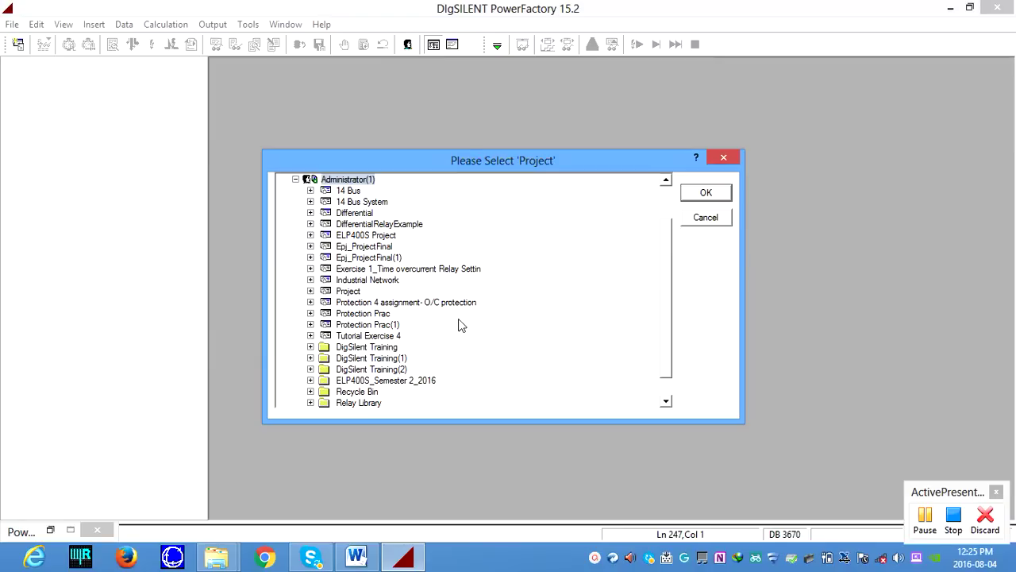
click(445, 273)
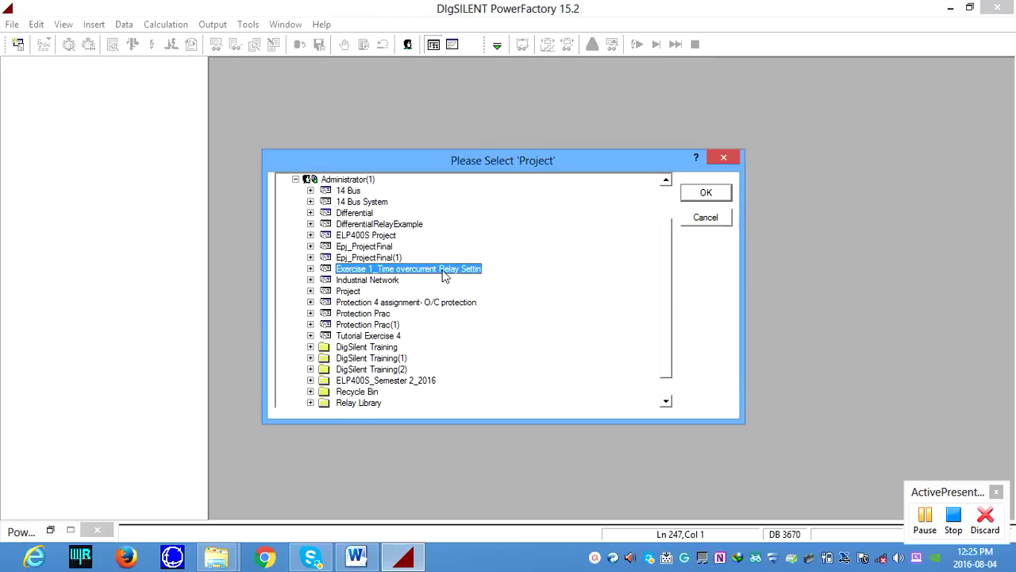
click(692, 194)
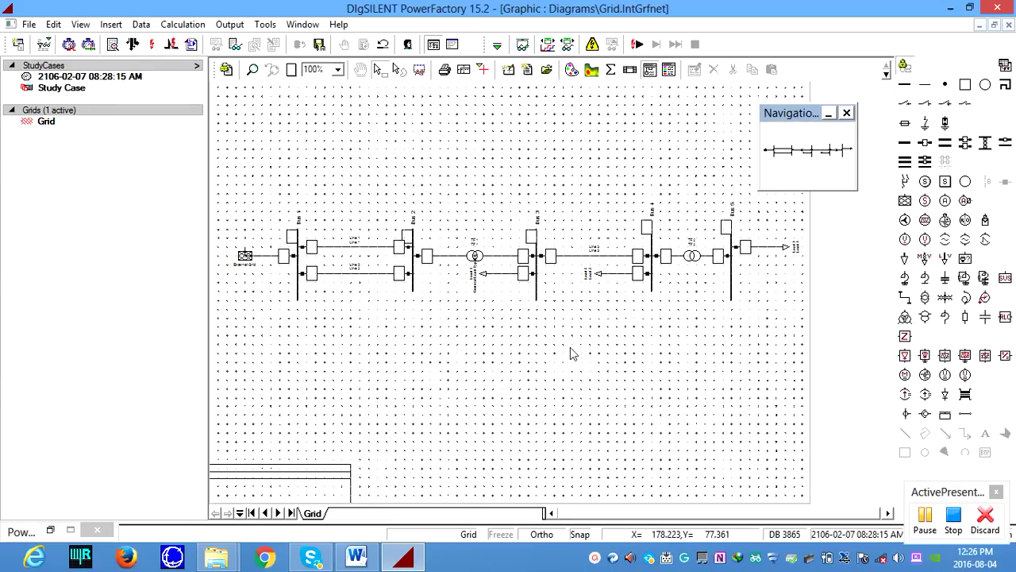
Step: Create a new relay model device in the Bus 3 cubicle that feeds Line 3 towards Bus 4
right_click(544, 259)
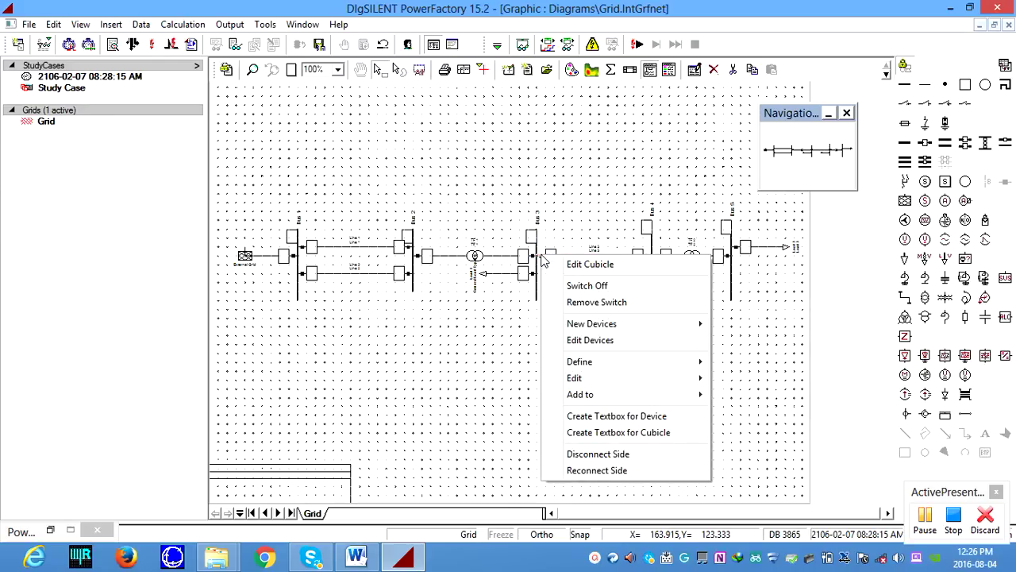
mouse_move(598, 328)
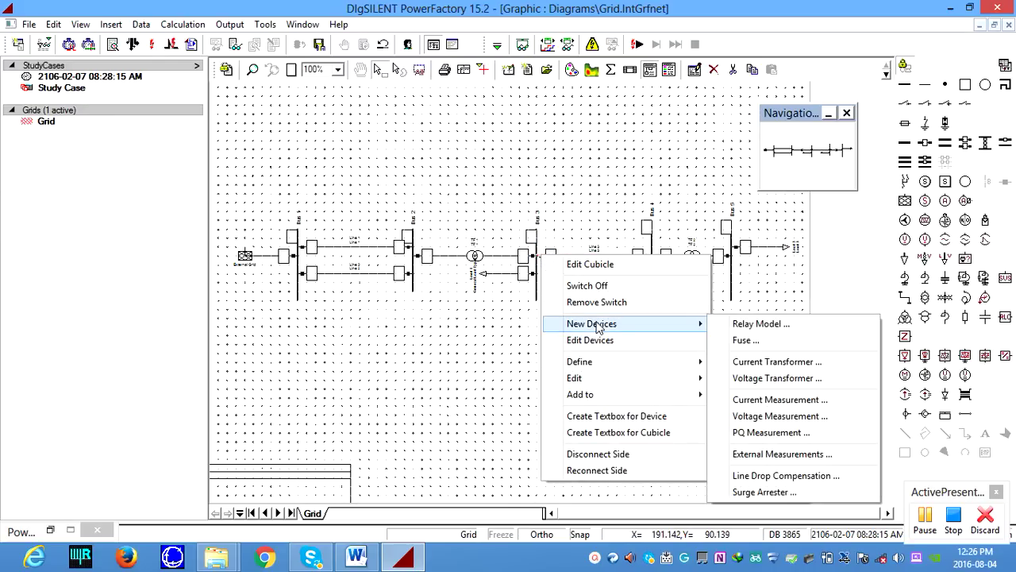
click(741, 323)
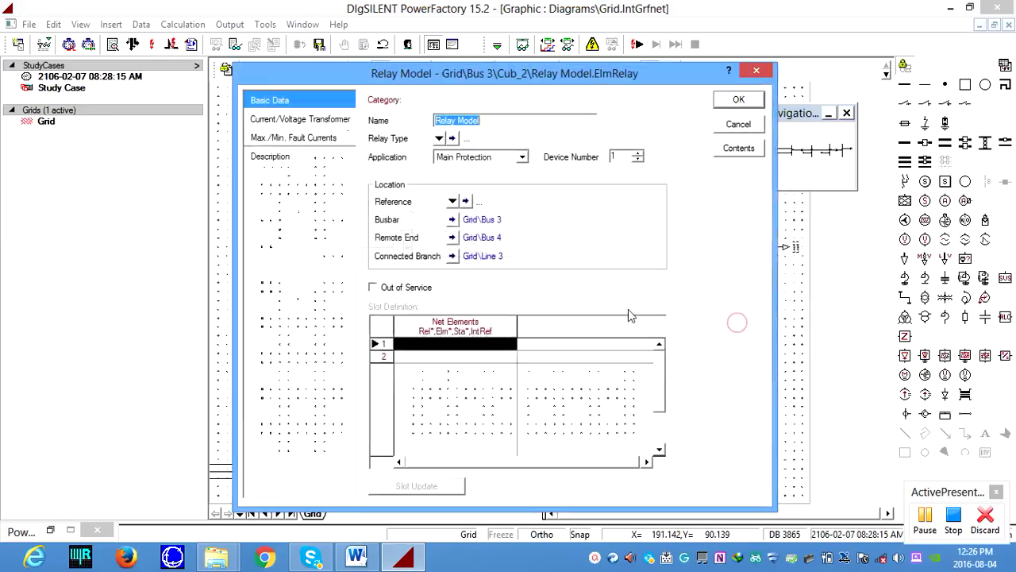
click(439, 138)
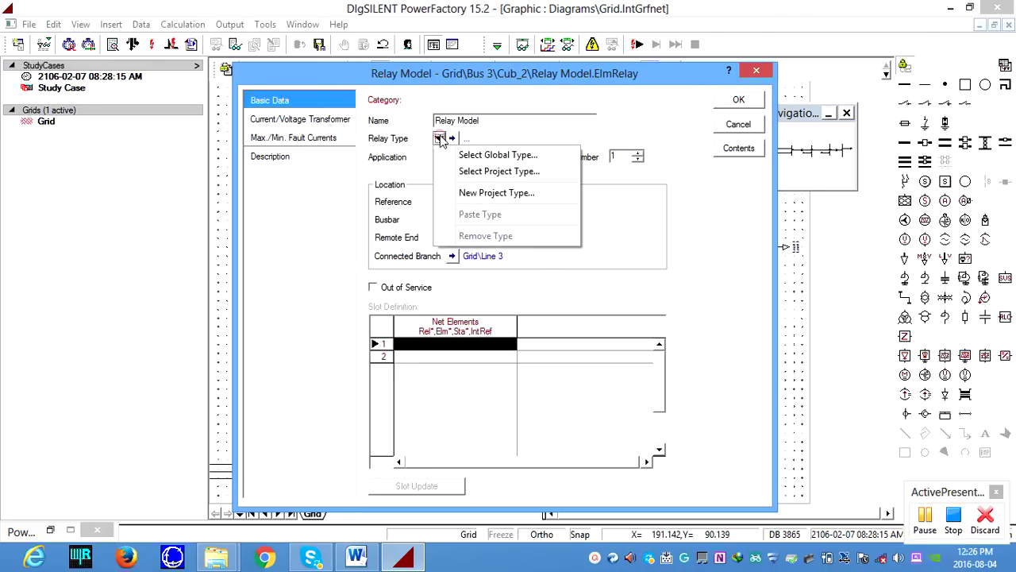
click(484, 192)
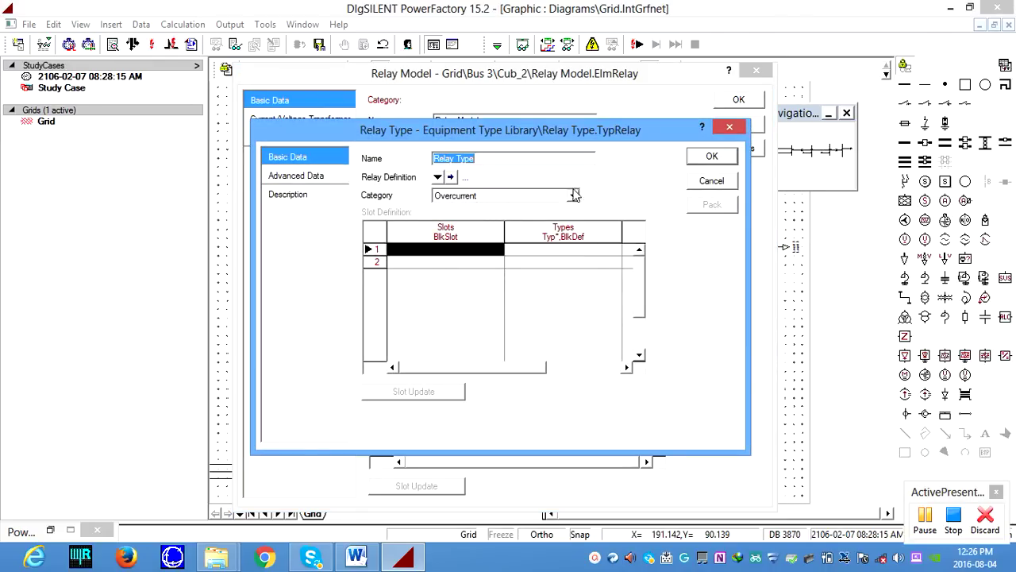
click(711, 180)
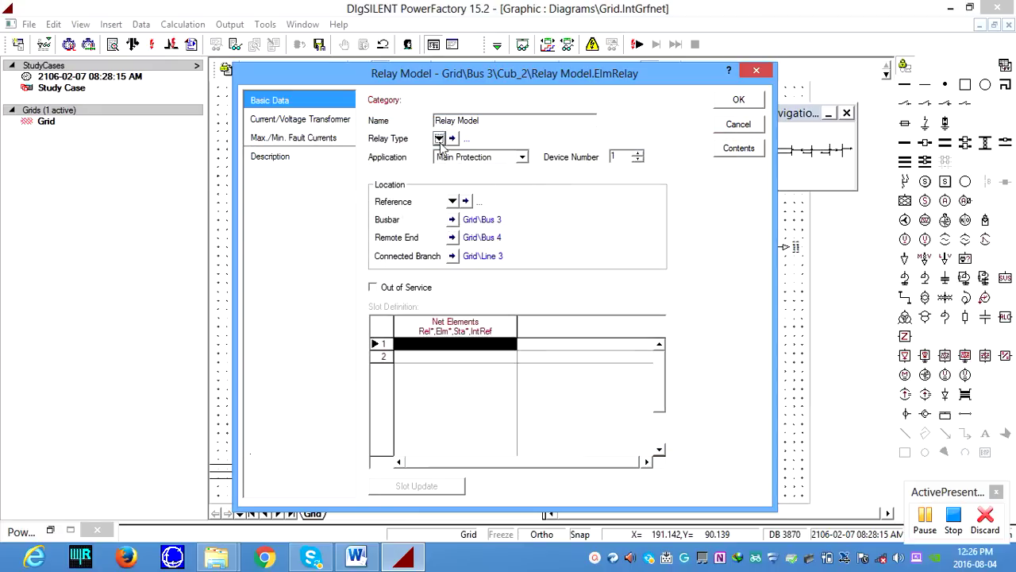
Step: Assign the project relay type SEL 751-1A from Relay Library\Schweitzer\SEL 751 to the relay model
click(439, 139)
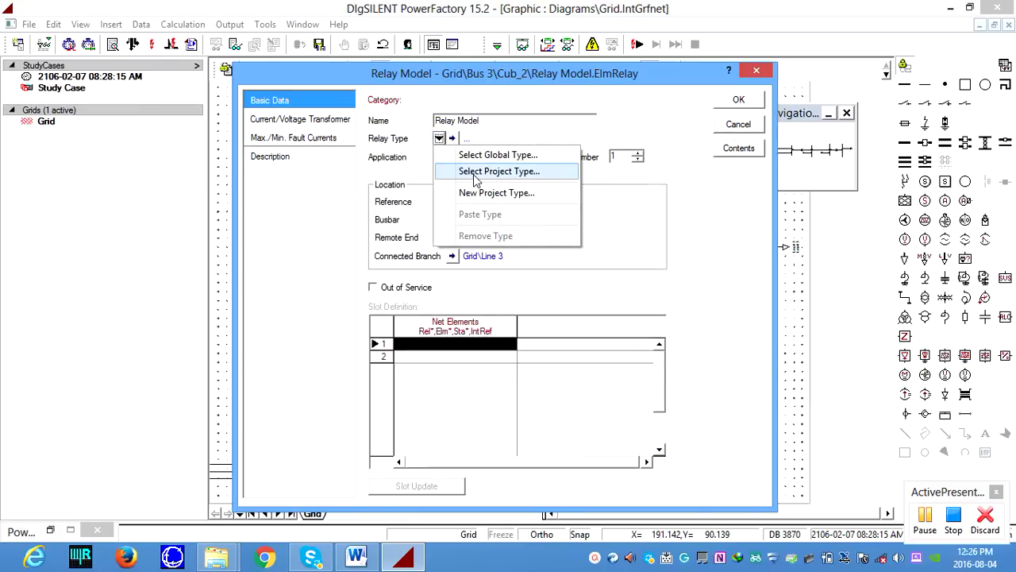
click(485, 171)
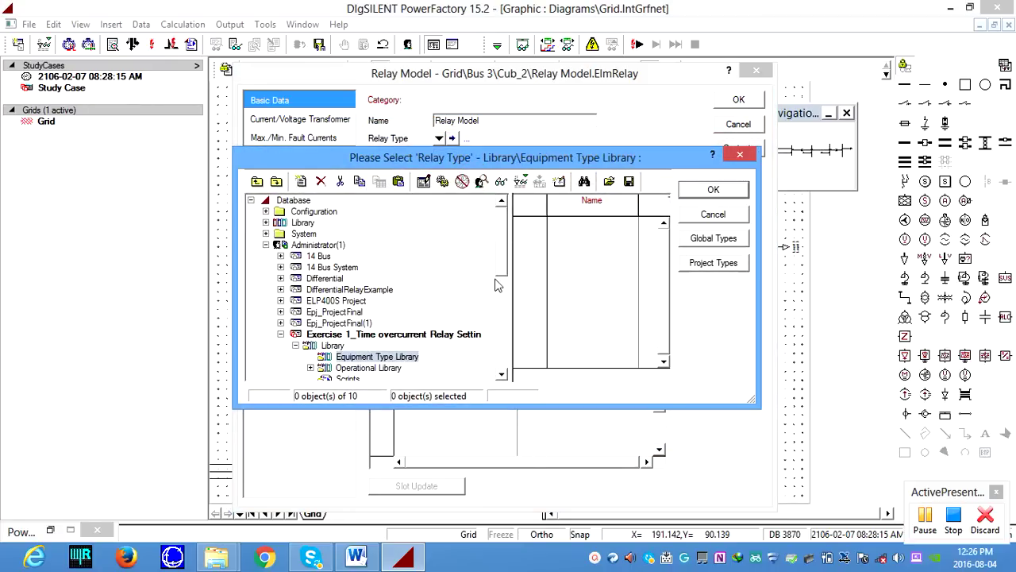
scroll(496, 284, down, 7)
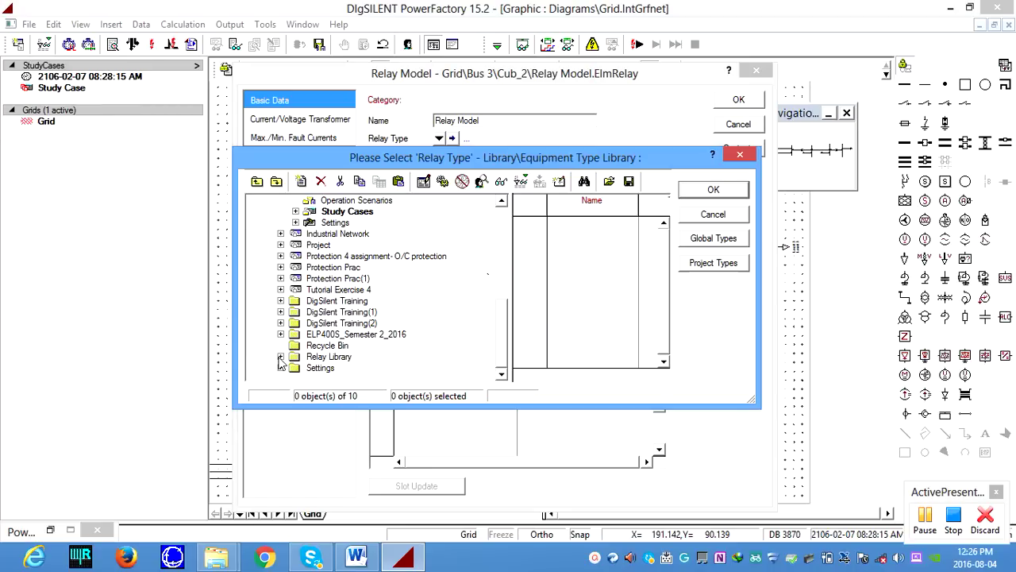
click(280, 358)
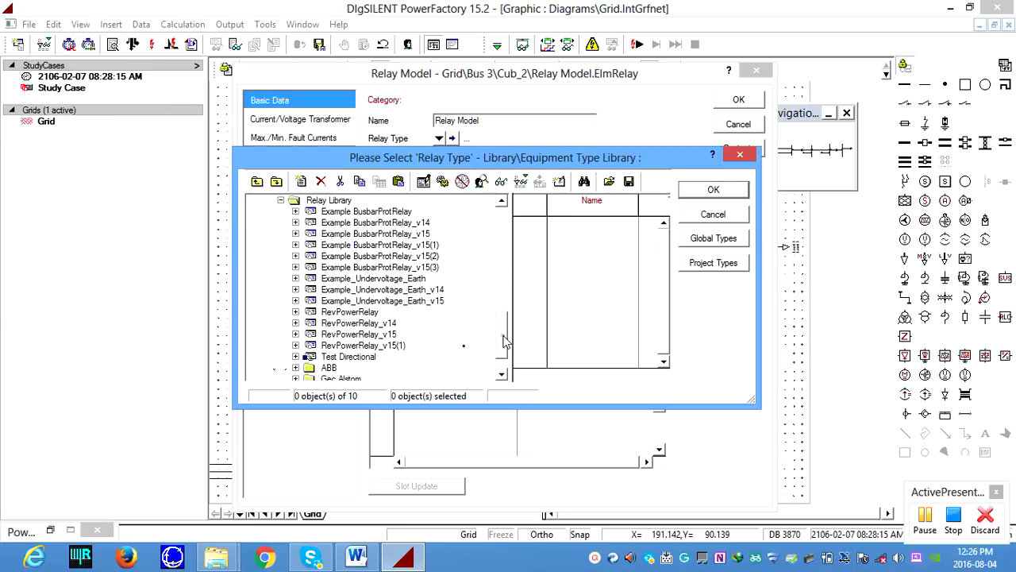
scroll(505, 342, down, 1)
click(296, 356)
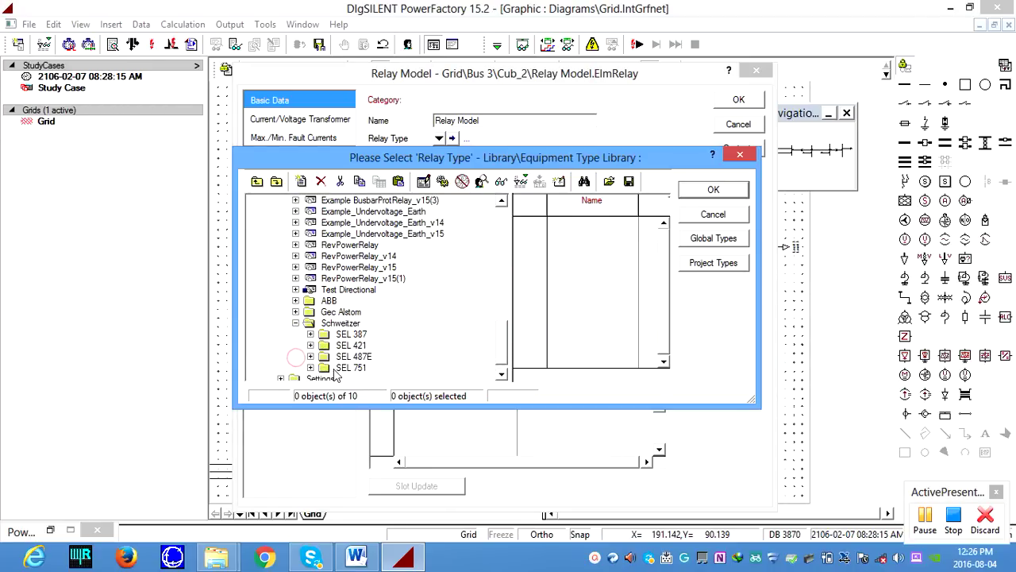
click(341, 367)
click(310, 368)
click(372, 356)
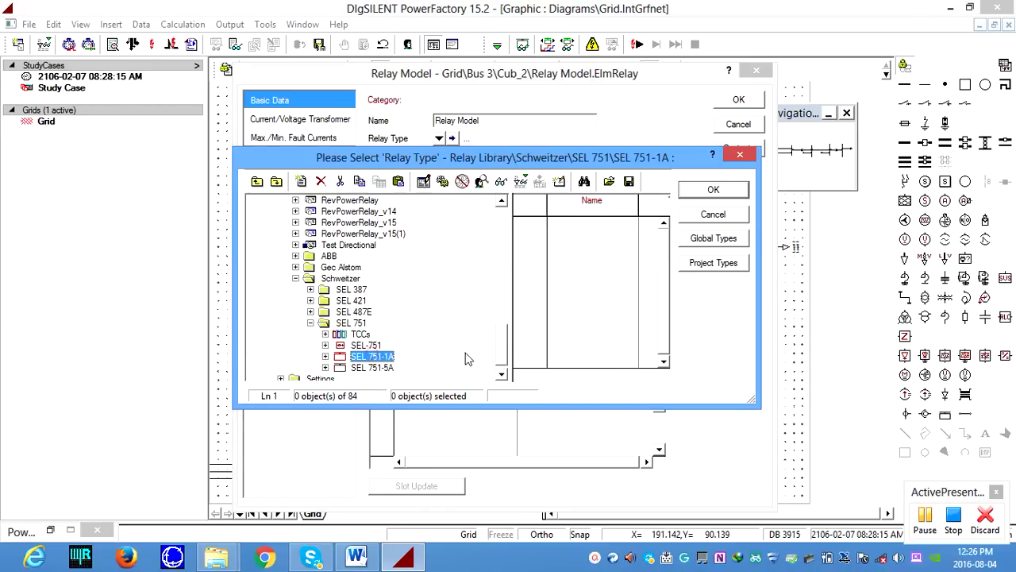
click(688, 194)
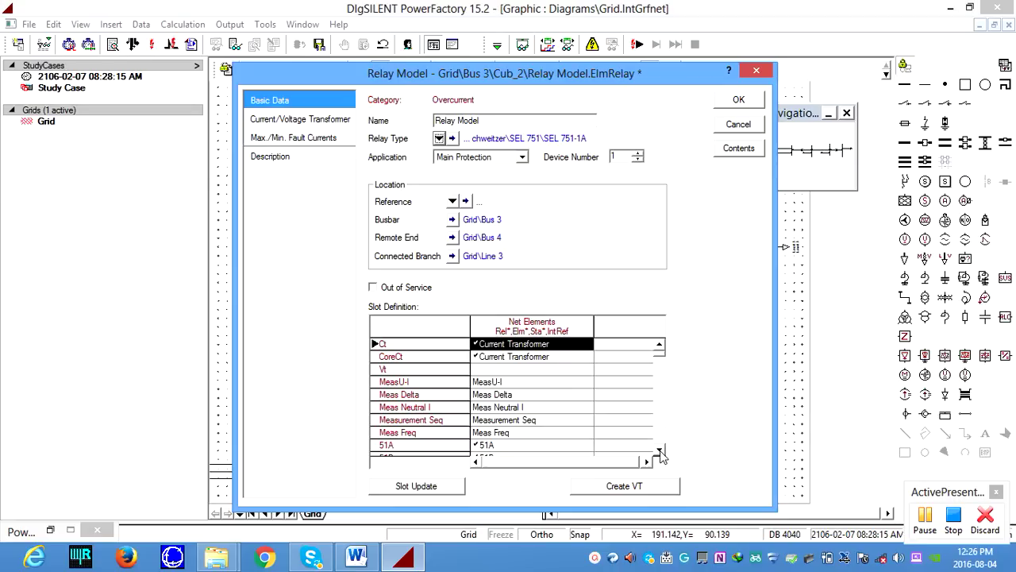
Step: Examine the current transformer settings assigned to the relay's Ct and CoreCt slots, comparing their type, taps and connection
double_click(496, 346)
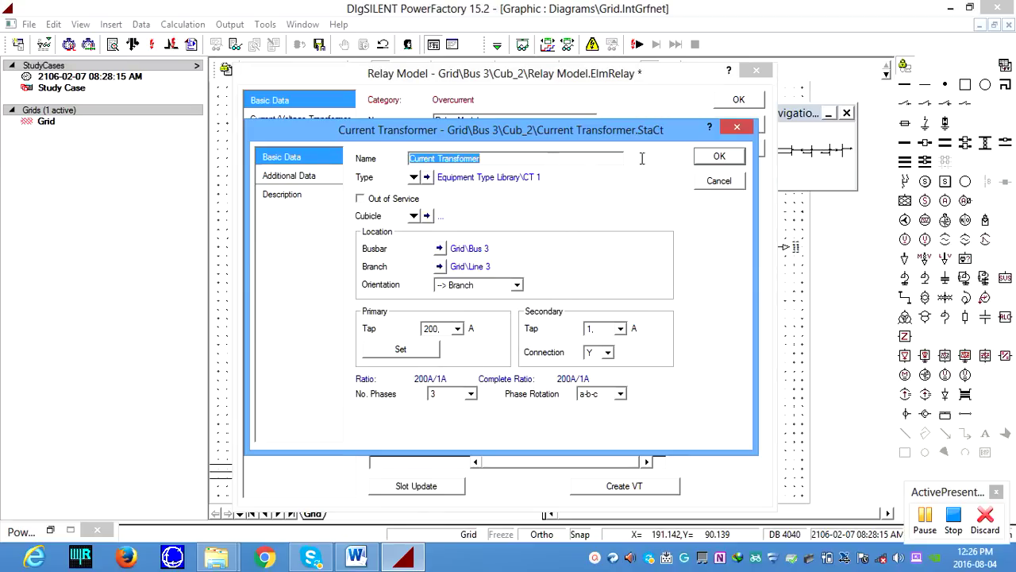
click(700, 157)
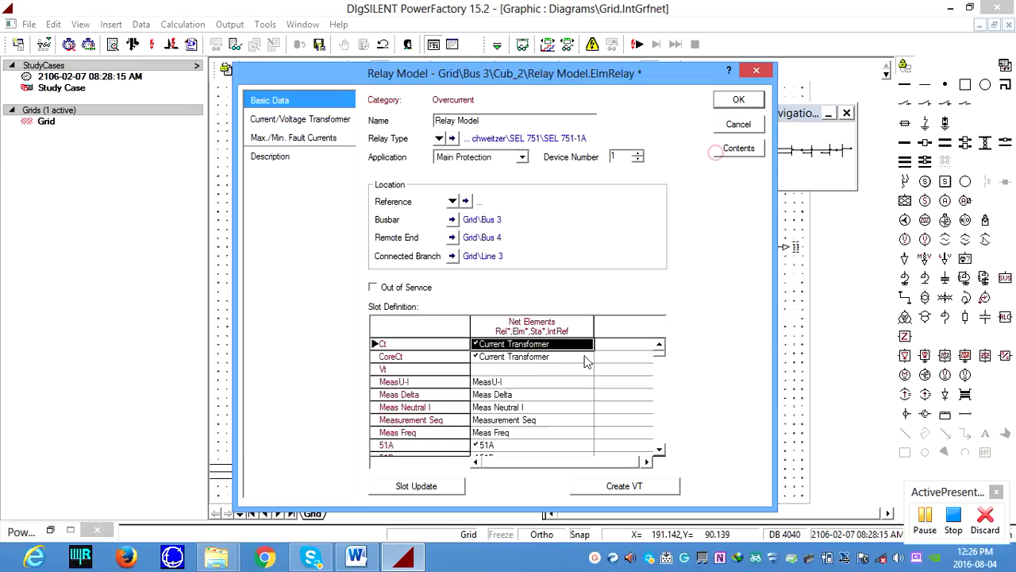
double_click(490, 362)
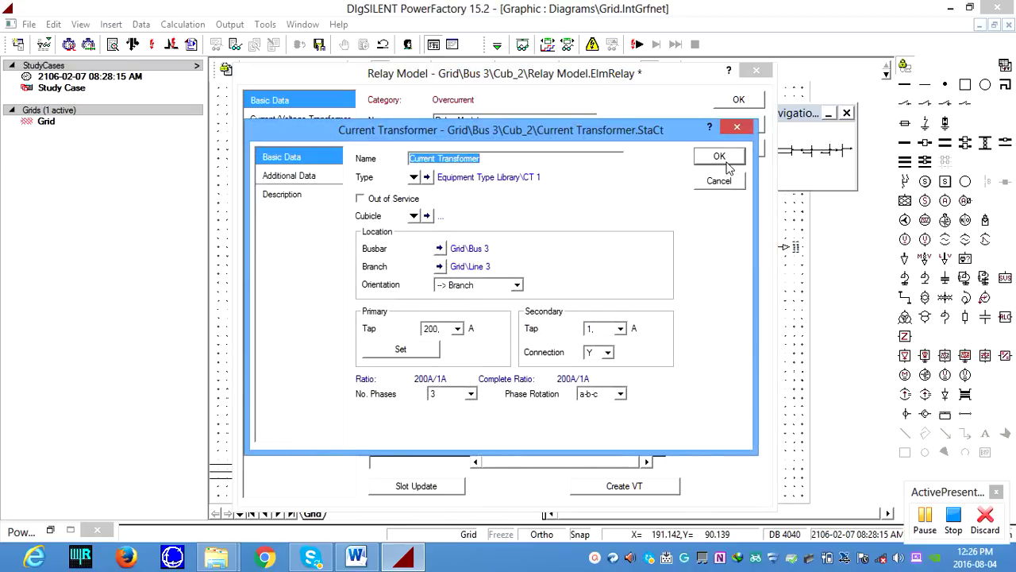
click(719, 157)
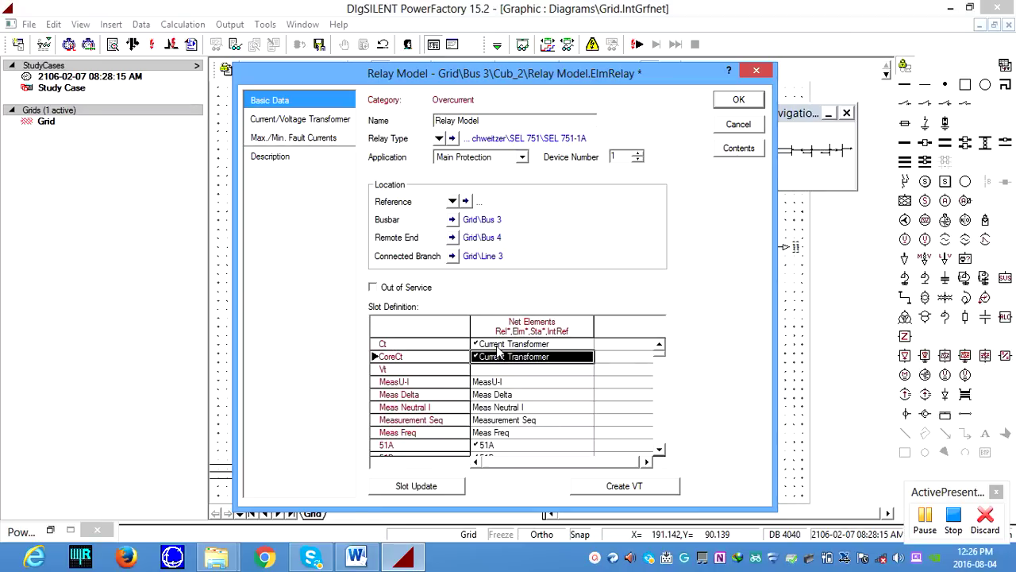
double_click(498, 349)
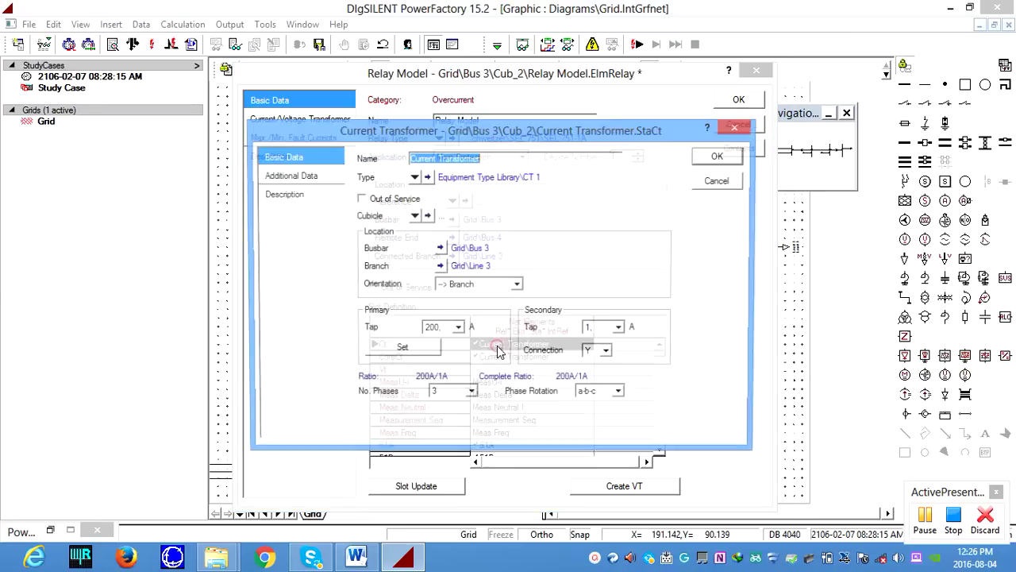
click(703, 158)
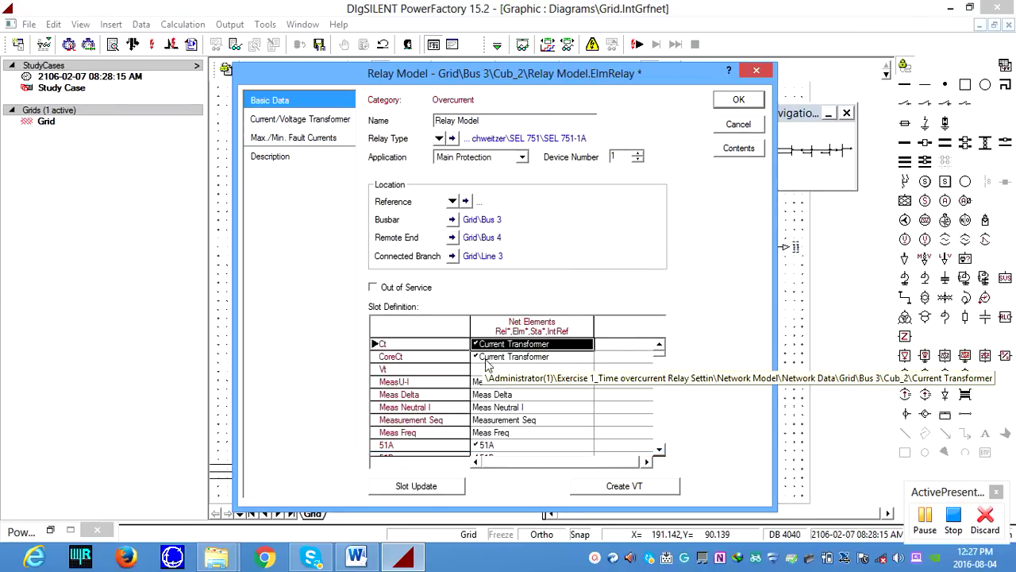
double_click(488, 364)
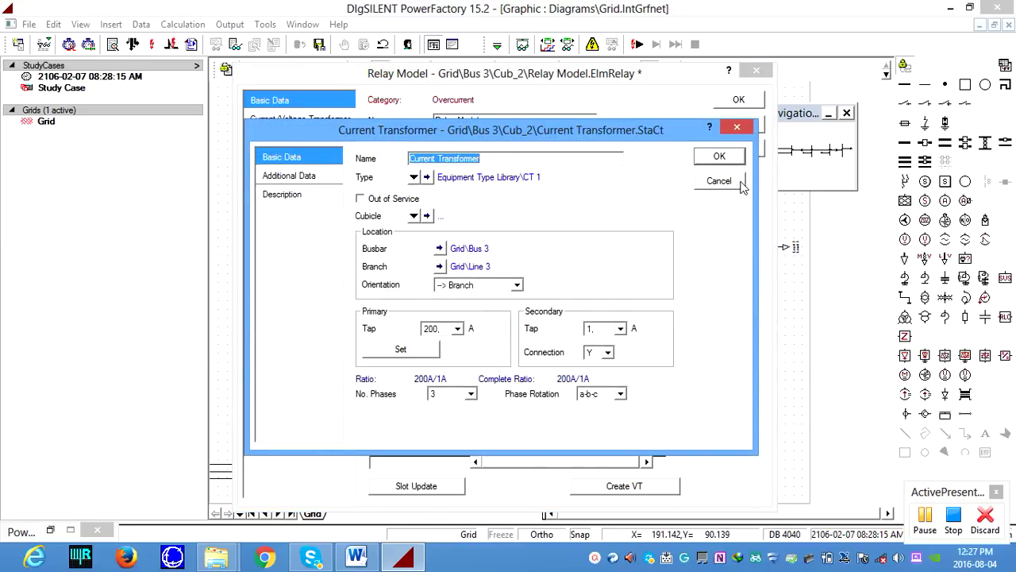
click(717, 159)
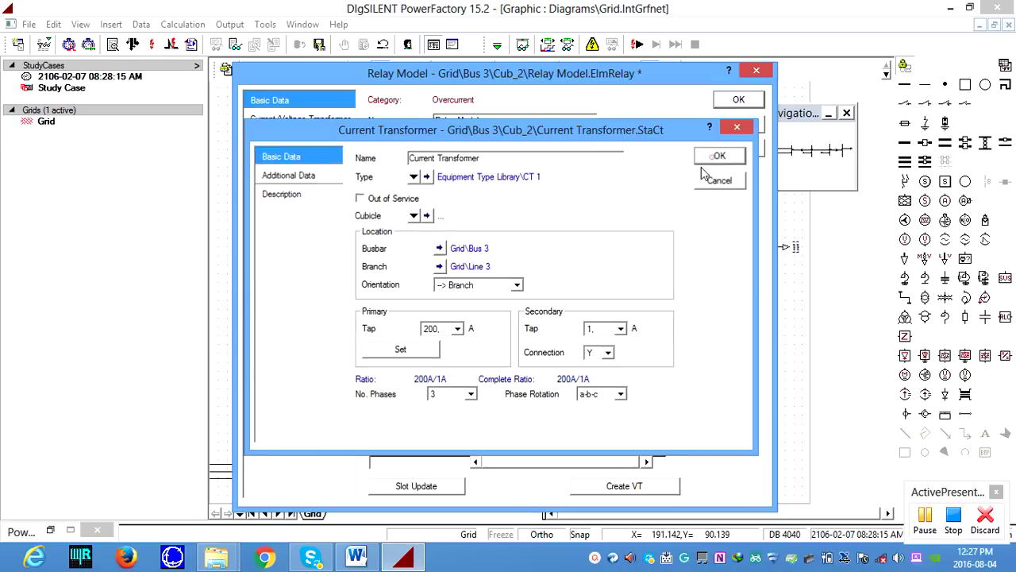
Step: Look through the relay's slot definition list, examining the Vt slot, the measurement elements and the 51 and 50 overcurrent elements
click(659, 449)
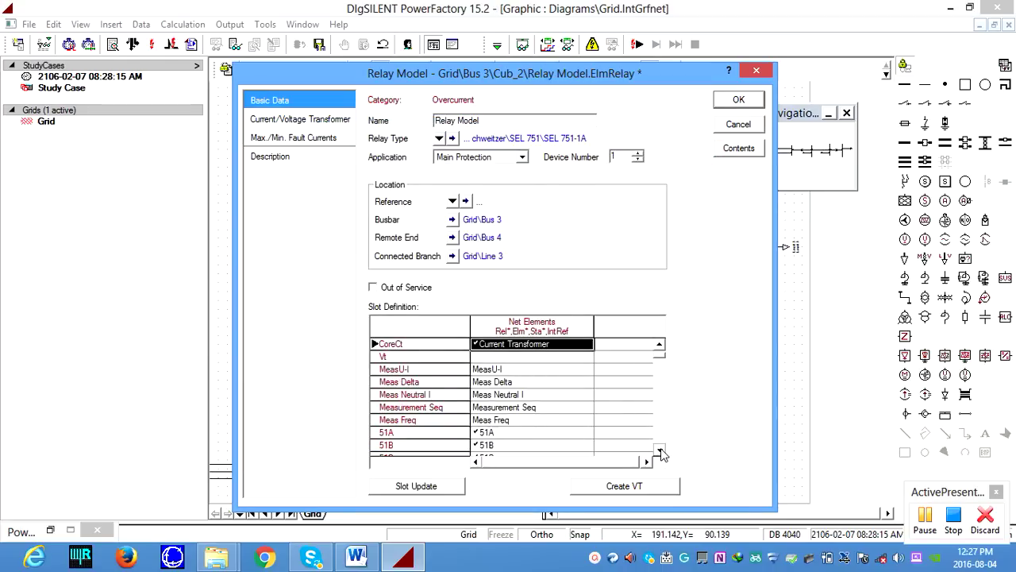
click(659, 344)
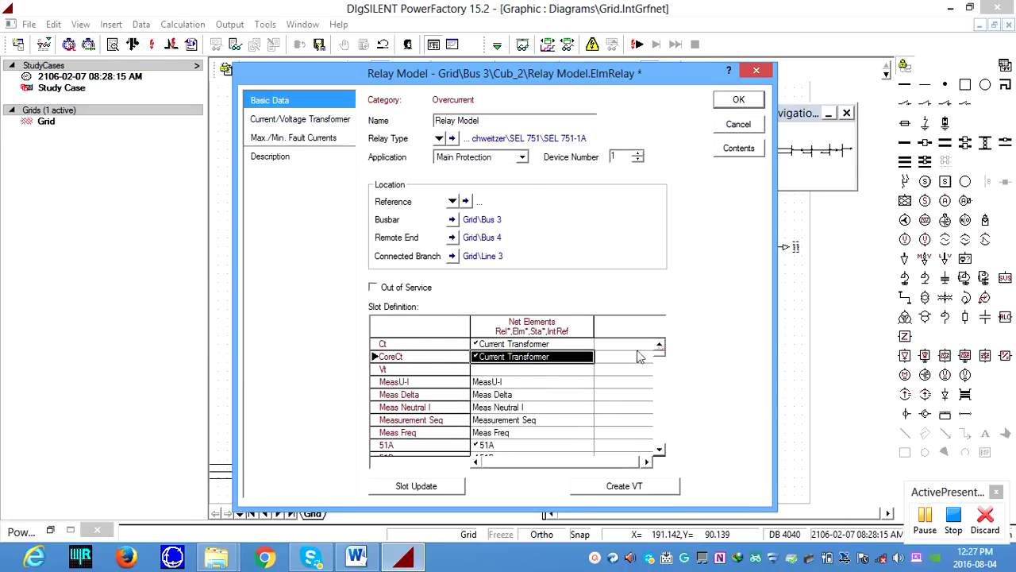
click(505, 372)
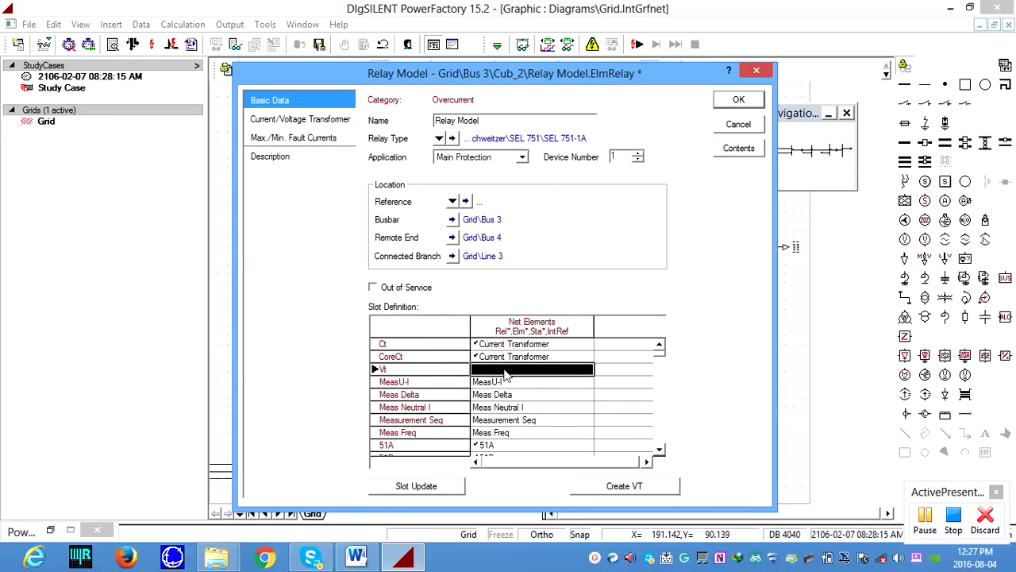
click(659, 451)
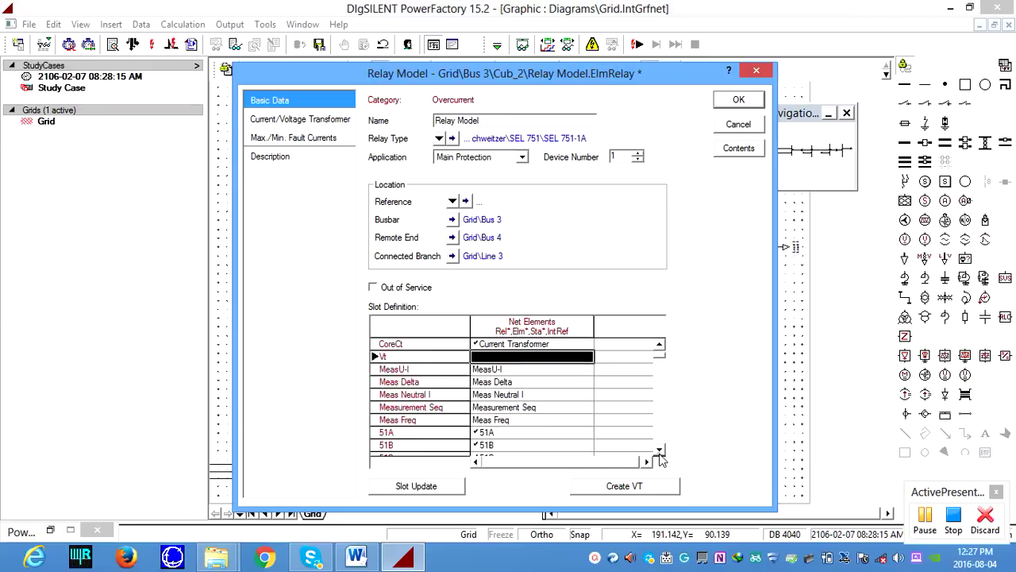
click(660, 451)
click(659, 450)
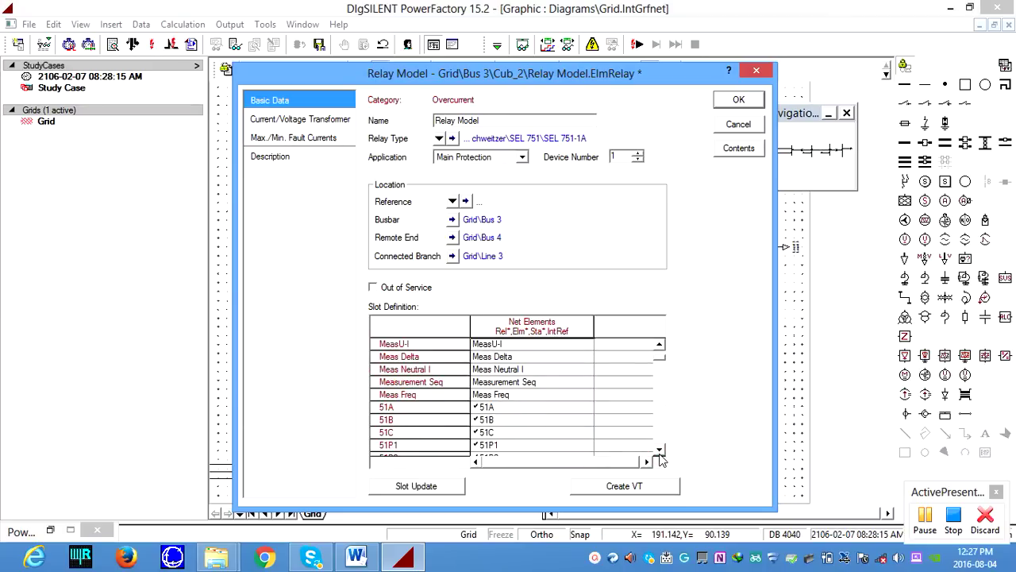
click(659, 450)
click(659, 451)
click(659, 451)
click(659, 450)
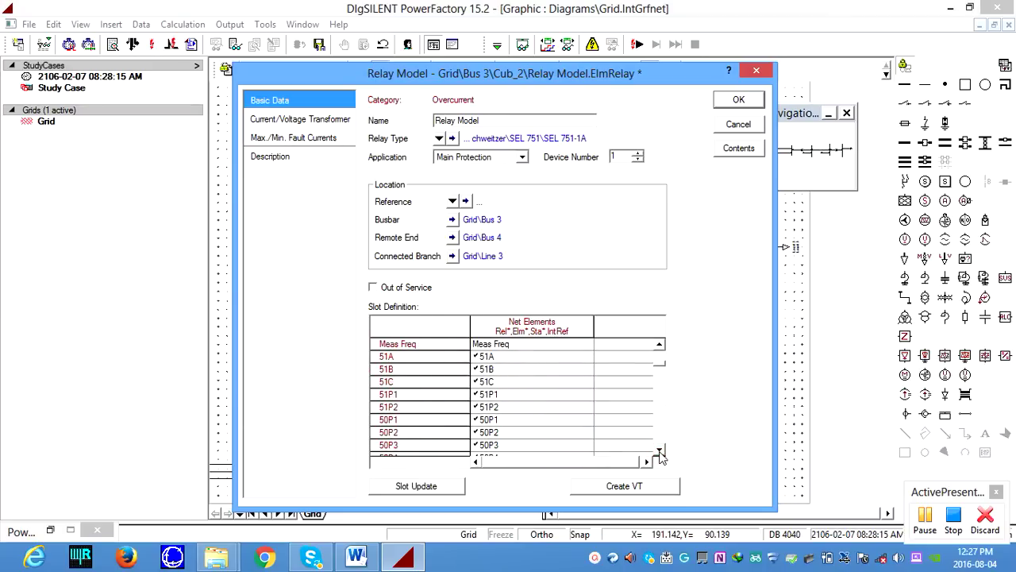
click(662, 361)
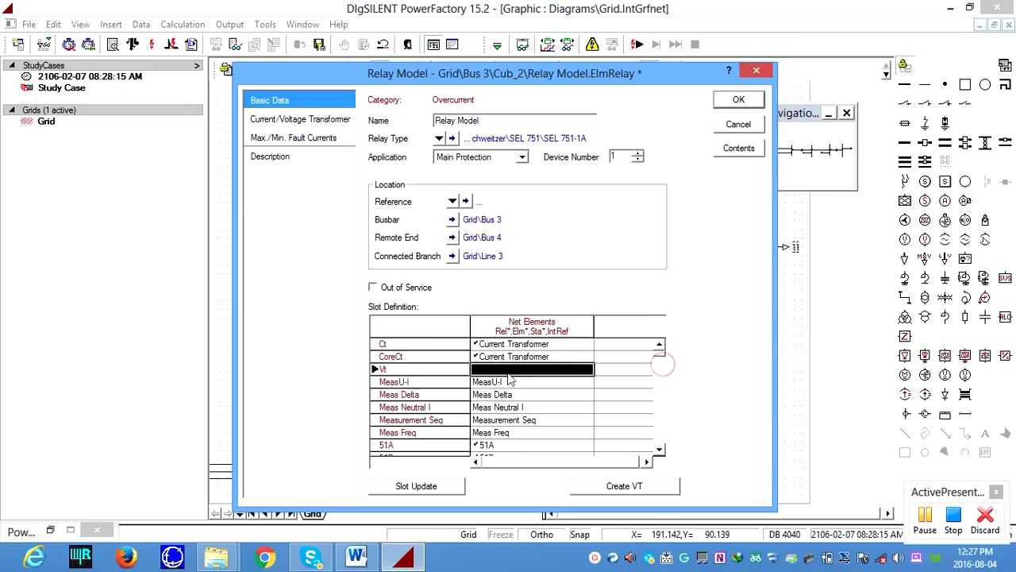
scroll(567, 410, down, 5)
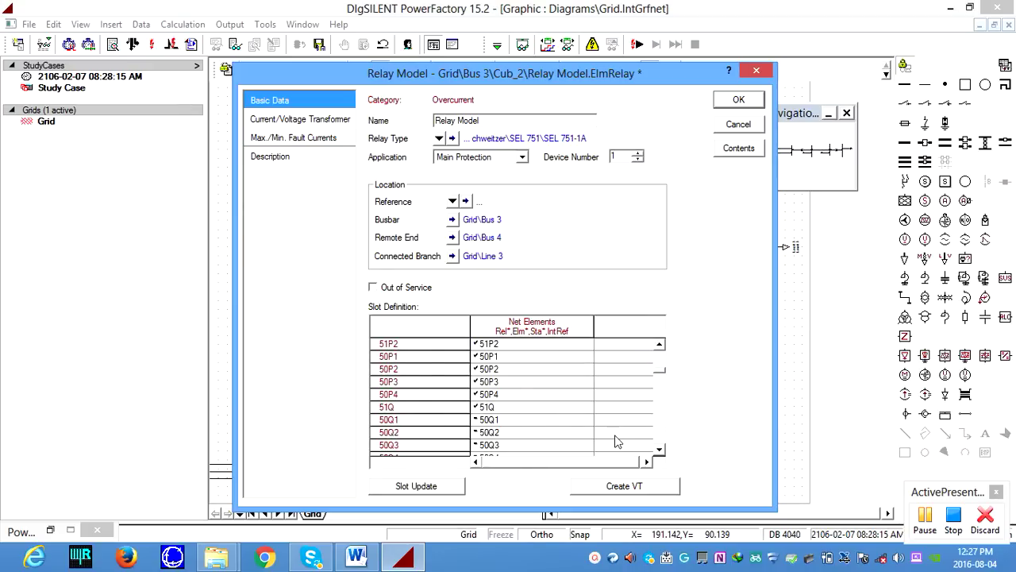
Step: Look through the remaining voltage, frequency and reclosing slots of the relay model and check its current and voltage transformer ratings
scroll(538, 419, down, 6)
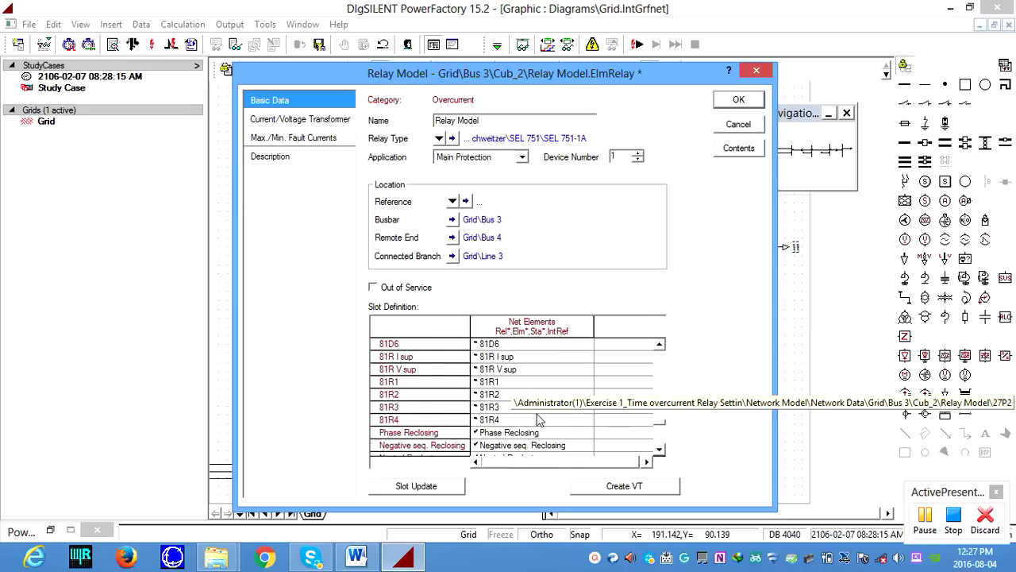
scroll(539, 419, down, 3)
scroll(487, 409, up, 6)
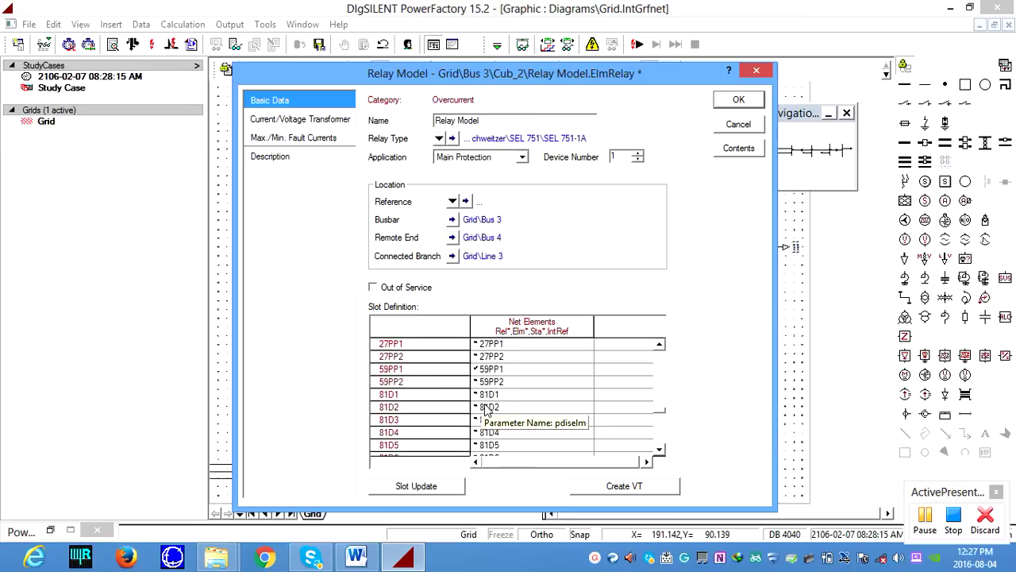
scroll(487, 409, up, 6)
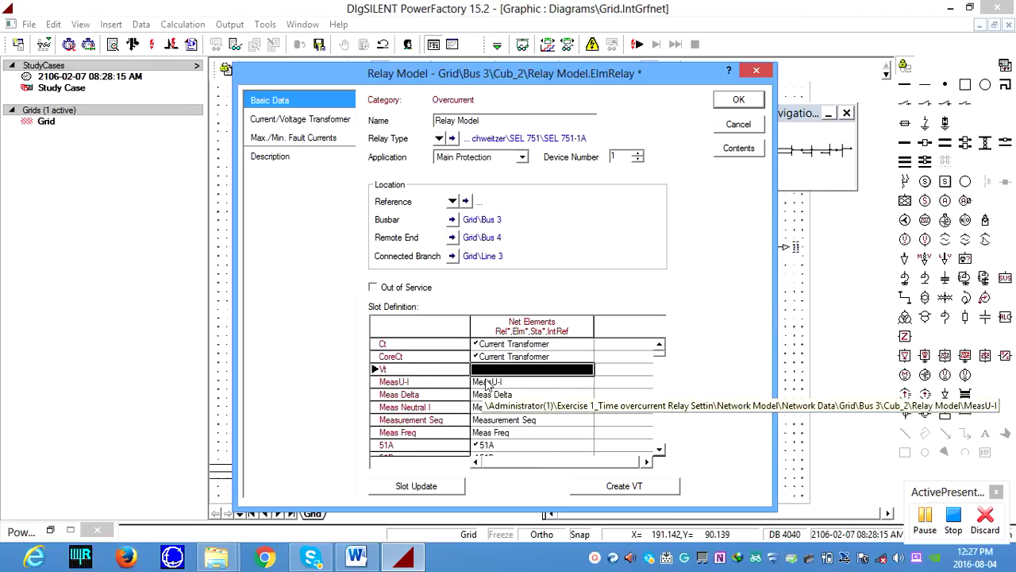
click(276, 120)
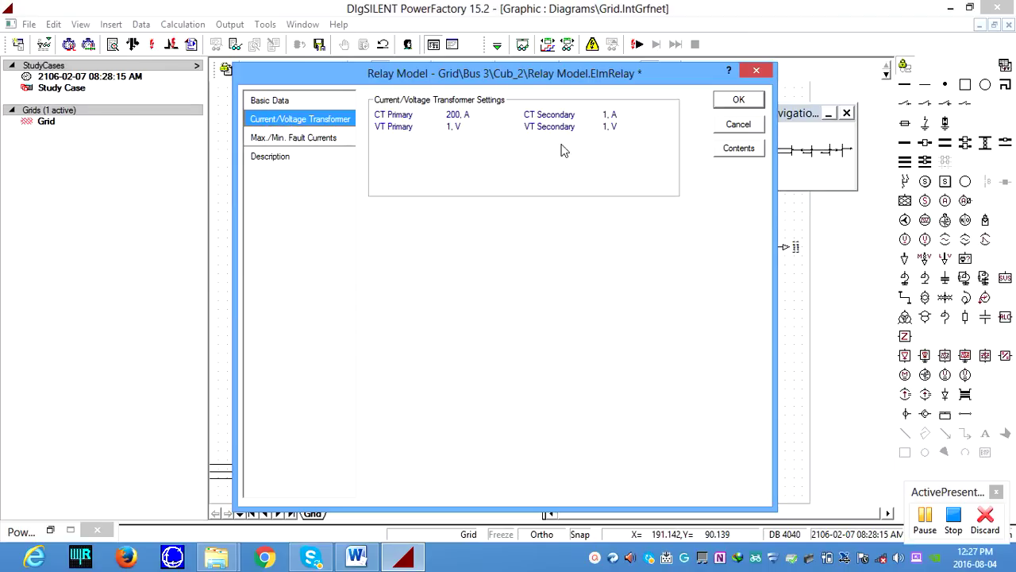
click(279, 106)
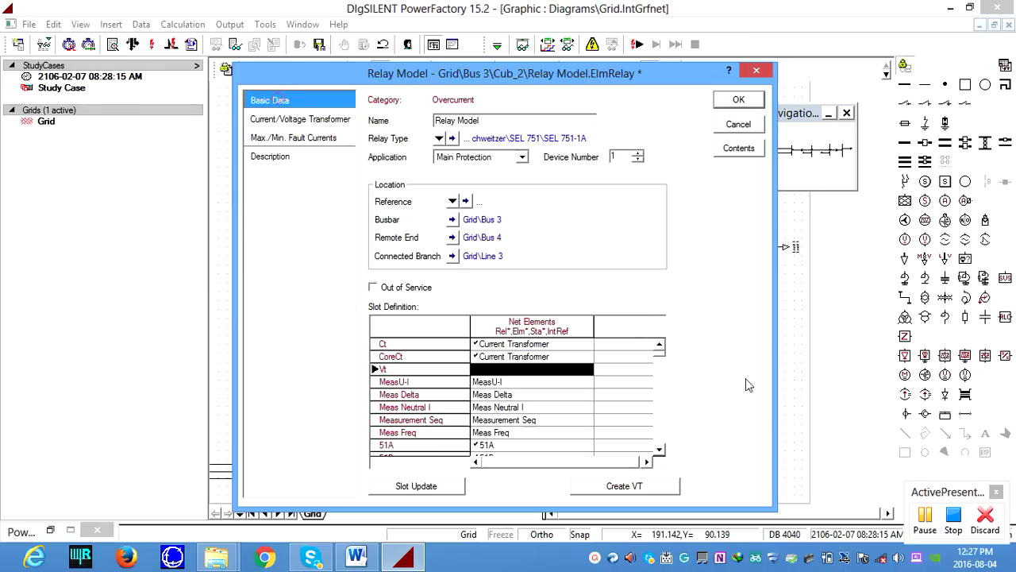
Step: Switch to the practical manual in Word and locate the SEL751A overcurrent setting tables 1.7a and 1.7b
click(356, 558)
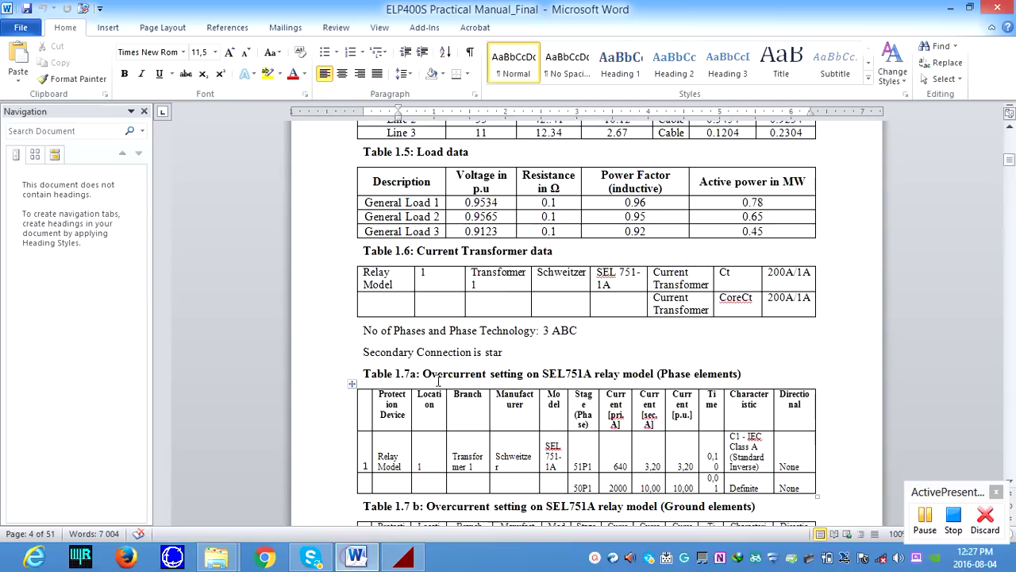
scroll(443, 419, down, 2)
scroll(442, 419, down, 1)
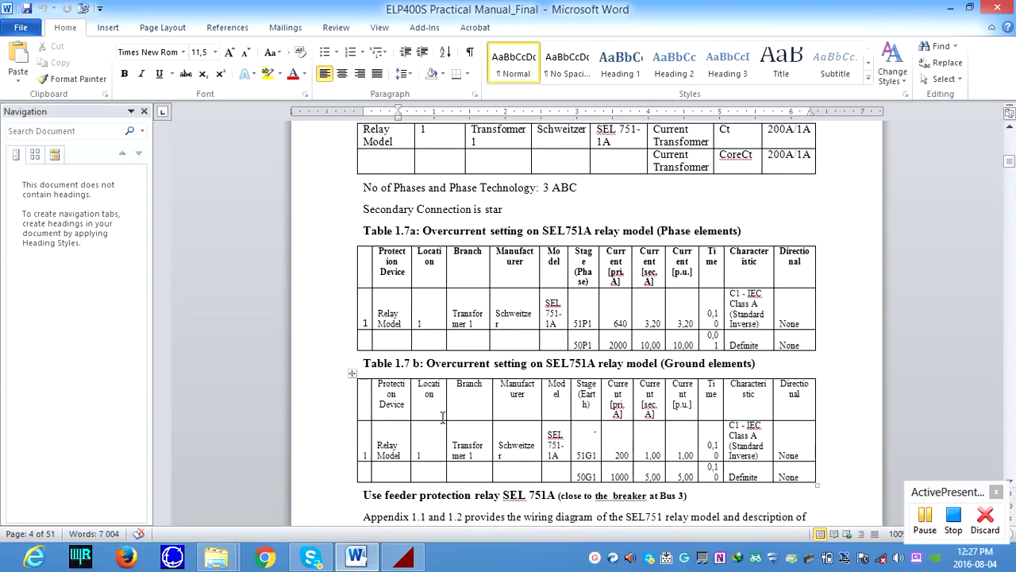
scroll(444, 412, up, 1)
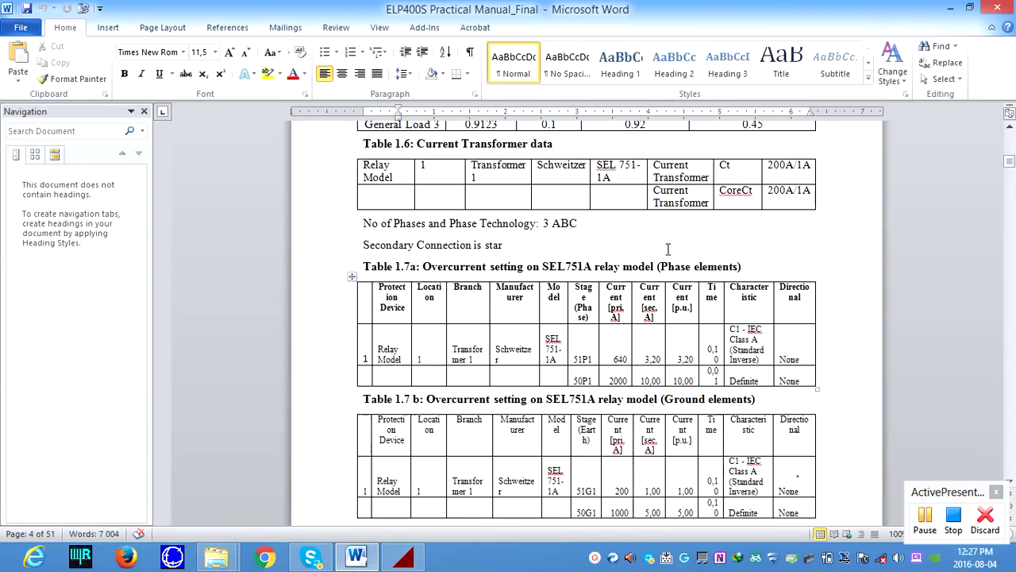
scroll(625, 306, down, 2)
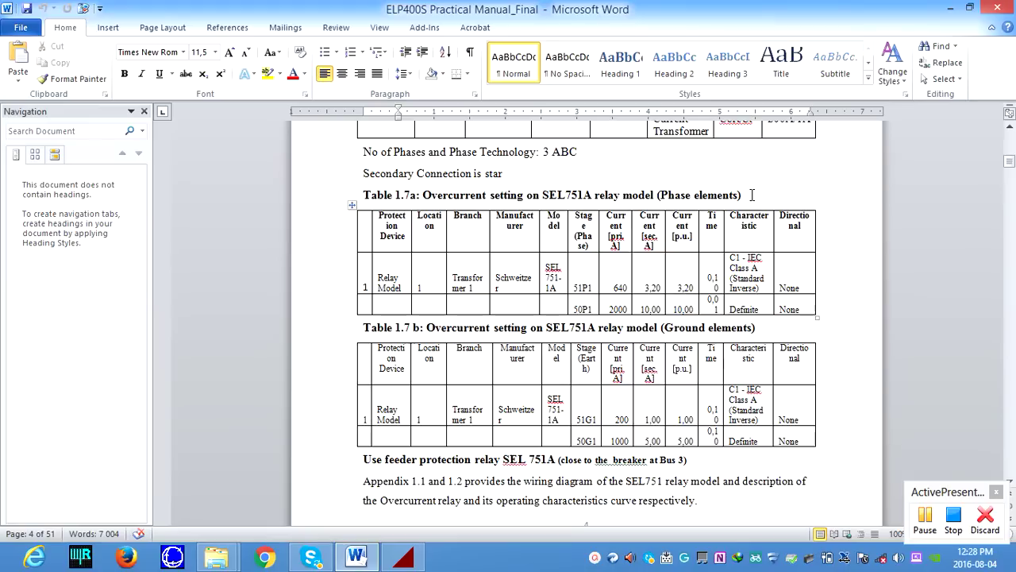
Step: Compare the phase element settings in Table 1.7a with the ground element settings in Table 1.7b, including the 51P1 primary current
drag(662, 195, 740, 194)
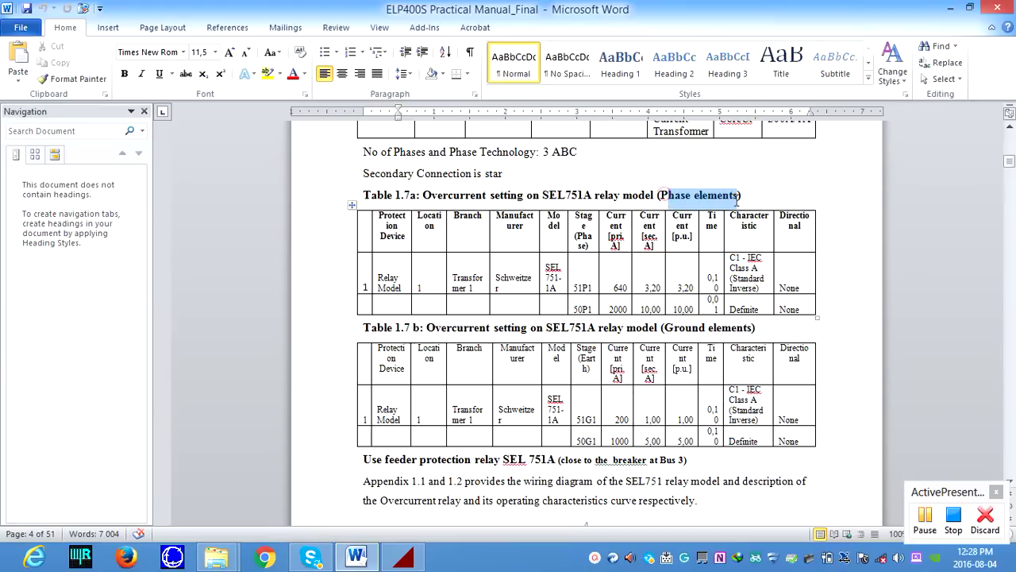
click(700, 334)
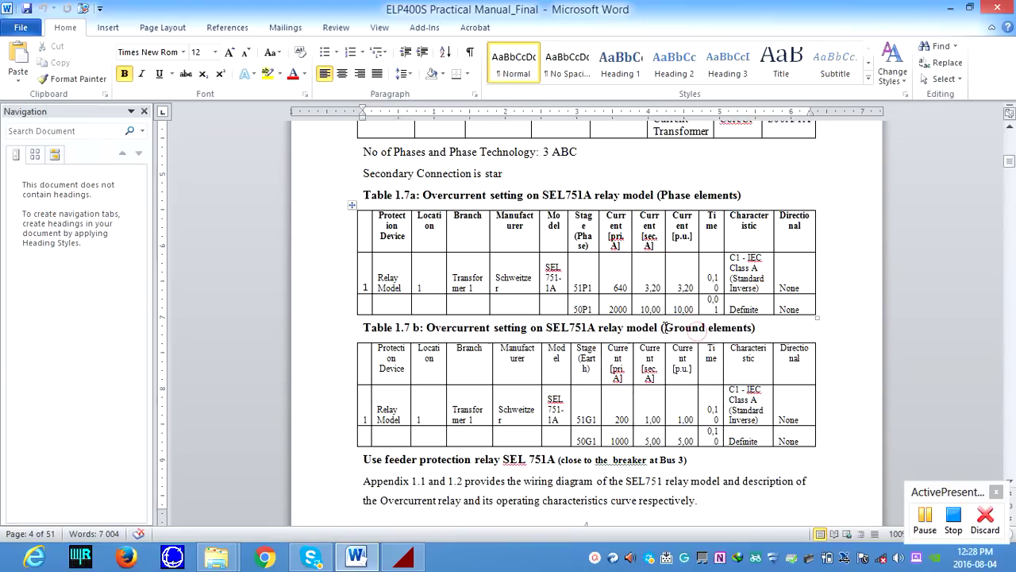
drag(661, 328, 760, 339)
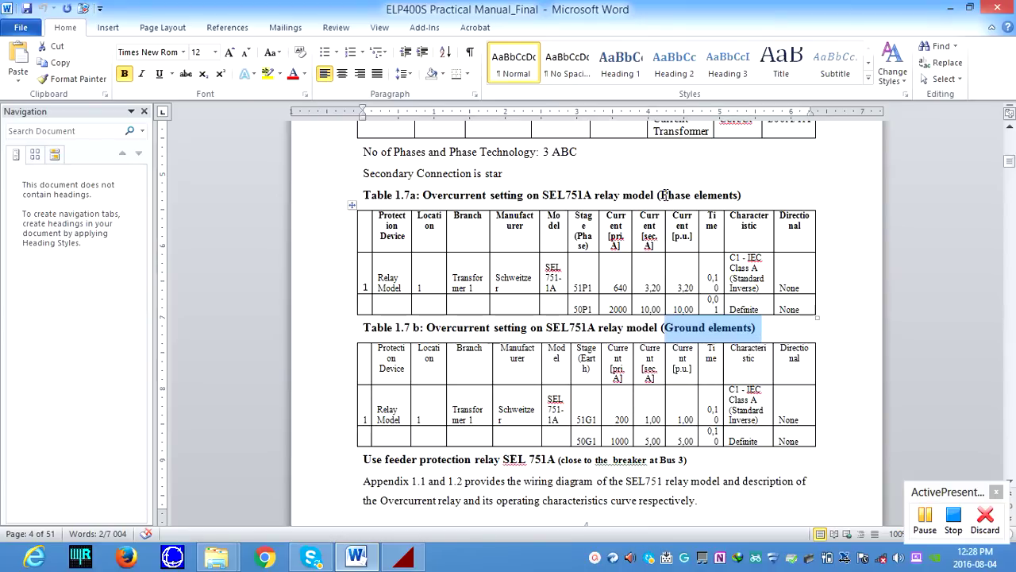
drag(668, 194, 762, 197)
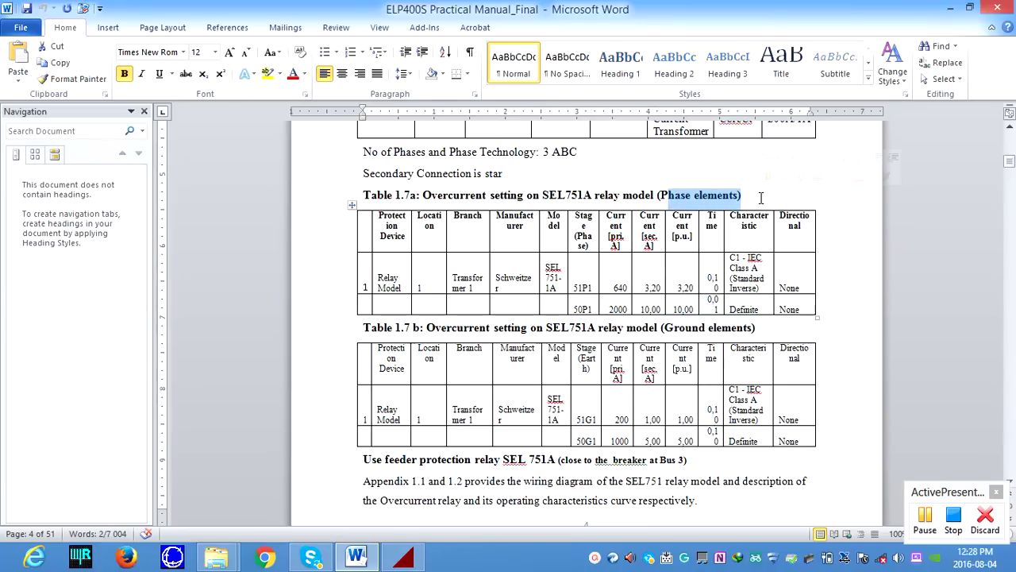
scroll(761, 198, down, 1)
drag(665, 292, 760, 288)
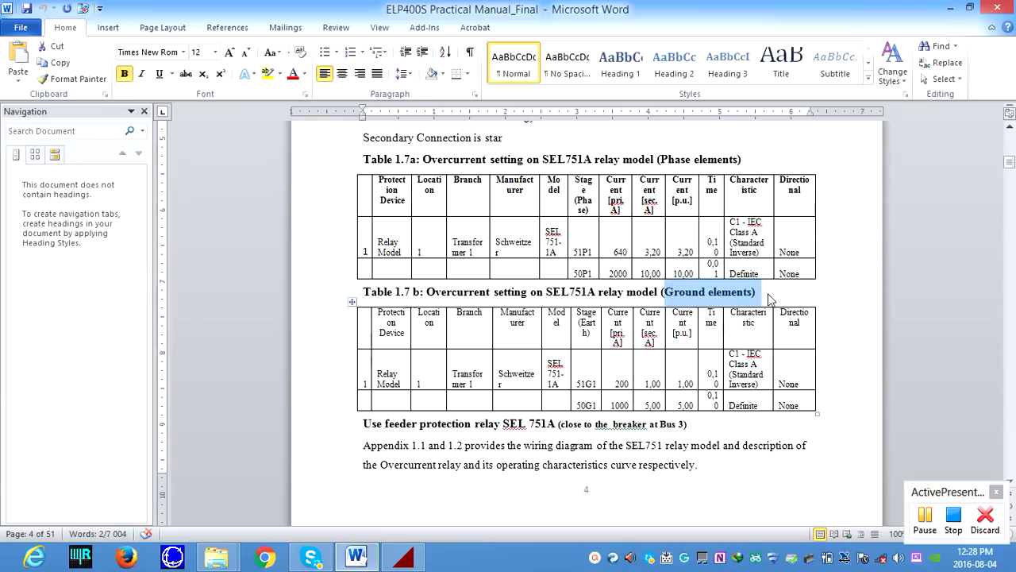
scroll(769, 299, down, 1)
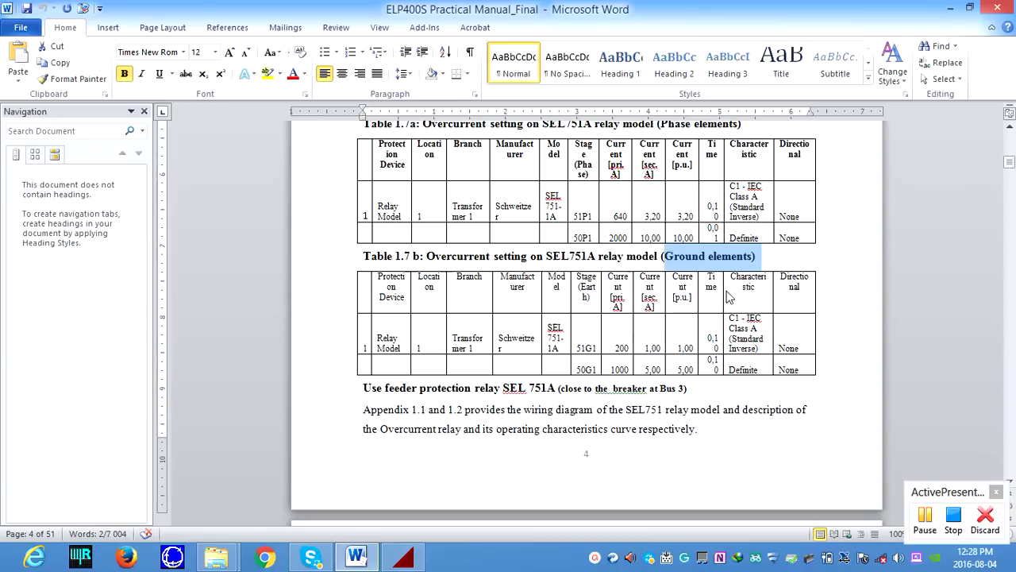
scroll(750, 339, up, 1)
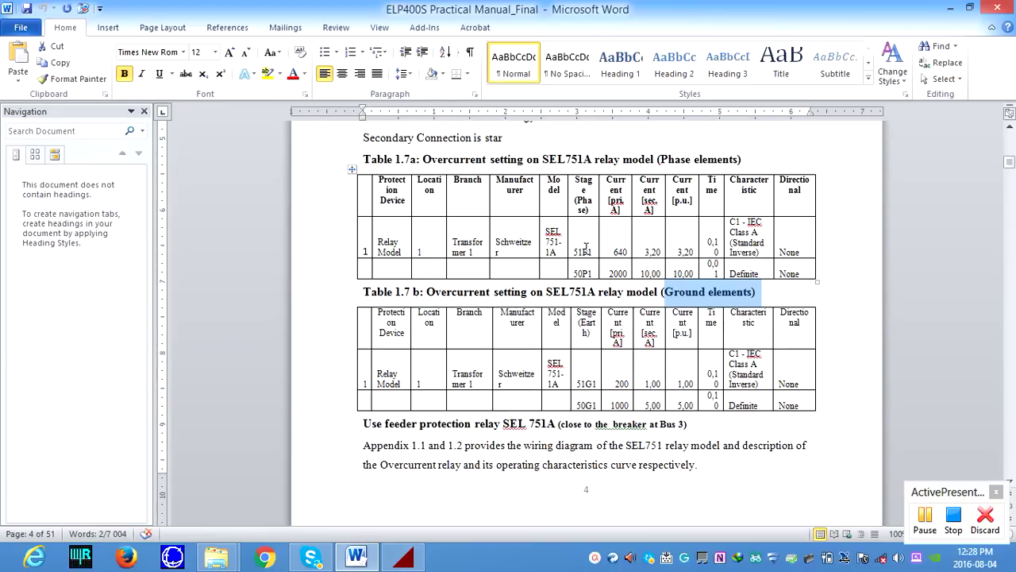
click(616, 236)
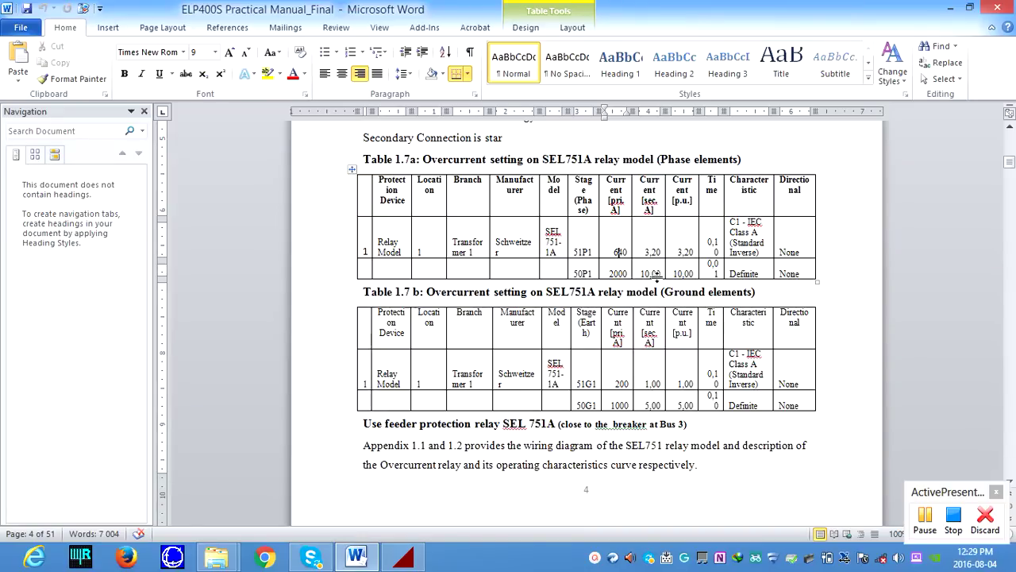
click(356, 560)
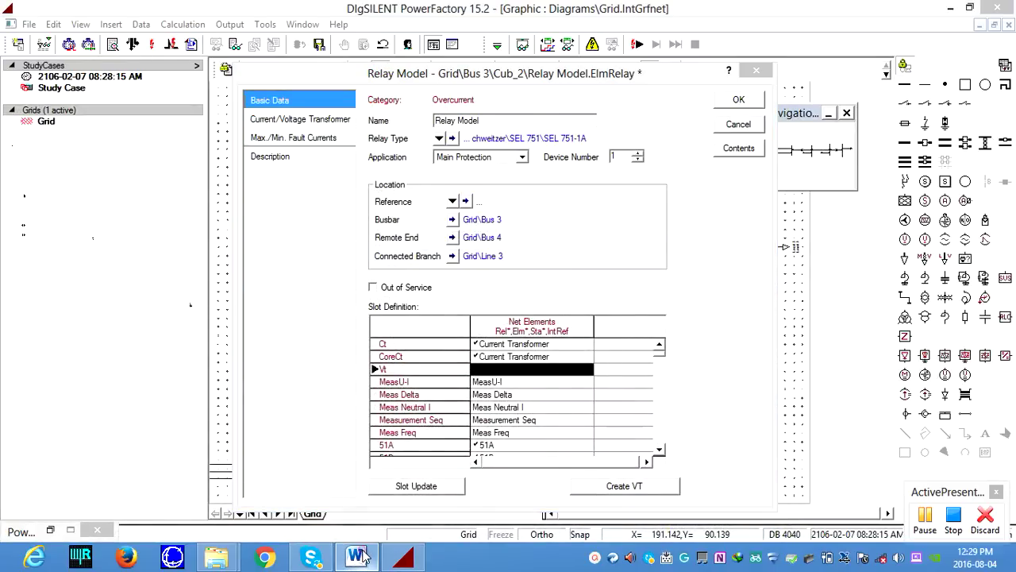
click(360, 556)
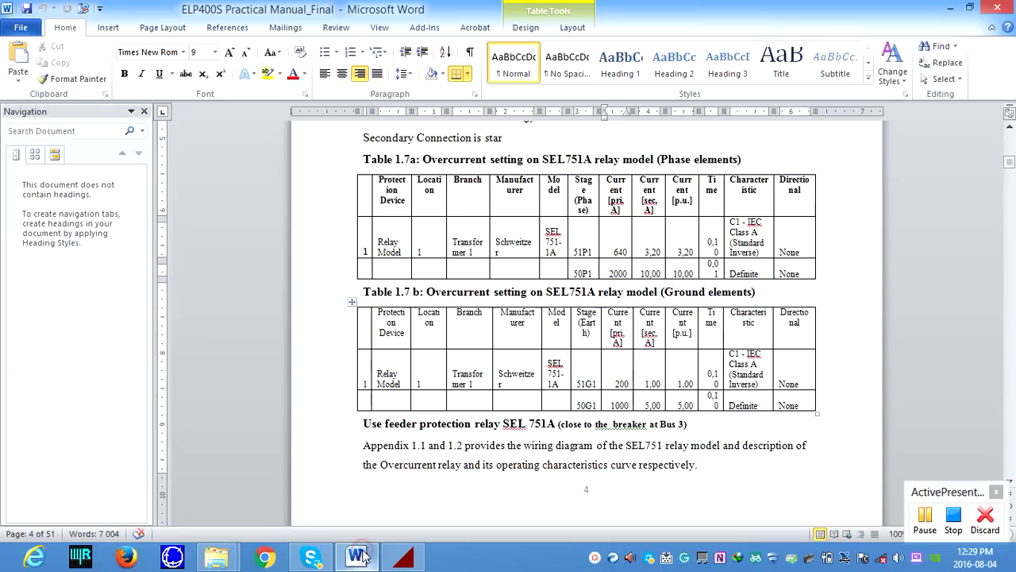
click(951, 9)
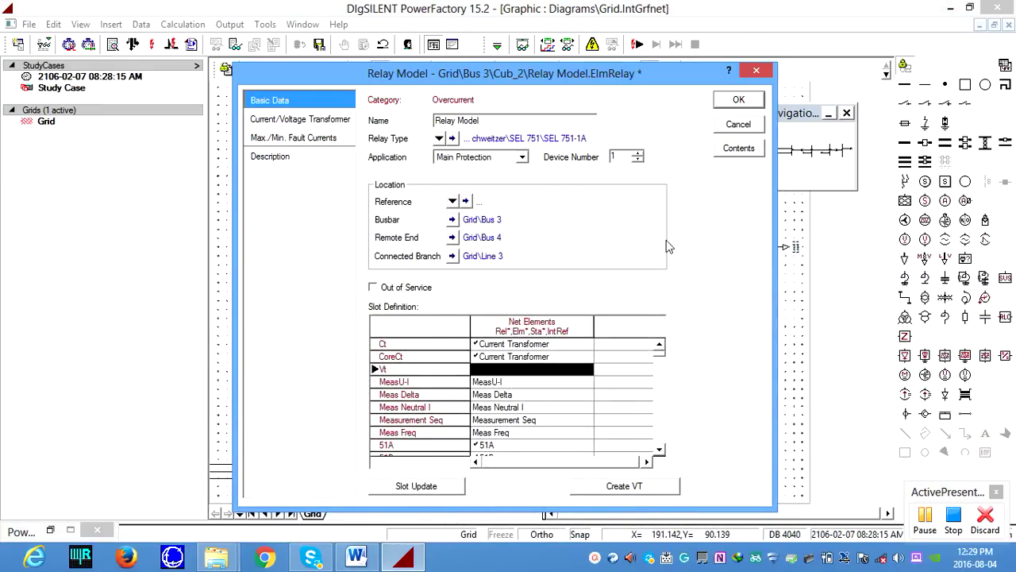
Step: In the Word manual, find the time-overcurrent plots for phase elements using the SEL 751-1A relay on pages 12 and 13
click(356, 557)
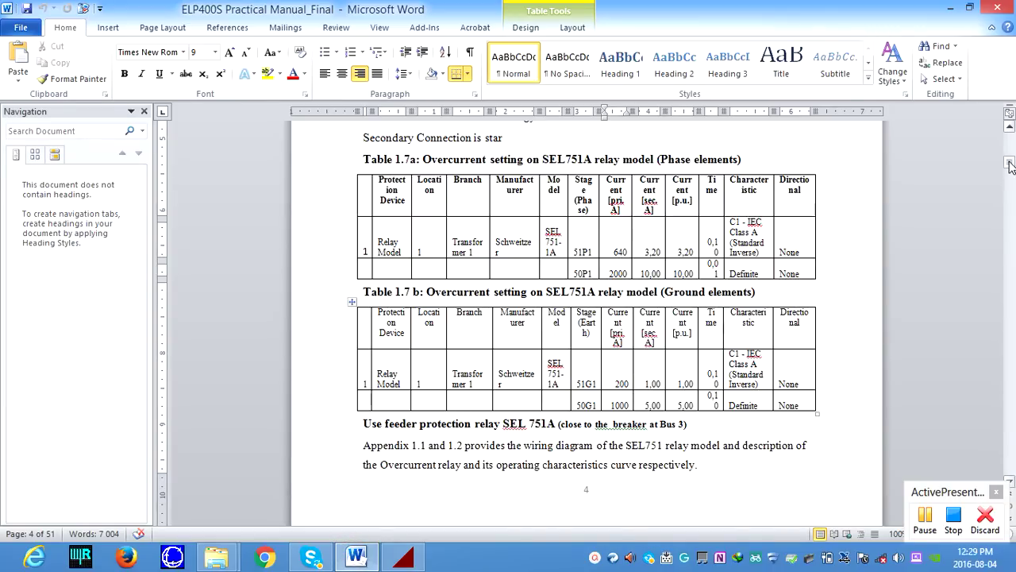
drag(1009, 162, 999, 223)
scroll(595, 309, up, 15)
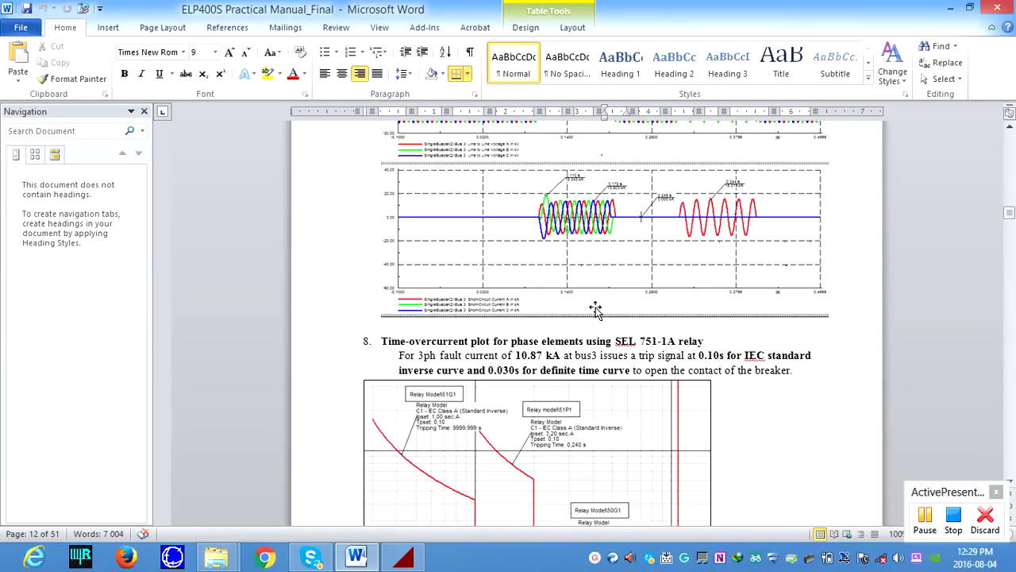
scroll(596, 310, down, 6)
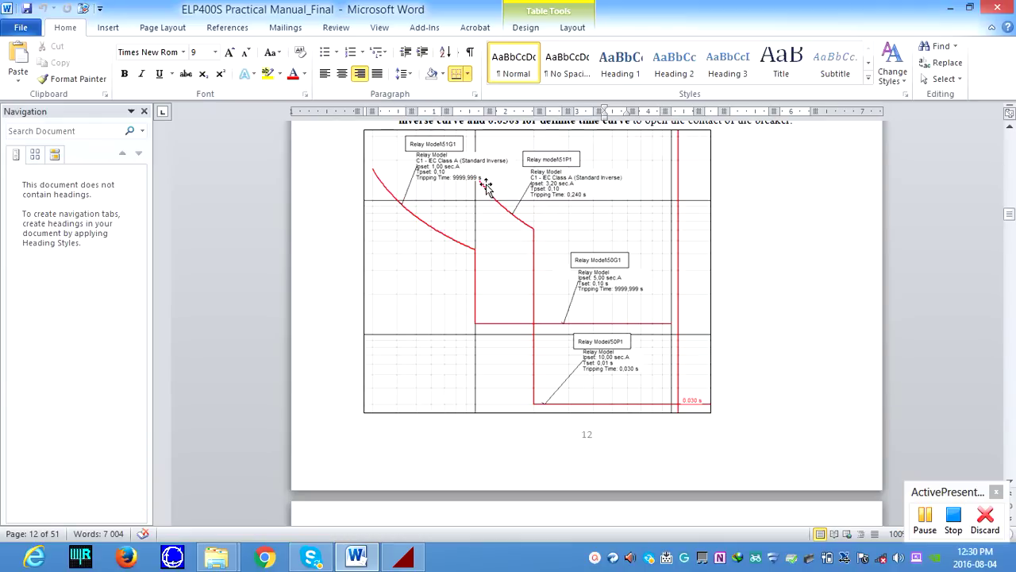
scroll(540, 242, up, 1)
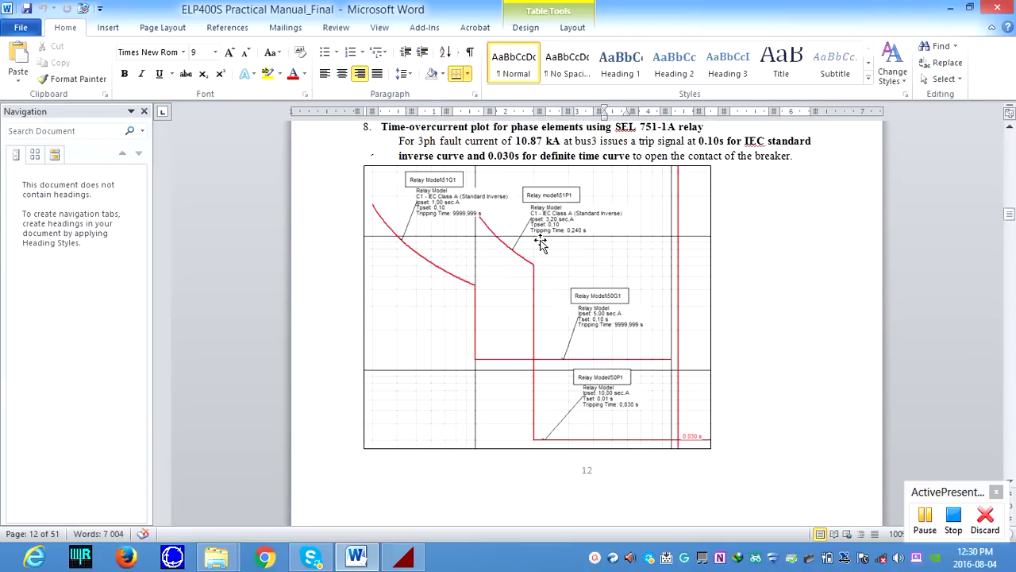
scroll(540, 242, down, 10)
scroll(540, 243, up, 6)
scroll(540, 242, down, 7)
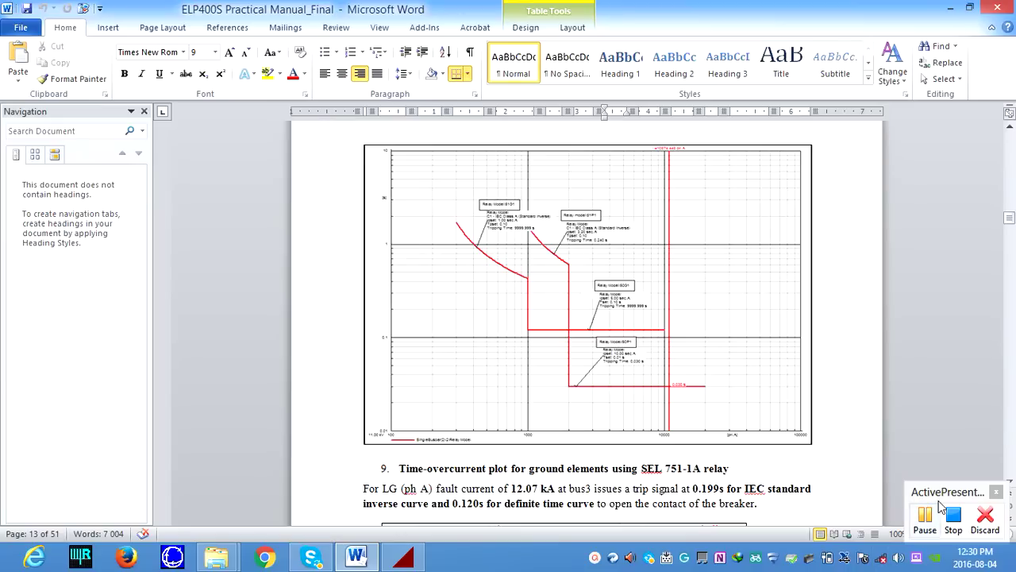
Step: Enlarge the manual page to 220% and examine the 51G1, 51P1, 50G1 and 50P1 curves in the time-overcurrent plot
drag(956, 499, 964, 343)
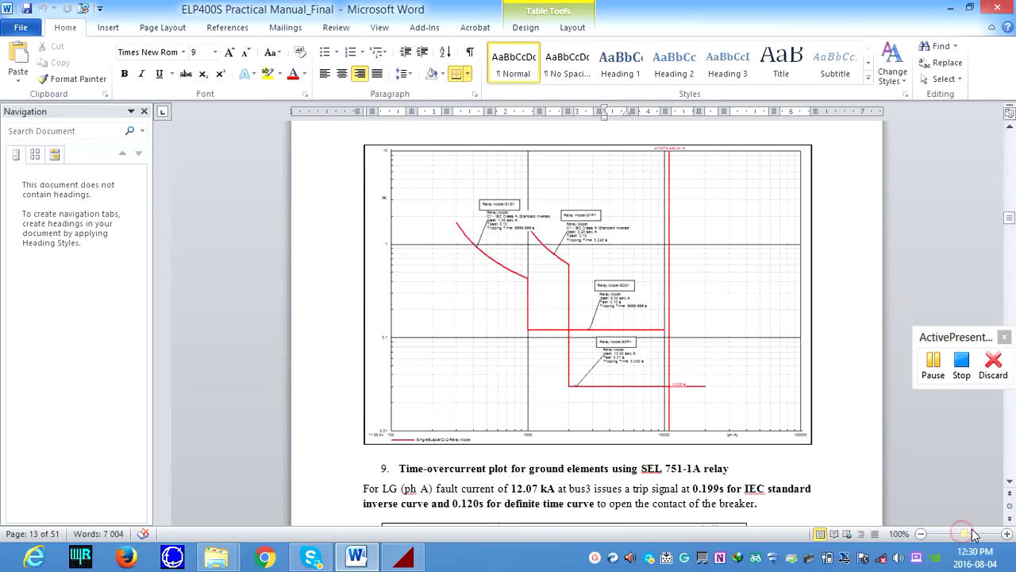
drag(963, 537, 976, 538)
scroll(855, 446, down, 7)
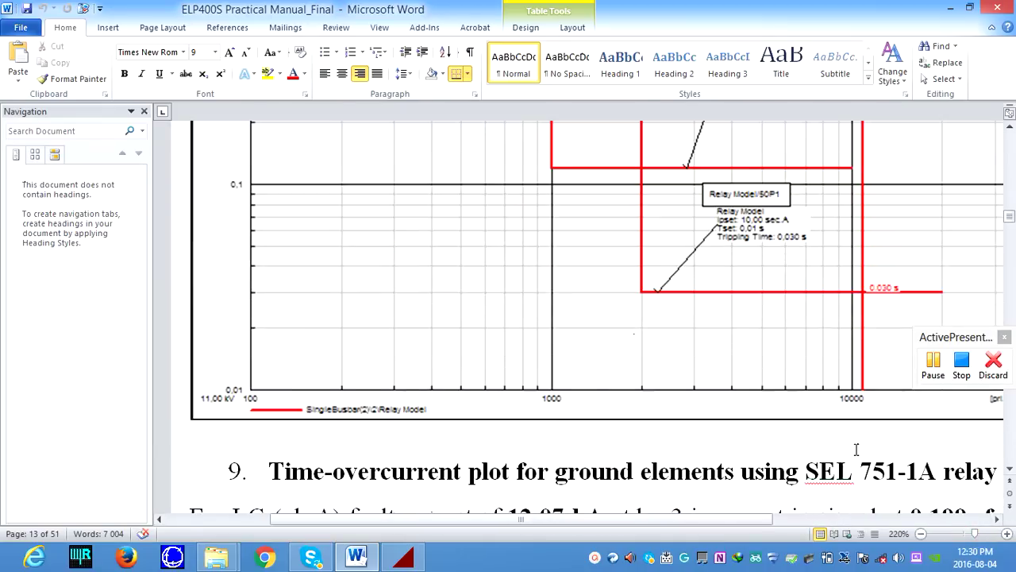
scroll(856, 449, up, 4)
scroll(856, 449, up, 1)
scroll(889, 484, down, 2)
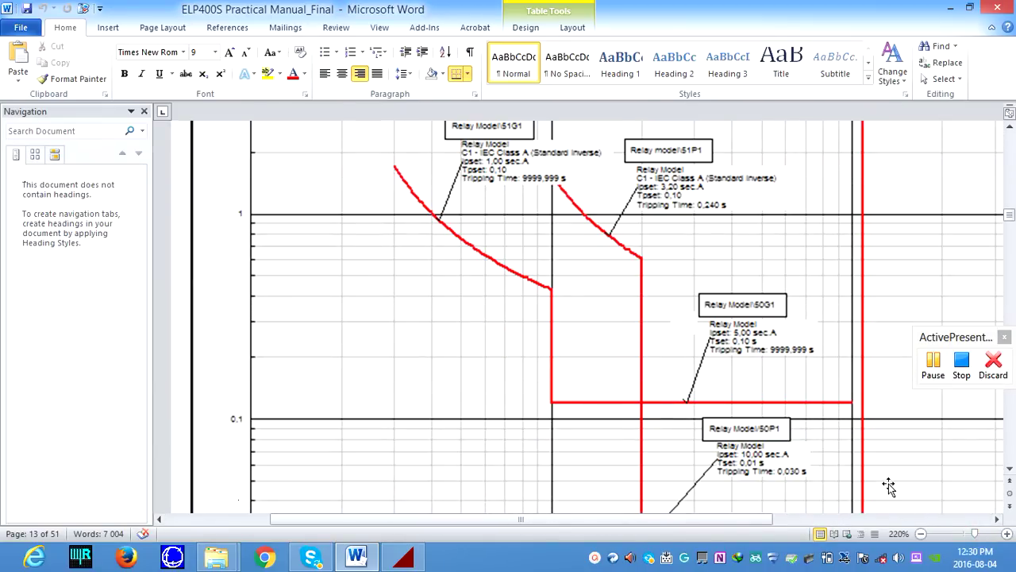
scroll(692, 384, up, 1)
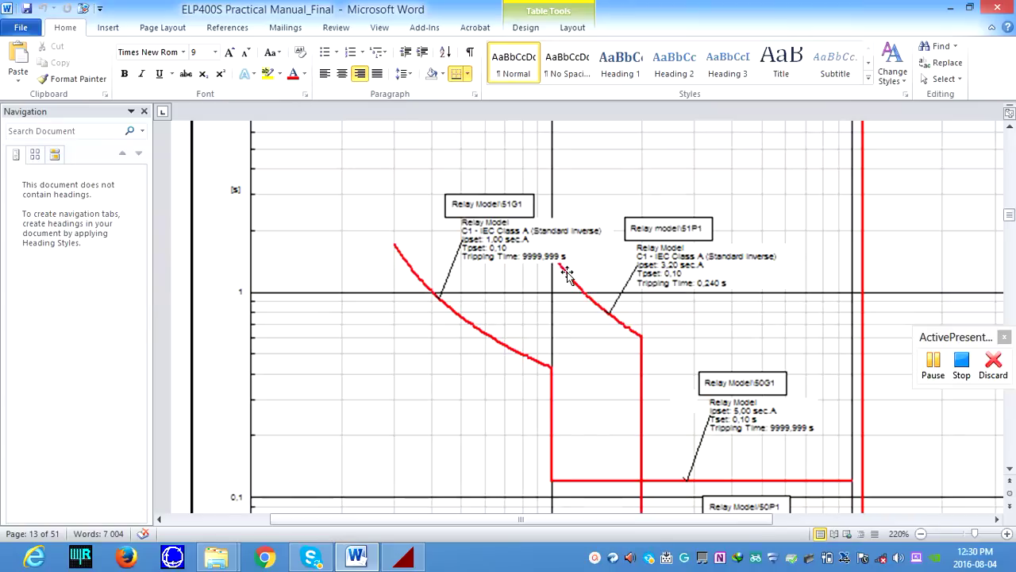
scroll(639, 334, down, 8)
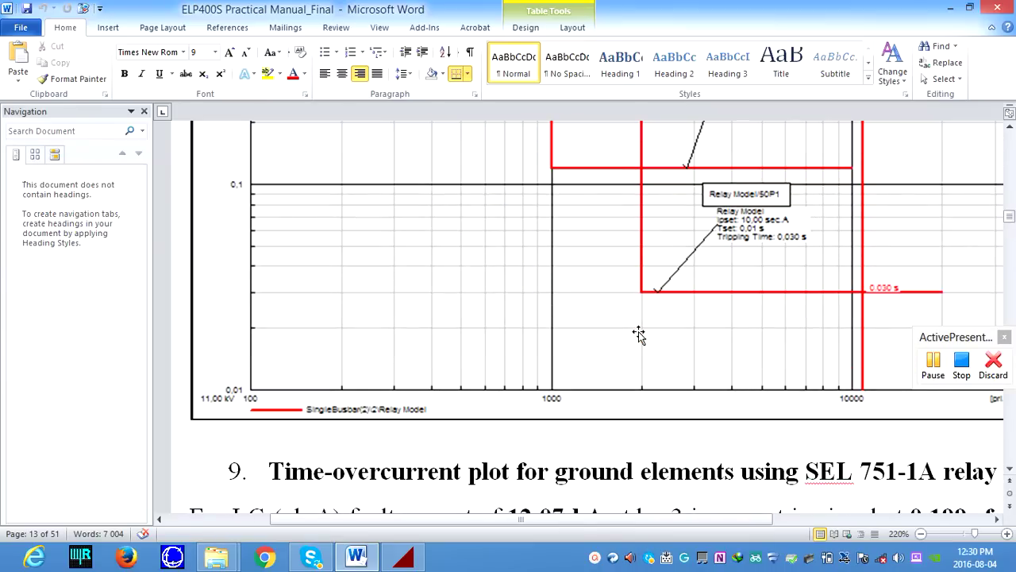
scroll(635, 342, up, 8)
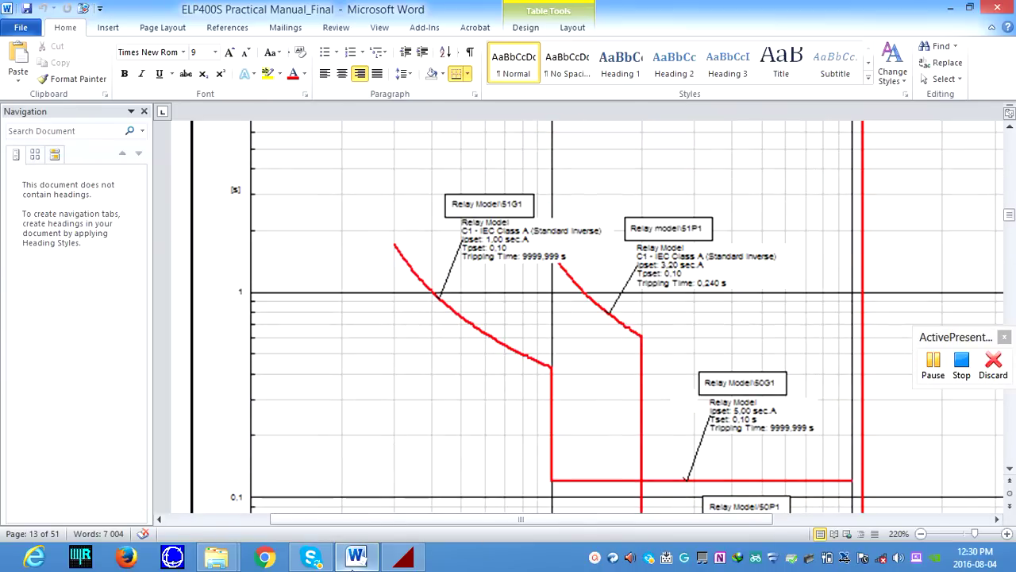
Step: Trace the phase characteristic in the manual's plot from the 51P1 inverse curve down to the 50P1 definite-time stage
click(355, 564)
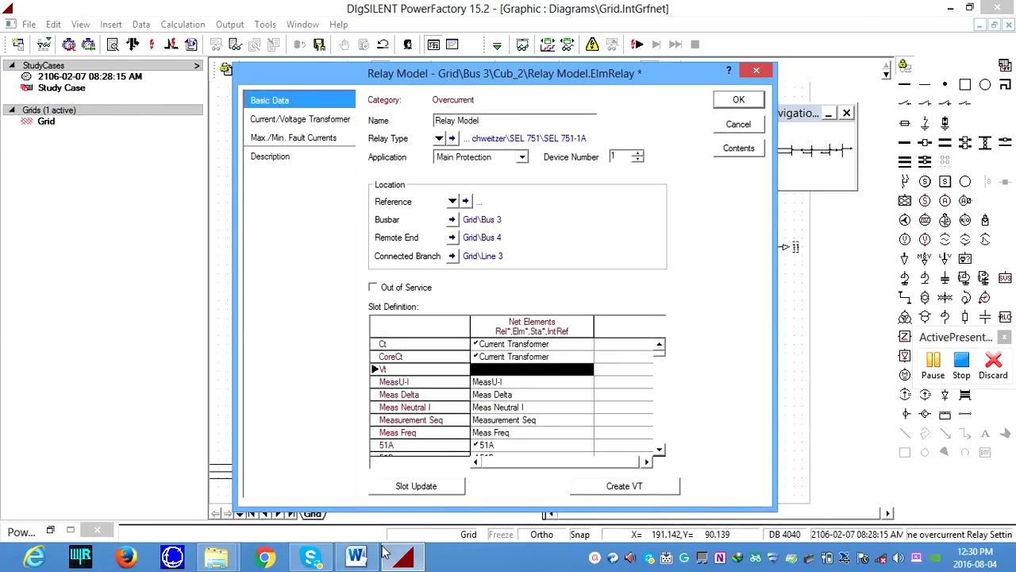
click(357, 557)
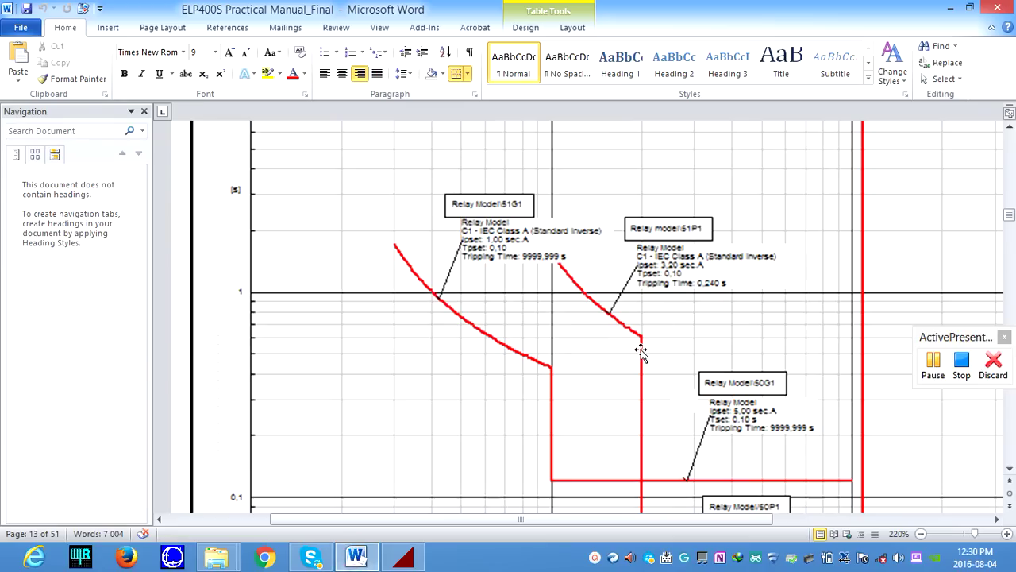
scroll(640, 345, down, 4)
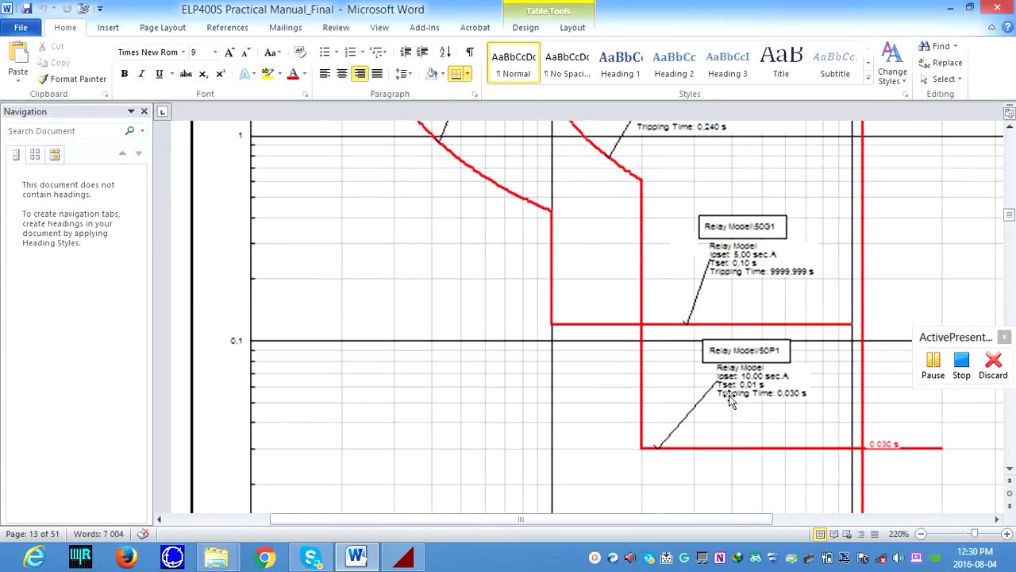
scroll(707, 381, up, 6)
scroll(654, 409, down, 2)
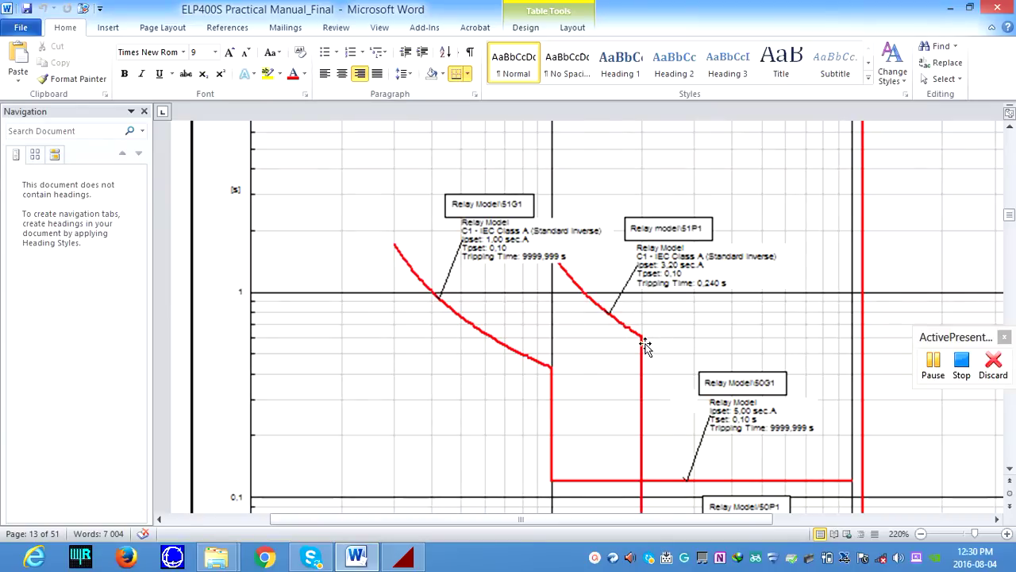
Step: Follow the ground and phase curves in the enlarged time-overcurrent plot down to the 50G1 and 50P1 definite-time stages
scroll(645, 347, down, 2)
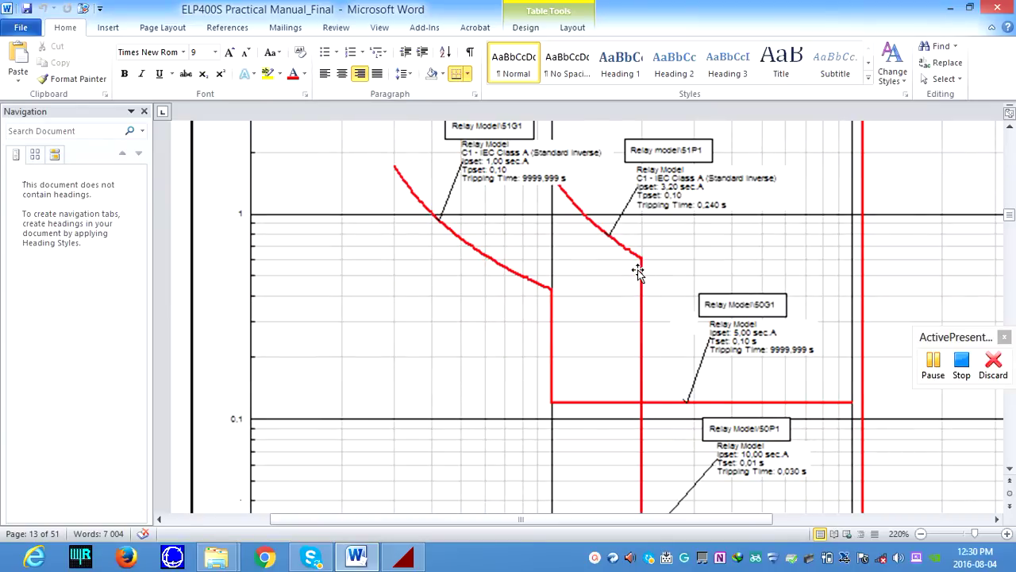
scroll(639, 273, down, 4)
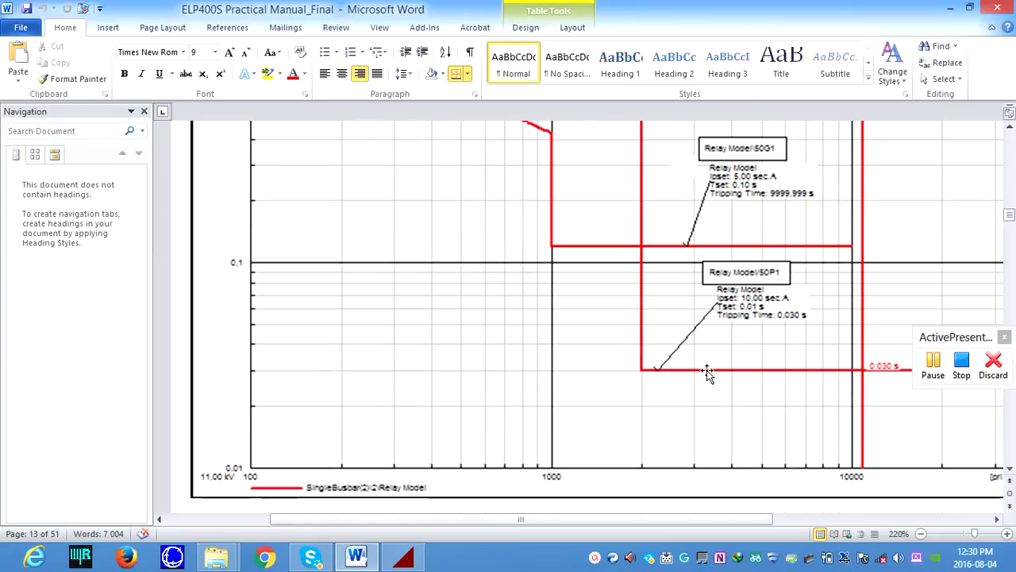
scroll(662, 345, up, 10)
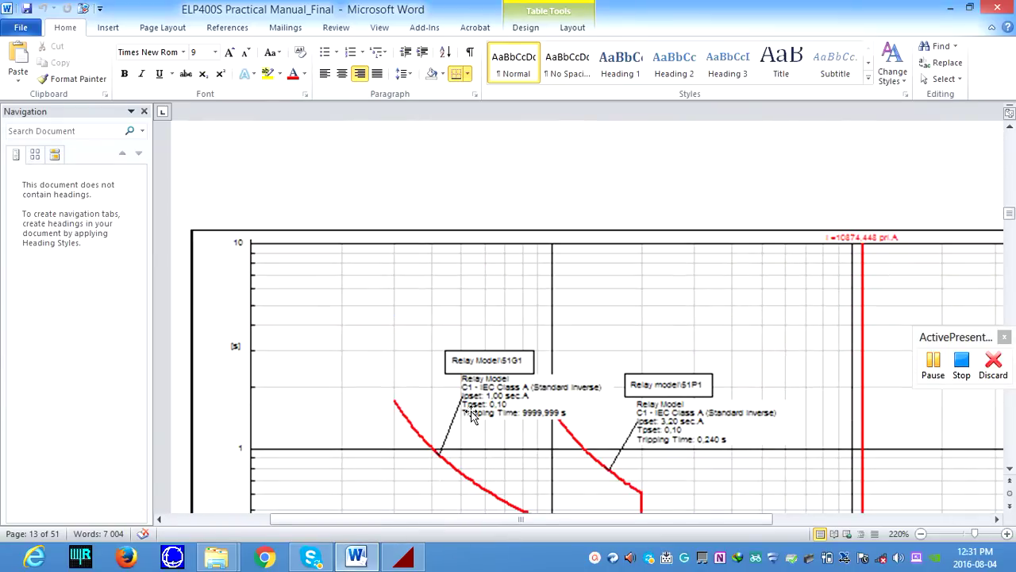
scroll(472, 417, down, 10)
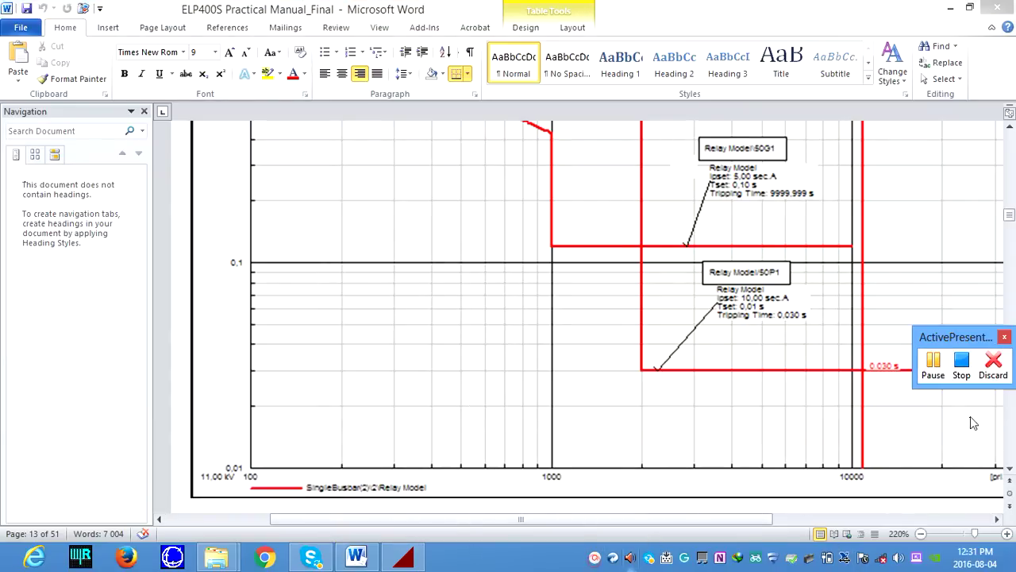
click(934, 363)
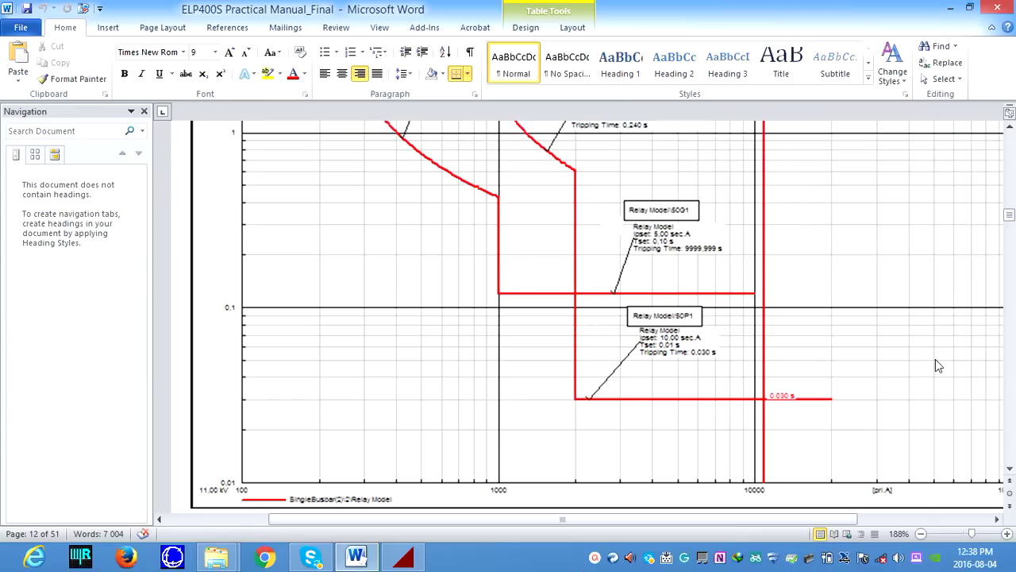
click(606, 557)
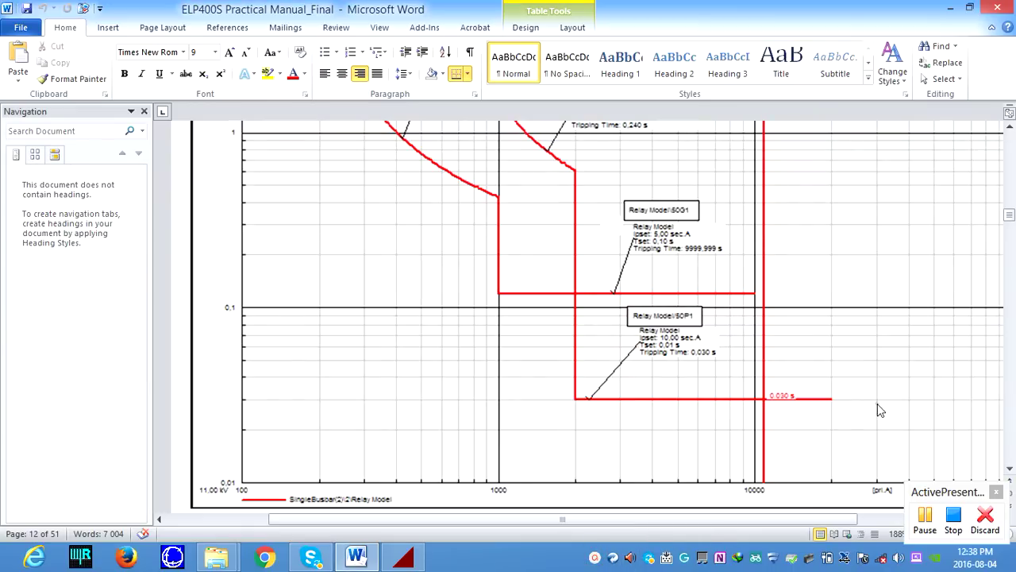
scroll(881, 402, up, 3)
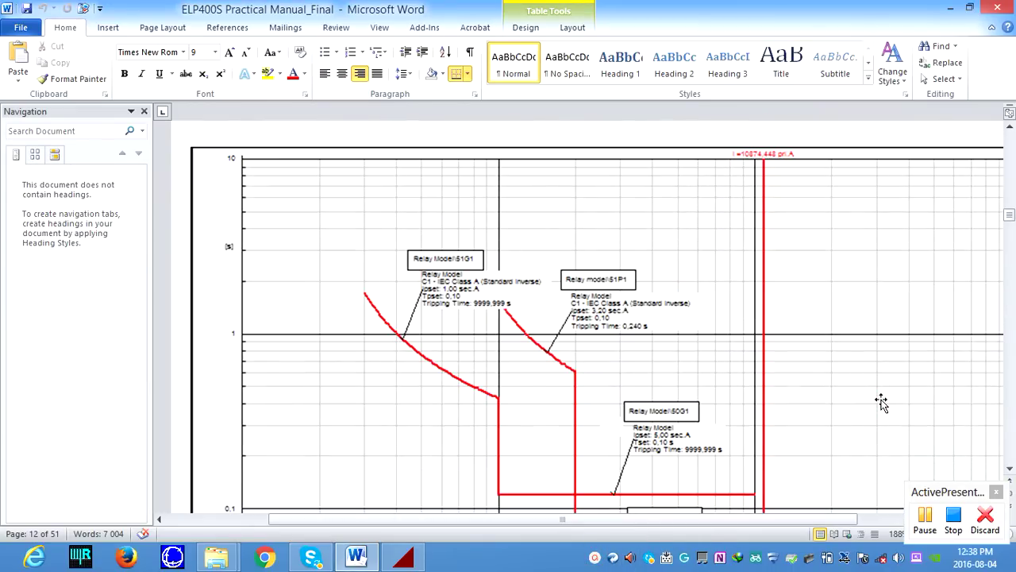
scroll(882, 402, down, 4)
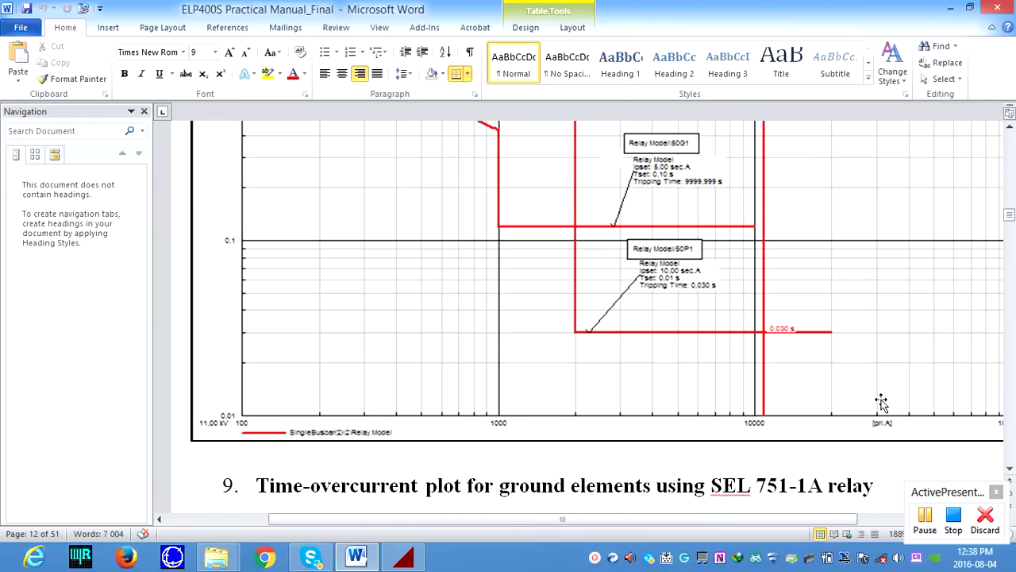
Step: Reduce the manual page to 96% and go back to overcurrent setting Tables 1.7a and 1.7b on page 4
scroll(882, 402, up, 10)
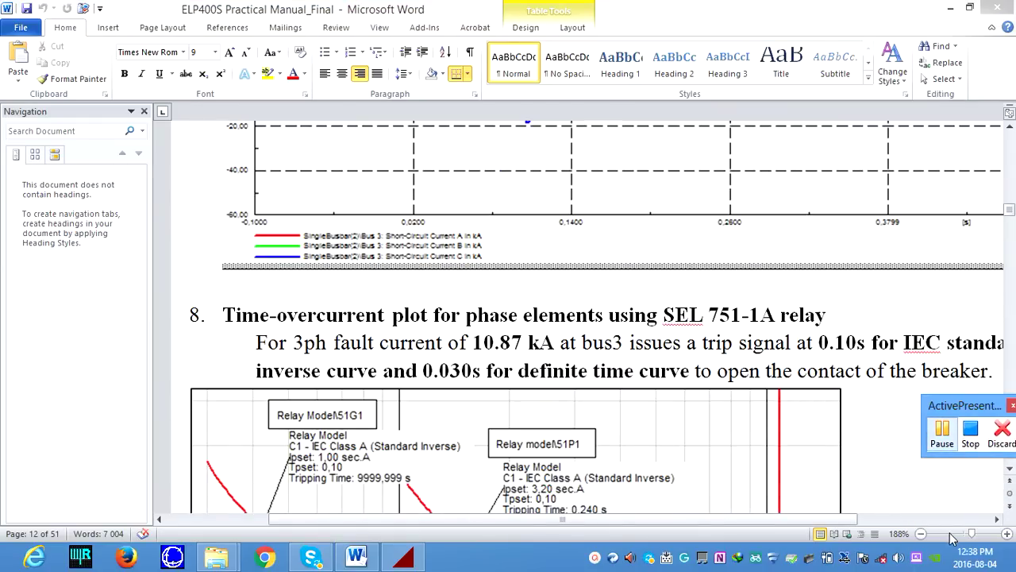
click(963, 536)
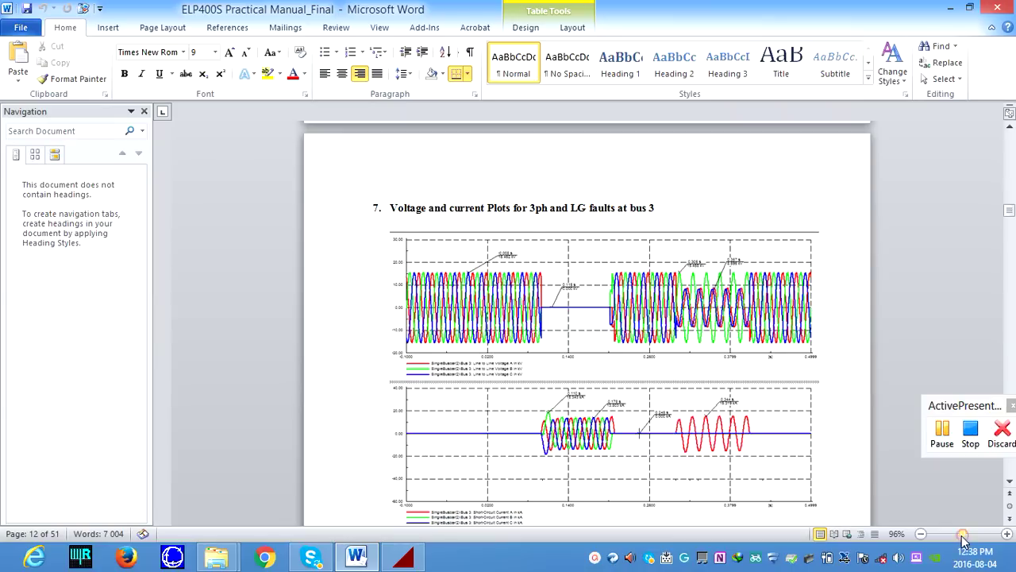
scroll(963, 372, up, 15)
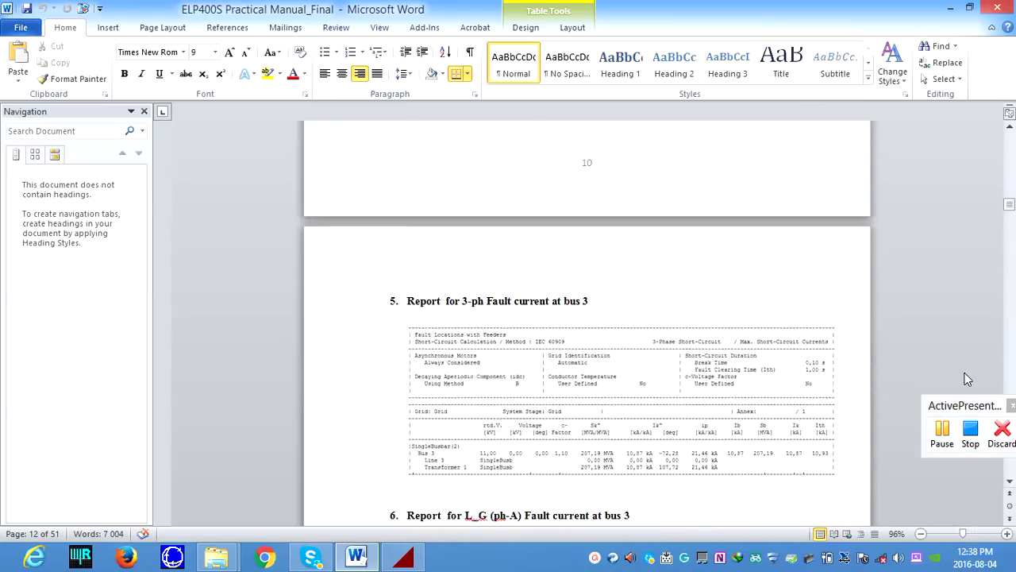
scroll(968, 379, up, 20)
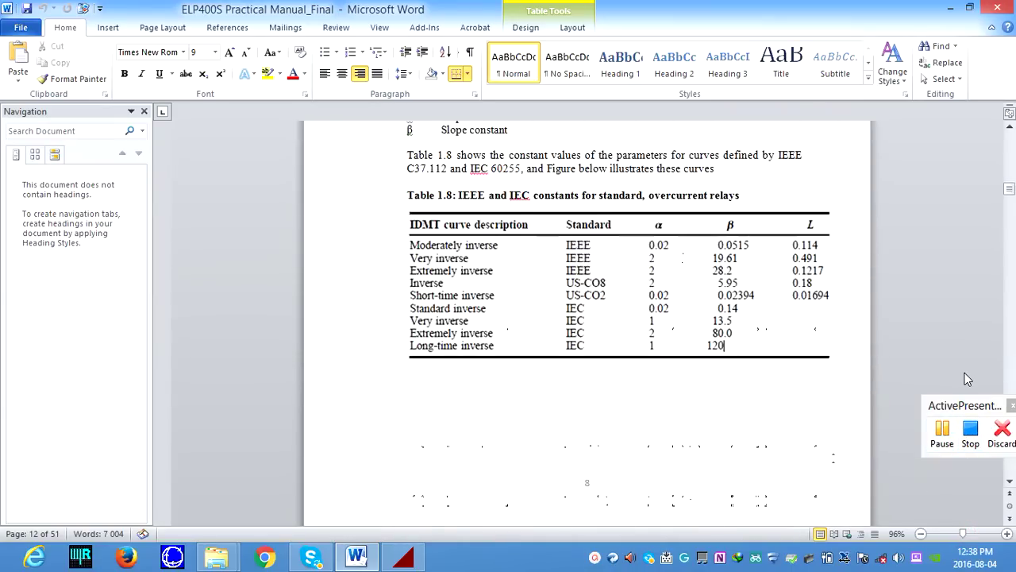
scroll(967, 379, up, 20)
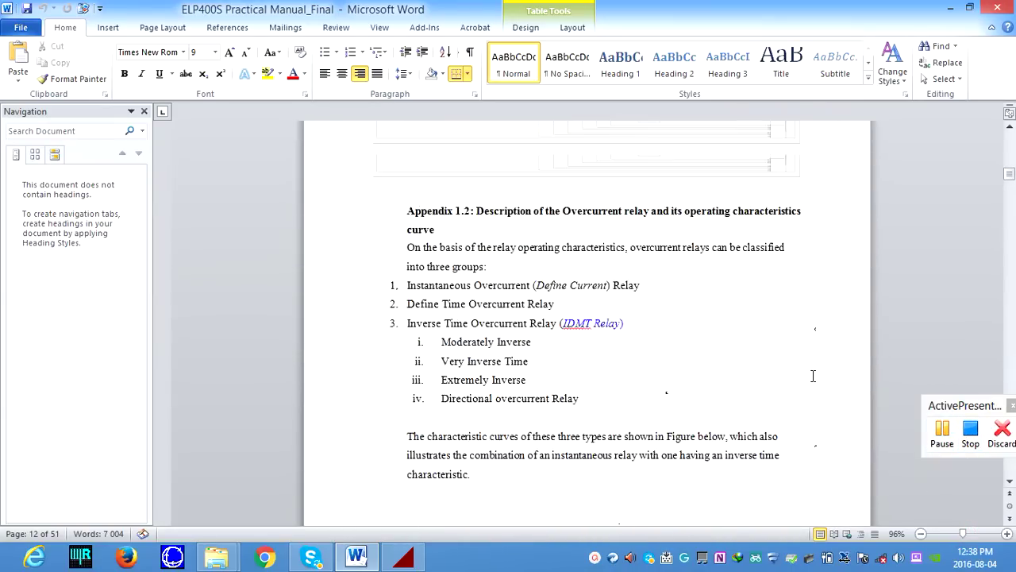
scroll(802, 365, up, 20)
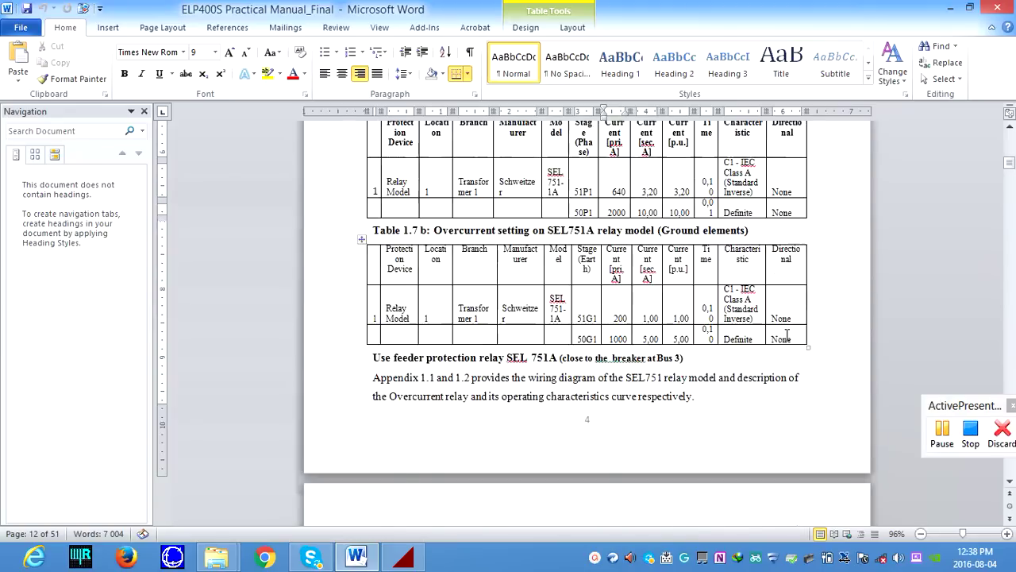
scroll(787, 334, up, 6)
scroll(754, 325, down, 4)
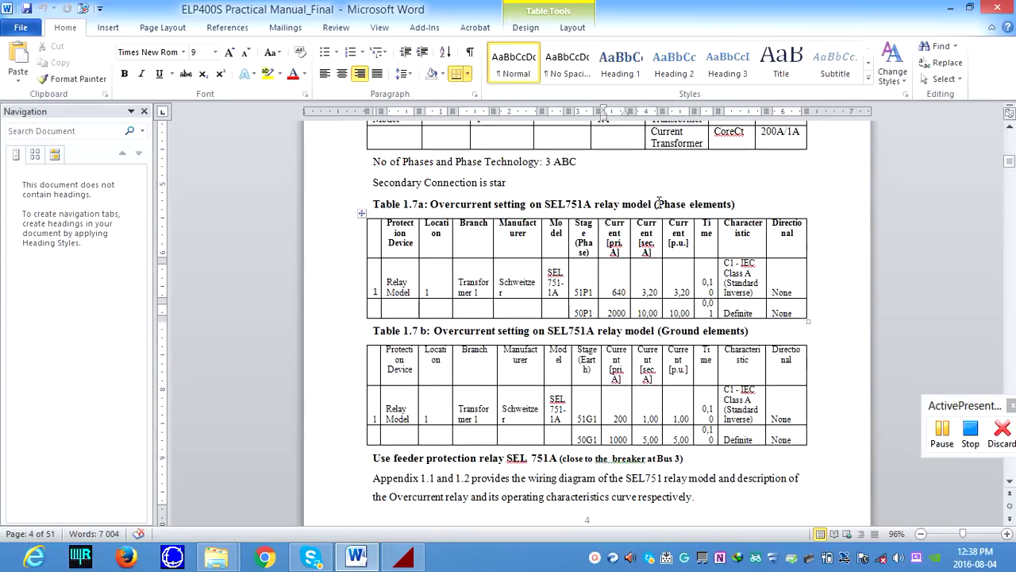
Step: Review the phase element settings in Table 1.7a, highlighting the primary currents of stages 51P1 and 50P1
drag(656, 204, 737, 205)
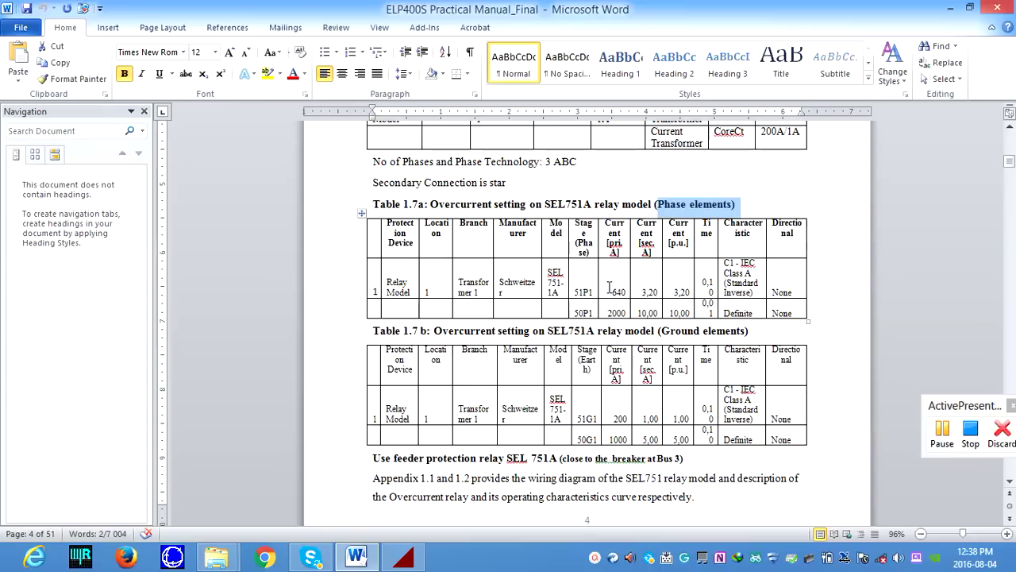
drag(609, 287, 625, 304)
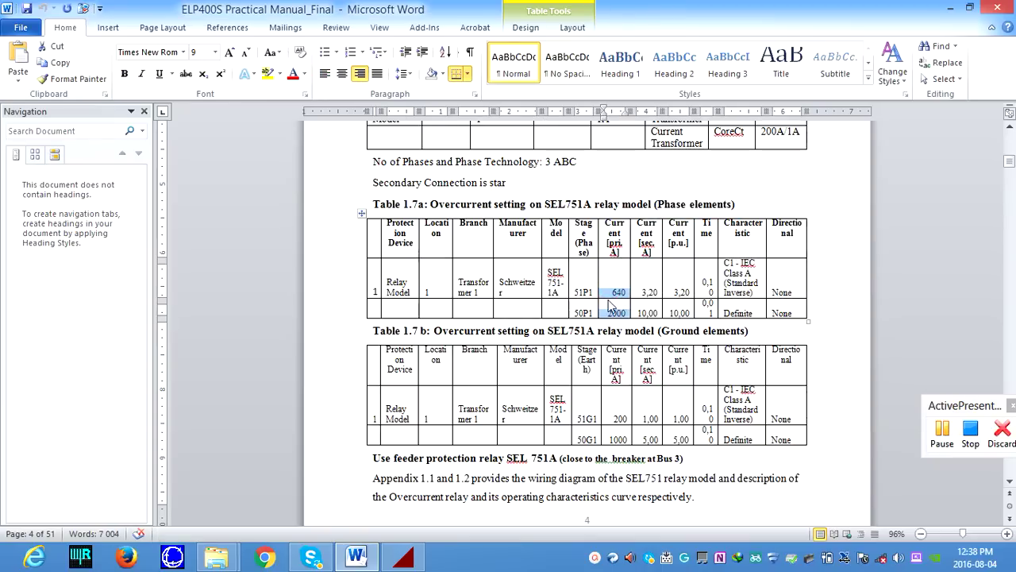
mouse_move(704, 303)
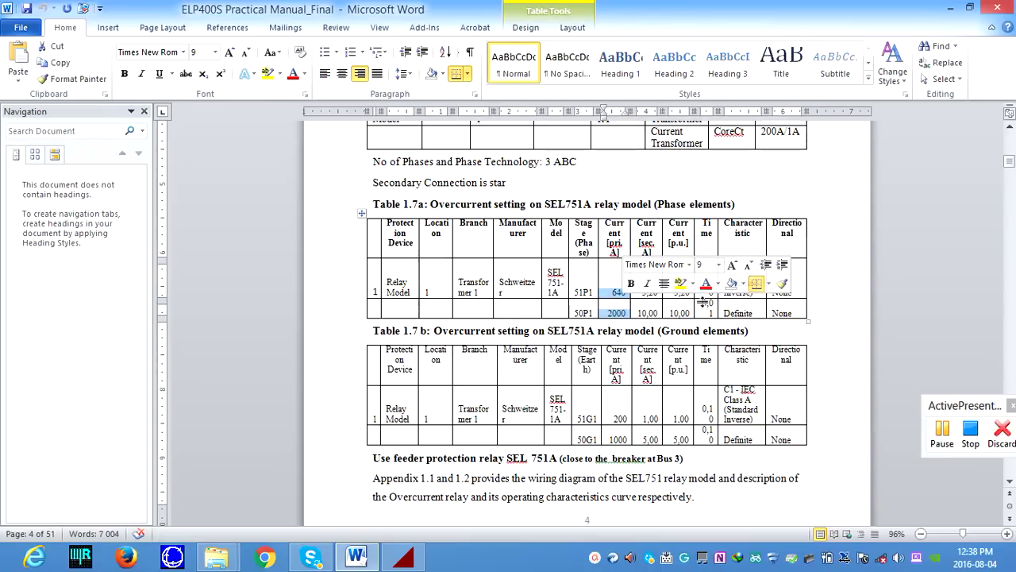
click(612, 285)
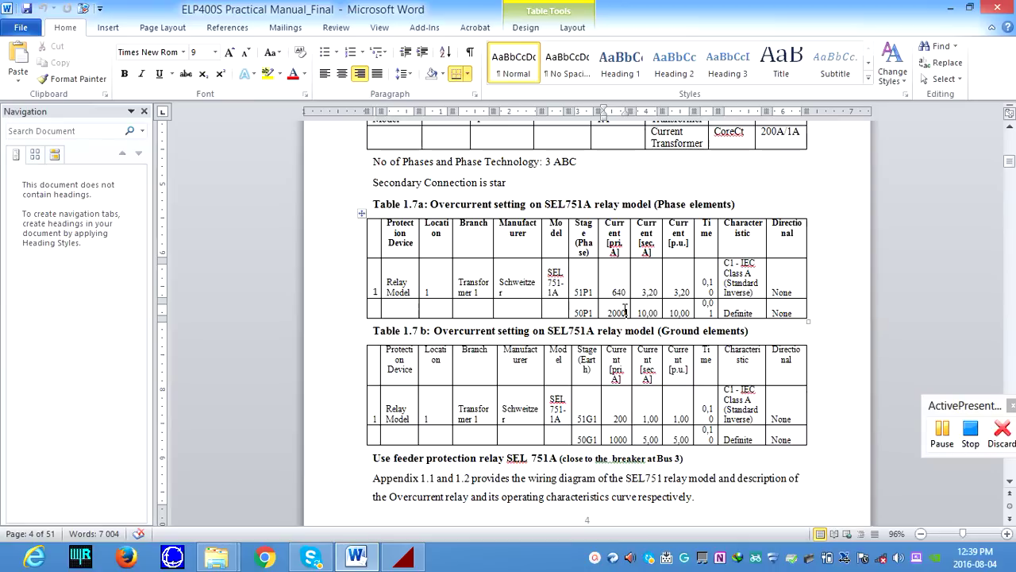
drag(625, 309, 603, 312)
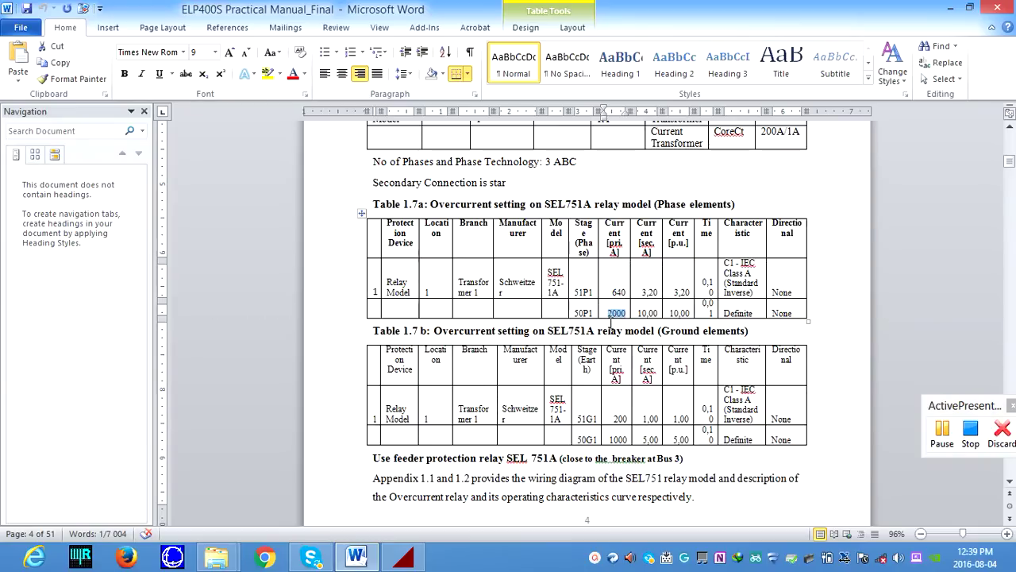
Step: Review the ground element settings in Table 1.7b, checking the primary currents and characteristics of stages 51G1 and 50G1
scroll(826, 324, down, 1)
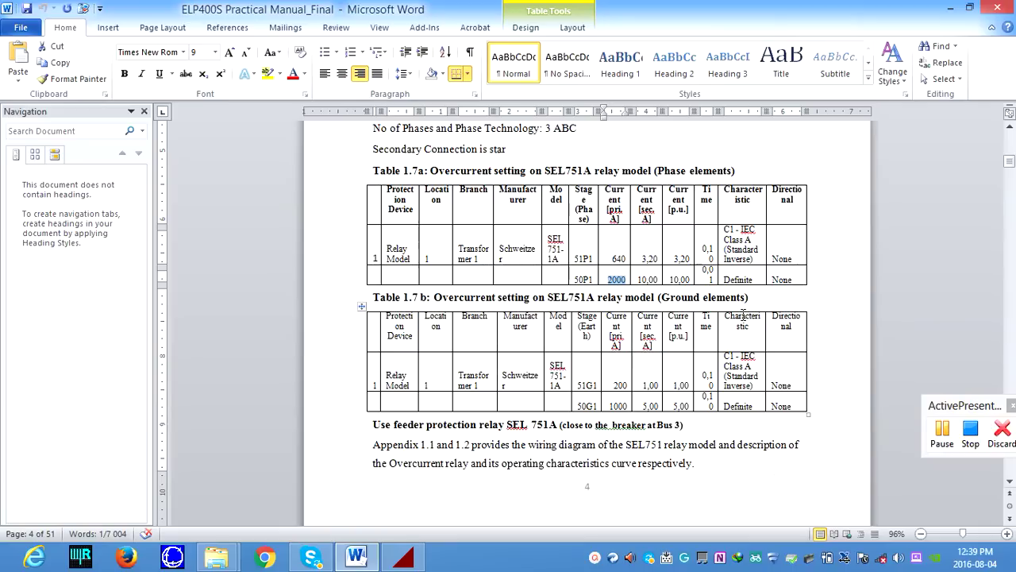
drag(660, 298, 761, 306)
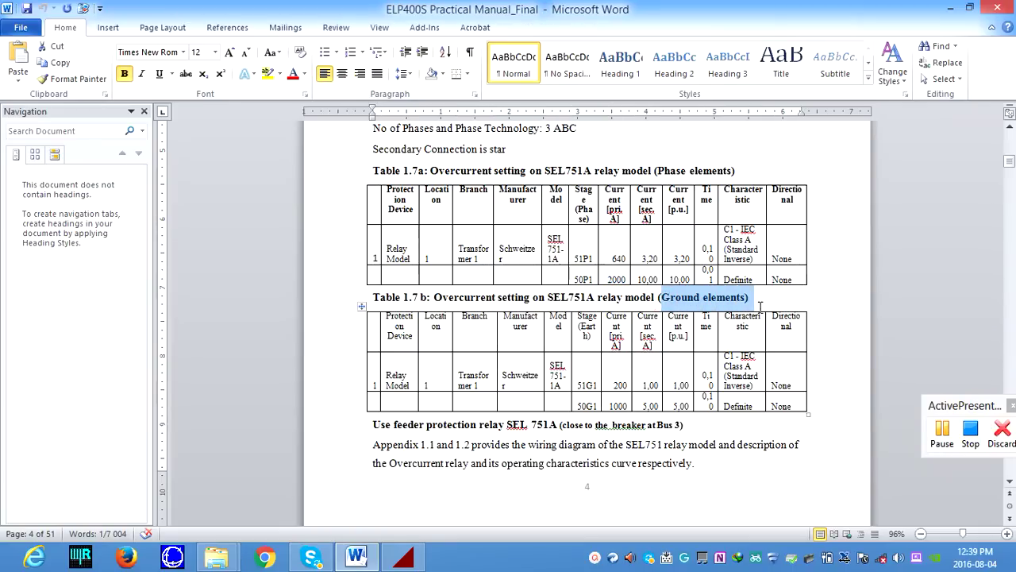
mouse_move(615, 383)
mouse_down()
mouse_move(658, 384)
mouse_move(626, 383)
mouse_up()
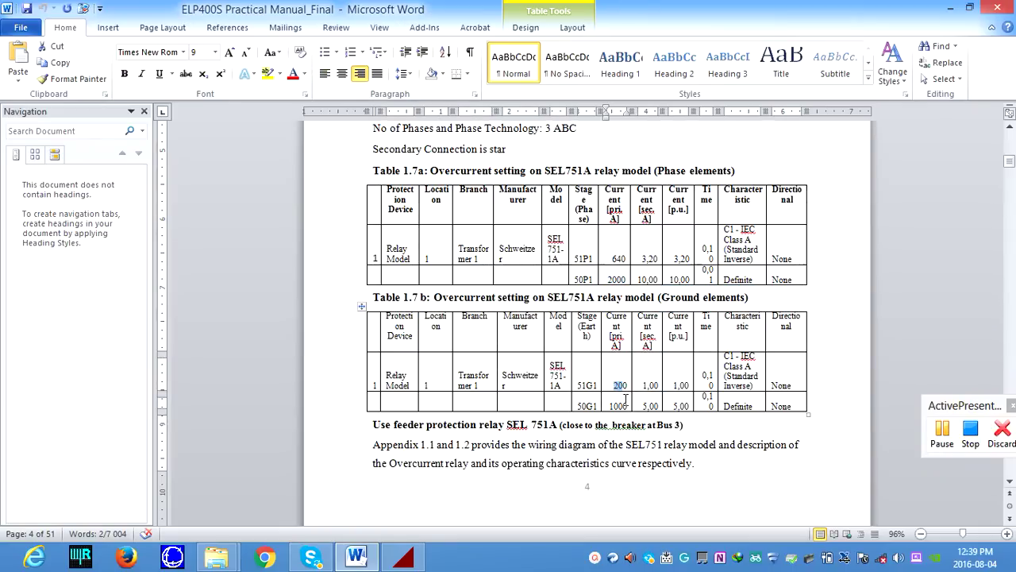
click(623, 405)
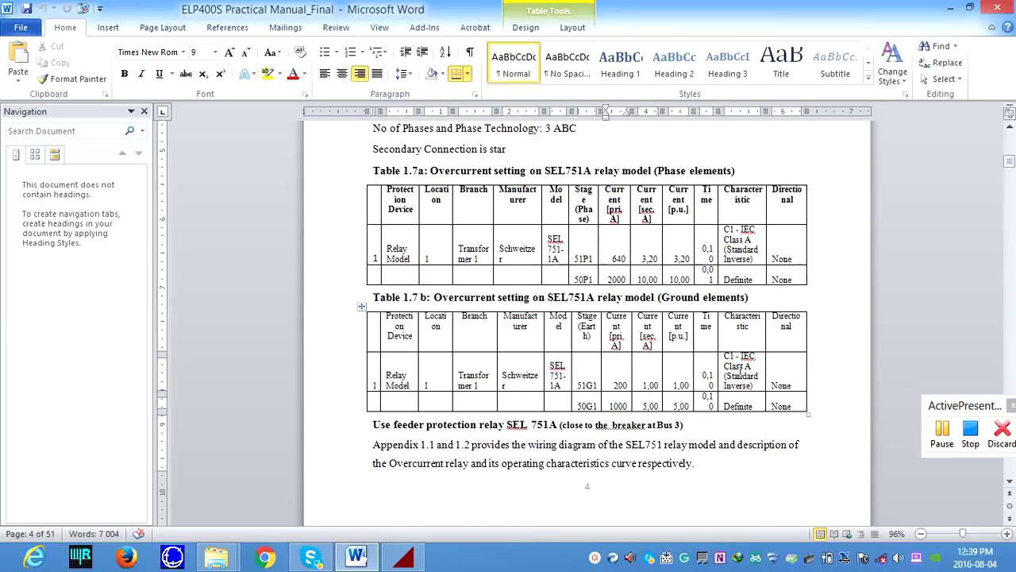
scroll(741, 369, down, 1)
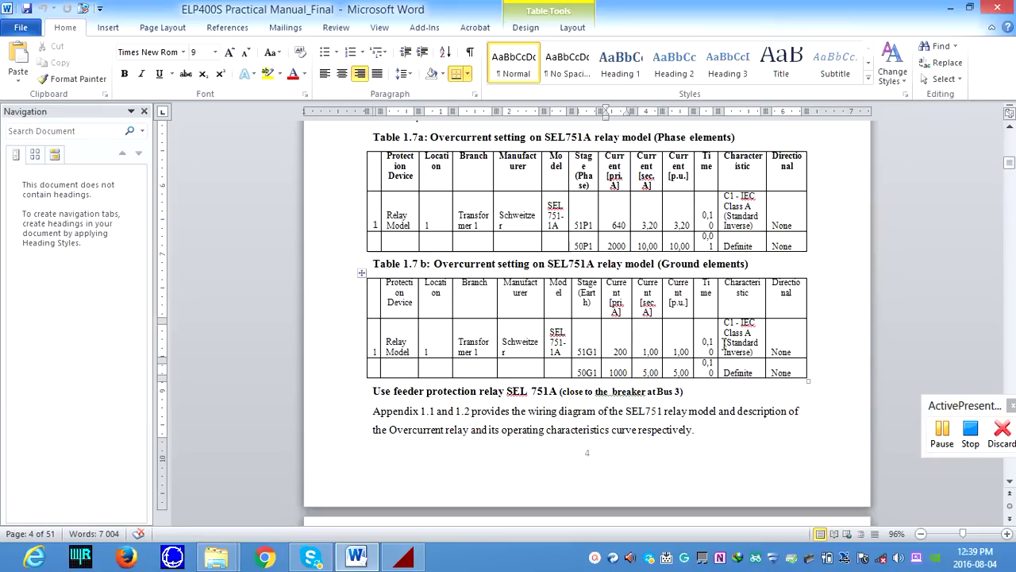
scroll(730, 350, up, 1)
scroll(730, 350, down, 1)
scroll(703, 361, up, 1)
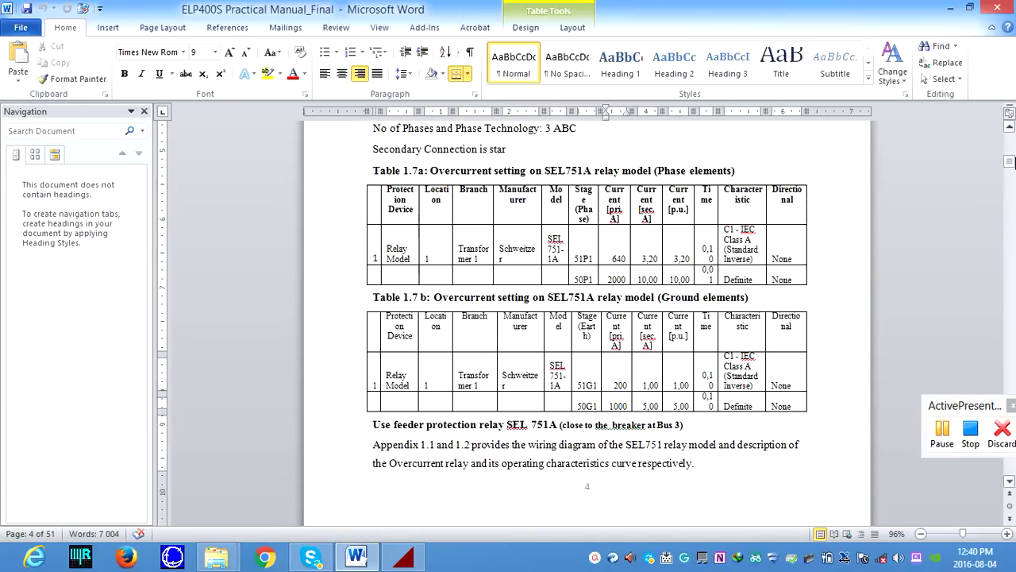
Step: Return to the SEL 751-1A phase-element time-overcurrent plot on page 13 and enlarge it to 212% to inspect the four relay stages
drag(1009, 162, 1011, 225)
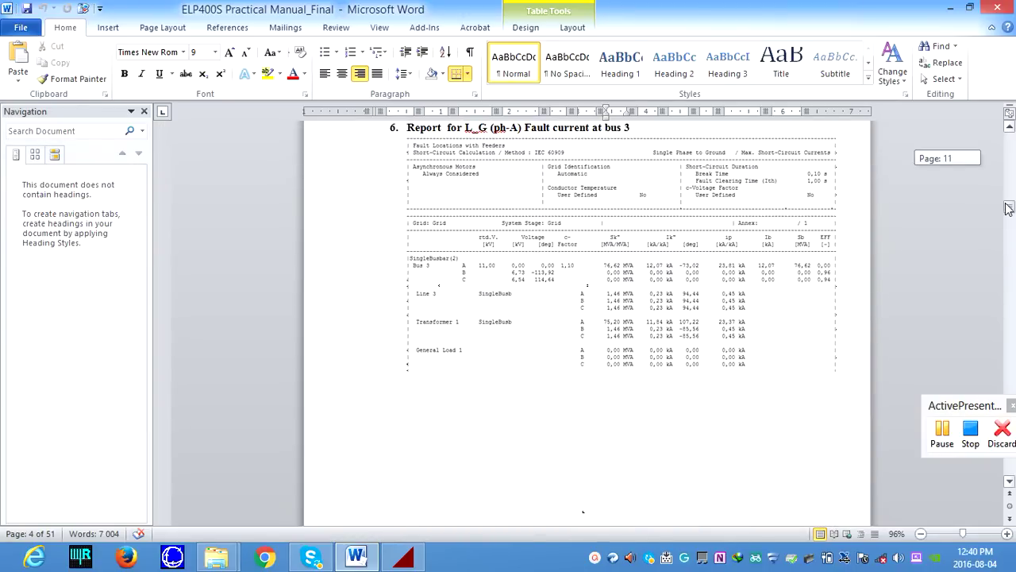
scroll(887, 314, down, 5)
scroll(883, 310, down, 15)
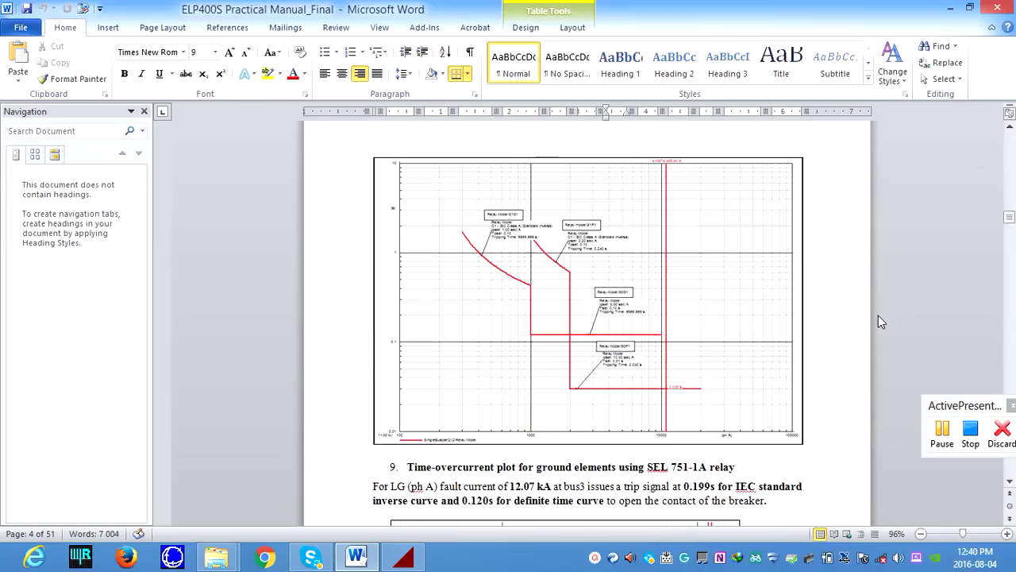
scroll(885, 471, up, 1)
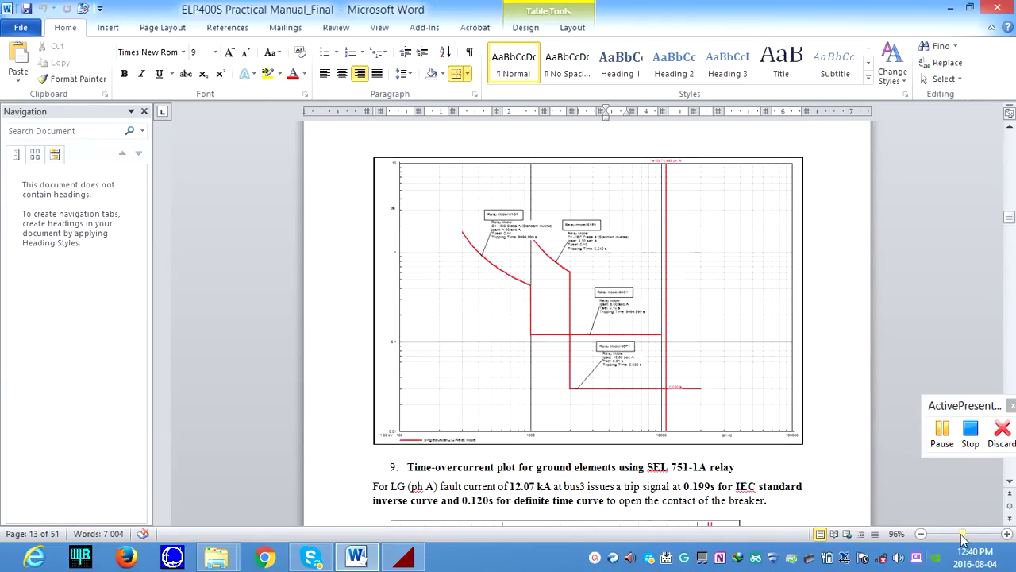
drag(963, 534, 975, 534)
scroll(833, 404, down, 6)
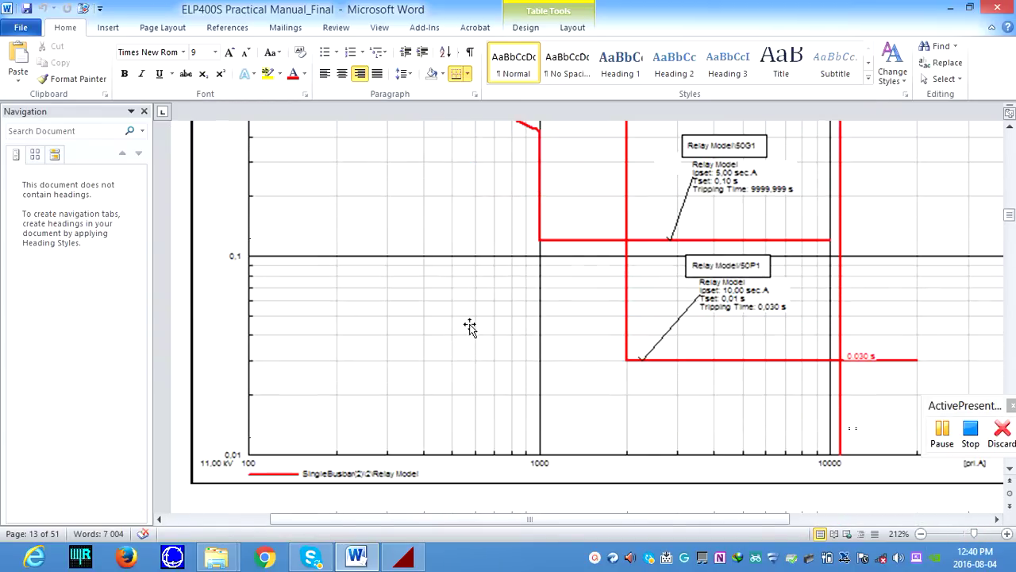
scroll(456, 325, up, 6)
scroll(456, 324, down, 3)
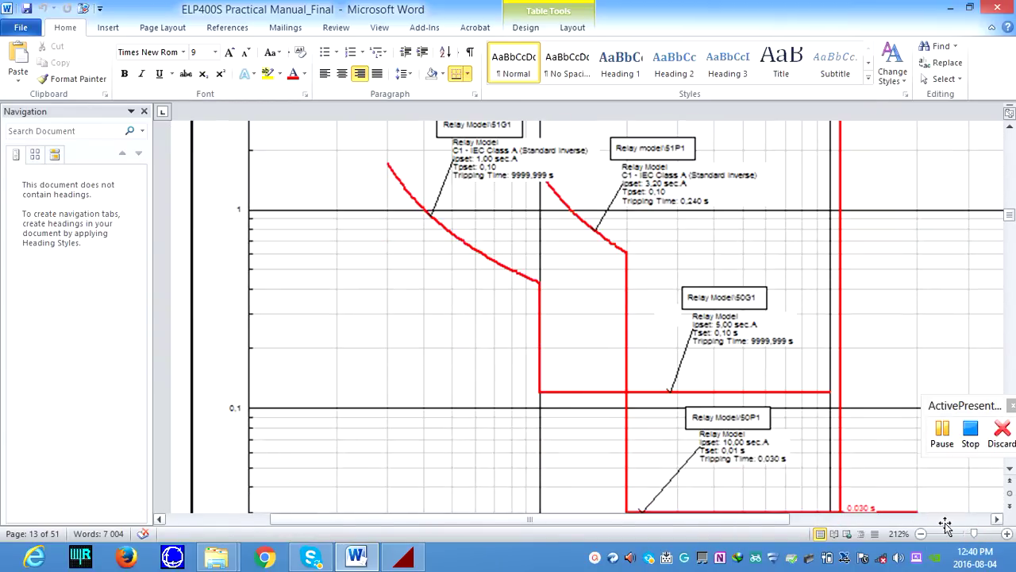
Step: Set the page zoom to 156% and compare the 51G1/50G1 ground curve with the 51P1/50P1 phase curve
drag(975, 534, 956, 534)
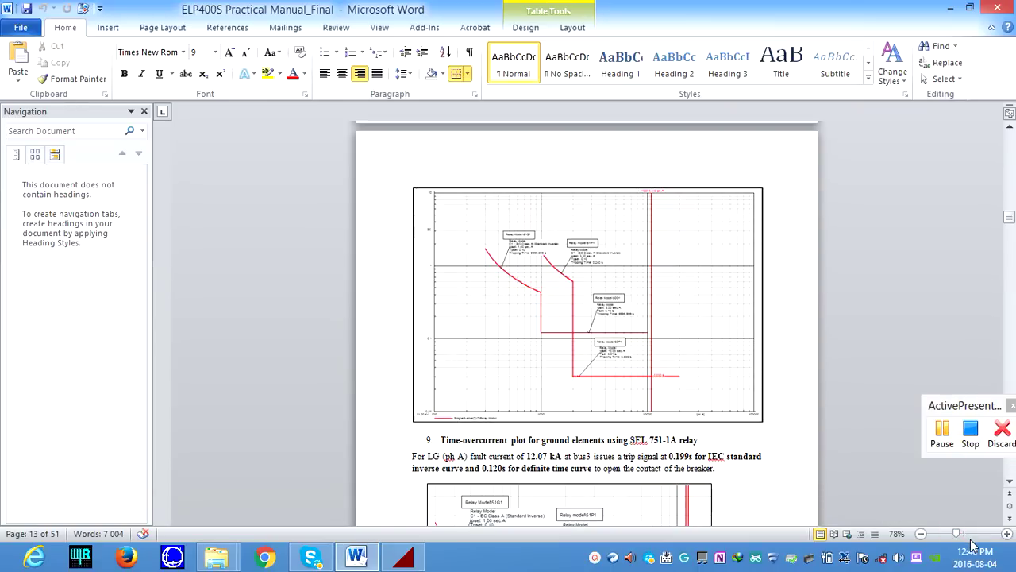
drag(956, 533, 969, 535)
scroll(765, 408, down, 2)
scroll(765, 408, down, 3)
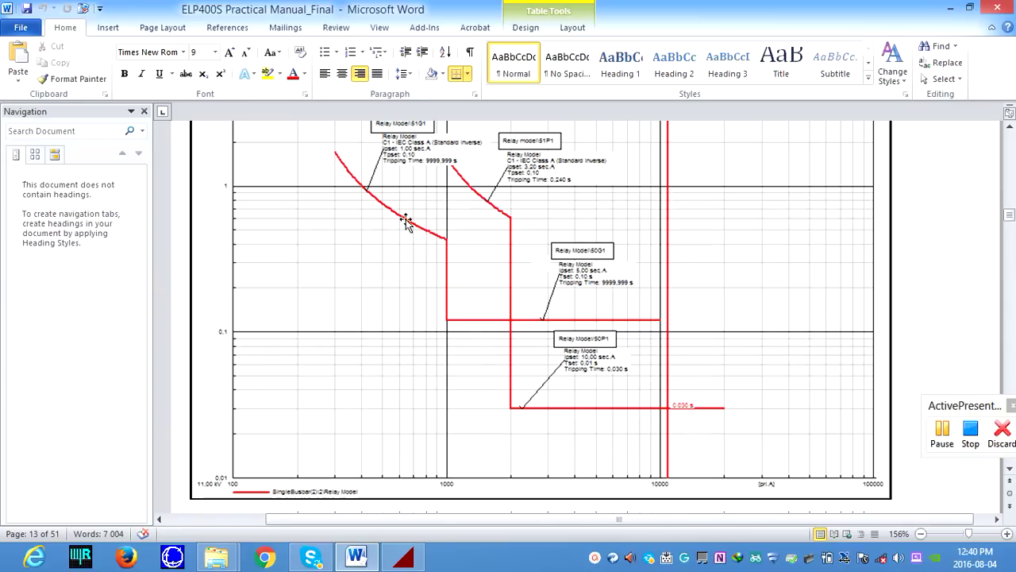
scroll(585, 321, up, 2)
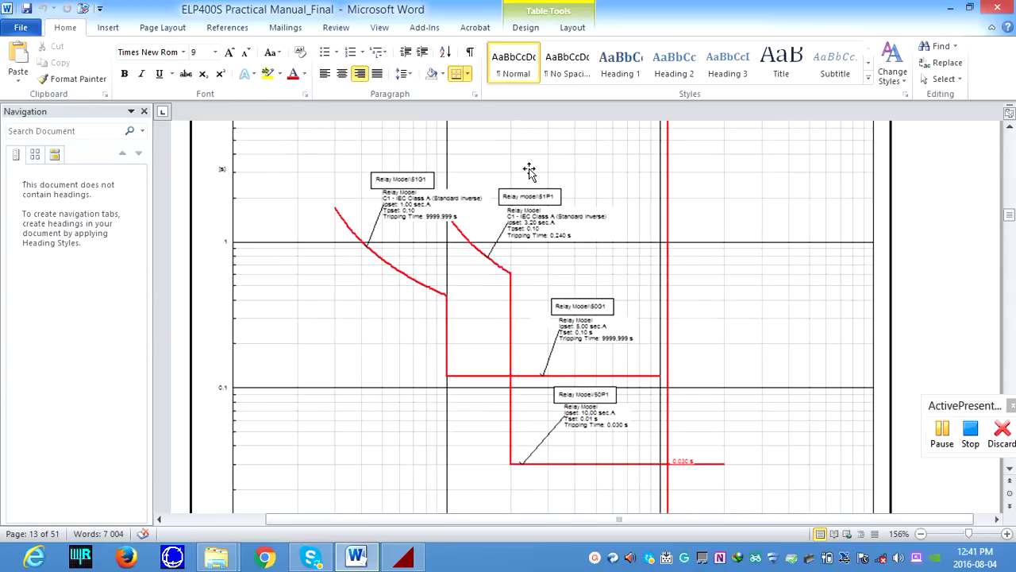
scroll(605, 271, down, 1)
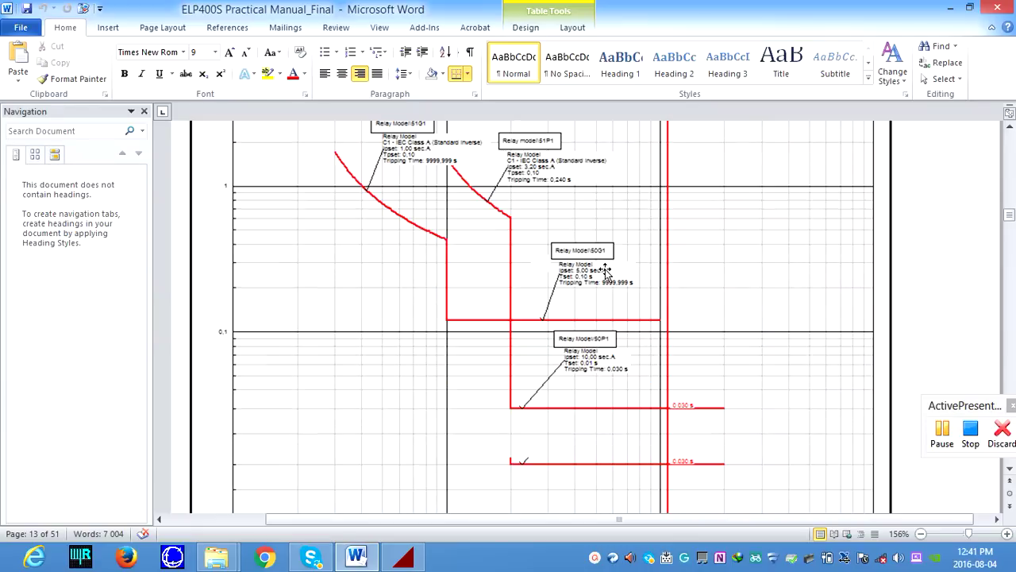
Step: Examine the pickup currents, time settings and curve positions of stages 51G1, 51P1, 50G1 and 50P1 on the time-overcurrent plot
scroll(501, 237, up, 1)
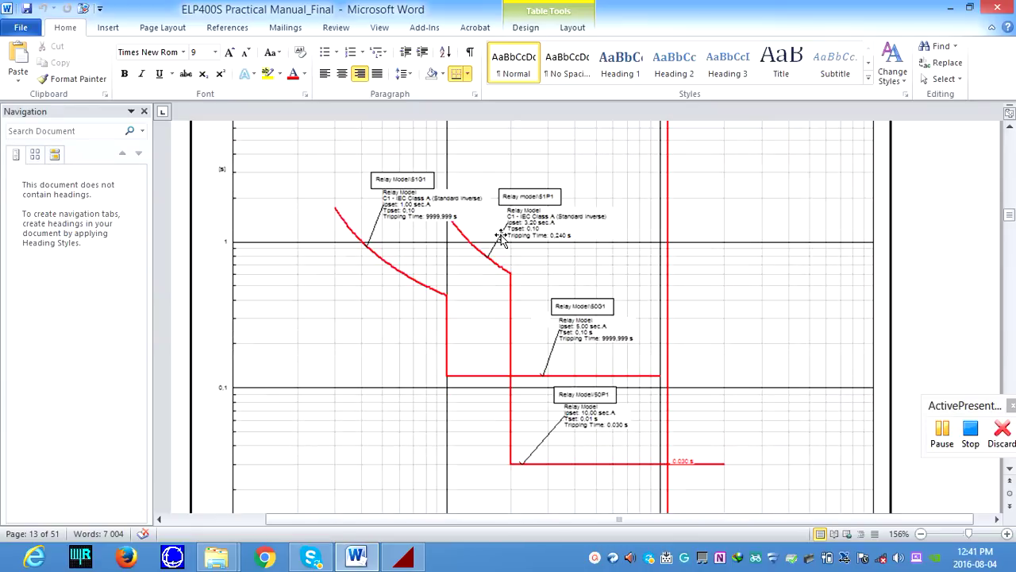
scroll(474, 225, up, 1)
scroll(472, 222, down, 1)
scroll(476, 240, down, 1)
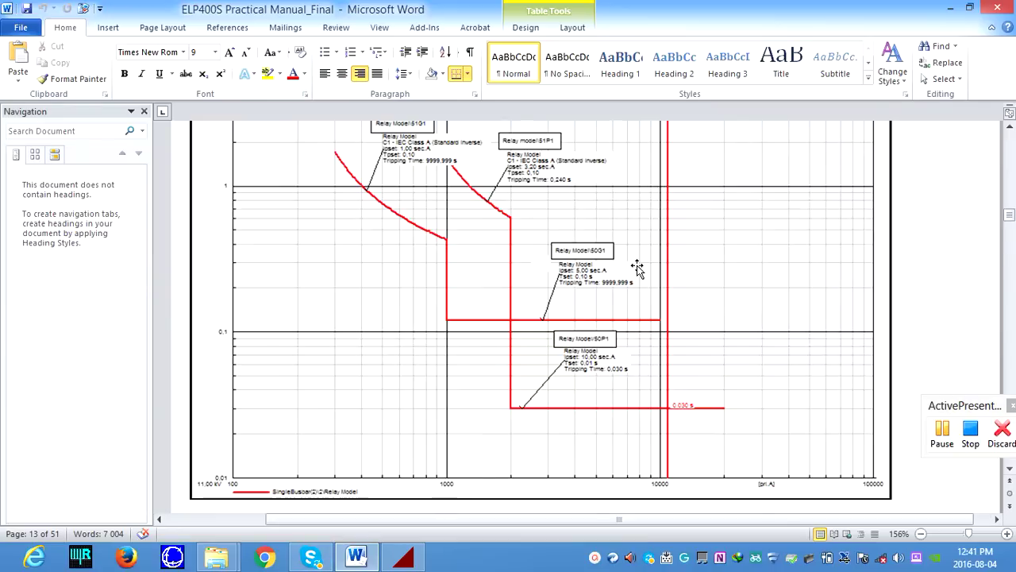
scroll(636, 268, up, 1)
scroll(637, 267, down, 2)
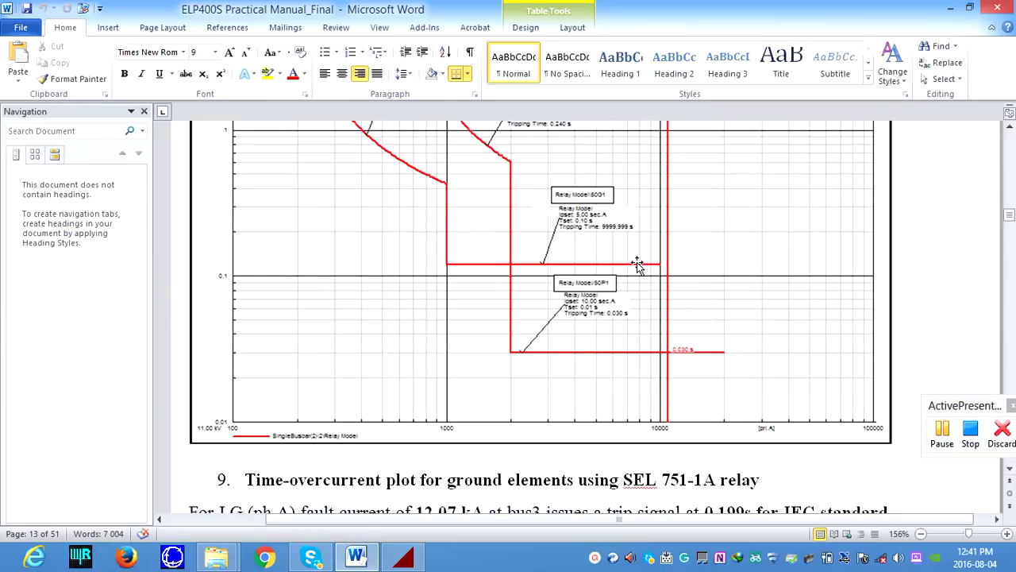
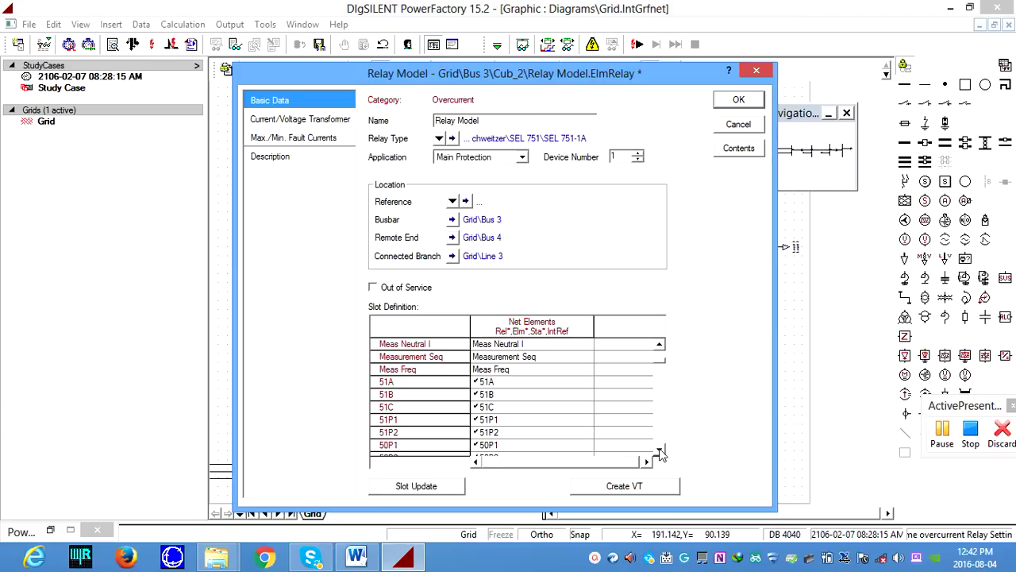
Step: Take the single-phase time-overcurrent stages 51A, 51B and 51C of the Bus 3 relay model out of service
click(660, 451)
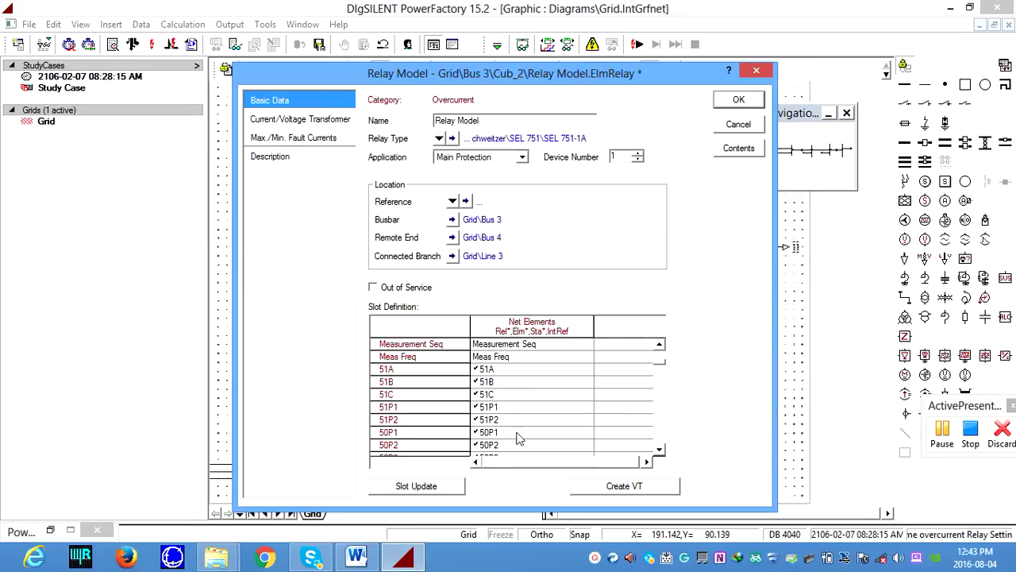
double_click(486, 369)
click(402, 260)
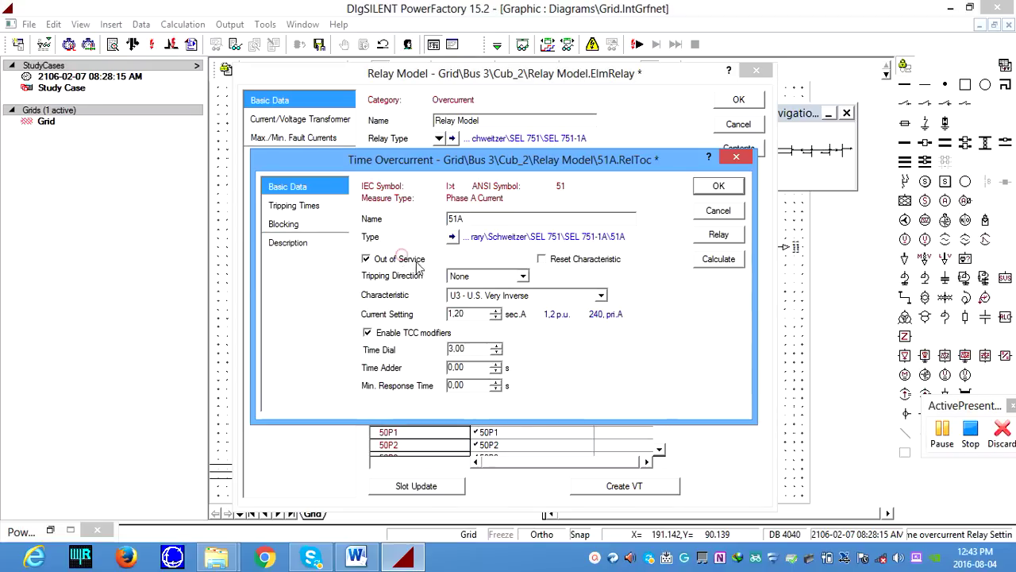
click(718, 186)
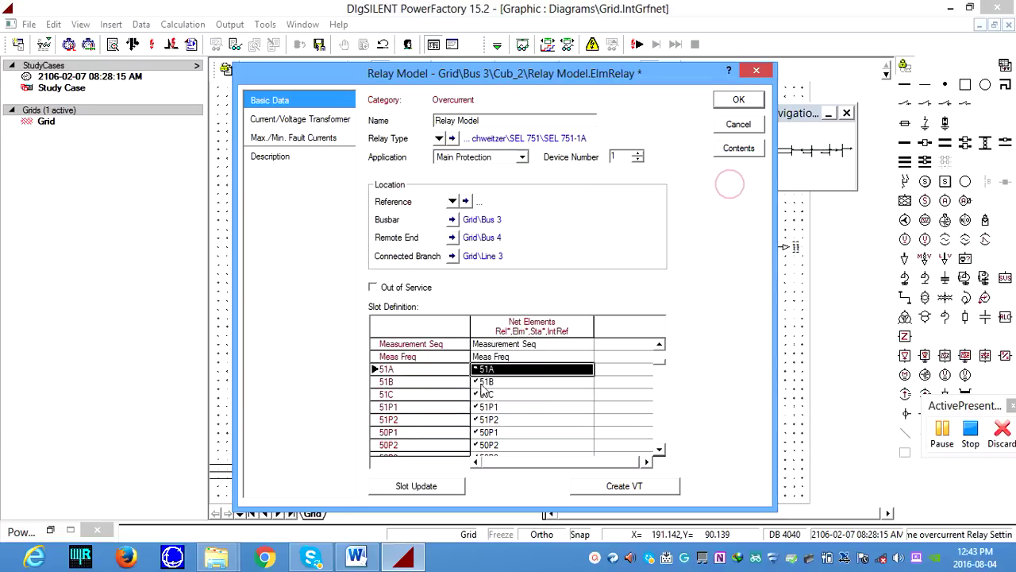
double_click(486, 382)
click(403, 260)
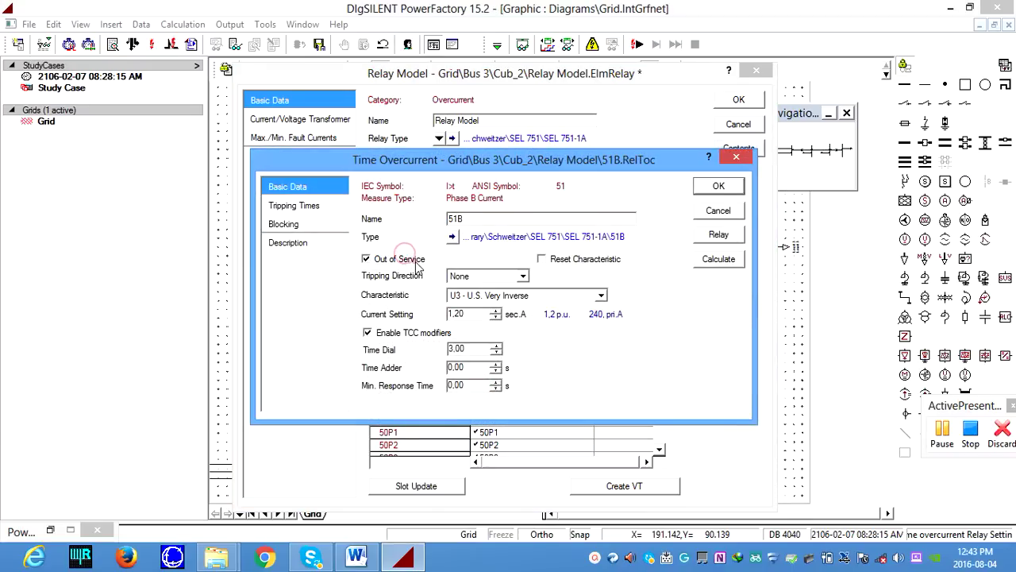
click(719, 185)
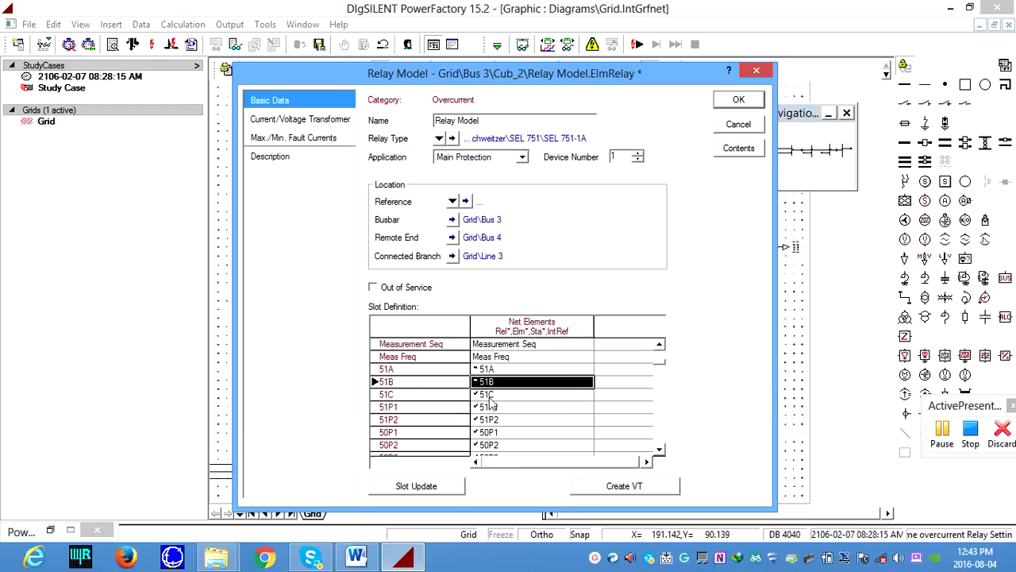
double_click(476, 395)
click(408, 260)
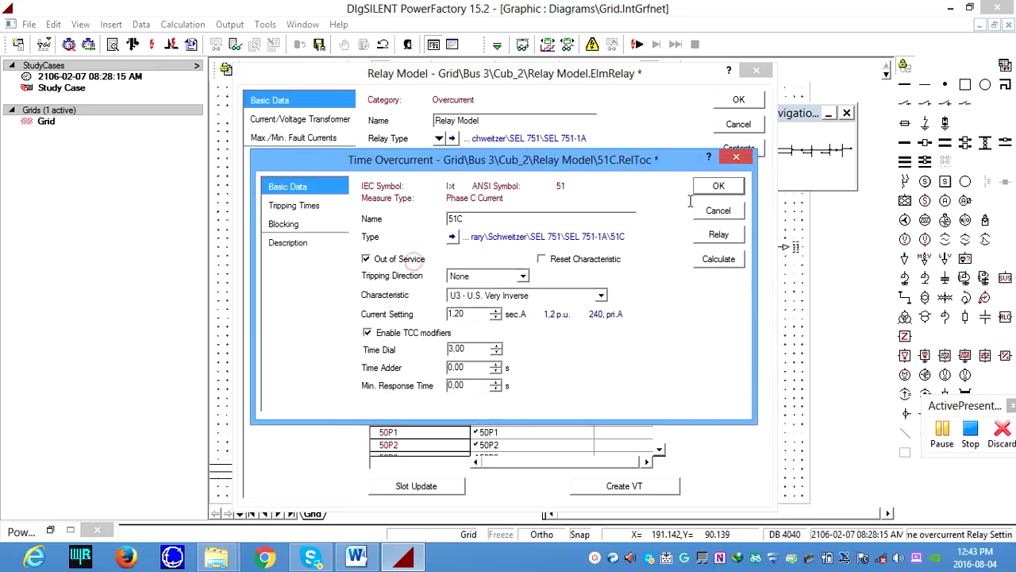
click(719, 186)
Step: Open relay stage 51P1 and look up its phase-element settings in Table 1.7a of the Word manual, with the page zoomed to 80%
scroll(544, 426, down, 1)
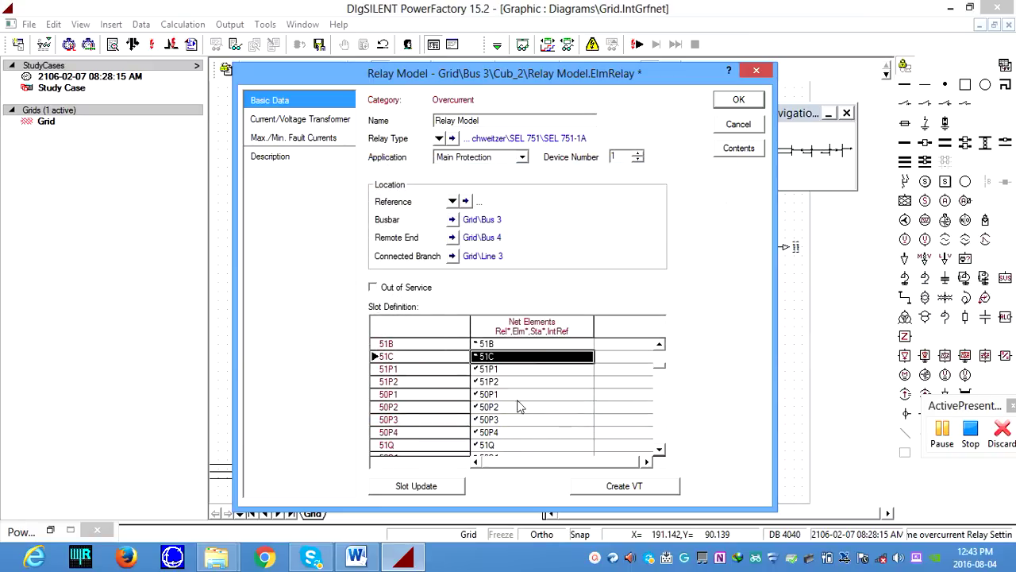
double_click(491, 370)
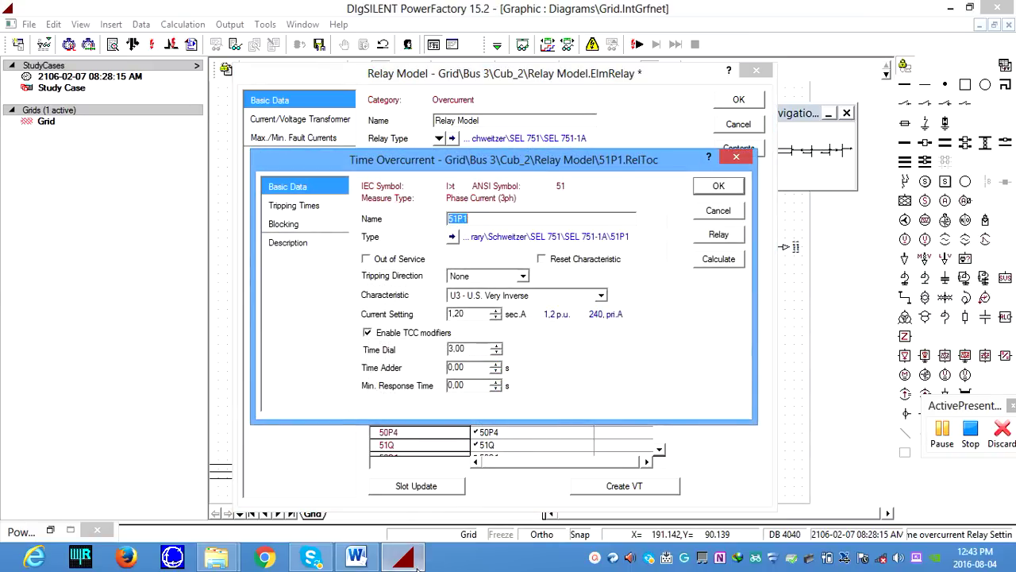
click(356, 556)
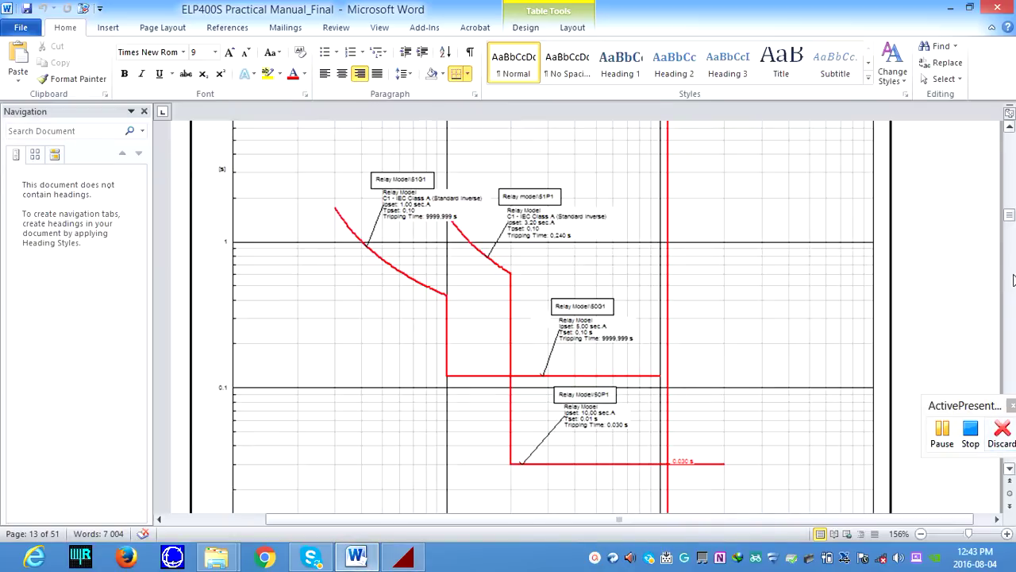
drag(969, 533, 957, 534)
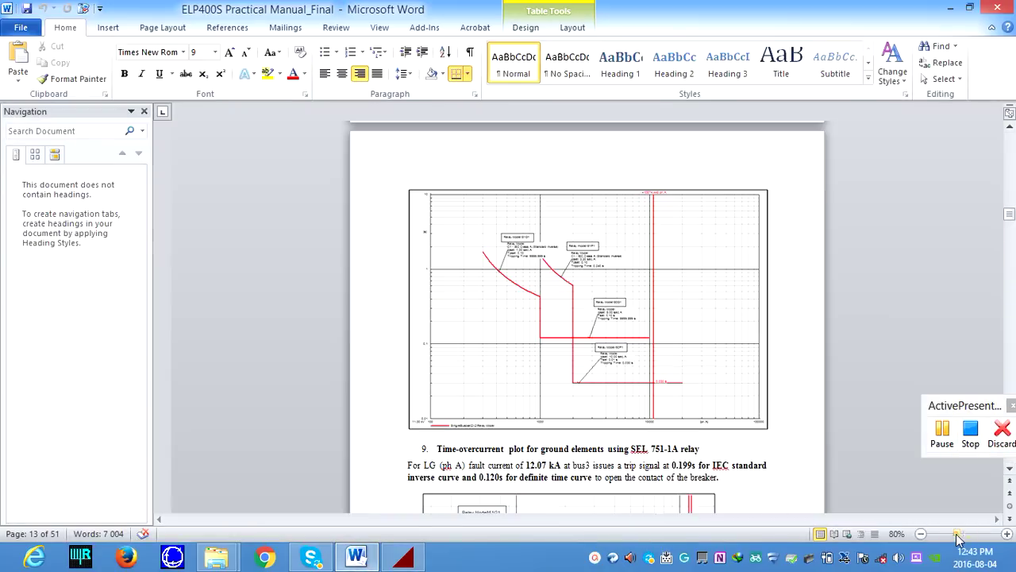
drag(1012, 230, 1009, 167)
scroll(752, 385, down, 6)
scroll(752, 382, up, 20)
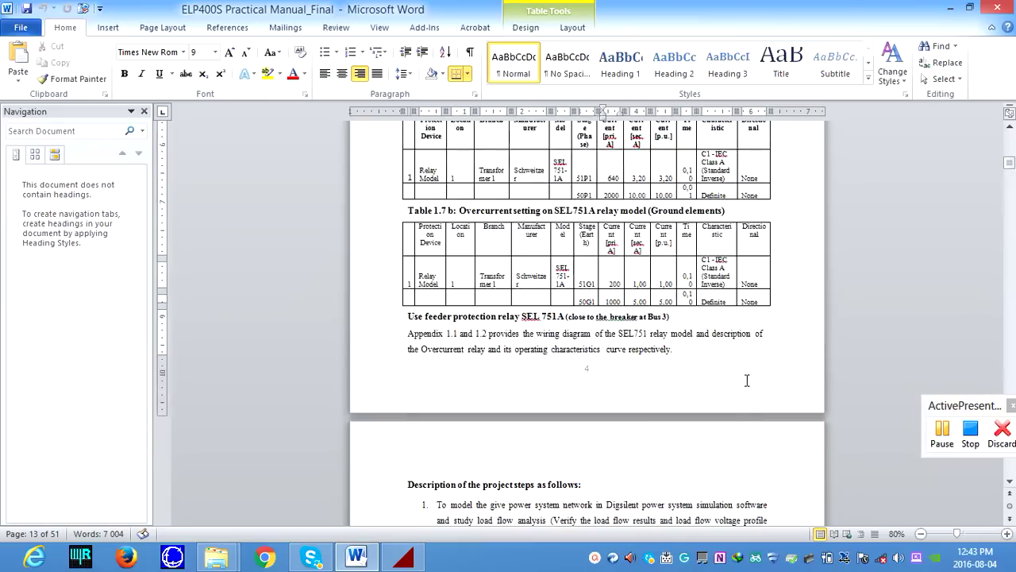
scroll(687, 387, down, 1)
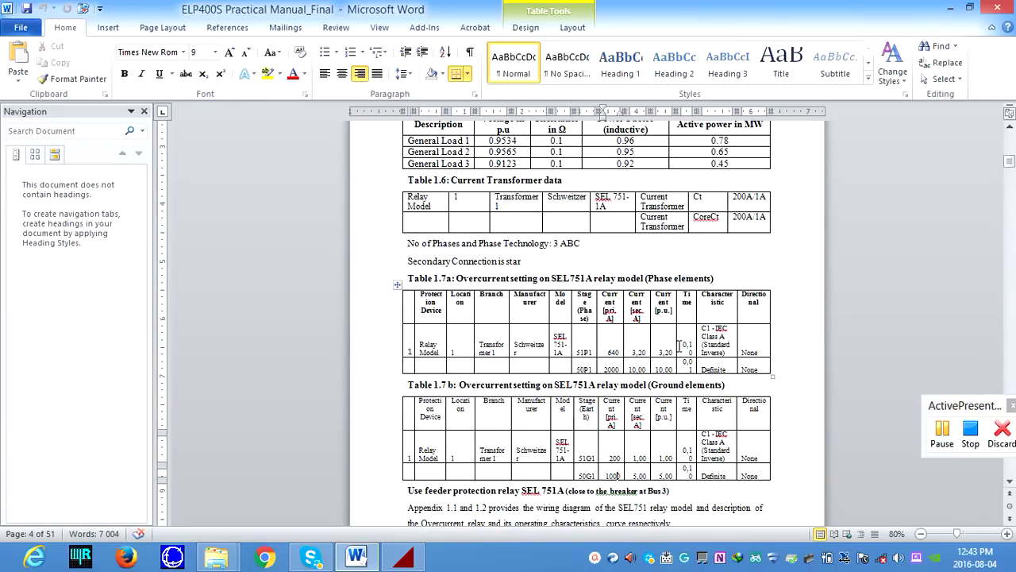
click(404, 556)
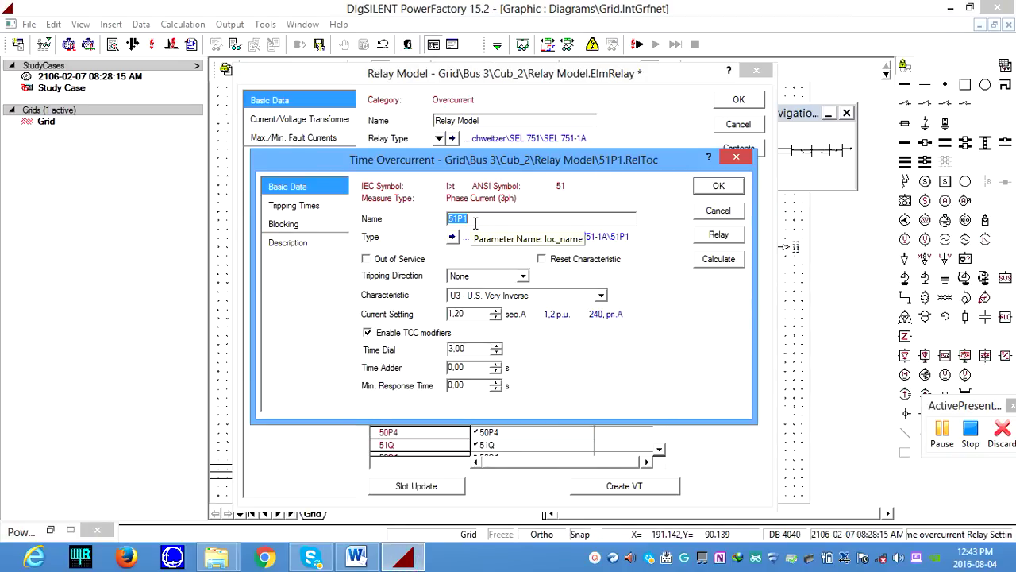
Step: Set the 51P1 characteristic to C1 - IEC Class A (Standard Inverse) and check it against Table 1.7a in the Word manual
click(523, 276)
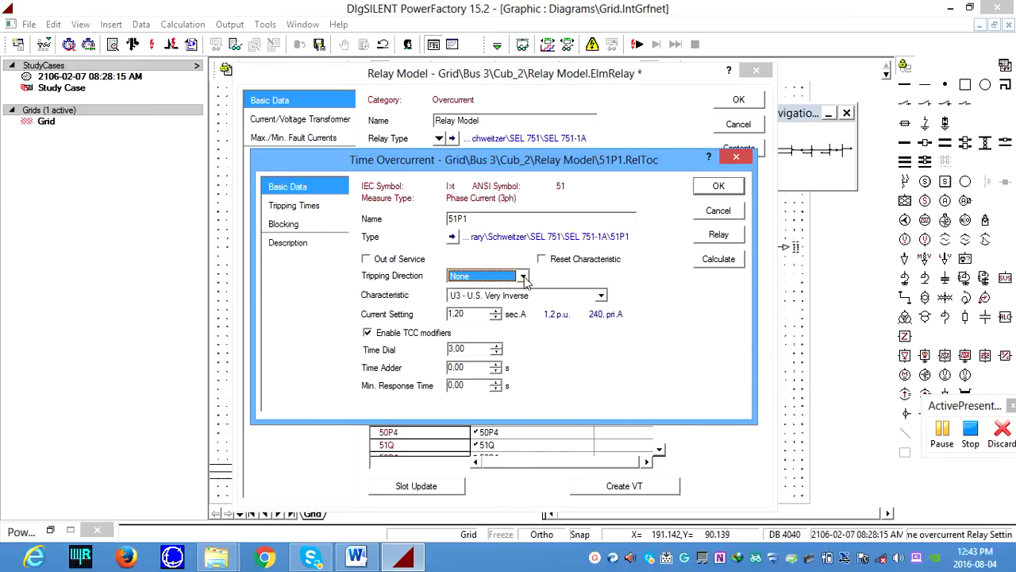
click(601, 297)
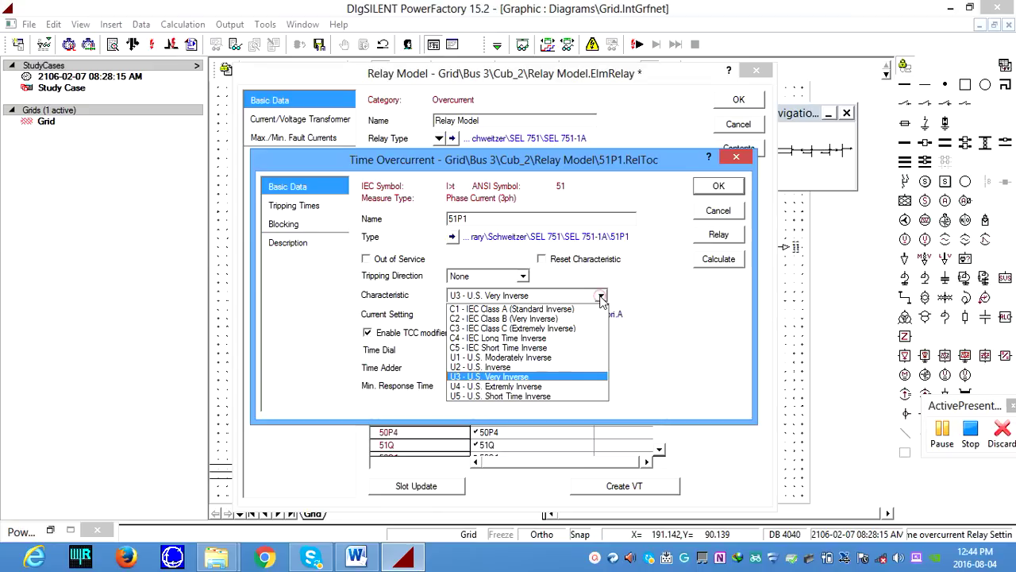
click(579, 310)
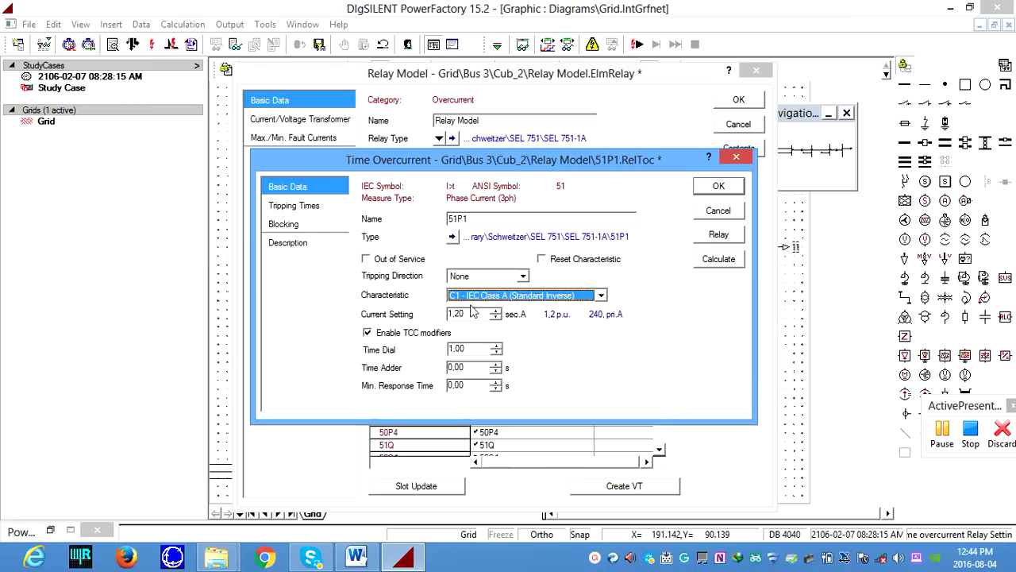
click(355, 556)
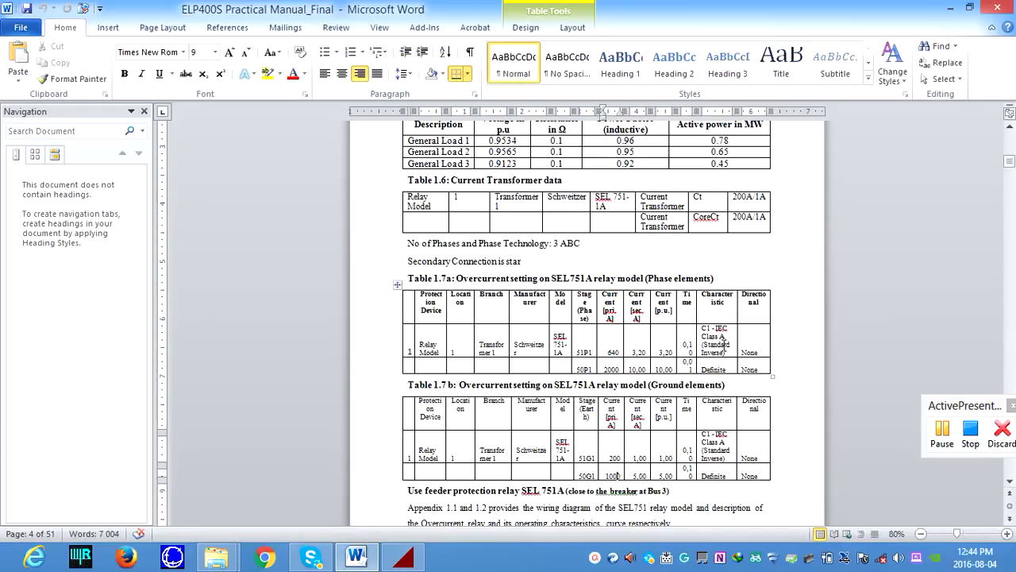
click(403, 556)
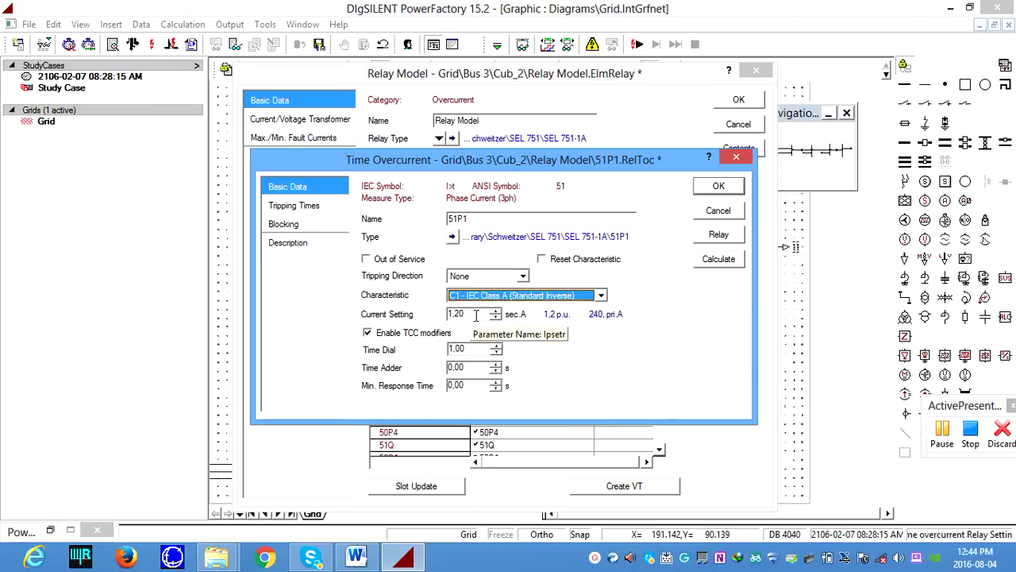
Step: Set the 51P1 current setting to 3,20 sec.A and check it against Table 1.7a in the Word manual
drag(476, 315, 449, 316)
text(0)
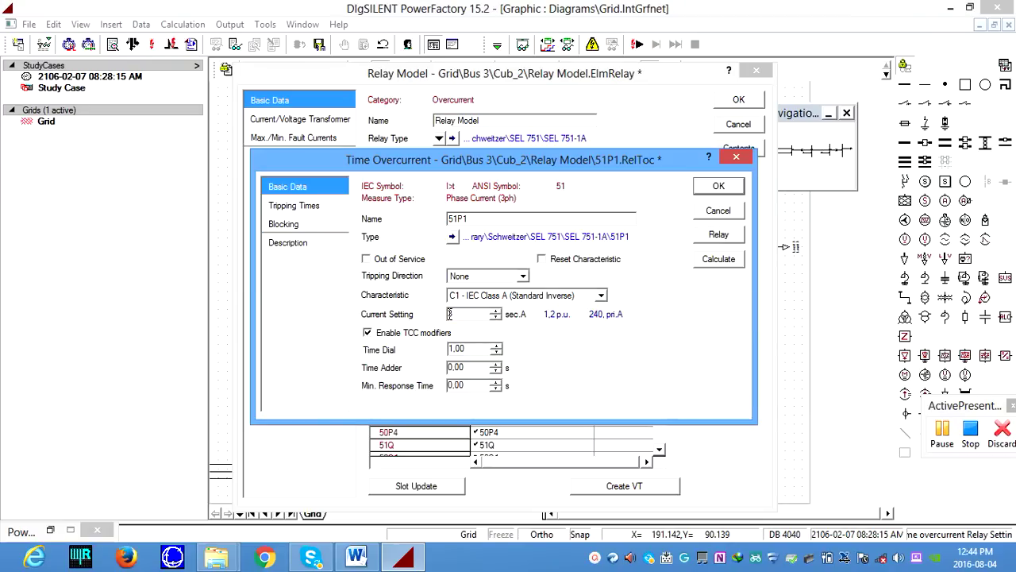
text(,20)
click(355, 556)
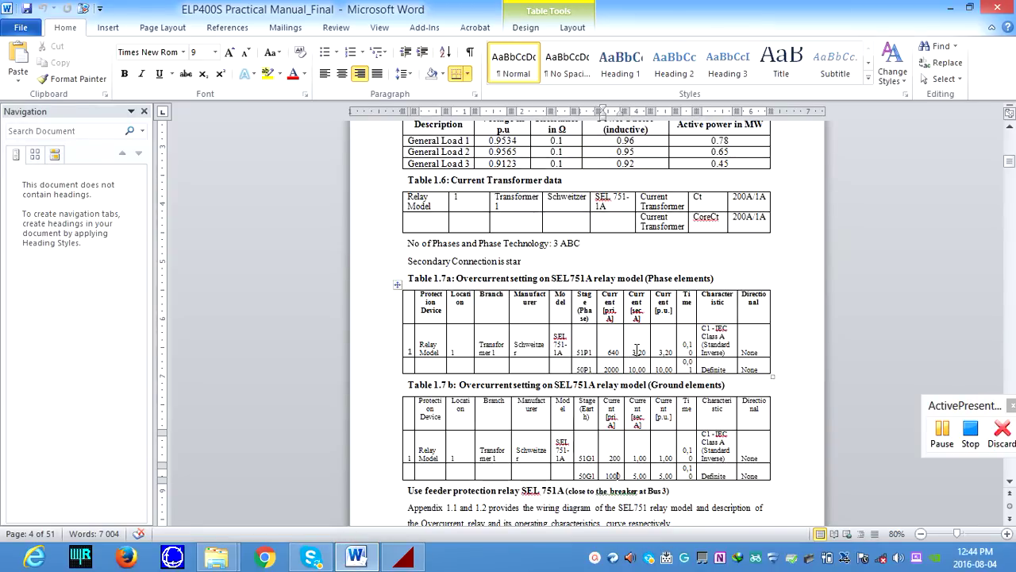
click(406, 556)
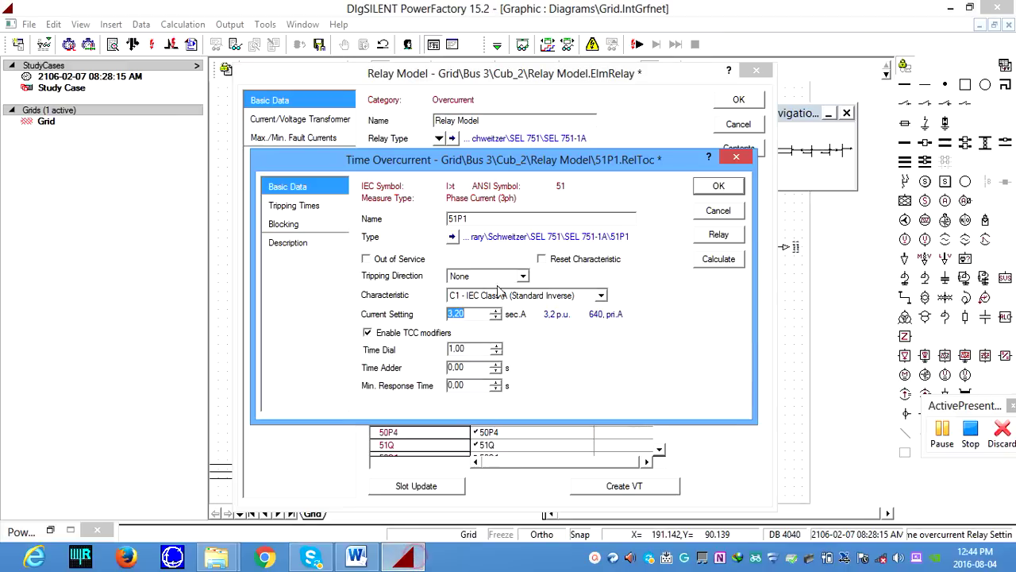
Step: Set the 51P1 time dial to 0,10, check it against Table 1.7a in the Word manual, and accept the stage settings
click(479, 314)
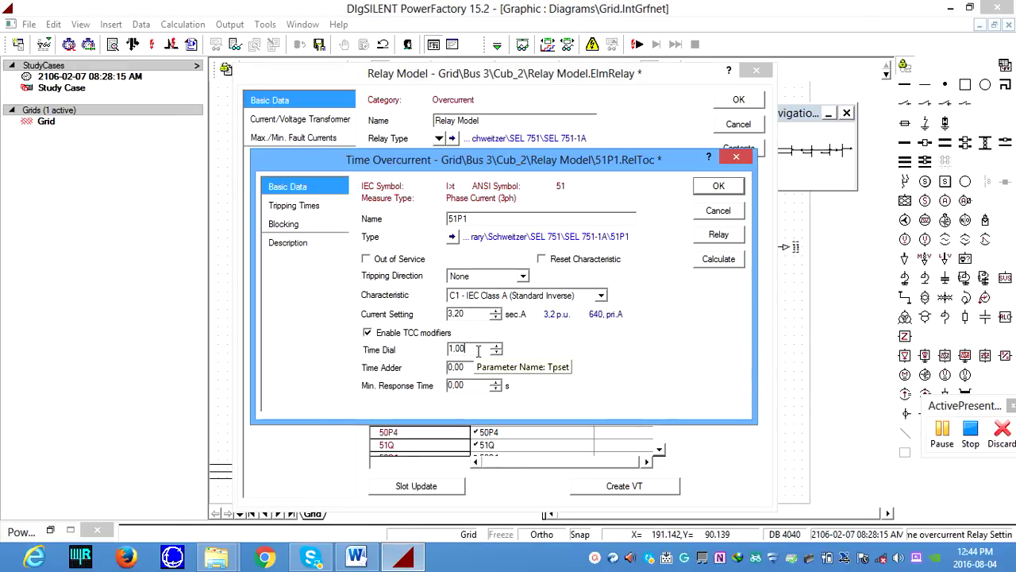
drag(478, 351, 440, 359)
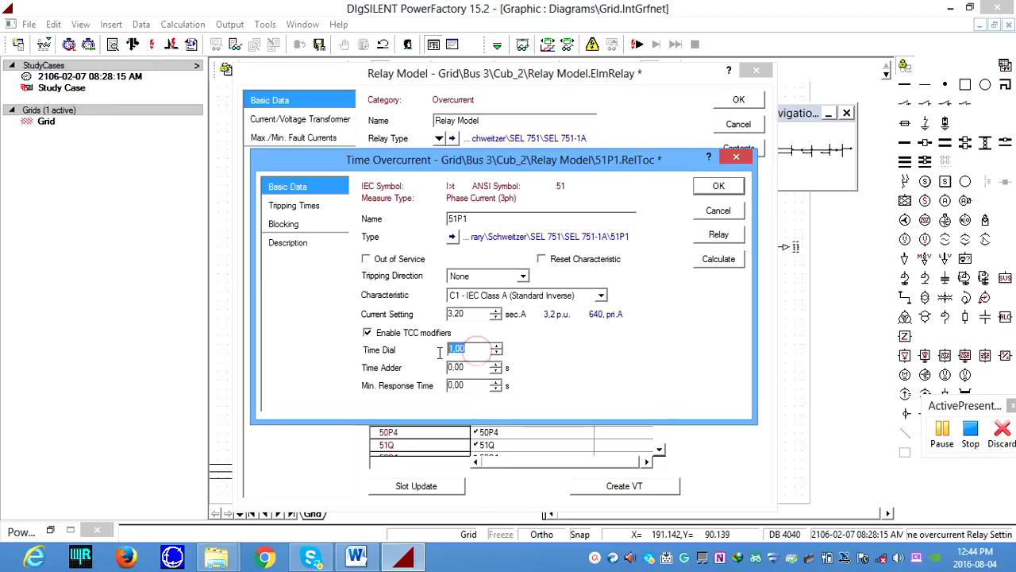
text(0,)
click(404, 559)
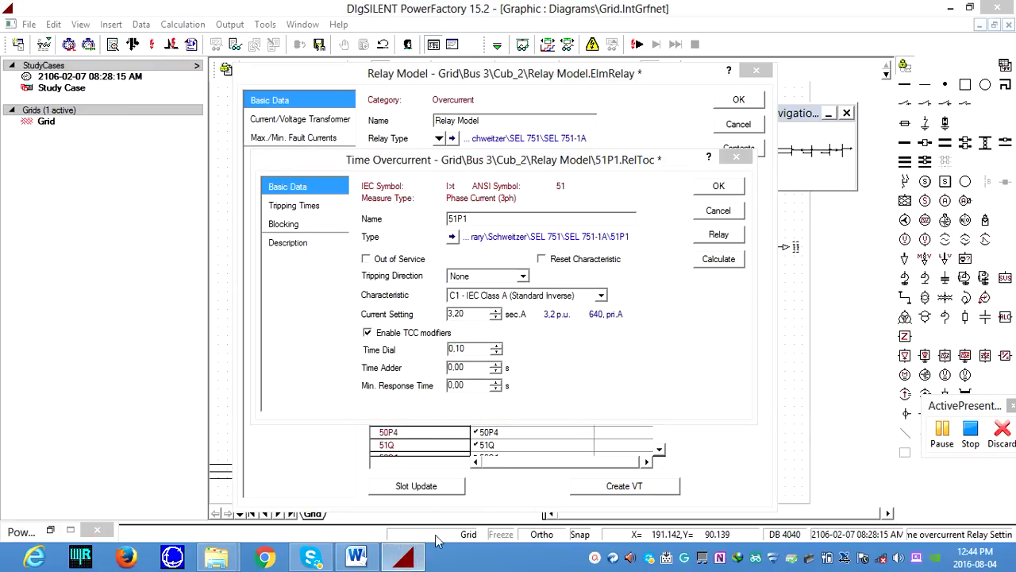
click(356, 557)
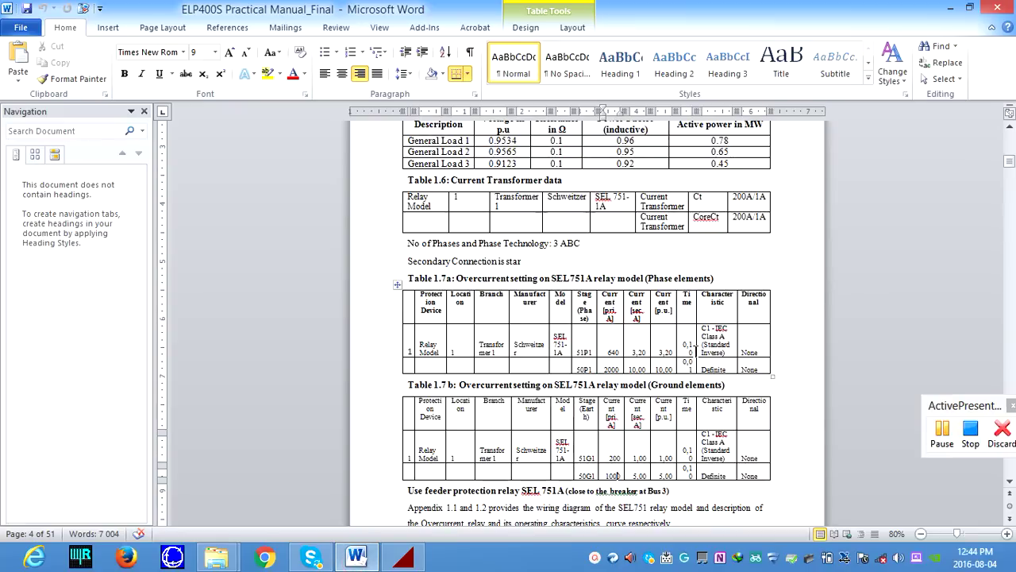
click(403, 559)
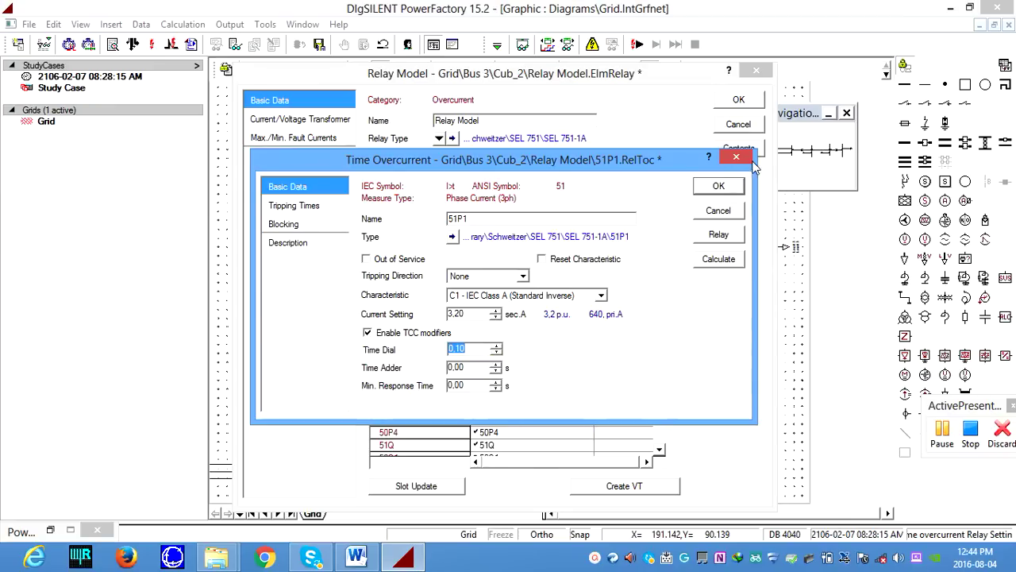
click(718, 188)
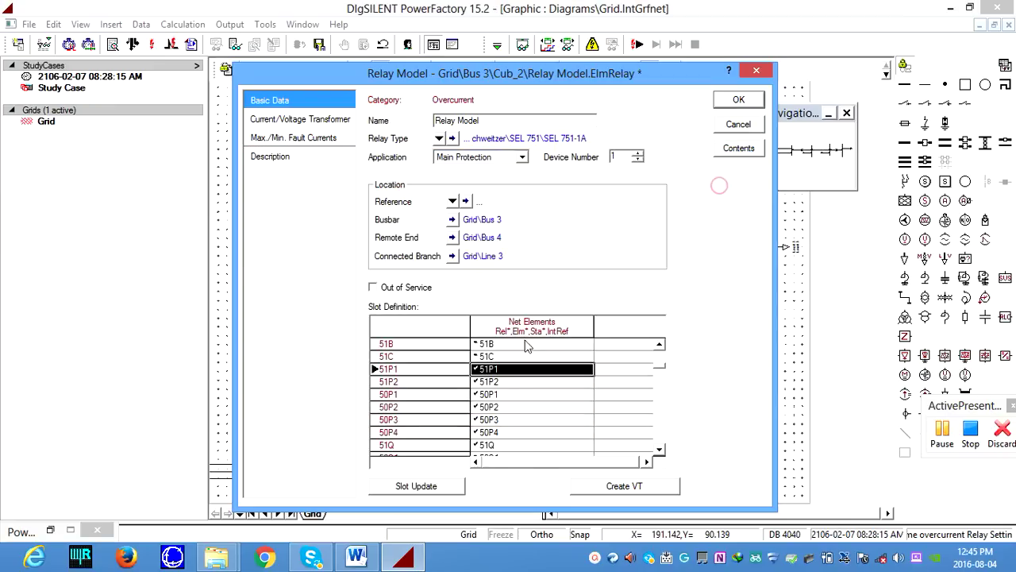
Step: Take the time-overcurrent stage 51P2 of the relay model out of service
double_click(486, 383)
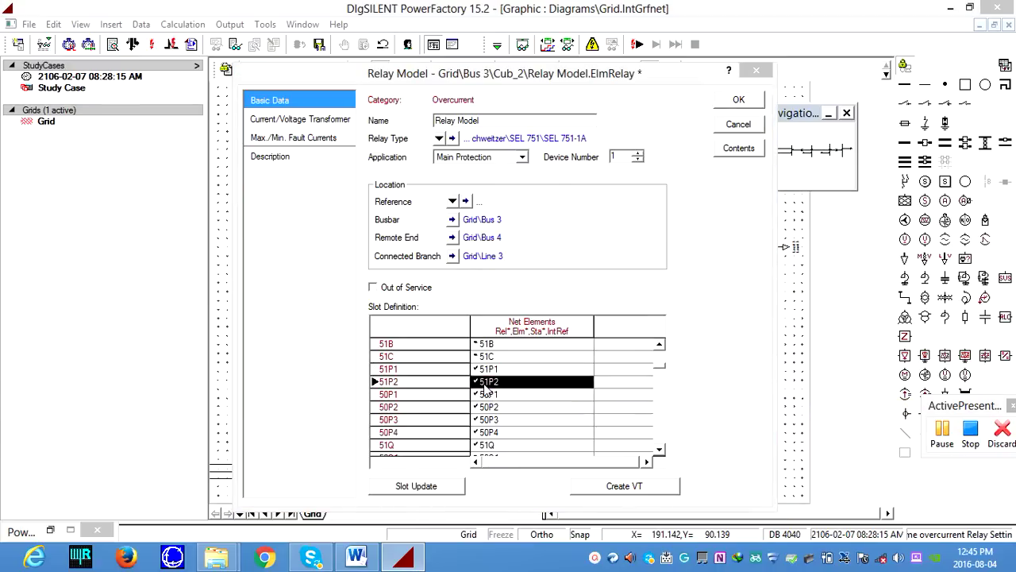
click(366, 259)
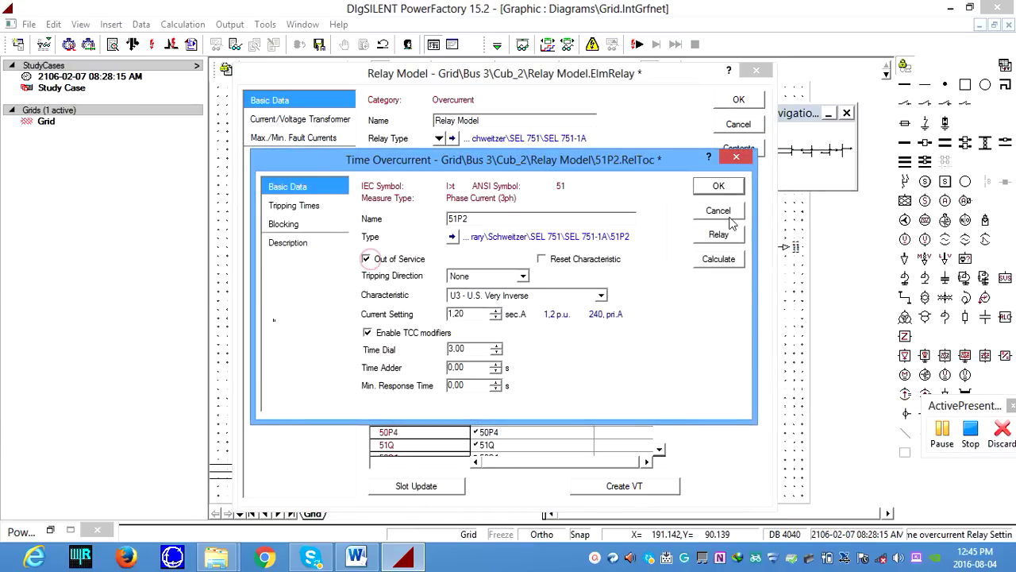
click(719, 187)
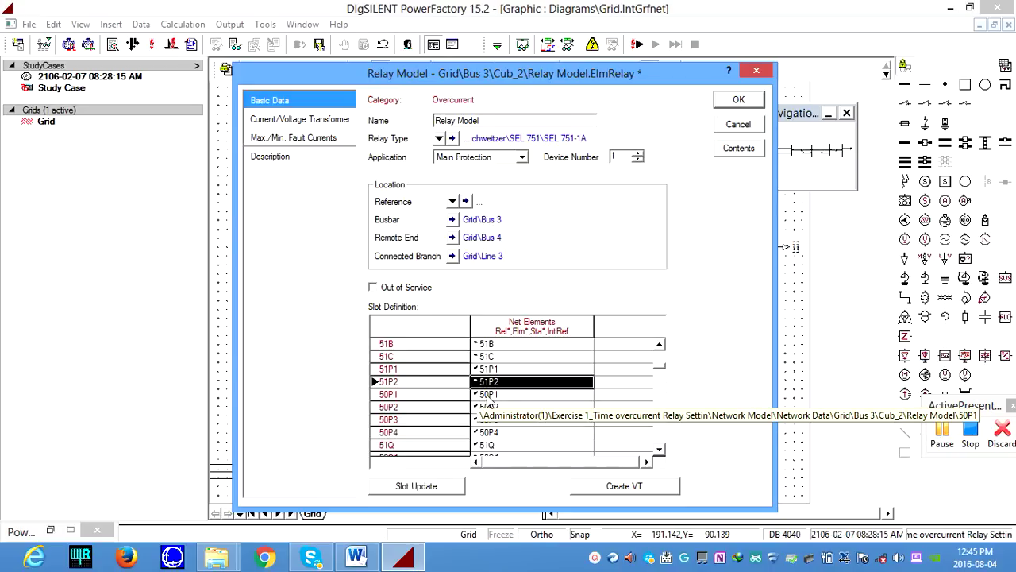
Step: Set the pickup current of the instantaneous stage 50P1 to 10,00 sec.A and check it against Table 1.7a in the Word manual
double_click(487, 396)
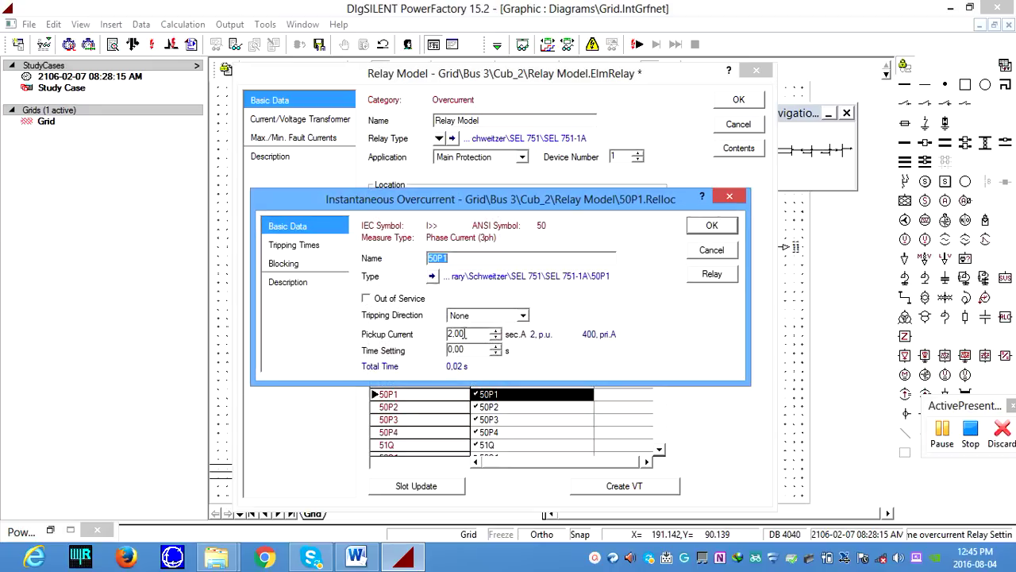
click(523, 316)
click(474, 332)
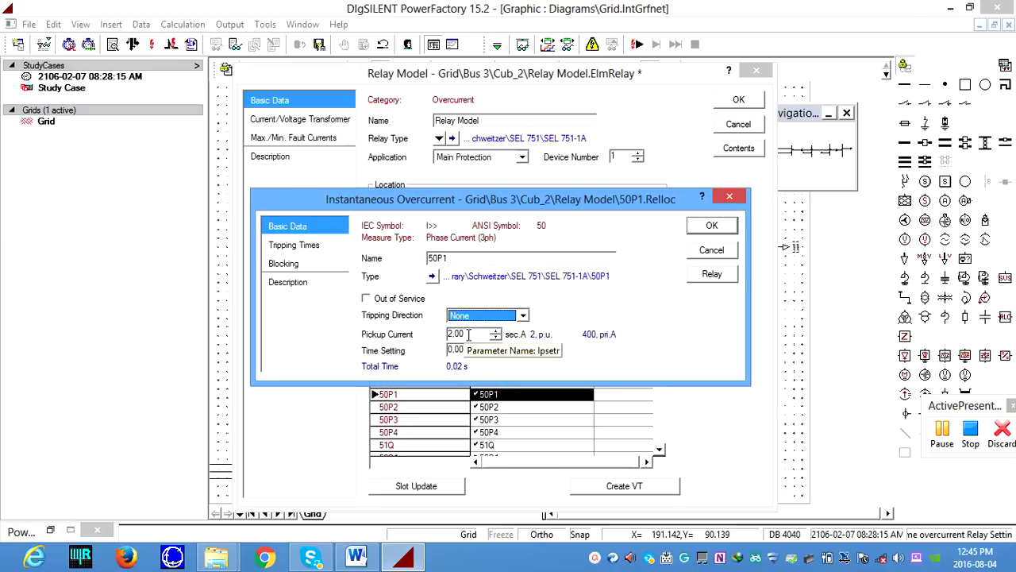
double_click(469, 334)
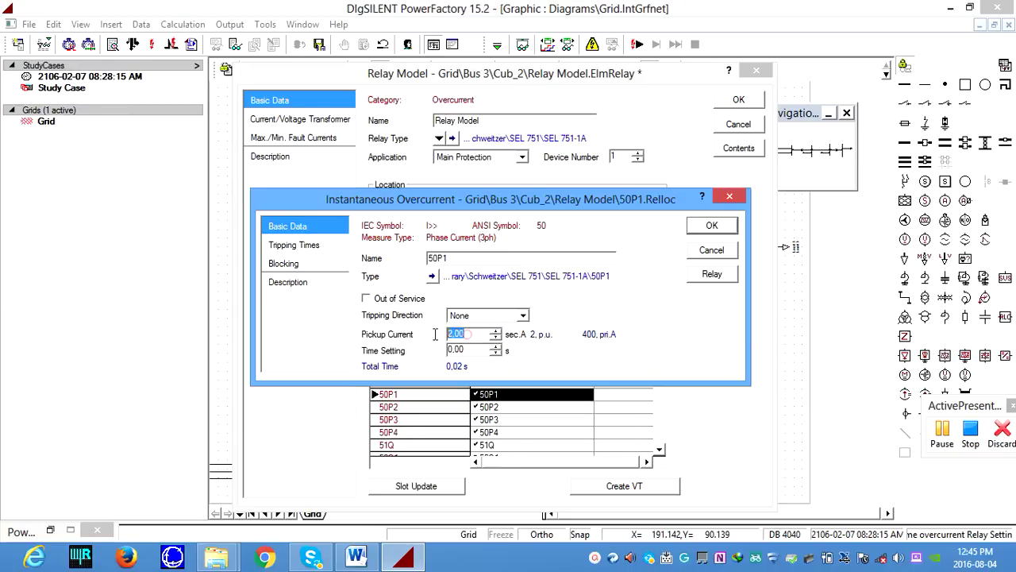
text(10)
click(354, 556)
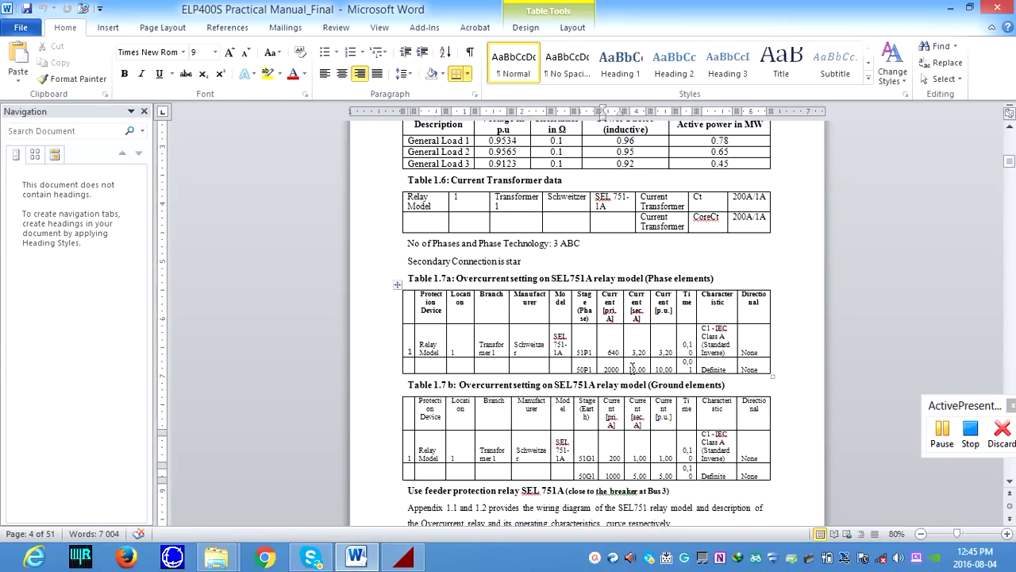
drag(637, 368, 664, 369)
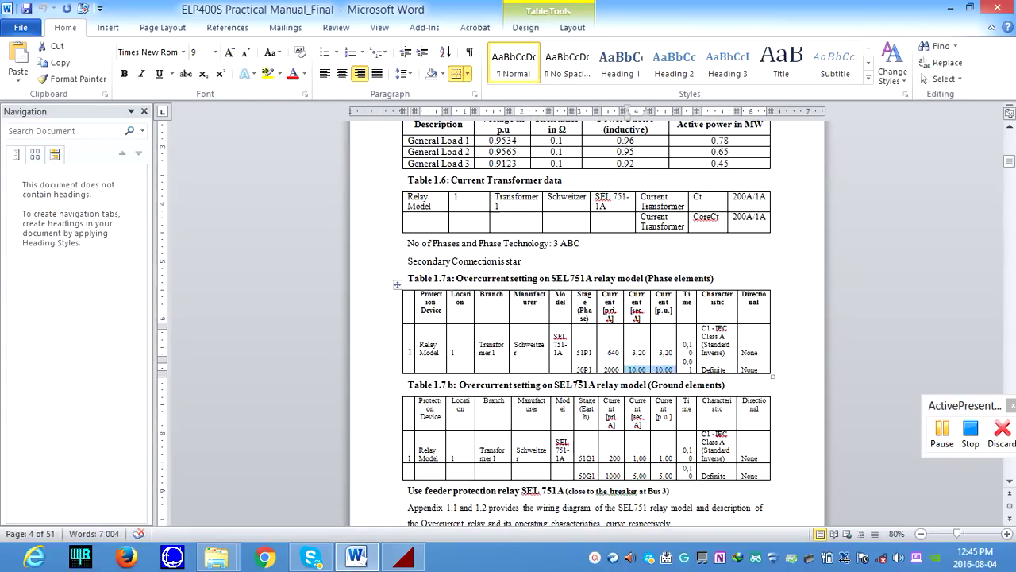
drag(580, 370, 584, 385)
click(632, 370)
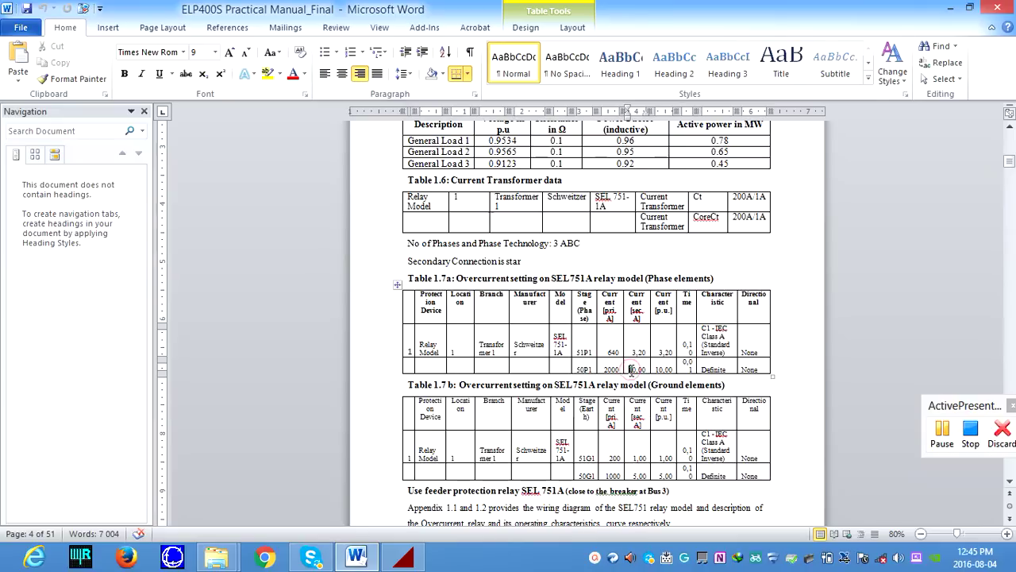
double_click(636, 369)
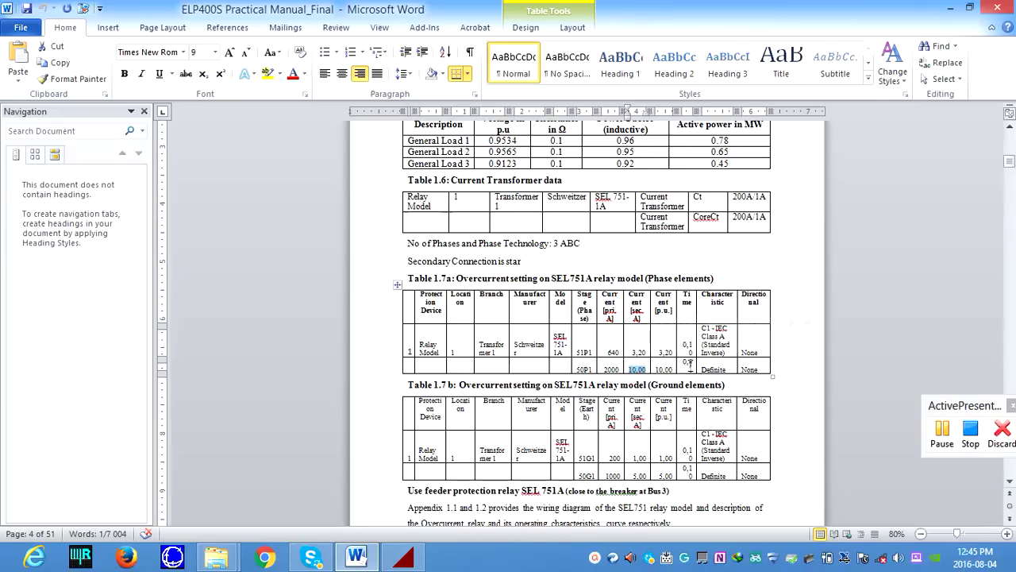
Step: Look up the 50P1 time in Table 1.7a, set the stage's time setting to 0,01 s in PowerFactory, and accept the settings
double_click(688, 362)
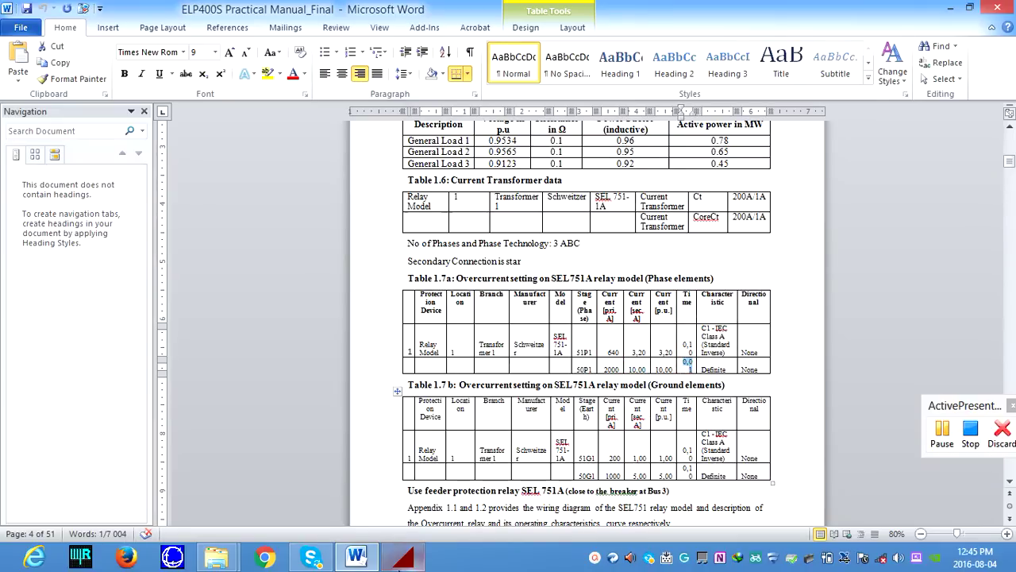
click(402, 556)
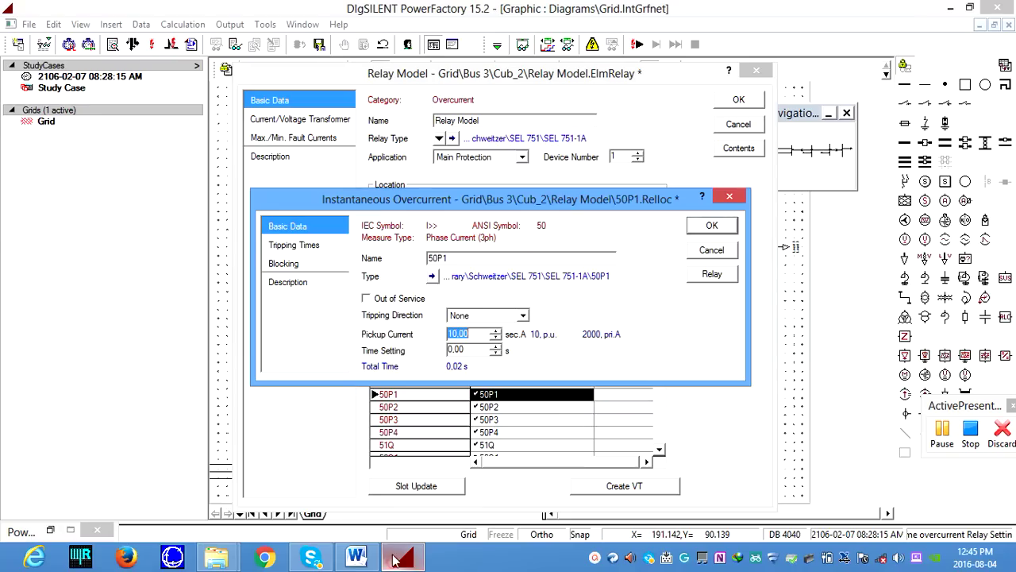
click(475, 350)
key(BackSpace)
text(1)
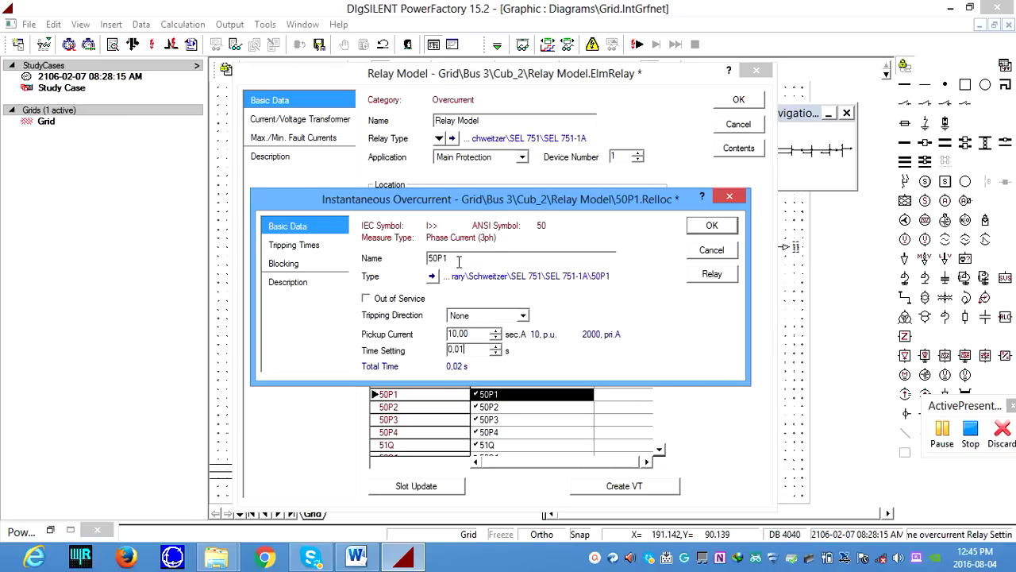
click(731, 228)
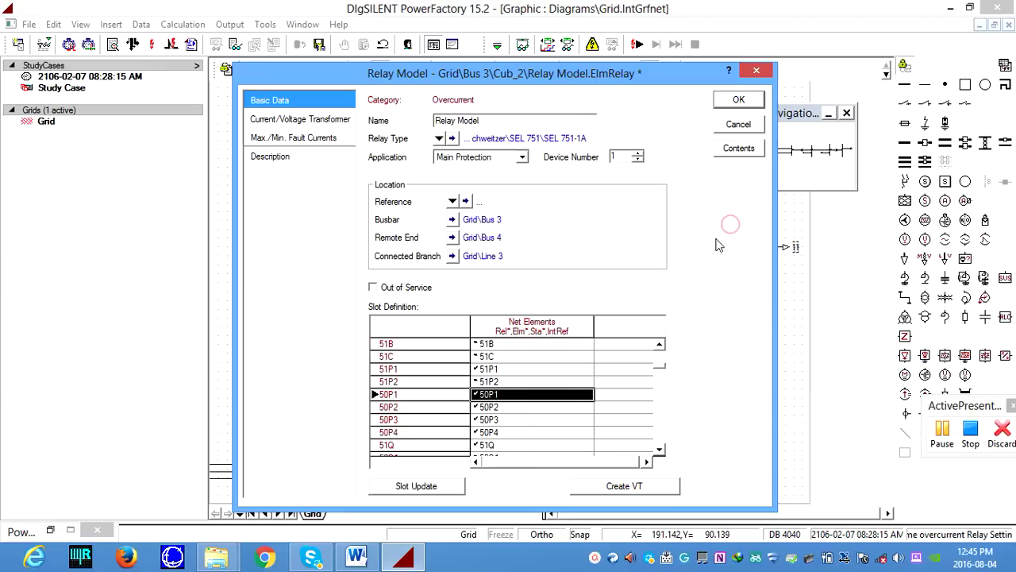
Step: Take the instantaneous phase stage 50P2 of the relay model out of service
click(488, 409)
double_click(489, 412)
click(419, 304)
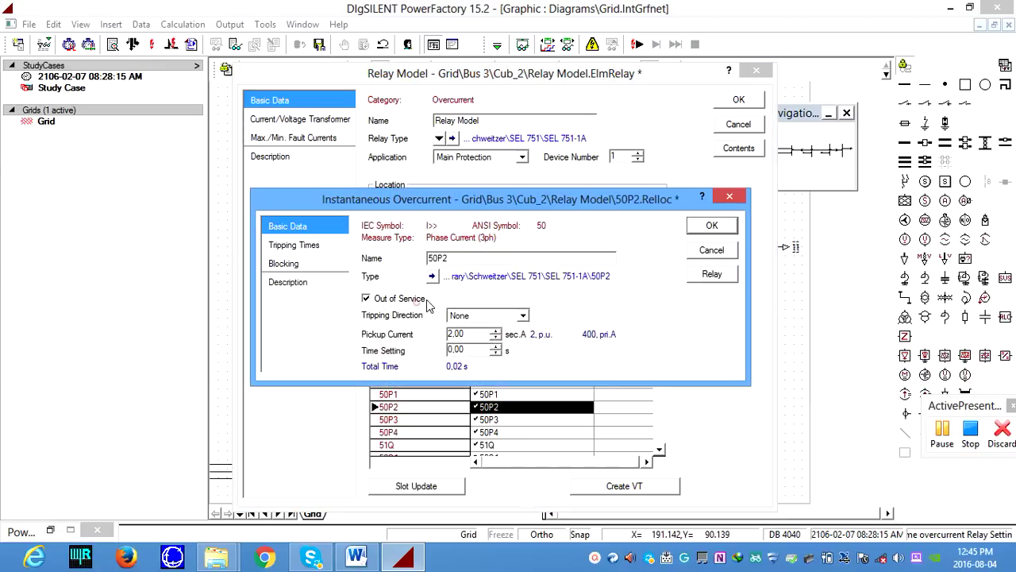
click(712, 231)
Step: Take the instantaneous phase stages 50P3 and 50P4 of the relay model out of service
double_click(500, 420)
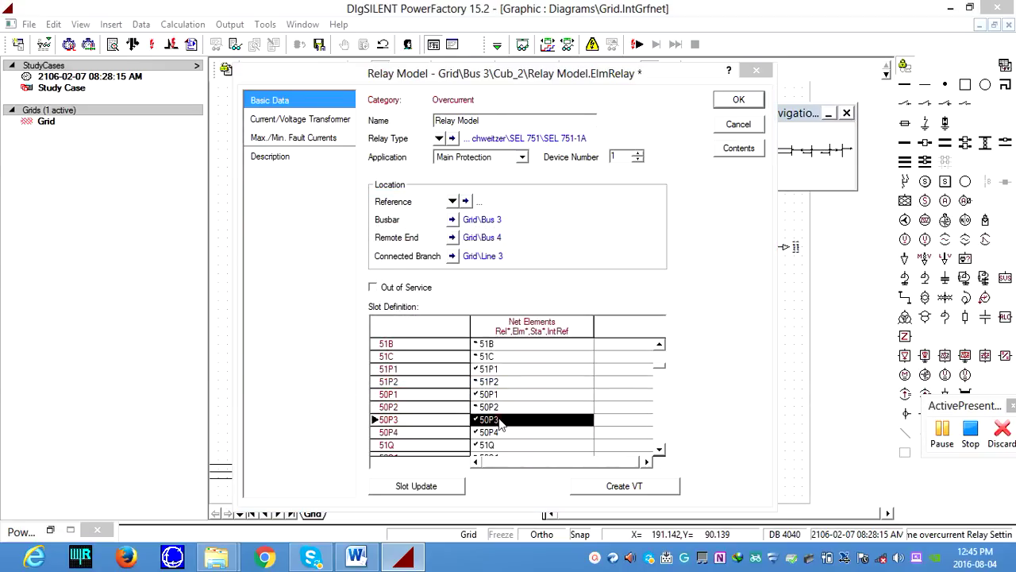
click(418, 300)
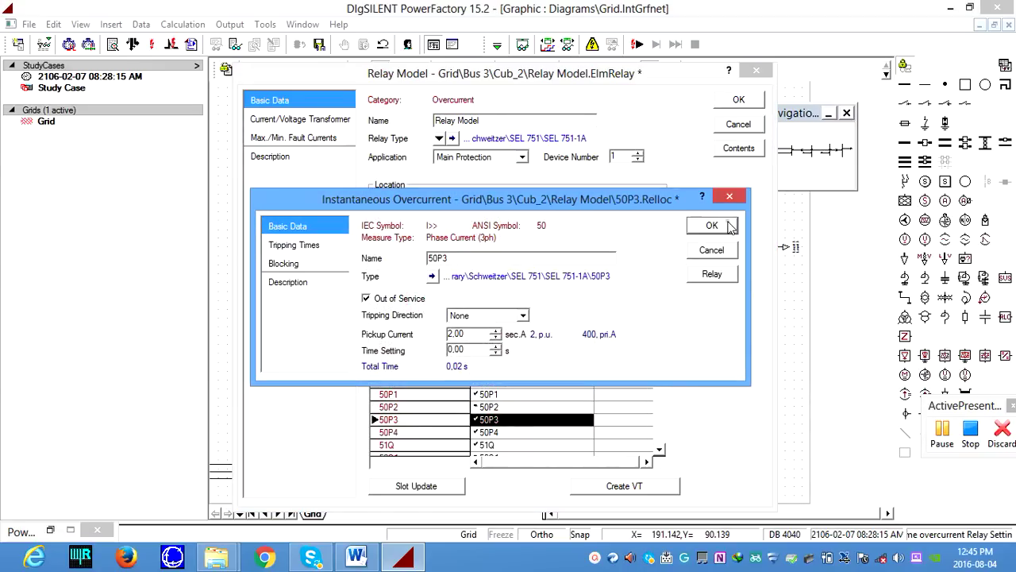
click(712, 226)
double_click(493, 431)
click(411, 299)
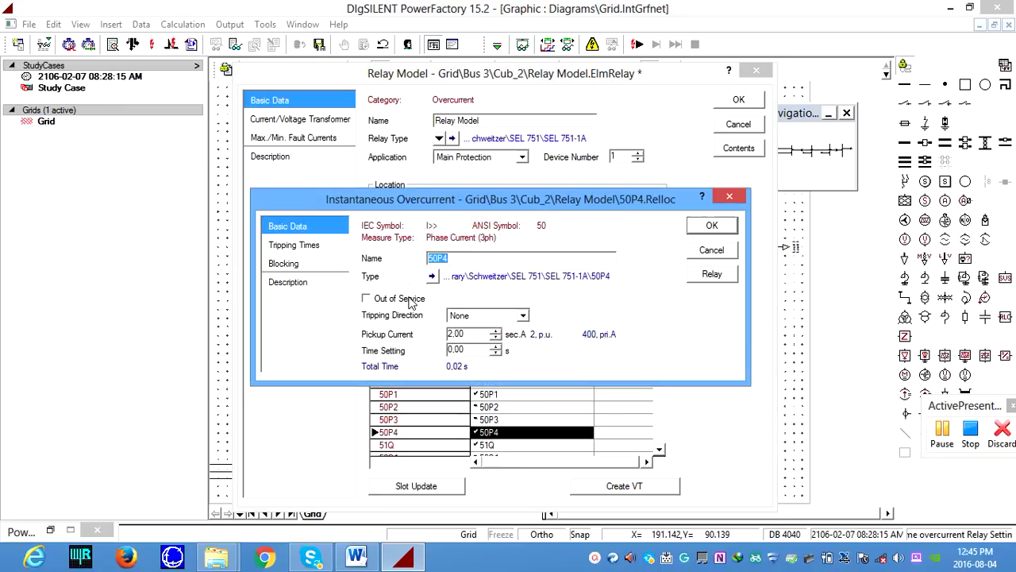
click(712, 225)
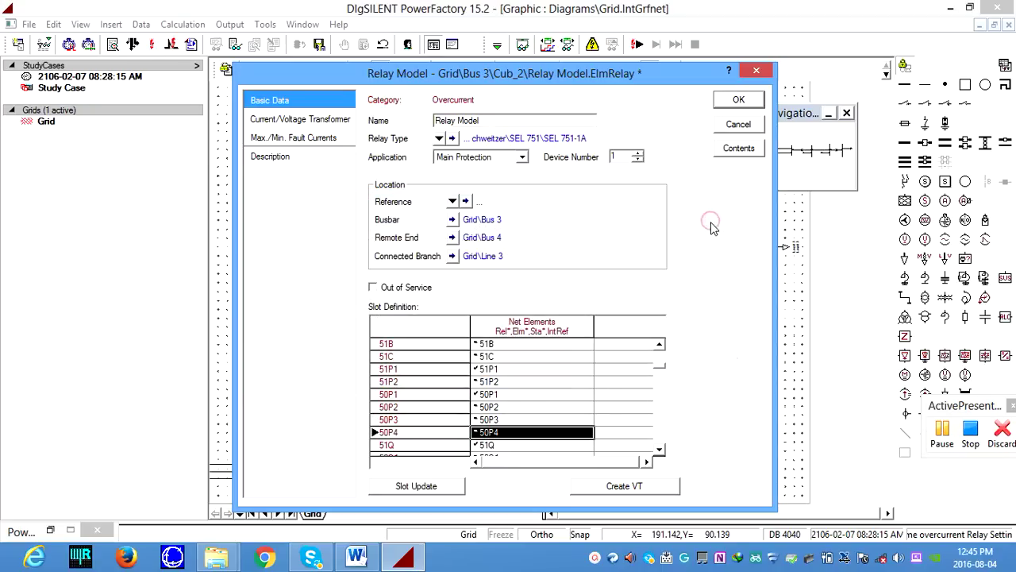
Step: Take the negative-sequence time-overcurrent stage 51Q of the relay model out of service
click(663, 449)
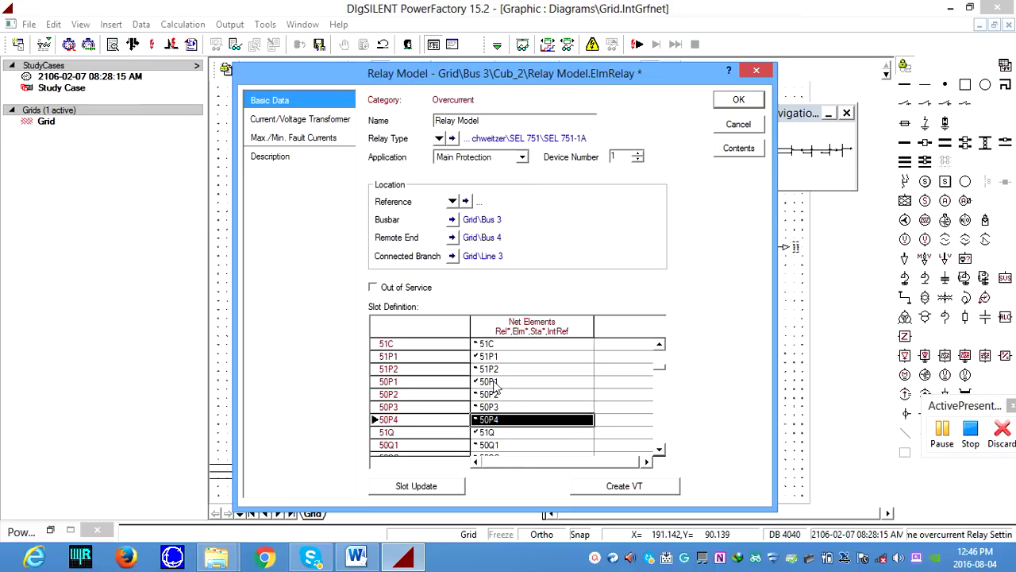
scroll(556, 429, down, 1)
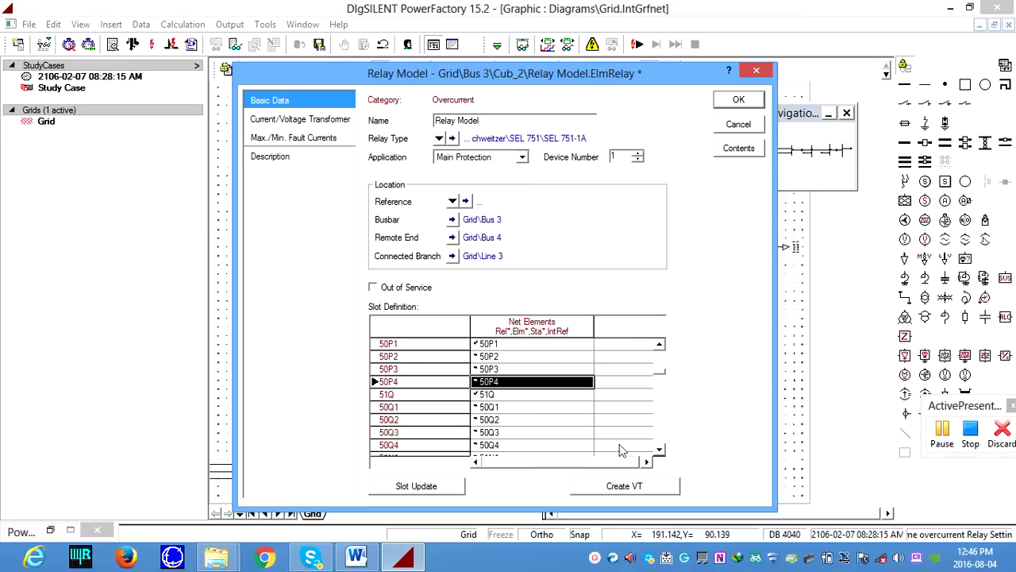
click(660, 451)
click(659, 451)
click(659, 451)
click(659, 451)
click(659, 451)
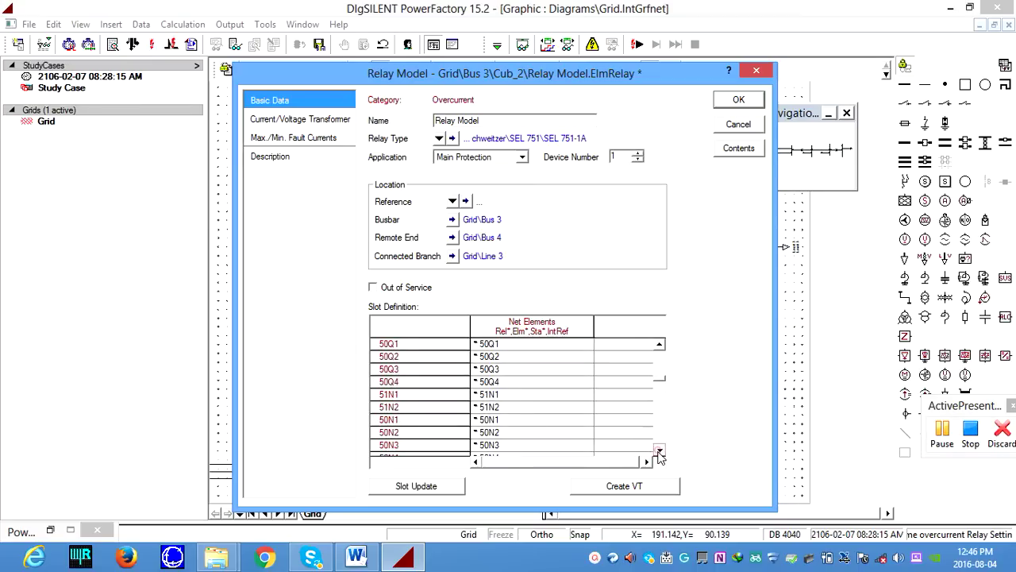
click(659, 451)
click(659, 451)
drag(661, 381, 663, 362)
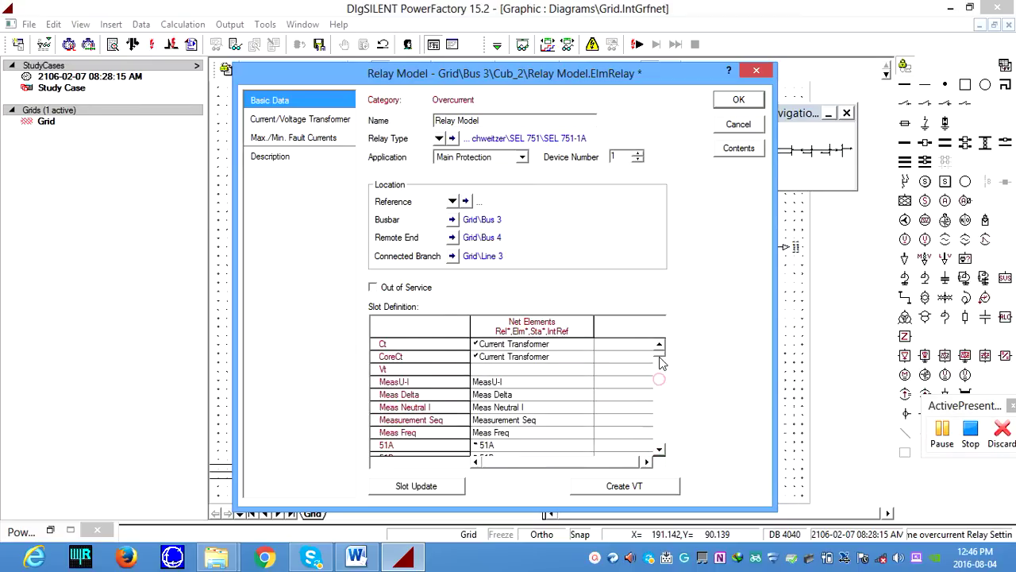
drag(659, 450, 659, 450)
double_click(491, 394)
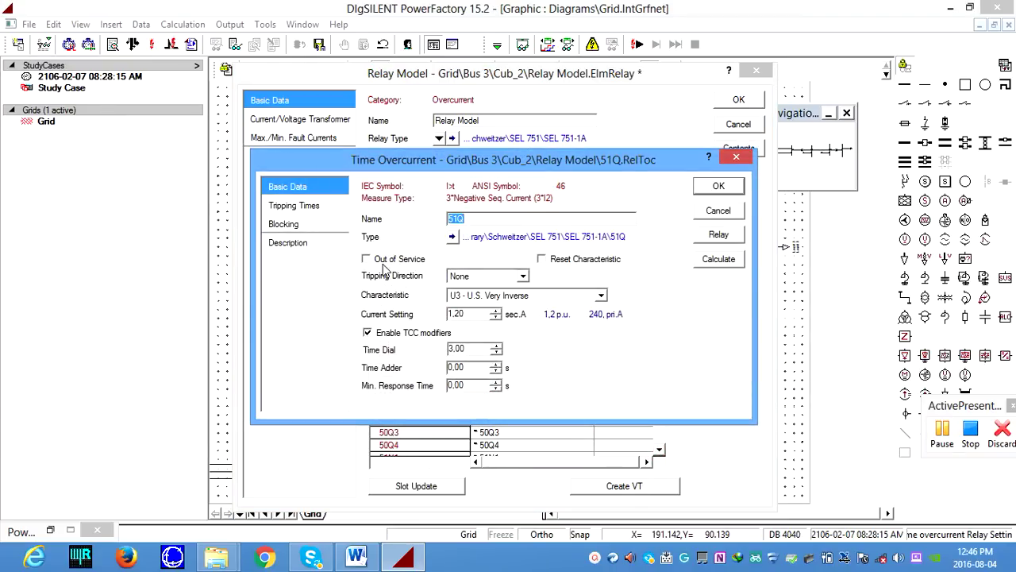
click(383, 262)
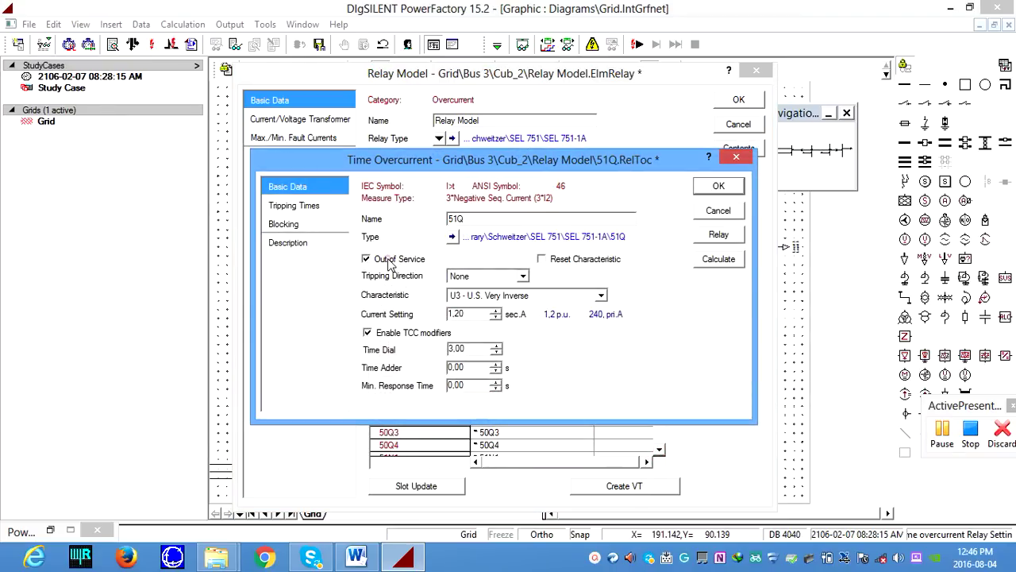
click(719, 187)
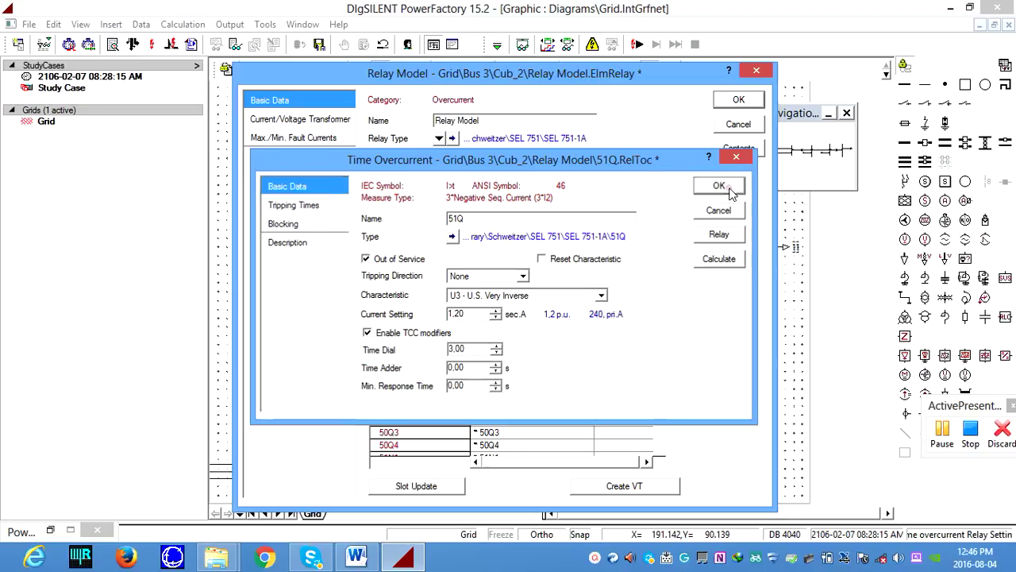
Step: Check the out-of-service setting of the negative-sequence instantaneous stage 50Q1
double_click(490, 406)
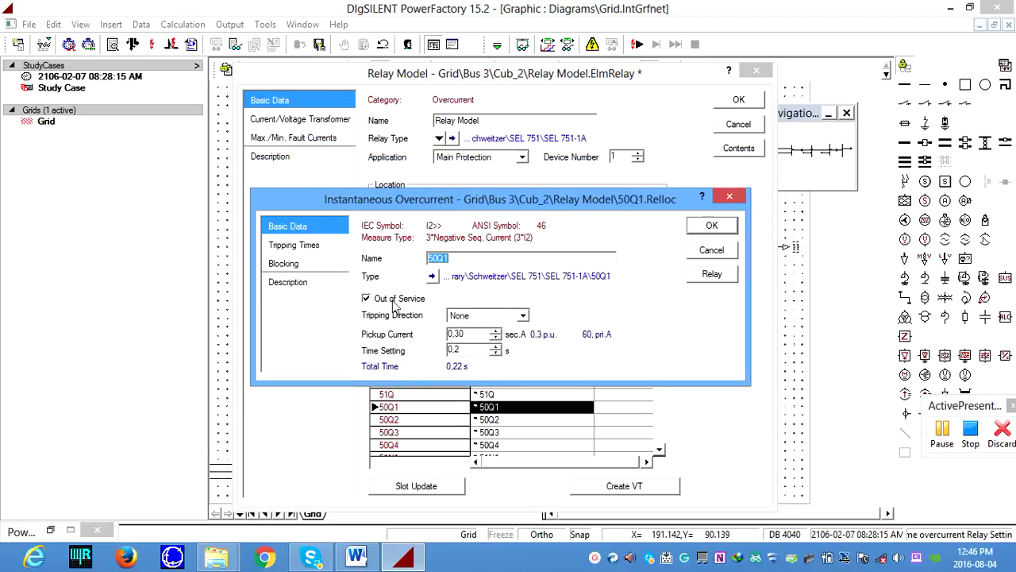
click(397, 302)
click(402, 303)
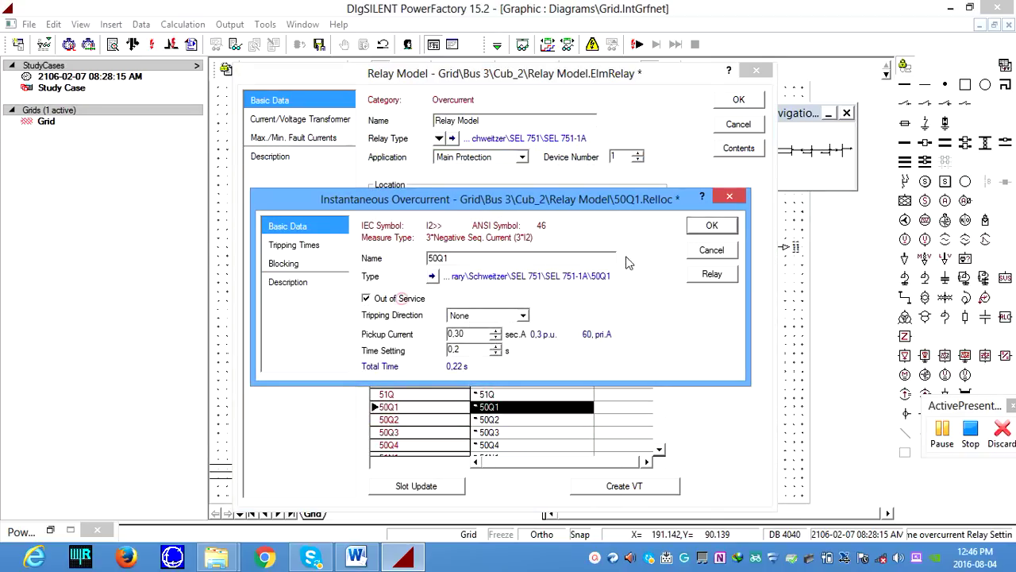
click(713, 224)
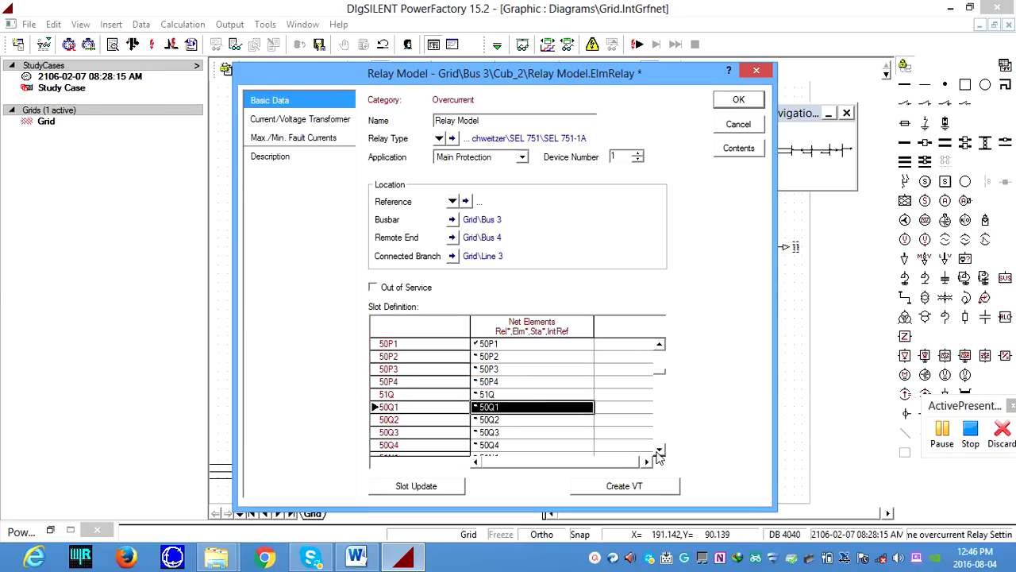
Step: Review the relay model's slot list from the phase stages through the ground stages to check which ones are in service
drag(659, 449, 659, 449)
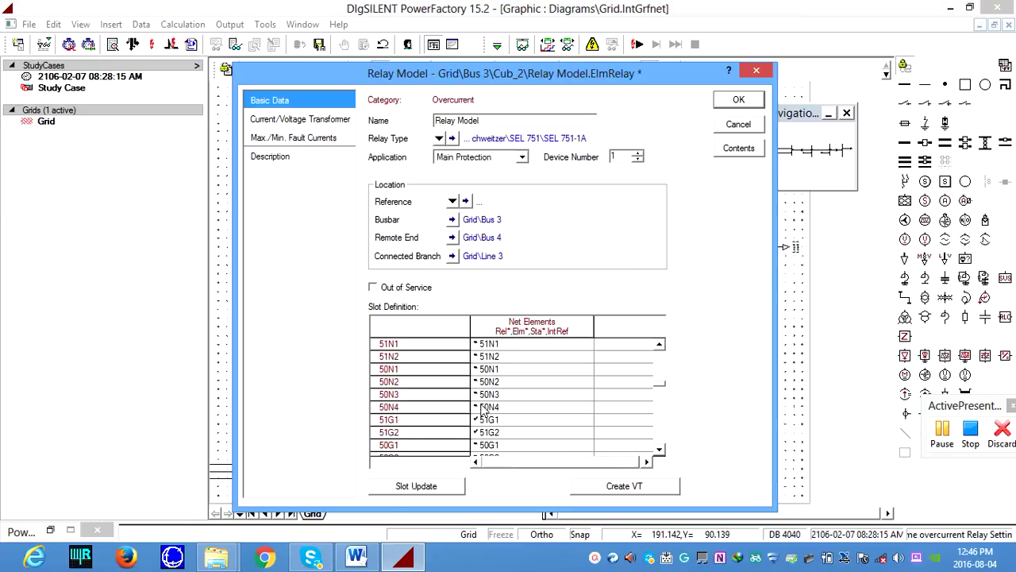
click(659, 347)
click(659, 346)
click(659, 346)
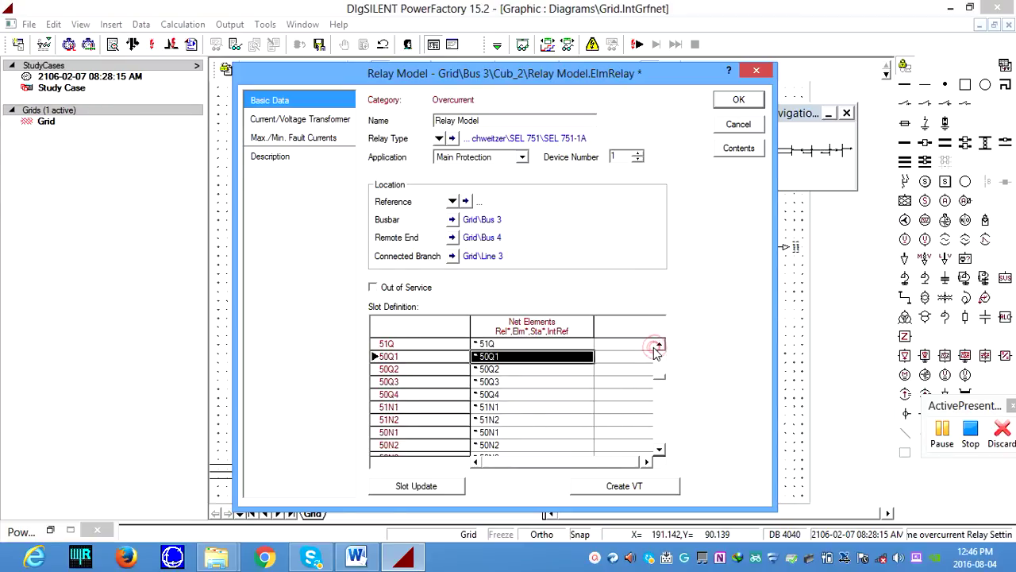
click(659, 347)
click(658, 347)
click(658, 347)
click(657, 347)
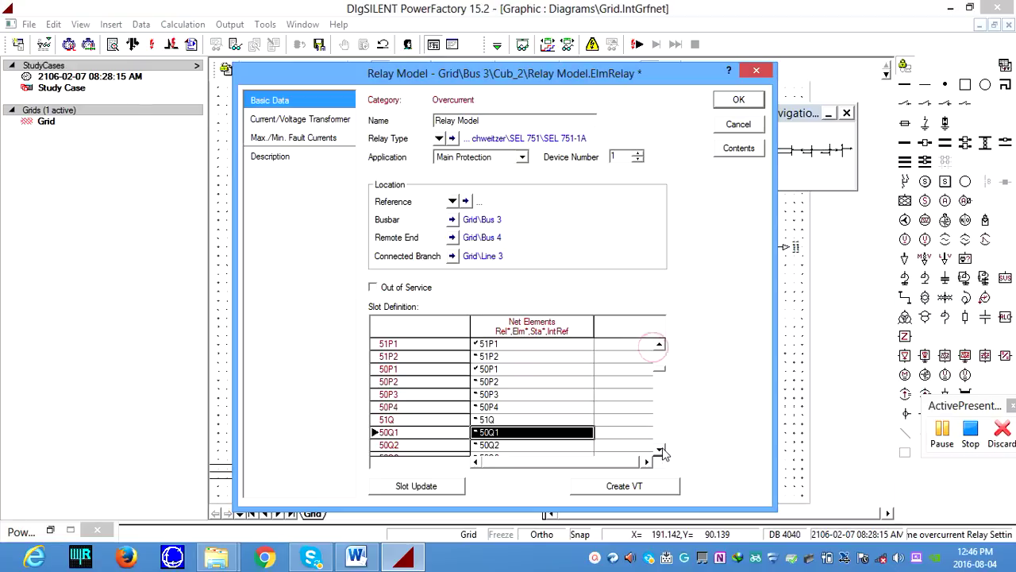
click(659, 451)
click(659, 452)
click(659, 451)
click(659, 451)
click(659, 451)
click(659, 451)
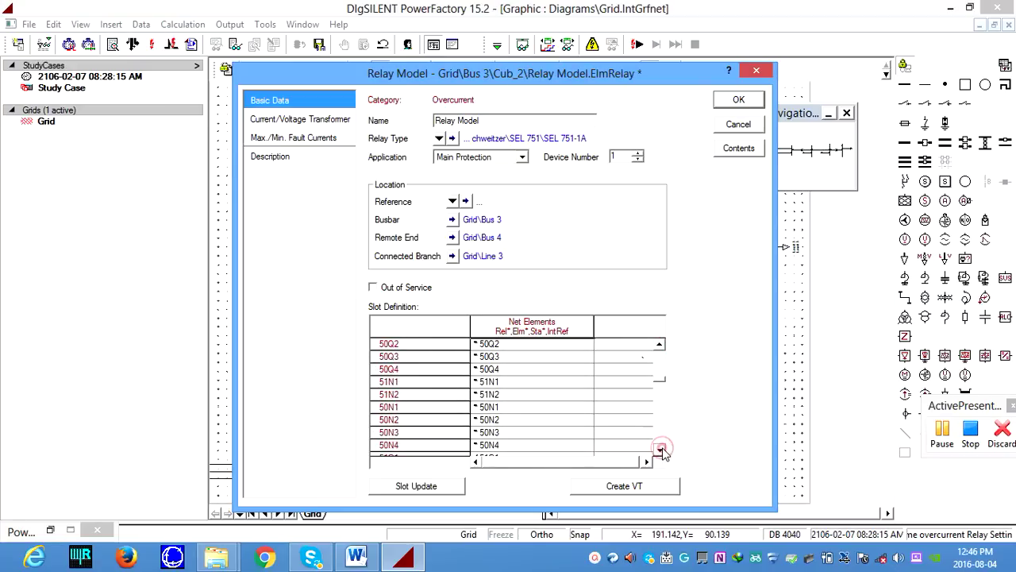
click(659, 451)
click(659, 451)
click(659, 451)
click(659, 451)
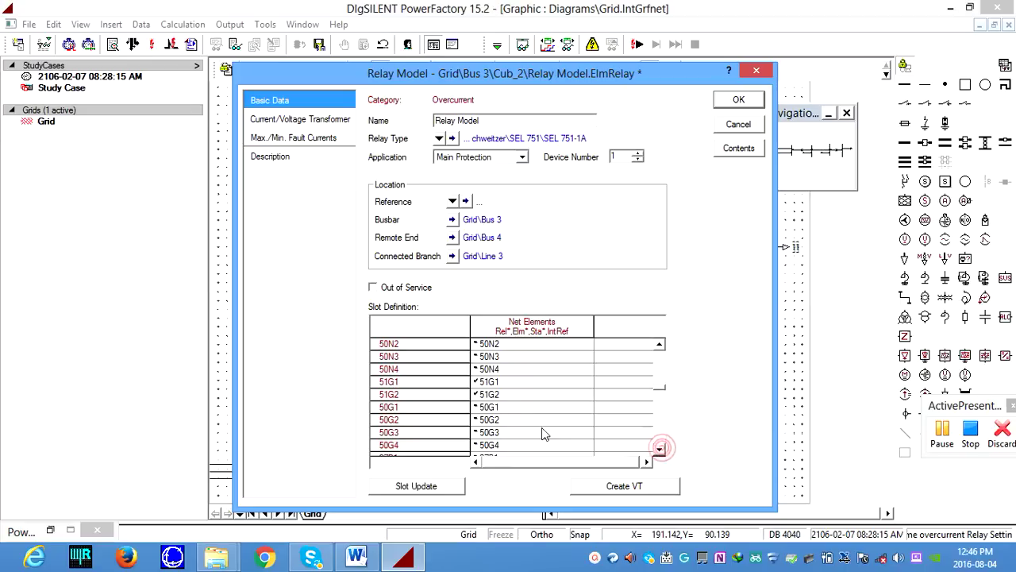
Step: Open the relay's 51G1 stage, switch to the Word manual and look up the 51G1 and 50G1 ground settings in Table 1.7b
double_click(487, 385)
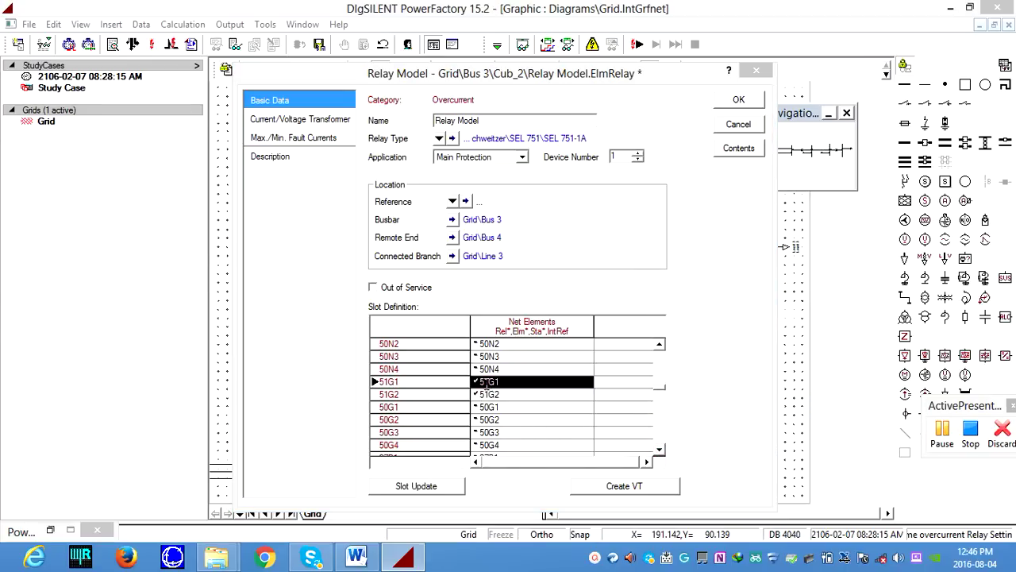
click(355, 555)
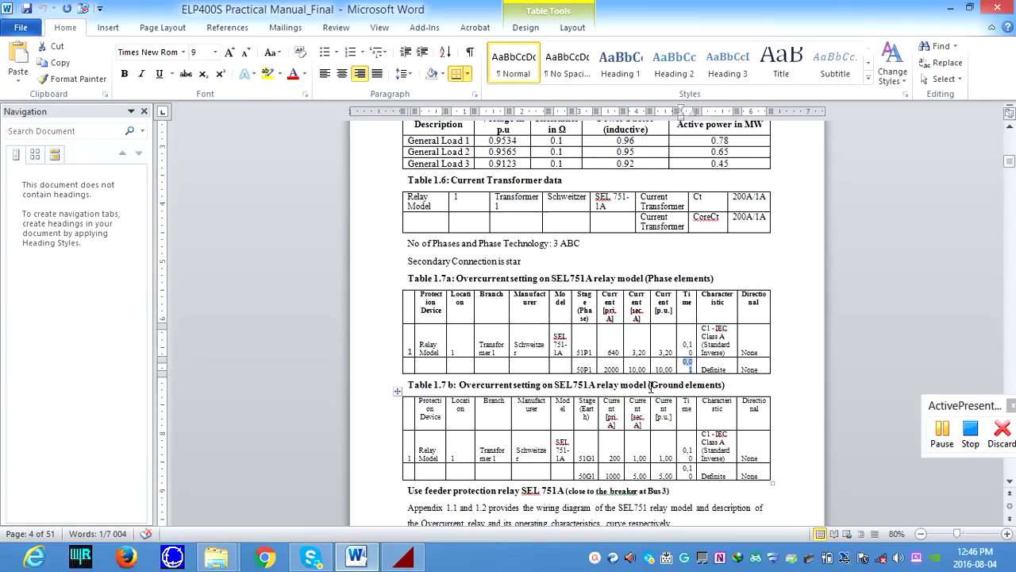
drag(650, 385, 726, 386)
scroll(607, 429, down, 2)
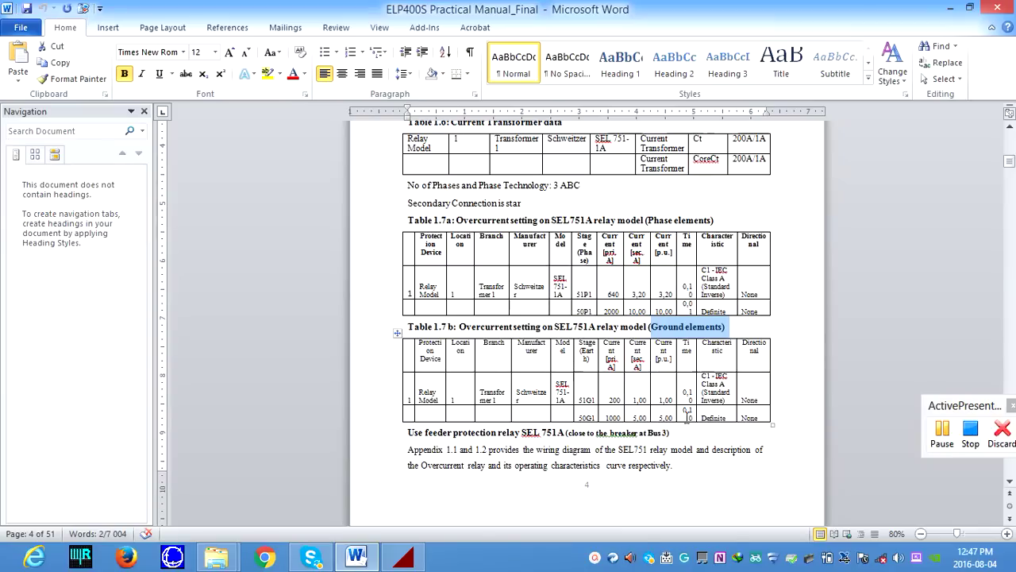
double_click(579, 400)
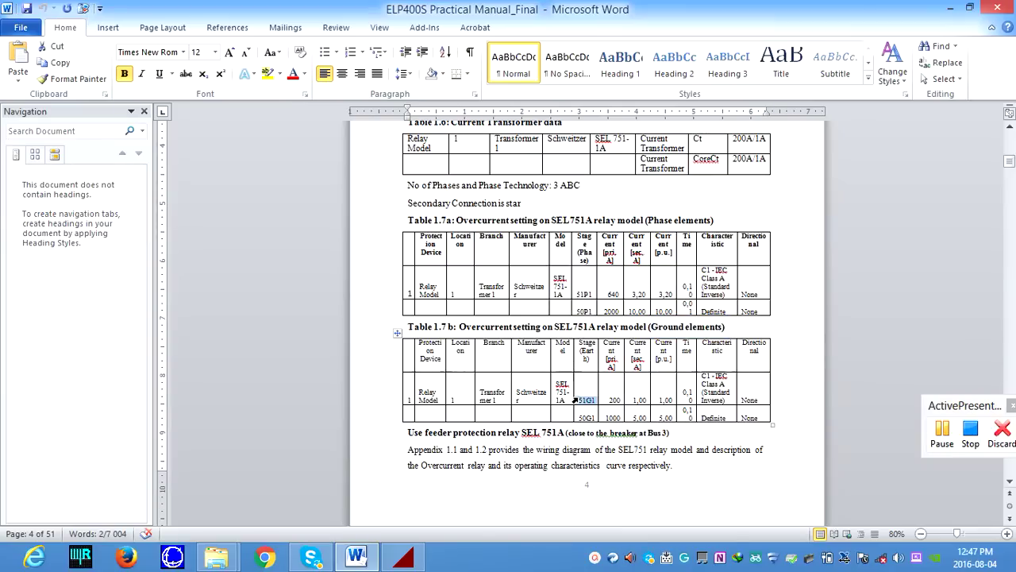
key(Down)
key(shift+End)
key(shift+Right)
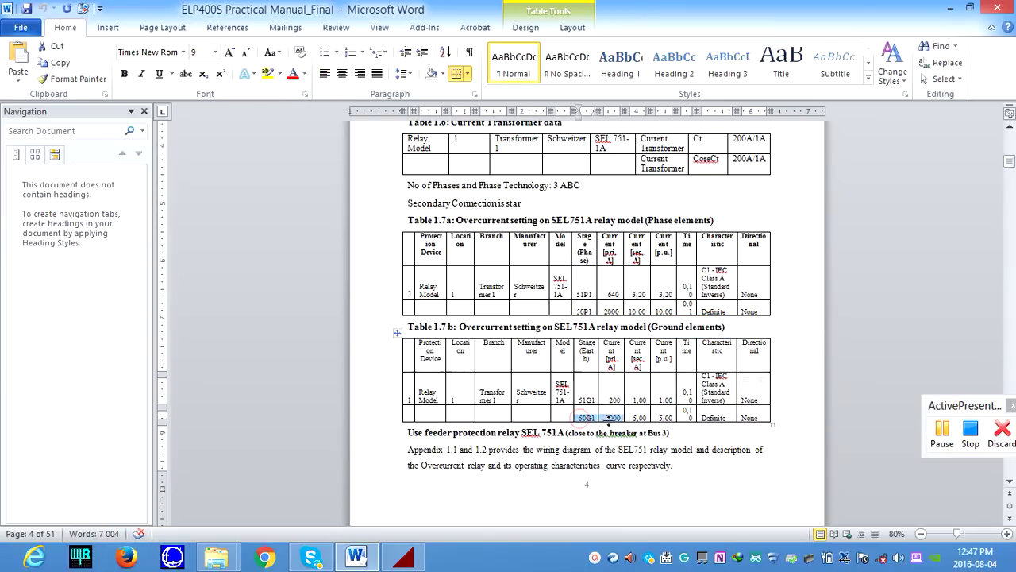
double_click(585, 400)
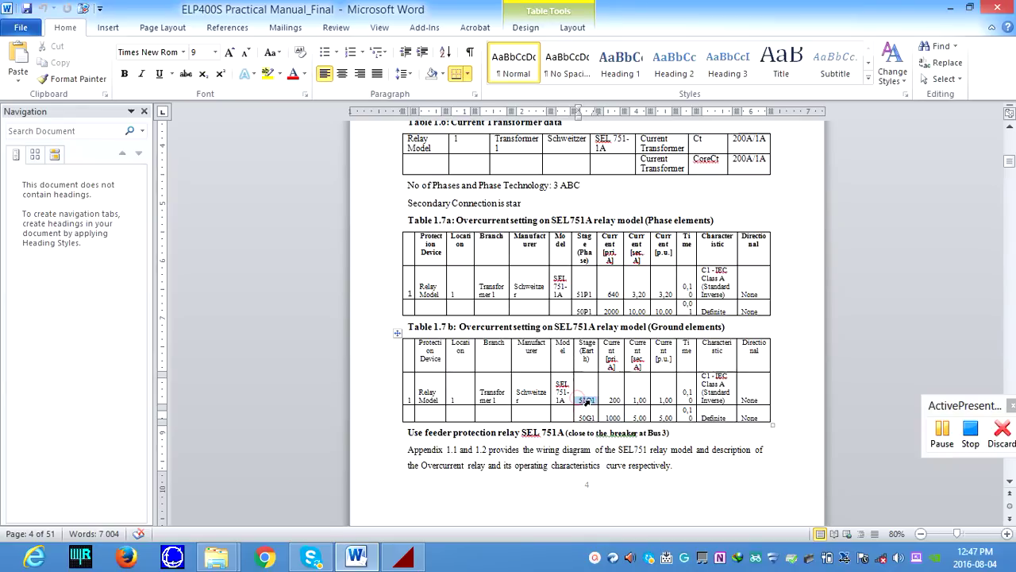
drag(635, 400, 688, 397)
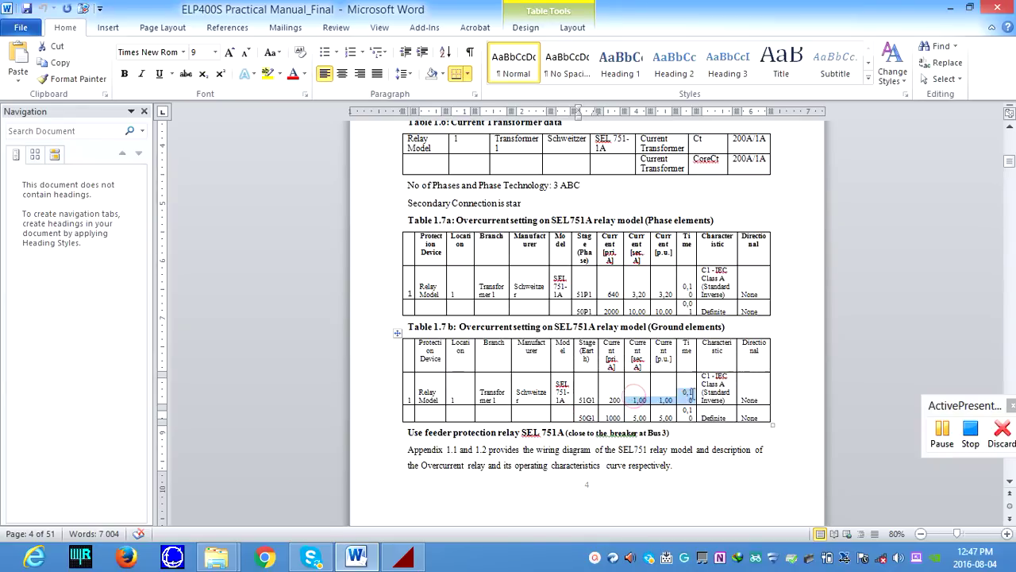
Step: Check the 51G1 curve in the manual and set the stage's characteristic in PowerFactory to C1 - IEC Class A (Standard Inverse)
click(403, 556)
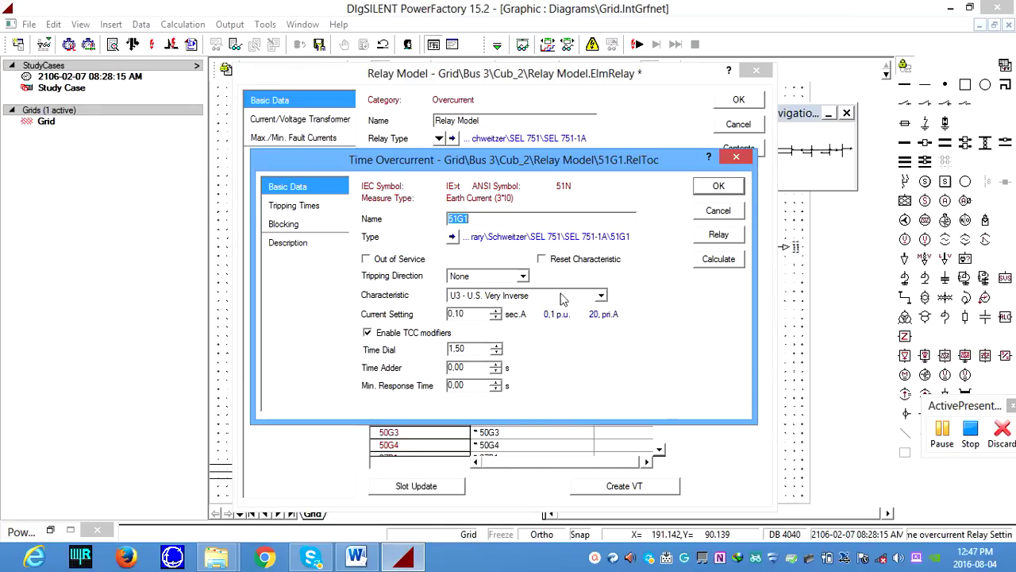
click(357, 556)
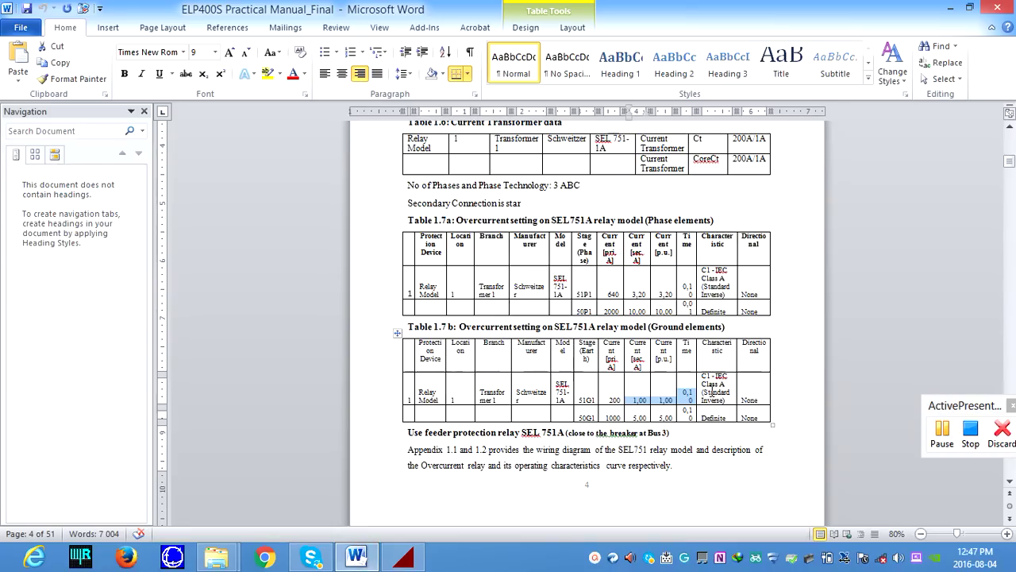
click(403, 556)
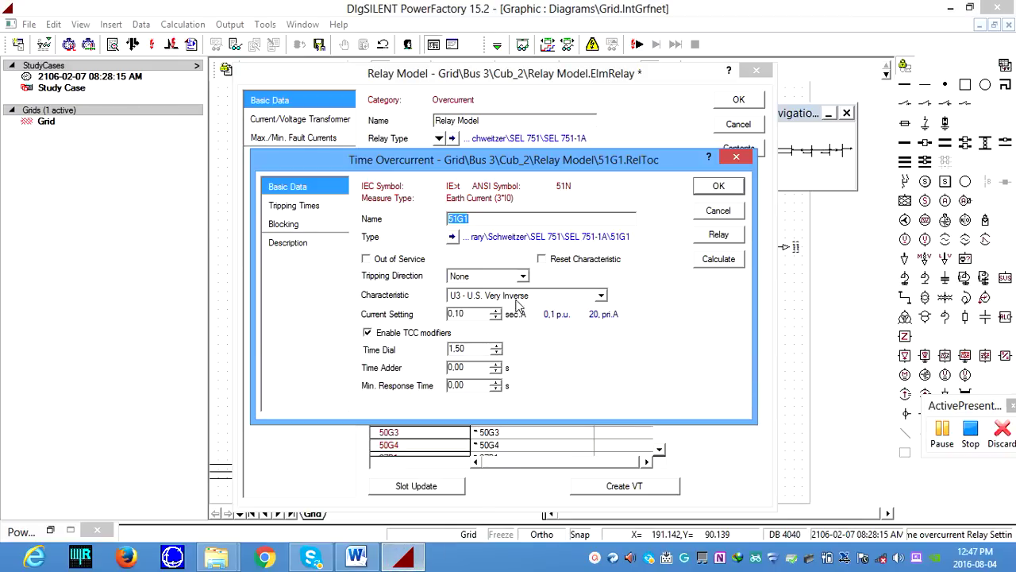
click(601, 297)
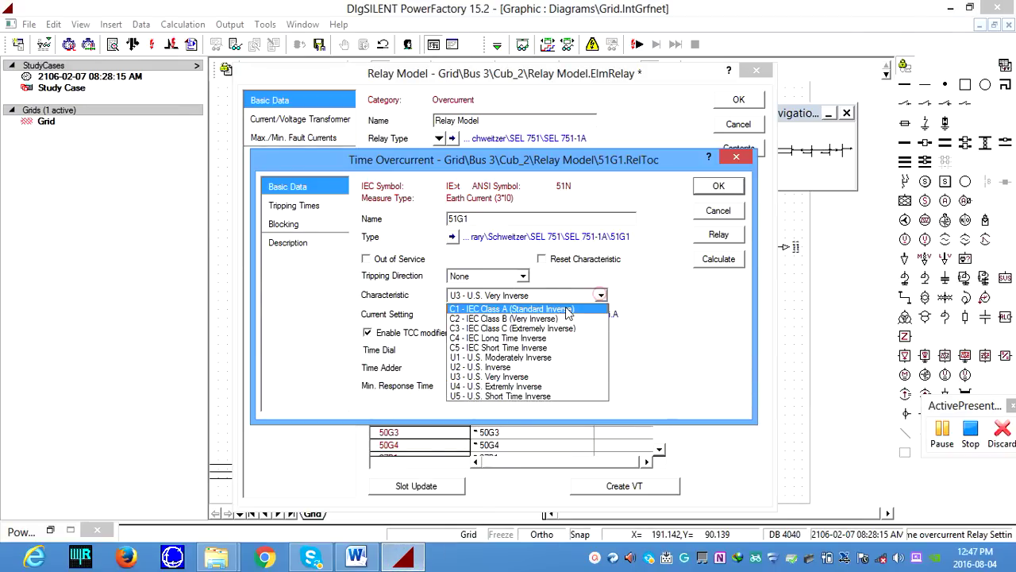
click(560, 308)
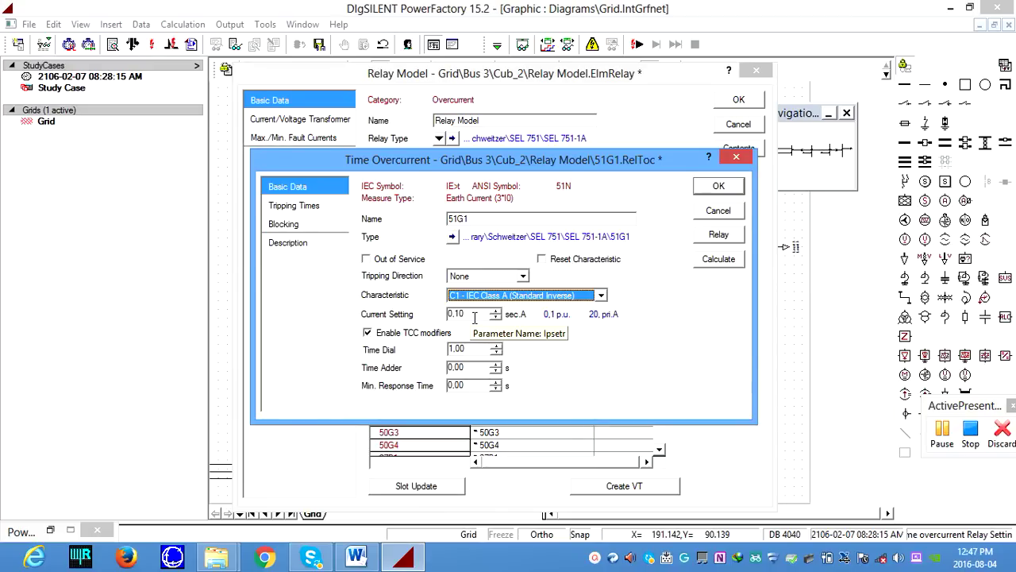
Step: Set the 51G1 current setting to 1.00 sec.A and its time dial to 0.10, and accept the stage settings
click(477, 352)
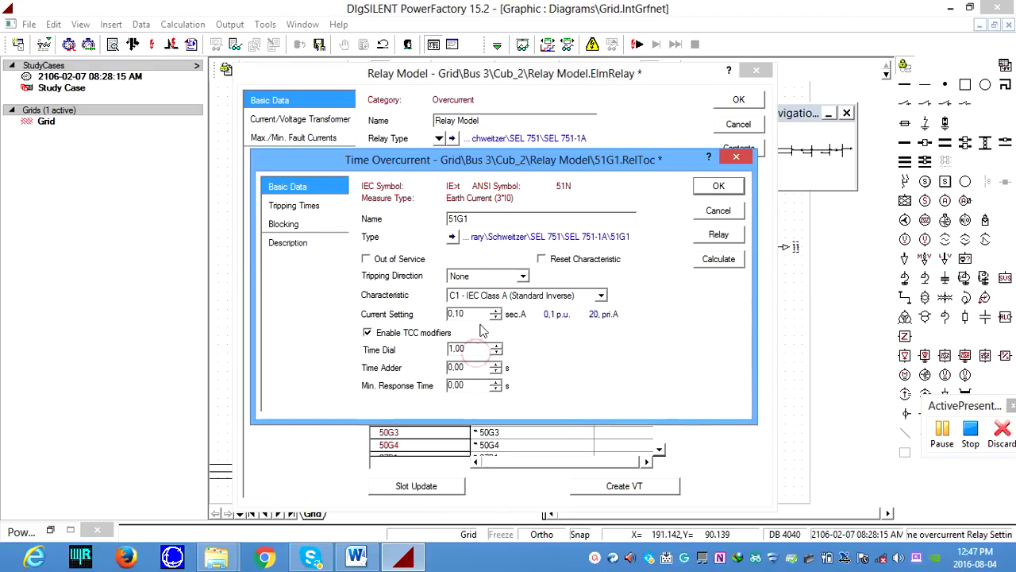
key(ctrl+a)
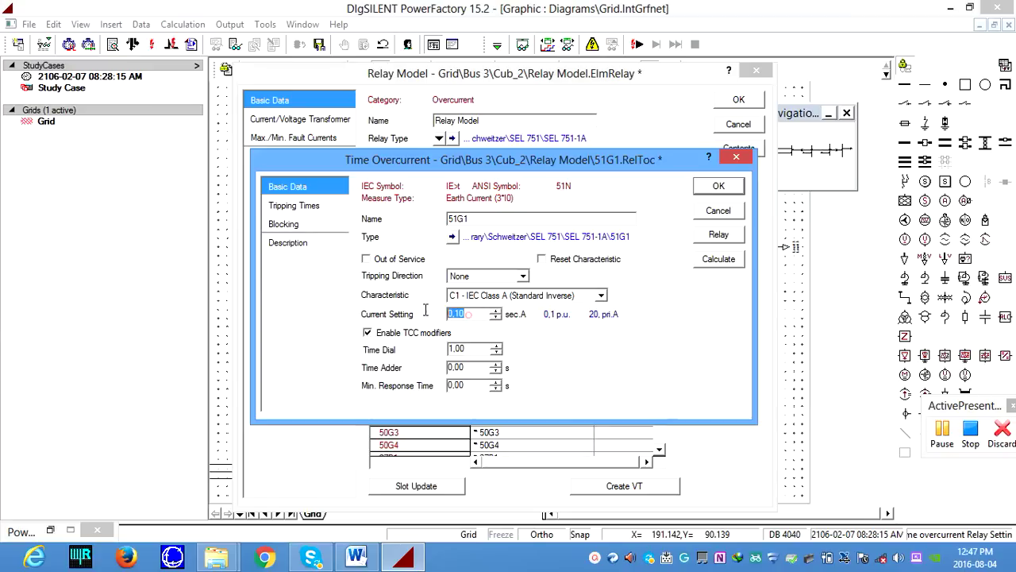
text(1.00)
click(470, 348)
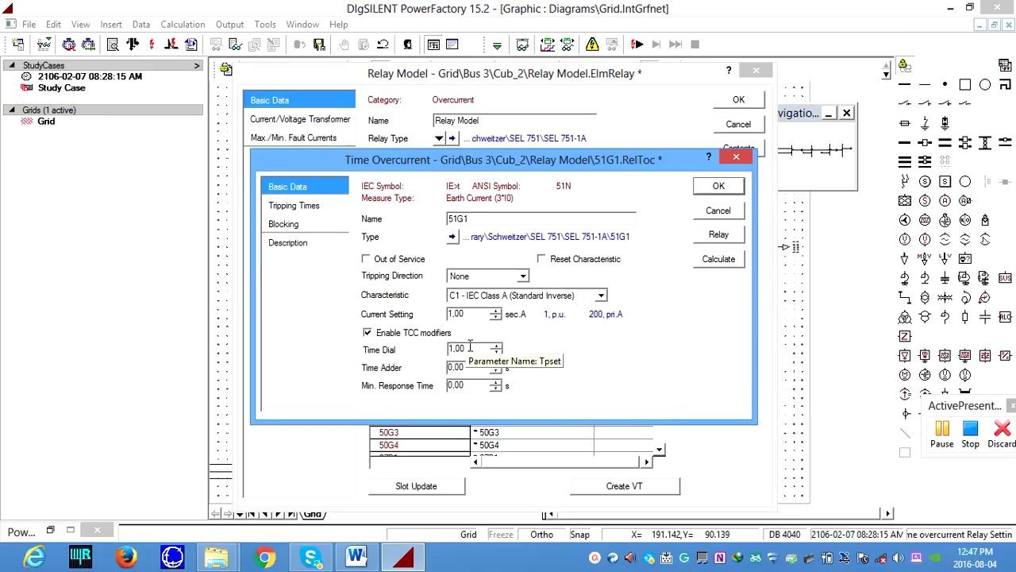
drag(467, 350, 450, 350)
text(00)
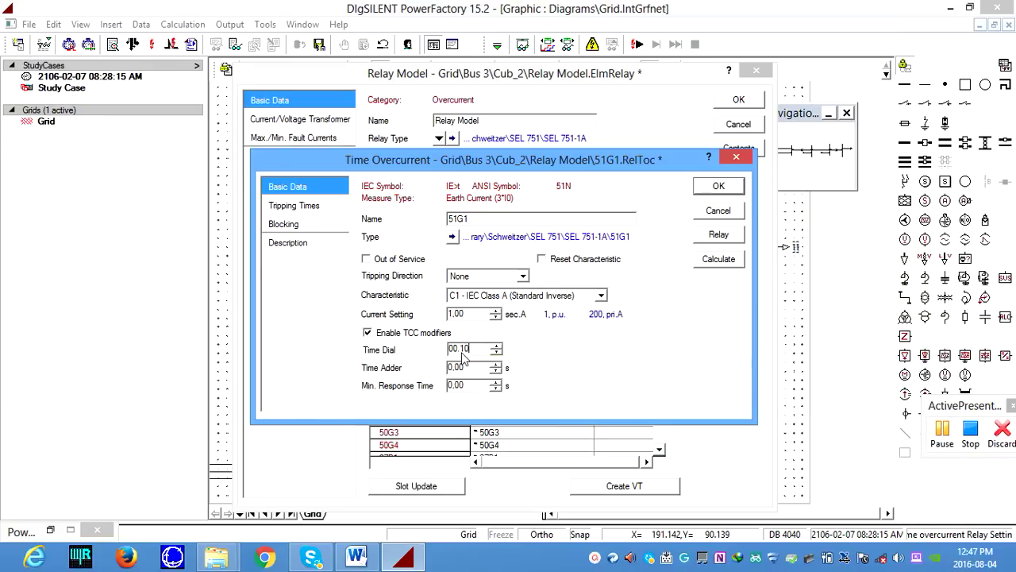
click(479, 322)
click(715, 186)
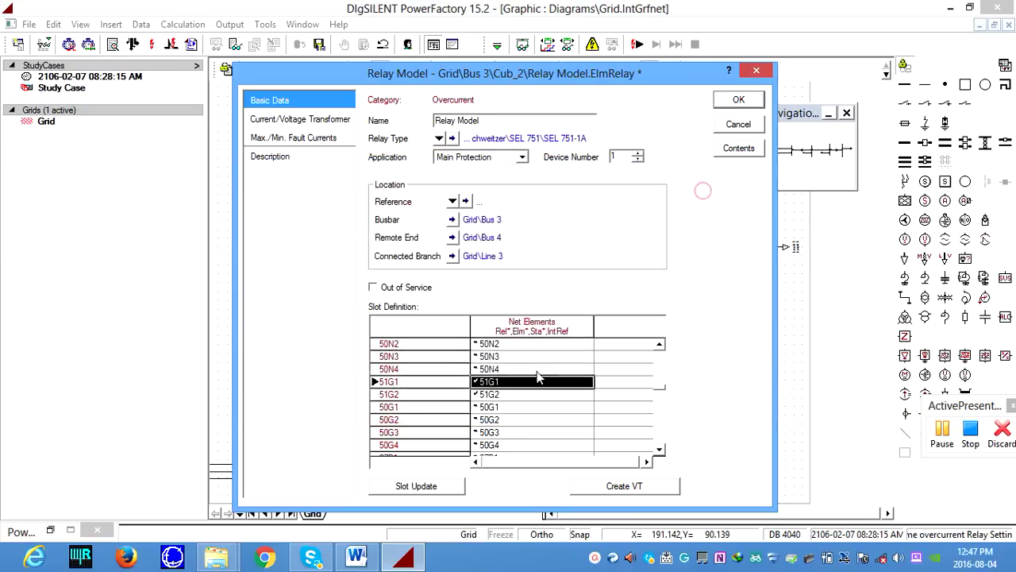
Step: Take the ground time-overcurrent stage 51G2 of the relay model out of service
double_click(493, 397)
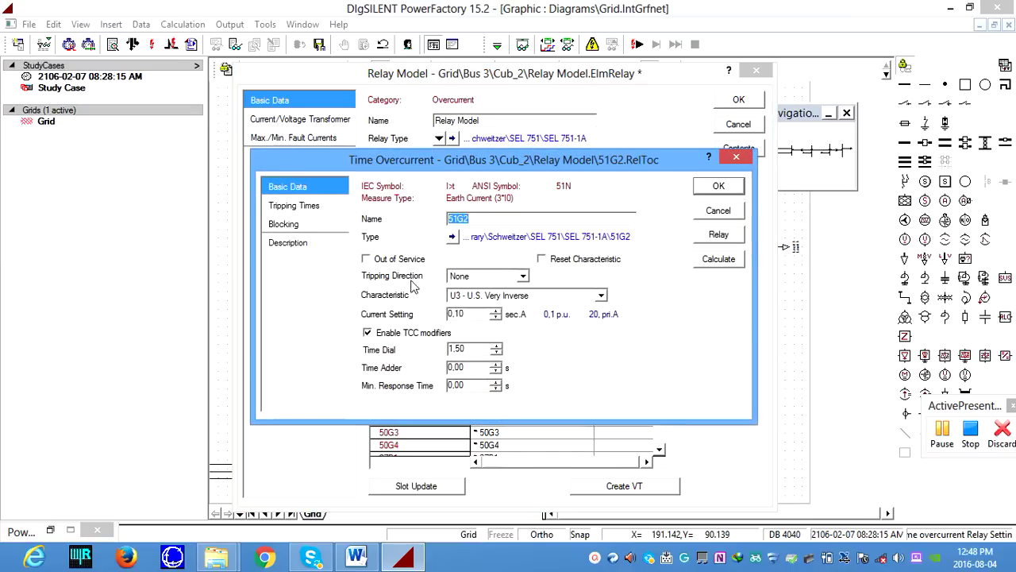
click(710, 187)
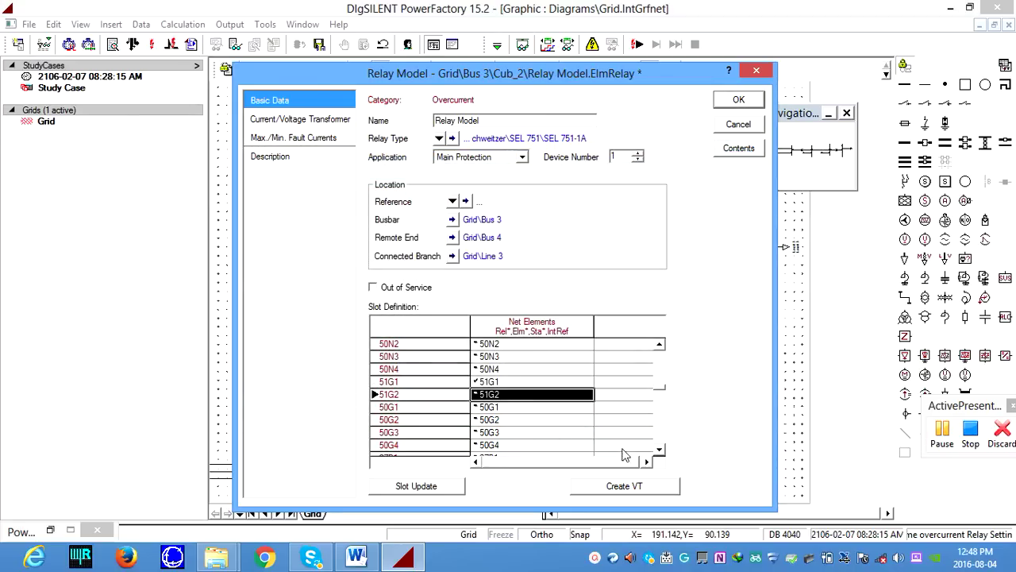
Step: Put the instantaneous ground stage 50G1 in service with a pickup current of 5.00 sec.A and a time setting of 0.10 s
double_click(489, 408)
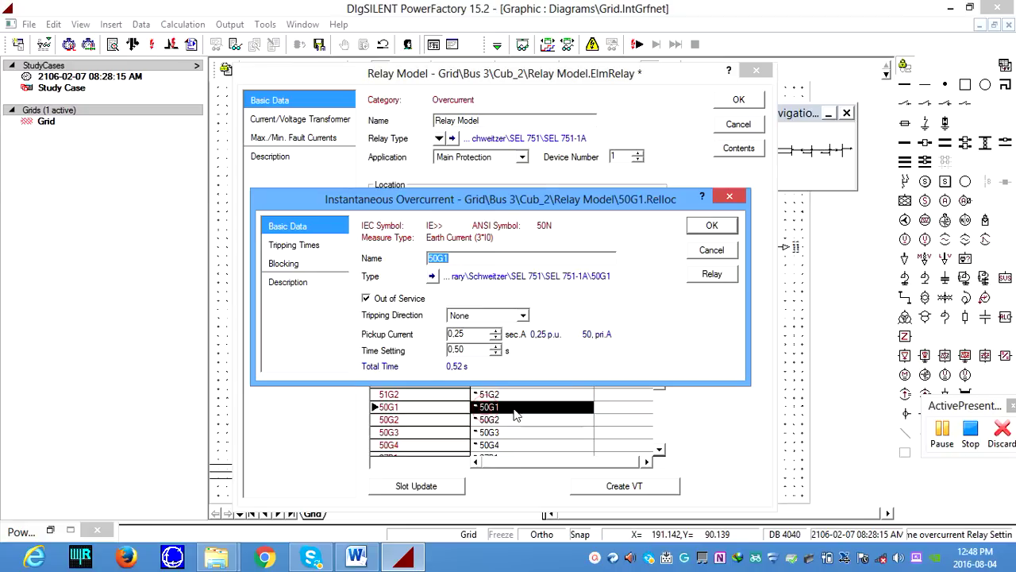
click(397, 300)
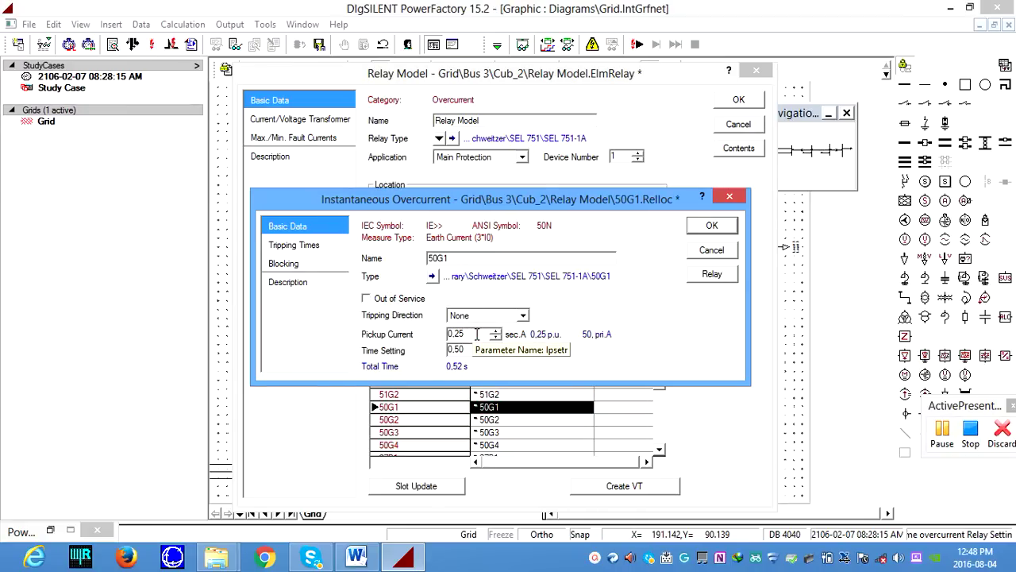
double_click(477, 335)
text(5)
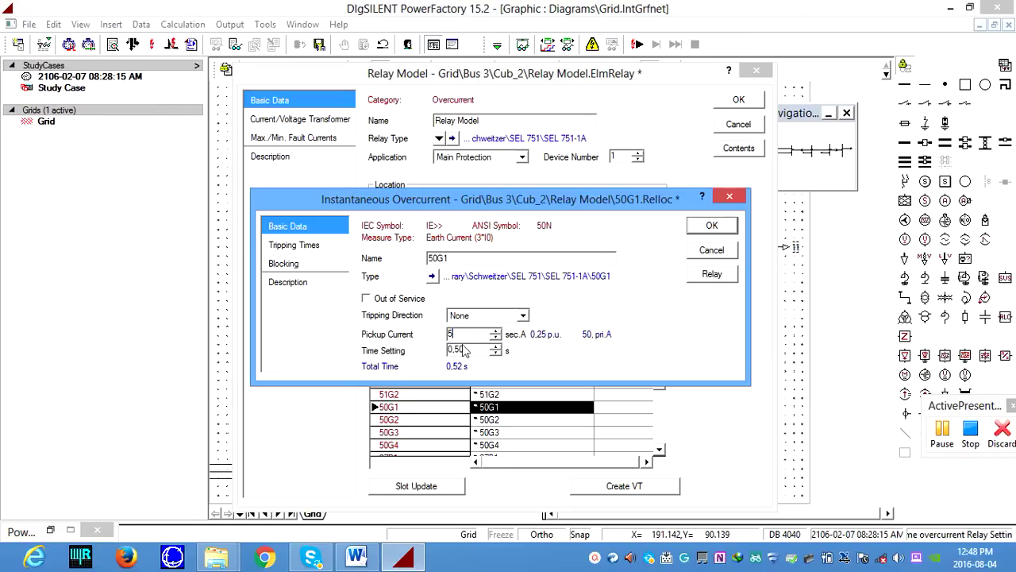
click(470, 350)
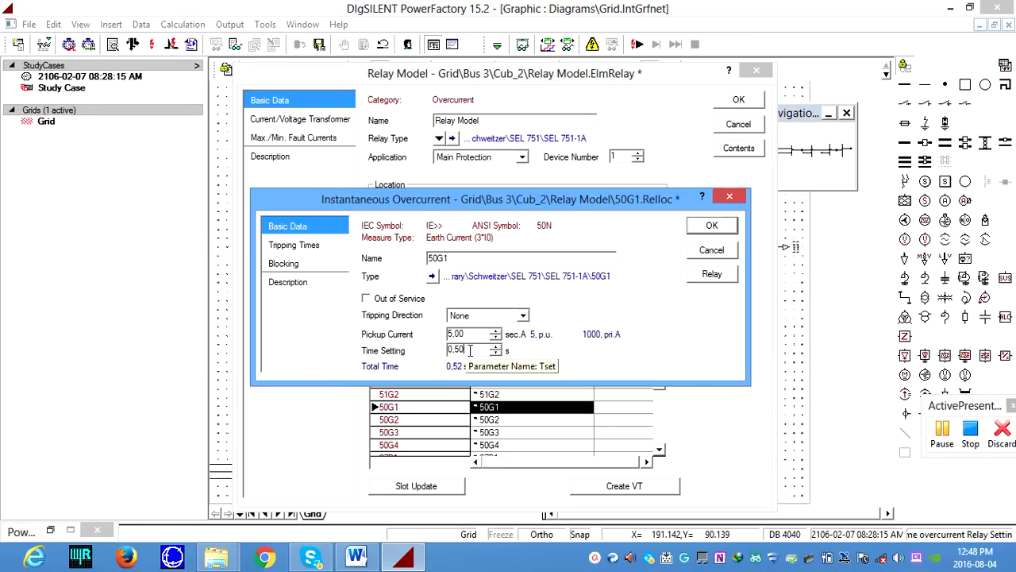
drag(470, 350, 380, 351)
text(0)
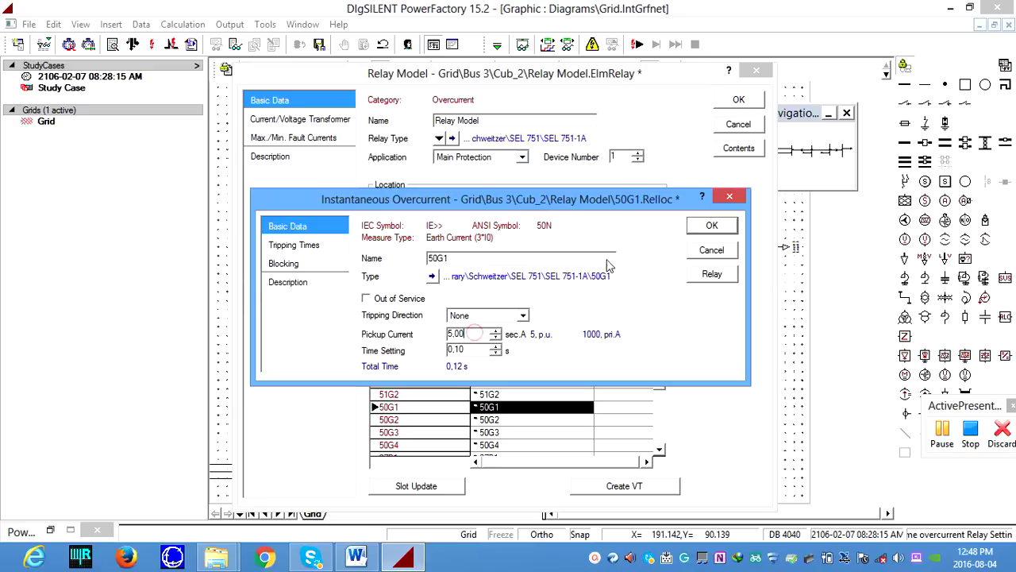
click(713, 225)
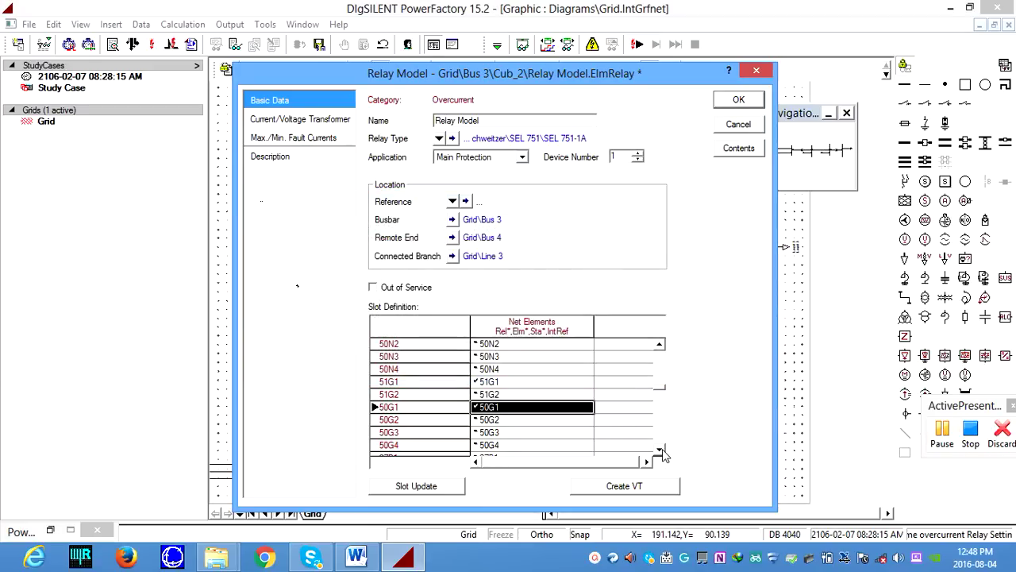
Step: Take the phase overvoltage stage 59P1 of the relay model out of service
click(659, 451)
click(659, 450)
click(659, 451)
click(659, 451)
click(659, 450)
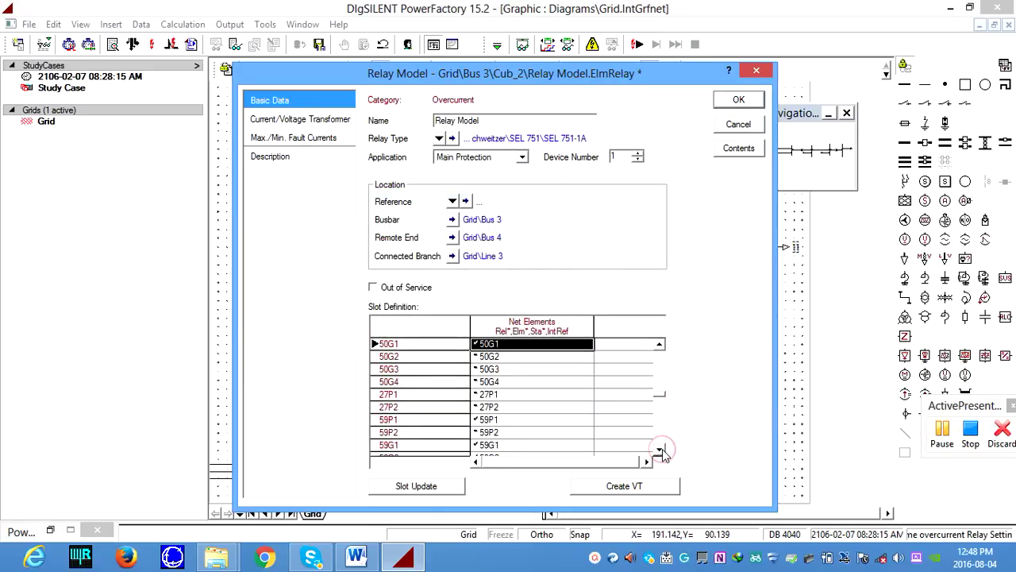
click(659, 450)
click(486, 408)
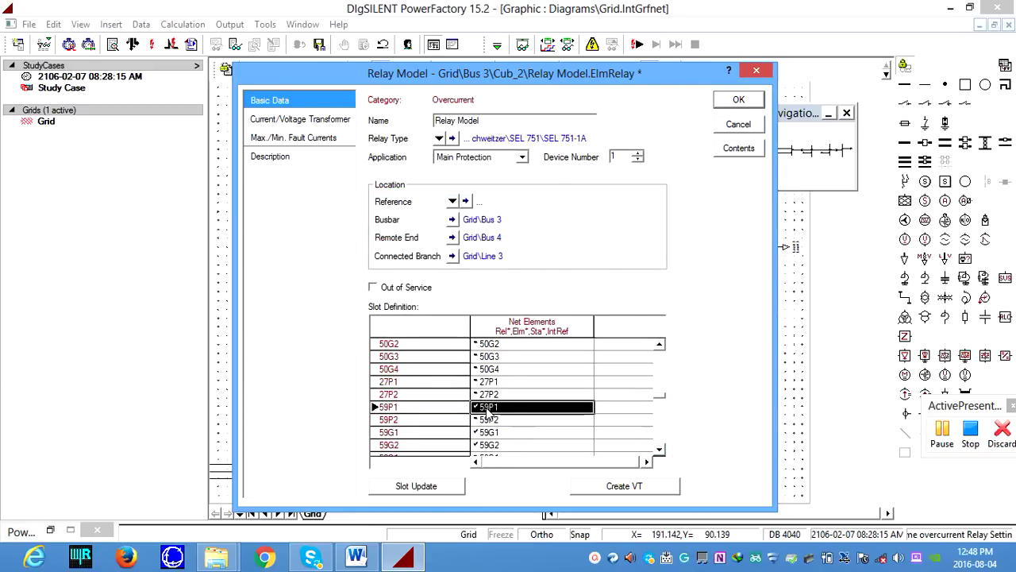
double_click(488, 408)
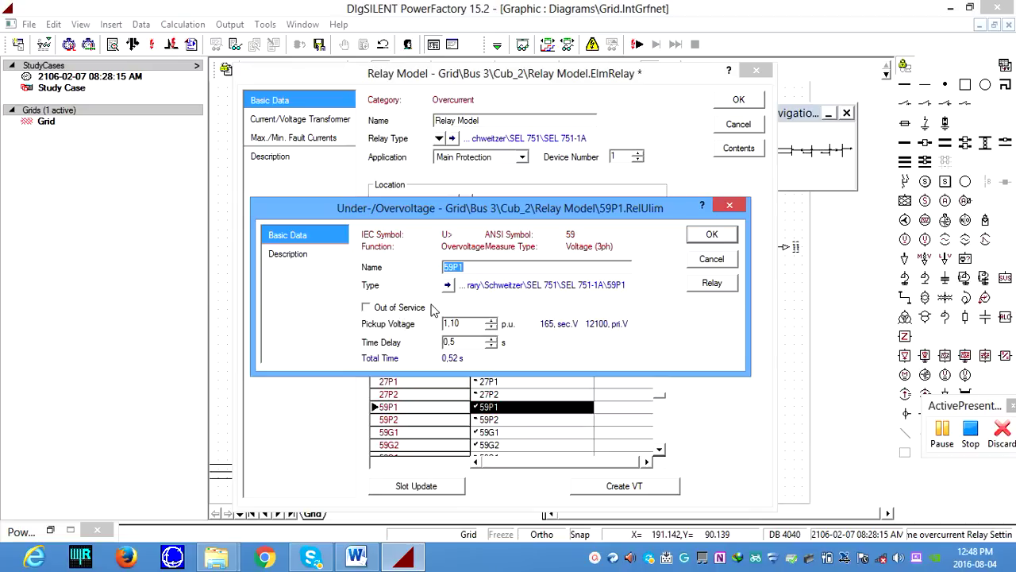
click(405, 311)
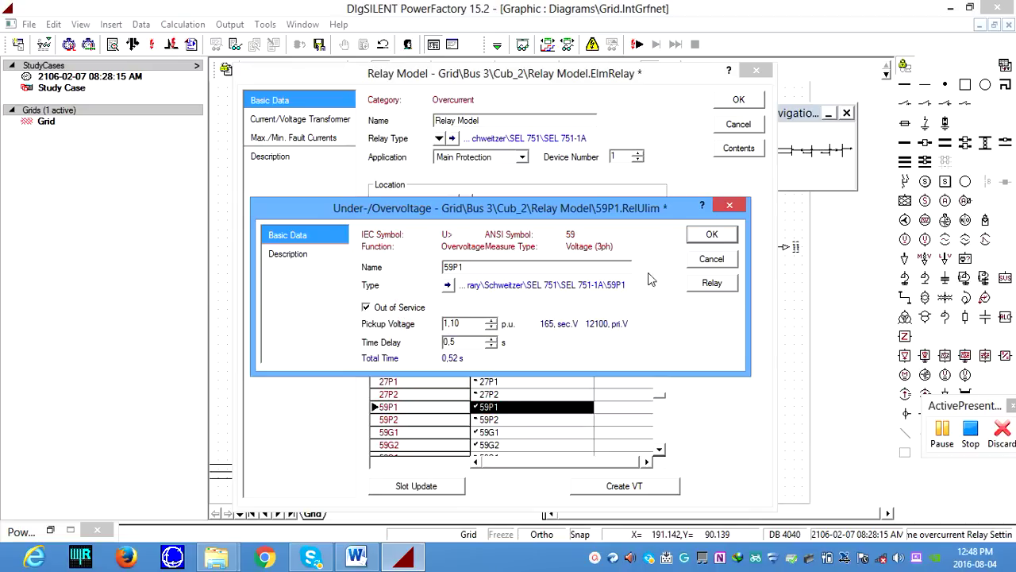
click(699, 238)
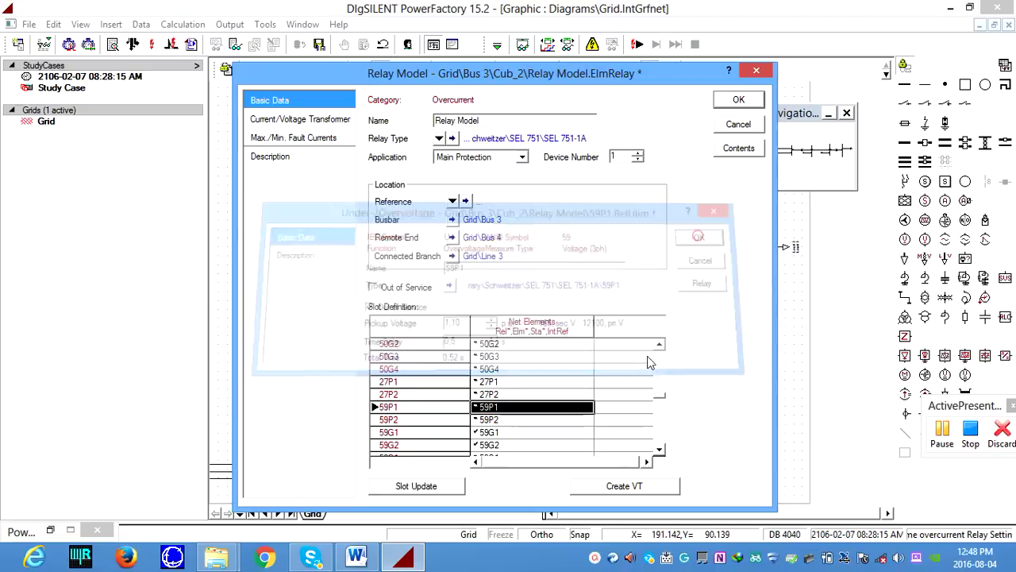
Step: Take the earth overvoltage stages 59G1 and 59G2 of the relay model out of service
double_click(659, 450)
double_click(486, 407)
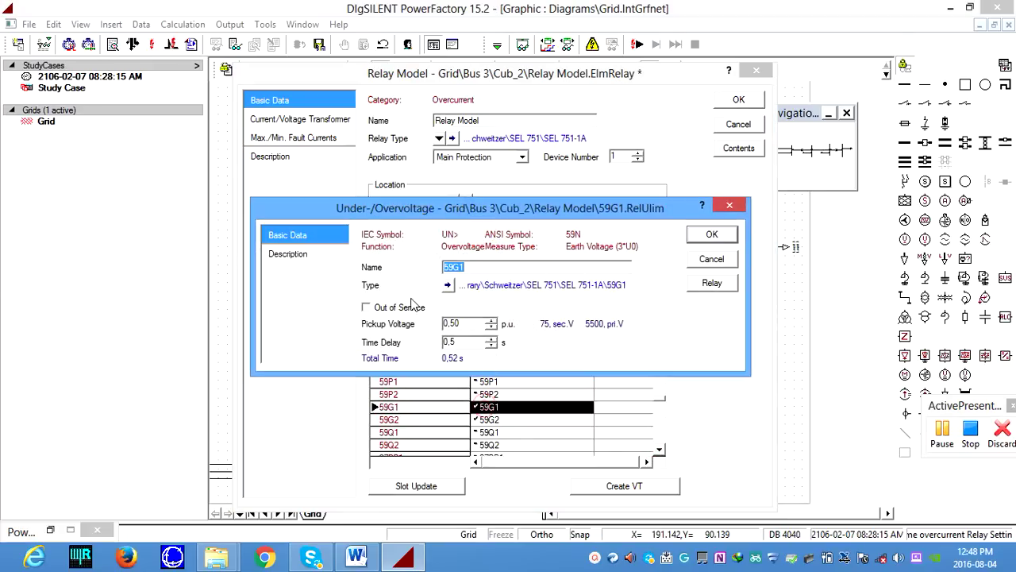
click(393, 308)
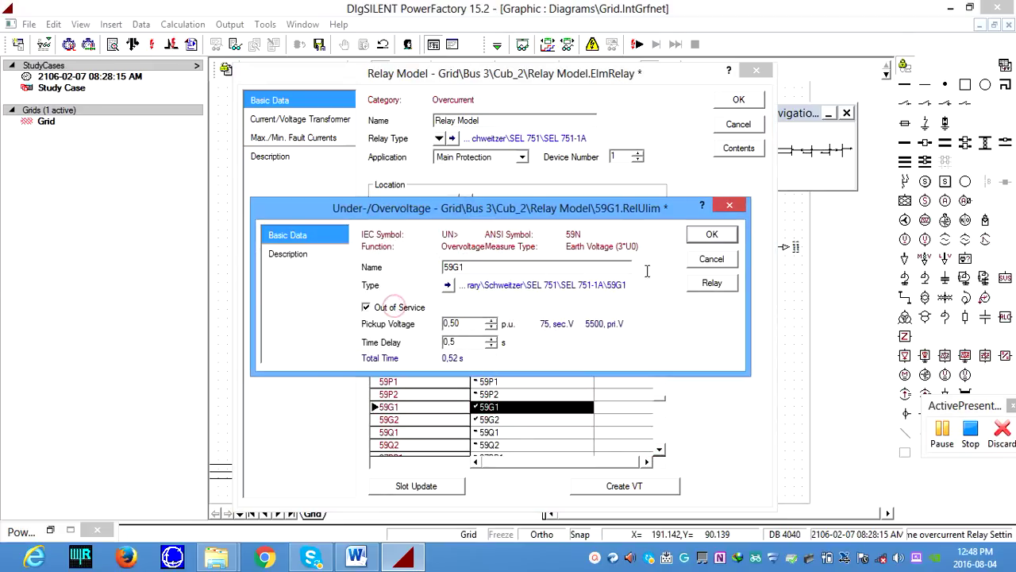
click(709, 234)
double_click(486, 419)
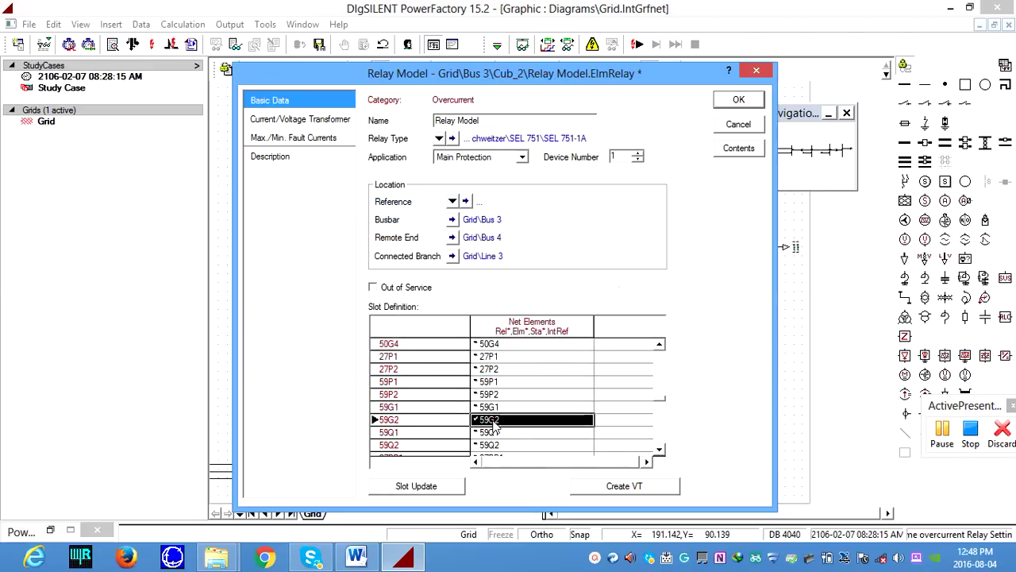
click(387, 310)
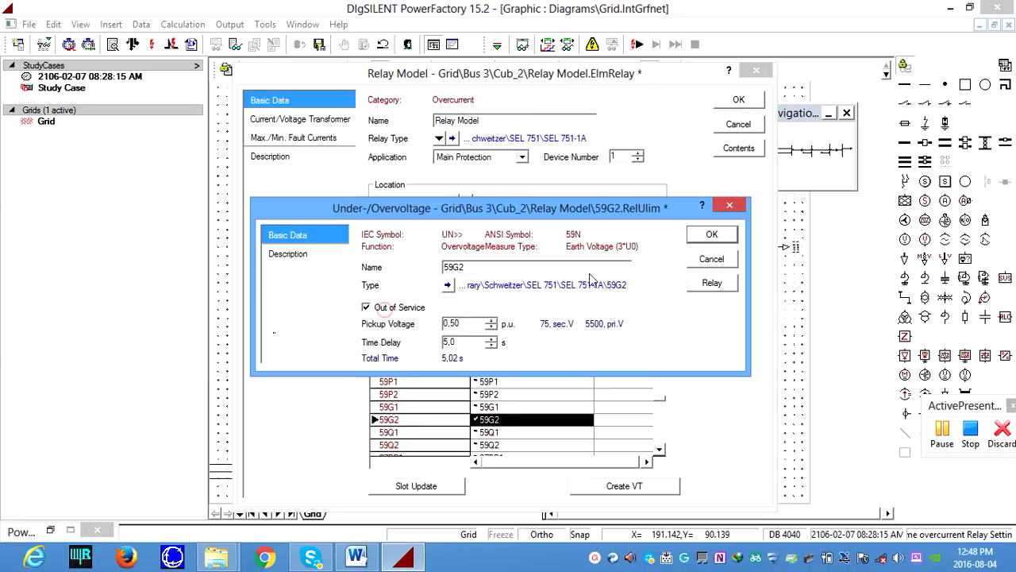
click(707, 234)
click(658, 449)
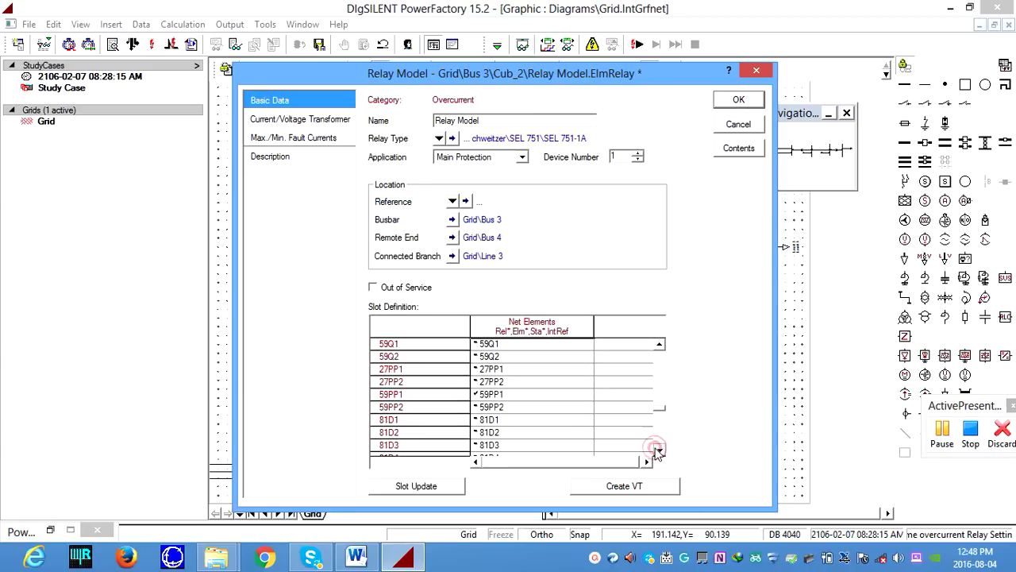
Step: Take the phase-to-phase overvoltage stage 59PP1 of the relay model out of service
double_click(482, 396)
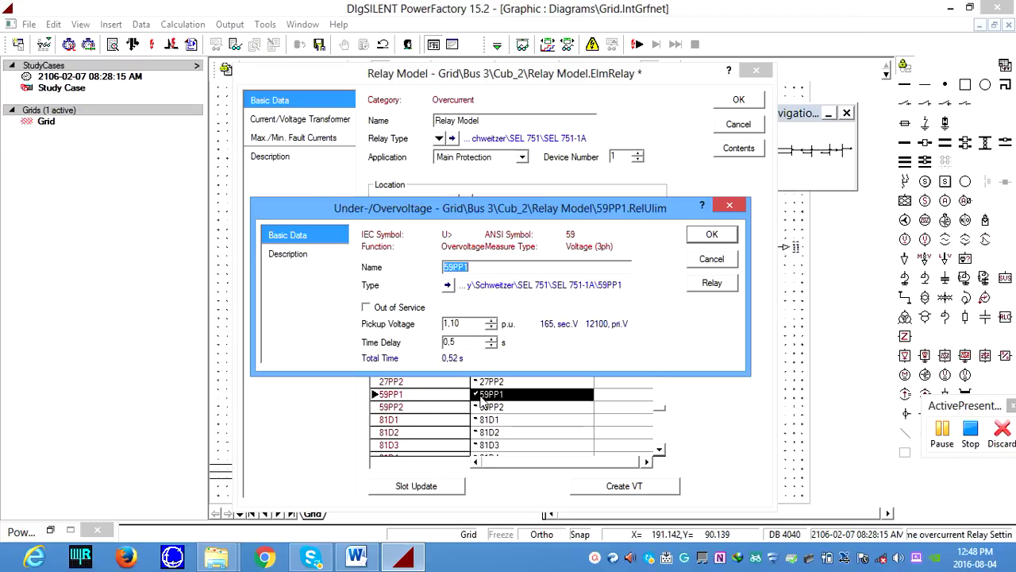
click(366, 308)
click(715, 236)
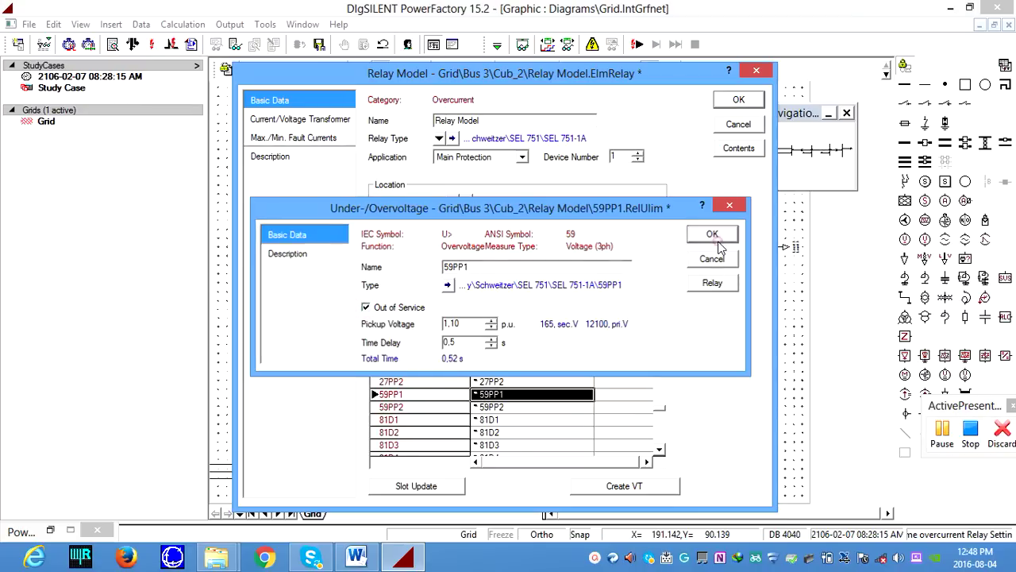
Step: Take the Phase Reclosing element of the relay model out of service
click(659, 451)
click(659, 451)
click(659, 451)
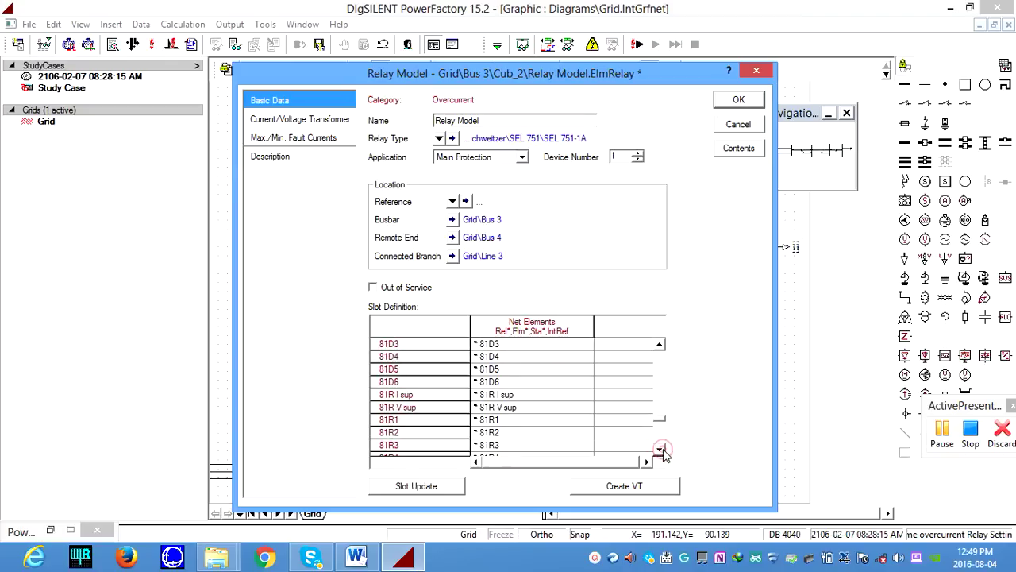
click(659, 451)
click(659, 450)
click(659, 450)
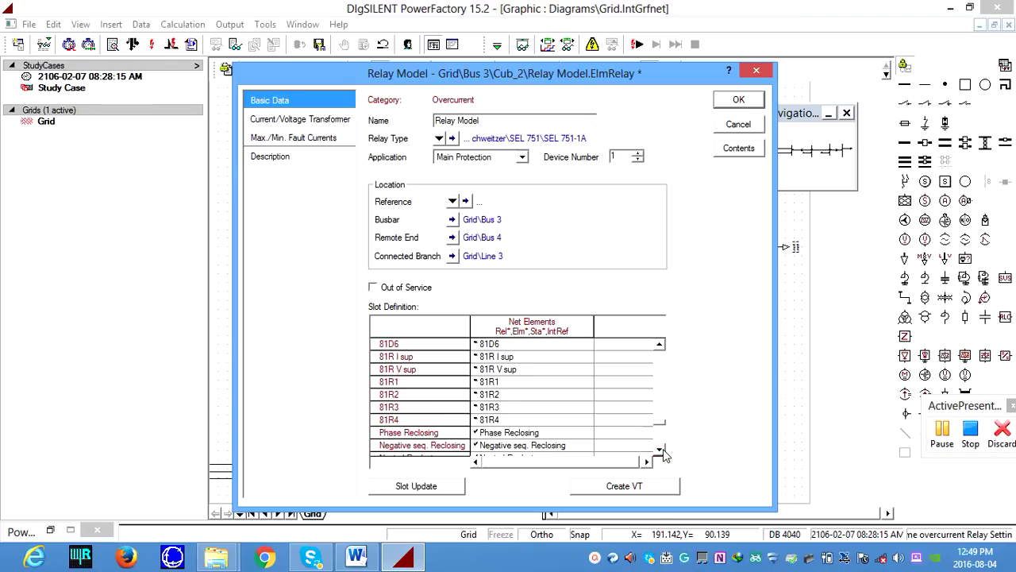
click(659, 451)
click(660, 451)
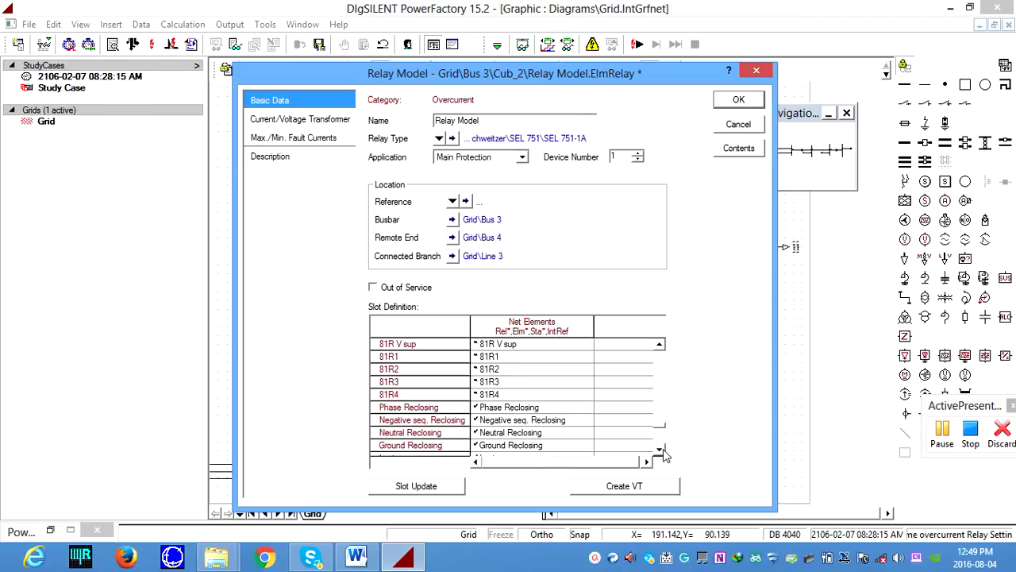
click(659, 450)
click(659, 450)
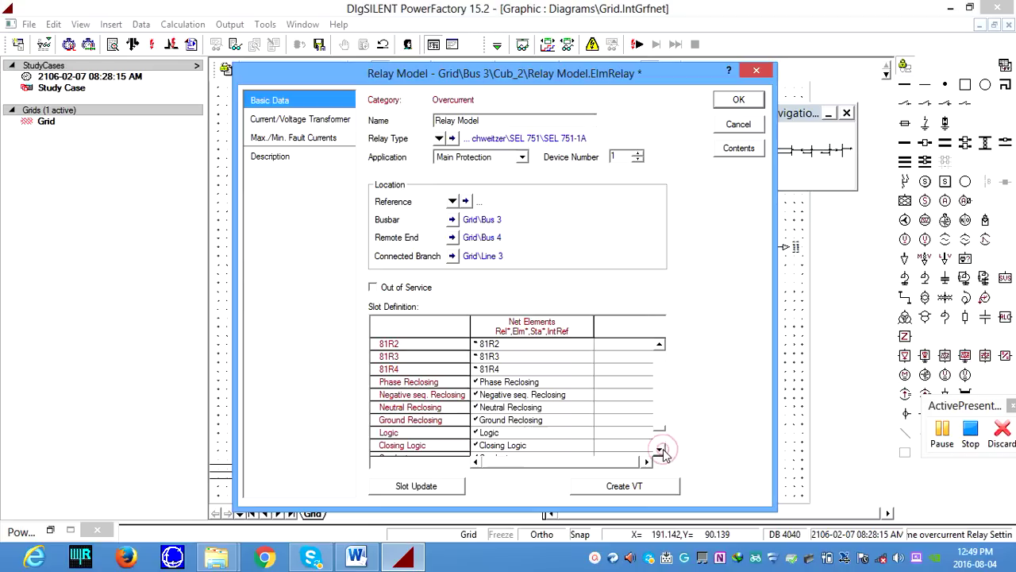
click(659, 450)
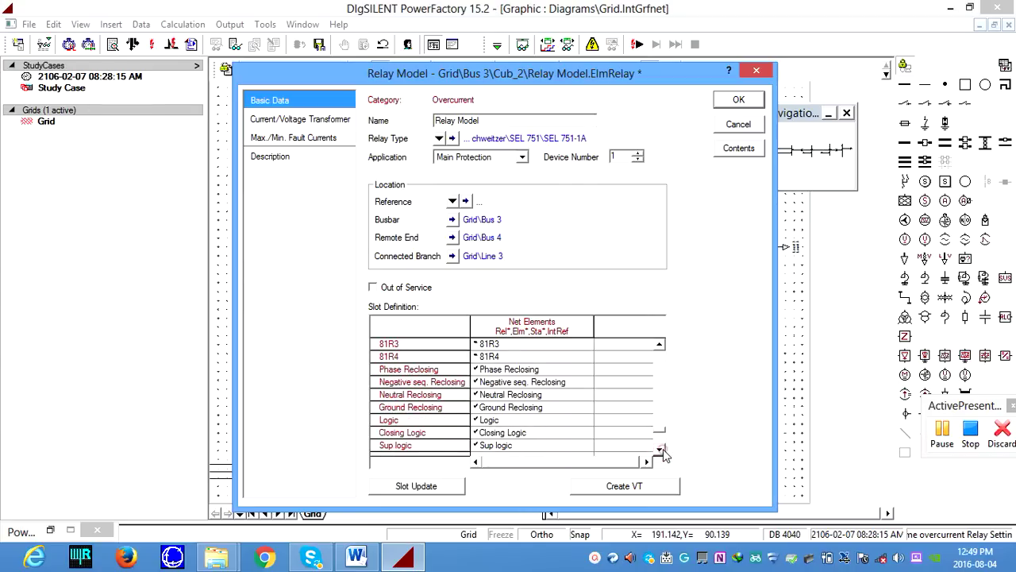
click(659, 451)
double_click(483, 374)
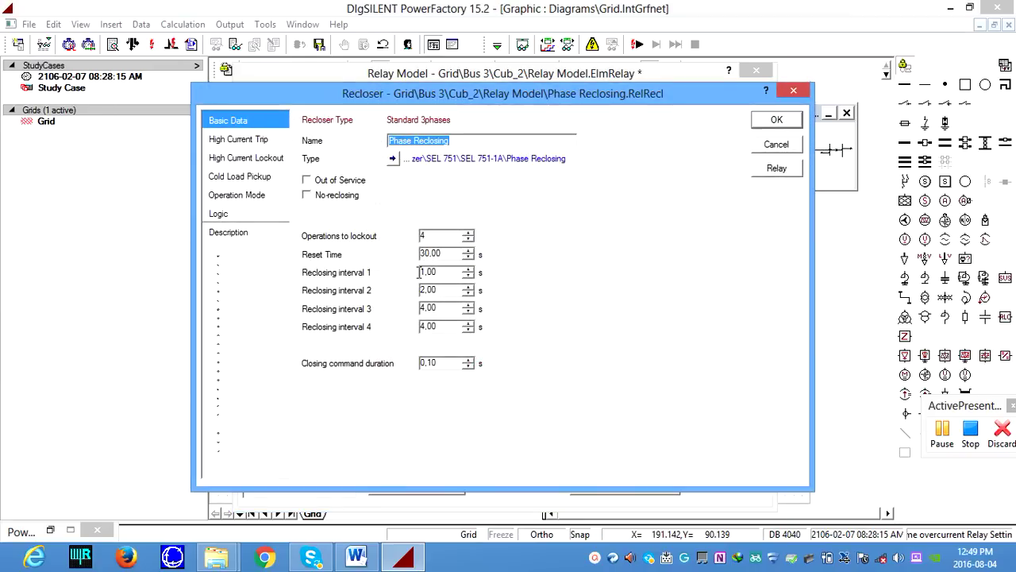
click(340, 182)
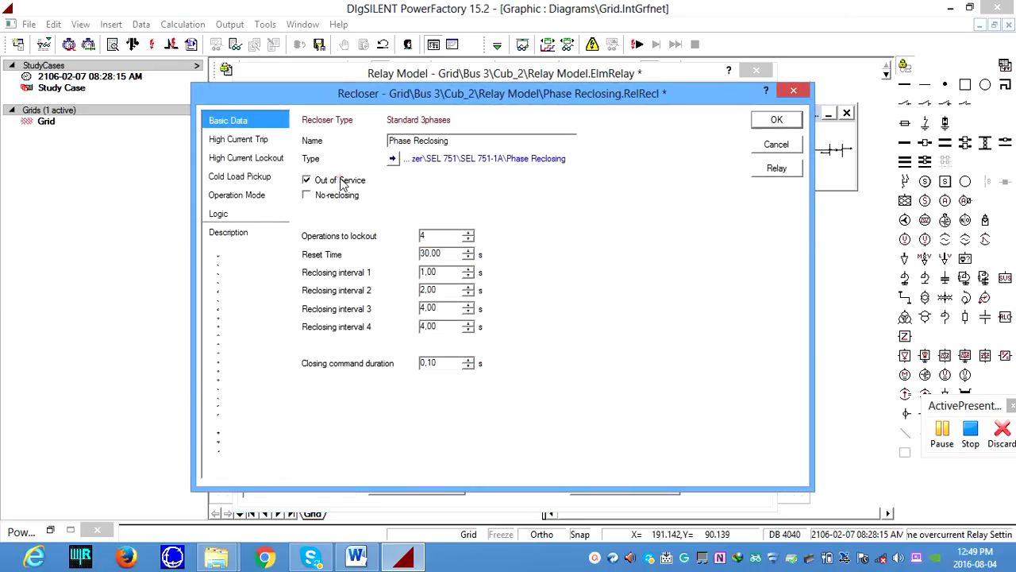
click(777, 120)
Step: Take the Negative seq. Reclosing and Neutral Reclosing elements of the relay model out of service
double_click(486, 384)
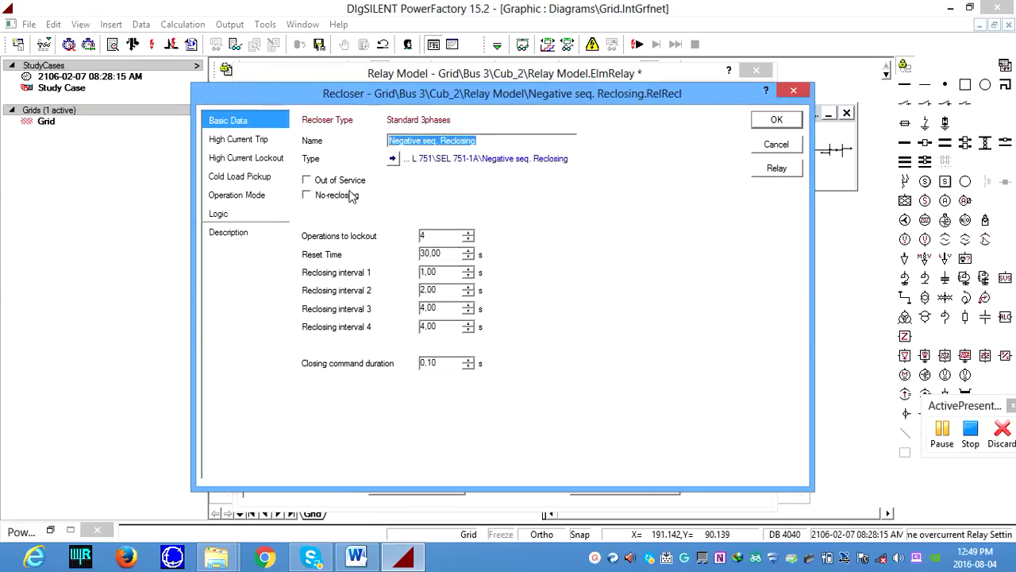
click(340, 181)
click(777, 120)
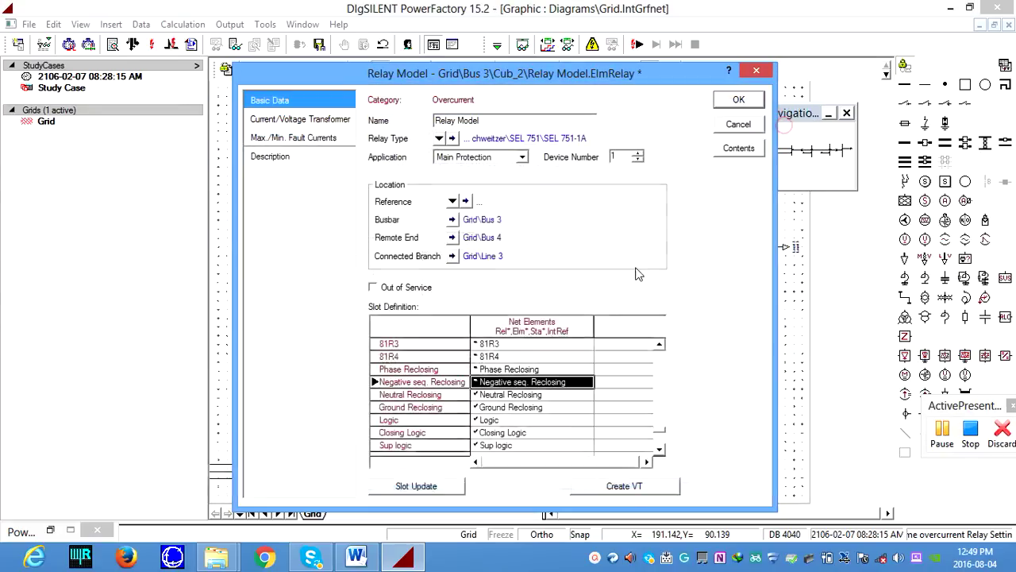
double_click(508, 394)
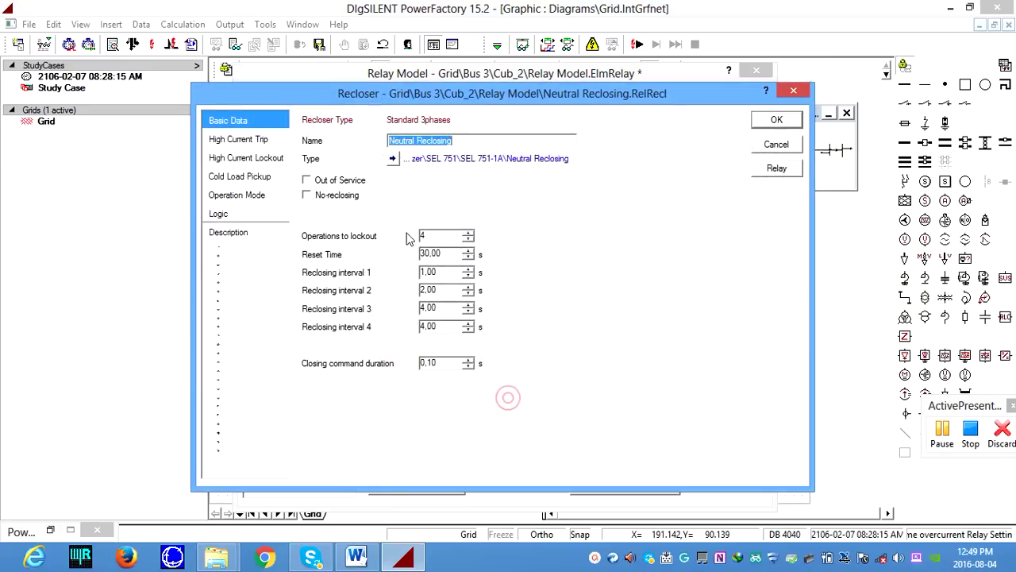
click(359, 181)
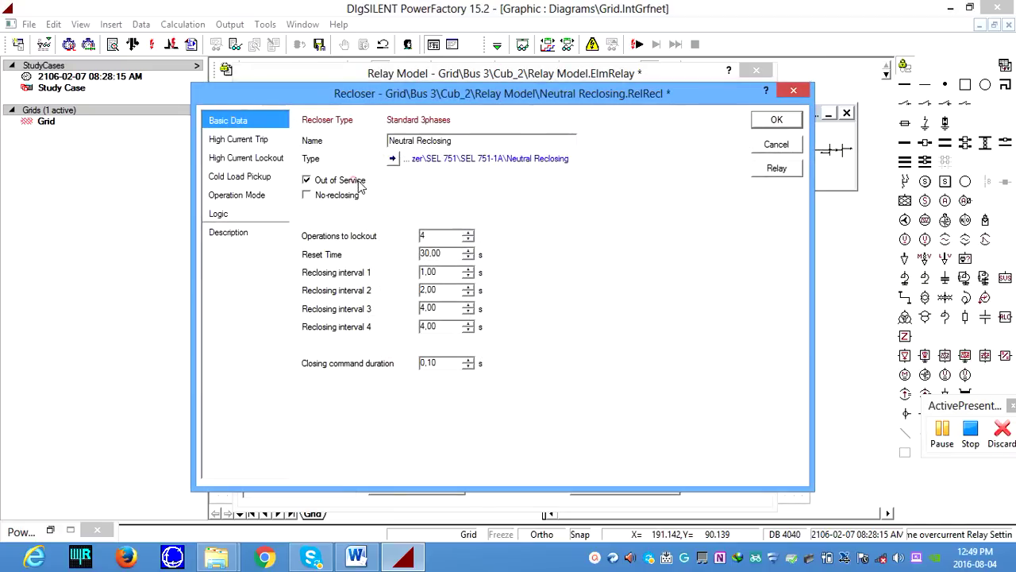
click(777, 120)
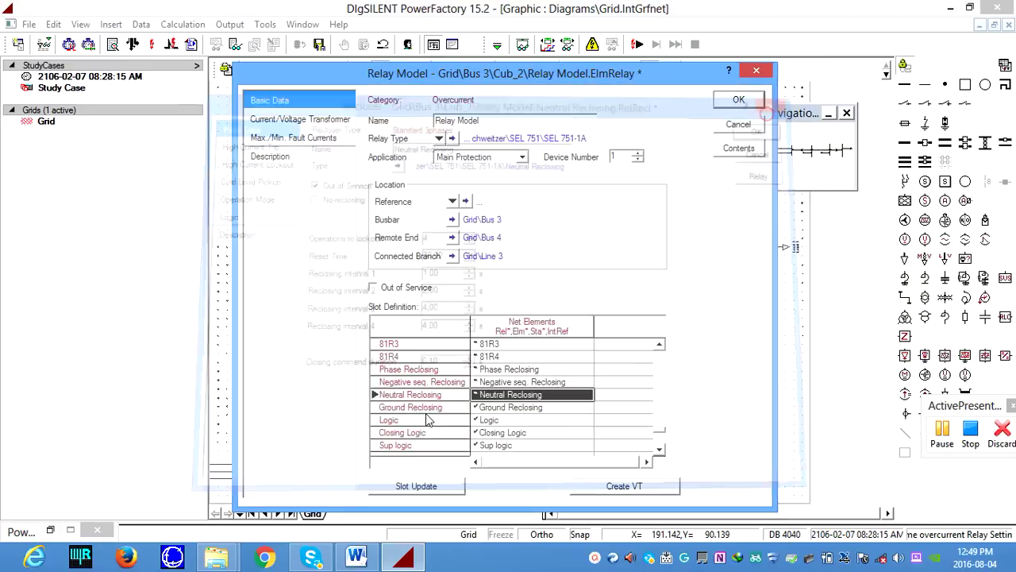
Step: Take the Ground Reclosing element of the relay model out of service
double_click(499, 406)
click(328, 181)
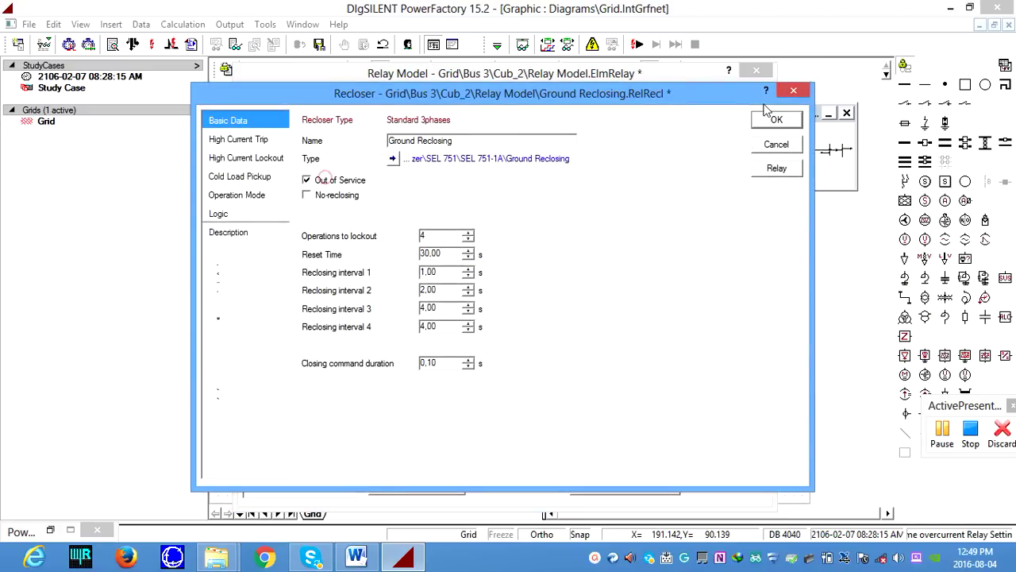
click(794, 118)
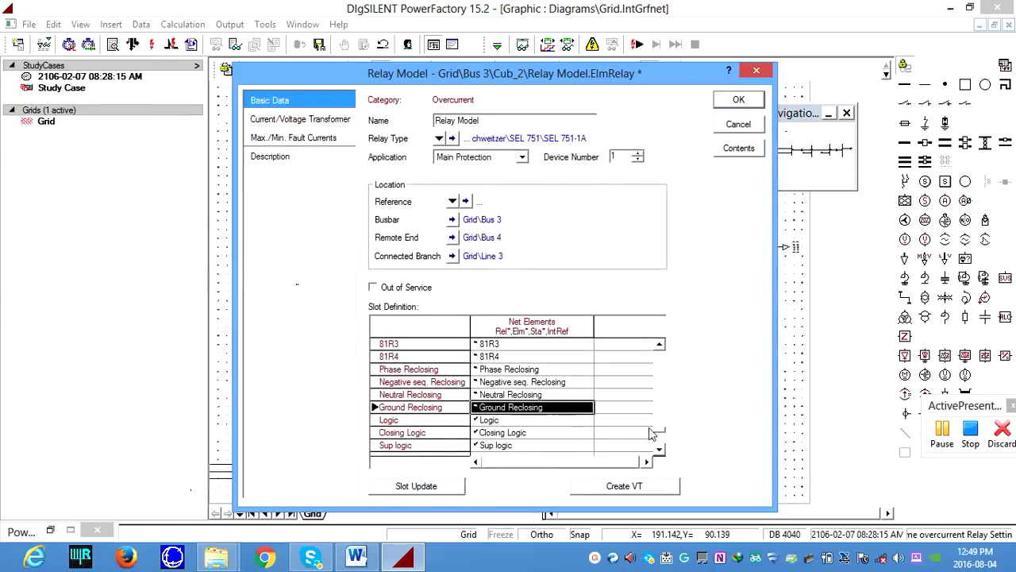
Step: Review the basic data of the relay's Logic, Closing Logic and Sup logic elements
click(660, 450)
double_click(510, 408)
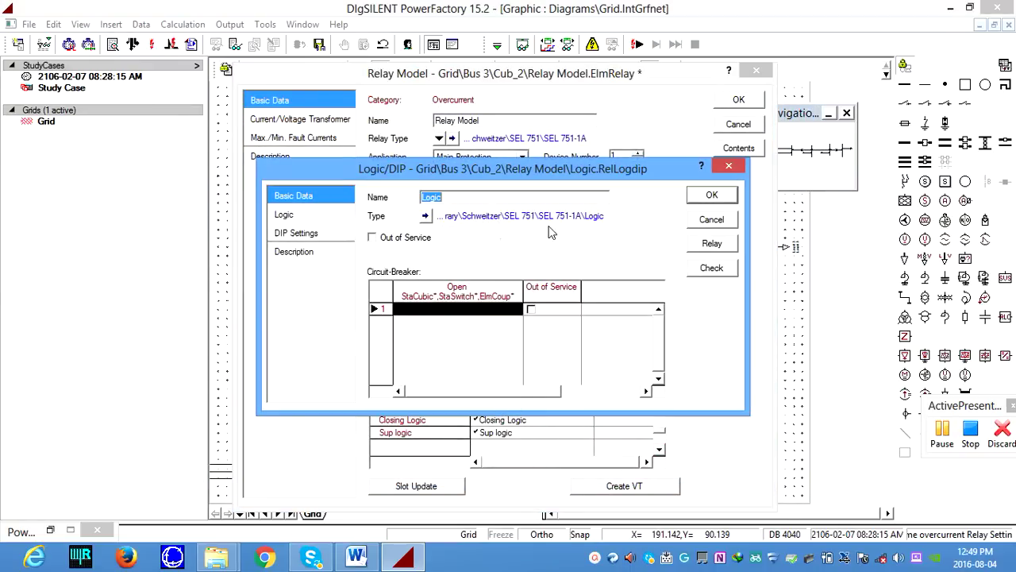
click(725, 193)
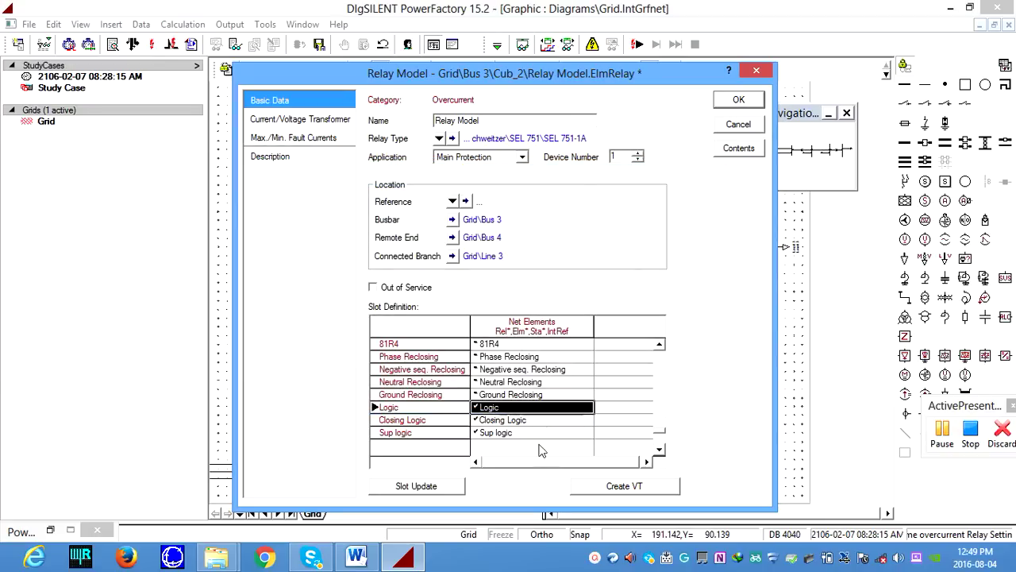
double_click(508, 420)
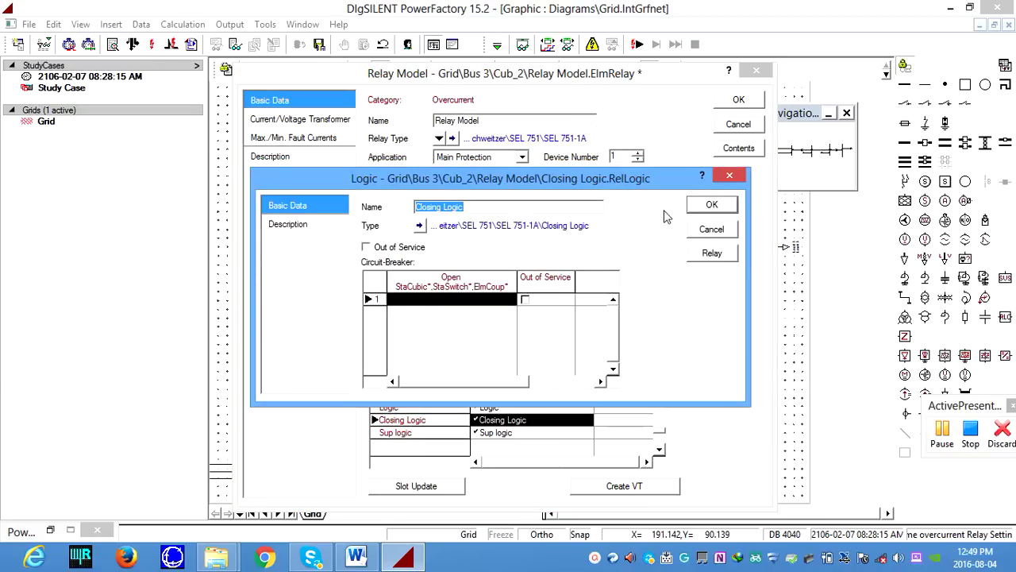
click(693, 211)
double_click(502, 435)
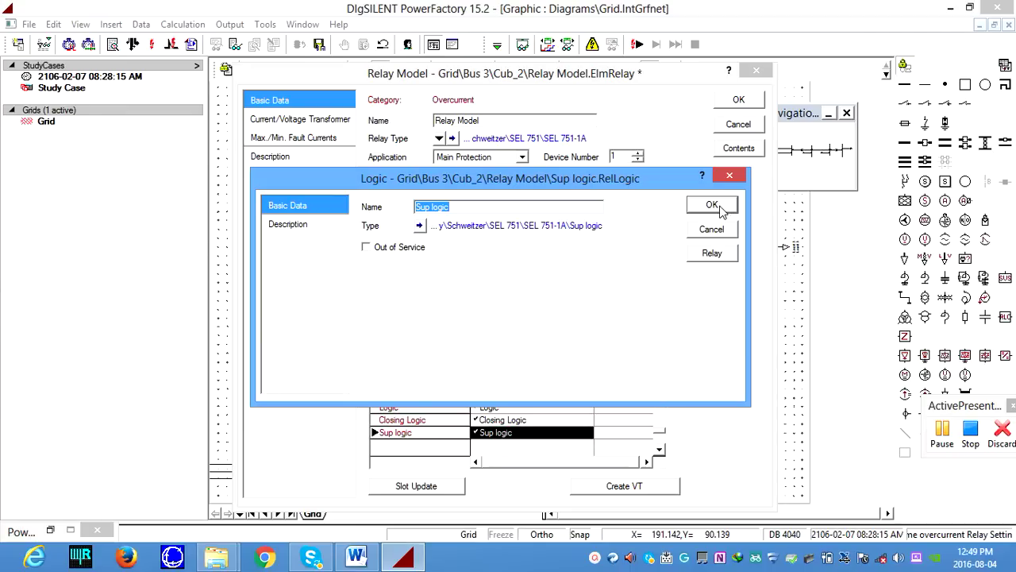
click(717, 204)
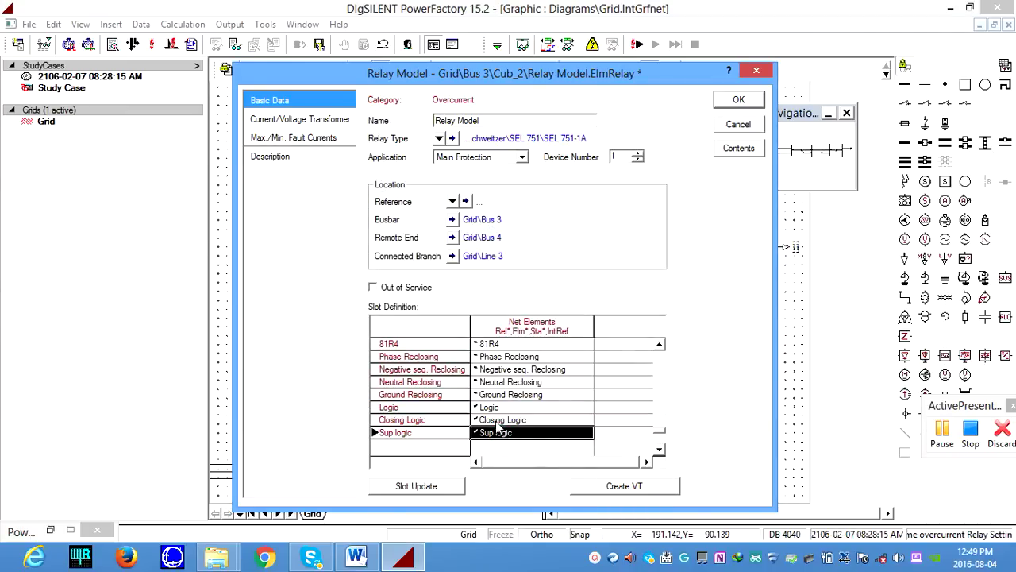
Step: Inspect the circuit-breaker assignment of the Logic element and the switches selectable in Cub_2, without assigning one
click(488, 409)
double_click(488, 416)
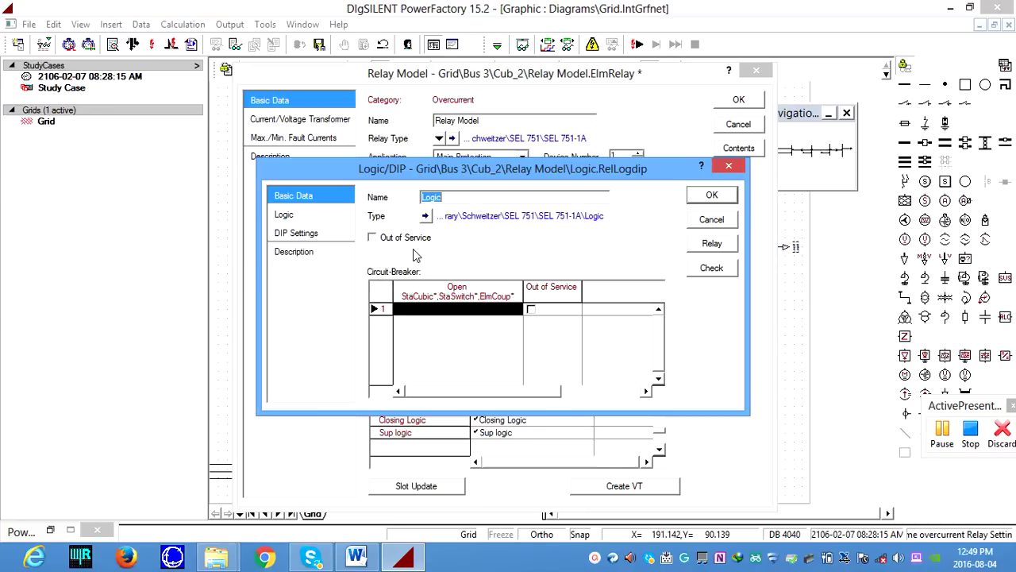
double_click(423, 312)
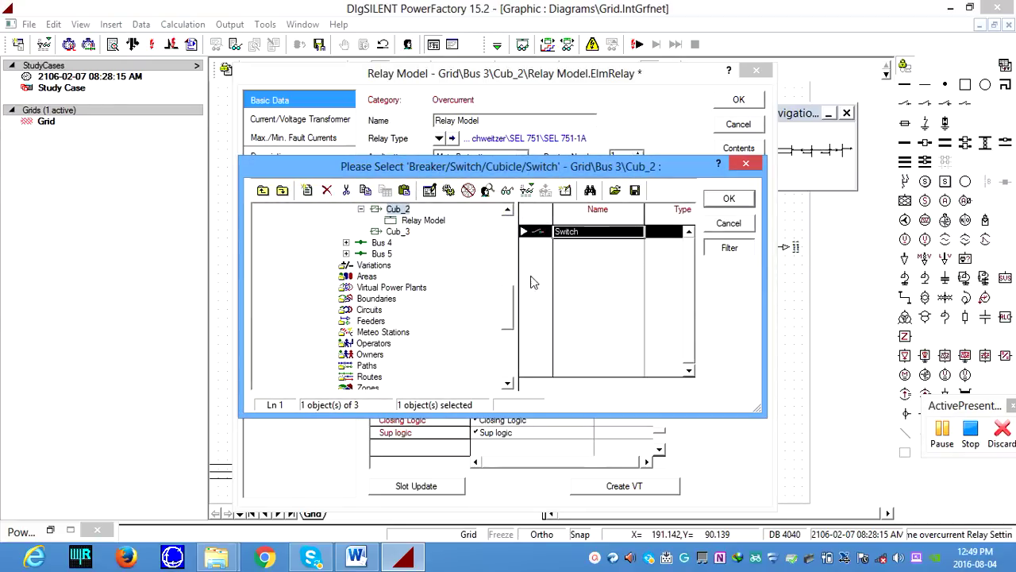
click(732, 226)
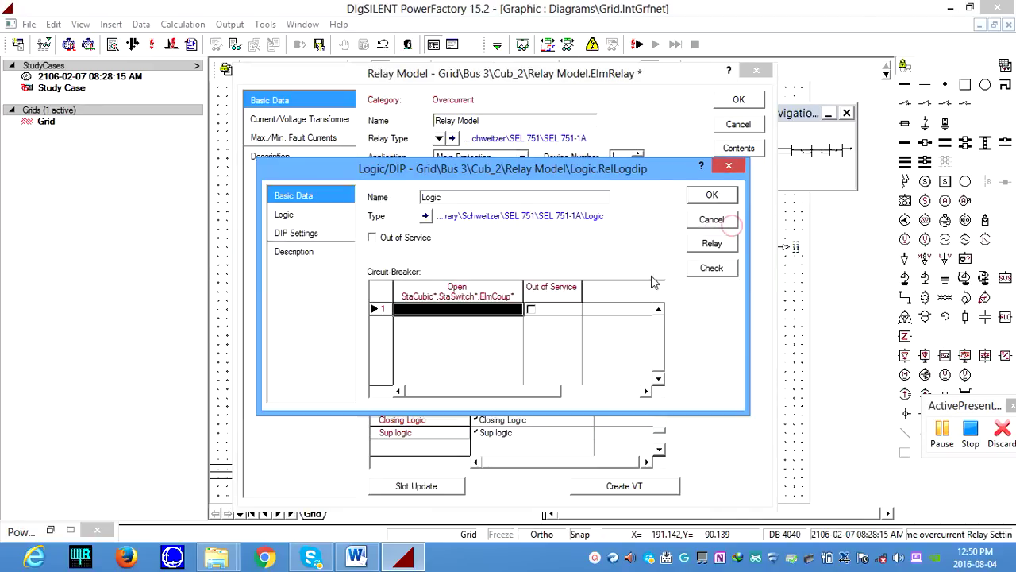
click(702, 224)
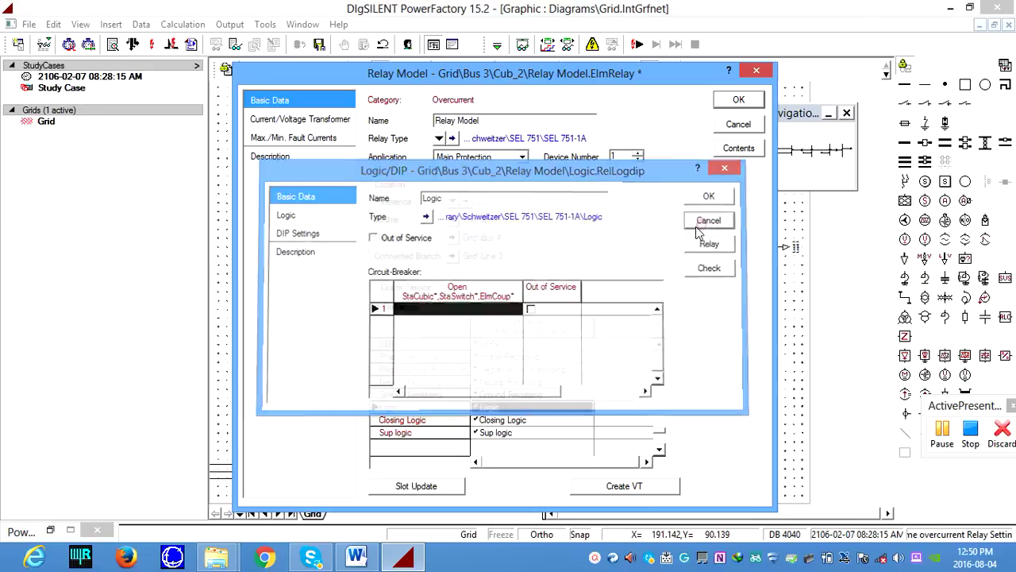
Step: Rename the relay's current transformer as CT 1 and check the transformer assigned to the CoreCt slot
click(659, 451)
click(659, 451)
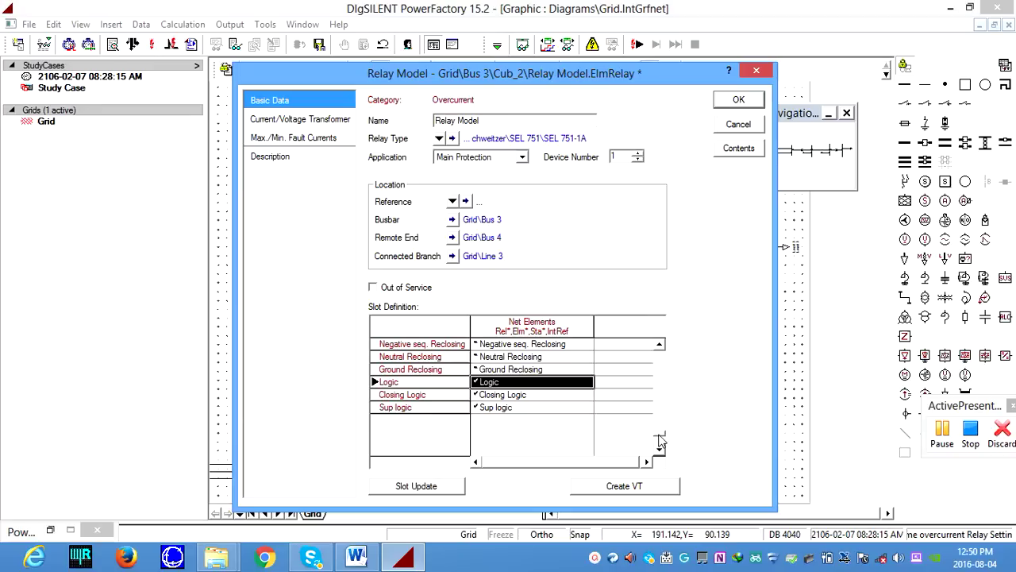
drag(659, 434, 671, 357)
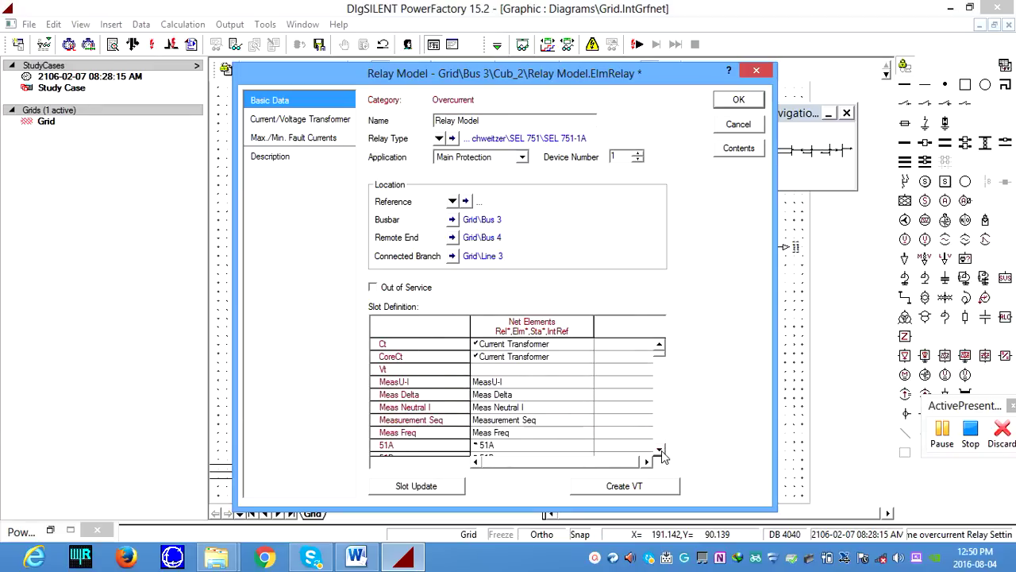
double_click(488, 346)
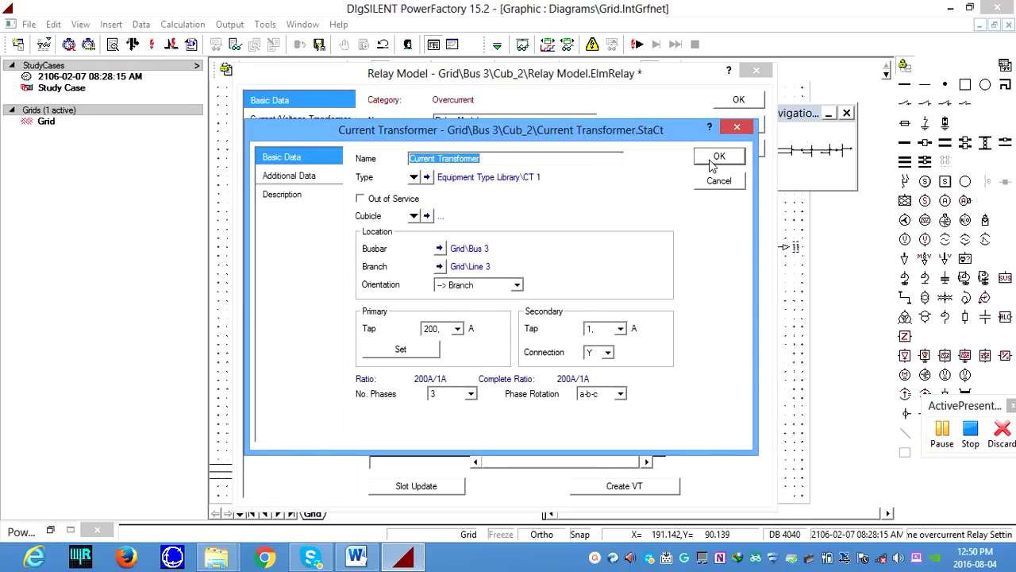
text(CT 1)
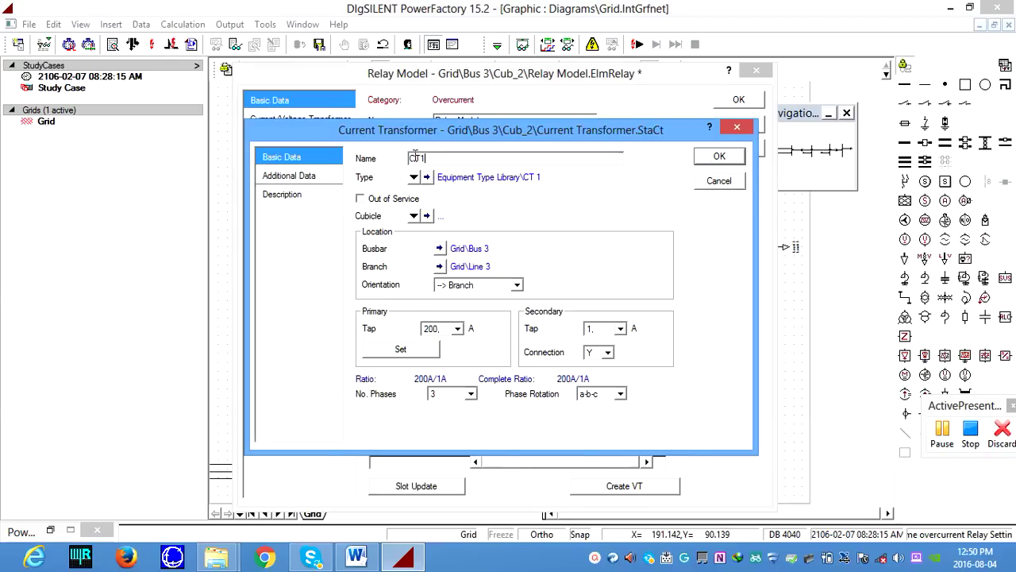
click(719, 155)
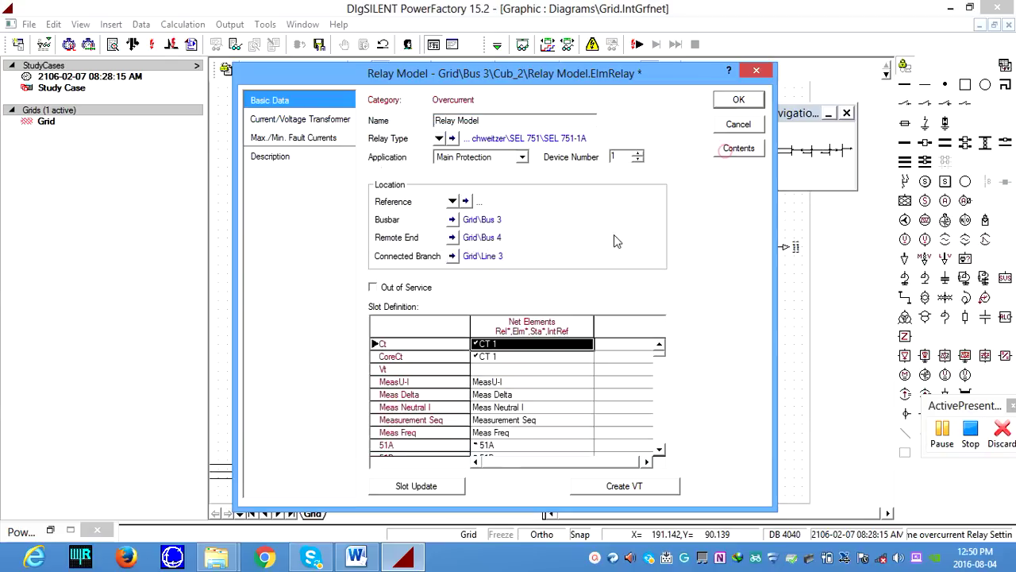
double_click(492, 357)
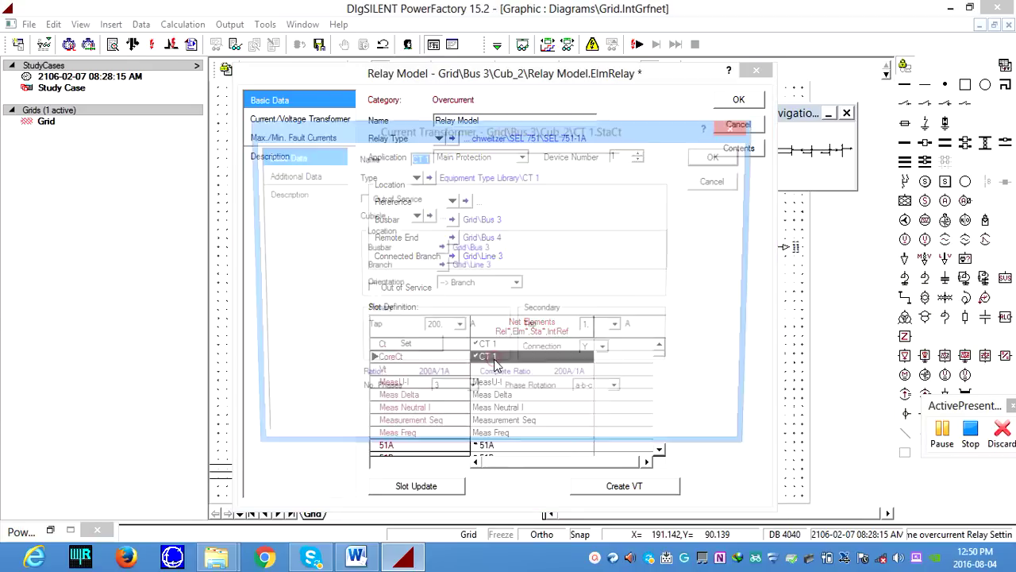
click(715, 157)
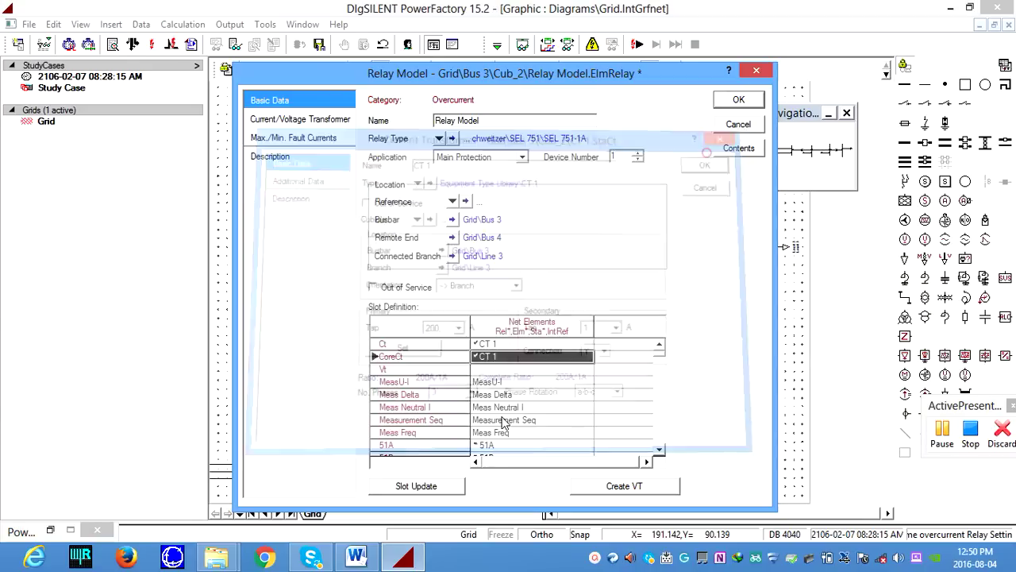
Step: Review the basic settings of the relay's 51P1 time-overcurrent and 50P1 instantaneous phase elements
click(659, 450)
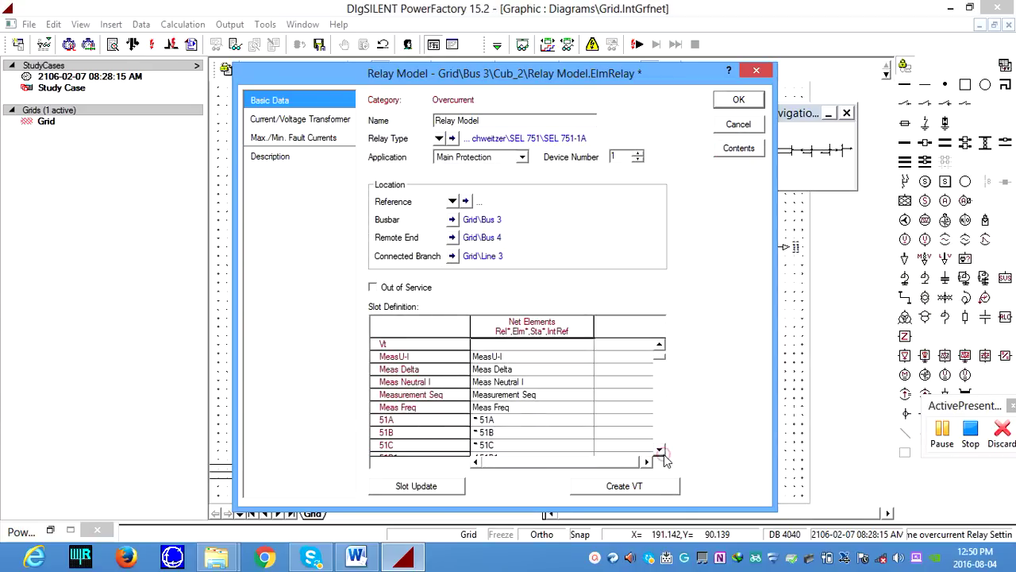
click(659, 450)
click(659, 450)
click(659, 450)
click(659, 451)
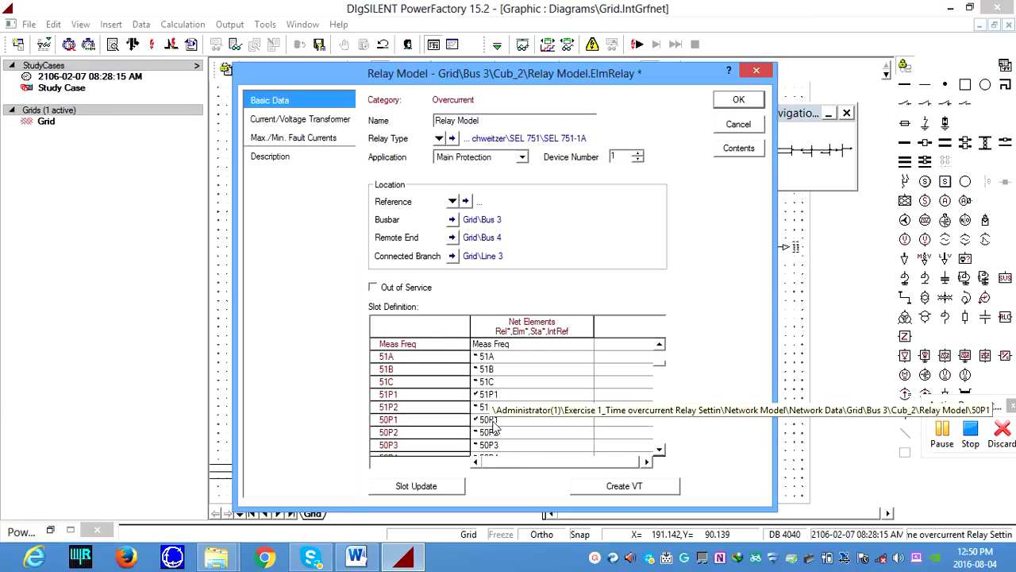
double_click(498, 397)
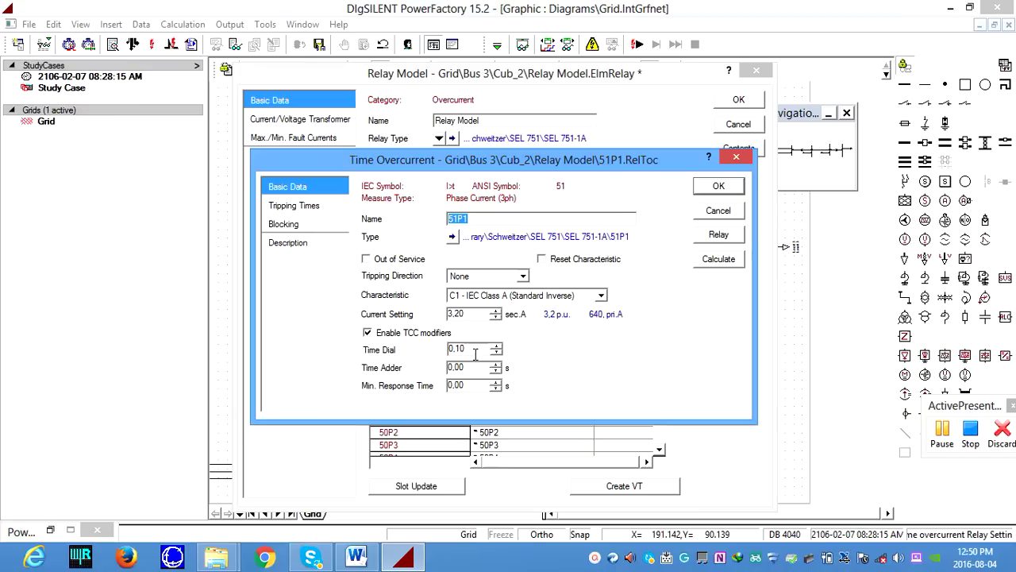
click(734, 189)
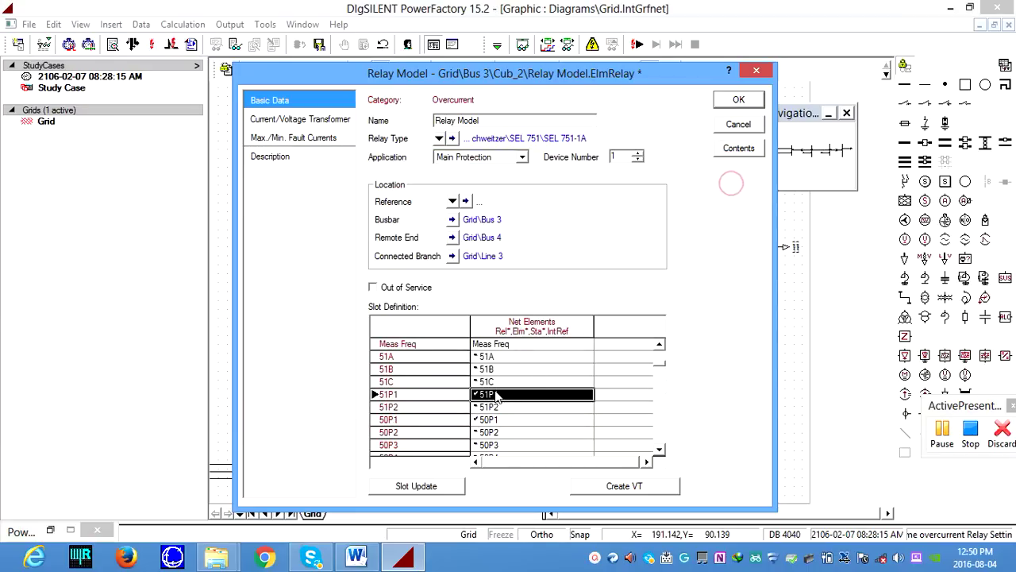
double_click(494, 421)
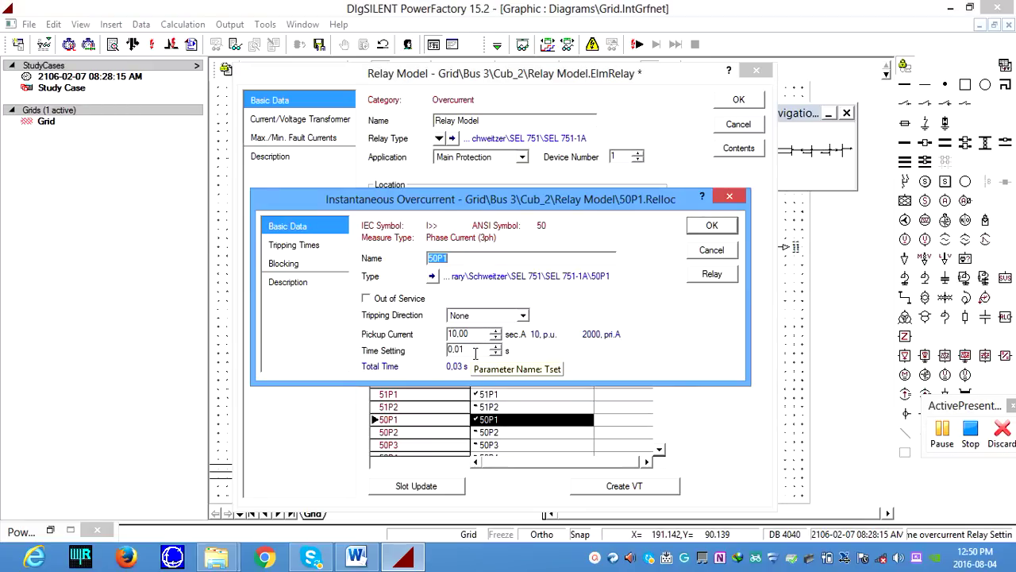
click(706, 232)
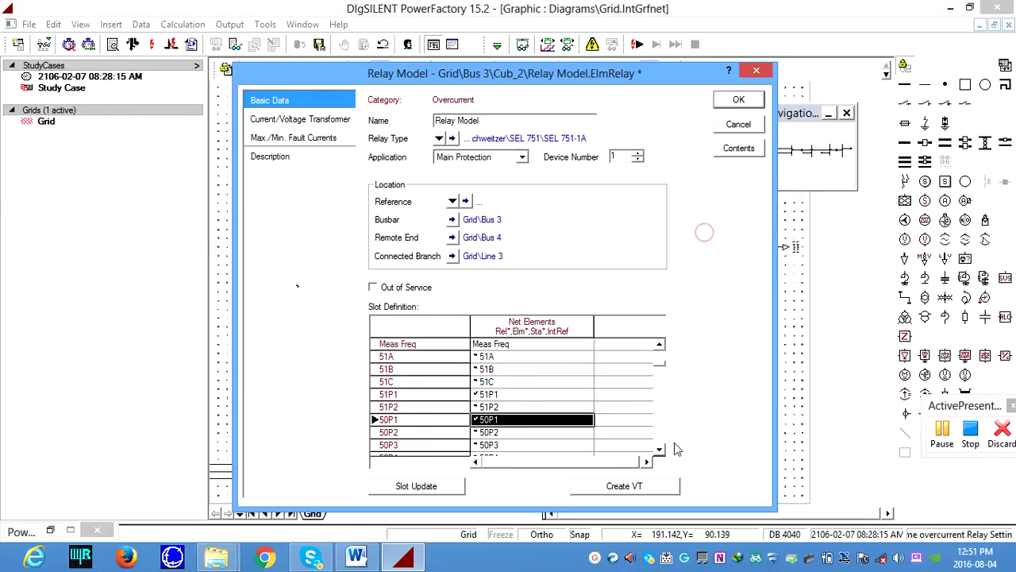
Step: Review the basic settings of the relay's 51G1 ground time-overcurrent element
click(659, 450)
click(659, 450)
click(659, 450)
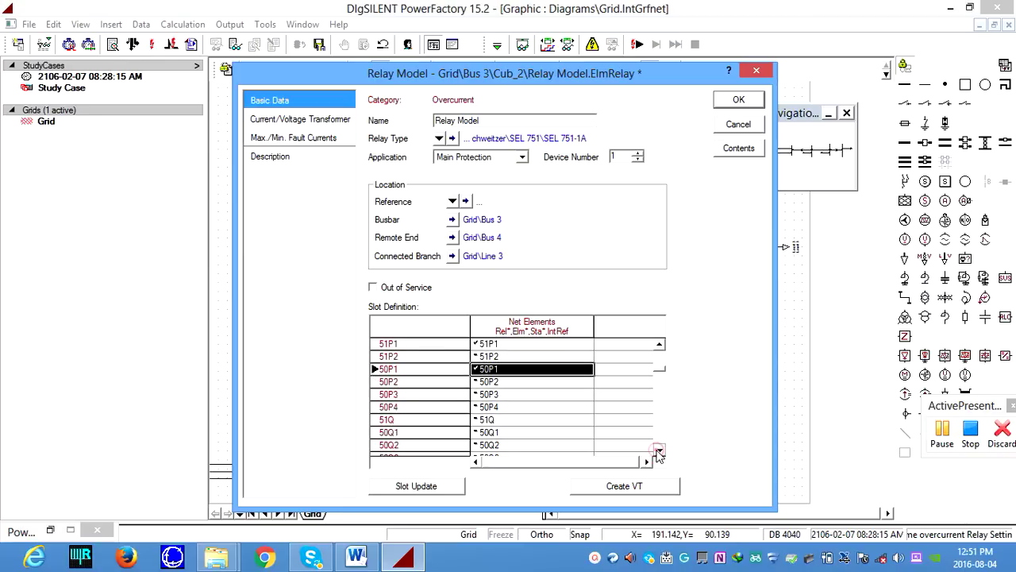
click(659, 450)
click(659, 451)
click(659, 450)
click(660, 450)
click(659, 450)
click(659, 450)
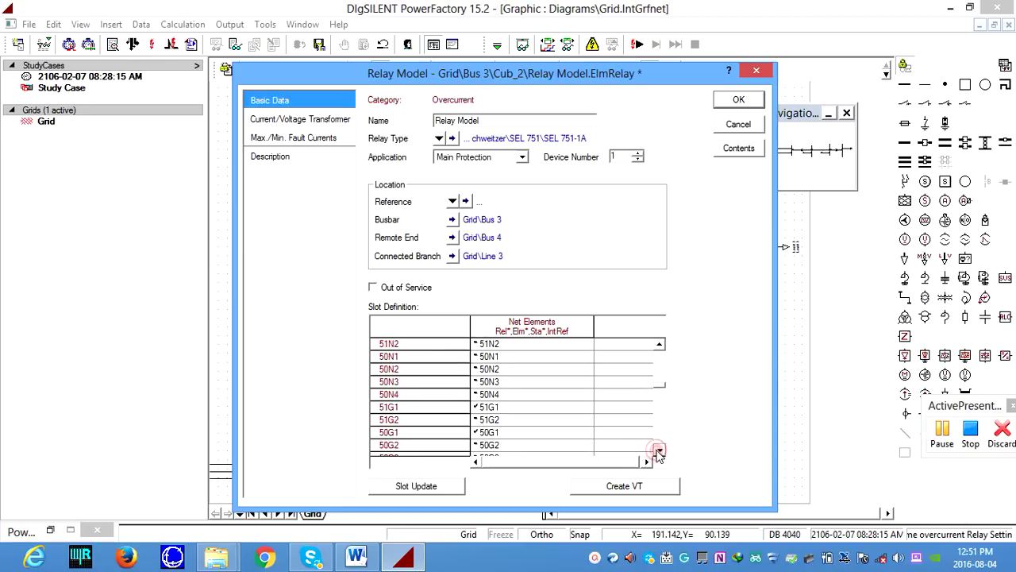
click(488, 407)
double_click(489, 407)
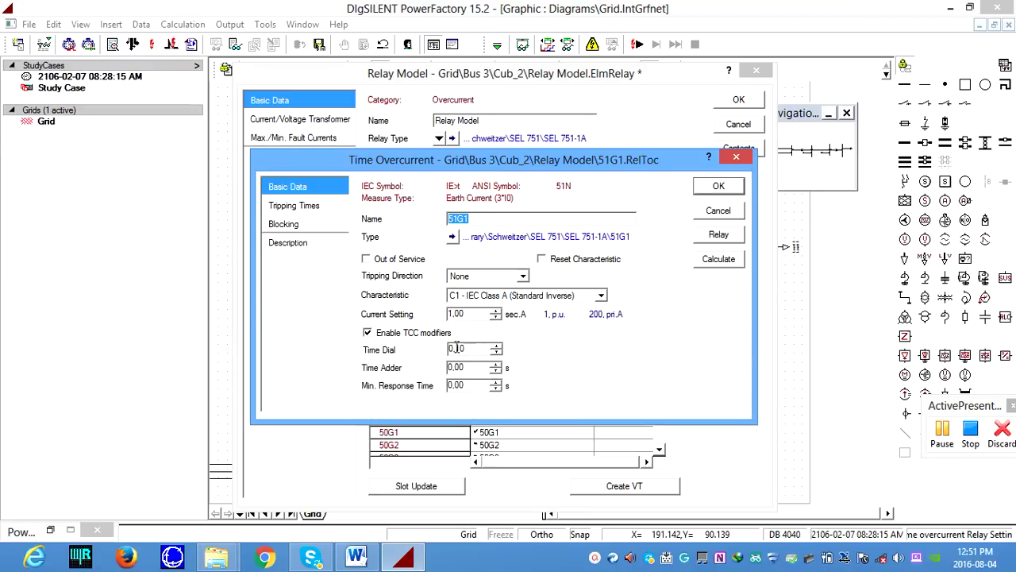
click(721, 187)
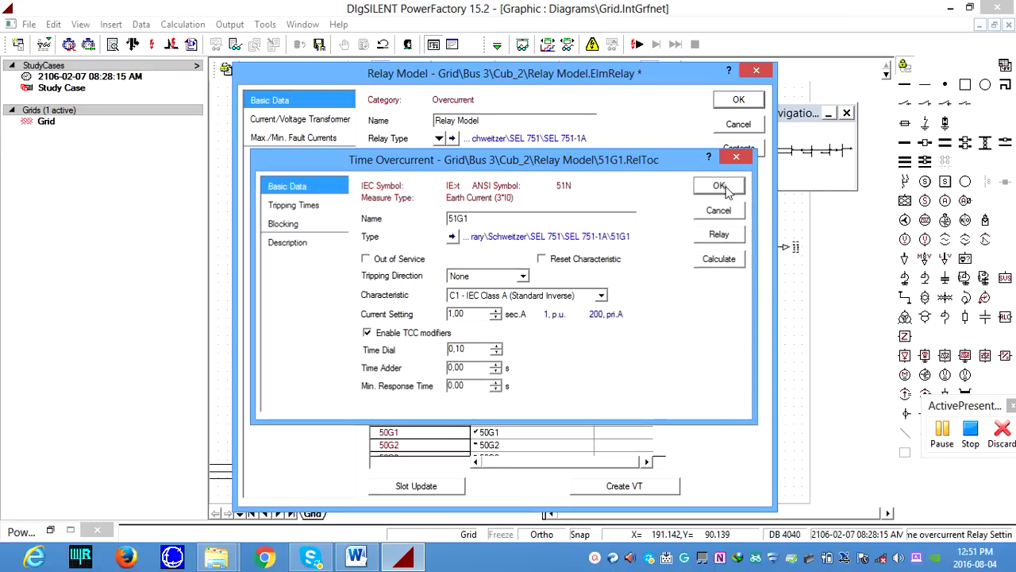
Step: Review the 50G1 instantaneous ground element's basic data and tripping times, and view the relay model it belongs to
double_click(488, 433)
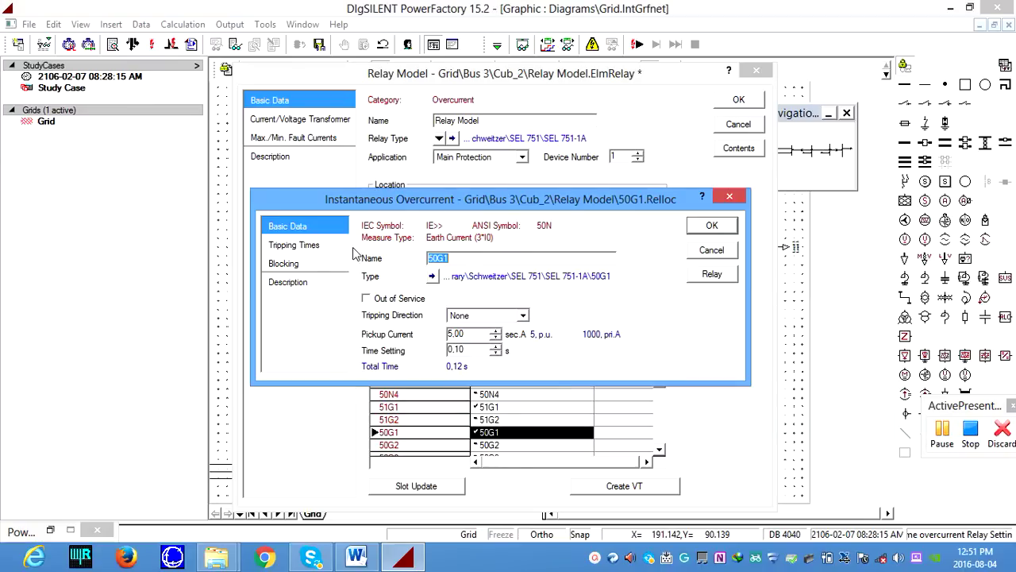
click(302, 248)
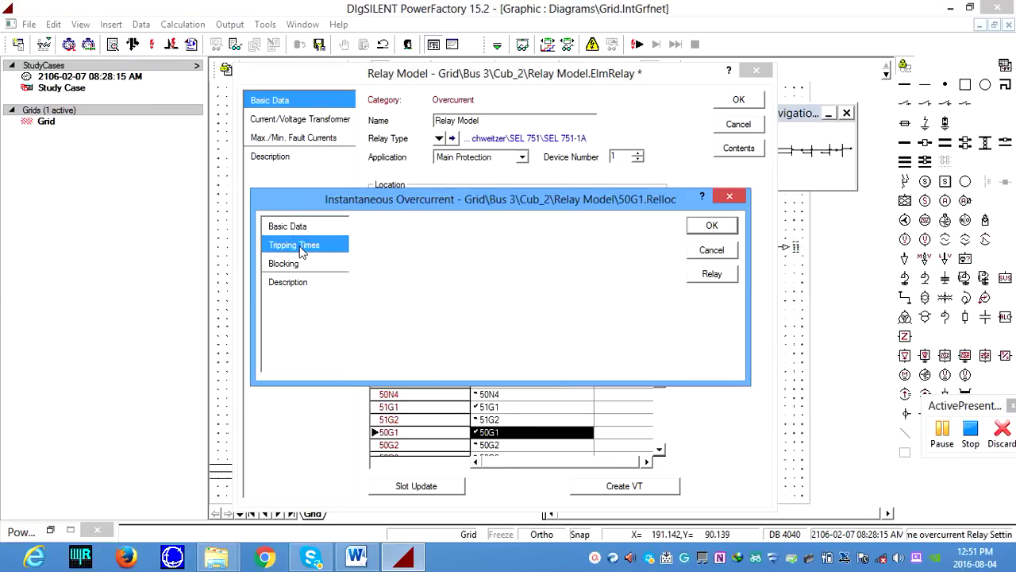
click(288, 227)
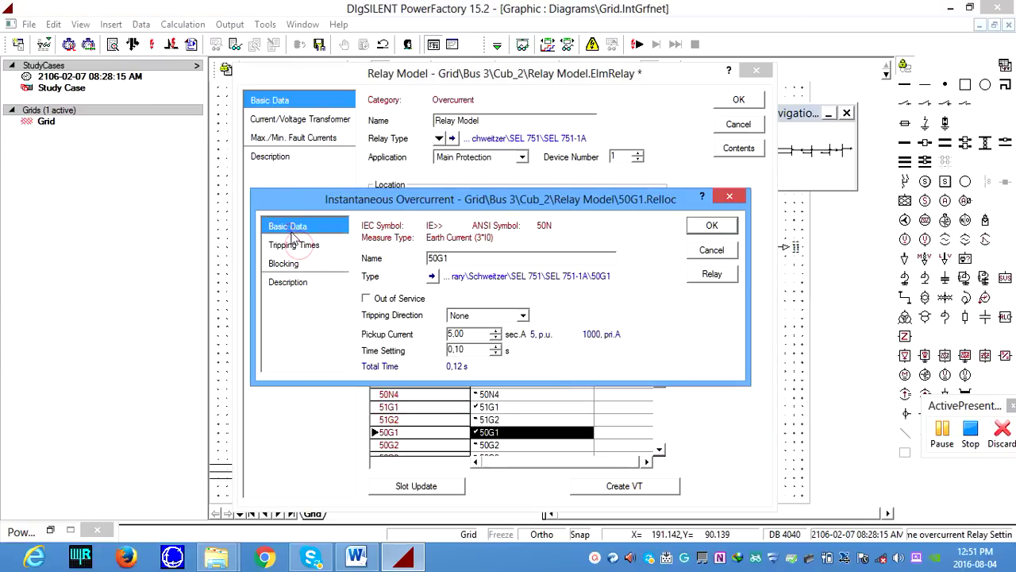
click(711, 274)
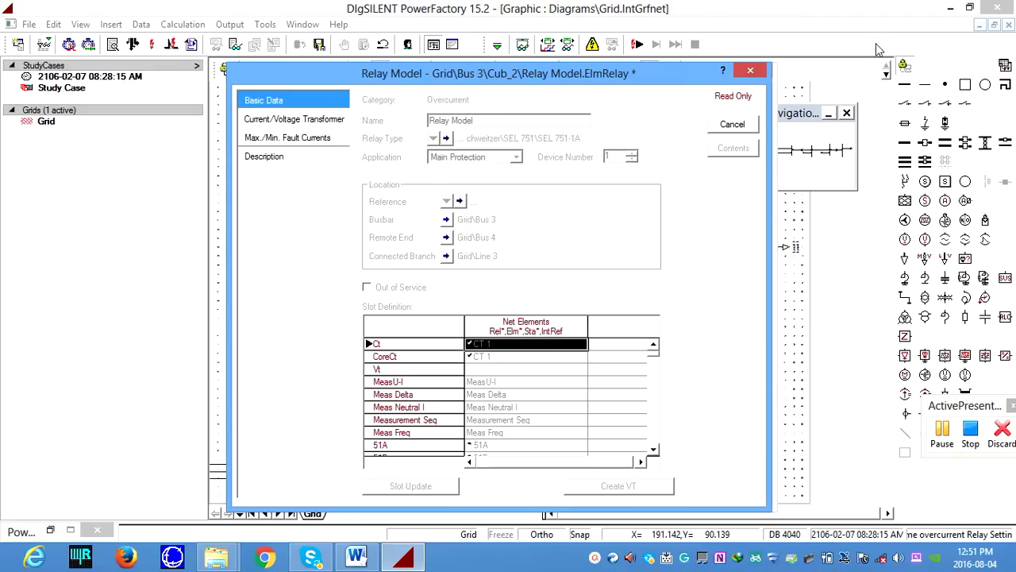
click(732, 124)
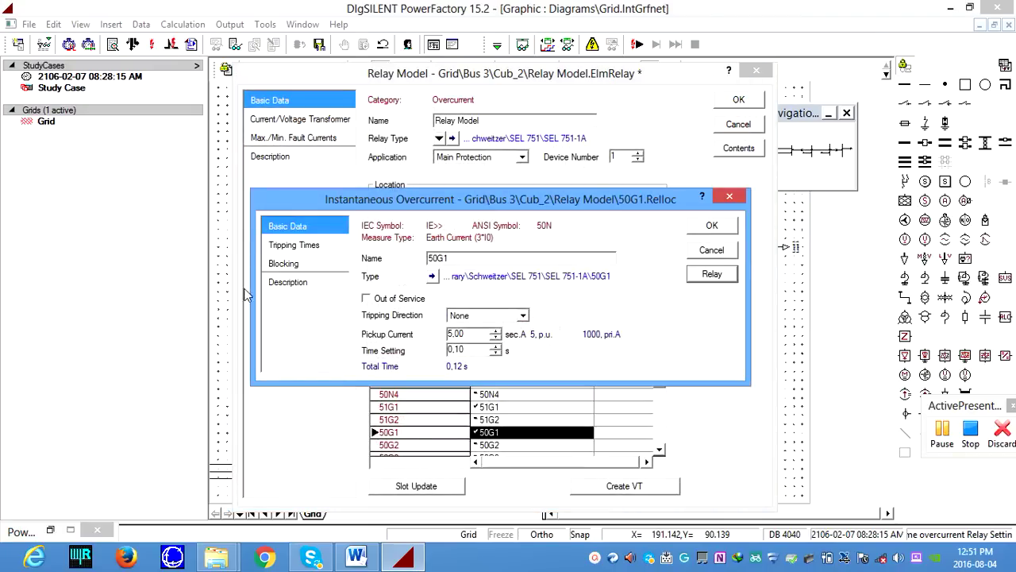
Step: Inspect the pick-up time and reset time in the 50G1 element's type data, and close the element
click(432, 275)
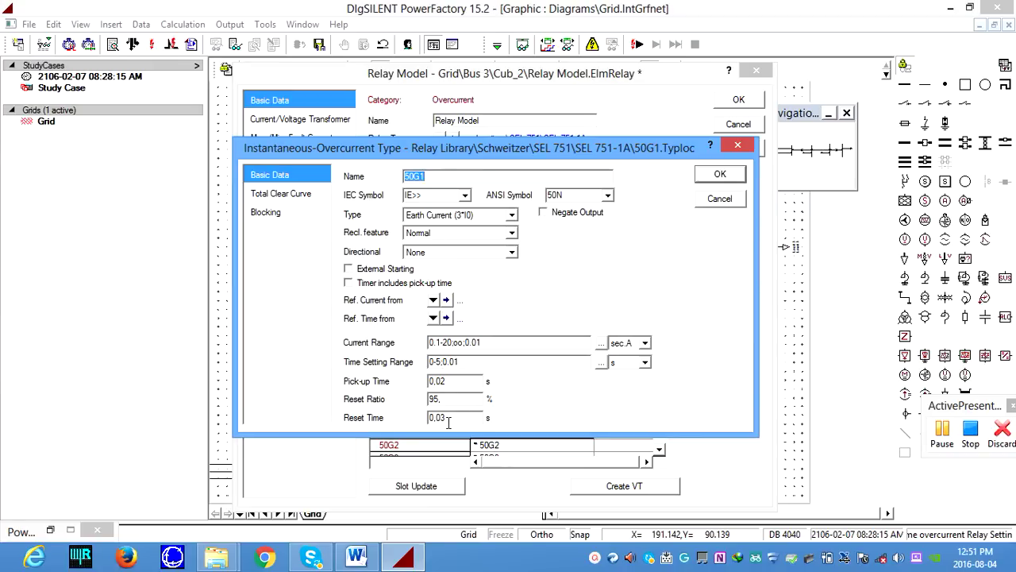
double_click(449, 382)
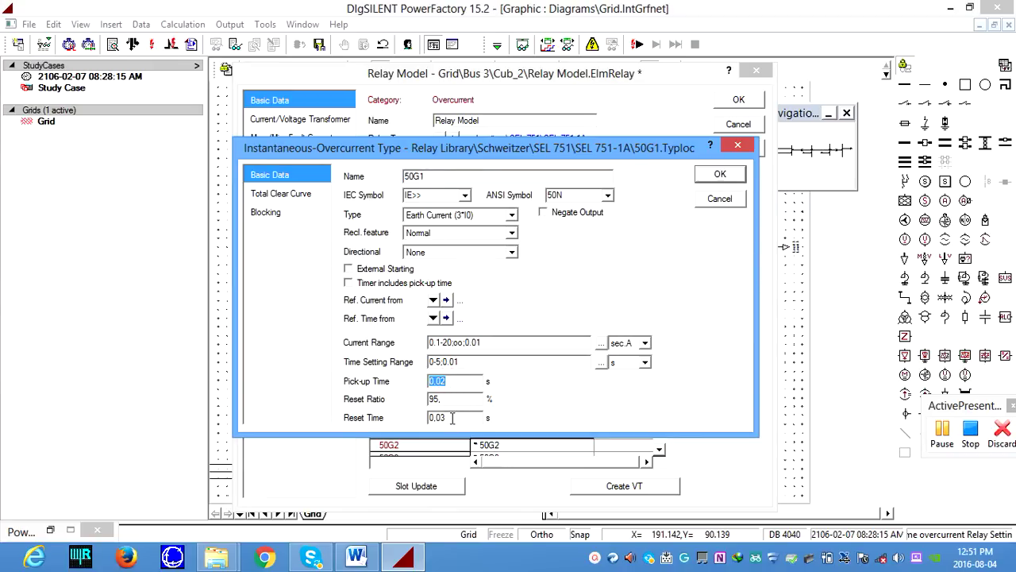
double_click(450, 418)
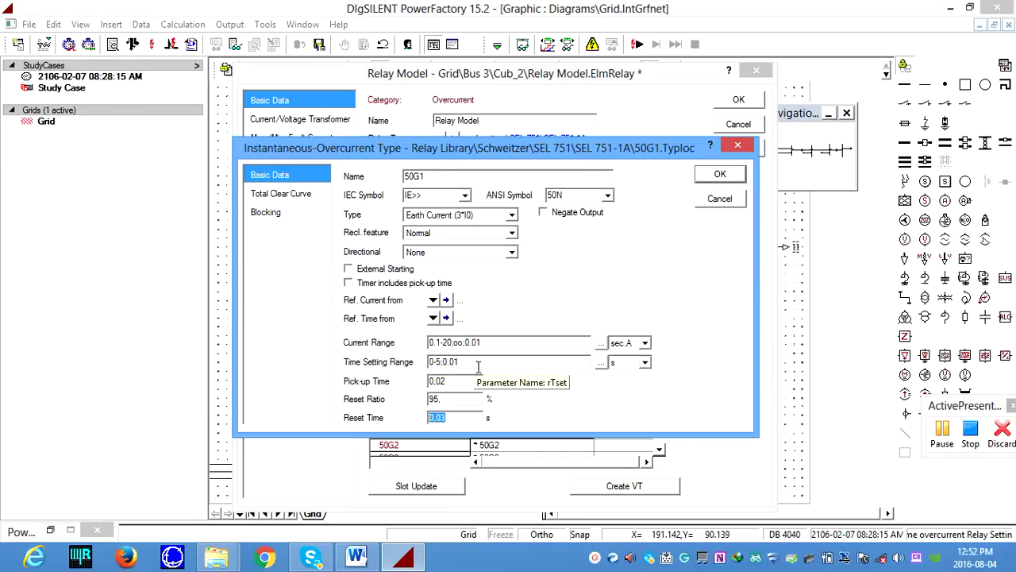
click(707, 182)
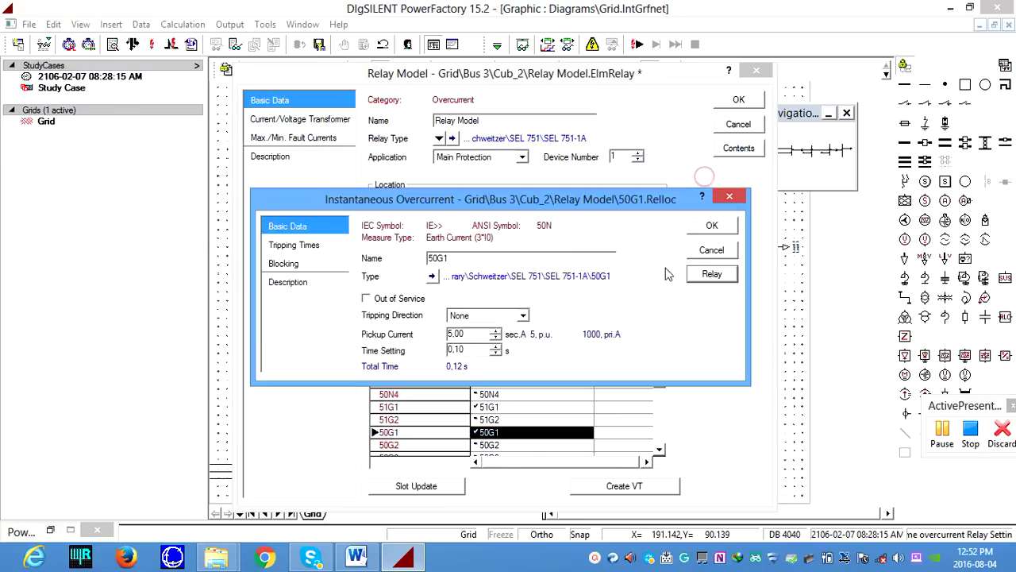
click(703, 225)
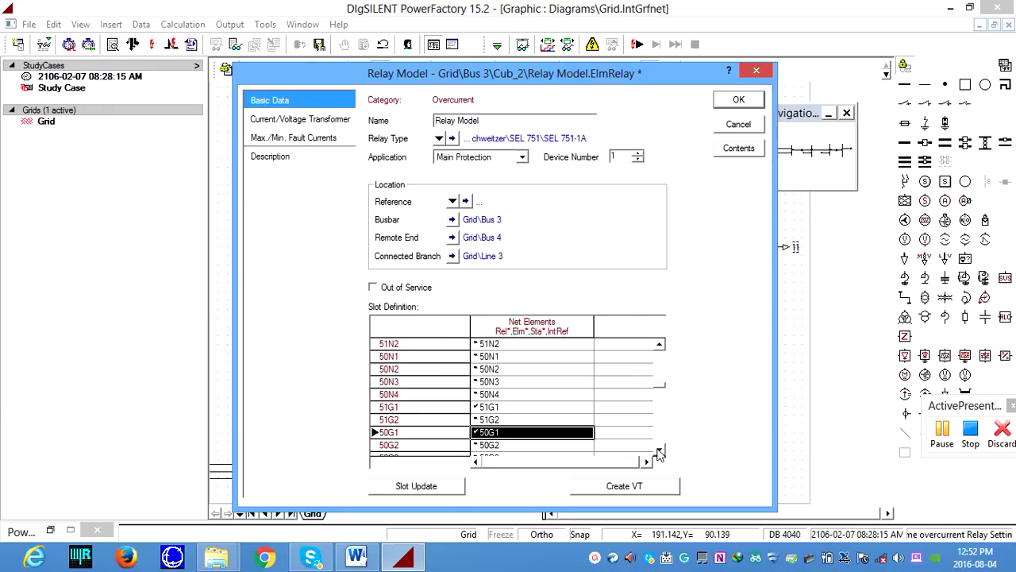
Step: Examine the relay model's slot definitions from the CT and measurement slots through the 51 and 50 phase elements
drag(663, 393, 667, 355)
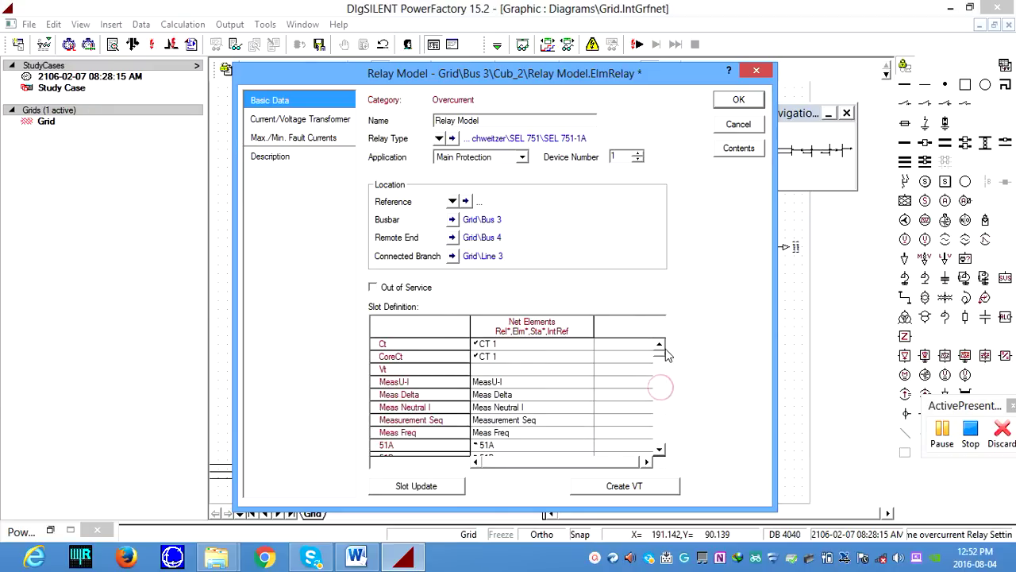
click(659, 449)
click(659, 449)
click(659, 448)
click(659, 449)
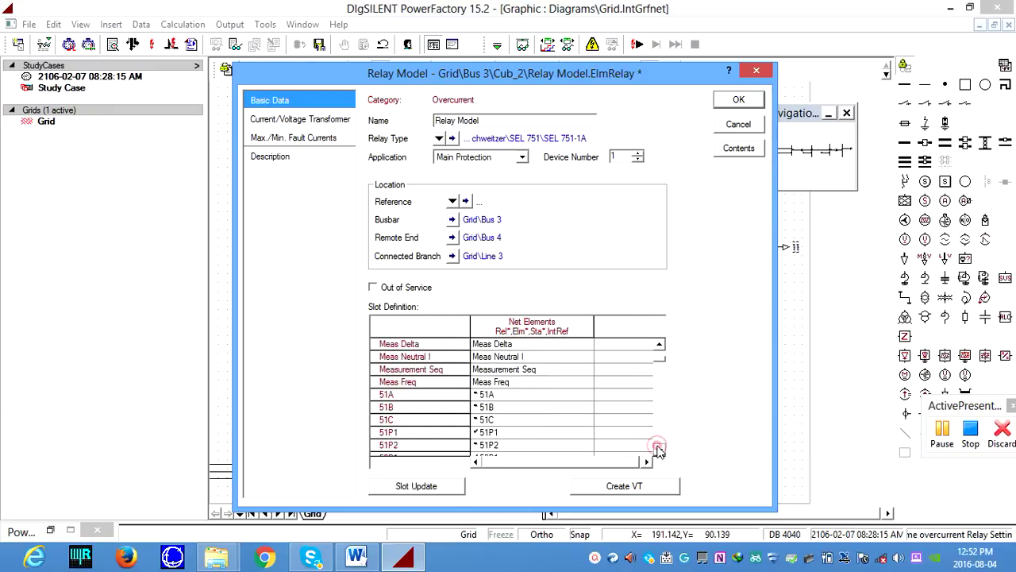
click(659, 449)
click(659, 448)
click(659, 449)
click(659, 449)
click(659, 449)
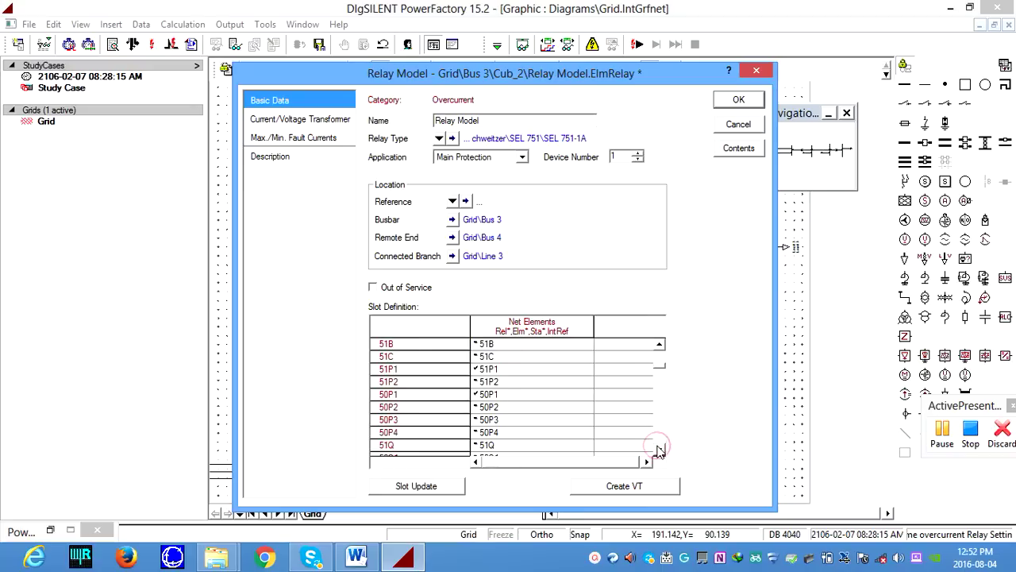
click(659, 449)
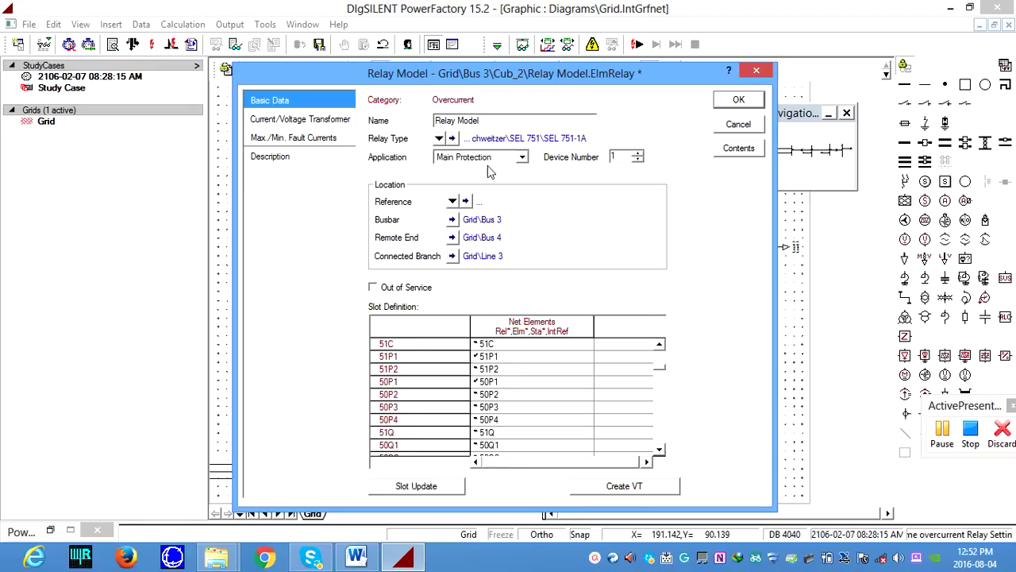
Step: Review the SEL 751-1A relay type's basic and advanced data without changing it, and accept the relay model's settings
click(452, 138)
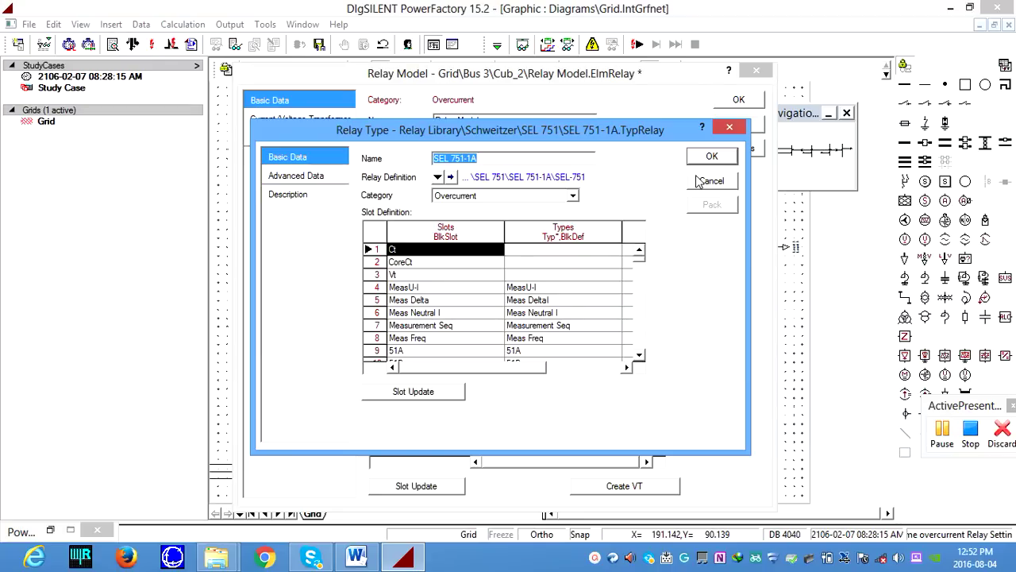
click(306, 177)
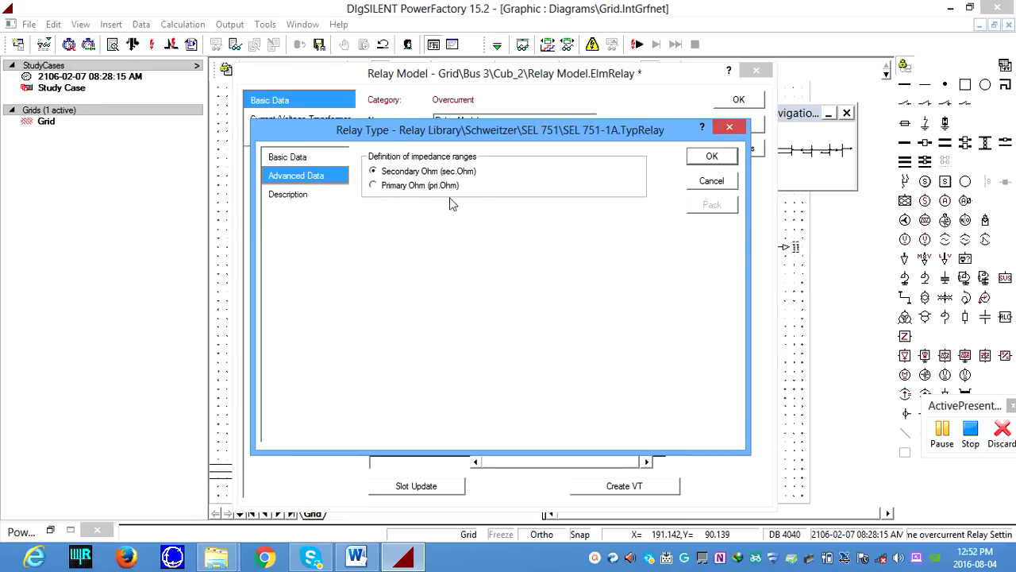
click(292, 159)
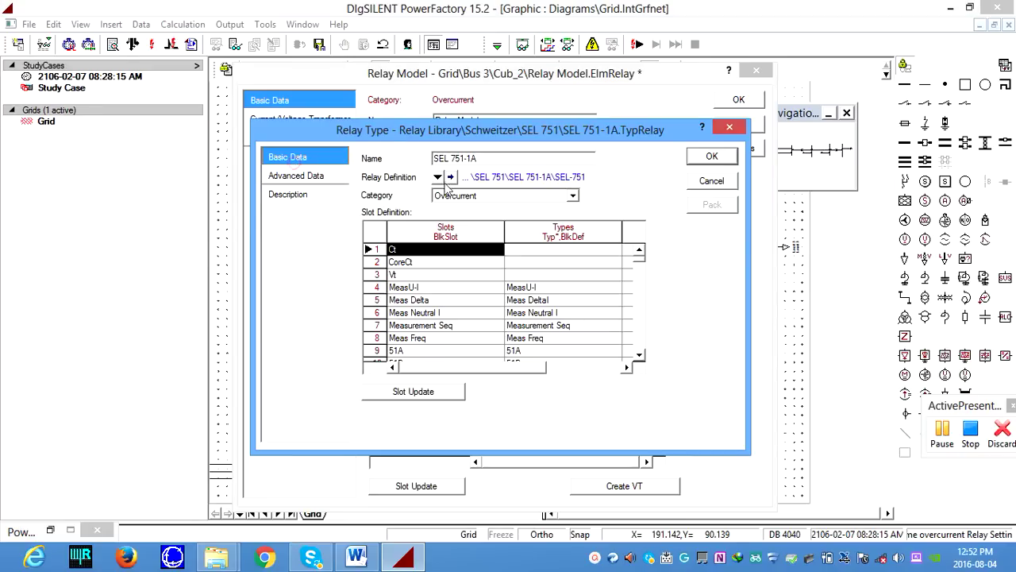
click(724, 182)
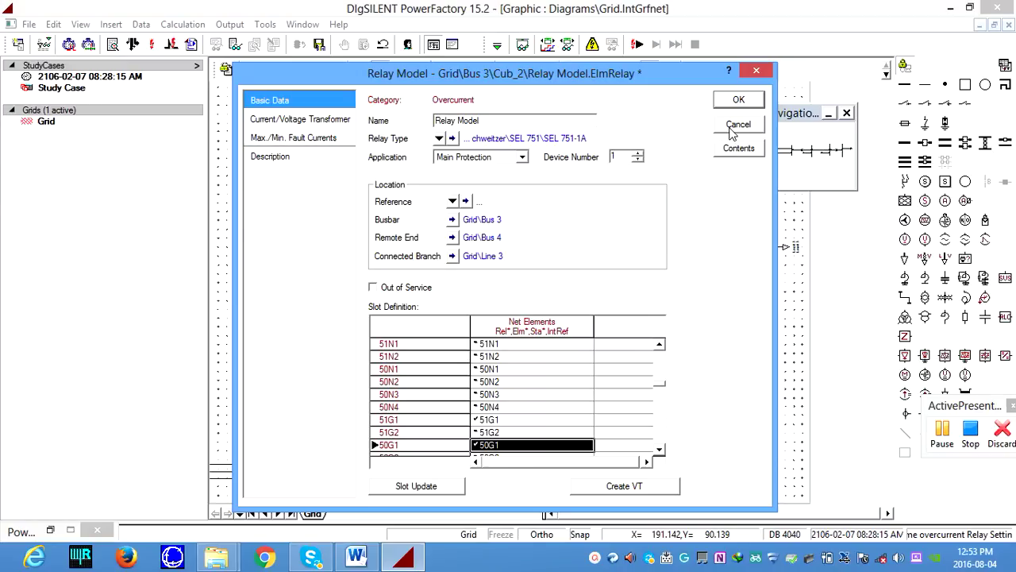
click(738, 102)
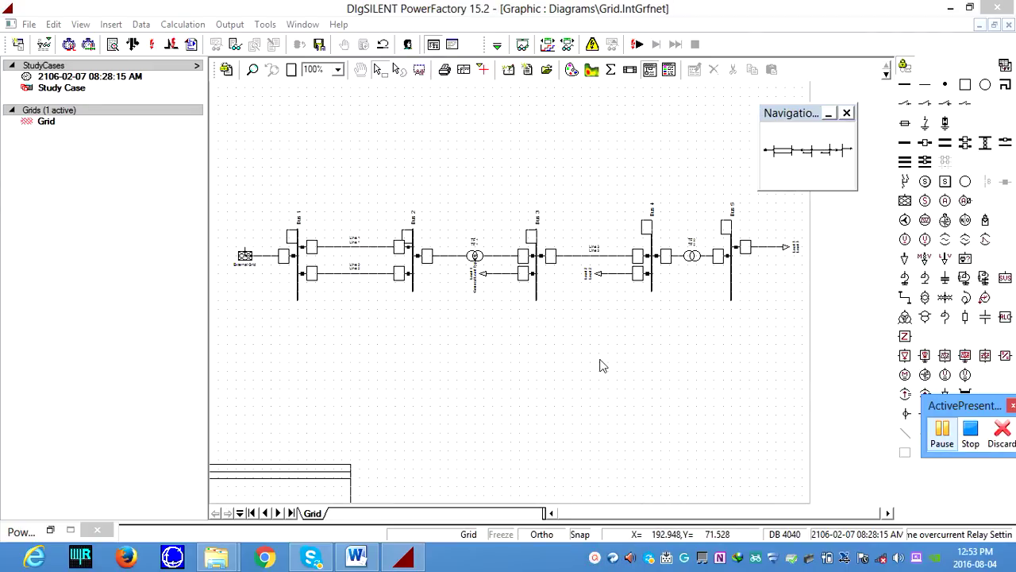
drag(945, 411, 941, 471)
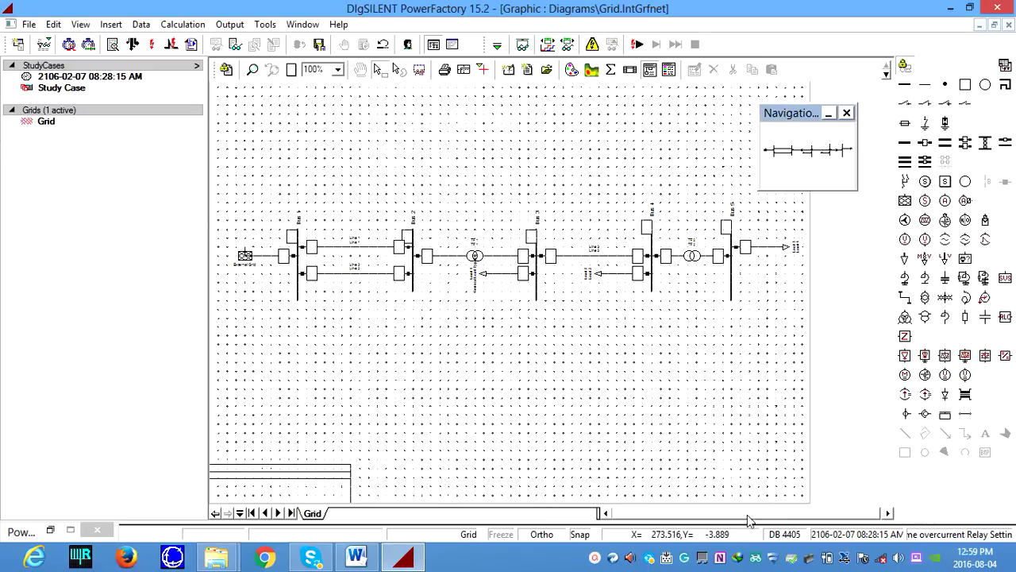
click(595, 558)
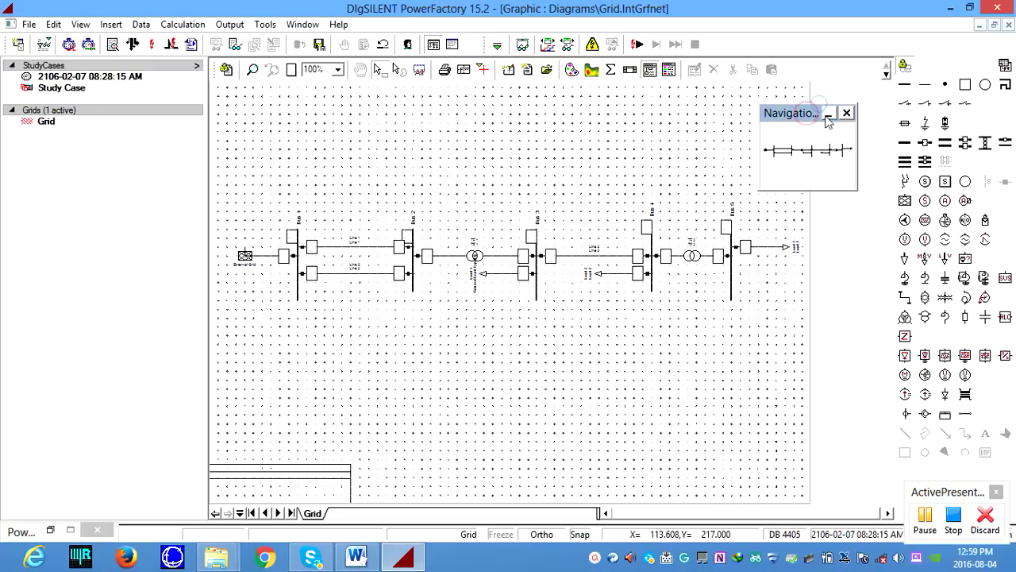
Step: Move the navigation window aside, run a balanced, positive-sequence AC load flow and check its messages in the output window
drag(820, 107, 836, 99)
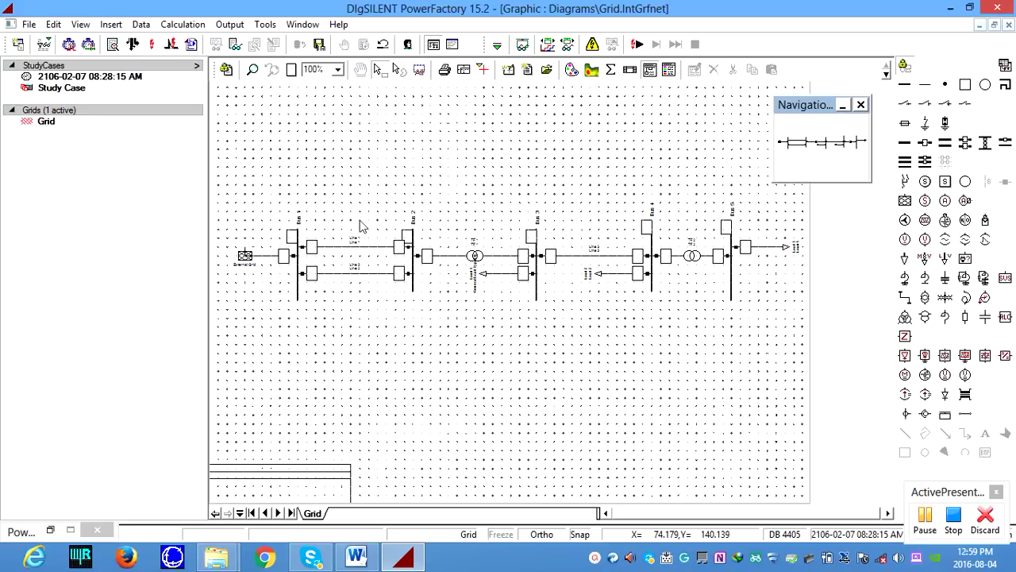
click(135, 44)
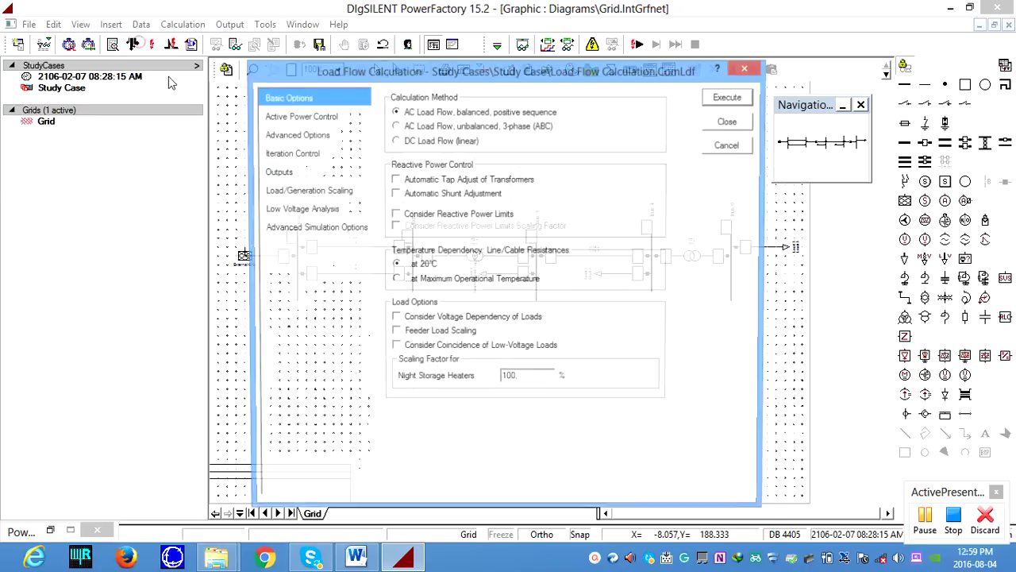
click(730, 96)
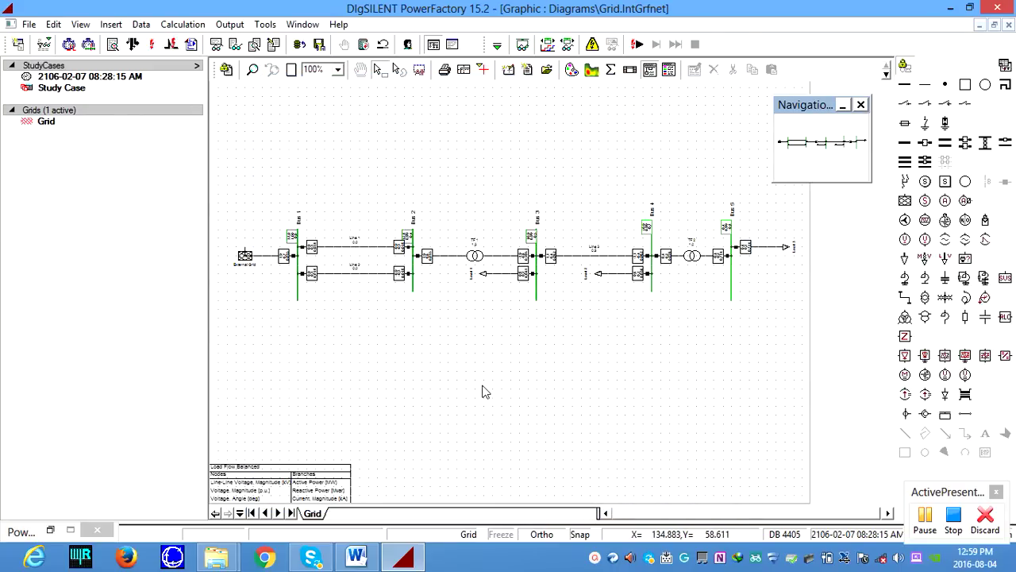
click(453, 43)
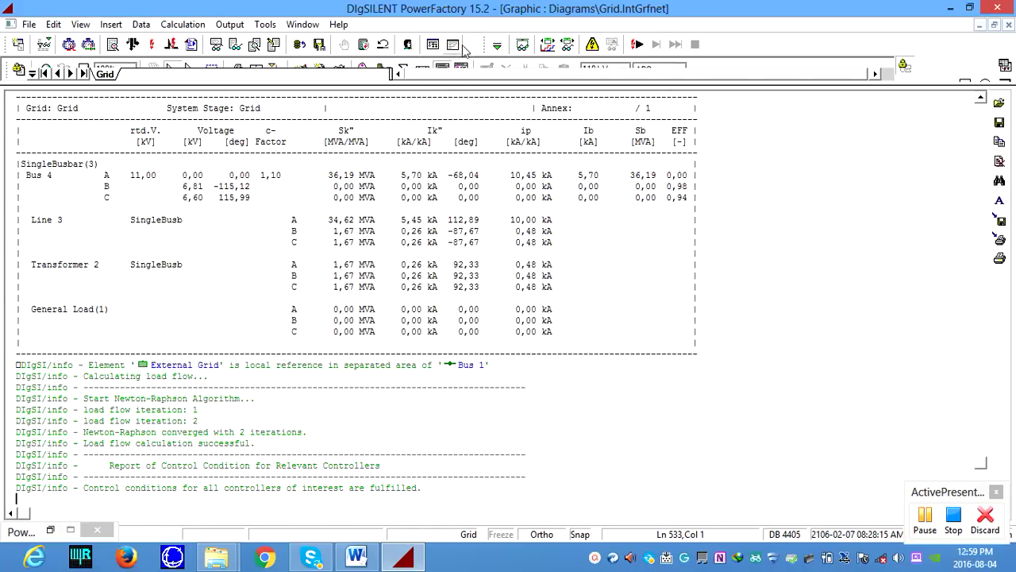
click(429, 45)
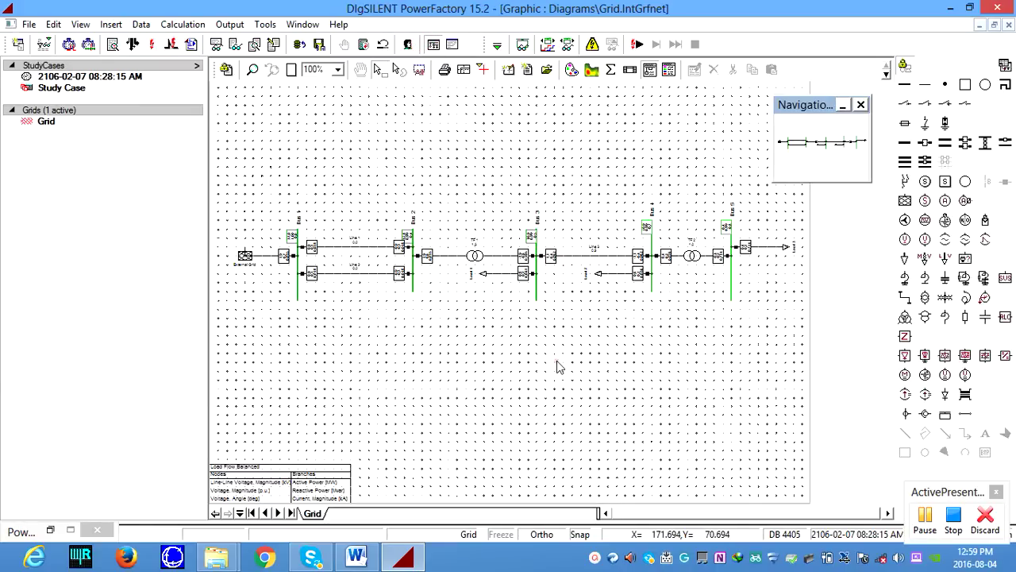
Step: Show the time-overcurrent plot for the relay at the Bus 3 end of Line 3
right_click(545, 263)
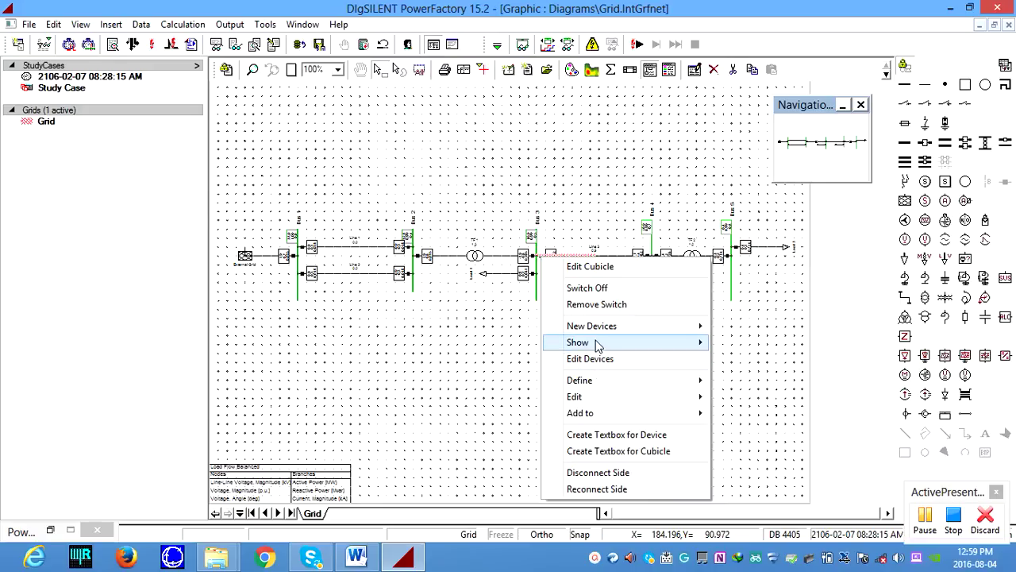
mouse_move(597, 345)
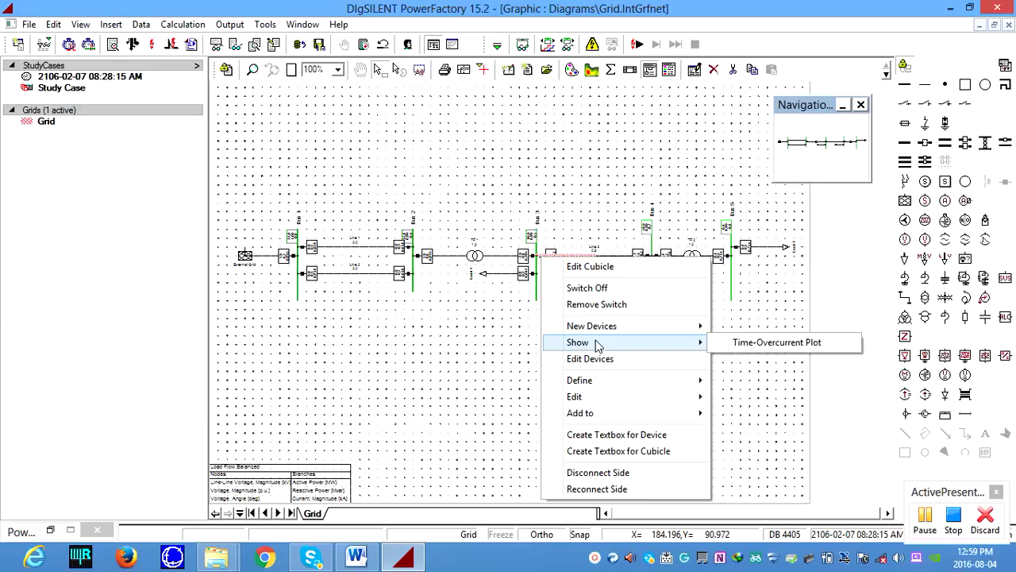
click(738, 342)
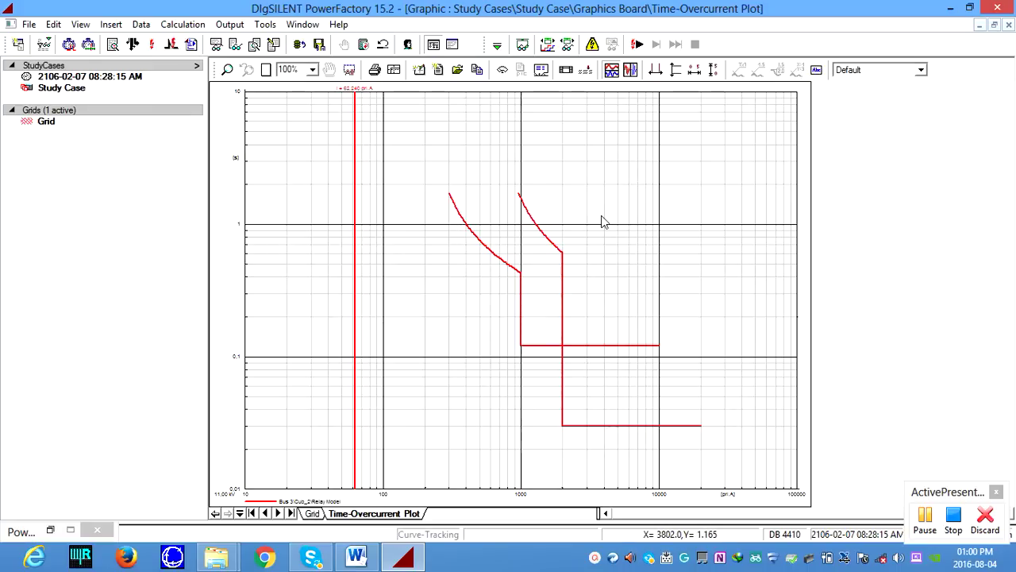
Step: Attach a format label with the relay settings to the 51P1 curve, placing it above and to the right of the curve
click(526, 209)
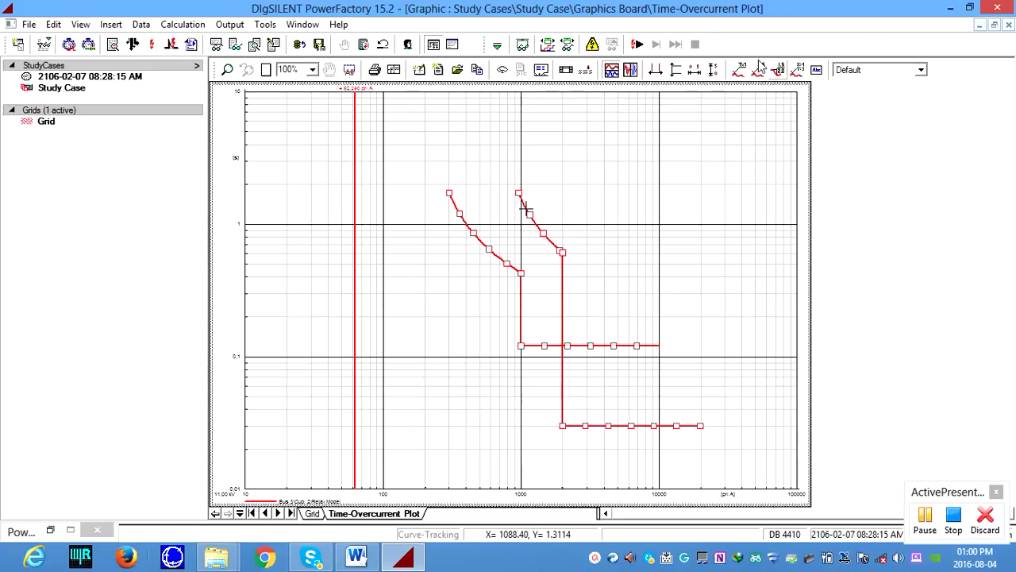
click(801, 70)
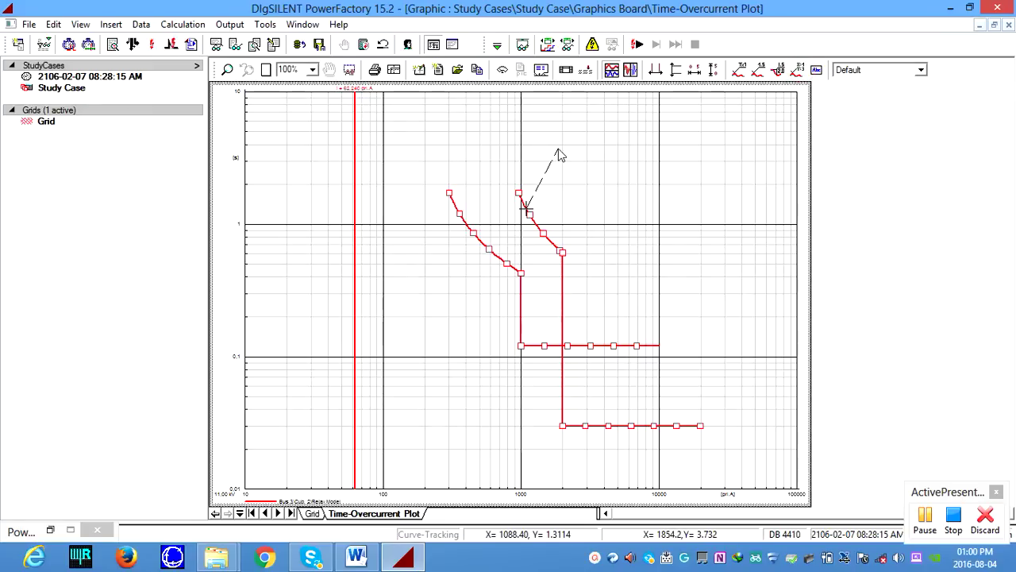
click(556, 151)
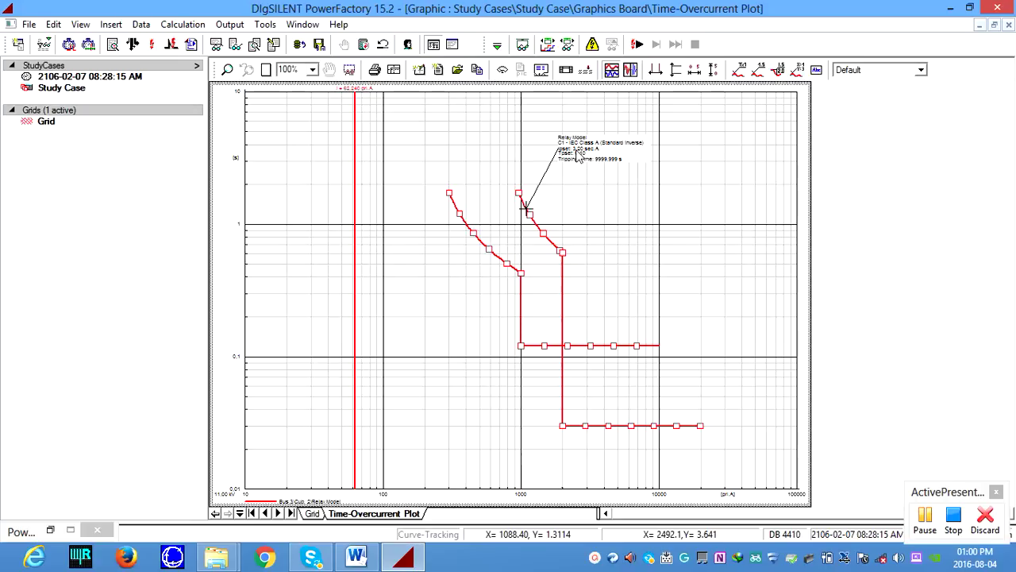
Step: Review the variables in the 51P1 label's used format and create a local format for the label
click(578, 156)
right_click(577, 156)
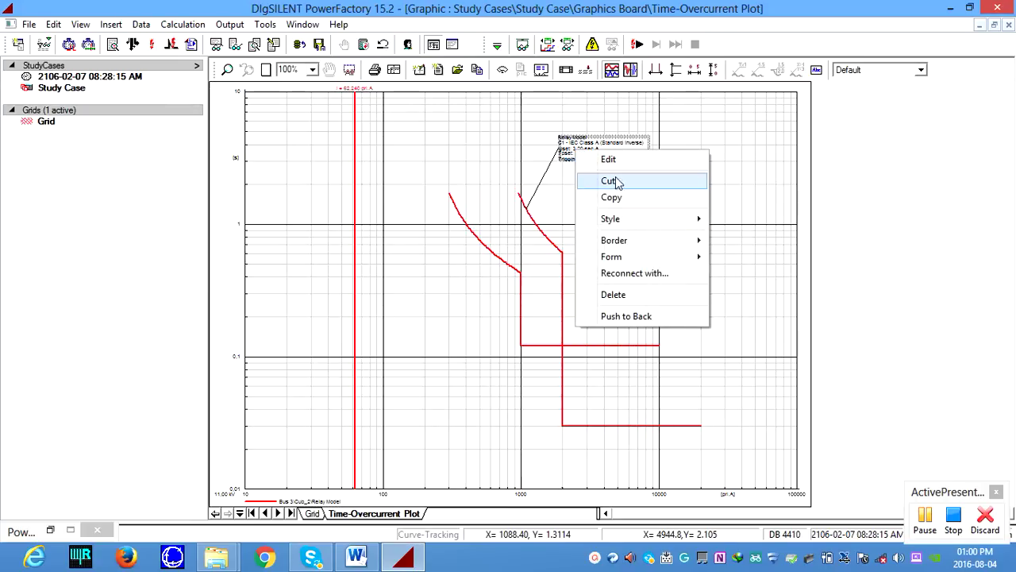
click(611, 162)
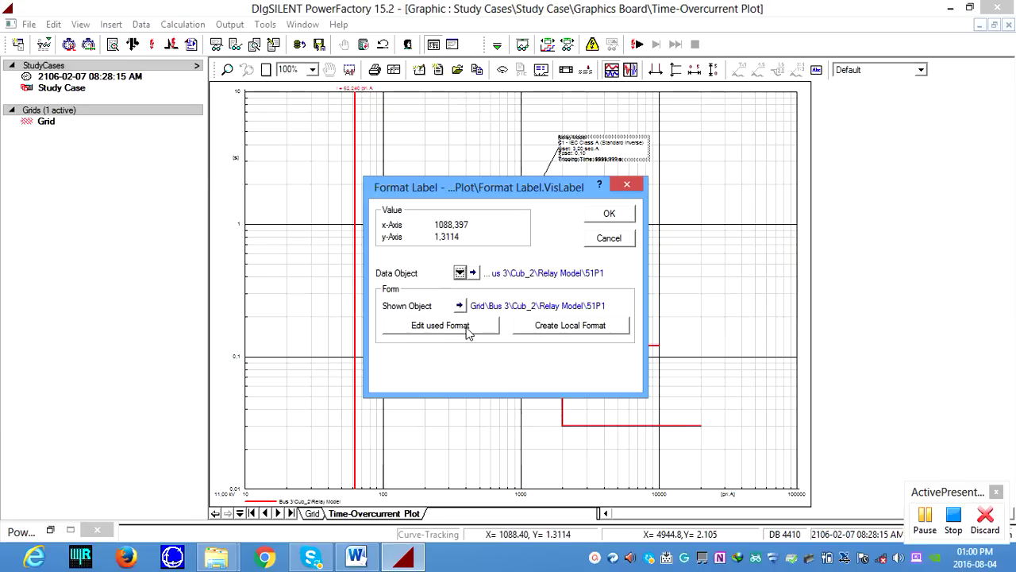
click(467, 333)
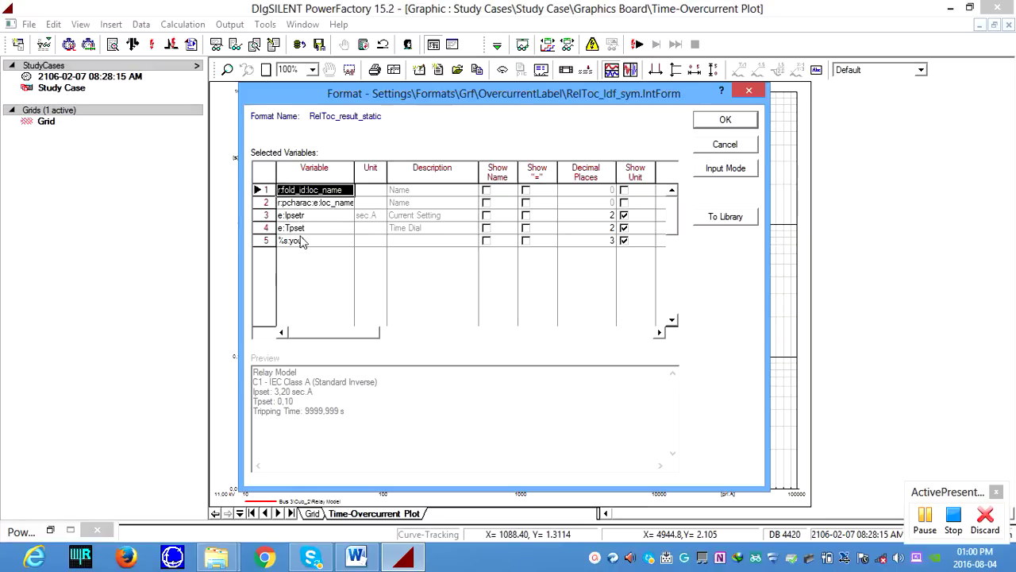
click(719, 121)
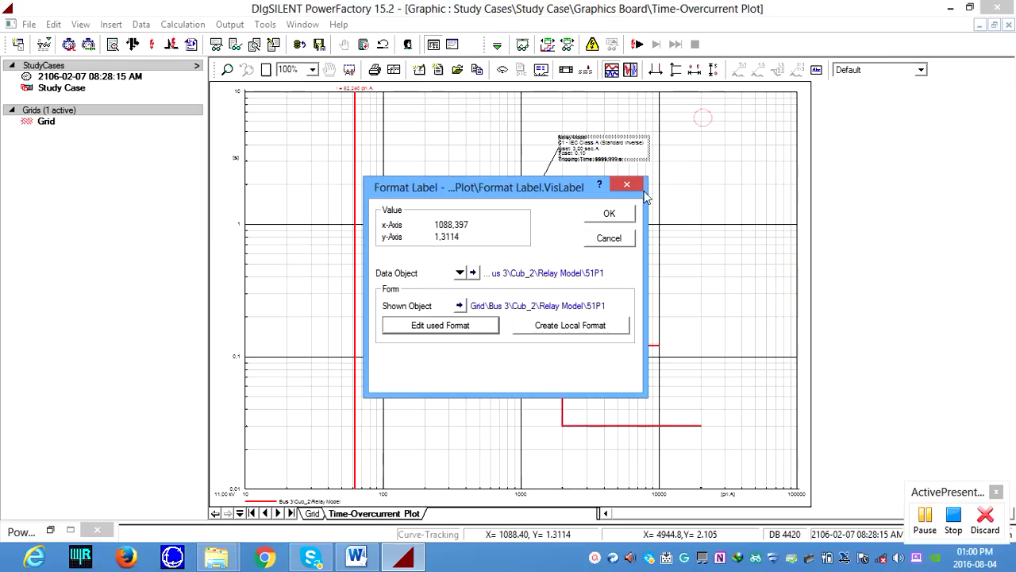
click(554, 333)
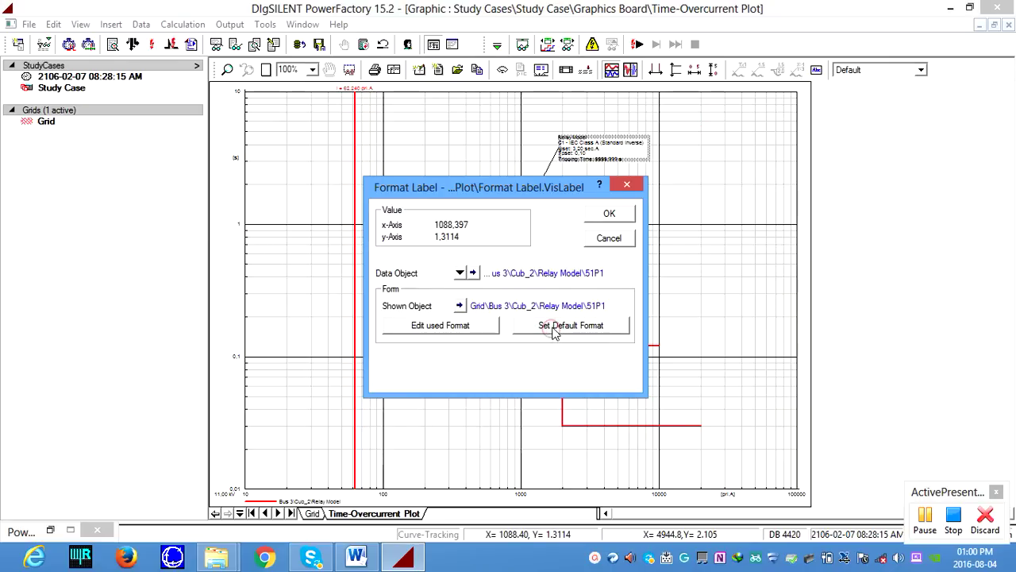
click(608, 216)
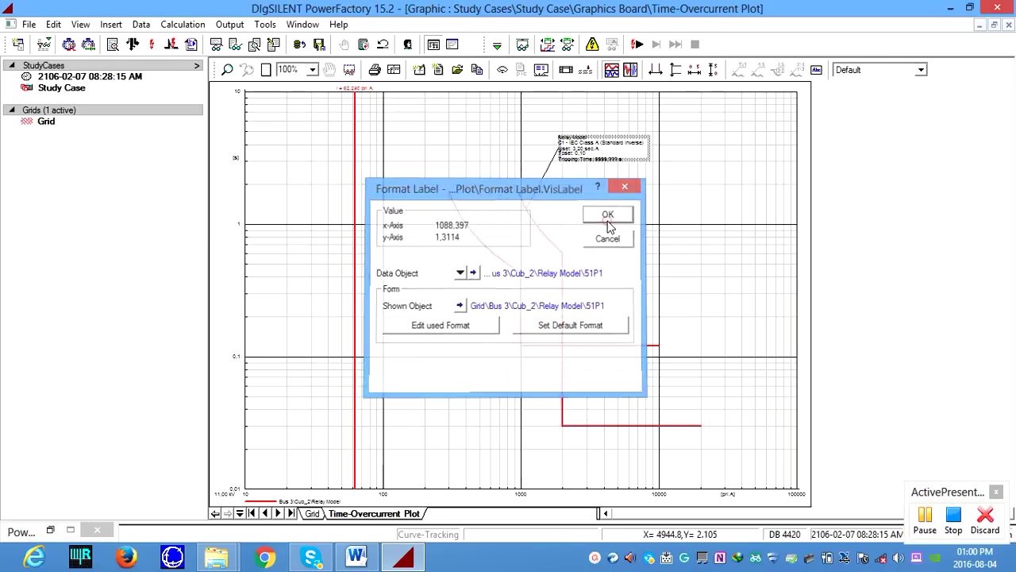
right_click(599, 156)
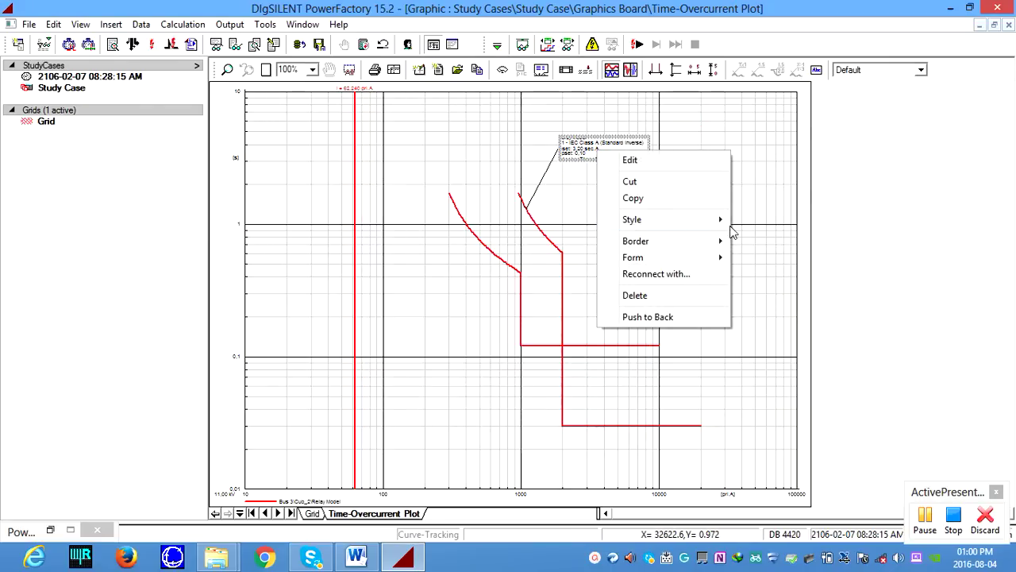
click(756, 218)
click(926, 518)
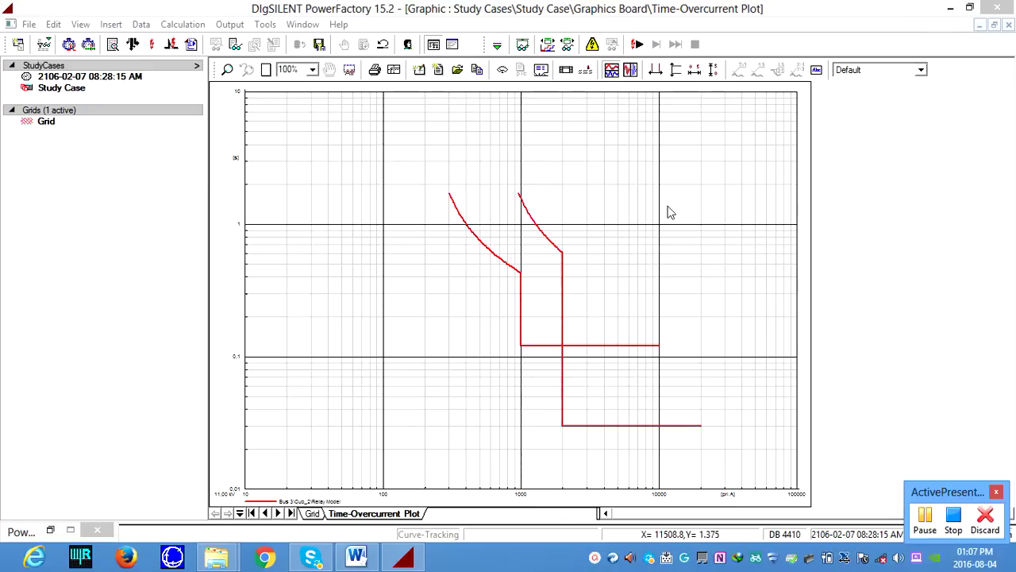
Step: Add a format label beside the upper part of the 51P1 curve and review the 51P1 time-overcurrent element's settings
click(522, 206)
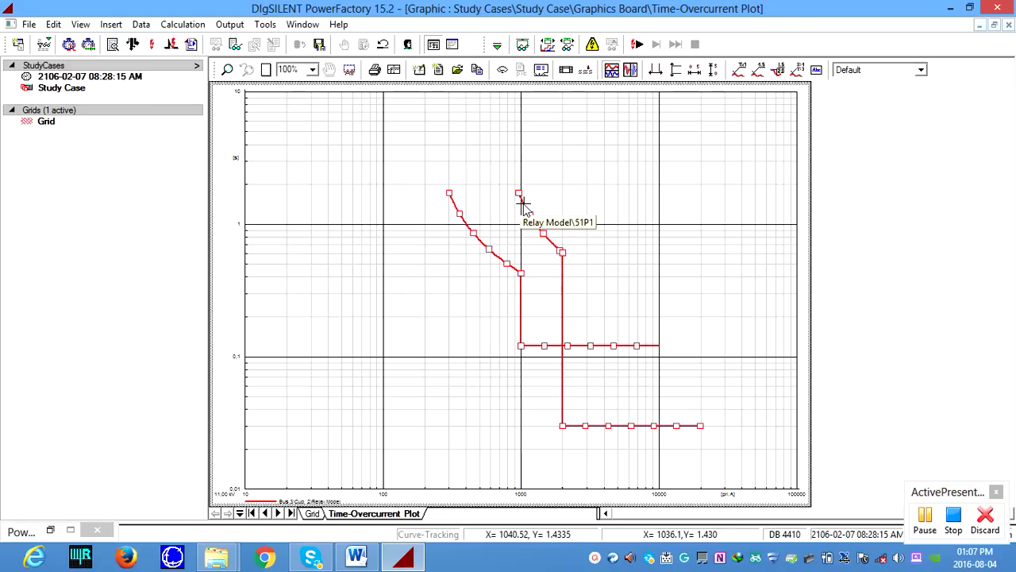
click(798, 71)
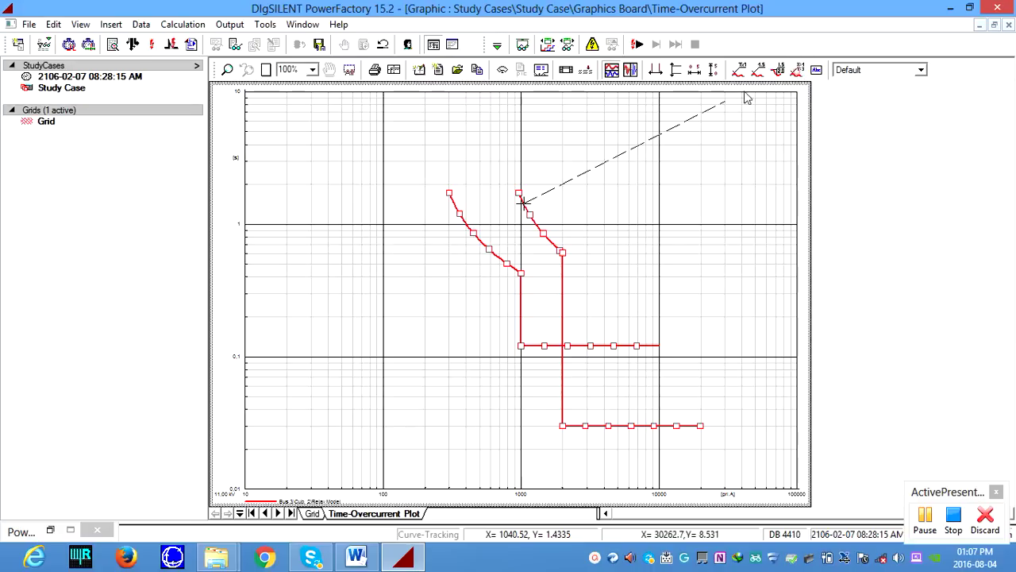
click(565, 151)
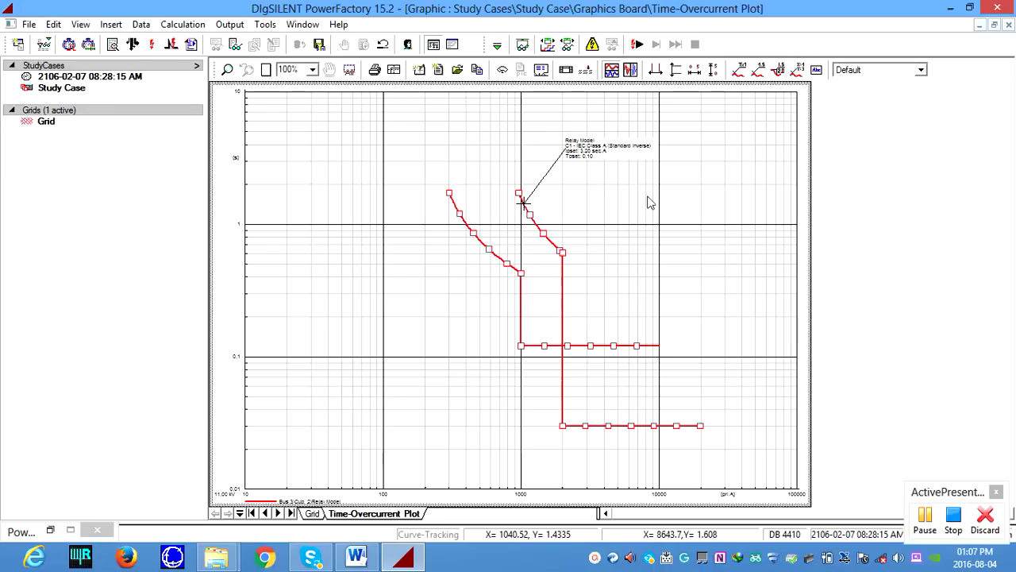
double_click(536, 223)
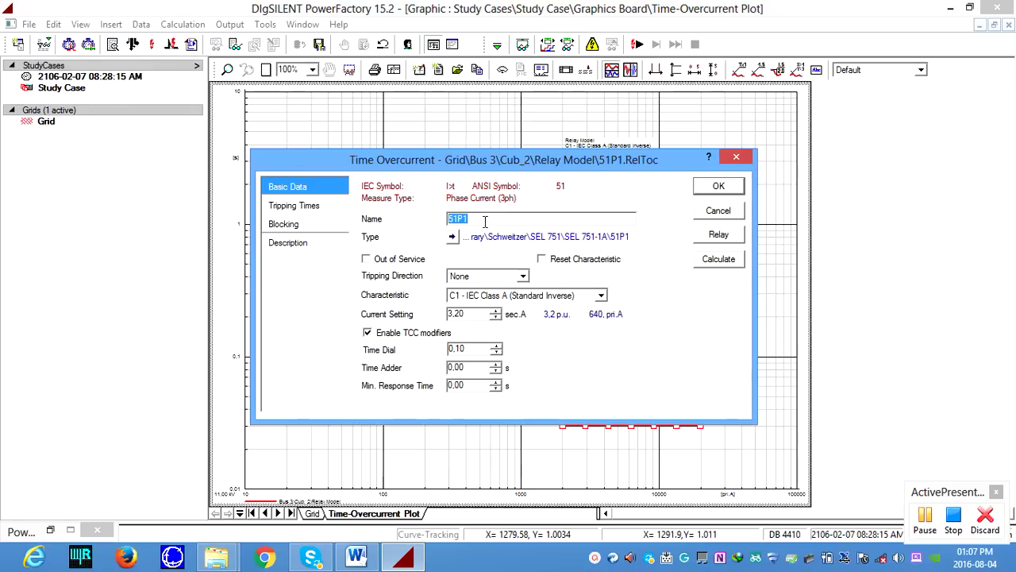
click(717, 189)
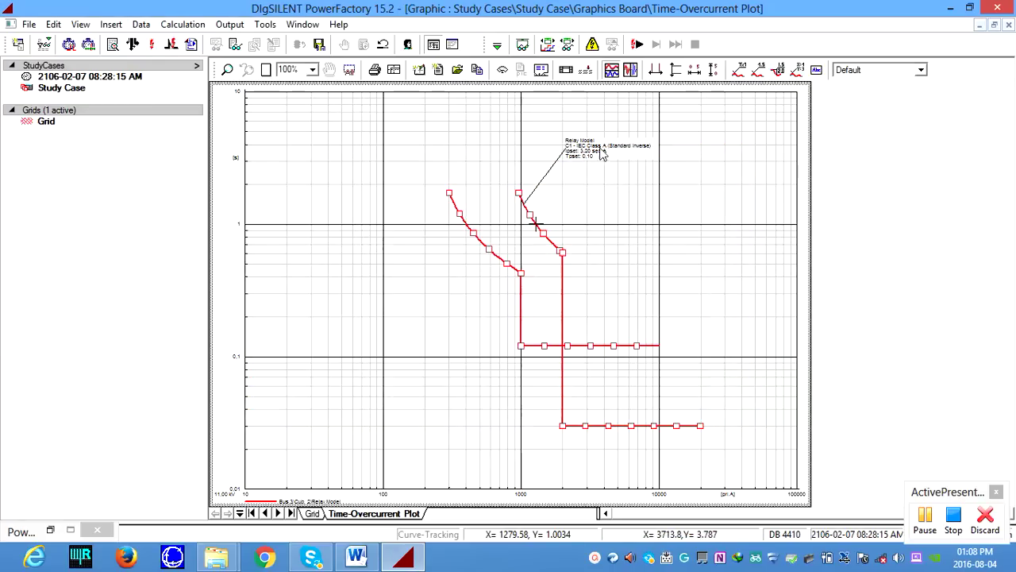
Step: Add a formatted text named 51P1 reading "Relay Model 51P1 - Inverse Char" and place it just above the 51P1 curve's settings label
click(816, 72)
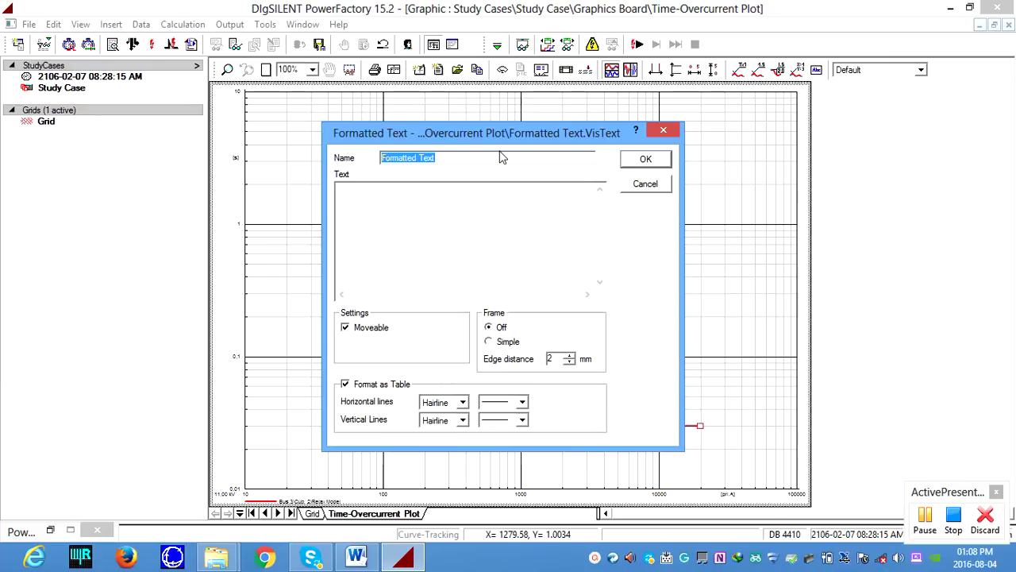
text(51P1)
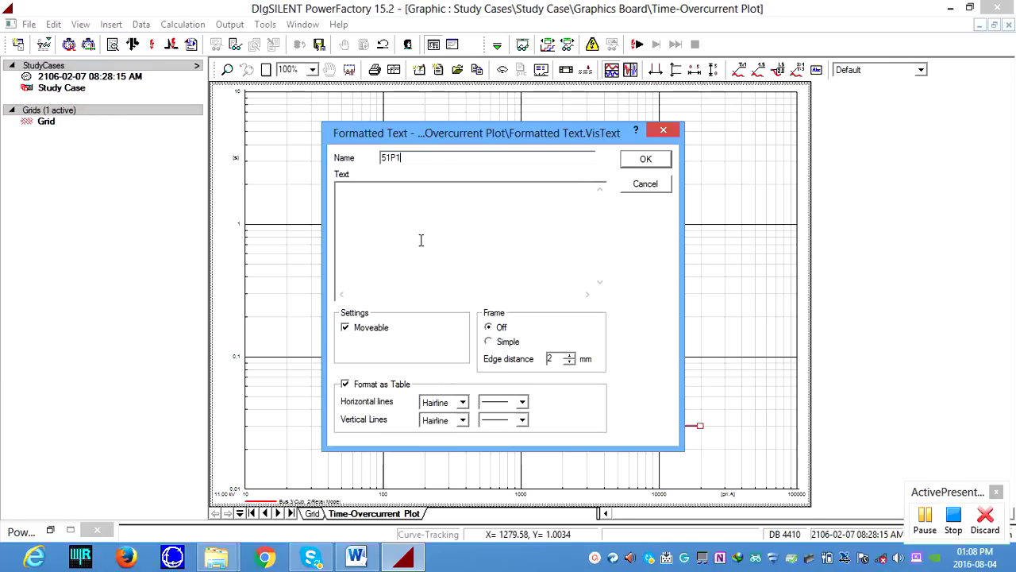
click(425, 216)
text(R)
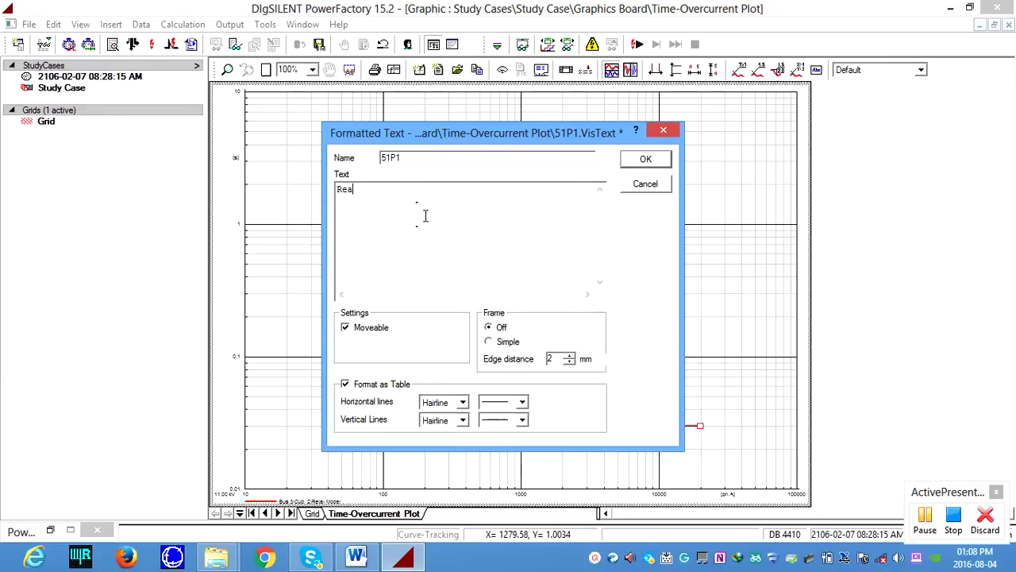
text(elay M)
key(BackSpace)
key(BackSpace)
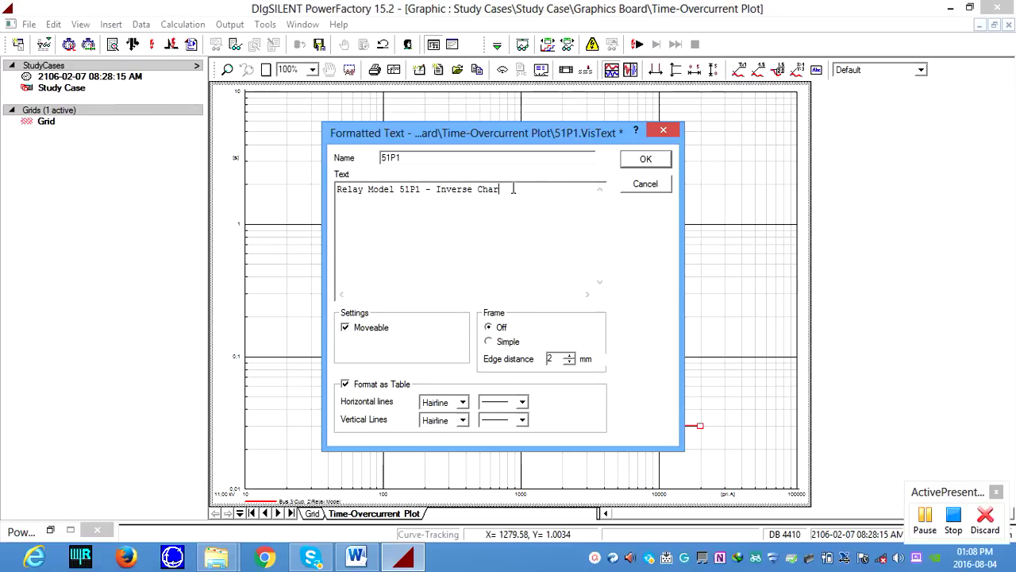
drag(513, 189, 333, 194)
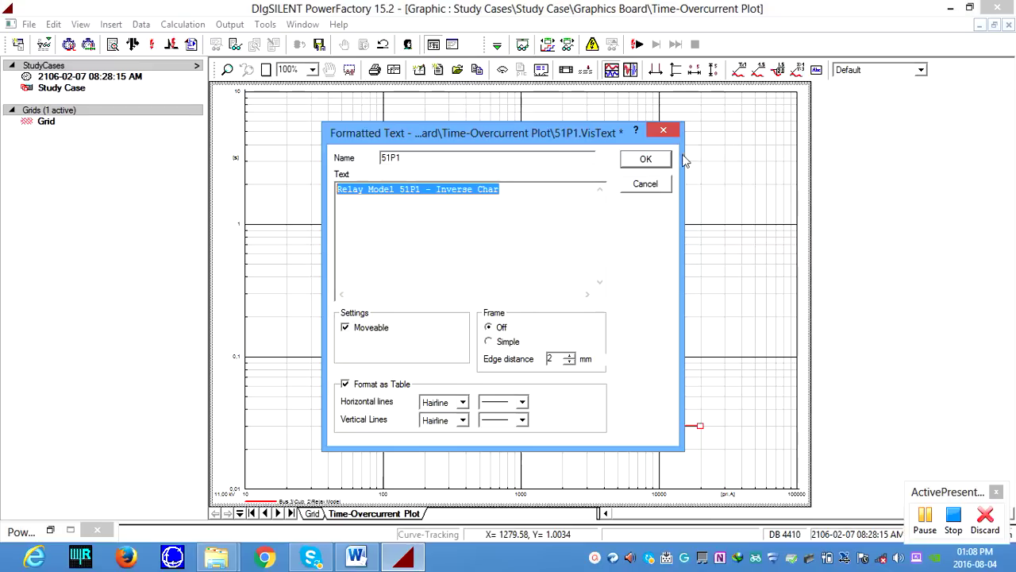
click(652, 160)
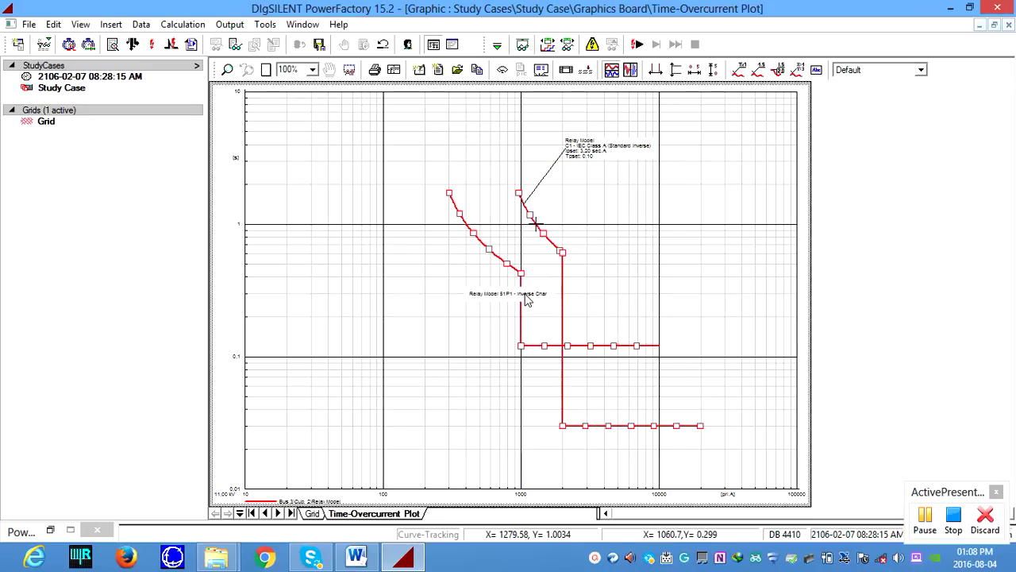
drag(528, 299, 605, 128)
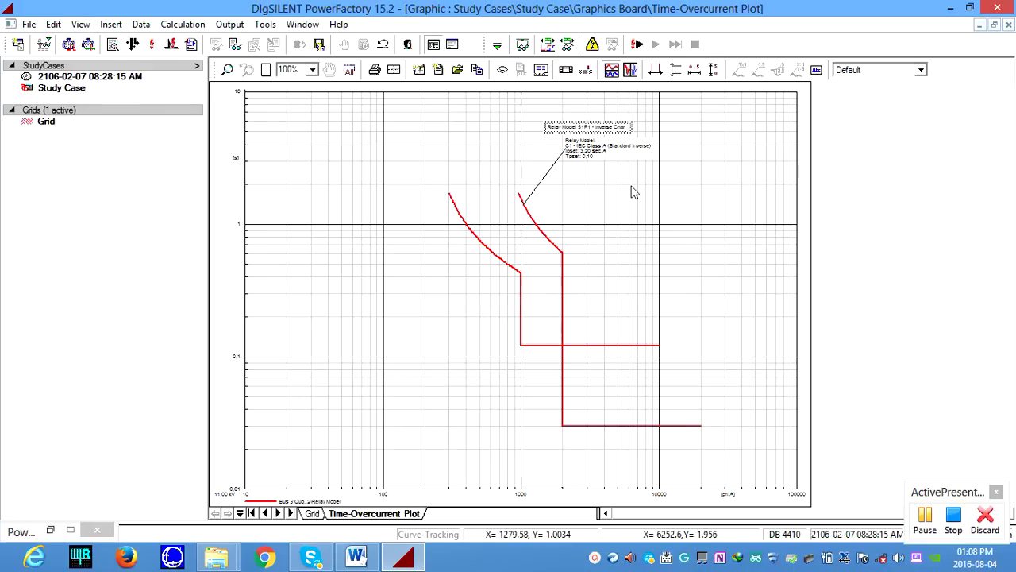
click(632, 192)
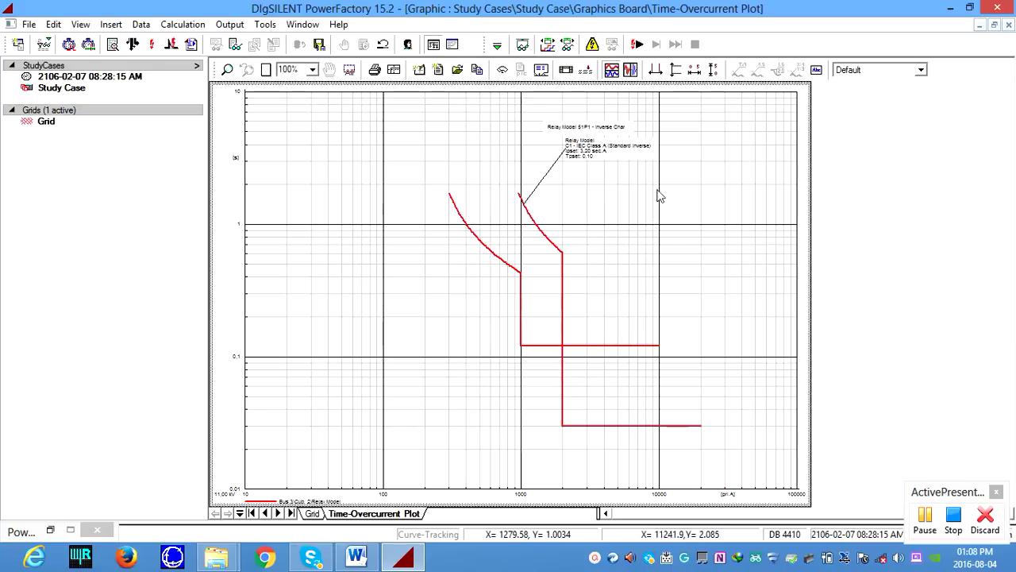
Step: Attach a format label above the 50P1 curve's horizontal section and review the 50P1 instantaneous overcurrent element's settings
click(613, 427)
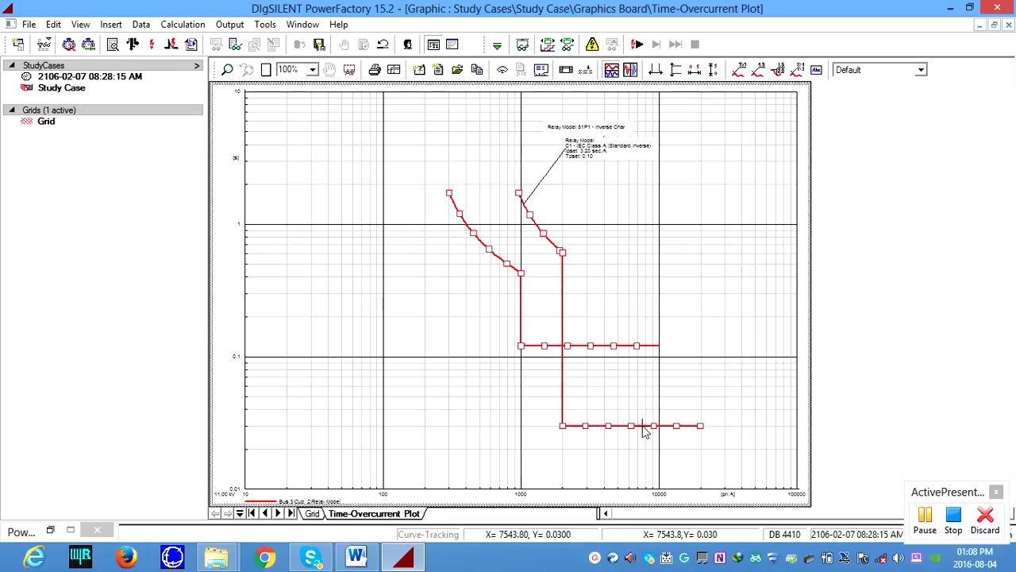
click(641, 425)
click(798, 71)
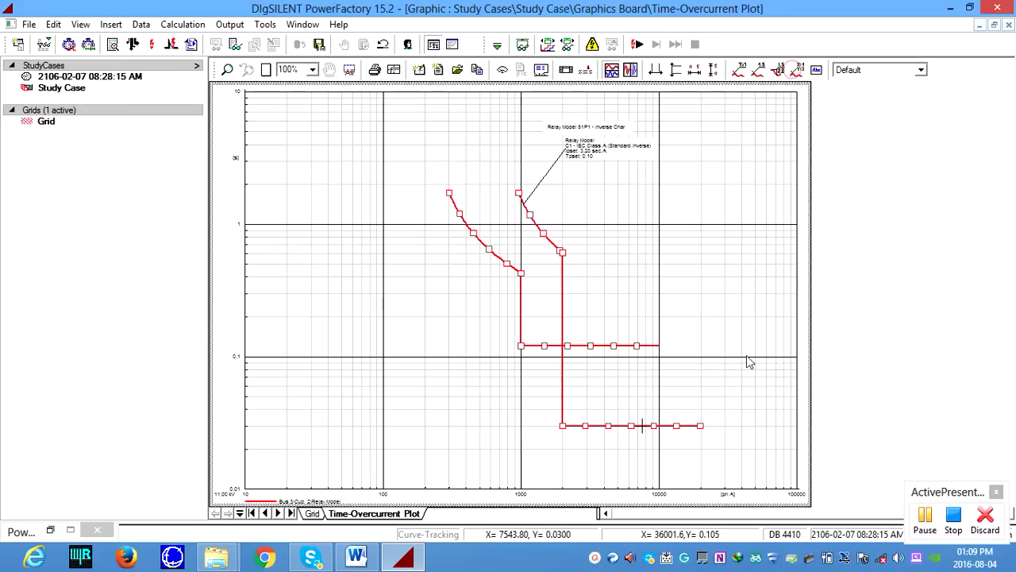
click(677, 395)
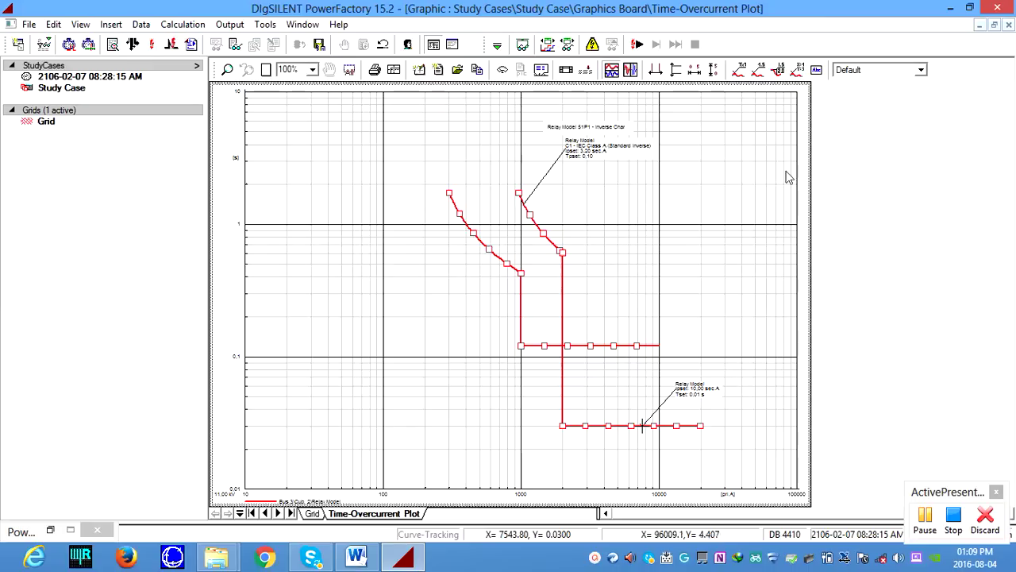
double_click(622, 426)
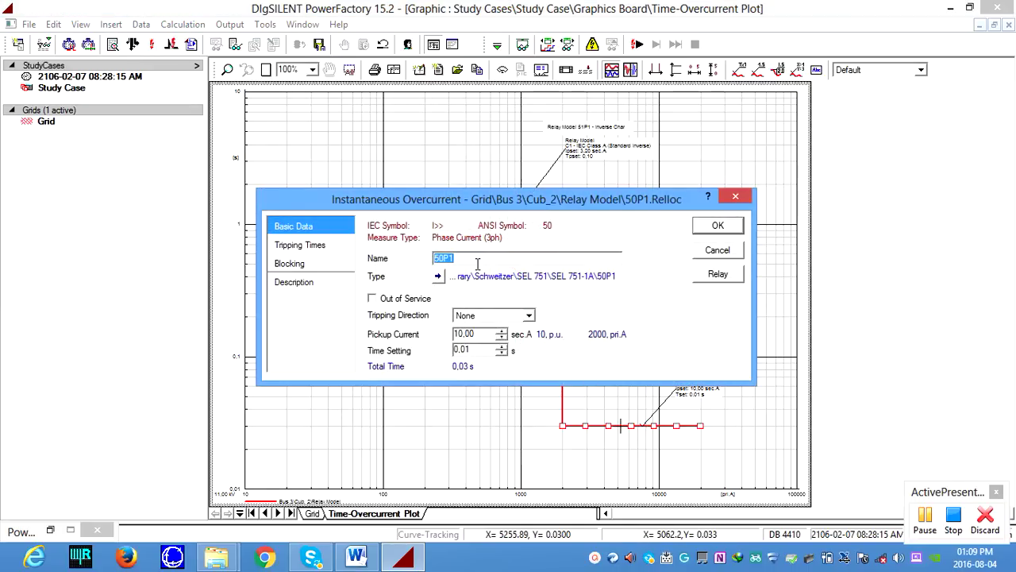
click(718, 251)
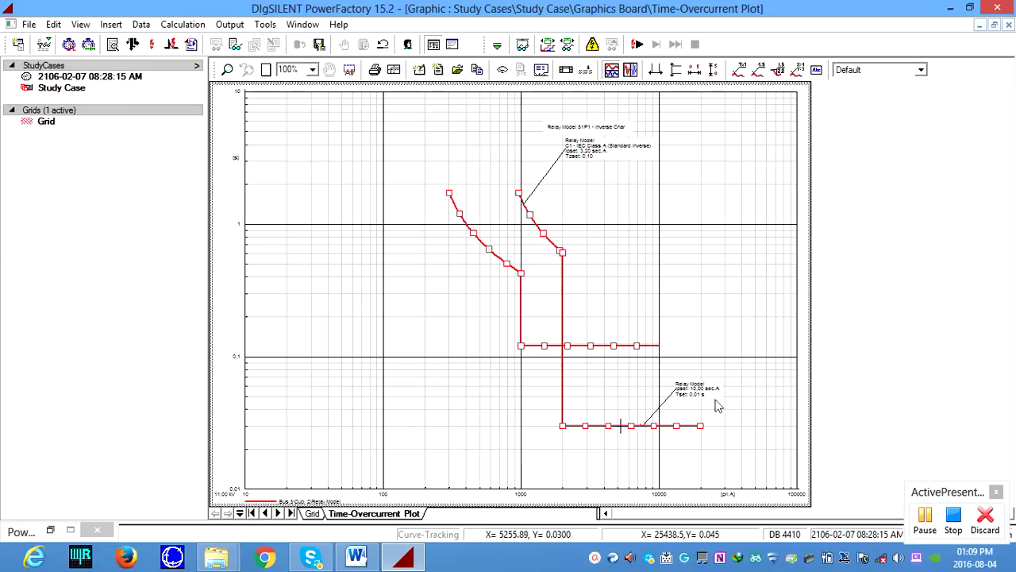
Step: Add a formatted text named 50P1 reading "Realy Model 50P1-Definite" and place it just above the 50P1 curve's settings label
click(816, 70)
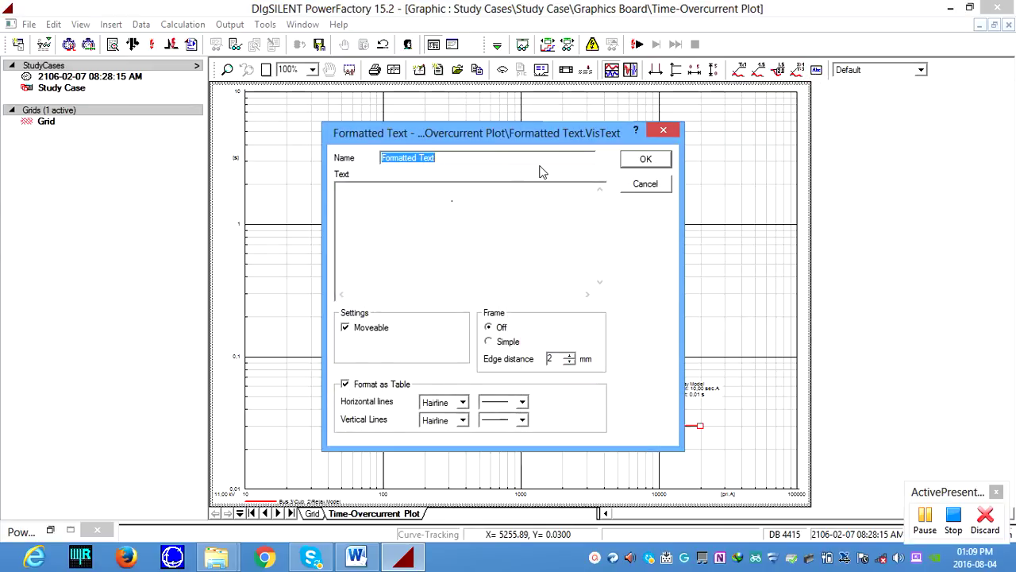
text(%)
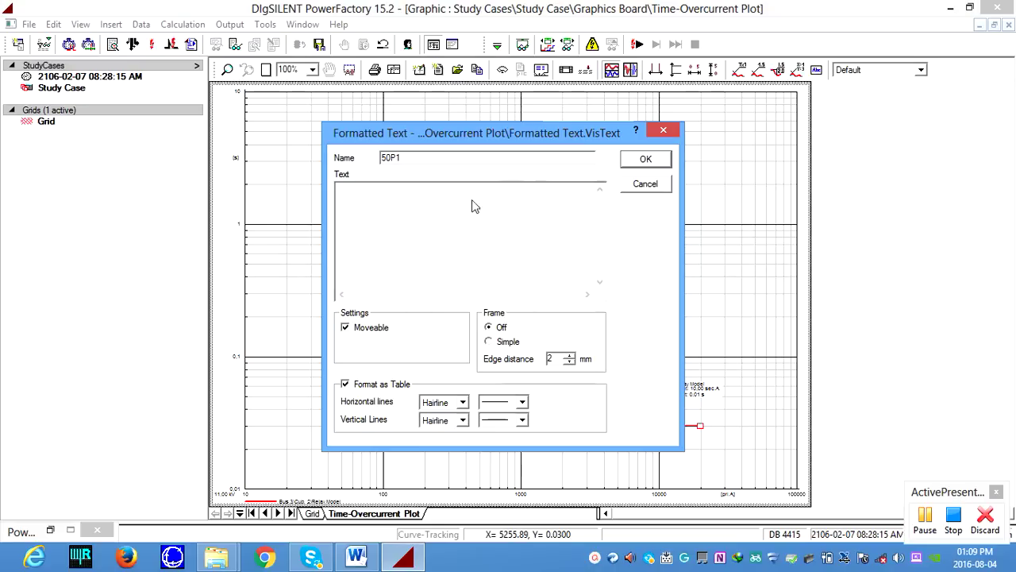
click(452, 224)
text(Real)
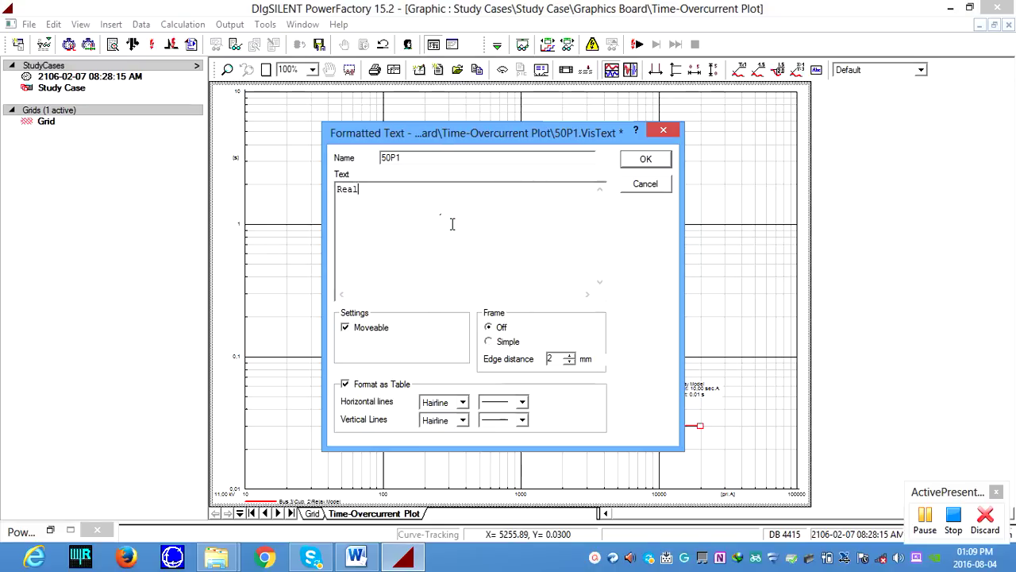
text(y Model 50P1-Definite)
click(647, 160)
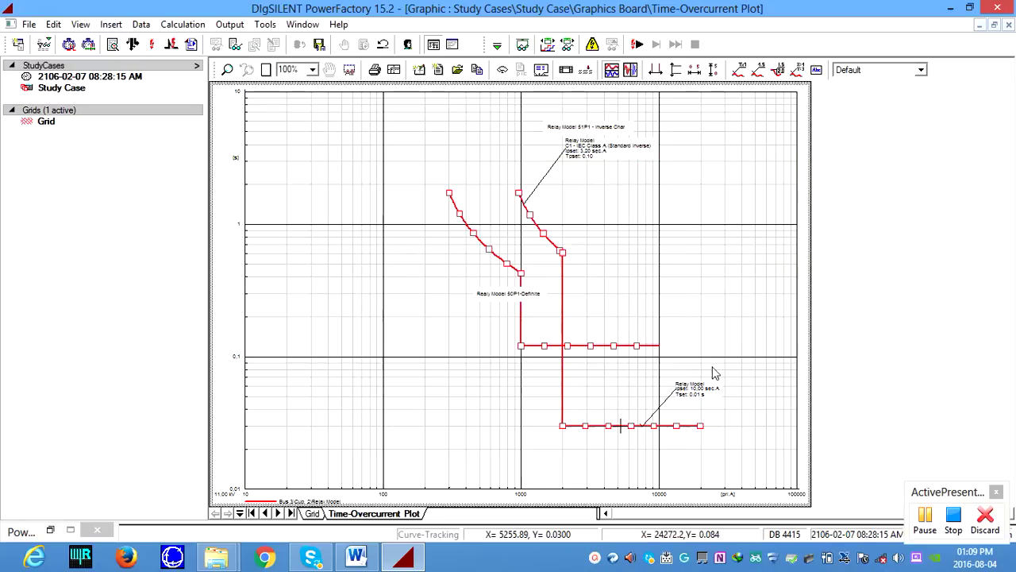
click(504, 296)
drag(503, 295, 697, 367)
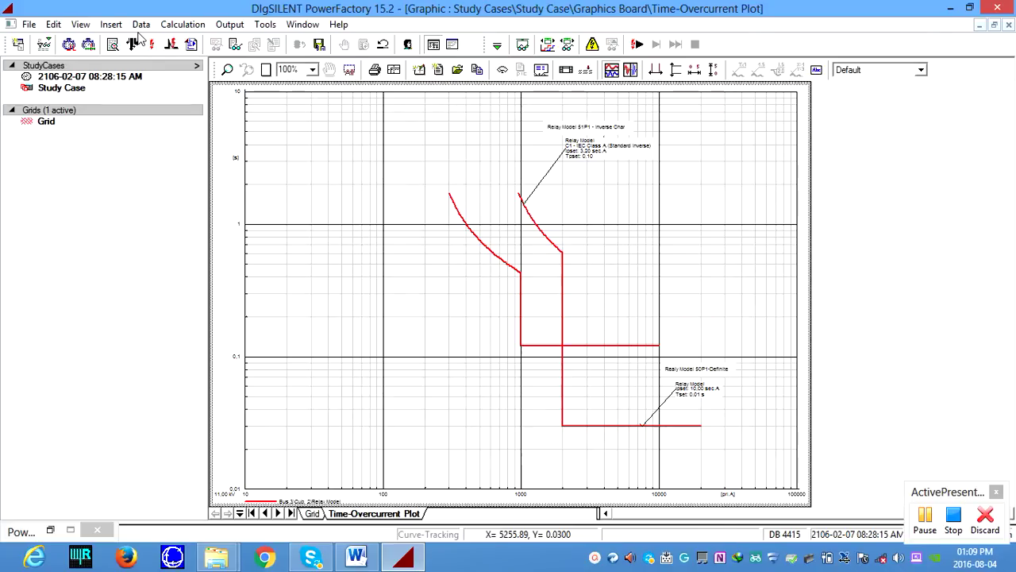
click(314, 70)
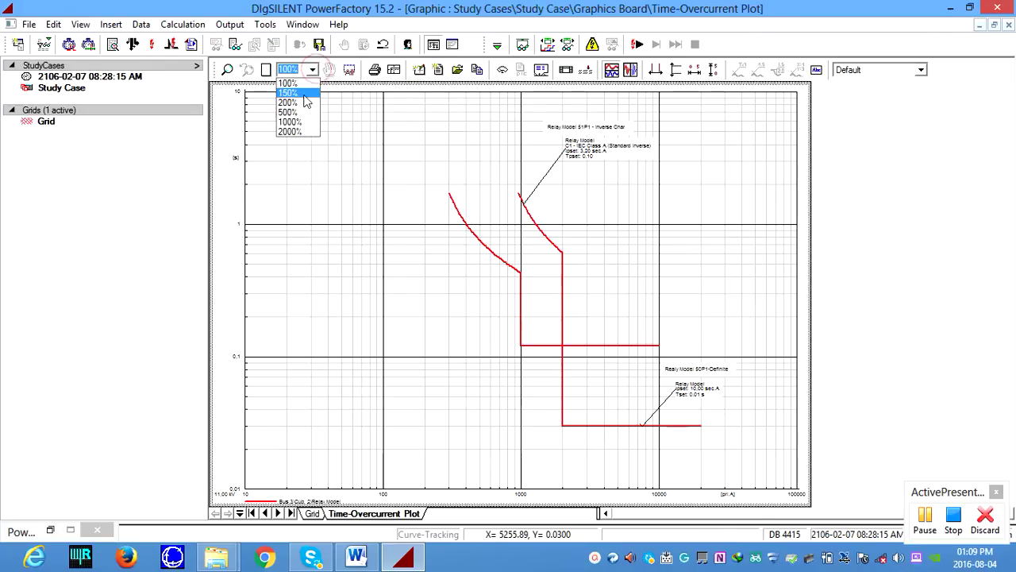
click(303, 96)
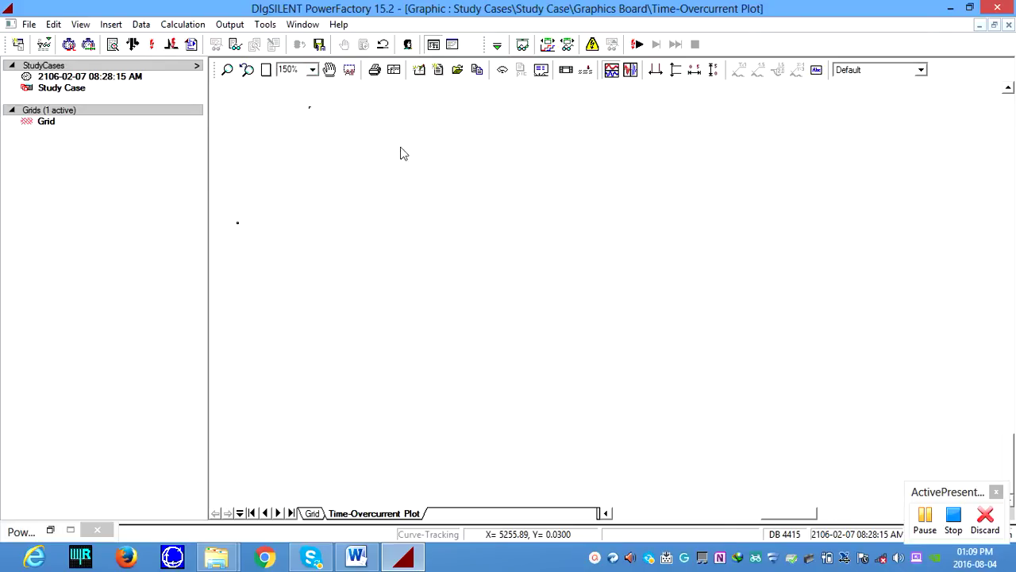
drag(790, 522, 715, 524)
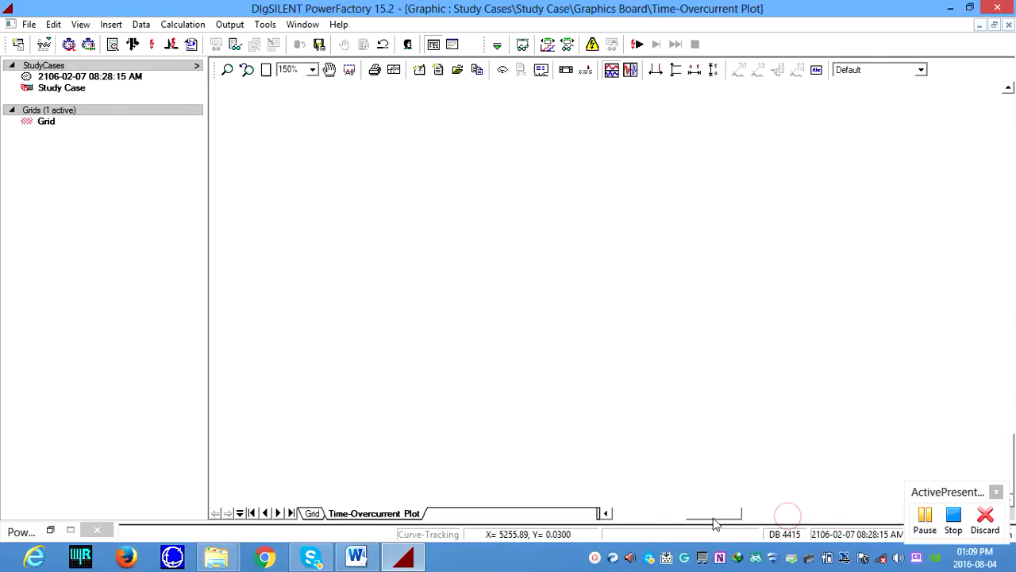
scroll(773, 347, up, 10)
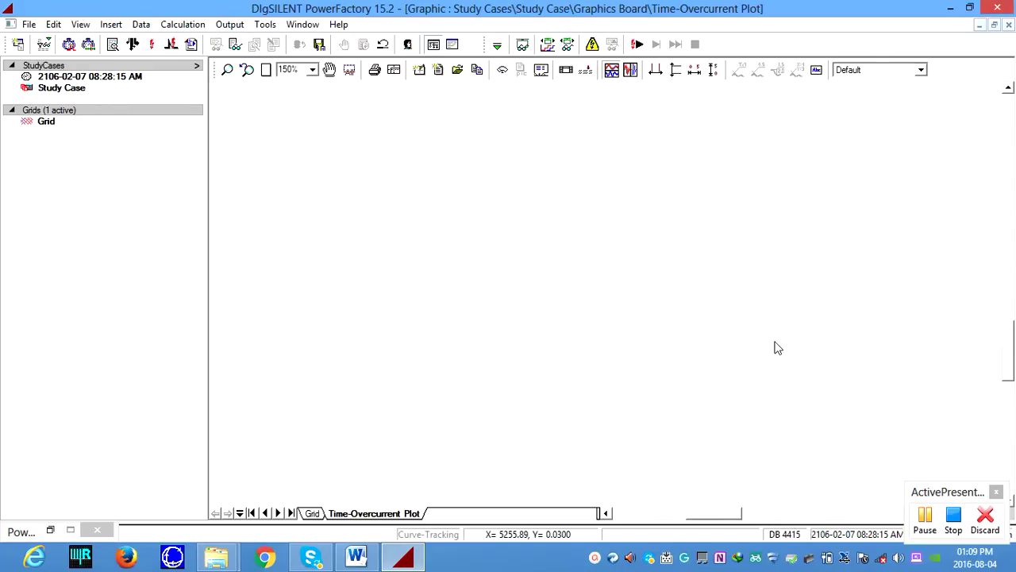
click(314, 72)
click(302, 84)
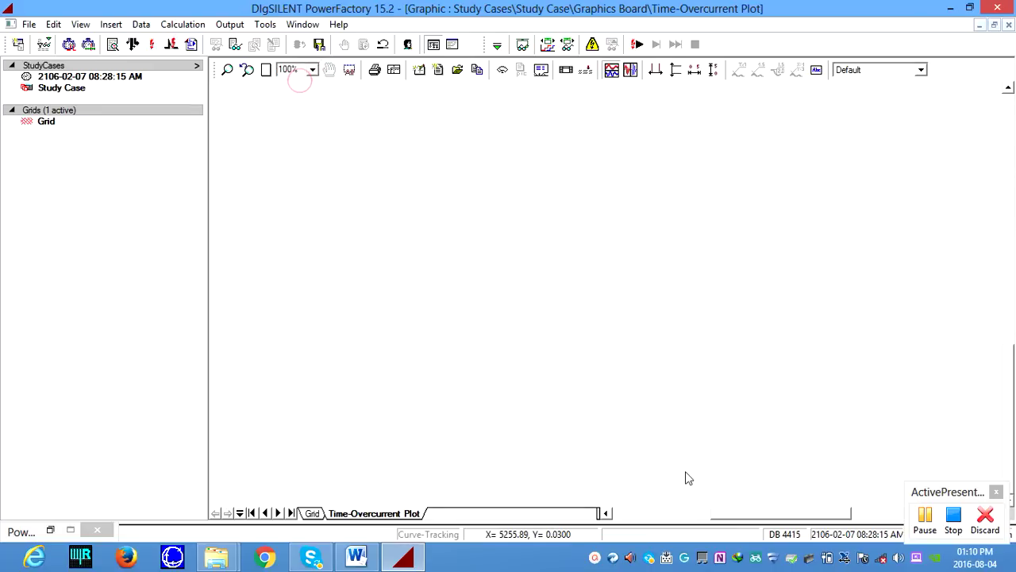
mouse_move(776, 515)
mouse_down()
mouse_move(821, 517)
mouse_move(767, 509)
mouse_up()
drag(755, 426, 921, 518)
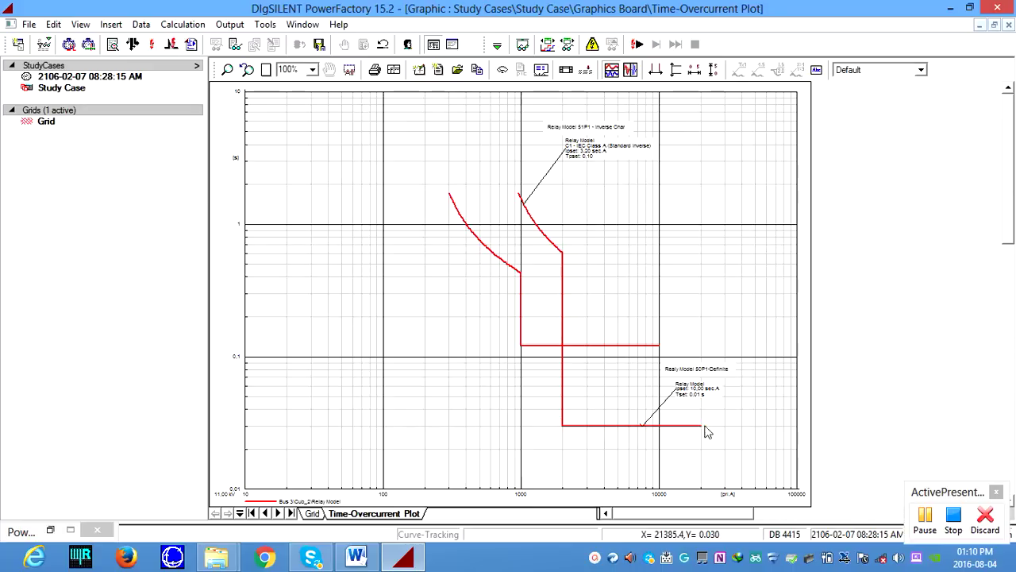
Step: Review the basic data of the 50P1 instantaneous overcurrent element and of its parent relay model, leaving both unchanged
click(685, 370)
double_click(686, 371)
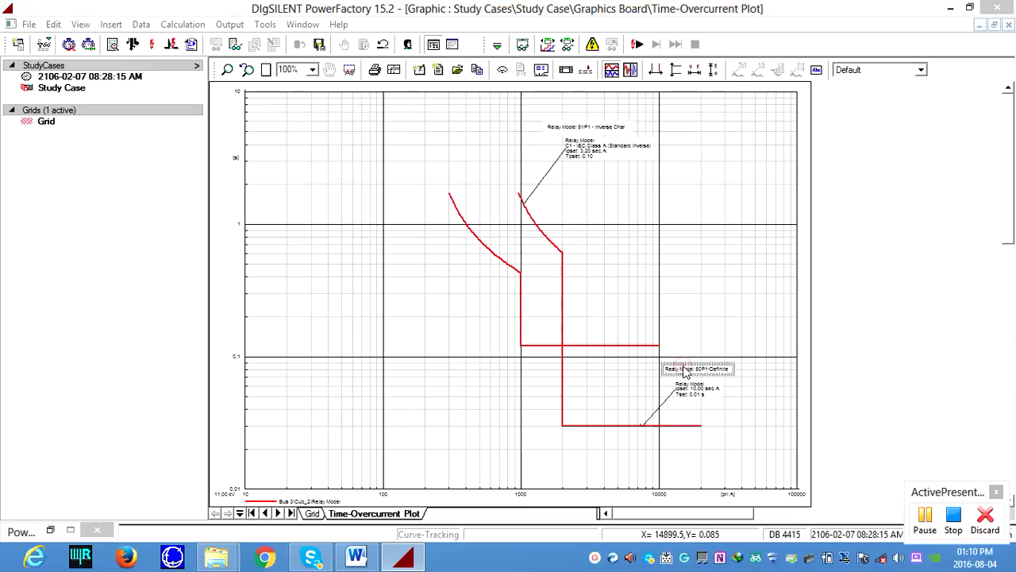
click(642, 187)
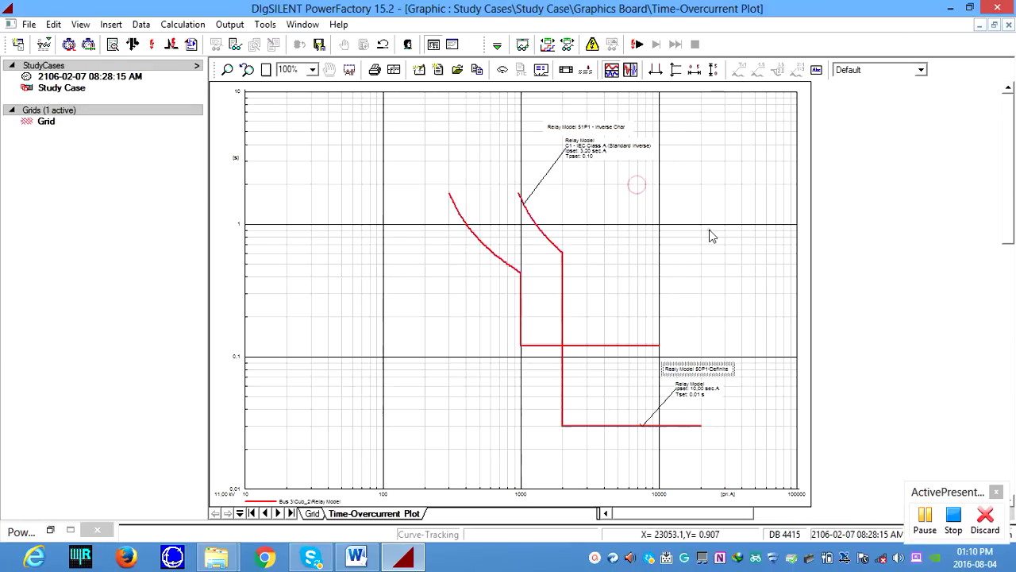
double_click(615, 432)
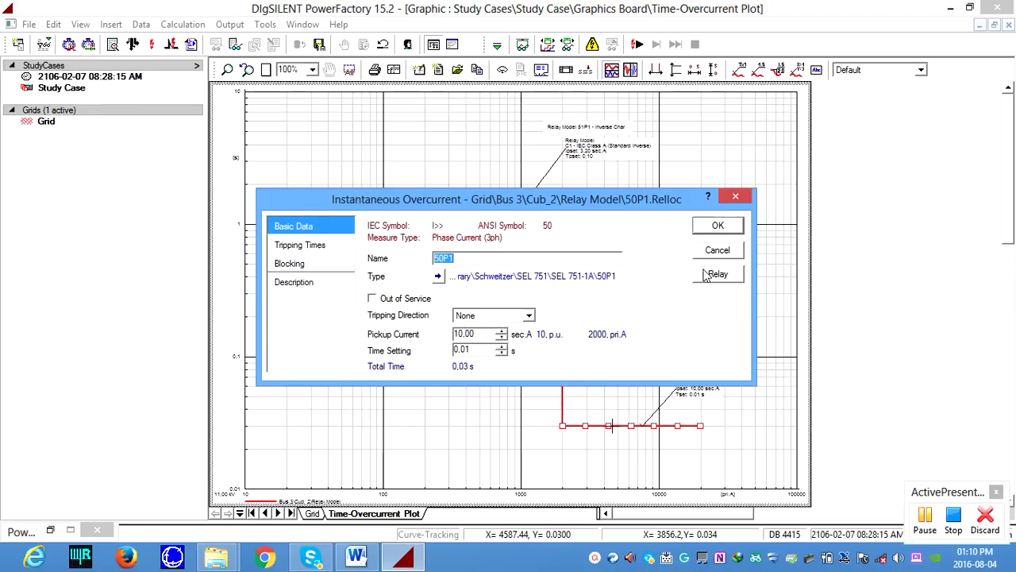
click(717, 275)
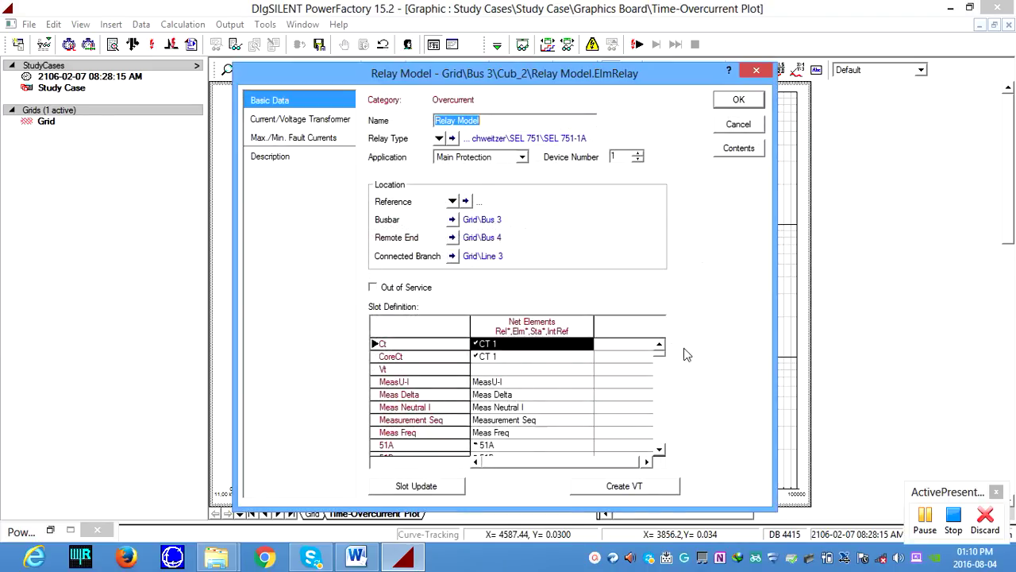
click(738, 127)
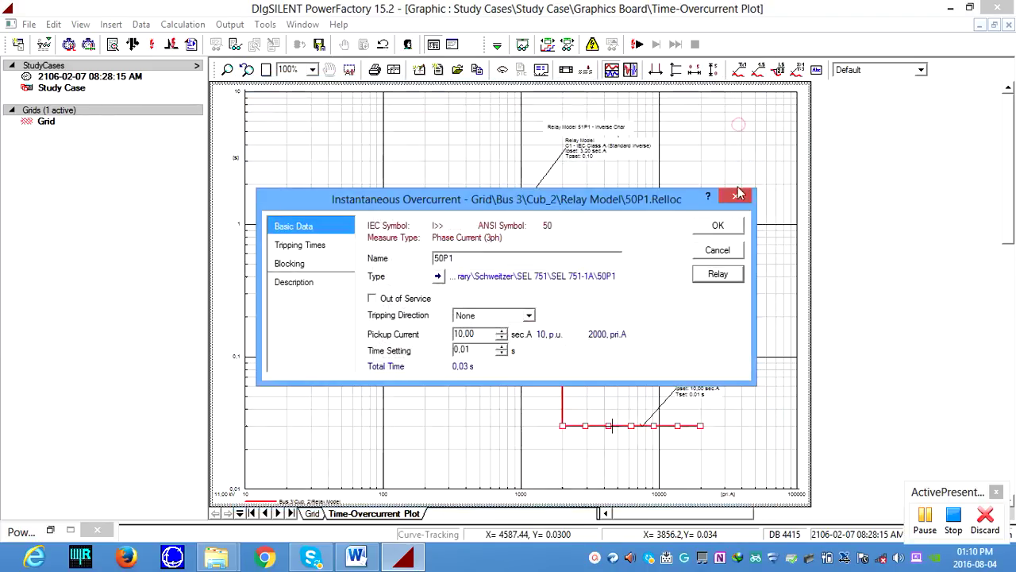
click(727, 253)
click(681, 224)
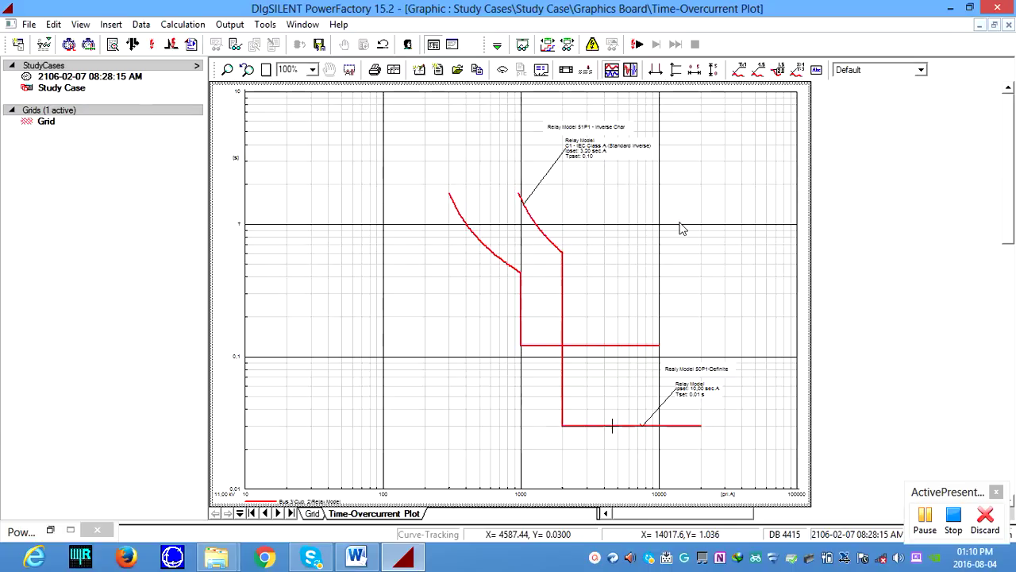
Step: Attach a format label above the upper end of the lower-current inverse curve and open that curve's time-overcurrent element settings
click(456, 208)
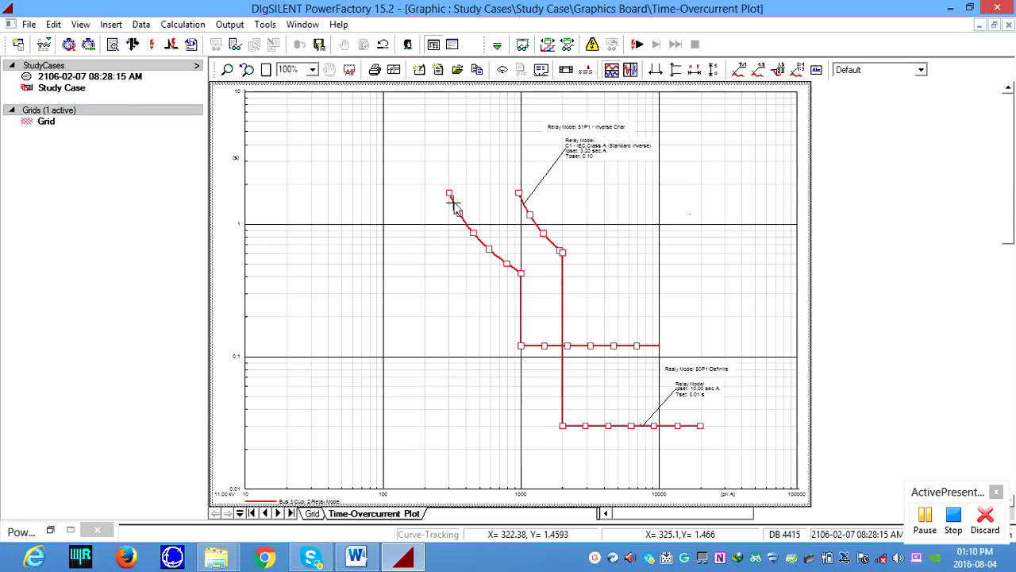
click(798, 73)
click(453, 195)
click(483, 165)
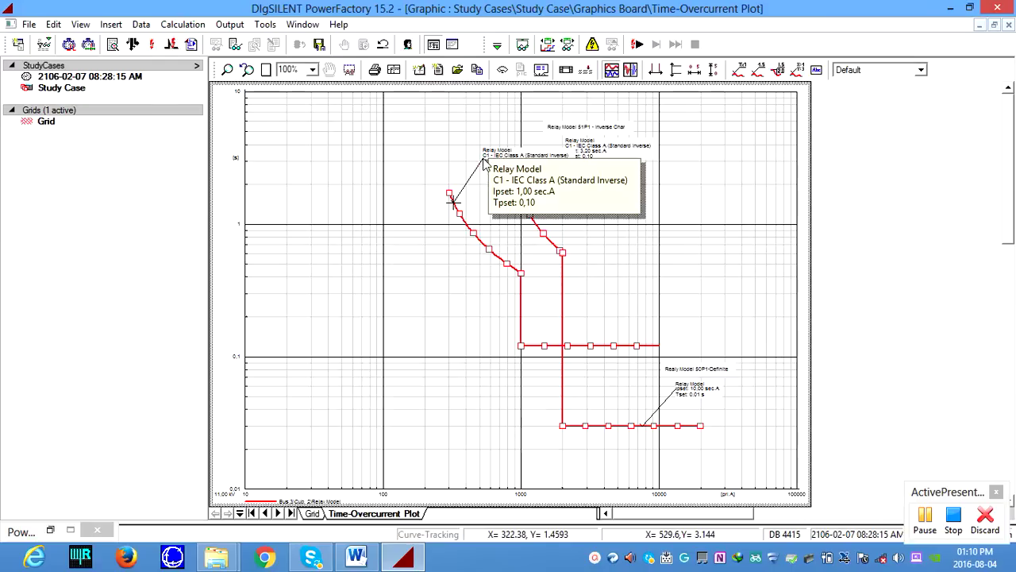
drag(497, 159, 477, 152)
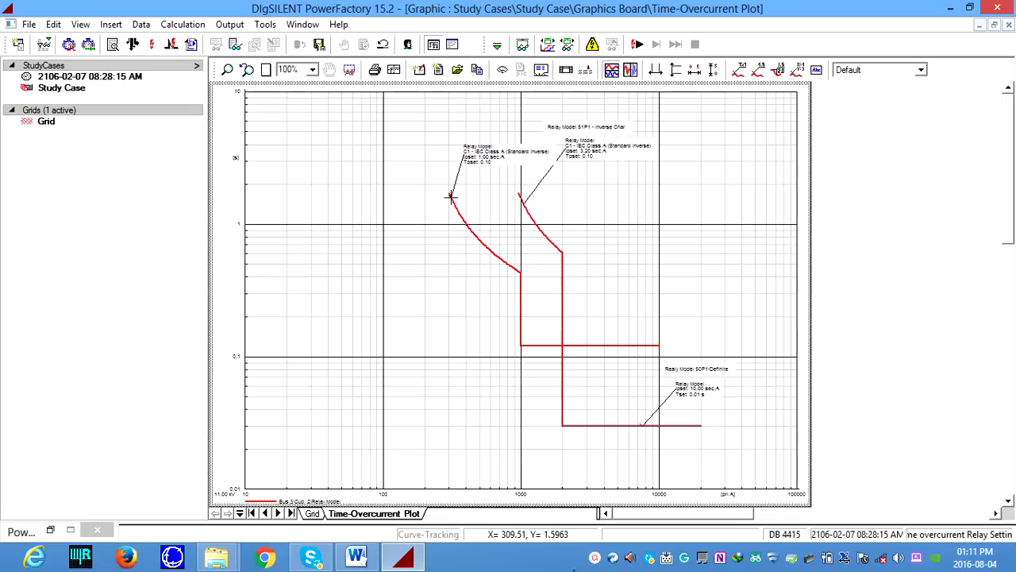
click(595, 560)
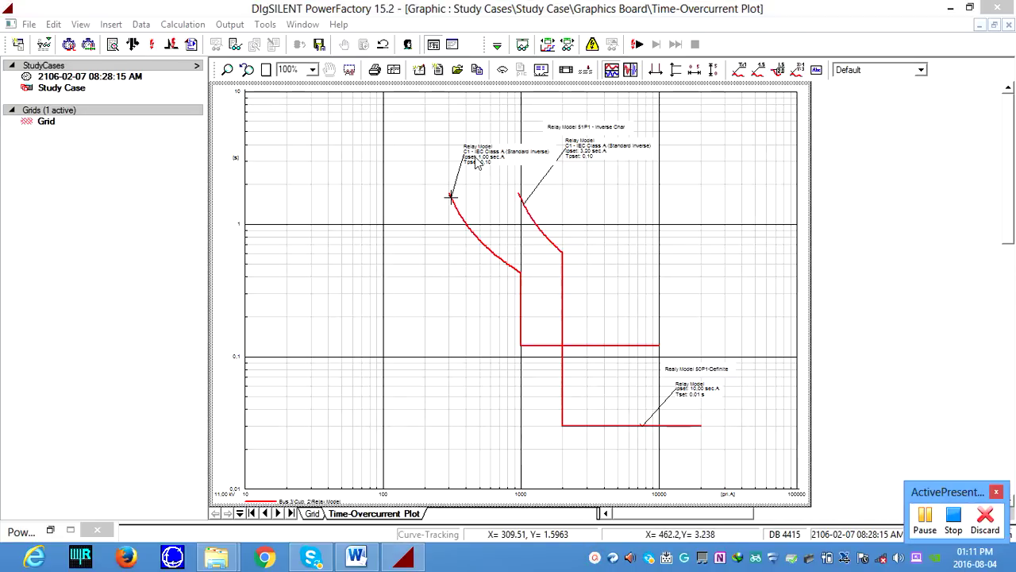
double_click(460, 220)
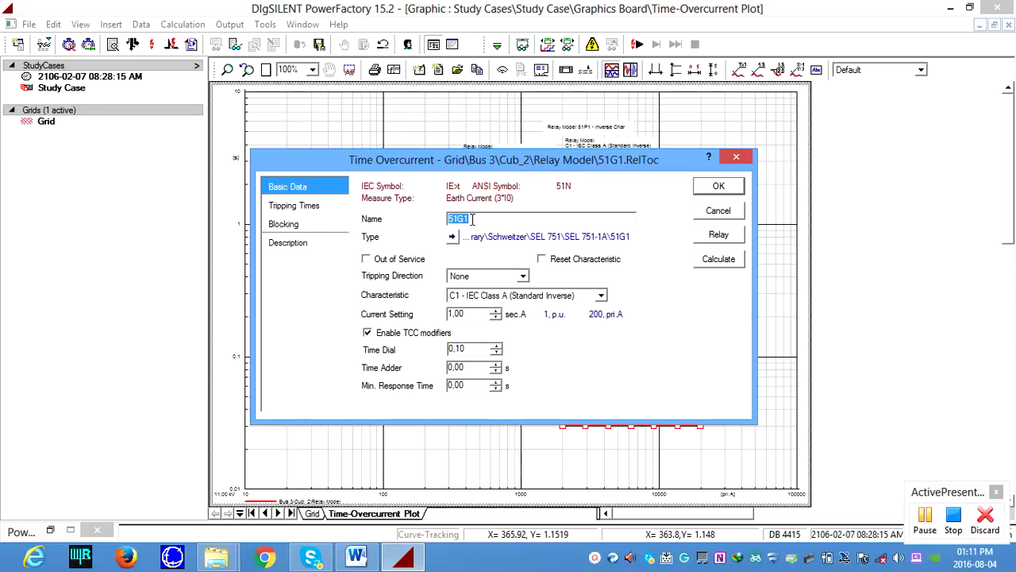
Step: Add a formatted text named 51G1 reading "Relay Model 51G1 Inverse Char" and place it just above the 51G1 curve's settings label
click(712, 188)
click(817, 70)
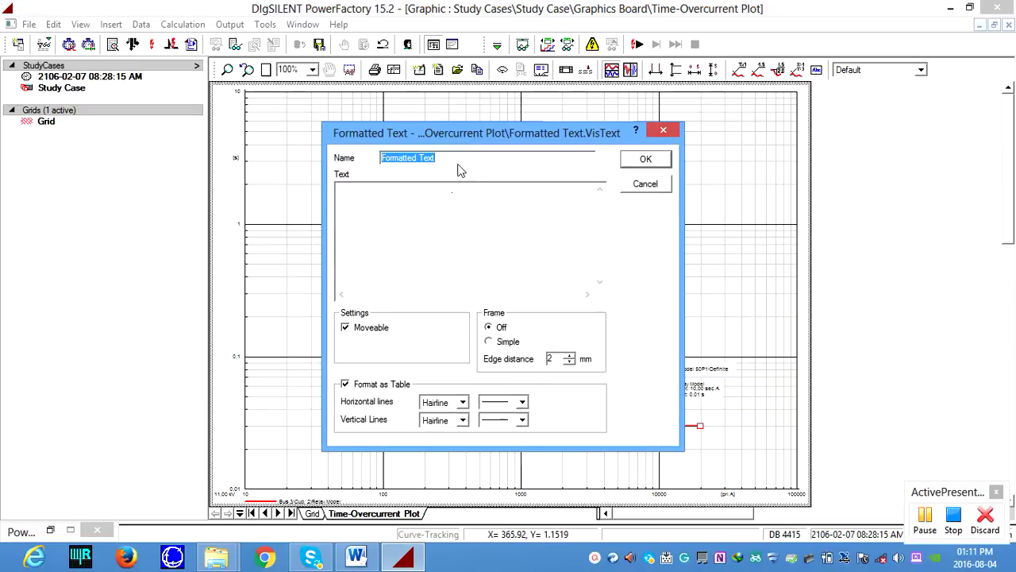
text(5)
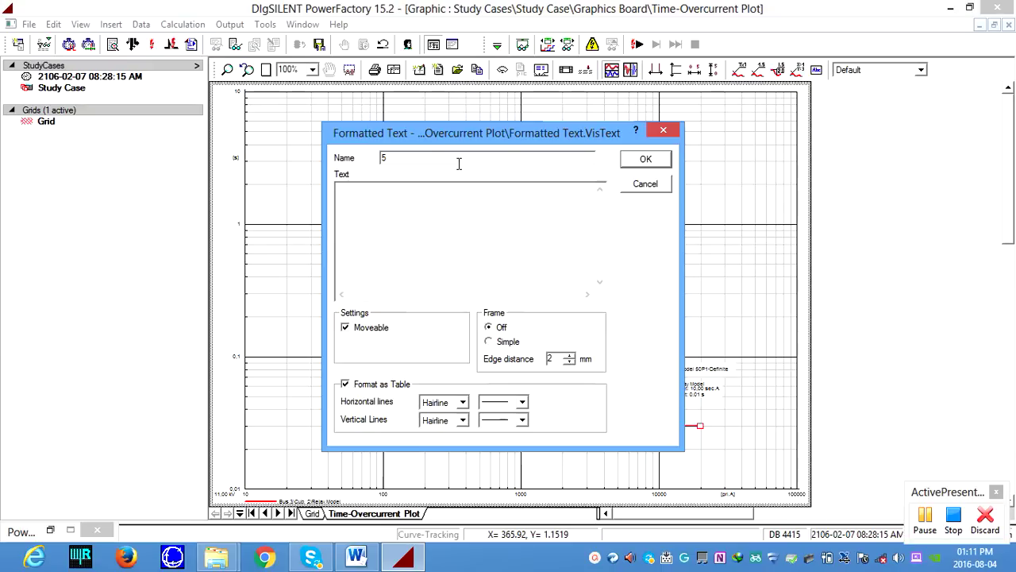
text(1G1)
click(410, 207)
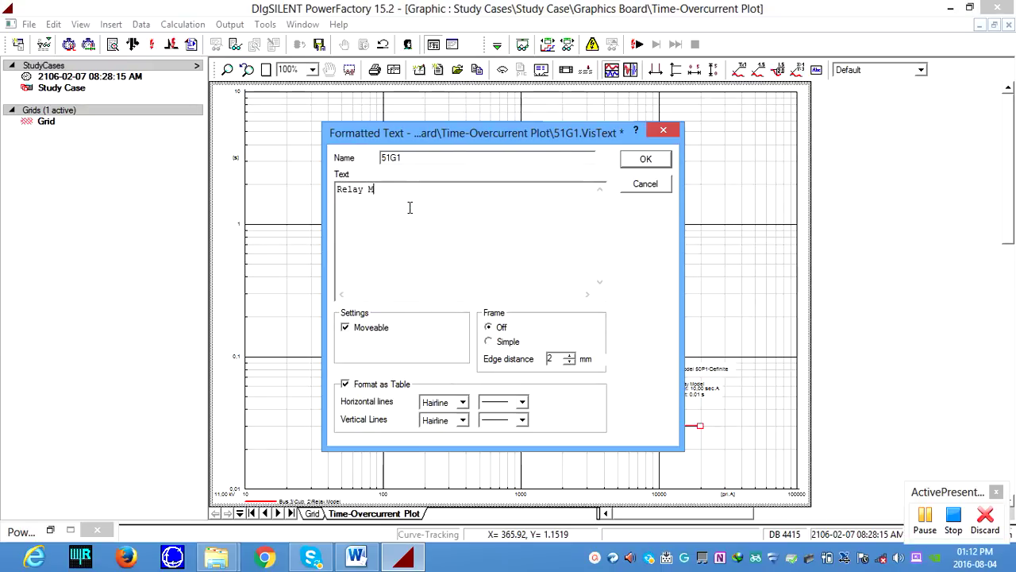
text(Relay Model 51)
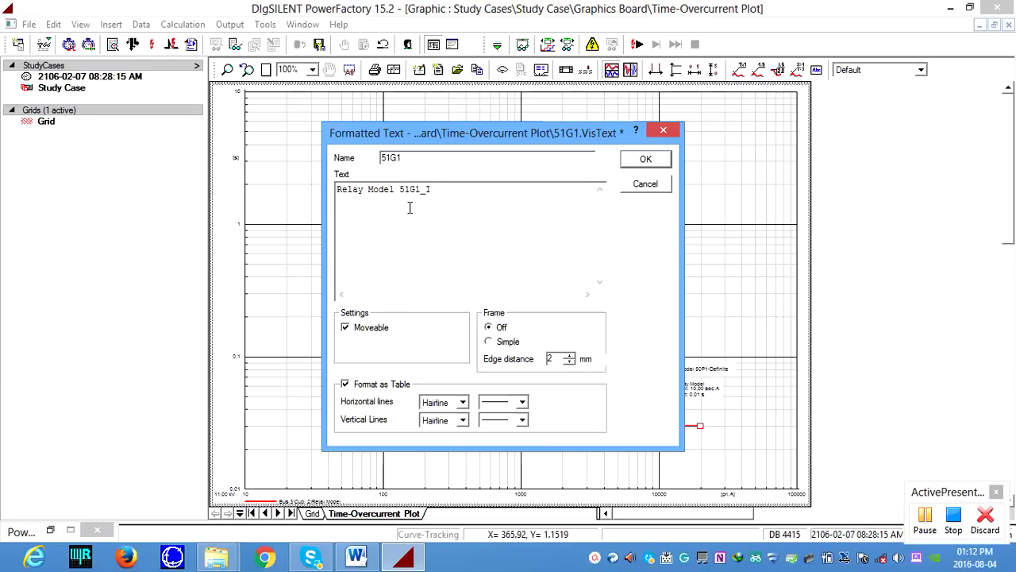
text(G1 I)
click(643, 159)
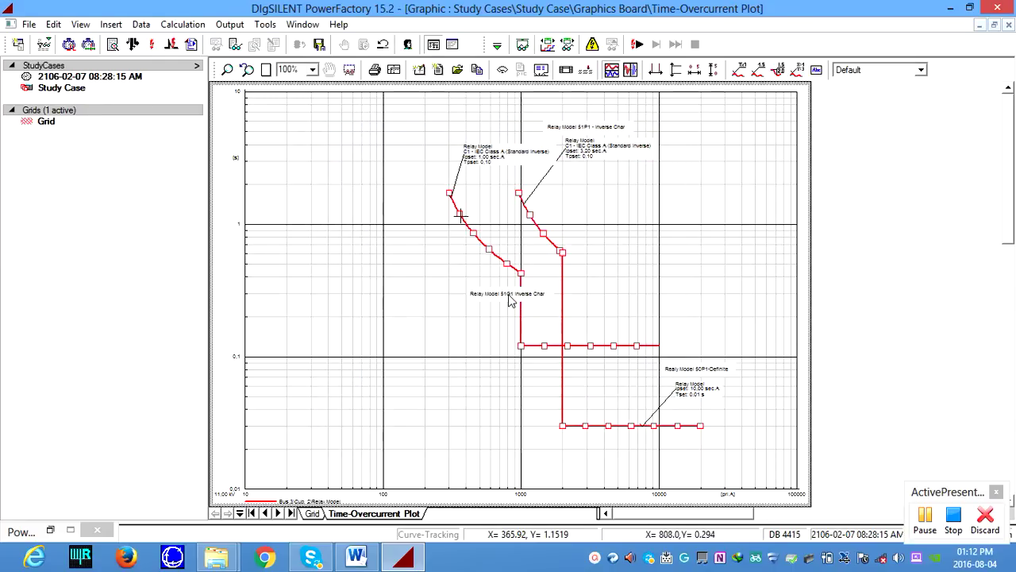
click(510, 300)
drag(512, 295, 487, 139)
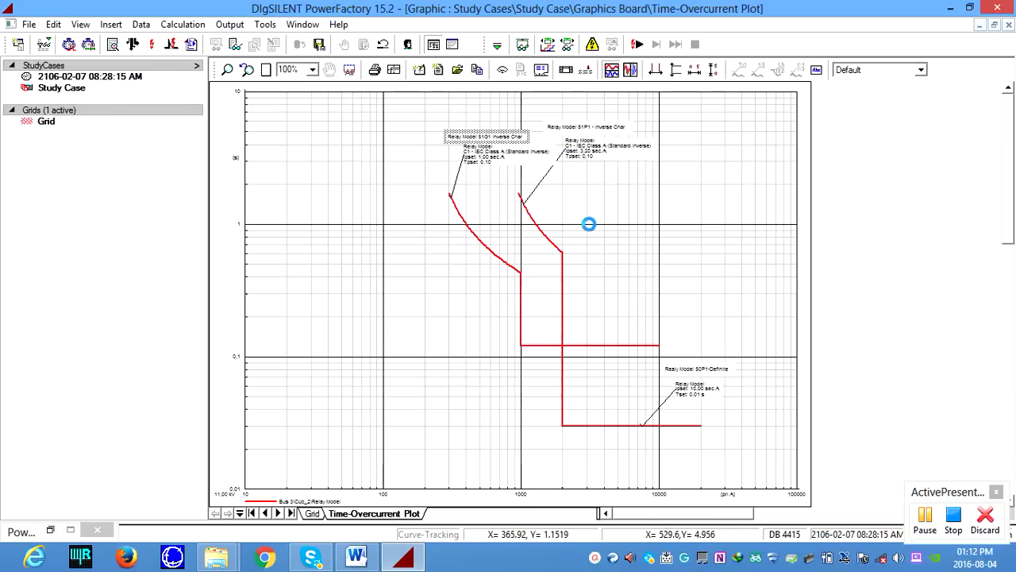
click(612, 233)
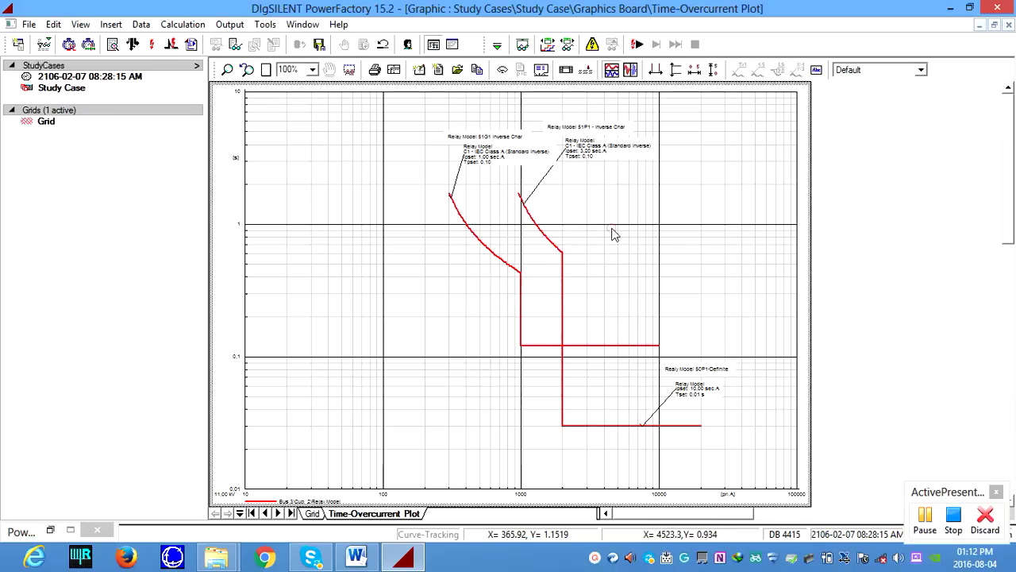
Step: Attach a format label above the horizontal section of the 50G1 curve at about 0.12 s
click(596, 346)
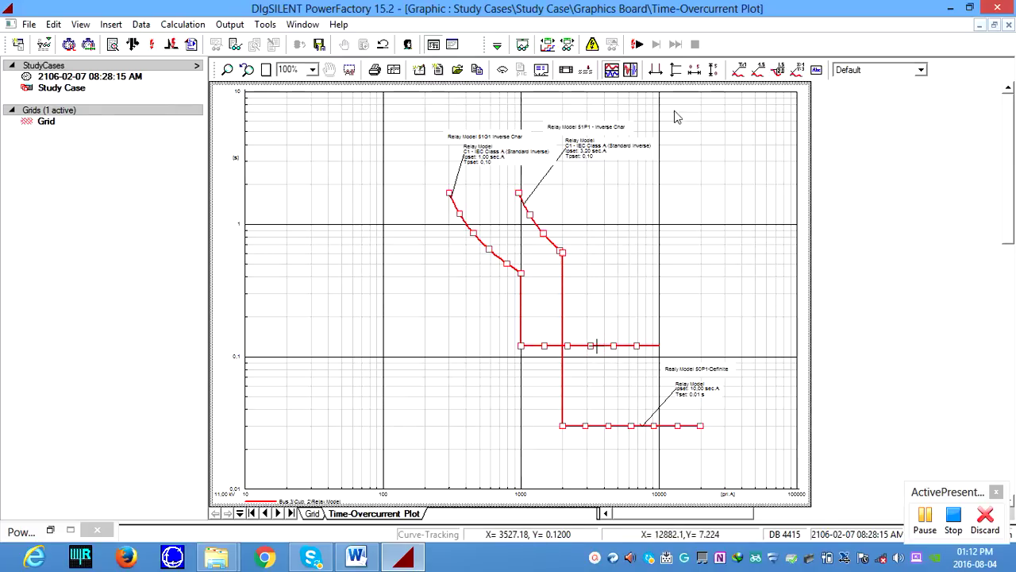
click(782, 72)
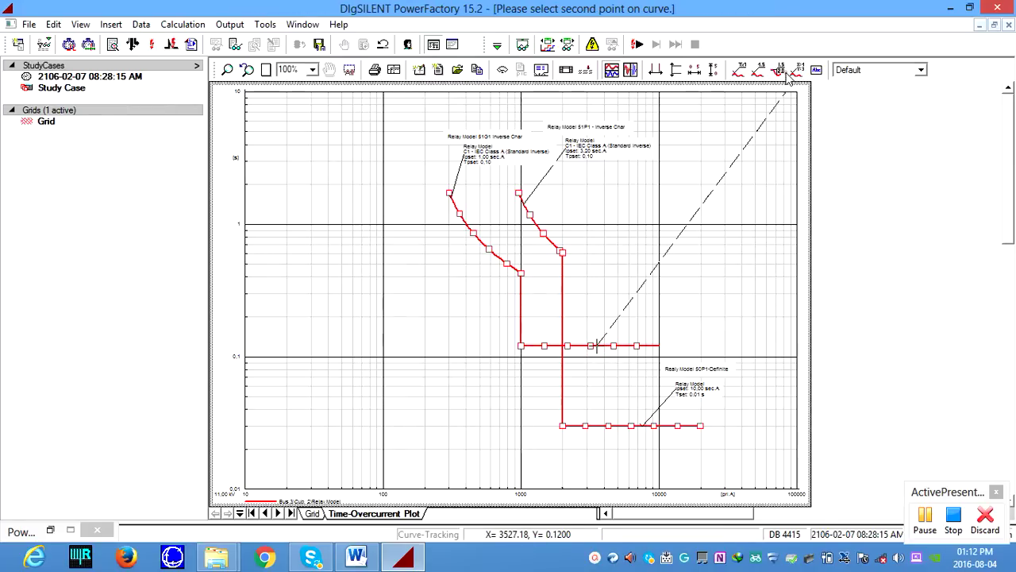
click(746, 122)
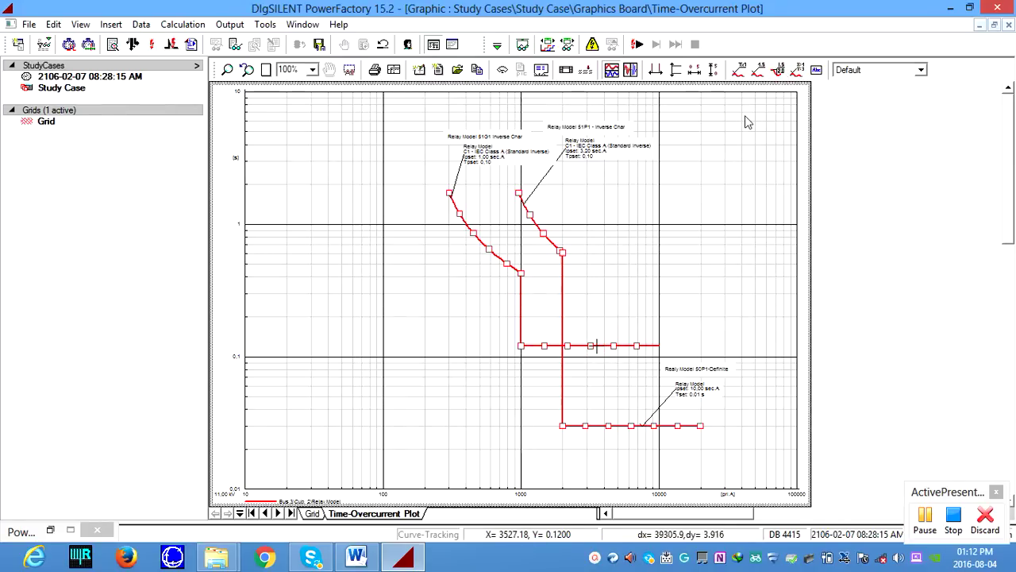
click(799, 73)
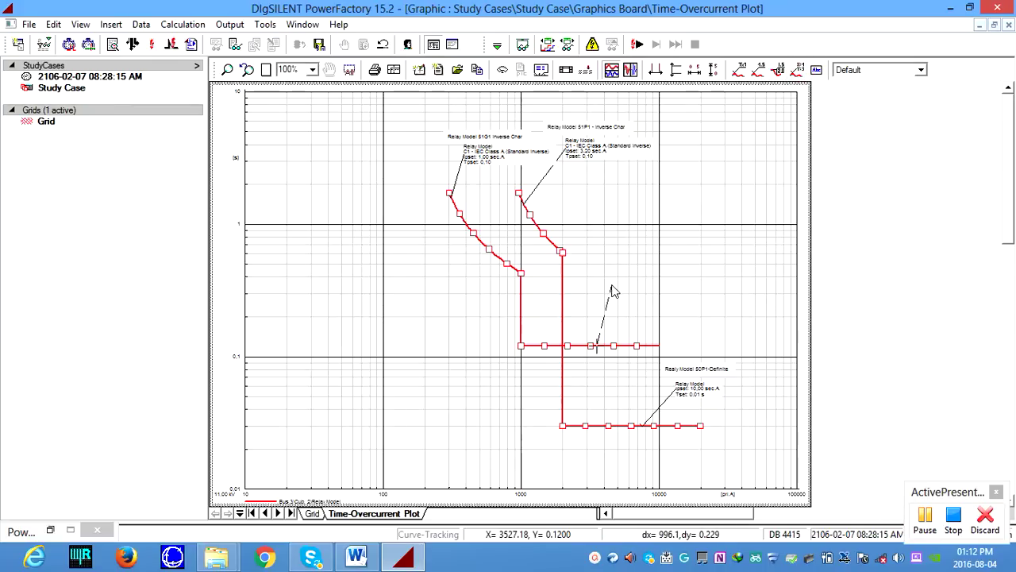
click(614, 284)
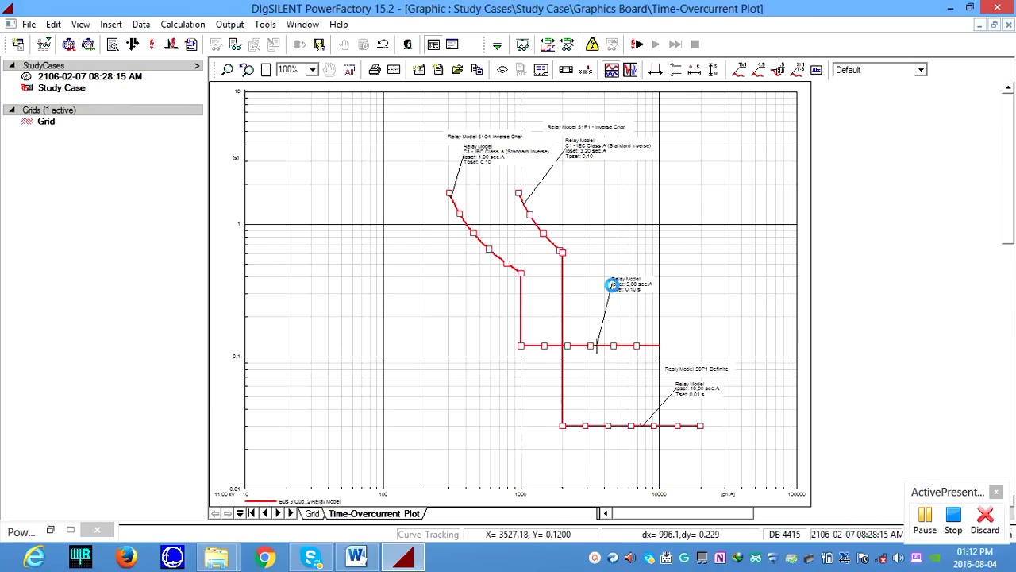
Step: Add a formatted text named 50G1 reading "50G1 Definite Time" and place it just above the 50G1 curve's settings label
click(818, 71)
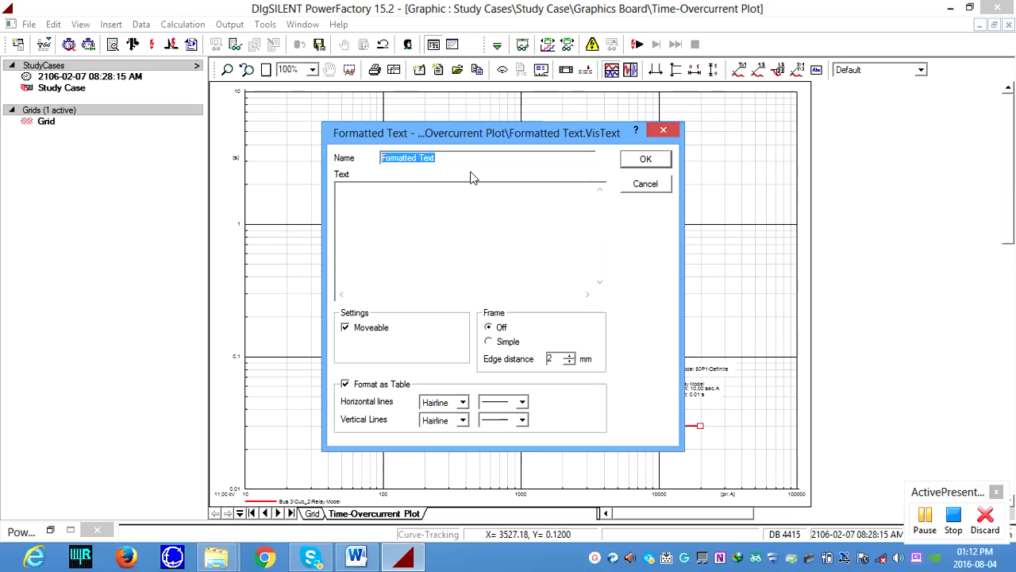
text(50G1)
click(389, 201)
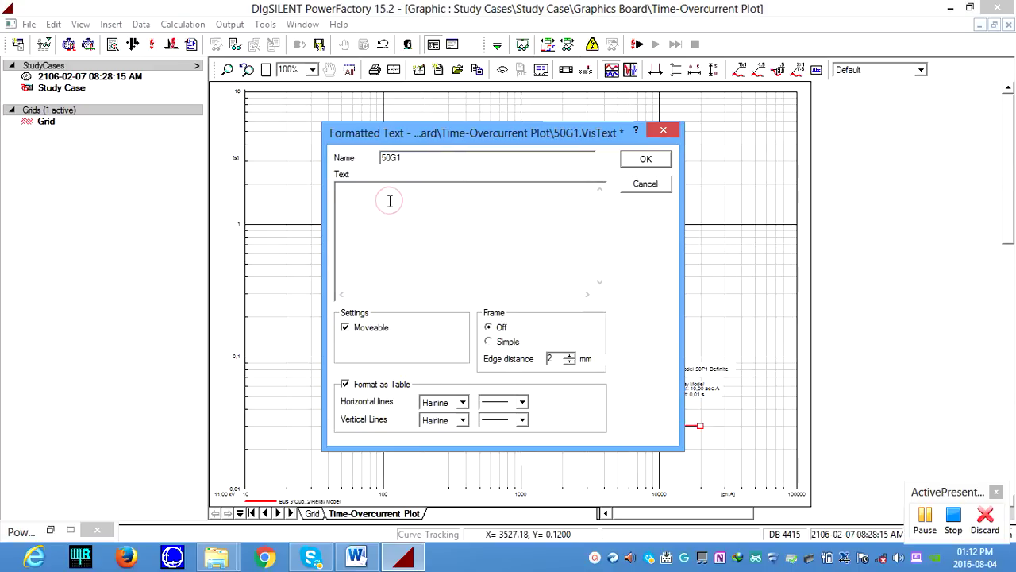
text(50G1 _)
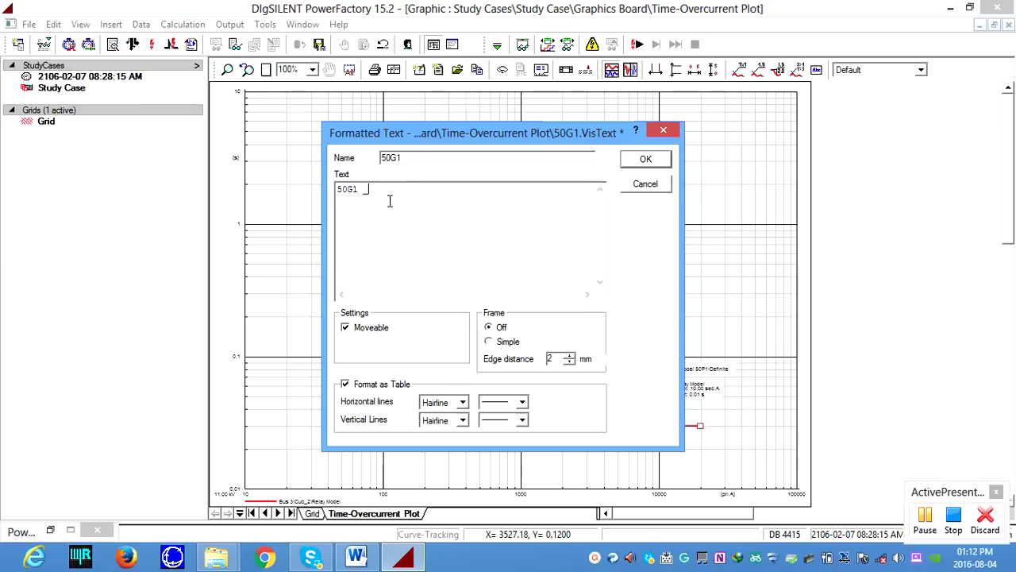
key(BackSpace)
text(Definite Time)
click(632, 162)
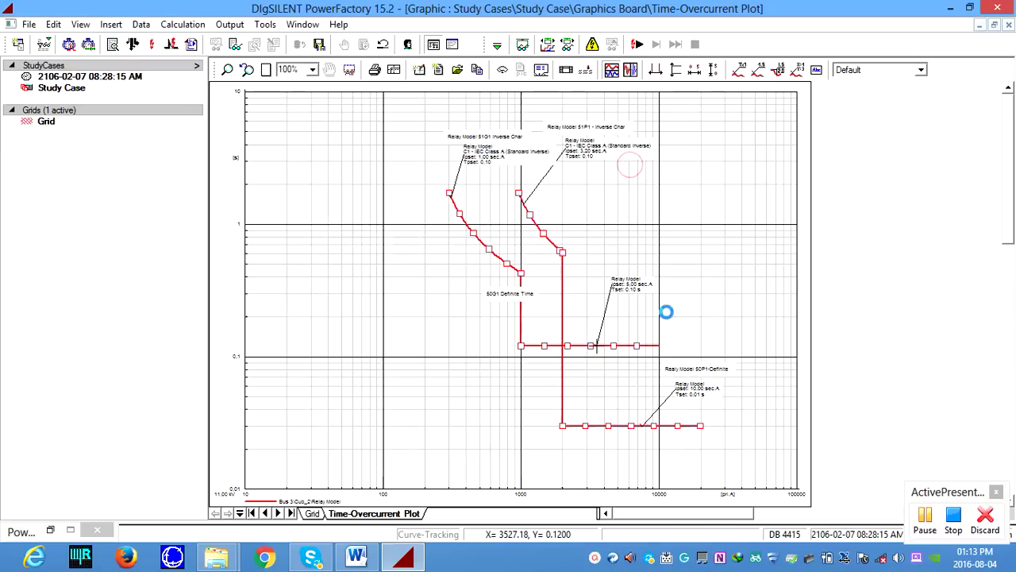
click(535, 301)
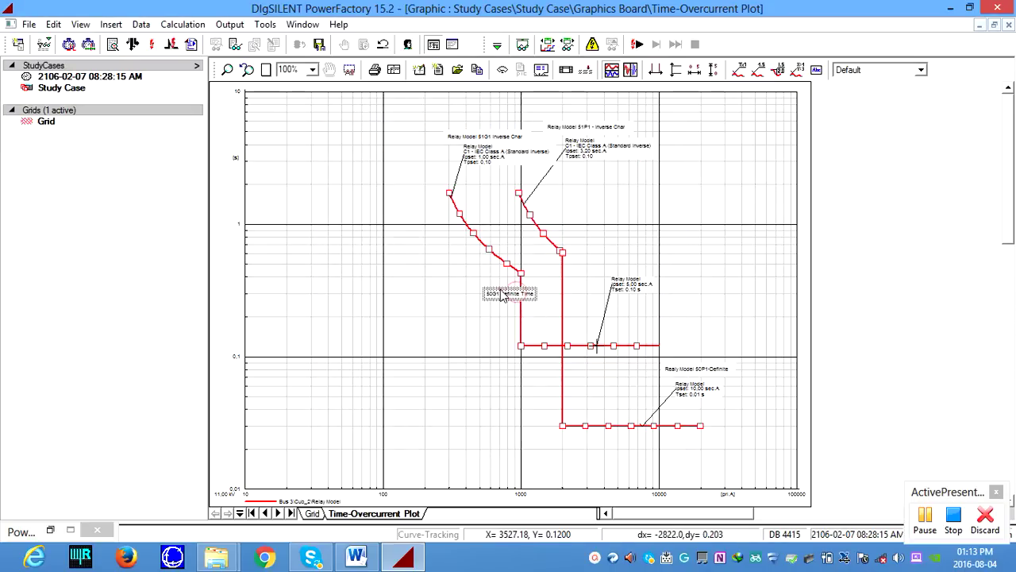
drag(503, 294, 627, 270)
click(695, 271)
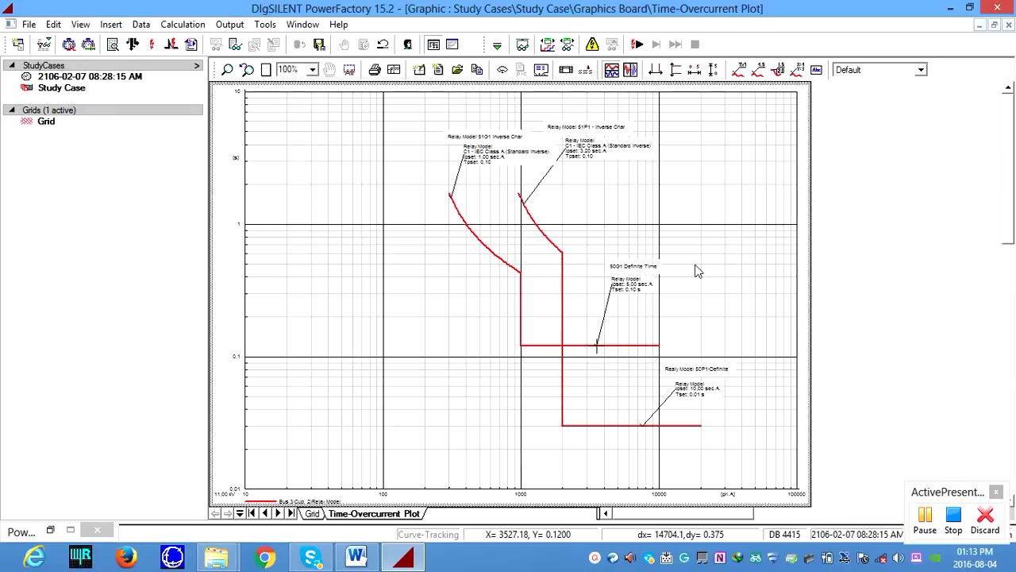
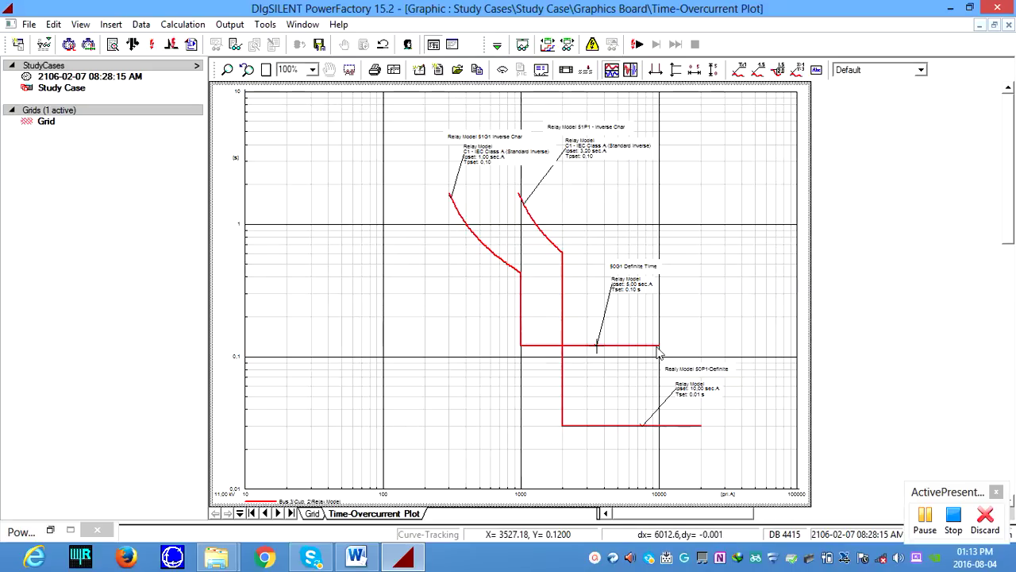
click(621, 269)
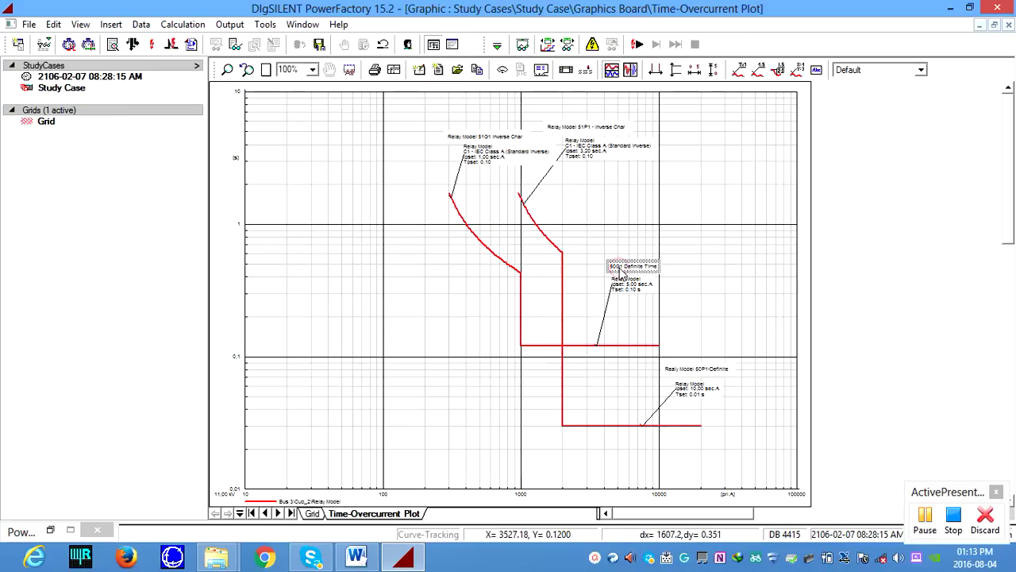
click(706, 231)
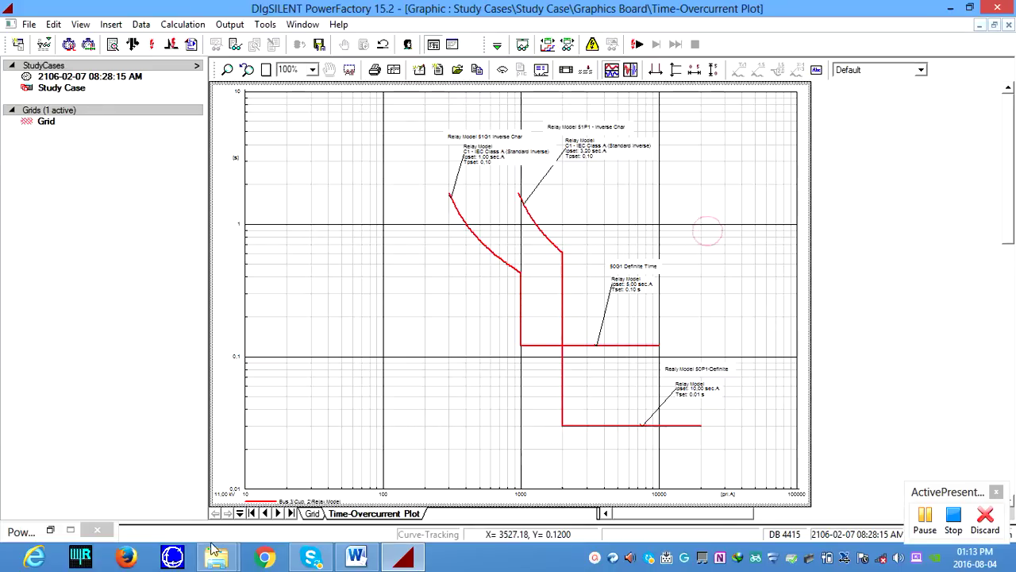
Step: Open the Grid diagram and run a balanced, positive-sequence AC load flow calculation
click(313, 513)
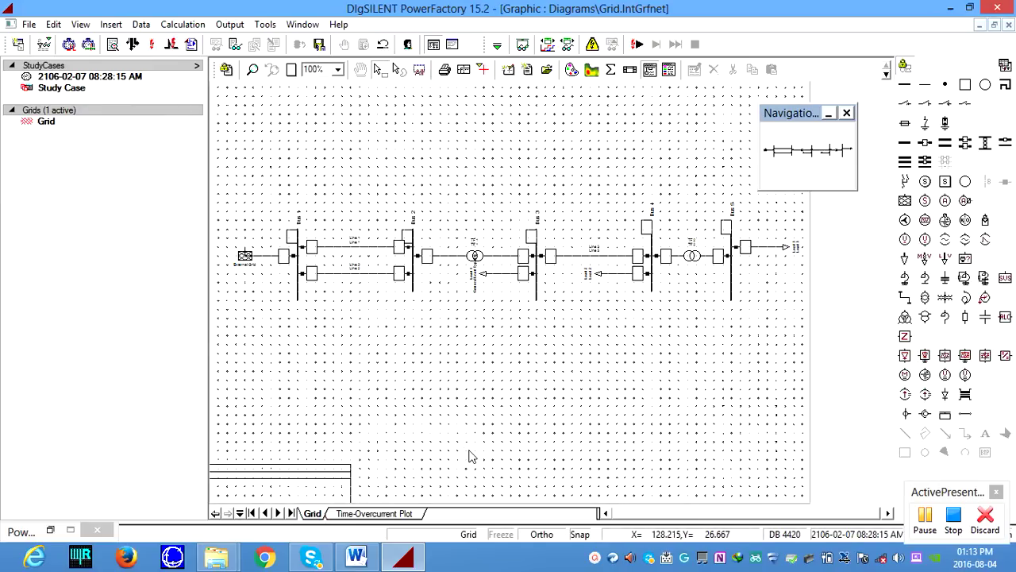
click(123, 41)
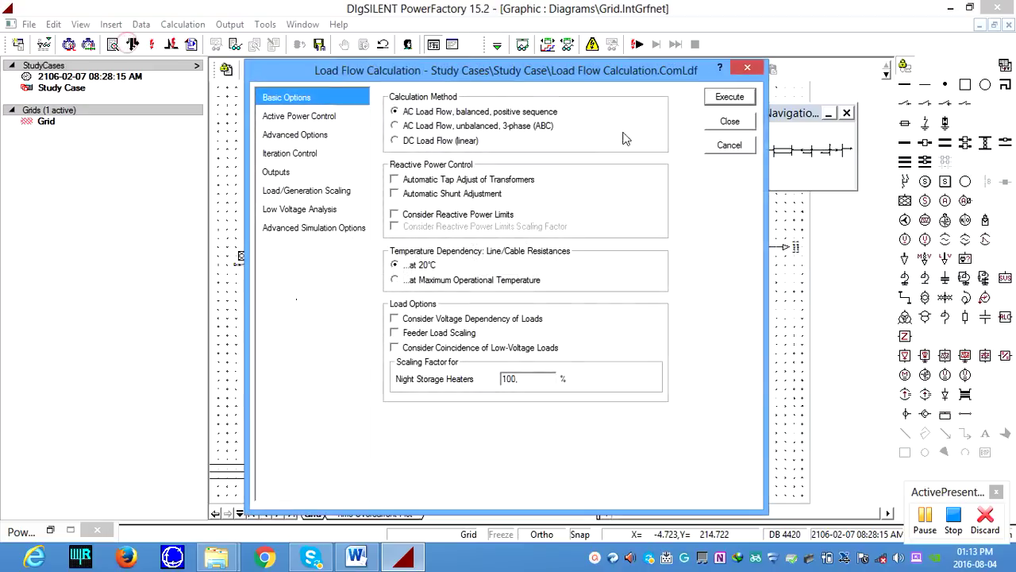
key(Return)
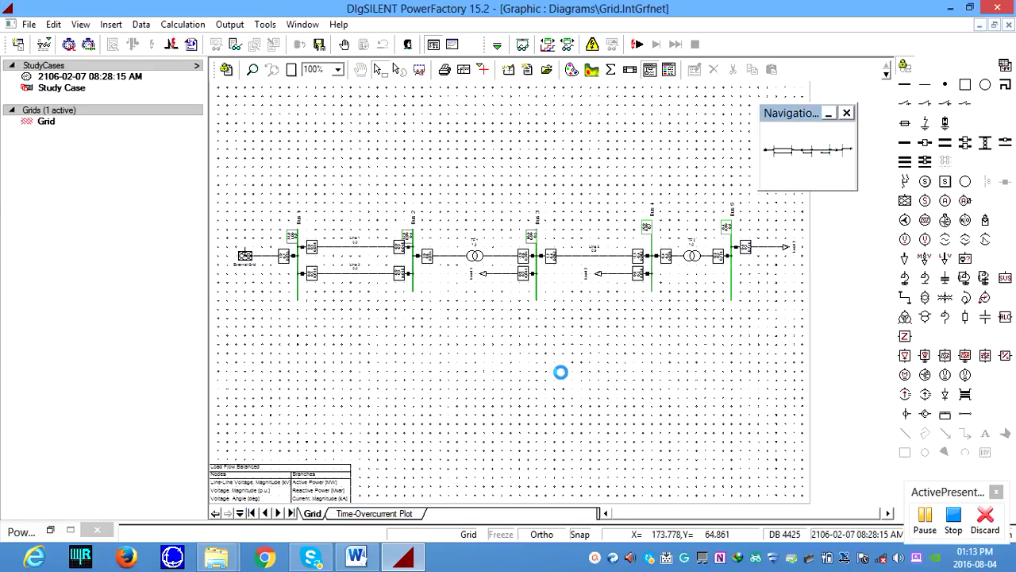
Step: Switch to the ELP400S practical manual in Word and read project step 1 on network modelling and load flow analysis
click(370, 553)
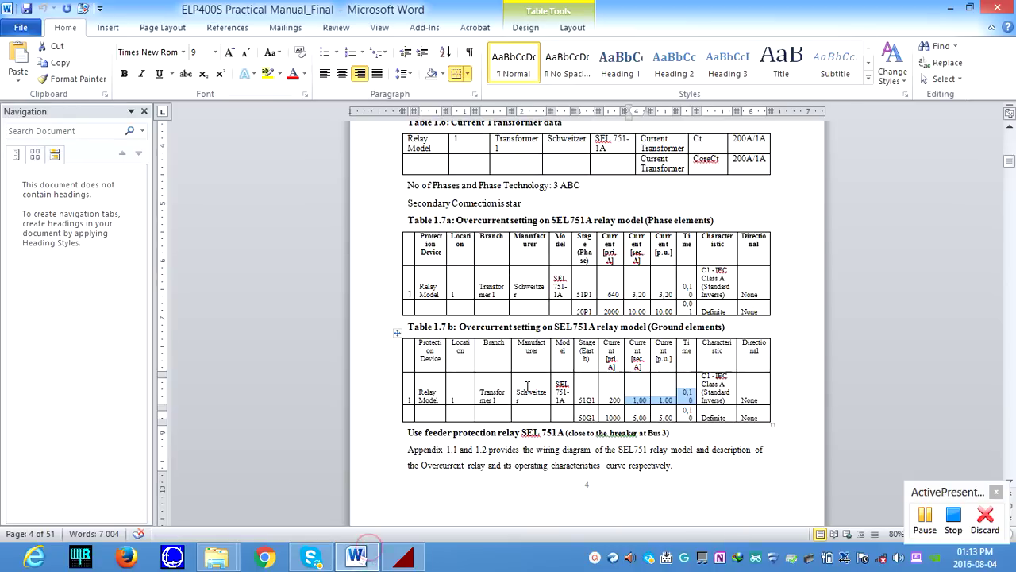
scroll(526, 387, down, 10)
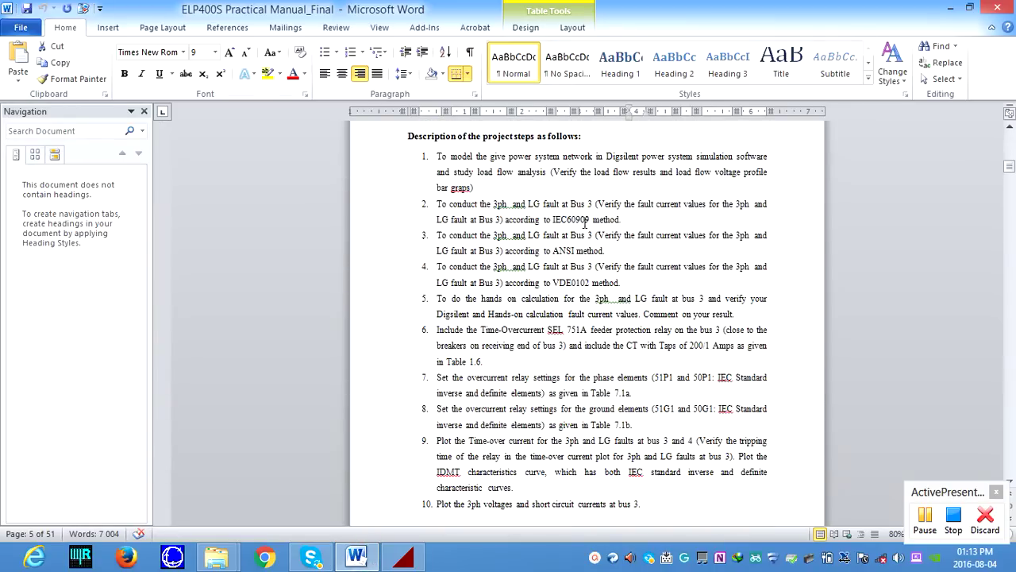
drag(432, 136, 650, 189)
click(647, 183)
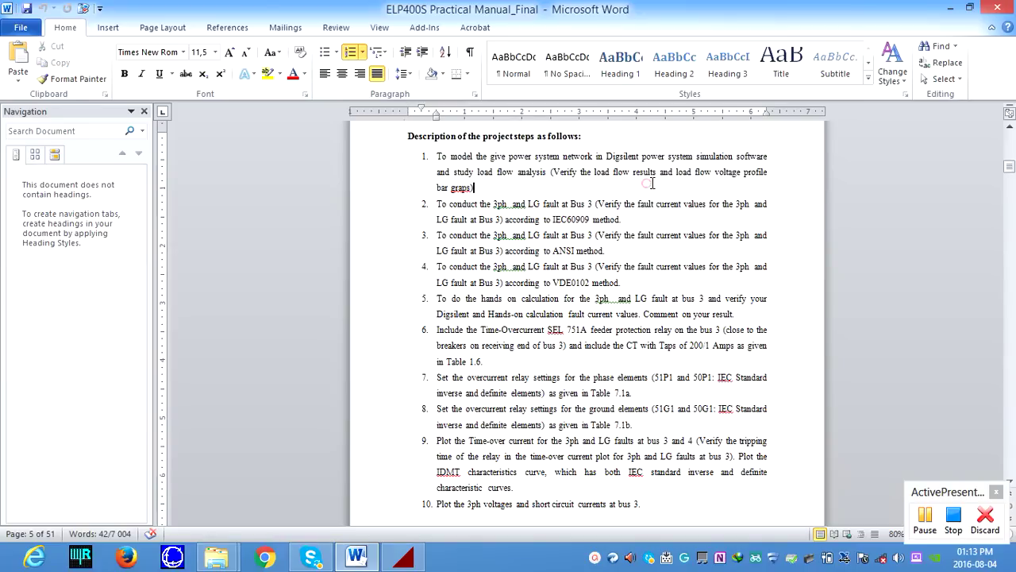
drag(475, 189, 439, 156)
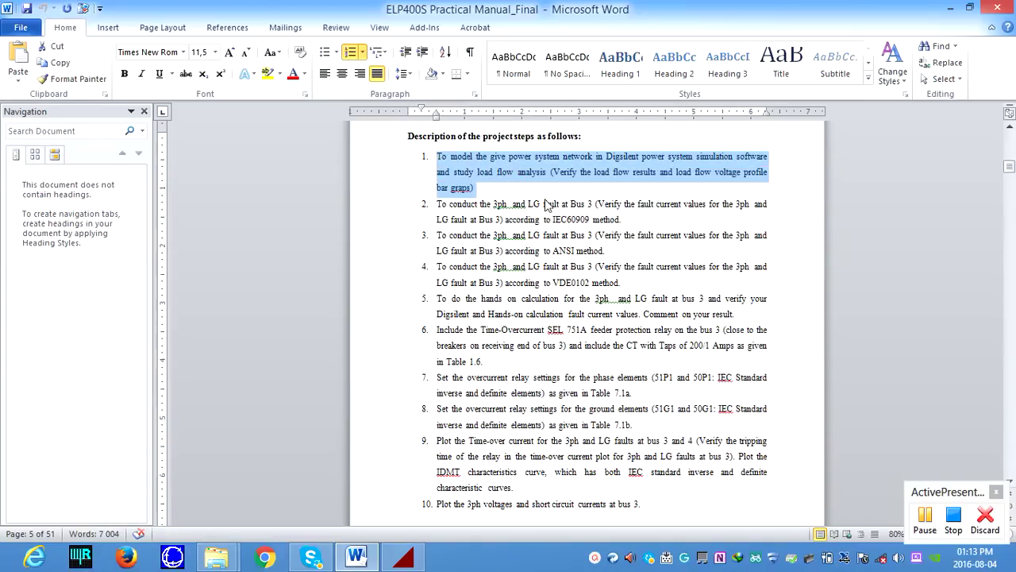
Step: Read project steps 2 to 4 on the Bus 3 faults by the IEC60909, ANSI and VDE0102 methods and return to PowerFactory
scroll(604, 284, down, 1)
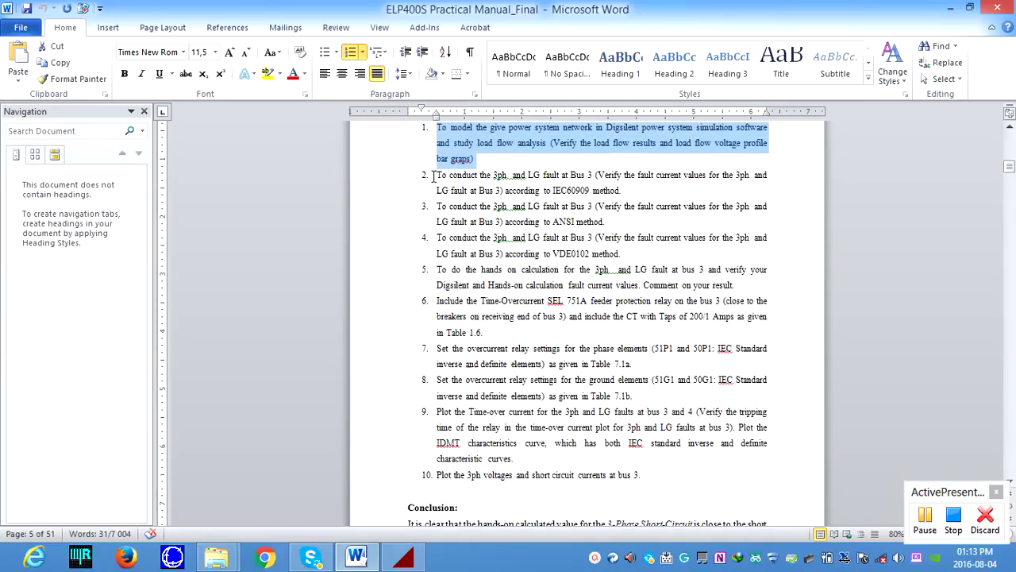
drag(433, 176, 640, 191)
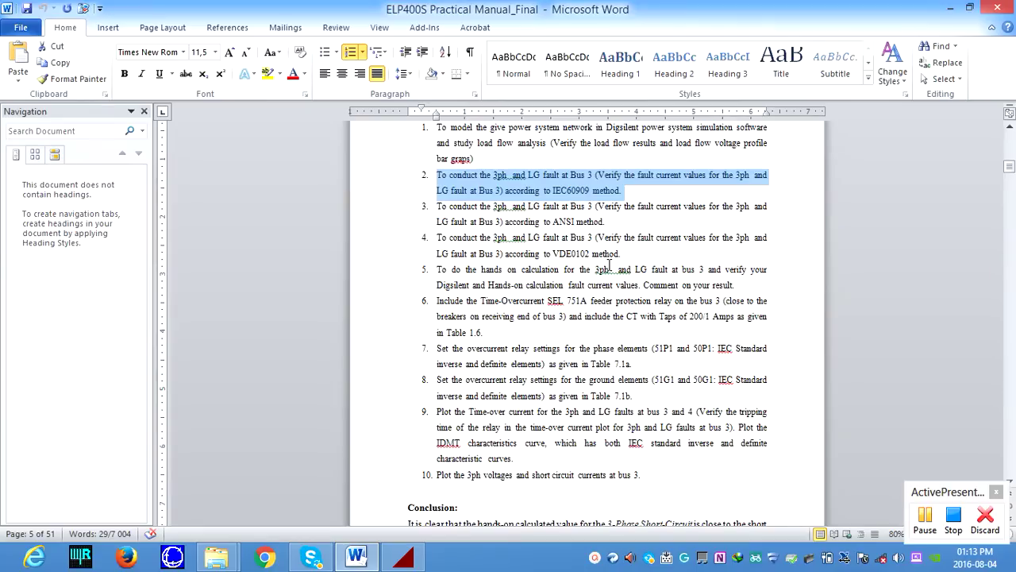
scroll(610, 265, down, 1)
click(622, 163)
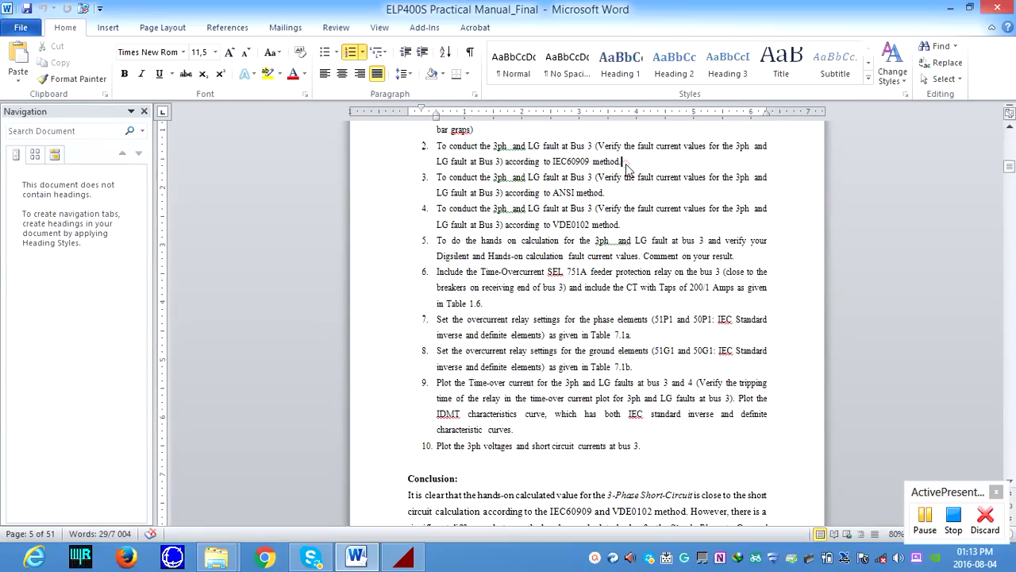
drag(552, 162, 636, 159)
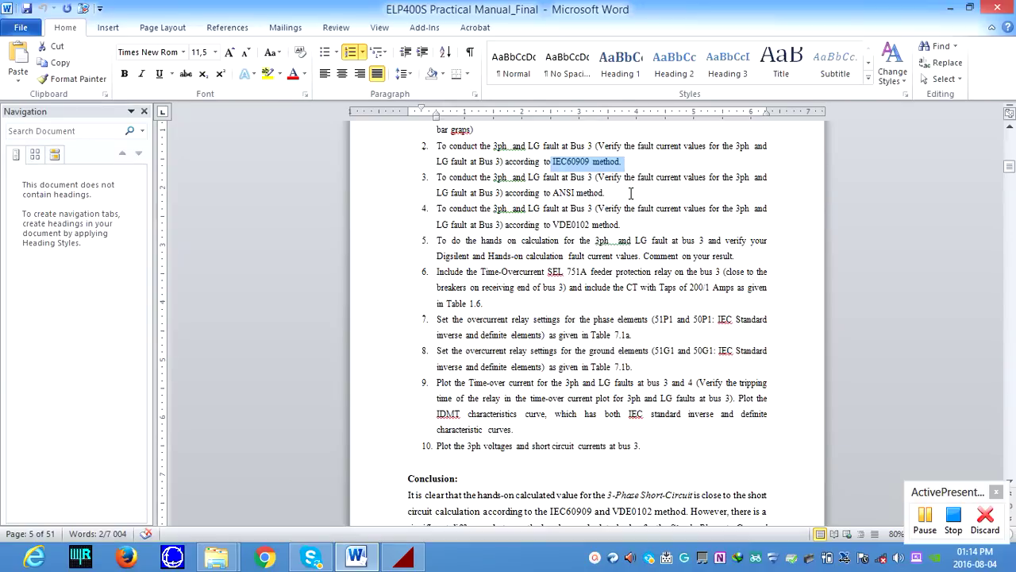
drag(551, 193, 630, 193)
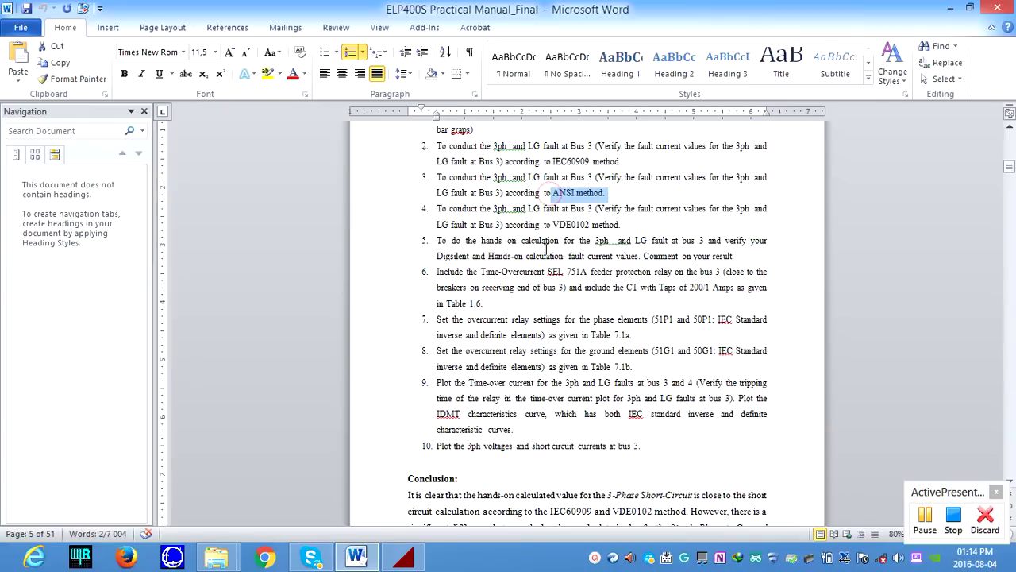
drag(553, 225, 623, 225)
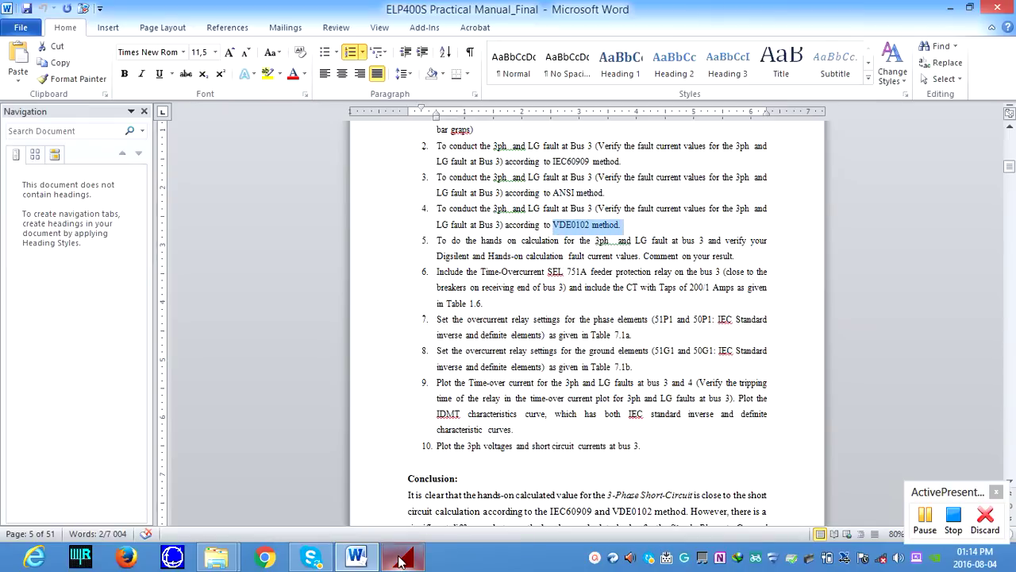
click(408, 514)
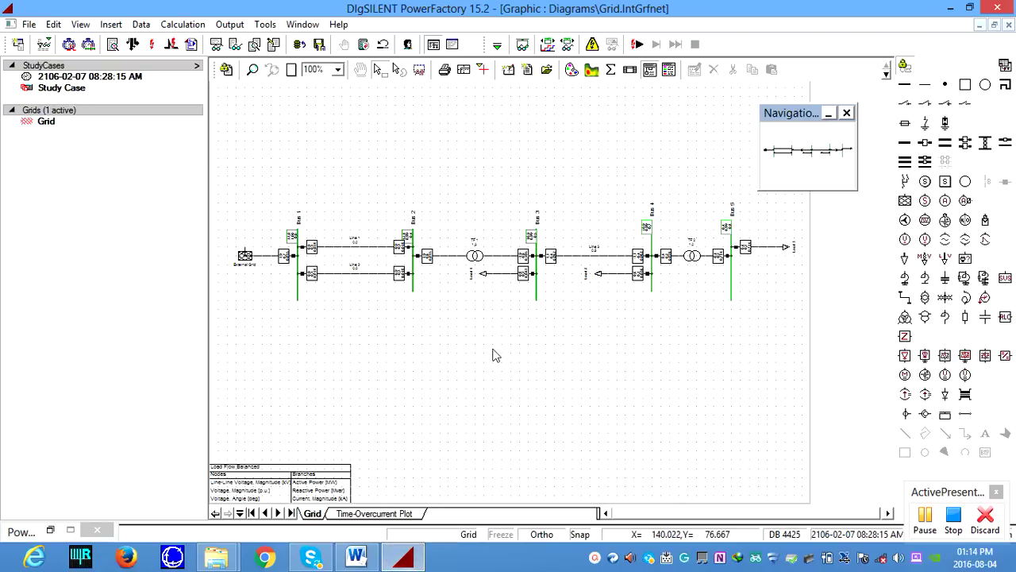
Step: Calculate a 3-phase short circuit at Bus 3 with the IEC 60909 method and review its results report
right_click(537, 248)
mouse_move(594, 215)
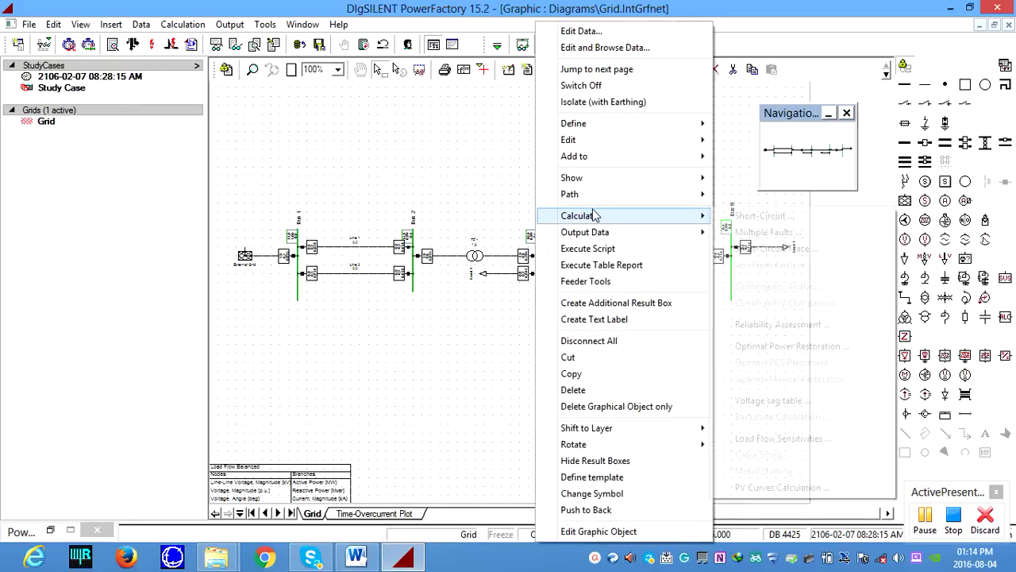
click(780, 216)
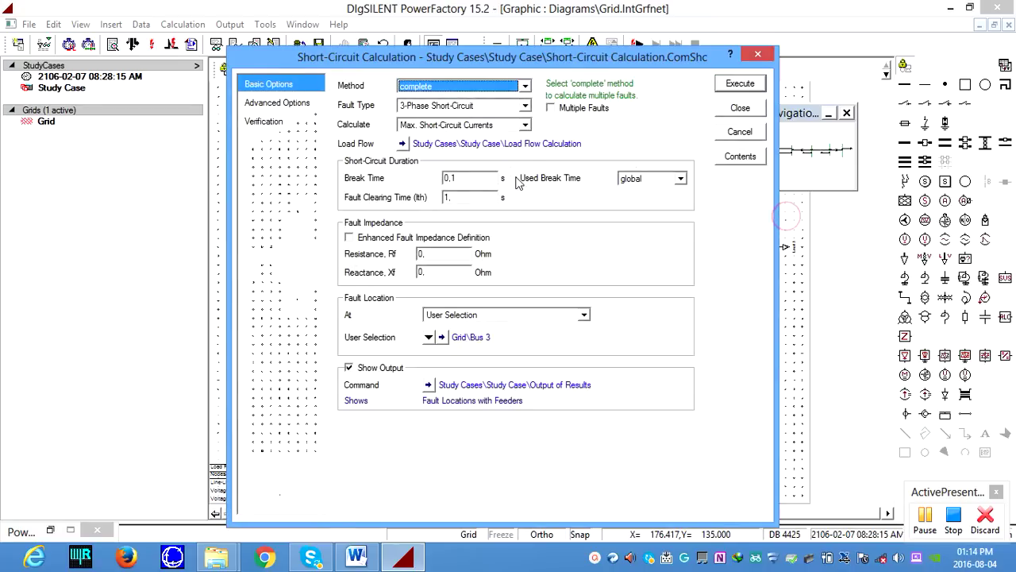
click(524, 86)
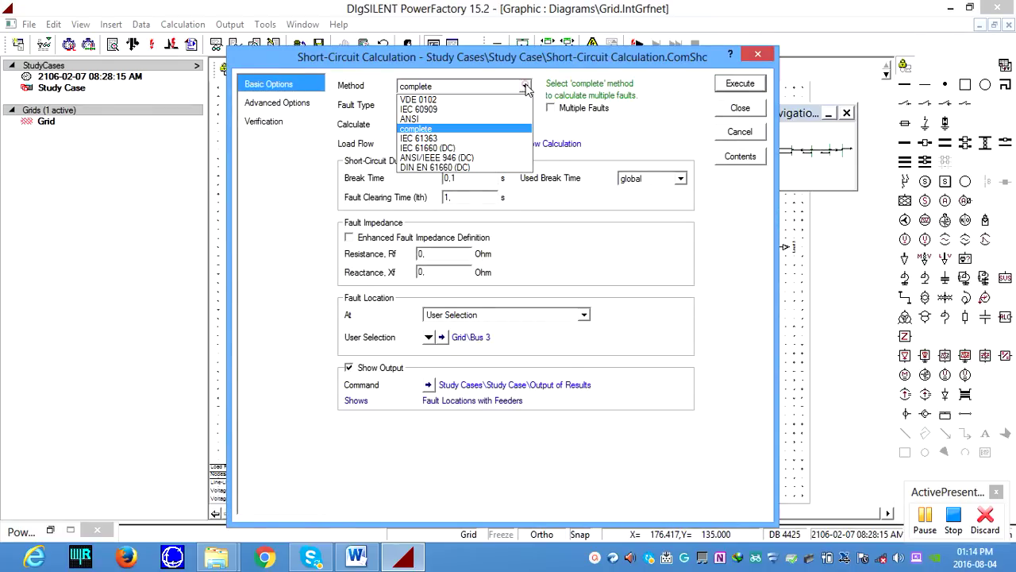
click(429, 109)
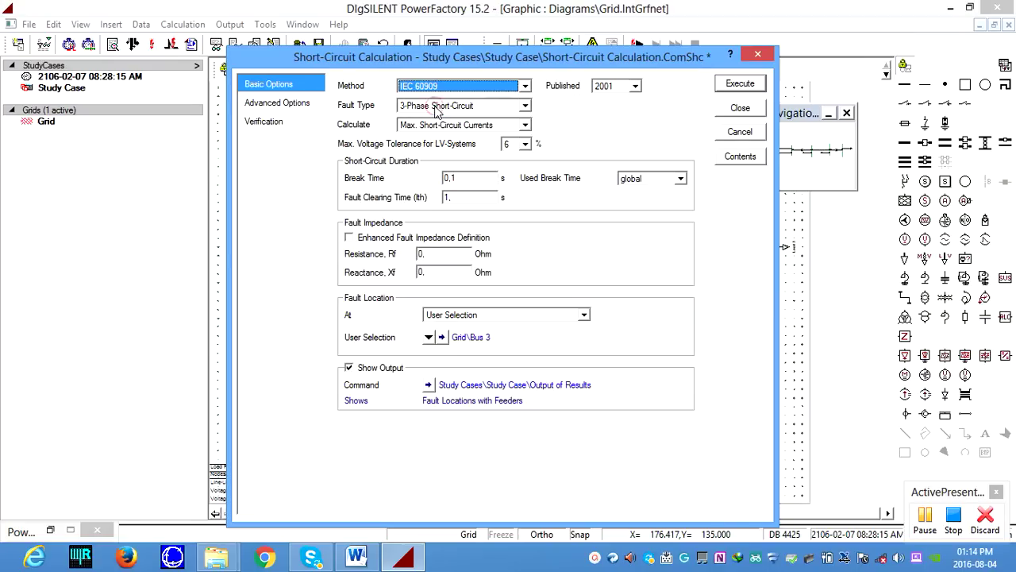
click(739, 84)
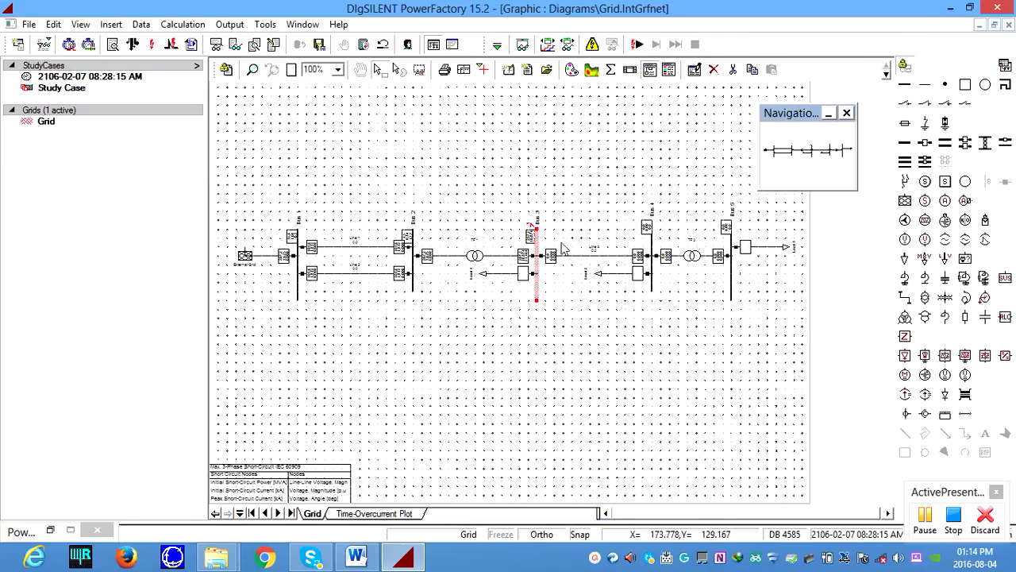
click(452, 44)
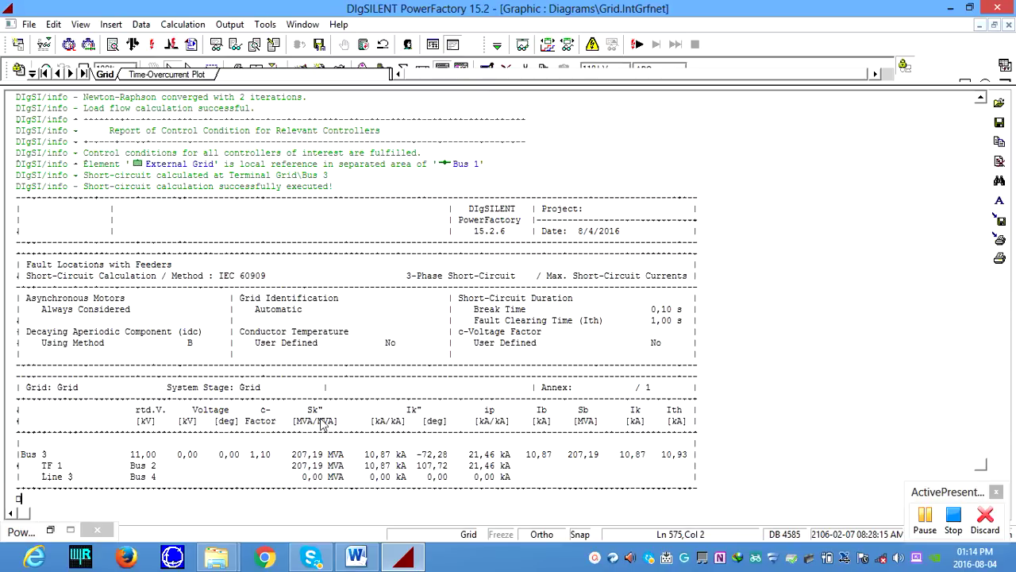
click(433, 44)
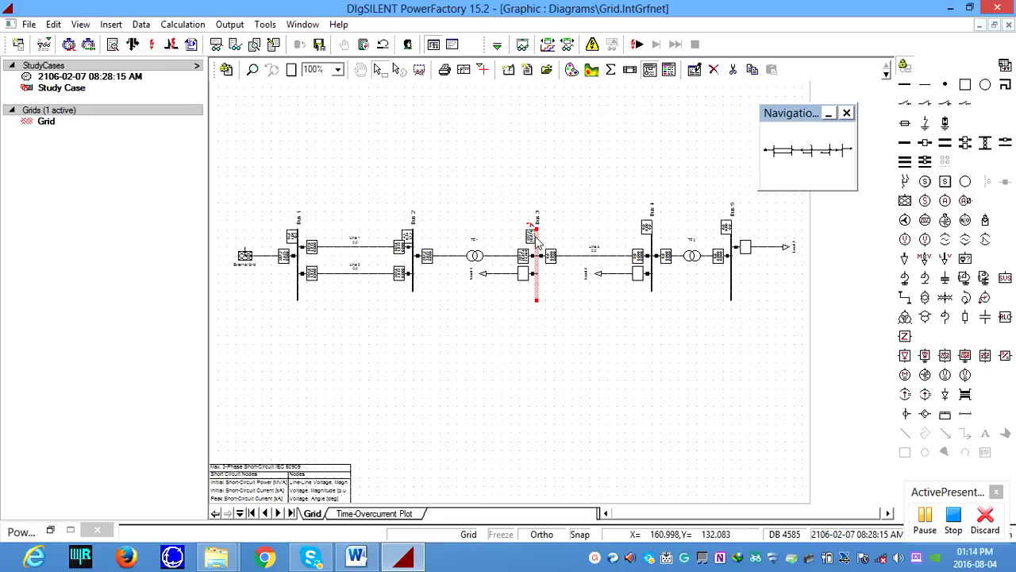
Step: Calculate the 3-phase short circuit at Bus 3 with the ANSI method and review its complete report
right_click(537, 237)
mouse_move(588, 219)
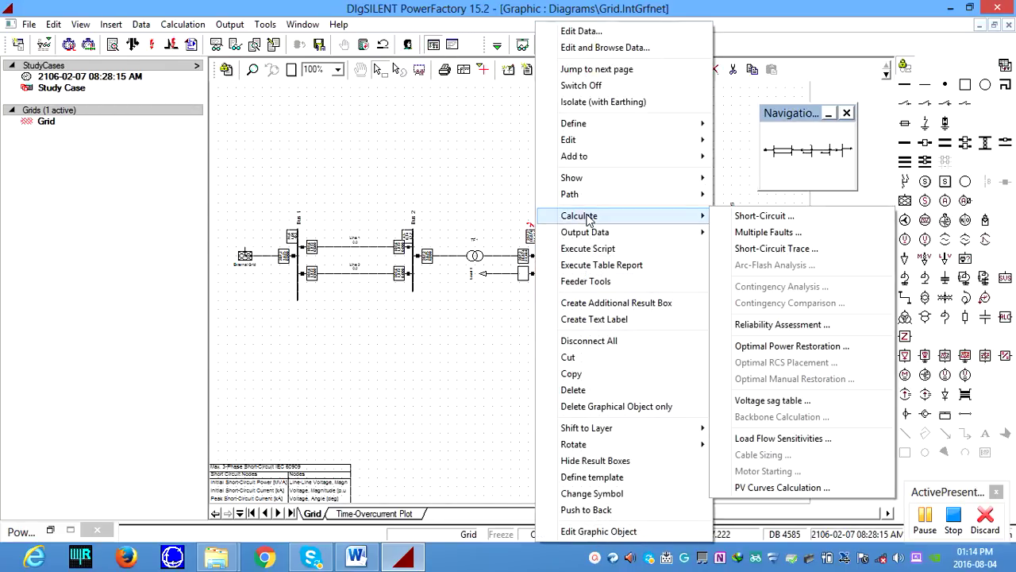
click(767, 215)
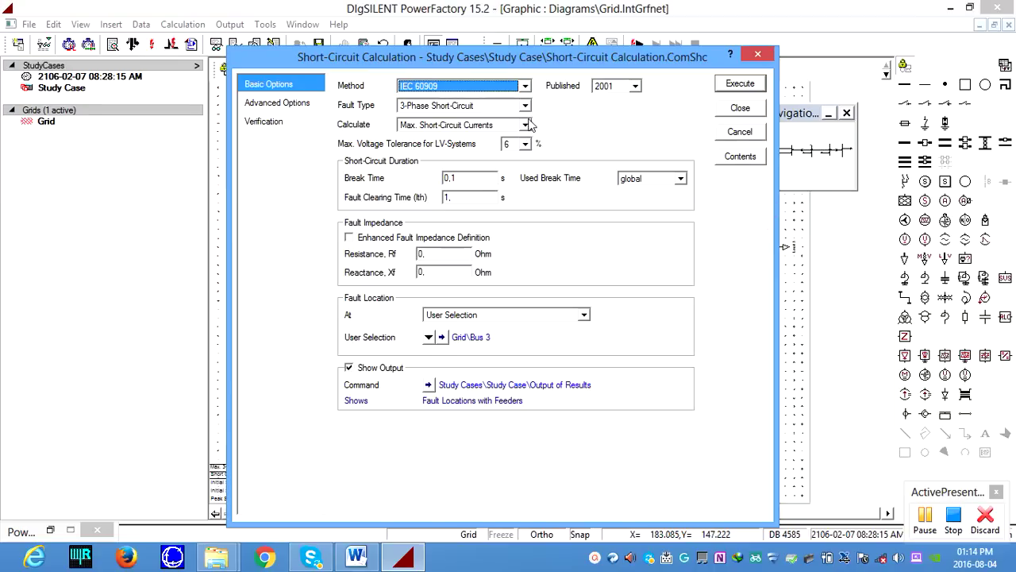
click(525, 87)
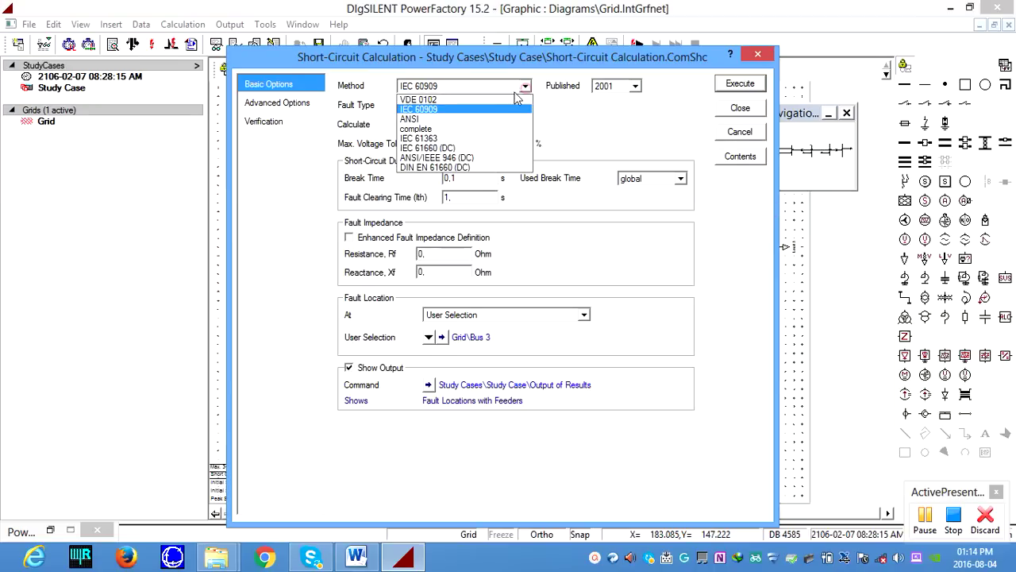
click(450, 116)
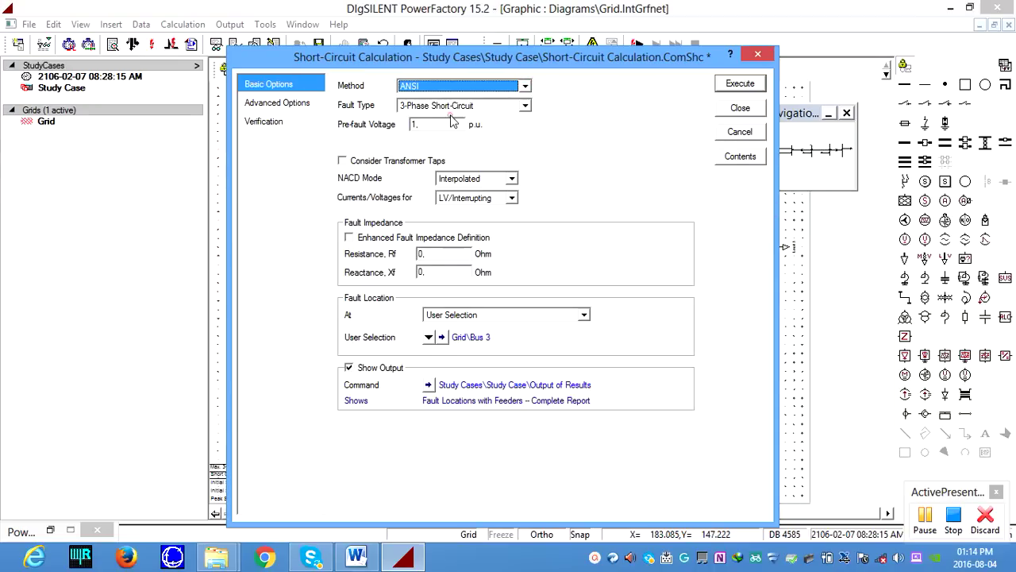
click(726, 87)
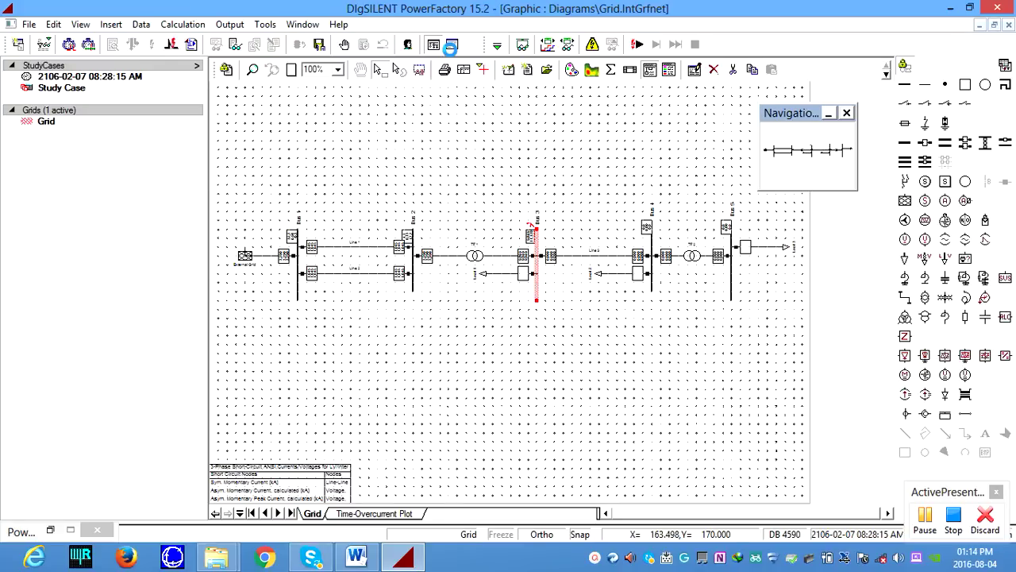
click(451, 44)
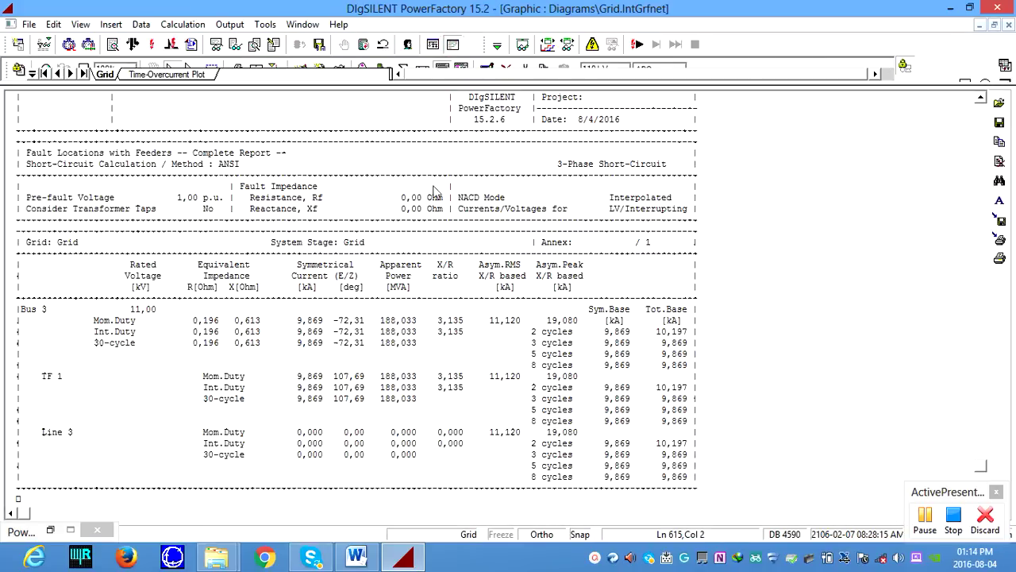
click(221, 170)
click(432, 45)
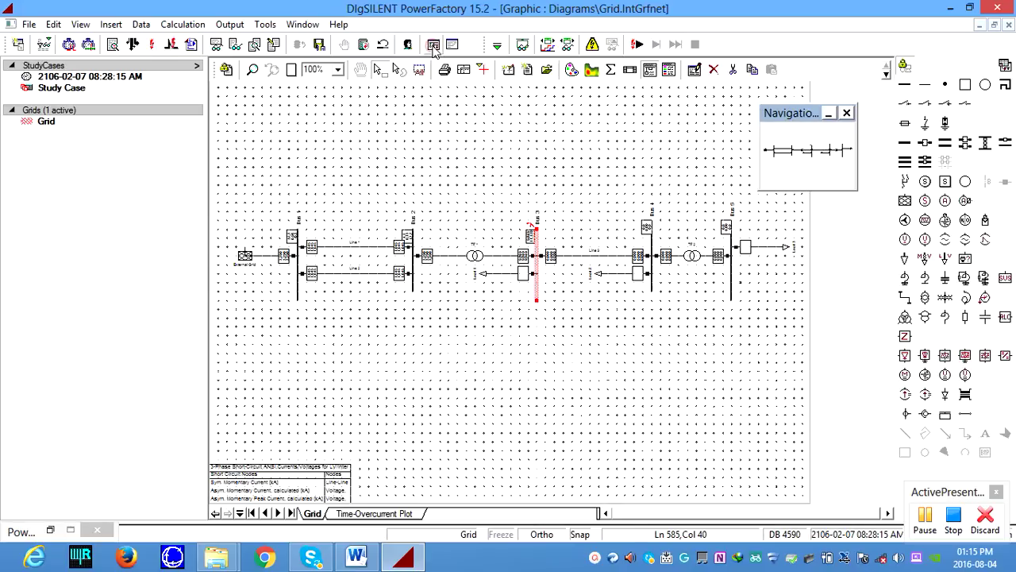
Step: Calculate the 3-phase short circuit at Bus 3 with the VDE 0102 method and review its results report
right_click(538, 244)
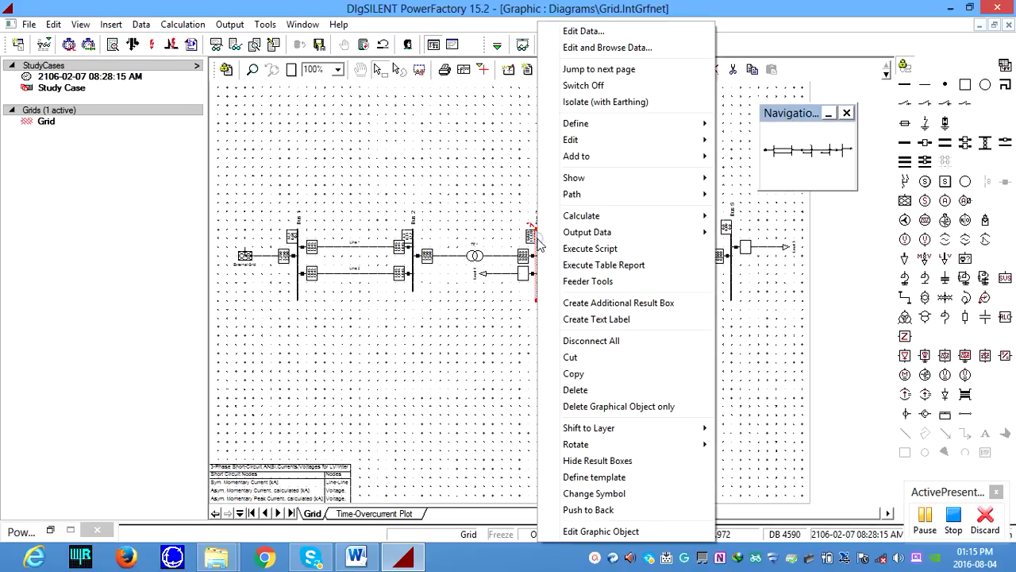
mouse_move(582, 222)
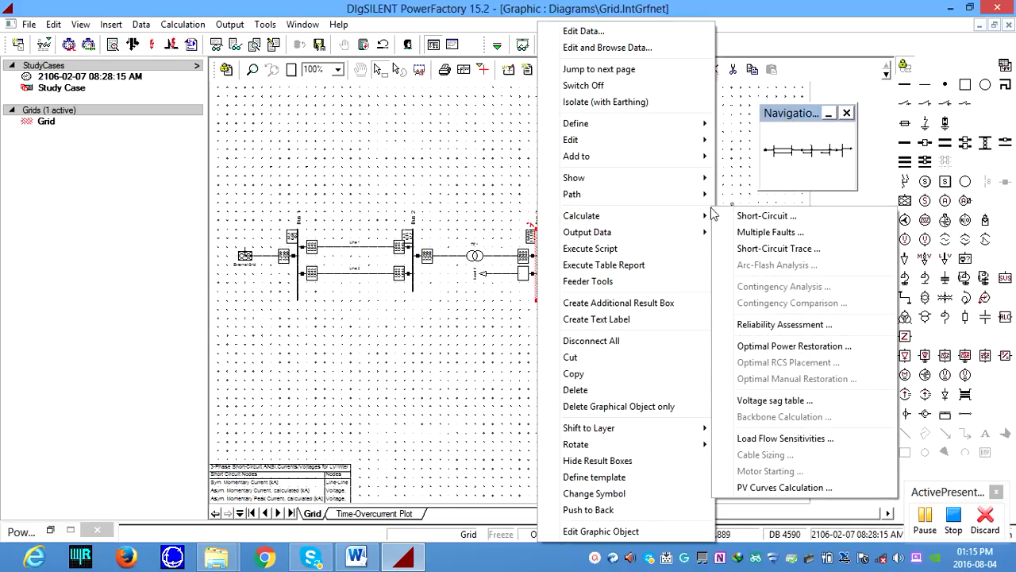
click(739, 217)
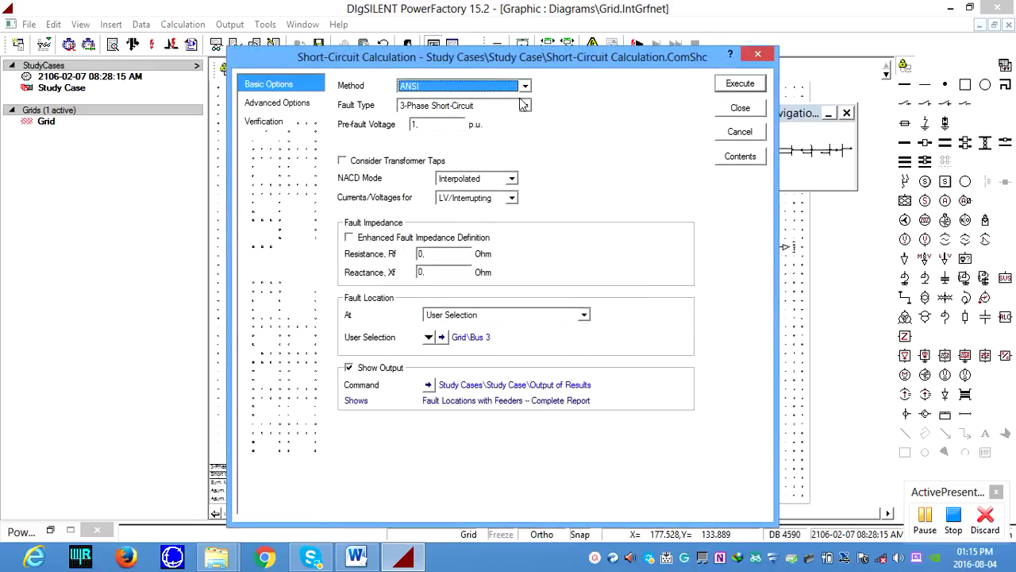
click(524, 106)
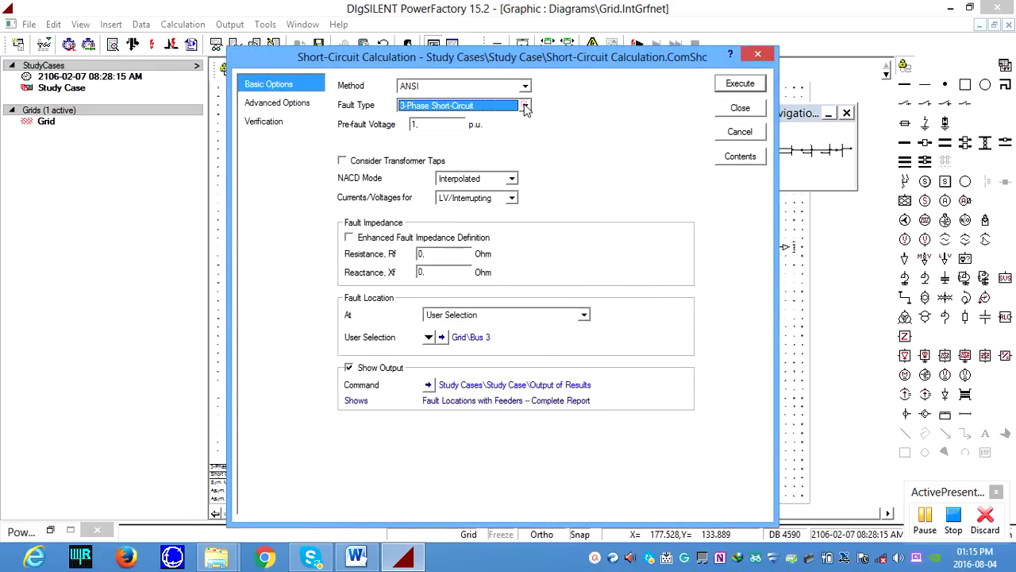
click(524, 106)
click(525, 87)
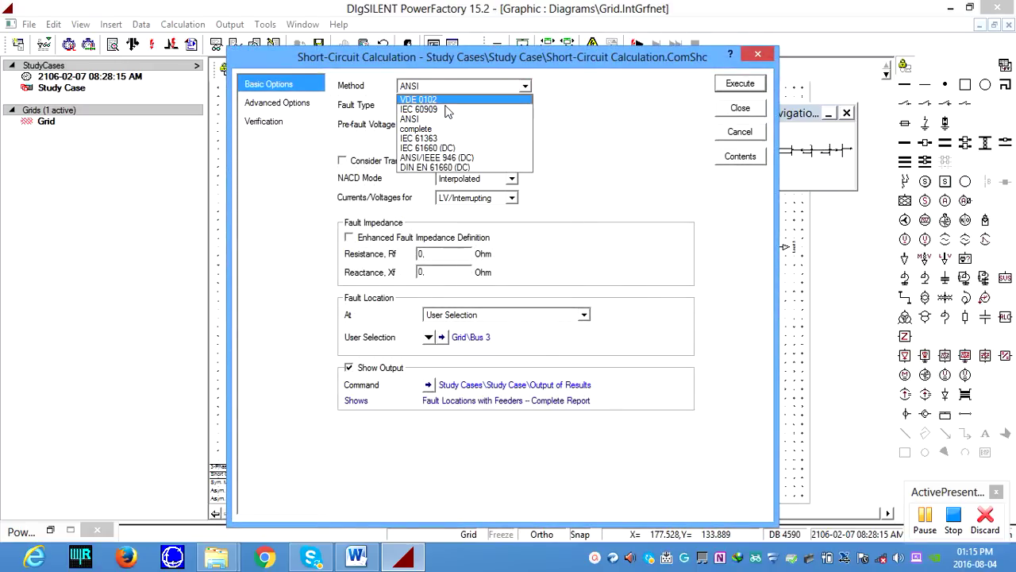
click(444, 102)
click(740, 83)
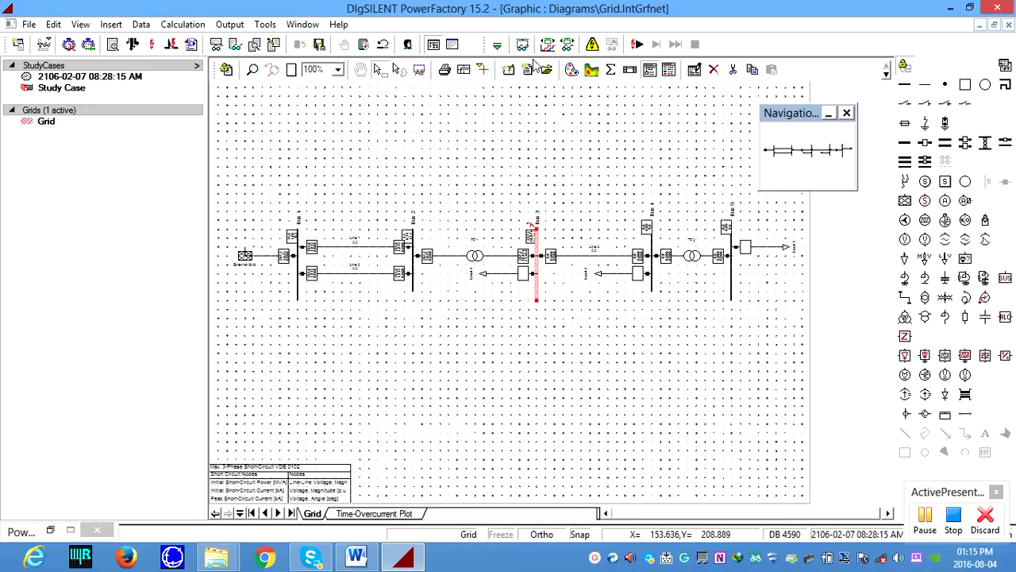
click(452, 44)
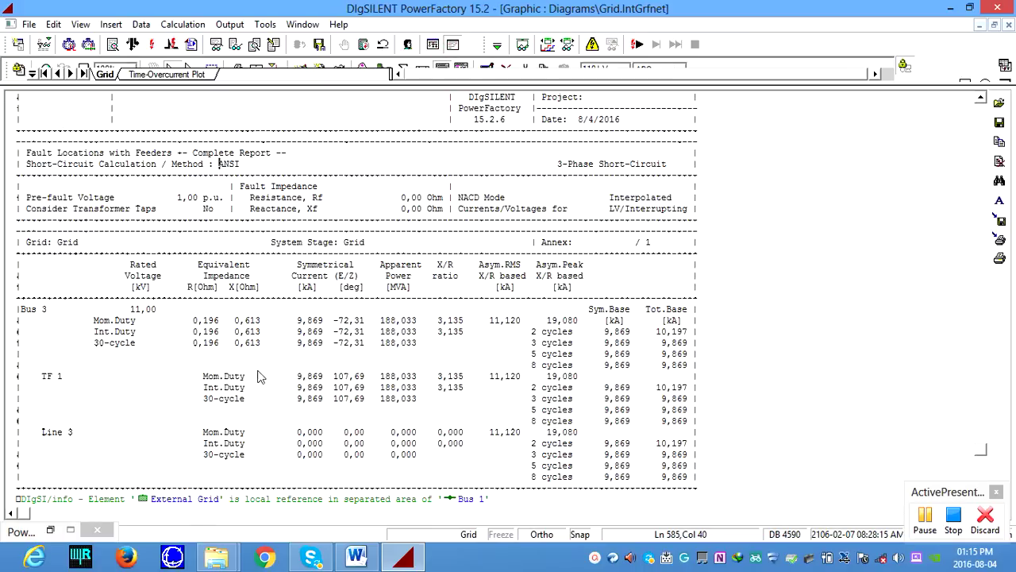
scroll(421, 413, down, 9)
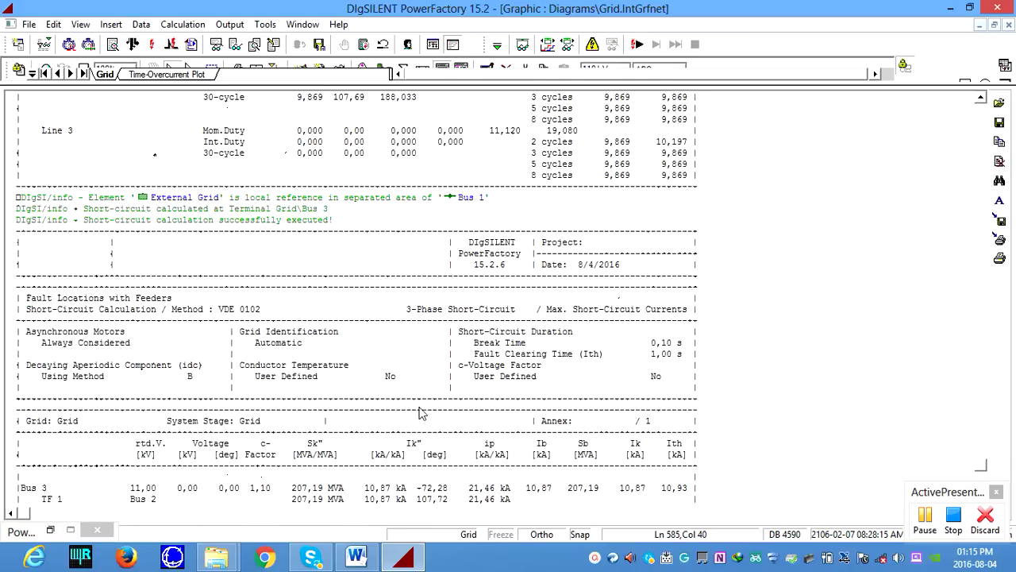
scroll(263, 321, down, 4)
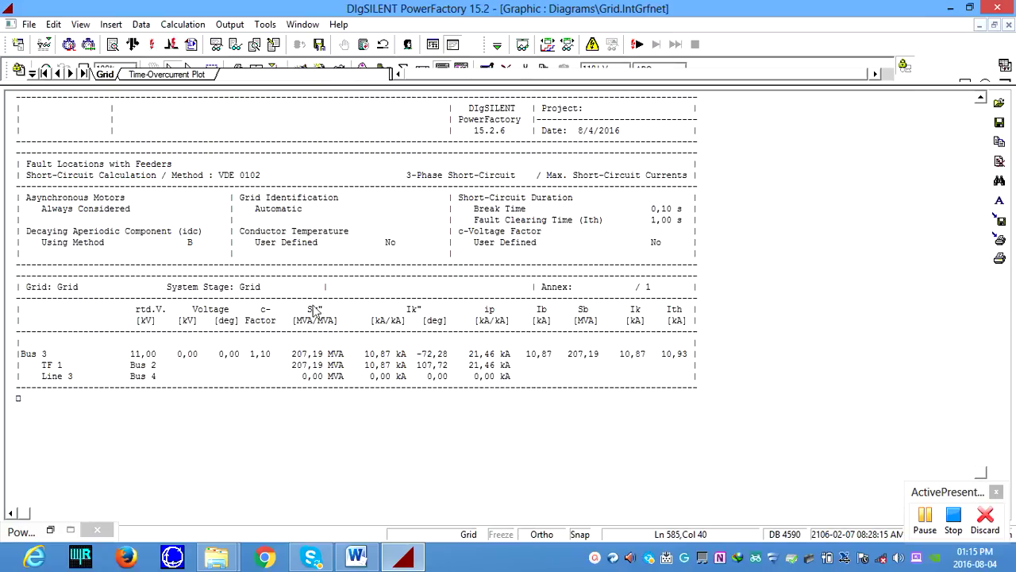
click(433, 44)
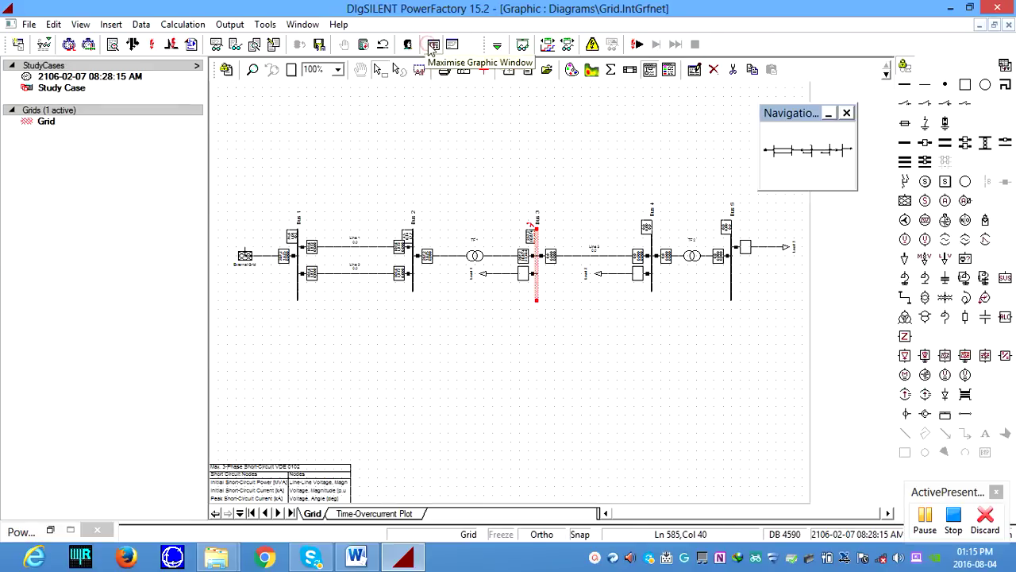
Step: Open a short-circuit calculation for Bus 3 and set the fault type to Single Phase to Ground
right_click(539, 234)
mouse_move(620, 215)
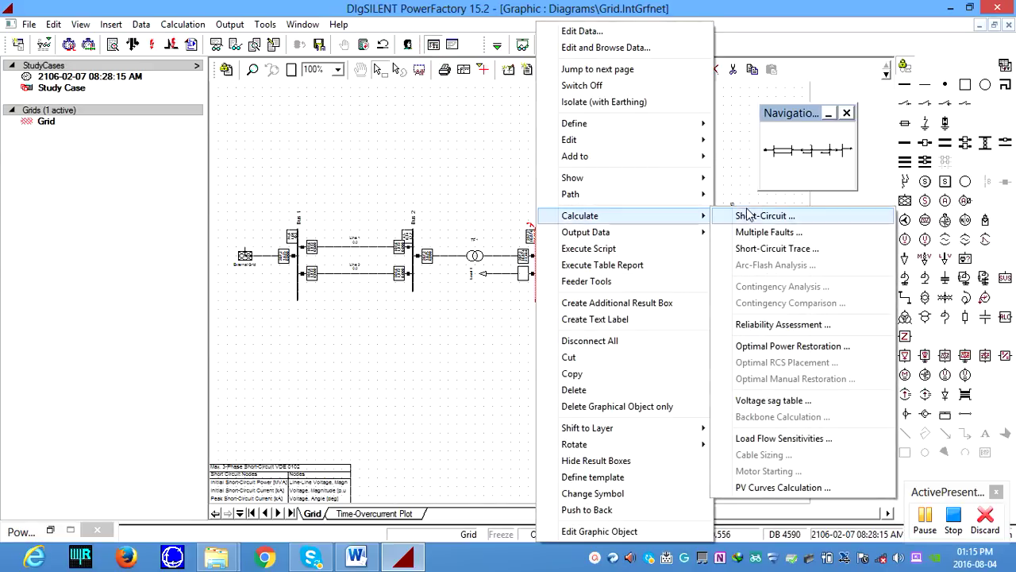
click(751, 216)
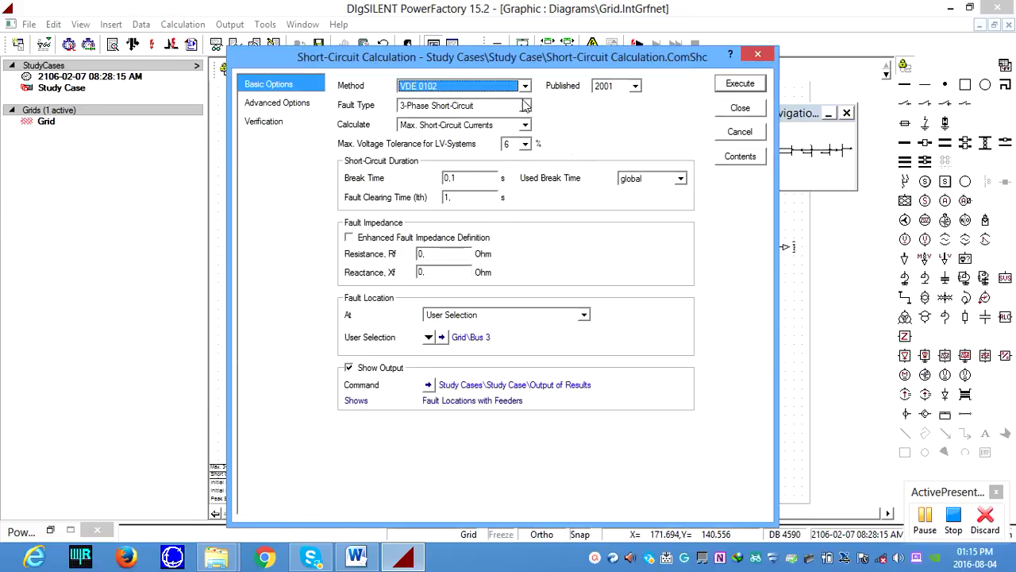
click(524, 105)
click(485, 142)
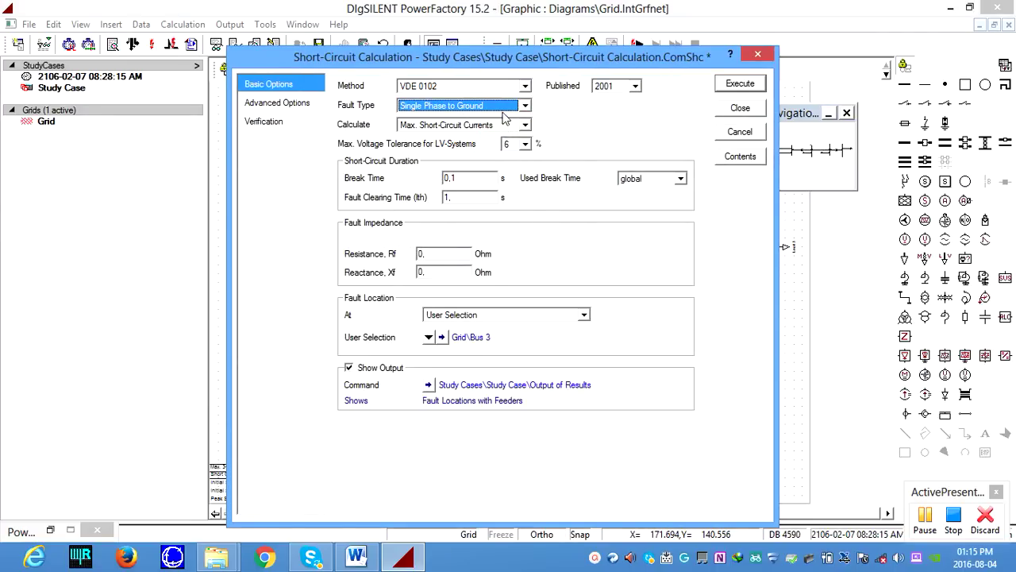
Step: Set the method to IEC 60909, execute the Bus 3 ground fault calculation and review its results report
click(526, 86)
click(481, 106)
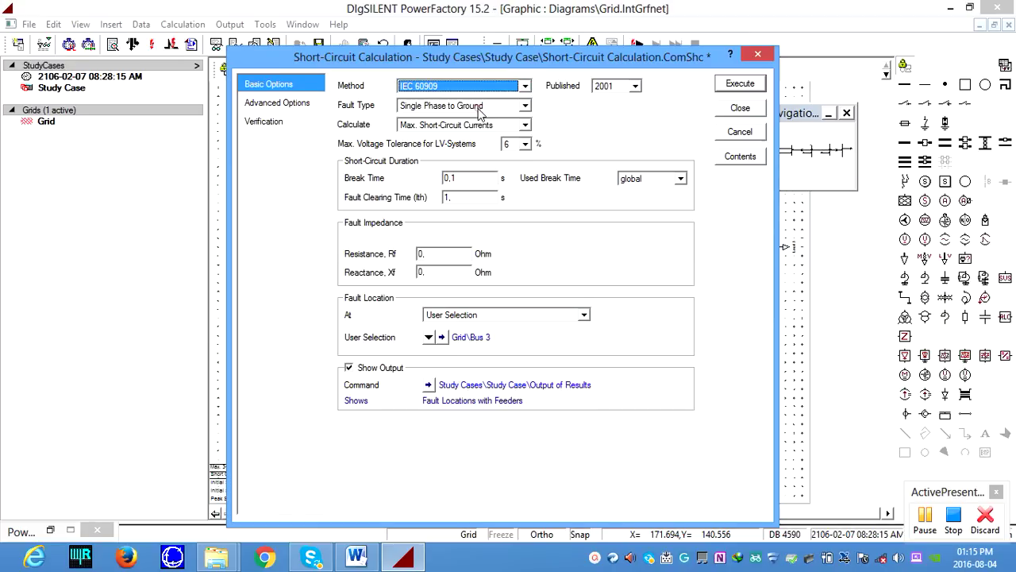
click(525, 85)
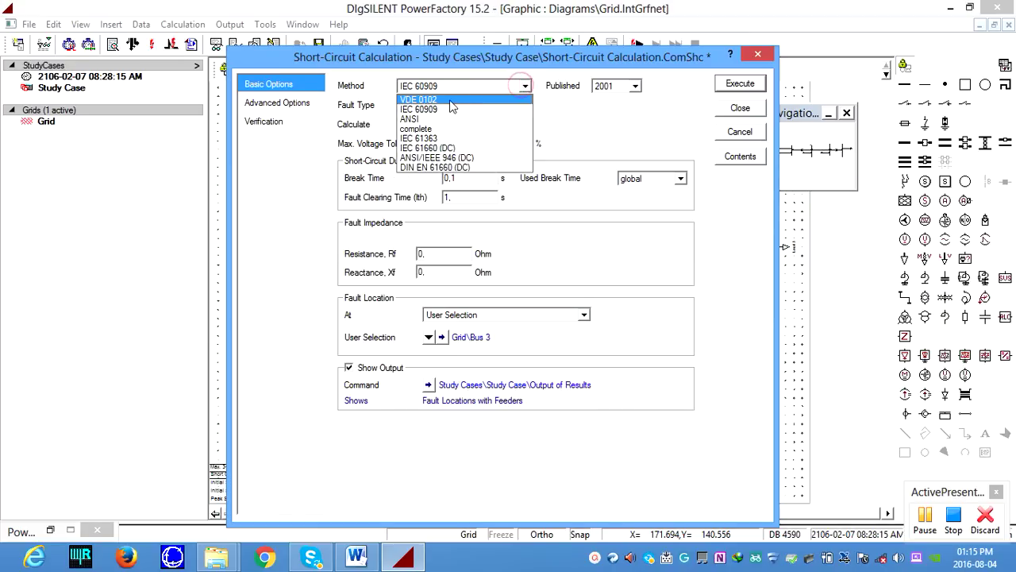
click(431, 121)
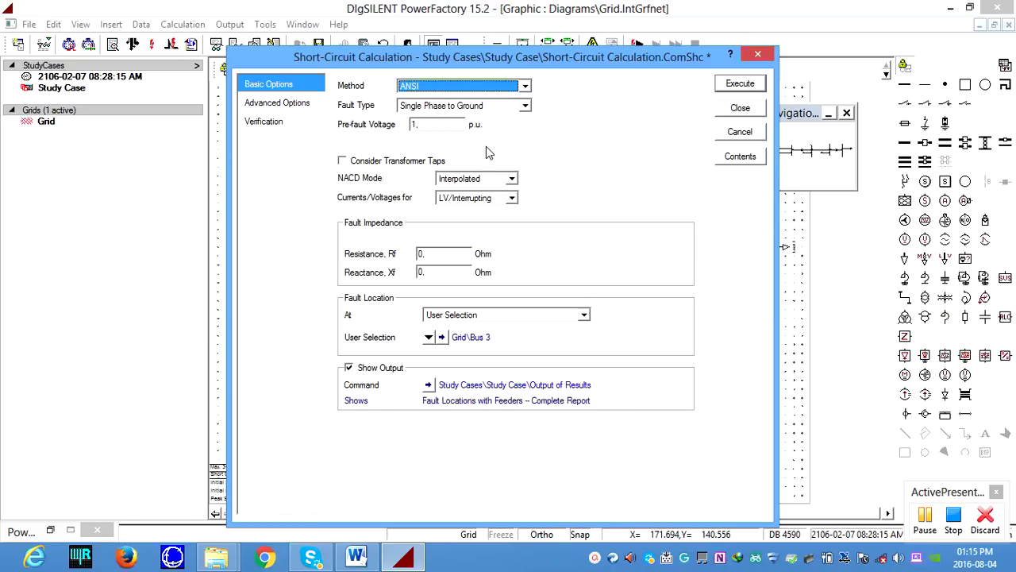
click(525, 86)
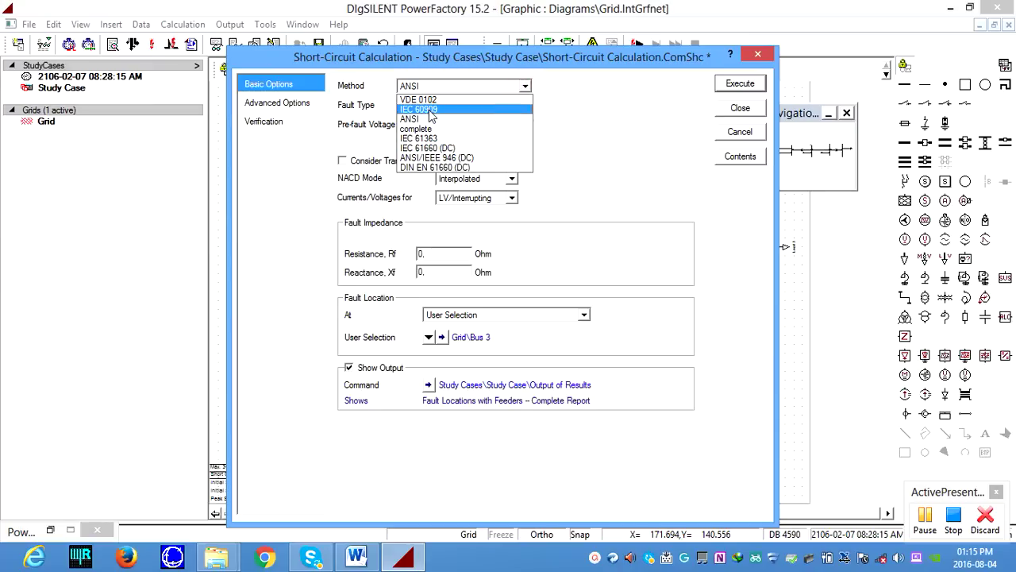
click(433, 109)
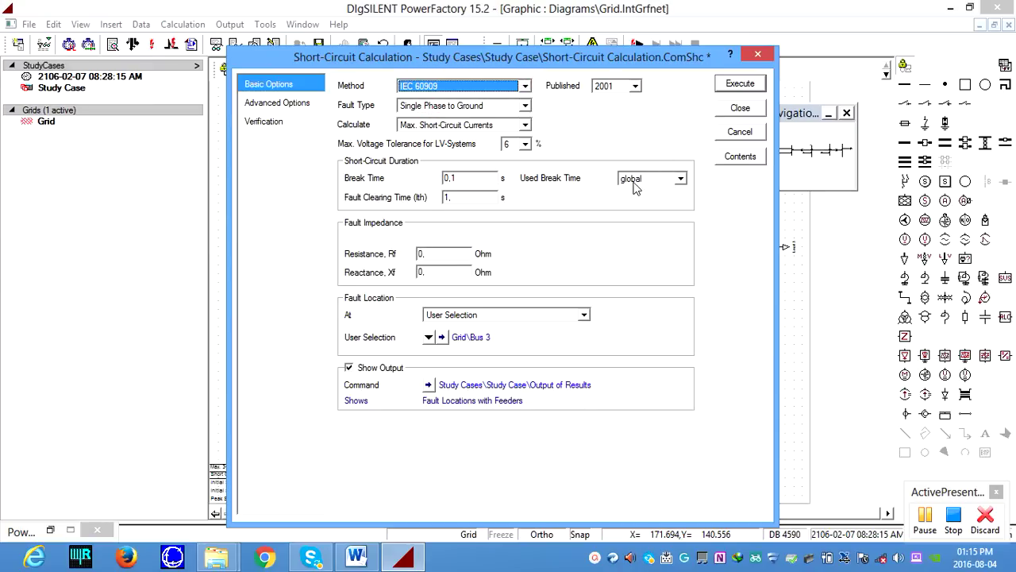
click(729, 88)
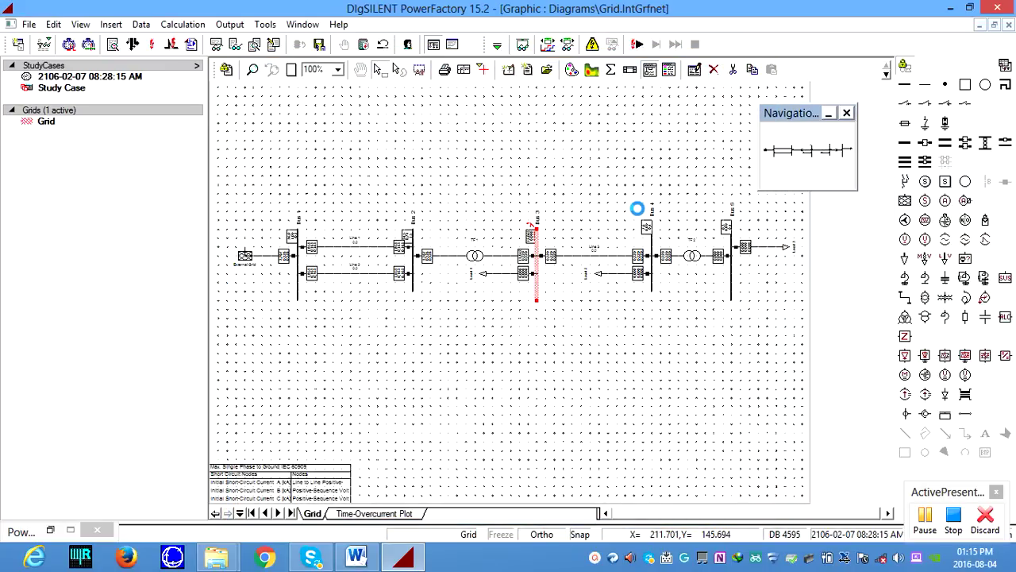
click(451, 46)
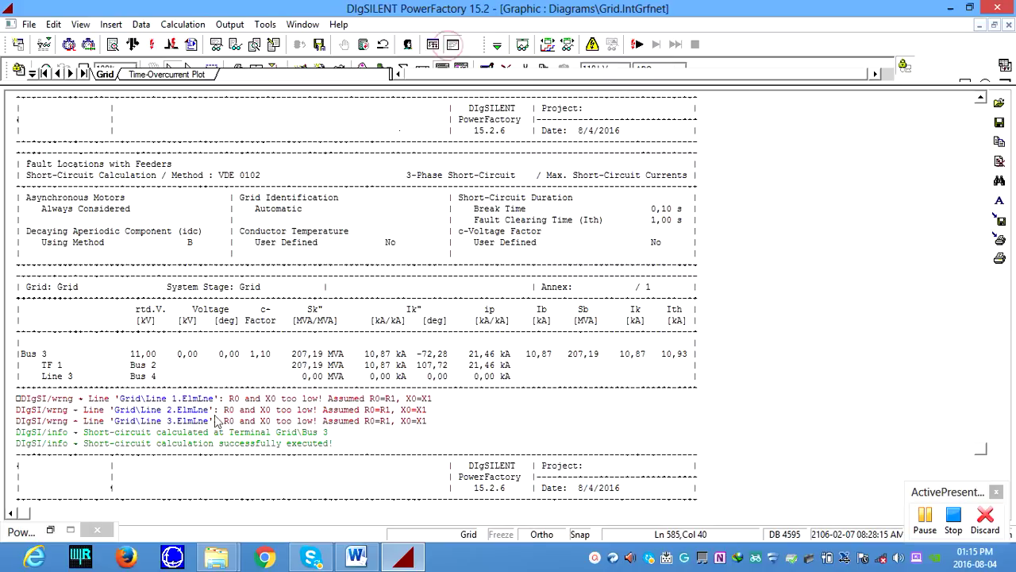
scroll(214, 435, down, 6)
scroll(214, 435, down, 1)
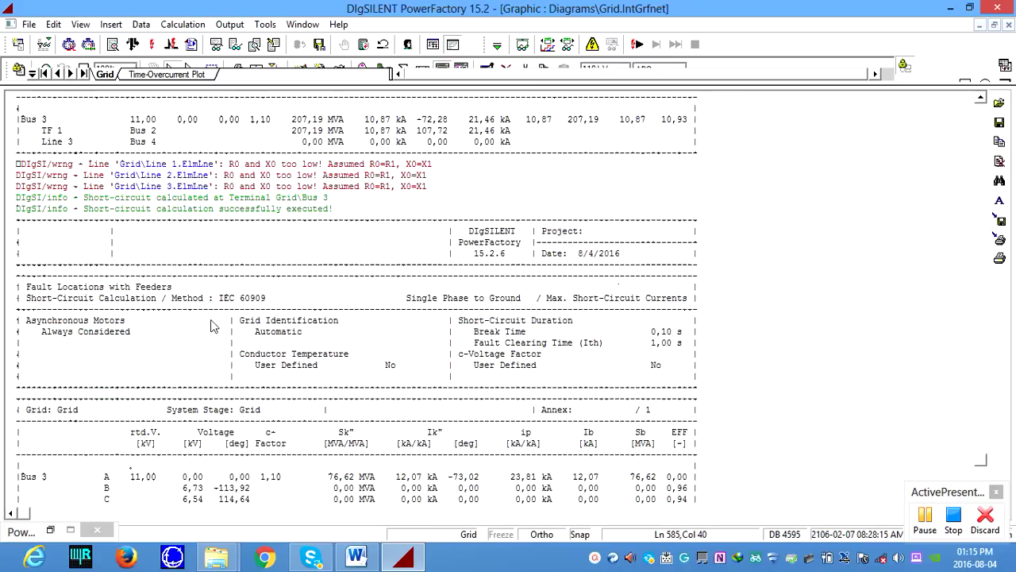
Step: Examine the IEC 60909 single-phase-to-ground report for Bus 3 and return to the grid diagram
scroll(286, 340, down, 1)
scroll(460, 316, down, 2)
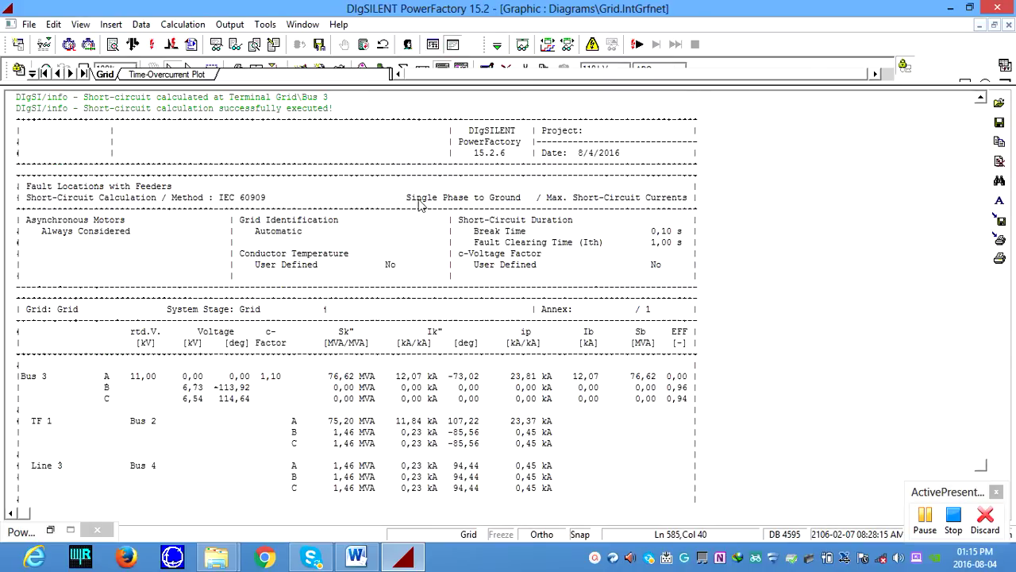
drag(409, 187, 402, 208)
scroll(426, 333, down, 2)
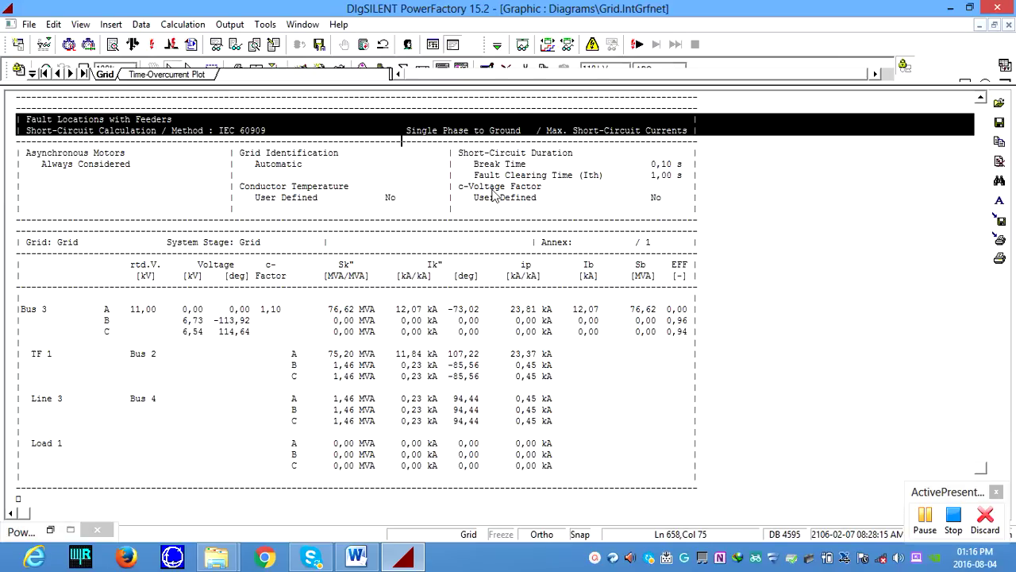
click(434, 43)
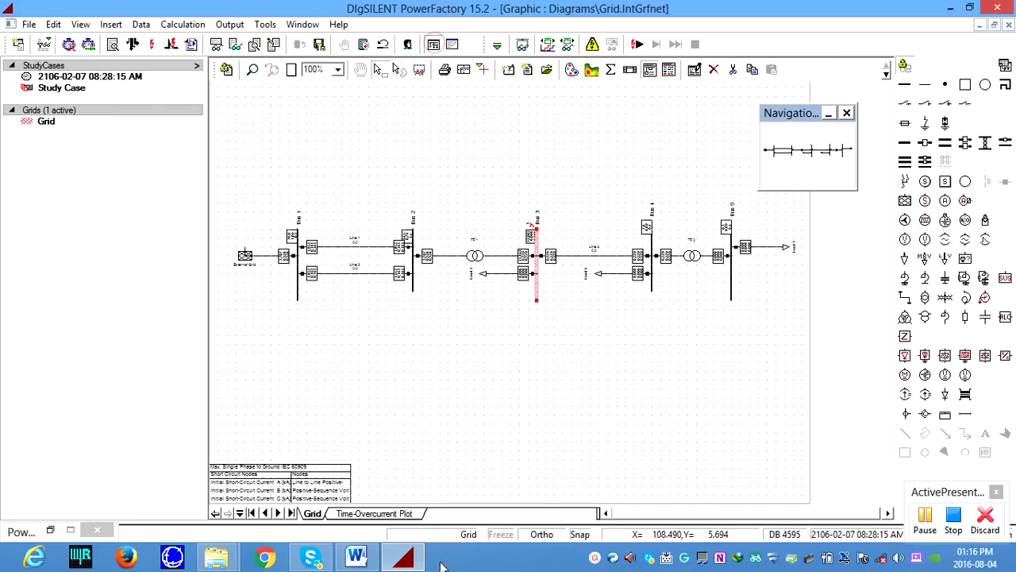
Step: Switch to the ELP400S Practical Manual in Word and read project steps 4 to 6, highlighting the hands-on calculation task
click(356, 558)
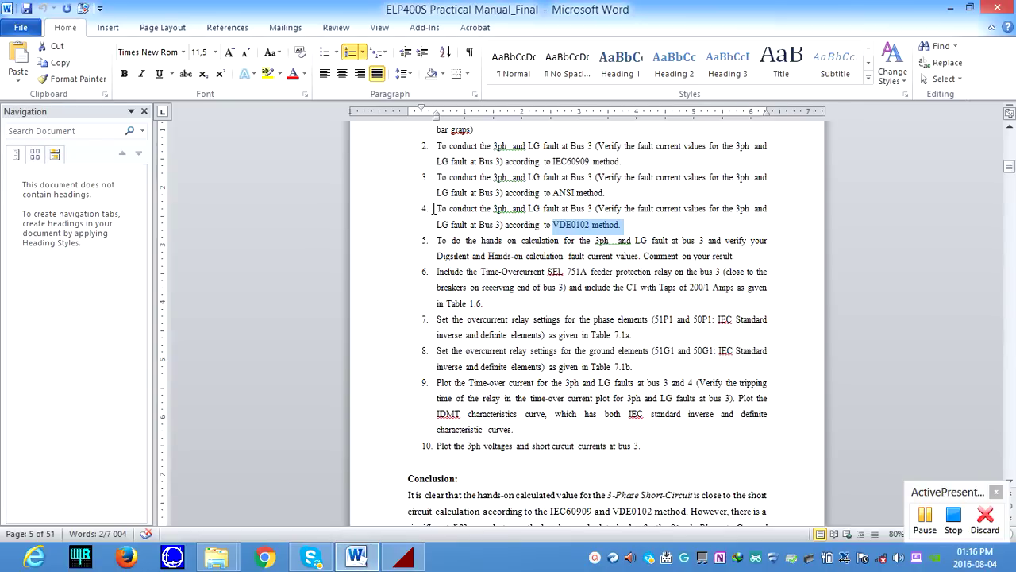
drag(437, 209, 571, 243)
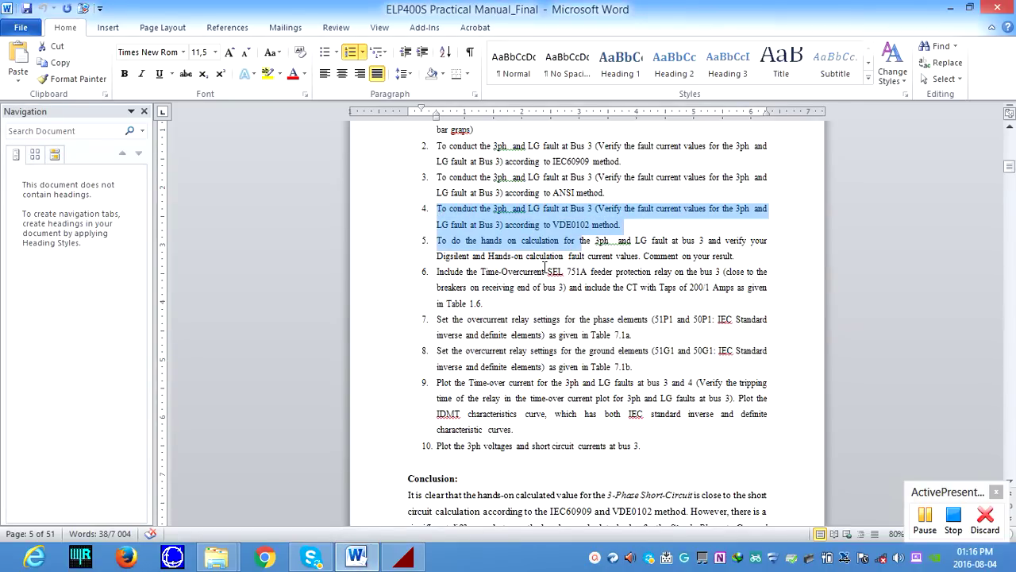
scroll(548, 354, down, 1)
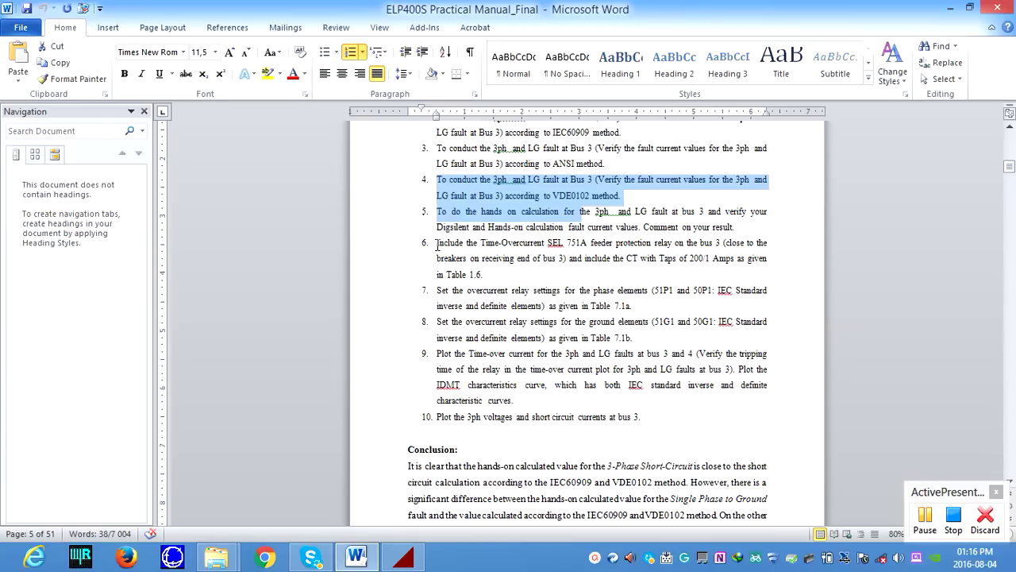
drag(437, 246, 514, 266)
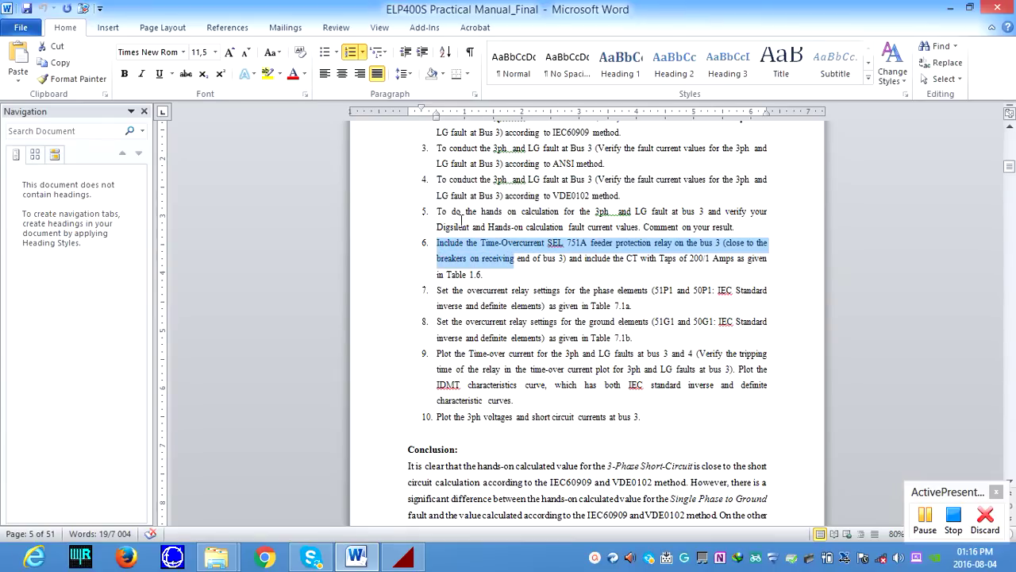
drag(433, 213, 661, 231)
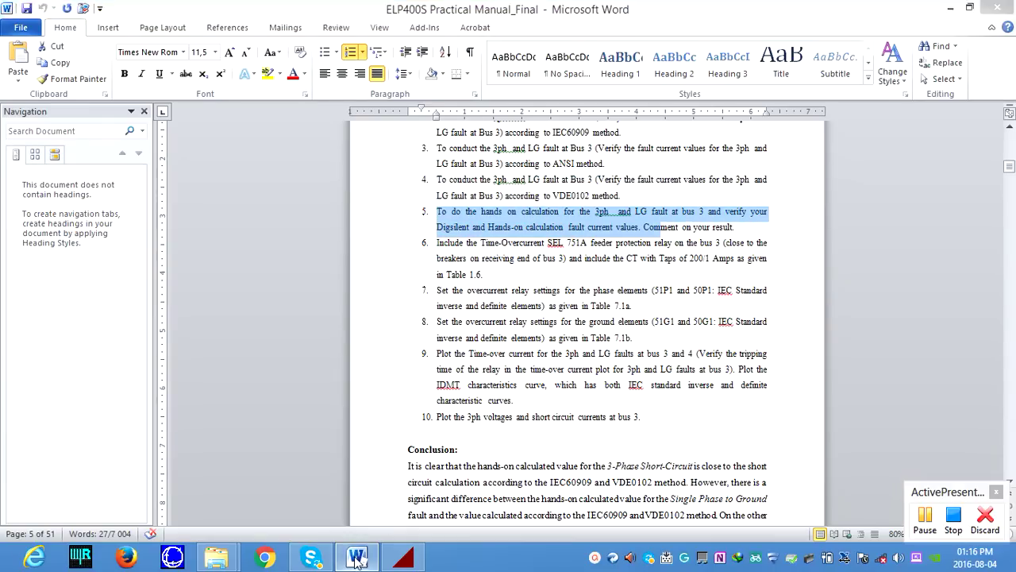
Step: Find the manual's hands-on calculation section for 3ph and LG events and read through its impedance calculations and reactance diagrams
click(407, 558)
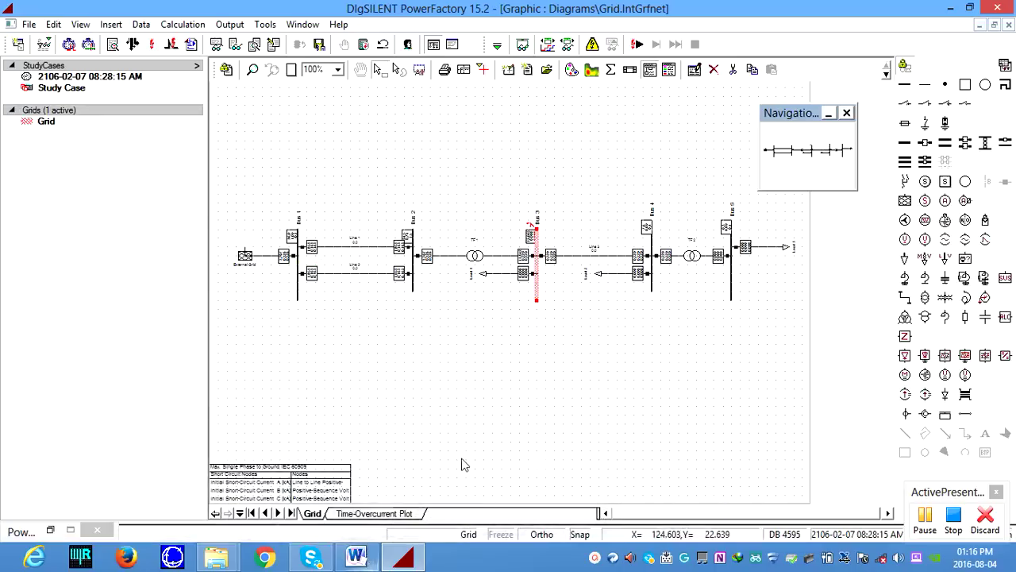
click(355, 559)
scroll(802, 365, up, 10)
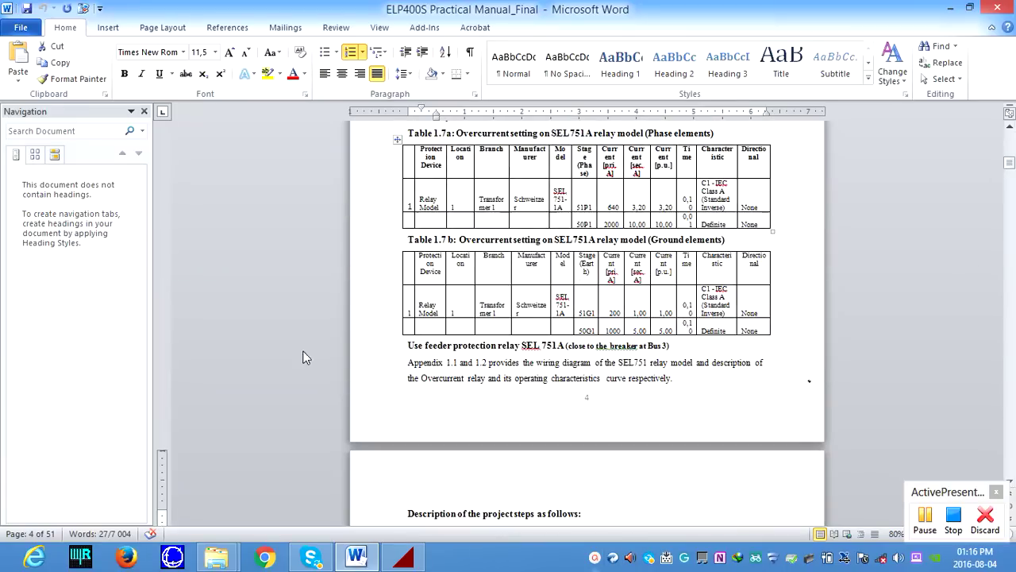
drag(1010, 163, 1011, 223)
scroll(823, 256, down, 10)
scroll(822, 253, down, 8)
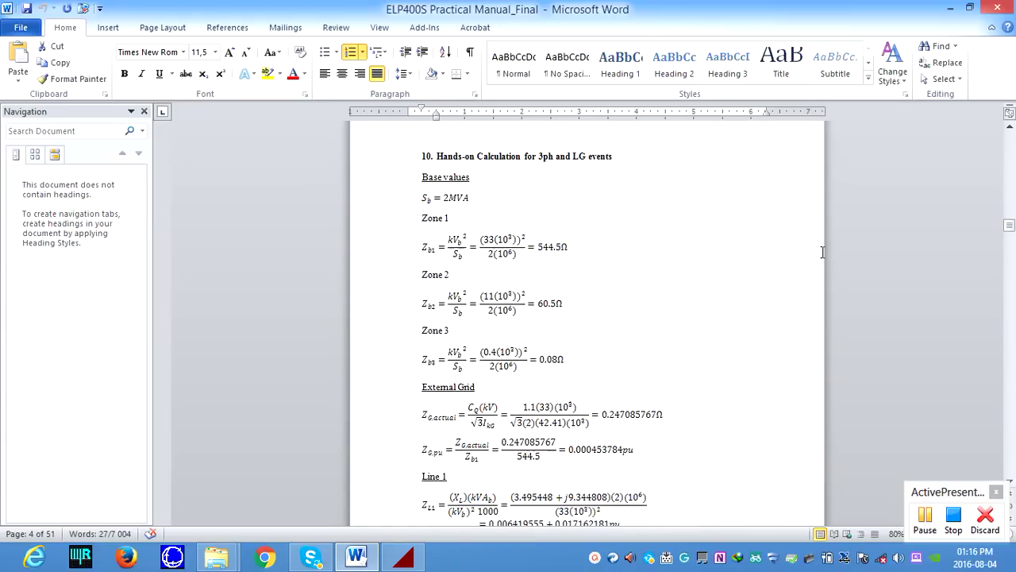
scroll(821, 244, down, 12)
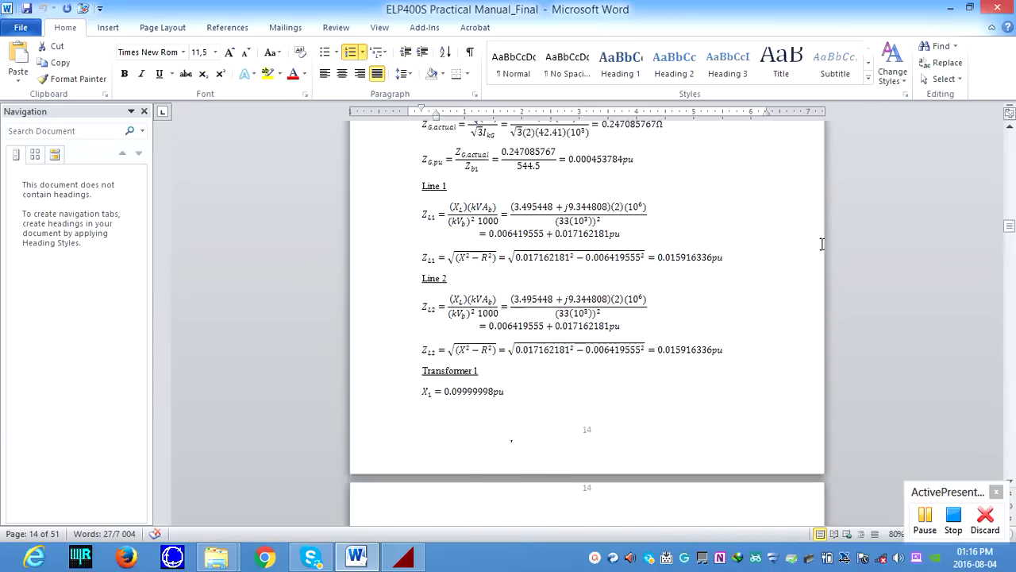
scroll(823, 251, down, 14)
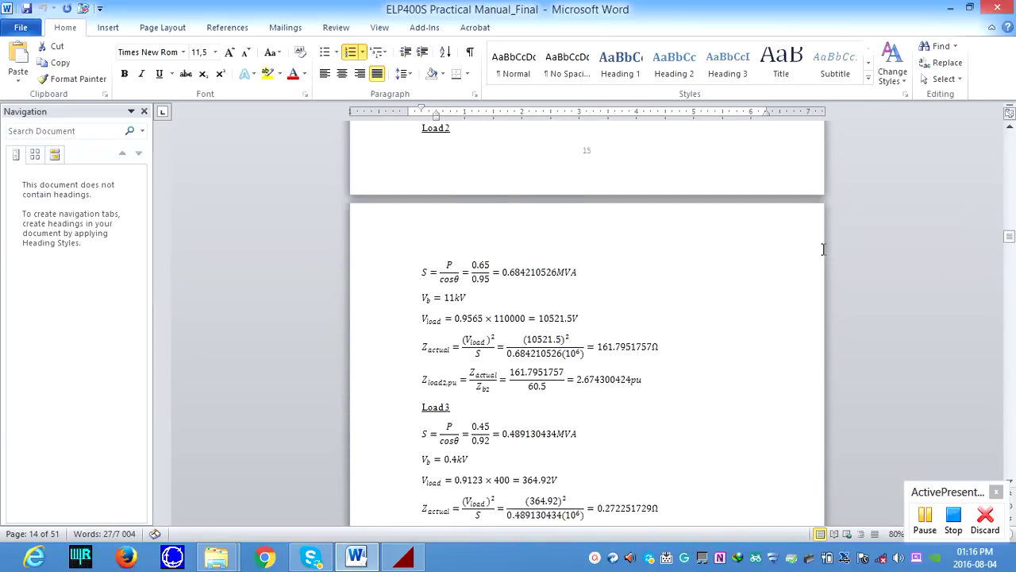
scroll(824, 254, down, 14)
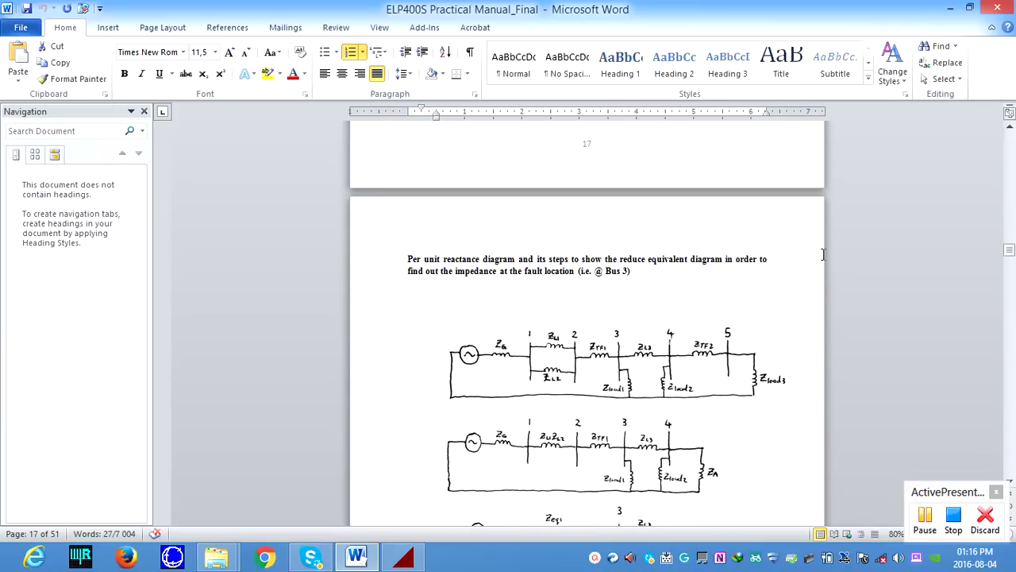
scroll(824, 254, down, 14)
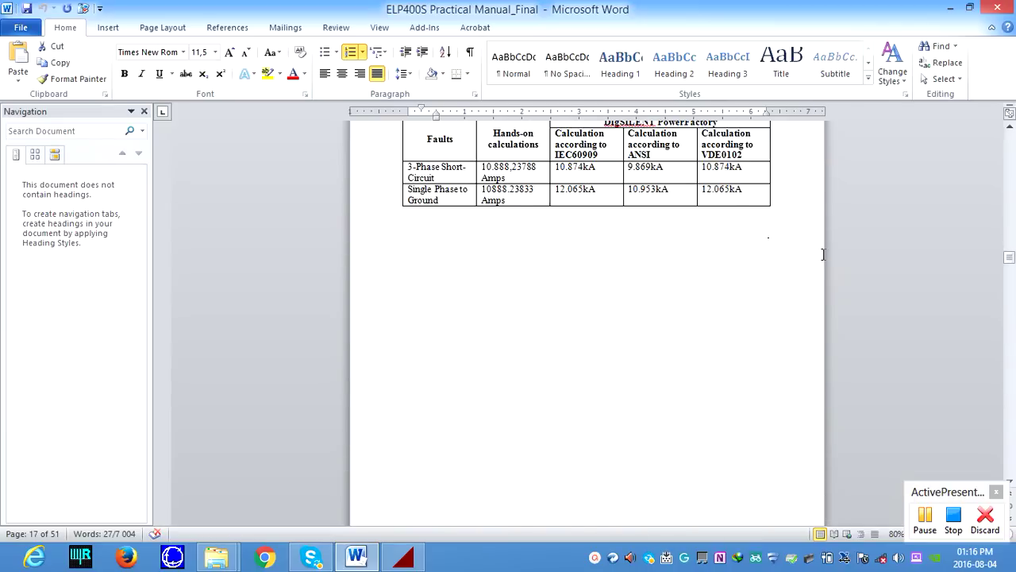
Step: Examine Table 1.9 comparing hands-on fault calculations with the IEC60909, ANSI and VDE0102 results
scroll(823, 254, up, 6)
scroll(640, 382, down, 3)
scroll(640, 381, up, 1)
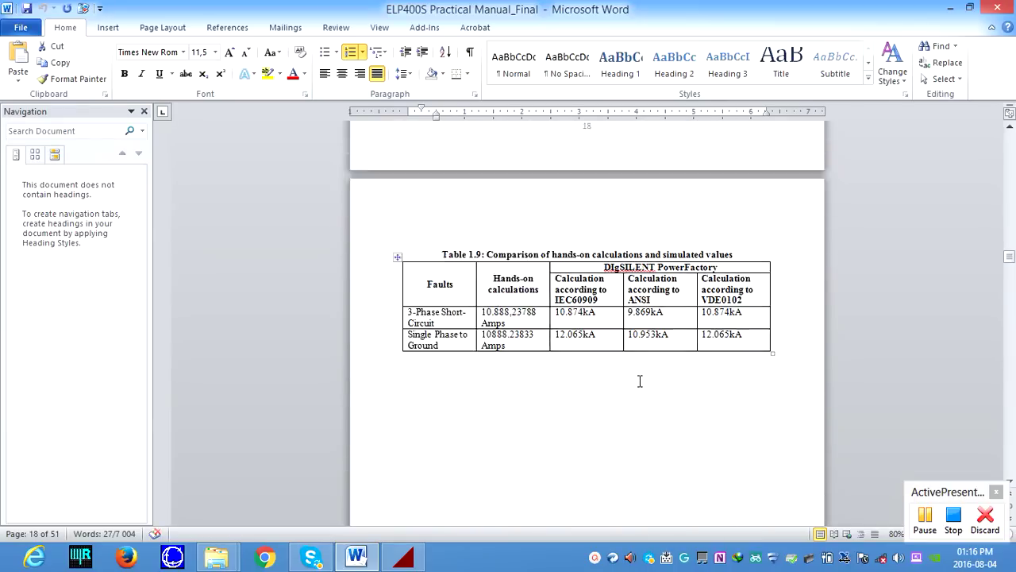
scroll(640, 381, up, 1)
drag(494, 307, 750, 367)
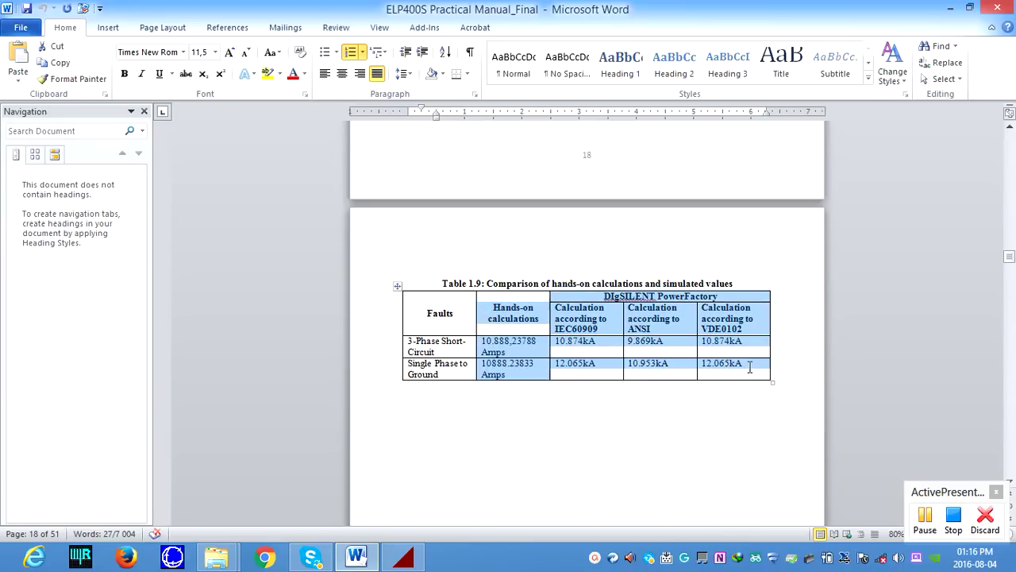
click(758, 258)
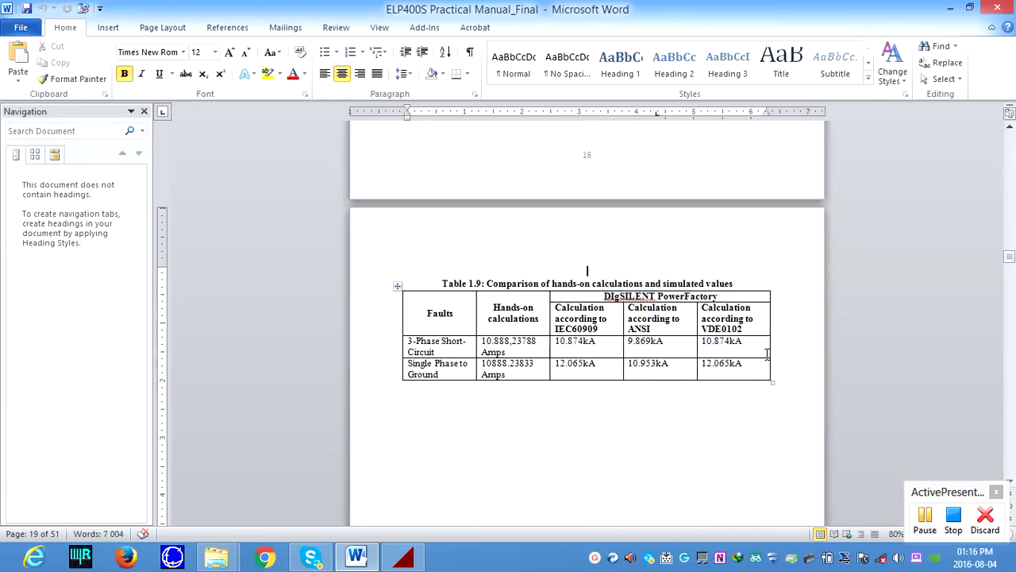
scroll(767, 353, up, 20)
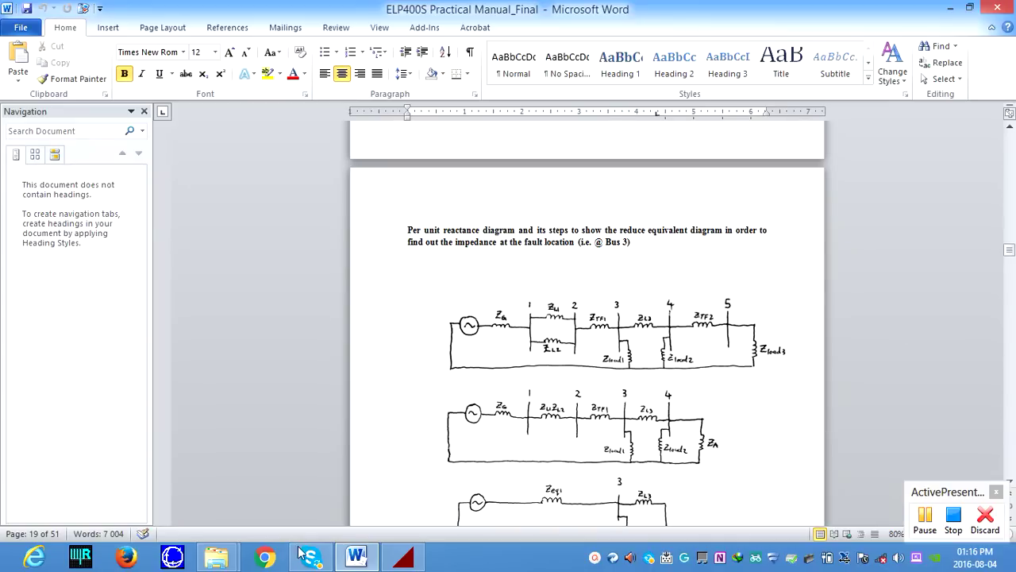
Step: Return to the manual's project steps list and highlight step 6 on the SEL 751A relay and step 7 on the phase elements
click(403, 557)
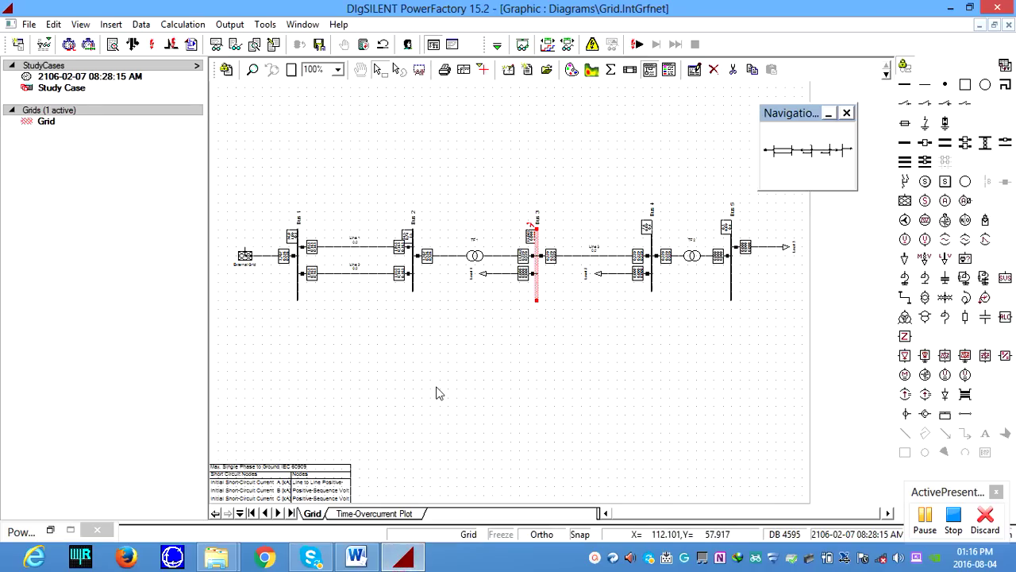
click(356, 557)
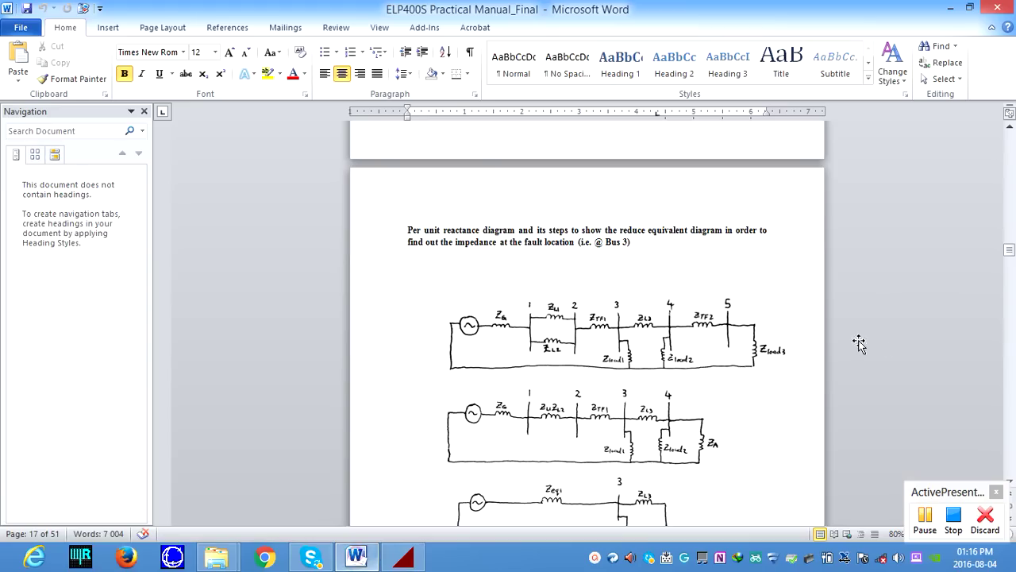
drag(1009, 251, 1009, 232)
scroll(782, 338, down, 20)
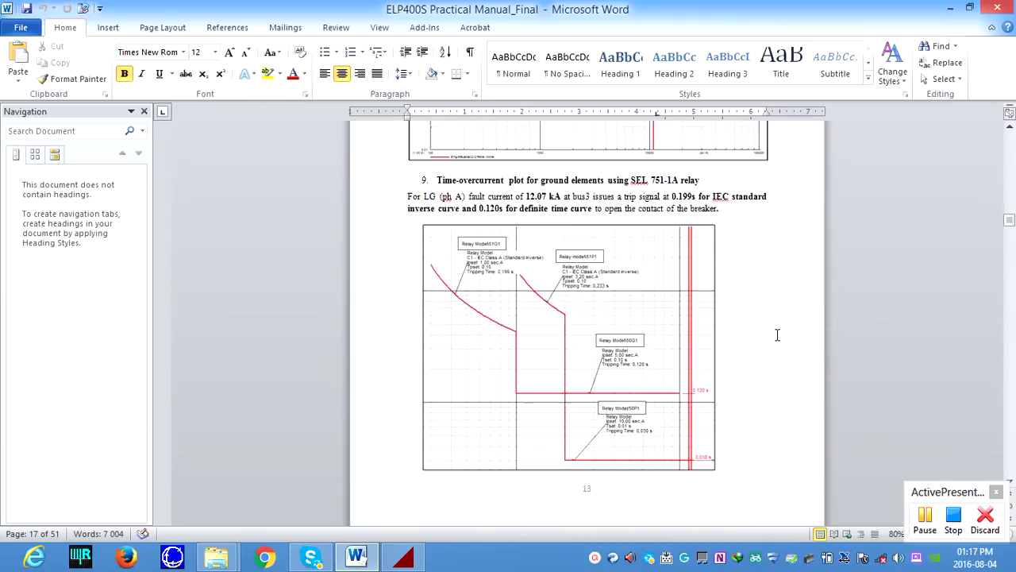
scroll(777, 335, up, 20)
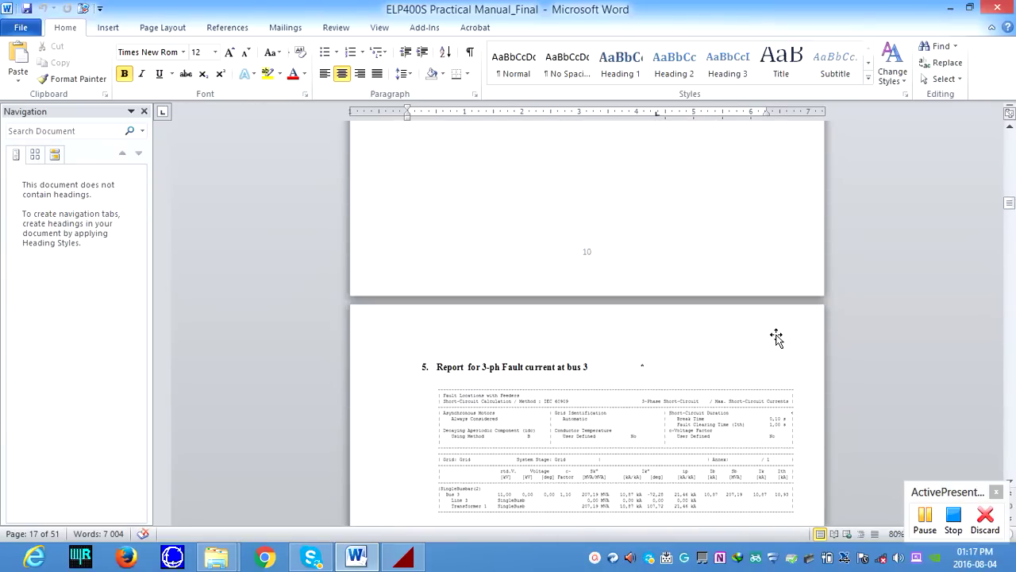
scroll(777, 335, up, 20)
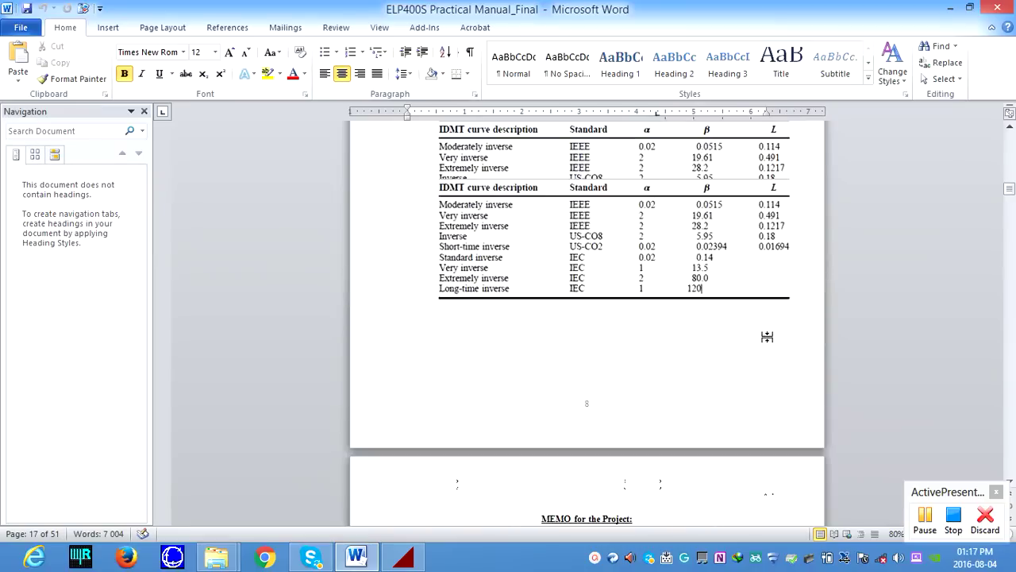
scroll(760, 339, up, 20)
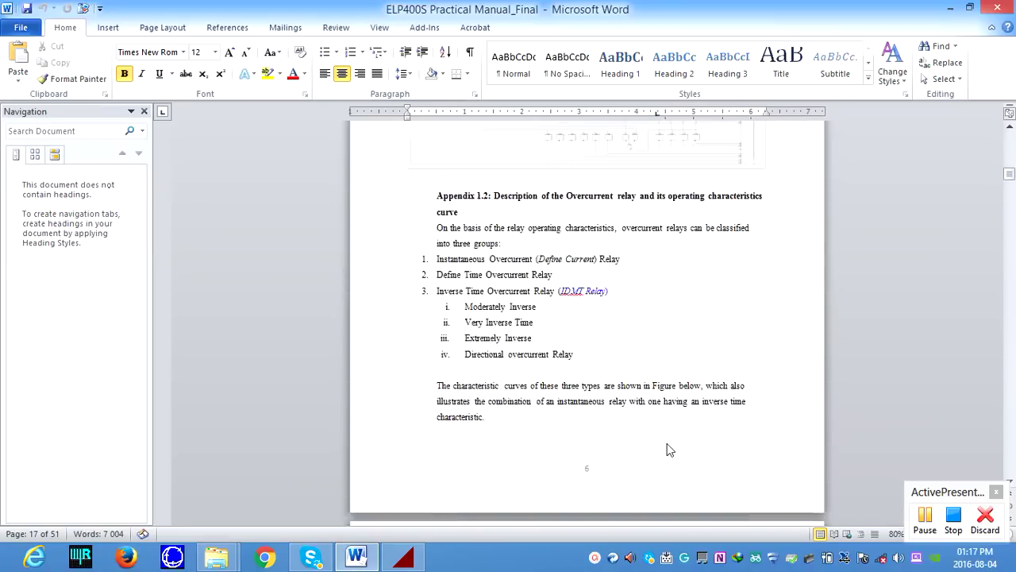
scroll(643, 431, up, 10)
scroll(505, 352, down, 4)
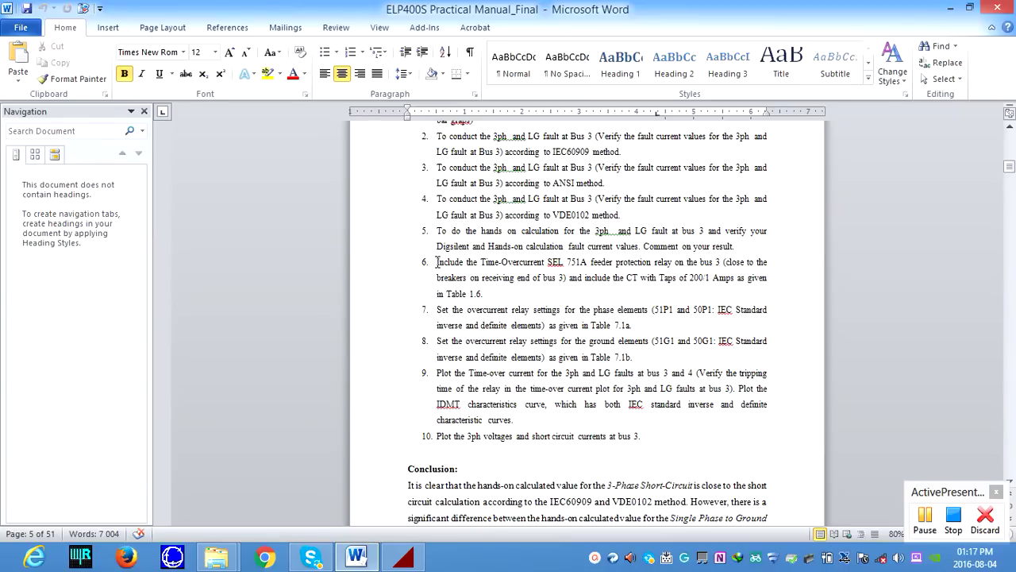
drag(438, 262, 524, 294)
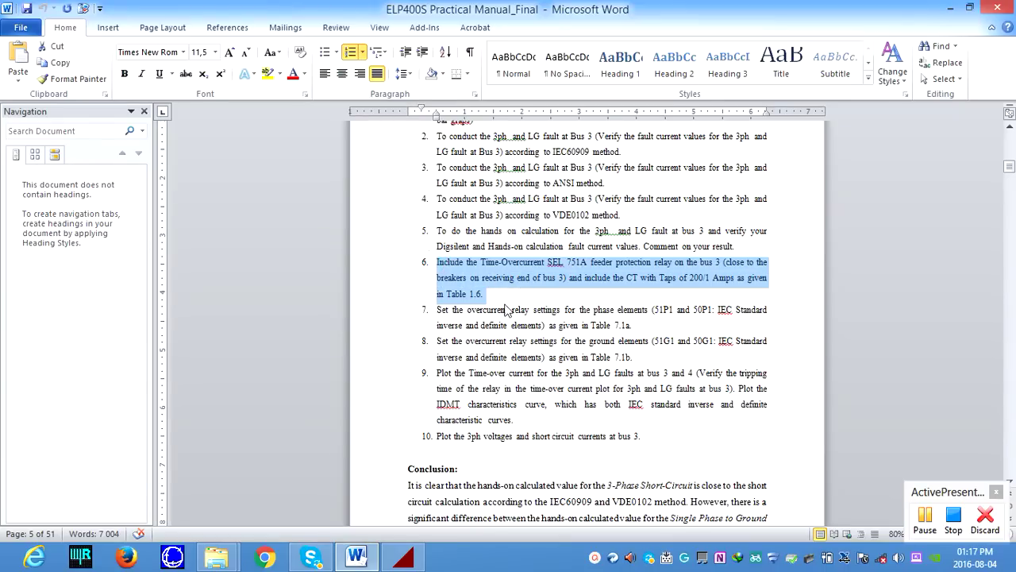
drag(439, 312, 656, 326)
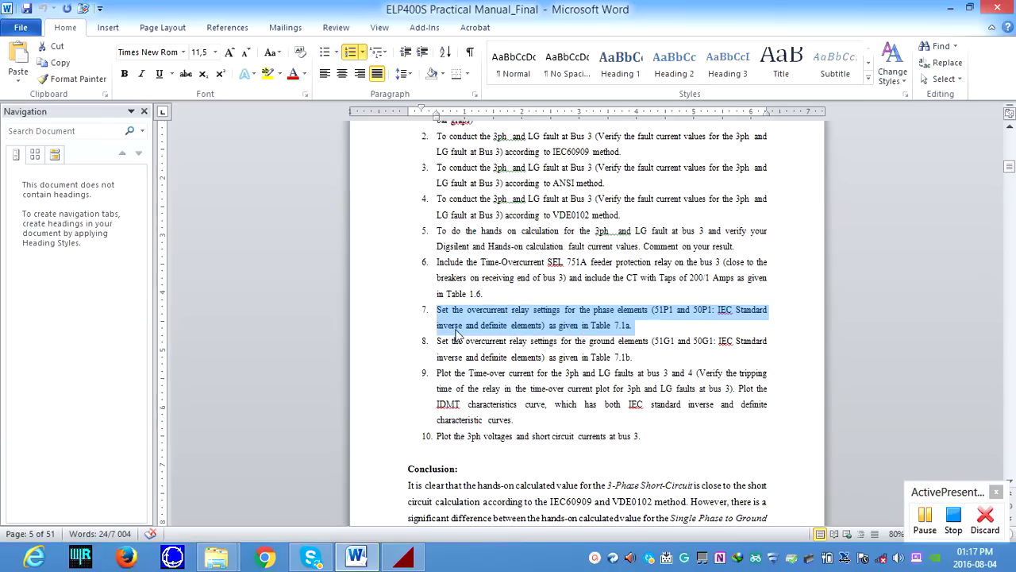
drag(586, 334, 617, 347)
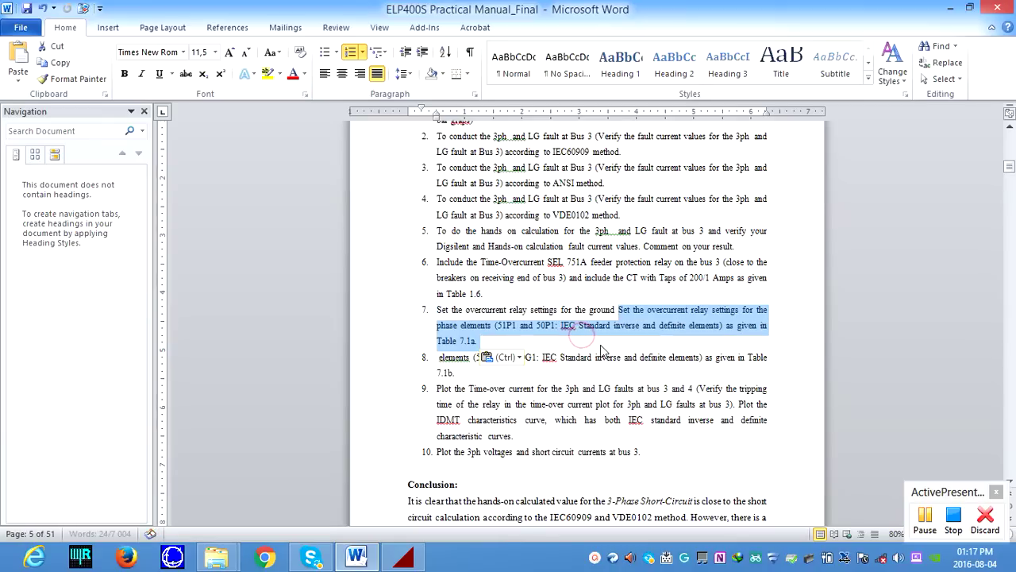
key(ctrl+z)
click(601, 346)
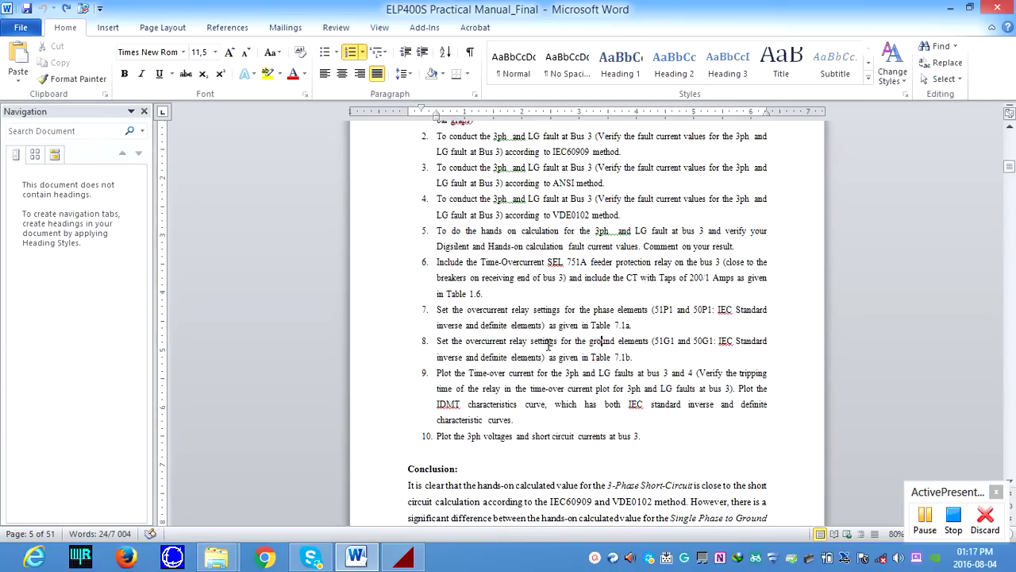
Step: Read project step 8 on the ground element settings and step 9 on the time-overcurrent plot for faults at Bus 3 and 4
drag(501, 344, 435, 343)
triple_click(435, 343)
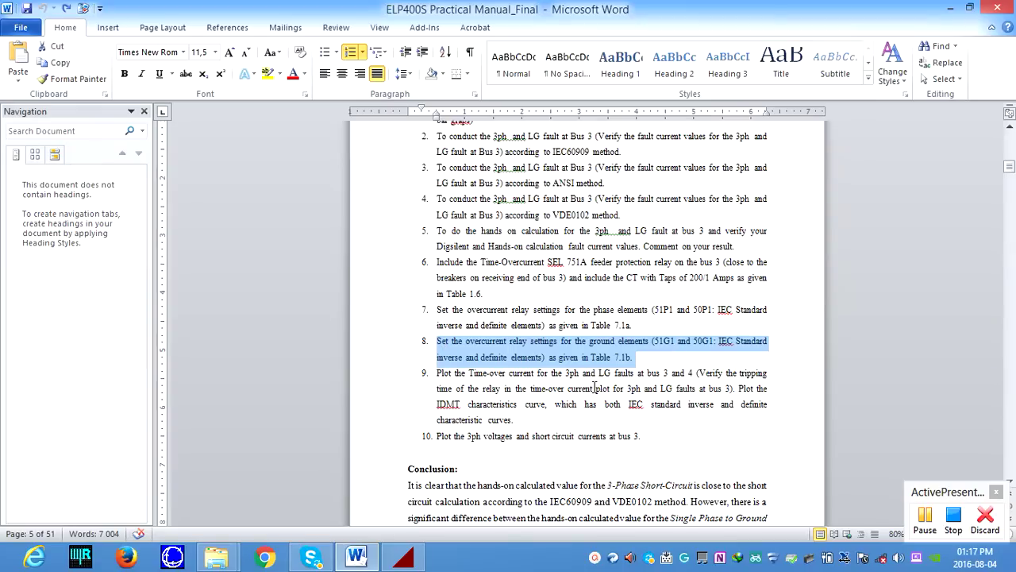
scroll(504, 386, down, 1)
click(446, 346)
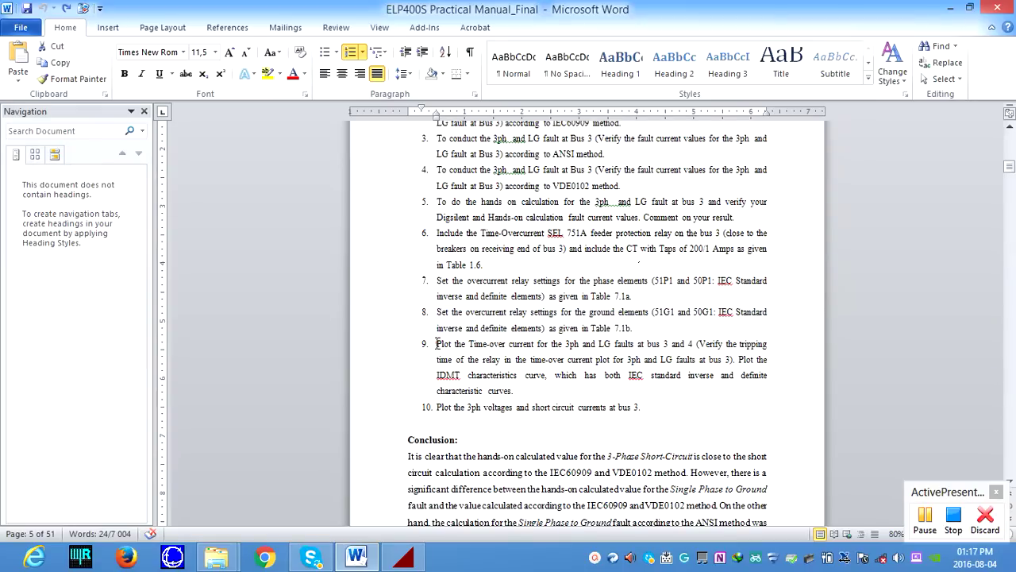
drag(437, 343, 581, 354)
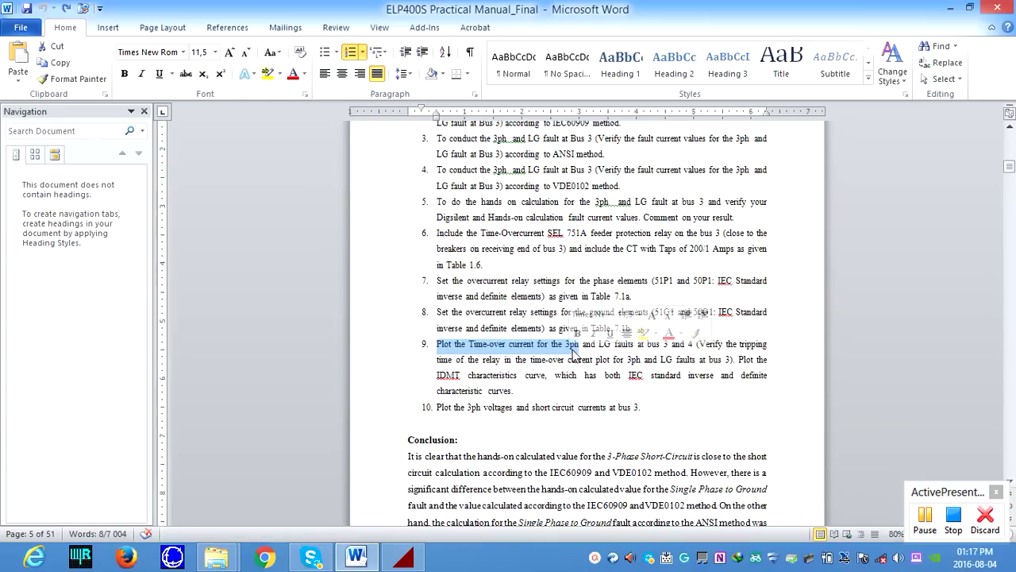
click(640, 347)
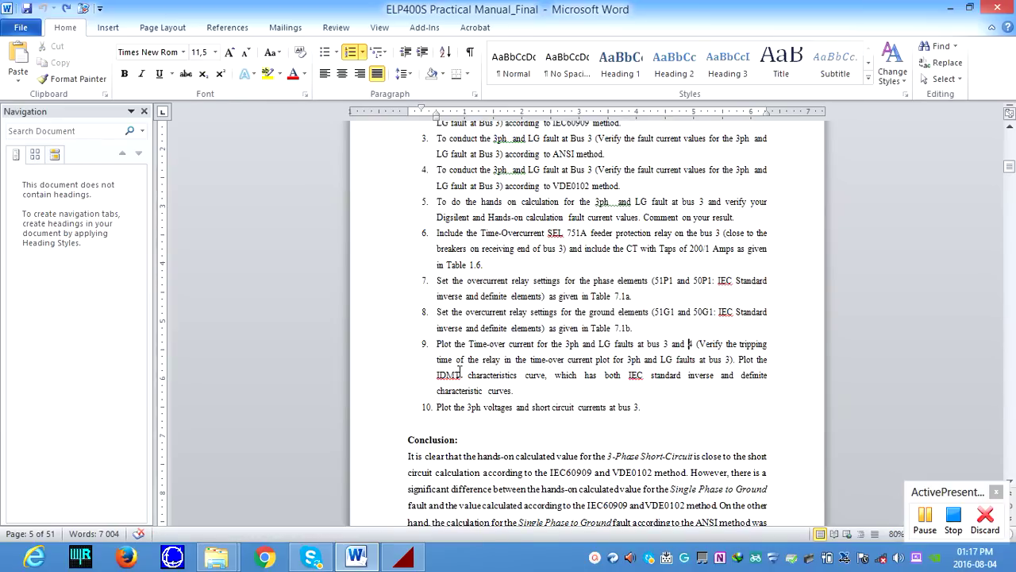
scroll(524, 361, down, 1)
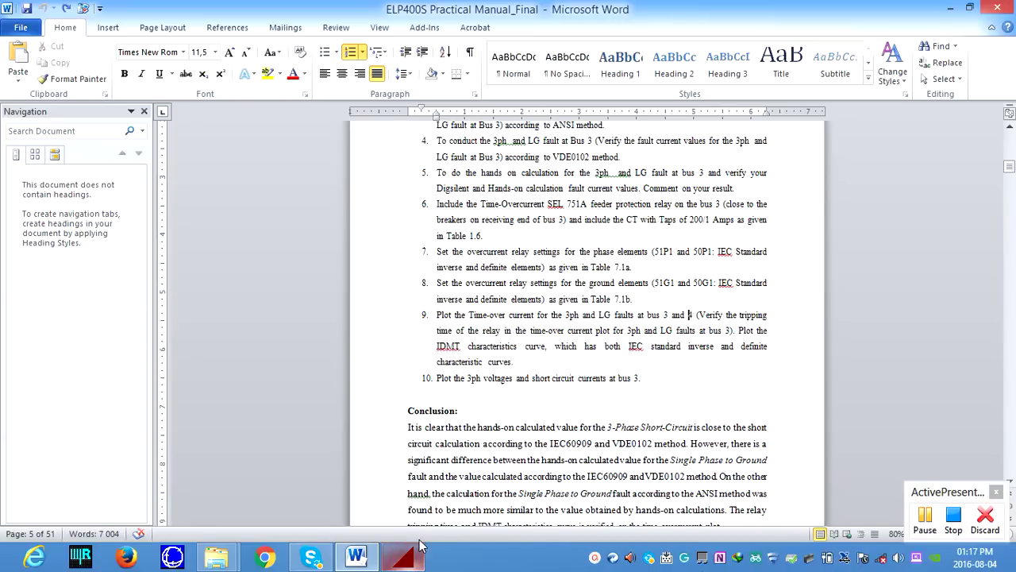
Step: Switch to PowerFactory and run a short-circuit calculation at Bus 3 with the IEC 60909 method and the 3-Phase Short-Circuit fault type
click(399, 561)
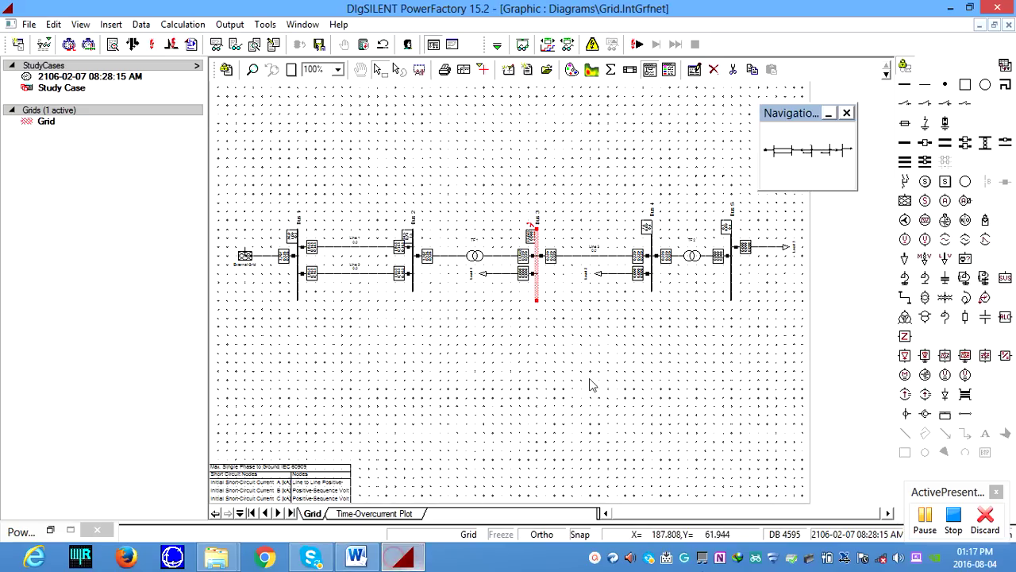
click(554, 323)
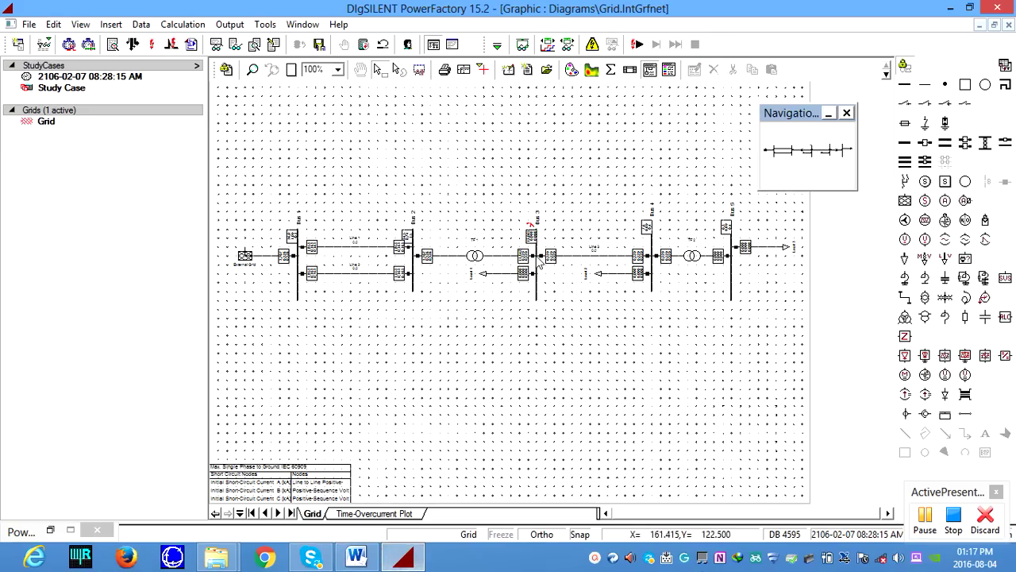
right_click(539, 256)
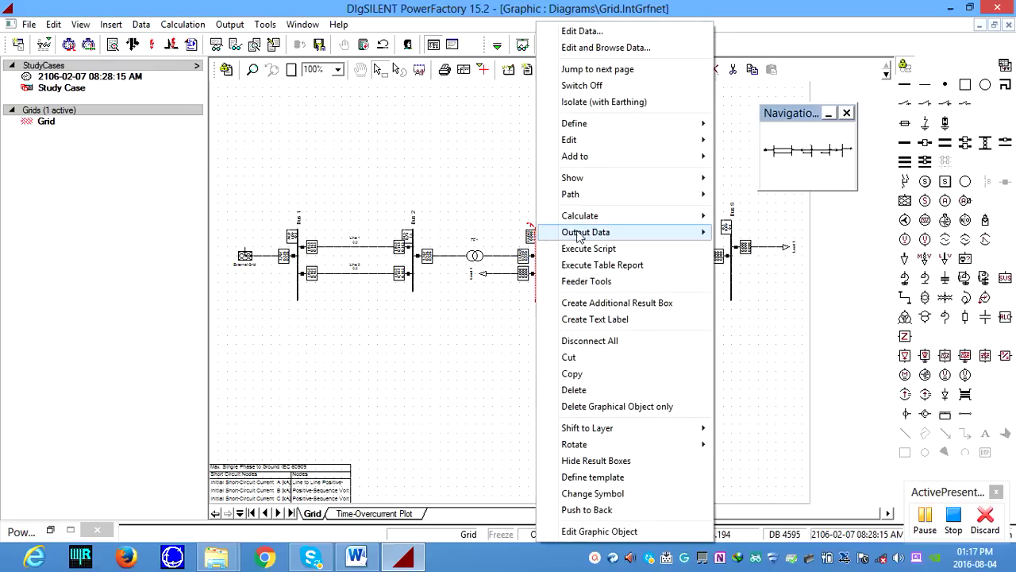
mouse_move(597, 217)
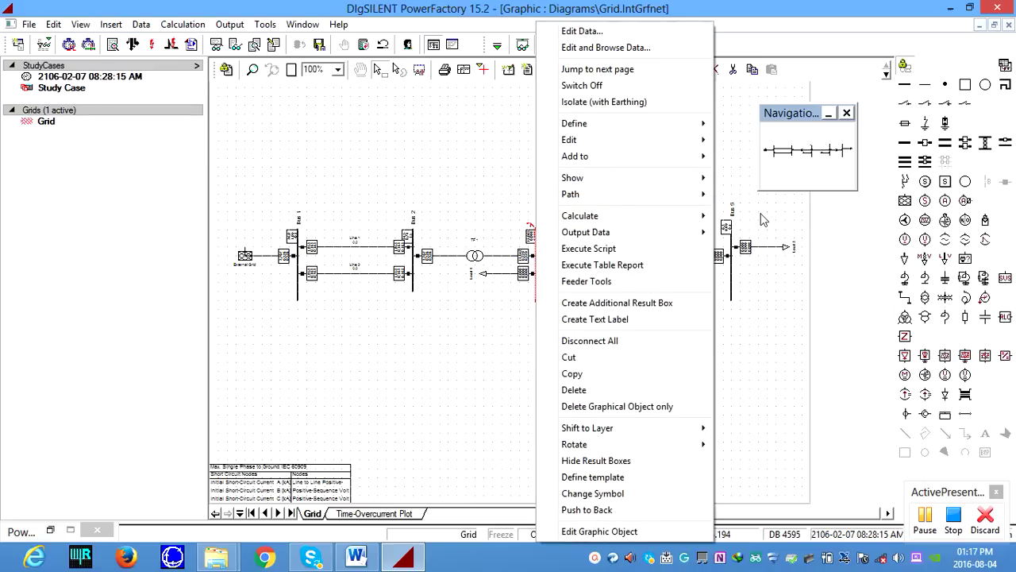
click(749, 218)
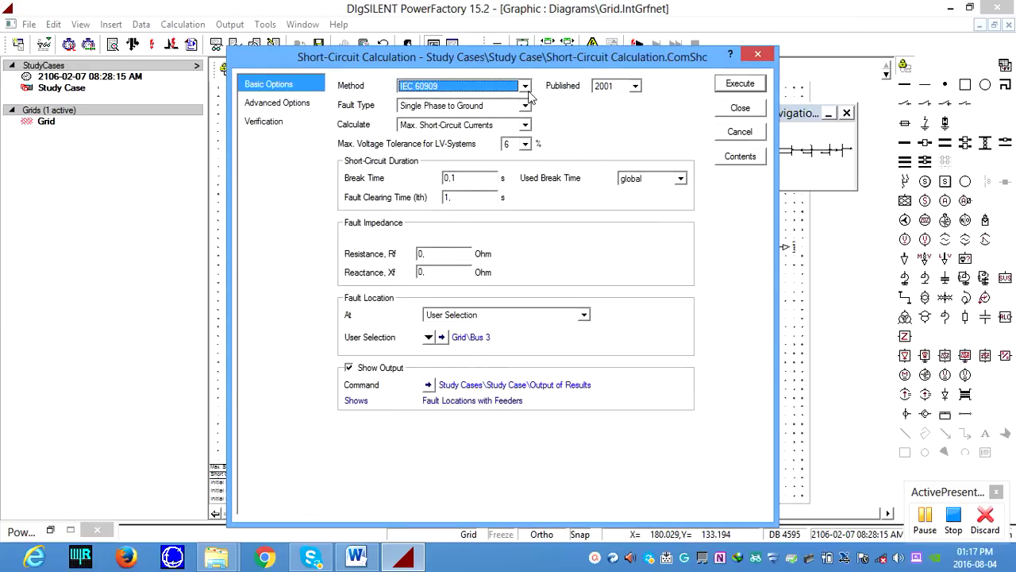
click(355, 558)
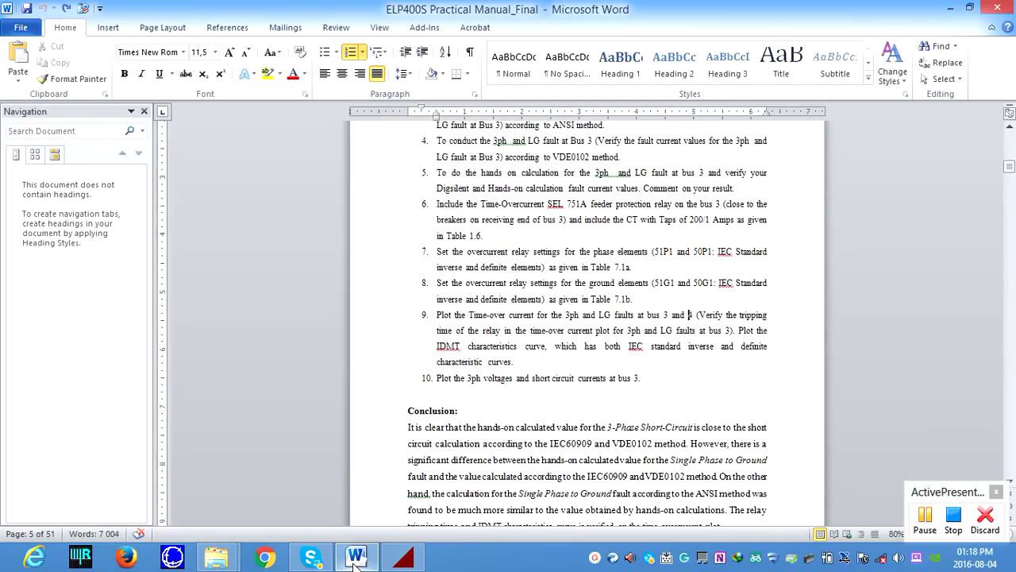
click(355, 559)
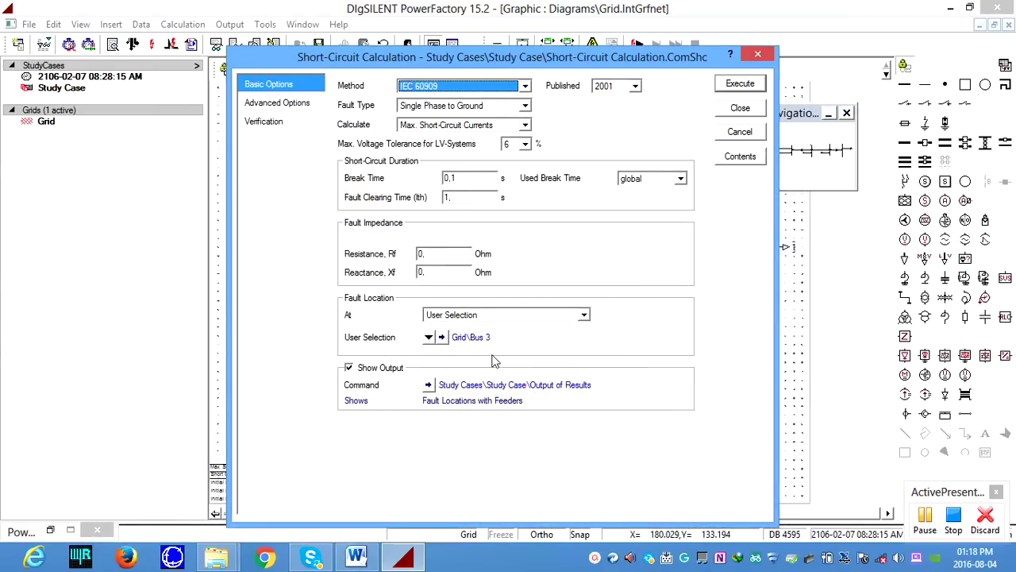
click(525, 105)
click(468, 118)
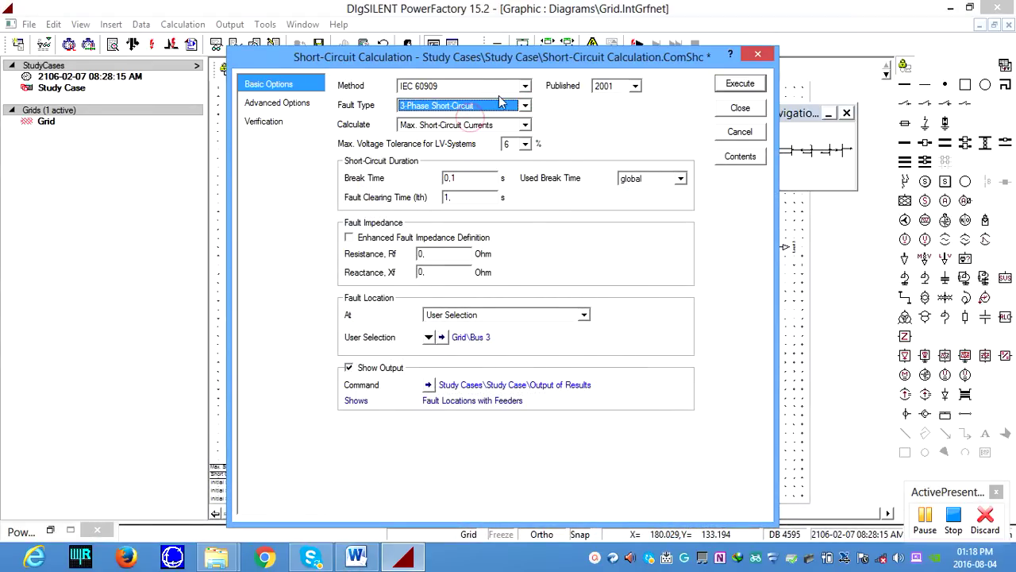
click(758, 85)
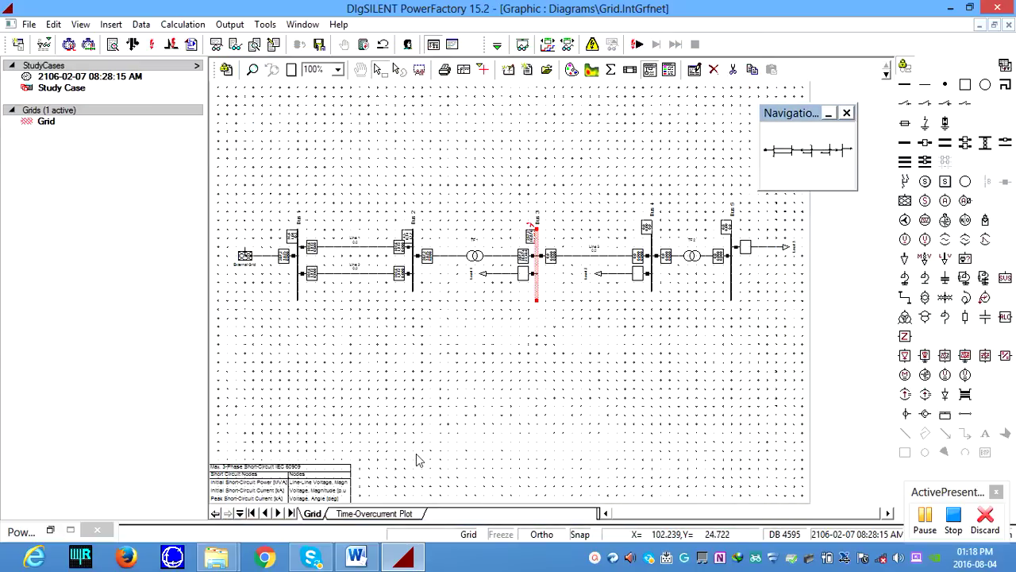
Step: Add a constant x-value line named "Fault Current Magnitude" to the time-overcurrent plot, keeping its default settings
click(387, 513)
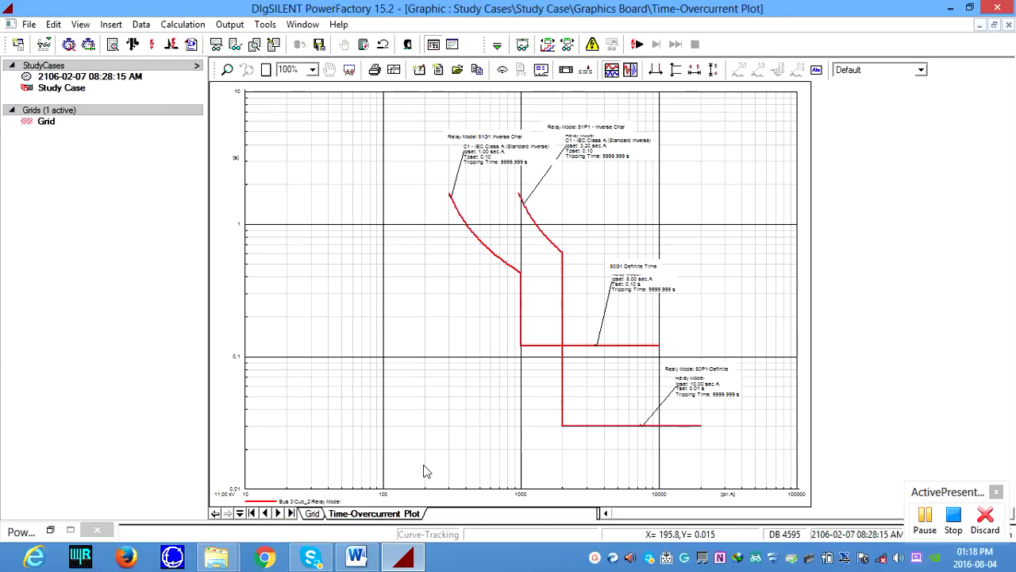
right_click(695, 182)
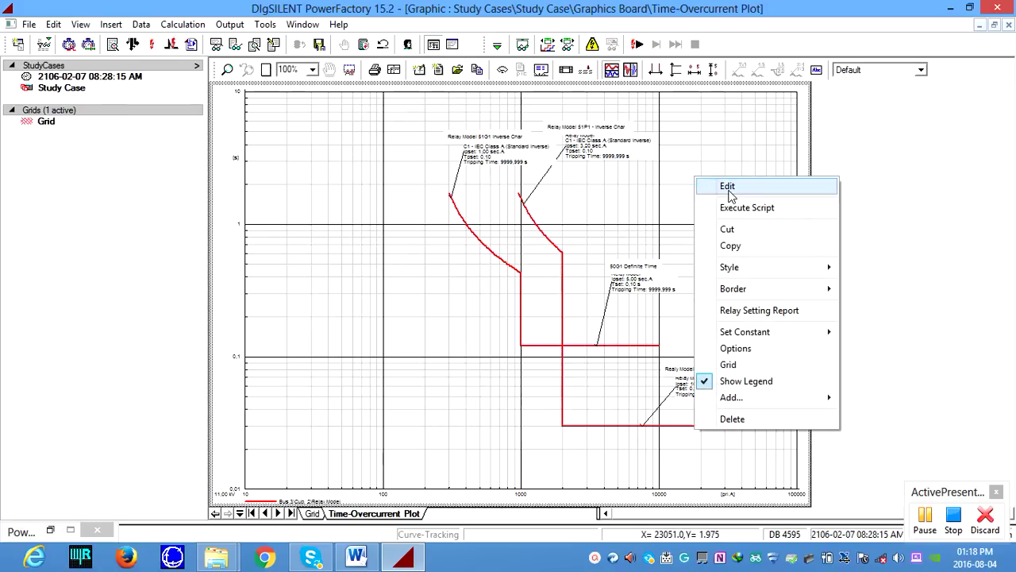
mouse_move(745, 289)
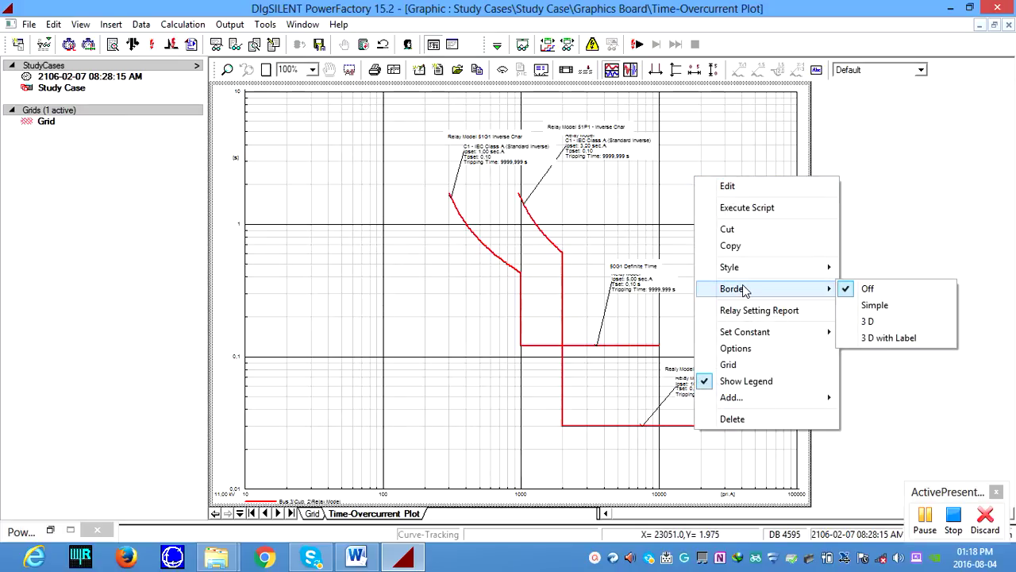
mouse_move(761, 334)
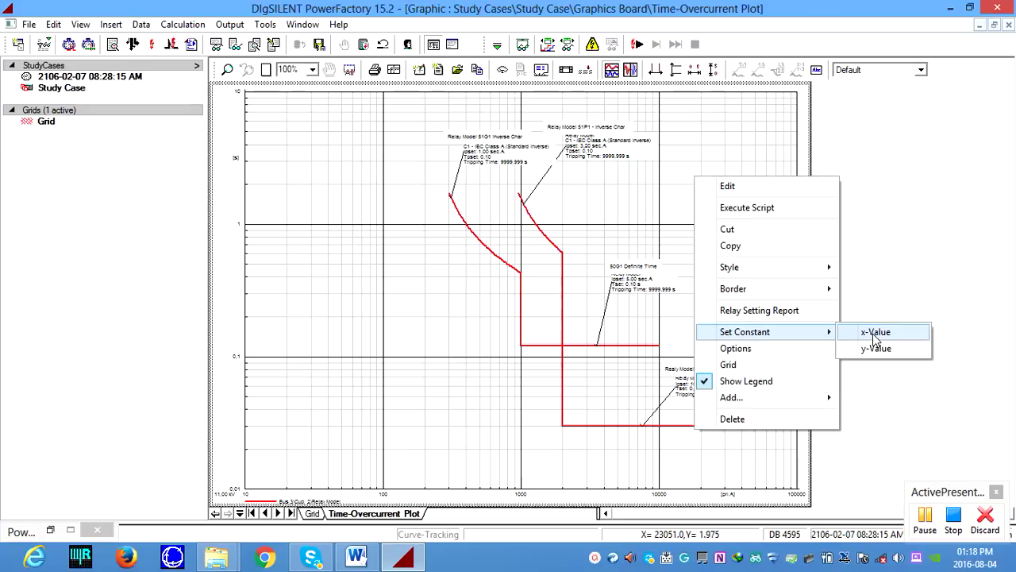
click(876, 333)
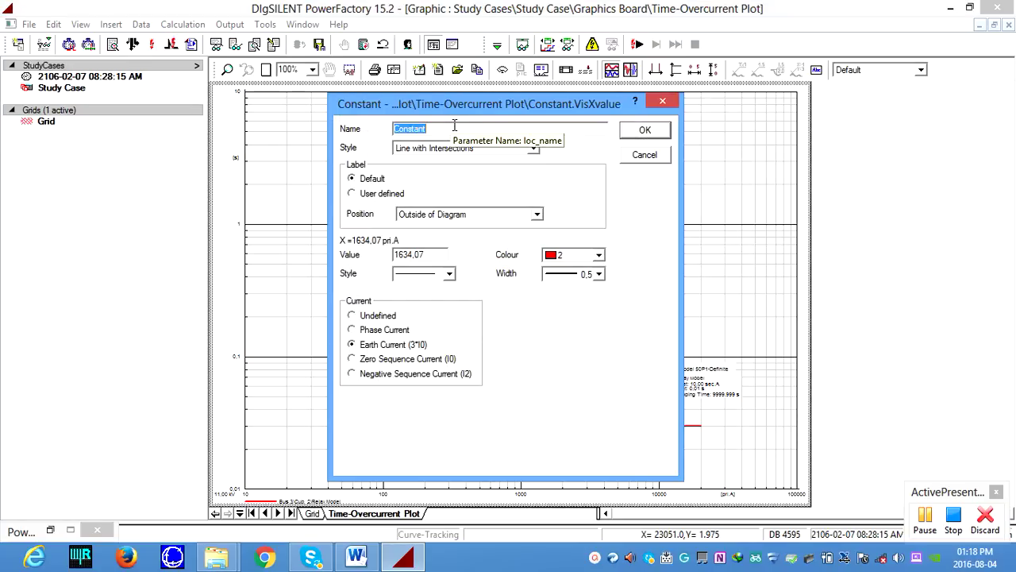
text(Fault)
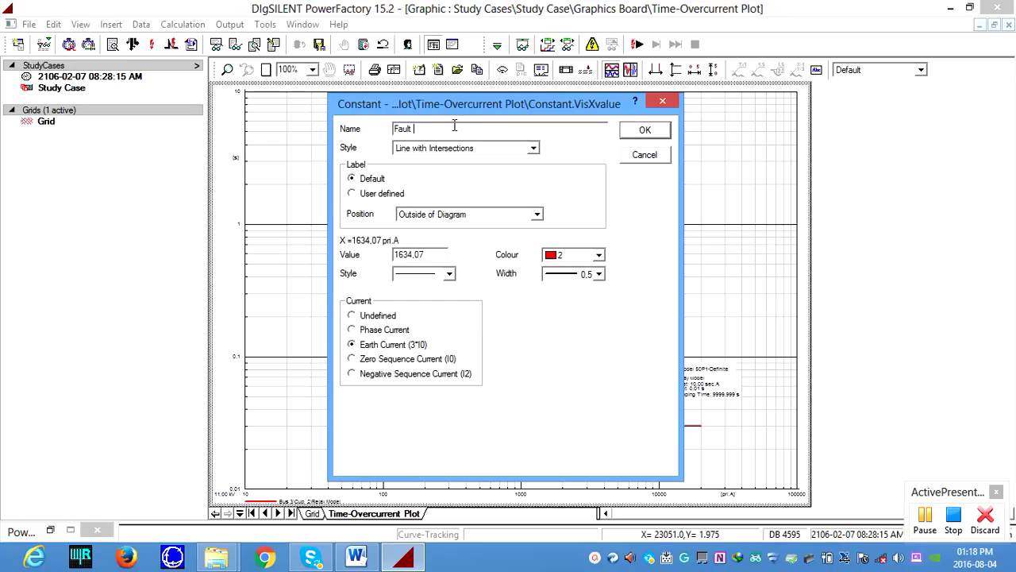
text( Current Magnitude)
click(645, 131)
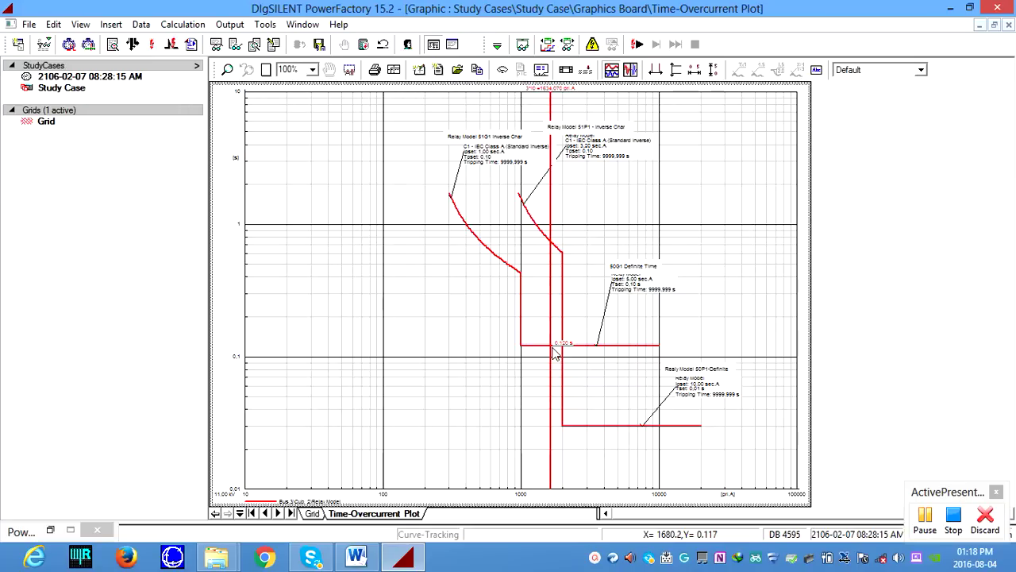
Step: Examine where the constant fault current line crosses the relay curves and compare the plot with the grid diagram
mouse_move(554, 354)
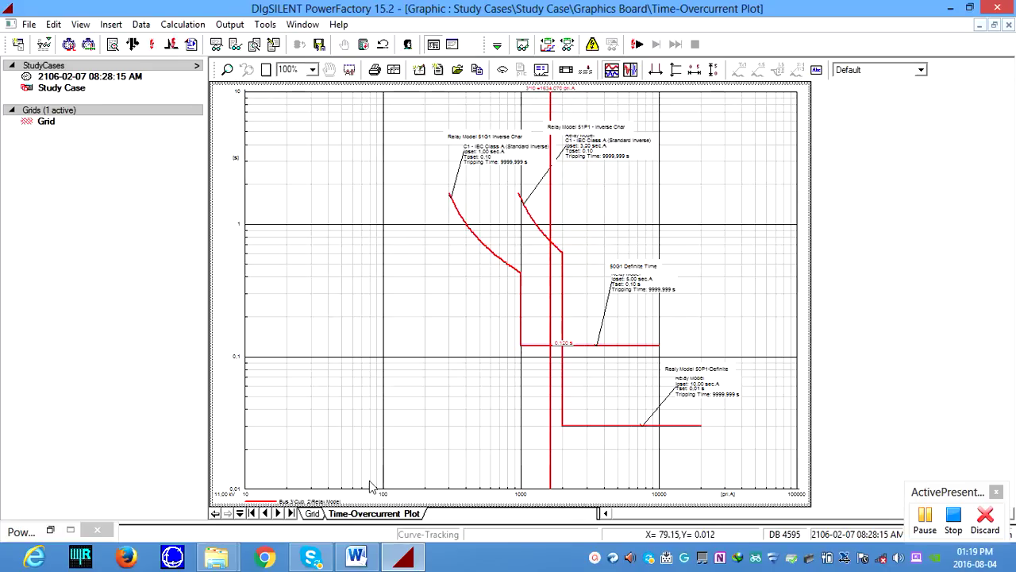
click(312, 513)
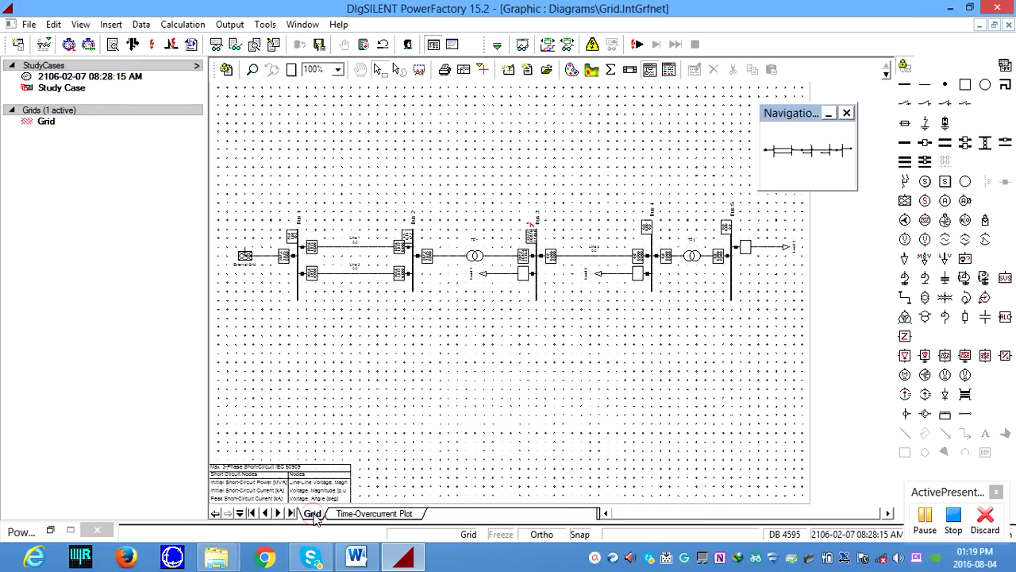
click(367, 513)
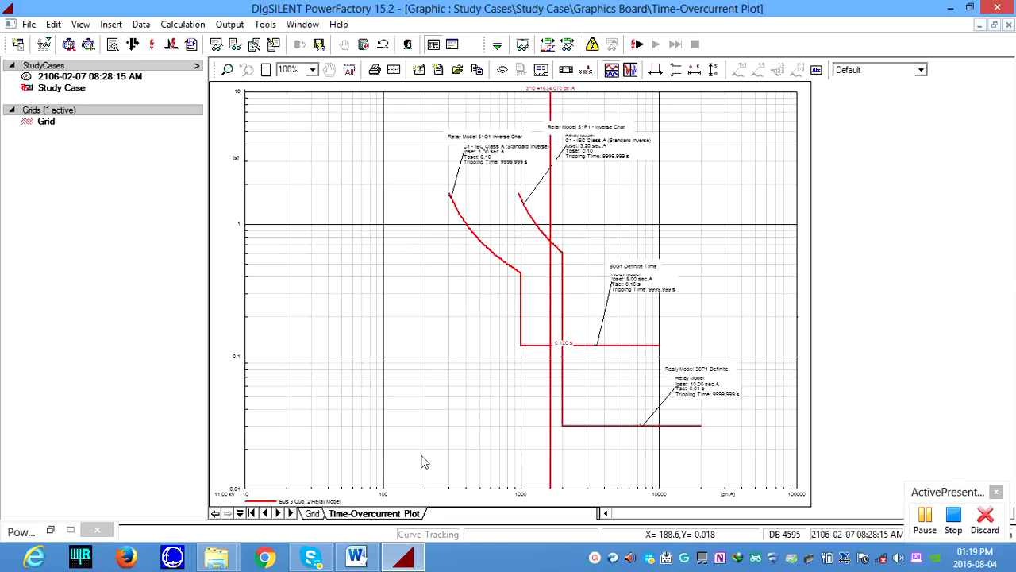
click(312, 513)
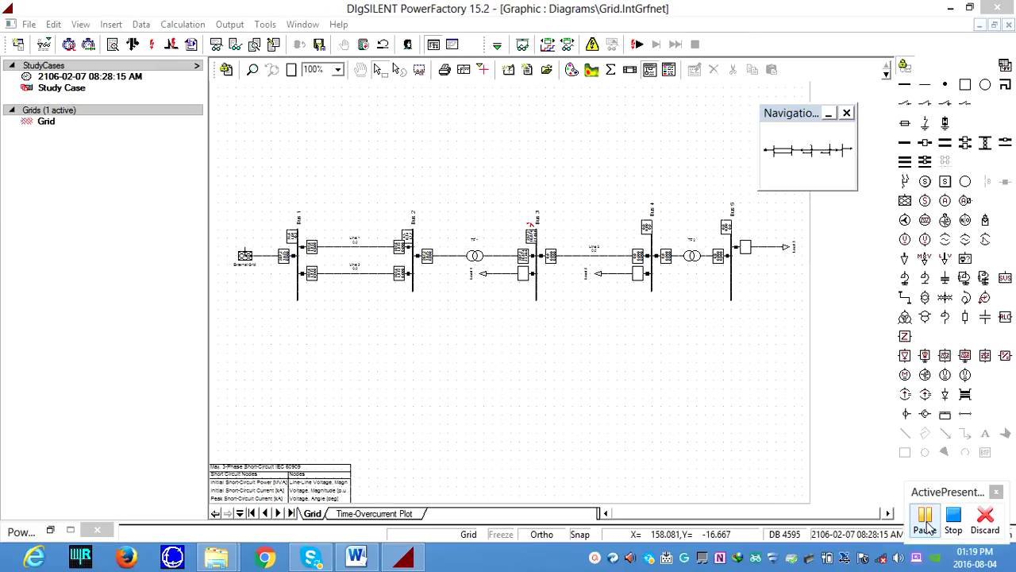
click(925, 524)
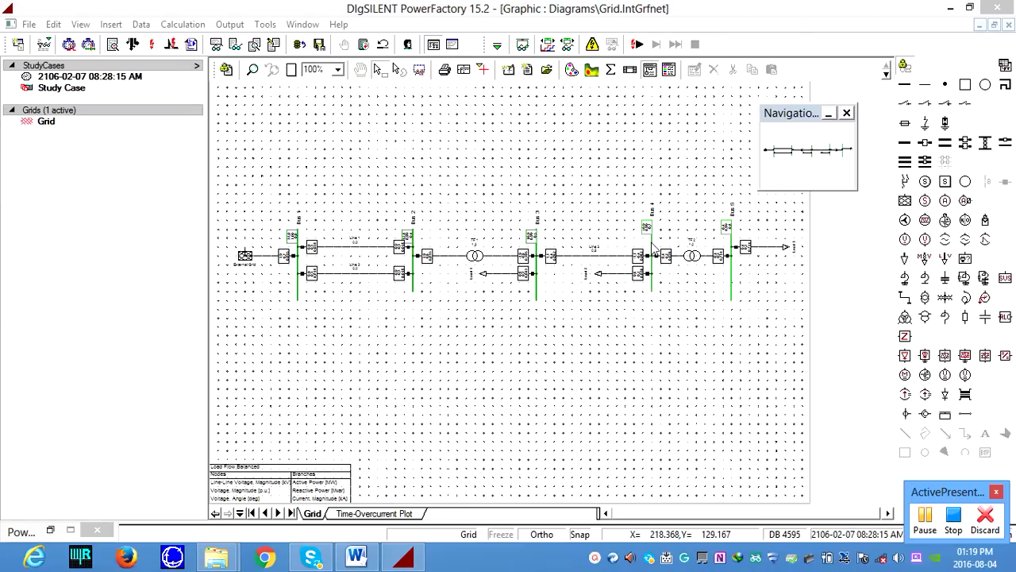
Step: Run a 3-phase short-circuit calculation at Bus 4 using the IEC 60909 method
right_click(656, 252)
click(560, 333)
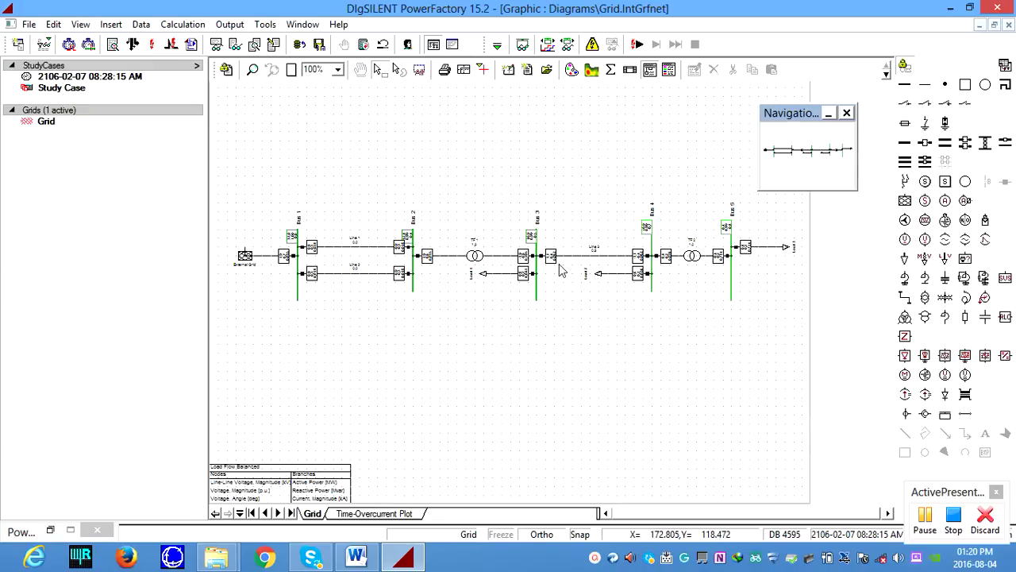
right_click(653, 242)
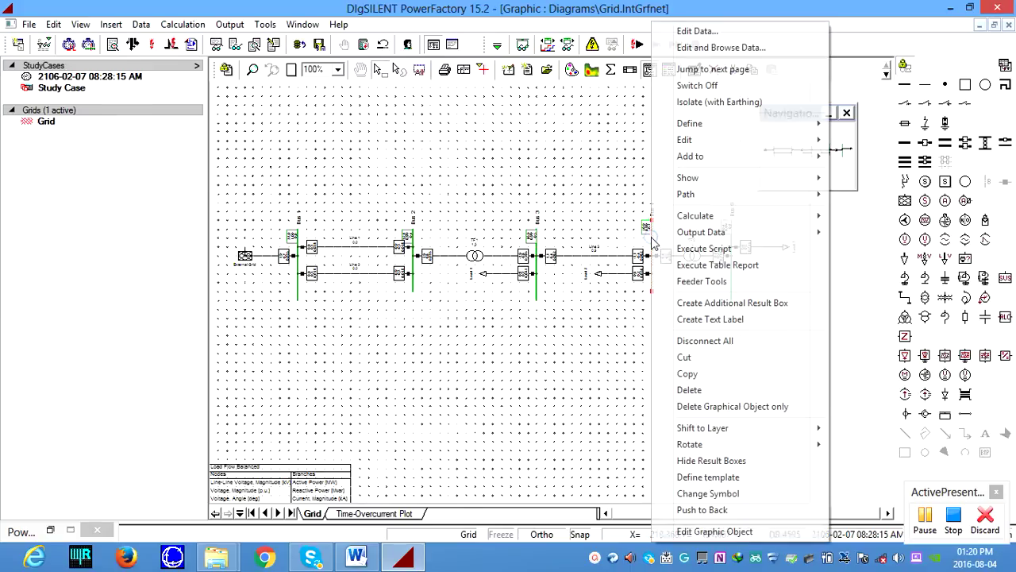
mouse_move(802, 216)
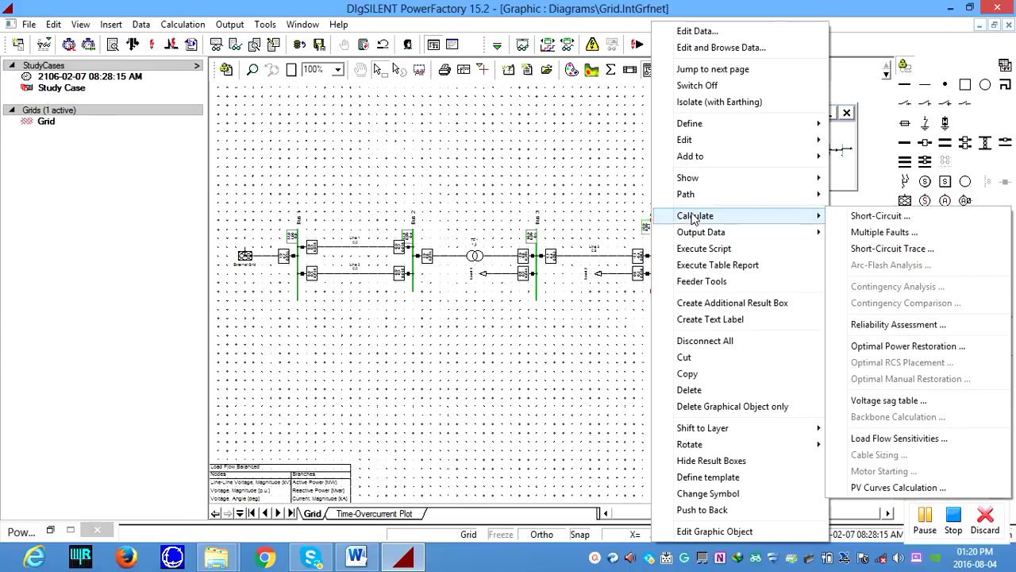
click(878, 216)
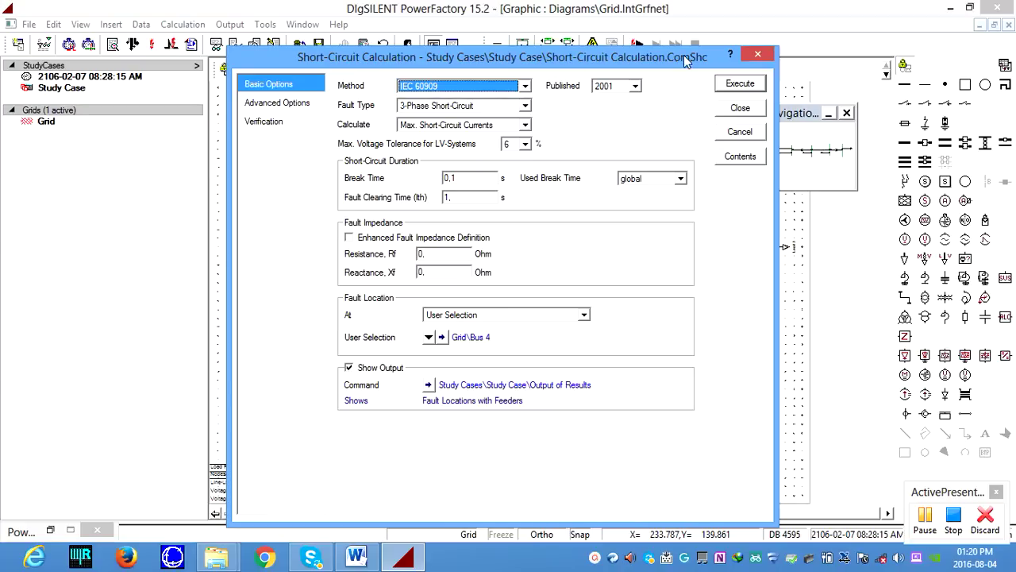
click(735, 81)
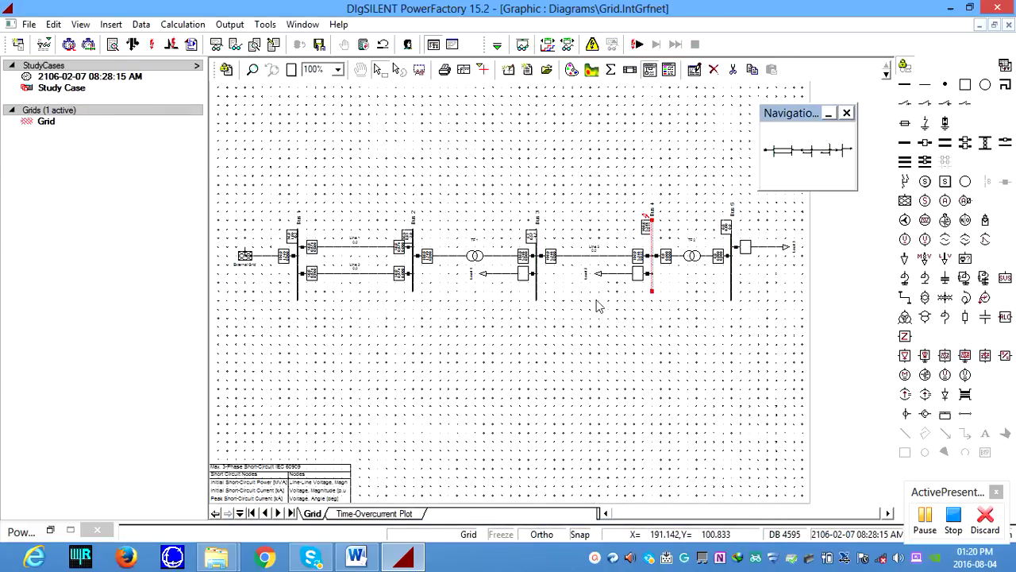
Step: Check the time-overcurrent plot for the tripping times of the phase and ground elements during the Bus 4 fault
click(375, 513)
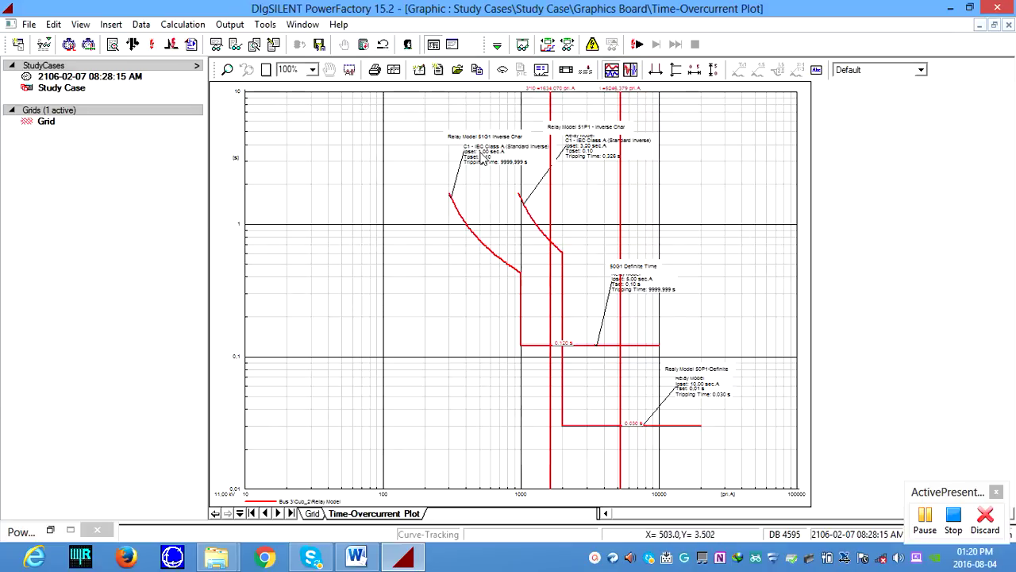
mouse_move(600, 143)
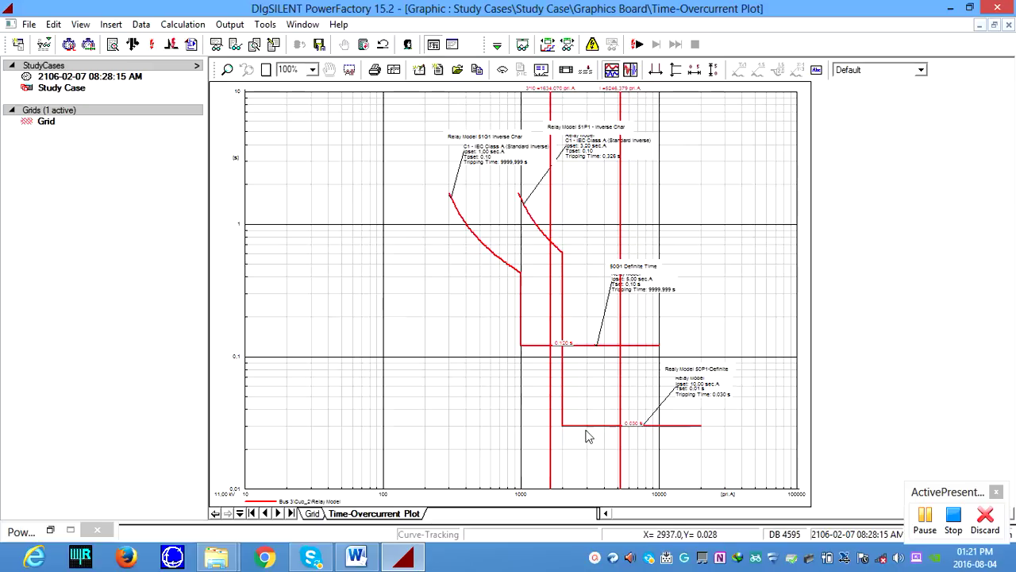
mouse_move(699, 401)
mouse_move(599, 162)
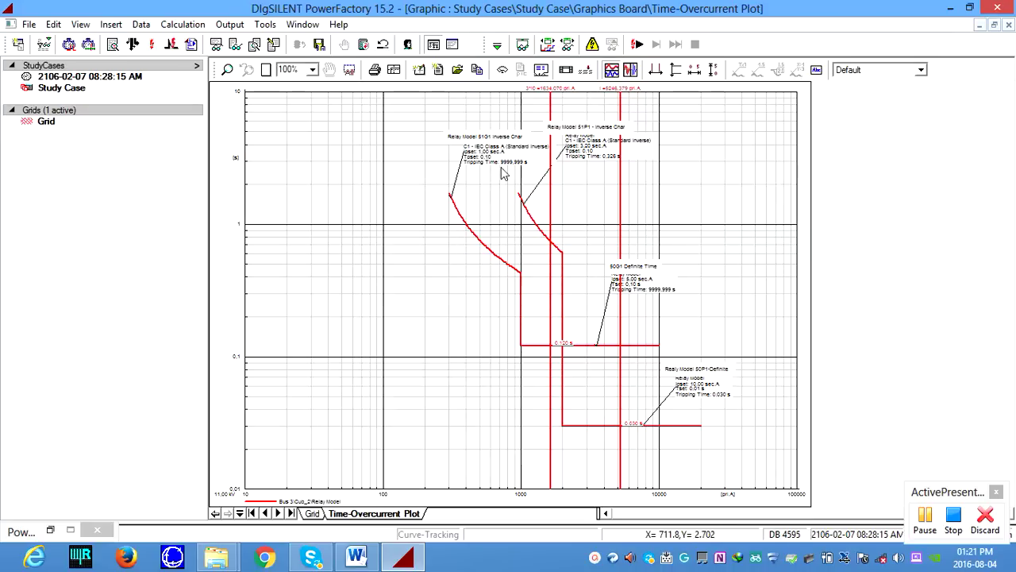
mouse_move(508, 170)
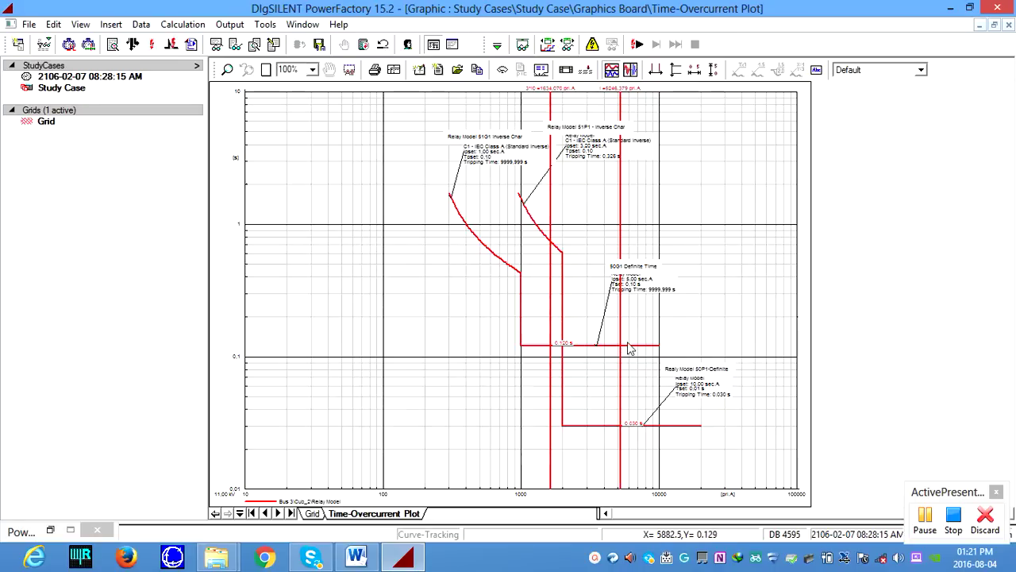
mouse_move(642, 293)
Step: Run a single-phase-to-ground short-circuit calculation at Bus 4 using the IEC 60909 method
click(312, 515)
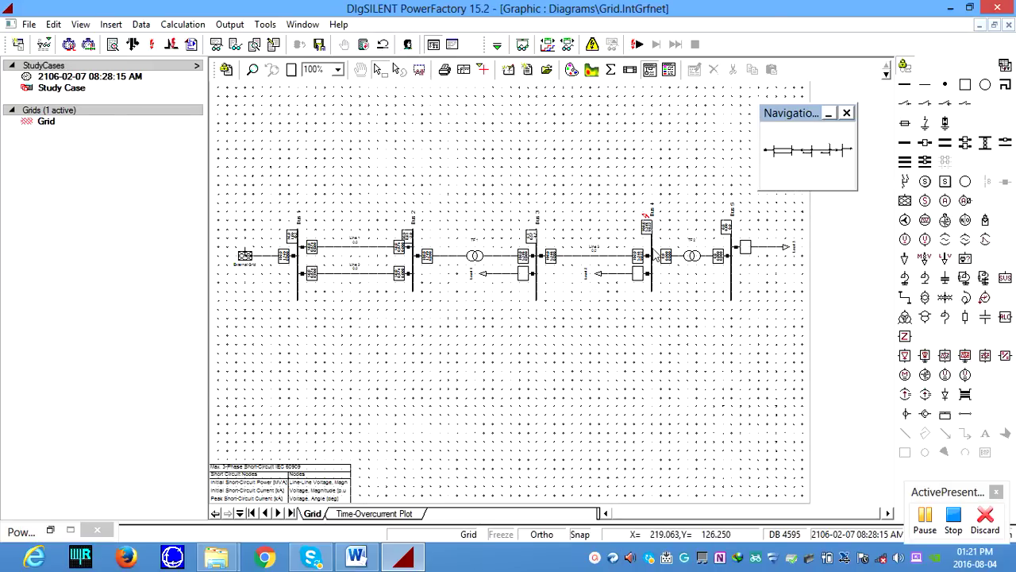
right_click(653, 246)
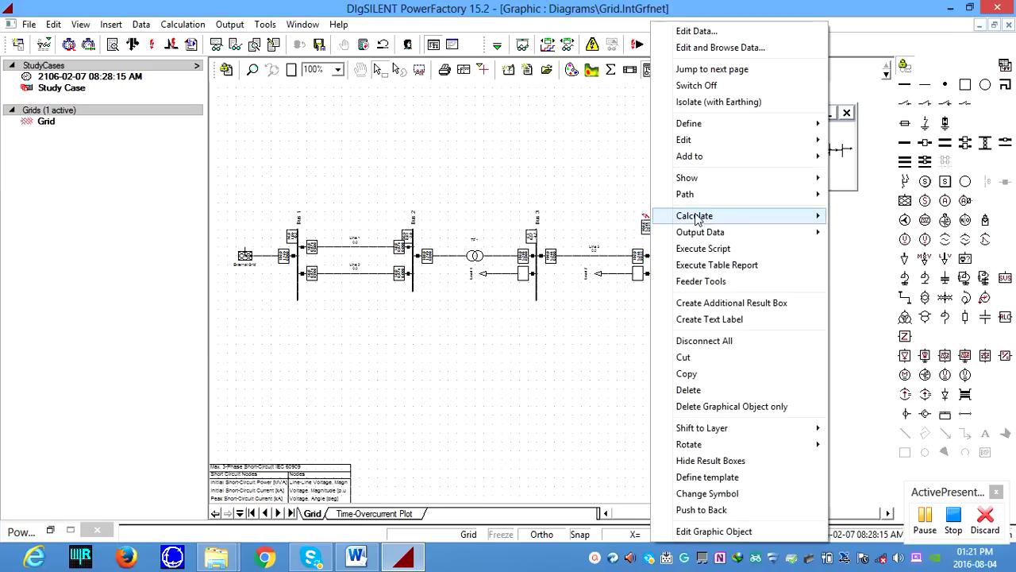
mouse_move(697, 220)
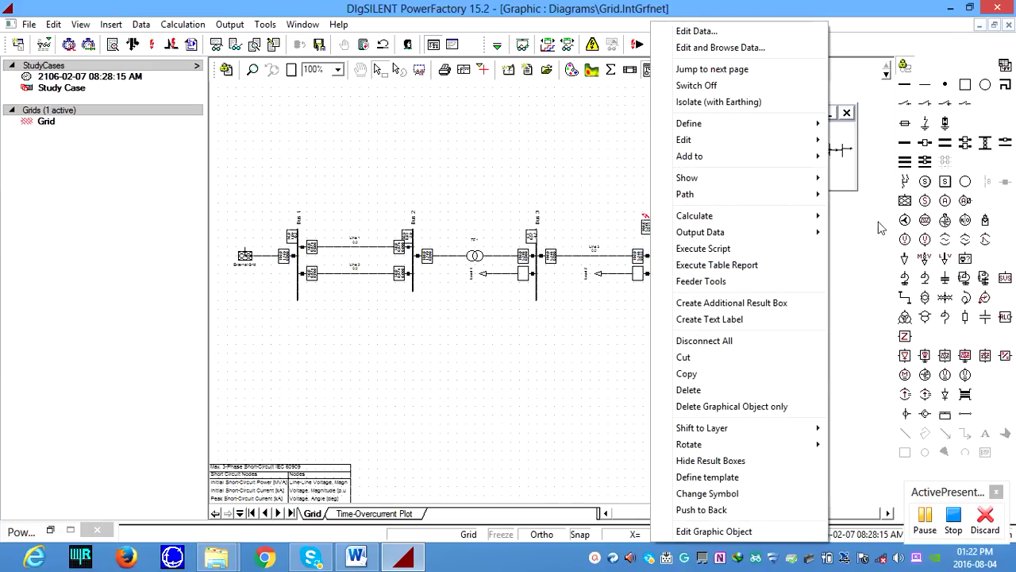
mouse_move(820, 216)
click(858, 216)
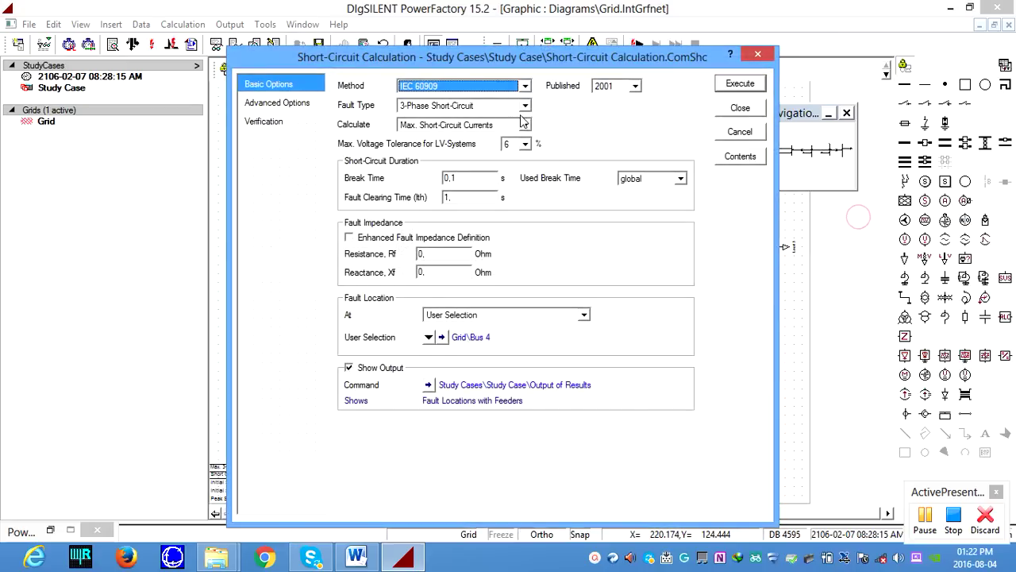
click(525, 106)
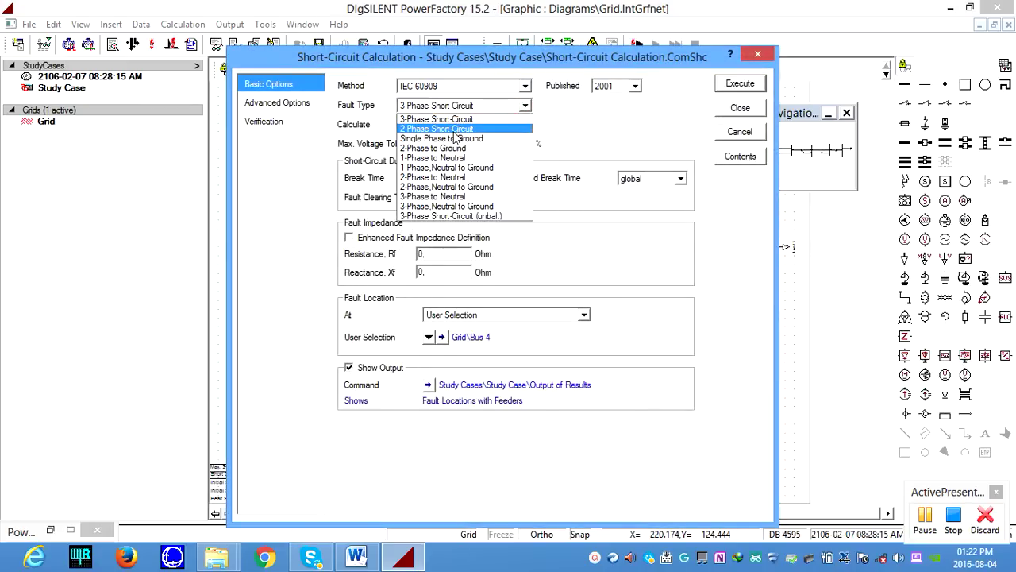
click(454, 138)
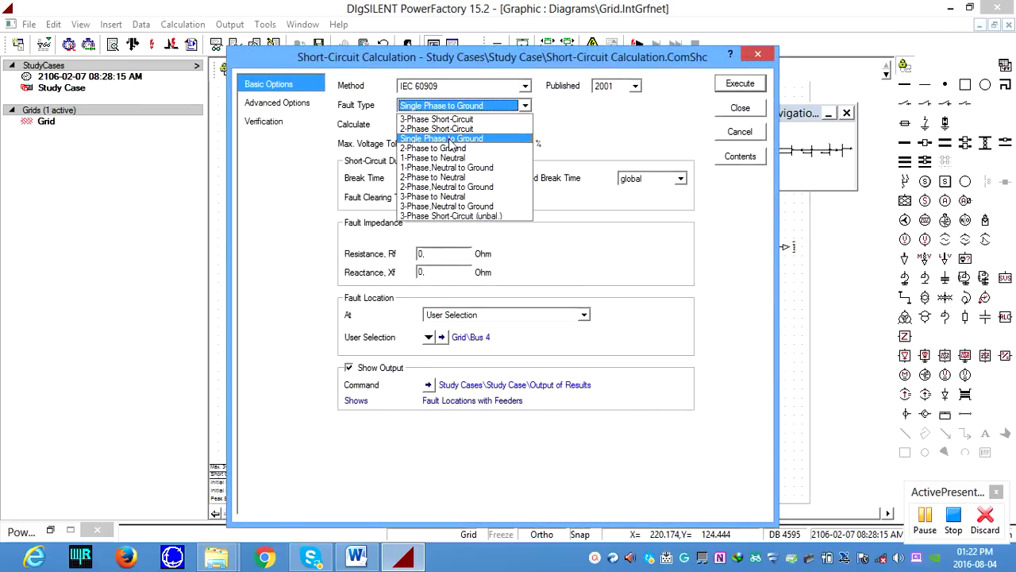
click(723, 83)
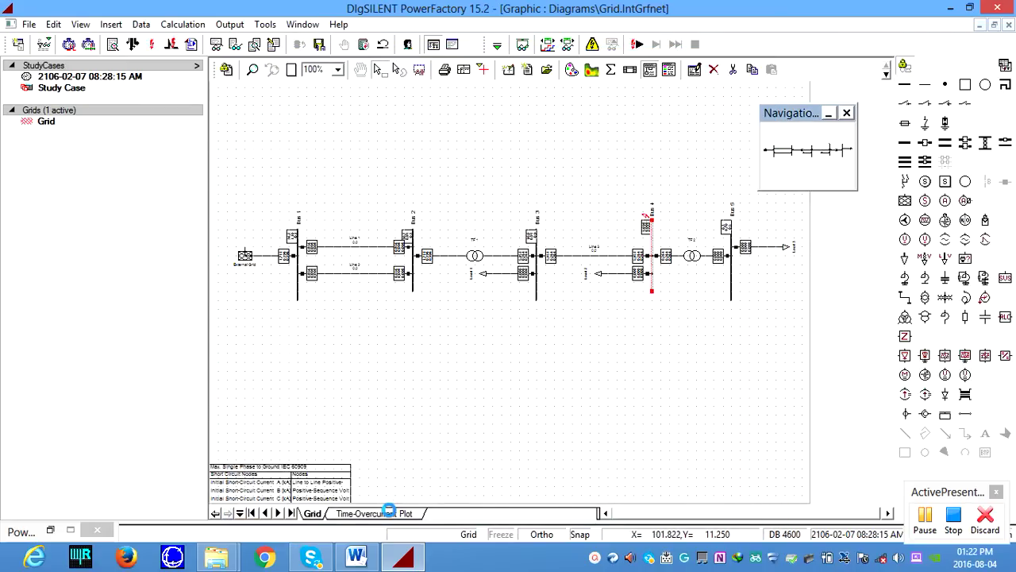
Step: Check the time-overcurrent plot for the phase and ground element tripping times during the single-phase-to-ground fault at Bus 4
click(373, 513)
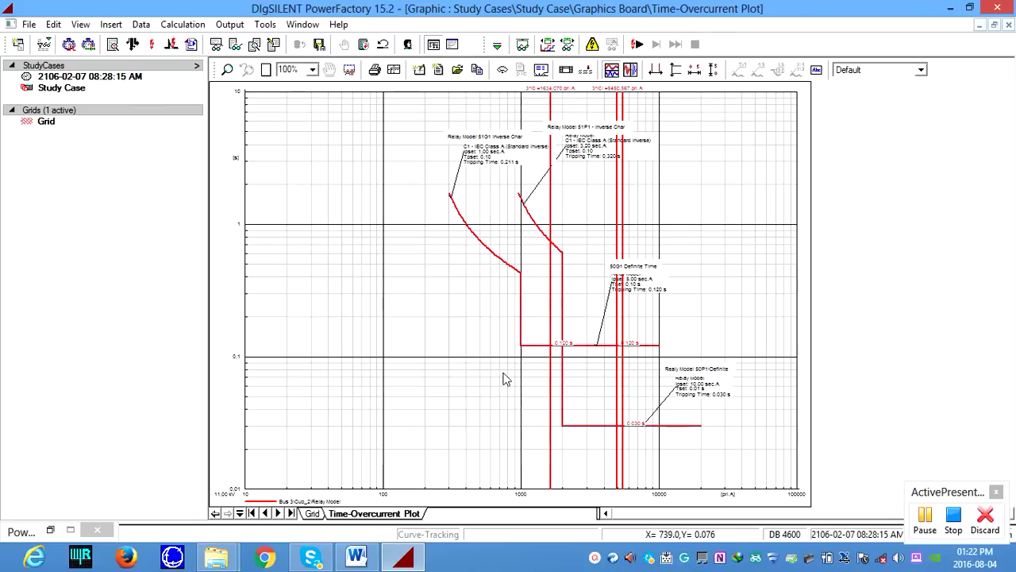
click(313, 514)
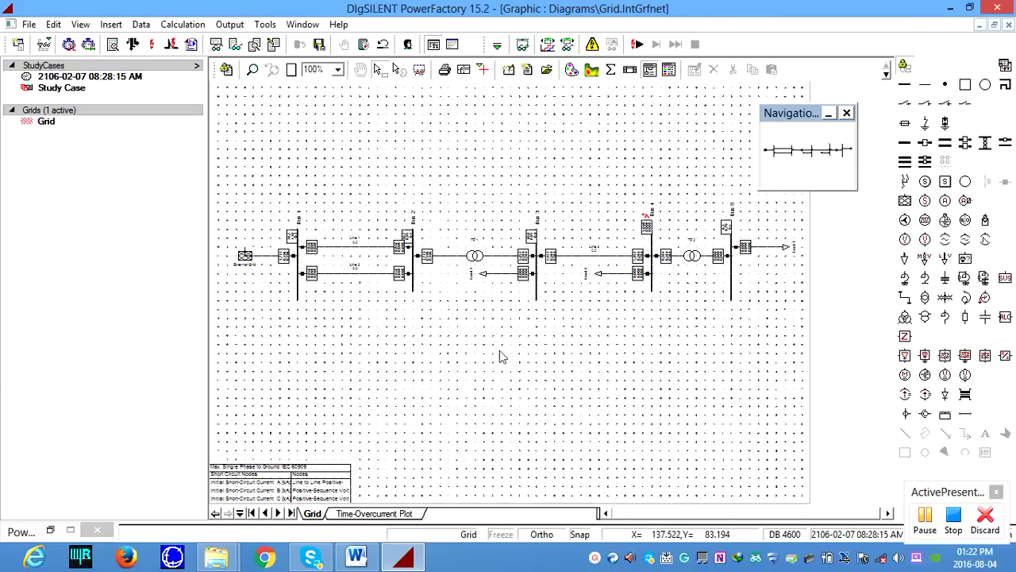
click(374, 516)
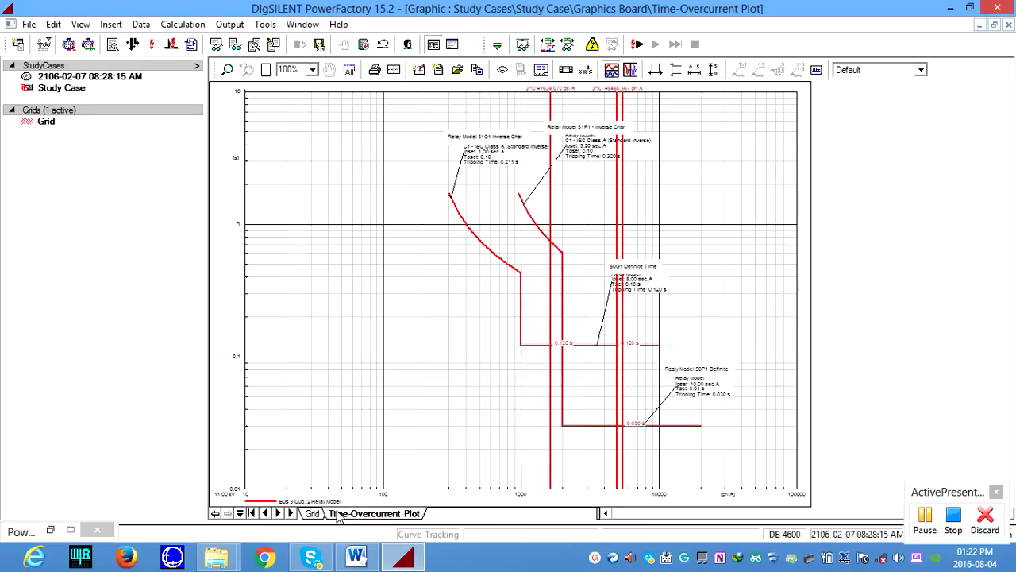
Step: Run a 2-phase short-circuit calculation at Bus 5 using IEC 60909 and check its fault current on the time-overcurrent plot
click(314, 514)
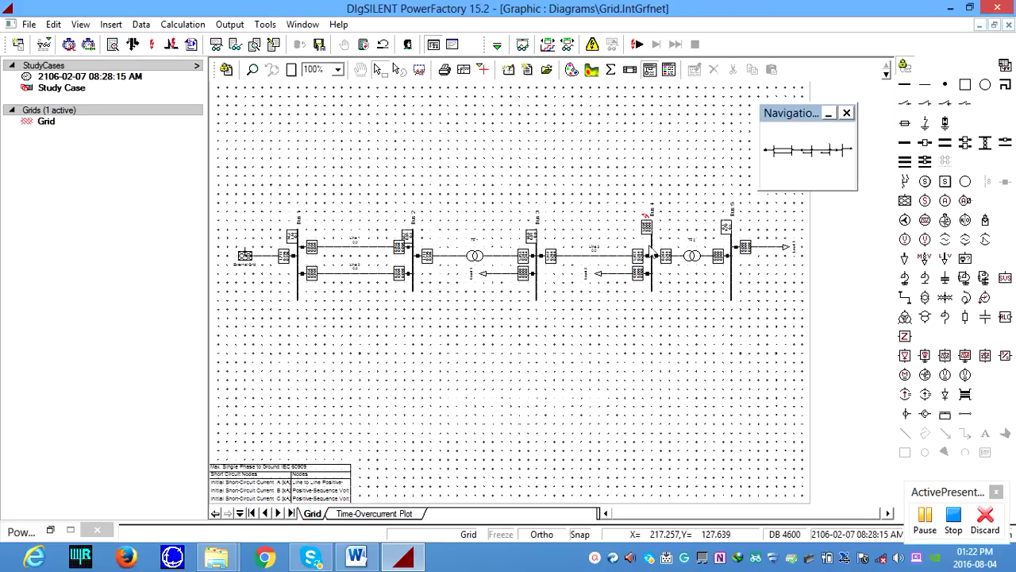
click(732, 279)
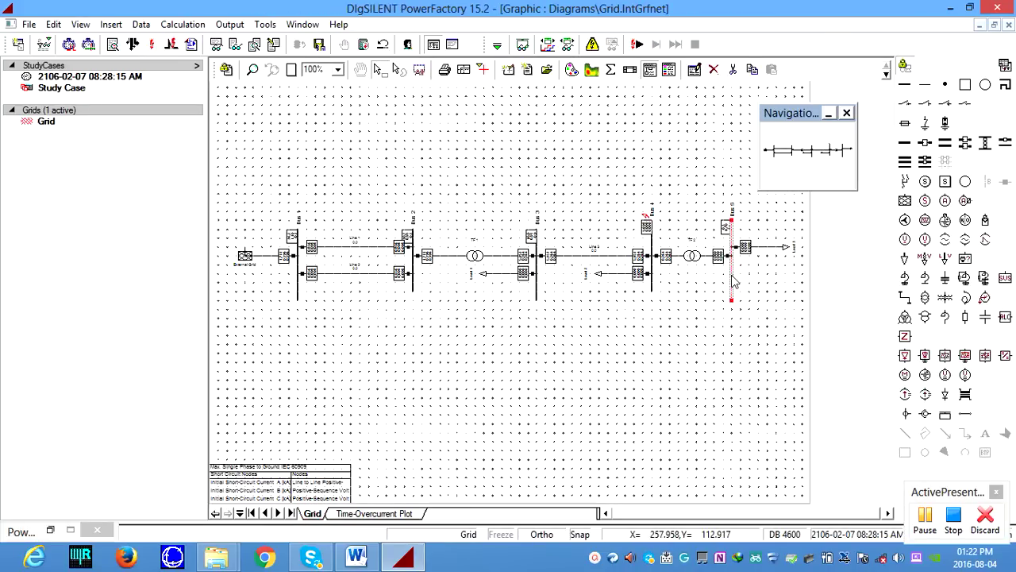
right_click(732, 280)
mouse_move(796, 201)
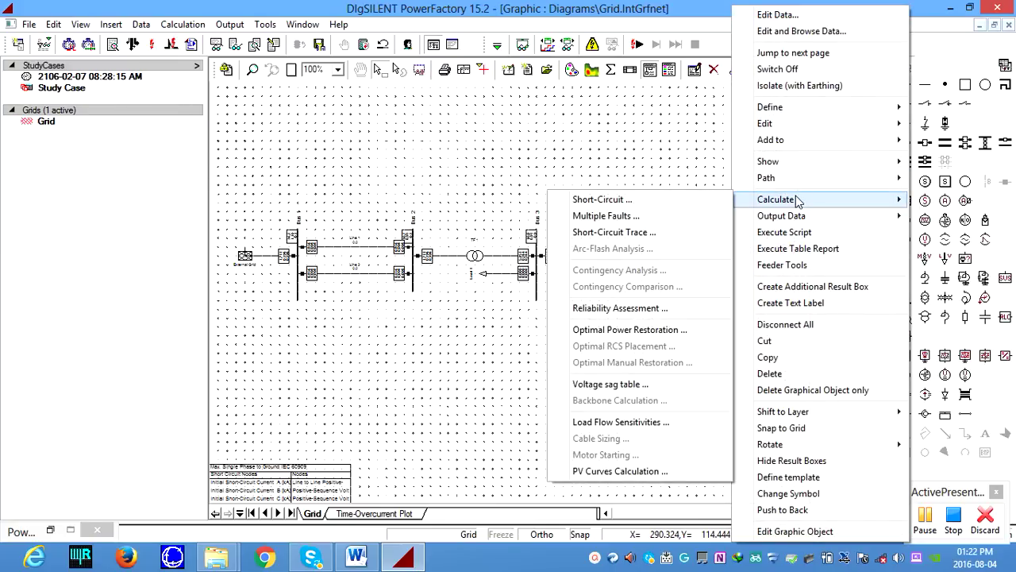
click(638, 203)
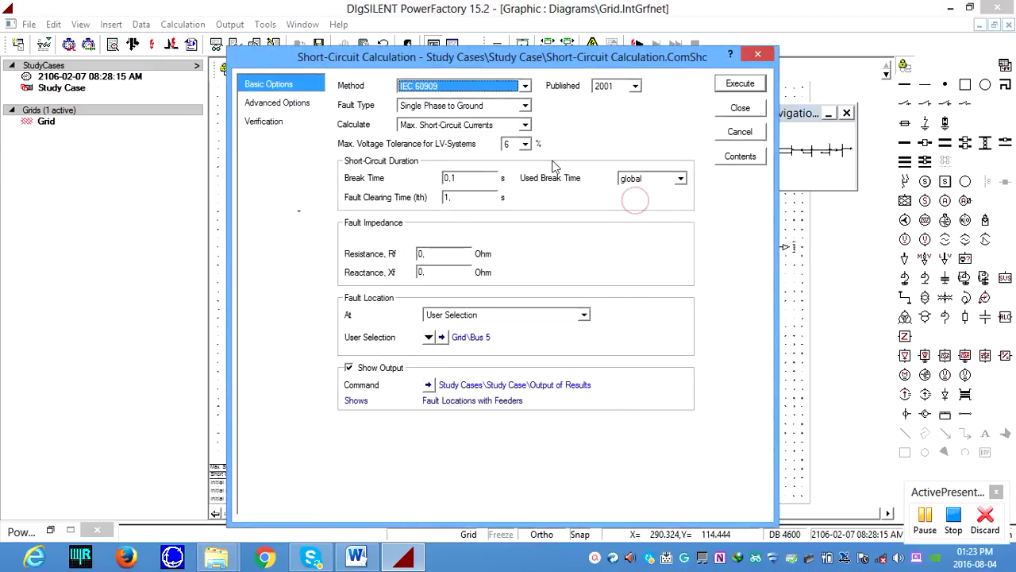
click(524, 107)
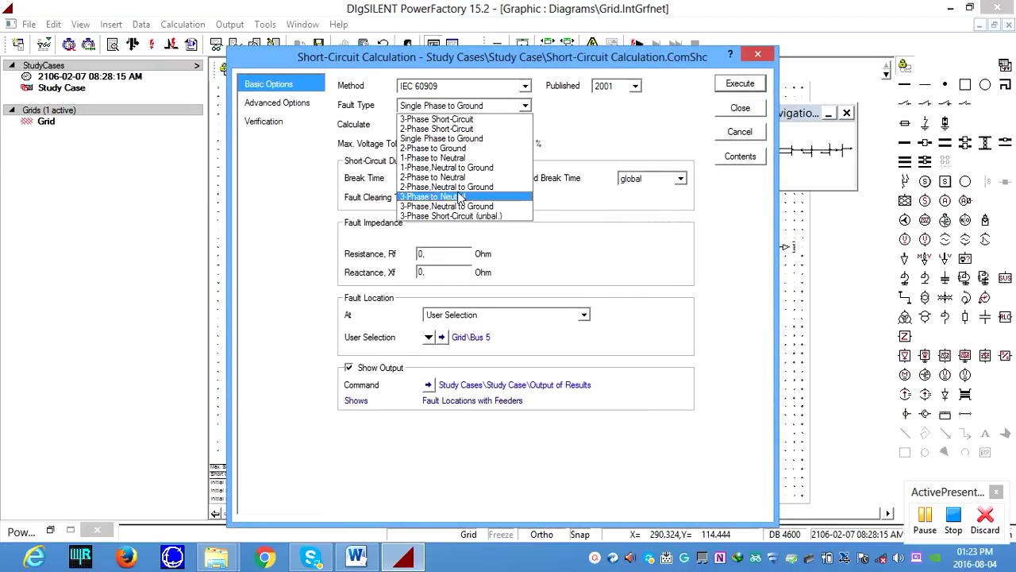
click(467, 128)
click(731, 87)
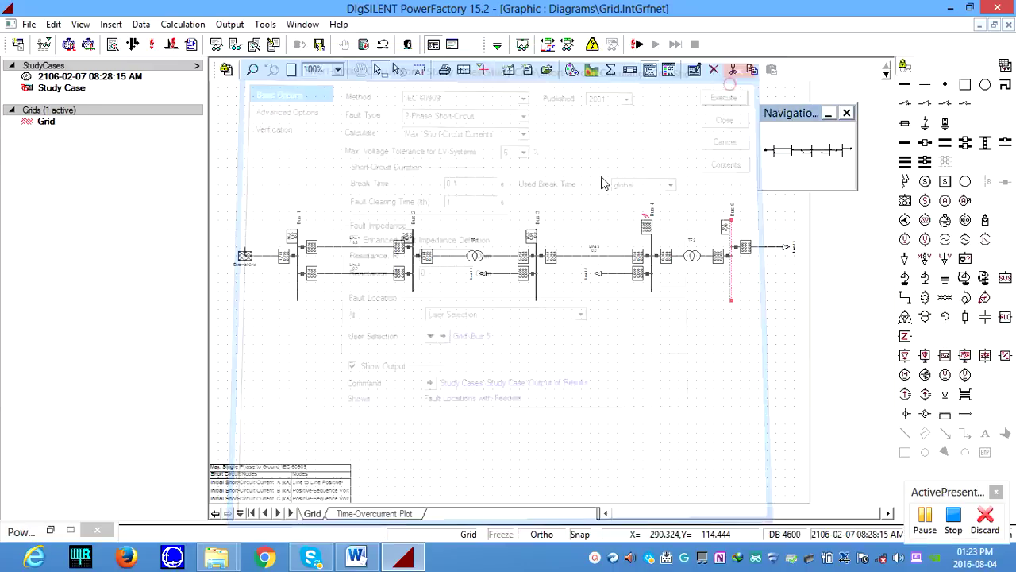
click(367, 514)
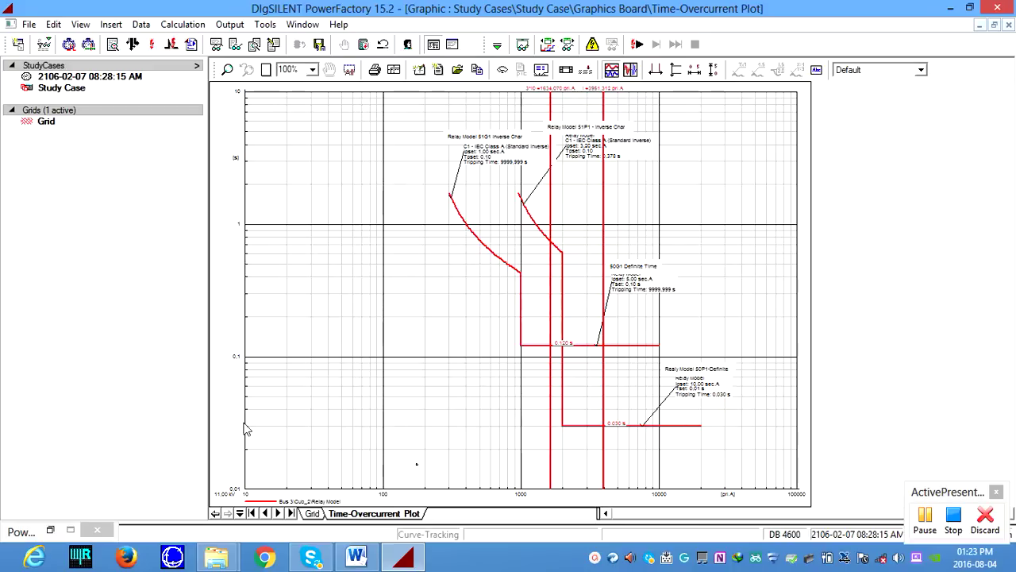
click(312, 513)
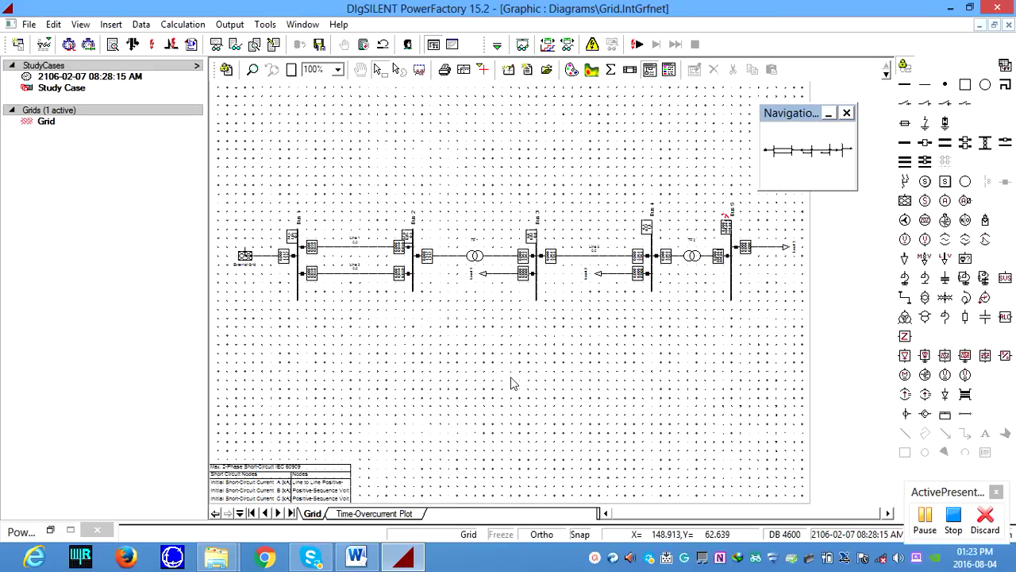
Step: Switch to the practical manual in Word and read task 10 on plotting voltages and short-circuit currents at bus 3
click(355, 556)
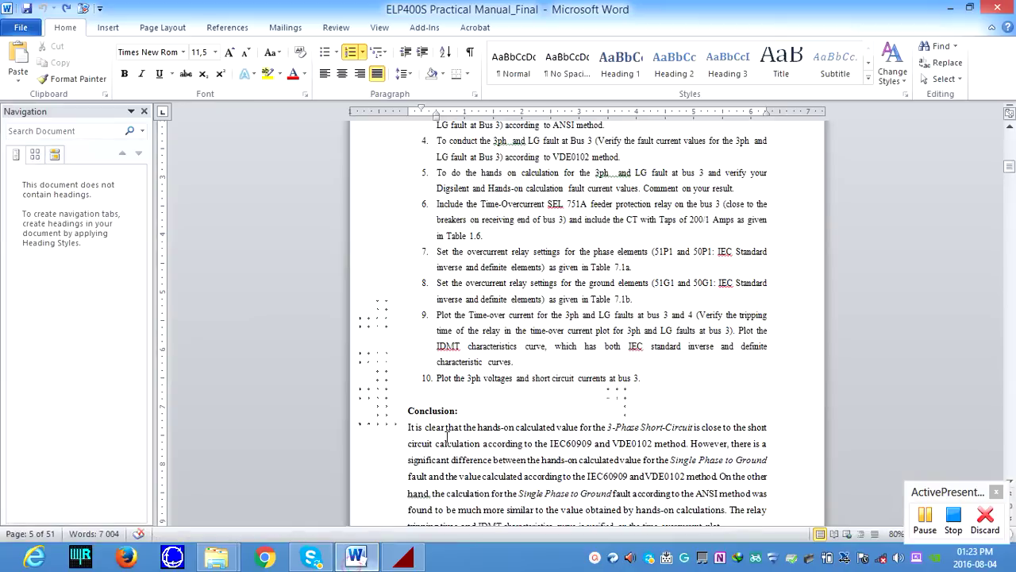
triple_click(437, 375)
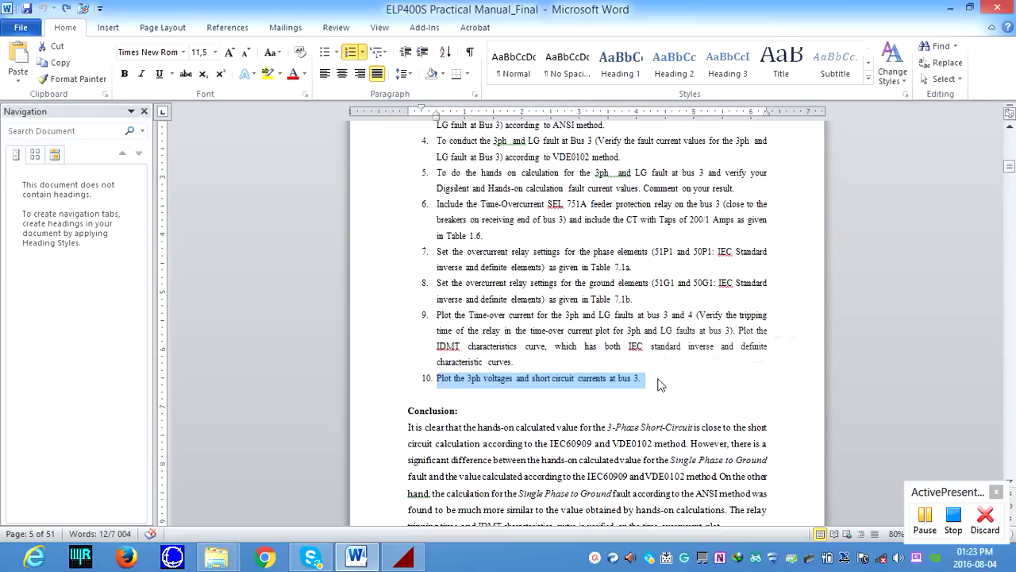
scroll(657, 385, down, 1)
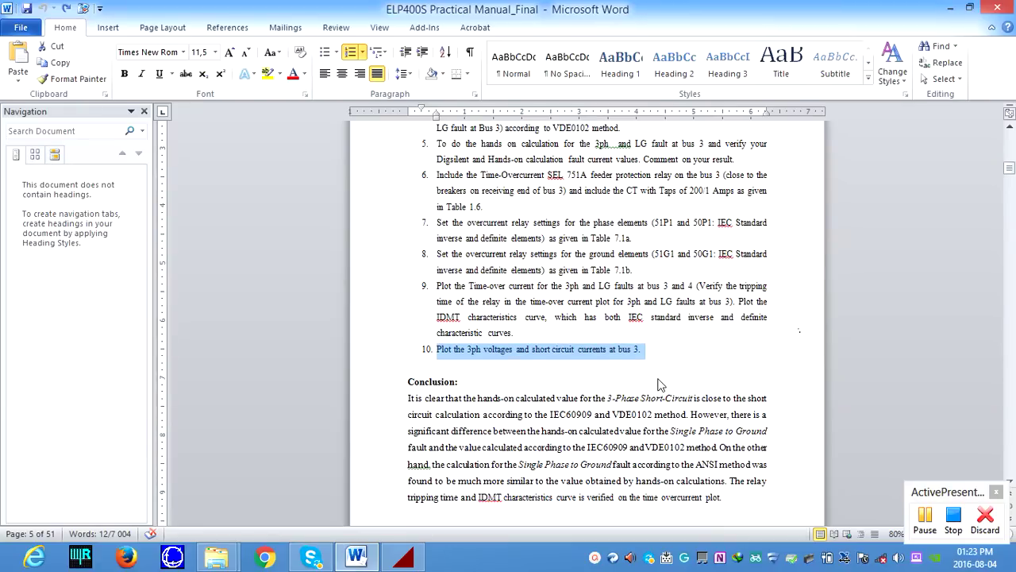
scroll(657, 385, up, 2)
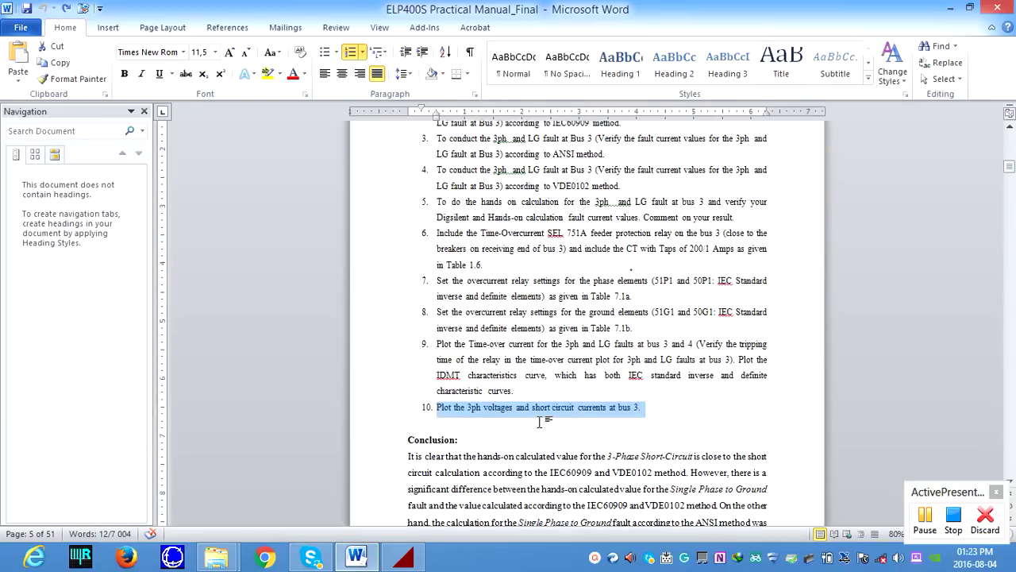
scroll(540, 422, down, 1)
mouse_move(413, 552)
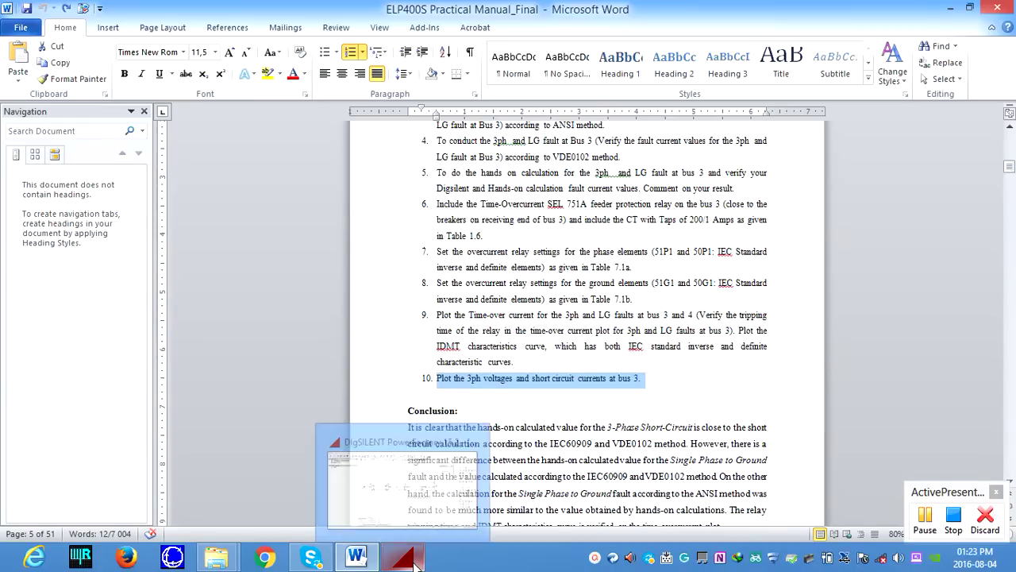
Step: Switch back to PowerFactory and insert a new virtual instrument panel page named "Project" in the graphics board
click(413, 562)
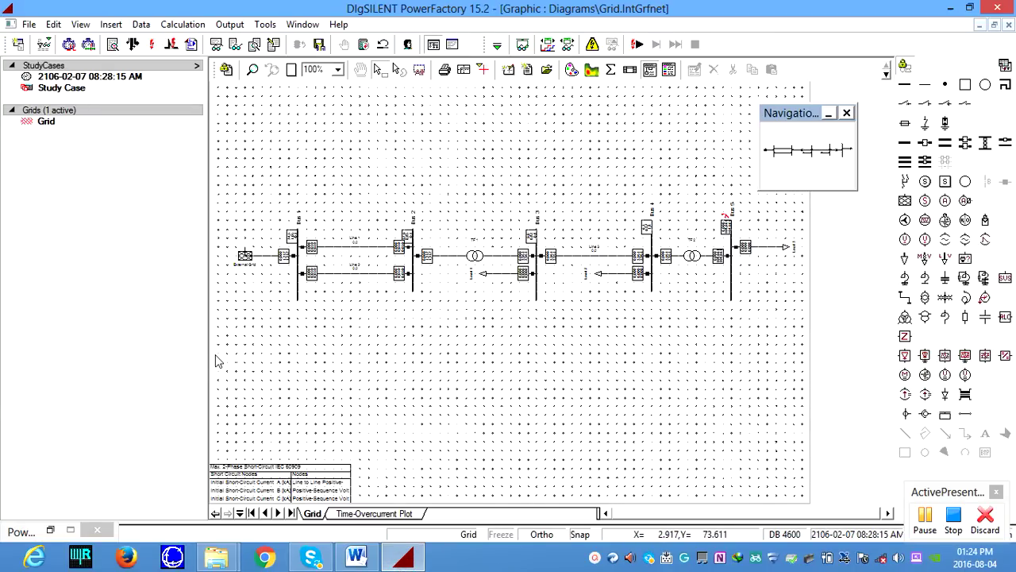
click(344, 515)
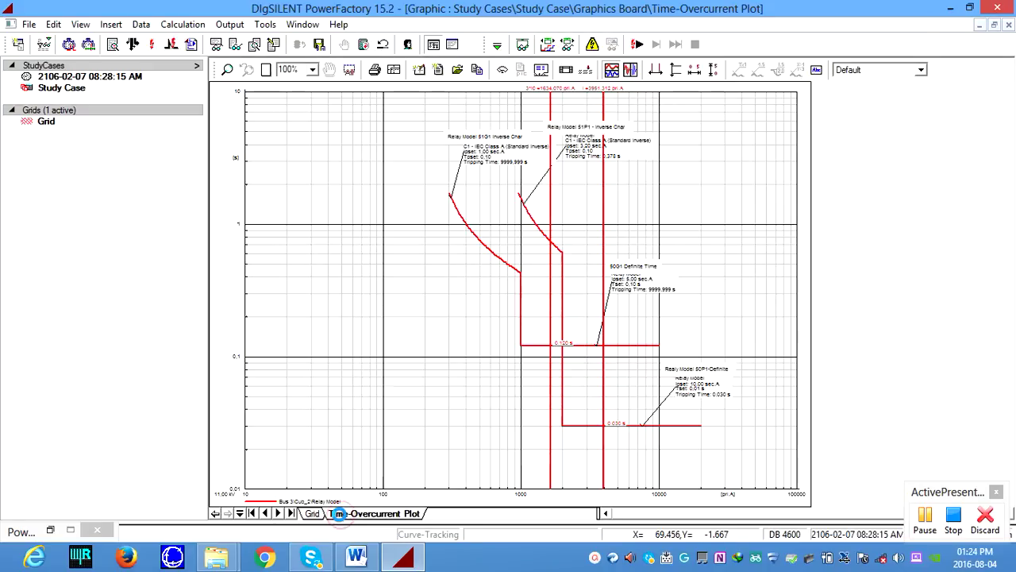
right_click(339, 513)
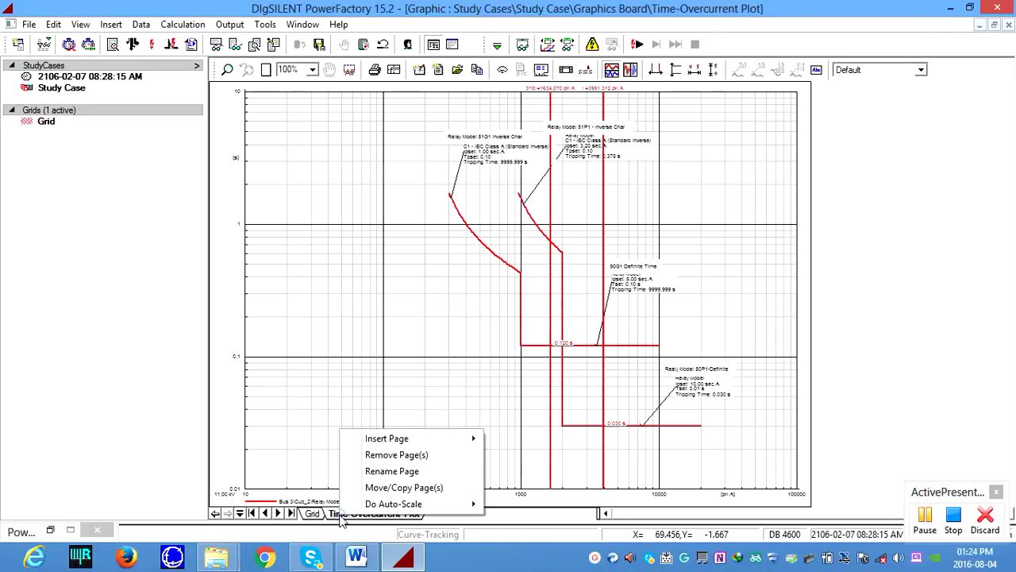
mouse_move(435, 443)
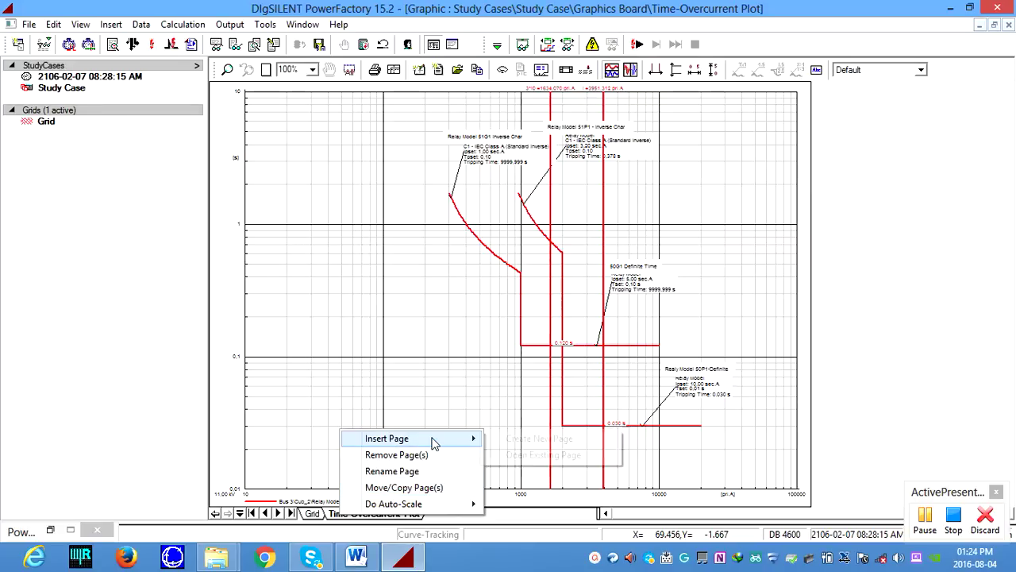
click(542, 441)
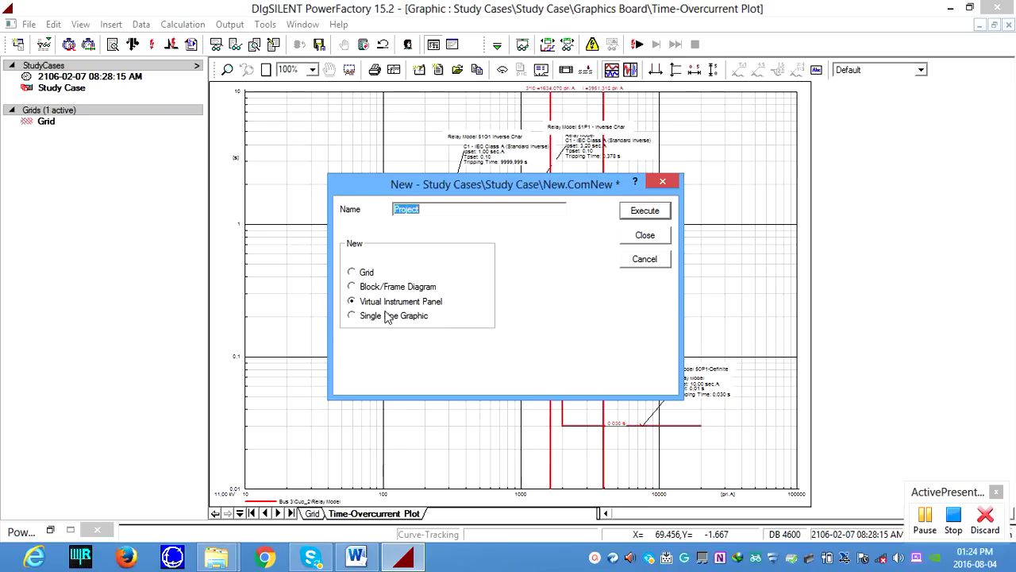
click(644, 212)
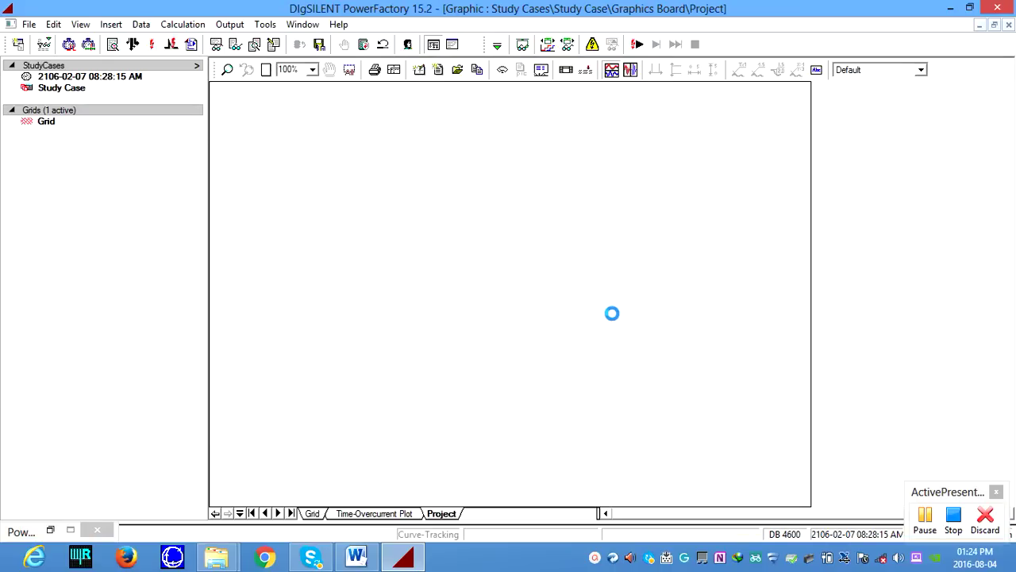
Step: Create a subplot on the empty Project page and open its settings for editing
right_click(385, 181)
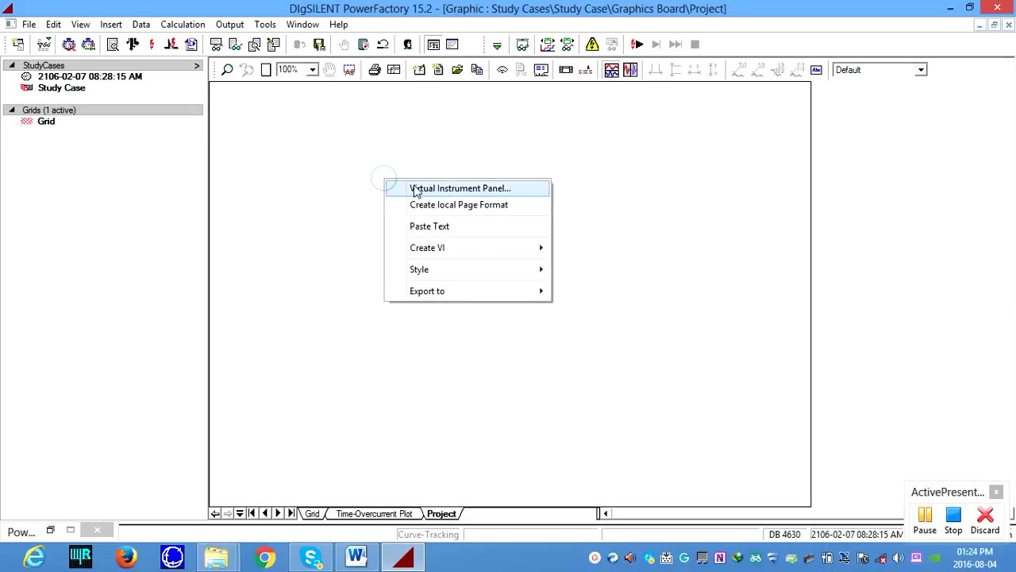
mouse_move(472, 256)
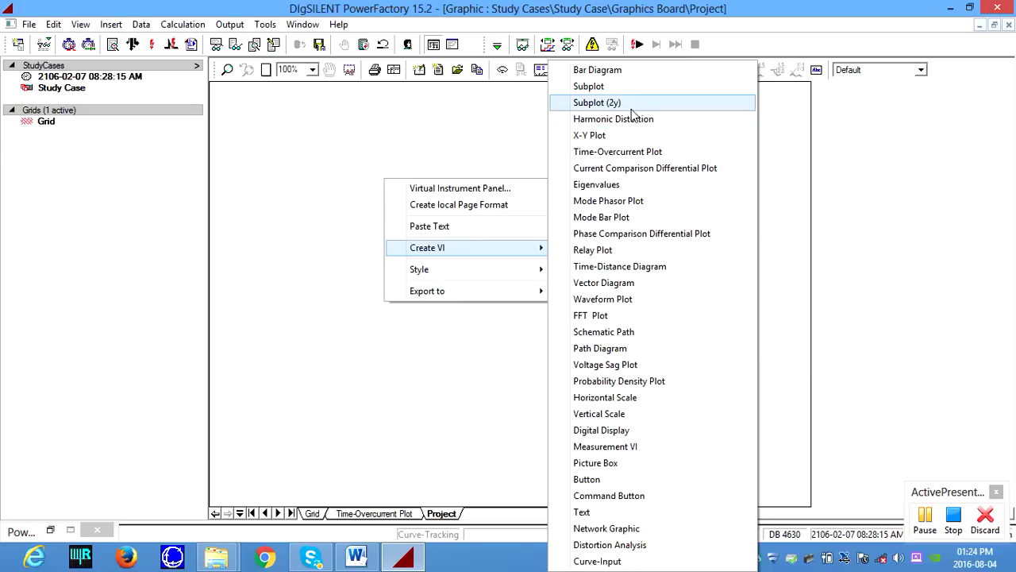
click(588, 88)
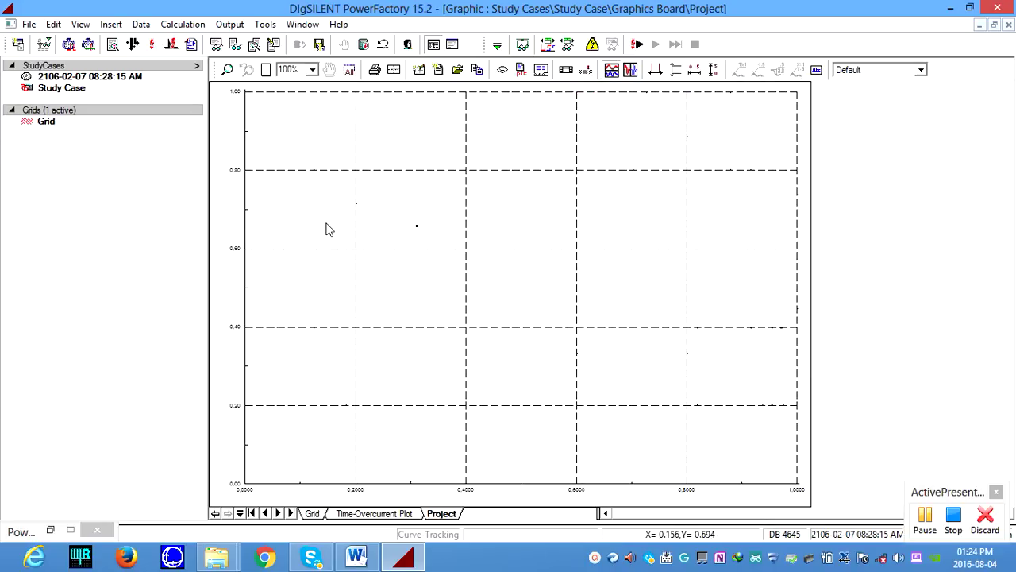
right_click(482, 191)
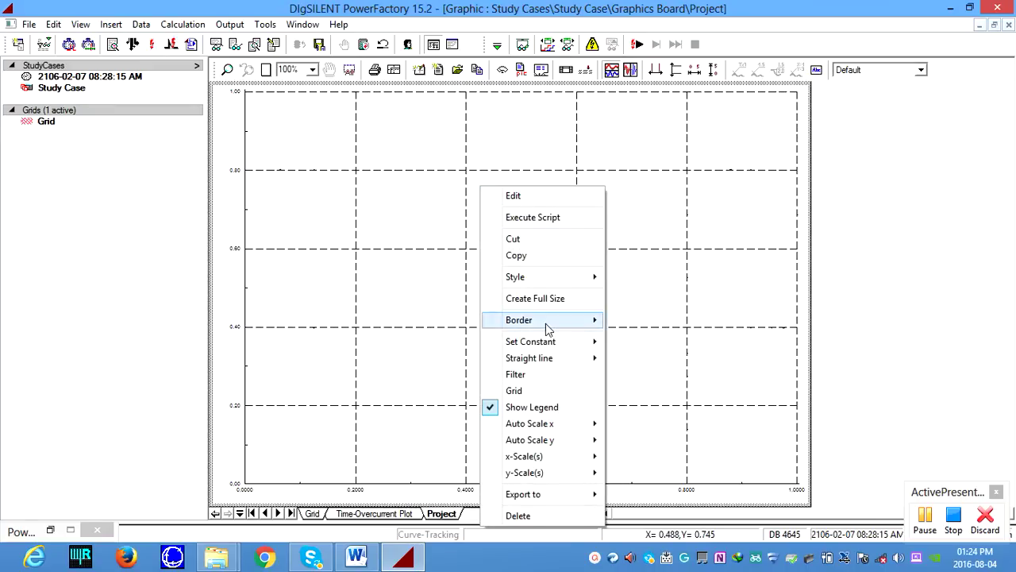
click(513, 197)
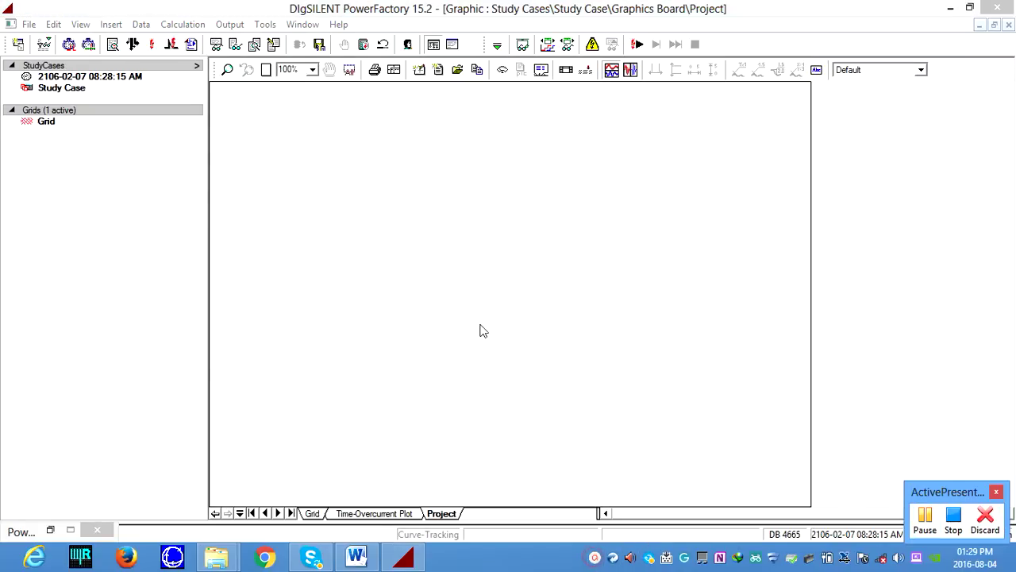
Step: Create a new Subplot virtual instrument on the blank Project page
right_click(482, 275)
mouse_move(551, 340)
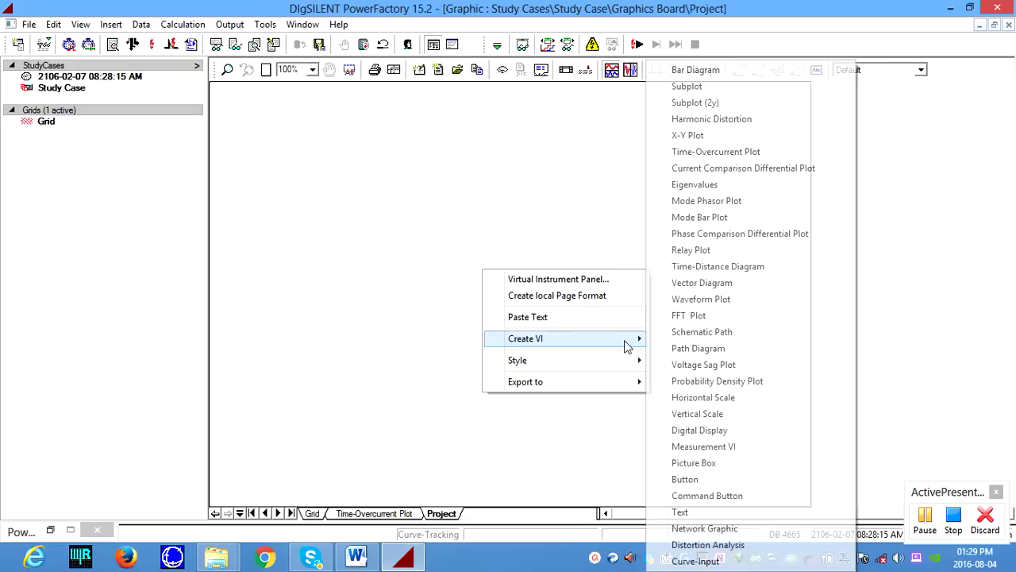
click(707, 86)
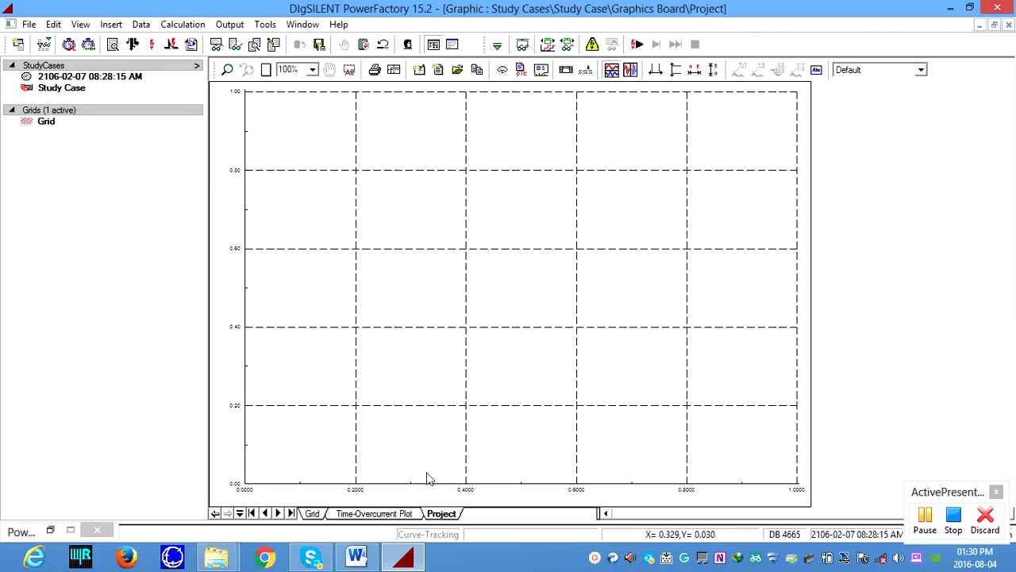
Step: Switch to the practical manual in Word and examine the memo's voltage and current plots for 3ph and LG faults at bus 3
click(348, 561)
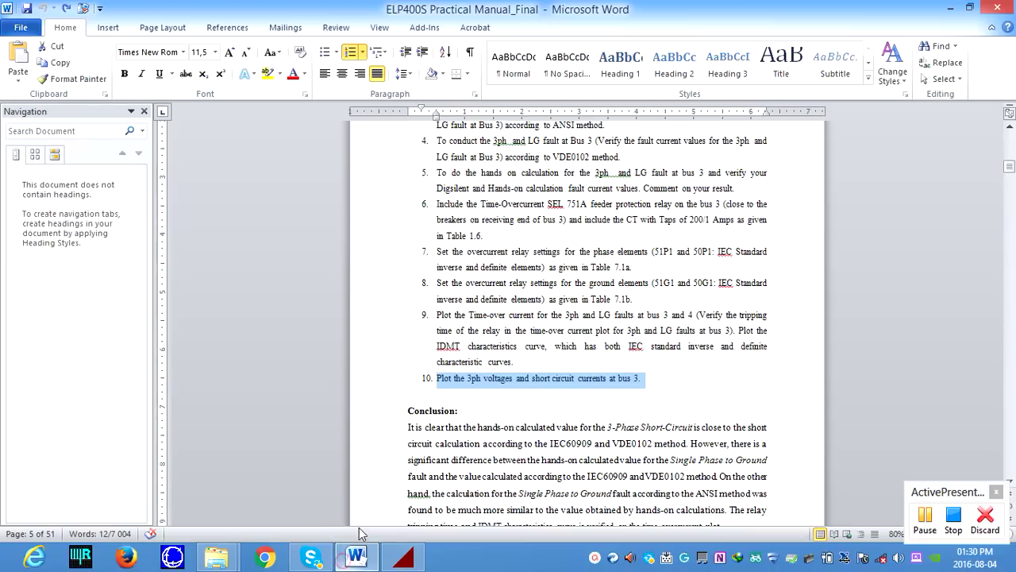
scroll(530, 405, down, 15)
scroll(530, 405, down, 20)
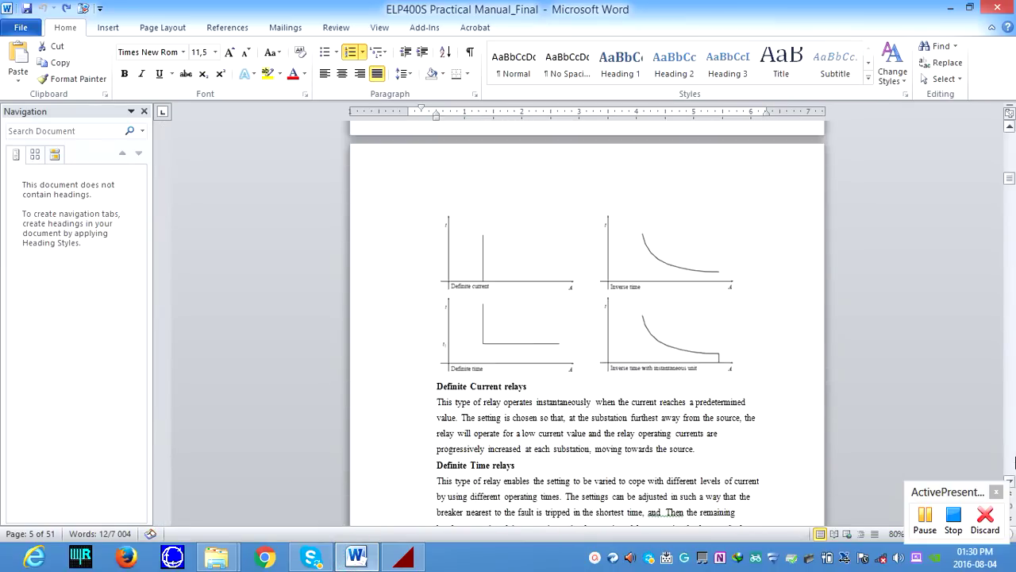
scroll(872, 431, down, 20)
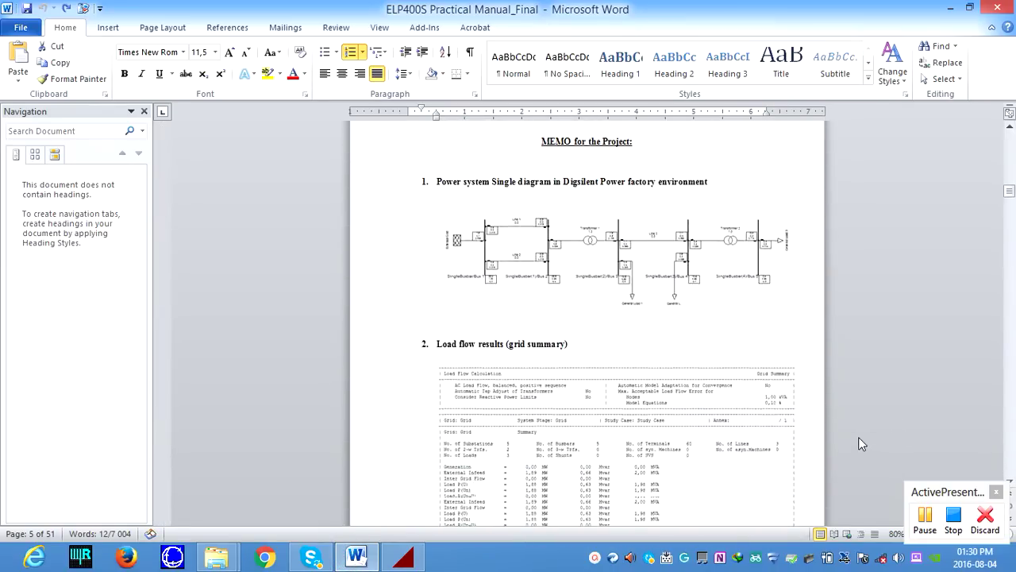
scroll(830, 426, down, 15)
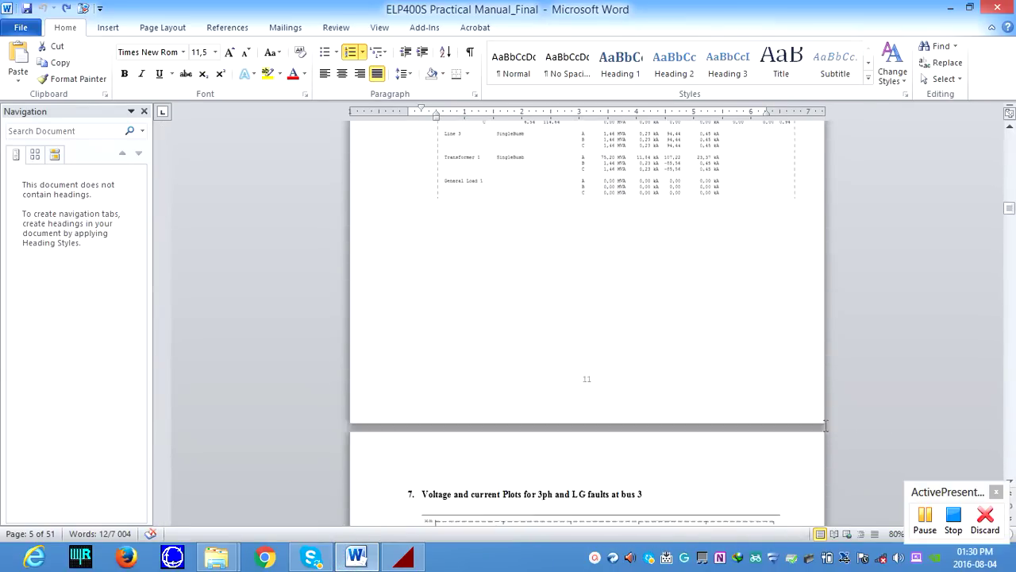
scroll(811, 432, up, 2)
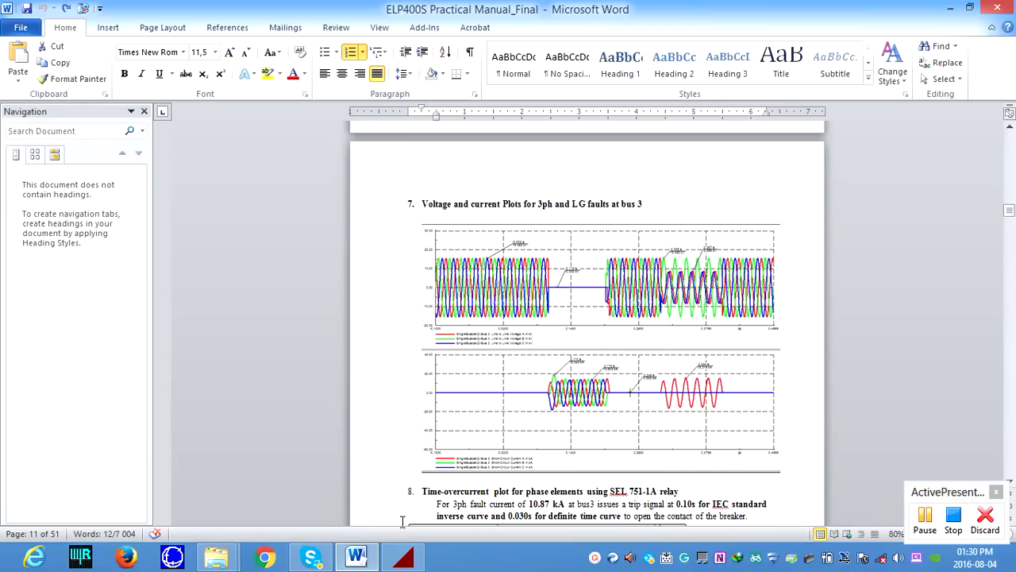
Step: Switch back to PowerFactory and append one more Subplot (VisPlot) to the Project page
click(403, 557)
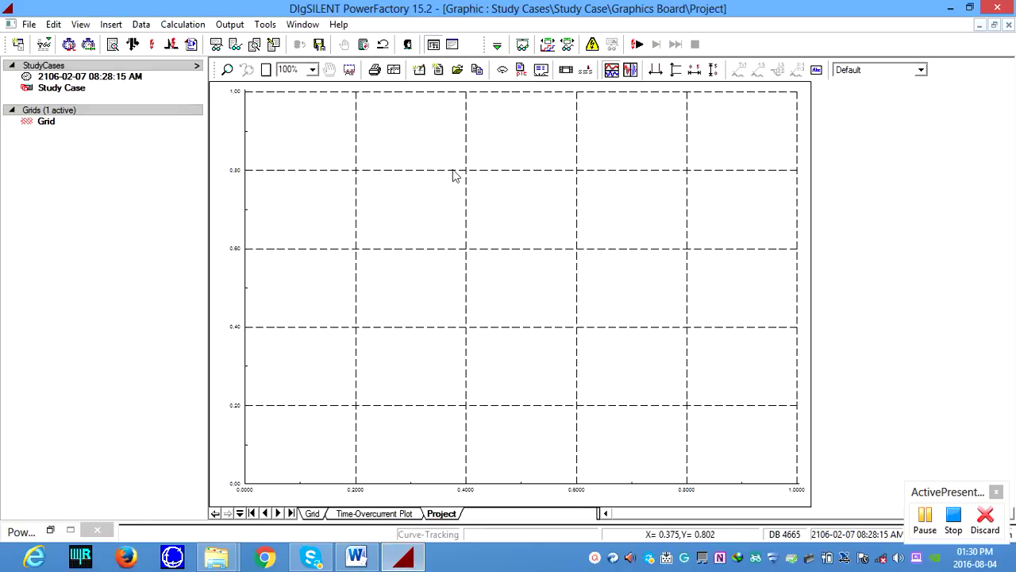
click(503, 71)
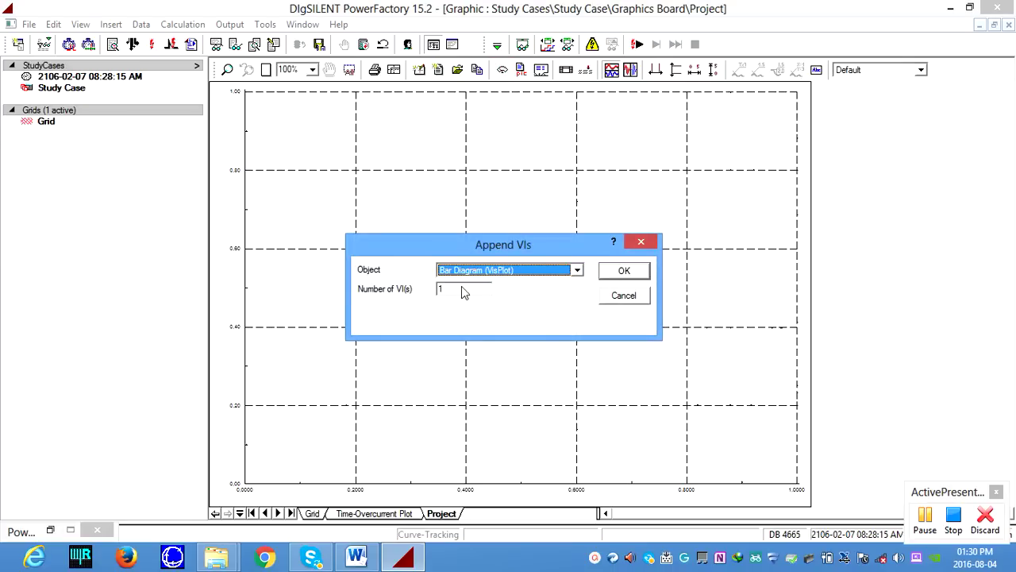
click(575, 271)
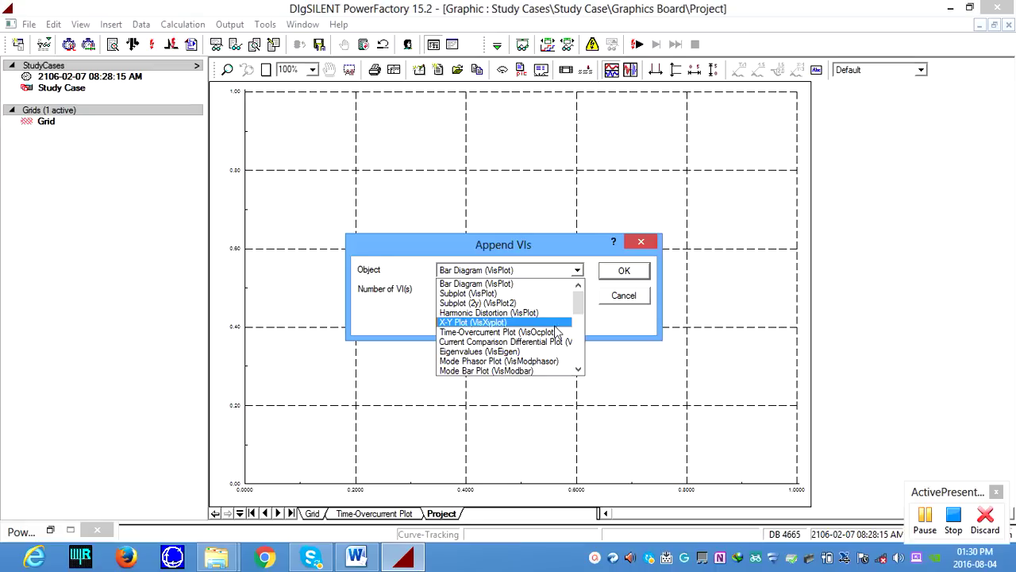
mouse_move(585, 309)
mouse_down()
mouse_move(574, 361)
mouse_move(584, 309)
mouse_up()
click(540, 294)
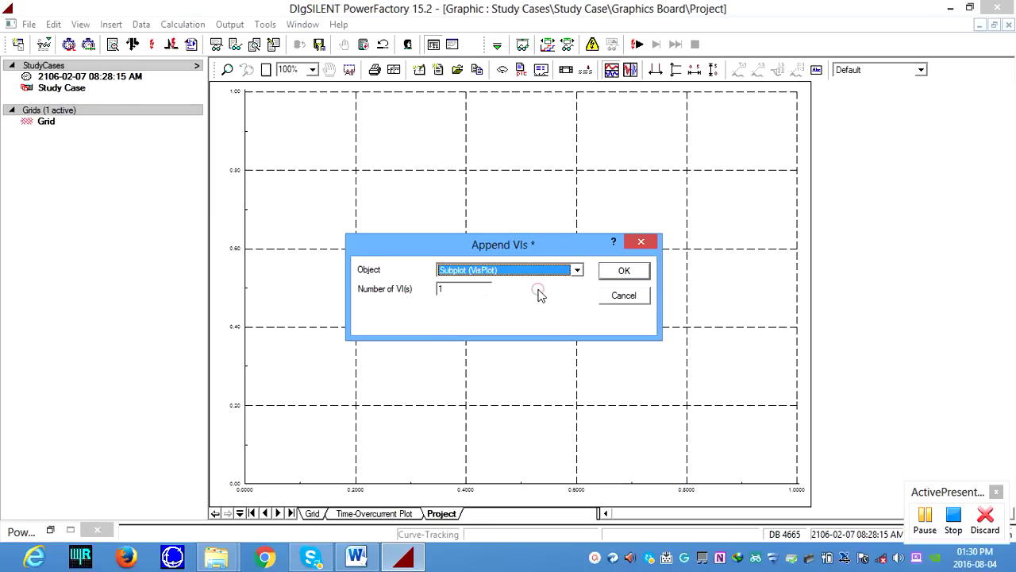
click(610, 274)
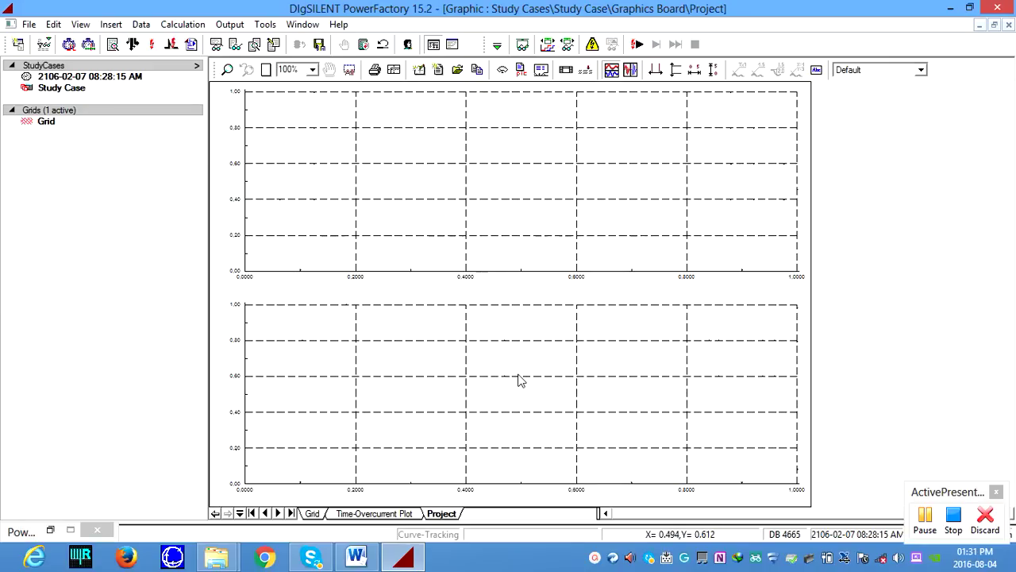
click(421, 157)
right_click(421, 156)
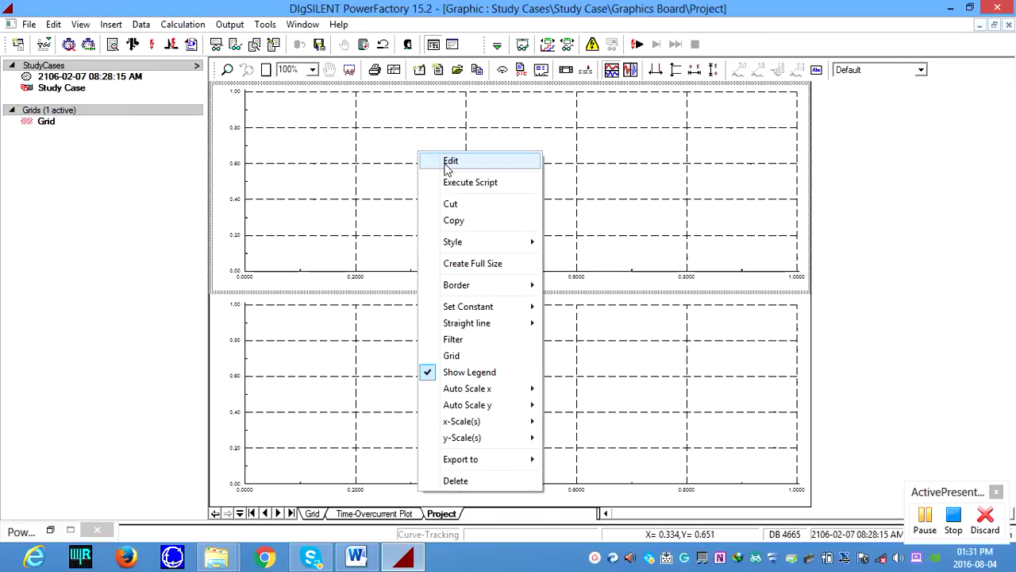
click(449, 162)
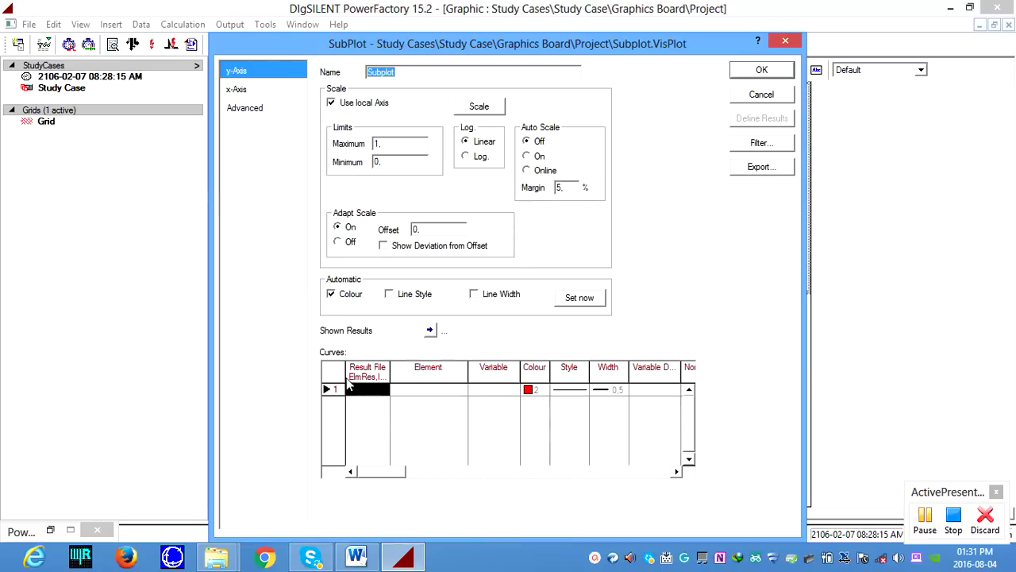
click(754, 99)
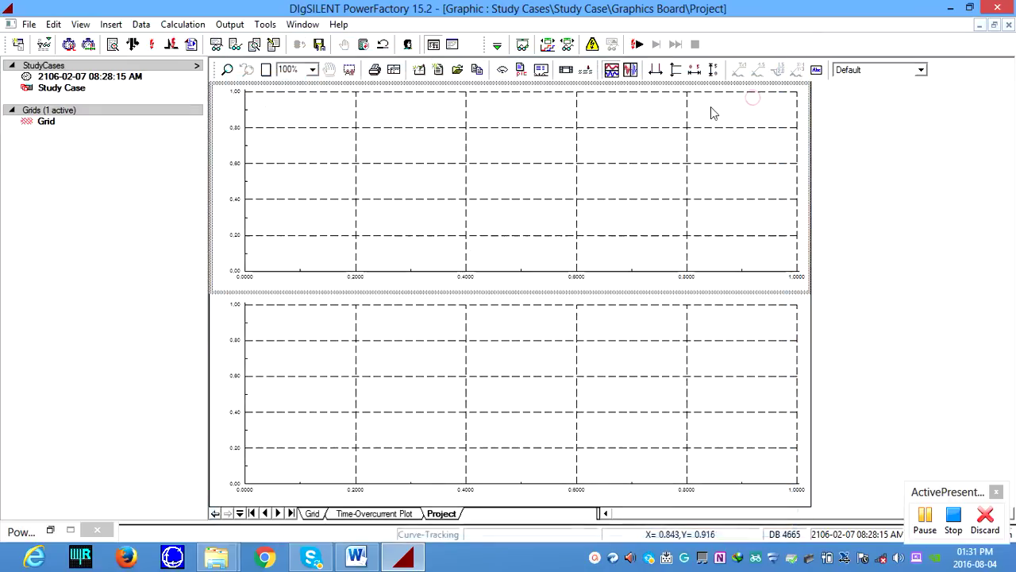
Step: Display the Grid diagram, recheck the bus 3 voltage and current plots in the Word manual, and return to PowerFactory
click(313, 514)
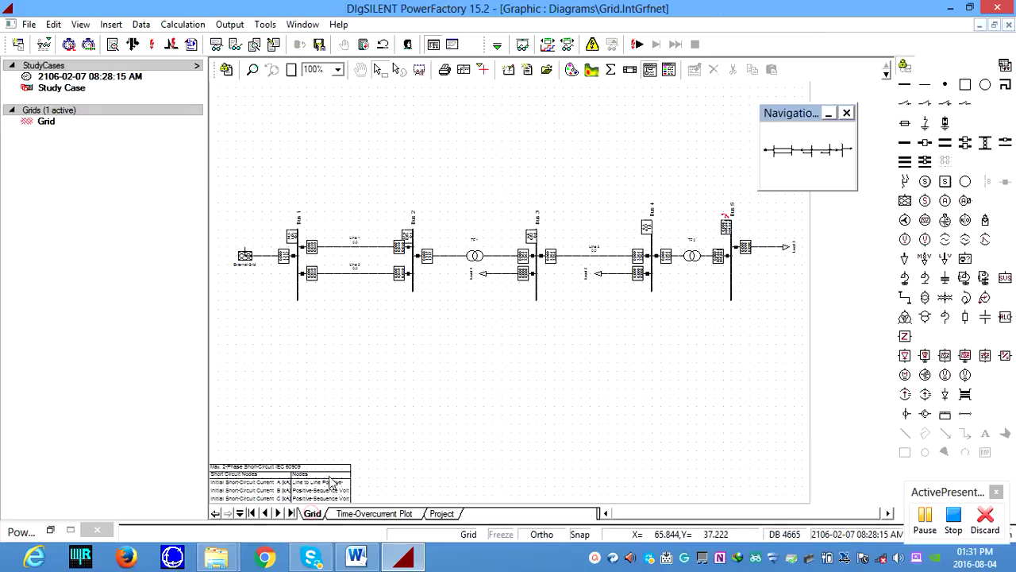
click(357, 557)
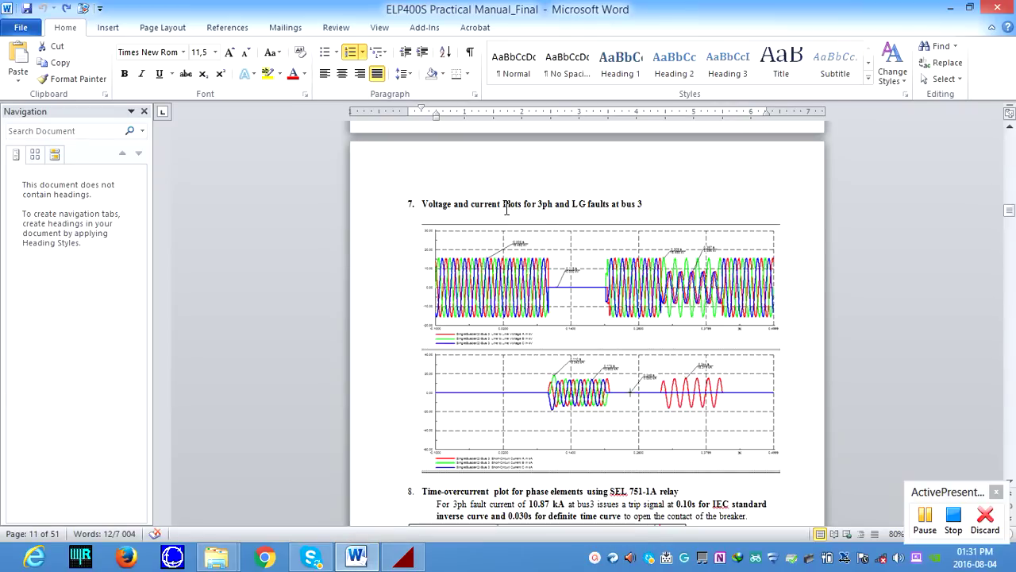
click(403, 558)
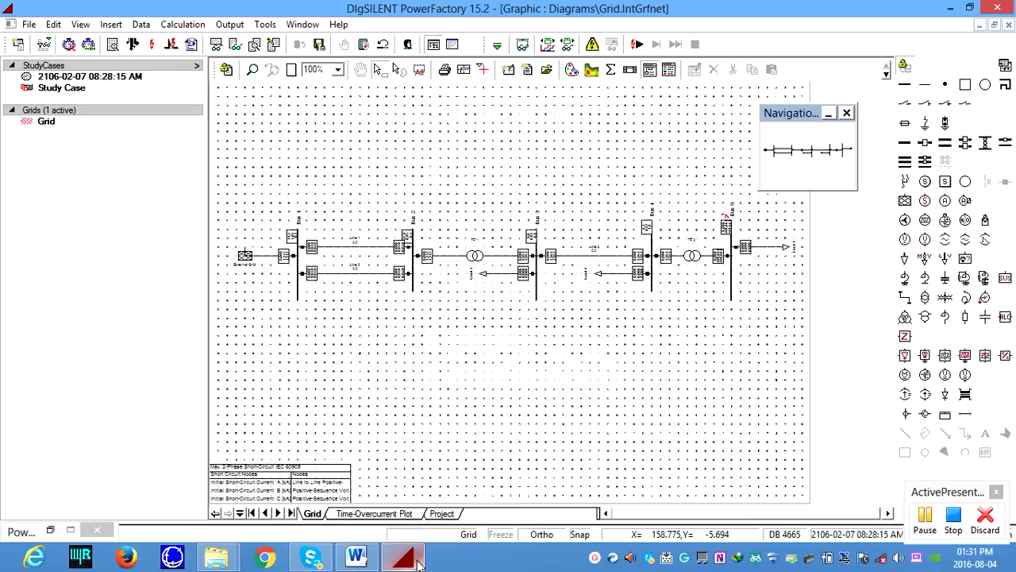
right_click(536, 289)
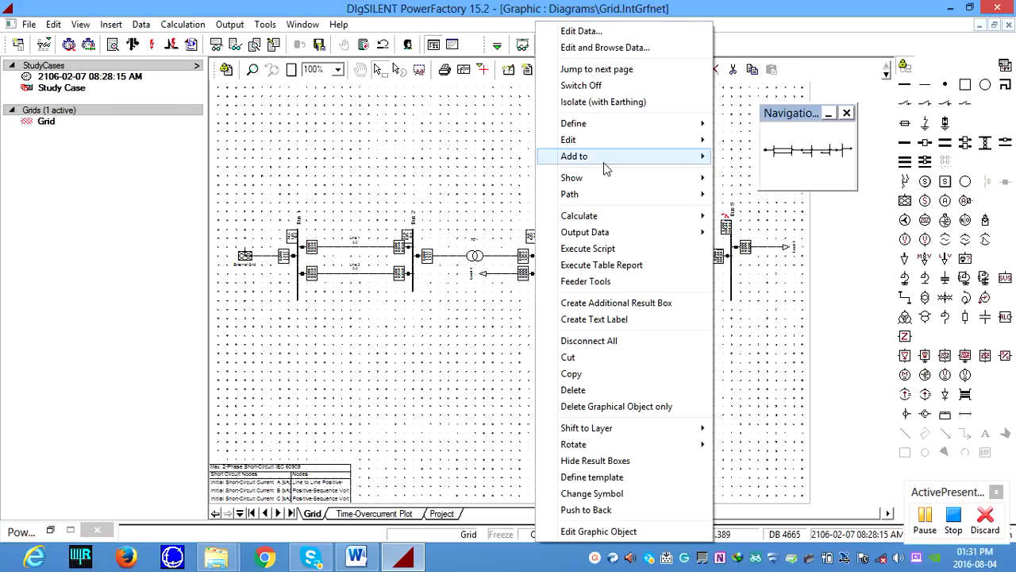
mouse_move(625, 140)
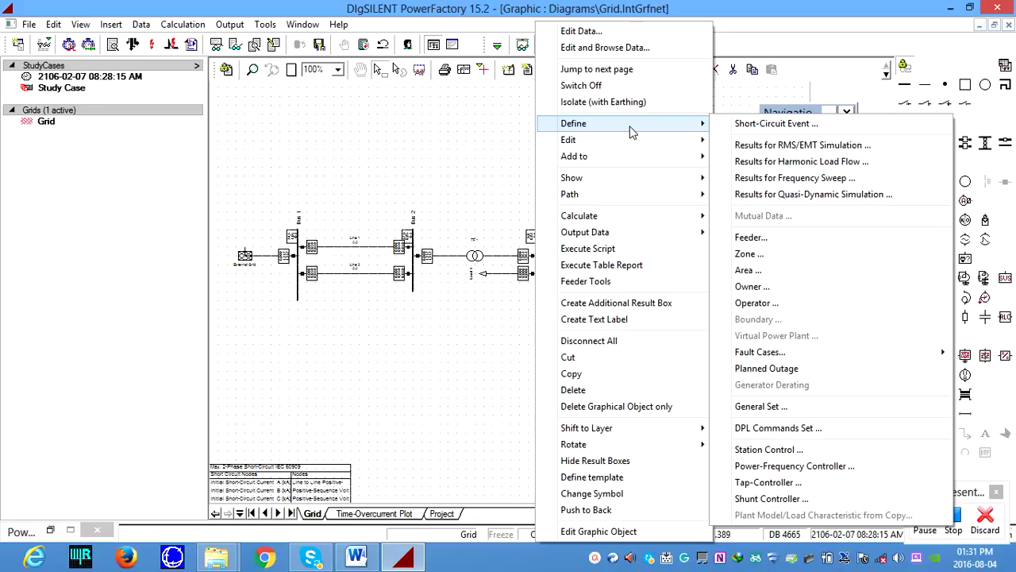
click(416, 412)
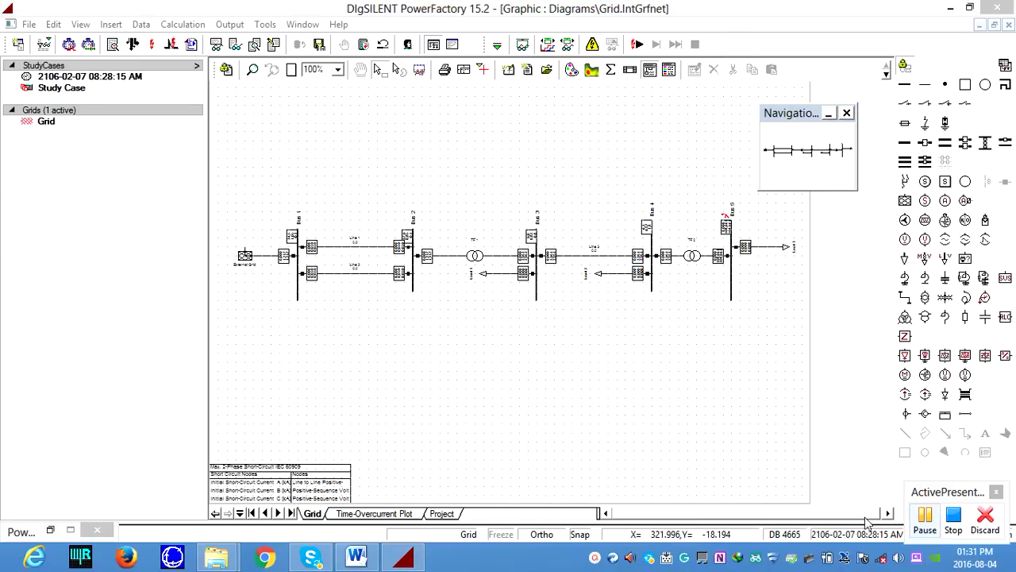
click(926, 520)
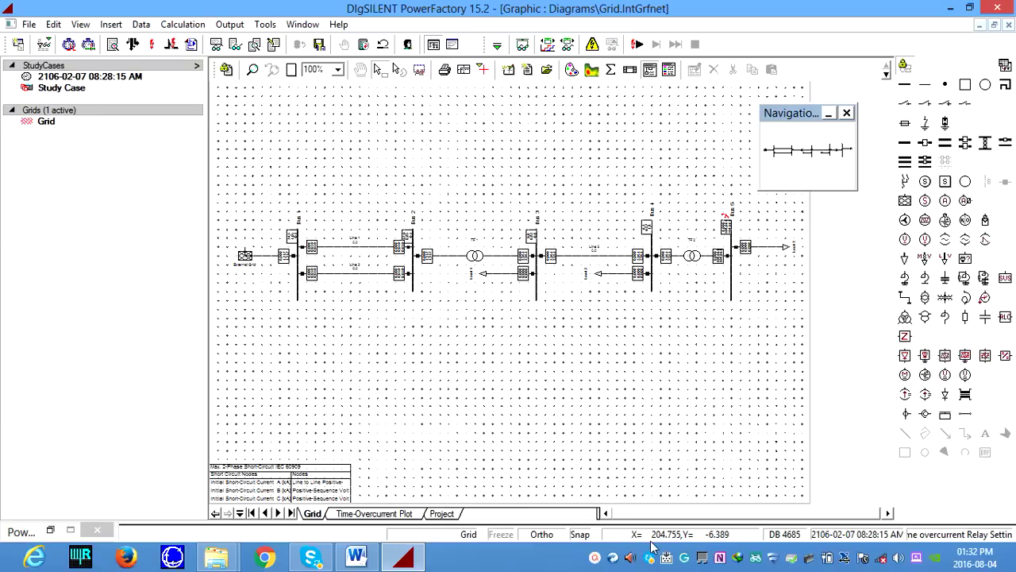
click(594, 559)
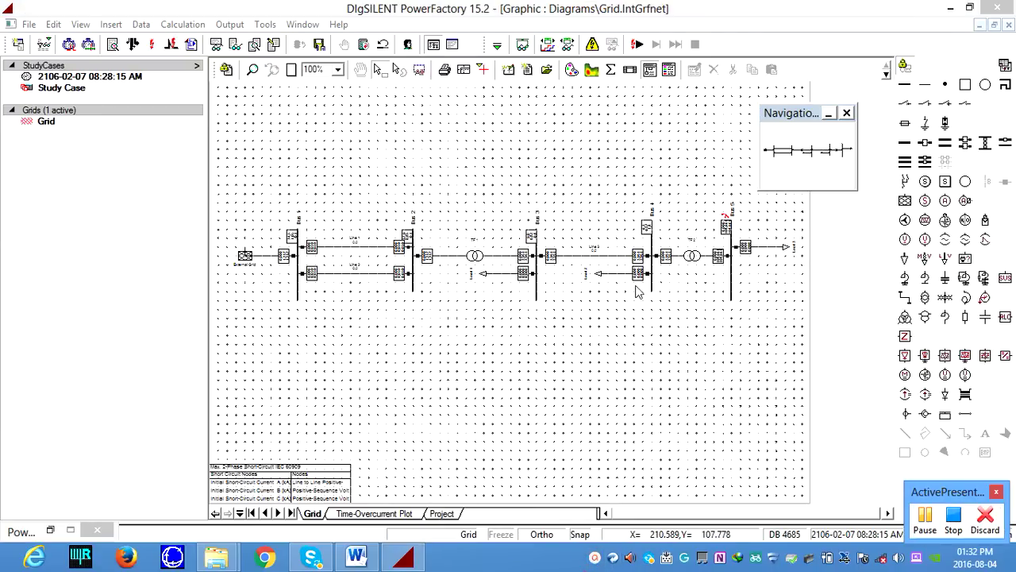
Step: Define results for RMS/EMT simulation on Bus 3 in the Grid diagram and open its variable selection
right_click(539, 296)
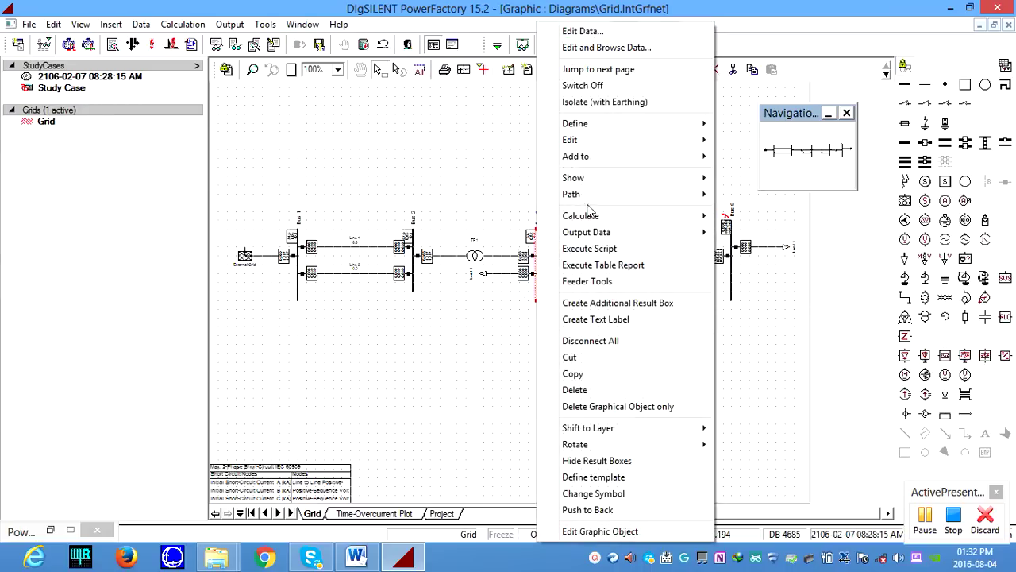
mouse_move(590, 125)
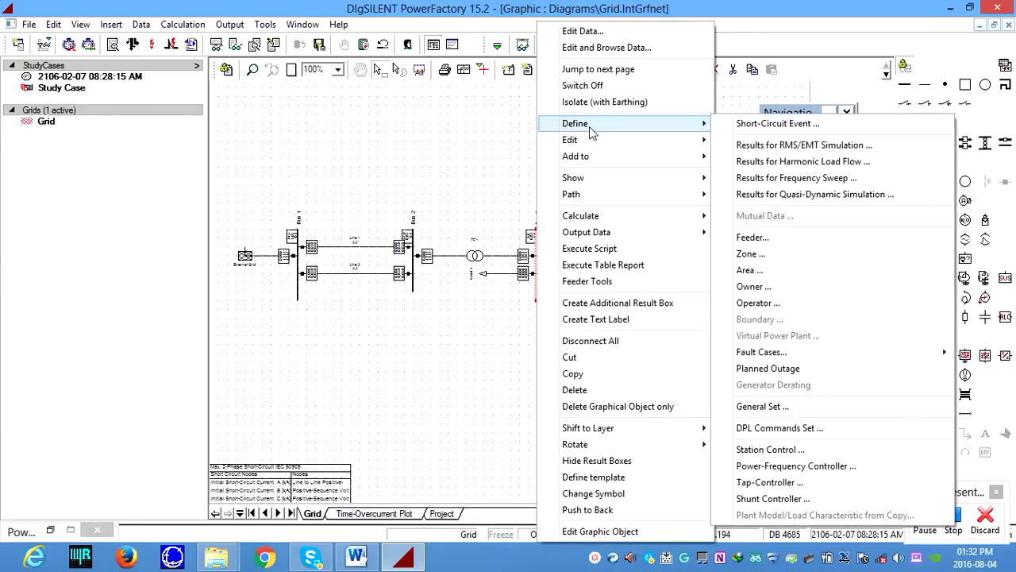
click(786, 148)
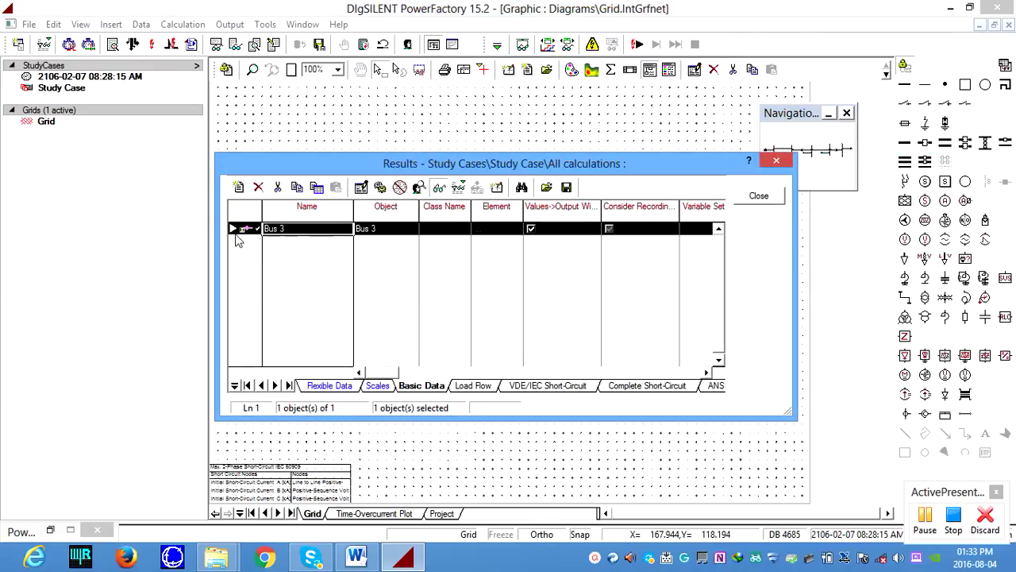
double_click(239, 229)
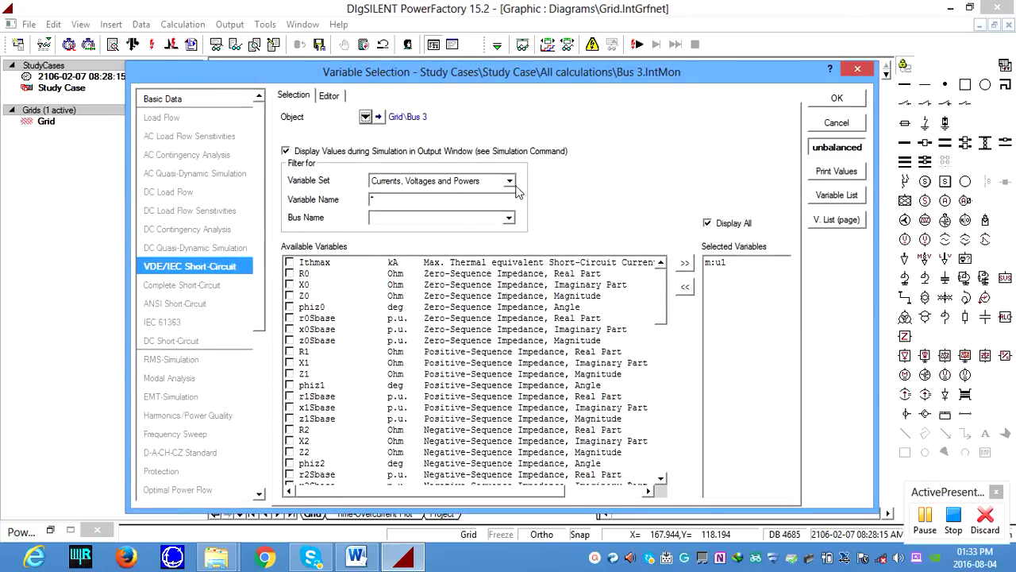
Step: Set the bus name filter to * for the Bus 3 variables, keeping the variable set Currents, Voltages and Powers
click(510, 182)
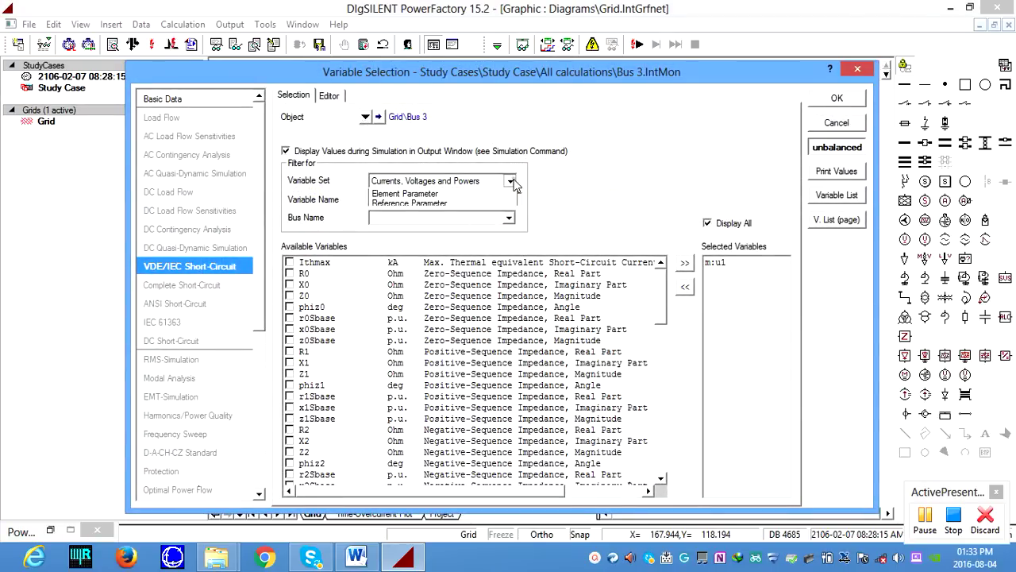
click(512, 182)
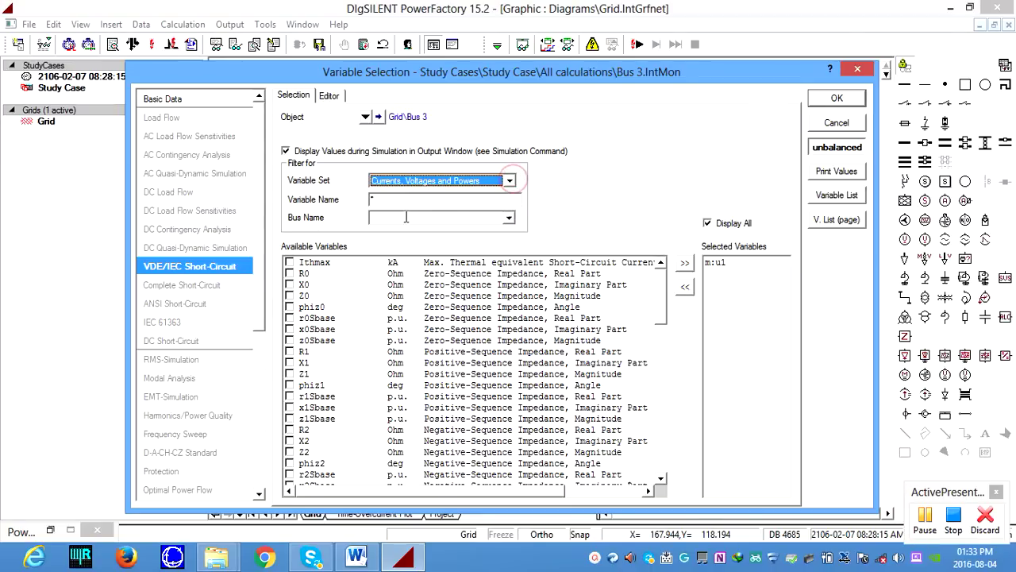
click(511, 220)
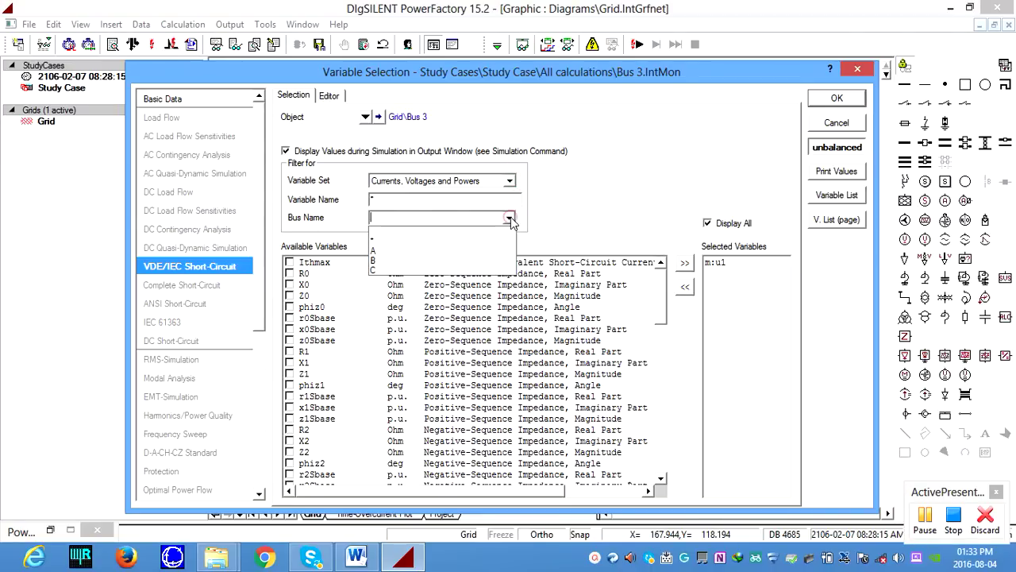
click(397, 248)
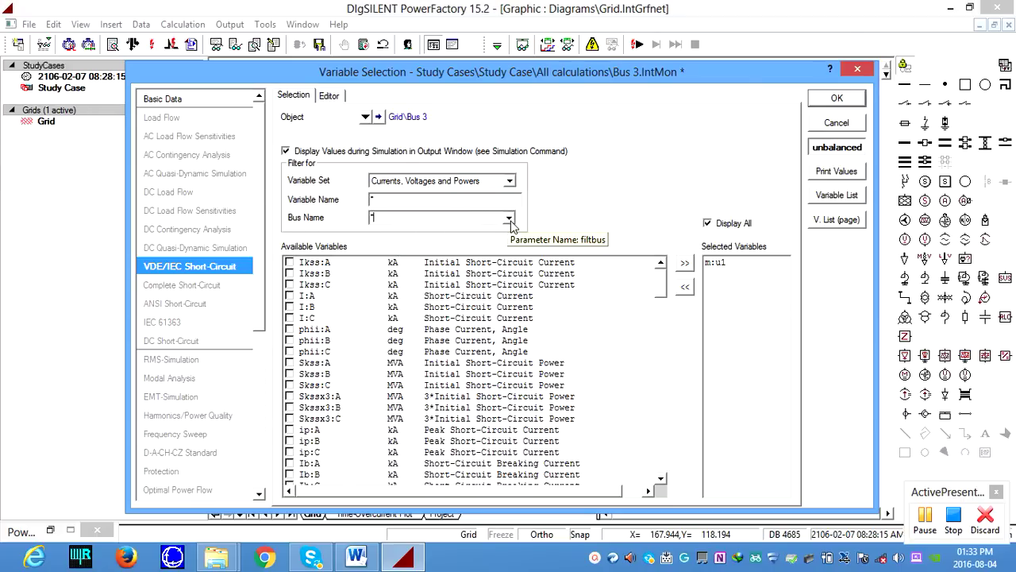
click(511, 221)
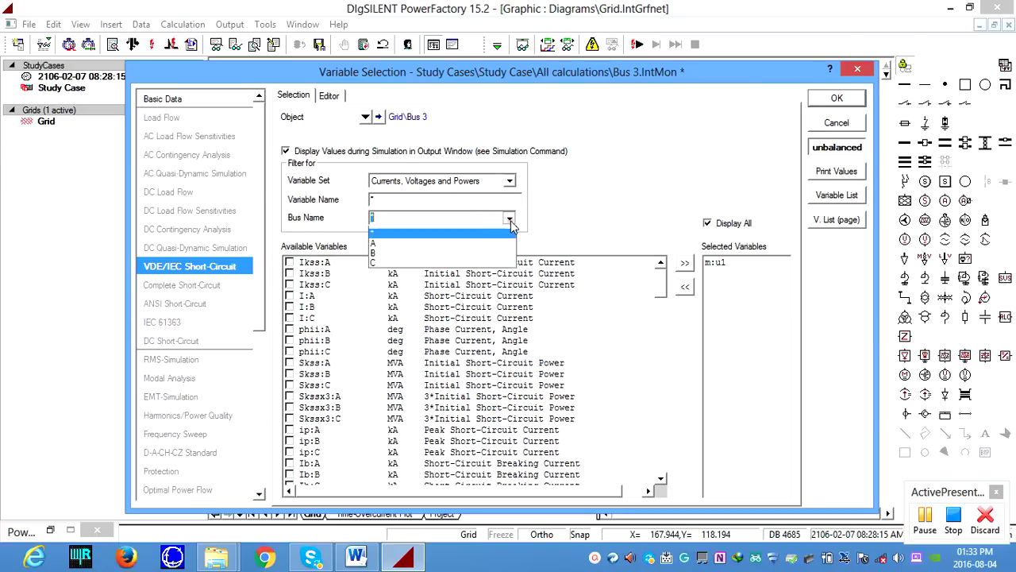
click(401, 251)
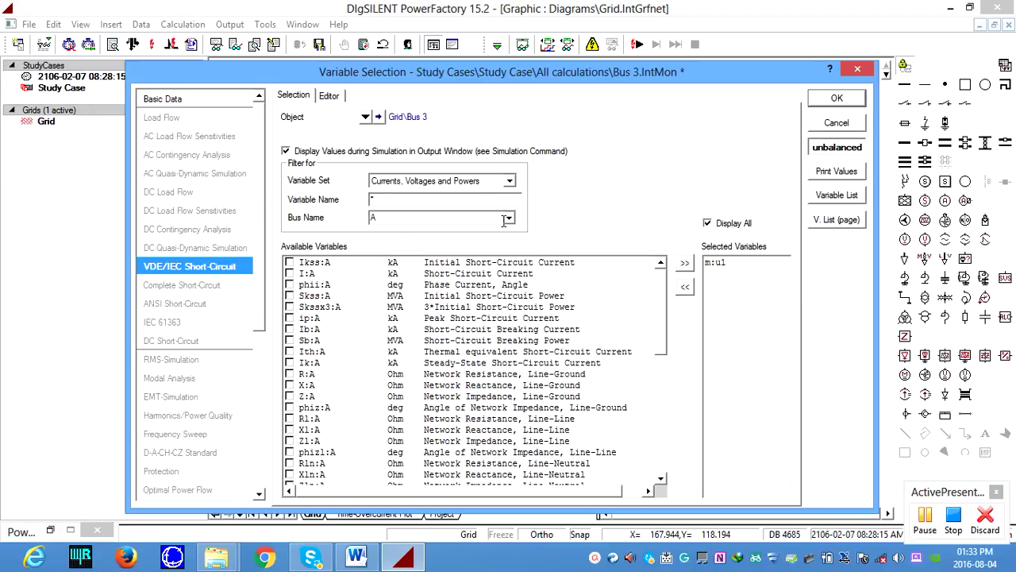
click(509, 220)
click(417, 234)
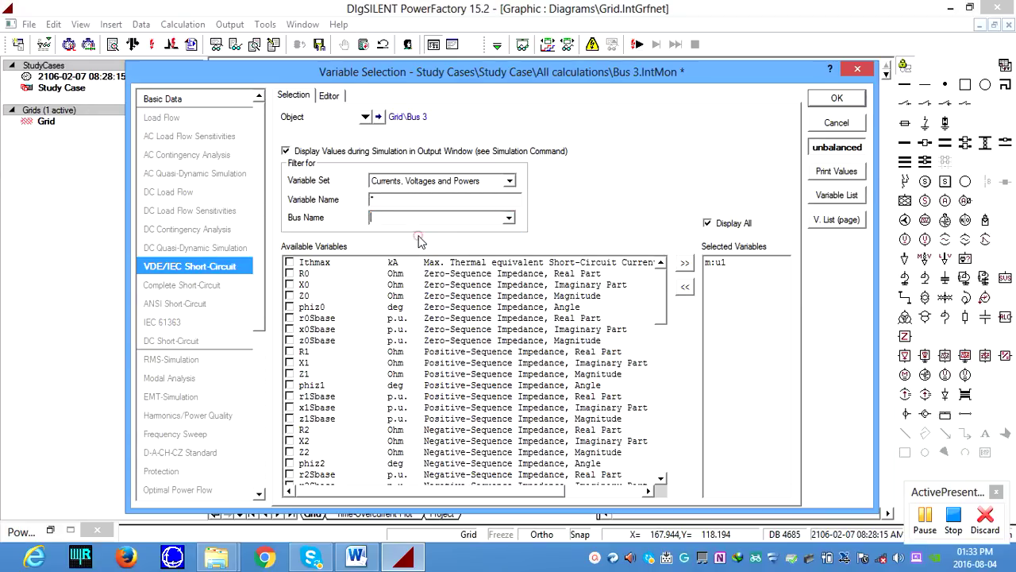
click(509, 218)
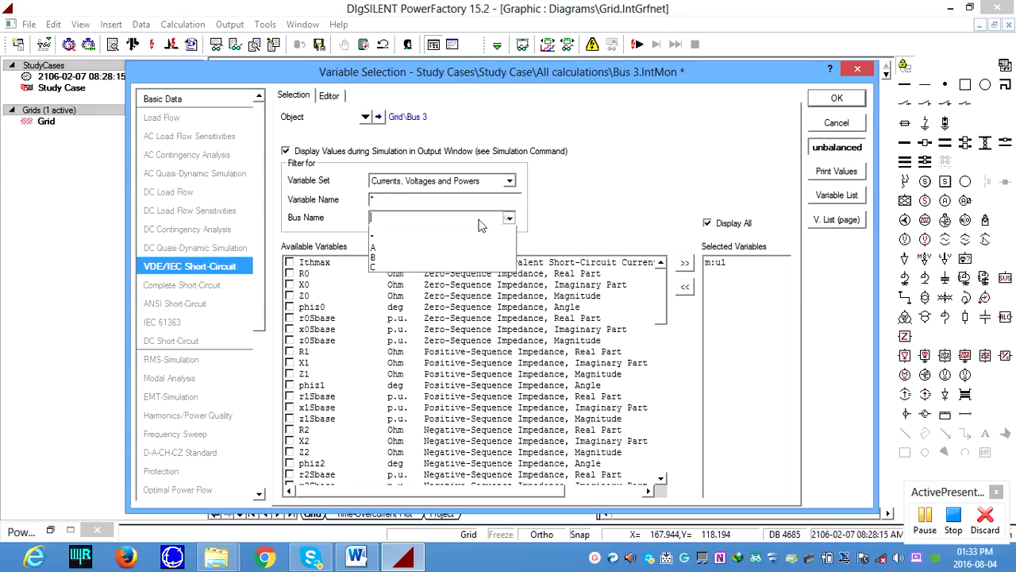
click(389, 246)
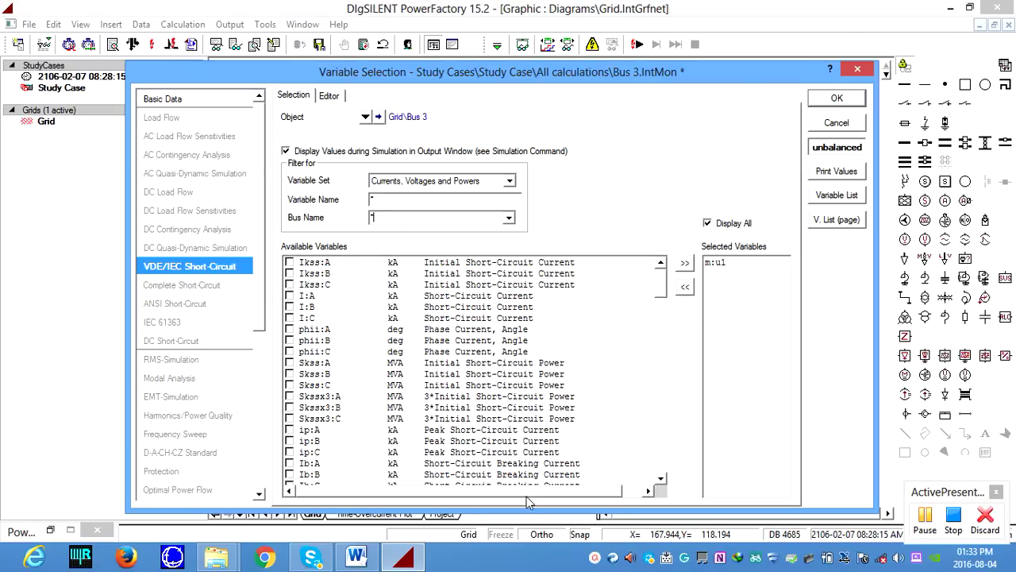
Step: Switch to the Word manual, examine the legends of the bus 3 voltage and current plots enlarged, and return to PowerFactory
click(359, 556)
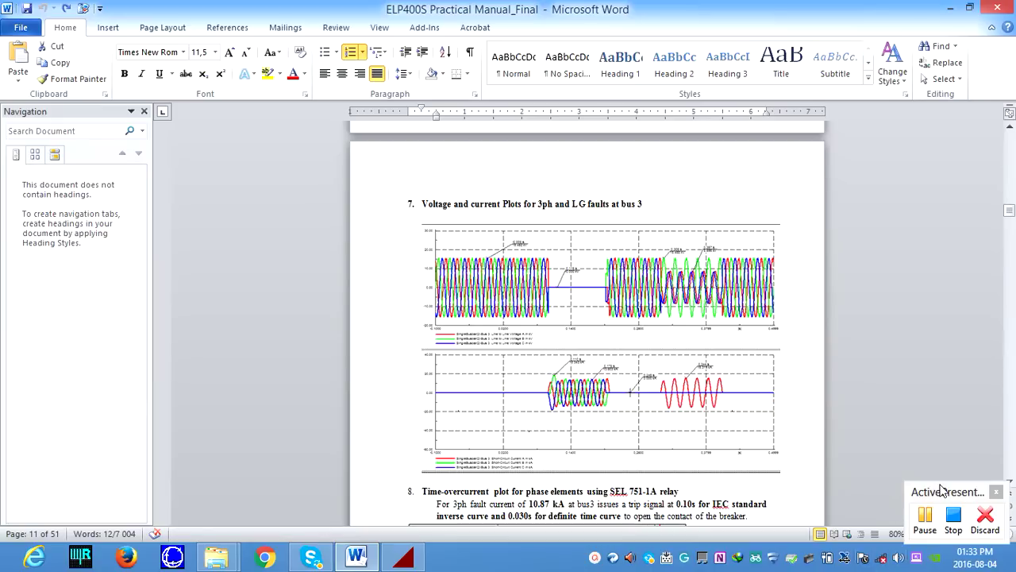
drag(942, 489, 925, 393)
click(976, 529)
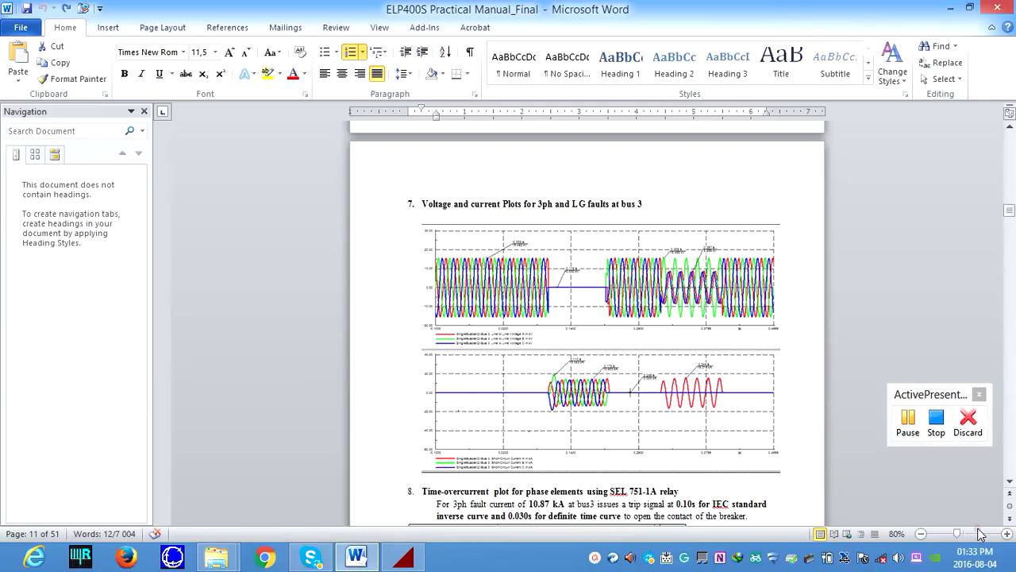
scroll(741, 340, down, 5)
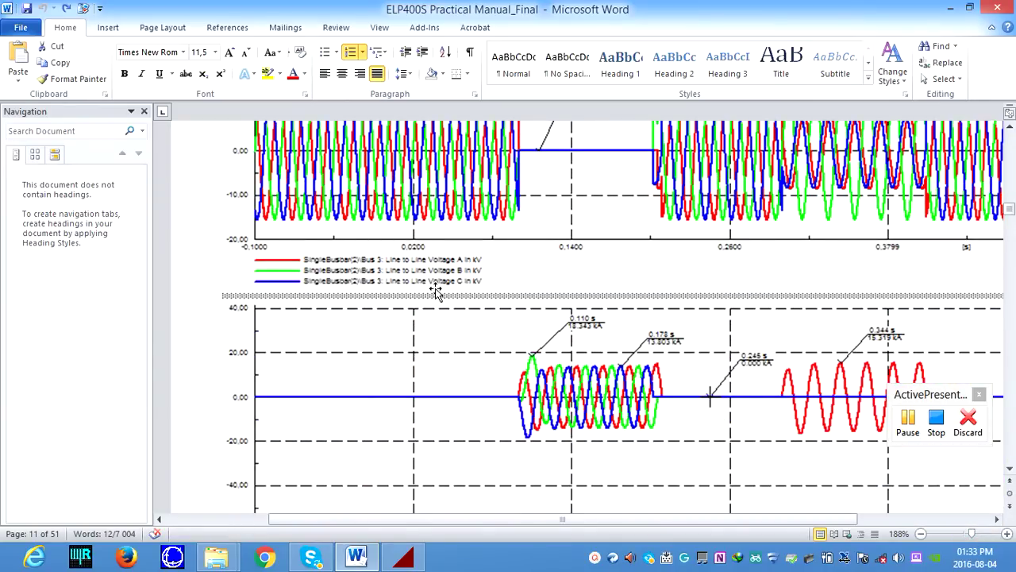
scroll(462, 293, down, 3)
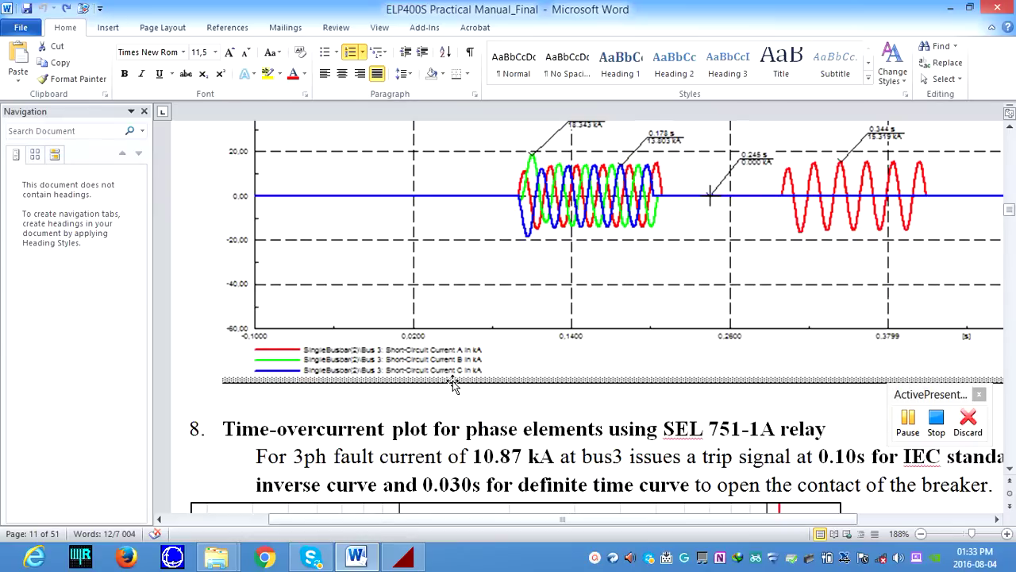
scroll(455, 380, up, 4)
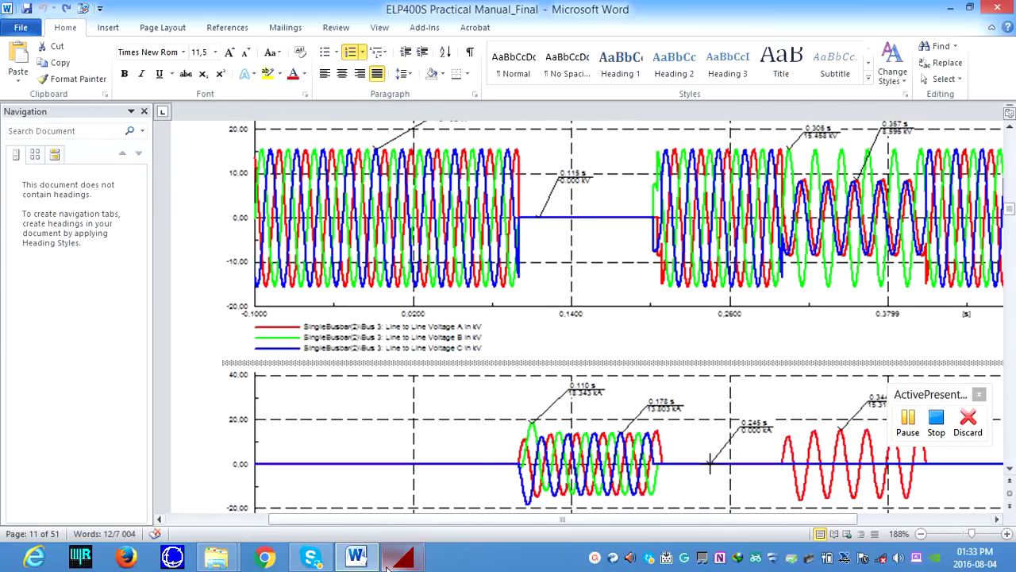
click(403, 556)
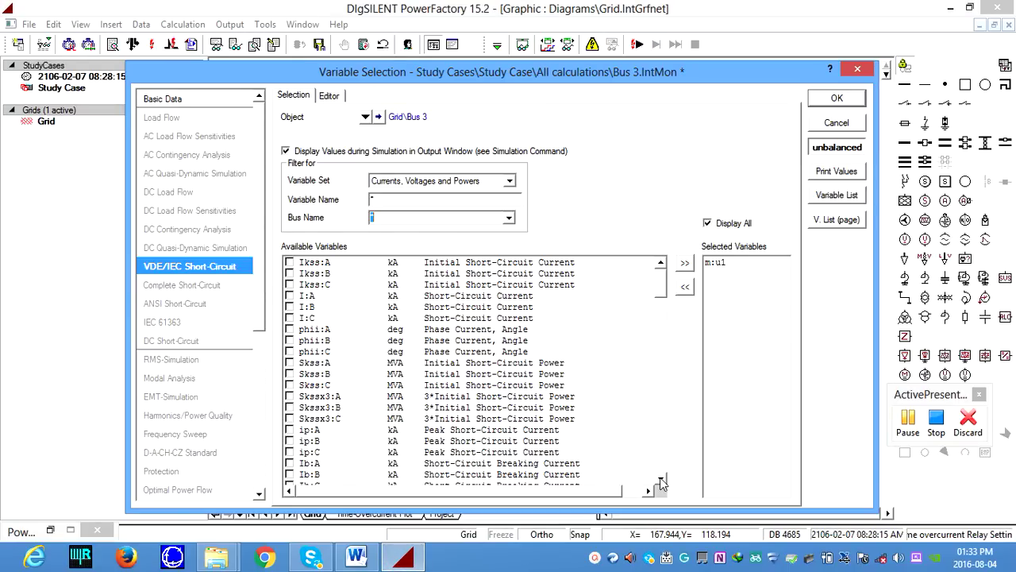
Step: Add the per-unit line-to-line voltage magnitudes ul:A, ul:B and ul:C to the selected variables and remove m:u1
drag(660, 481, 661, 482)
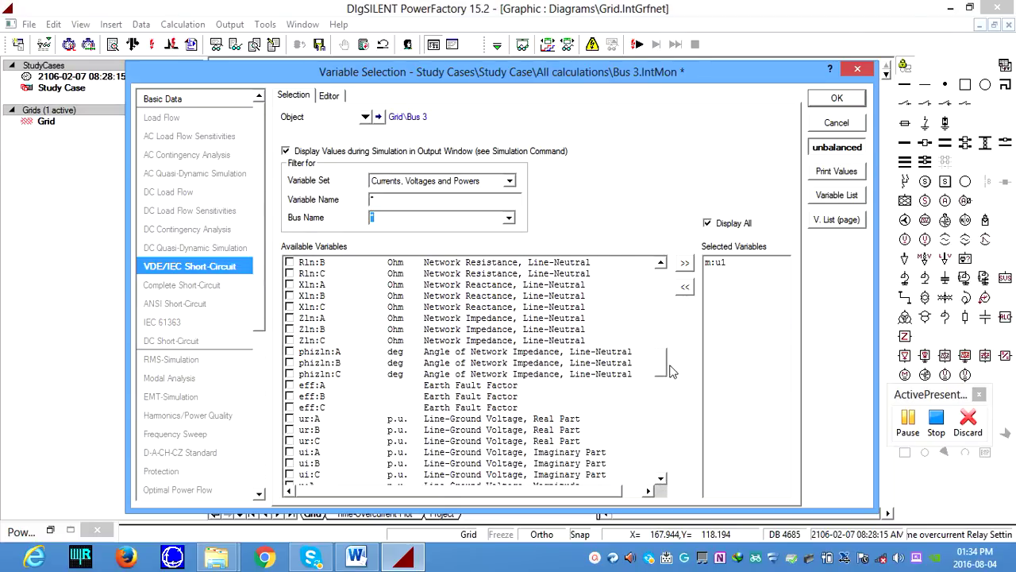
drag(671, 372, 669, 407)
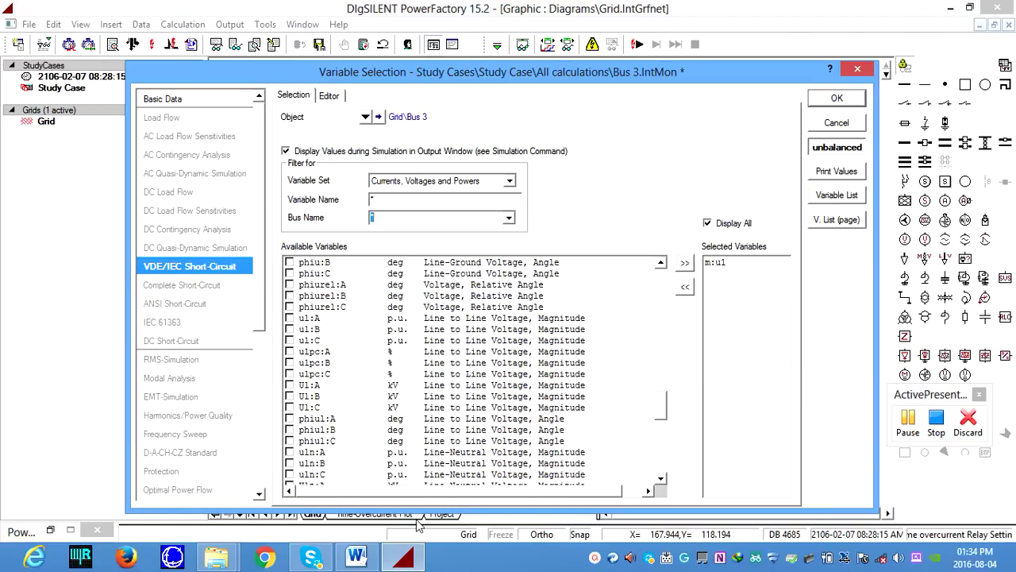
click(357, 556)
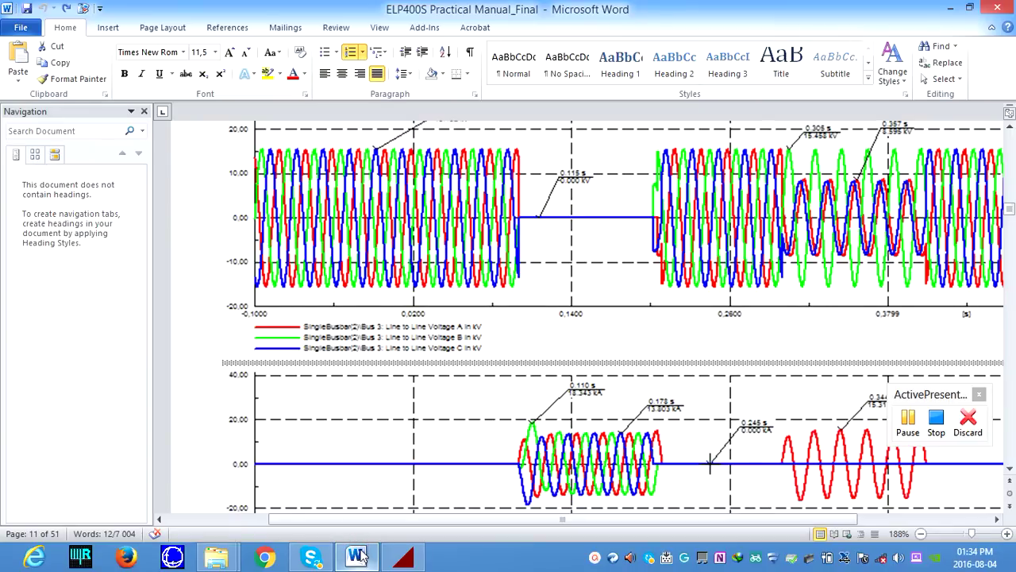
click(403, 556)
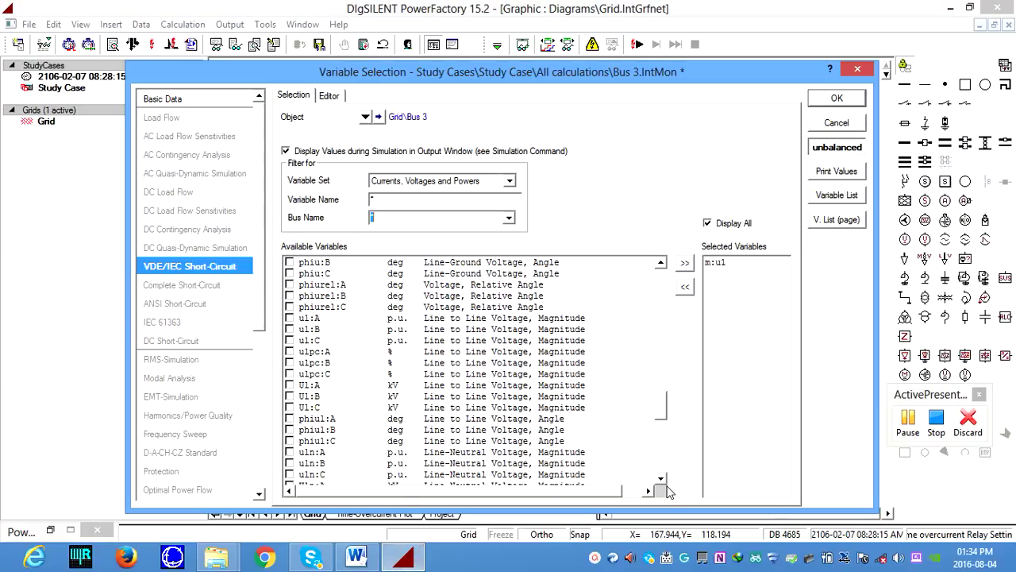
click(298, 319)
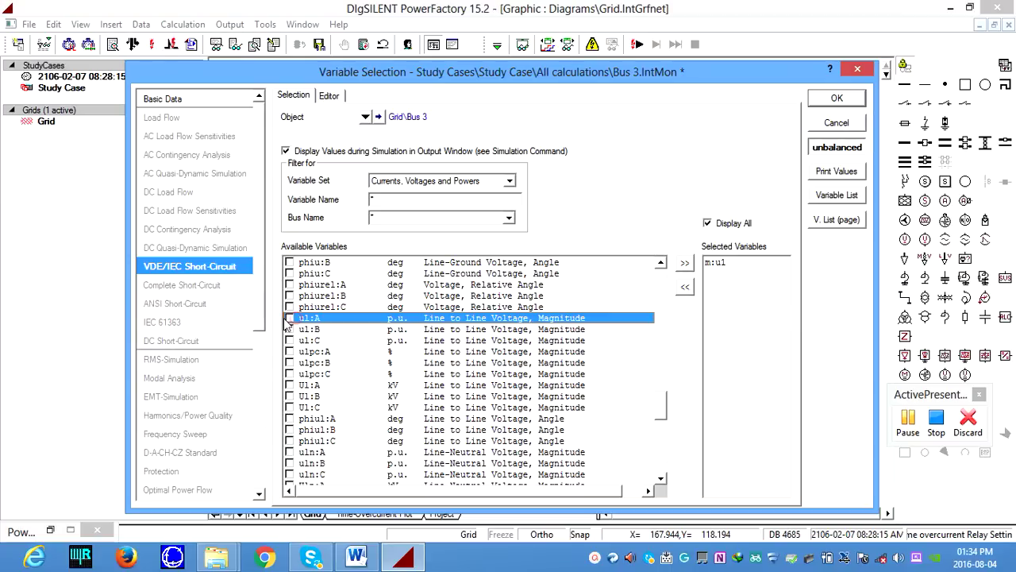
click(288, 319)
click(288, 318)
click(289, 330)
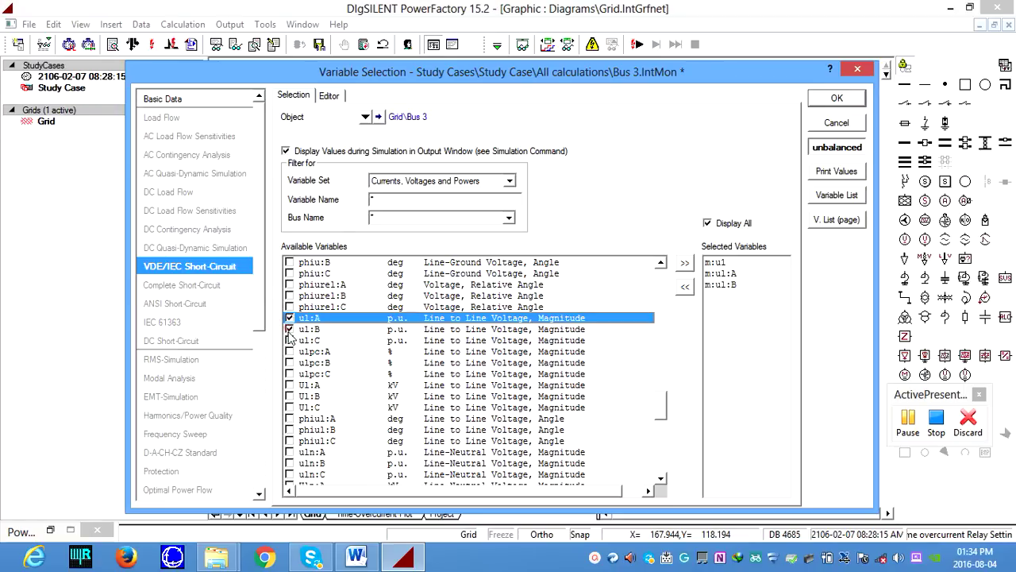
click(290, 341)
click(715, 263)
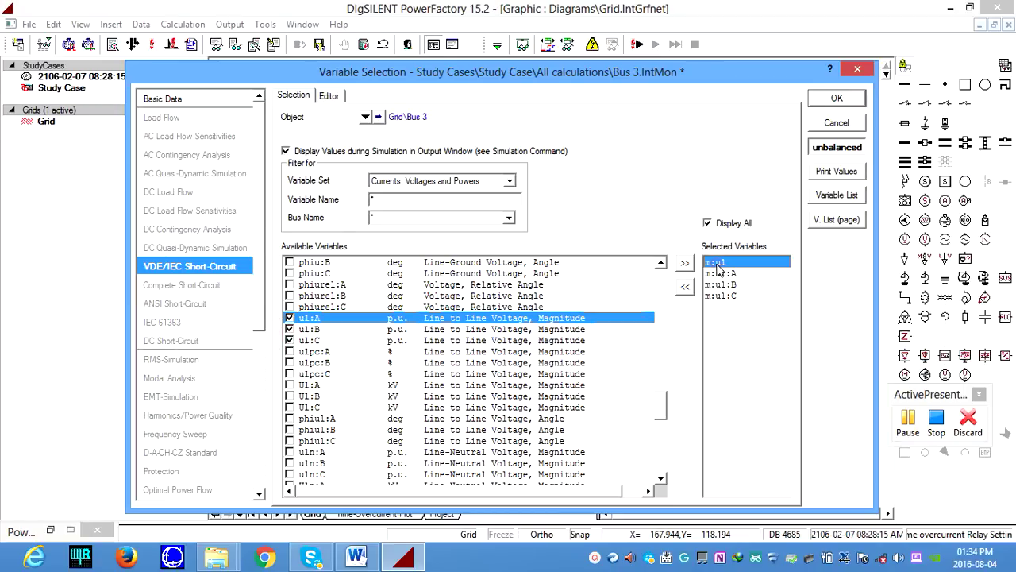
click(685, 286)
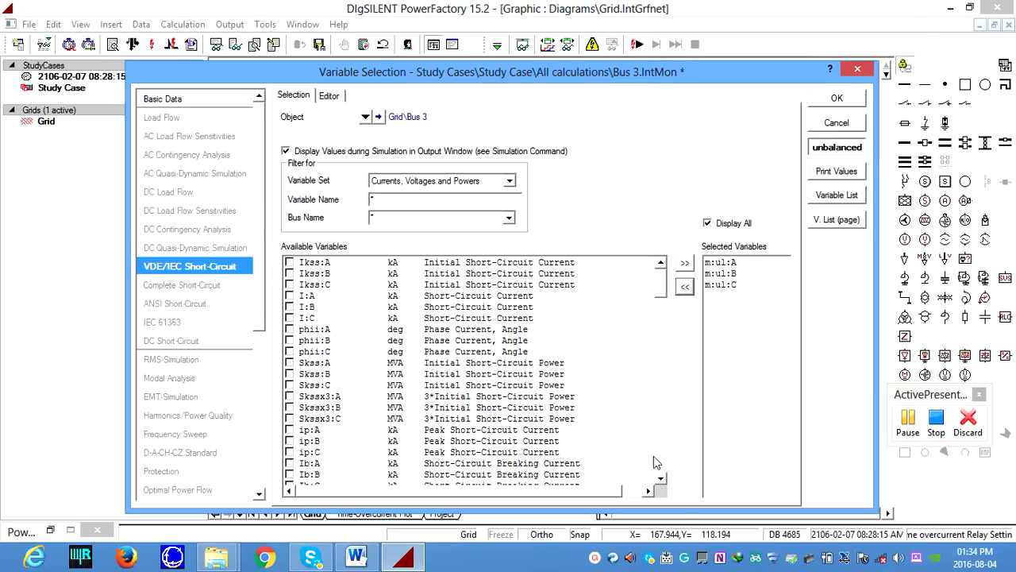
Step: Add the short-circuit currents I:A, I:B and I:C in kA to the Bus 3 variables and accept the selection
click(663, 479)
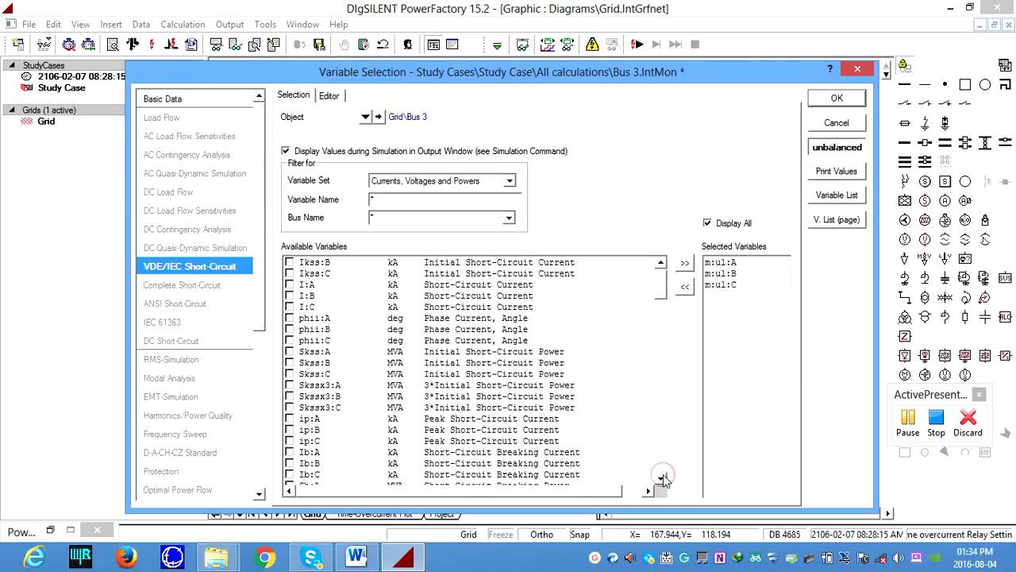
click(663, 479)
click(663, 479)
click(663, 479)
click(663, 479)
click(663, 479)
click(662, 478)
click(661, 477)
click(661, 477)
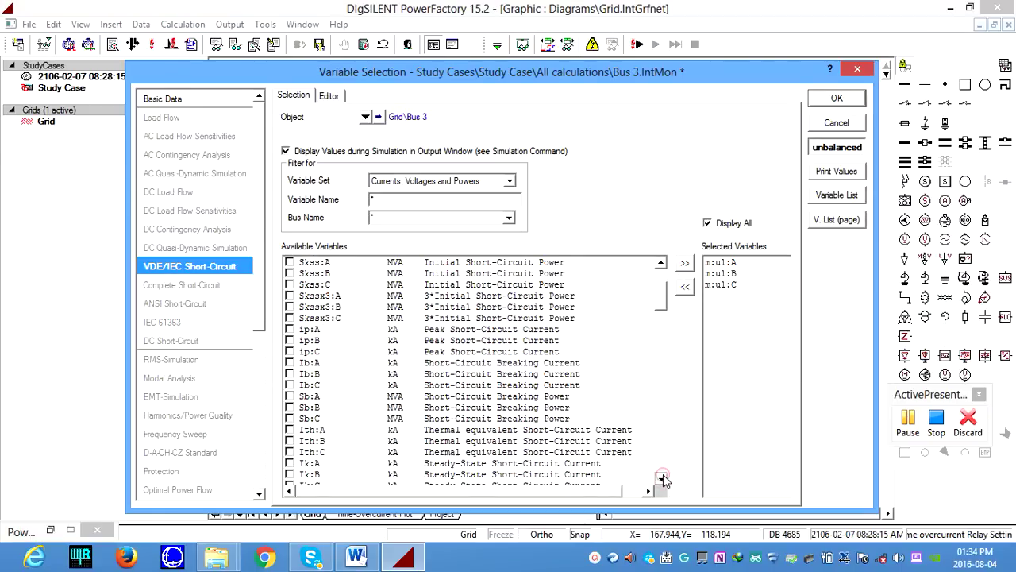
click(662, 478)
mouse_move(665, 305)
mouse_down()
mouse_move(665, 413)
mouse_move(669, 286)
mouse_up()
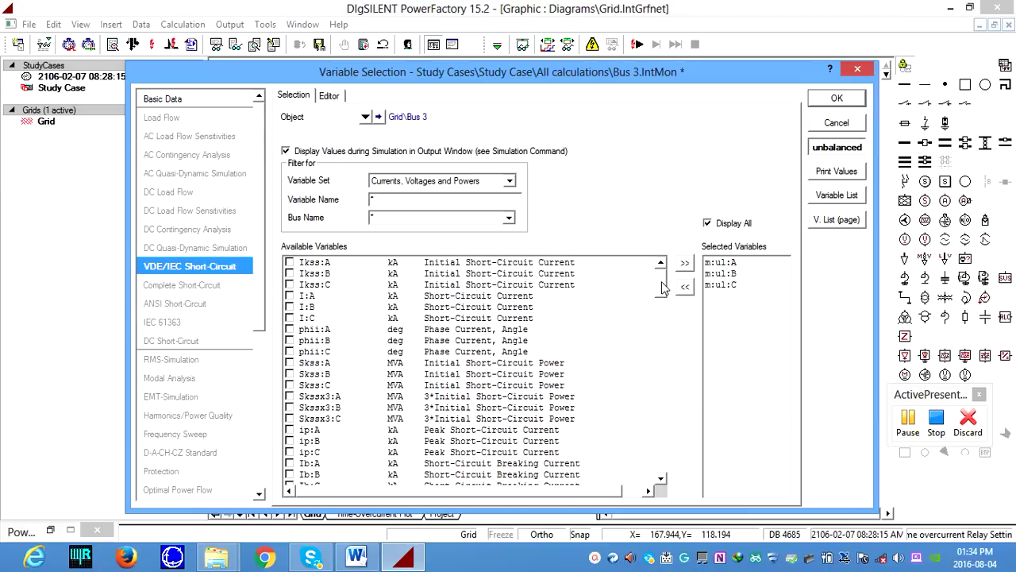
click(290, 296)
click(285, 307)
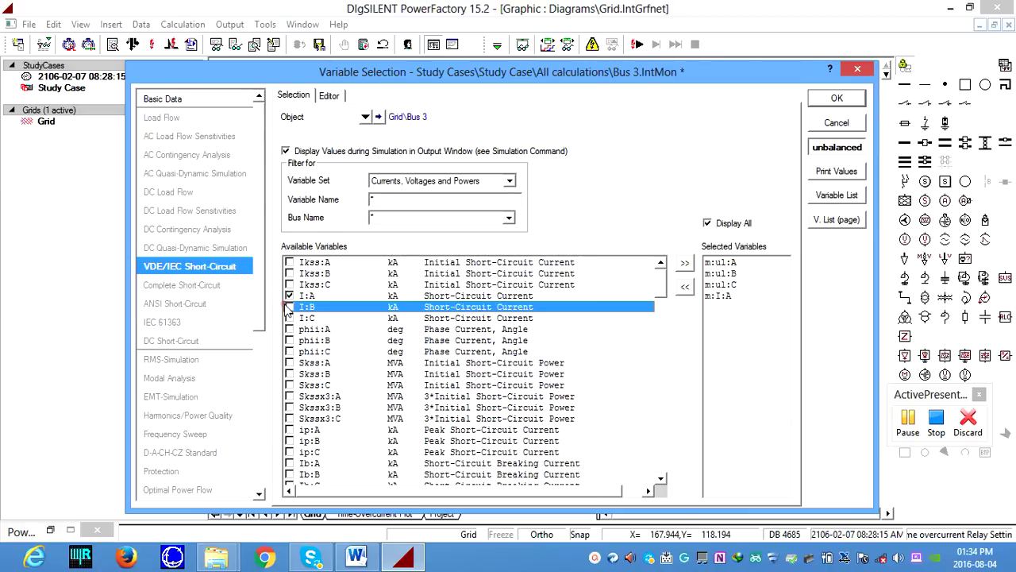
click(290, 306)
click(290, 318)
click(837, 99)
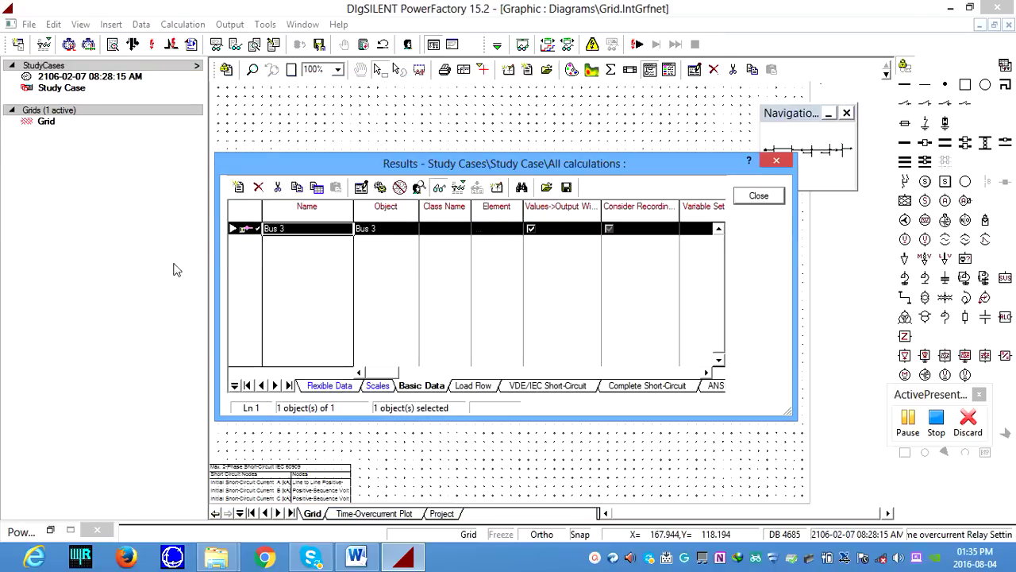
Step: Reopen the Bus 3 variable selection to check it, set it to the Basic Data page, accept it and close the results list
double_click(239, 232)
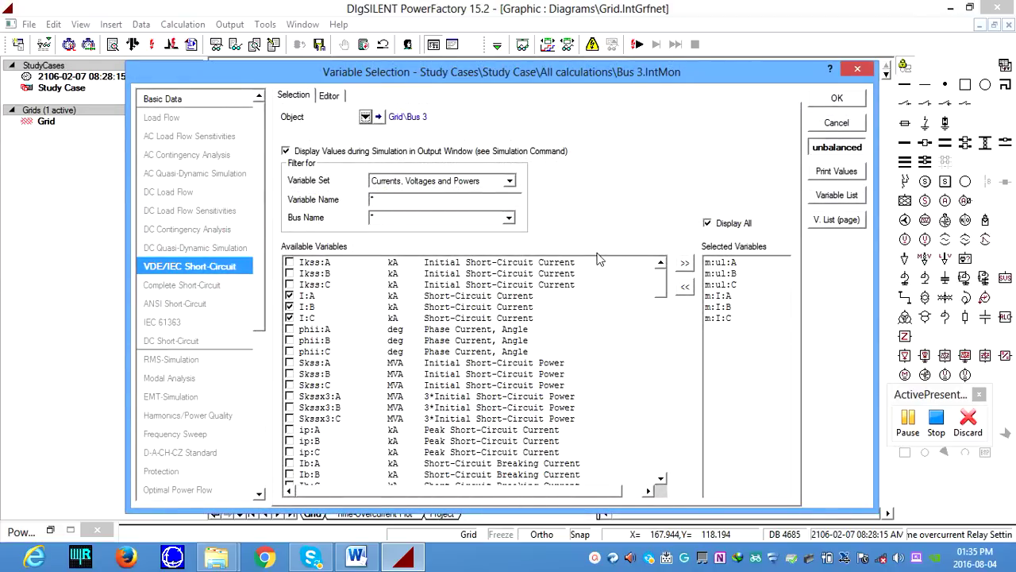
click(163, 99)
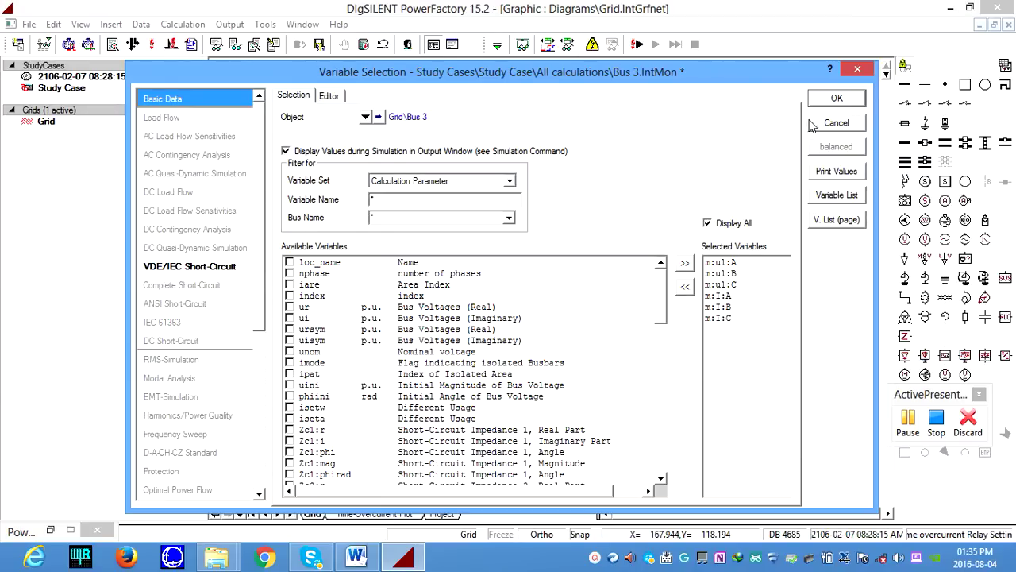
click(844, 102)
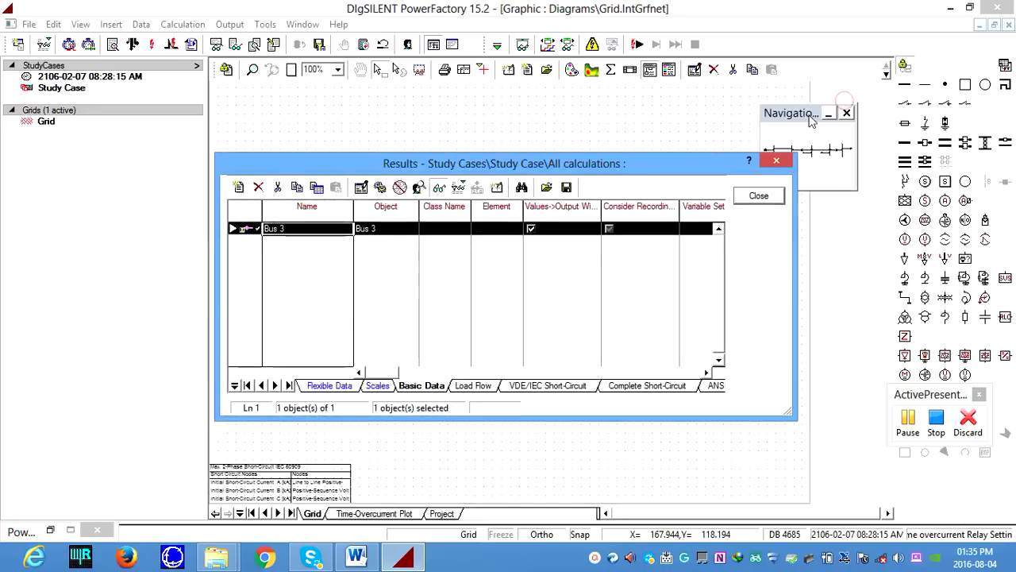
click(761, 194)
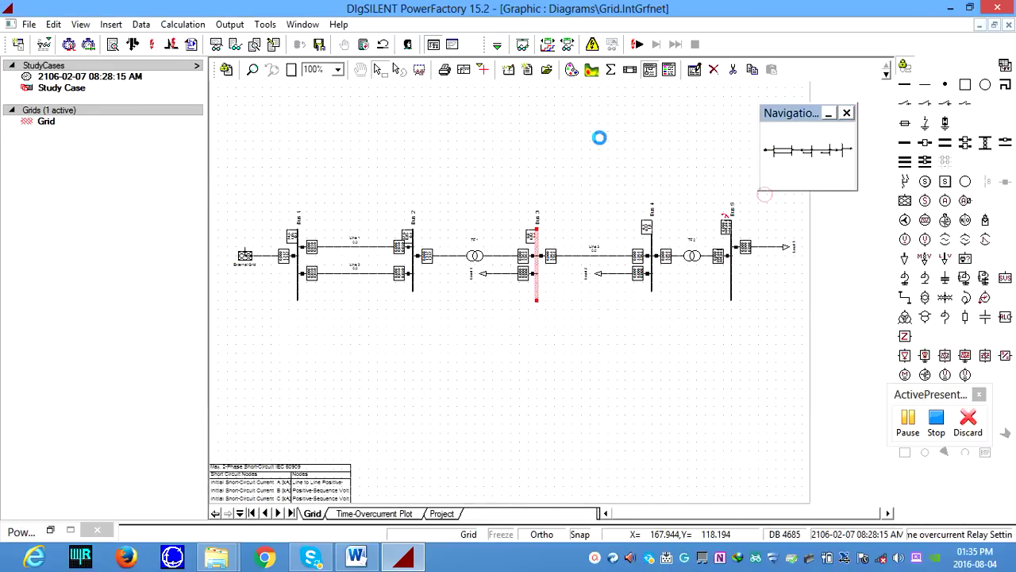
Step: In the Project page's upper subplot, define the first curve from the All calculations results with Bus 3 and variable m:ul:A
click(439, 515)
right_click(345, 171)
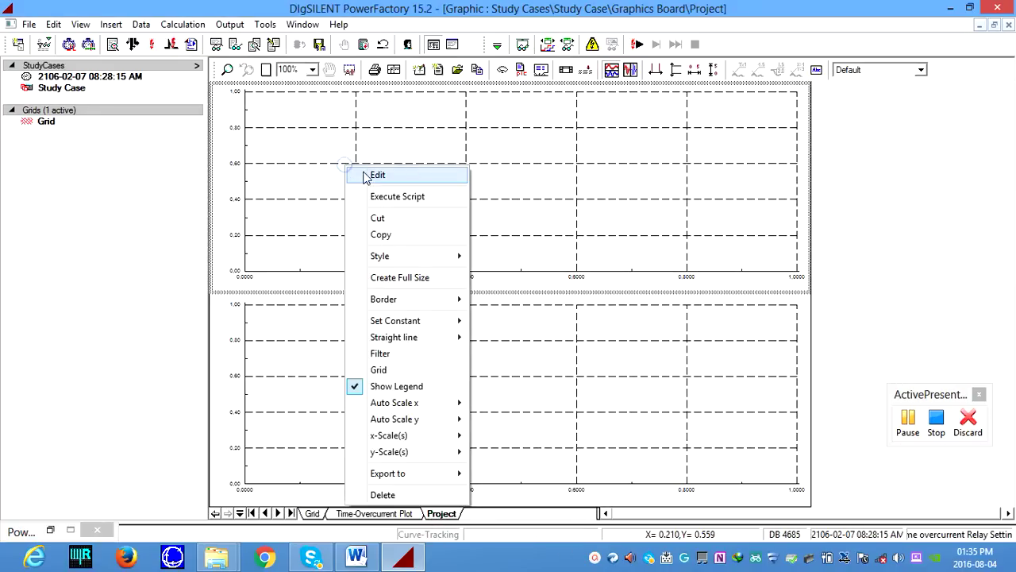
click(370, 174)
double_click(367, 393)
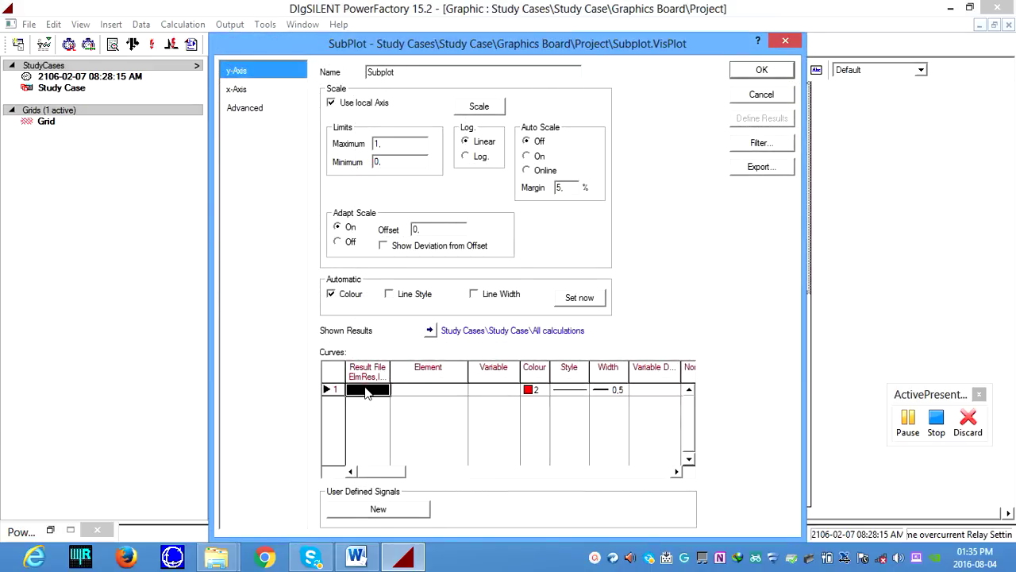
click(540, 248)
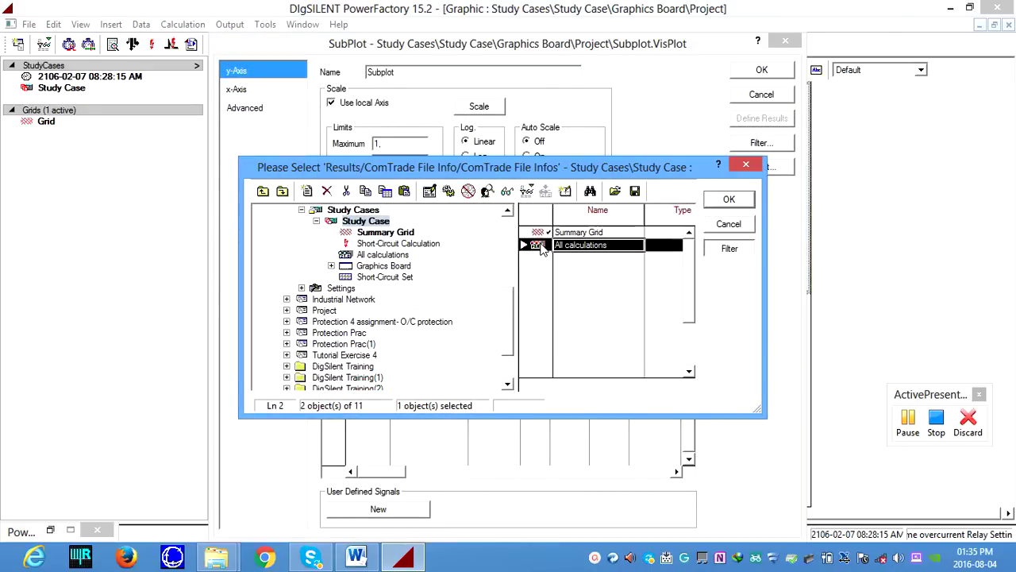
click(729, 199)
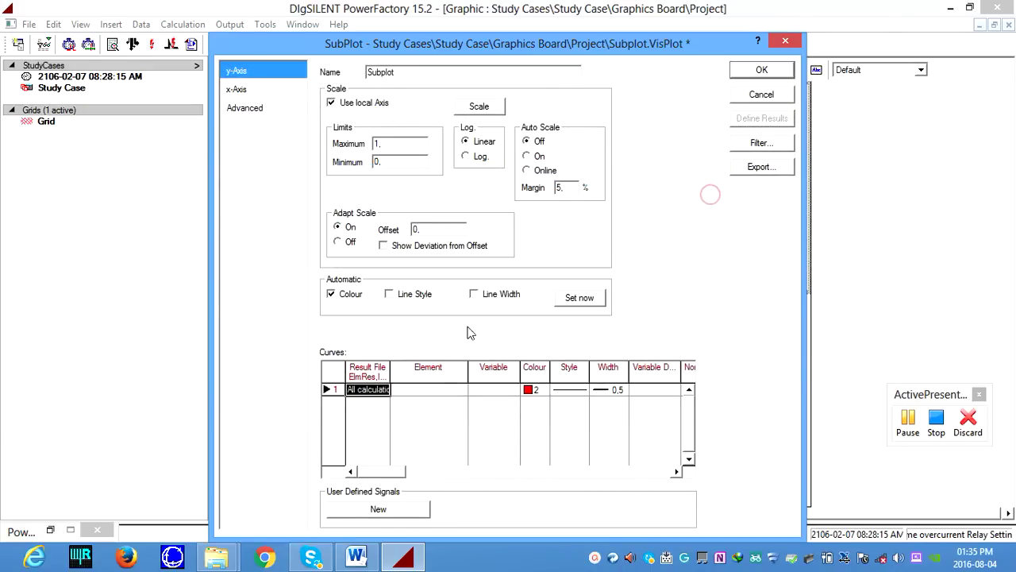
double_click(443, 394)
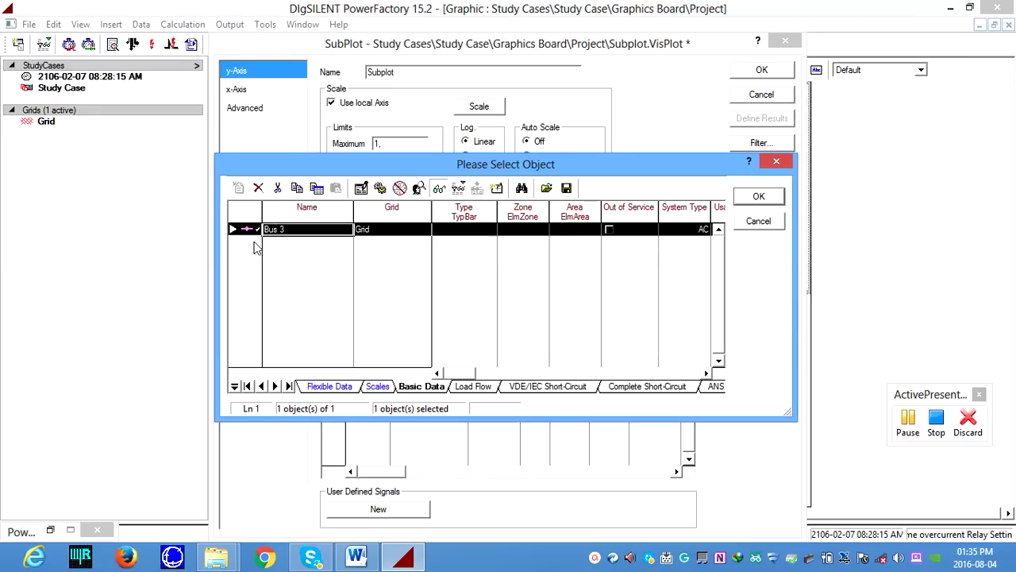
click(741, 193)
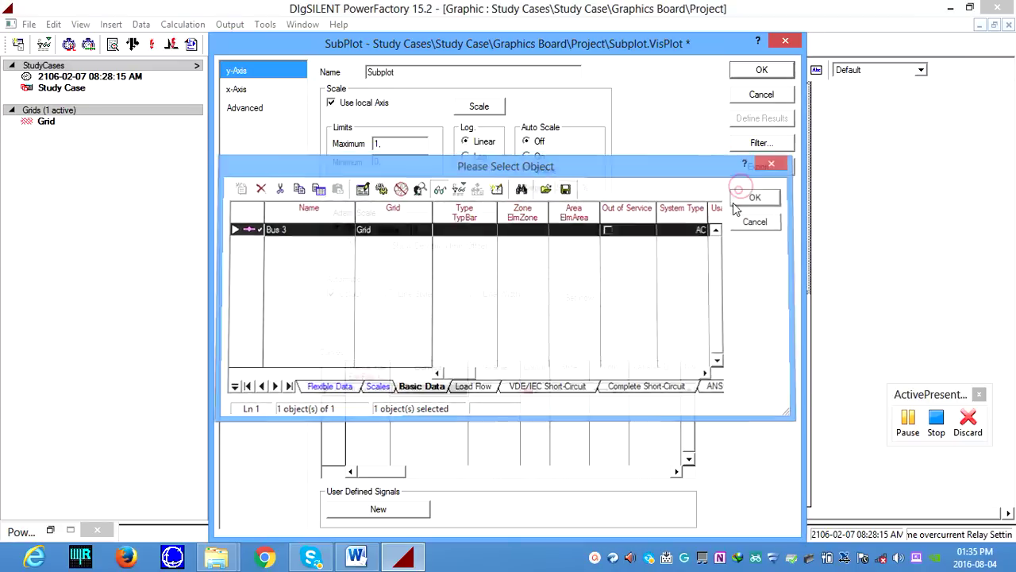
double_click(494, 391)
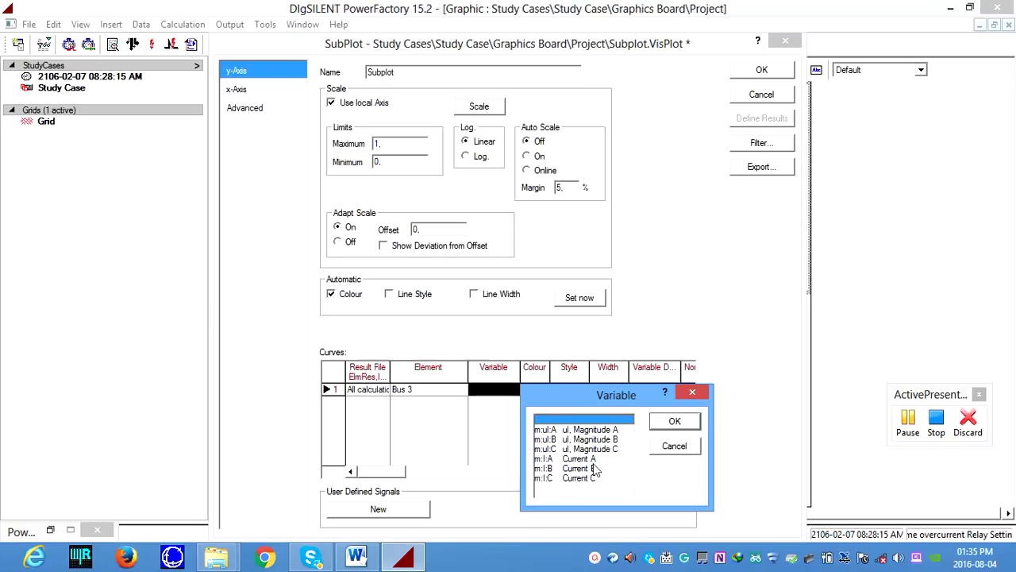
click(588, 429)
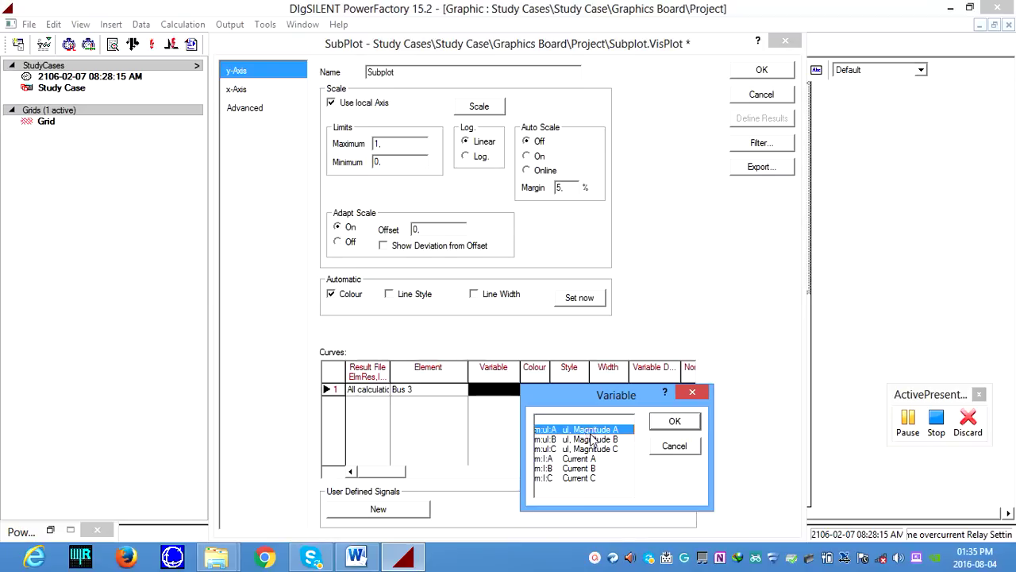
click(692, 421)
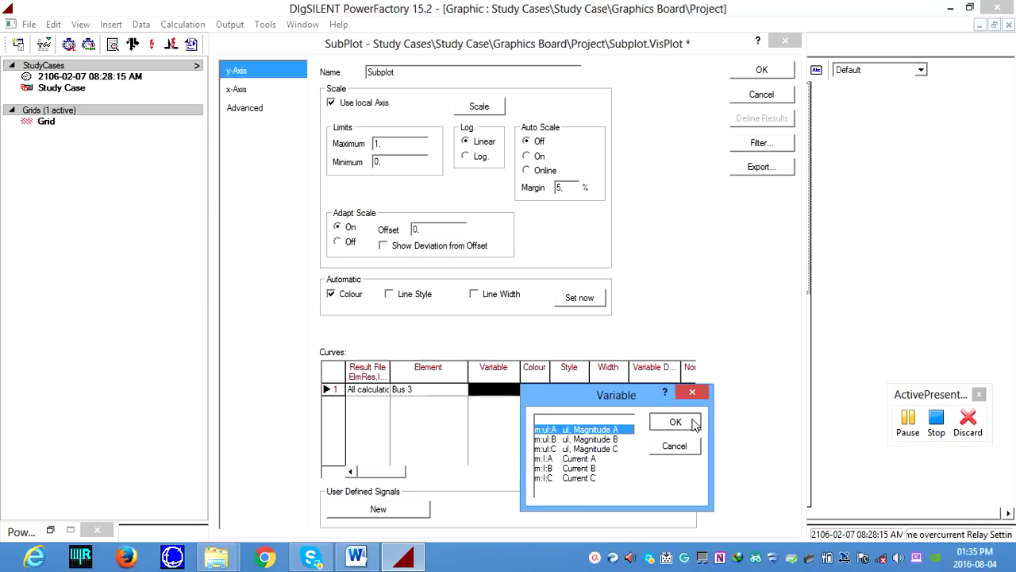
Step: Append a second curve to the upper subplot using All calculations, Bus 3 and variable m:ul:B
right_click(337, 394)
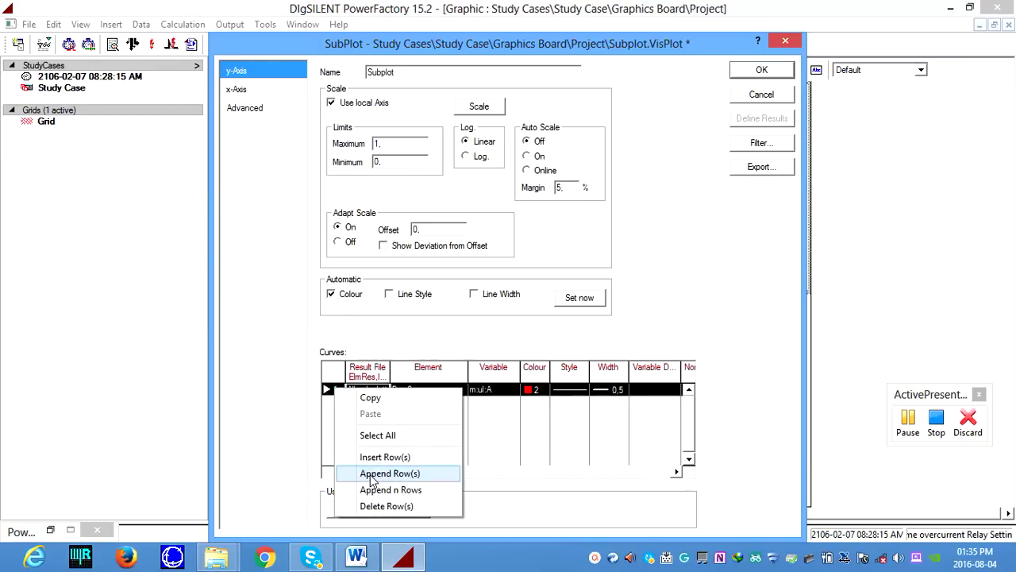
click(389, 474)
double_click(366, 401)
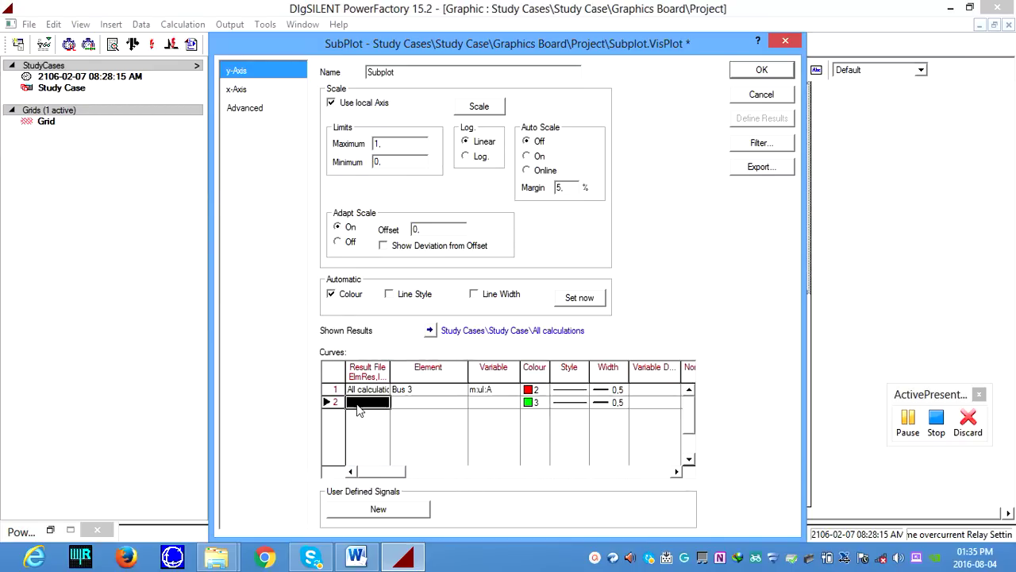
click(572, 246)
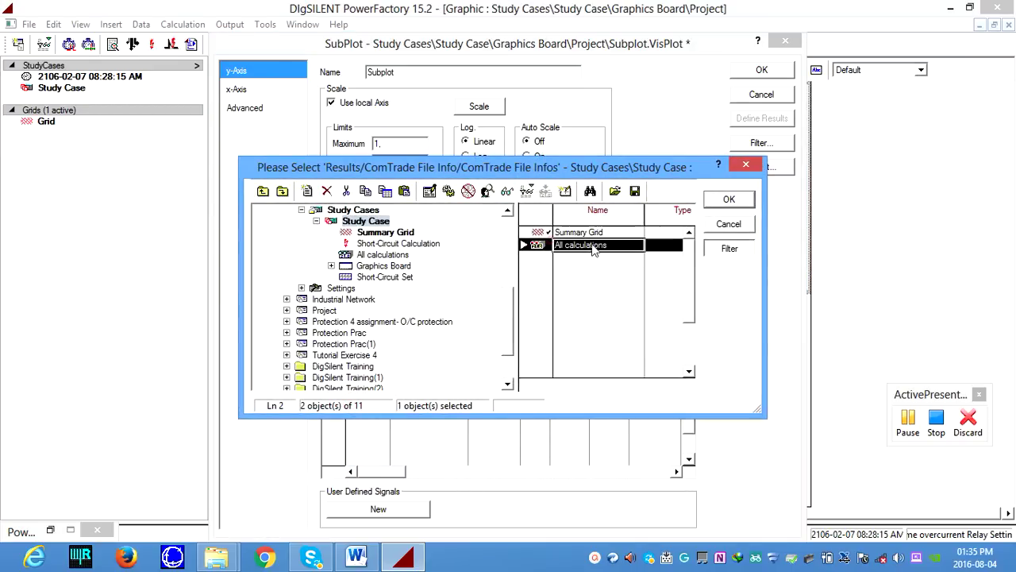
click(722, 203)
double_click(428, 402)
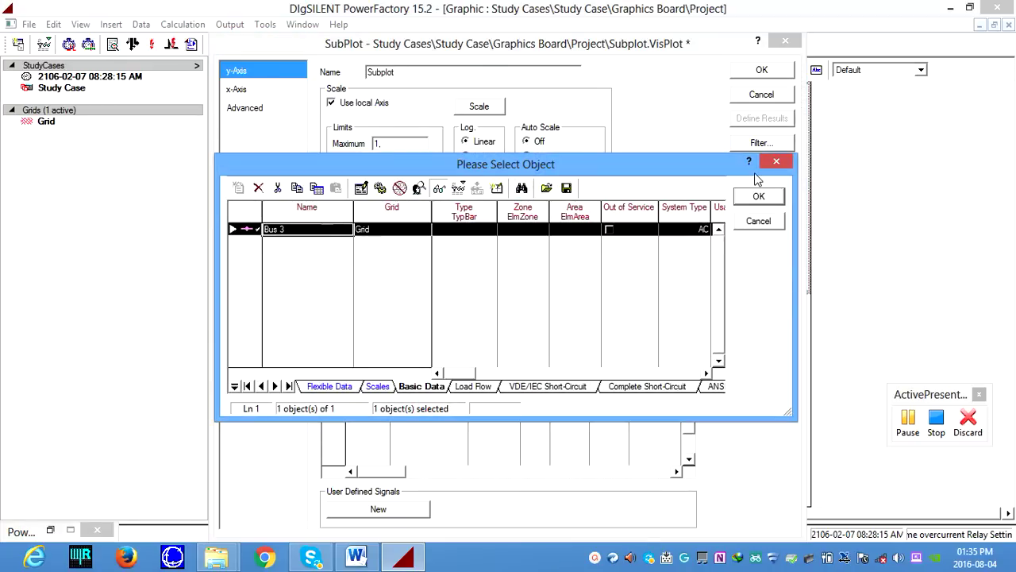
click(759, 196)
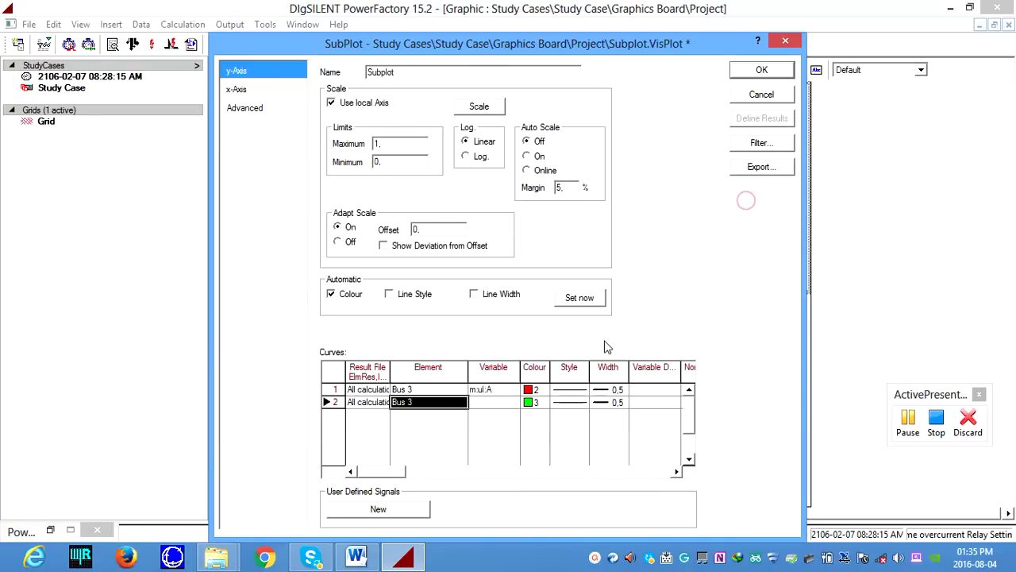
double_click(502, 405)
click(582, 451)
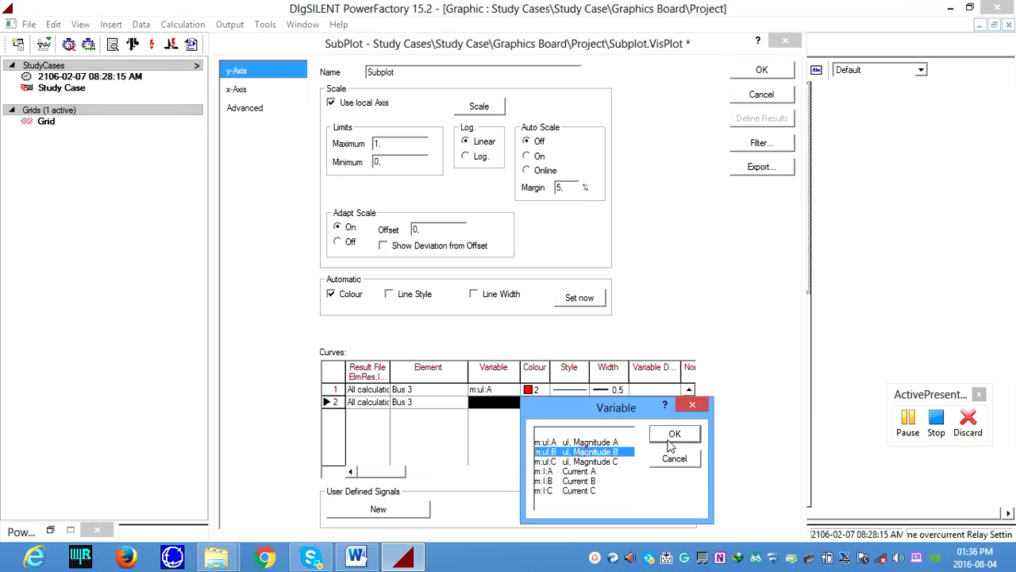
click(675, 435)
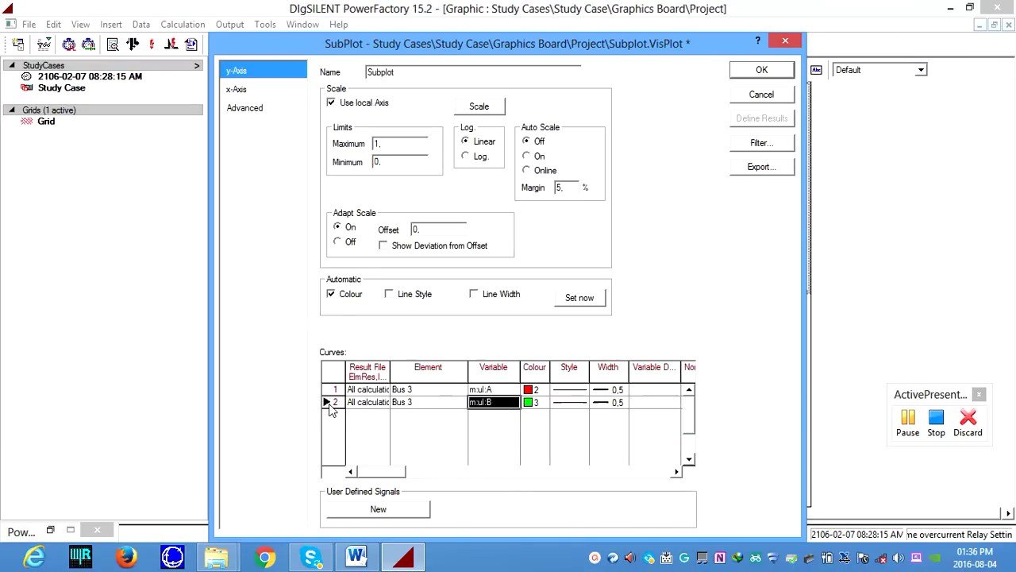
Step: Append a third curve to the upper subplot using All calculations, Bus 3 and variable m:ul:C
right_click(331, 407)
click(385, 490)
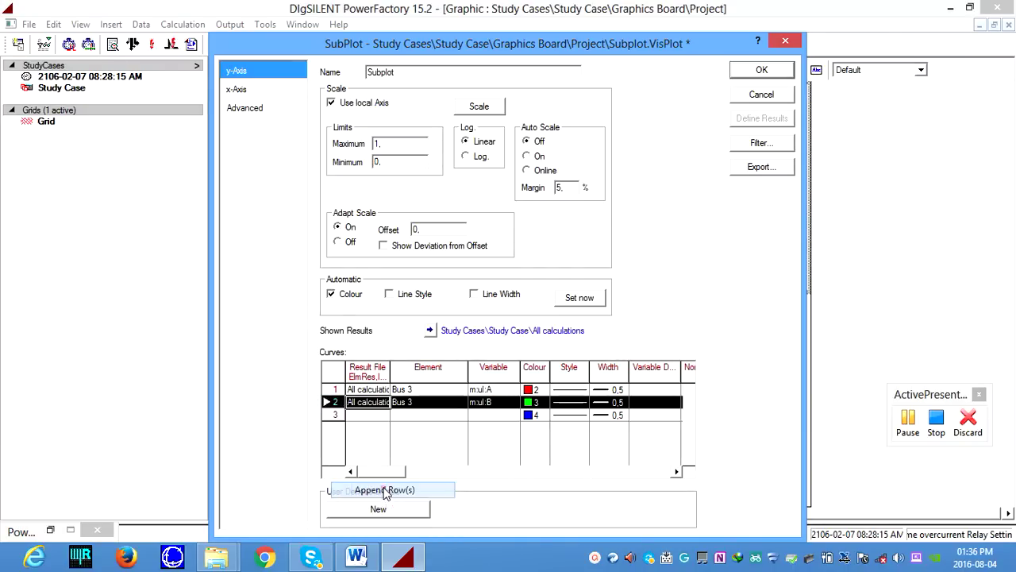
double_click(368, 412)
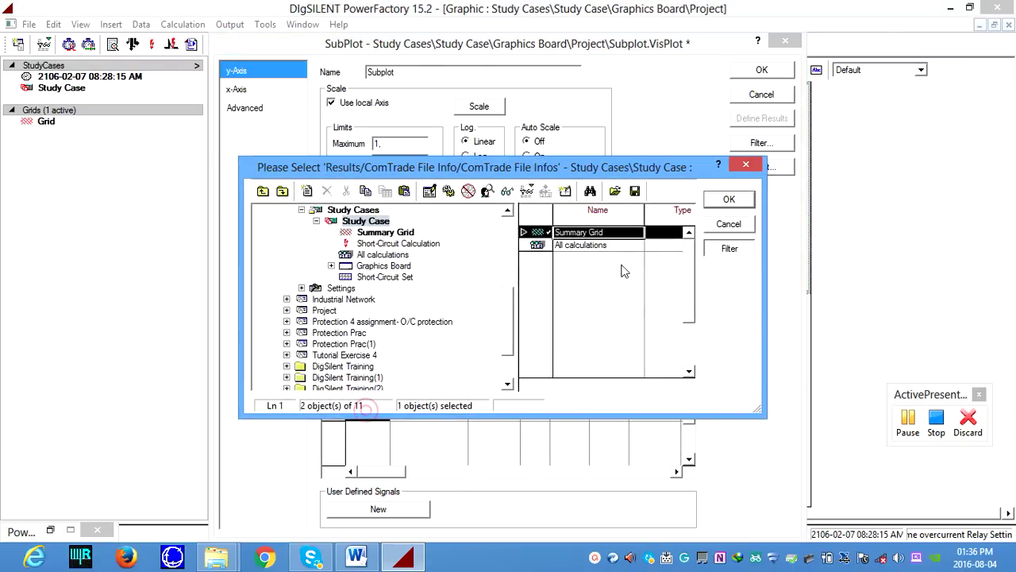
click(621, 246)
click(729, 199)
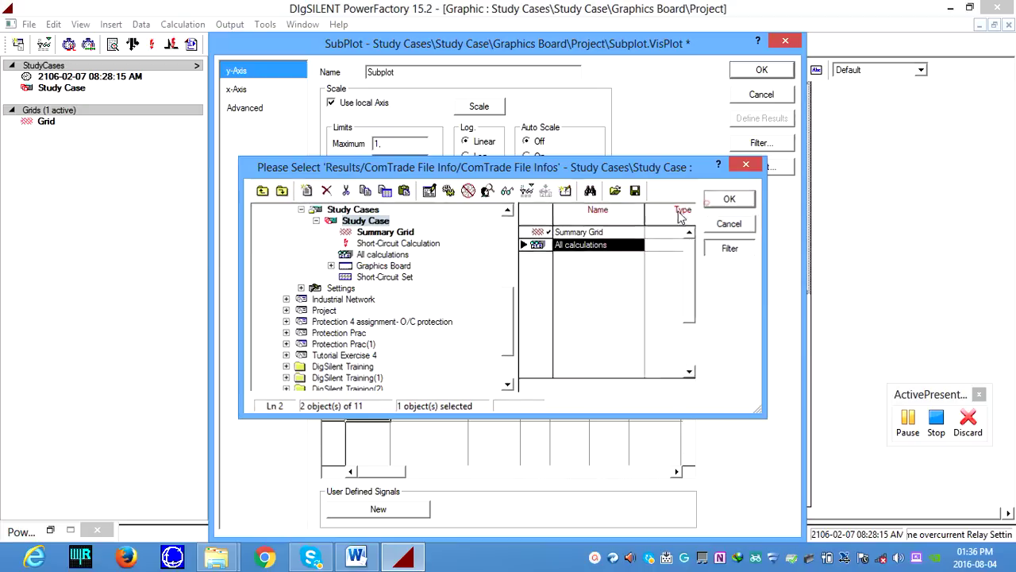
click(439, 419)
double_click(437, 419)
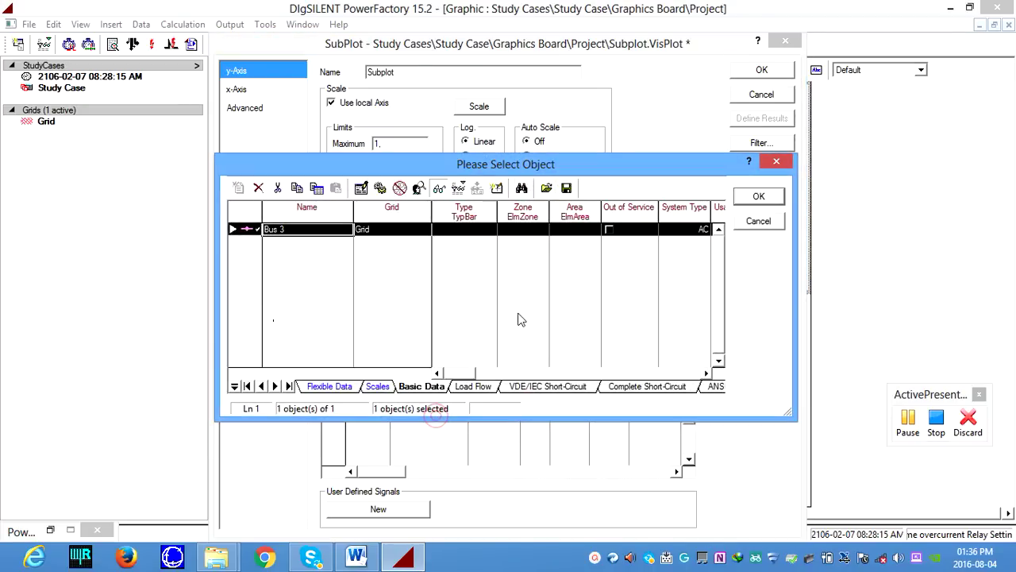
click(758, 196)
click(497, 421)
double_click(497, 421)
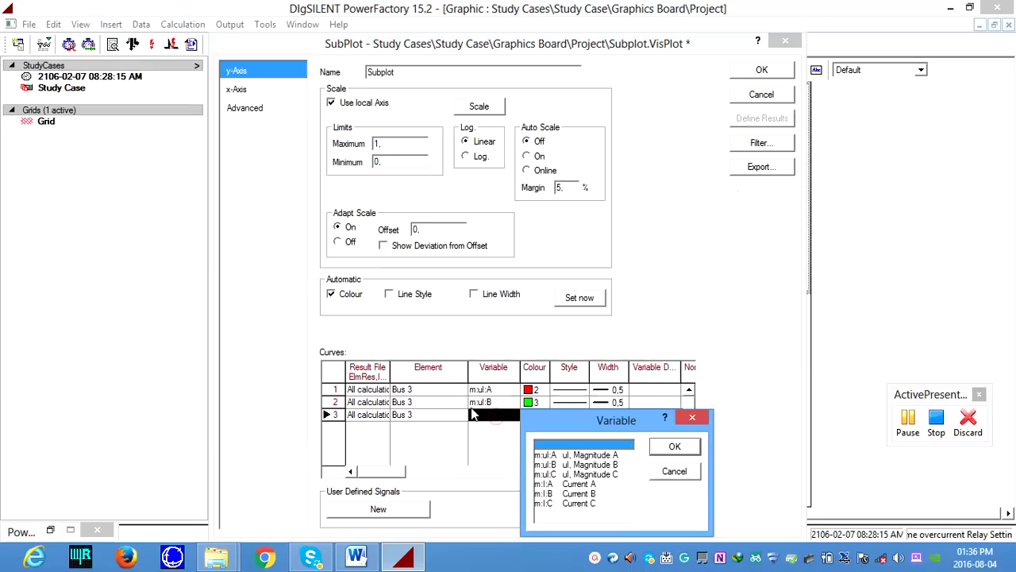
click(604, 474)
click(675, 447)
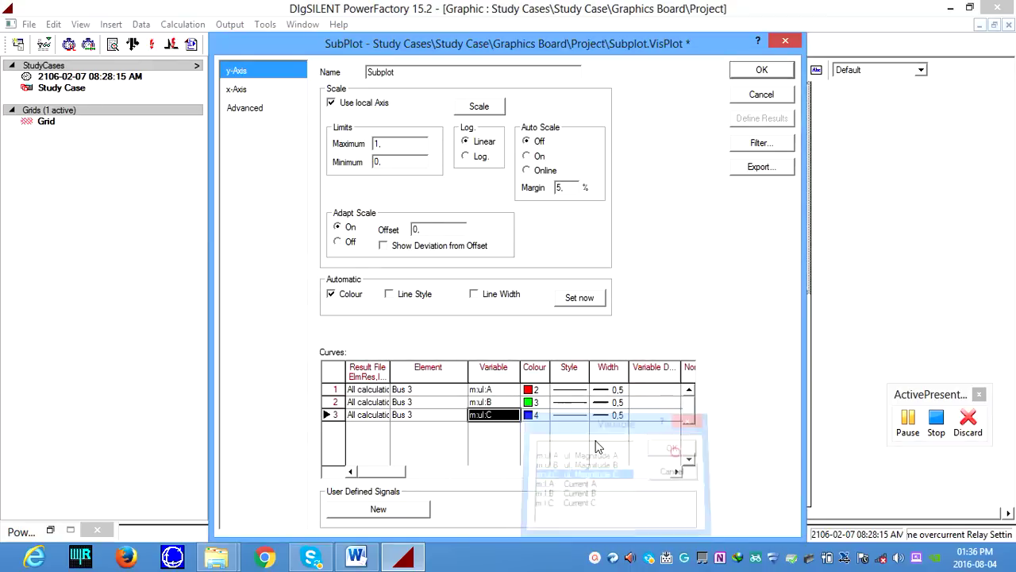
Step: Keep colour 2 (red) for the m:ul:A curve, set the m:ul:B curve to yellow colour 118, and accept the subplot settings
double_click(529, 389)
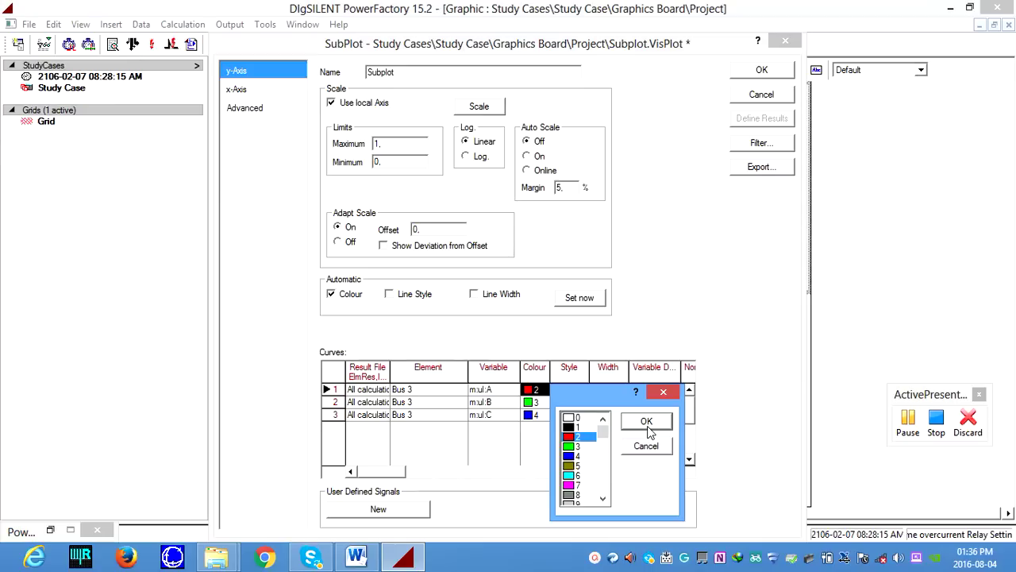
click(647, 426)
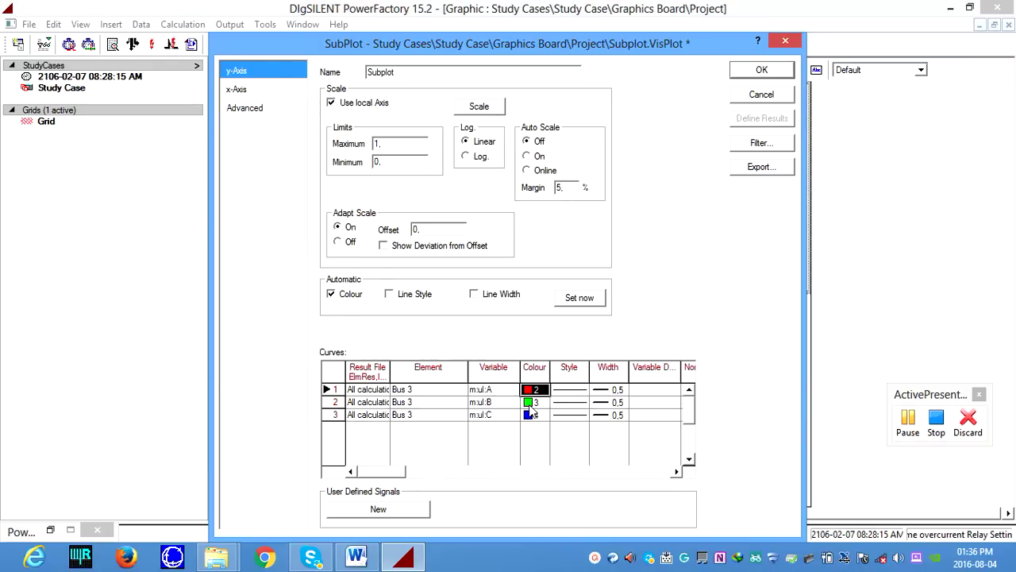
double_click(524, 403)
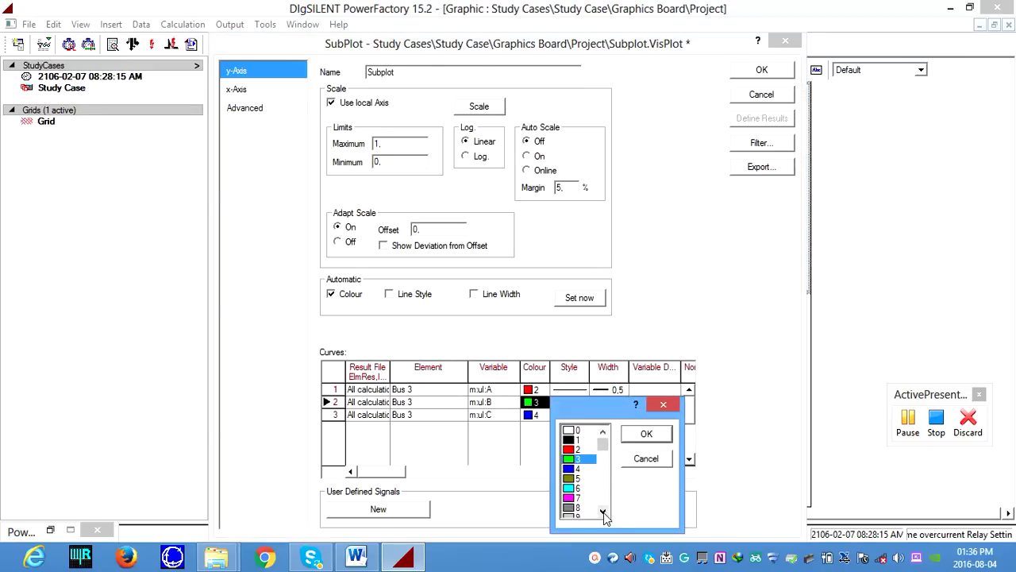
click(604, 512)
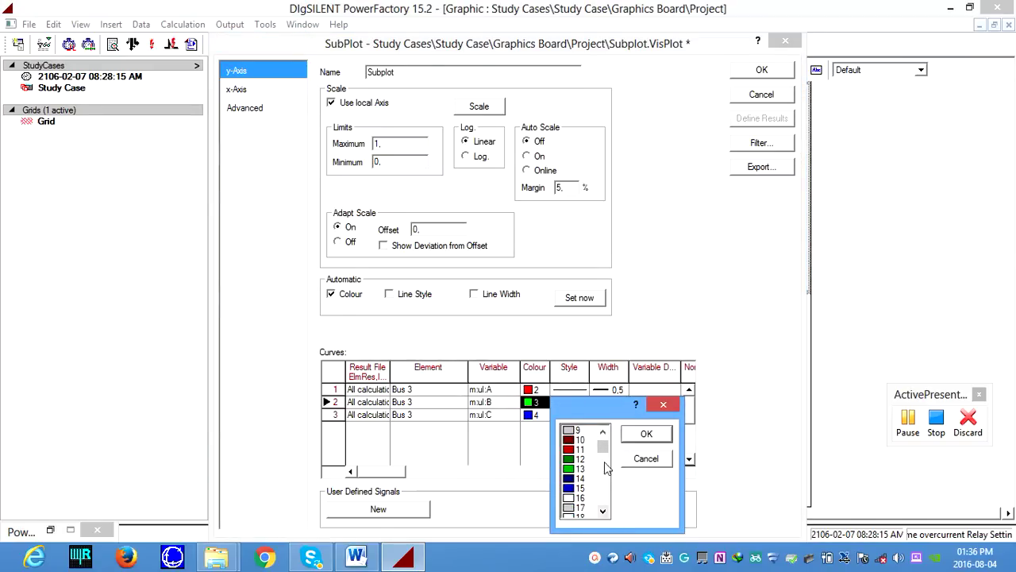
drag(603, 449, 612, 482)
click(578, 430)
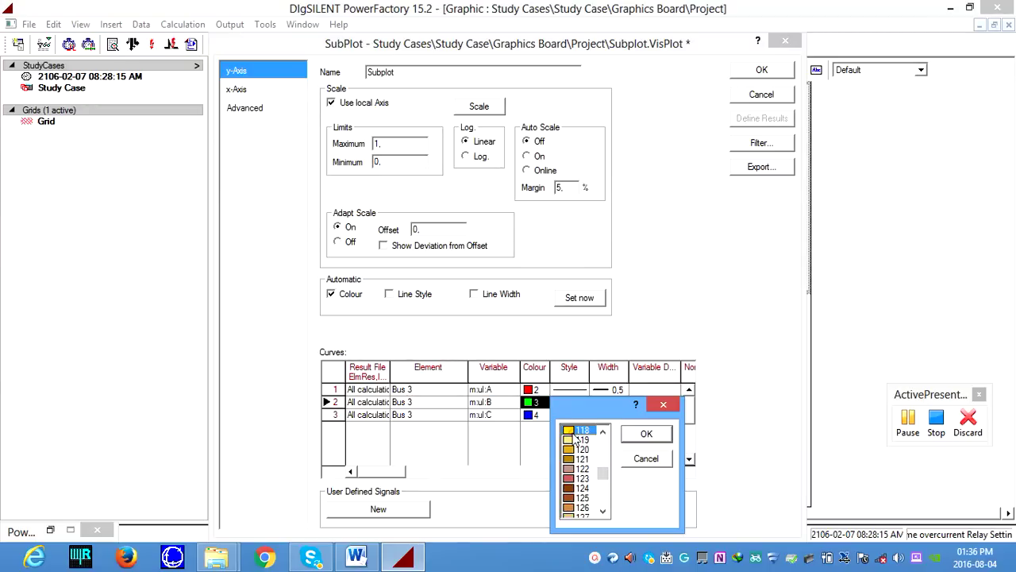
click(645, 435)
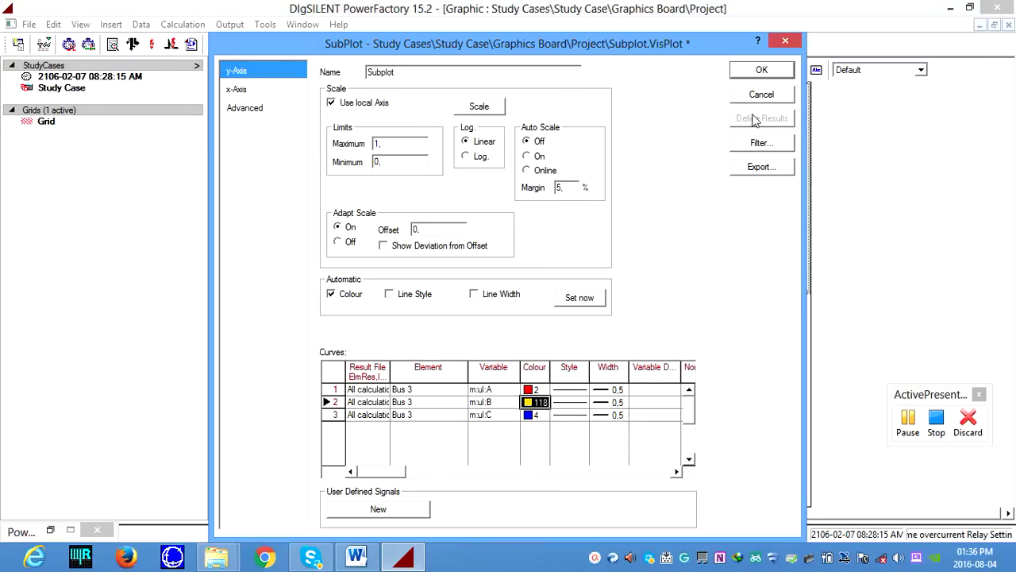
click(746, 78)
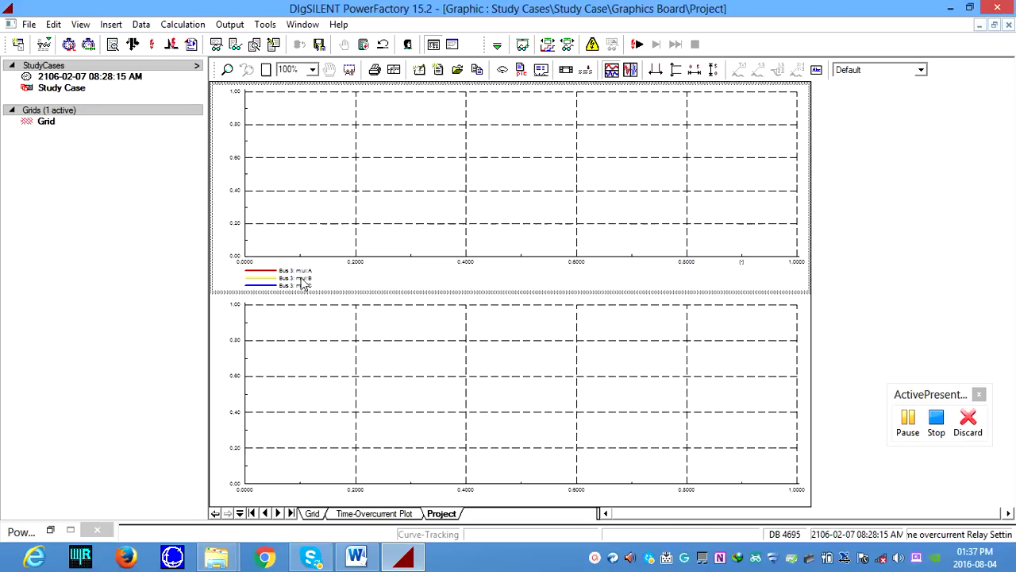
Step: In the lower subplot, assign the All calculations result file and Bus 3 to the first curve
right_click(299, 369)
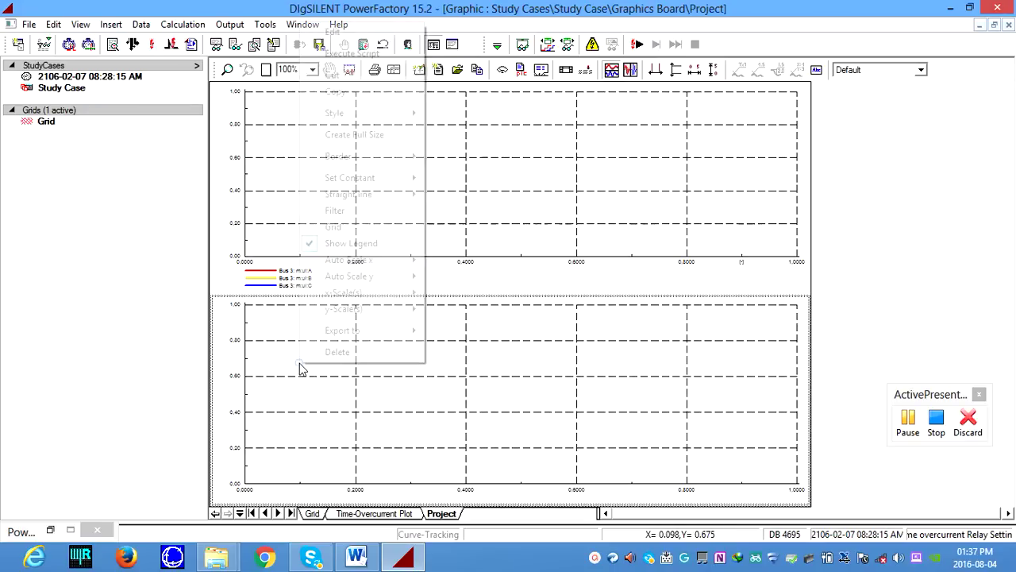
click(339, 33)
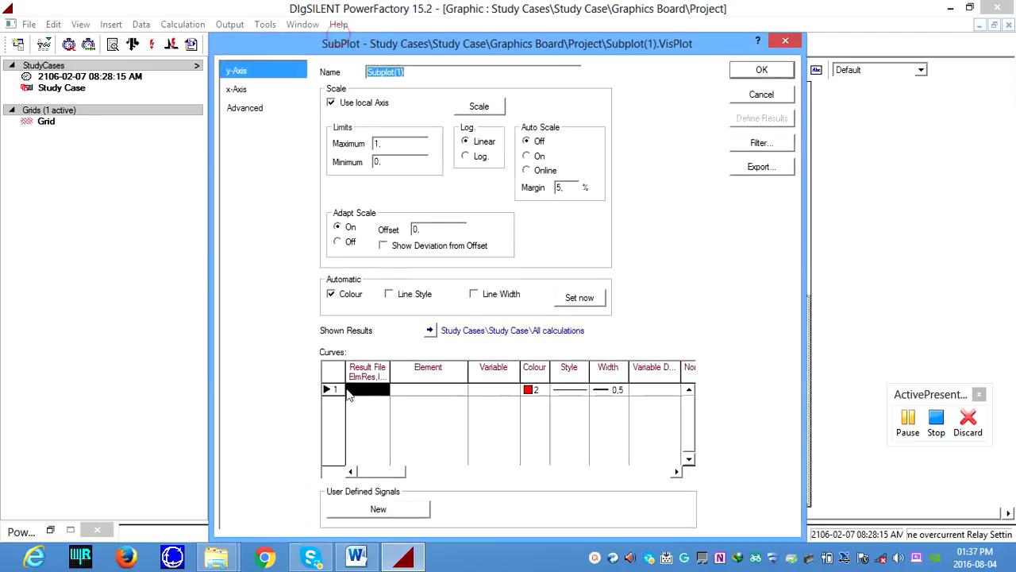
double_click(367, 390)
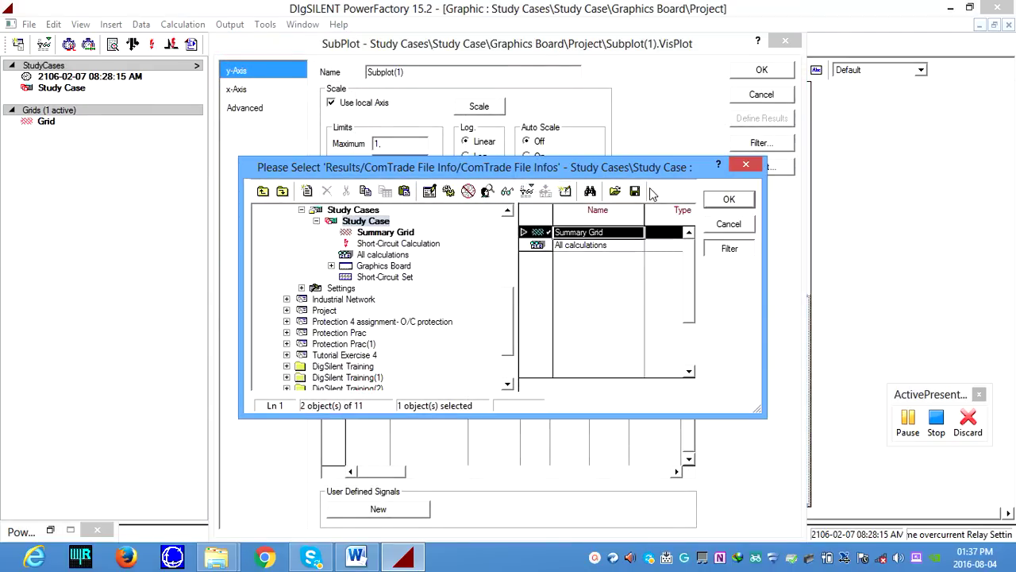
click(579, 247)
click(721, 204)
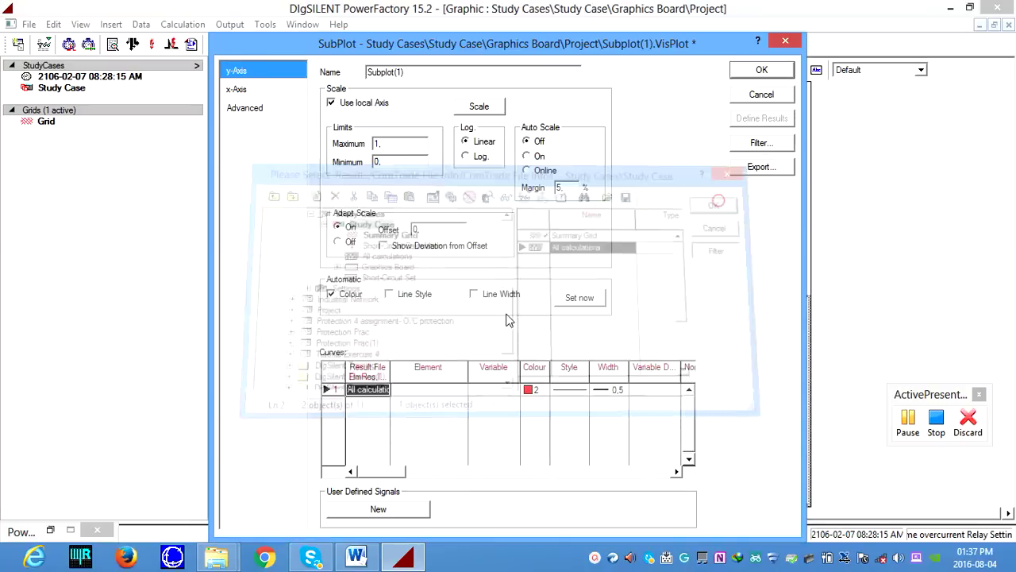
double_click(449, 391)
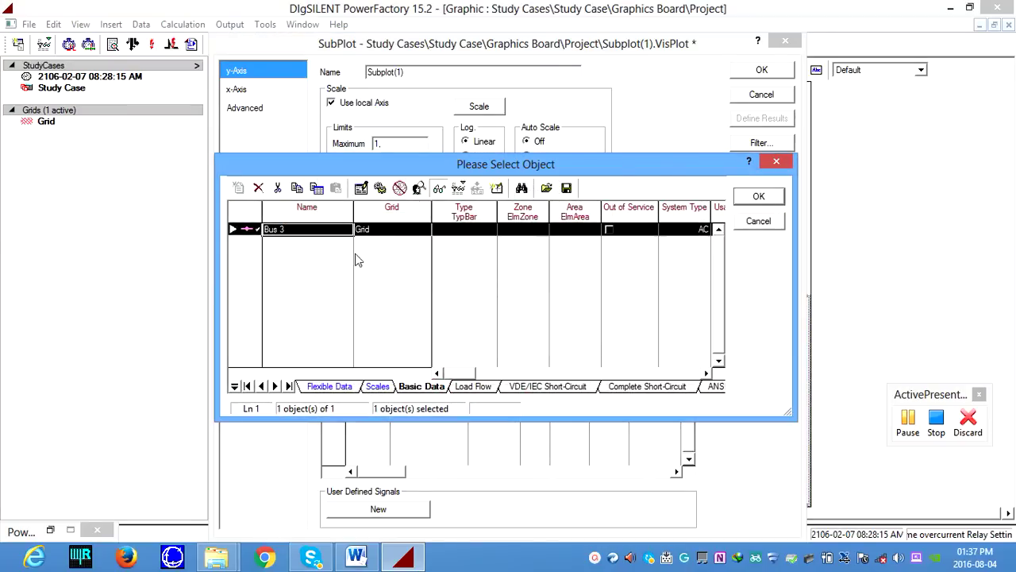
click(756, 197)
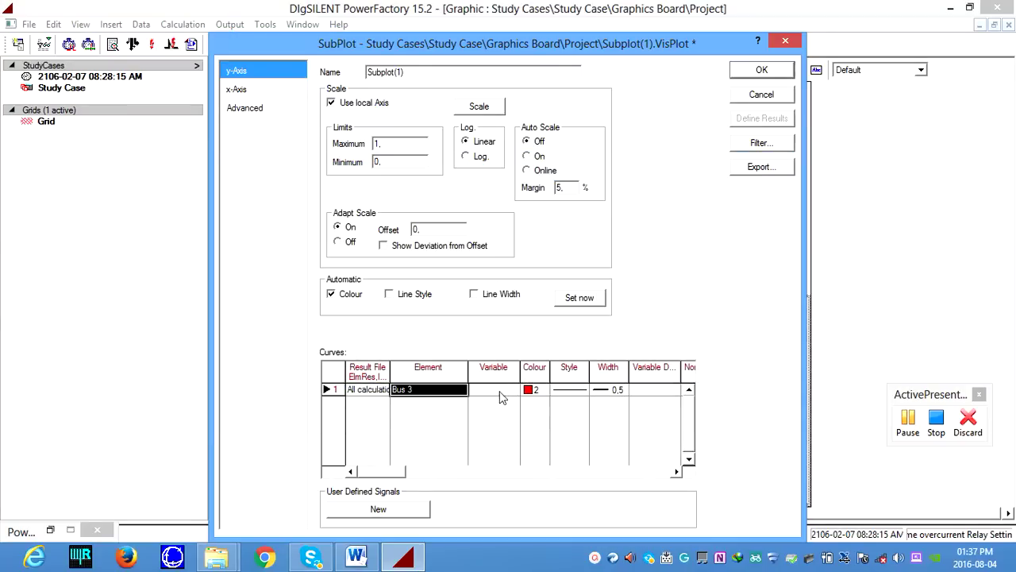
Step: Set the variable of the lower subplot's first curve to m:I:A (Current A)
double_click(501, 400)
click(589, 468)
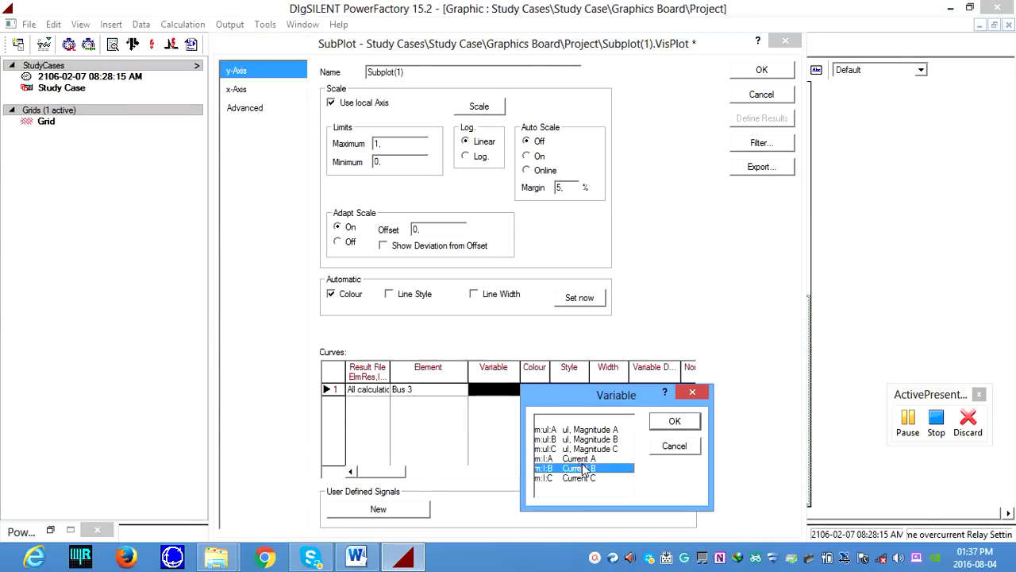
click(588, 459)
click(674, 421)
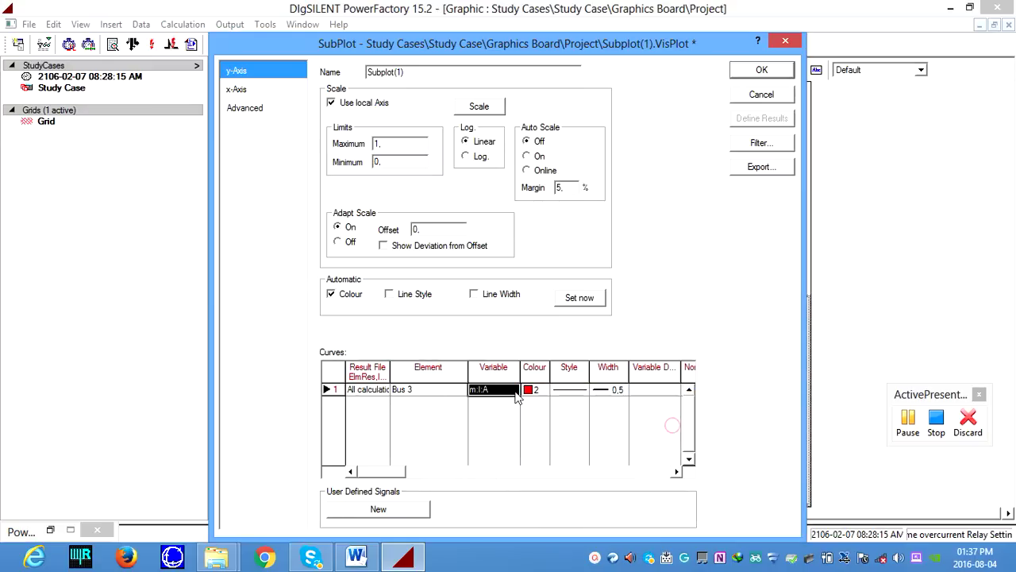
Step: Append a second curve to the lower subplot using All calculations, Bus 3 and variable m:I:B
right_click(347, 391)
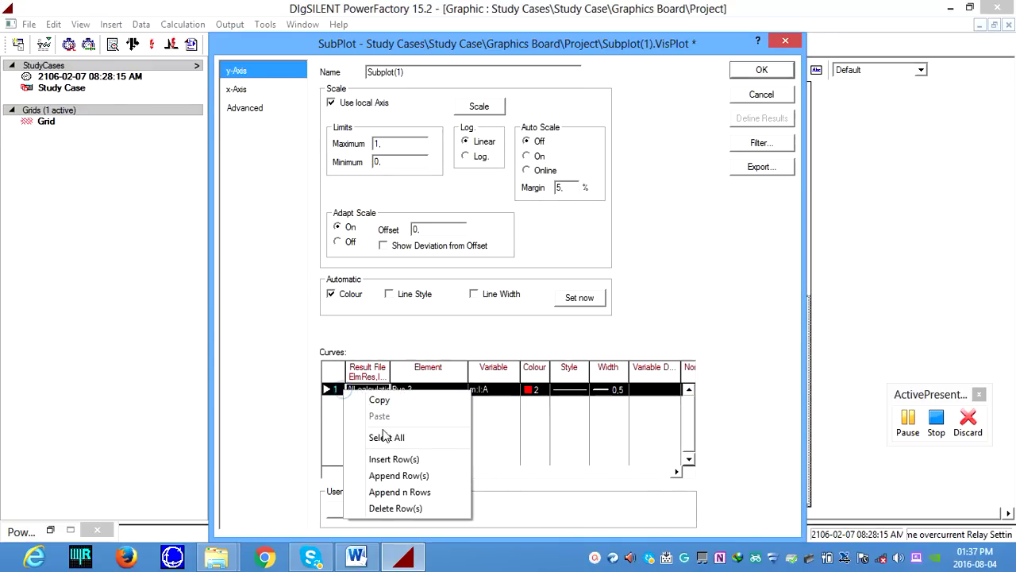
click(398, 475)
double_click(367, 402)
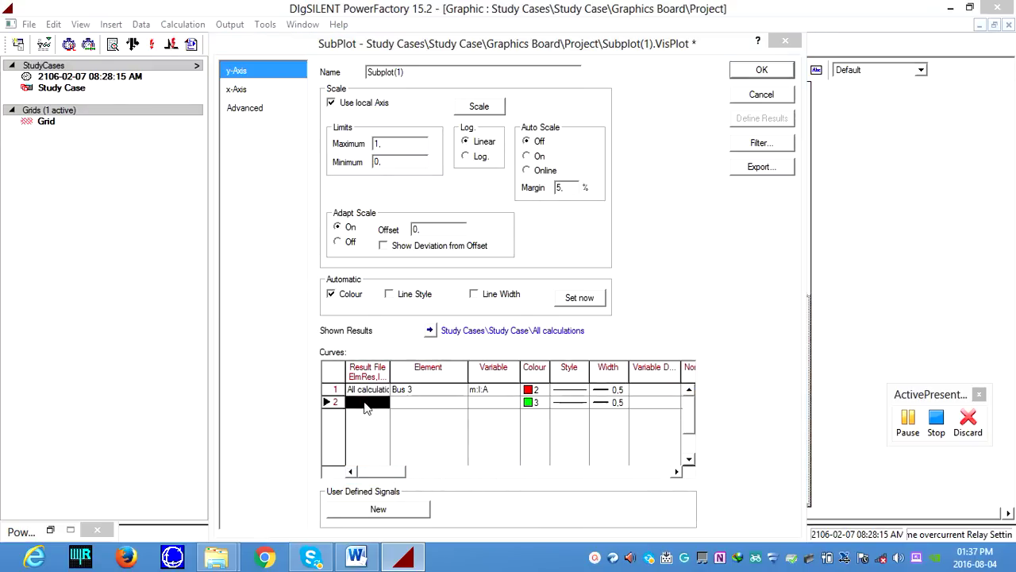
click(572, 246)
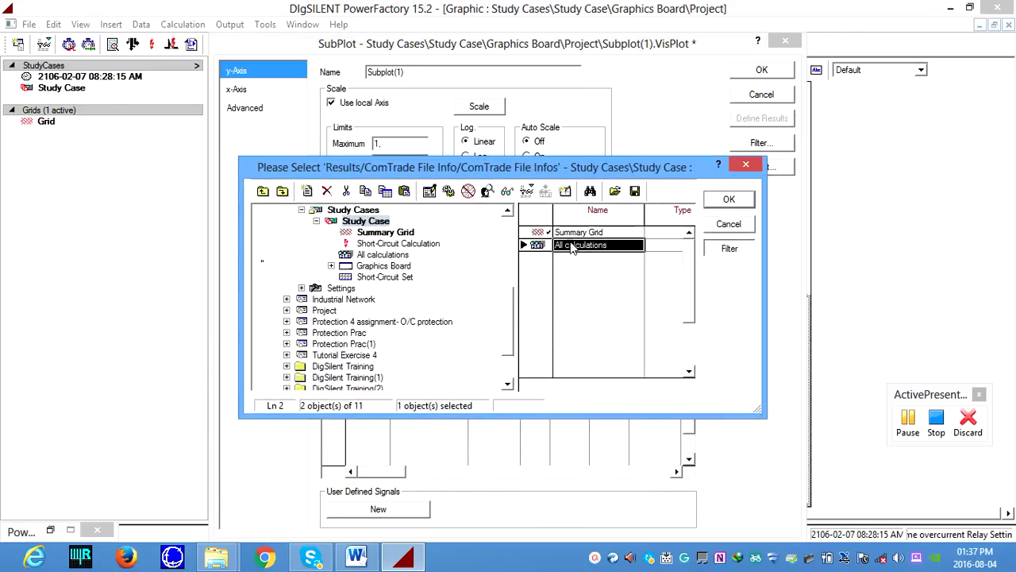
click(712, 204)
double_click(441, 404)
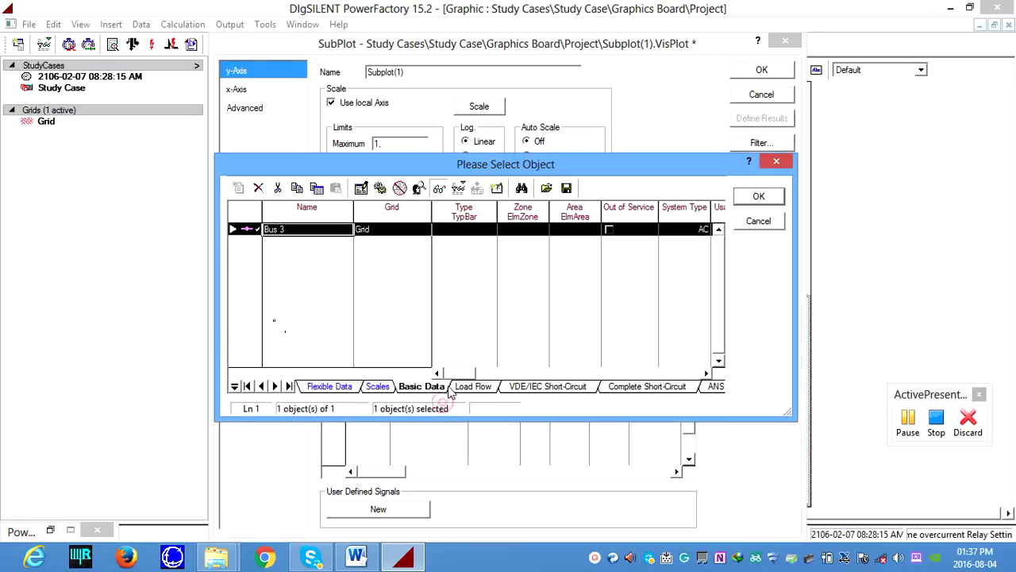
click(757, 197)
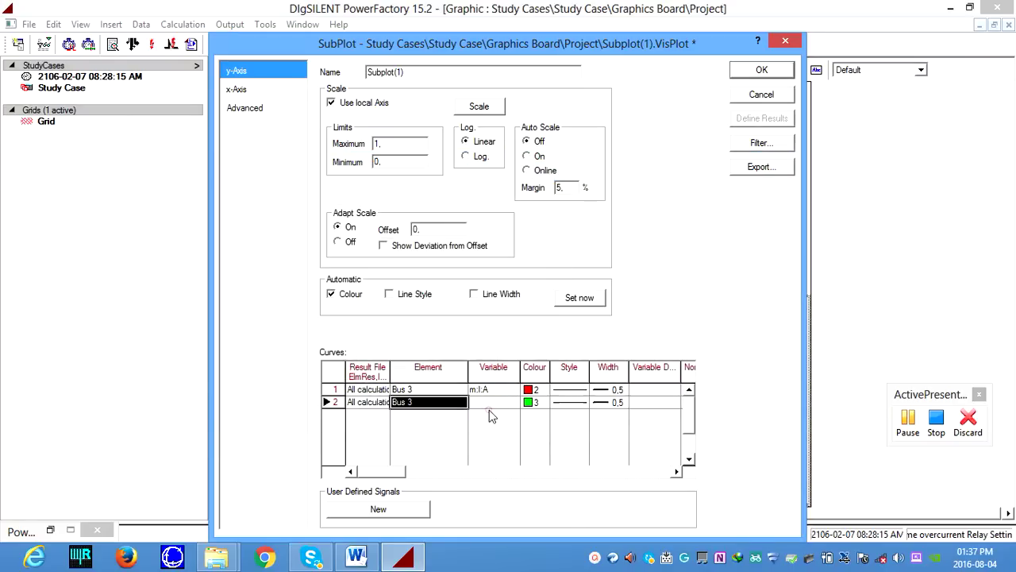
double_click(490, 403)
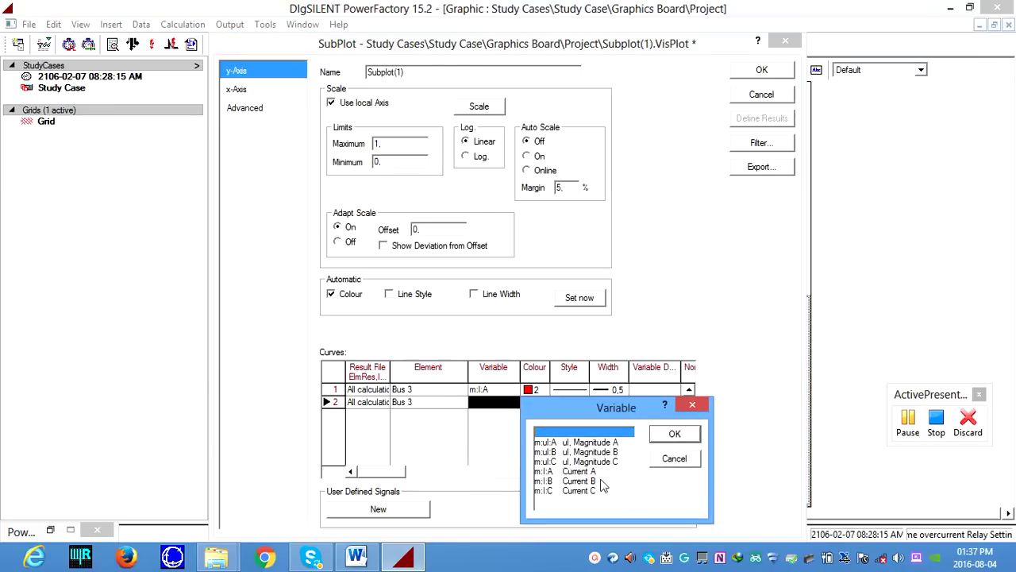
click(590, 481)
click(675, 434)
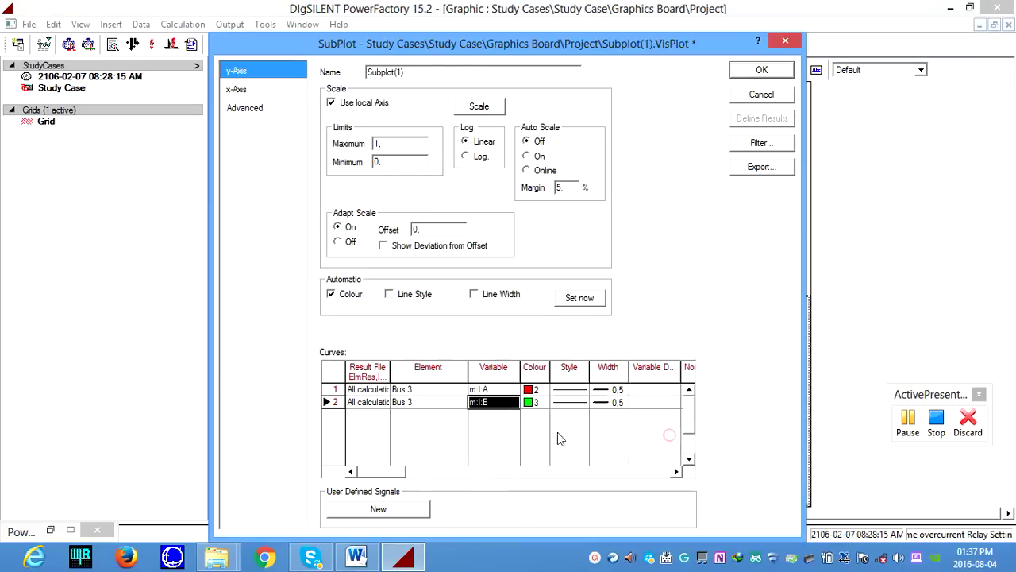
Step: Append a third curve to the lower subplot using All calculations, Bus 3 and variable m:I:C
right_click(335, 402)
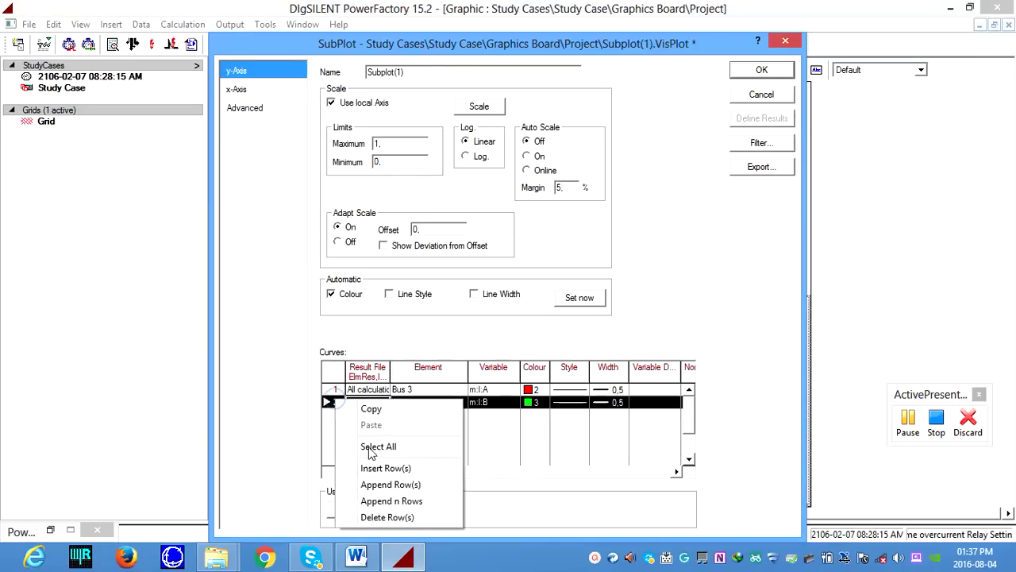
click(391, 484)
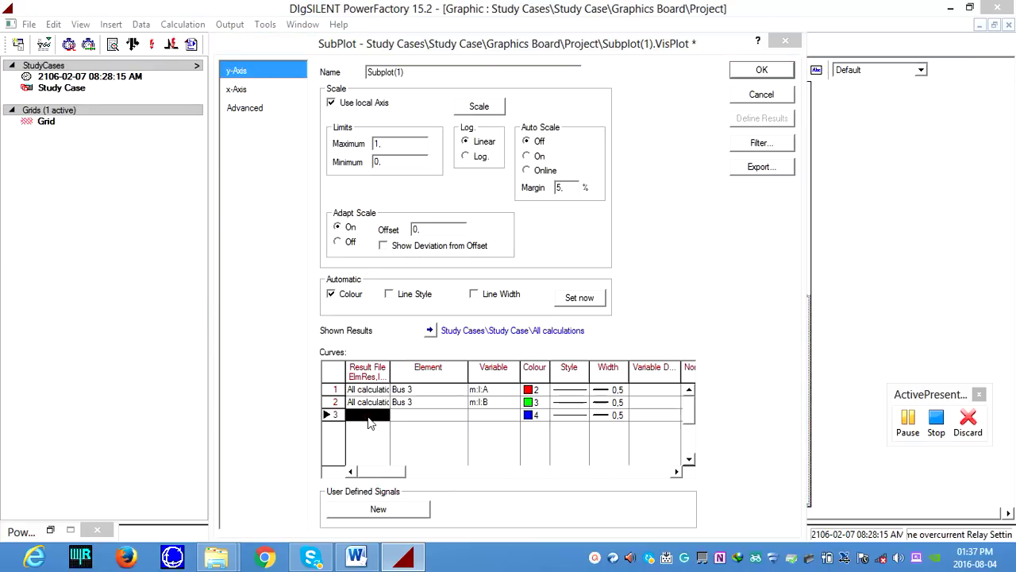
double_click(367, 414)
click(582, 245)
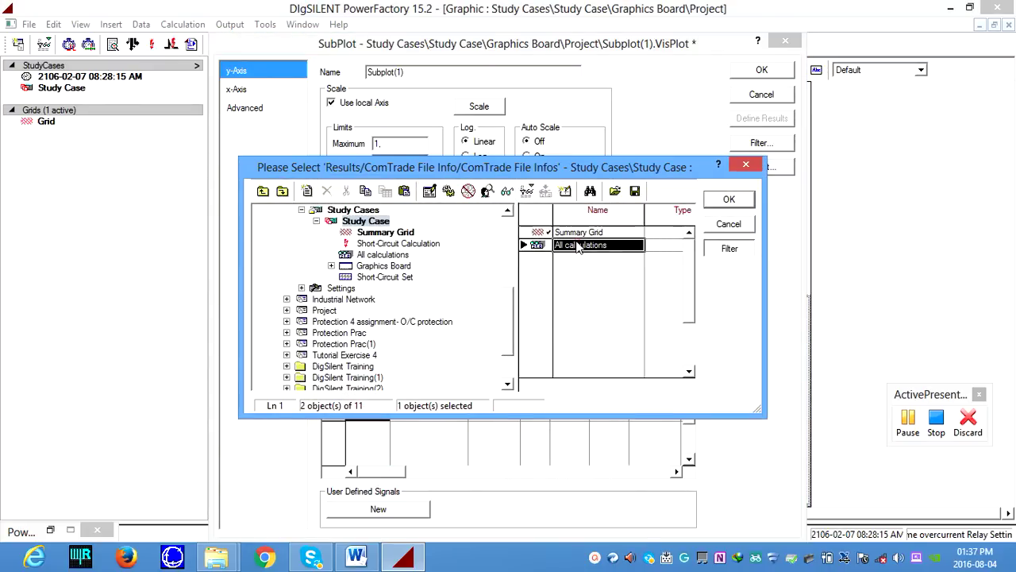
click(715, 200)
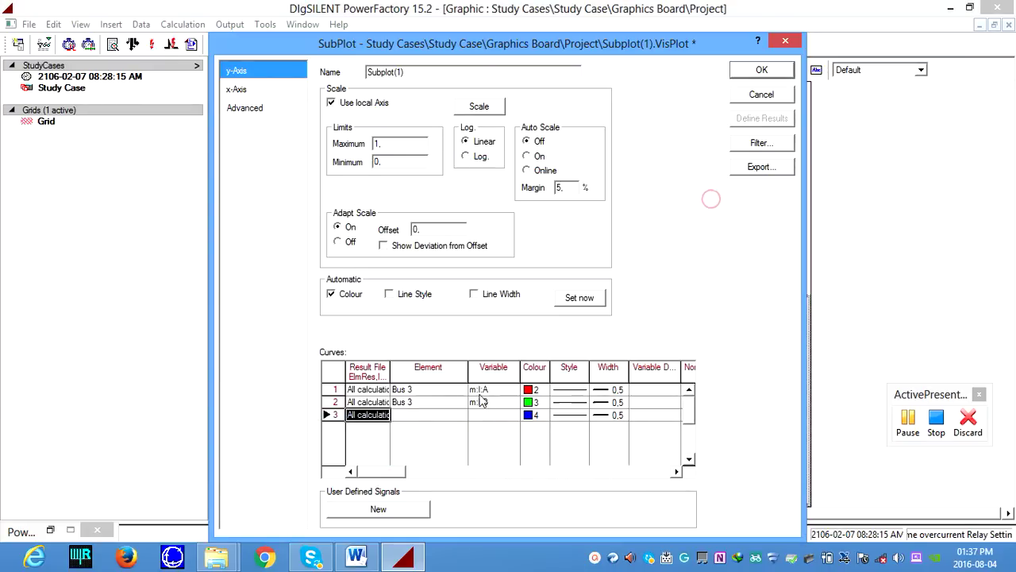
double_click(432, 414)
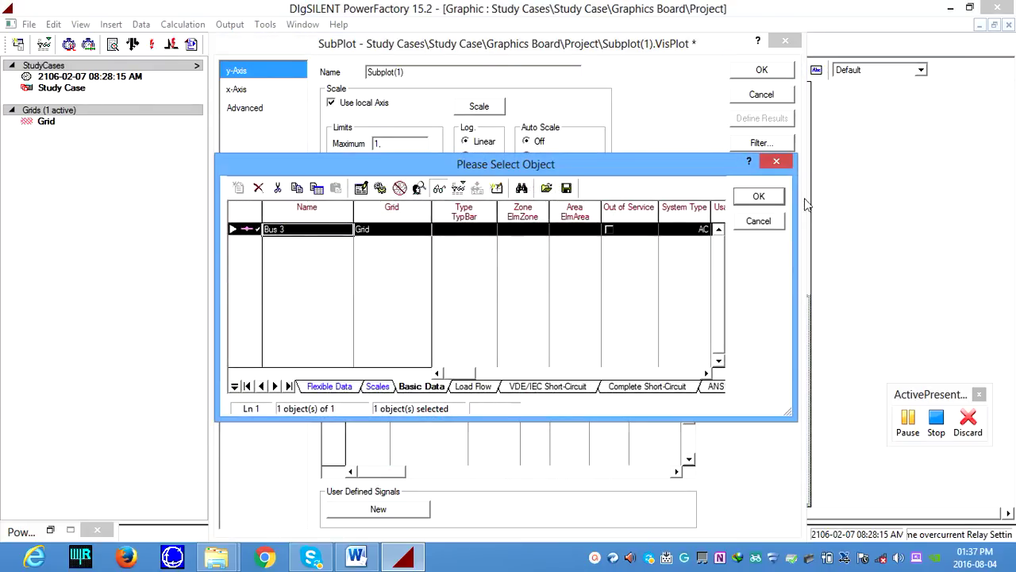
click(760, 196)
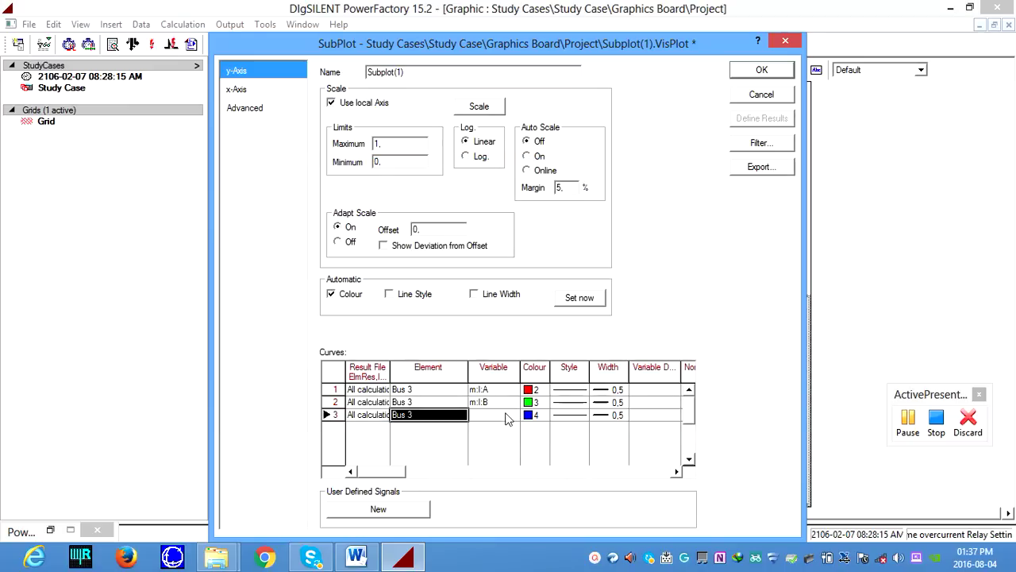
double_click(508, 418)
click(579, 503)
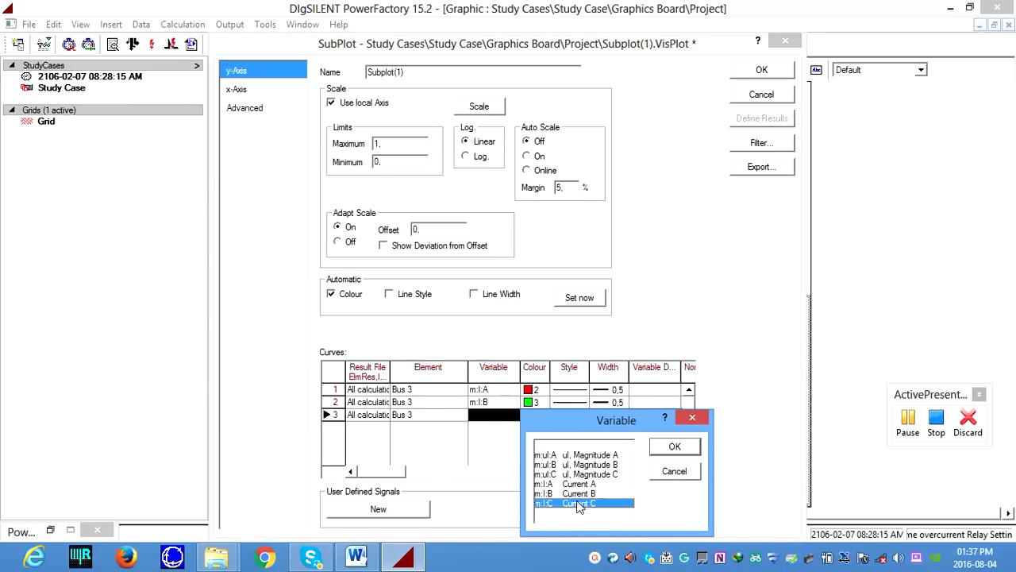
click(674, 446)
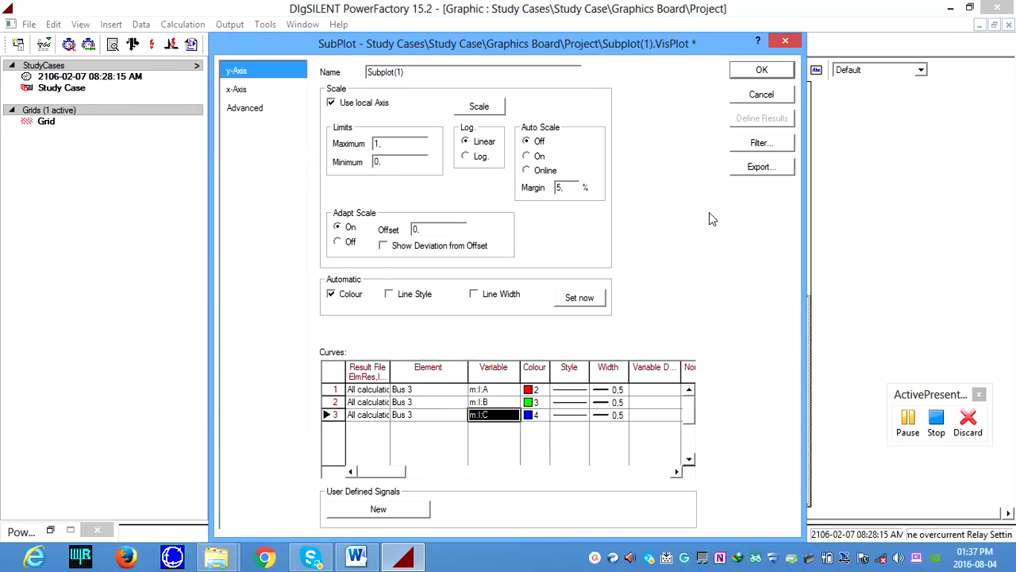
Step: Set the m:I:B curve to yellow colour 118 and accept the lower subplot's settings
double_click(536, 402)
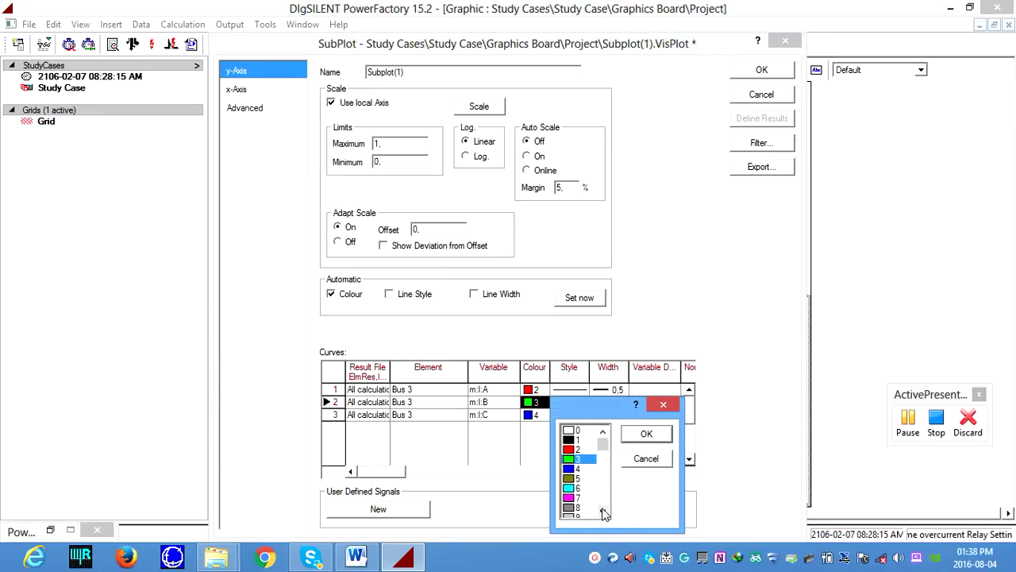
click(602, 512)
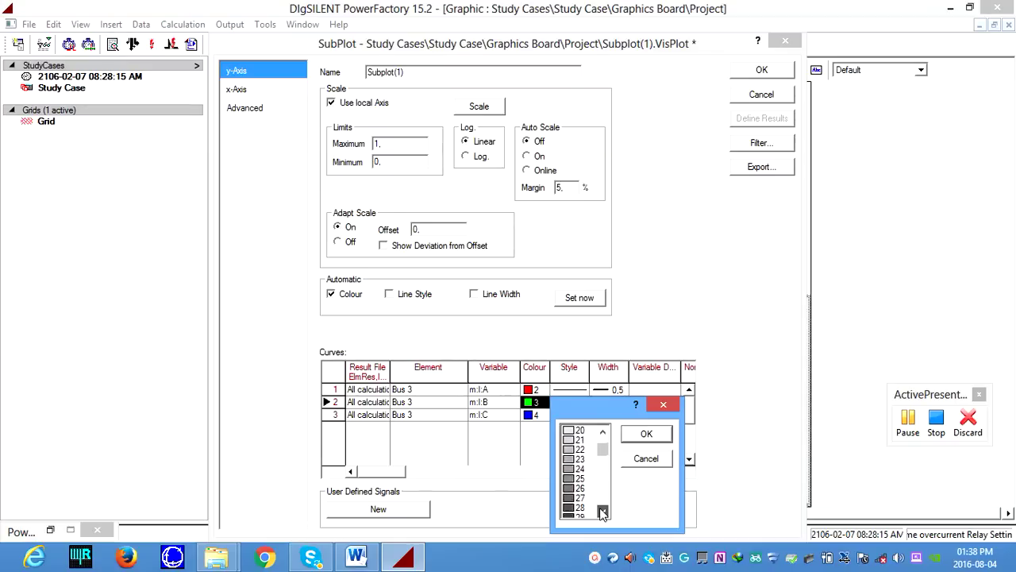
drag(603, 512, 603, 514)
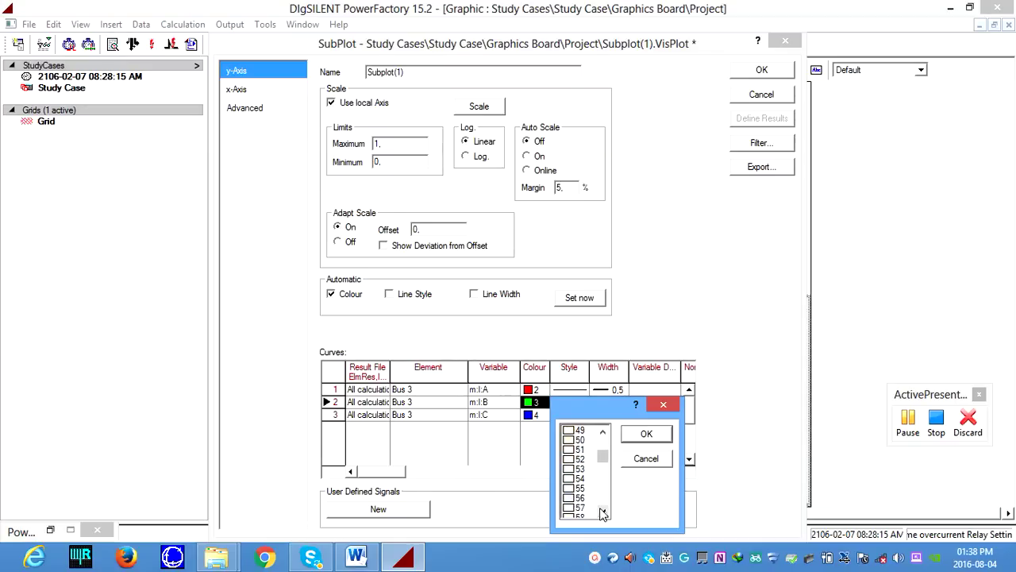
drag(603, 453, 607, 467)
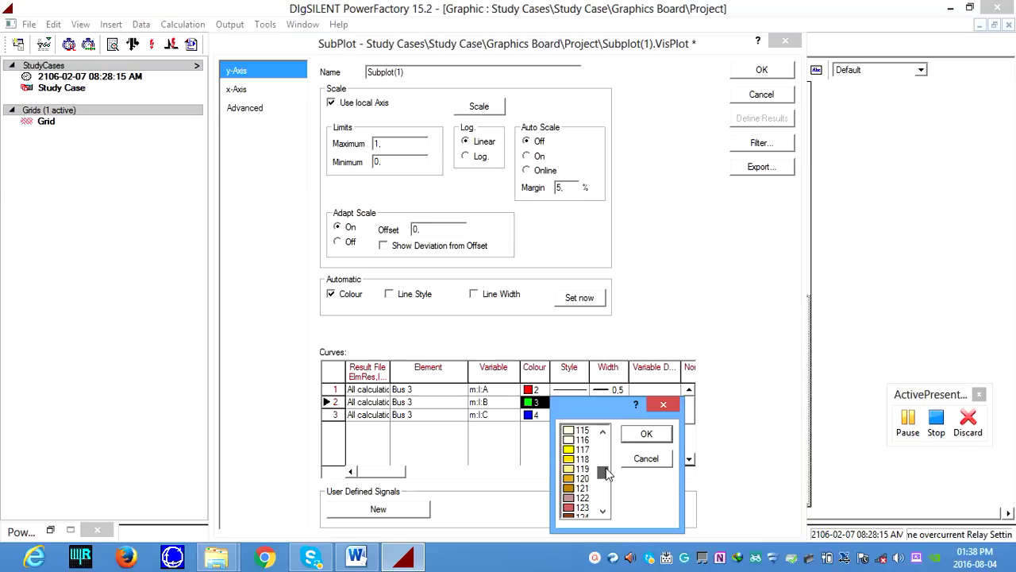
click(579, 459)
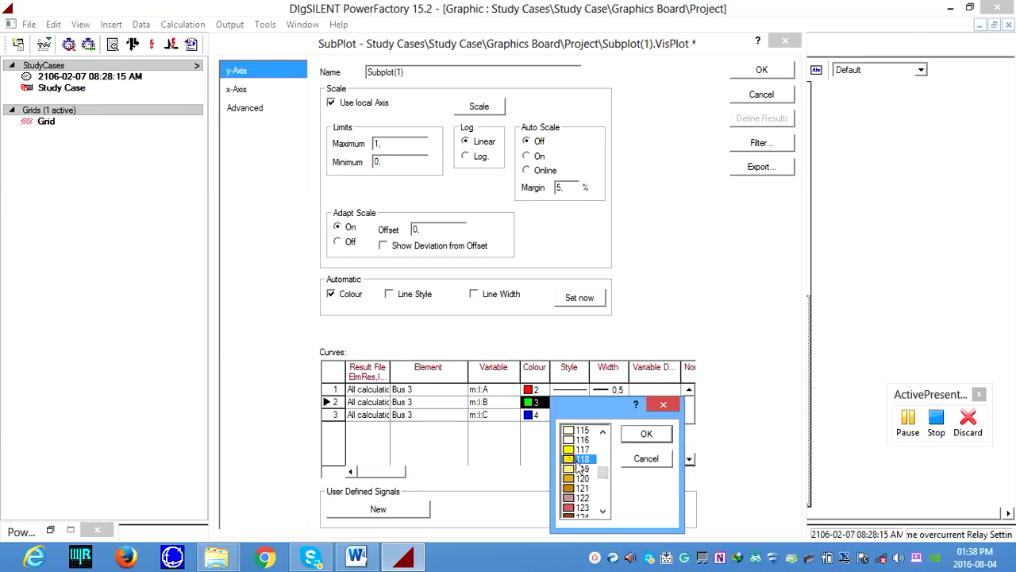
click(648, 434)
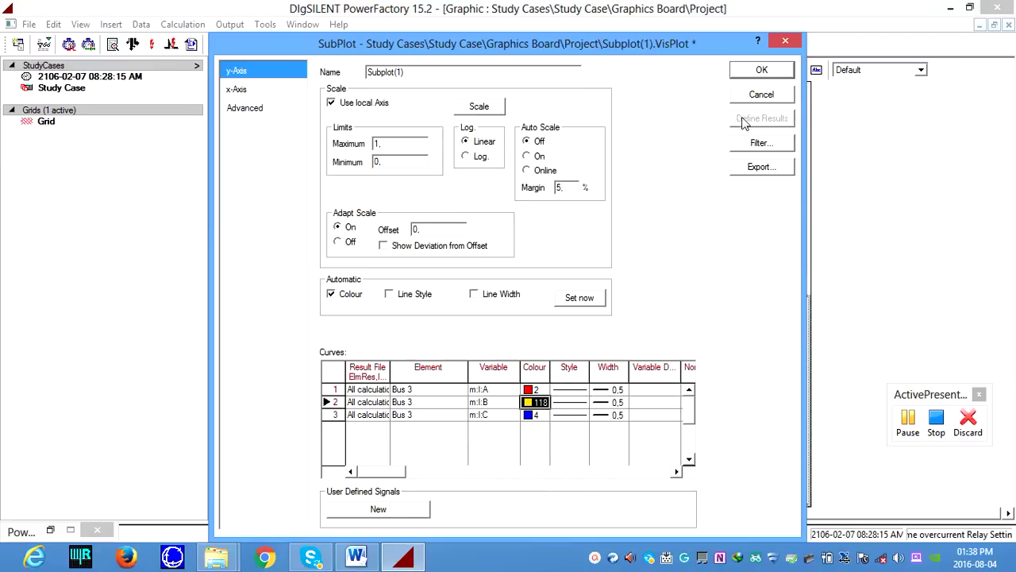
click(752, 69)
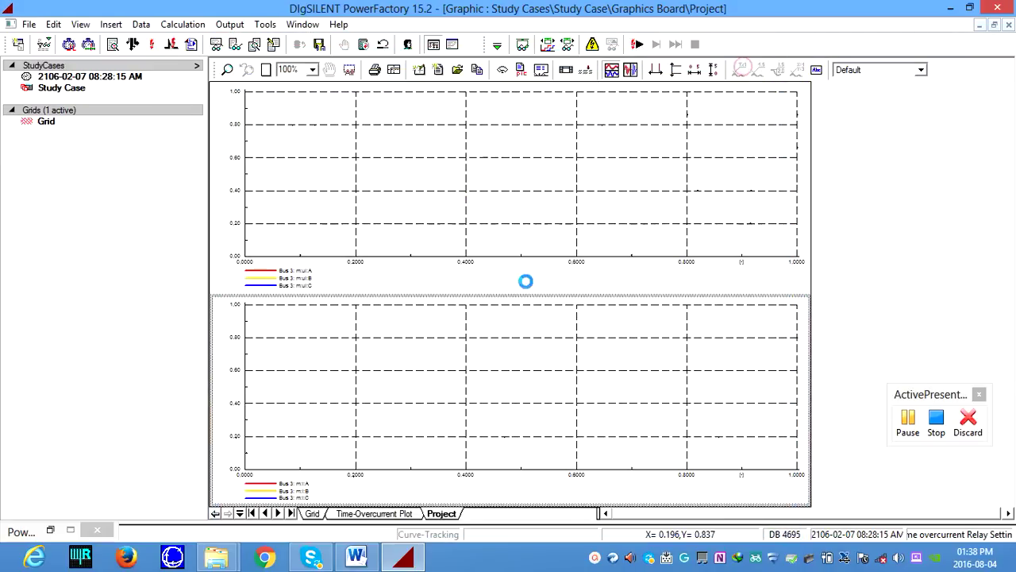
click(907, 420)
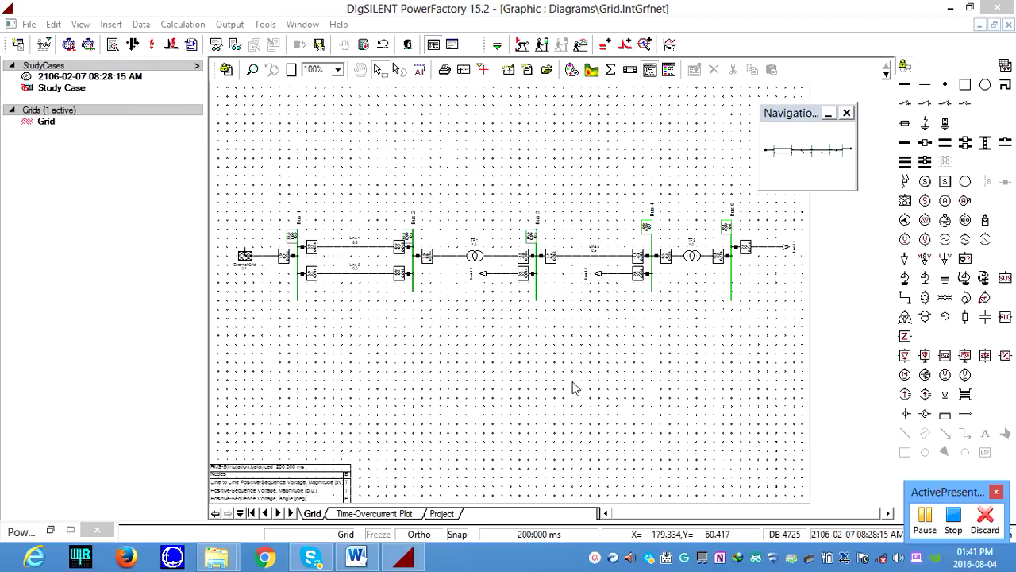
Step: Open the list of calculation toolsets that includes RMS/EMT Simulation
click(497, 45)
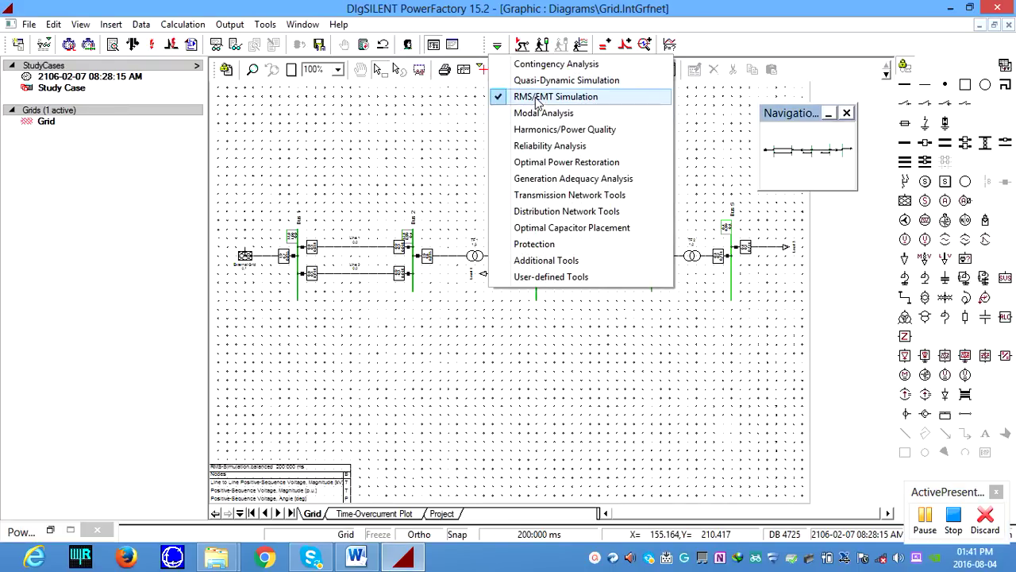
Step: Select the RMS/EMT Simulation tools and run the simulation to an absolute stop time of 0.3 s
click(537, 97)
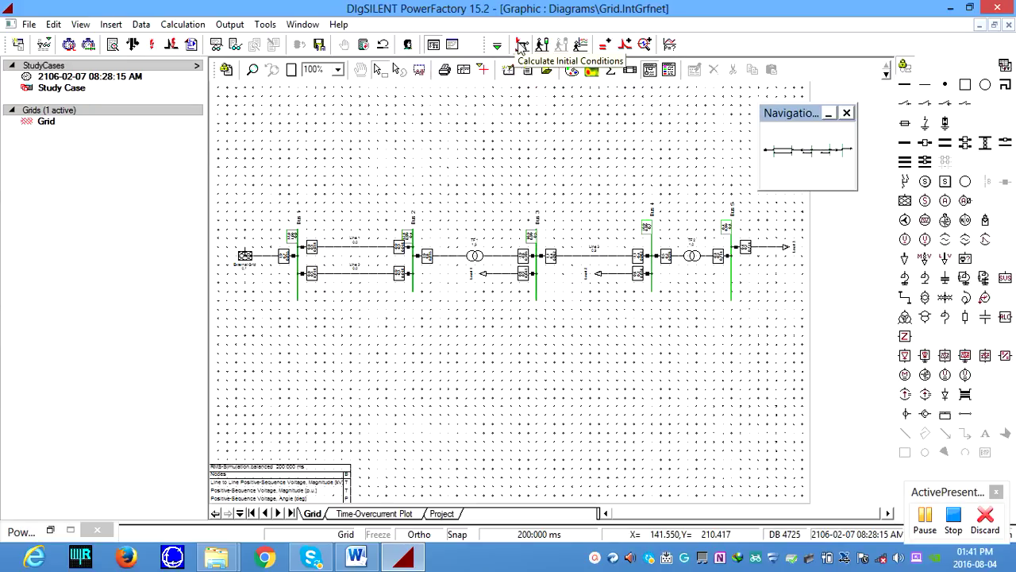
click(543, 45)
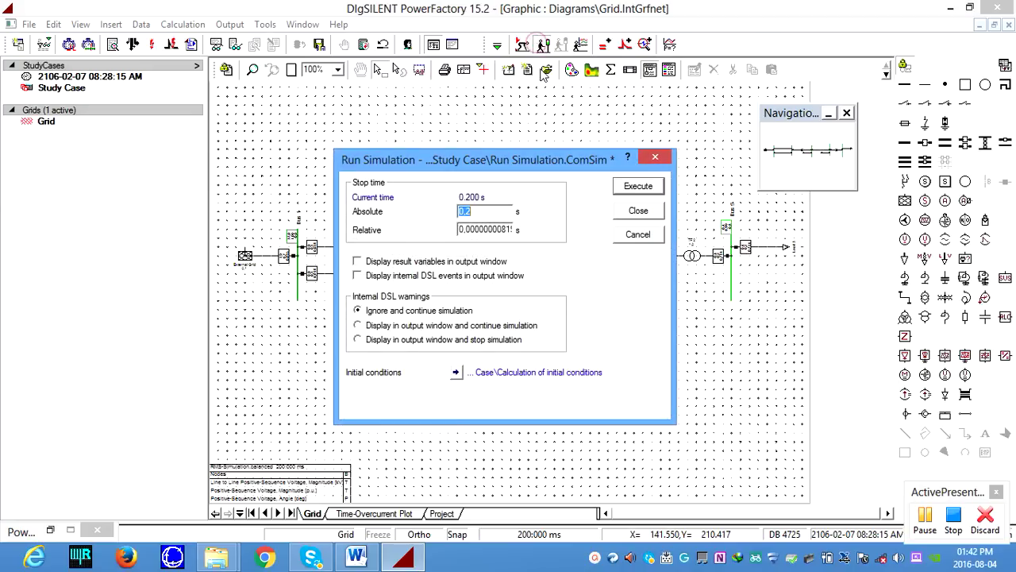
click(477, 213)
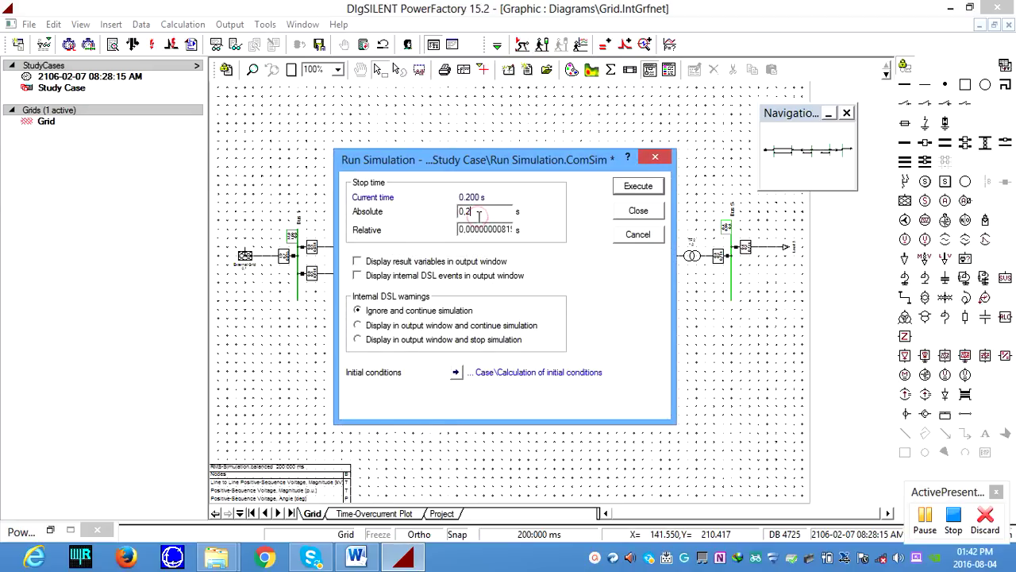
key(BackSpace)
click(636, 187)
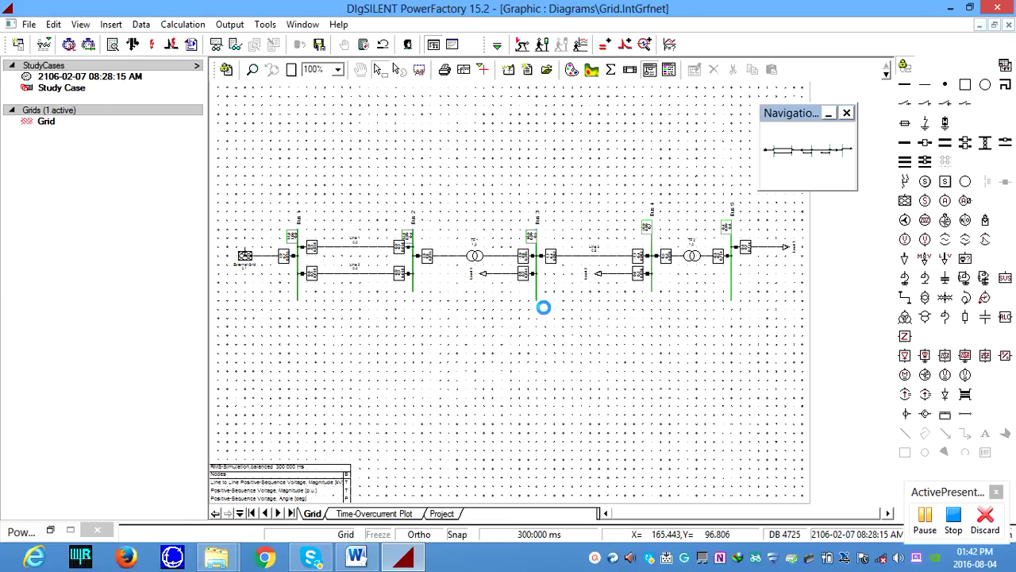
Step: Rescale both axes of the Bus 3 voltage plot and compare it with the reference fault plots in the Word manual
click(441, 514)
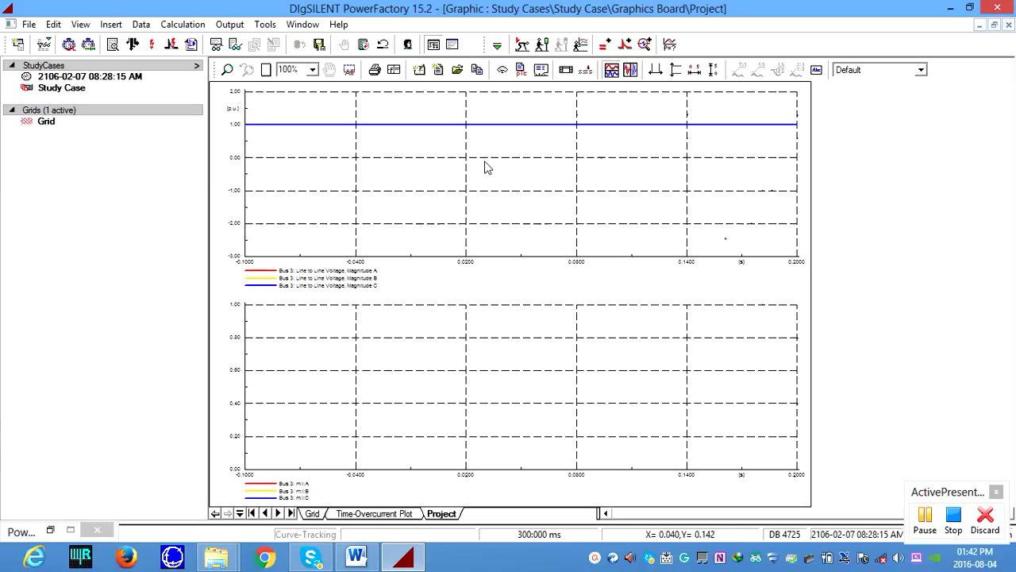
click(696, 69)
click(711, 69)
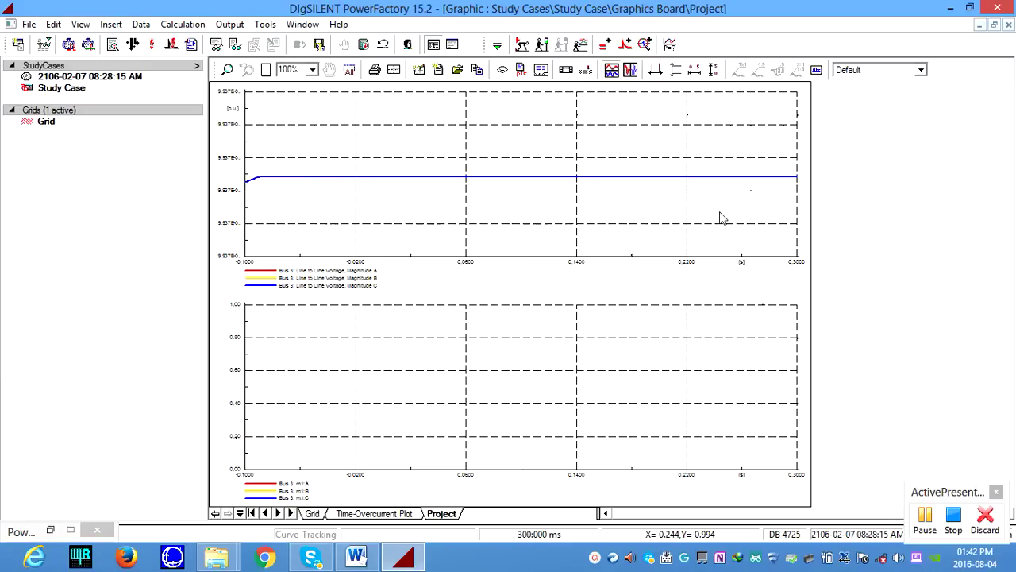
click(355, 556)
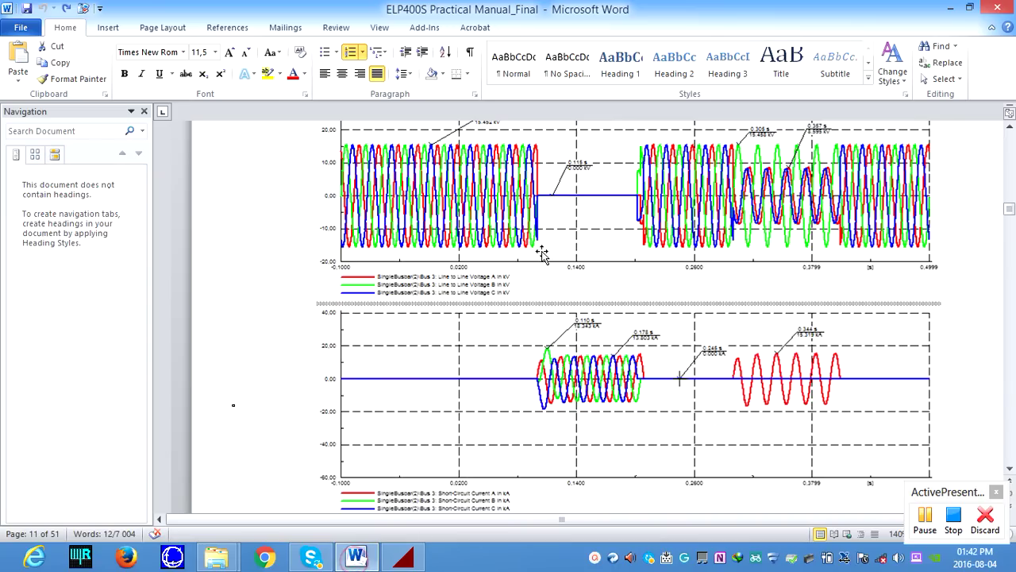
click(403, 556)
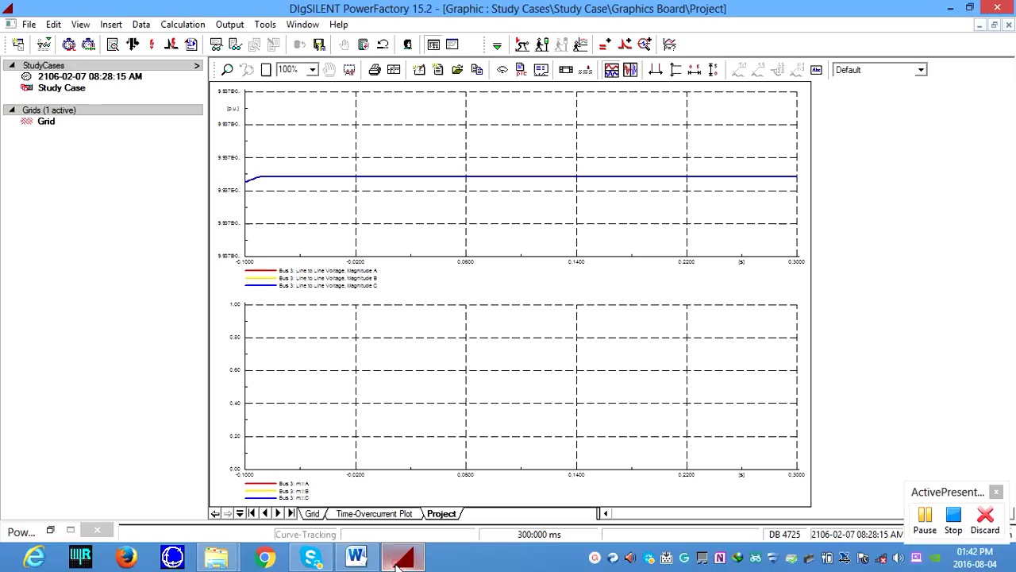
click(312, 514)
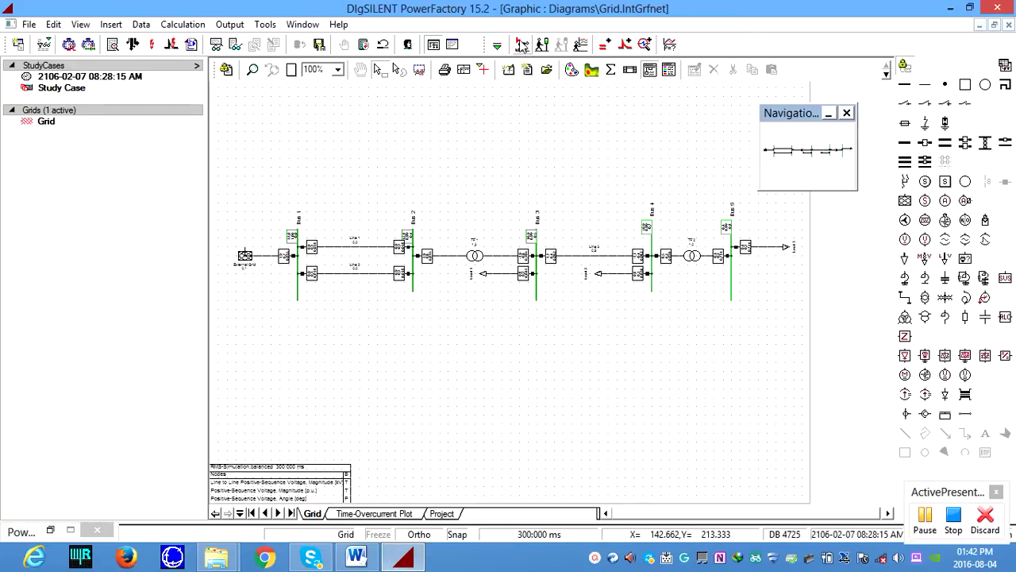
click(542, 45)
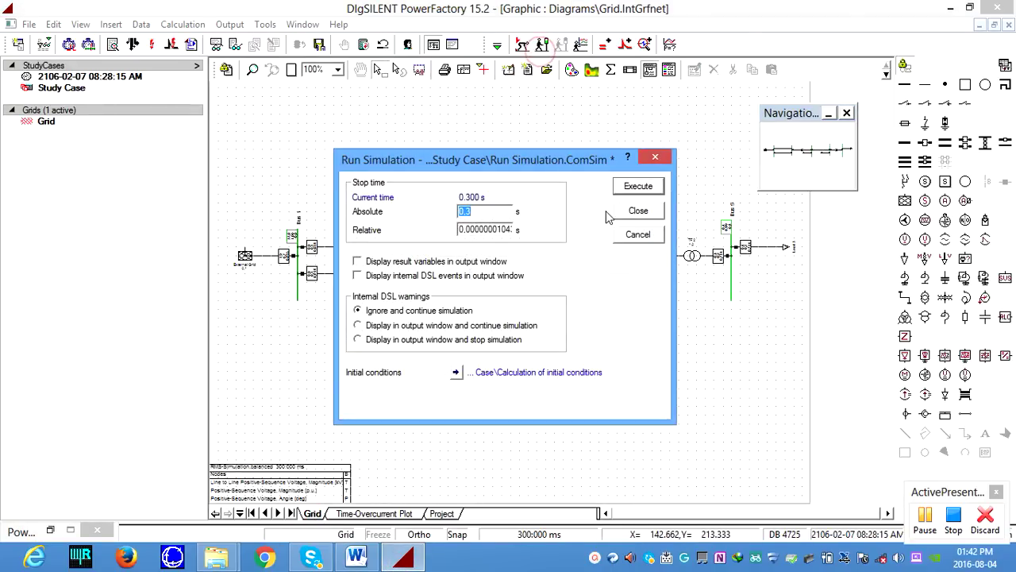
click(640, 209)
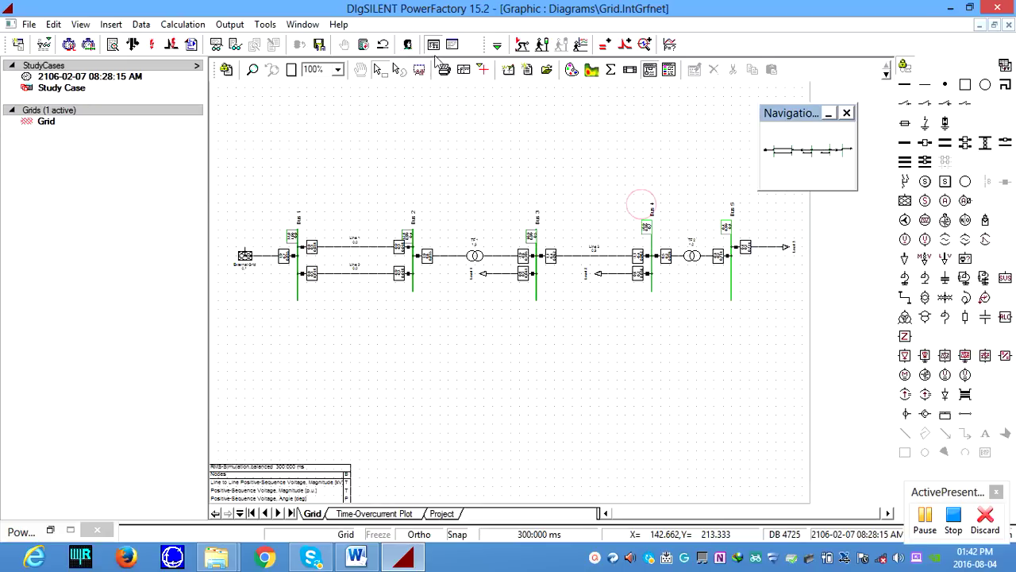
Step: Calculate the initial conditions using the instantaneous values (electromagnetic transients) simulation method
click(496, 46)
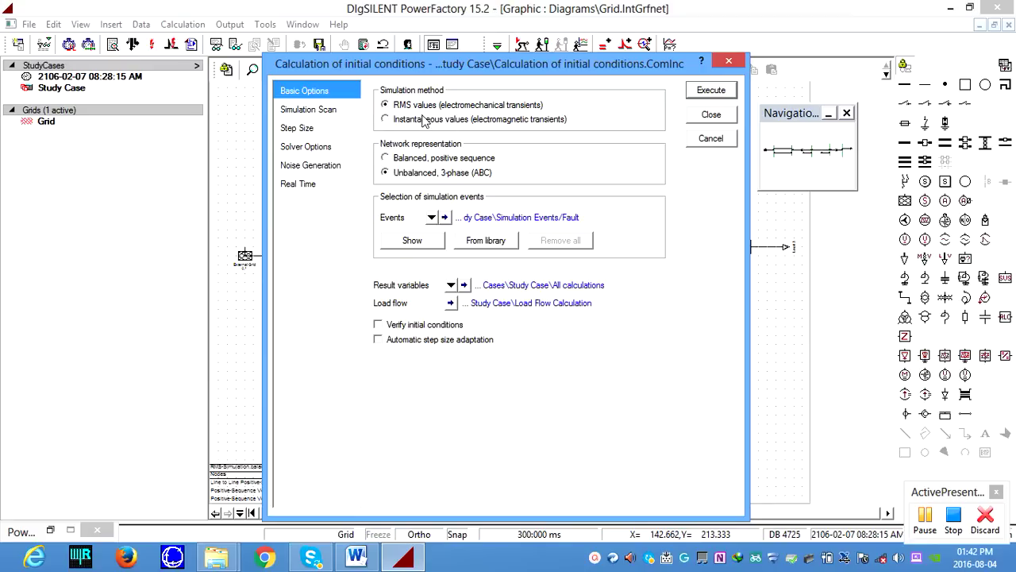
click(425, 119)
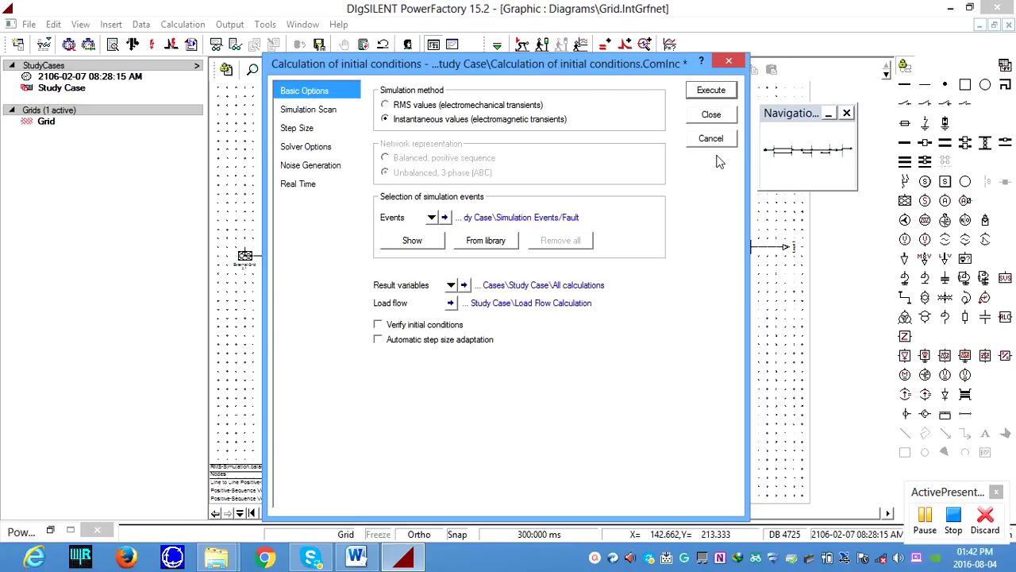
click(709, 91)
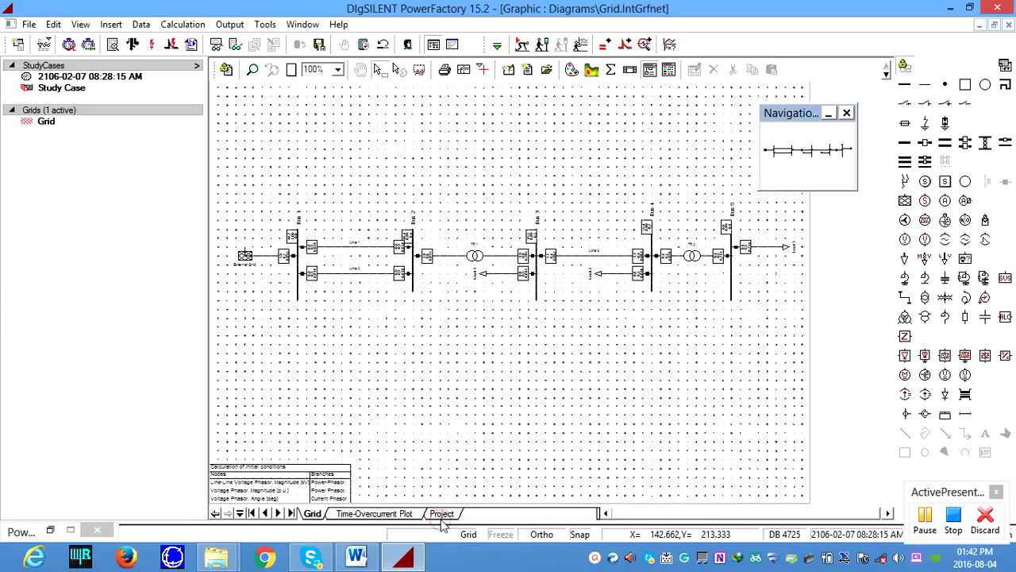
Step: Run the electromagnetic transient simulation and rescale the y-axis of the Bus 3 line-to-line voltage plot on the Project page
click(441, 513)
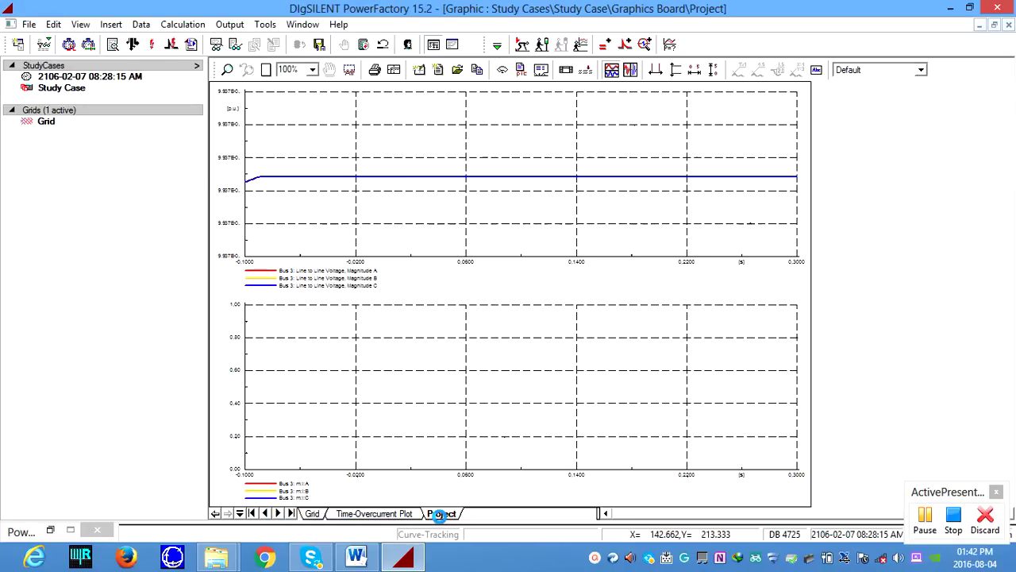
click(544, 45)
click(621, 191)
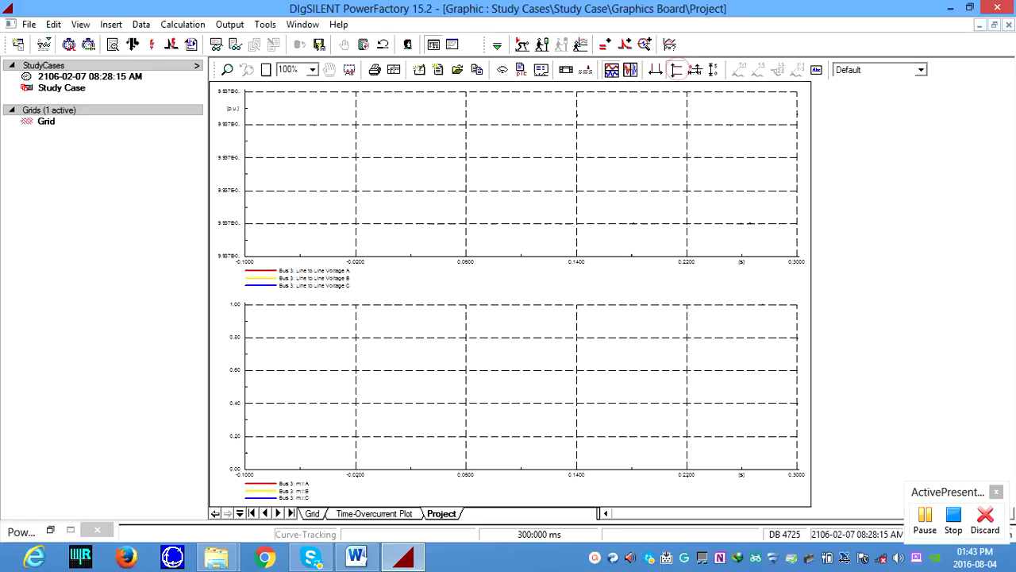
click(713, 70)
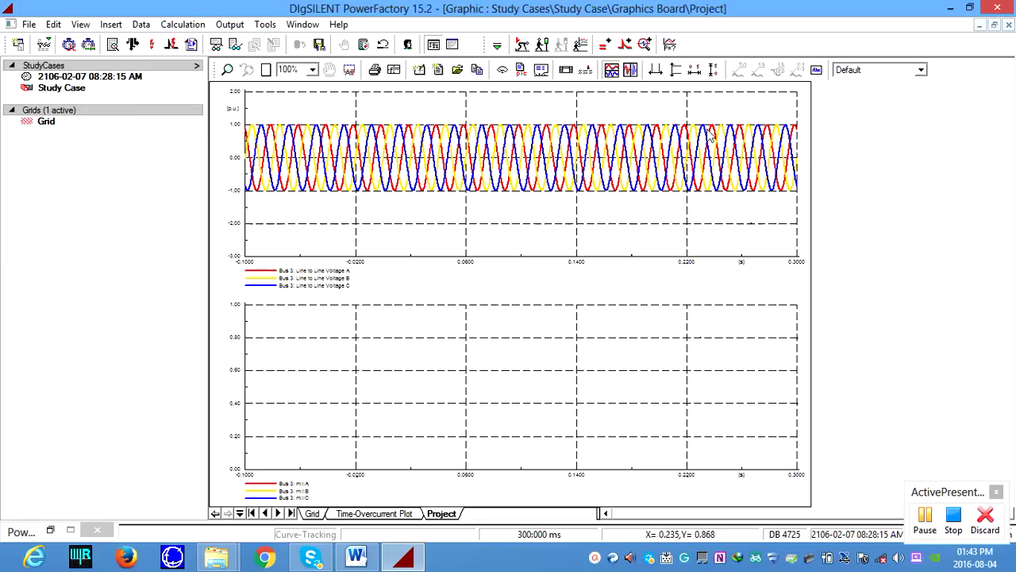
Step: Check which variables are available for the first Bus 3 curve in the upper subplot
double_click(236, 130)
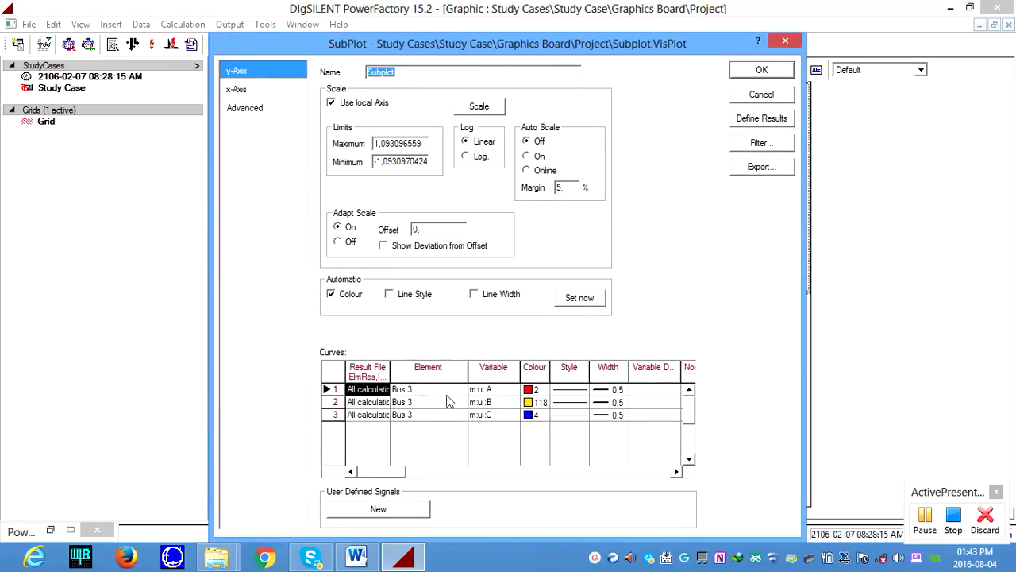
double_click(487, 390)
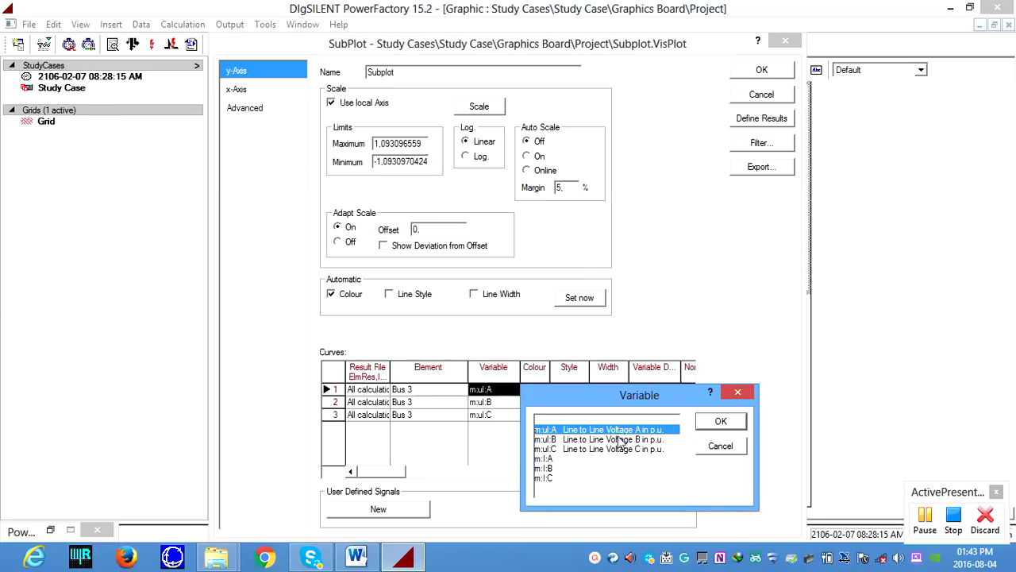
click(721, 423)
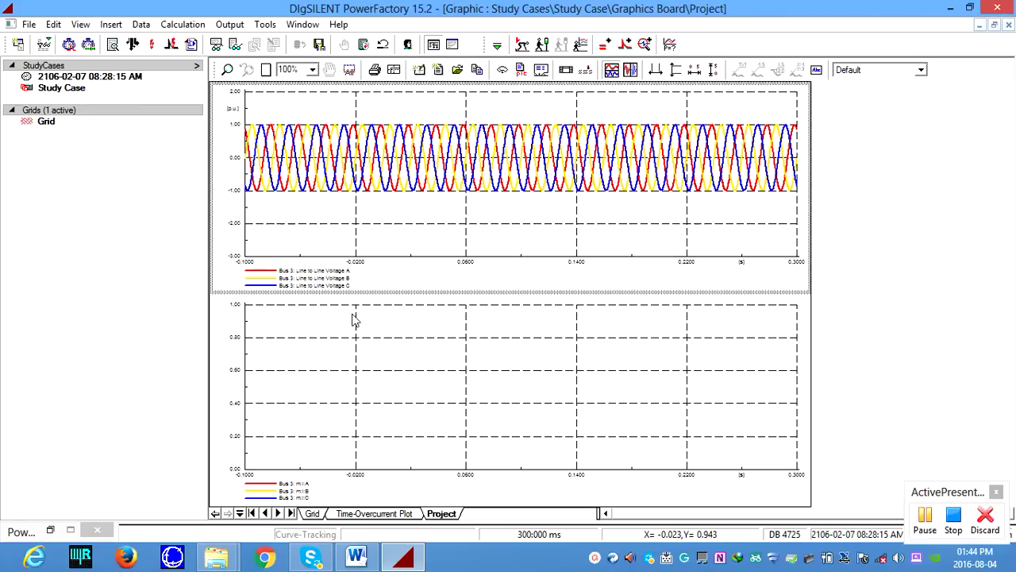
Step: Examine the manual's voltage and current plots for 3ph and LG faults at bus 3 in Word, and return to PowerFactory's grid diagram
click(312, 514)
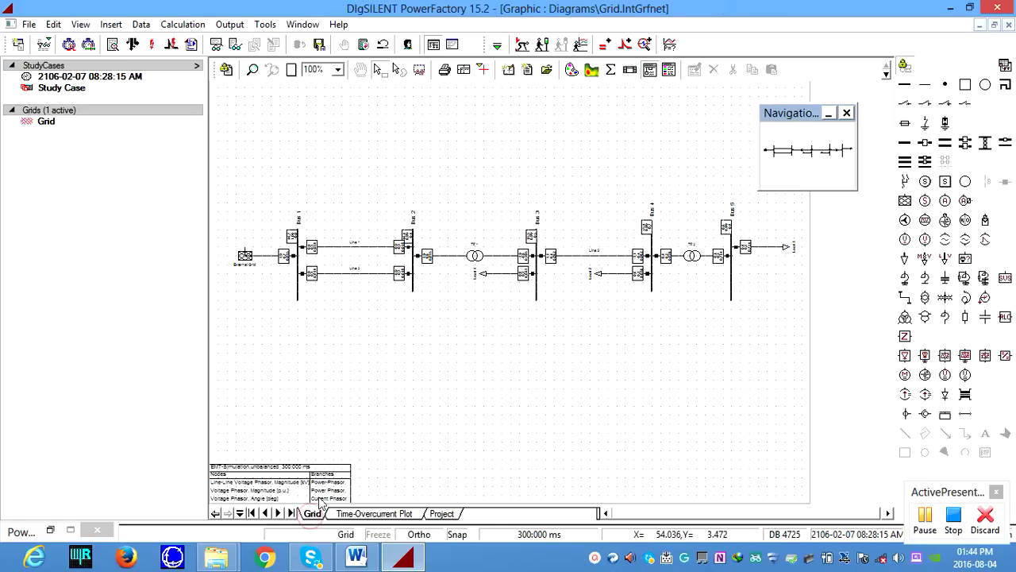
click(355, 556)
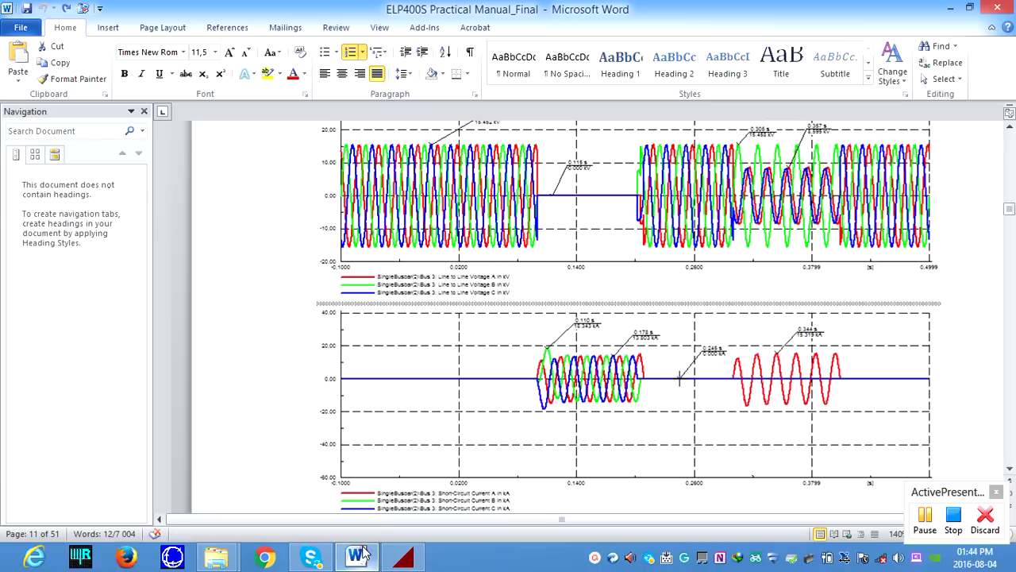
scroll(445, 230, up, 2)
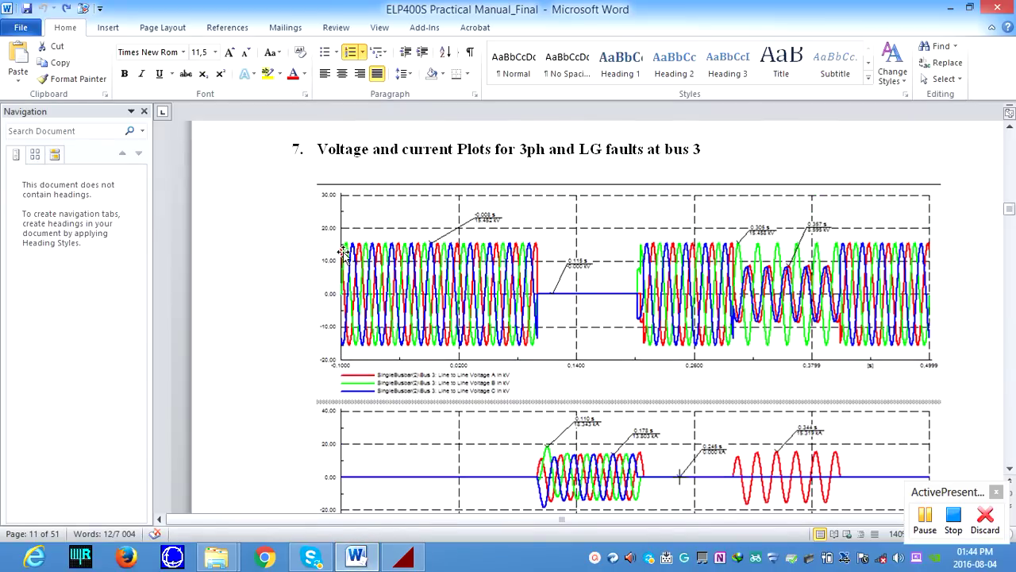
scroll(479, 301, down, 1)
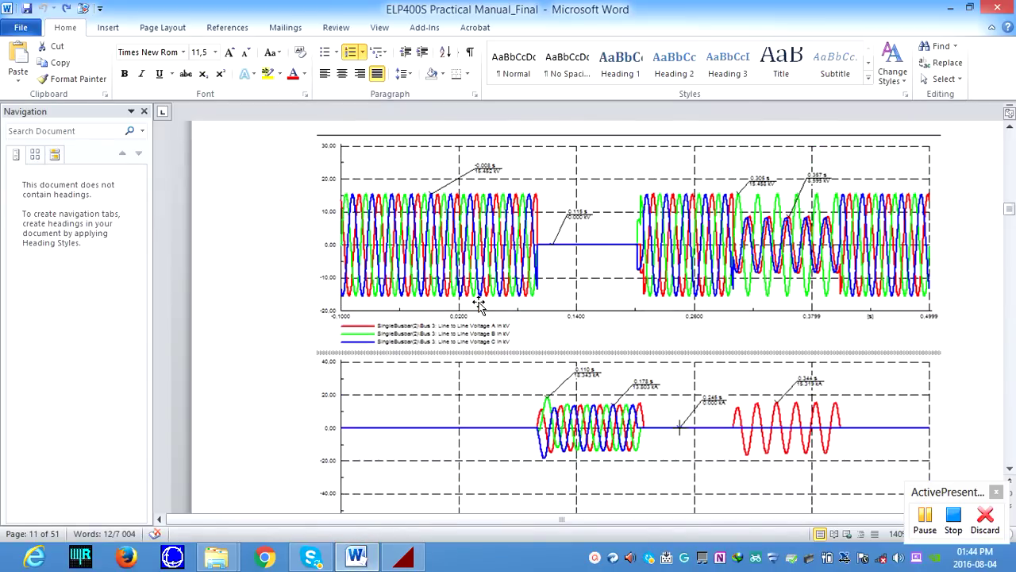
scroll(477, 300, up, 1)
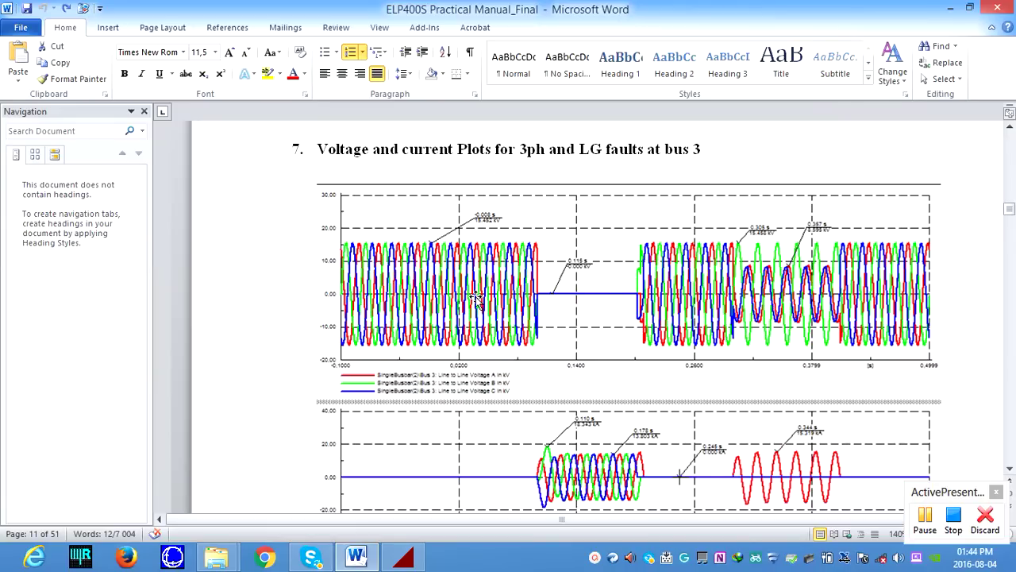
scroll(476, 298, down, 1)
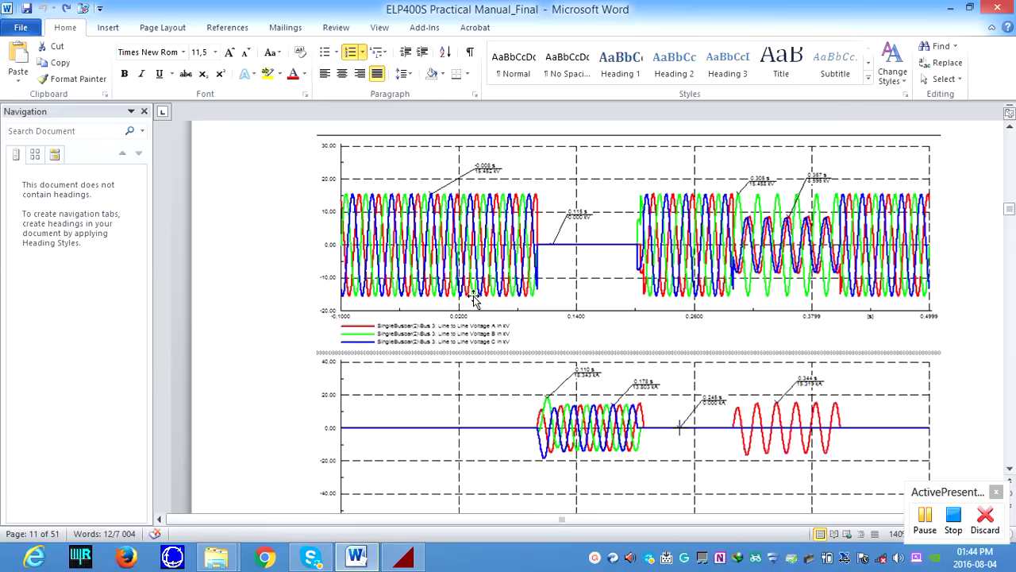
scroll(474, 298, down, 1)
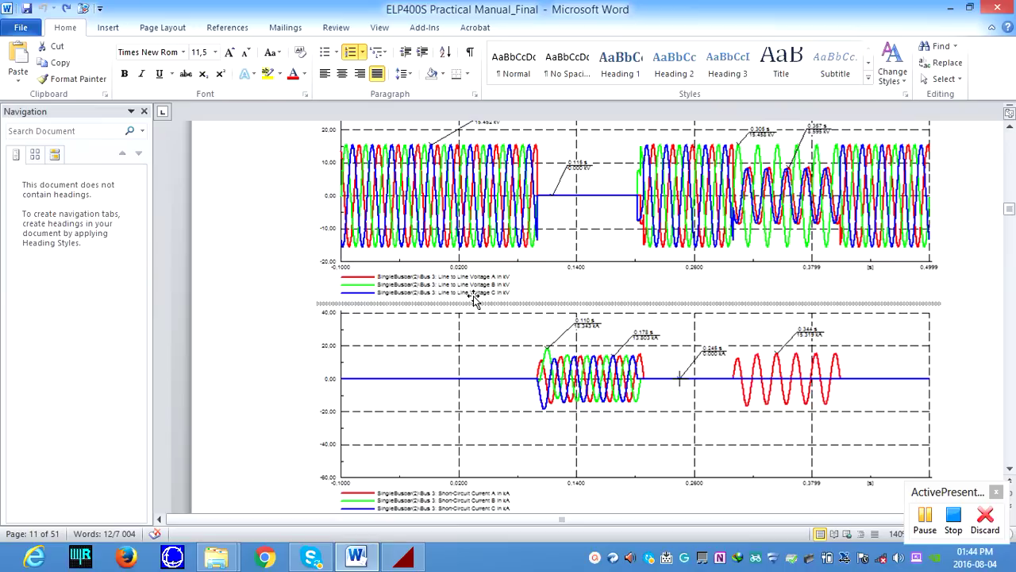
scroll(473, 297, up, 1)
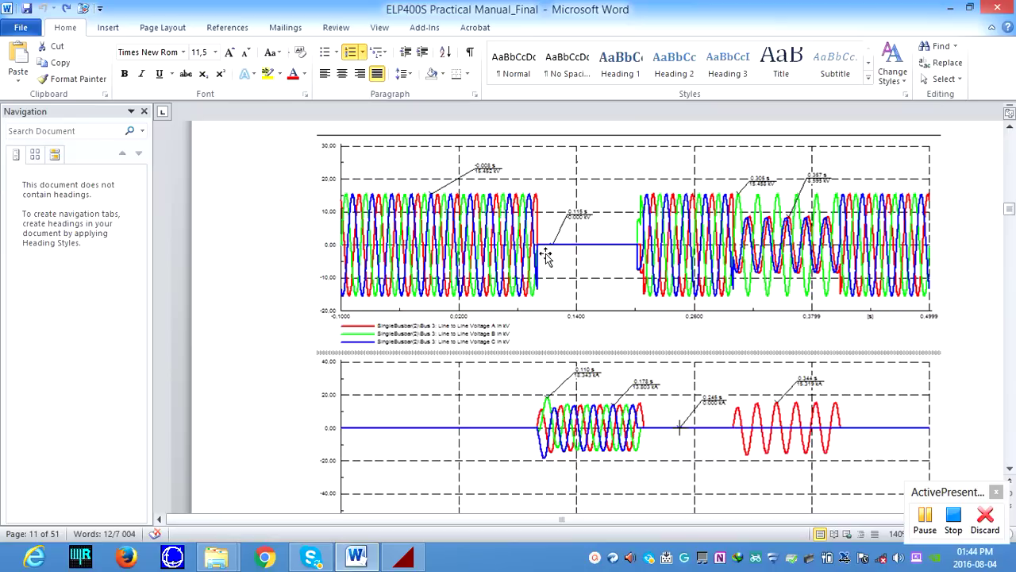
scroll(595, 265, up, 3)
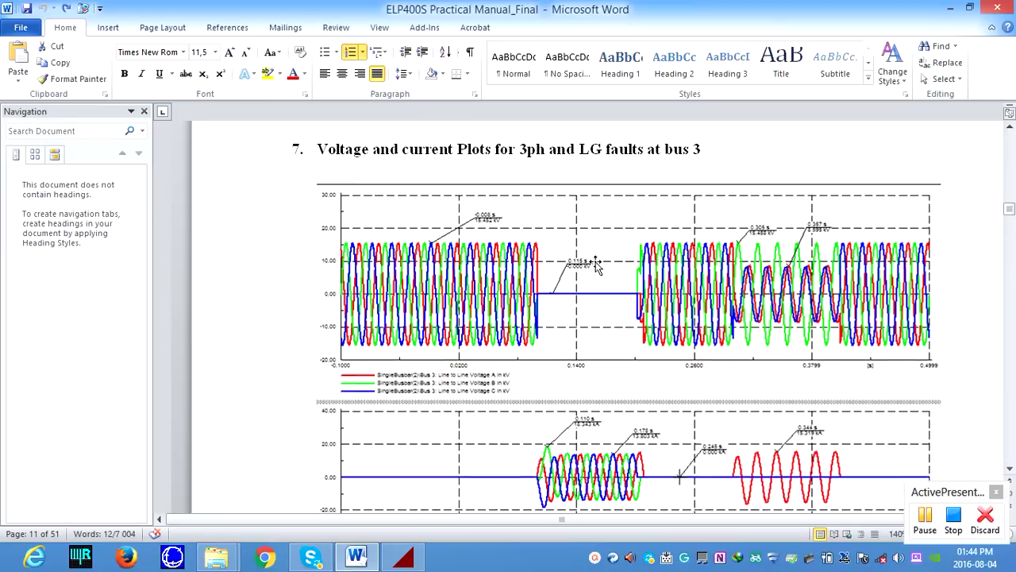
scroll(595, 265, down, 1)
scroll(586, 293, down, 1)
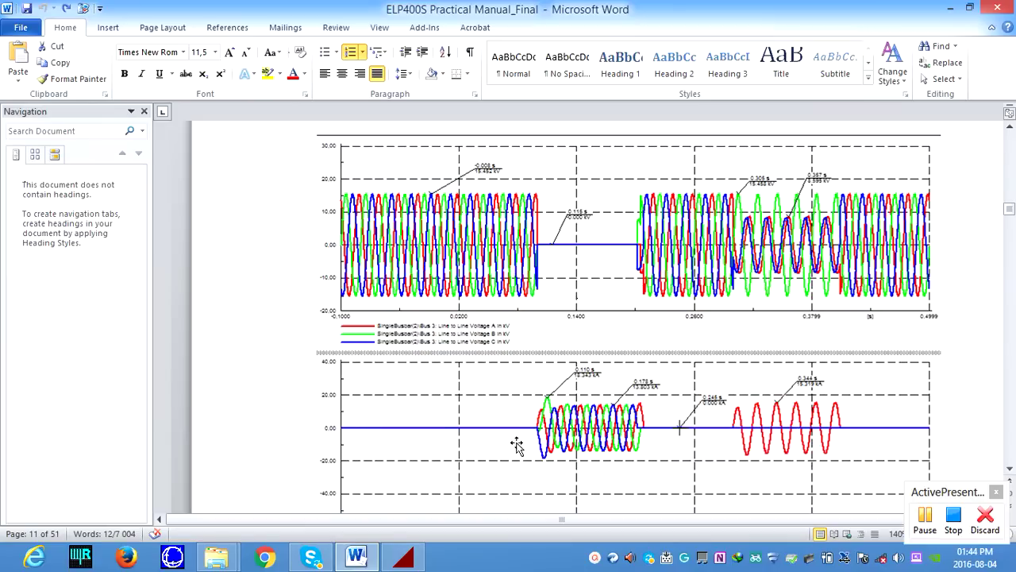
scroll(523, 421, down, 3)
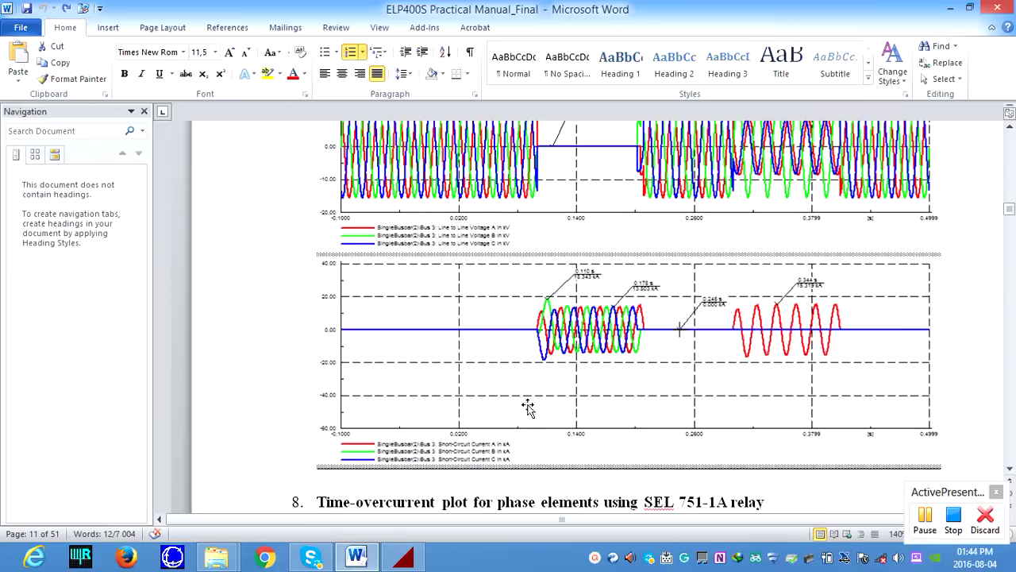
scroll(528, 397, up, 3)
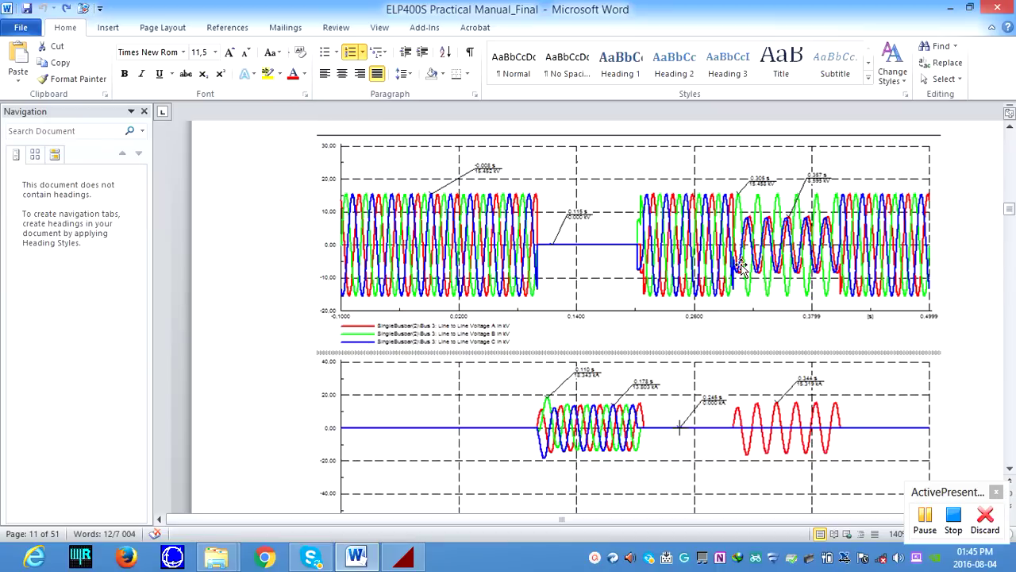
scroll(747, 274, up, 1)
scroll(746, 274, down, 1)
scroll(746, 274, up, 1)
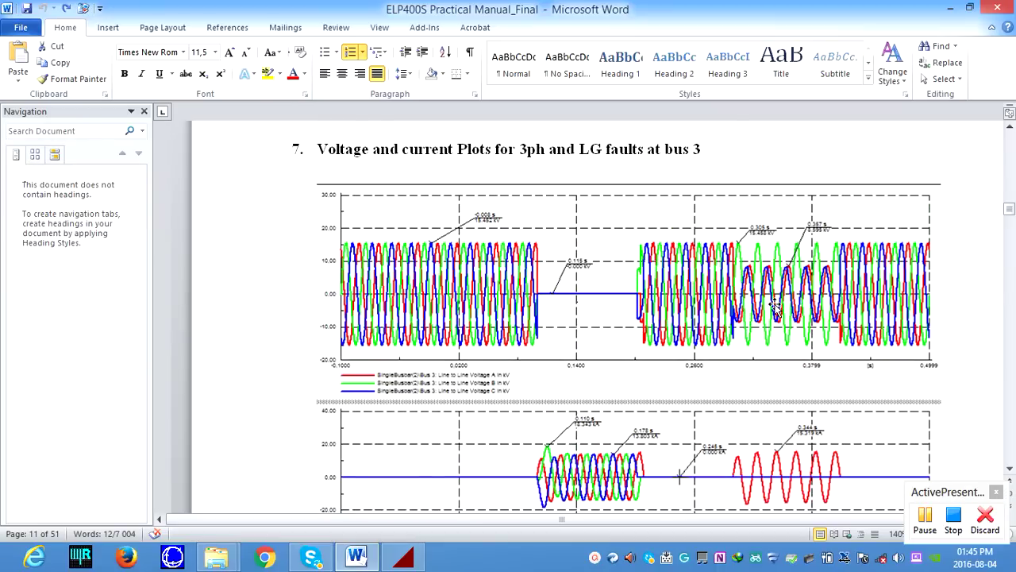
scroll(764, 302, down, 1)
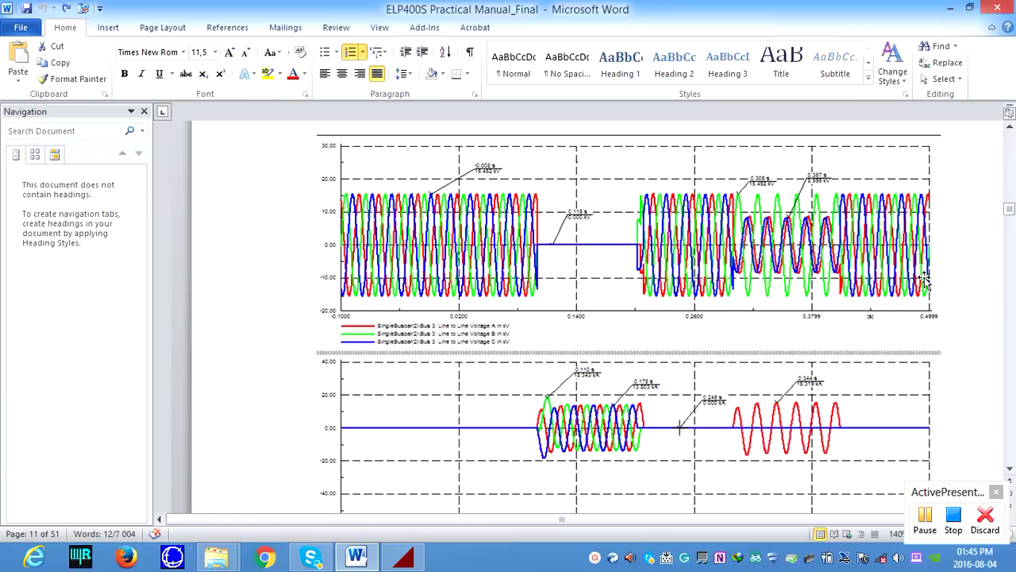
click(407, 558)
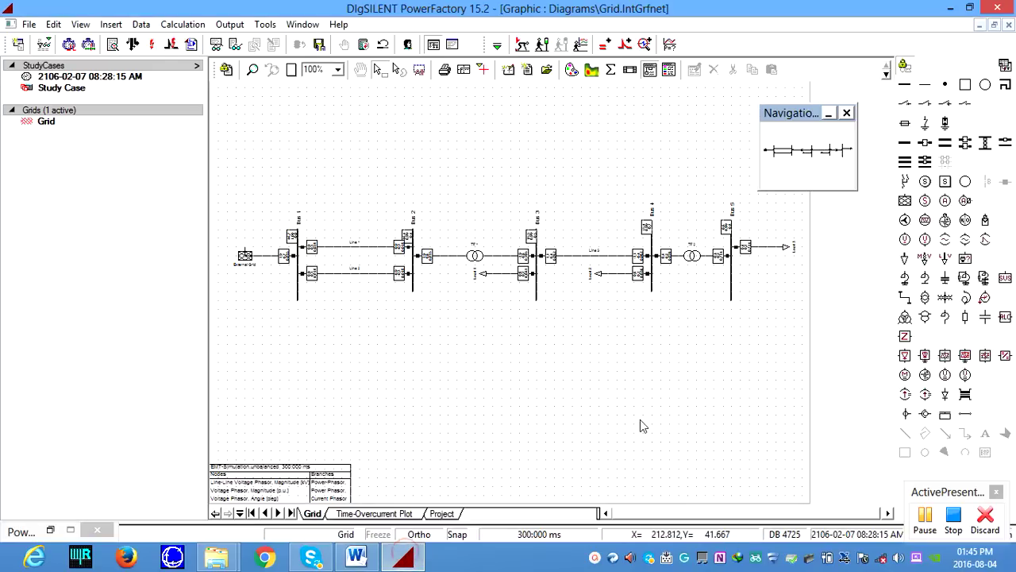
Step: Define a 3-Phase Short-Circuit event on Bus 3 with an absolute execution time of 0.1 s
right_click(537, 294)
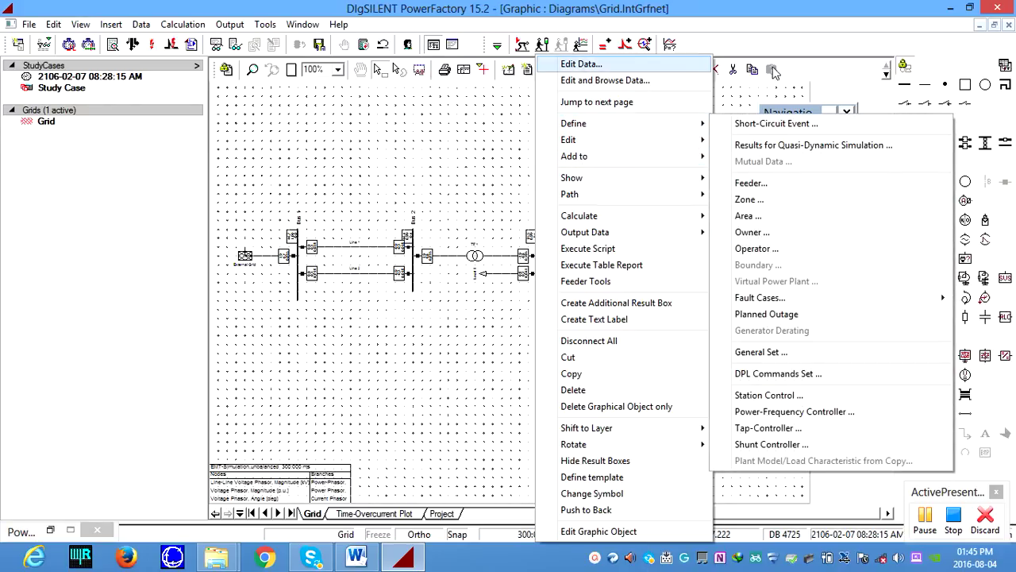
click(732, 128)
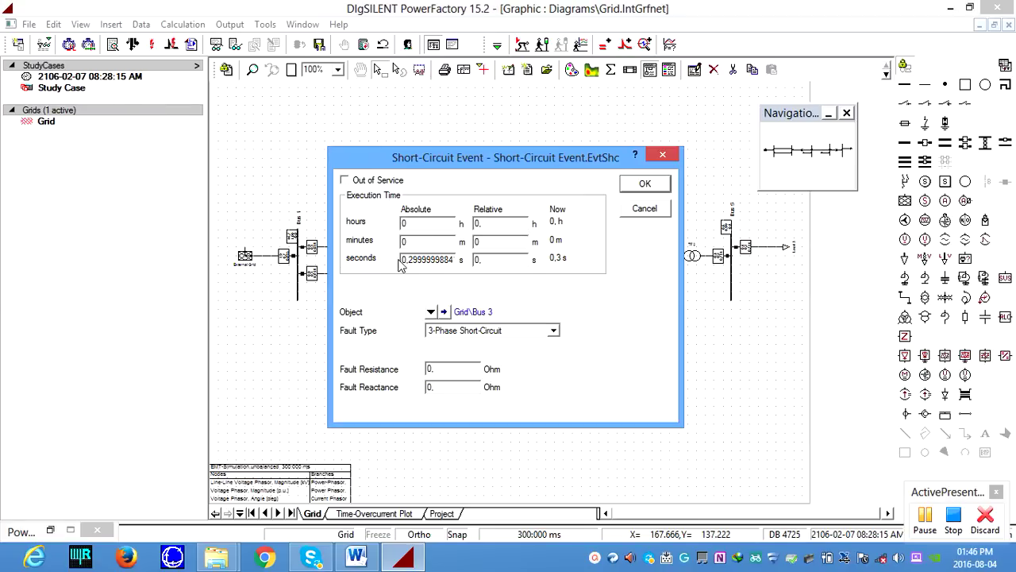
drag(402, 260, 459, 262)
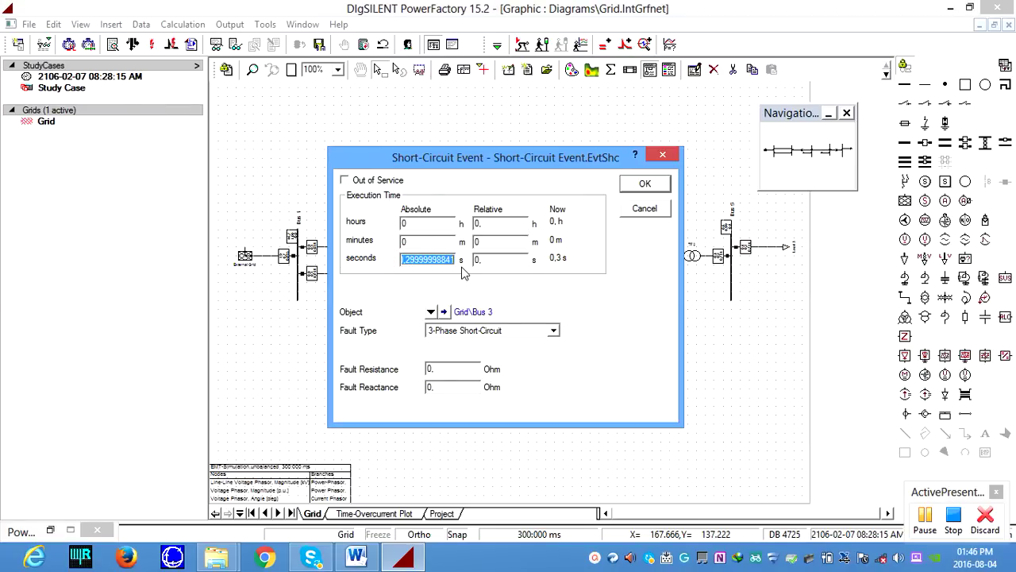
key(BackSpace)
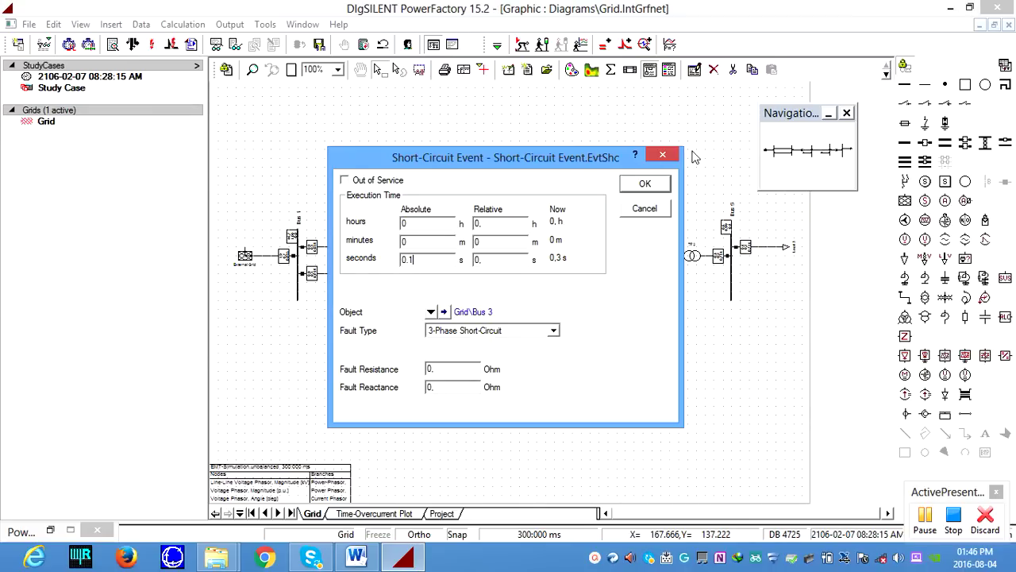
click(646, 186)
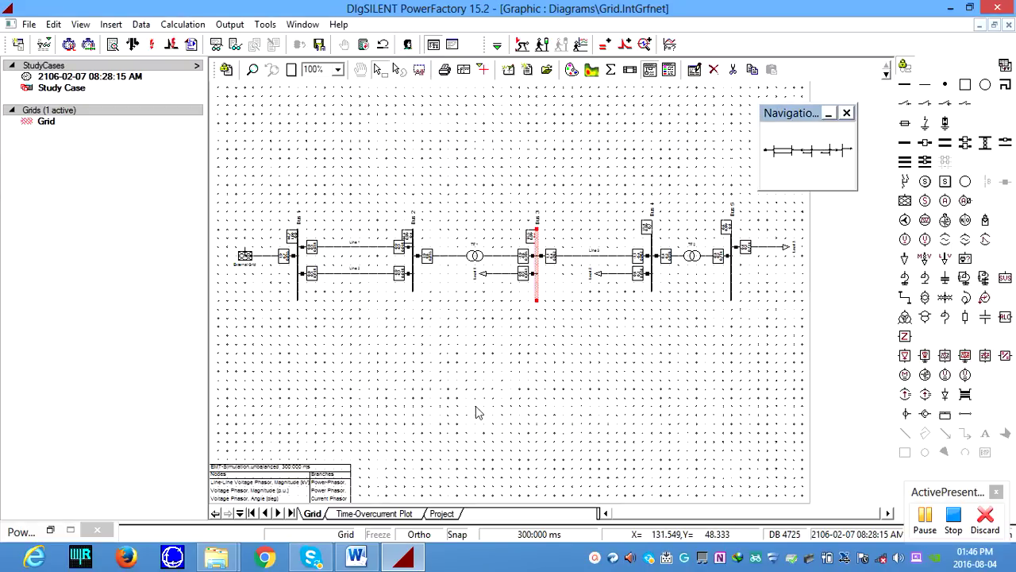
Step: Define a Clear Short Circuit event on Bus 3 with an absolute execution time of 0.2 s
right_click(537, 291)
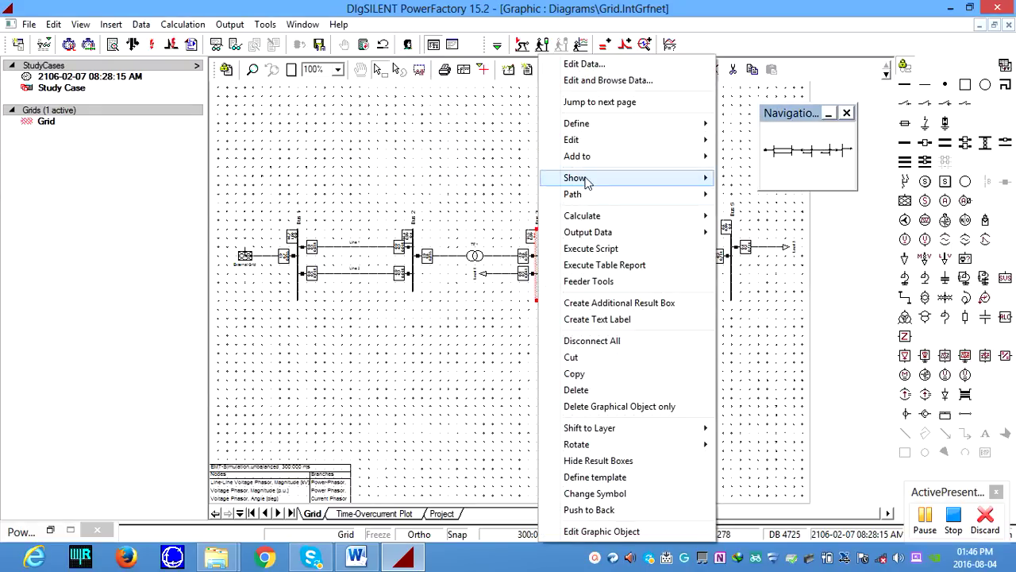
mouse_move(705, 127)
click(767, 125)
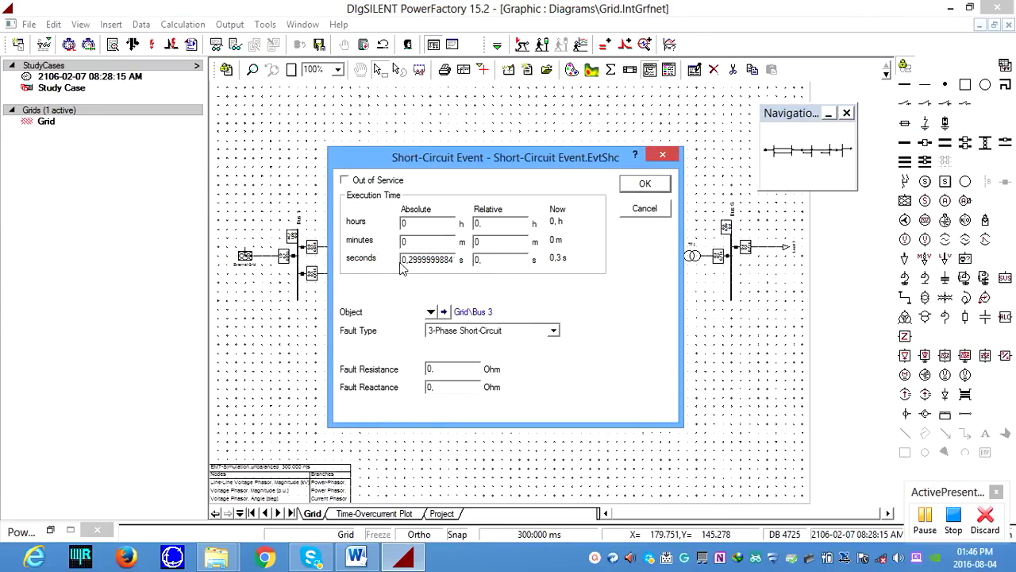
click(553, 331)
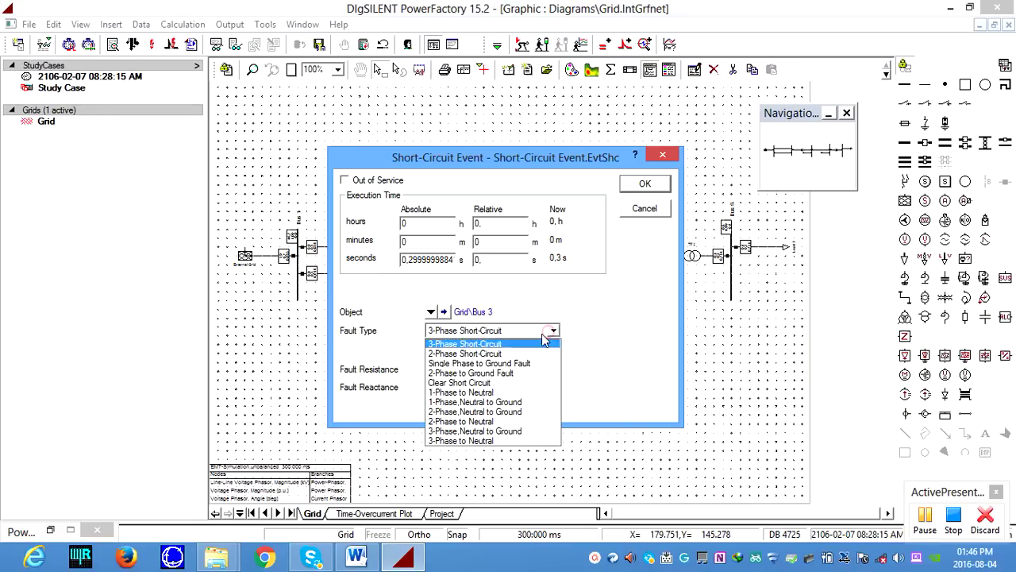
click(474, 383)
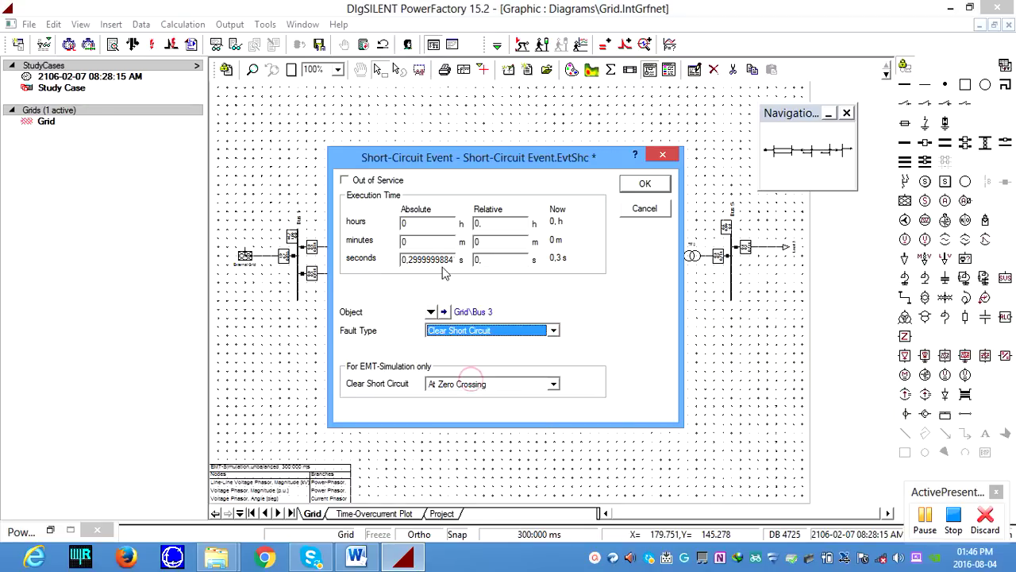
drag(455, 259, 369, 250)
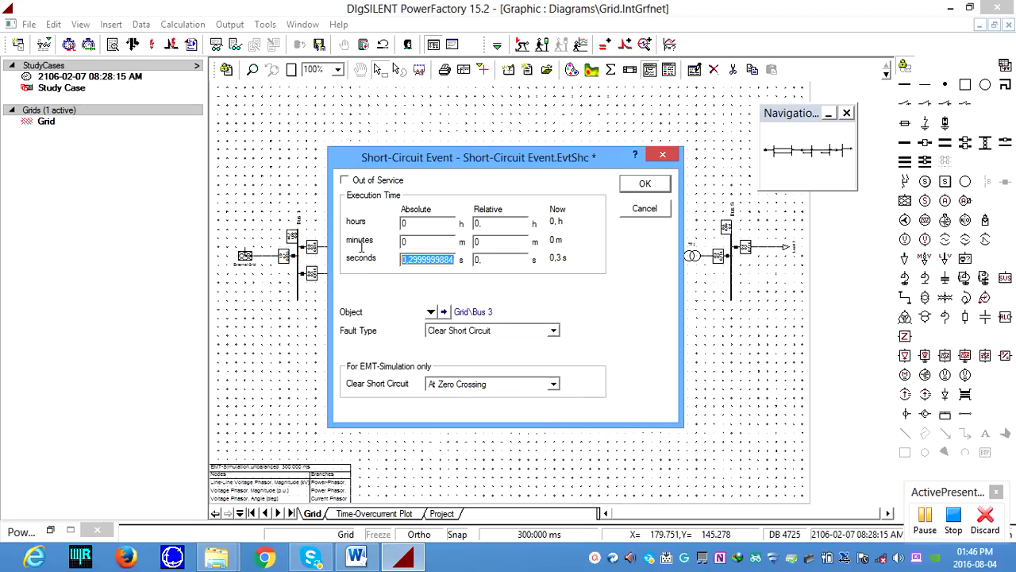
key(BackSpace)
key(BackSpace)
key(BackSpace)
key(BackSpace)
key(BackSpace)
key(BackSpace)
key(BackSpace)
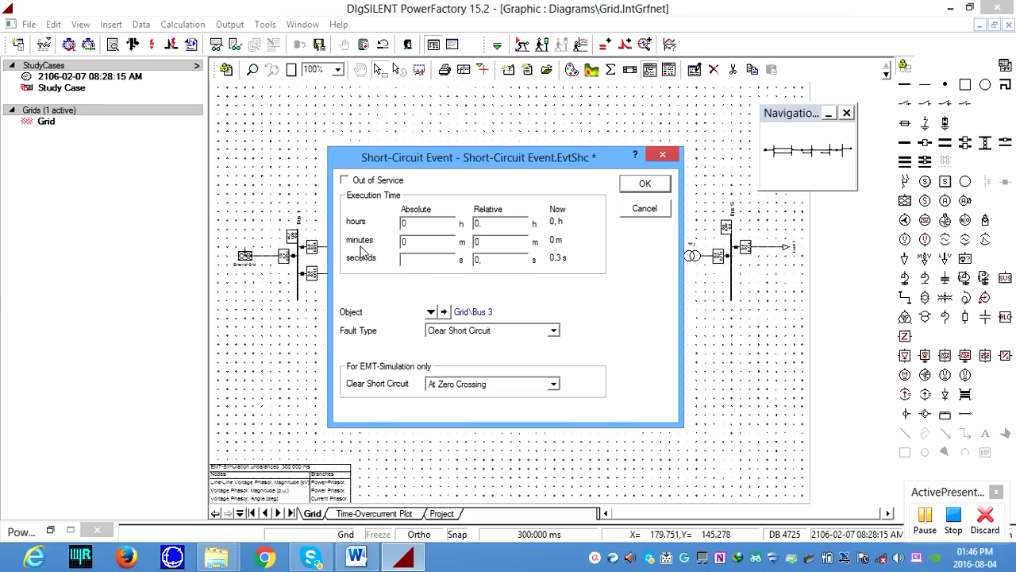
text(0.2)
click(644, 185)
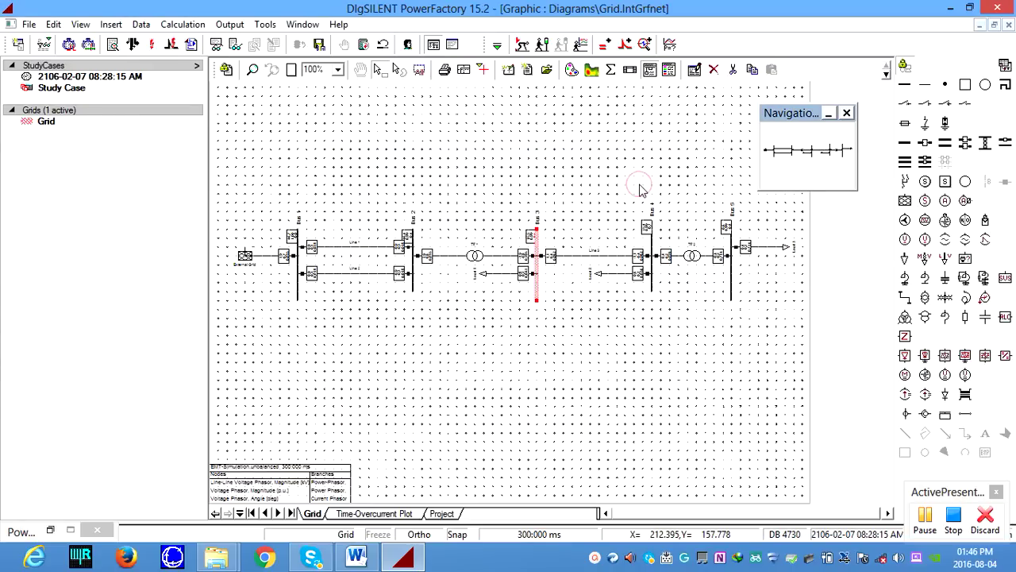
Step: Define a Single Phase to Ground Fault event on Bus 3, phase a, with an absolute execution time of 0.3 s
right_click(538, 295)
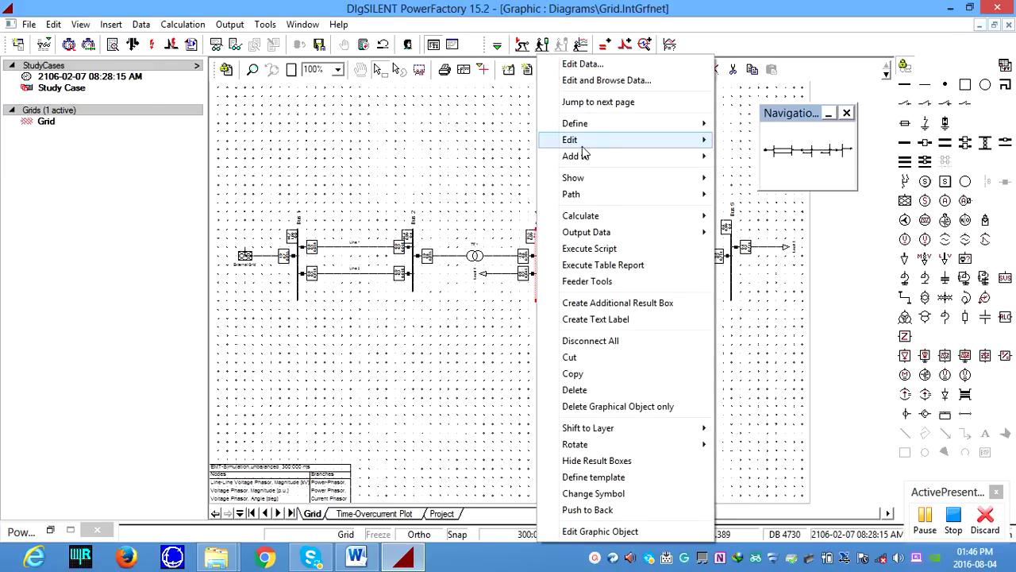
mouse_move(590, 127)
click(743, 125)
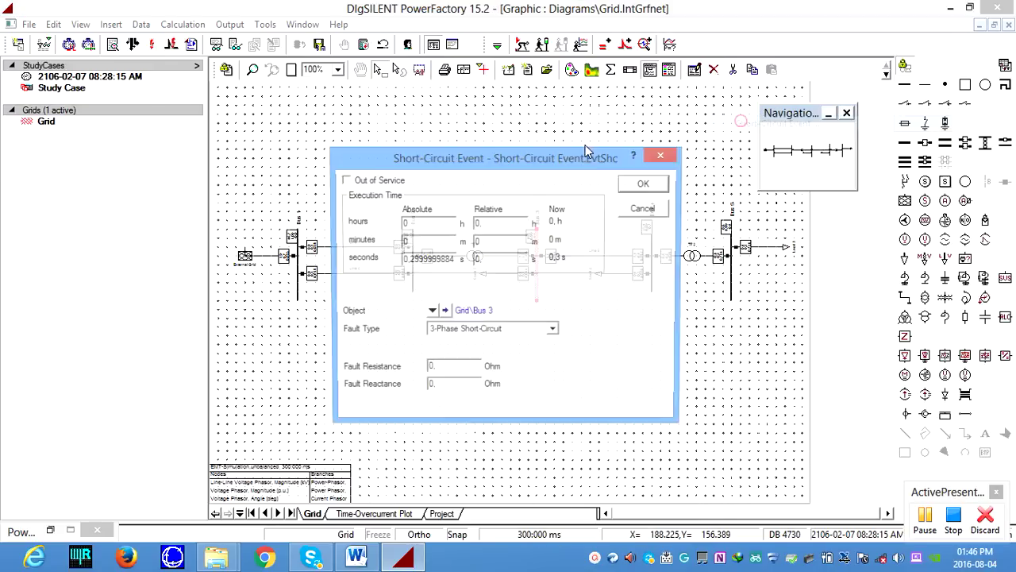
click(554, 331)
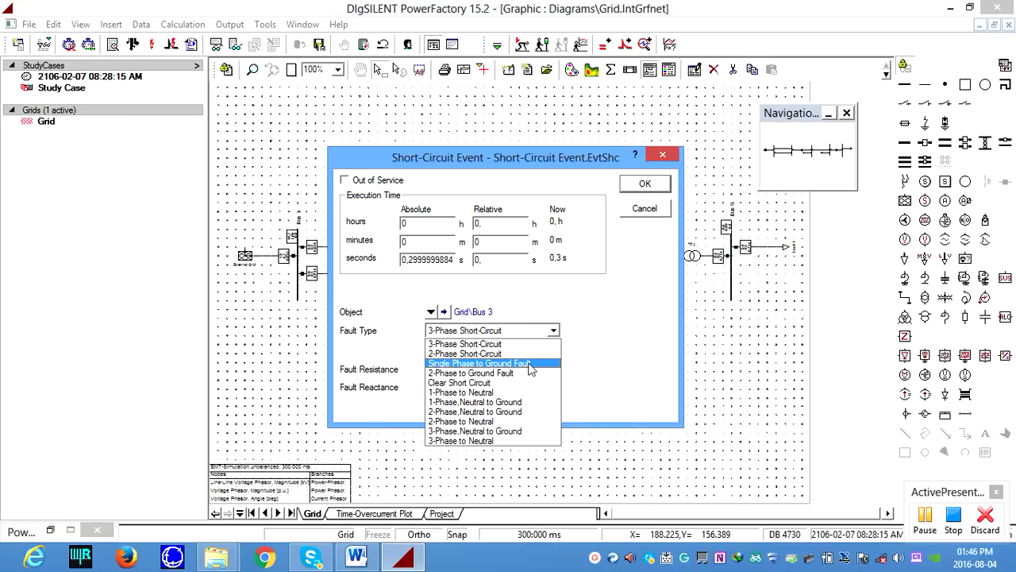
click(528, 363)
drag(456, 264, 354, 251)
text(1)
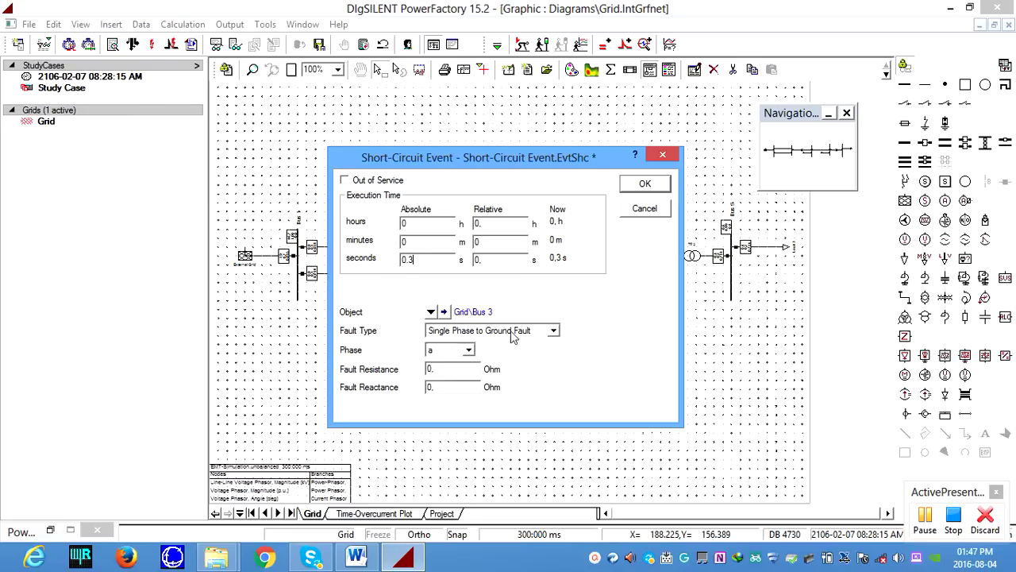
click(465, 355)
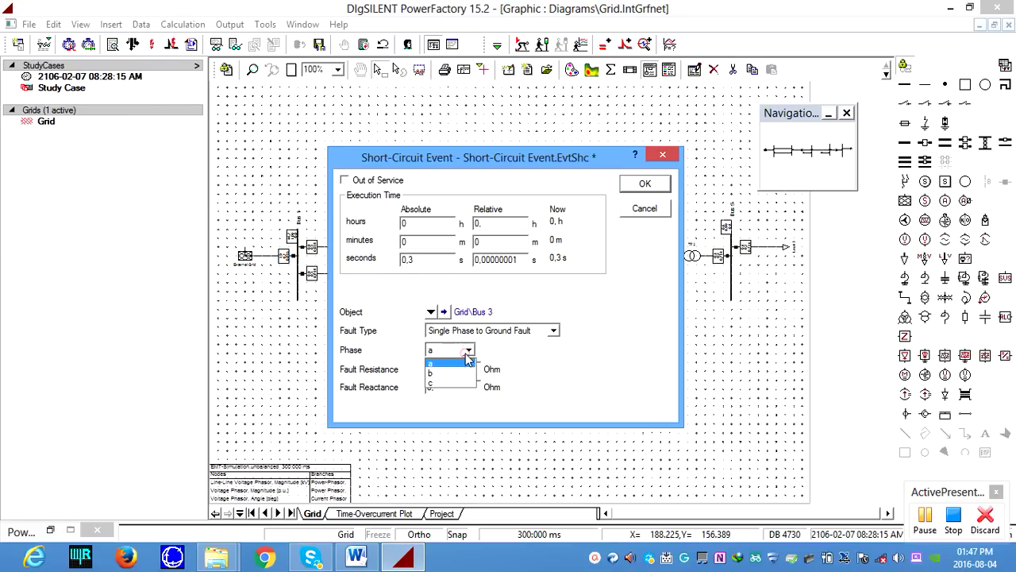
click(467, 354)
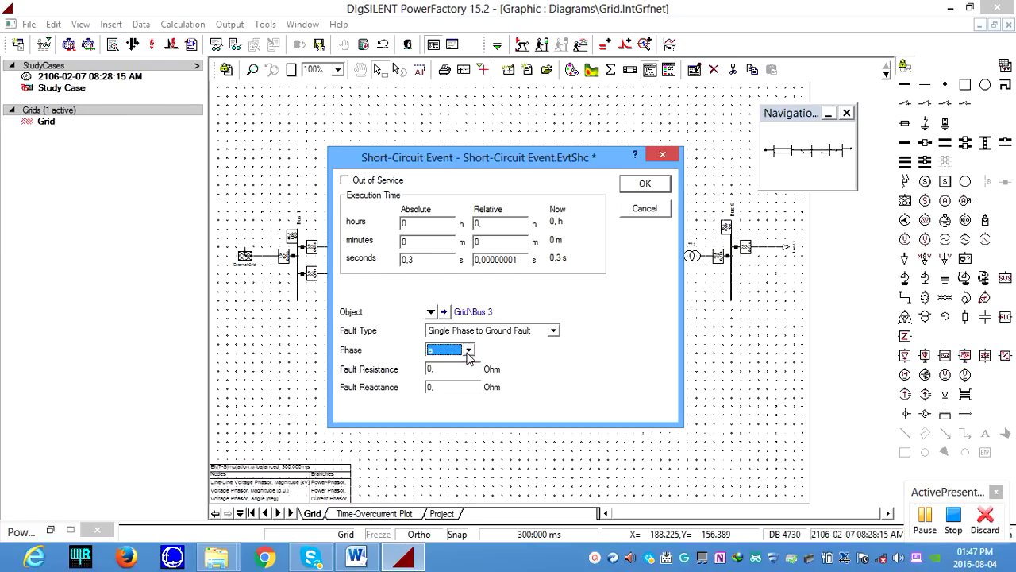
click(645, 184)
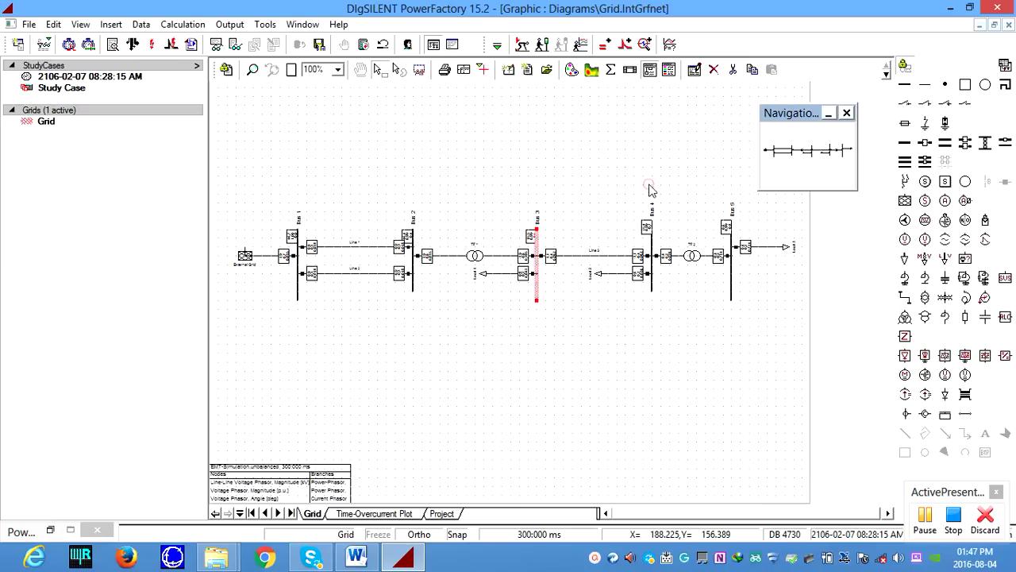
Step: Define a second Clear Short Circuit event on Bus 3 with an absolute execution time of 0.4 s
right_click(538, 294)
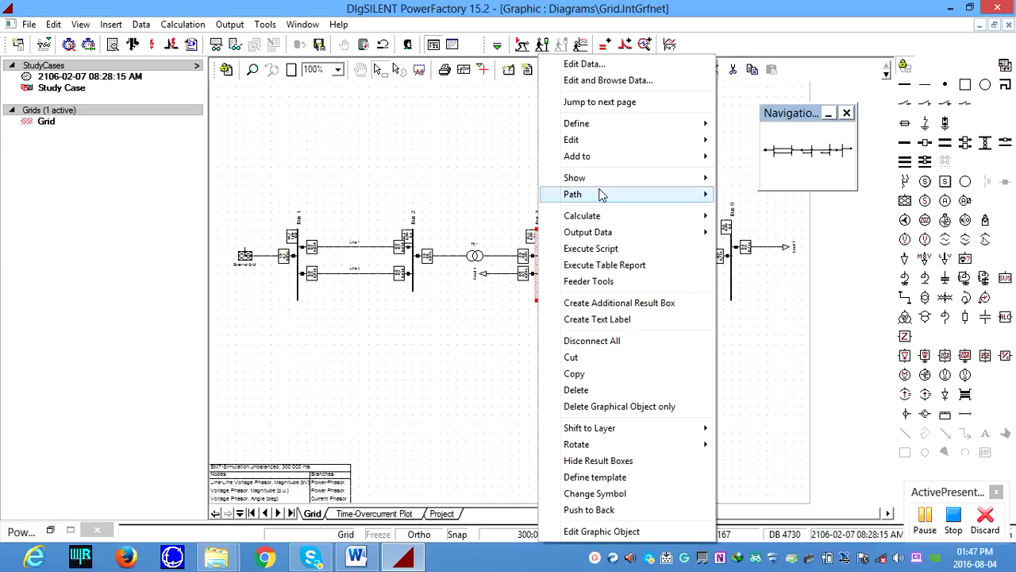
mouse_move(608, 127)
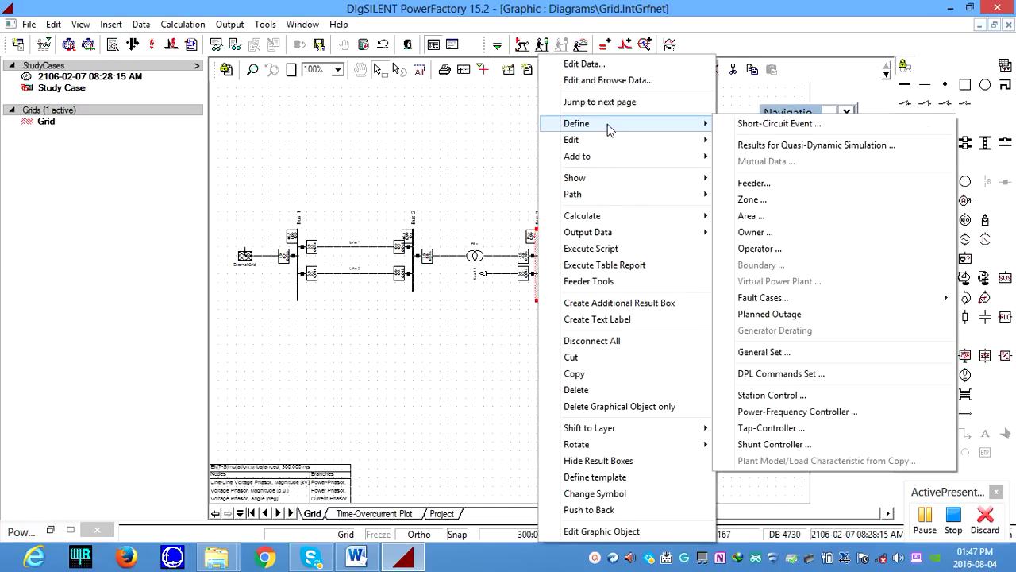
click(750, 125)
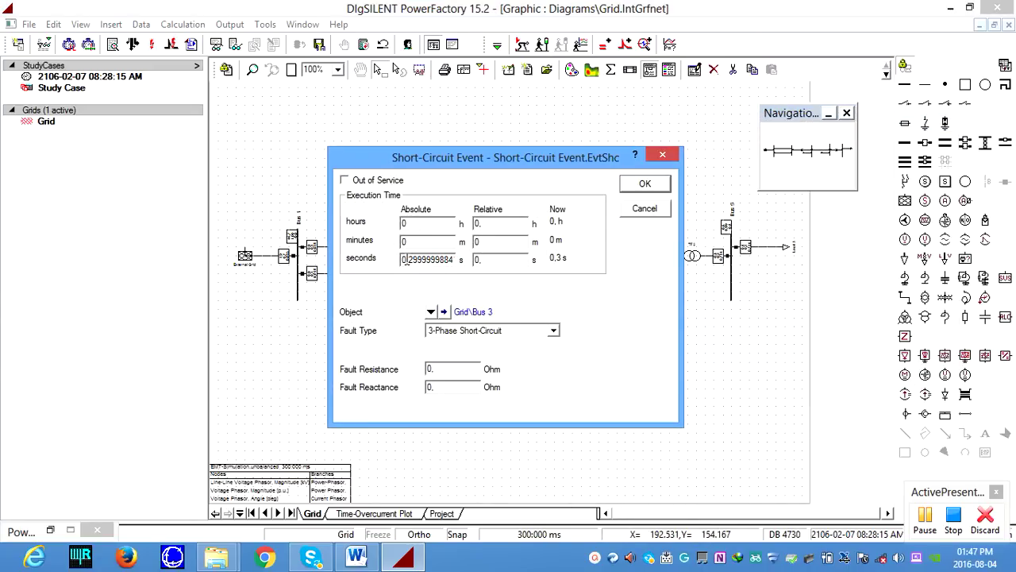
drag(403, 262, 463, 256)
key(BackSpace)
text(0.4)
click(554, 331)
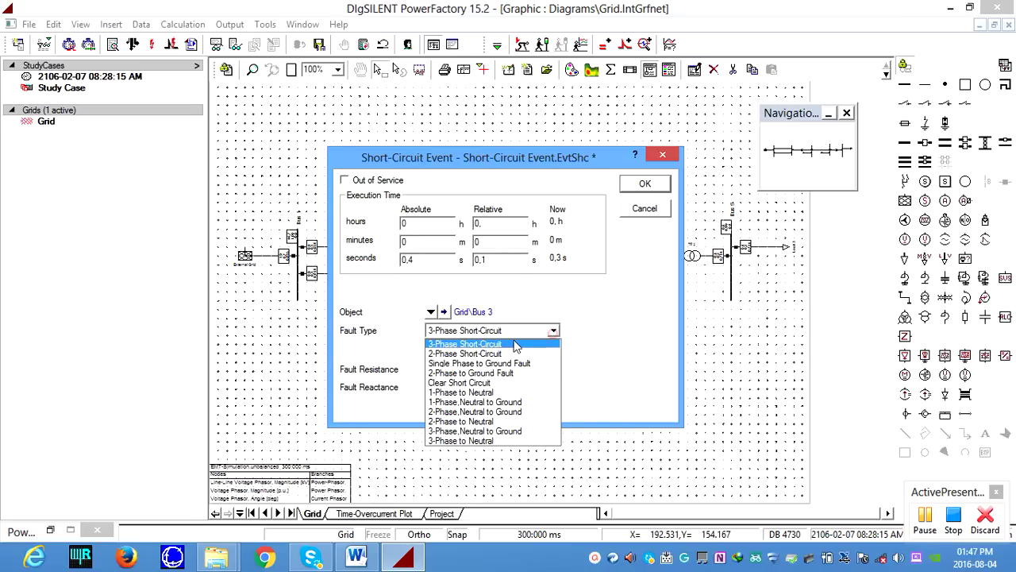
click(474, 382)
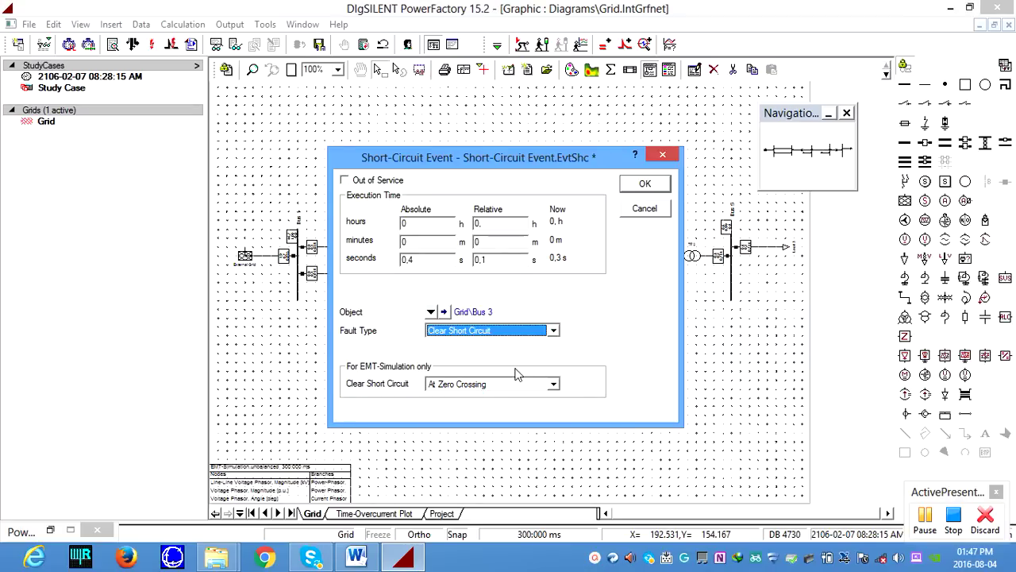
click(632, 186)
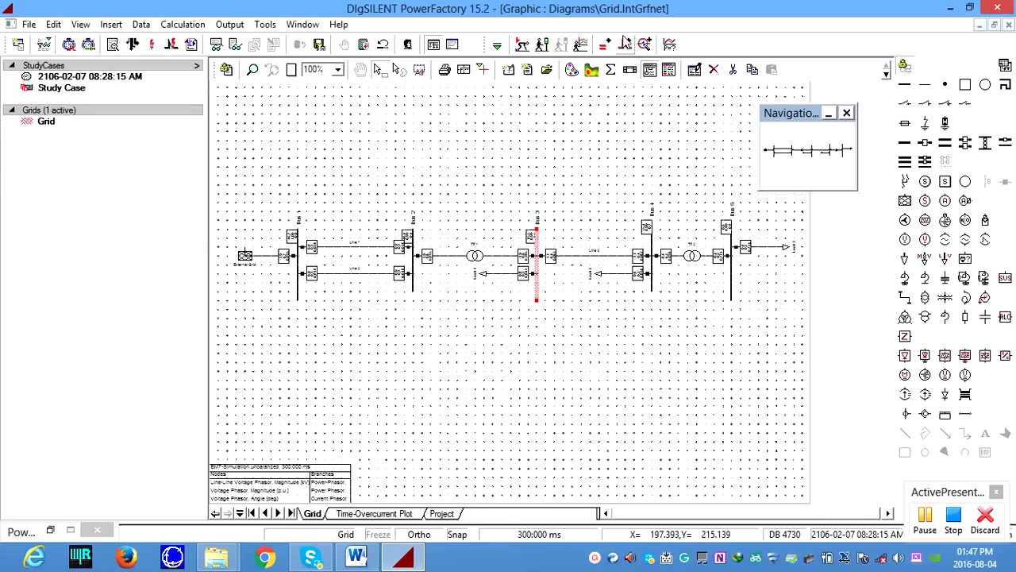
Step: Open the study case's simulation events list and check the settings of the first two short-circuit events
click(626, 45)
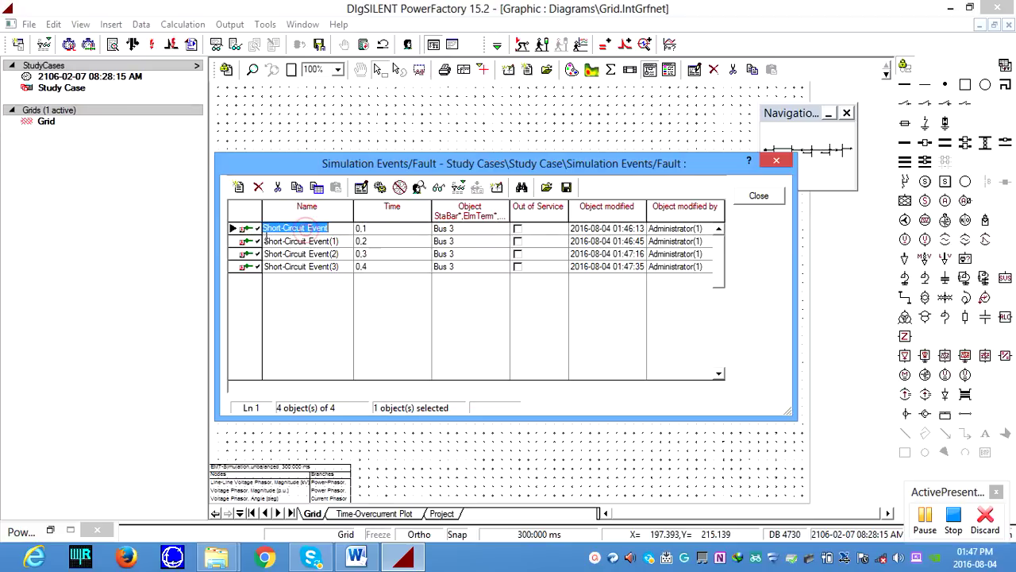
click(246, 230)
double_click(246, 230)
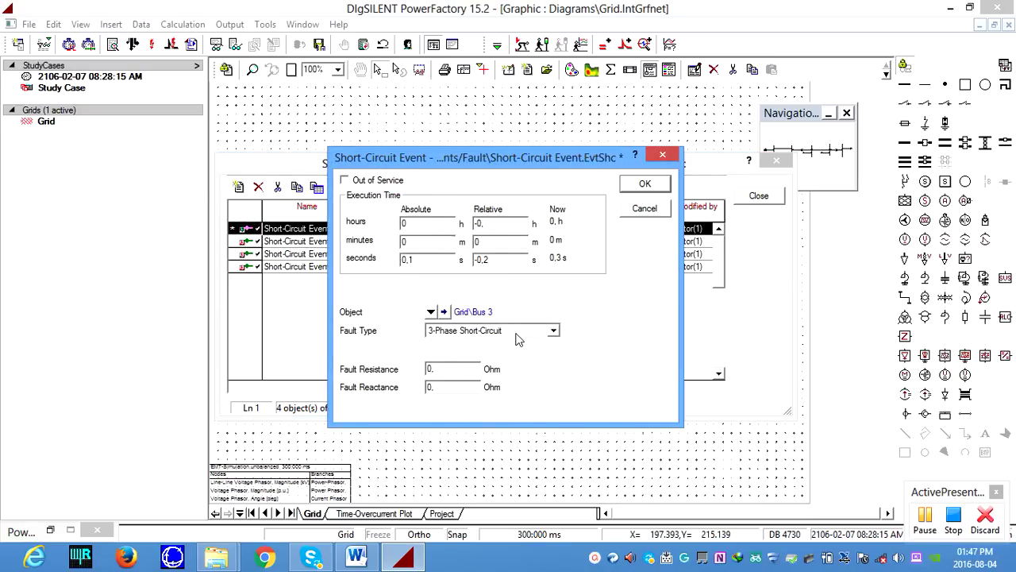
click(645, 185)
double_click(280, 243)
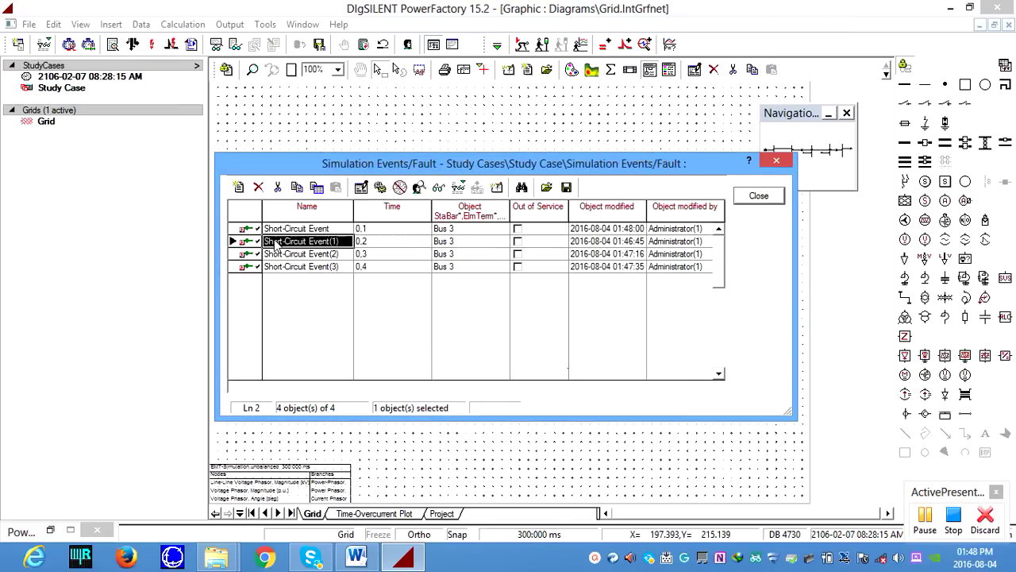
double_click(242, 241)
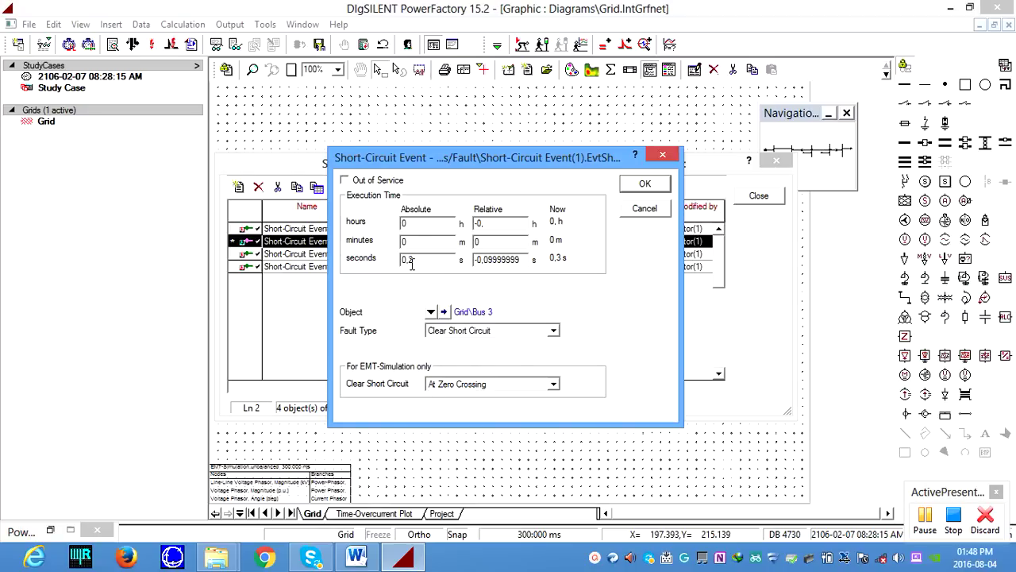
click(632, 189)
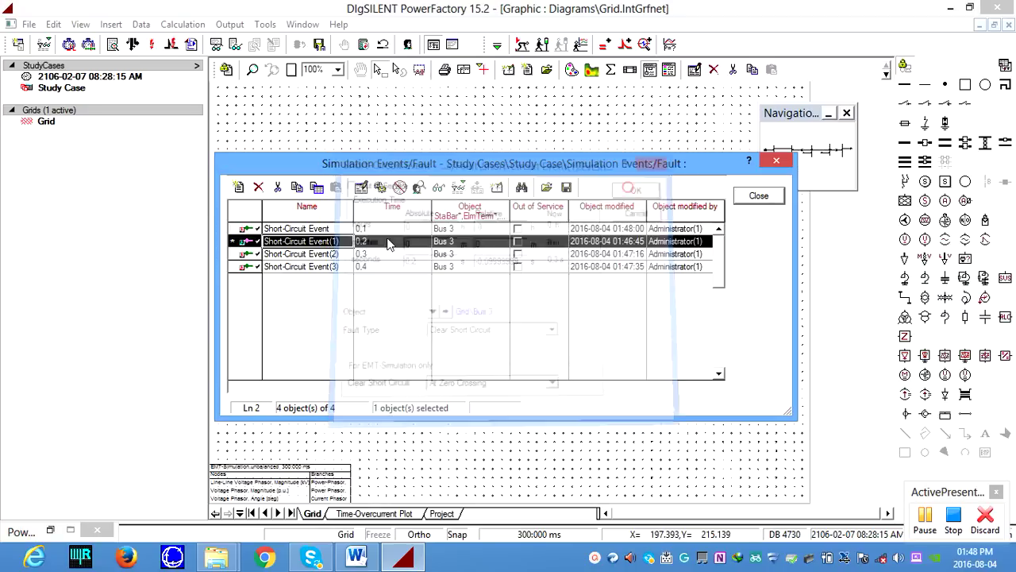
Step: Check the settings of the third and fourth short-circuit events, then close and reopen the simulation events list
click(309, 256)
double_click(309, 256)
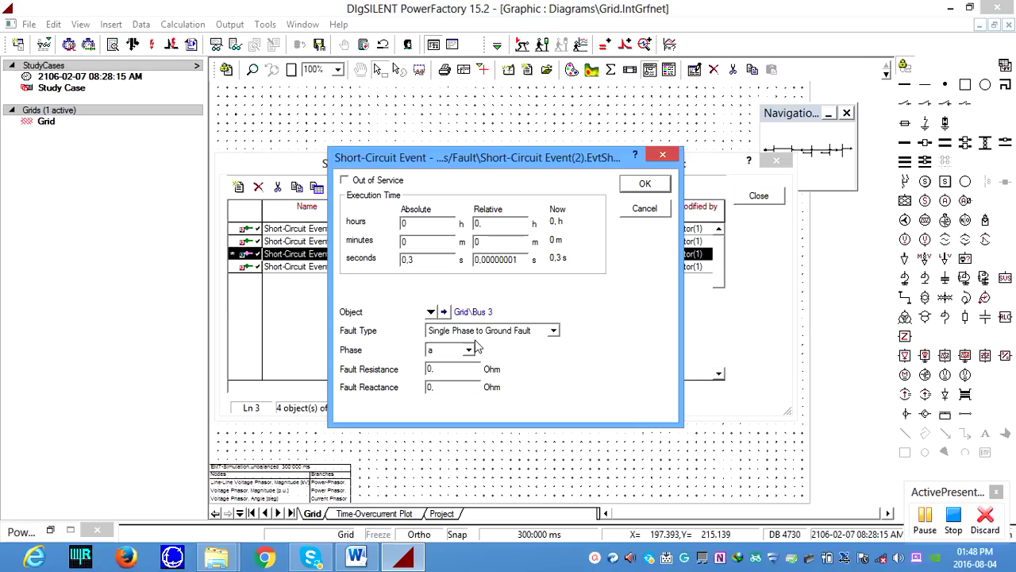
click(644, 185)
click(315, 271)
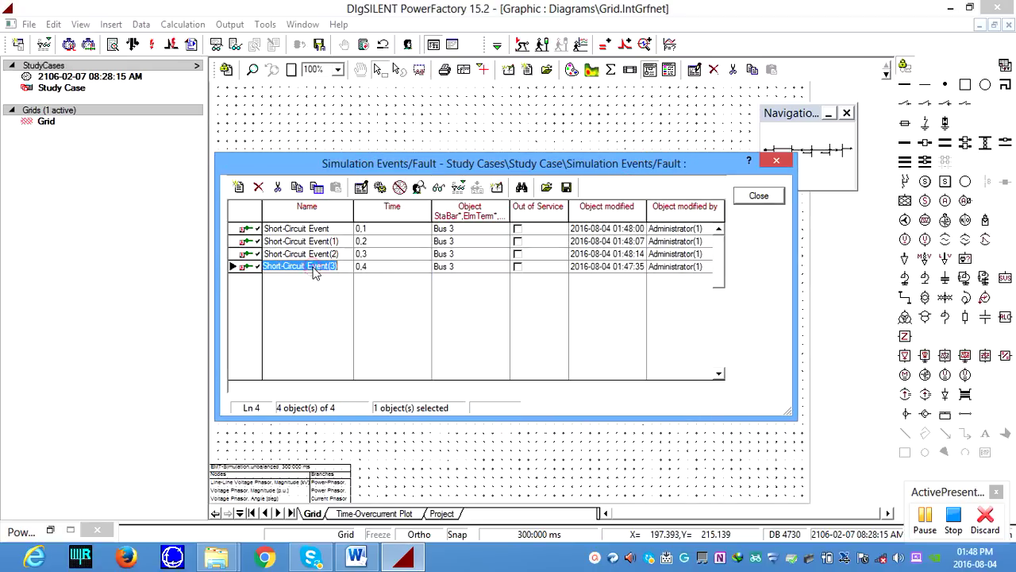
double_click(256, 270)
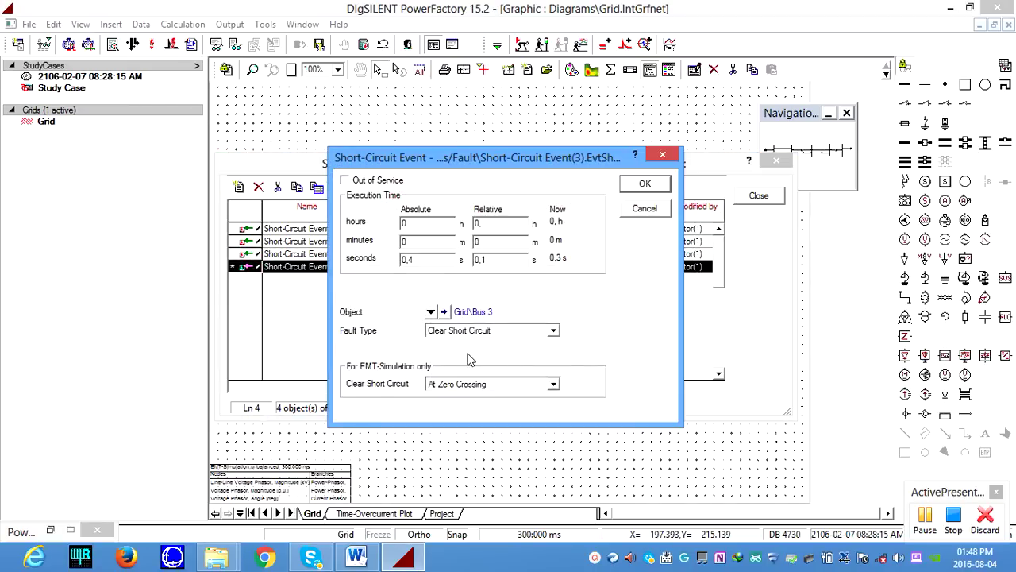
click(645, 184)
click(760, 196)
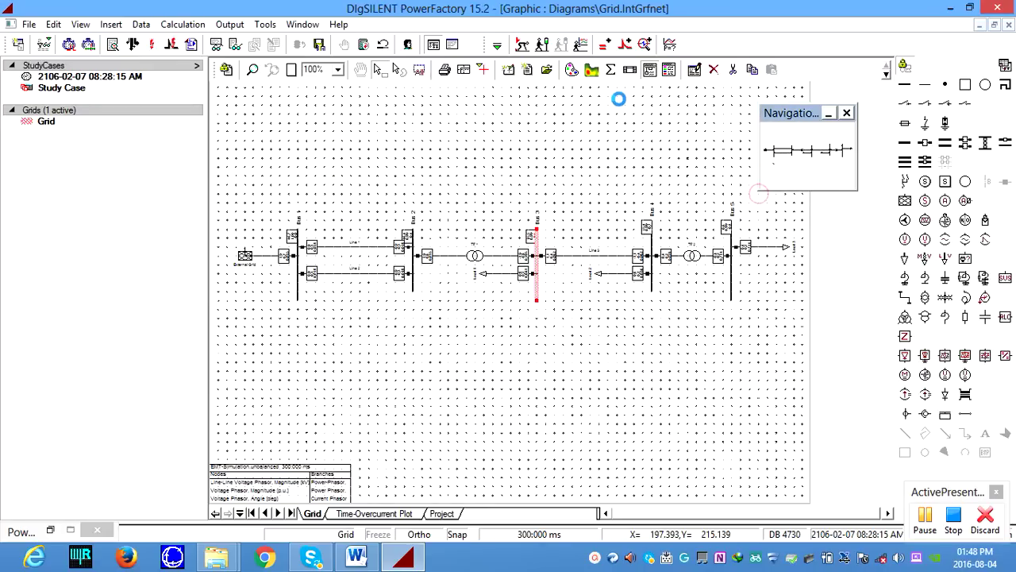
click(625, 44)
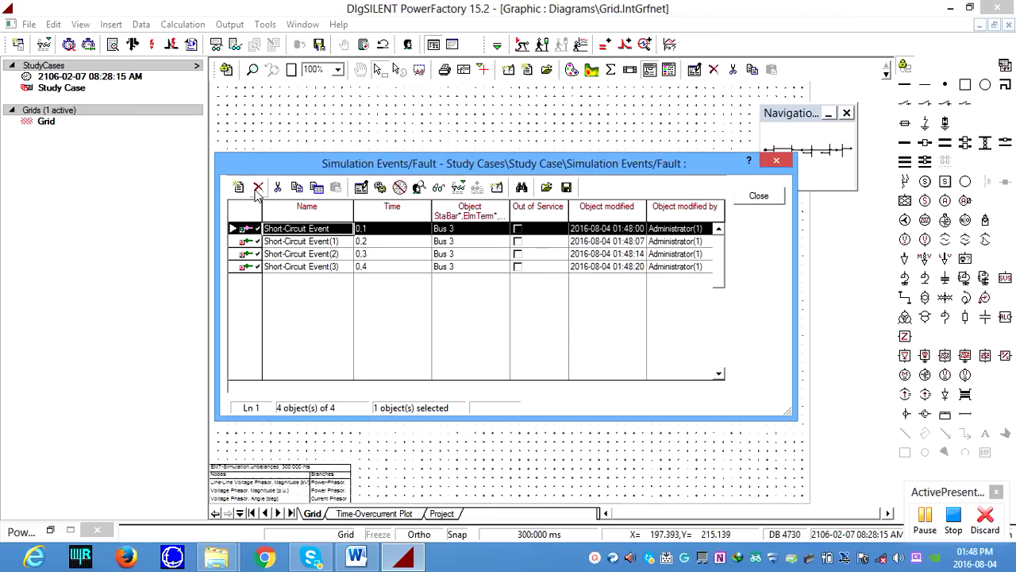
Step: Close the simulation events list and review the basic options of the initial conditions calculation
click(756, 199)
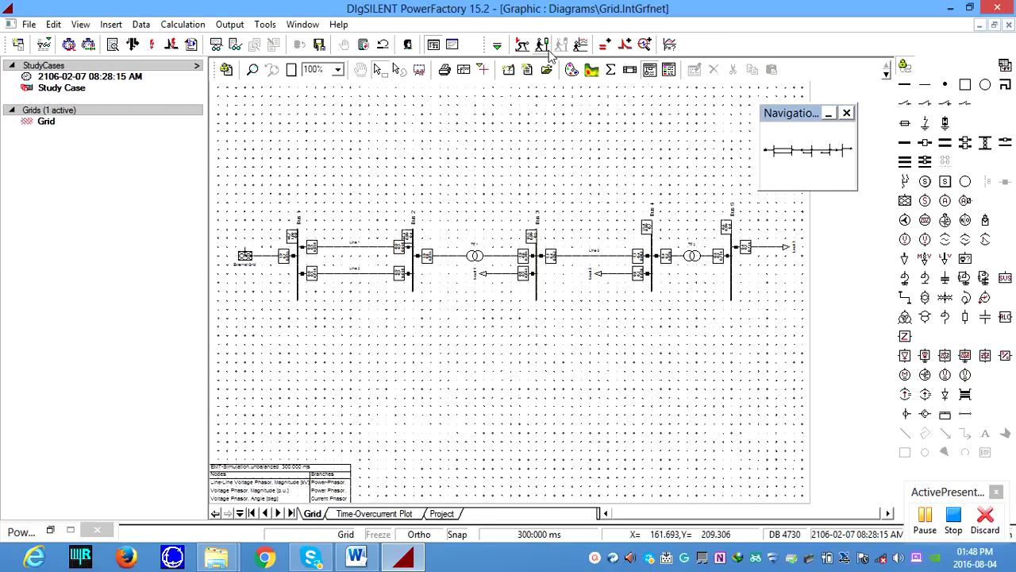
click(523, 44)
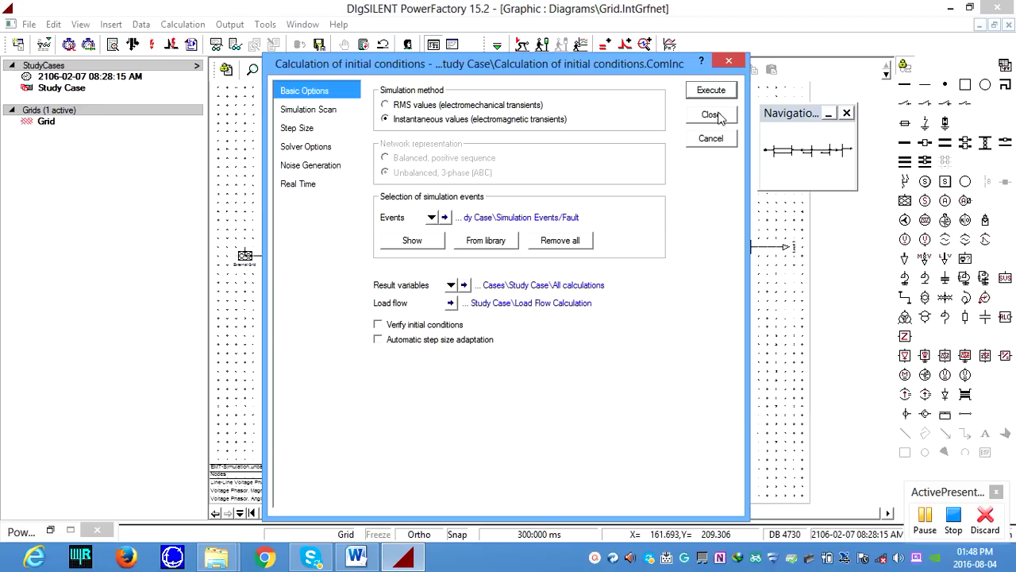
click(692, 118)
Step: Run the simulation with an absolute stop time of 0.5 s
click(542, 44)
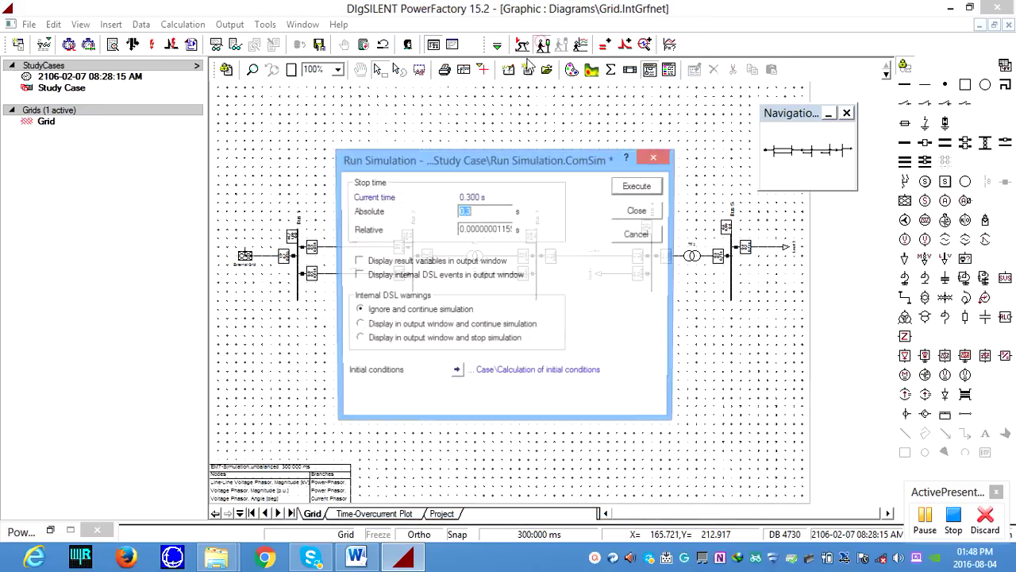
text(0,3)
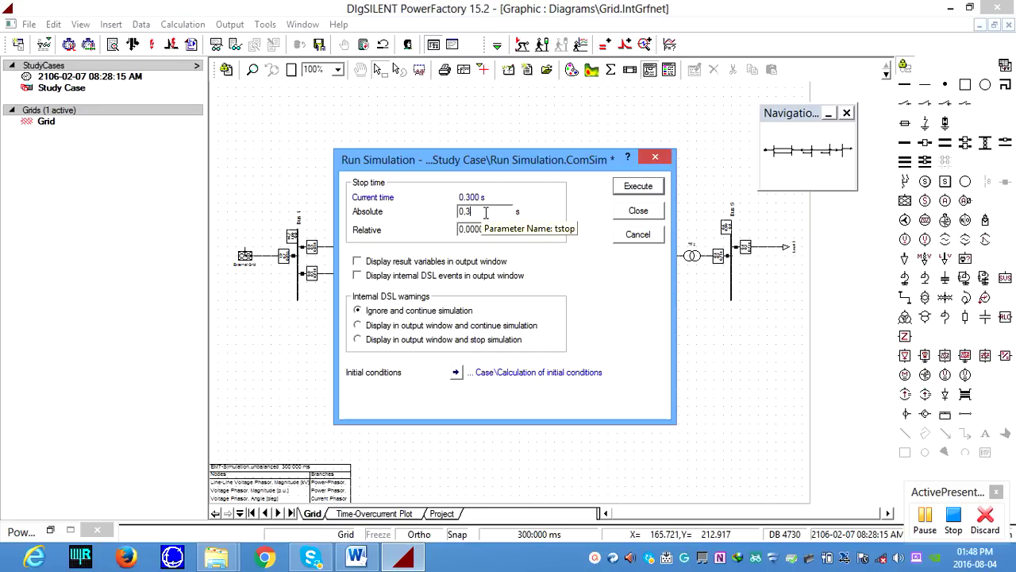
key(BackSpace)
text(5)
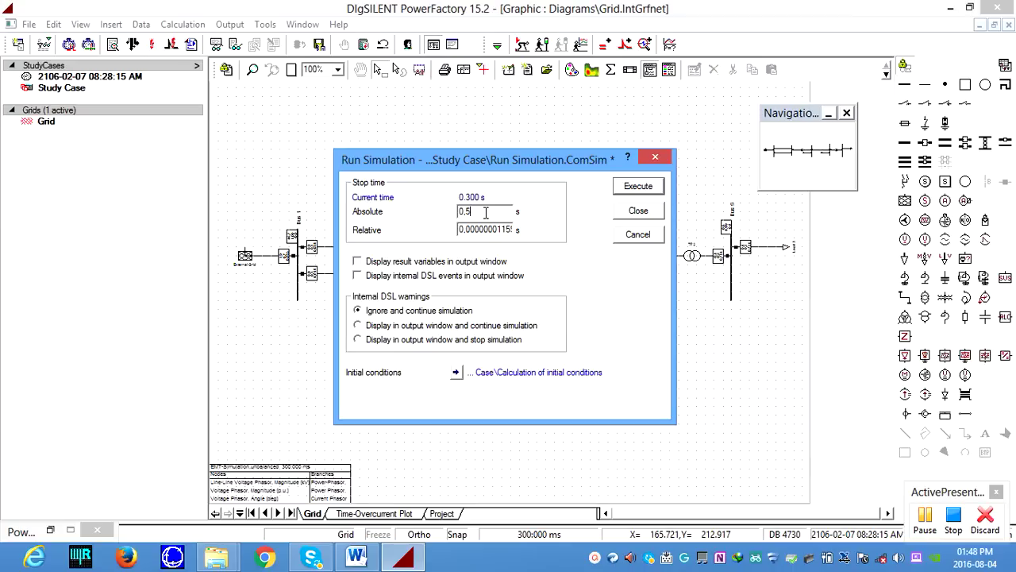
click(638, 186)
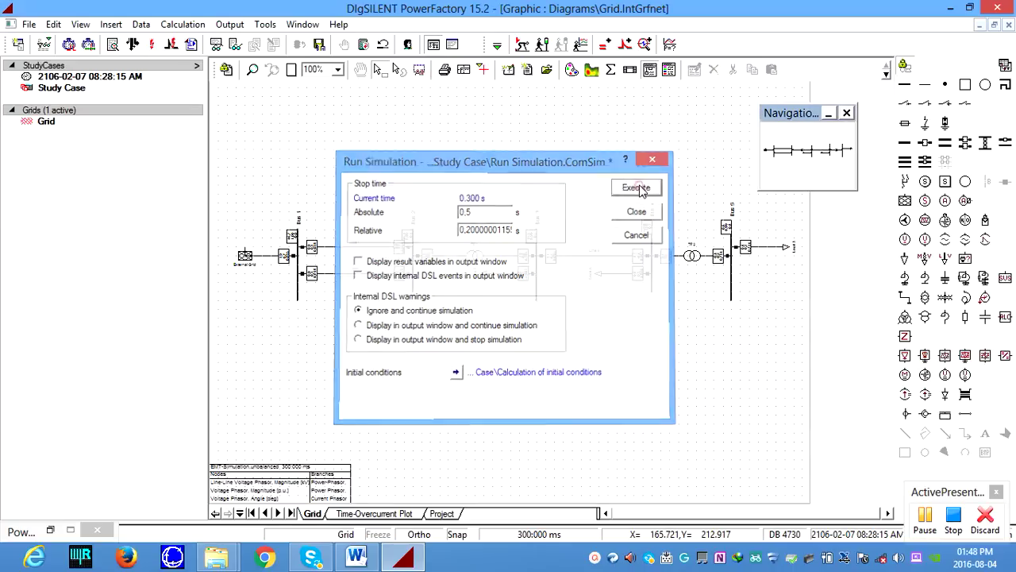
Step: Open the Project plot page and automatically scale the plots' x- and y-axes to the simulated results
click(439, 513)
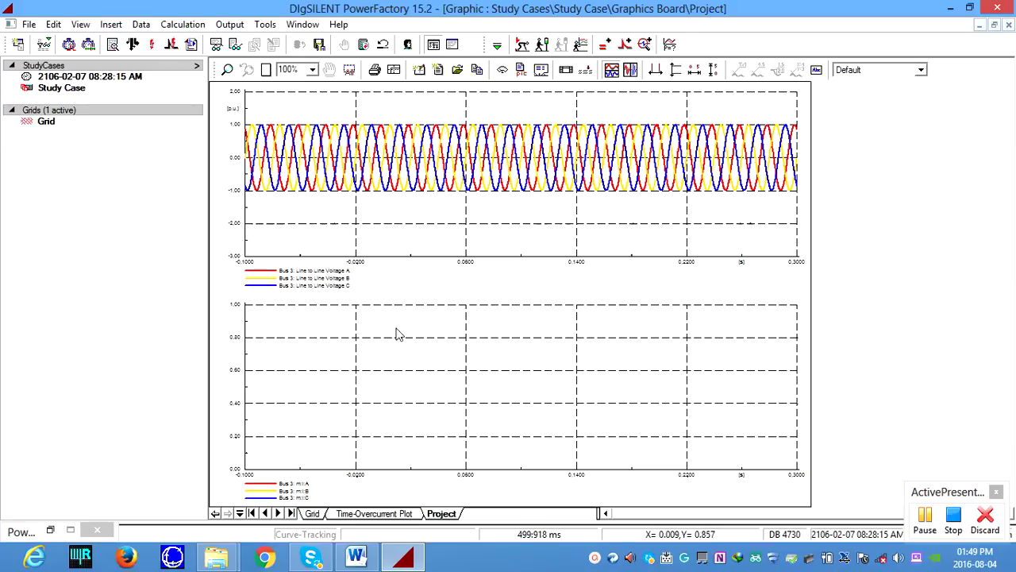
click(699, 67)
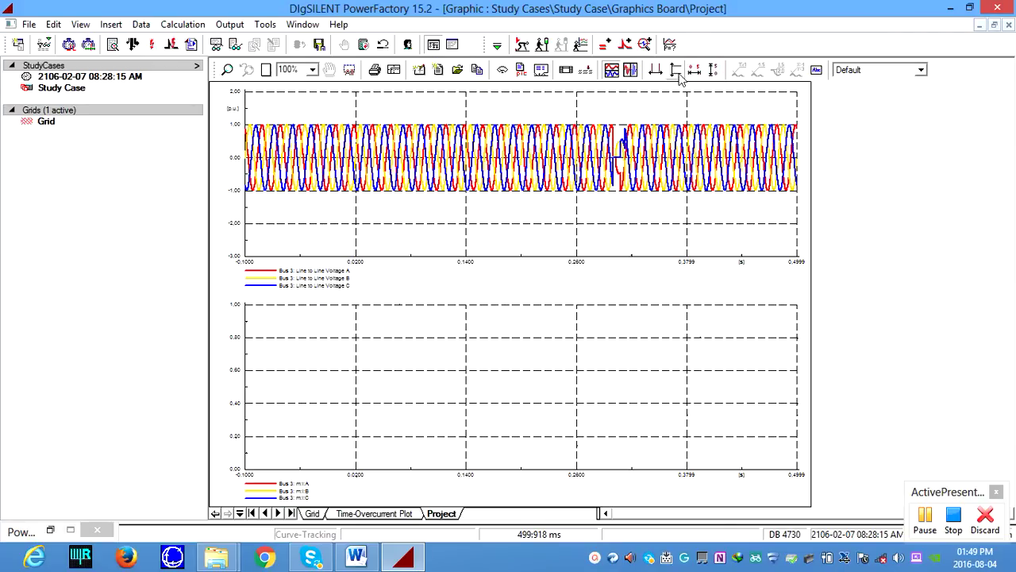
click(675, 70)
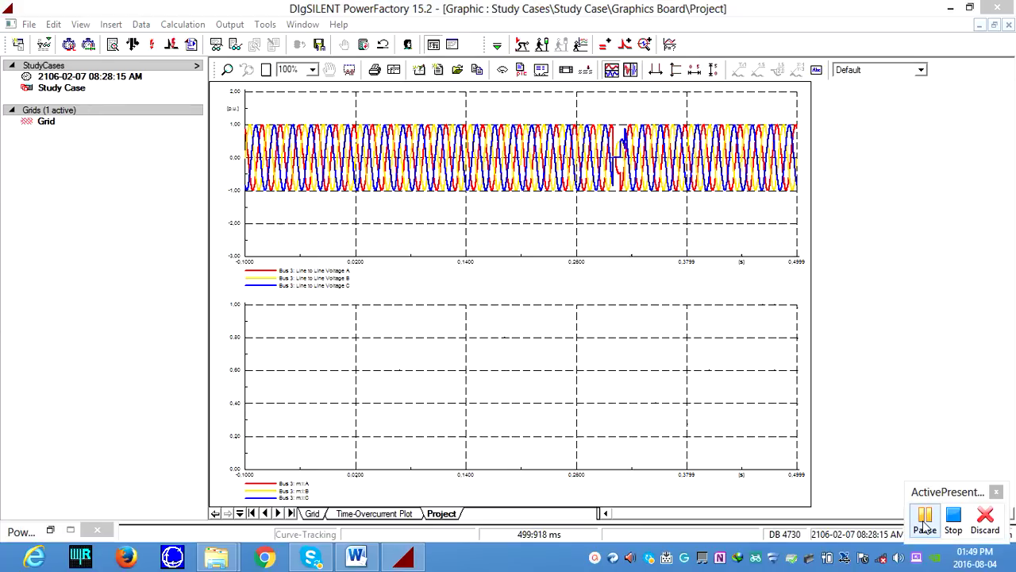
click(925, 524)
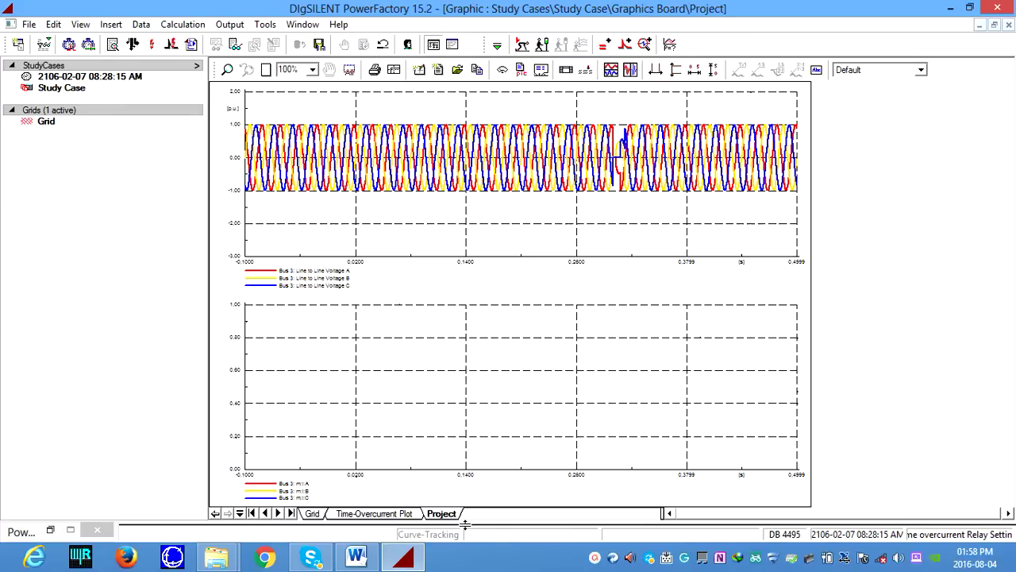
click(594, 556)
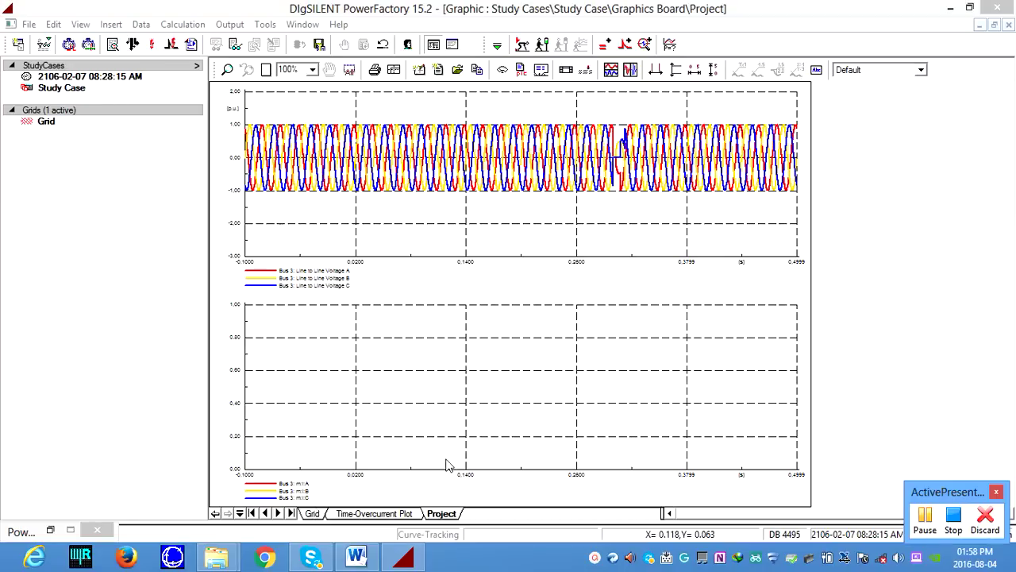
Step: From the Grid diagram, open Bus 3's variable selection in its RMS/EMT simulation results definition
click(313, 514)
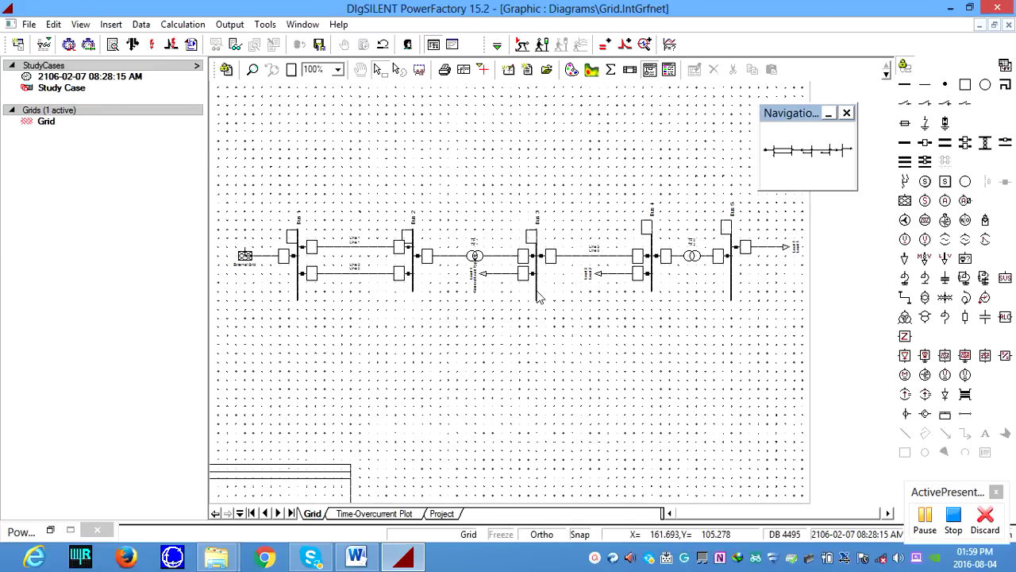
right_click(538, 296)
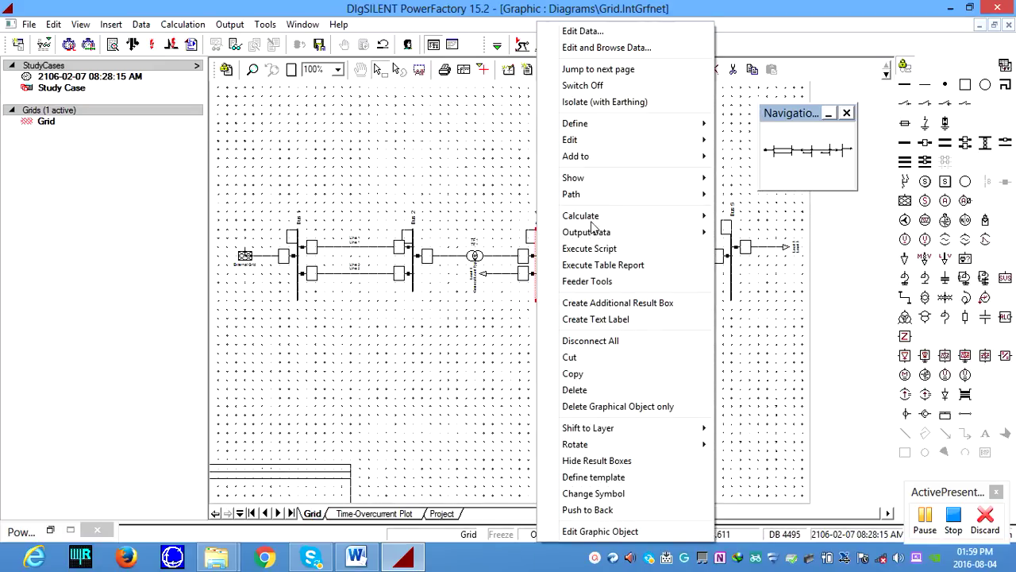
mouse_move(614, 127)
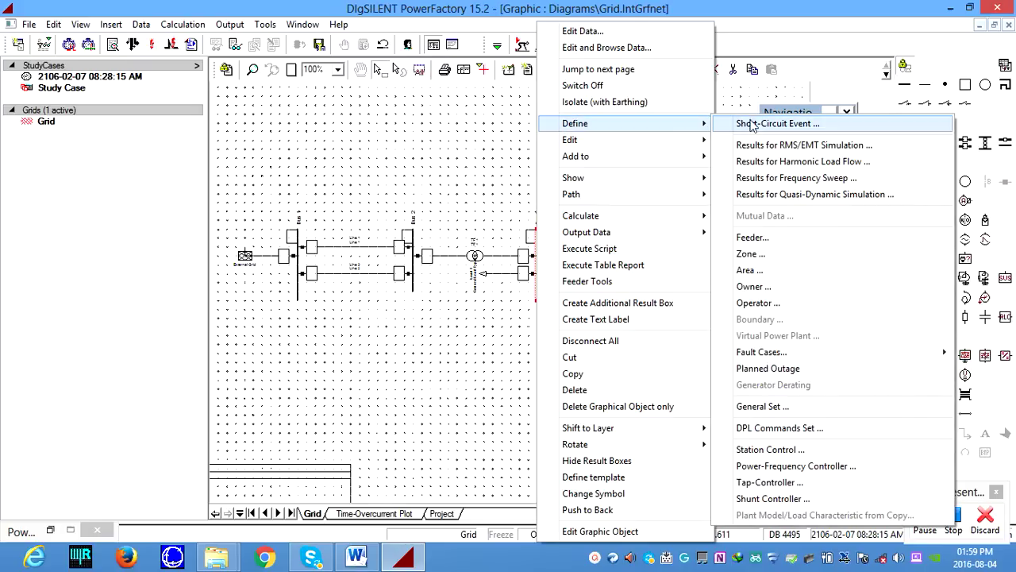
click(770, 145)
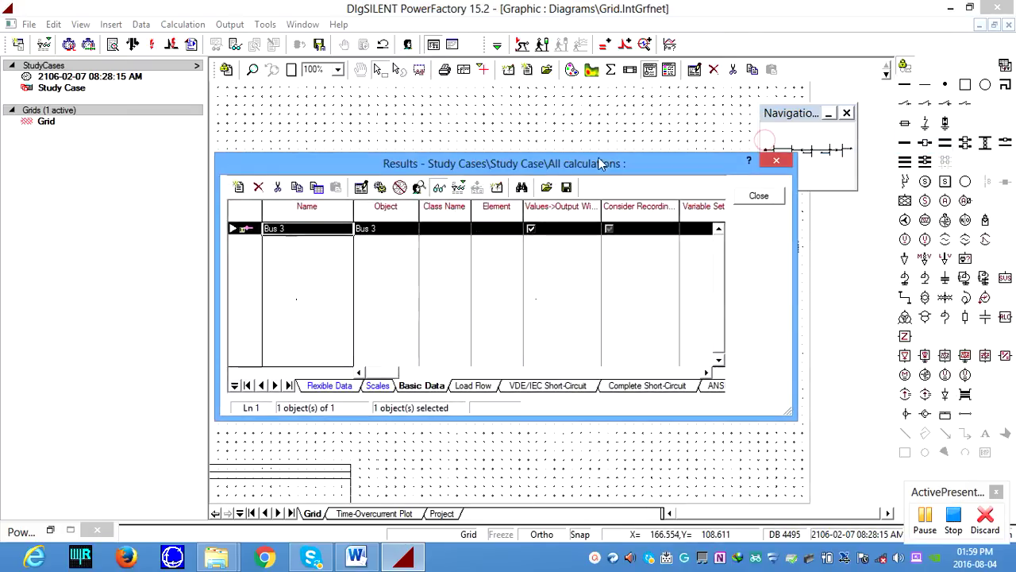
double_click(261, 230)
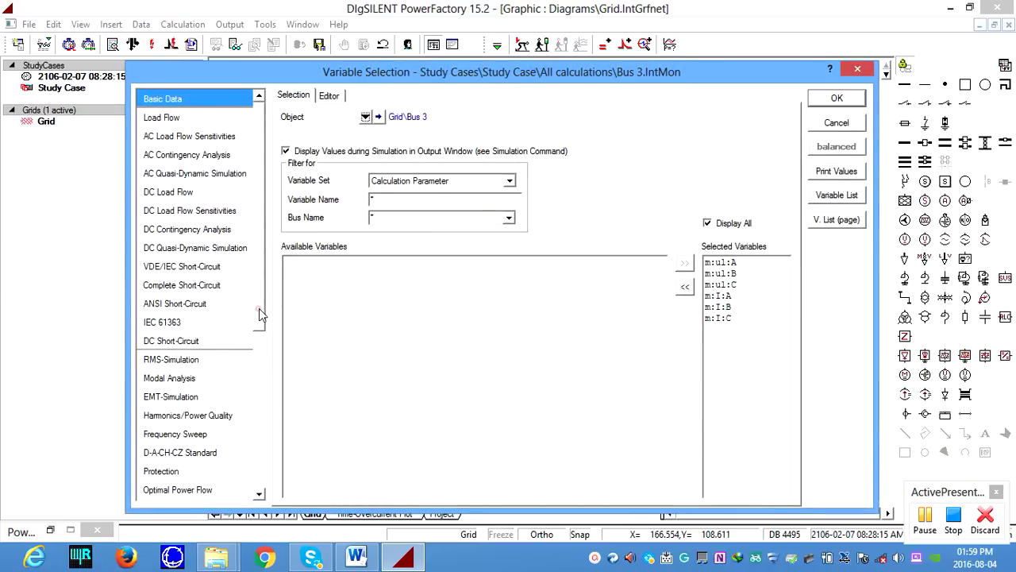
Step: Check the bus name filter options for Bus 3's RMS-Simulation and Load Flow variables
scroll(259, 308, down, 1)
click(190, 306)
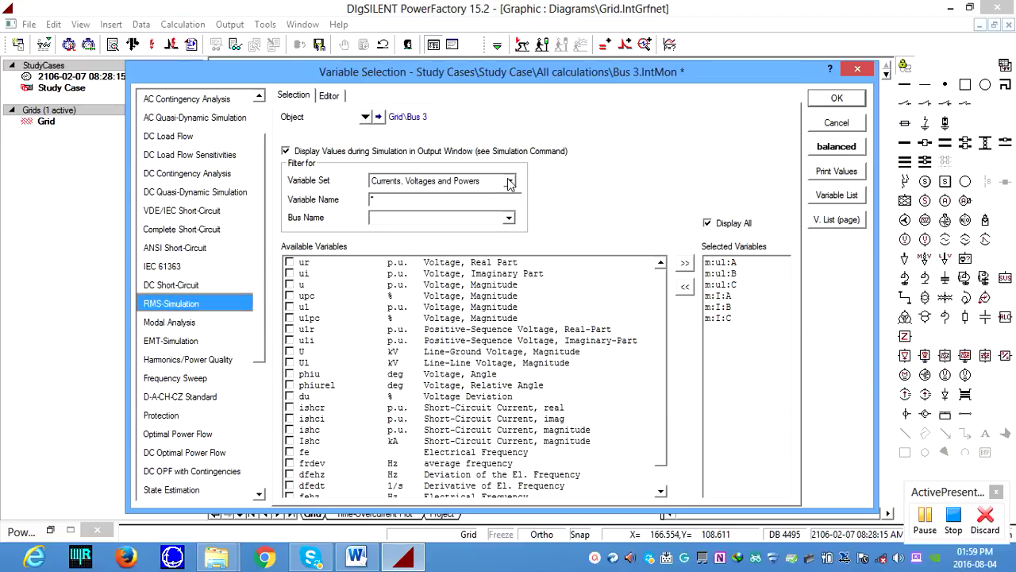
click(508, 220)
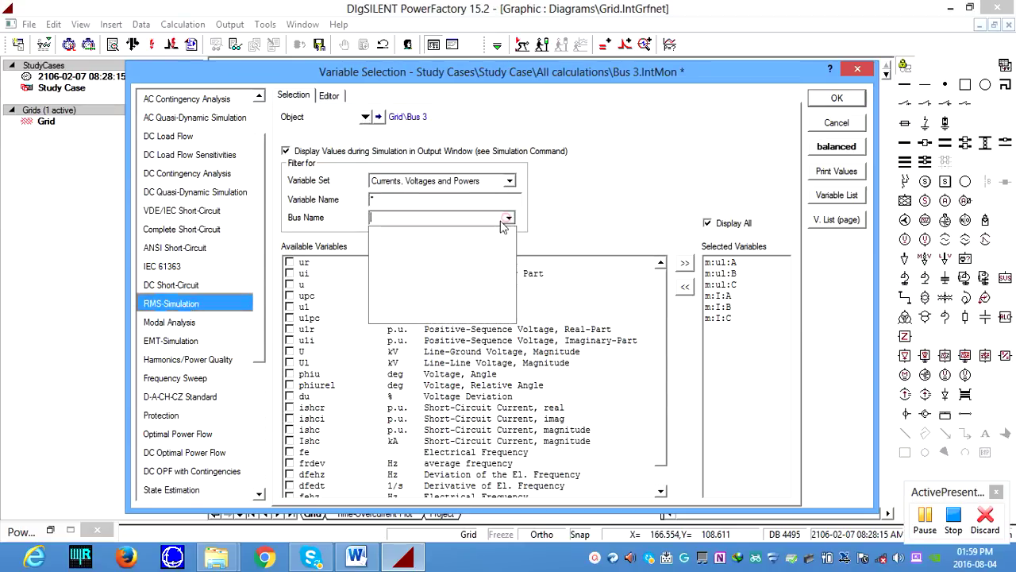
click(507, 221)
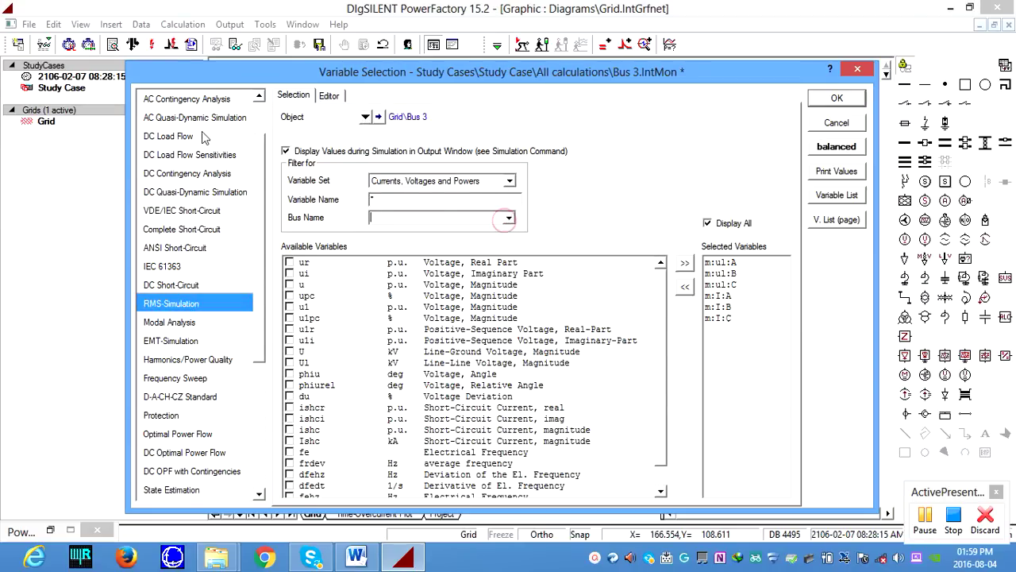
scroll(262, 167, up, 1)
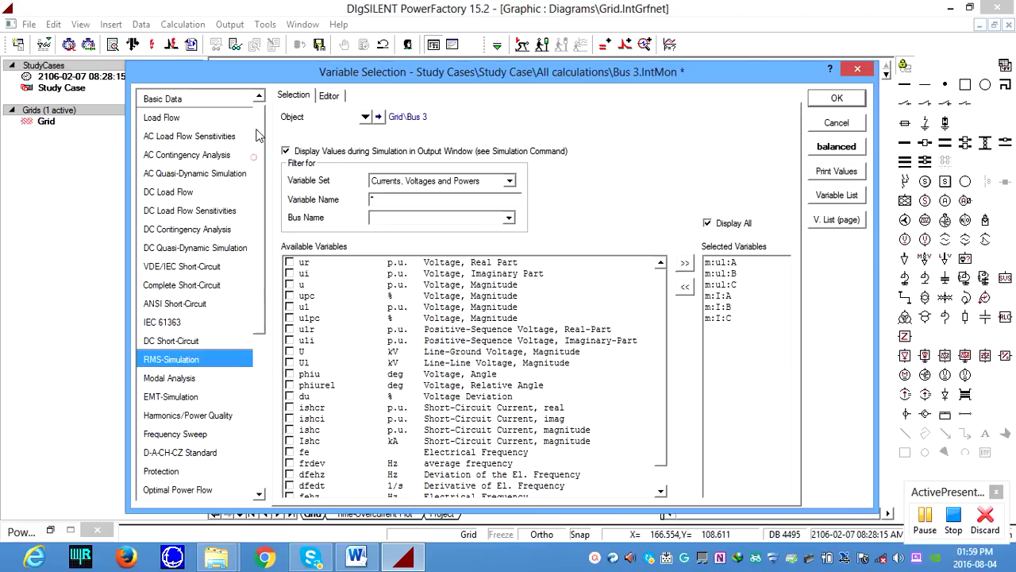
click(214, 122)
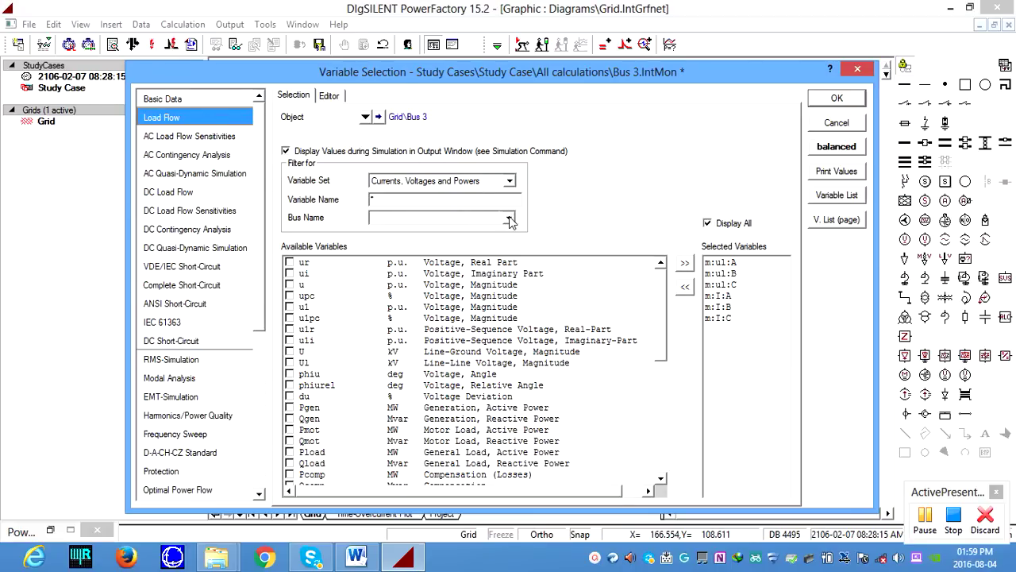
click(508, 218)
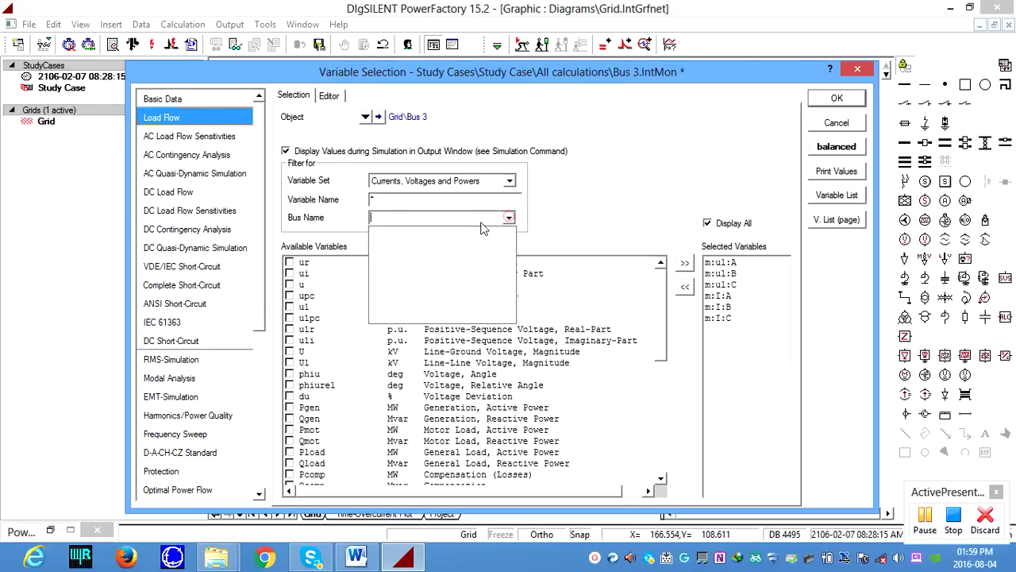
click(173, 359)
click(440, 342)
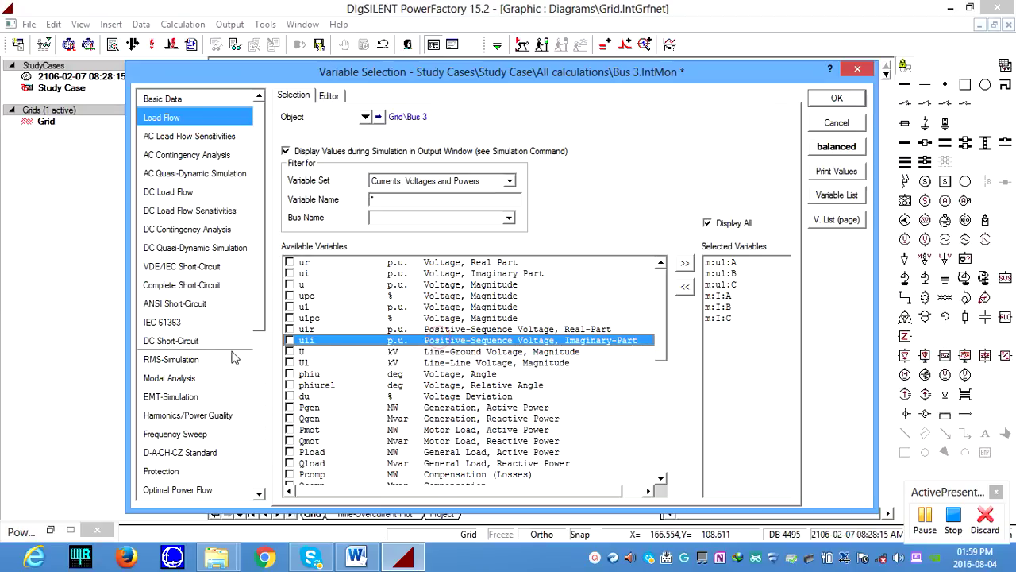
Step: Examine Bus 3's available RMS-Simulation variables, including the short-circuit currents, and the variable set and bus name filter options
click(169, 361)
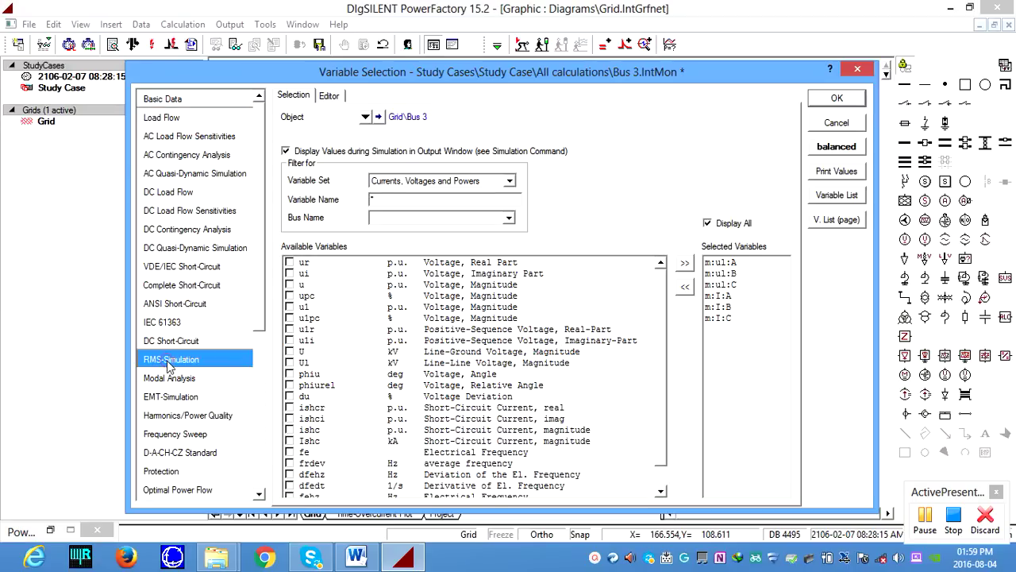
click(509, 218)
click(509, 217)
click(164, 102)
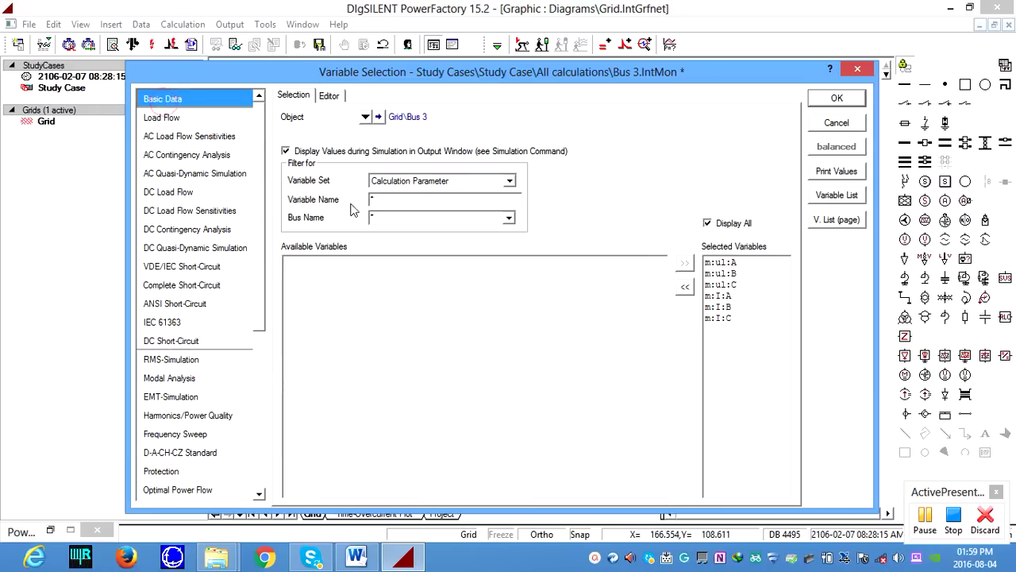
click(176, 365)
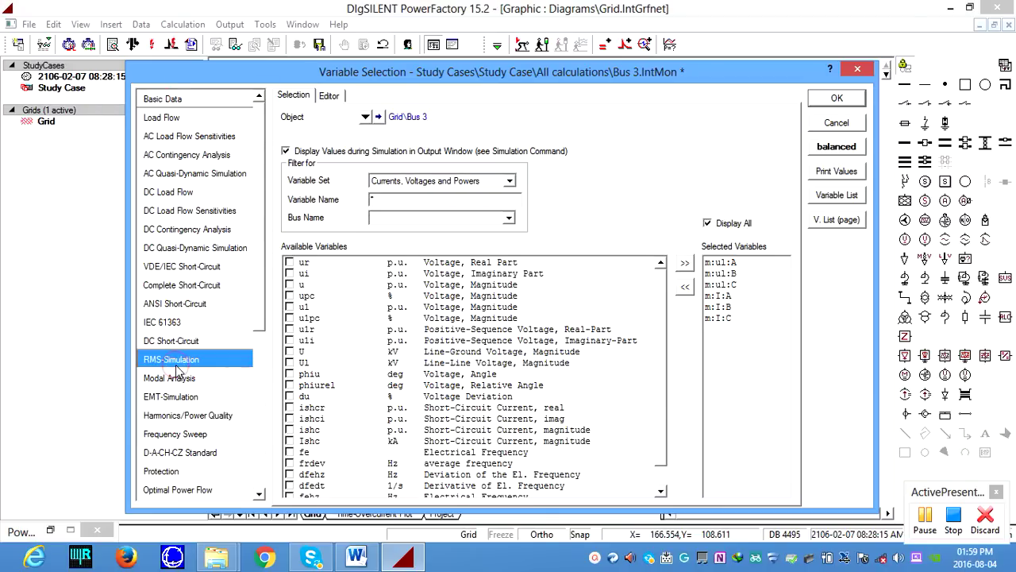
scroll(661, 341, down, 1)
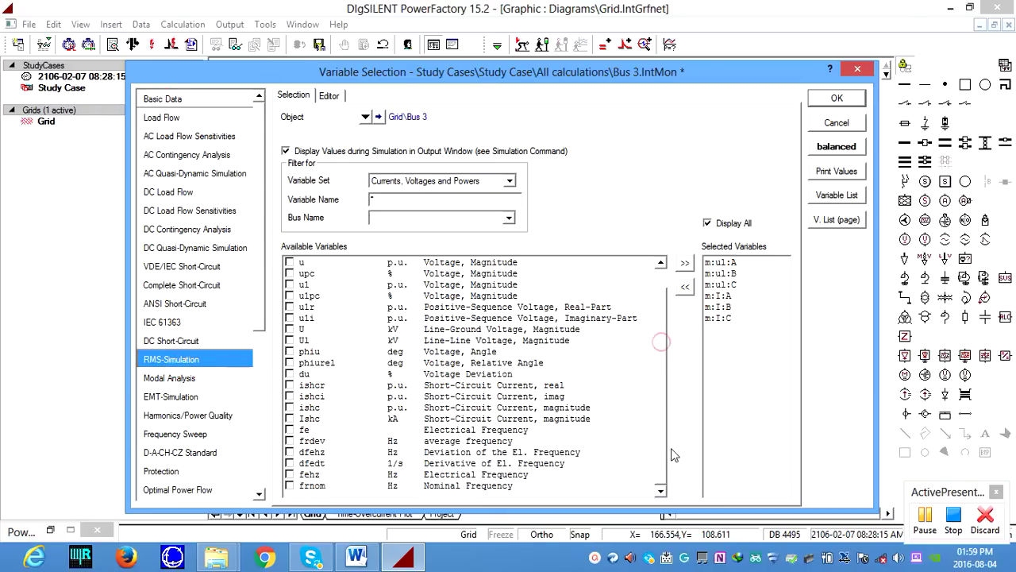
click(310, 421)
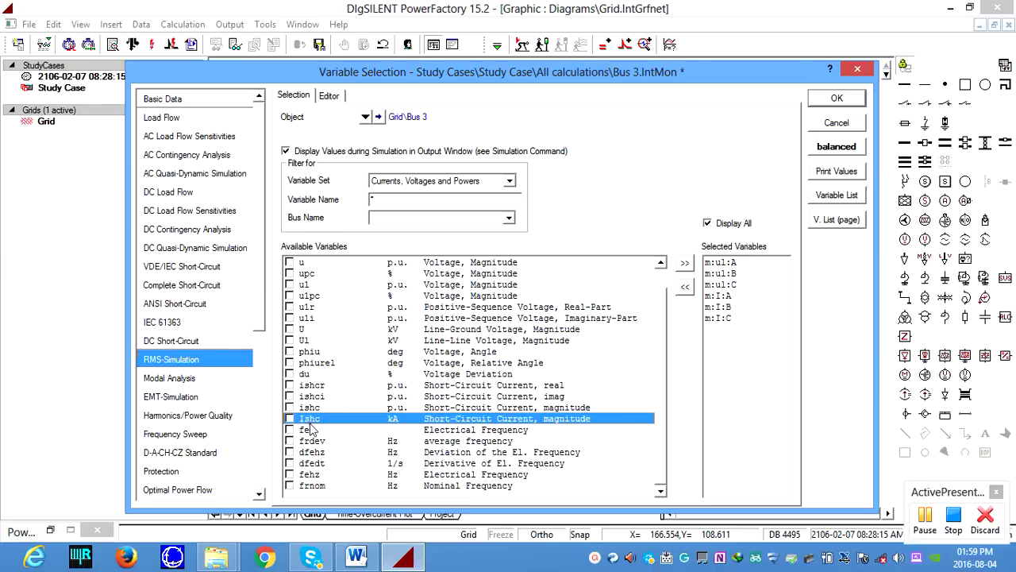
click(173, 382)
click(176, 359)
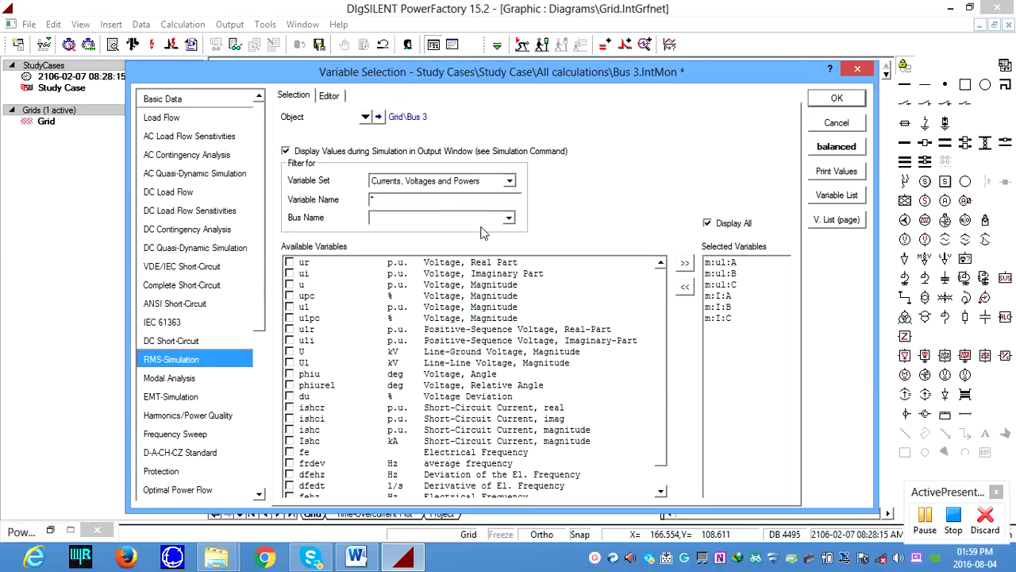
click(509, 219)
click(510, 218)
click(511, 182)
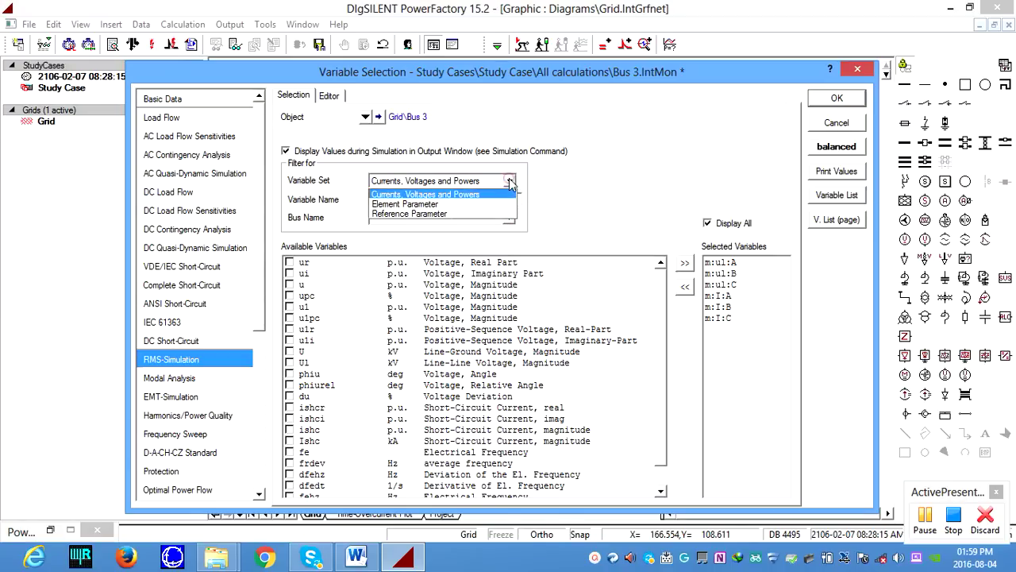
click(489, 194)
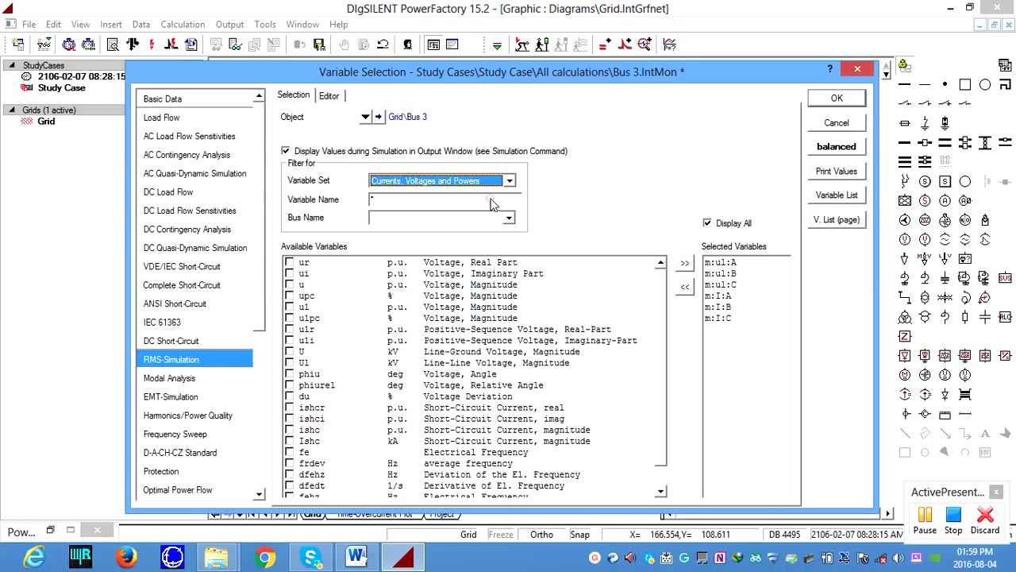
Step: For EMT-Simulation, set the bus name filter to * and add the kV phase voltages U:A, U:B and U:C to Bus 3's selected variables
click(170, 396)
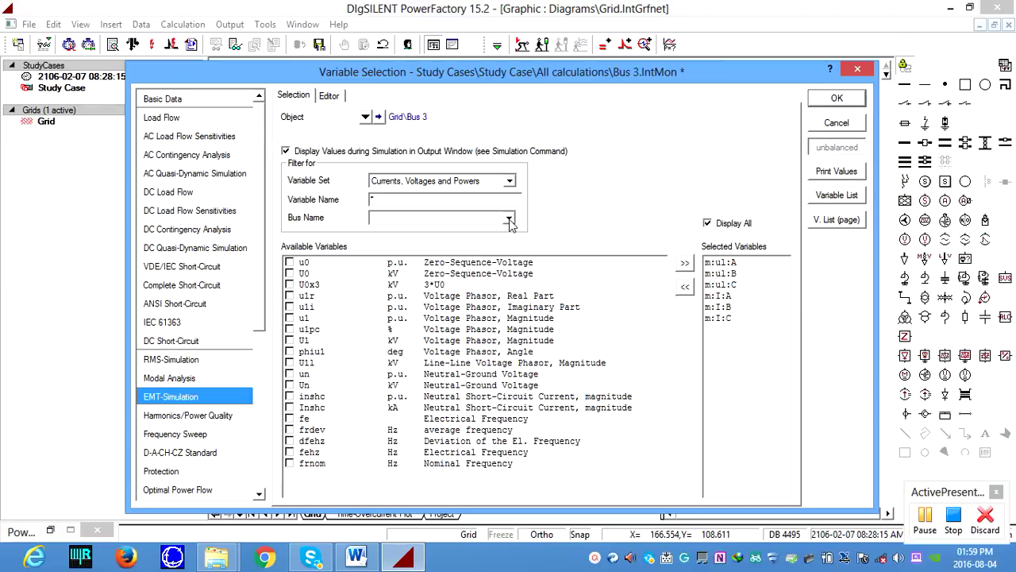
click(509, 220)
click(435, 237)
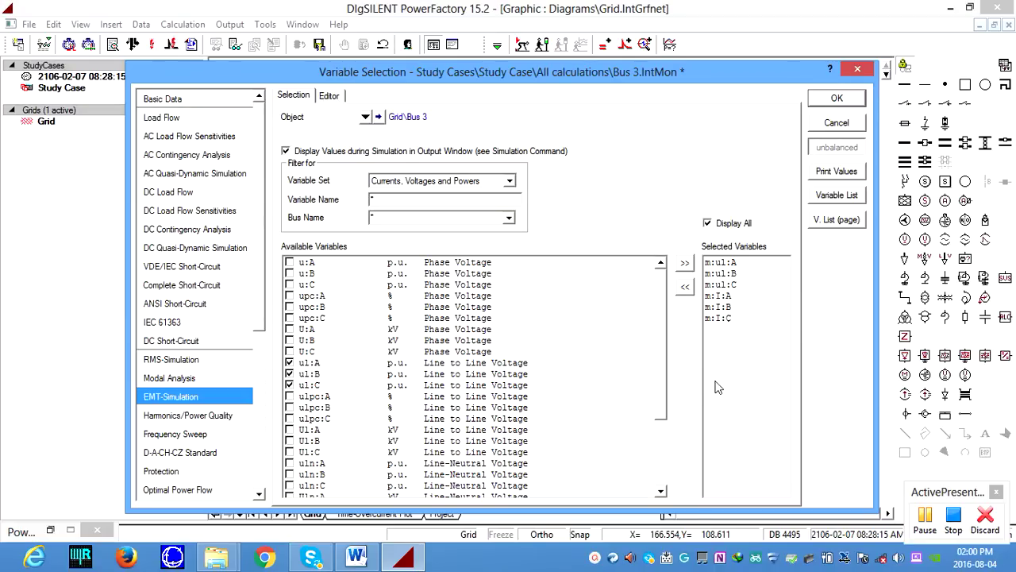
click(290, 329)
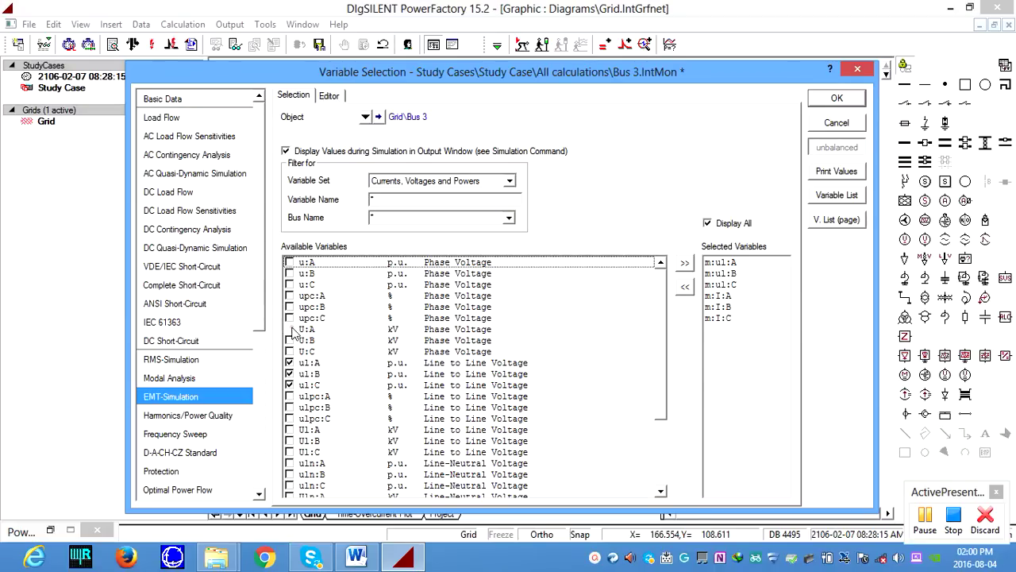
click(290, 340)
click(290, 351)
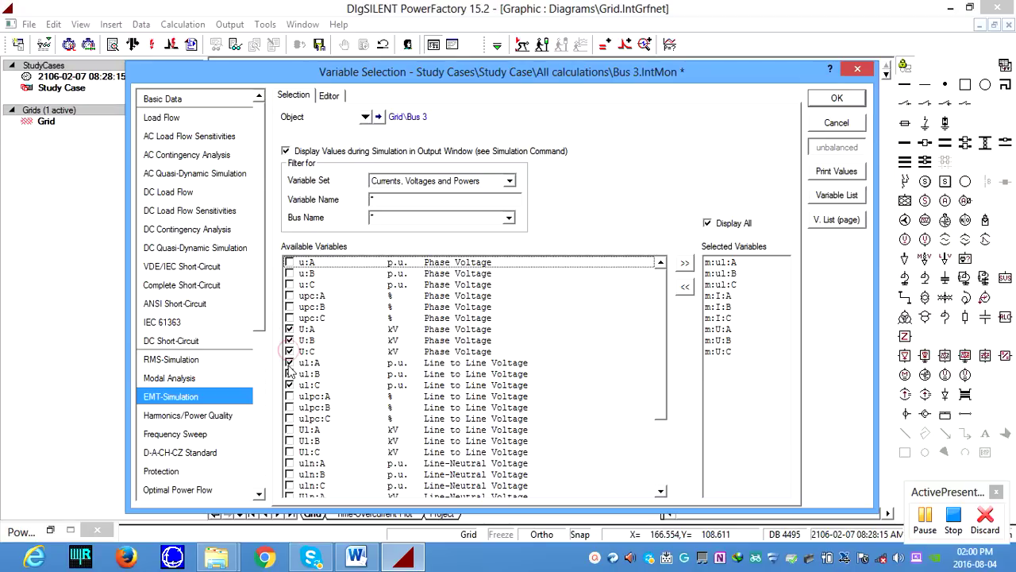
Step: Remove the p.u. line-to-line voltages ul:A, ul:B, ul:C and the kV phase voltages U:A, U:B, U:C from Bus 3's selected variables
click(289, 362)
click(290, 373)
click(290, 384)
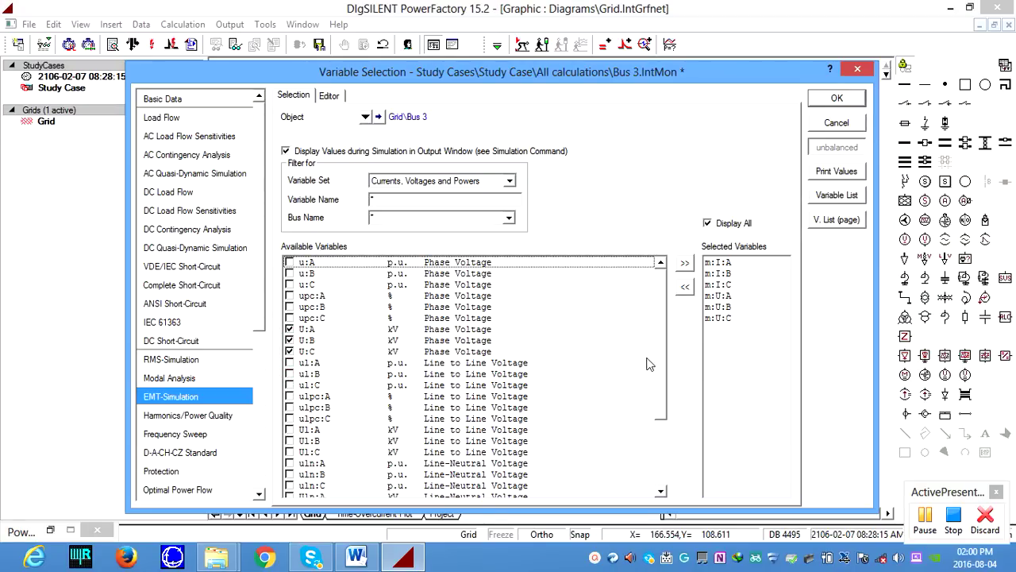
click(290, 329)
click(290, 340)
click(290, 351)
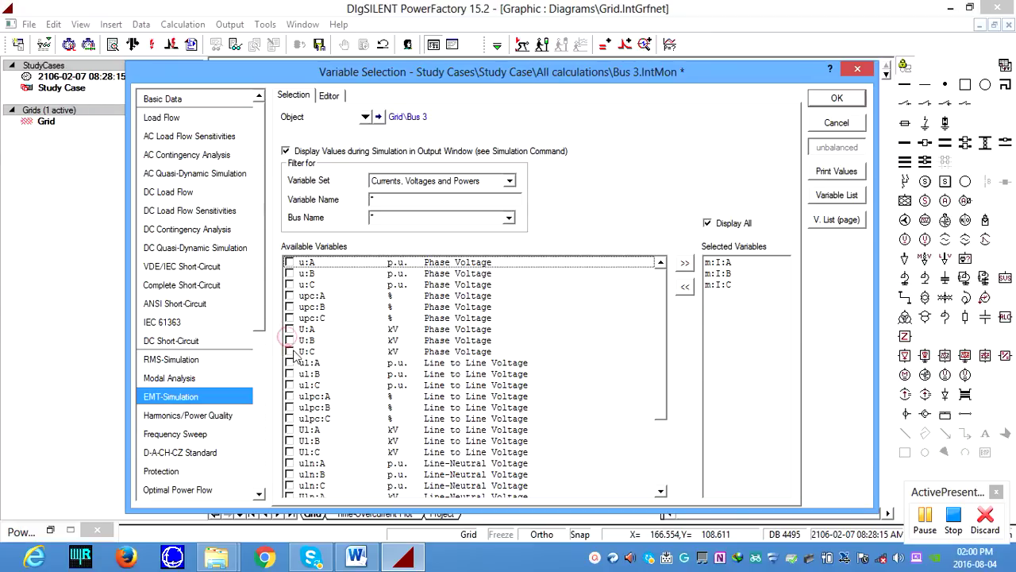
Step: Add the kV line-to-line voltages Ul:A, Ul:B and Ul:C to Bus 3's selected EMT variables
click(290, 430)
click(289, 441)
click(289, 452)
click(289, 451)
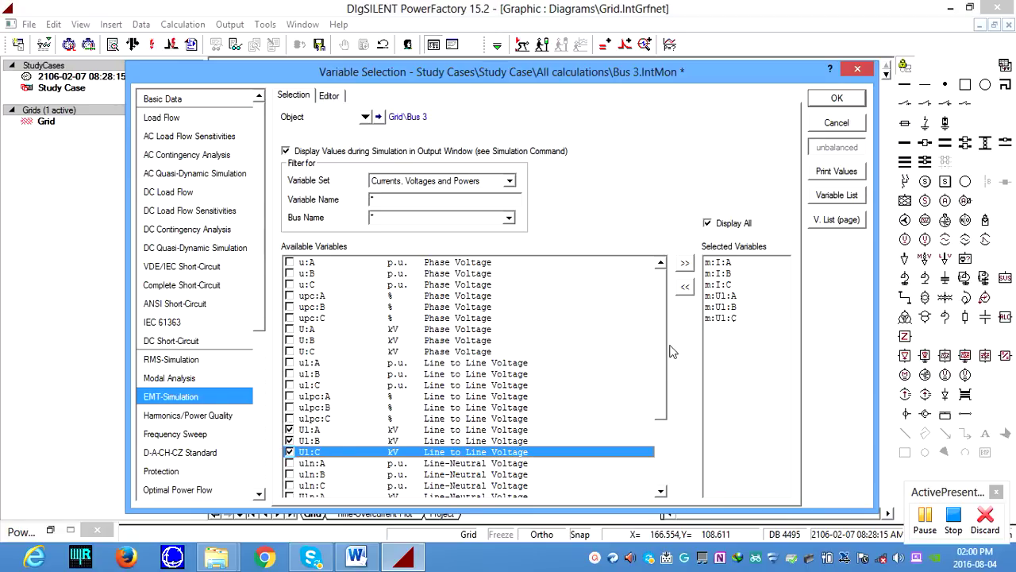
drag(656, 354, 667, 415)
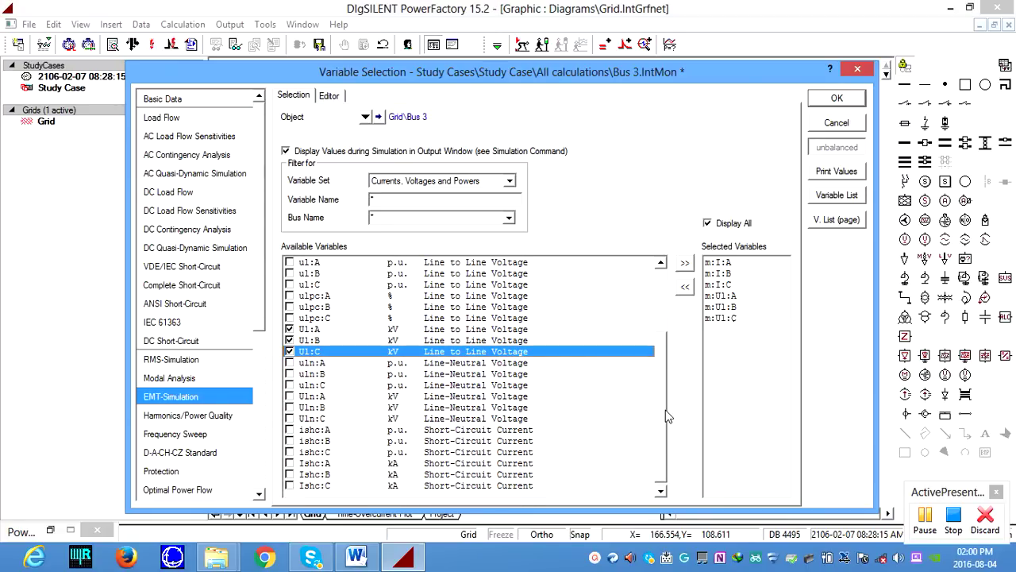
click(289, 430)
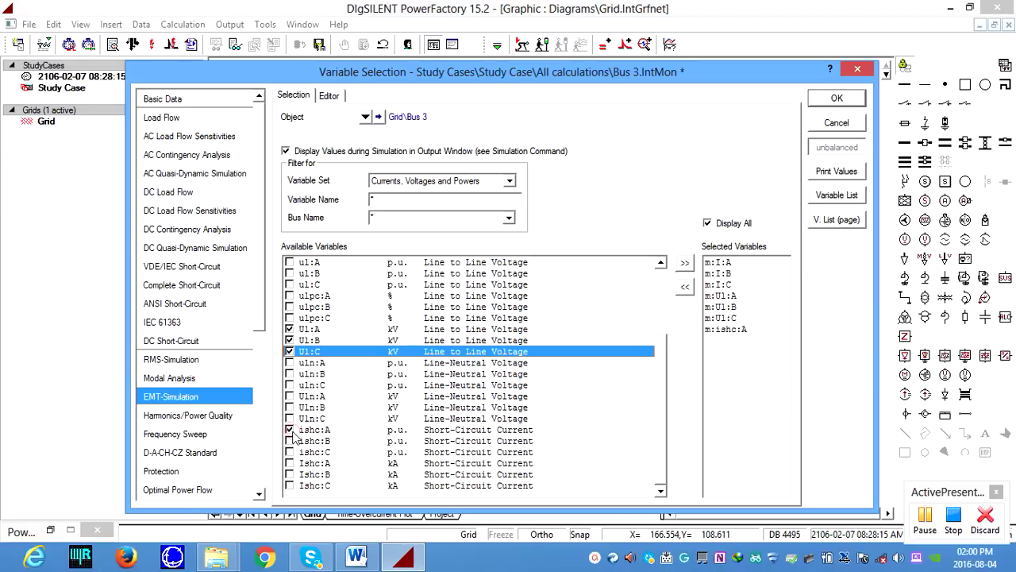
click(289, 441)
click(289, 451)
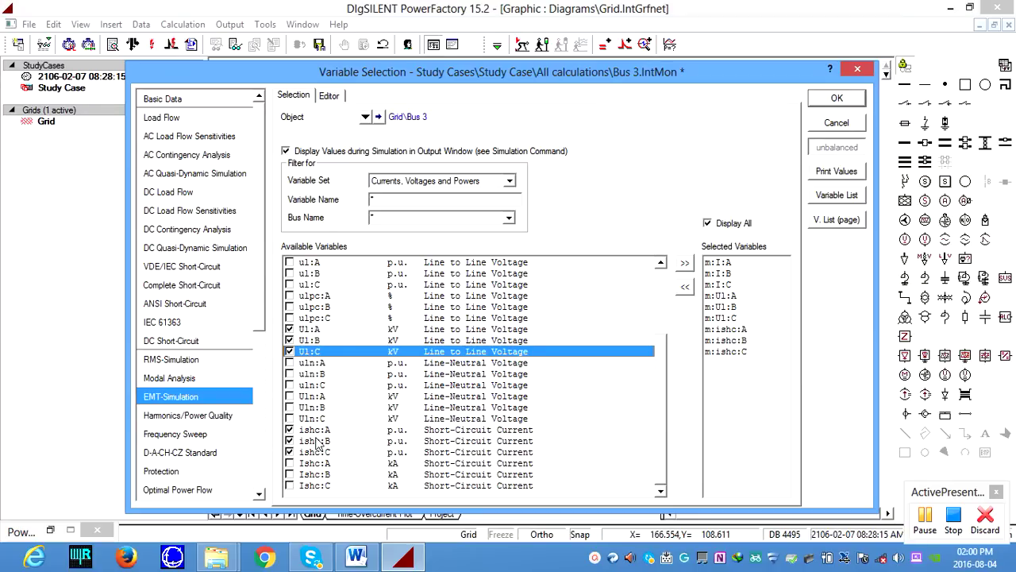
click(290, 430)
click(290, 441)
click(290, 452)
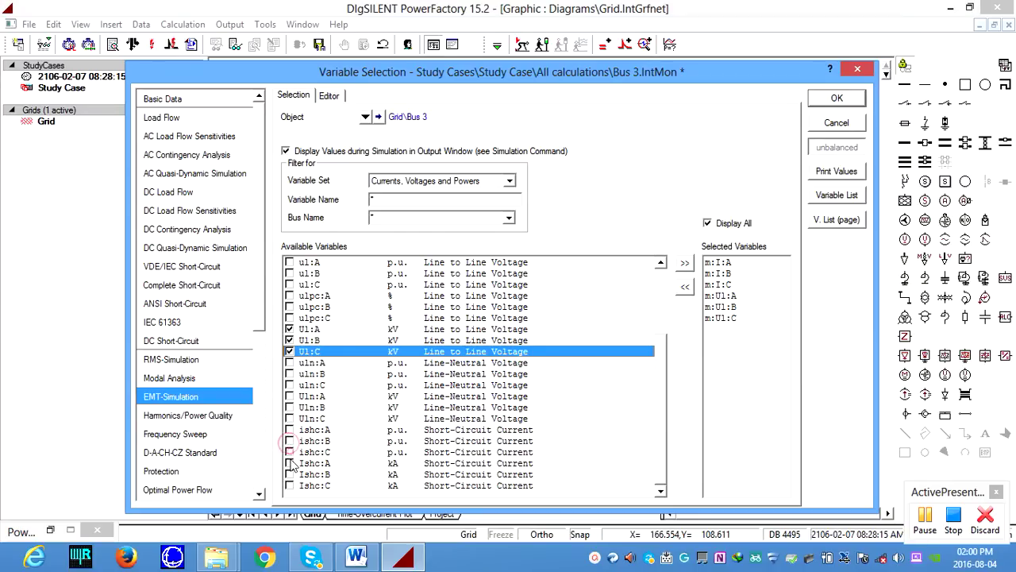
Step: Add the kA short-circuit currents Ishc:A, Ishc:B and Ishc:C to Bus 3's selected EMT variables
click(290, 463)
click(290, 475)
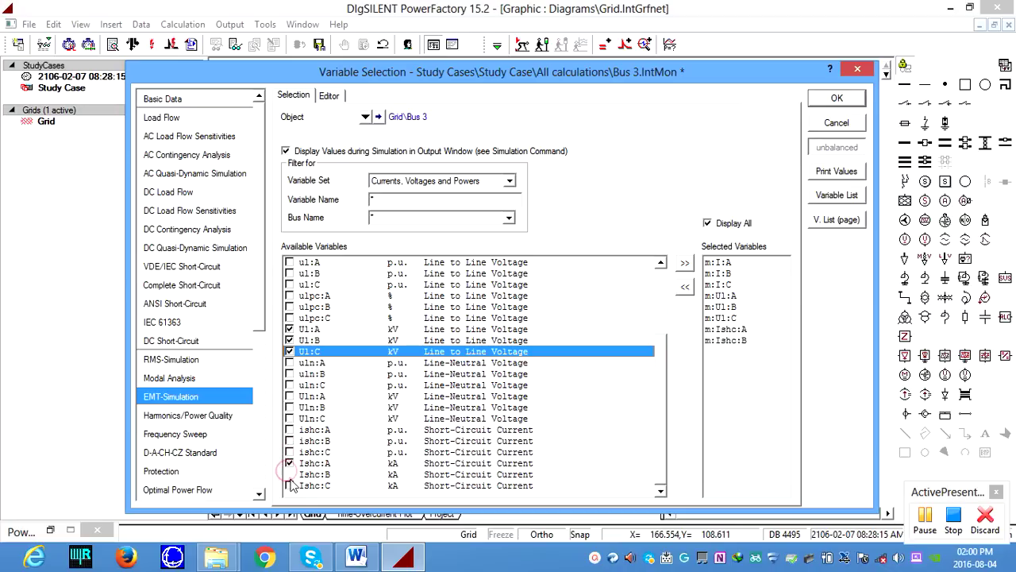
click(290, 474)
click(306, 475)
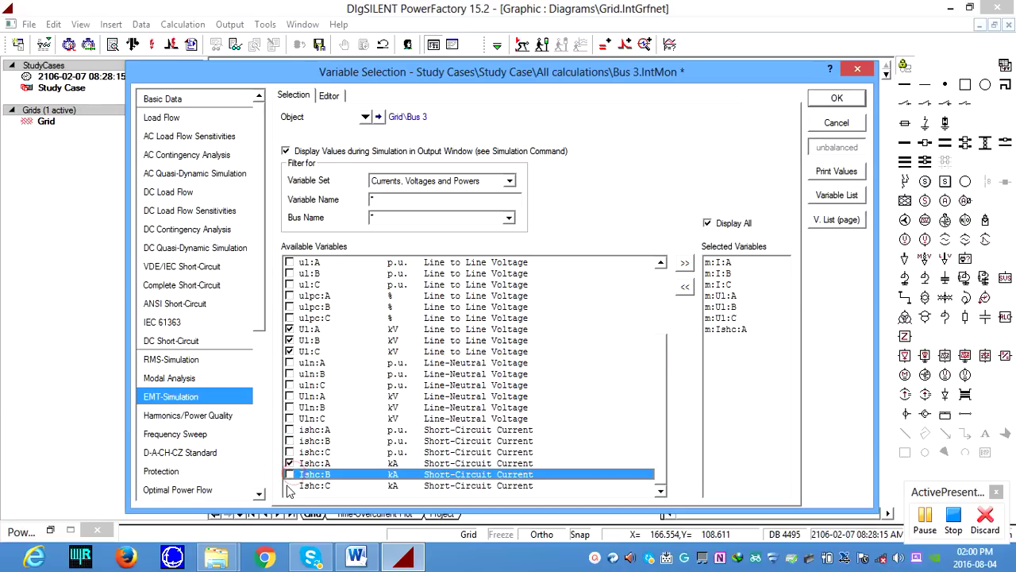
click(289, 485)
click(290, 474)
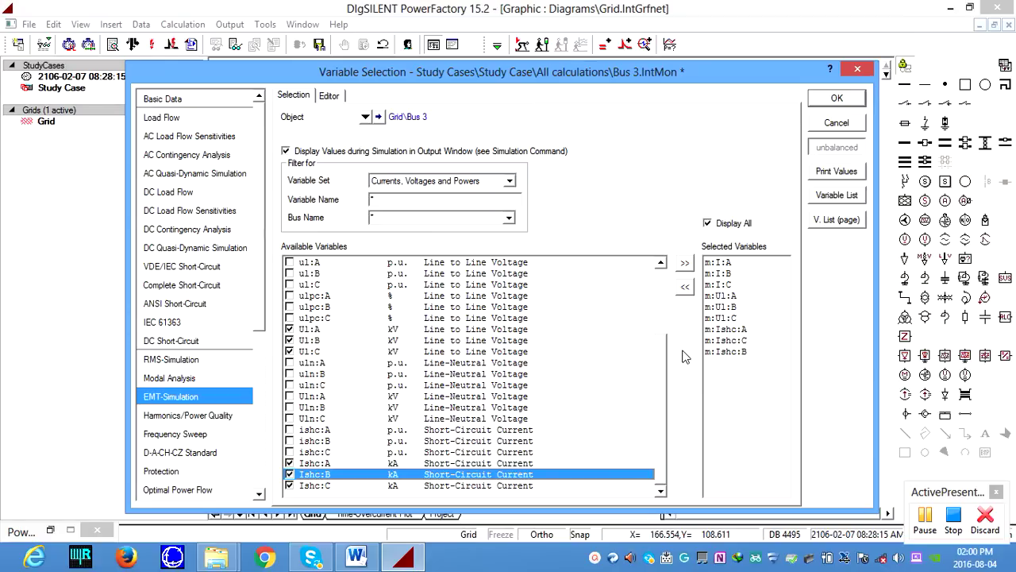
Step: Remove the line-to-line voltages Ul:A, Ul:B and Ul:C from Bus 3's selected variables
drag(659, 359, 677, 375)
click(732, 318)
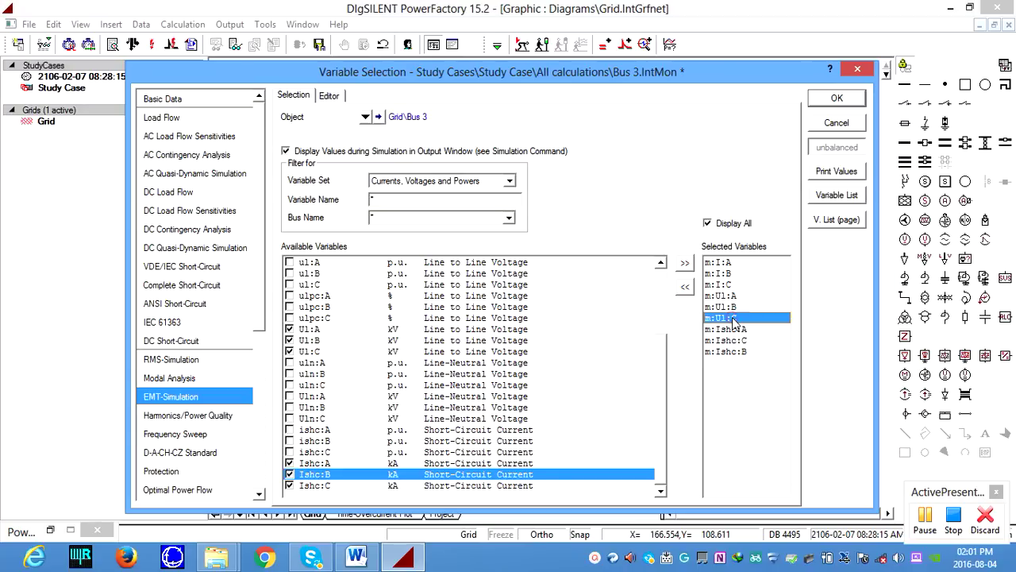
click(684, 286)
click(685, 287)
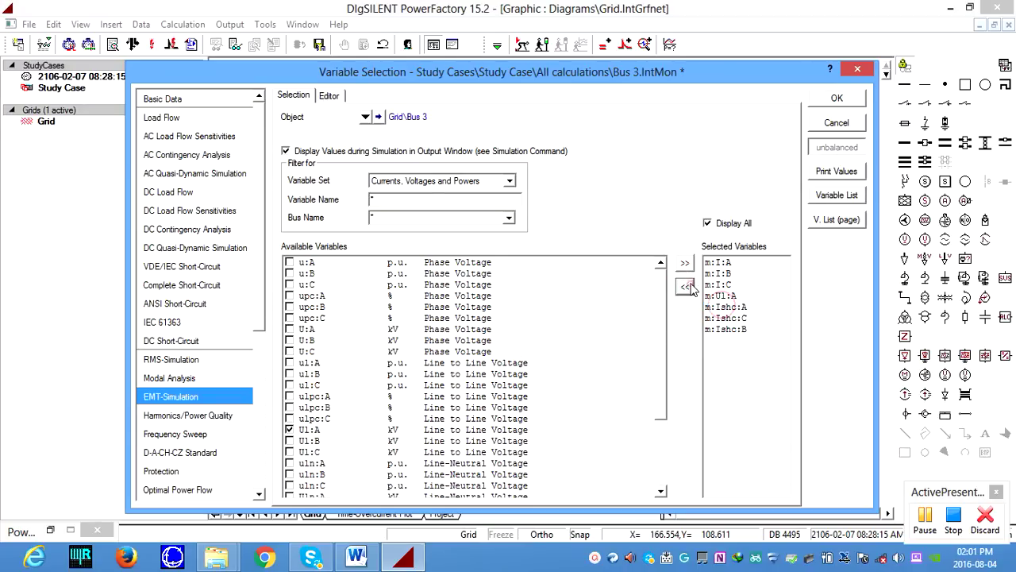
click(729, 296)
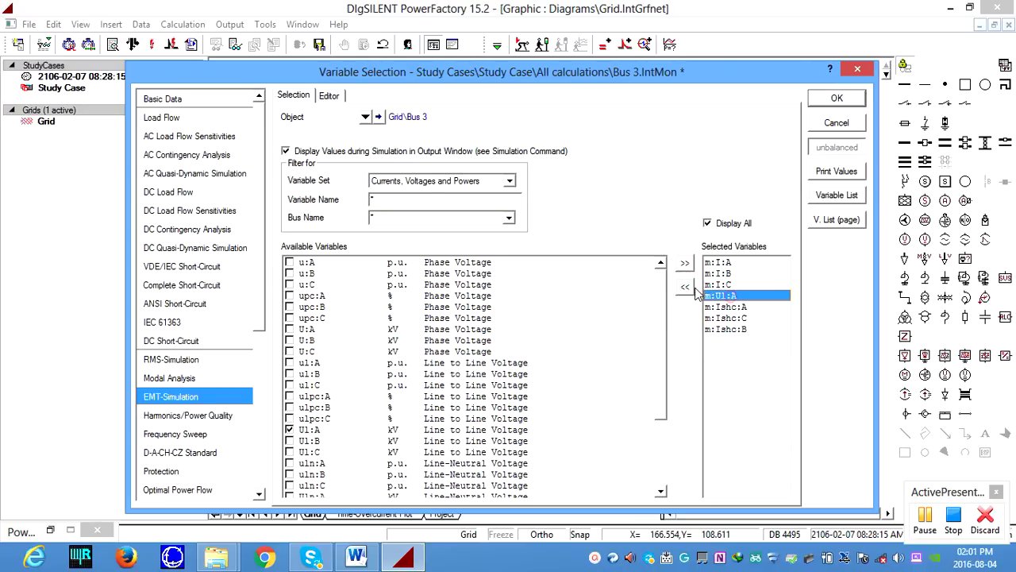
click(685, 287)
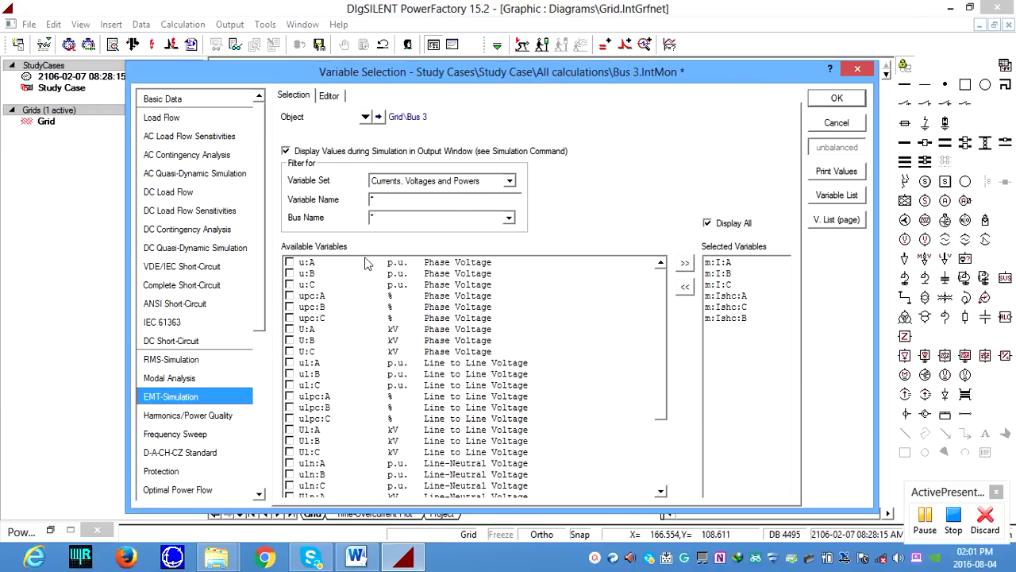
Step: Check the bus name filter options and select the kV line-to-line voltages Ul:A, Ul:B and Ul:C for Bus 3 again
click(508, 219)
click(507, 219)
scroll(659, 318, down, 3)
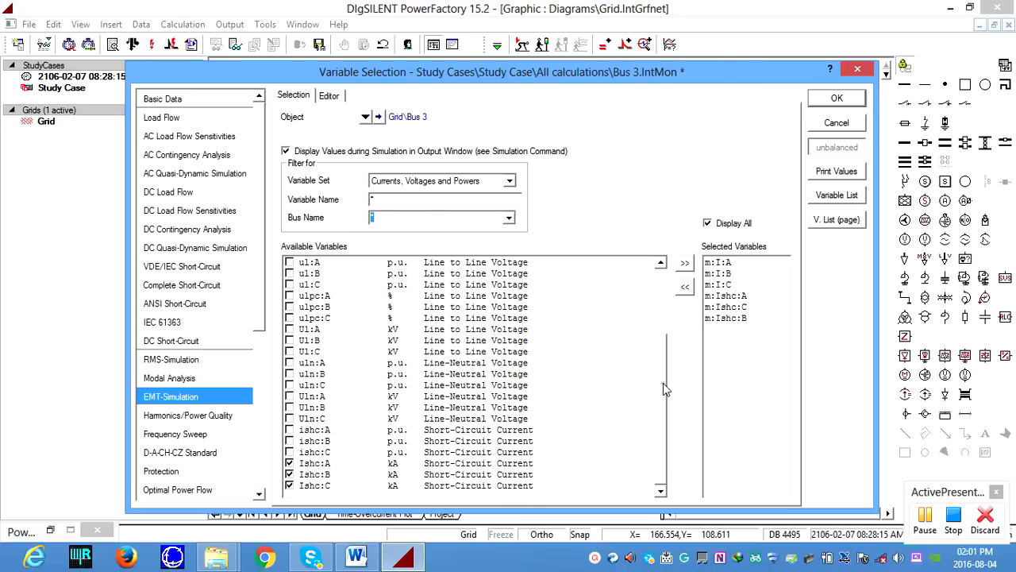
mouse_move(663, 383)
mouse_down()
mouse_move(653, 301)
mouse_move(667, 399)
mouse_up()
click(289, 329)
click(289, 340)
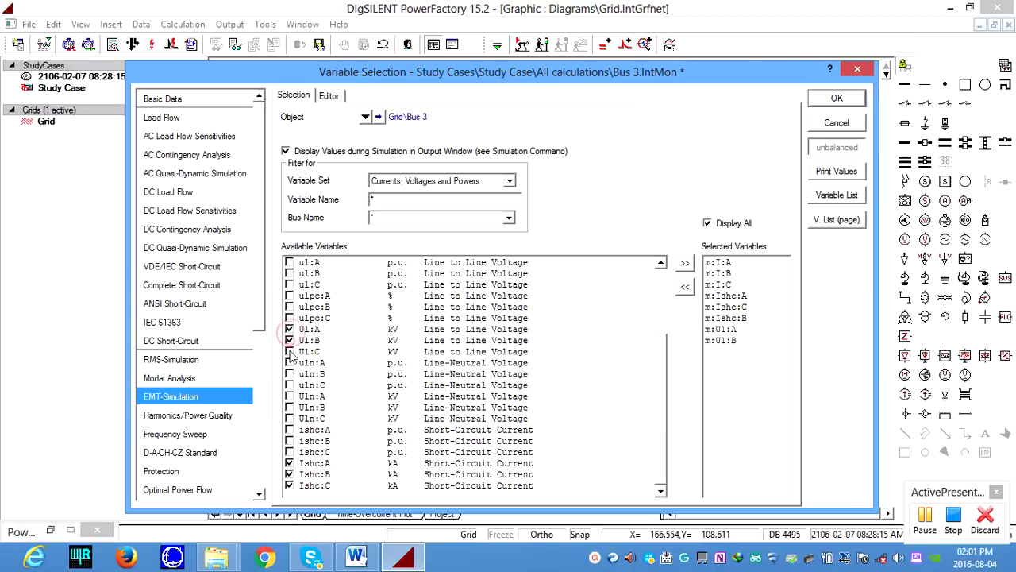
click(289, 351)
Step: Remove the currents m:I:A, m:I:B and m:I:C from Bus 3's selected variables
click(712, 287)
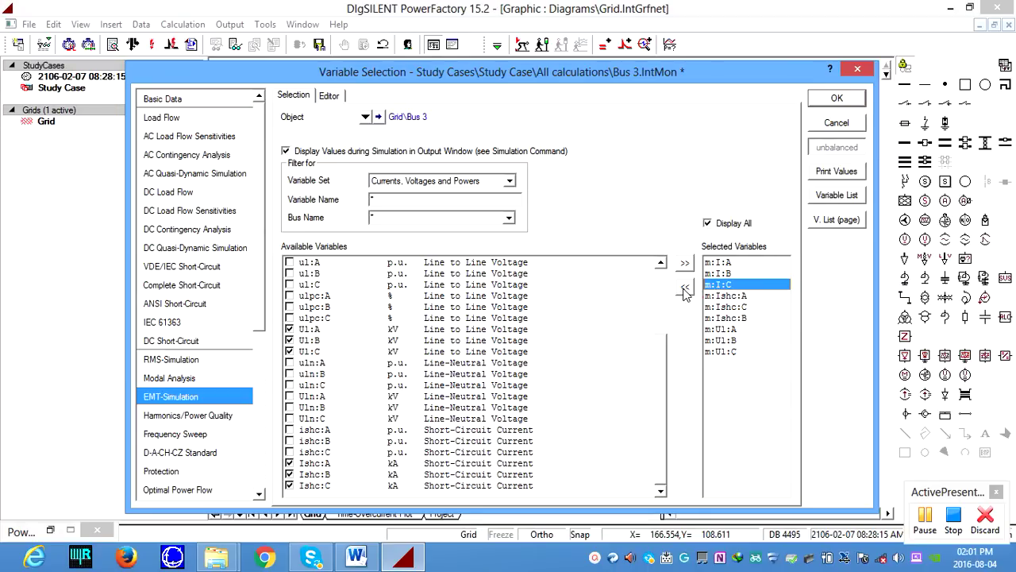
click(684, 287)
click(717, 273)
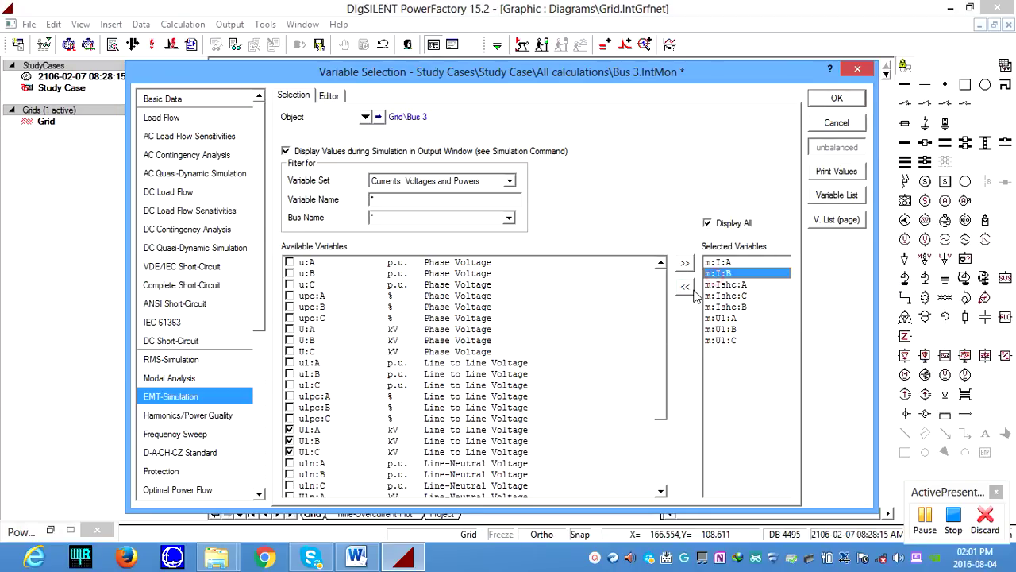
click(686, 287)
click(712, 263)
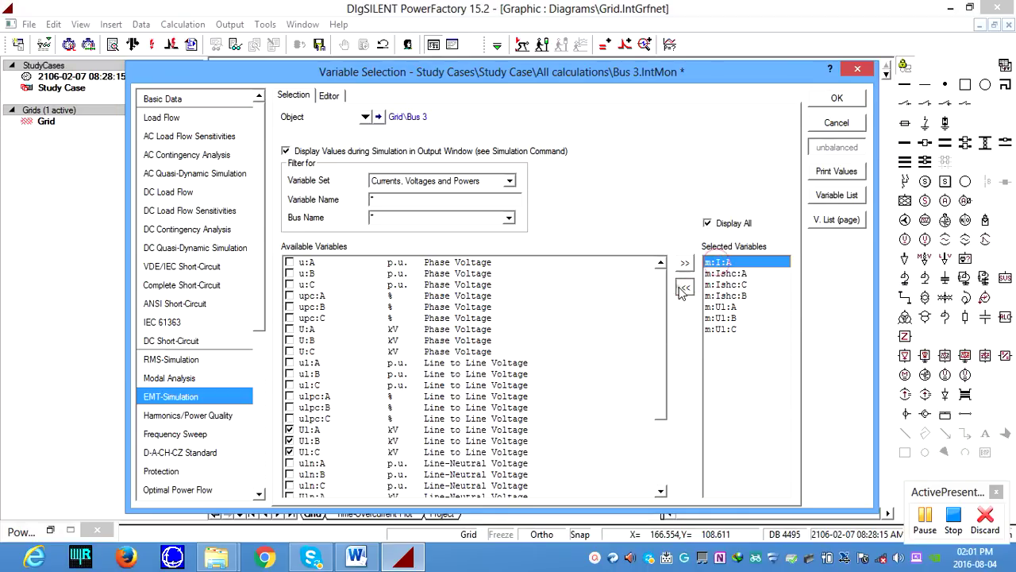
click(685, 287)
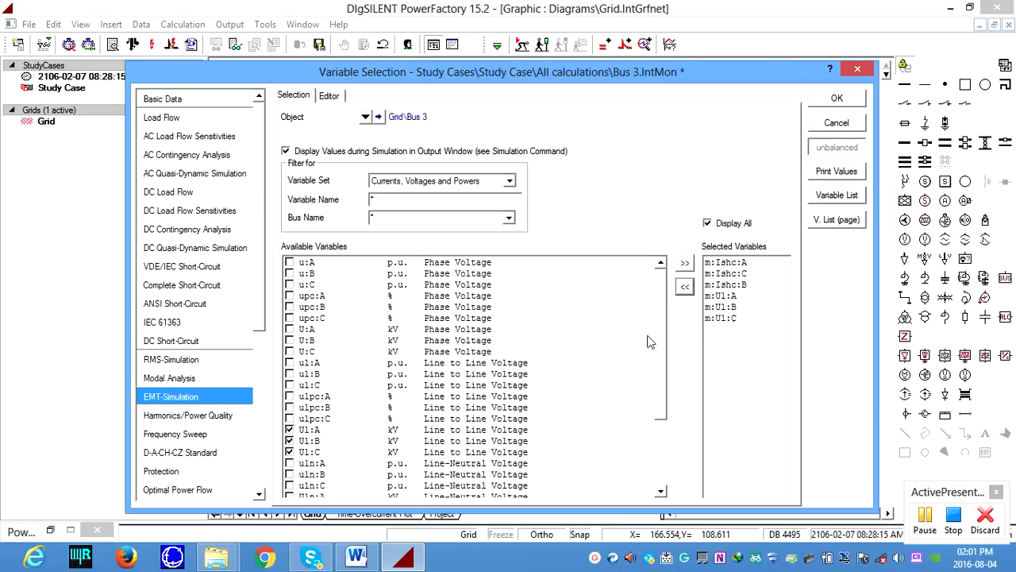
Step: Recheck the available variables and bus name filter options, and accept Bus 3's variable selection, closing the results definition
drag(664, 321, 668, 366)
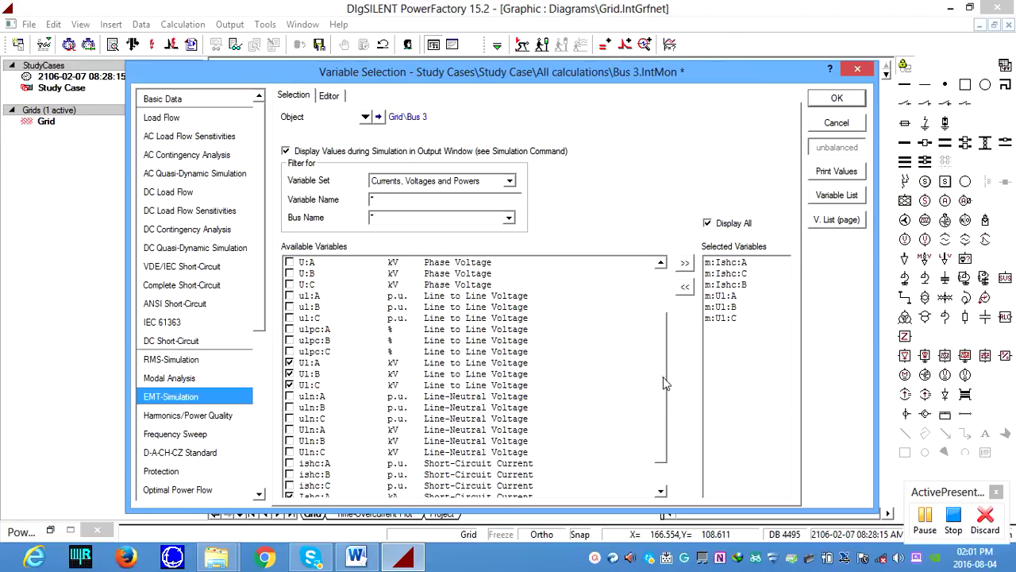
scroll(665, 383, down, 1)
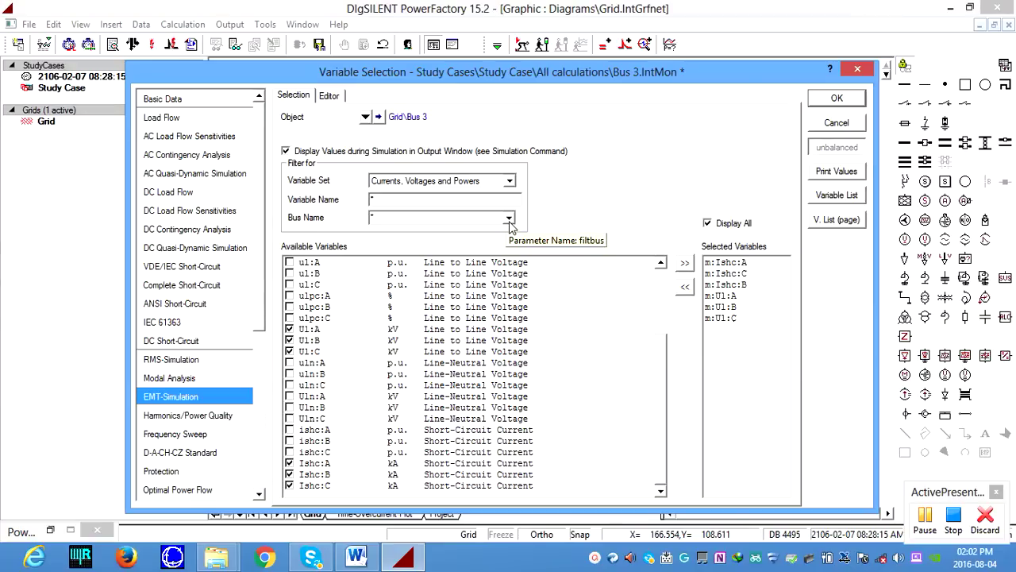
click(509, 219)
click(509, 220)
click(510, 219)
click(509, 220)
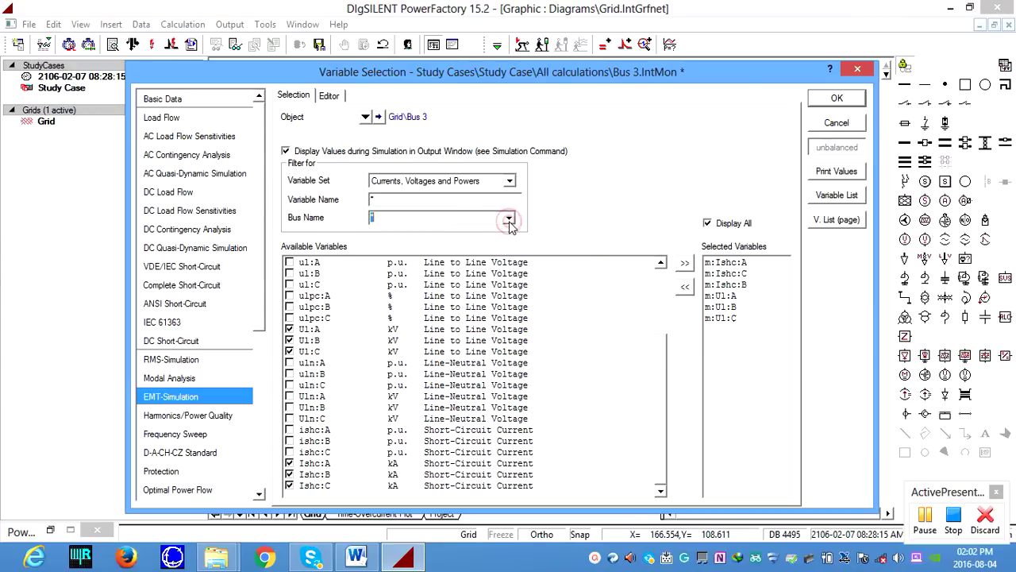
click(835, 99)
click(759, 196)
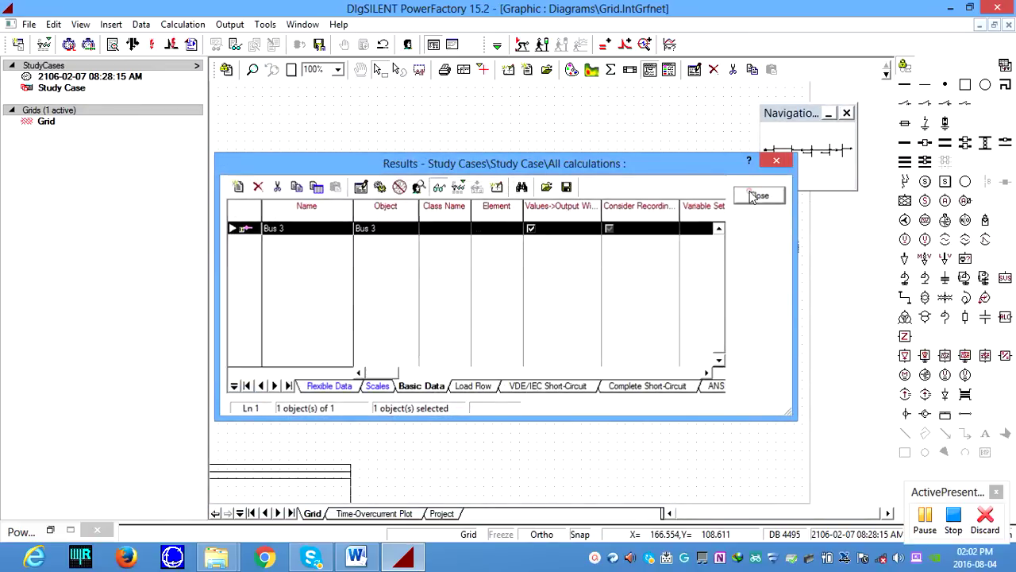
Step: On the Project page, examine the variables offered for the upper subplot's first curve, keeping m:ul:A
click(442, 513)
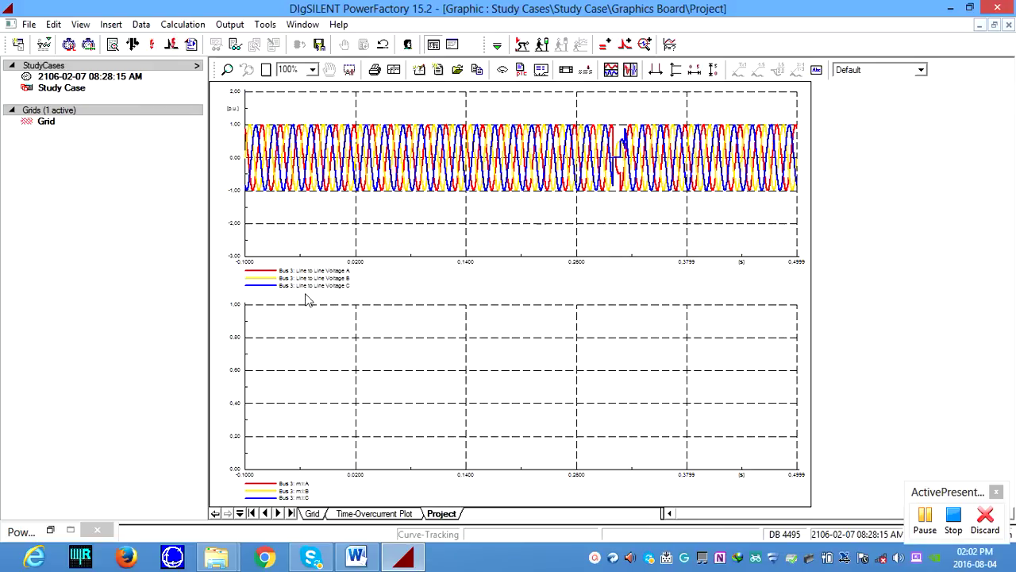
right_click(296, 229)
click(335, 143)
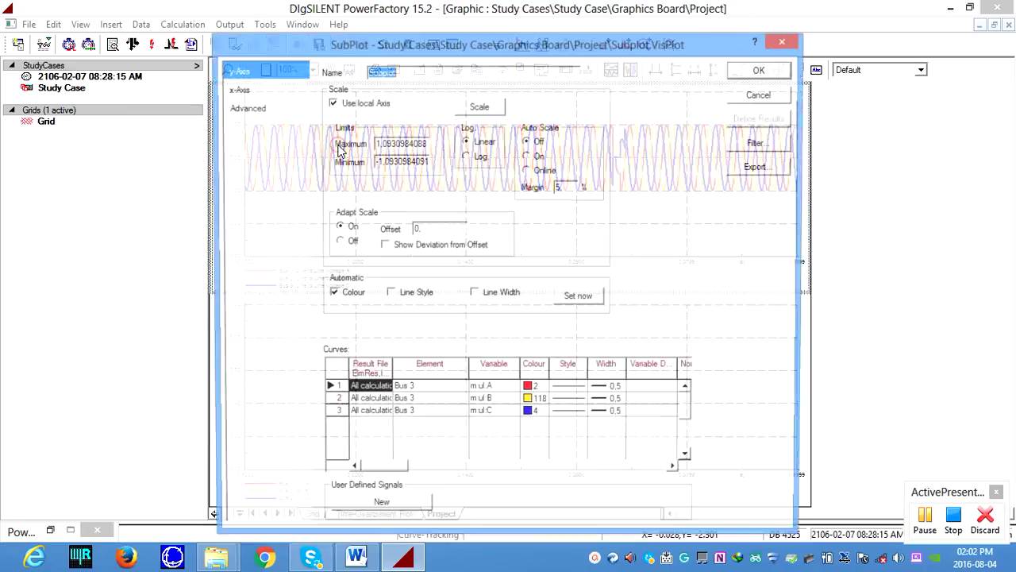
double_click(480, 391)
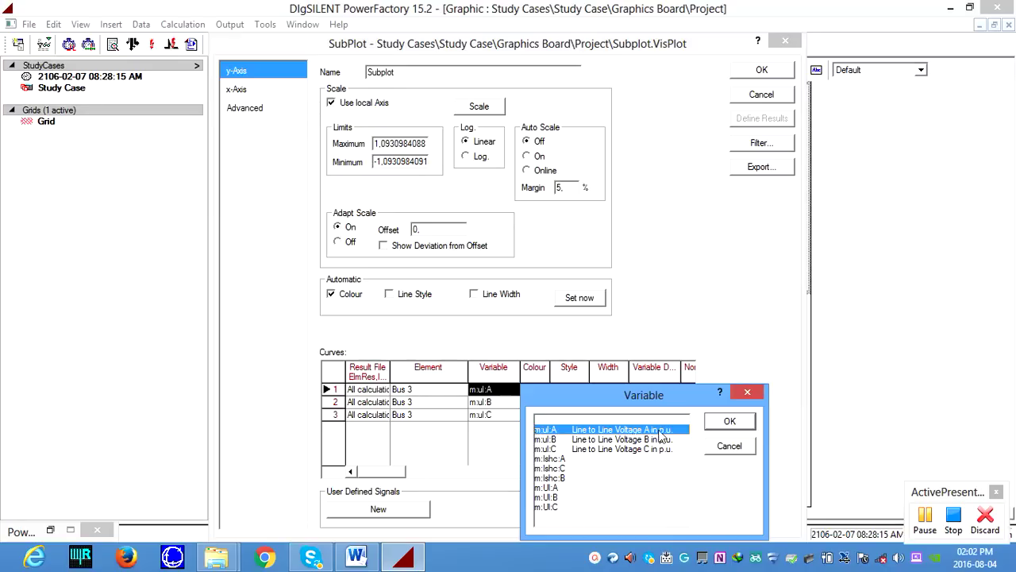
click(726, 422)
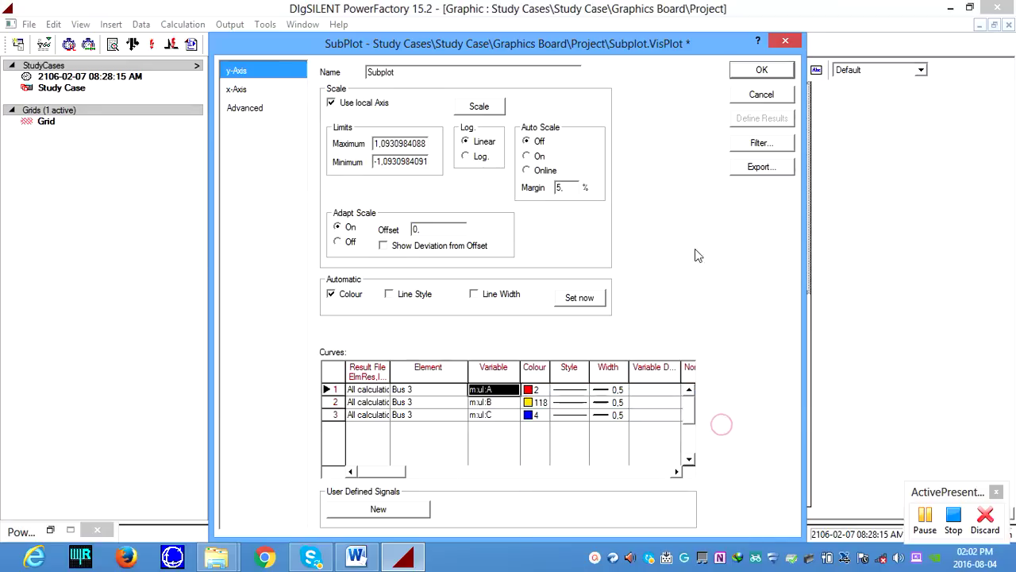
click(751, 72)
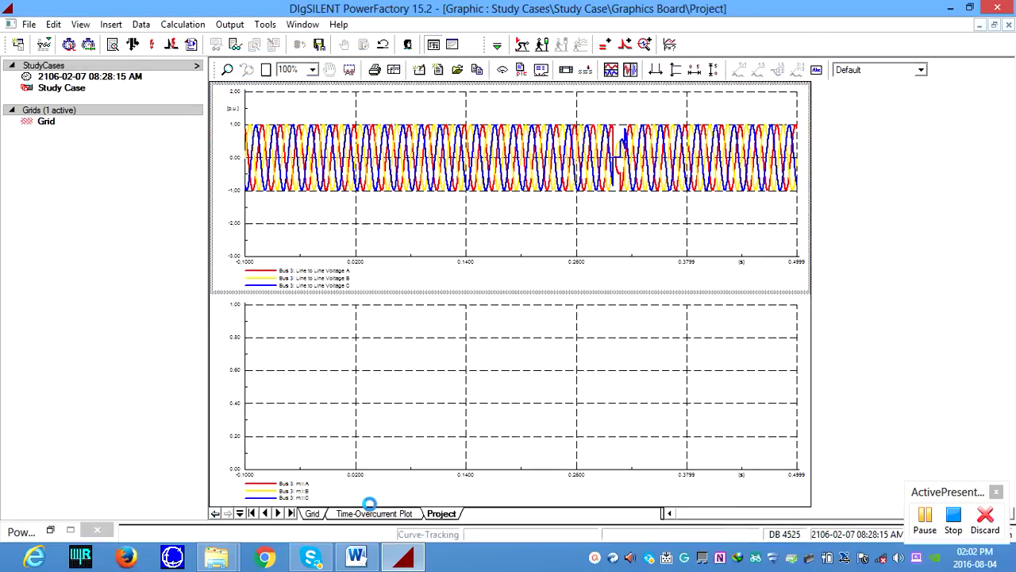
Step: From the Grid diagram, reopen Bus 3's variable selection and show its EMT-Simulation variables
click(311, 514)
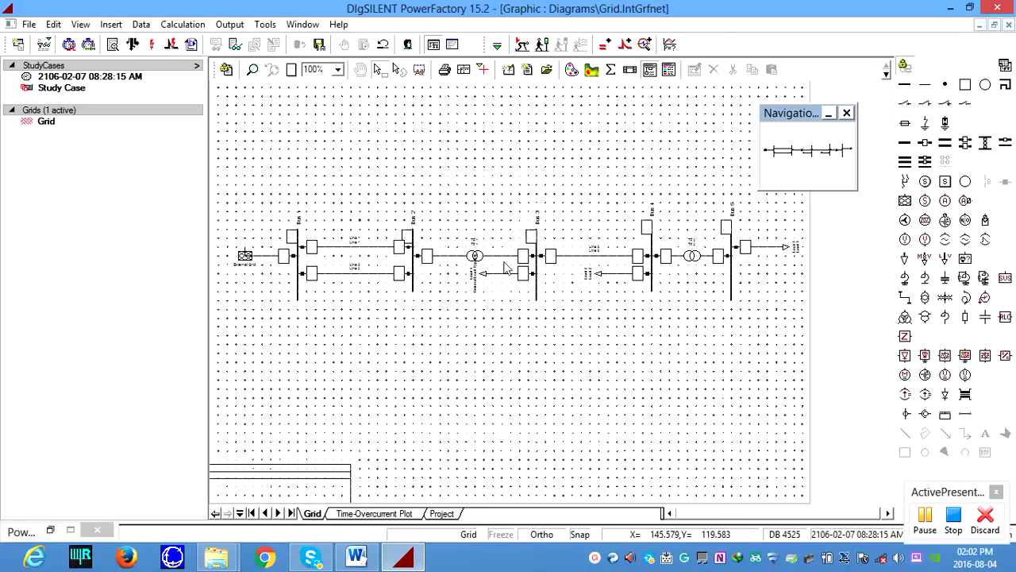
right_click(536, 297)
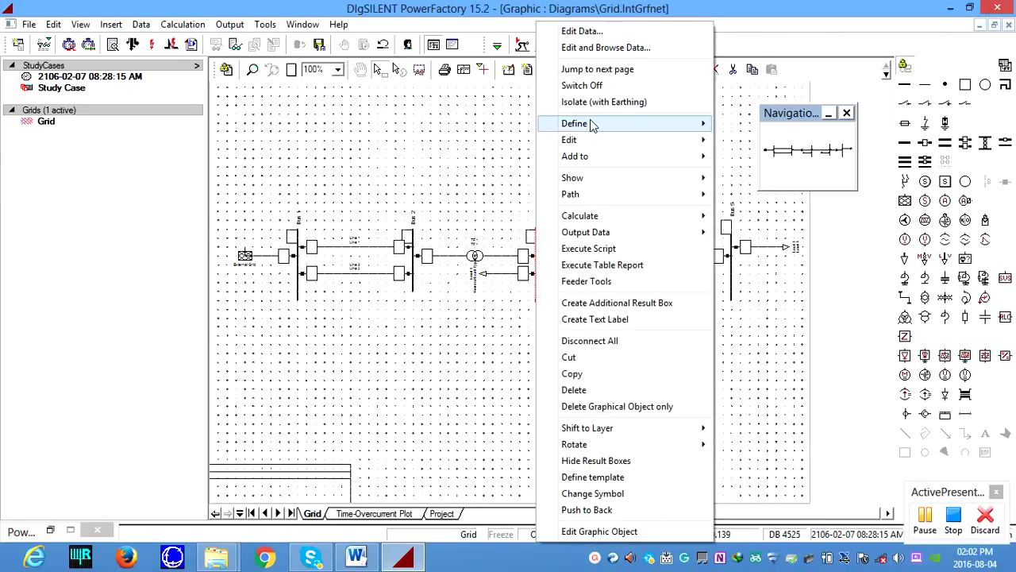
mouse_move(590, 123)
click(798, 145)
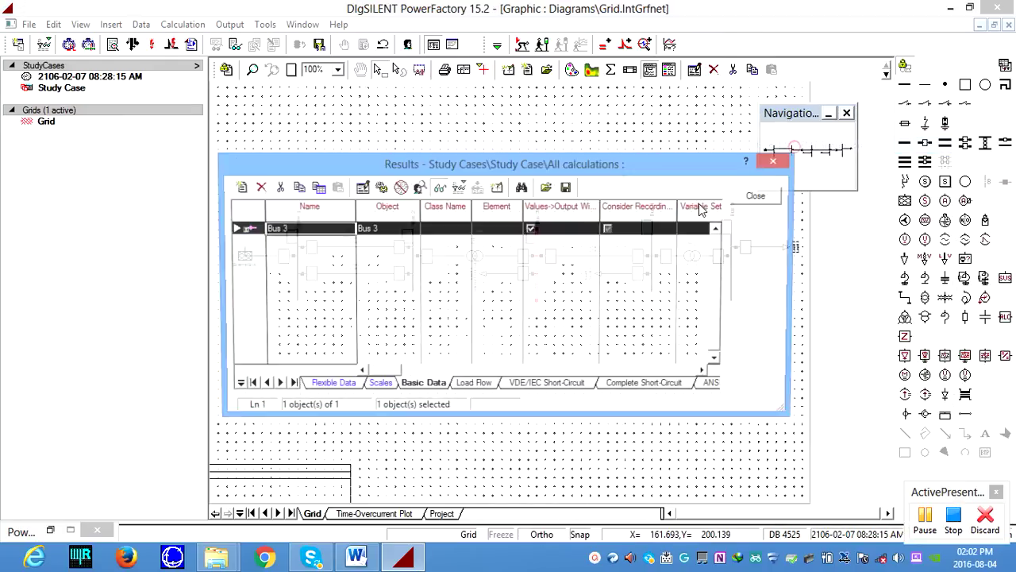
double_click(243, 230)
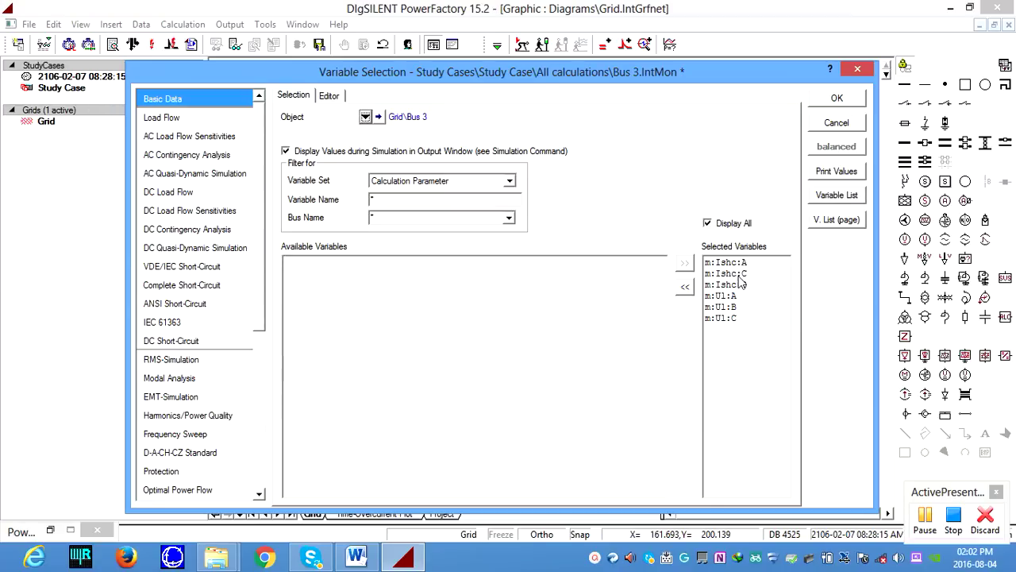
click(732, 297)
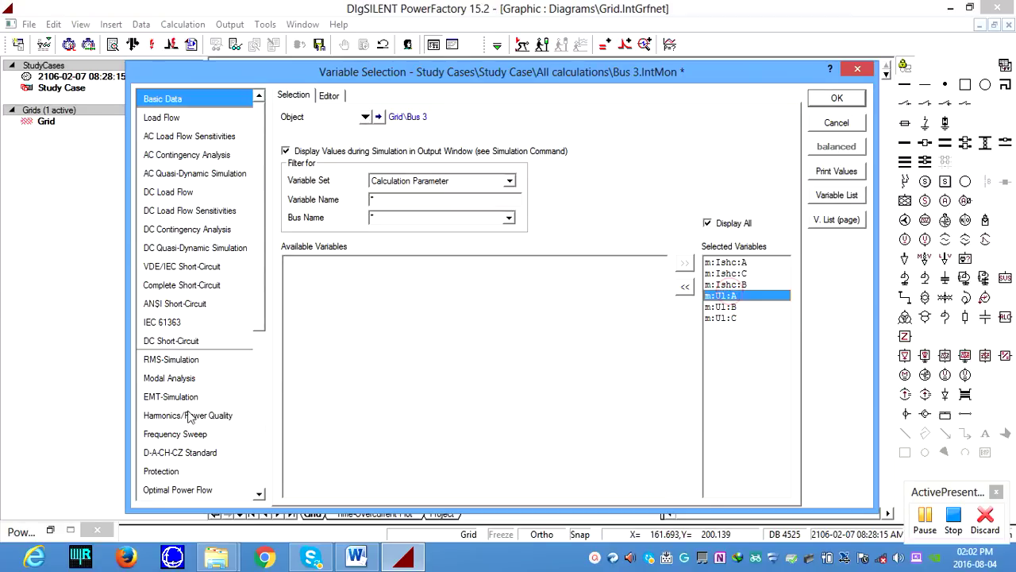
click(148, 398)
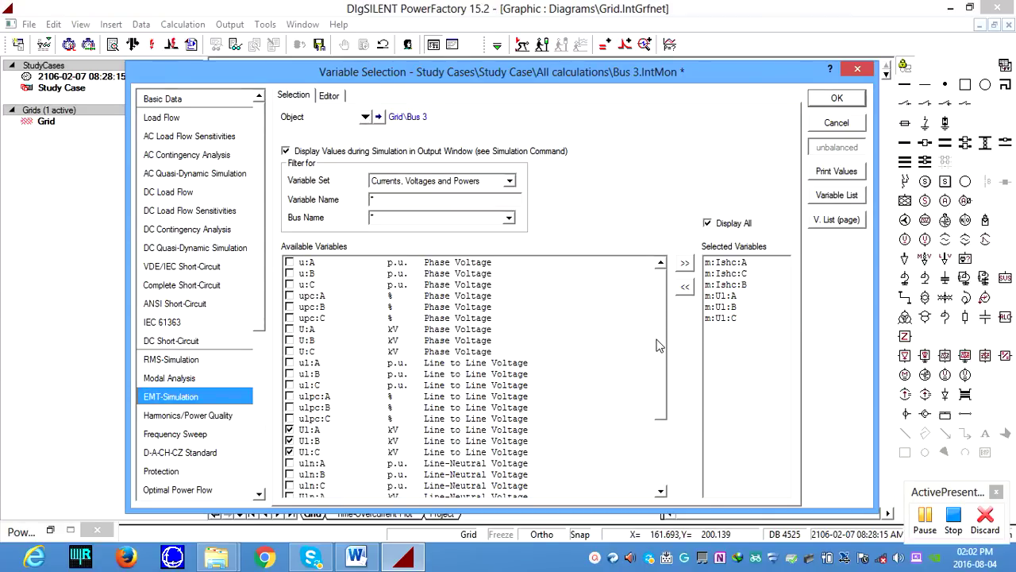
Step: Review Bus 3's available line-to-line voltage and short-circuit current variables, accept the variable selection, and close the results definition
drag(656, 339, 659, 365)
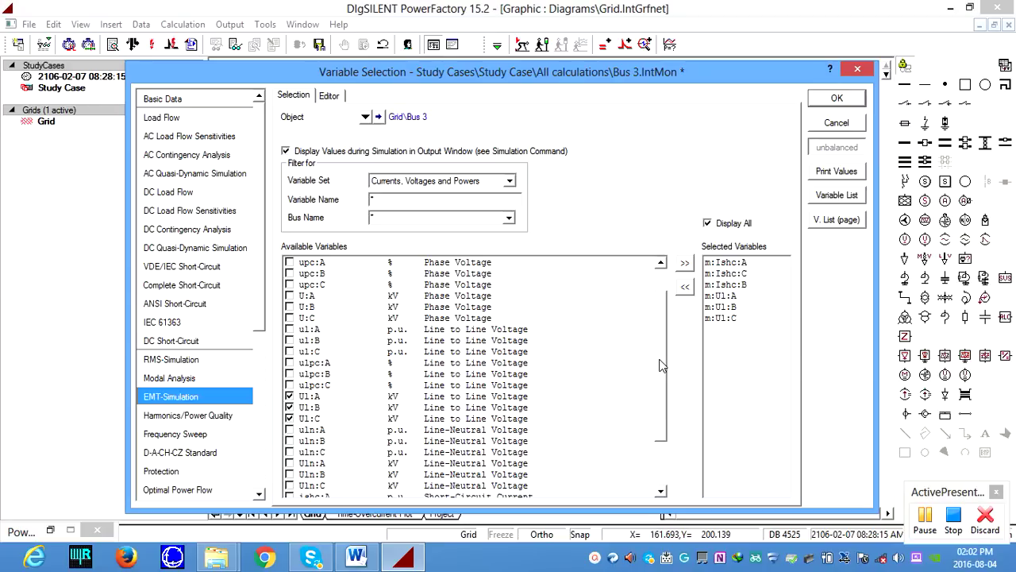
scroll(663, 342, up, 1)
drag(661, 300, 656, 408)
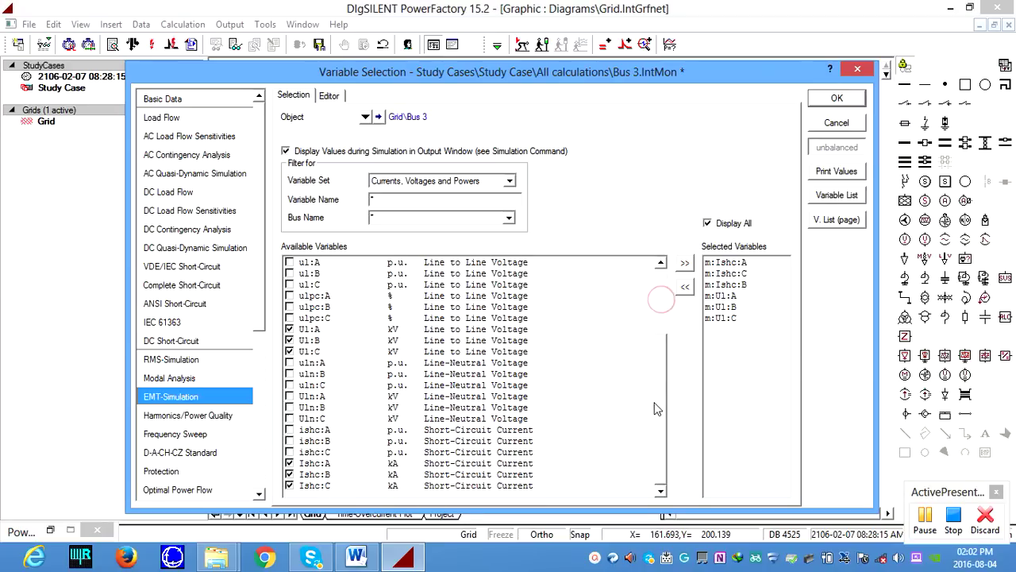
click(826, 102)
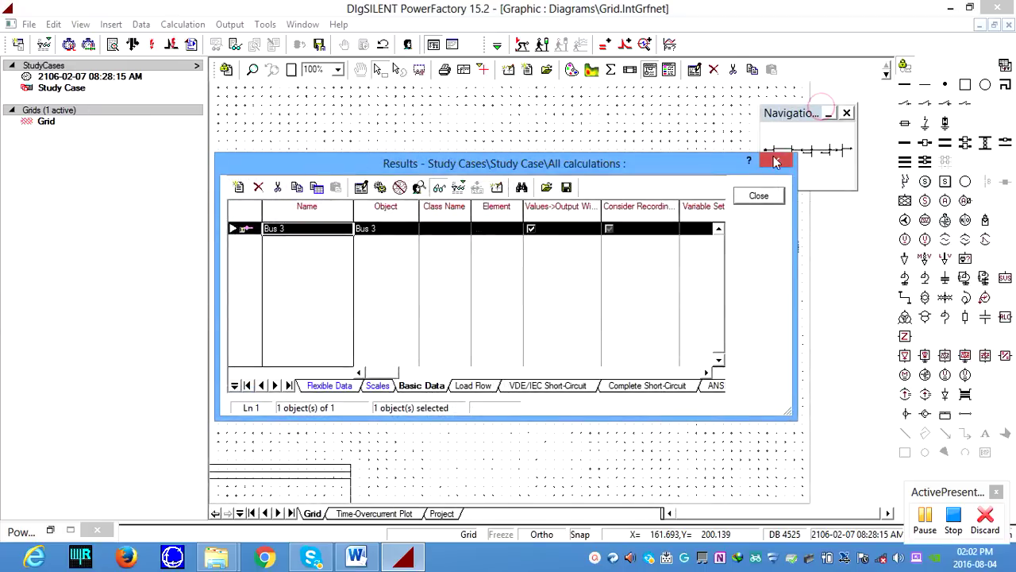
click(752, 196)
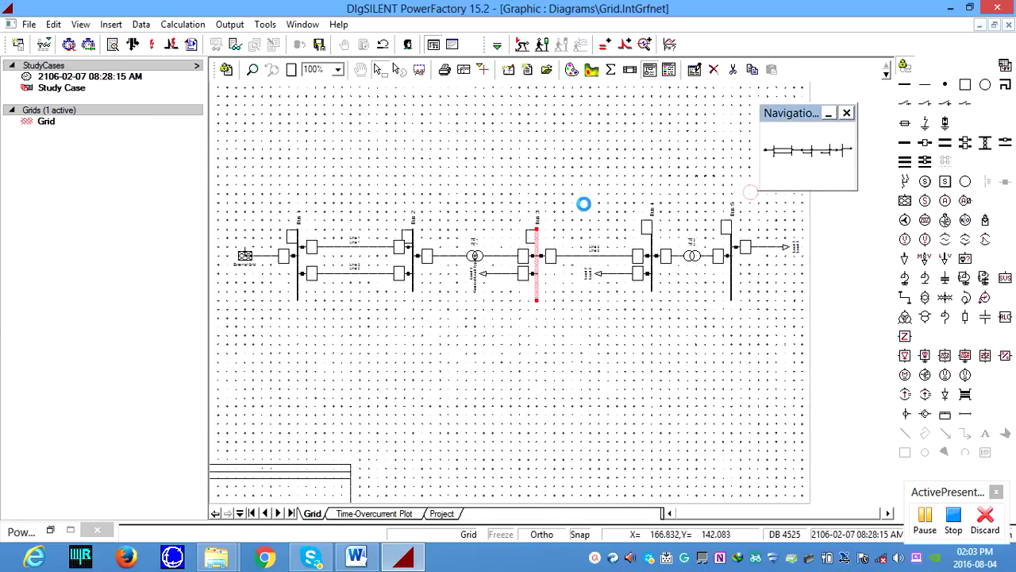
Step: Calculate the balanced load flow for the grid and return to the Project plots page
click(133, 44)
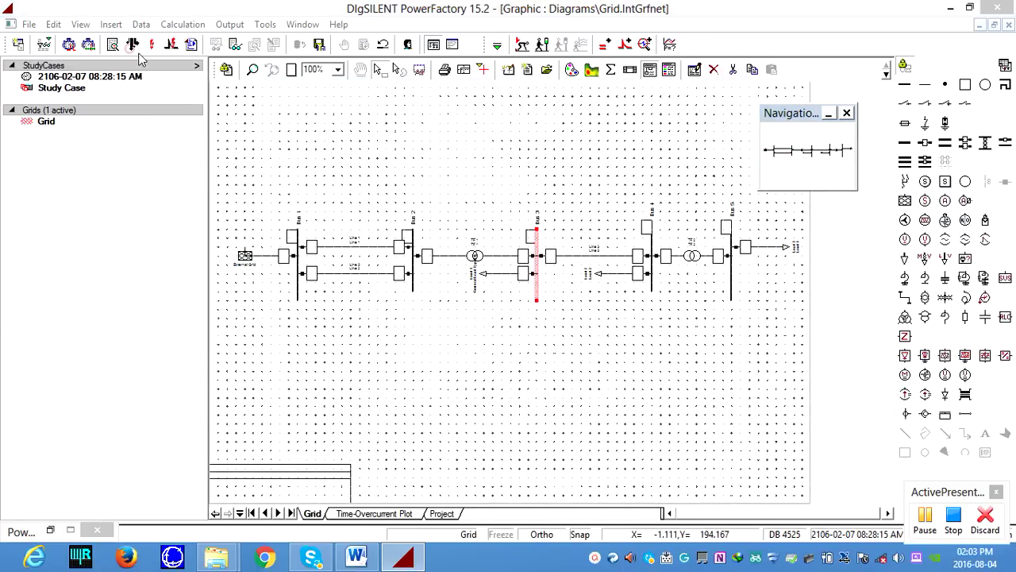
click(727, 97)
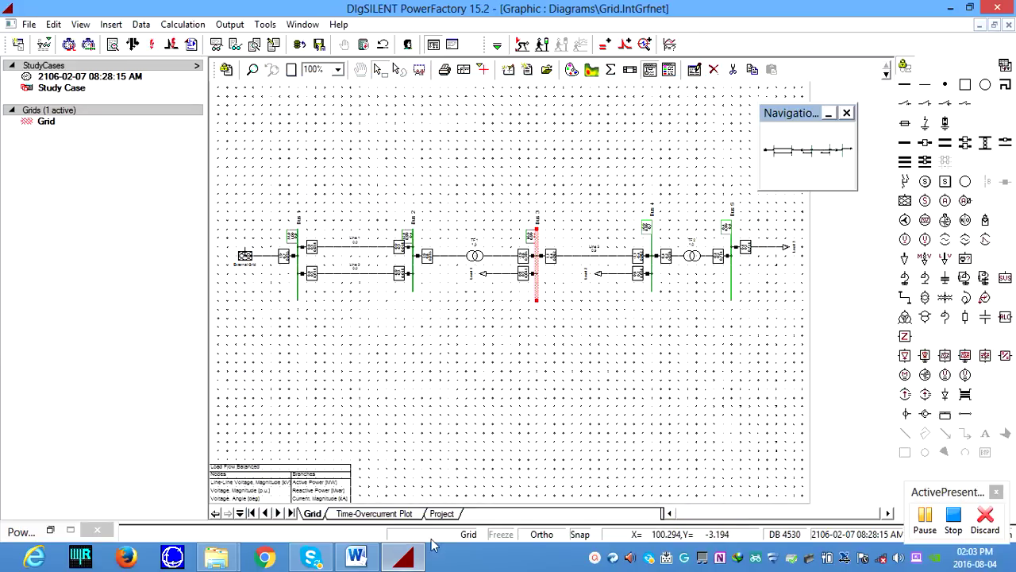
click(440, 514)
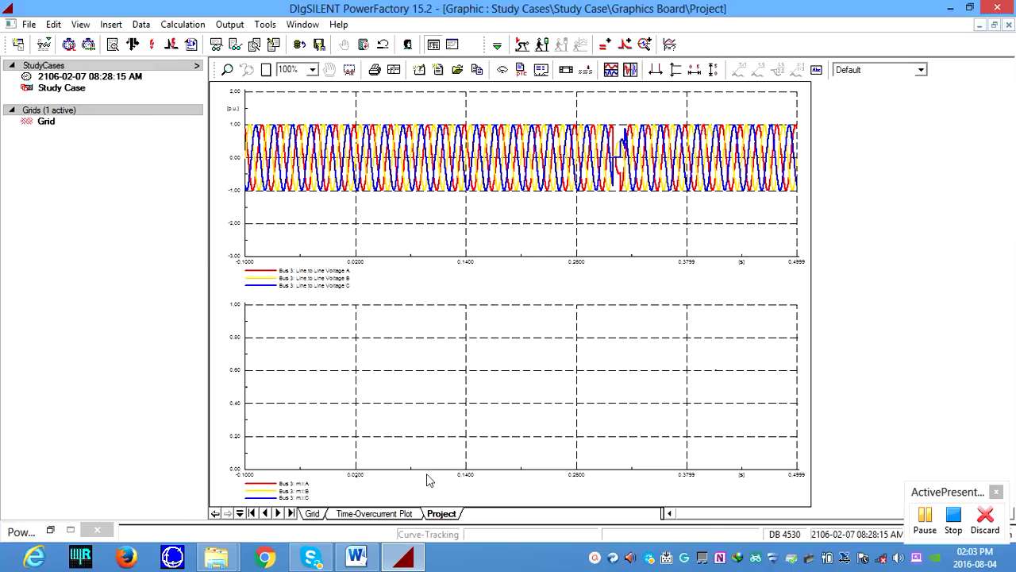
right_click(334, 243)
click(358, 132)
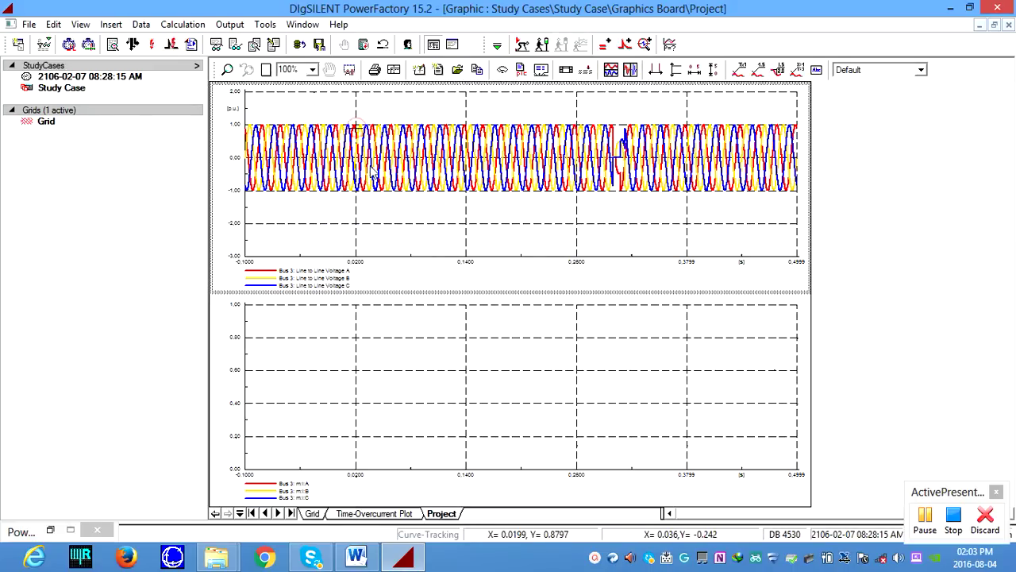
right_click(389, 216)
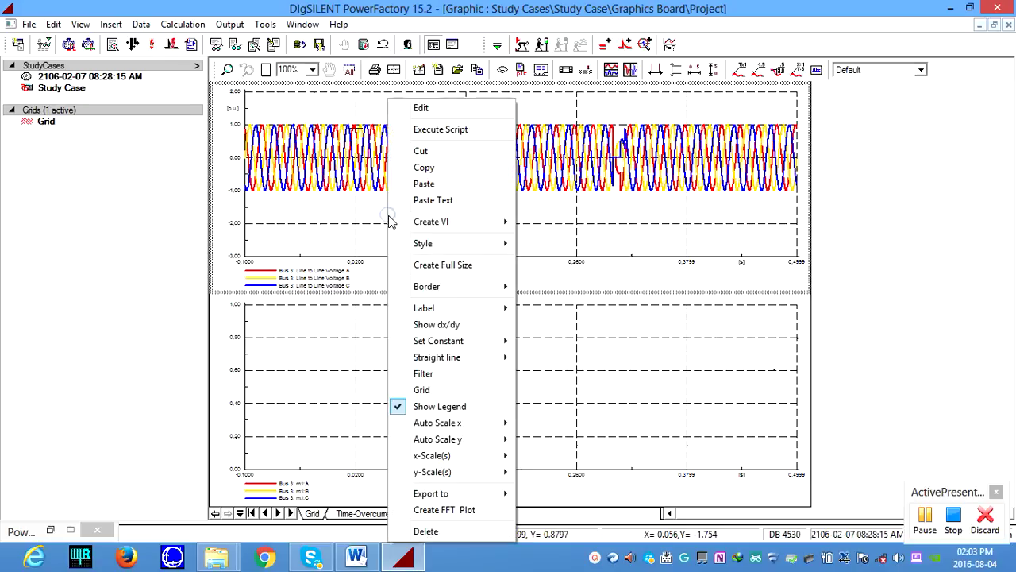
click(411, 116)
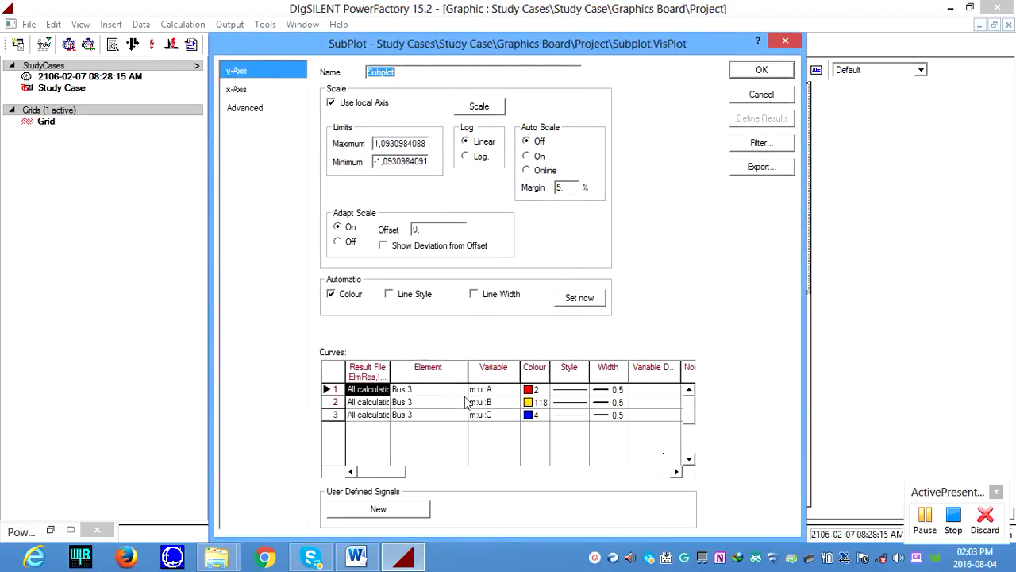
double_click(367, 390)
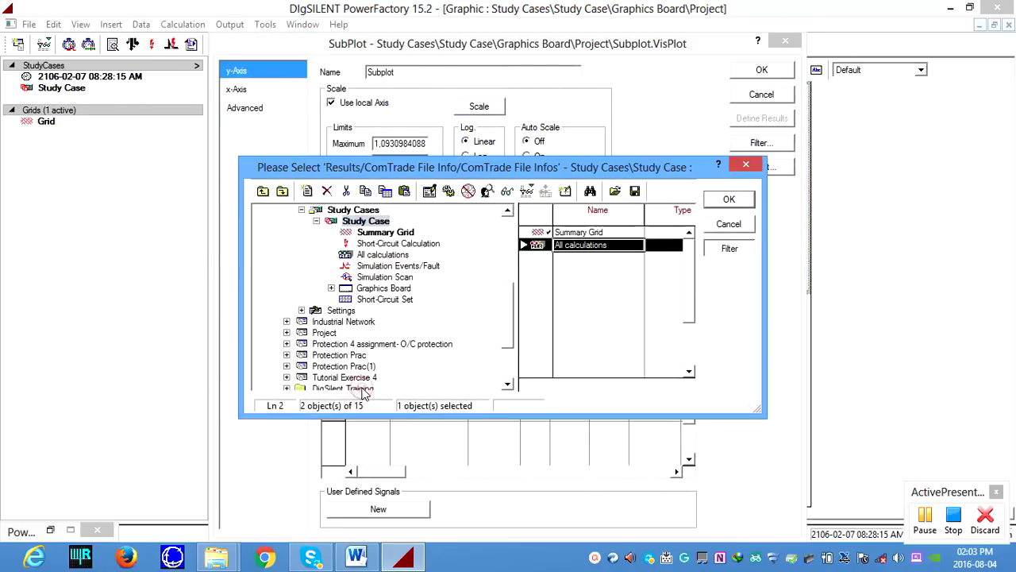
click(729, 199)
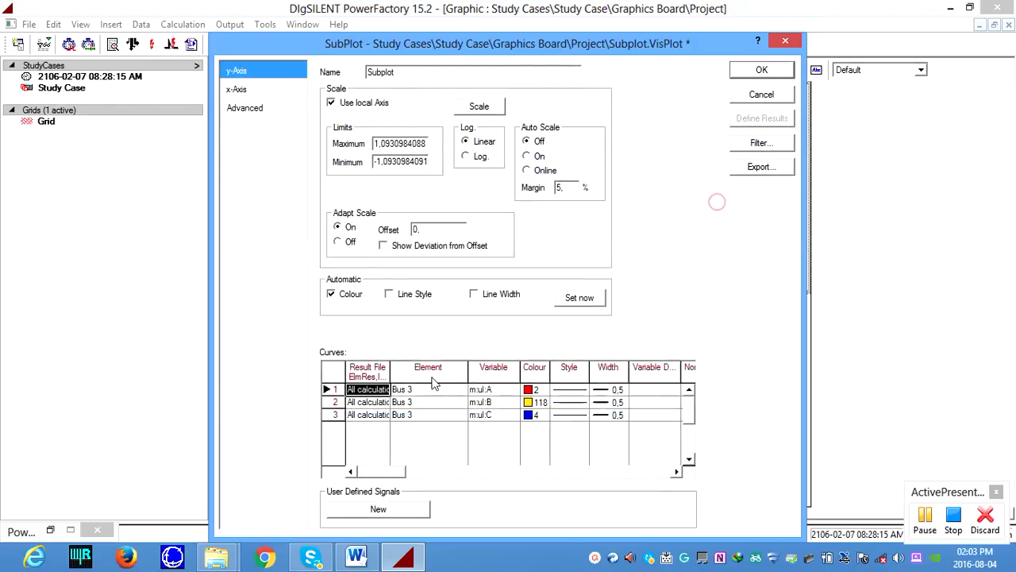
double_click(431, 386)
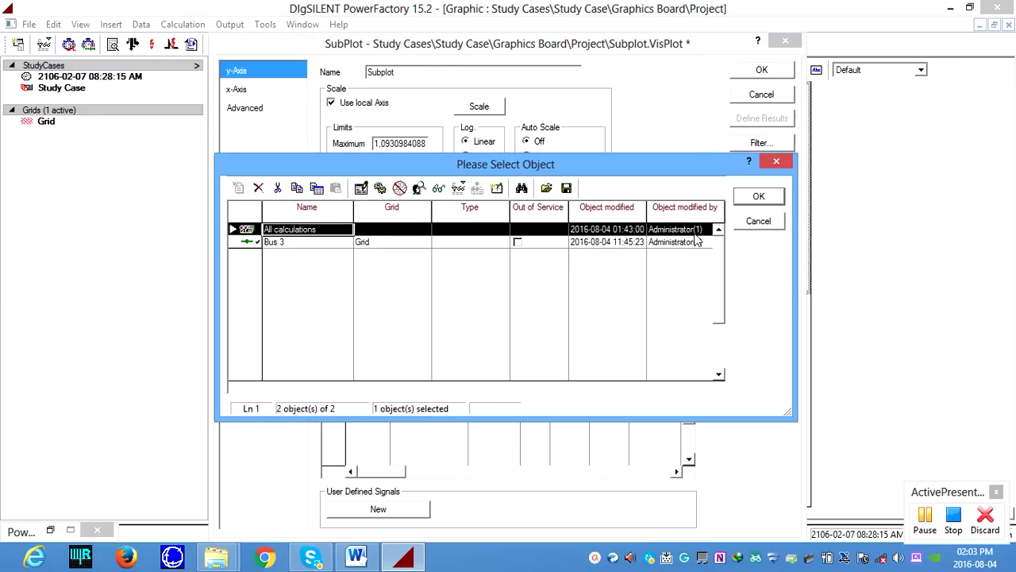
click(293, 244)
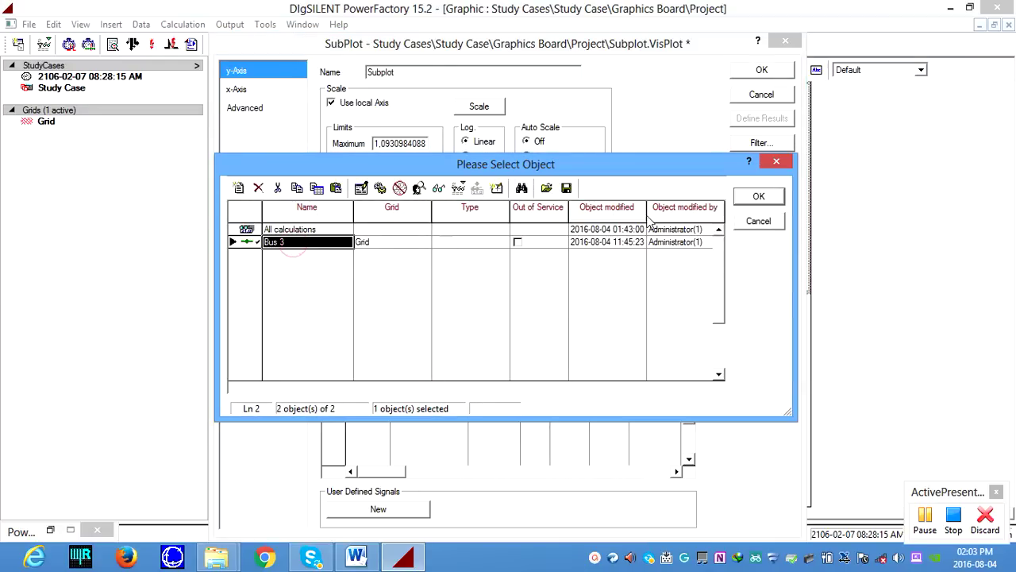
click(756, 197)
double_click(474, 389)
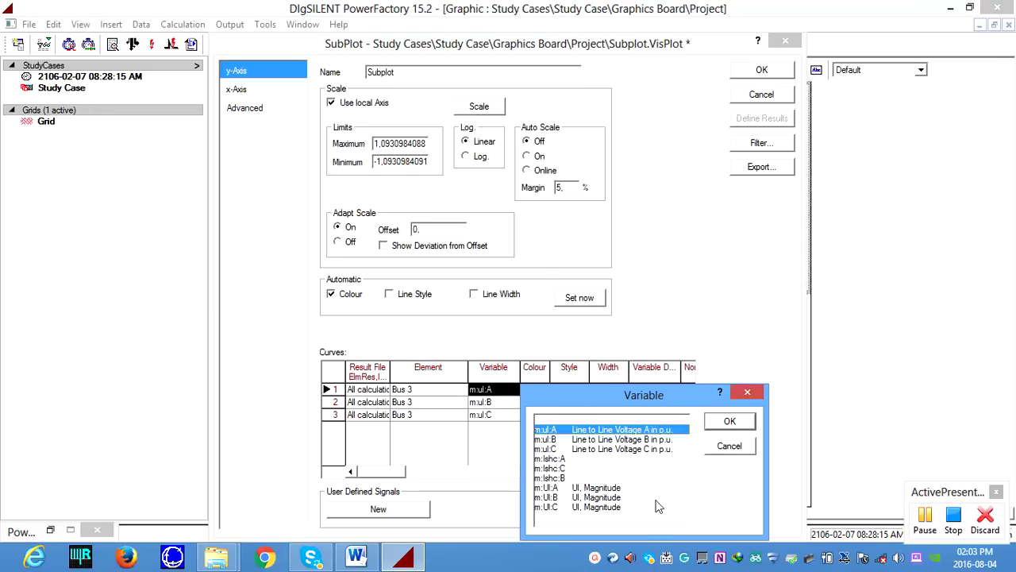
click(551, 459)
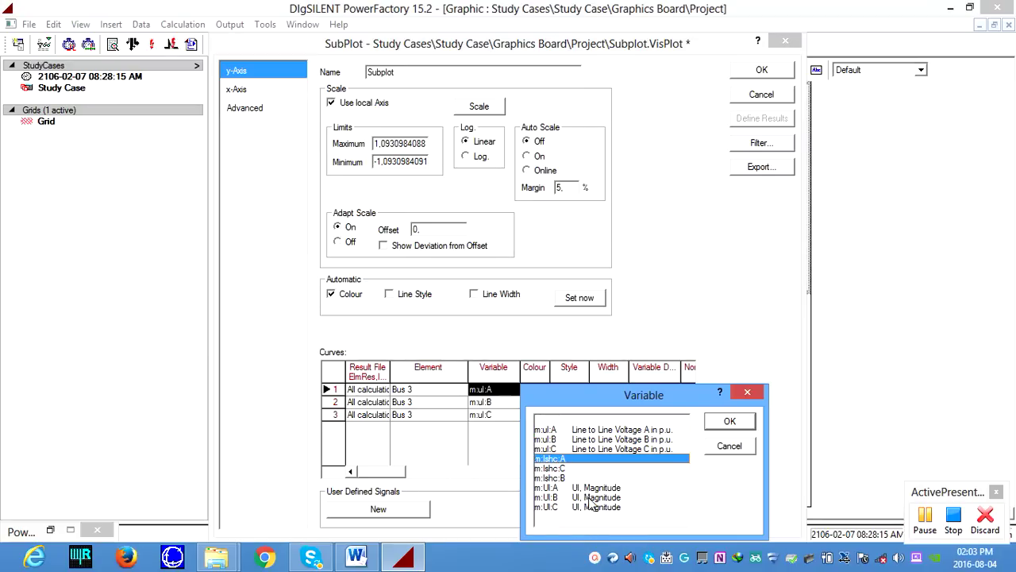
click(730, 447)
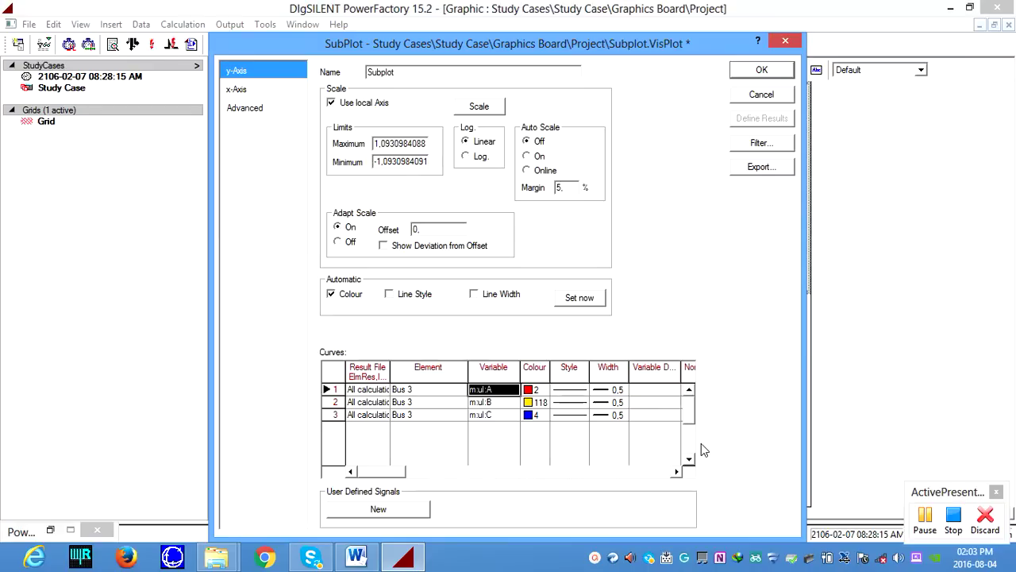
click(768, 99)
Step: Assign m:Ishc:A, m:Ishc:B and m:Ishc:C to the lower subplot's three Bus 3 curves and accept the subplot settings
right_click(286, 378)
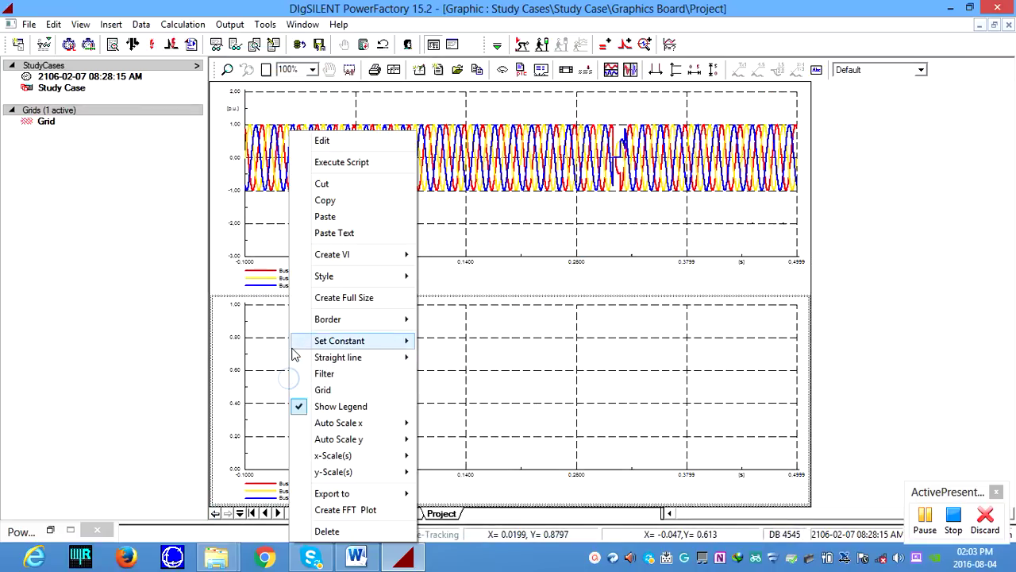
click(342, 144)
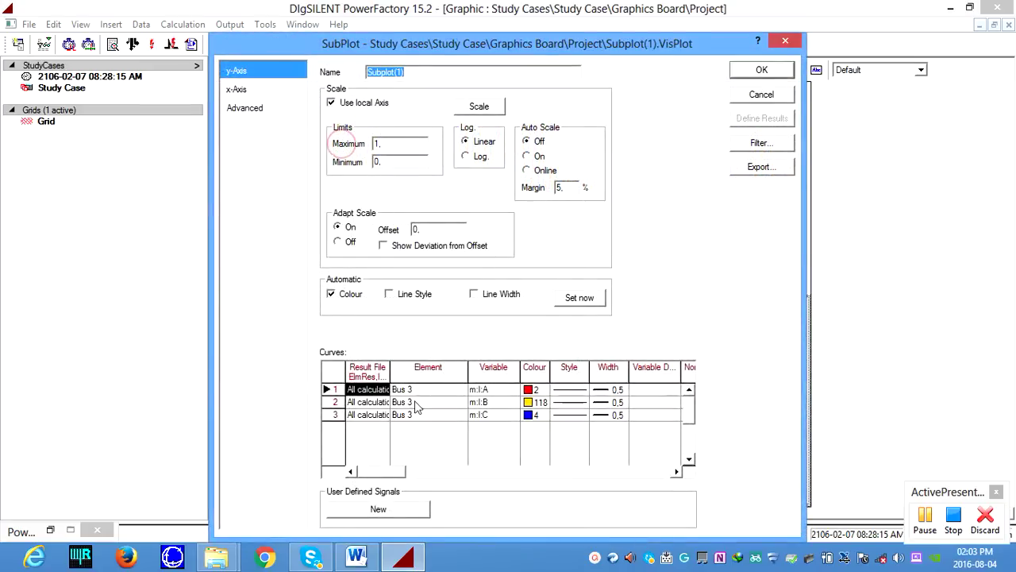
double_click(469, 394)
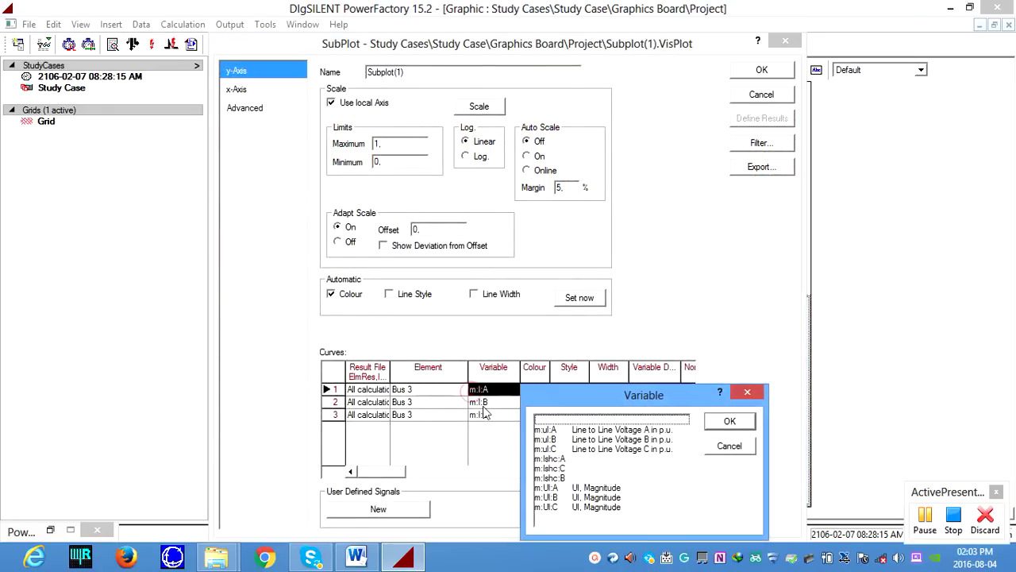
click(556, 459)
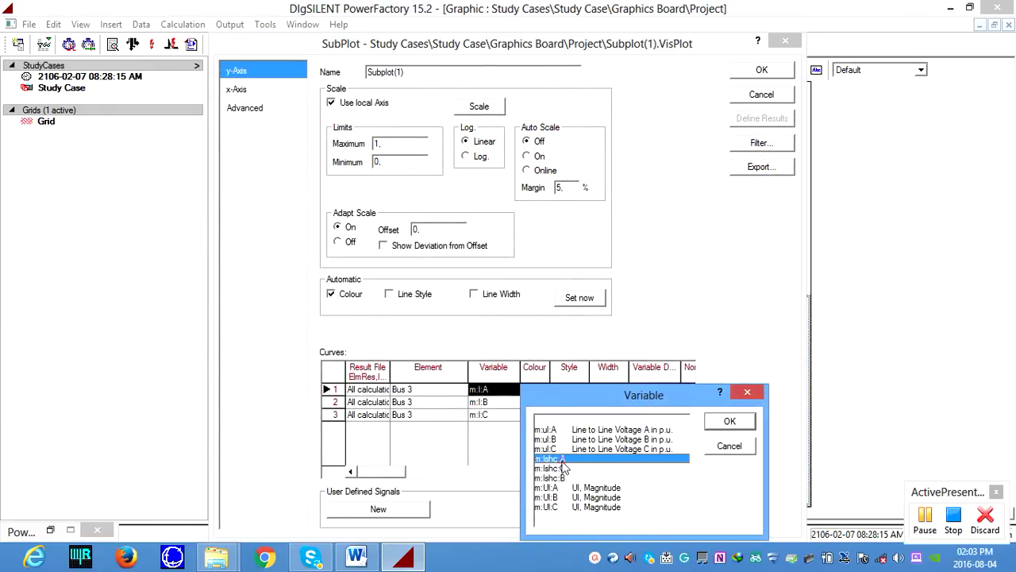
click(721, 422)
double_click(502, 402)
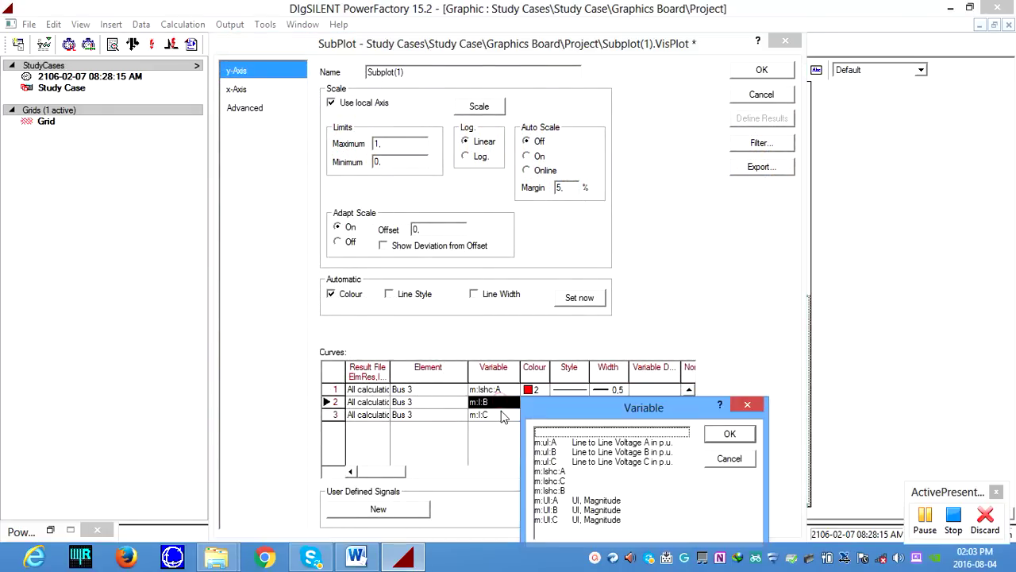
click(560, 491)
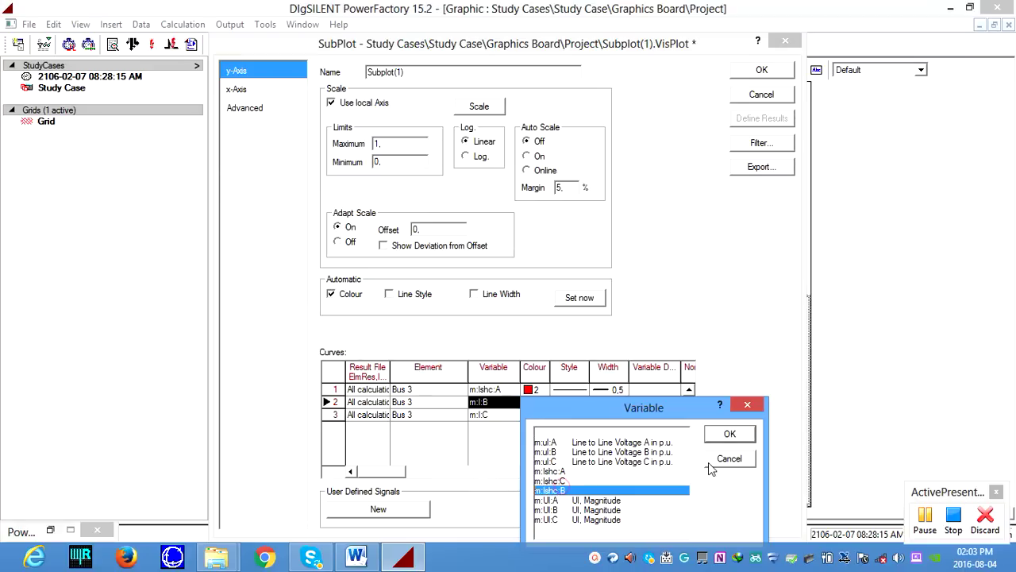
click(719, 440)
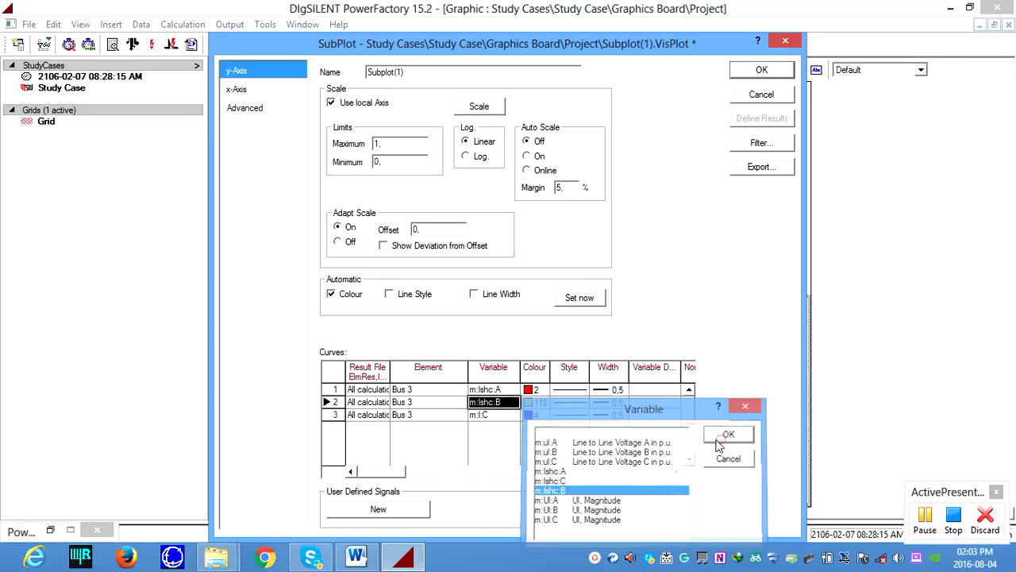
double_click(487, 416)
click(556, 494)
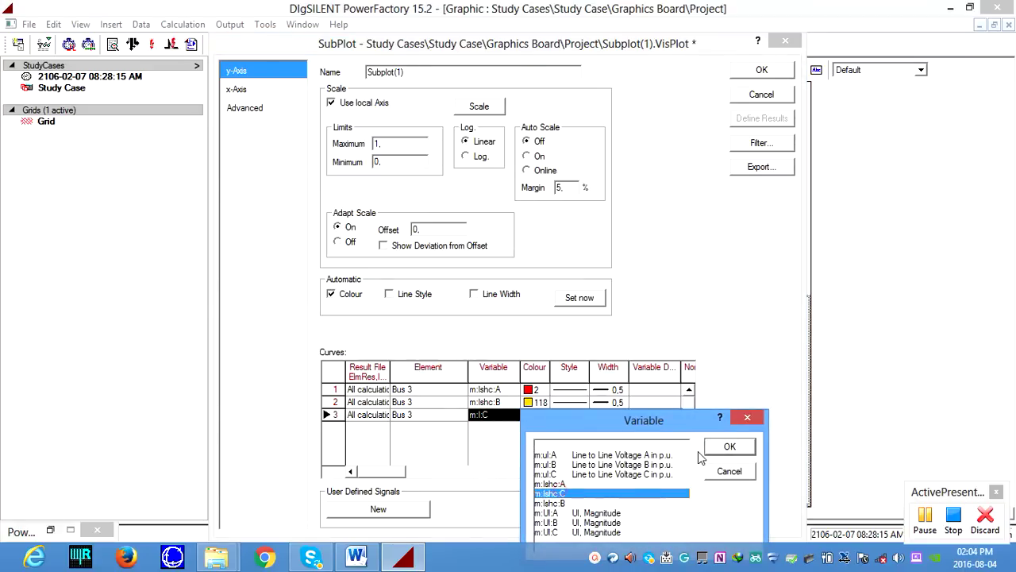
click(729, 446)
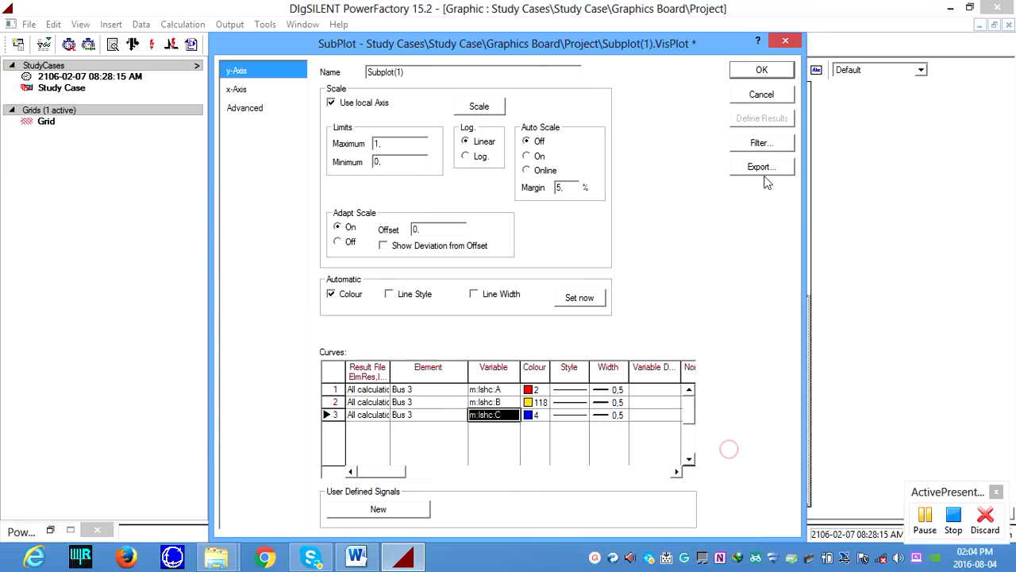
click(760, 71)
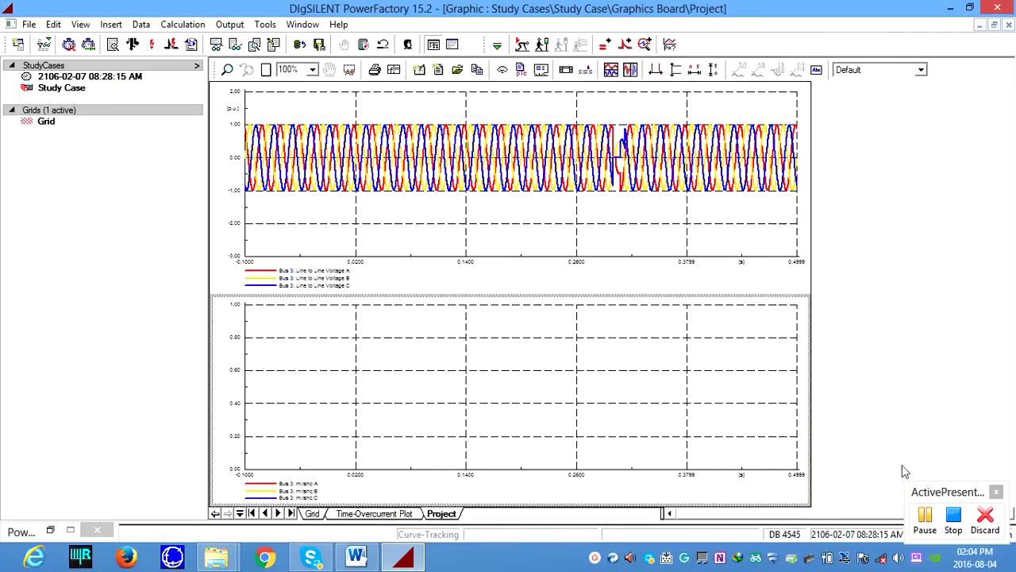
click(936, 516)
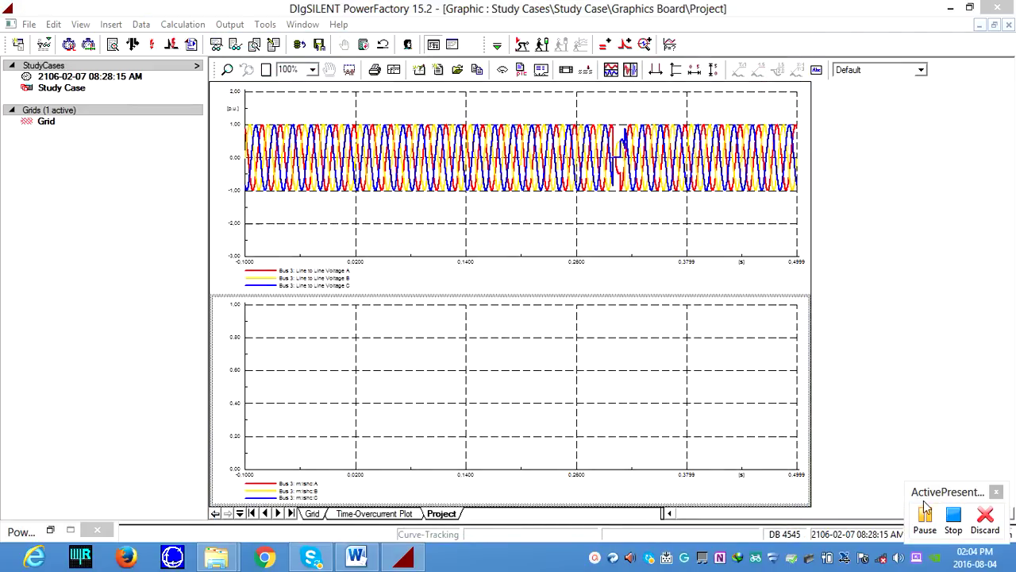
click(925, 514)
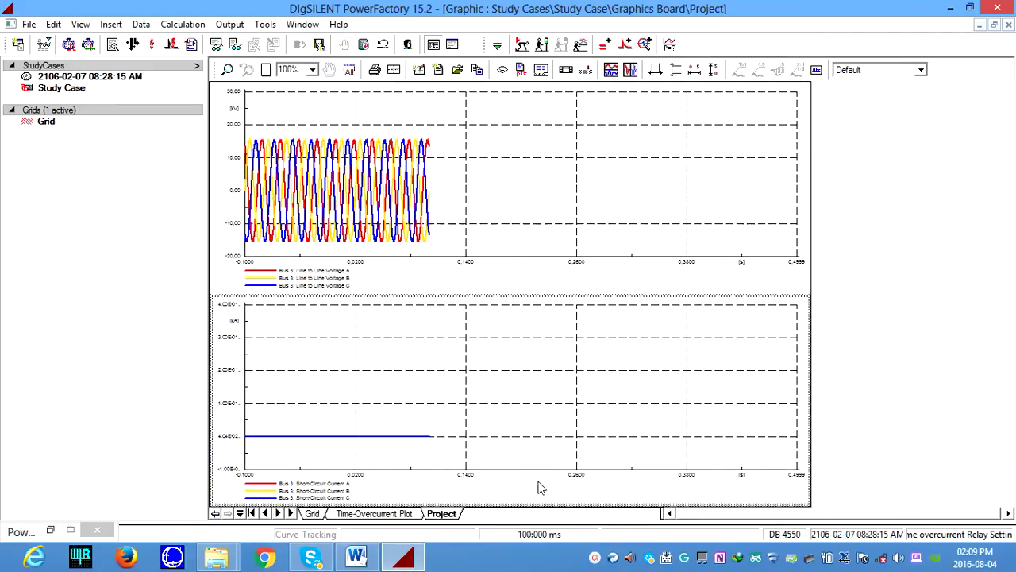
click(593, 553)
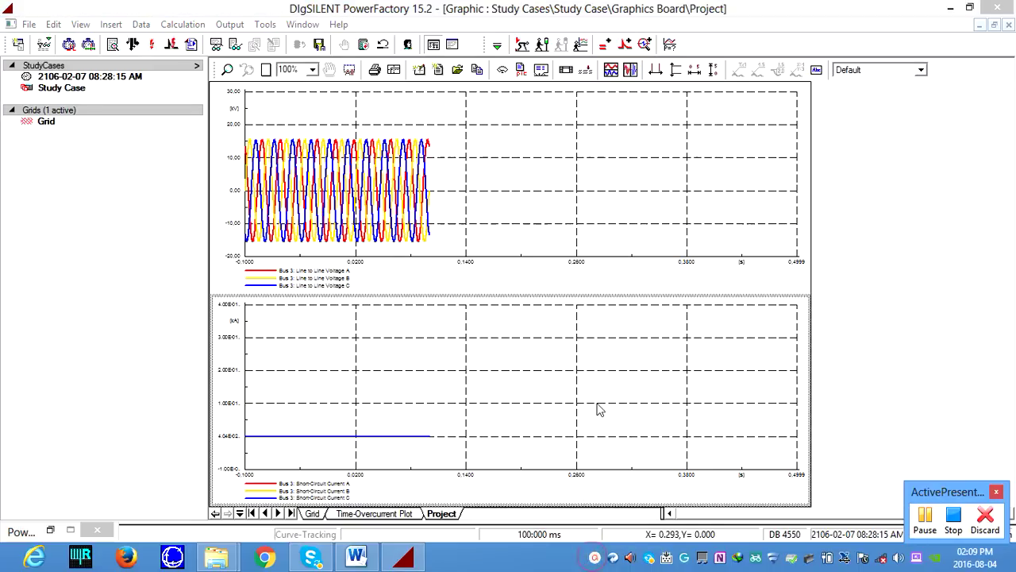
Step: Confirm m:Ul:A, m:Ul:B and m:Ul:C as the variables of the upper subplot's three Bus 3 curves and accept the subplot settings
right_click(329, 282)
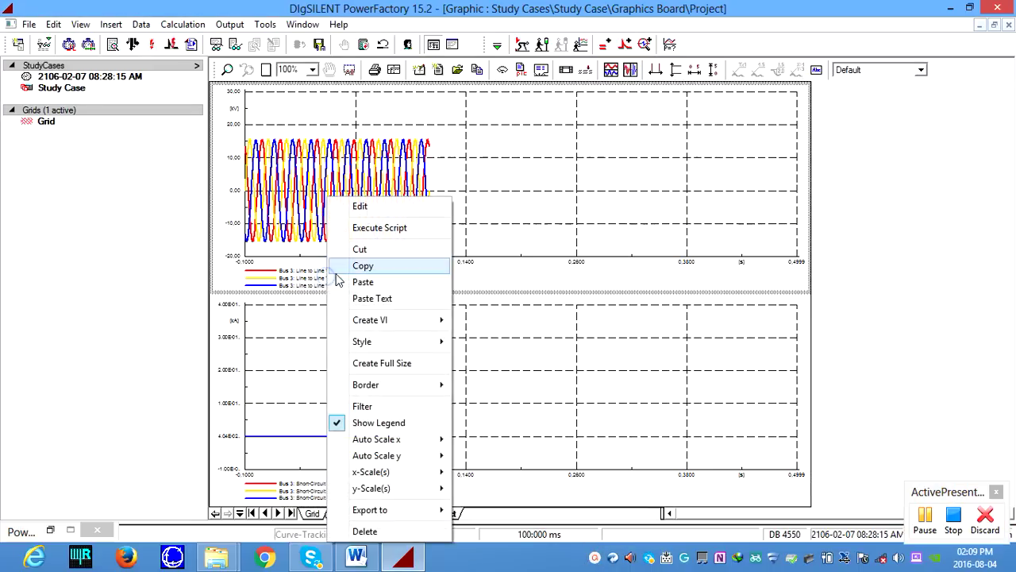
click(364, 206)
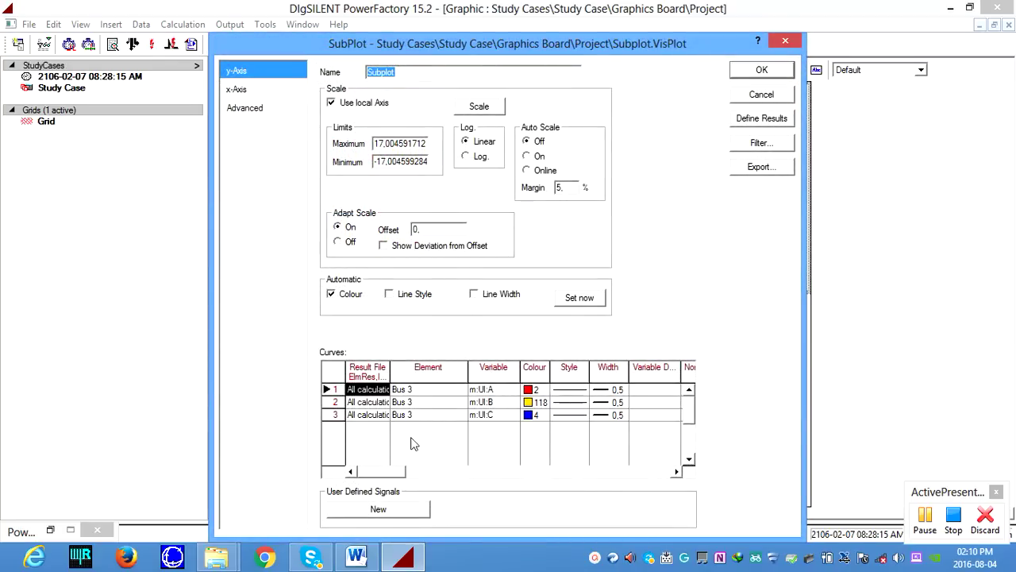
double_click(488, 392)
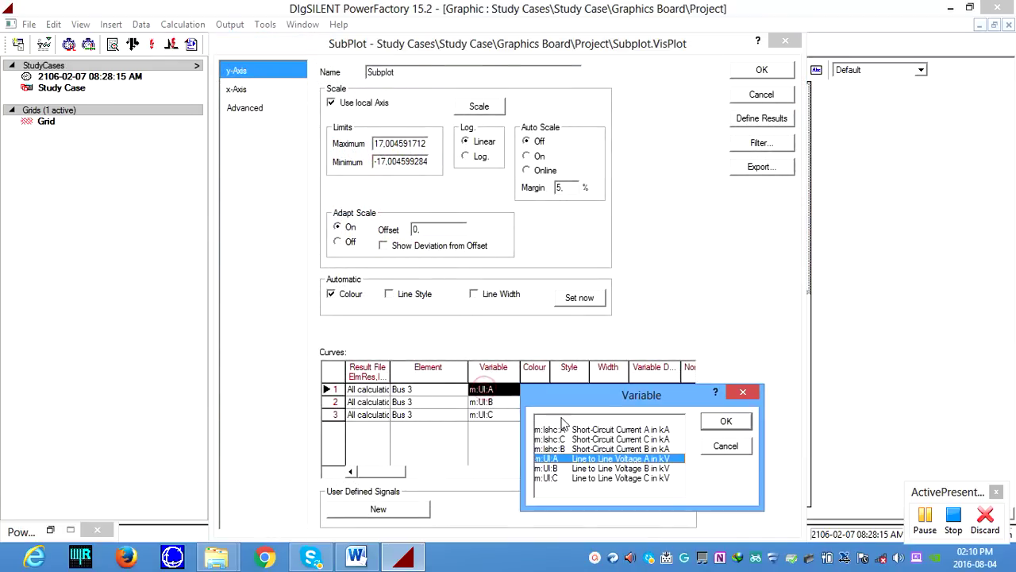
click(724, 422)
double_click(494, 402)
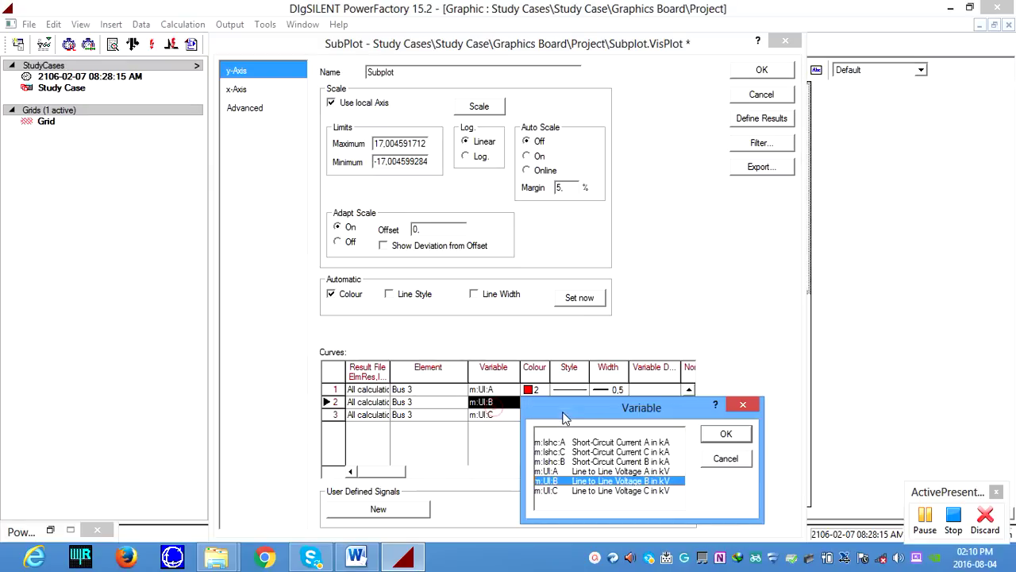
click(724, 434)
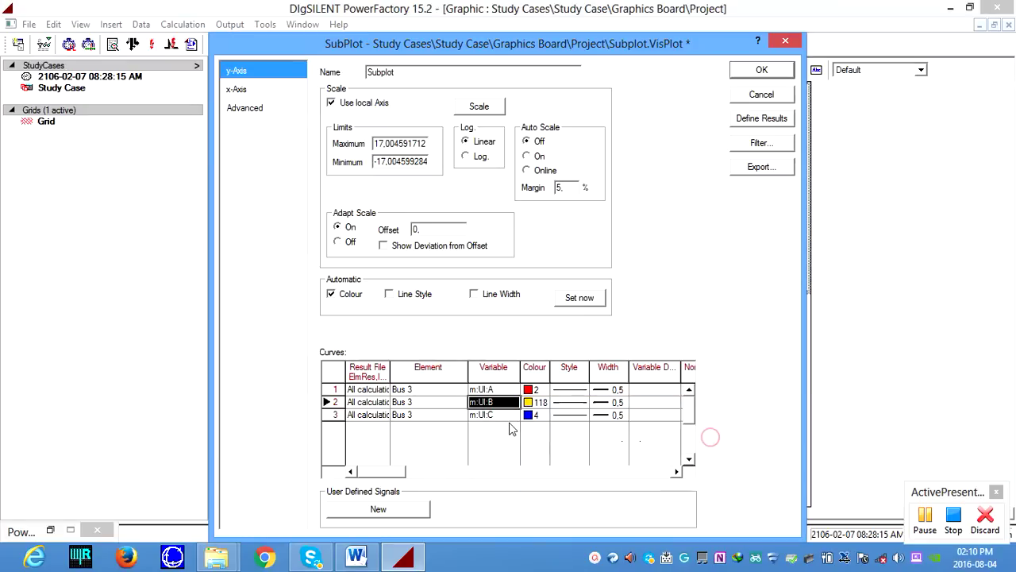
double_click(506, 415)
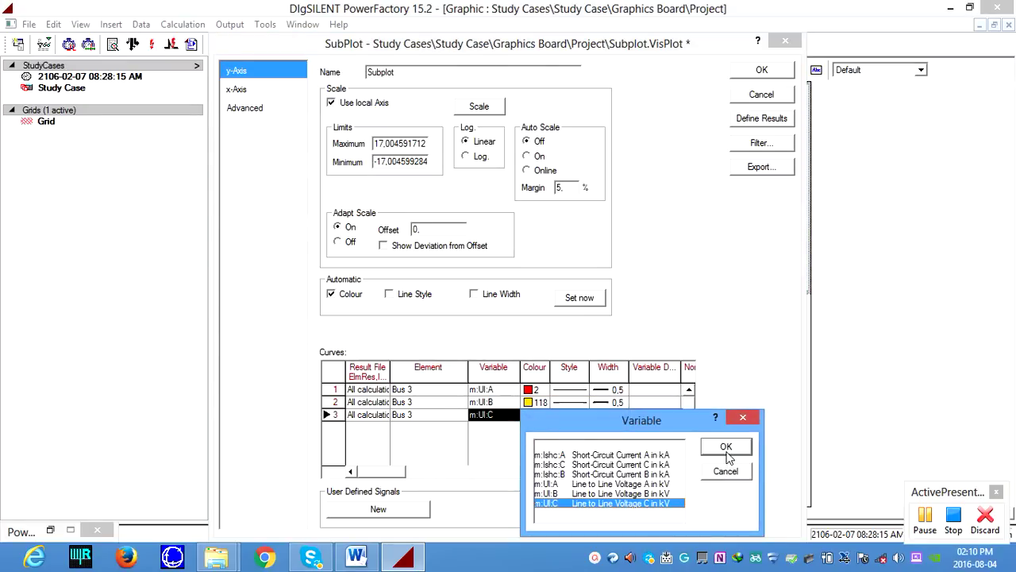
click(726, 448)
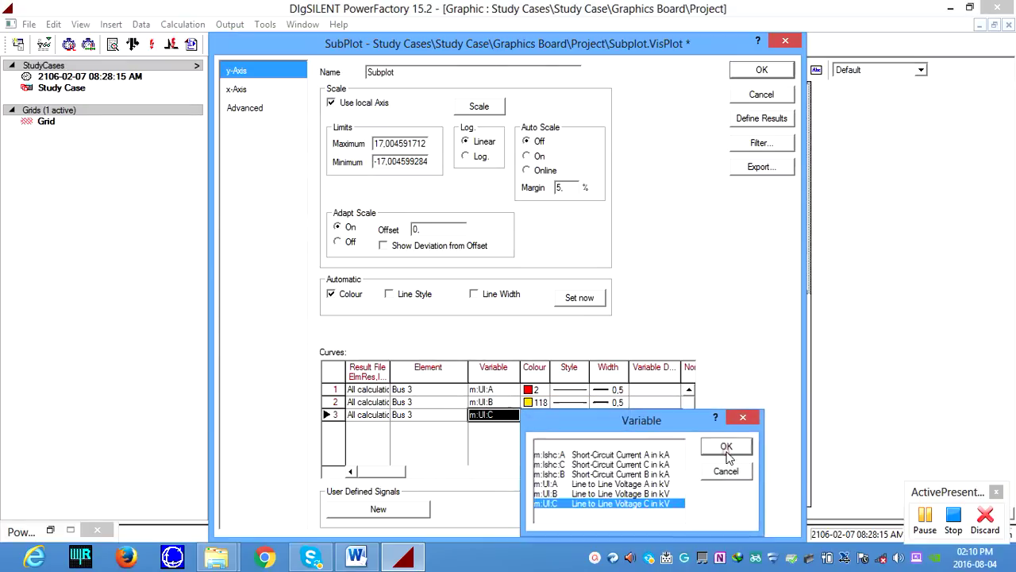
click(747, 72)
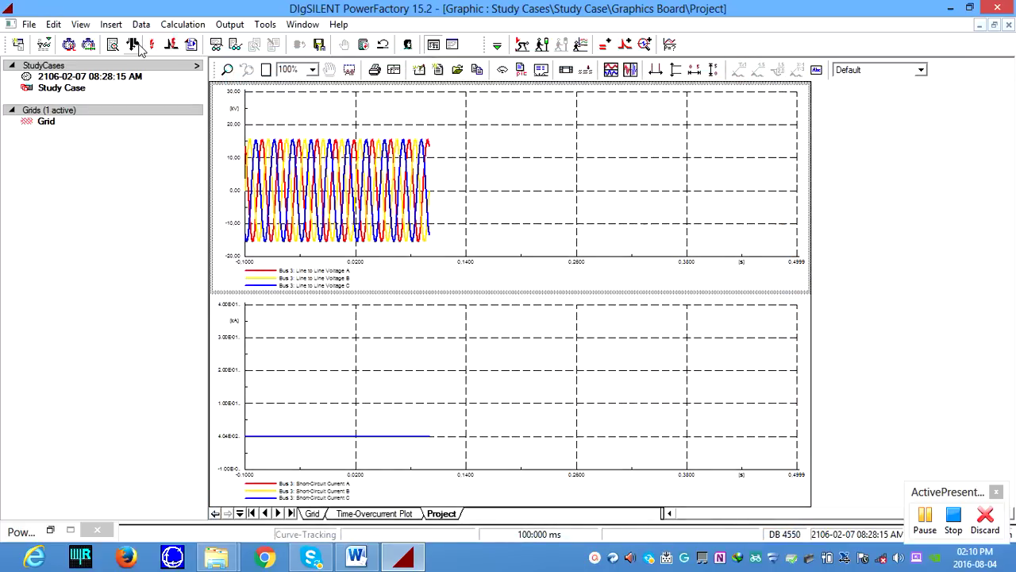
Step: Calculate the balanced AC load flow, and run the simulation to an absolute stop time of 0.05 s with the plot axes auto-scaled
click(138, 46)
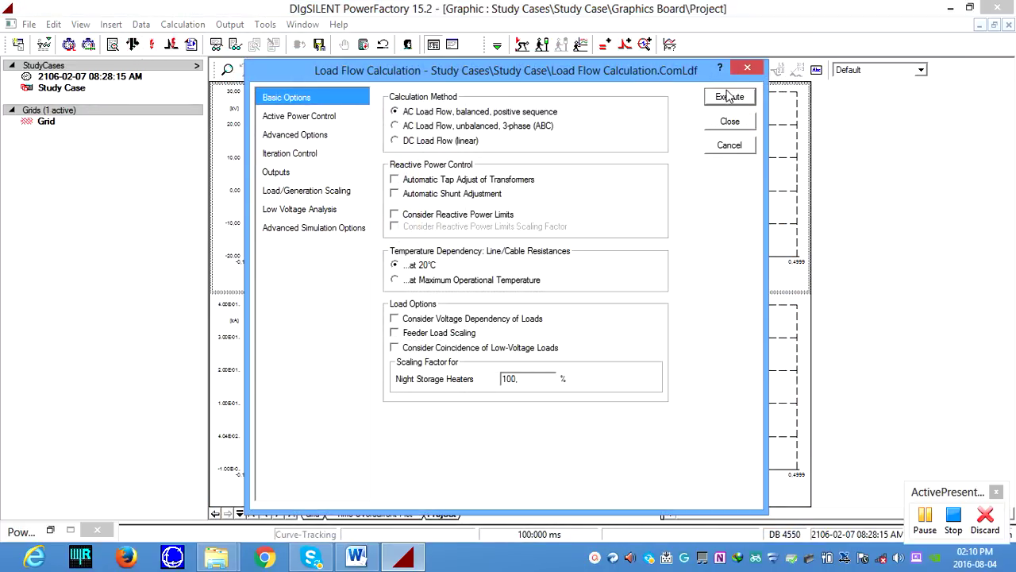
click(729, 96)
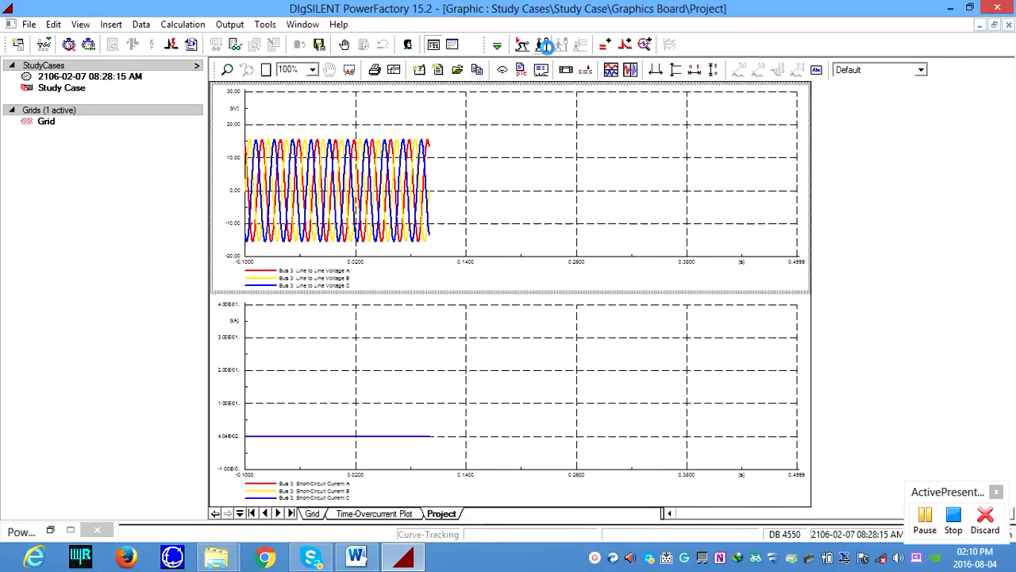
click(545, 45)
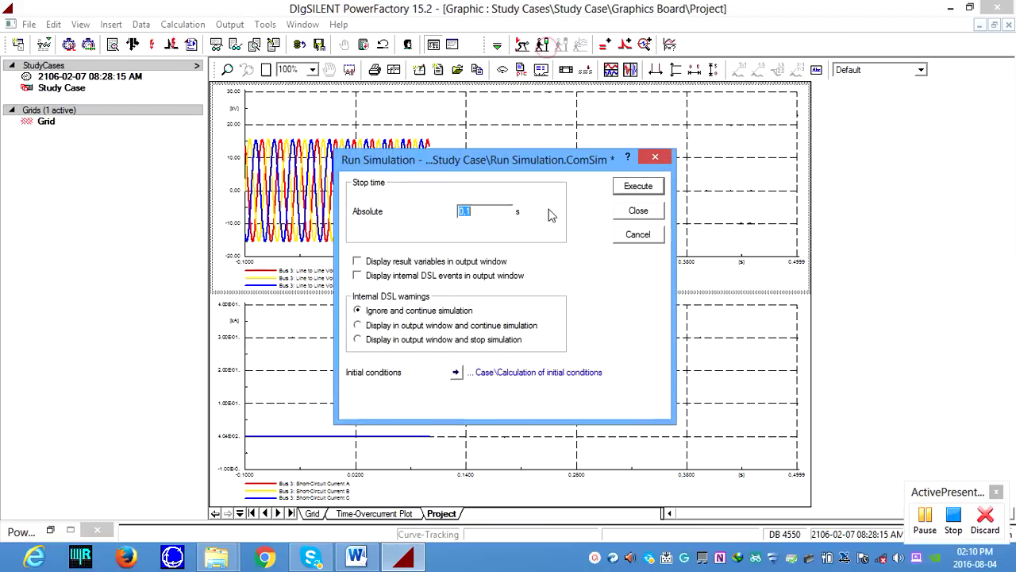
click(502, 204)
click(627, 189)
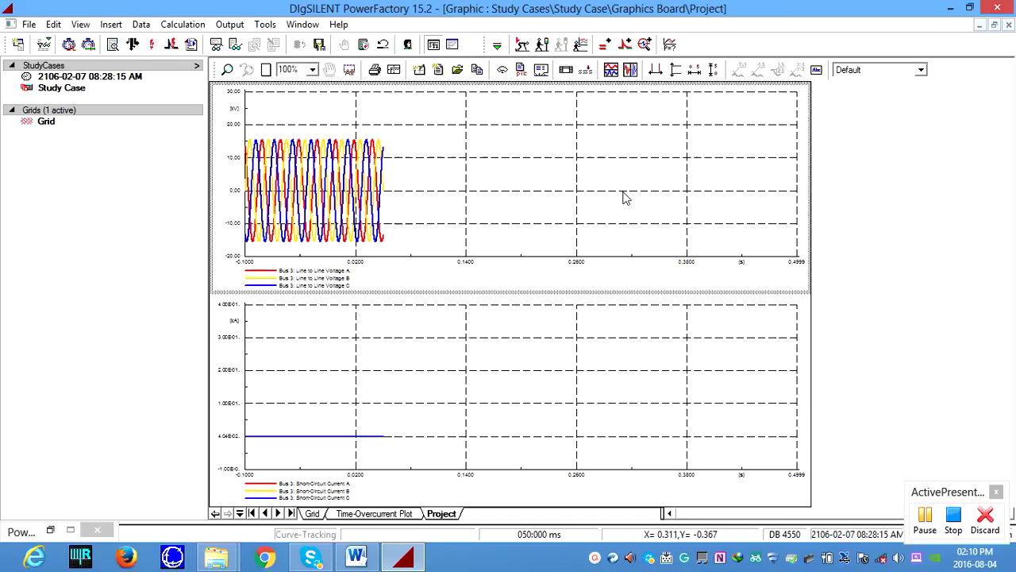
click(693, 71)
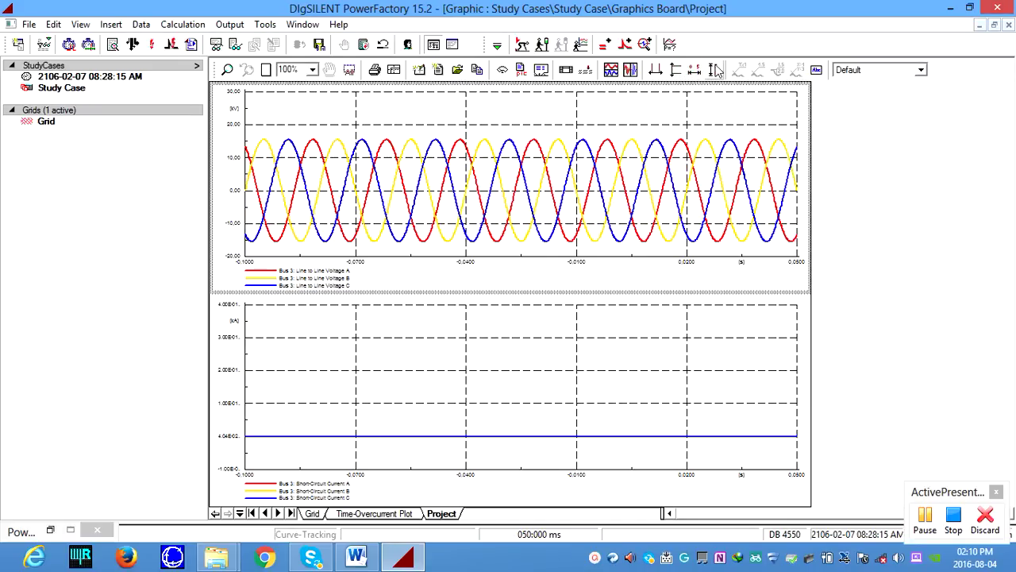
click(714, 70)
Step: Review the execution time and fault type of each of the four Bus 3 short-circuit events, leaving their settings as they are
click(626, 45)
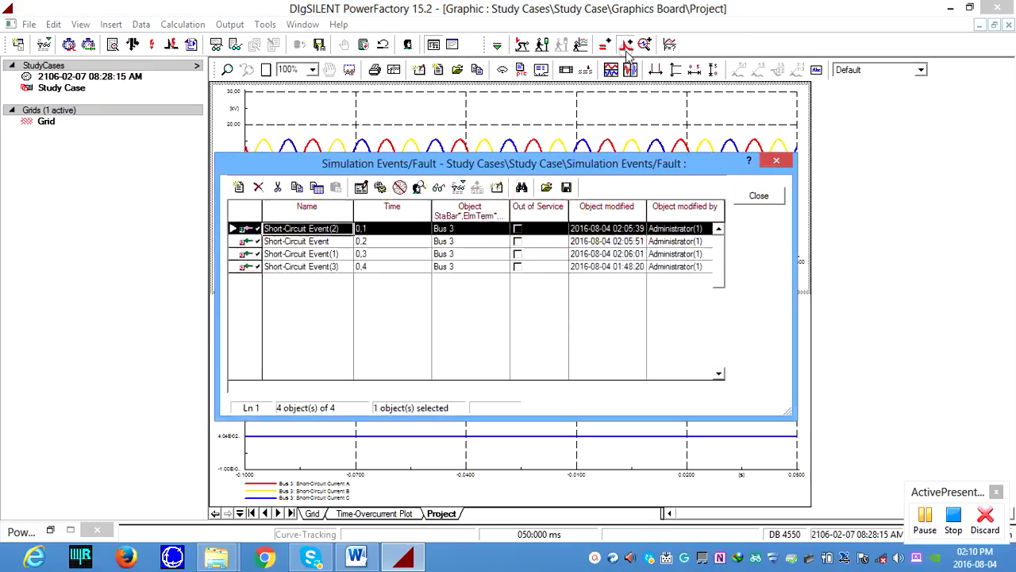
double_click(237, 230)
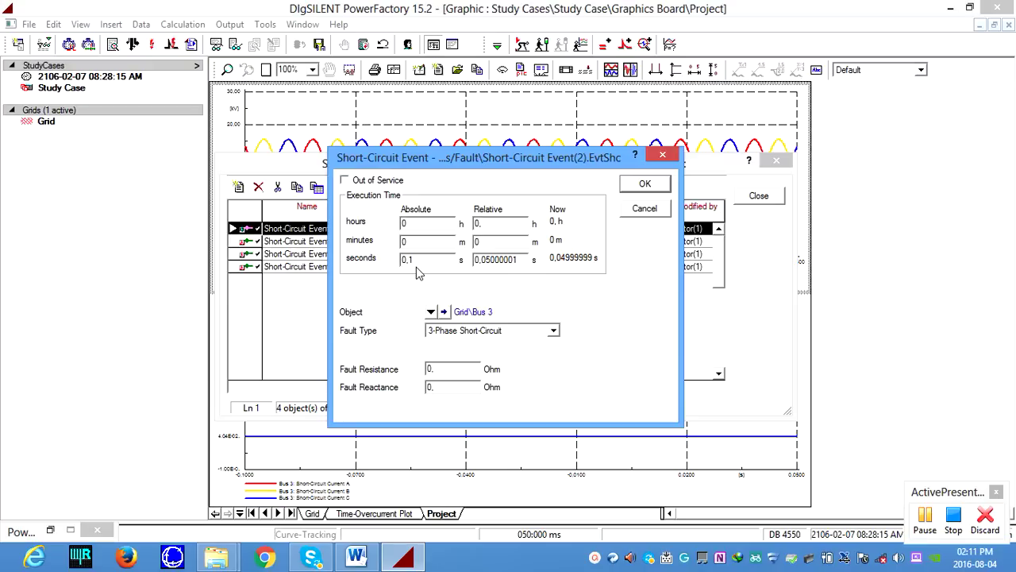
click(644, 183)
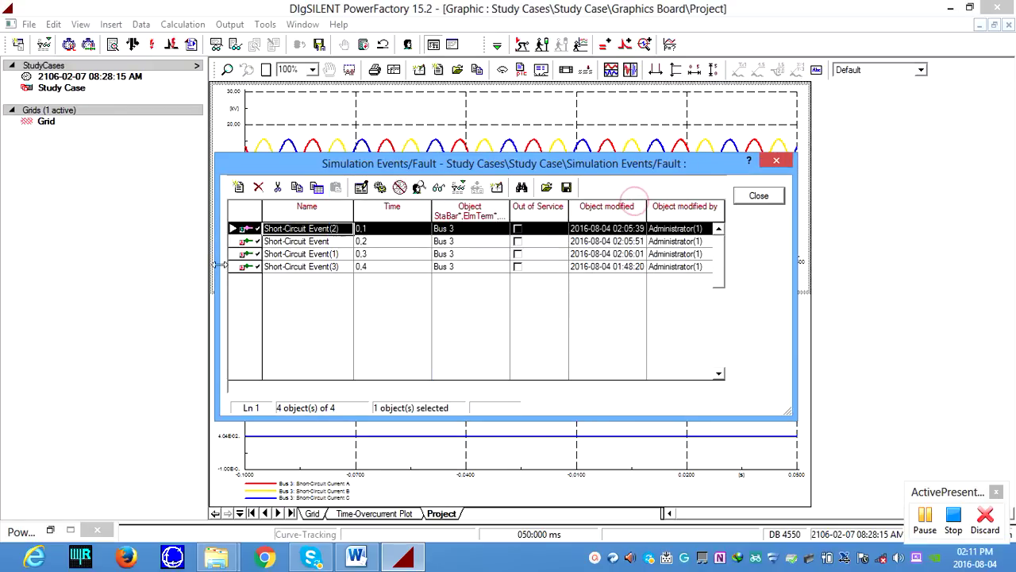
double_click(237, 241)
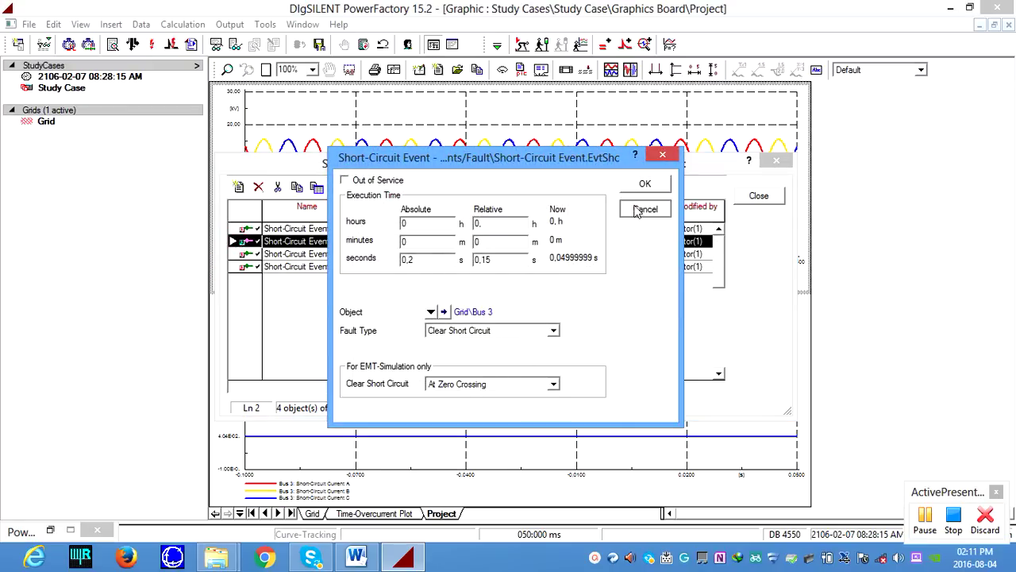
click(645, 184)
double_click(236, 254)
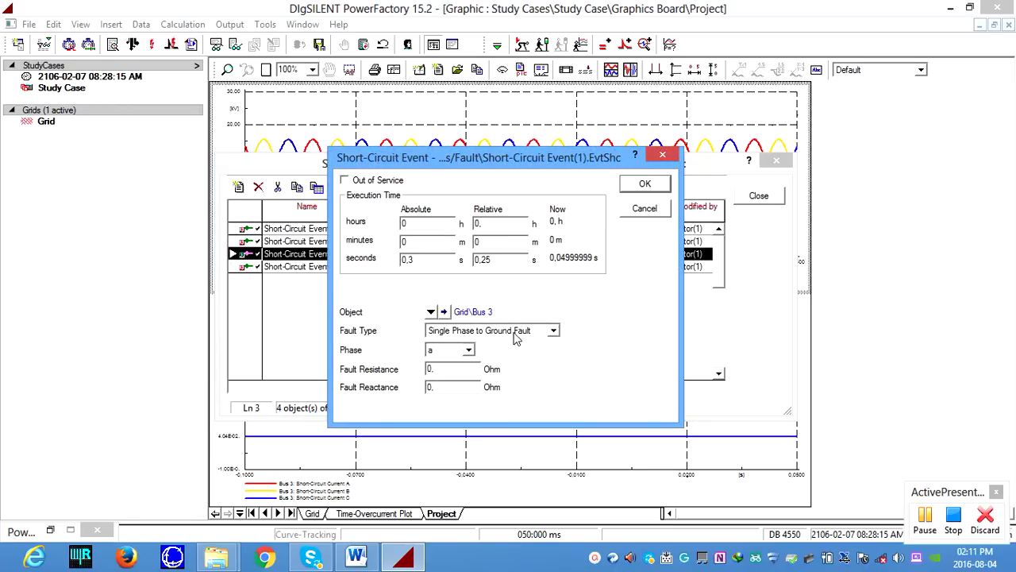
click(643, 211)
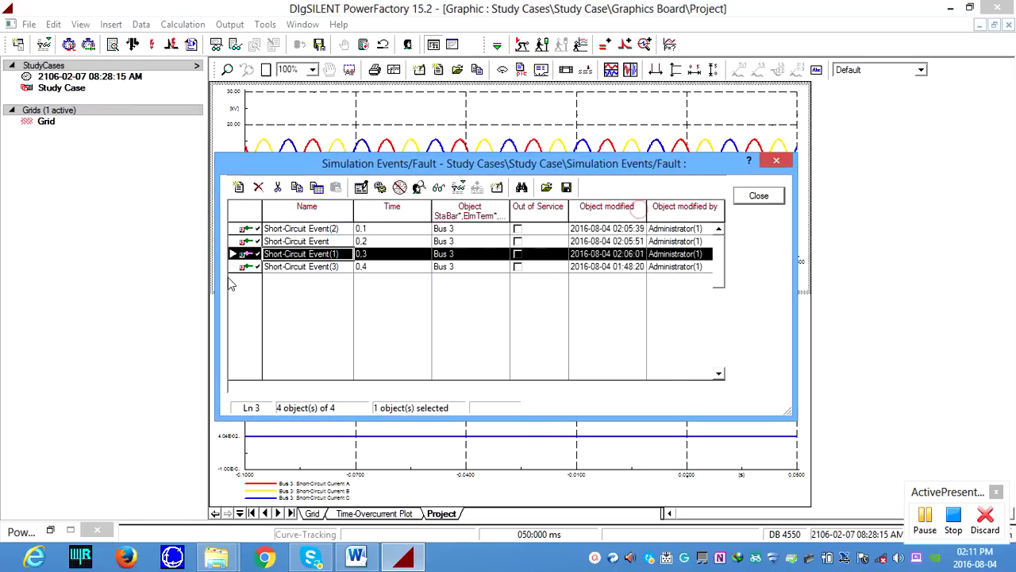
double_click(242, 267)
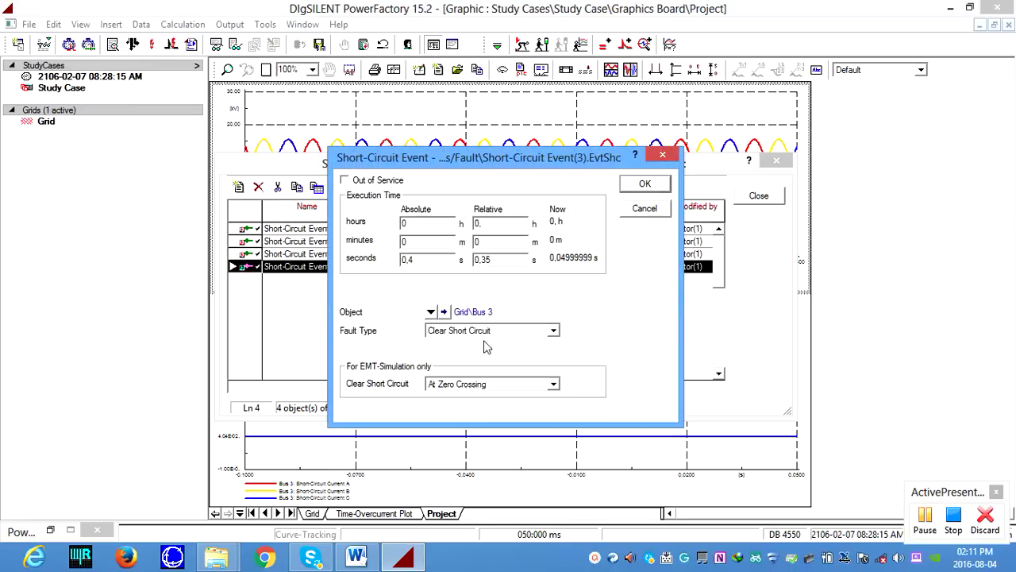
click(644, 210)
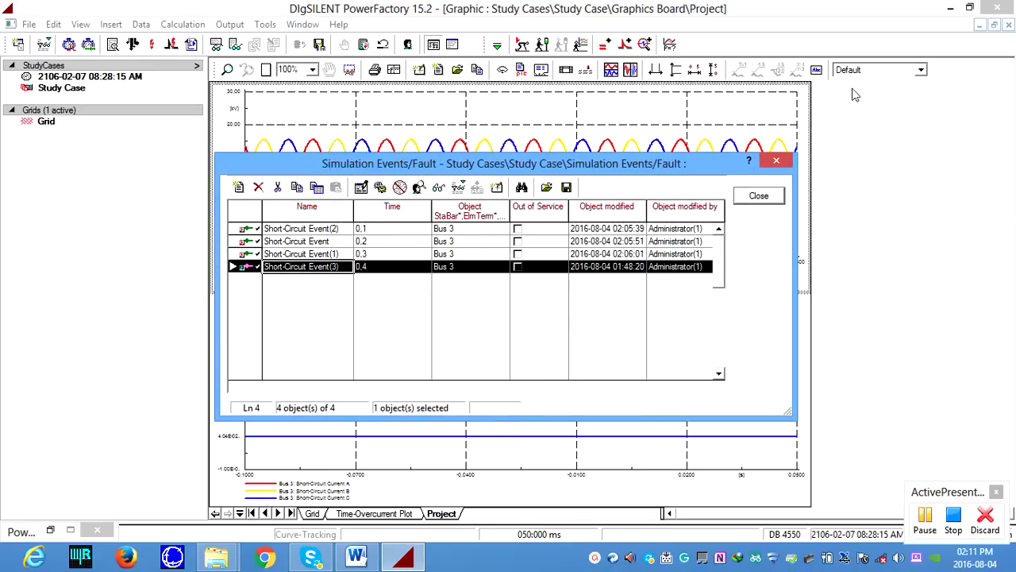
click(759, 197)
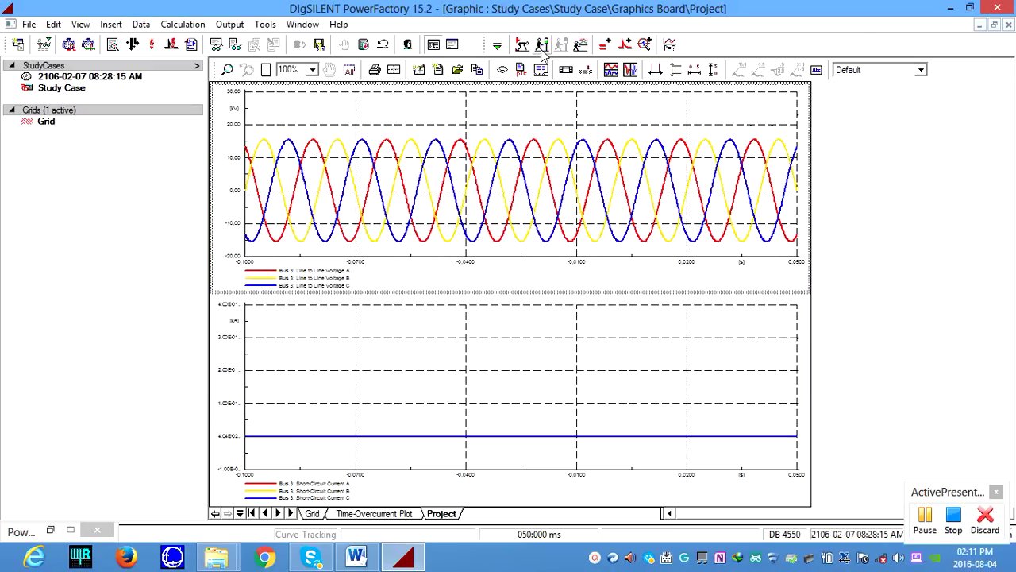
Step: Continue the simulation to an absolute stop time of 0.5 s and try to rescale the plots
click(542, 45)
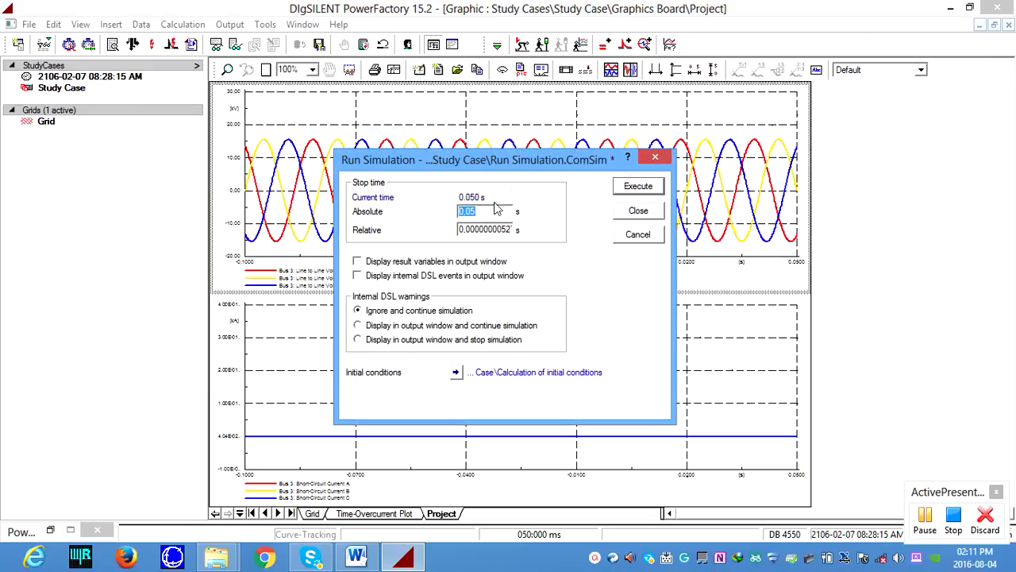
text(0,05.5)
click(638, 185)
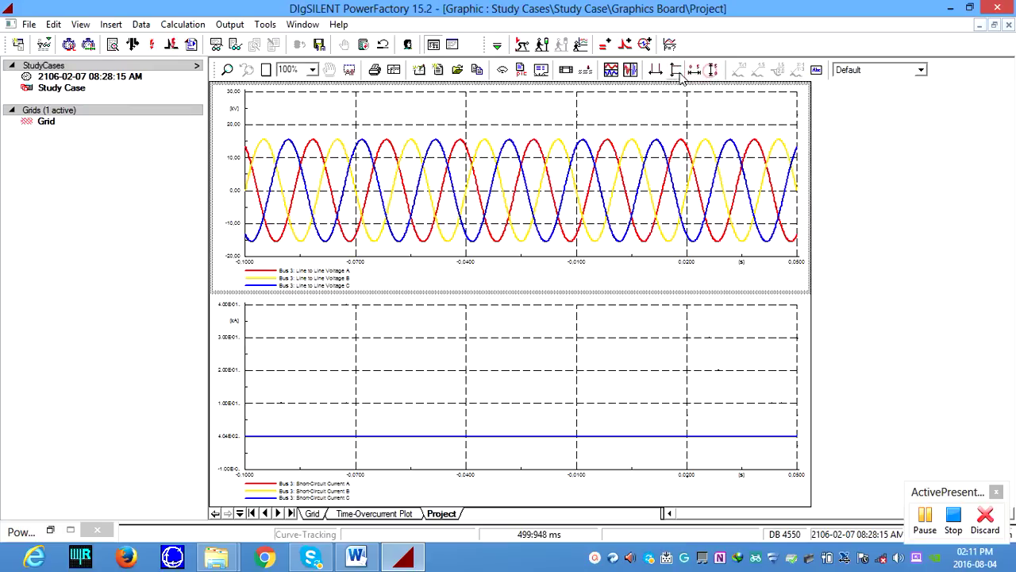
click(655, 70)
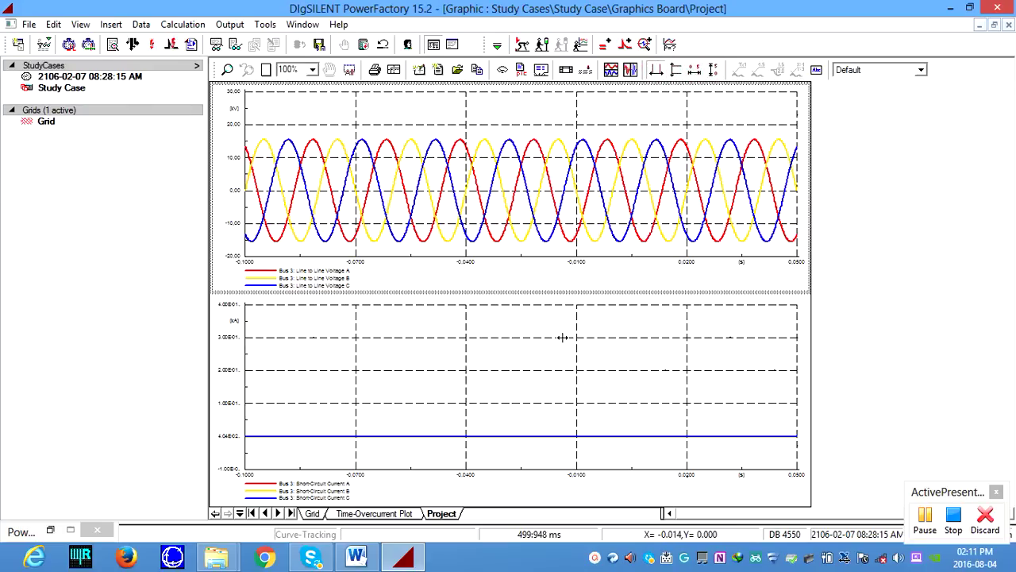
click(714, 70)
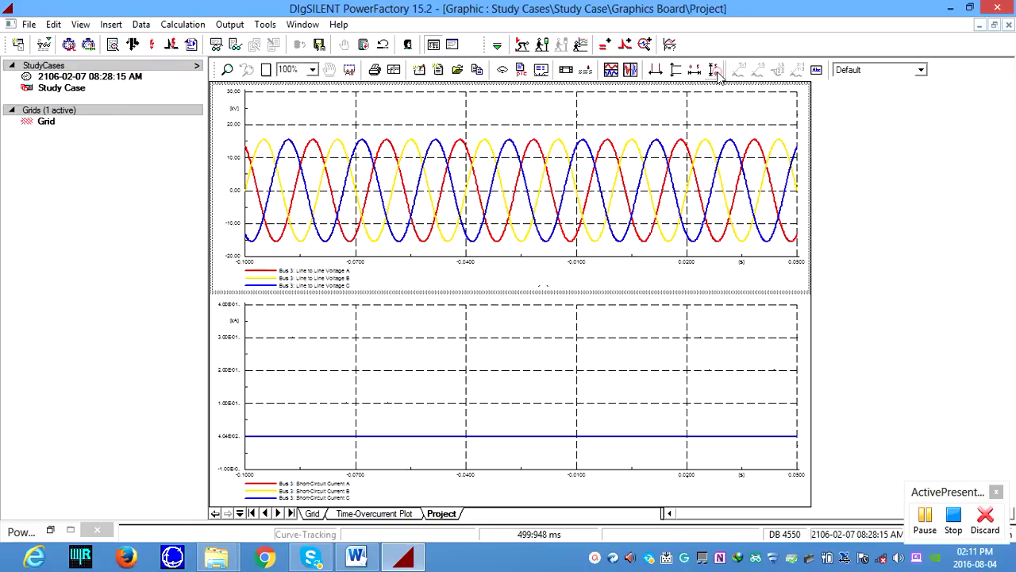
Step: Execute the simulation again with the 0.5 s stop time and auto-scale the time and value axes of both subplots
click(543, 46)
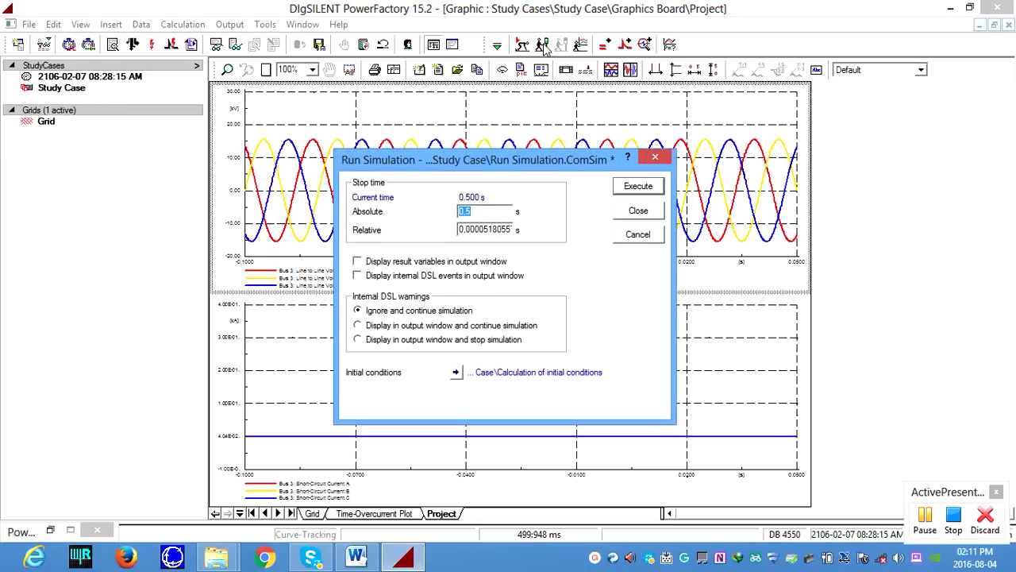
click(637, 186)
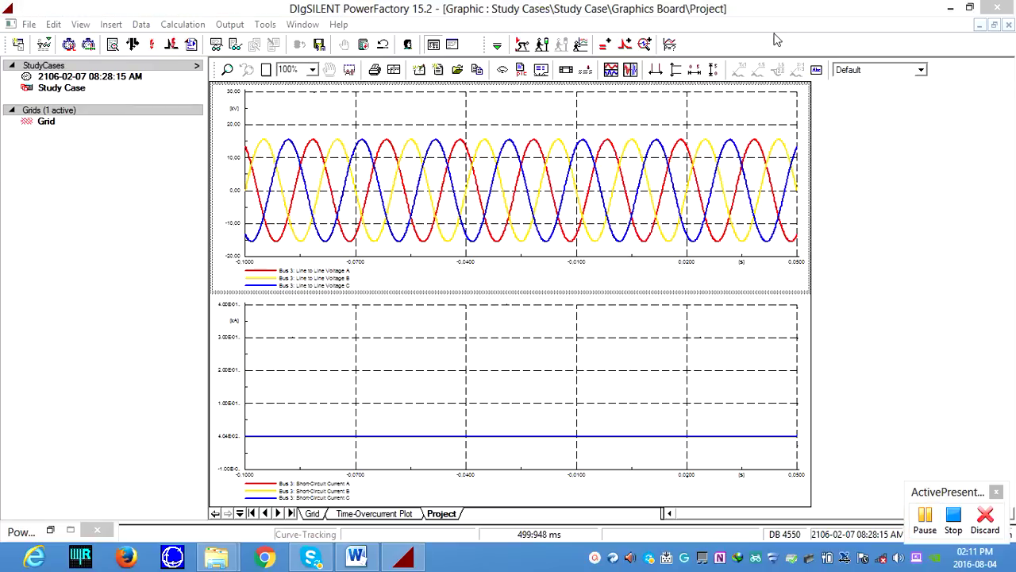
click(713, 70)
click(695, 72)
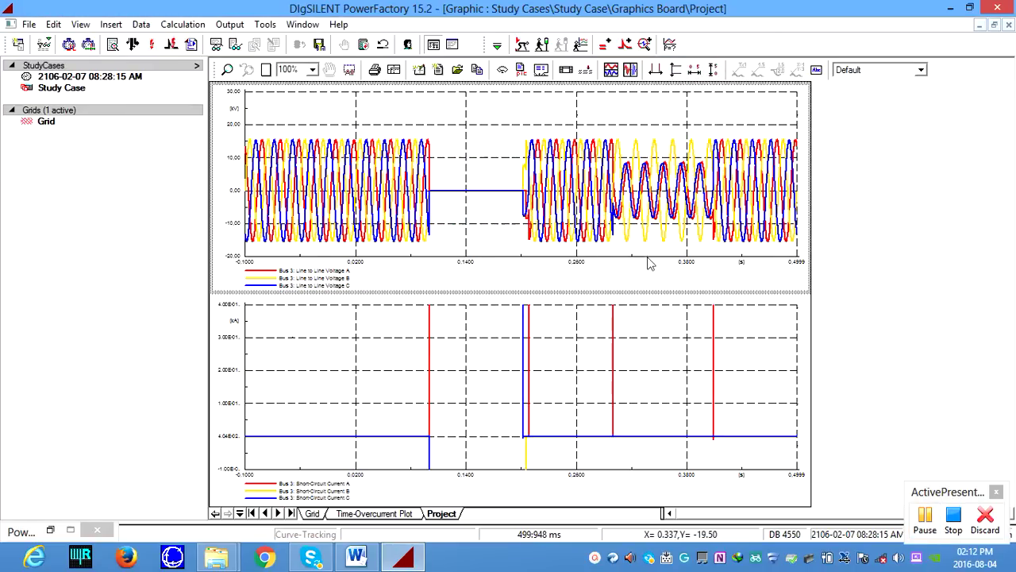
click(693, 70)
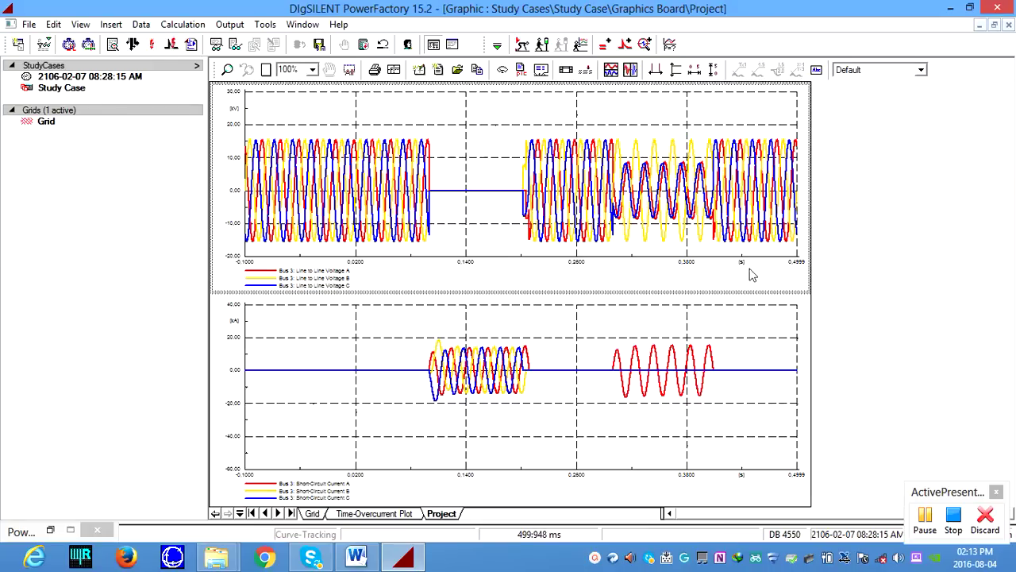
Step: Switch to the practical manual in Word, examine its reference voltage and short-circuit current plots, and return to PowerFactory's Project plots page
click(354, 515)
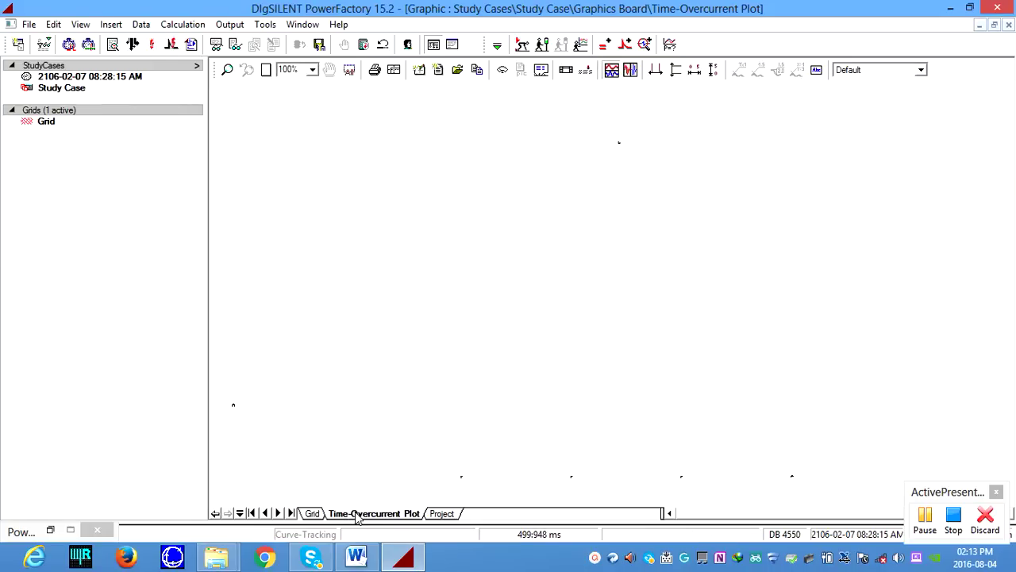
click(356, 556)
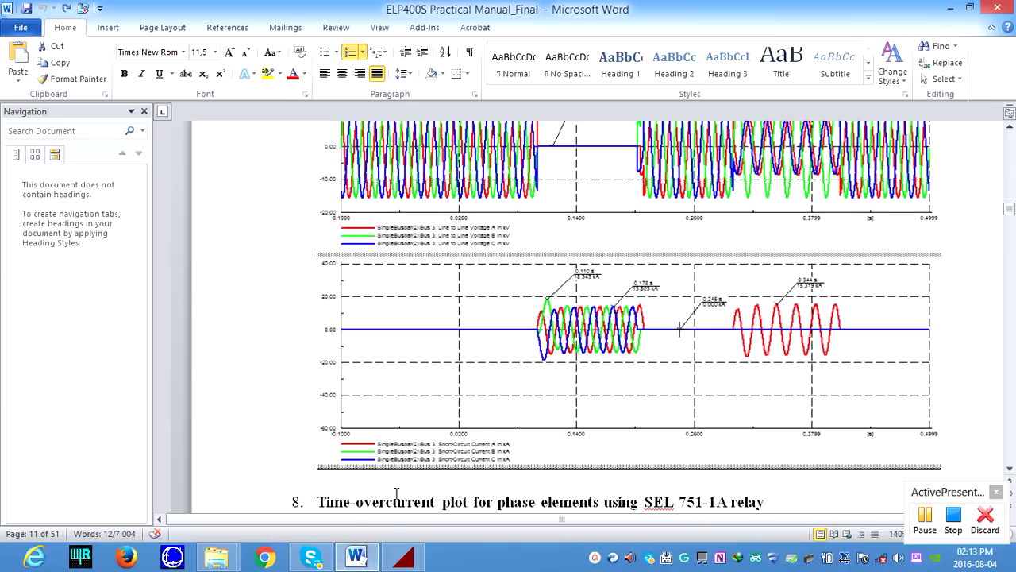
scroll(497, 386, up, 4)
scroll(507, 363, down, 4)
scroll(493, 334, up, 3)
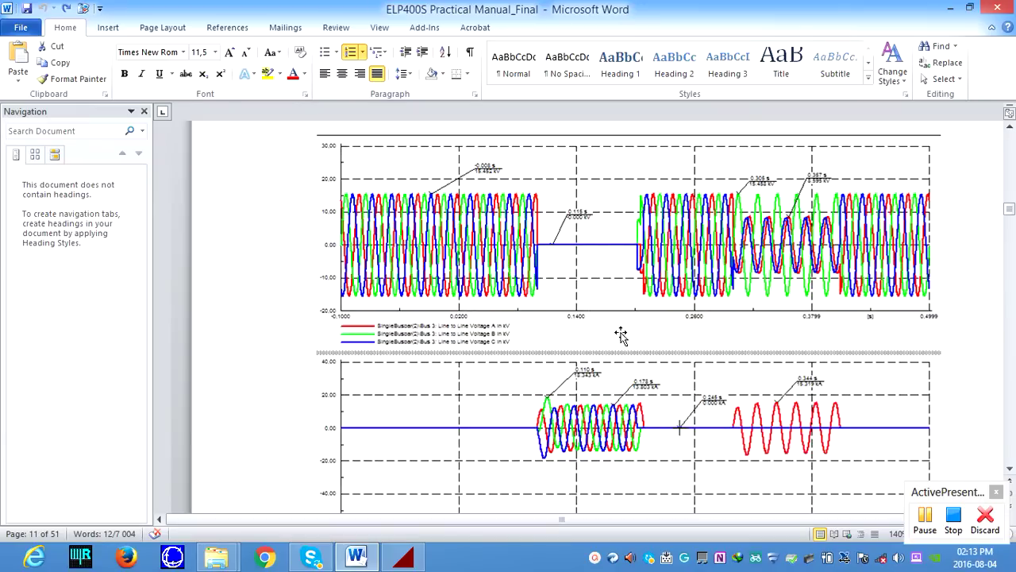
click(405, 558)
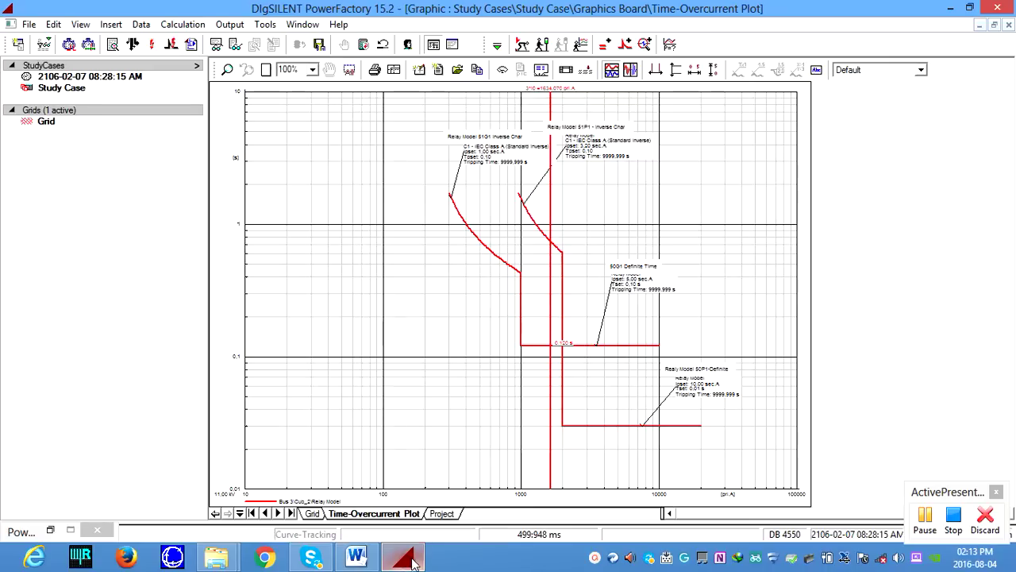
click(441, 513)
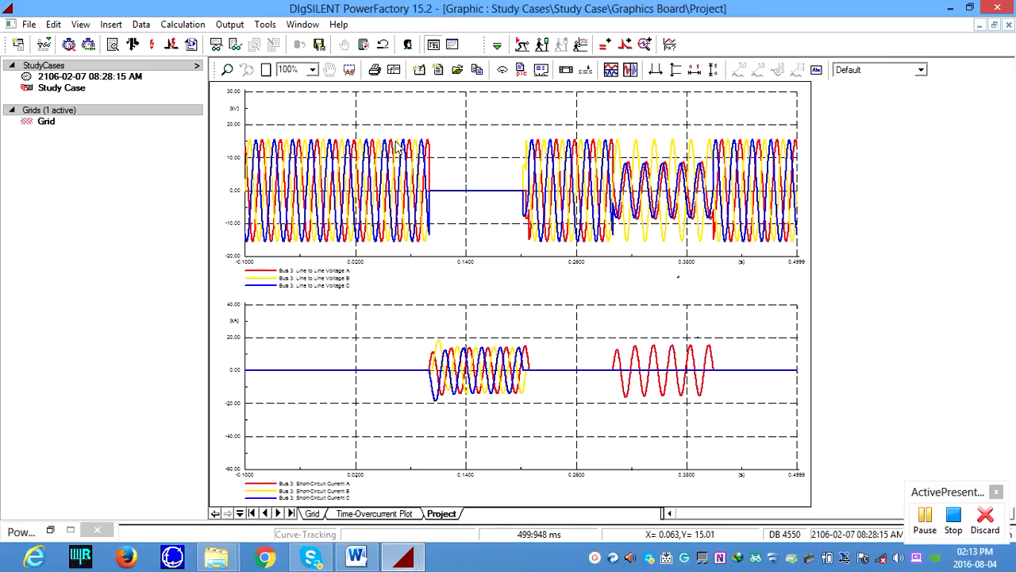
Step: Attach a format label with the bus name to the Bus 3 line-to-line voltage curves at about 0.064 s
click(397, 148)
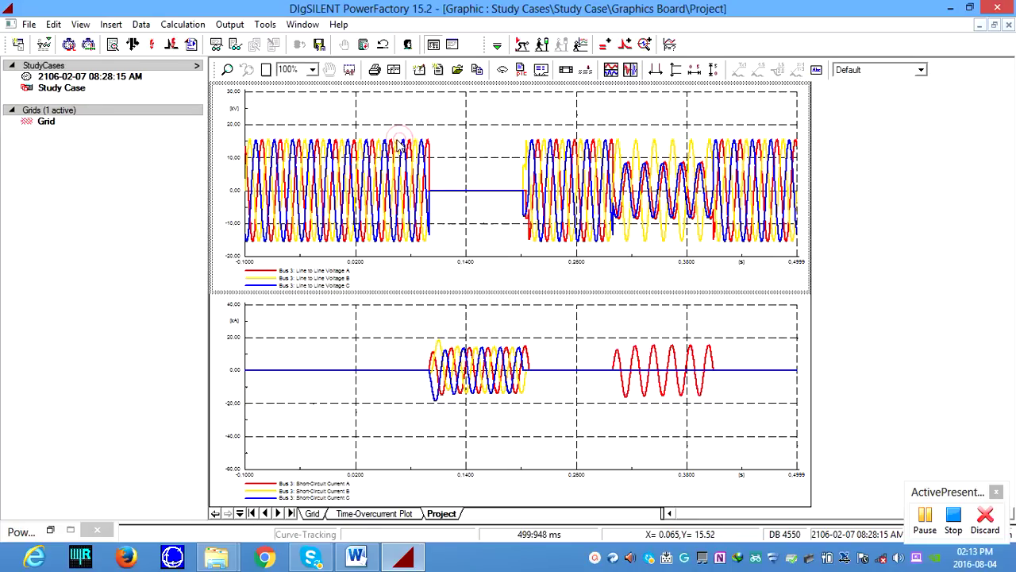
click(391, 140)
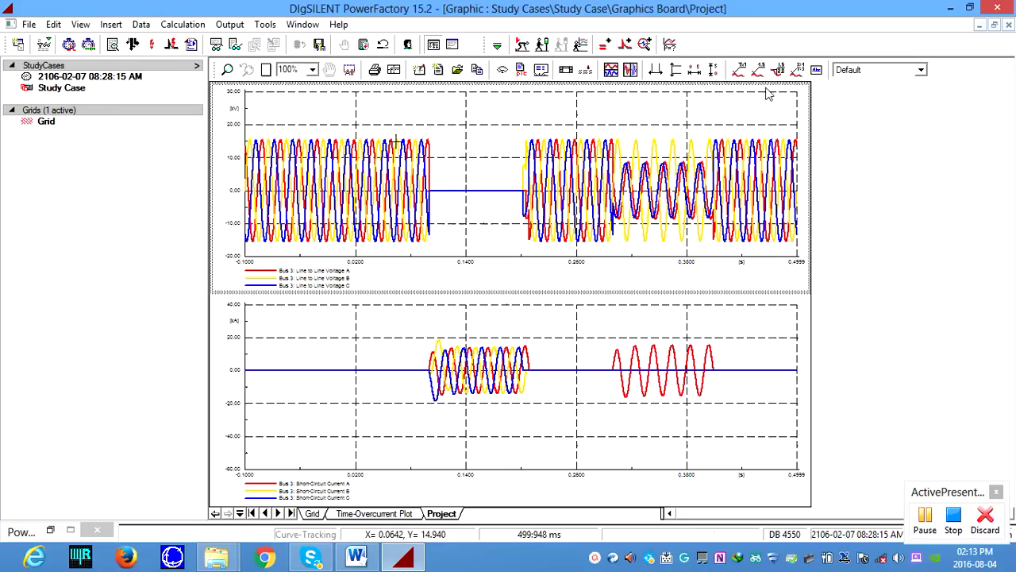
click(798, 70)
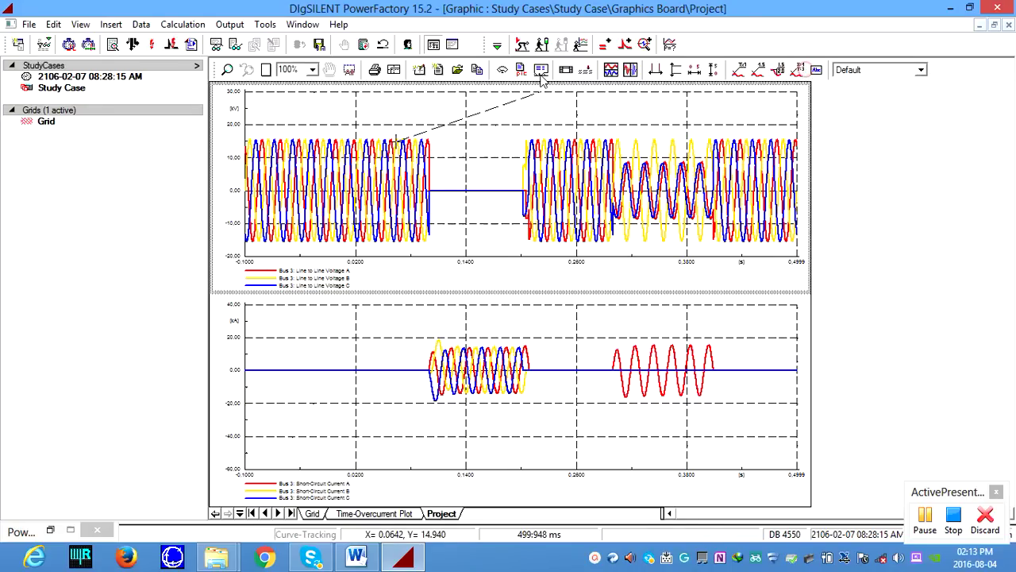
click(412, 114)
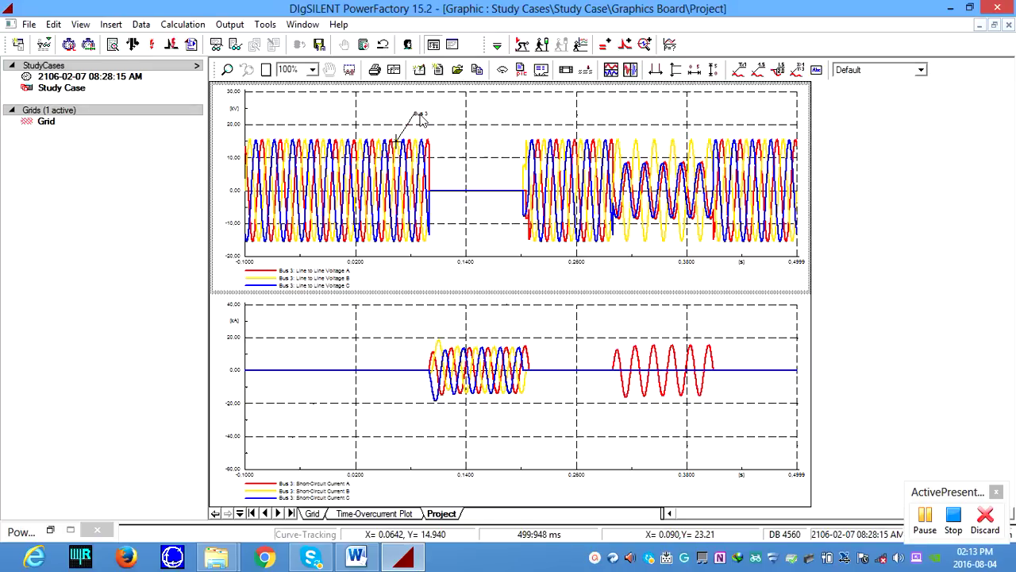
Step: Inspect the format used by the Bus 3 label and close its settings without changing anything
double_click(420, 114)
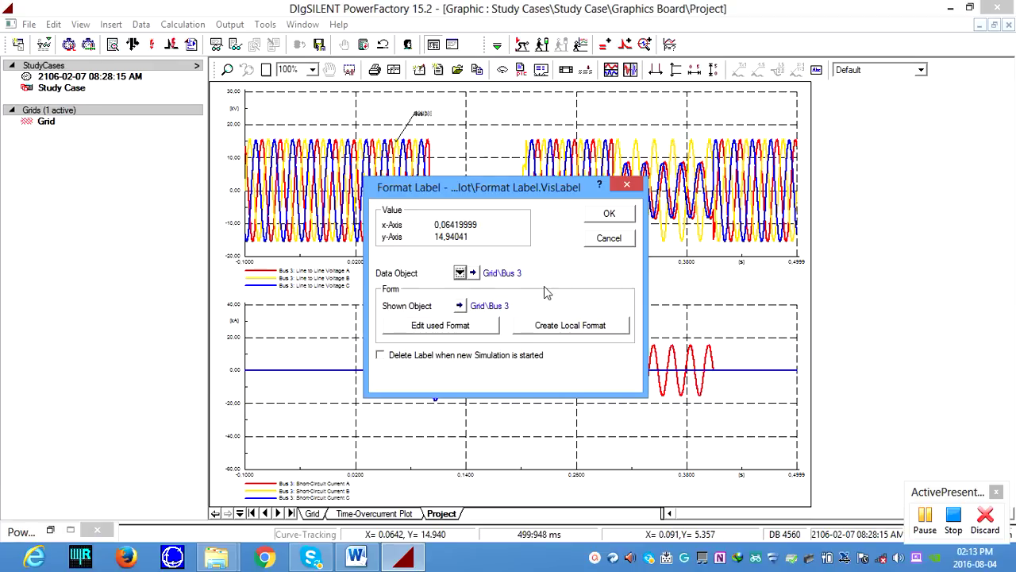
click(476, 326)
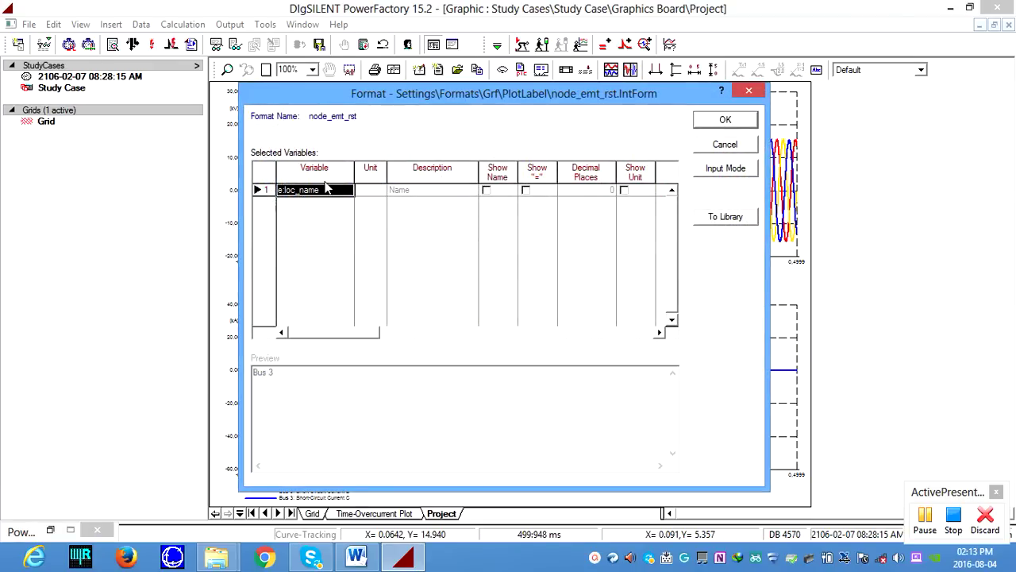
click(724, 144)
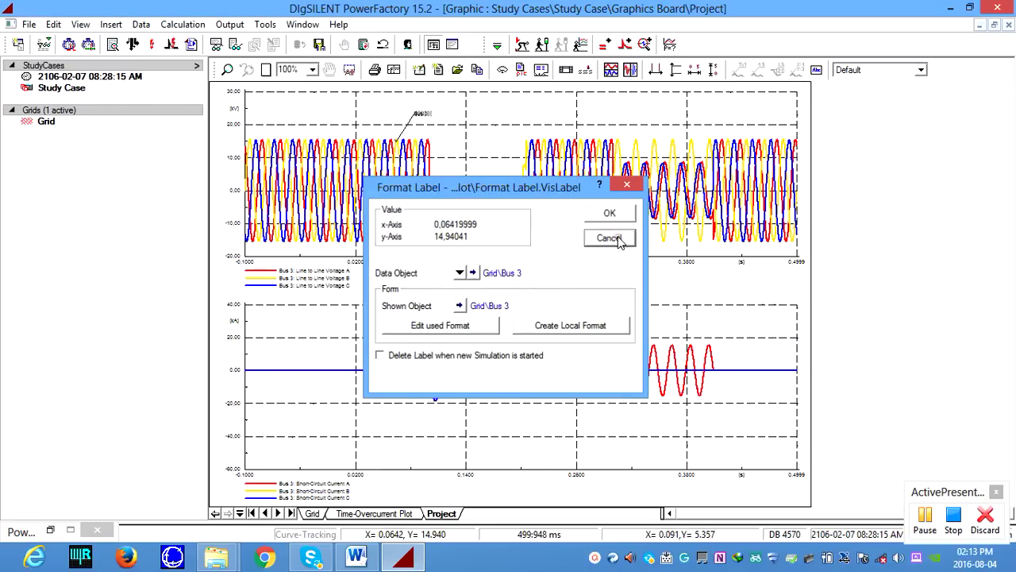
click(609, 238)
Step: Label the Bus 3 voltage curves with time and value at about 0.097 s and 0.211 s
click(922, 515)
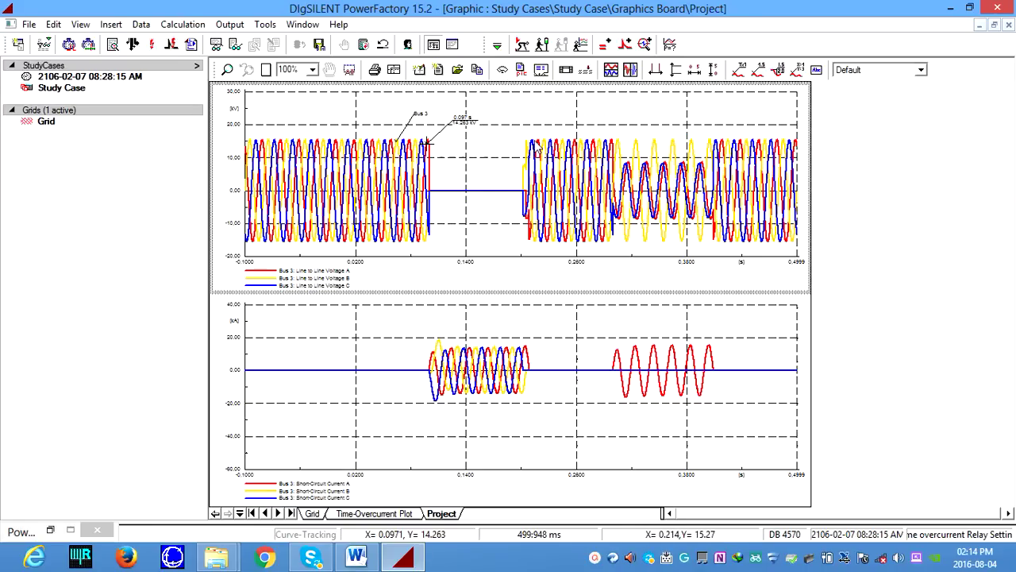
click(592, 558)
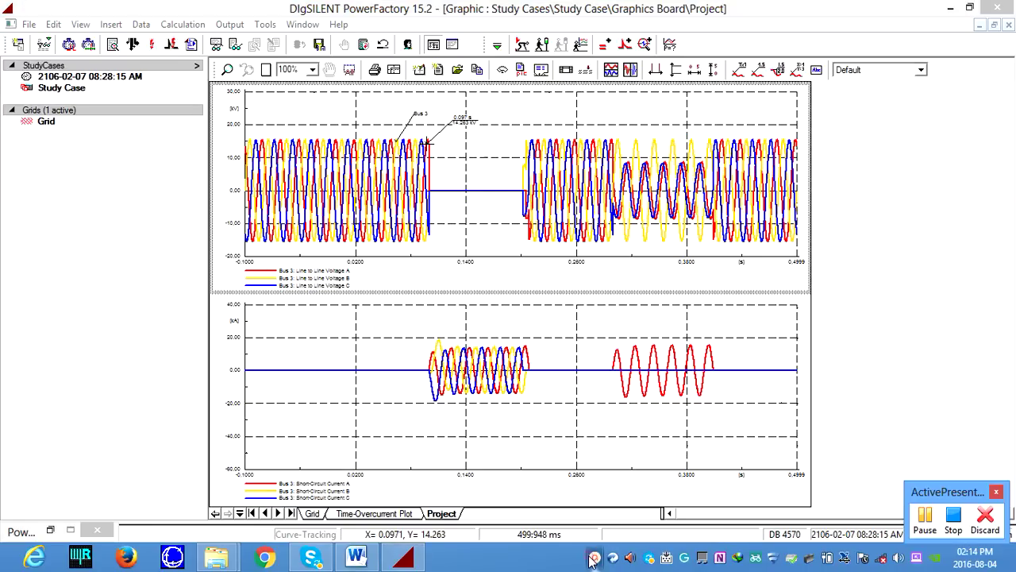
click(531, 142)
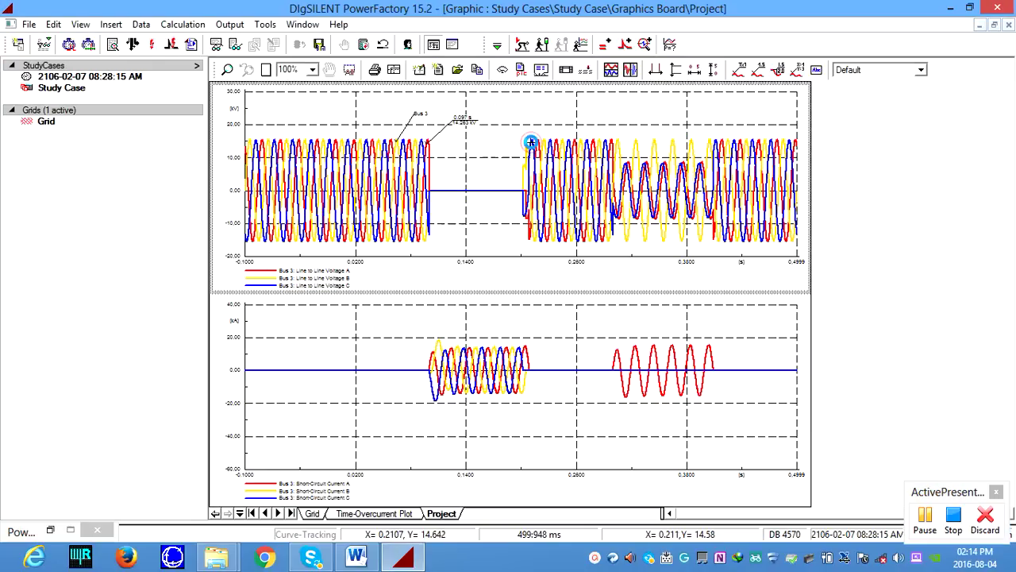
click(759, 73)
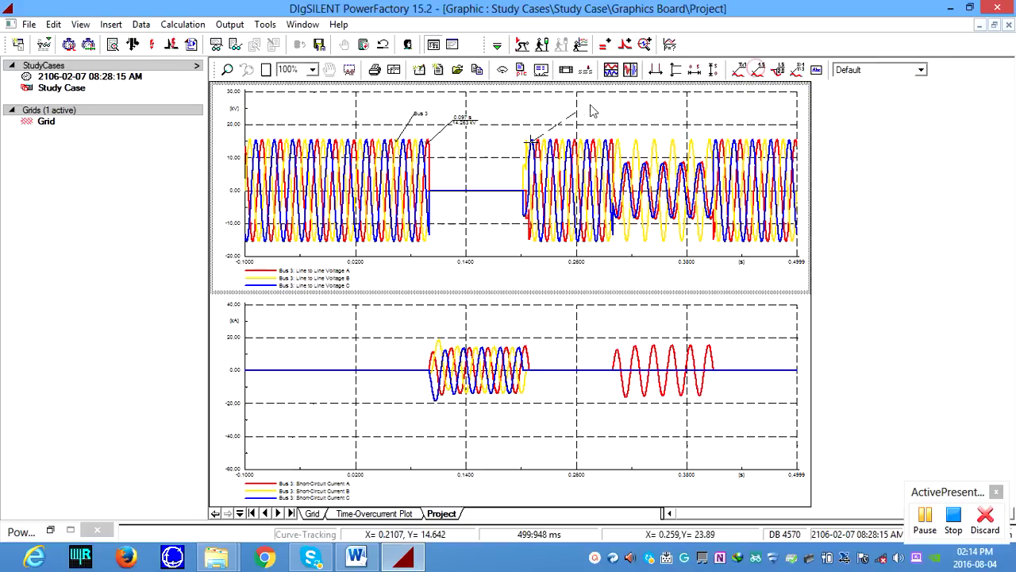
click(556, 113)
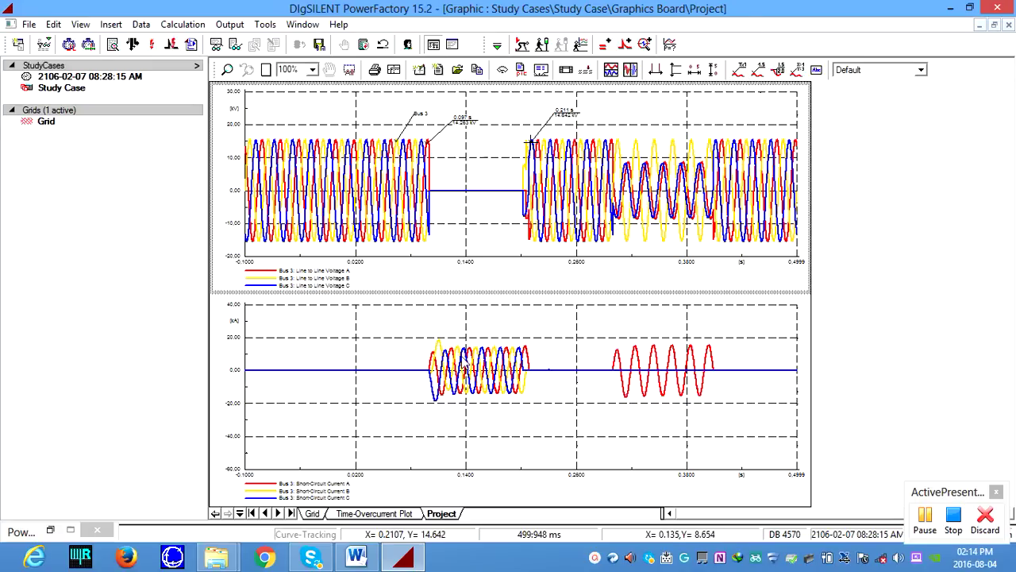
Step: Label the Bus 3 short-circuit current curves with time and value at about 0.132 s and 0.343 s
click(458, 347)
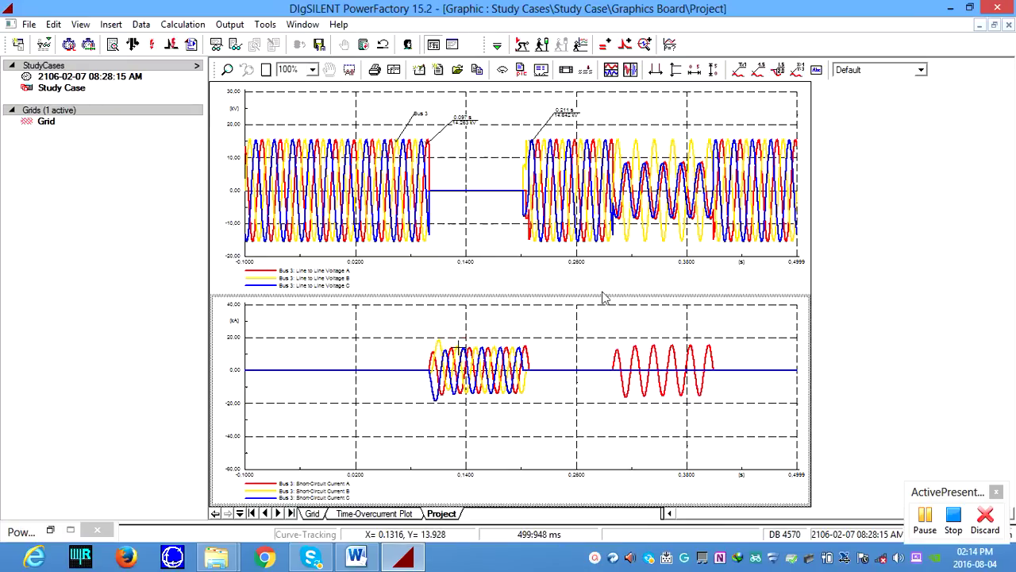
click(759, 72)
click(459, 347)
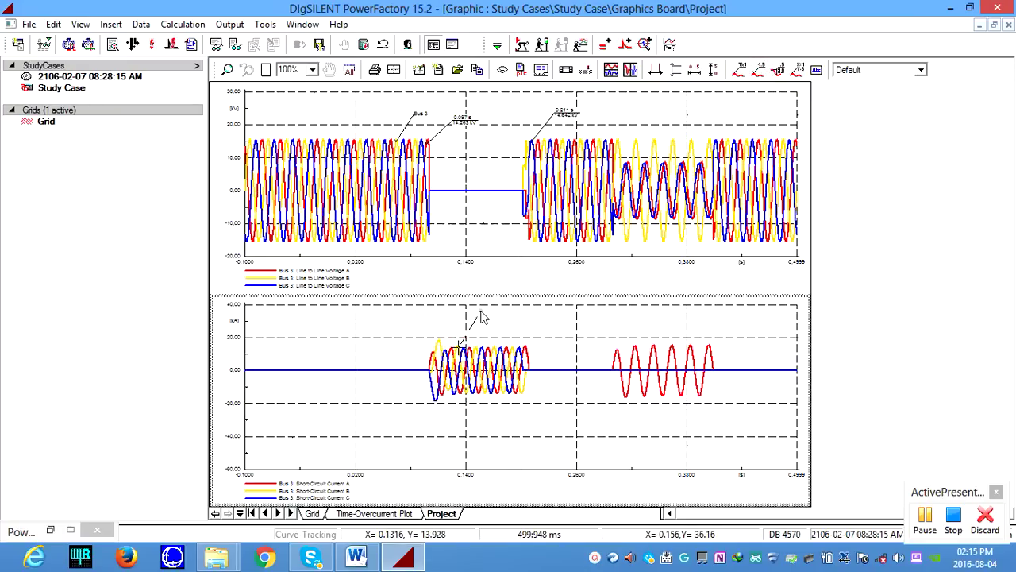
click(482, 320)
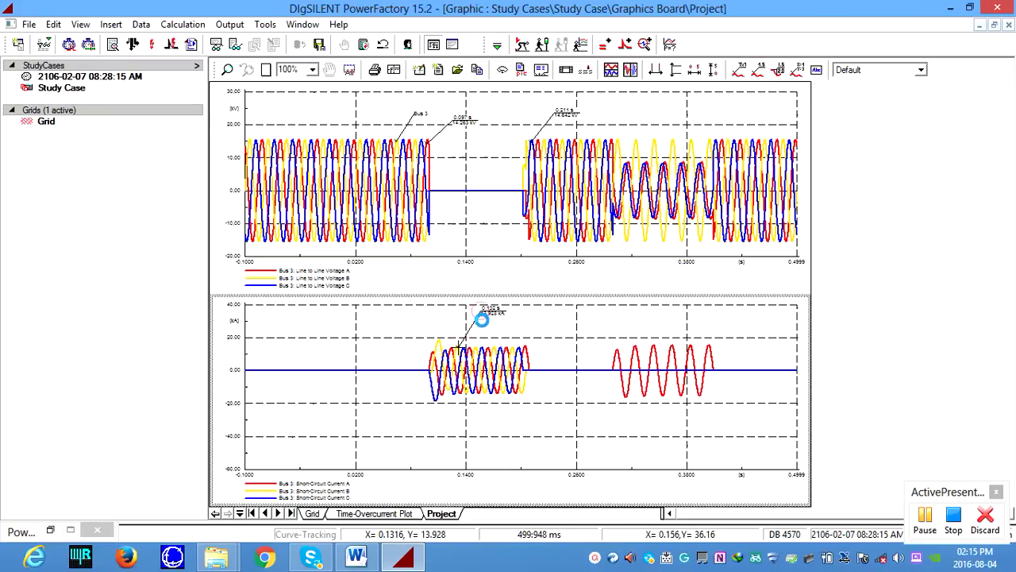
click(652, 345)
click(760, 70)
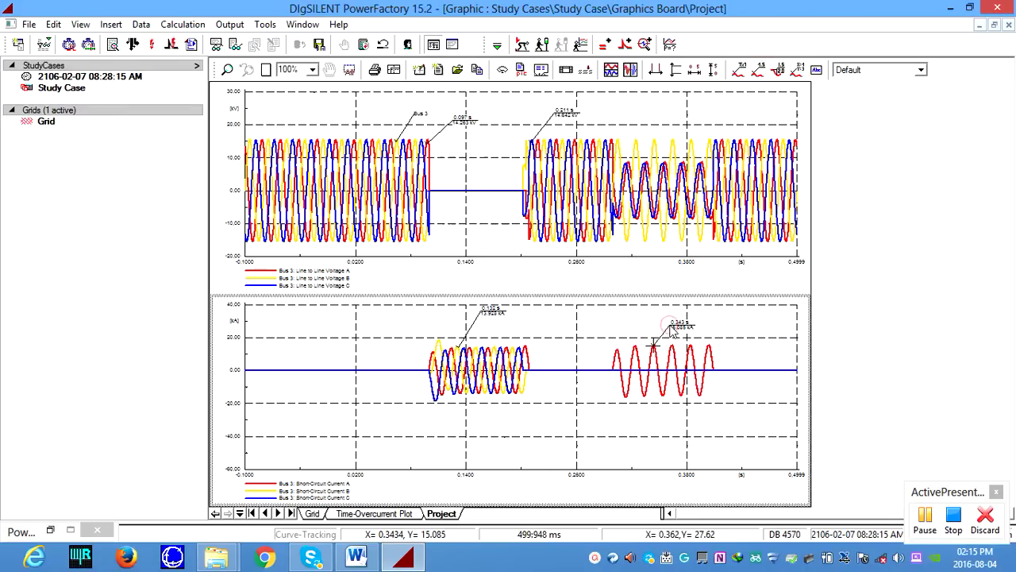
Step: Switch to the practical manual in Word and examine the SEL751 relay wiring diagram in Appendix 1.1
click(368, 554)
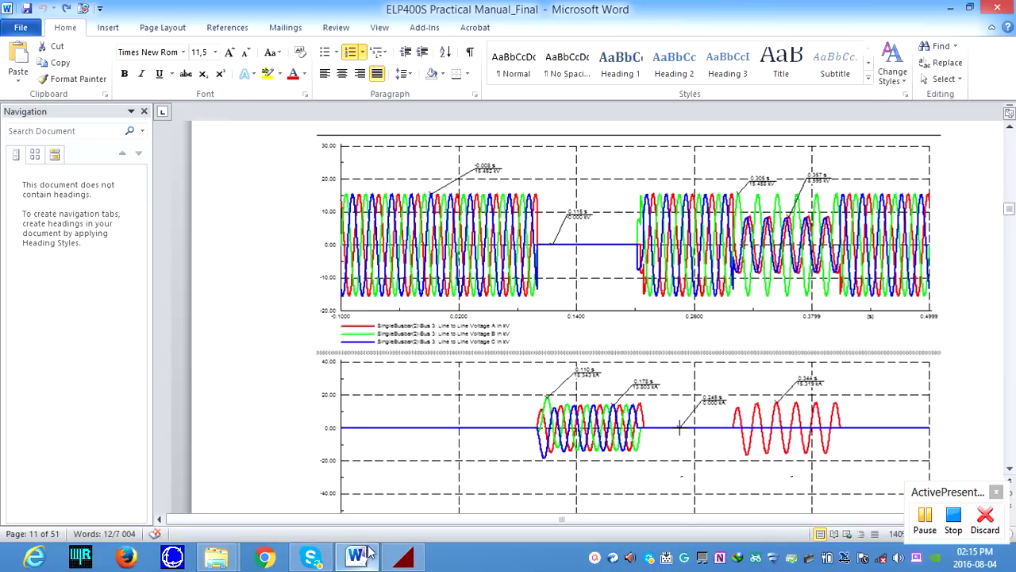
scroll(505, 374, down, 10)
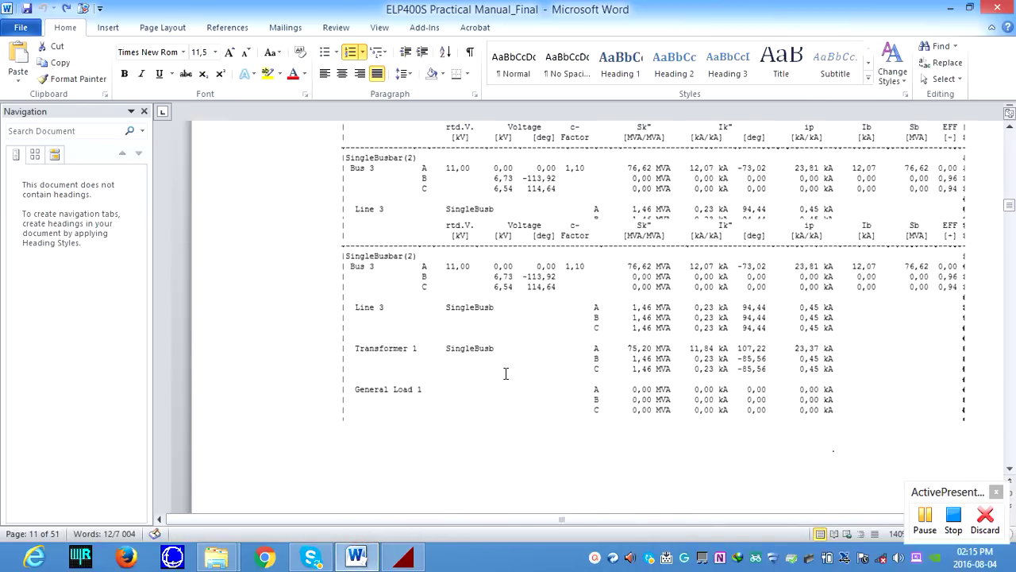
scroll(506, 373, up, 20)
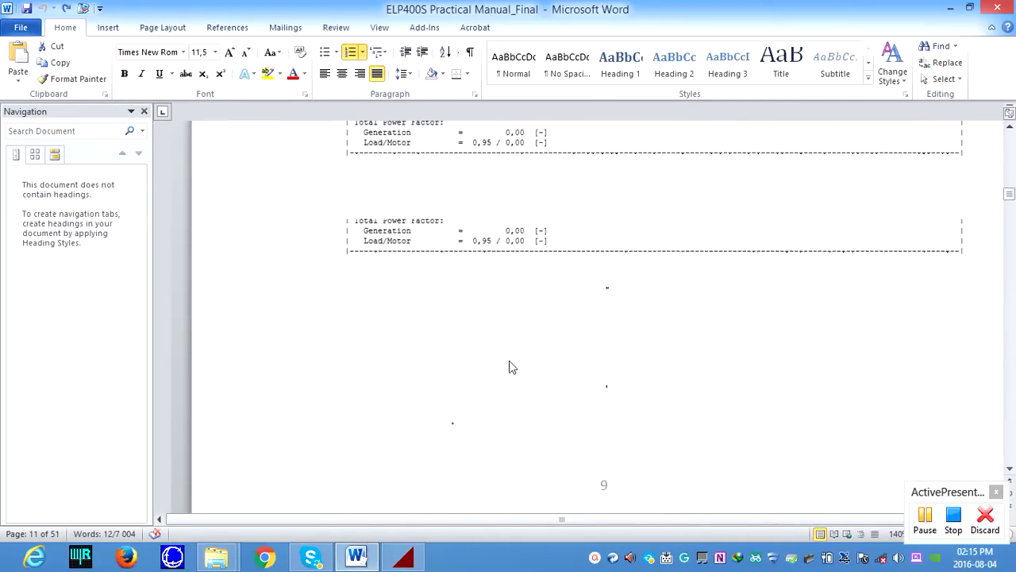
scroll(512, 367, up, 20)
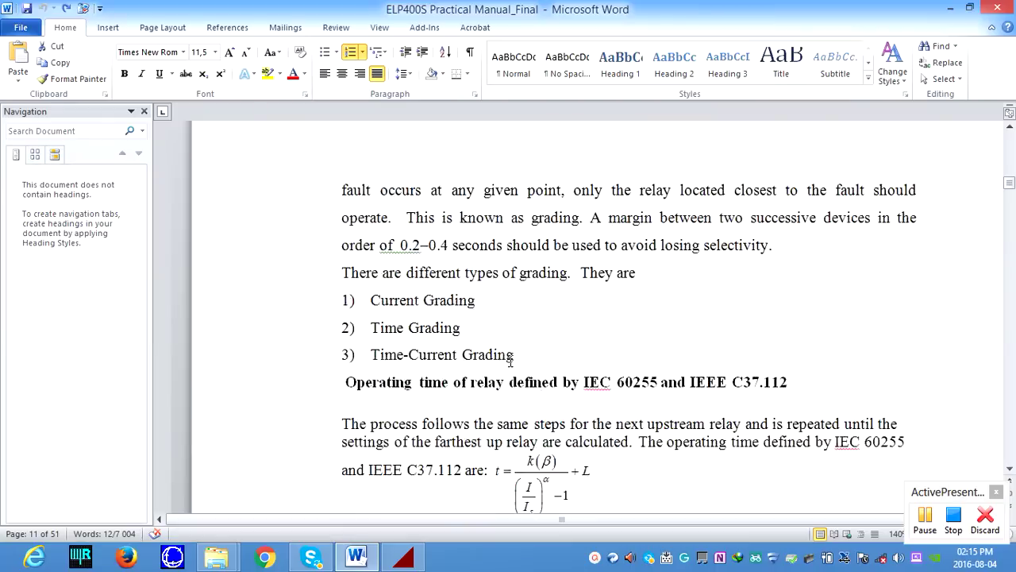
scroll(511, 362, up, 20)
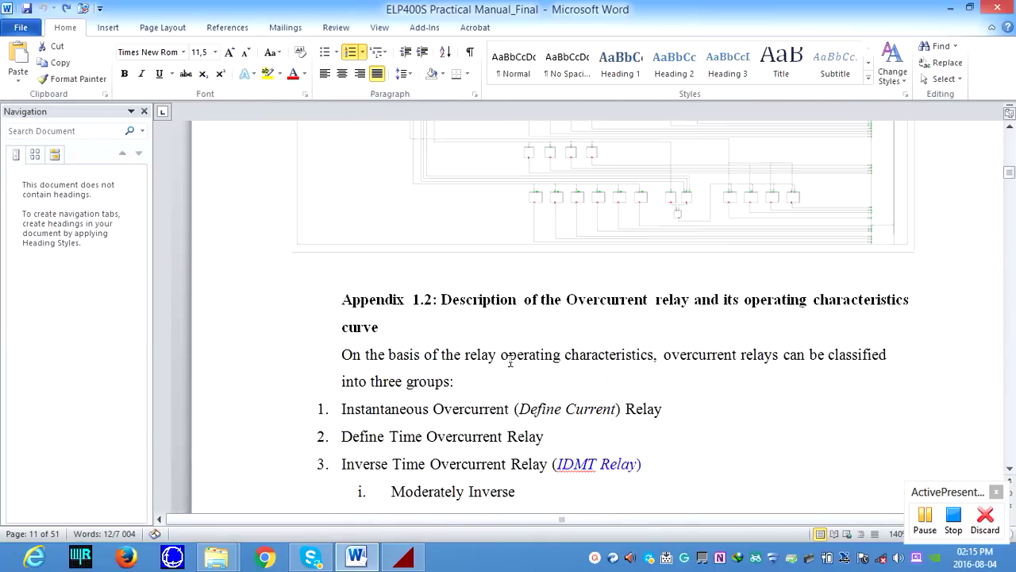
scroll(511, 362, up, 20)
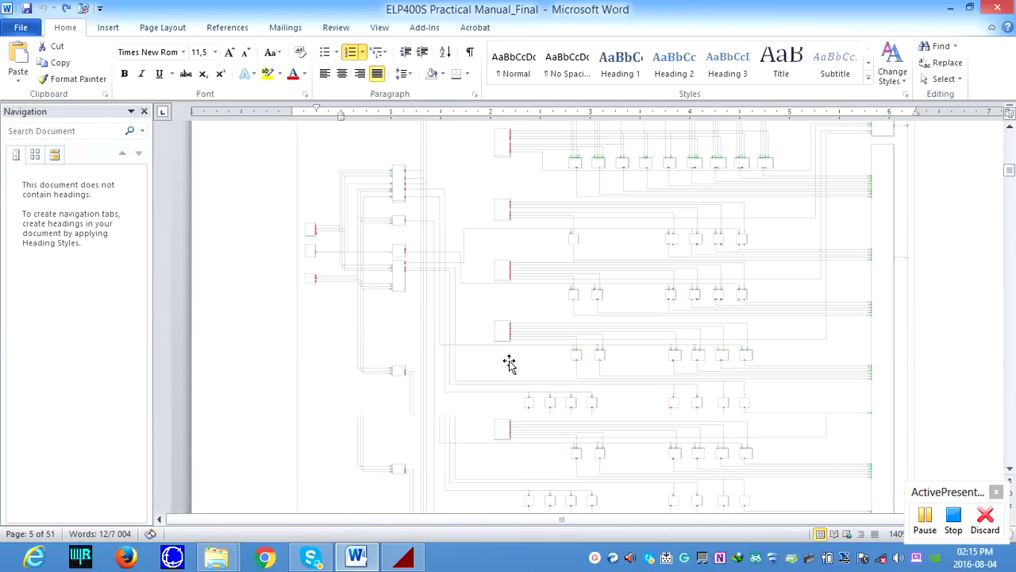
scroll(511, 363, up, 5)
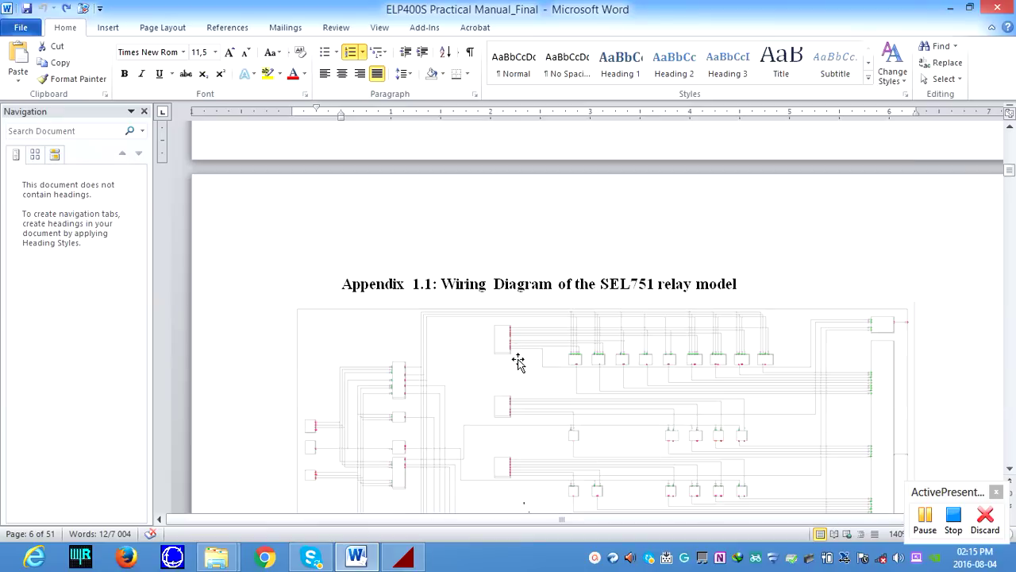
scroll(518, 362, down, 5)
scroll(517, 361, up, 5)
scroll(517, 361, down, 3)
scroll(517, 362, down, 6)
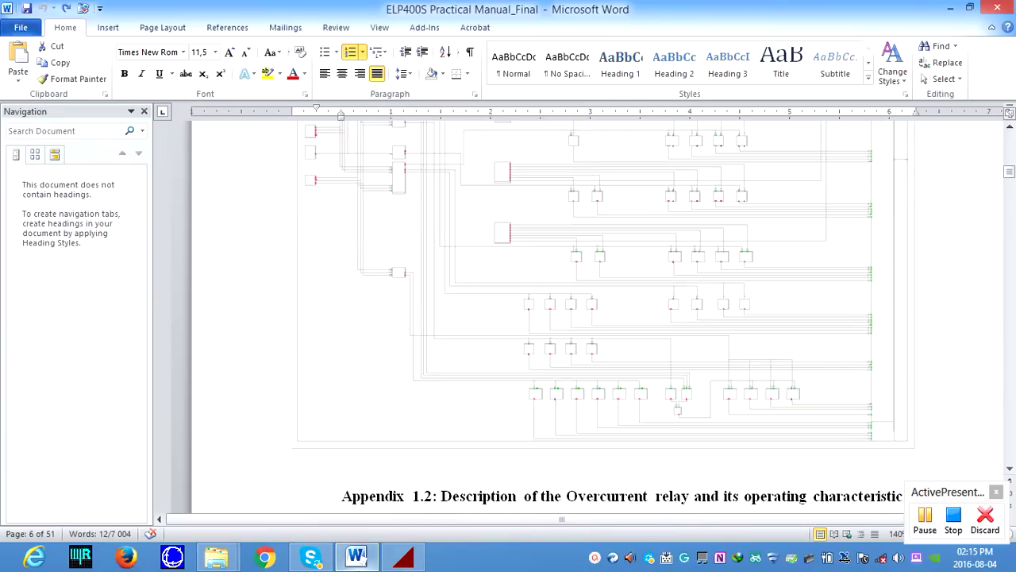
Step: Return to PowerFactory's Grid diagram, list the devices in Bus 3's Line 3 cubicle, and review the Relay Model's basic data
click(403, 558)
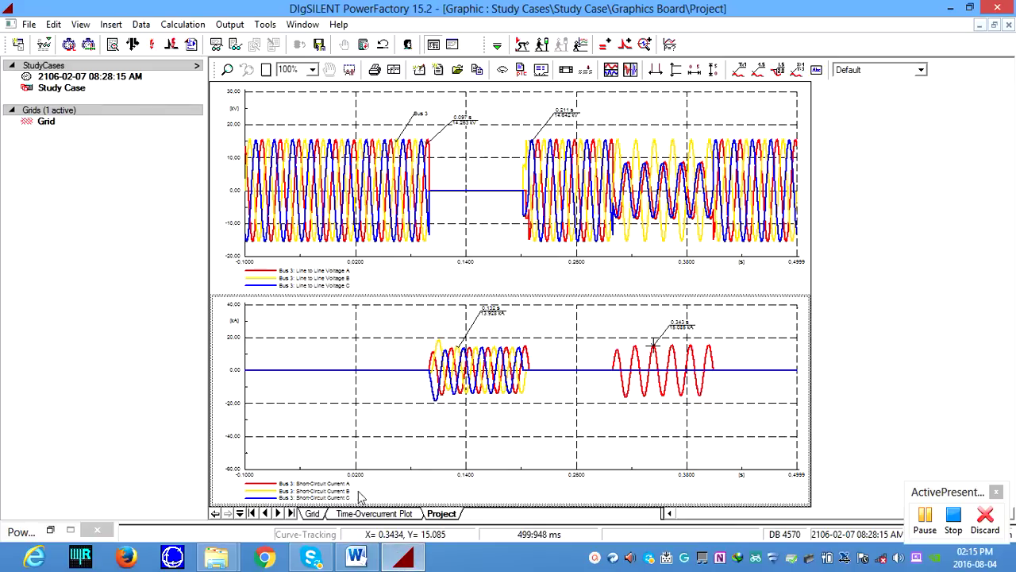
click(317, 513)
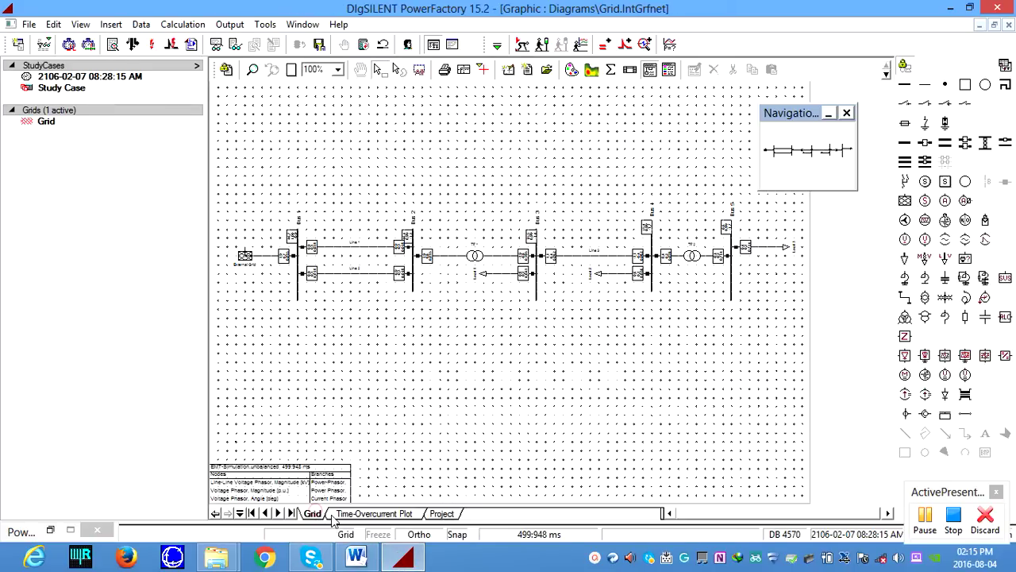
right_click(544, 264)
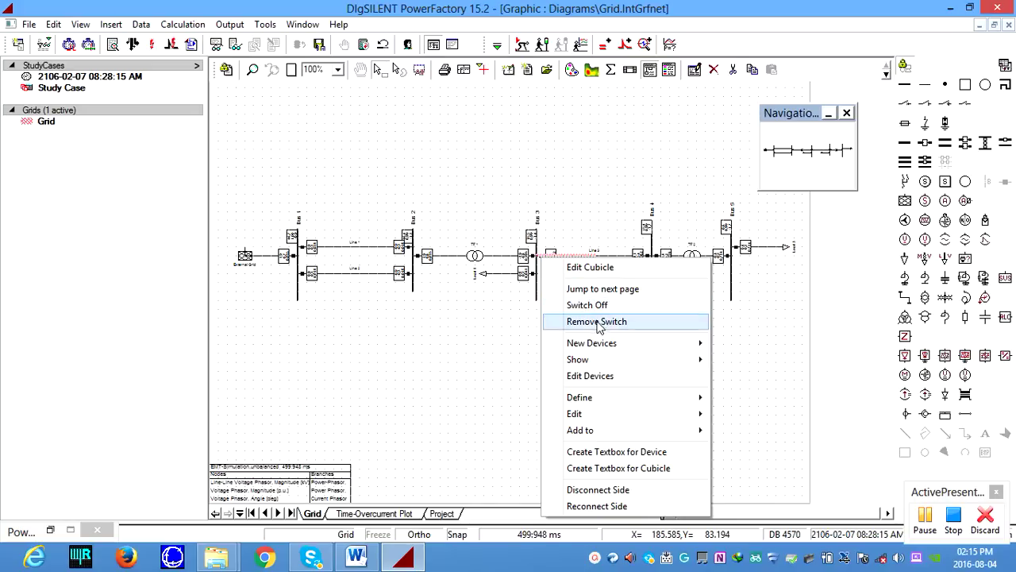
click(592, 378)
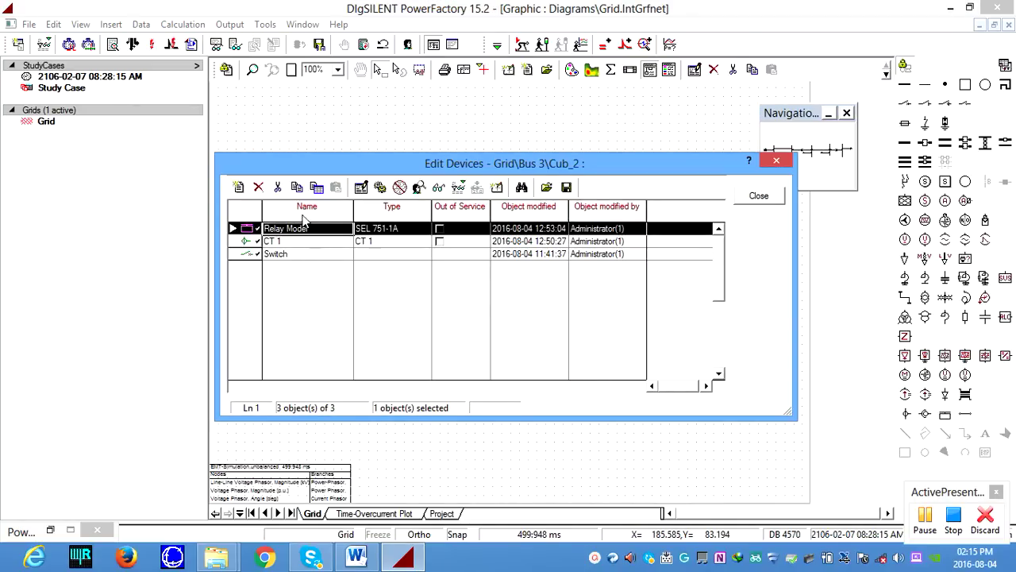
drag(335, 173, 560, 128)
double_click(470, 185)
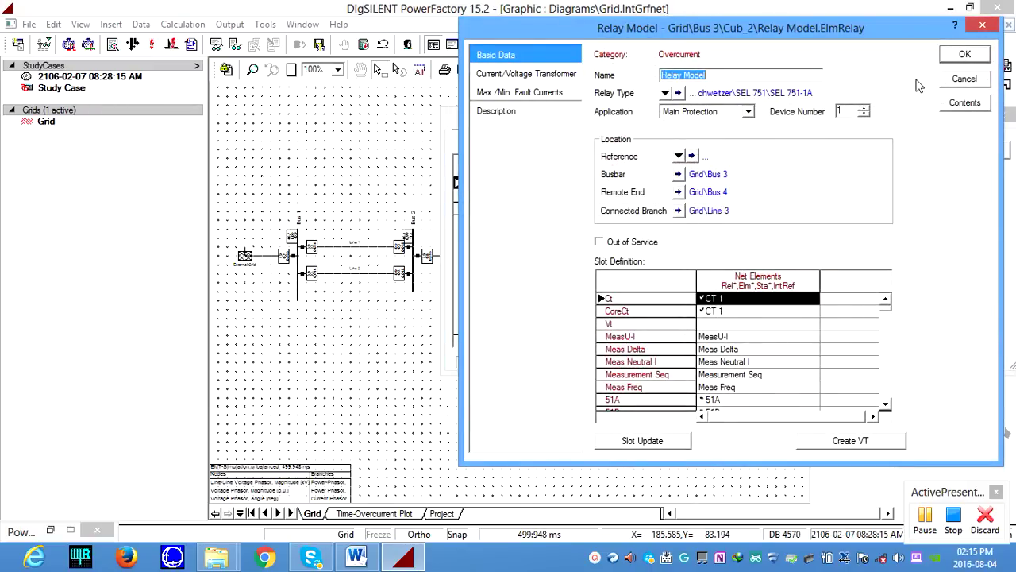
click(964, 54)
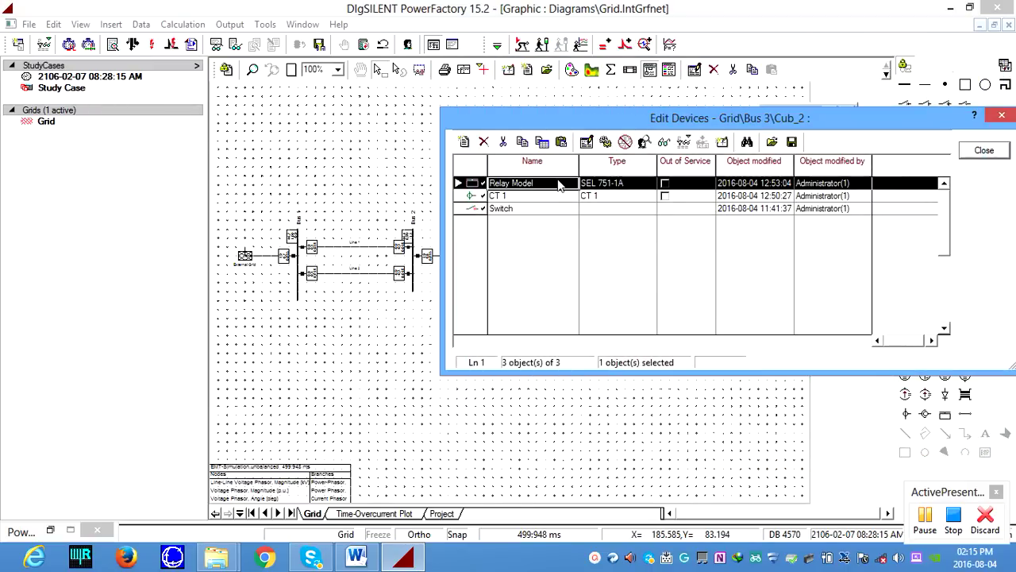
right_click(524, 189)
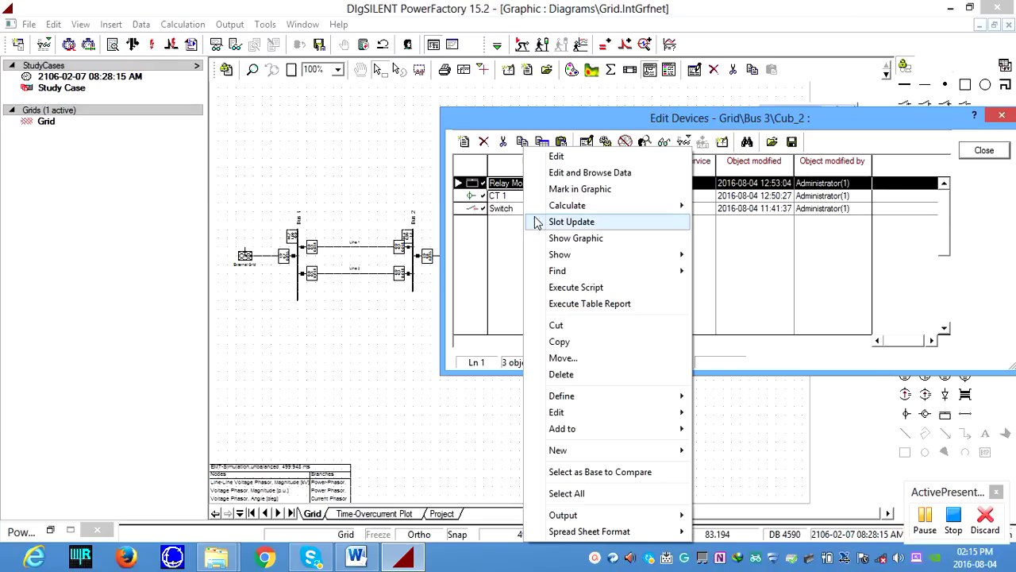
mouse_move(606, 265)
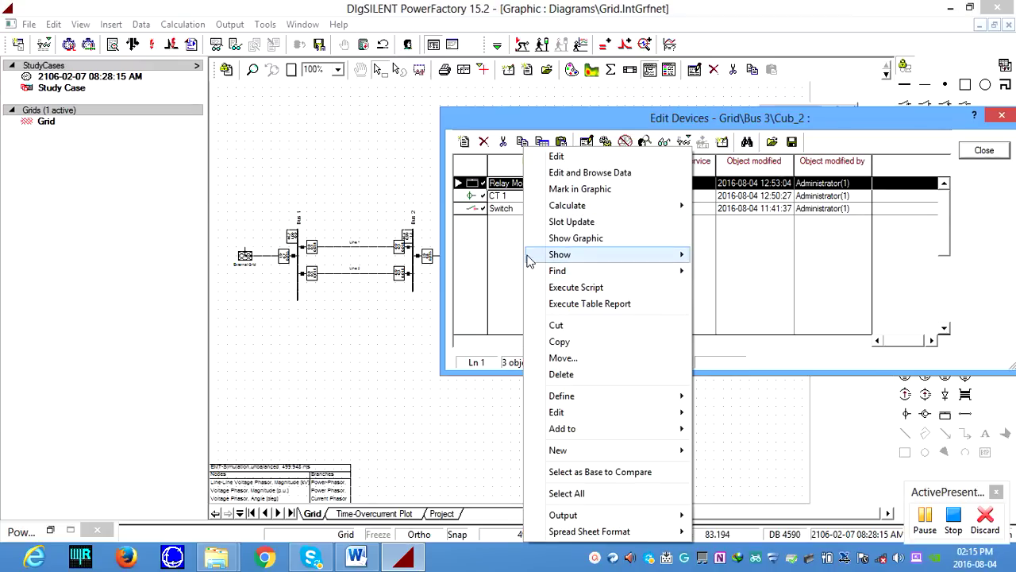
click(498, 241)
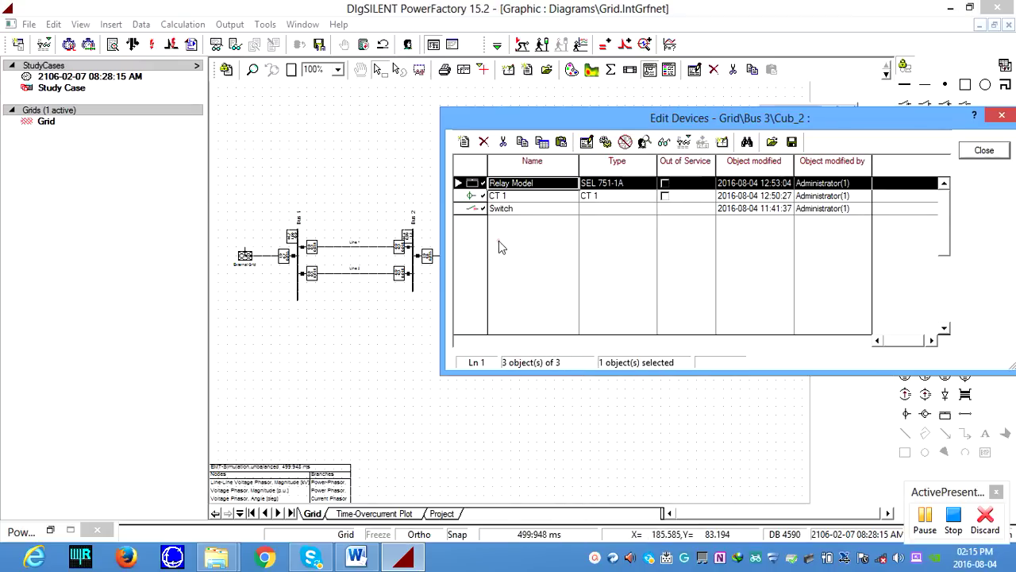
right_click(471, 194)
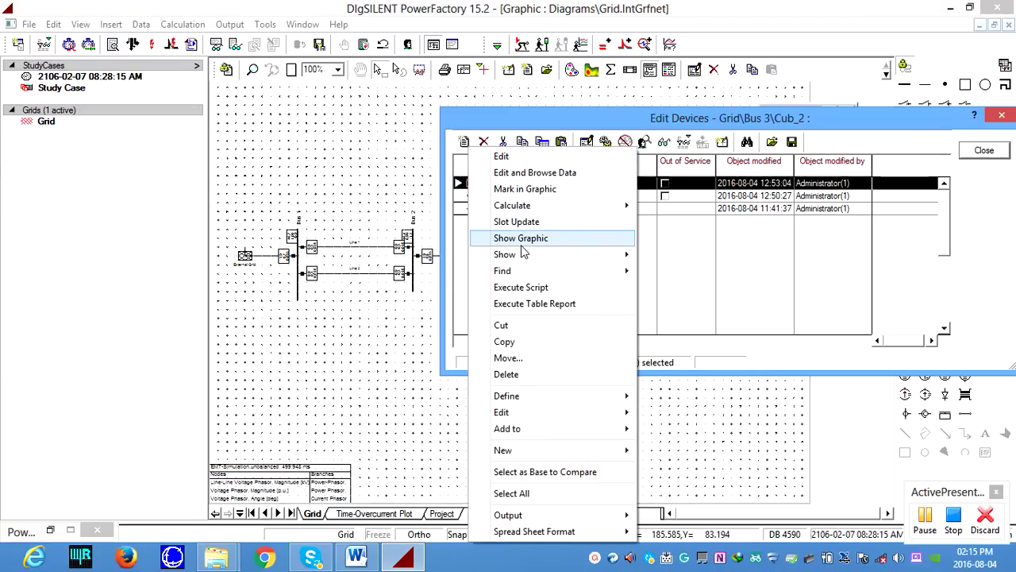
click(450, 248)
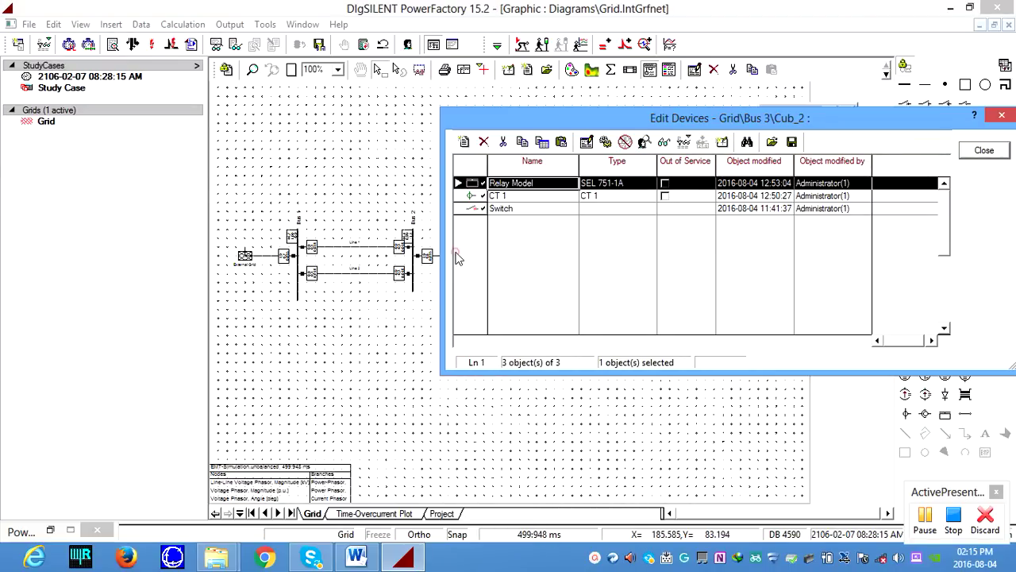
Step: Show the wiring graphic of the Bus 3 Relay Model, close the device list, and move the navigation window off the diagram
right_click(469, 189)
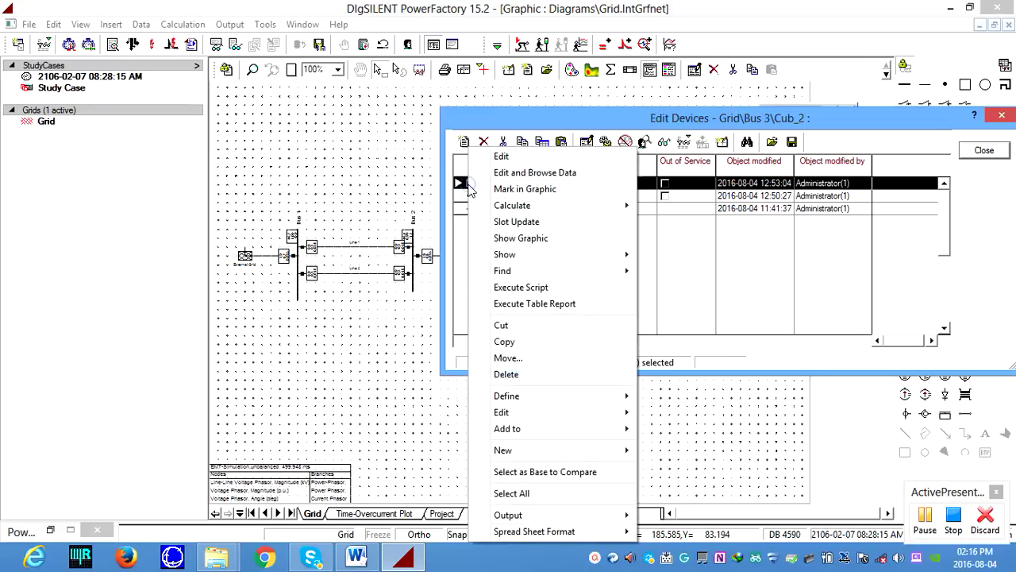
mouse_move(511, 259)
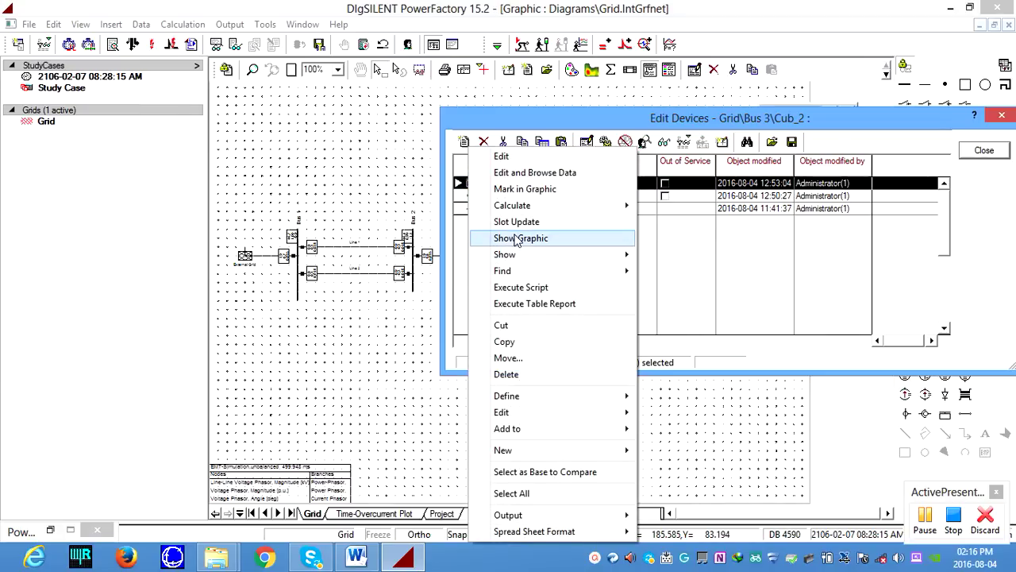
click(516, 239)
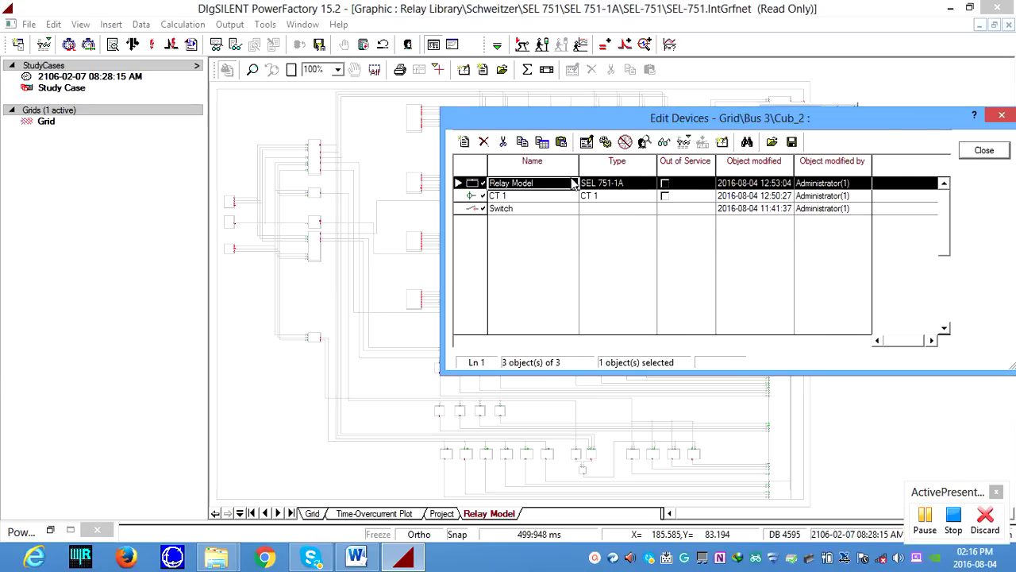
drag(939, 130, 688, 178)
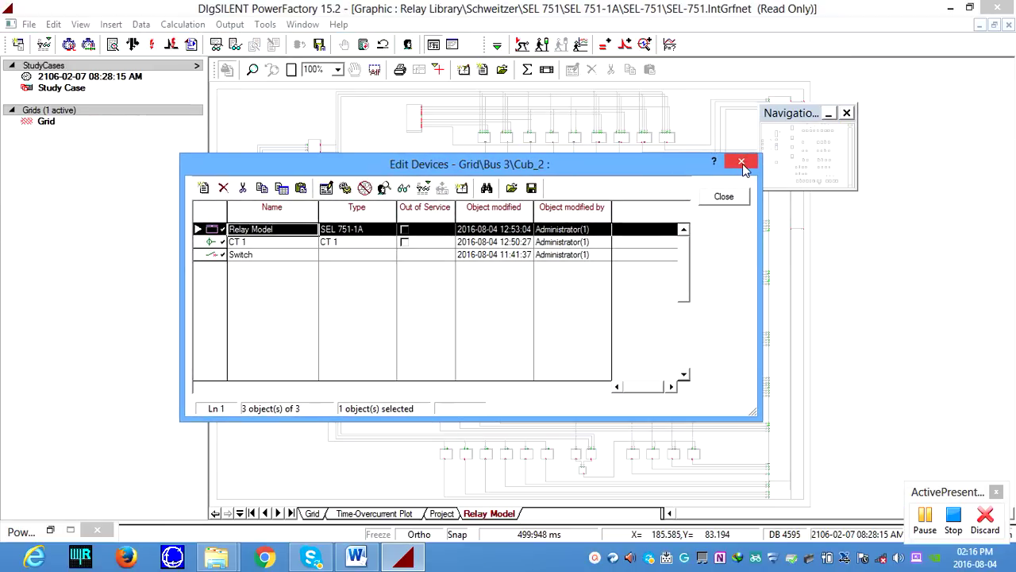
click(742, 163)
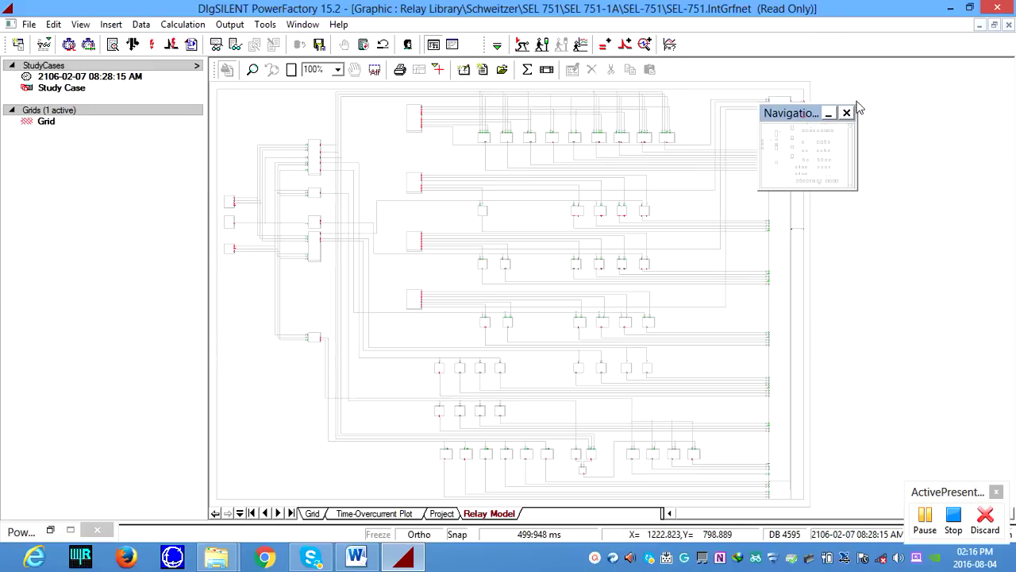
click(777, 114)
drag(777, 114, 837, 97)
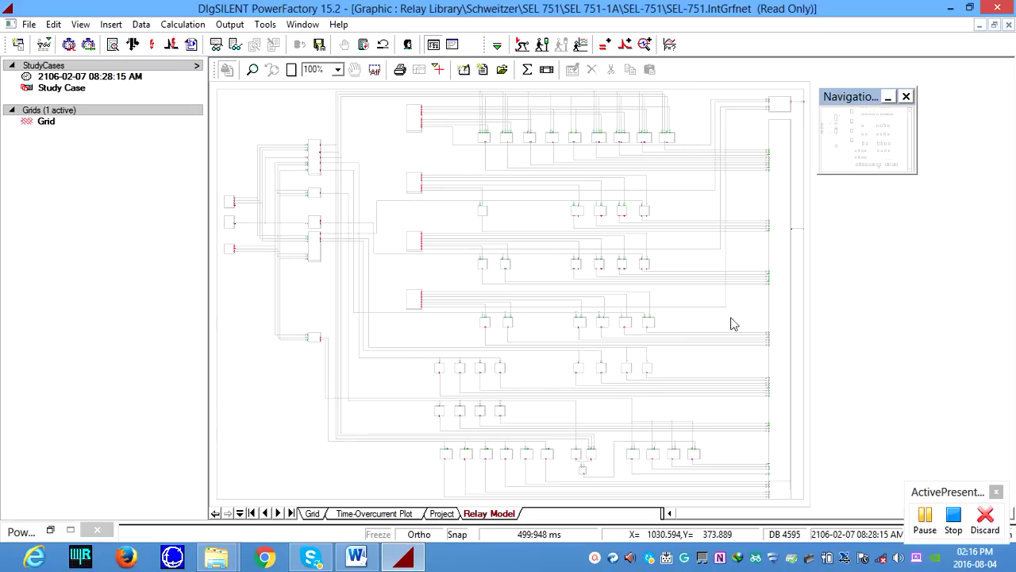
Step: Switch to the practical manual in Word and compare the SEL751 wiring diagram in Appendix 1.1, glancing at Appendix 1.2
click(356, 558)
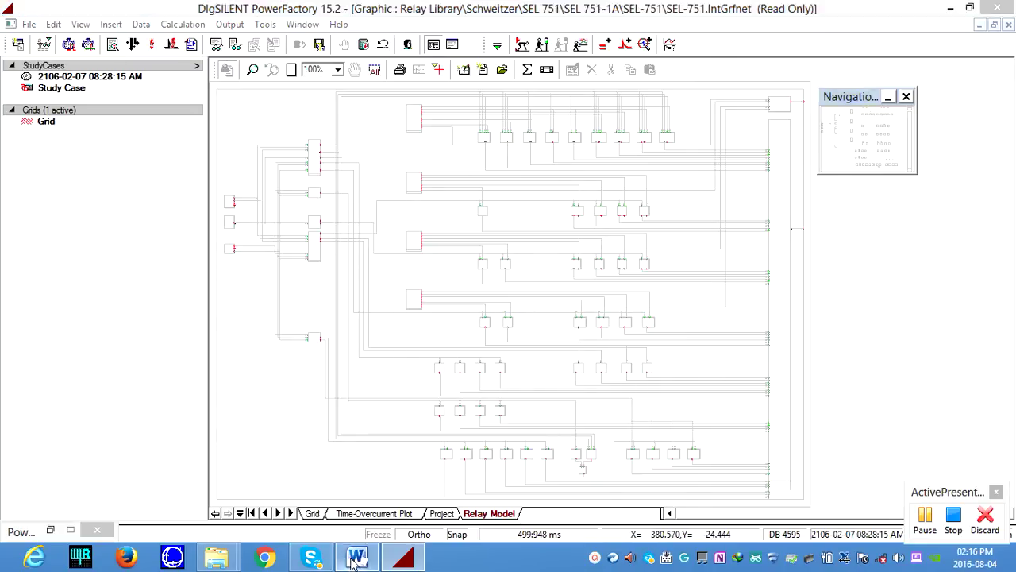
scroll(472, 429, up, 10)
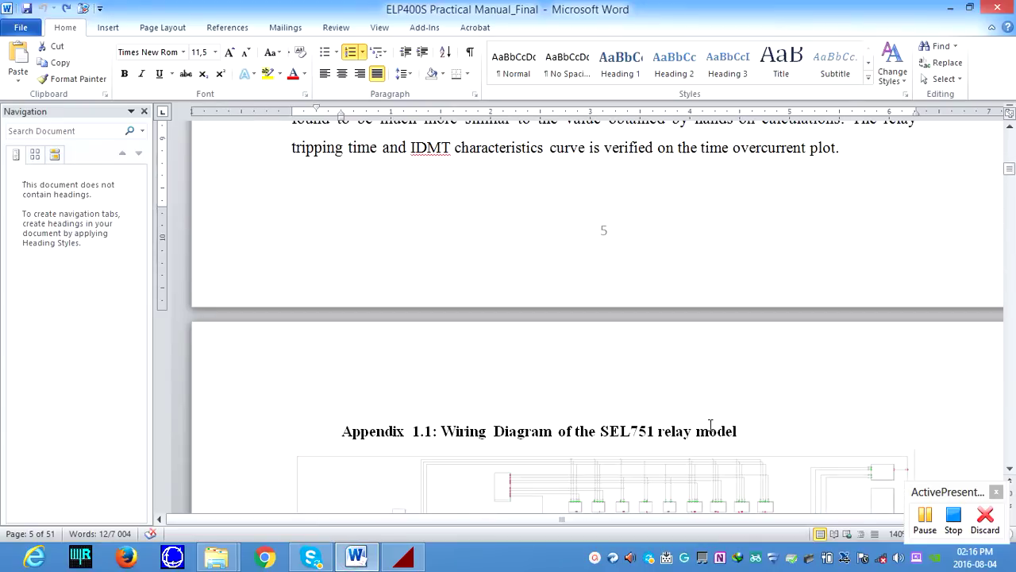
scroll(753, 430, down, 5)
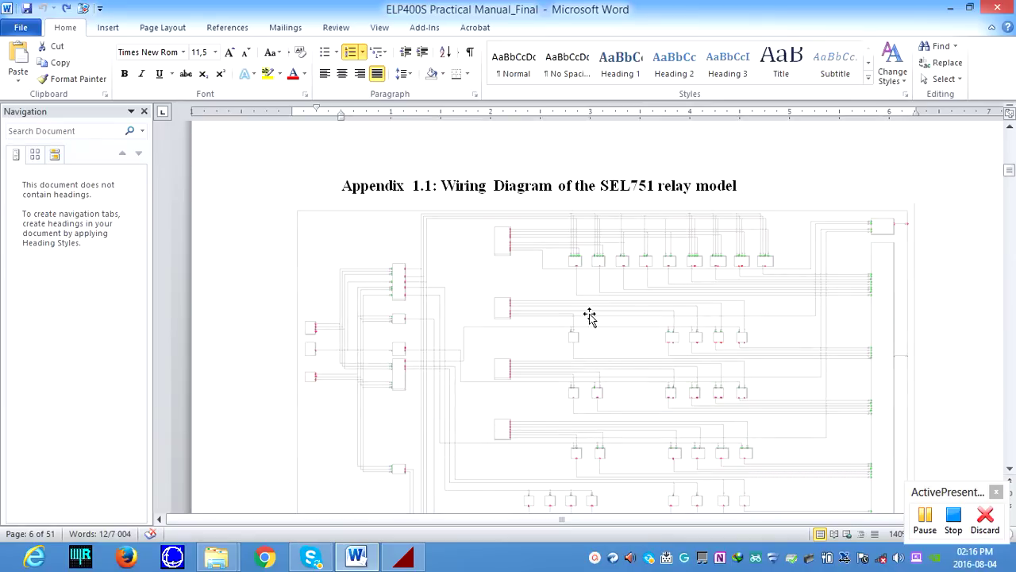
scroll(589, 417, down, 4)
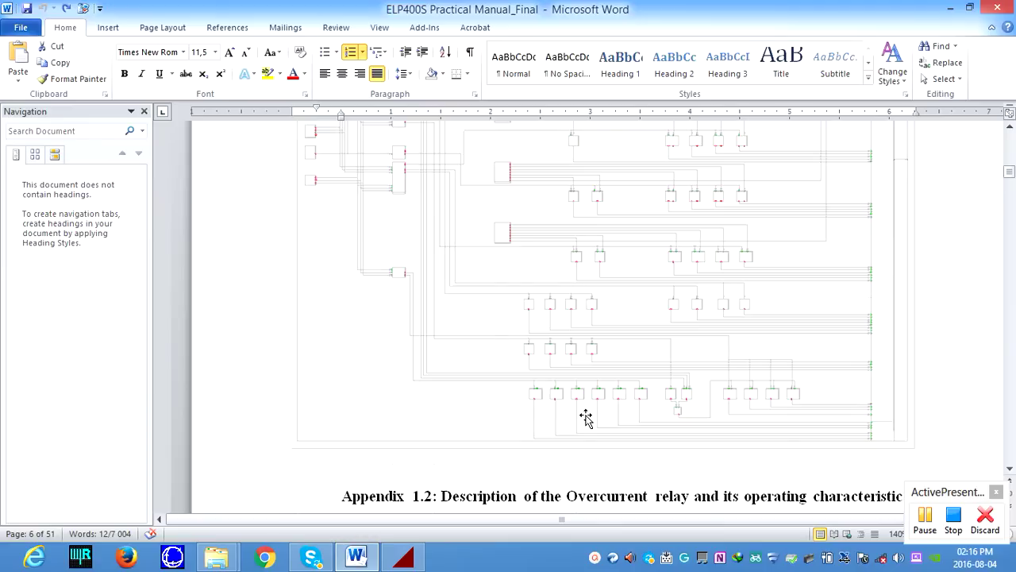
scroll(585, 417, up, 5)
scroll(586, 417, down, 13)
scroll(587, 416, up, 4)
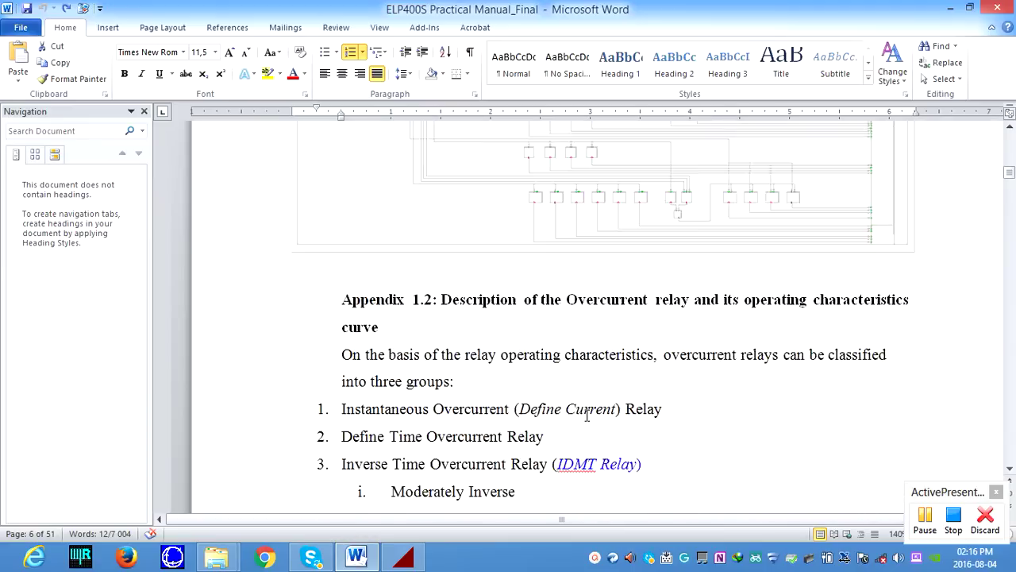
Step: Review the manual's project steps through step 10 on Bus 3 voltages and short-circuit currents, and read the Conclusion
scroll(587, 416, up, 20)
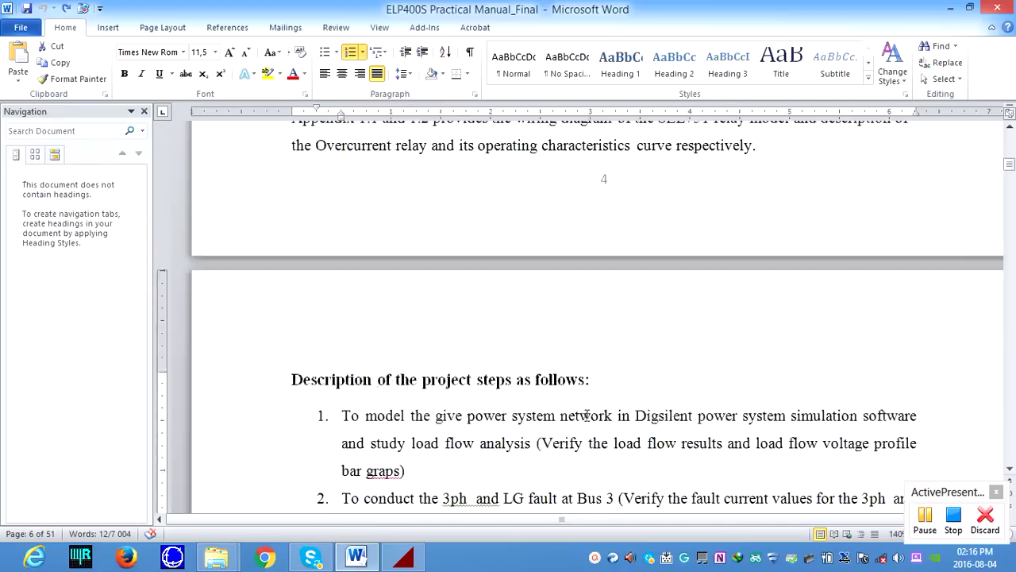
scroll(587, 416, down, 5)
scroll(587, 414, down, 3)
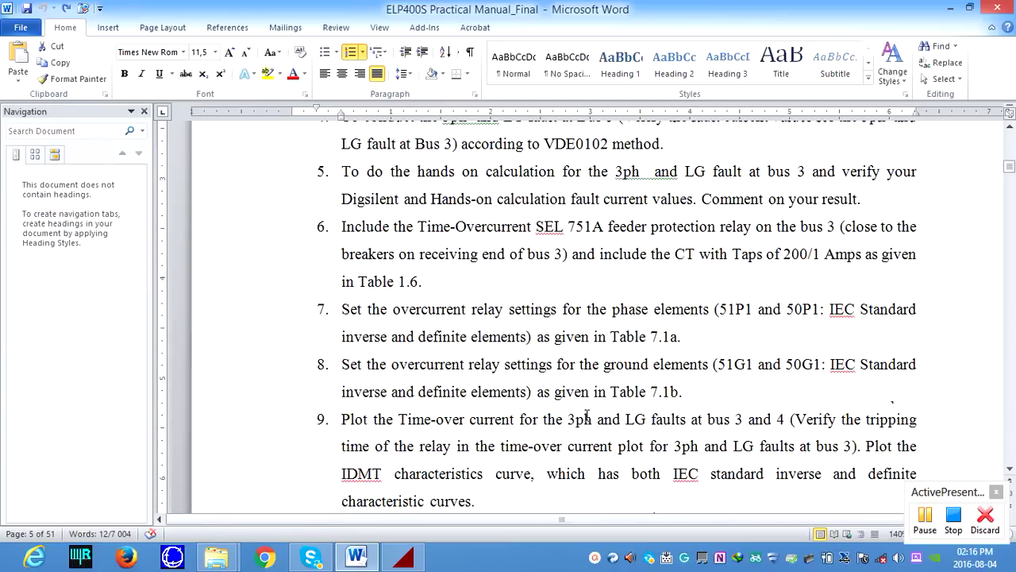
scroll(373, 389, down, 6)
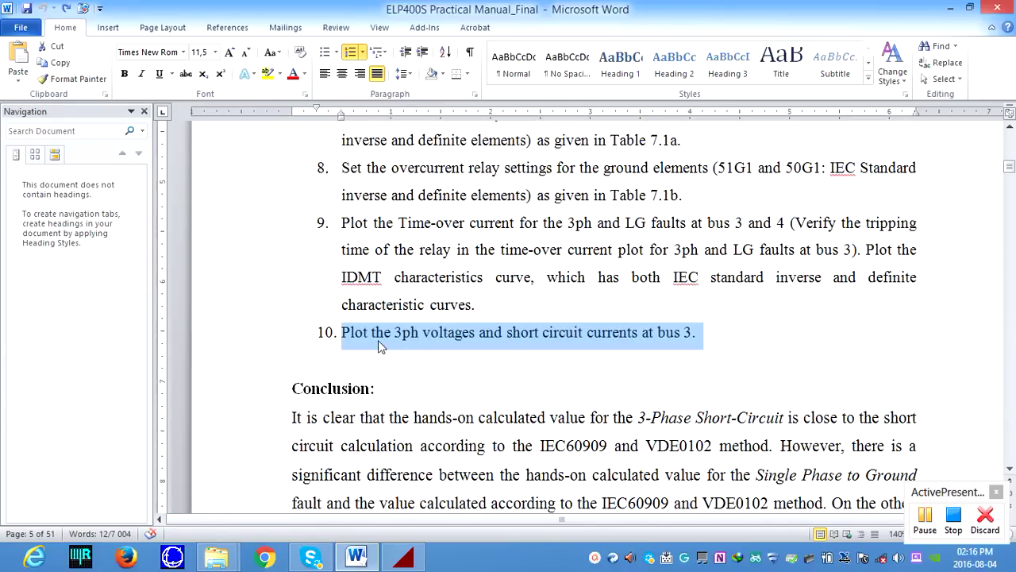
scroll(624, 360, down, 6)
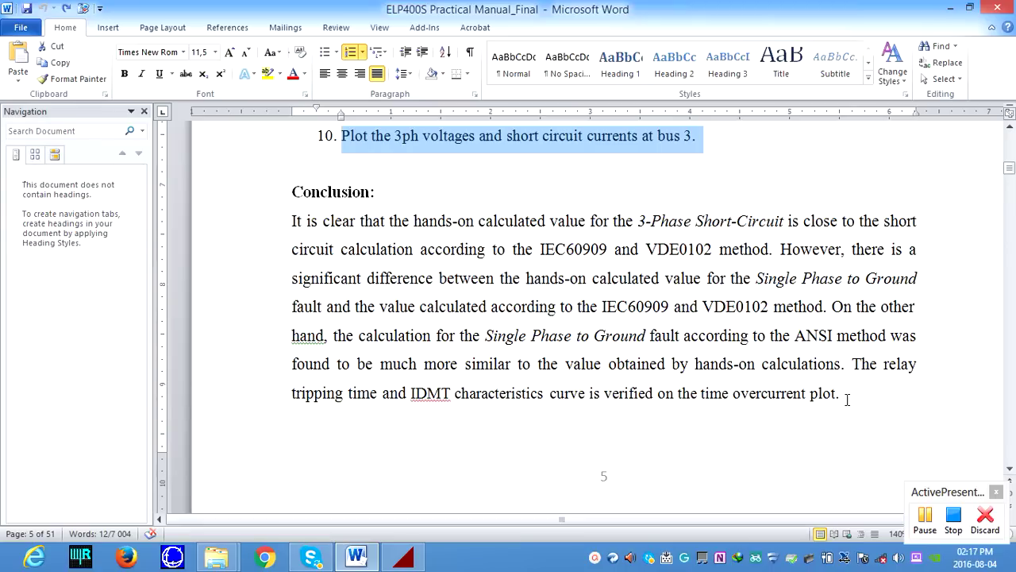
scroll(847, 399, down, 1)
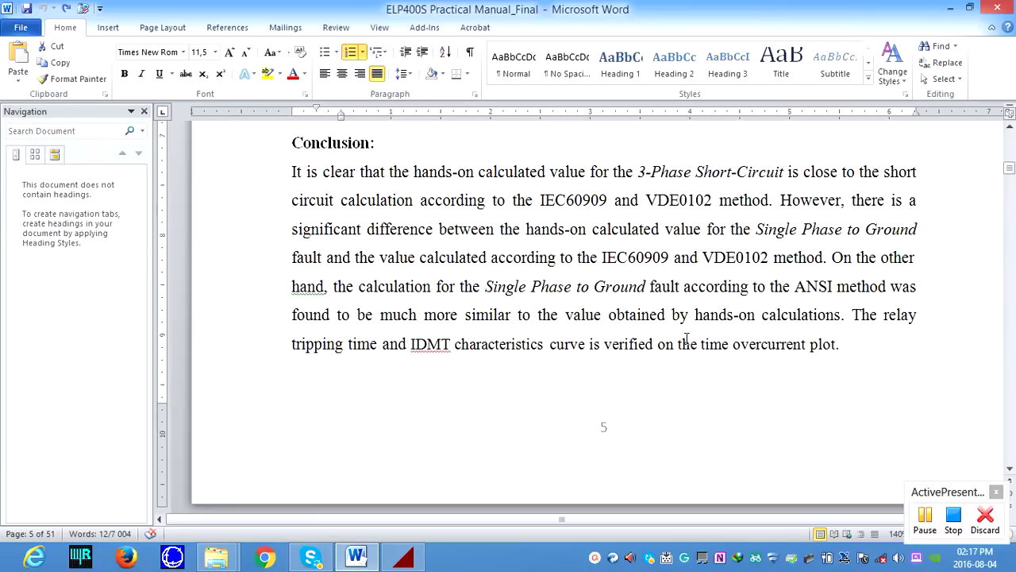
scroll(687, 339, down, 1)
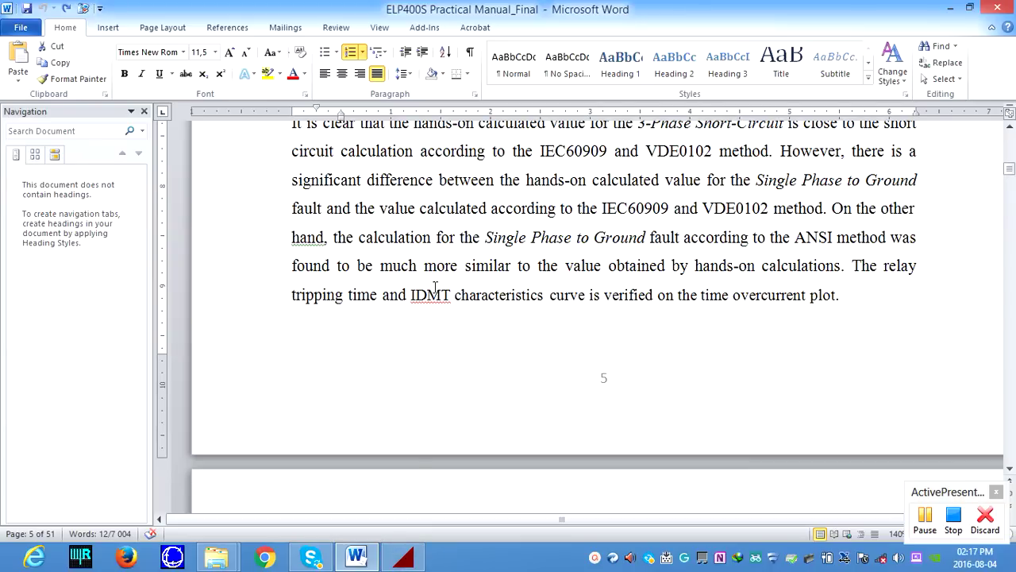
scroll(500, 358, down, 10)
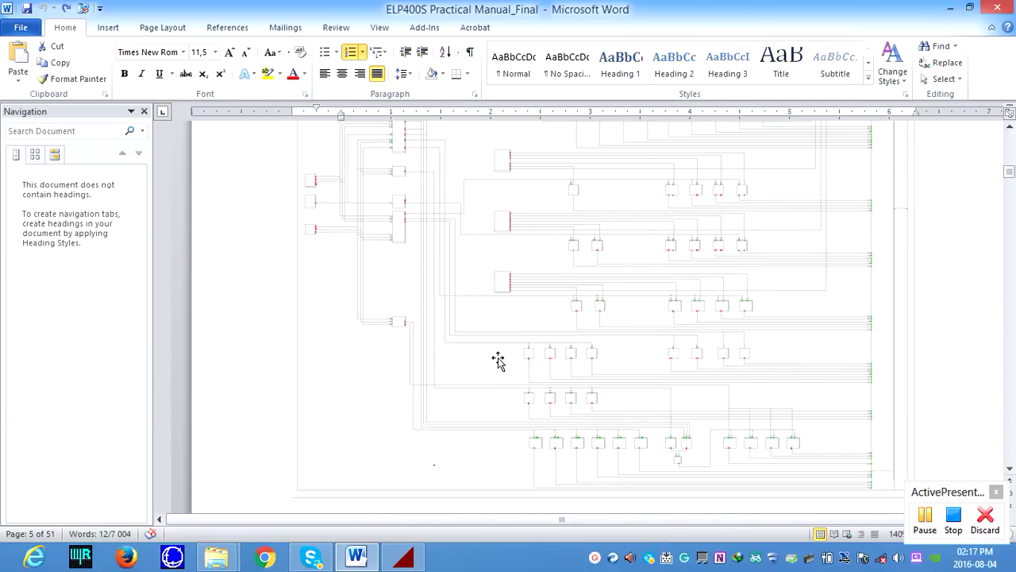
Step: Return to PowerFactory, look through the Time-Overcurrent Plot, Project and Relay Model pages, and go back to the Grid diagram
click(403, 557)
click(373, 513)
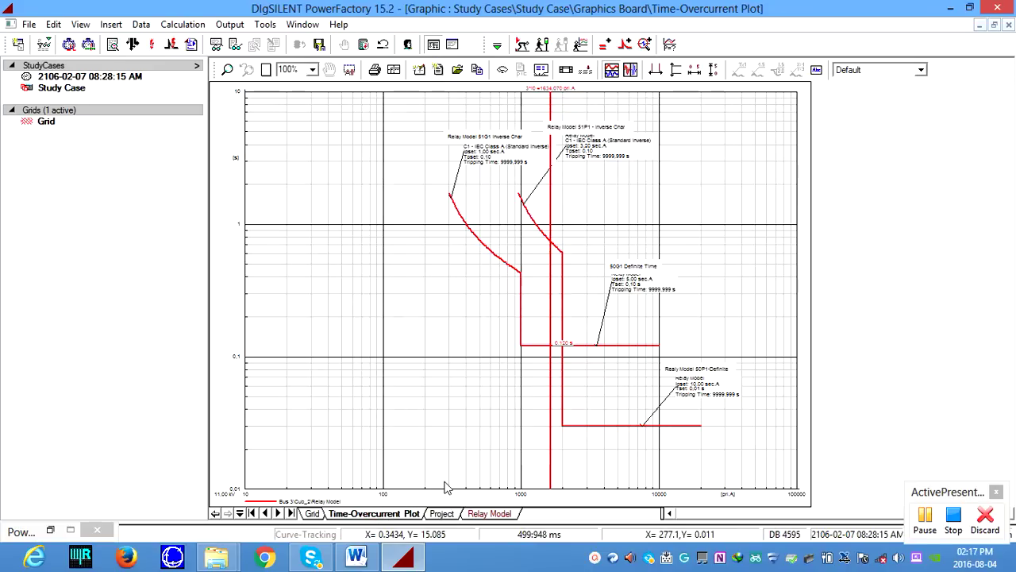
click(442, 514)
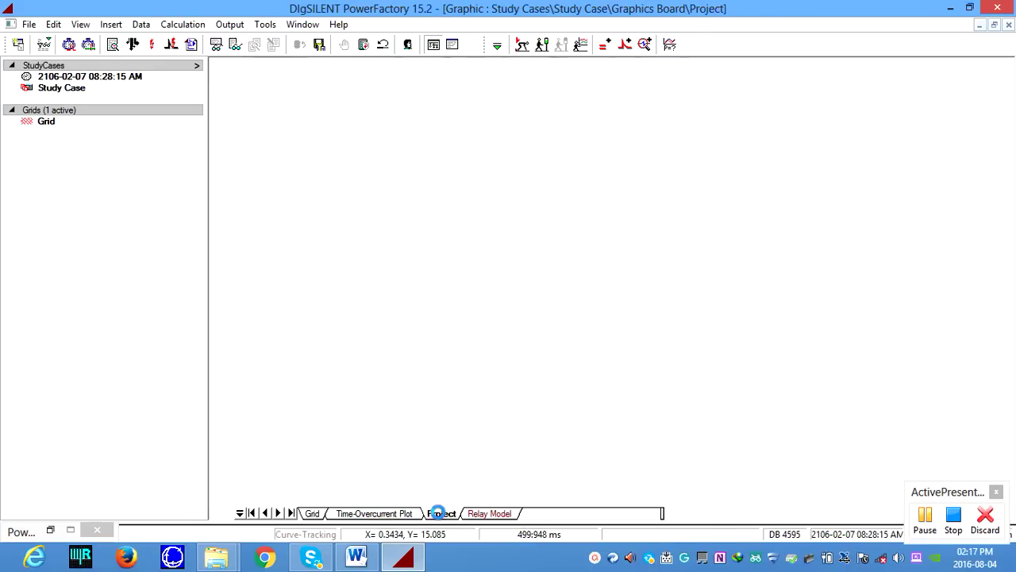
click(476, 513)
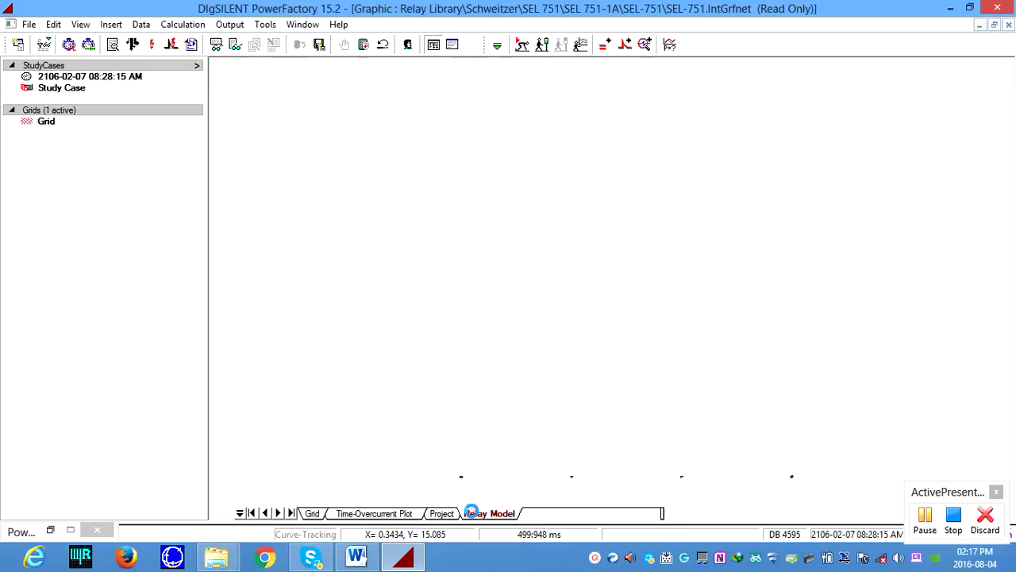
click(312, 514)
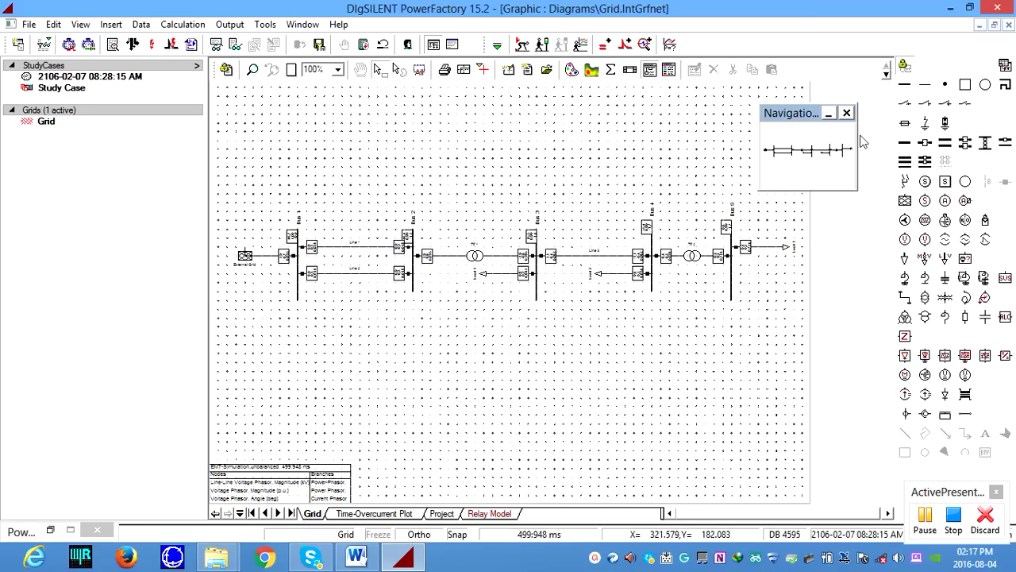
click(359, 534)
Step: List the devices in the Line 3 cubicle at Bus 3 and open the Relay Model's basic data
right_click(546, 259)
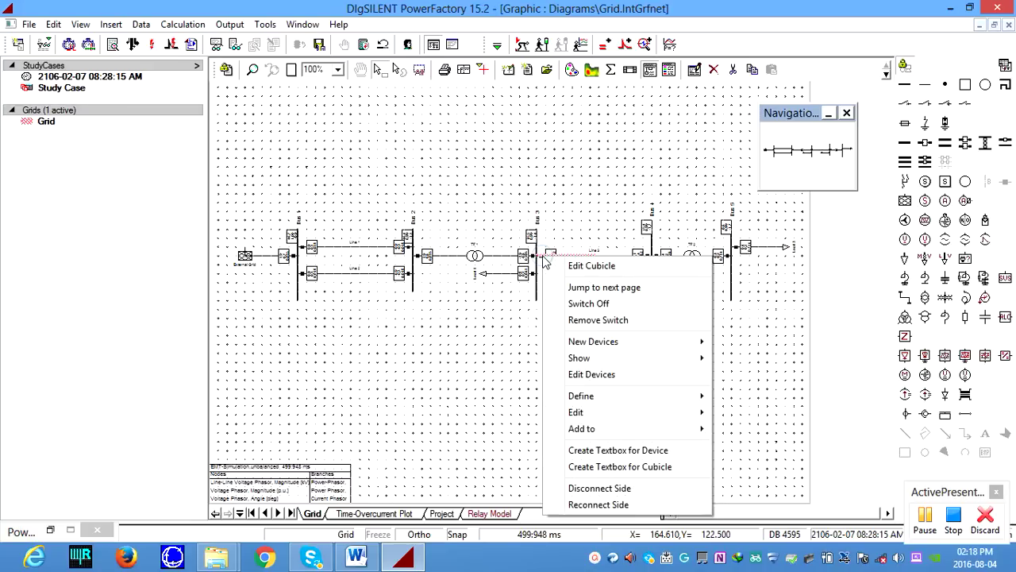
click(605, 376)
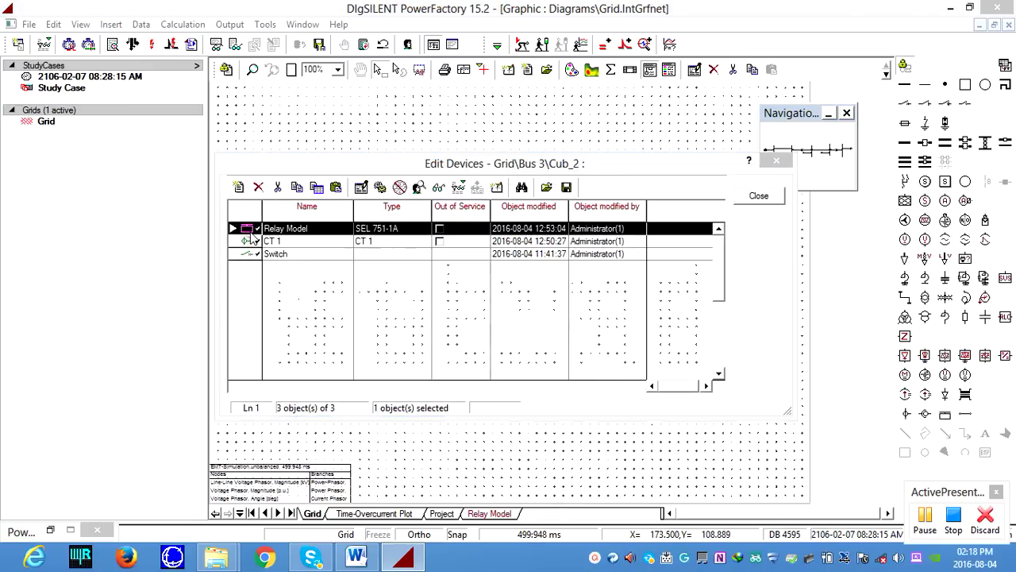
double_click(250, 230)
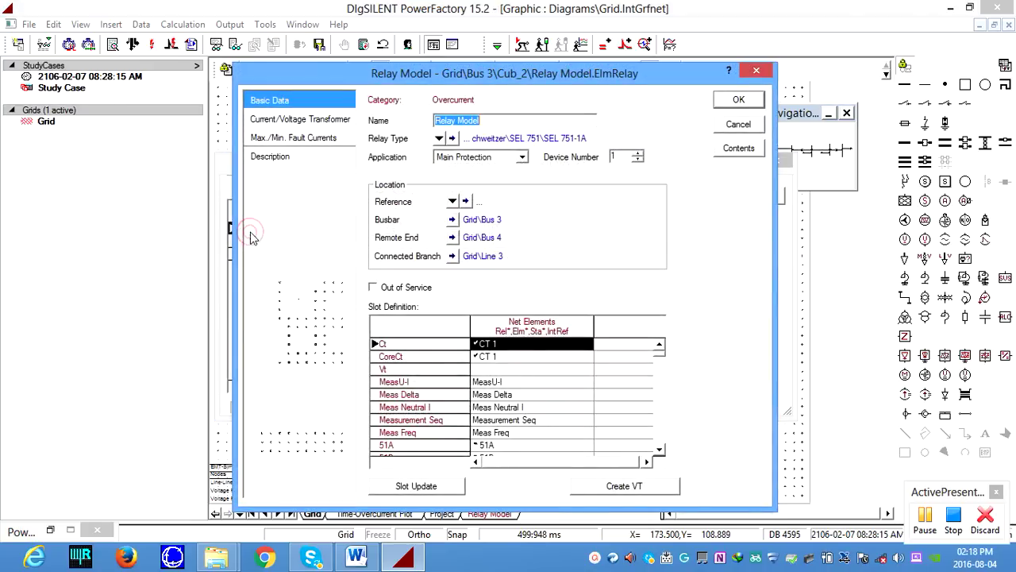
Step: Examine the slot definitions of the SEL 751-1A relay type, and close the relay type, Relay Model and device list
click(452, 139)
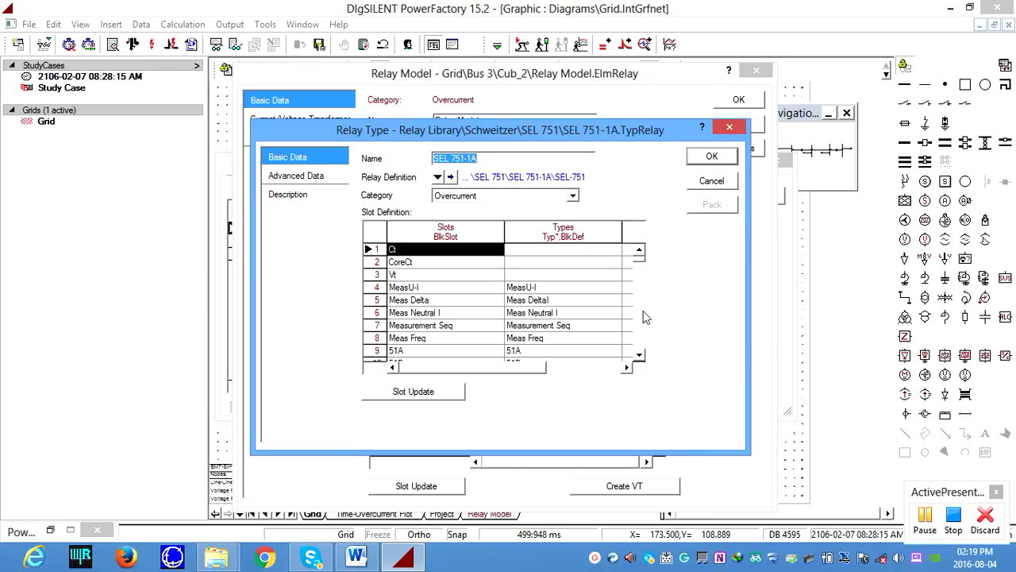
click(640, 354)
double_click(639, 355)
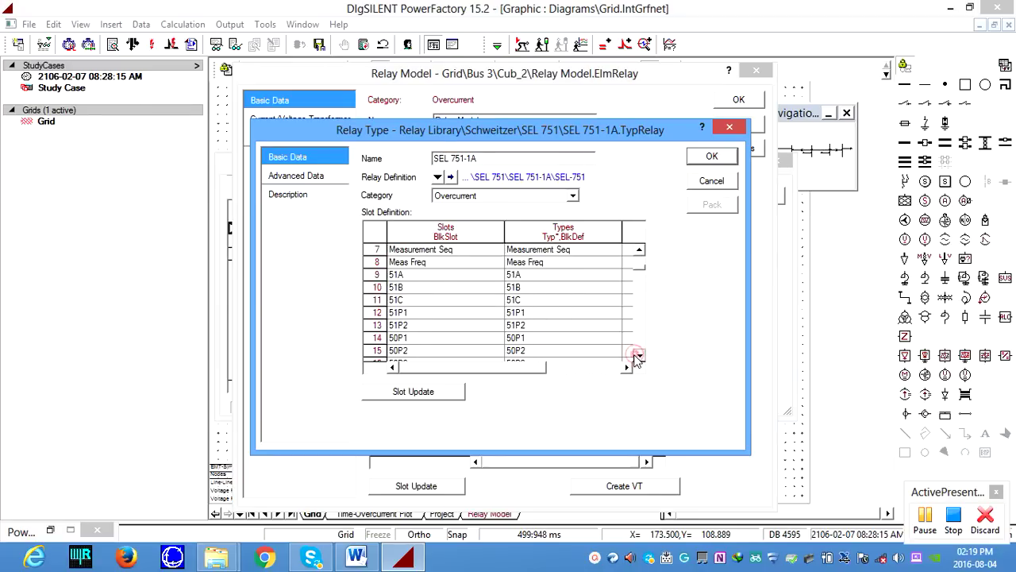
double_click(640, 355)
double_click(639, 355)
click(639, 355)
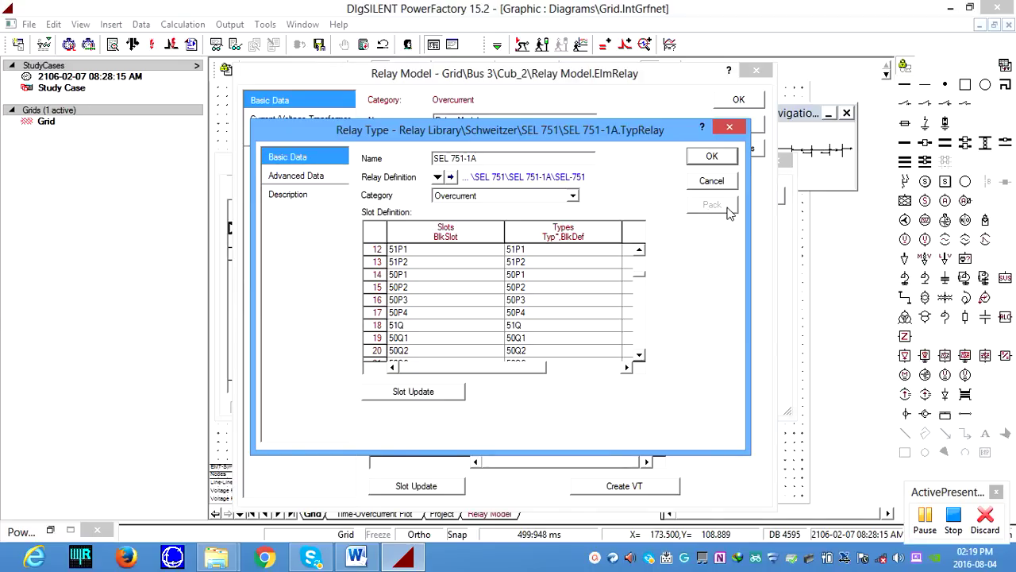
click(712, 157)
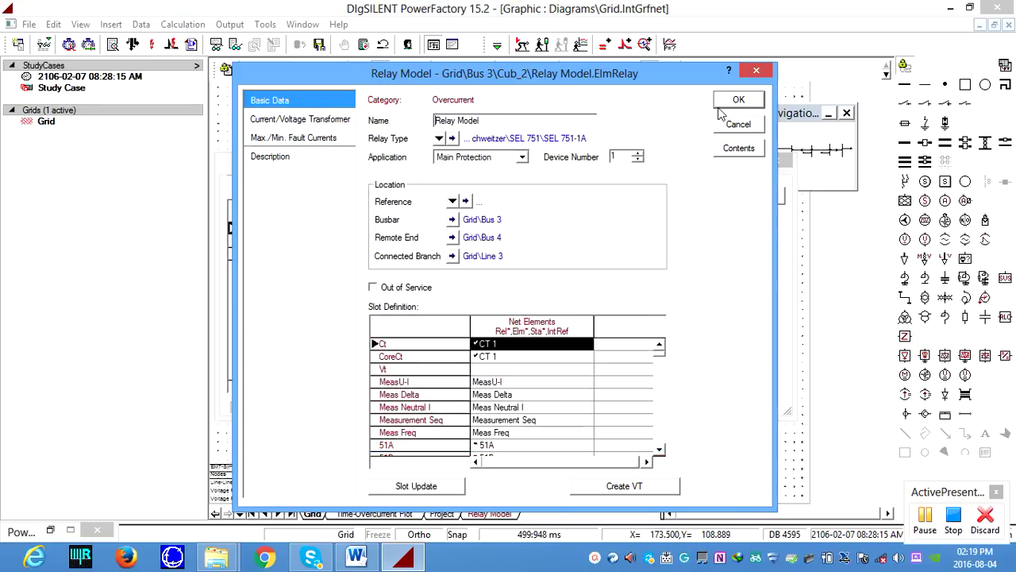
click(719, 104)
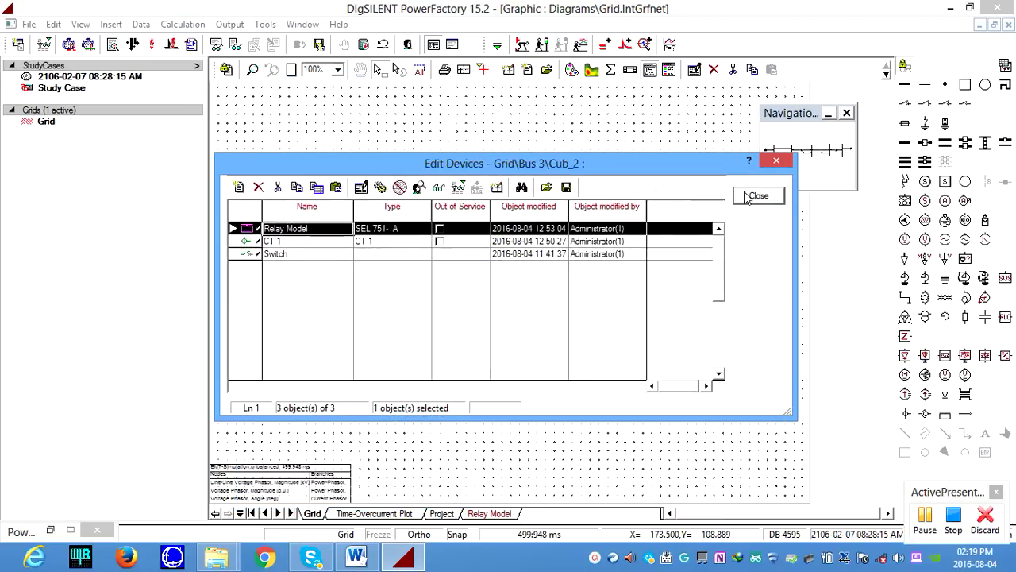
click(742, 196)
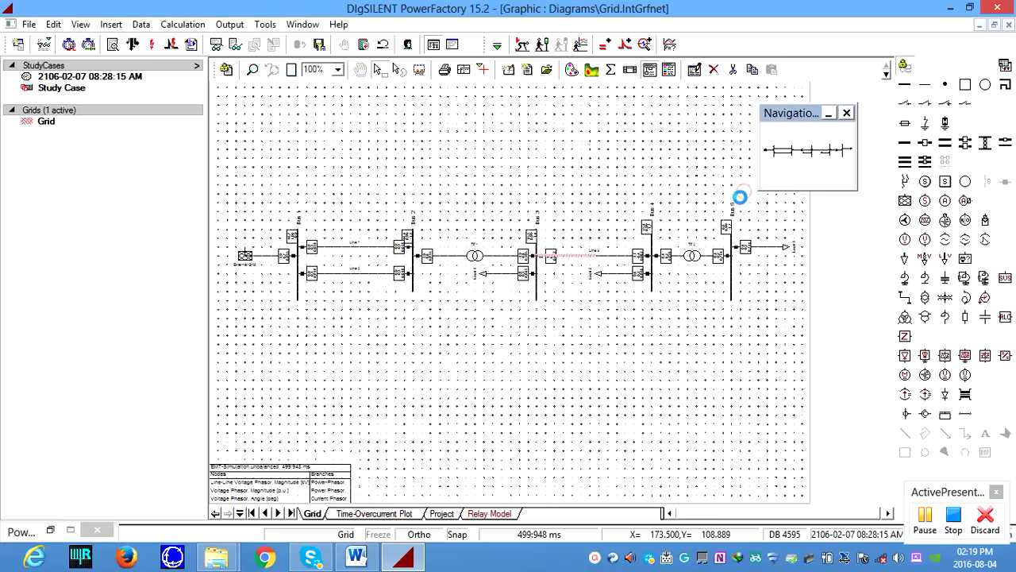
Step: Clear the Line 3 selection in the Grid diagram and switch the calculation toolbox to Protection
click(628, 340)
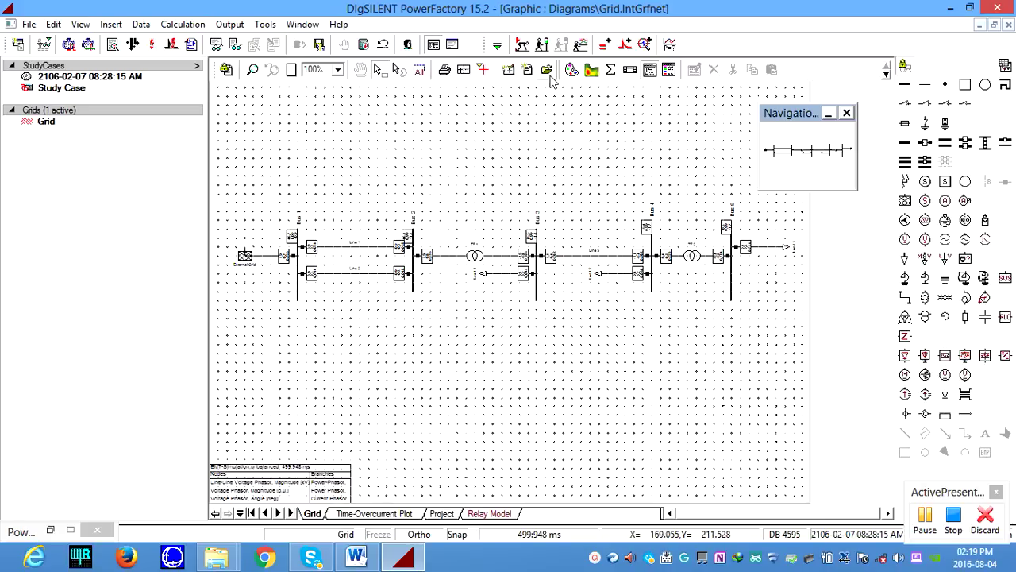
click(497, 46)
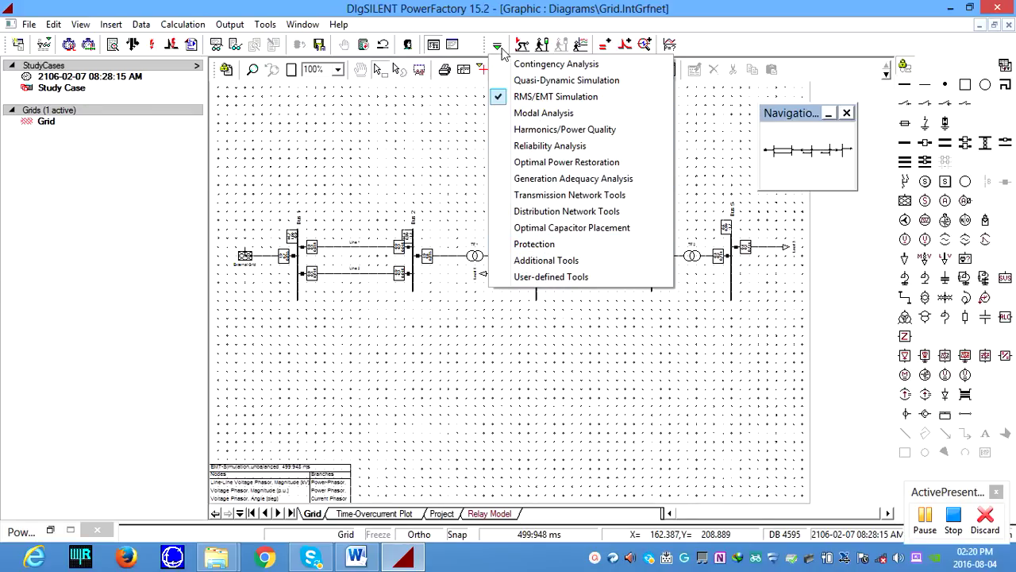
click(534, 243)
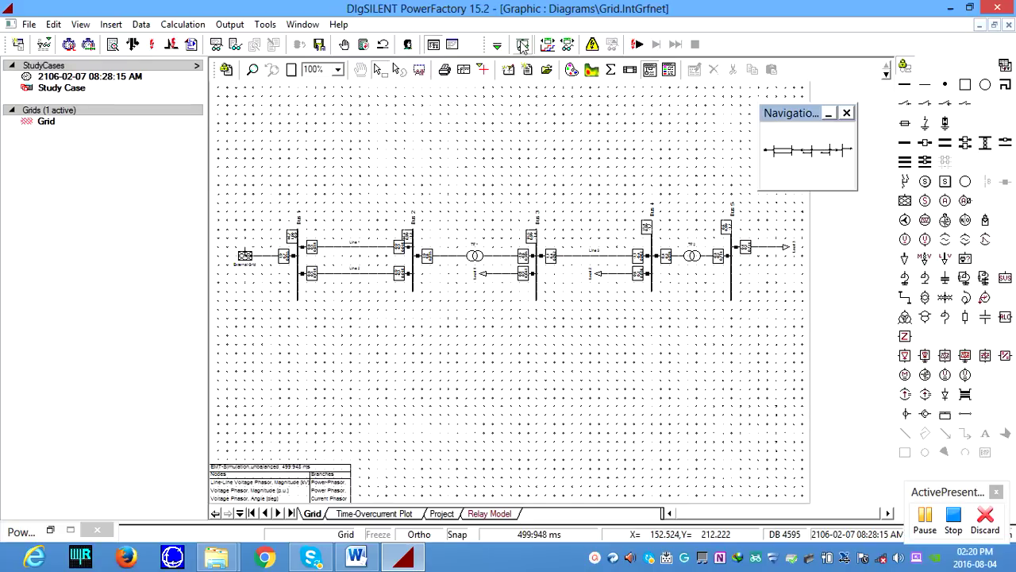
click(497, 44)
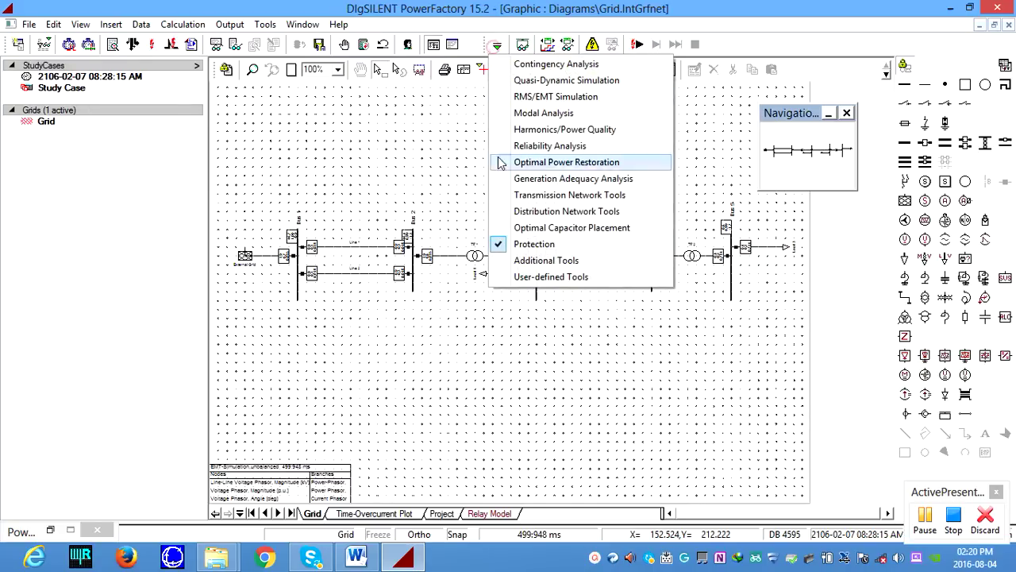
click(468, 177)
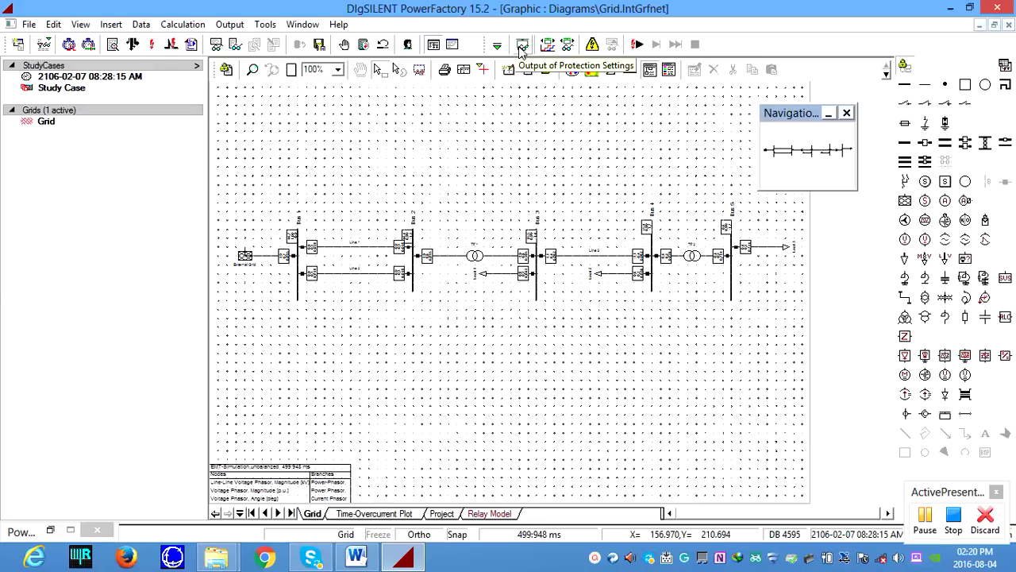
Step: Run the Output of Protection Settings report for instrument transformers and overcurrent protection on all devices, and review the relay's phase and earth stages
click(522, 45)
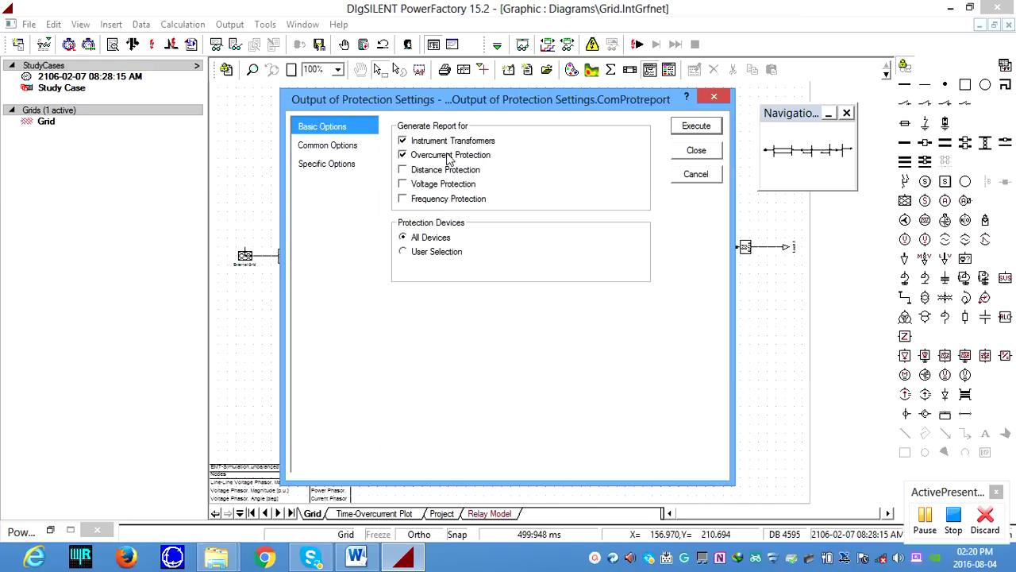
click(713, 123)
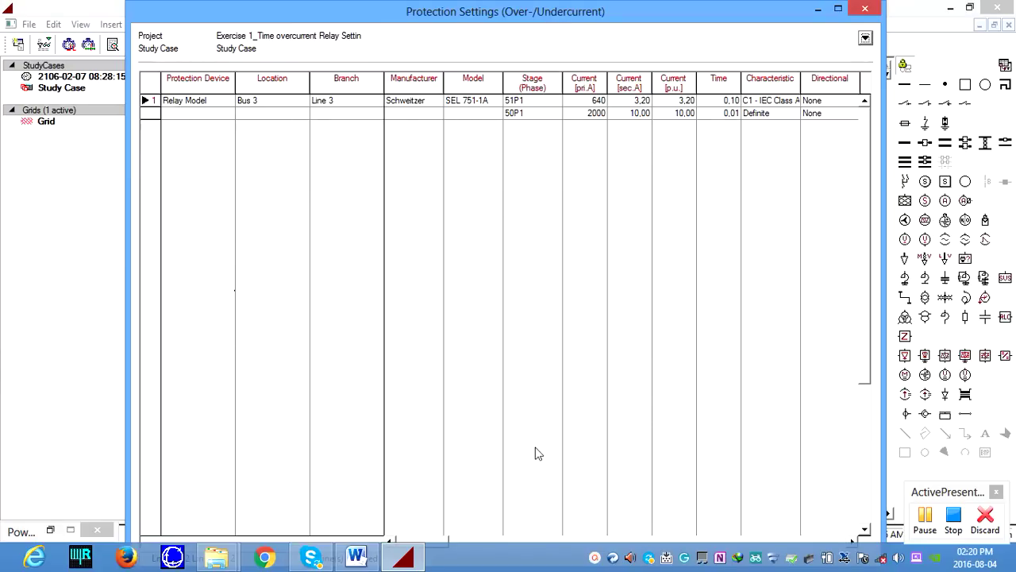
drag(436, 541, 463, 539)
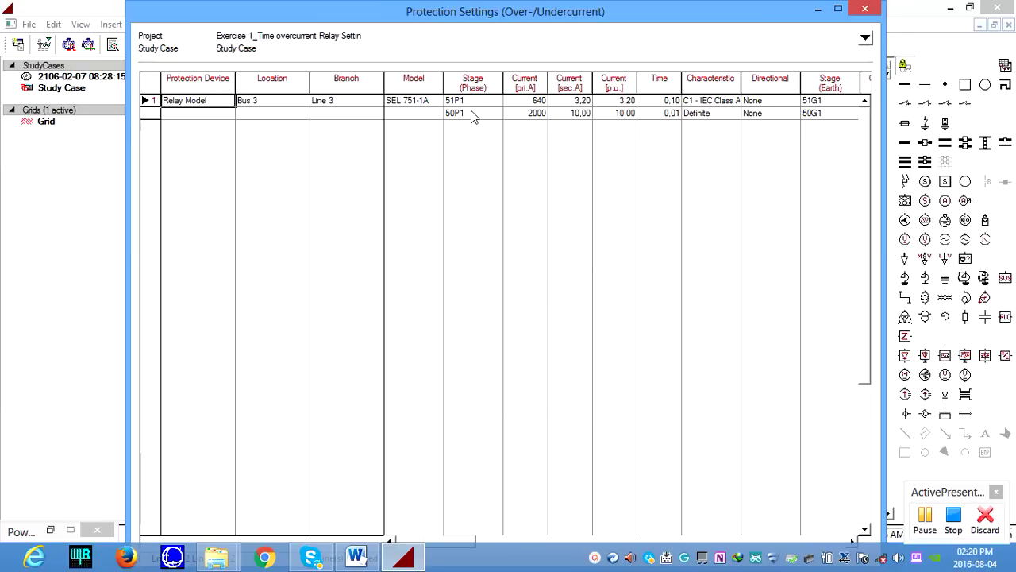
drag(472, 101, 492, 107)
click(503, 540)
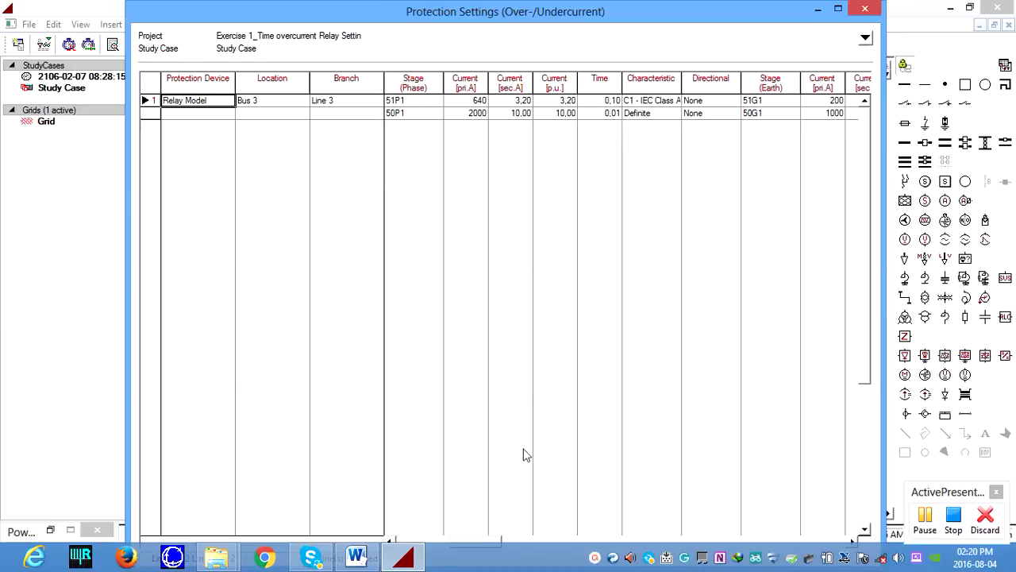
click(474, 534)
drag(479, 541, 555, 524)
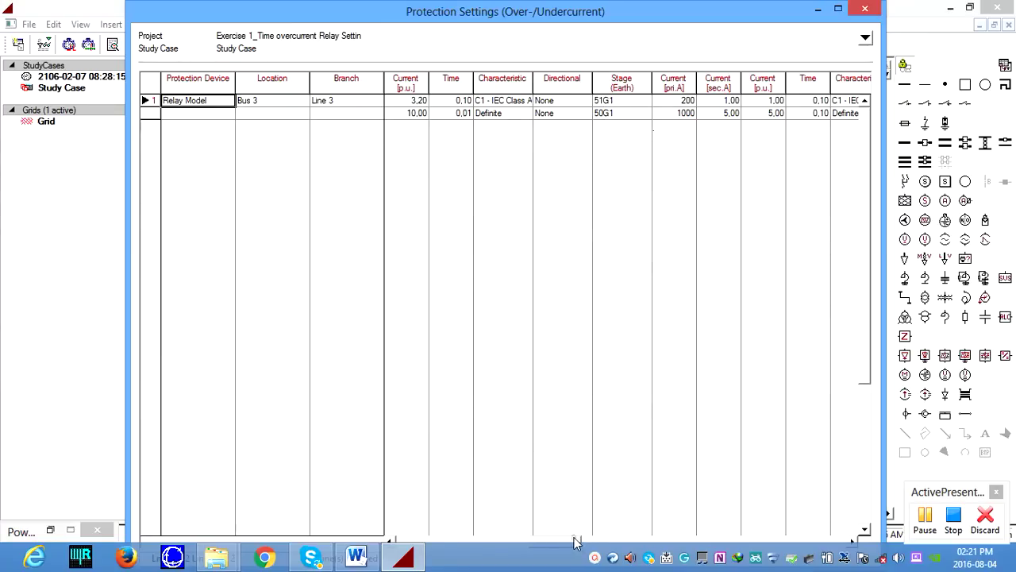
drag(576, 540, 618, 532)
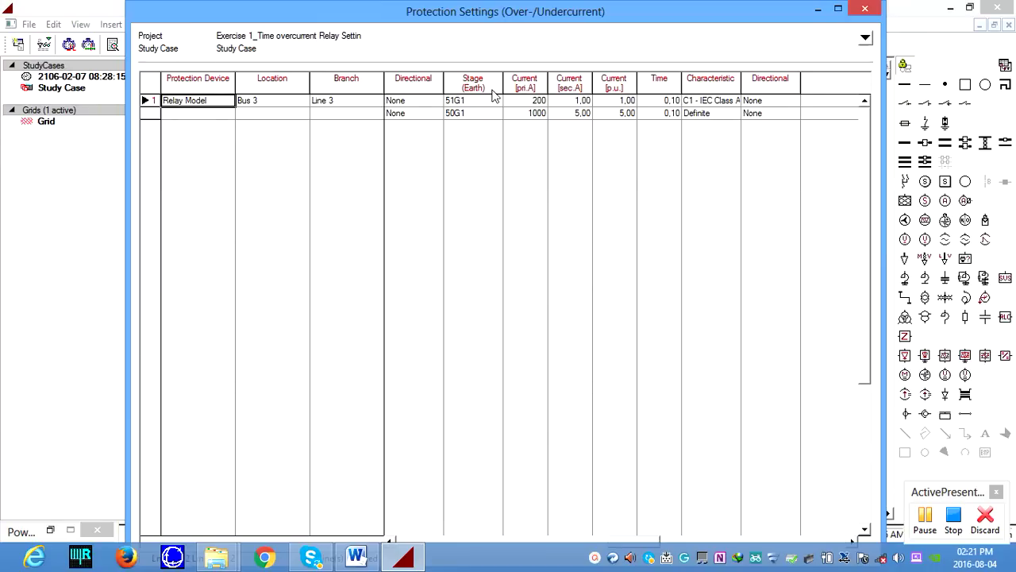
Step: Export the Over-/Undercurrent protection settings table to Excel, look over the exported columns, and return to PowerFactory
click(866, 39)
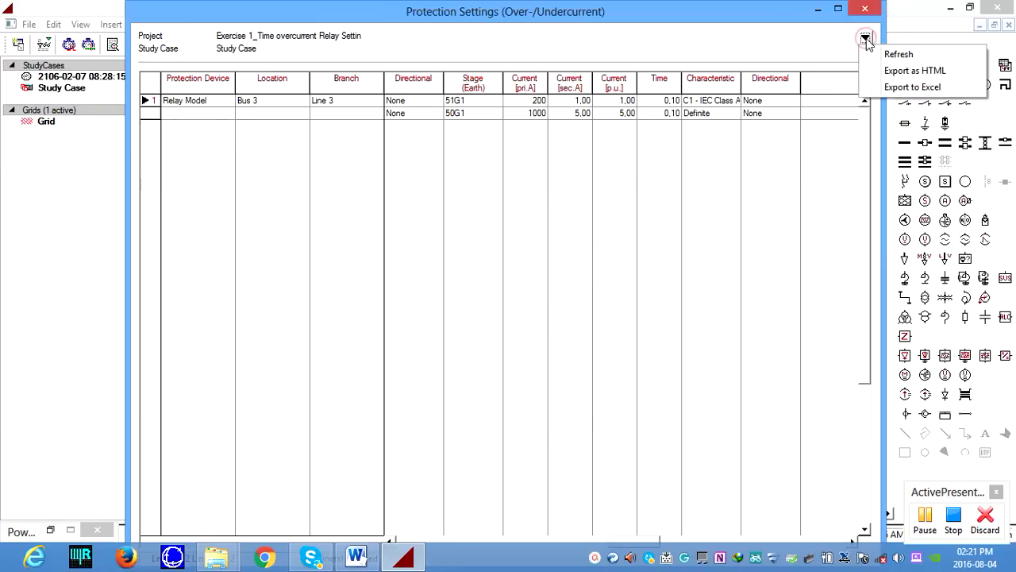
click(889, 89)
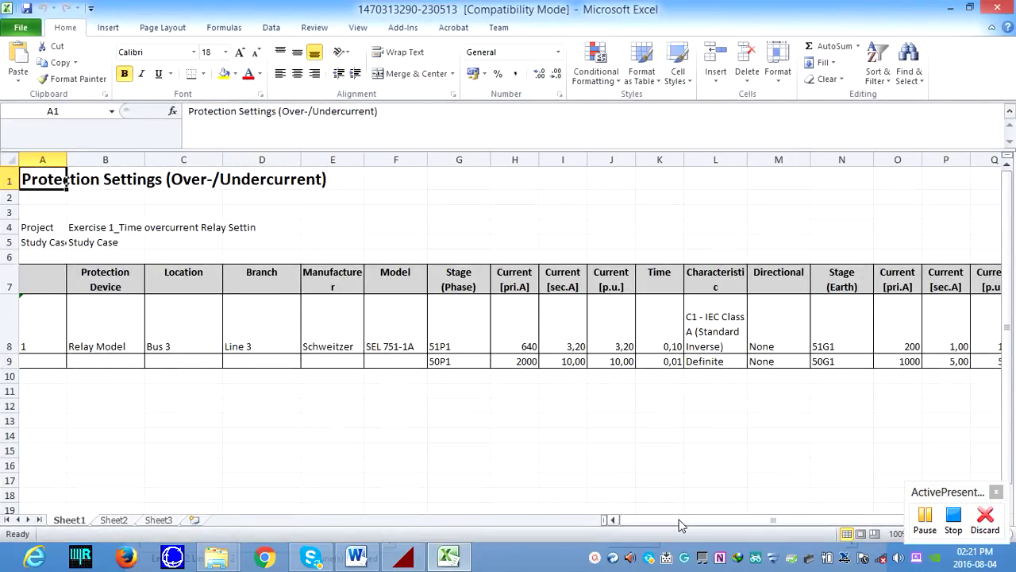
drag(680, 524, 623, 520)
drag(24, 276, 912, 324)
click(402, 554)
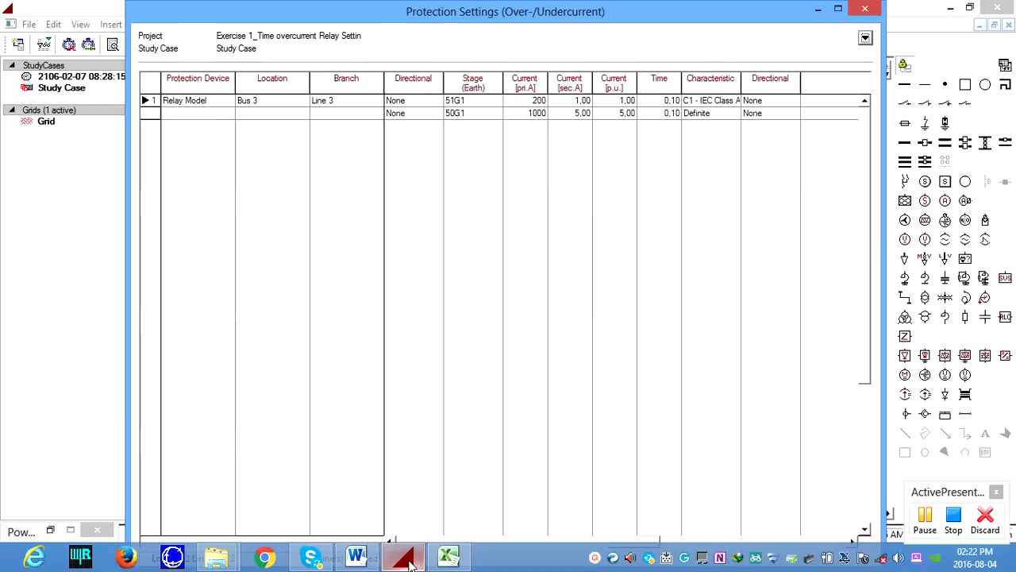
Step: Close the Over-/Undercurrent report, check the CT ratios and export options in the Instrument Transformer Settings report, and close it
click(866, 11)
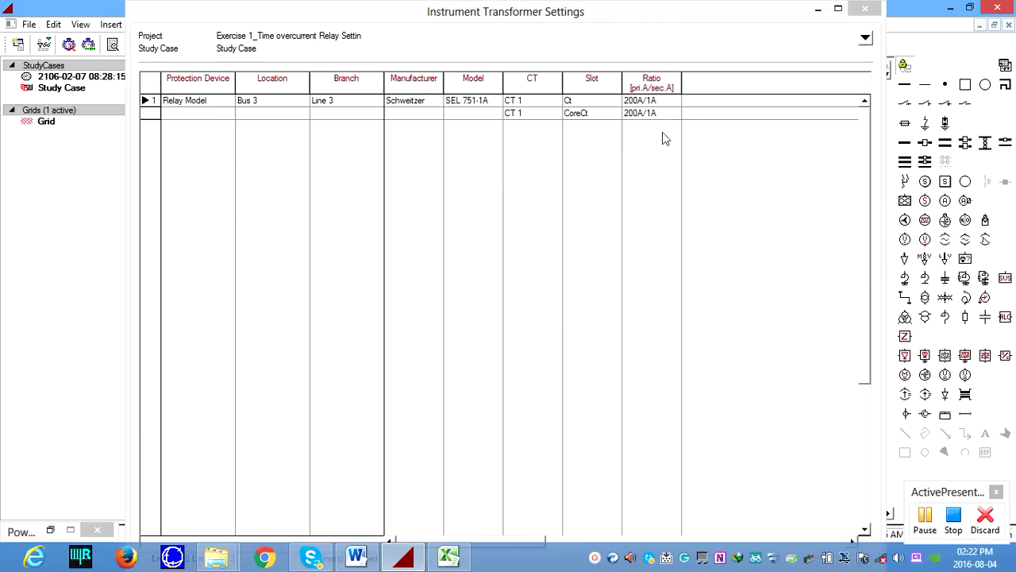
click(866, 37)
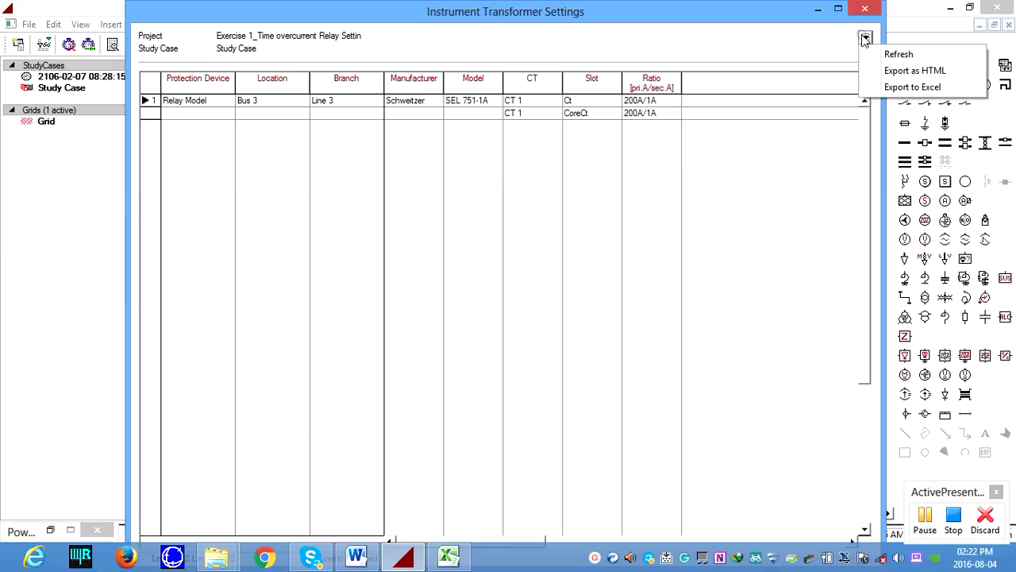
click(771, 155)
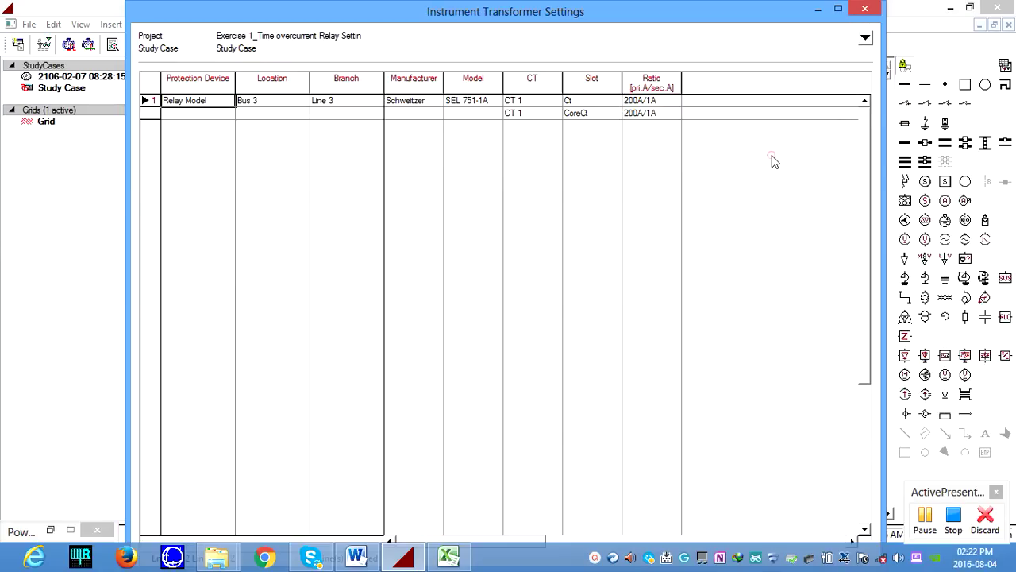
click(865, 11)
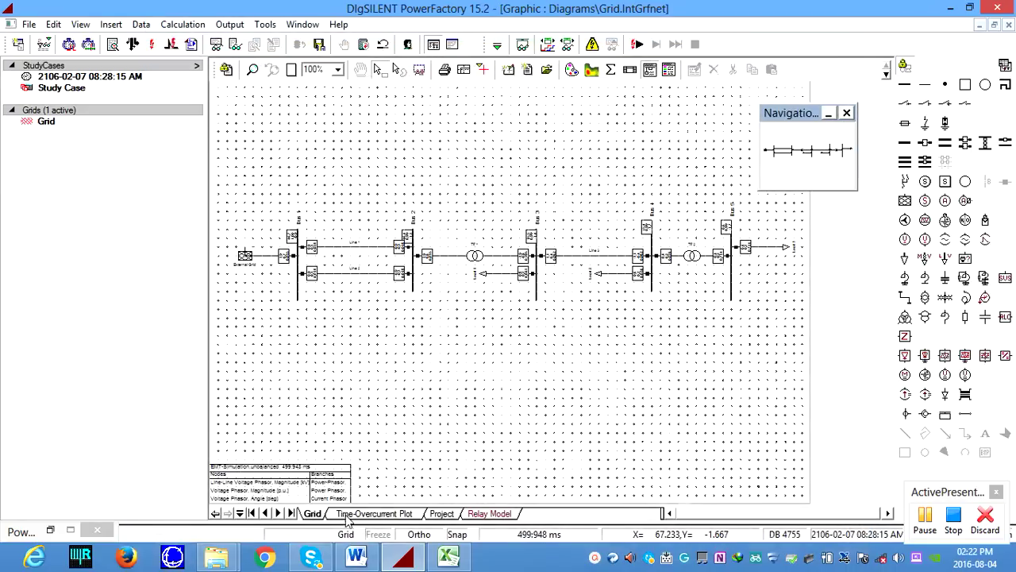
Step: Maximize the output window and review the Bus 3 short-circuit reports for the 3-phase VDE 0102 and single-phase-to-ground IEC 60909 calculations
click(451, 45)
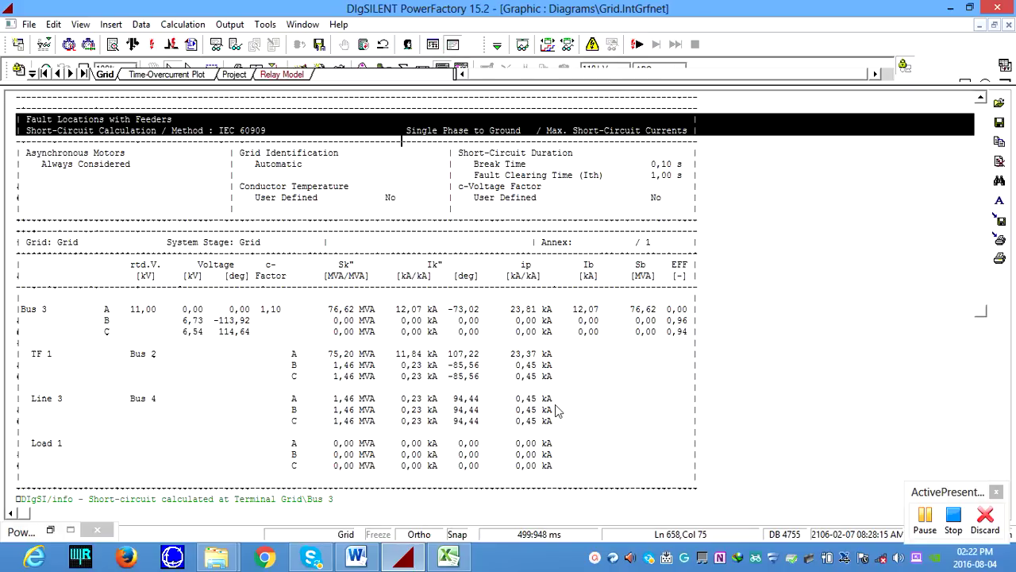
scroll(551, 405, up, 10)
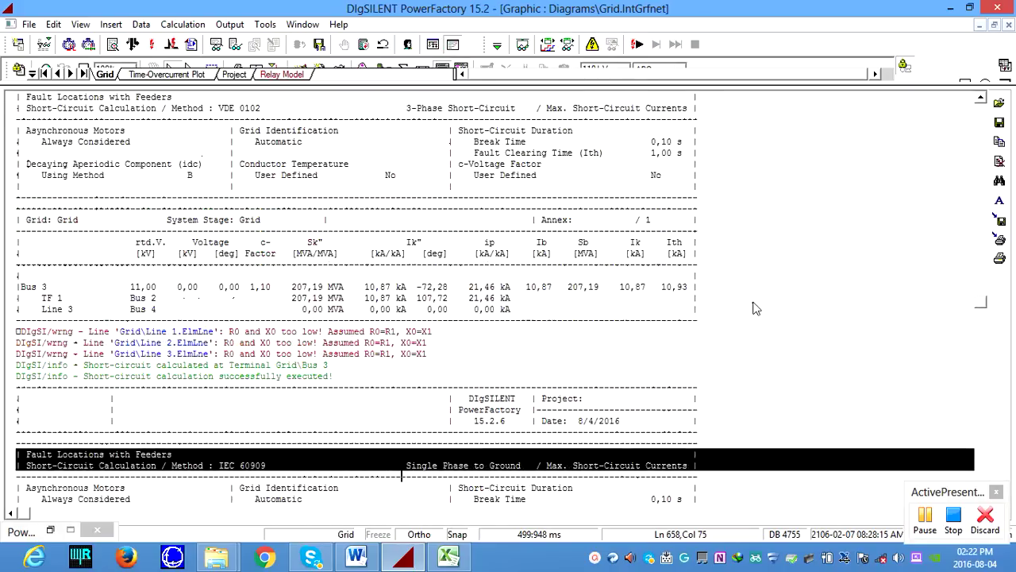
click(760, 289)
scroll(757, 288, up, 4)
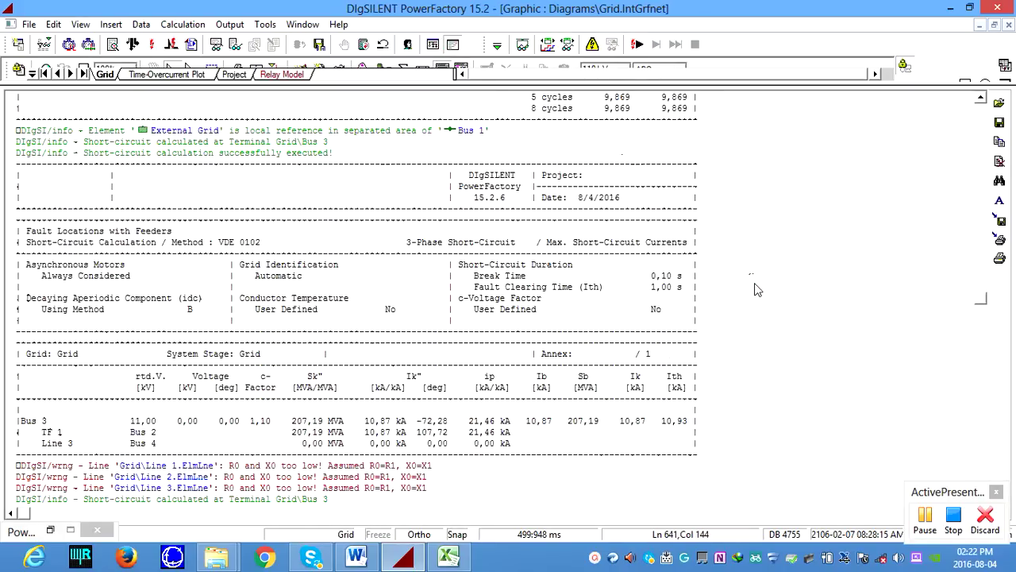
scroll(757, 290, down, 2)
scroll(757, 290, up, 1)
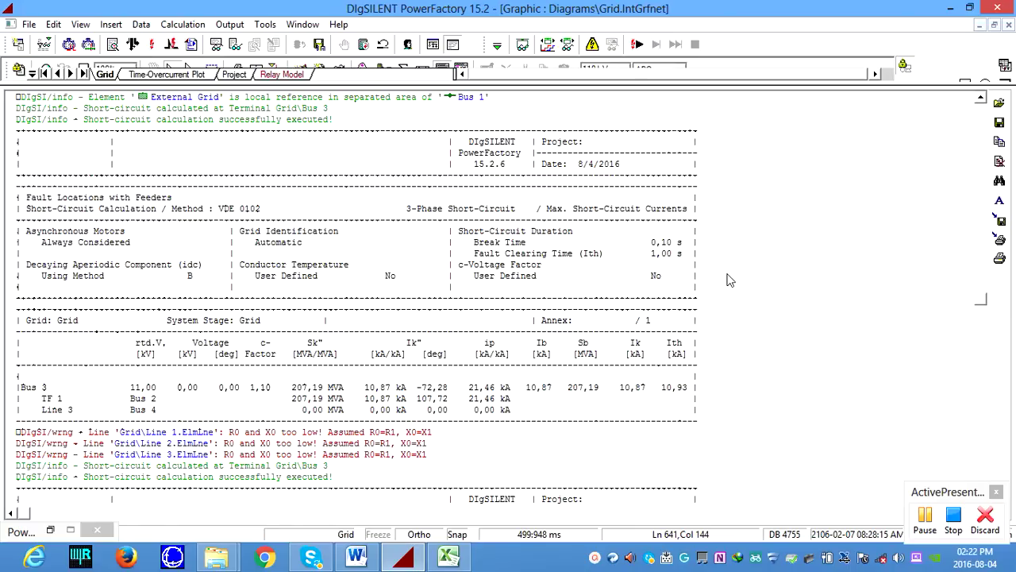
scroll(730, 280, down, 11)
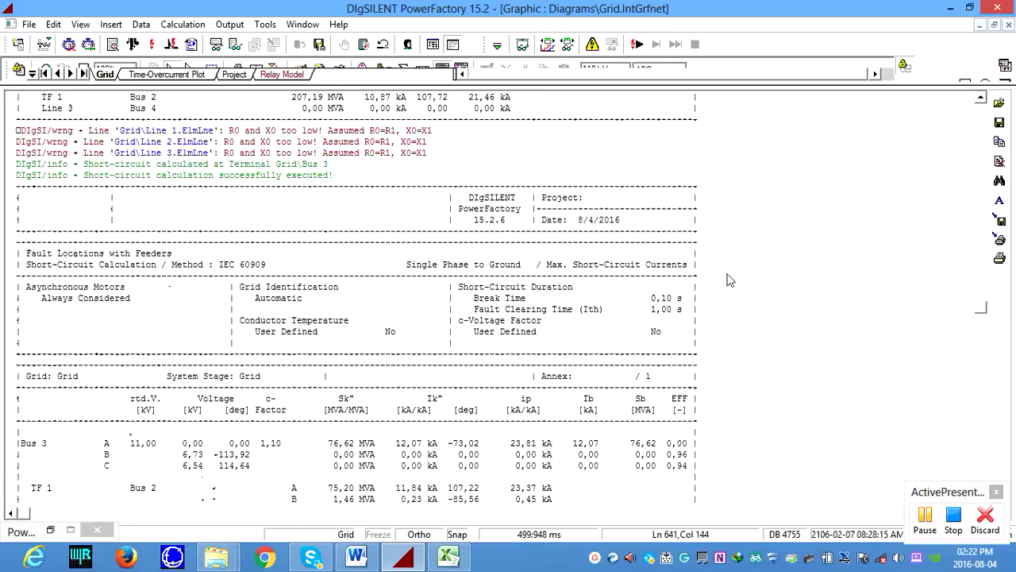
scroll(730, 279, down, 2)
scroll(731, 279, up, 1)
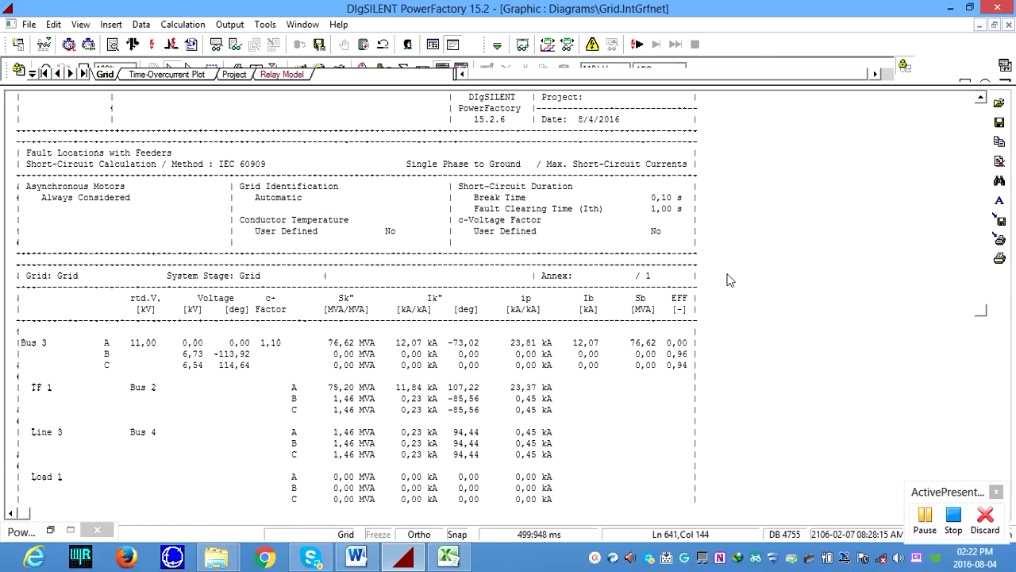
scroll(731, 280, down, 1)
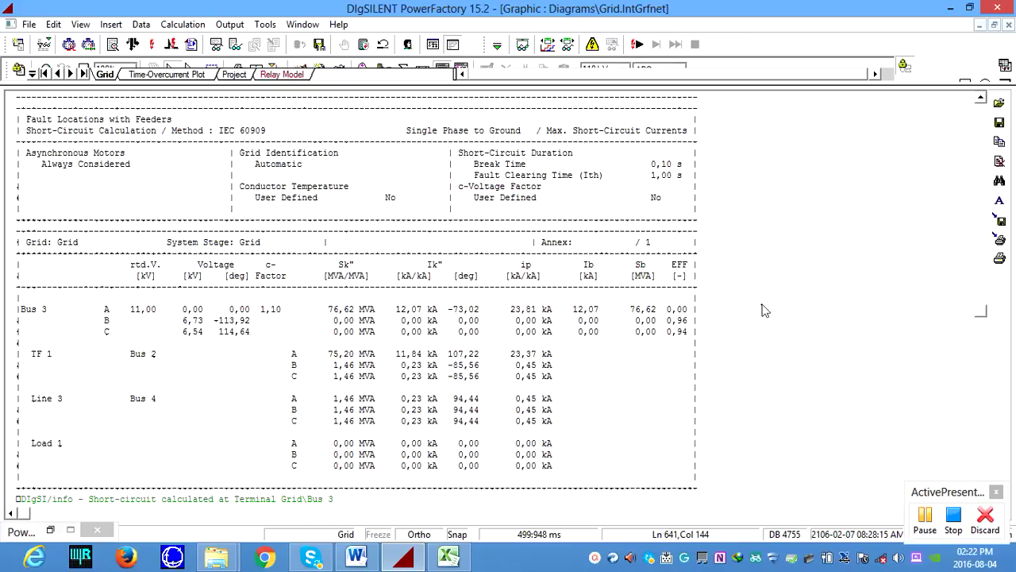
Step: Open the Snipping Tool, capture the Bus 3 single-phase-to-ground IEC 60909 short-circuit report, and copy the snip
key(super+c)
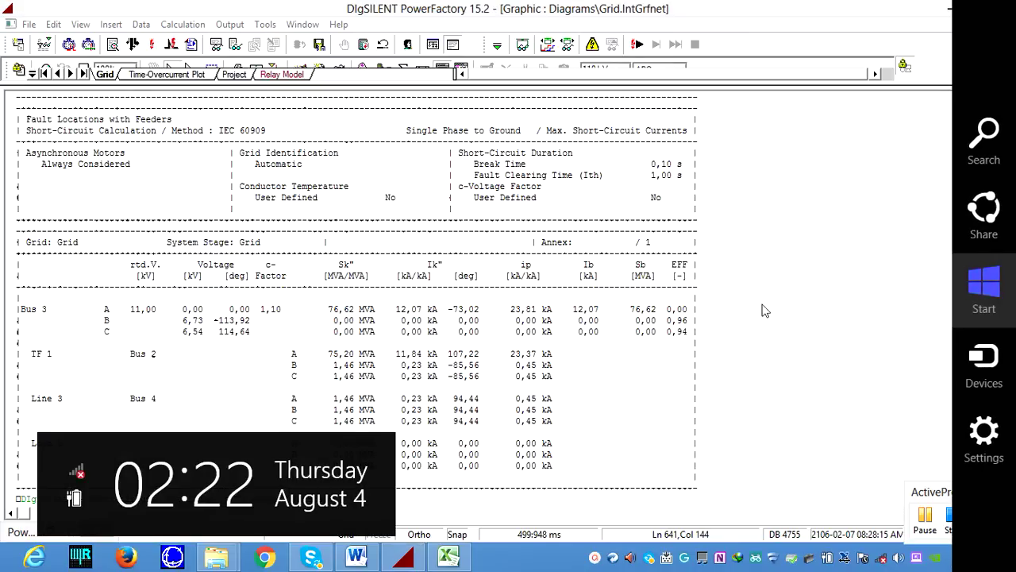
click(997, 137)
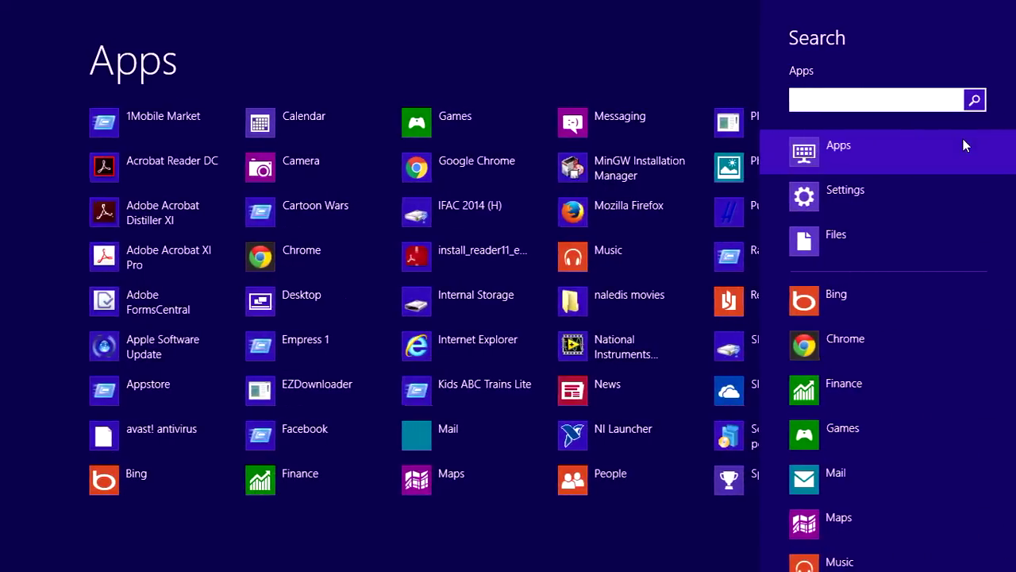
text(snip)
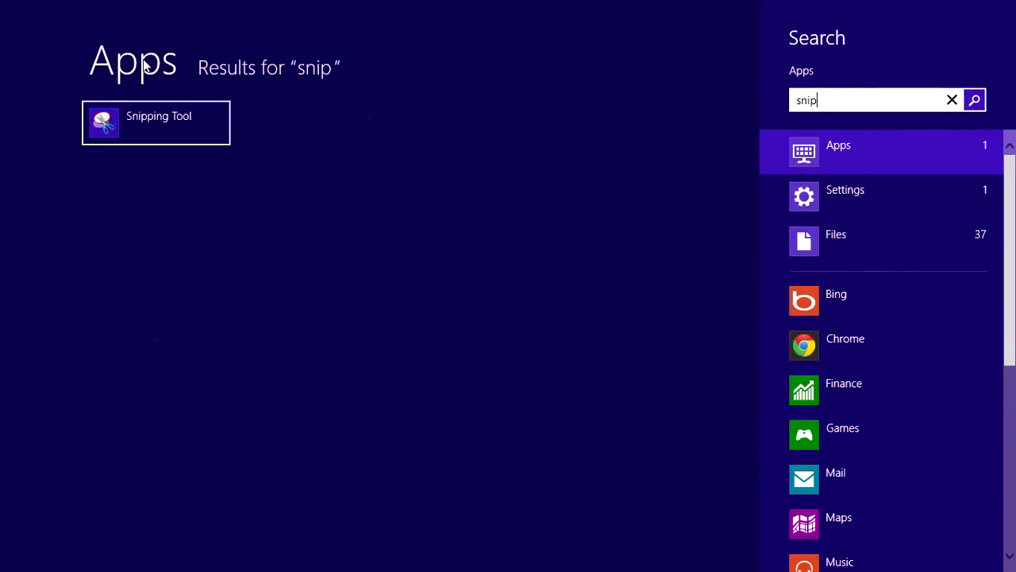
click(125, 127)
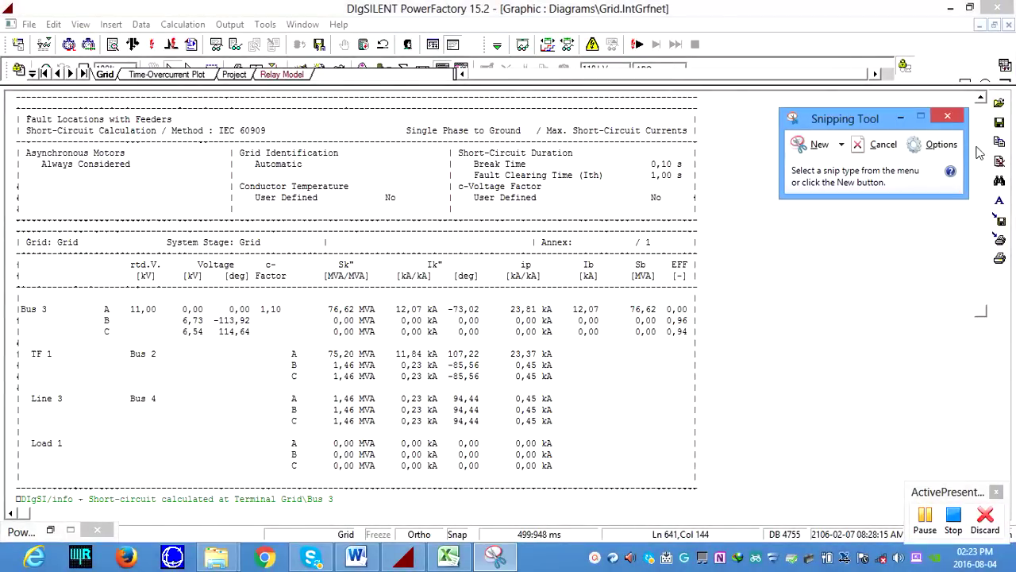
click(813, 149)
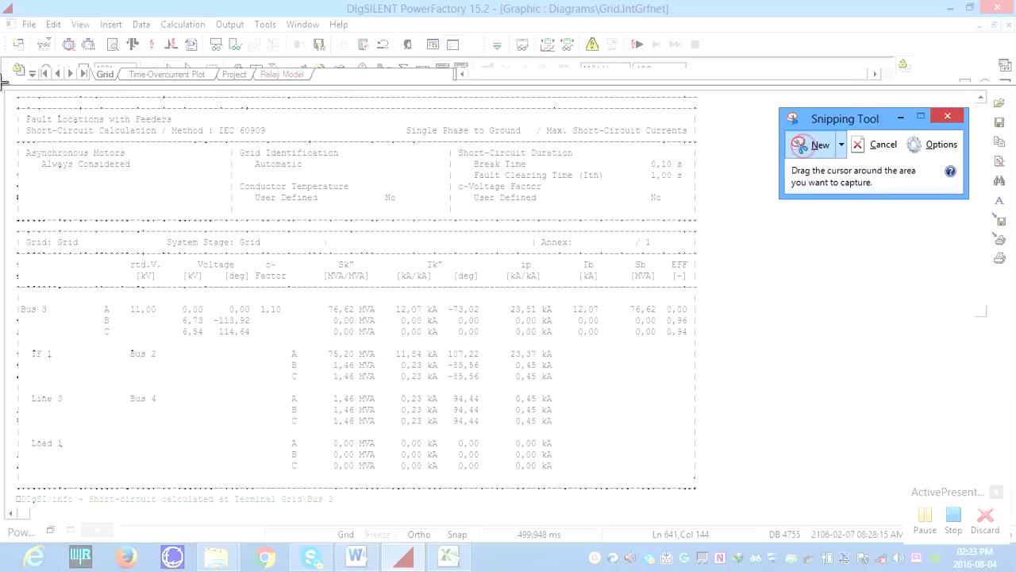
drag(21, 107, 701, 488)
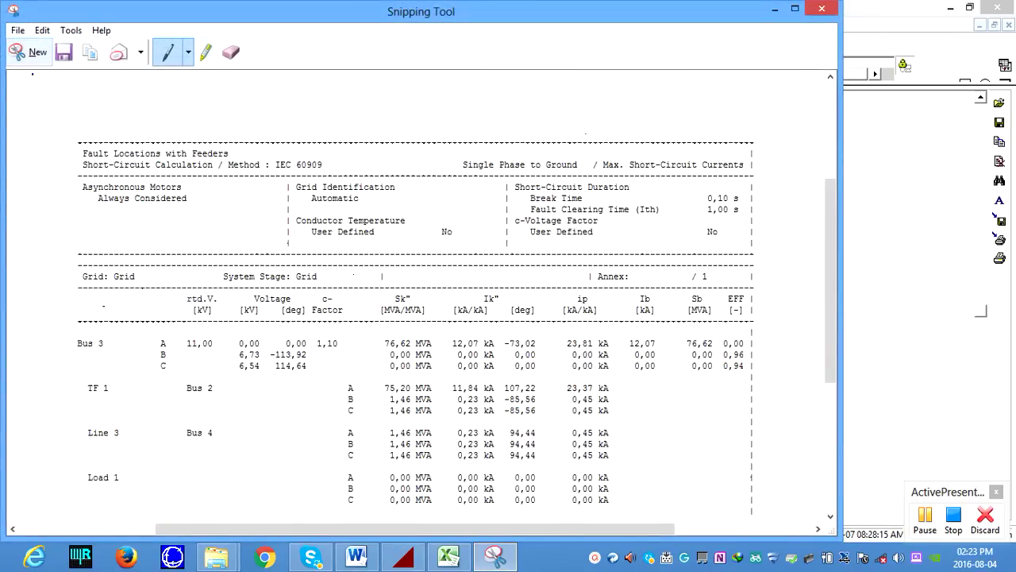
click(44, 31)
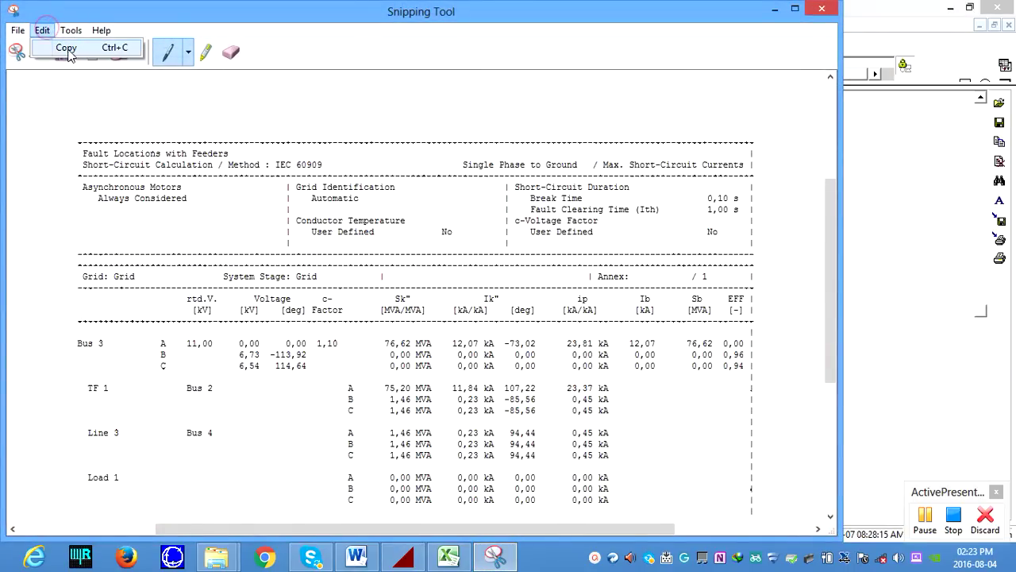
click(64, 47)
Step: Switch to the ELP400S Practical Manual_Final document in Word and paste the short-circuit report snip above the Appendix 1.2 heading
click(356, 556)
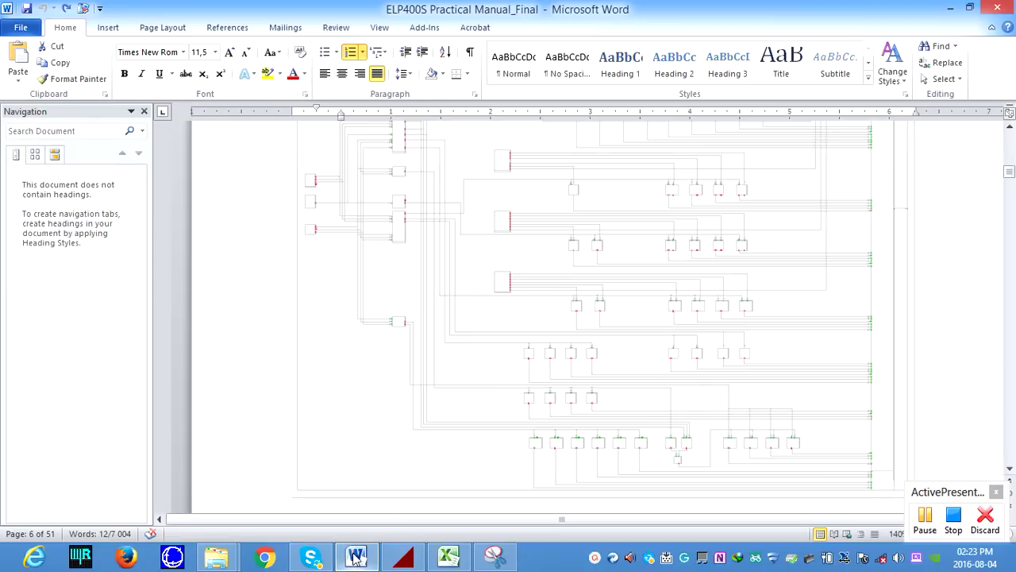
scroll(412, 479, up, 5)
scroll(448, 428, down, 10)
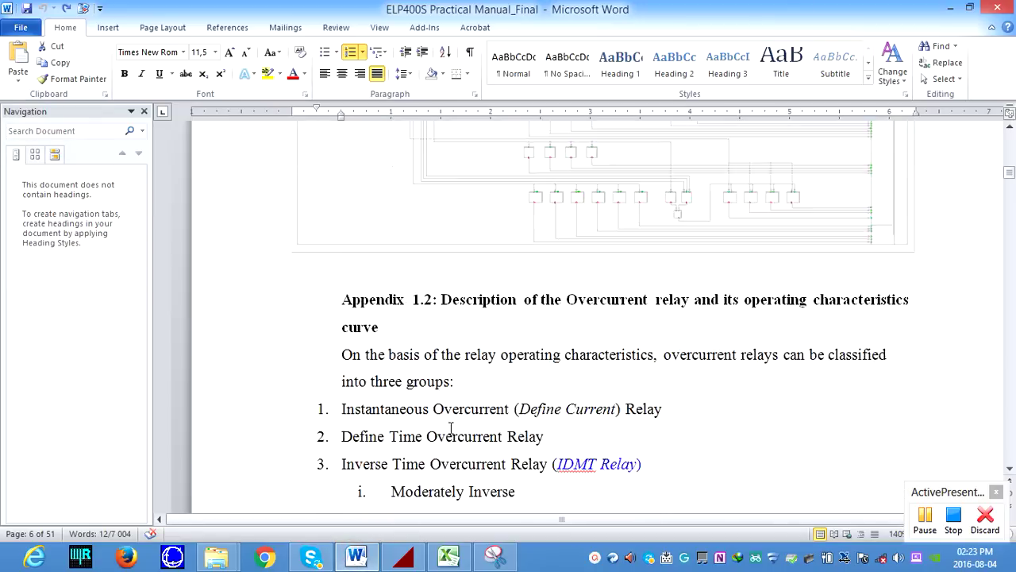
click(327, 338)
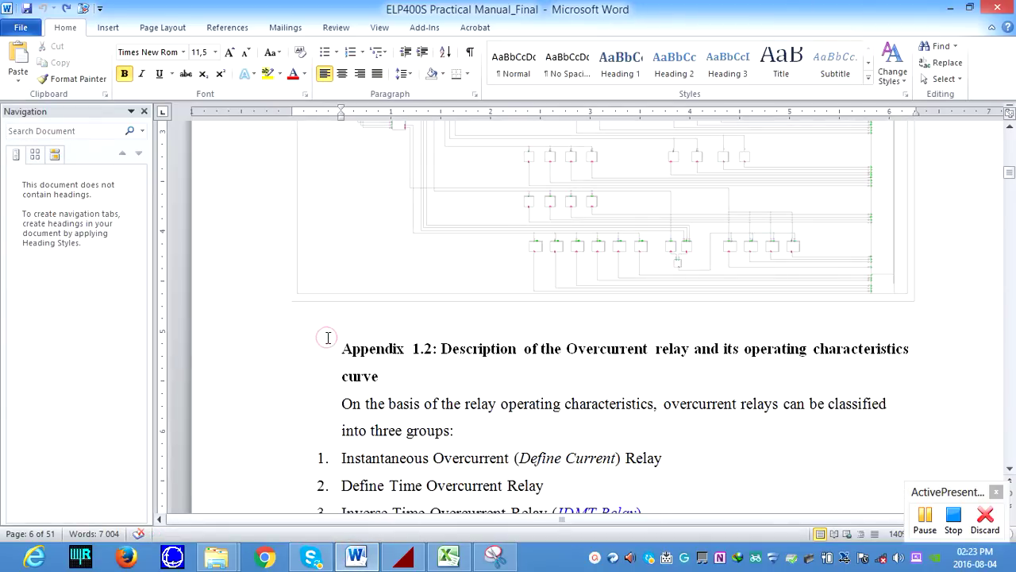
key(ctrl+v)
click(626, 287)
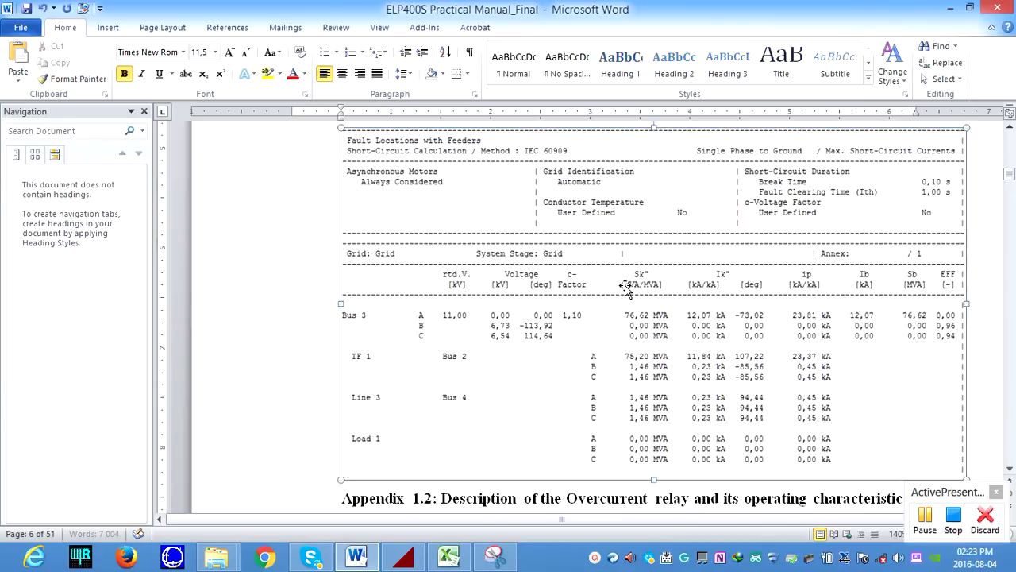
scroll(626, 287, up, 3)
scroll(626, 288, down, 2)
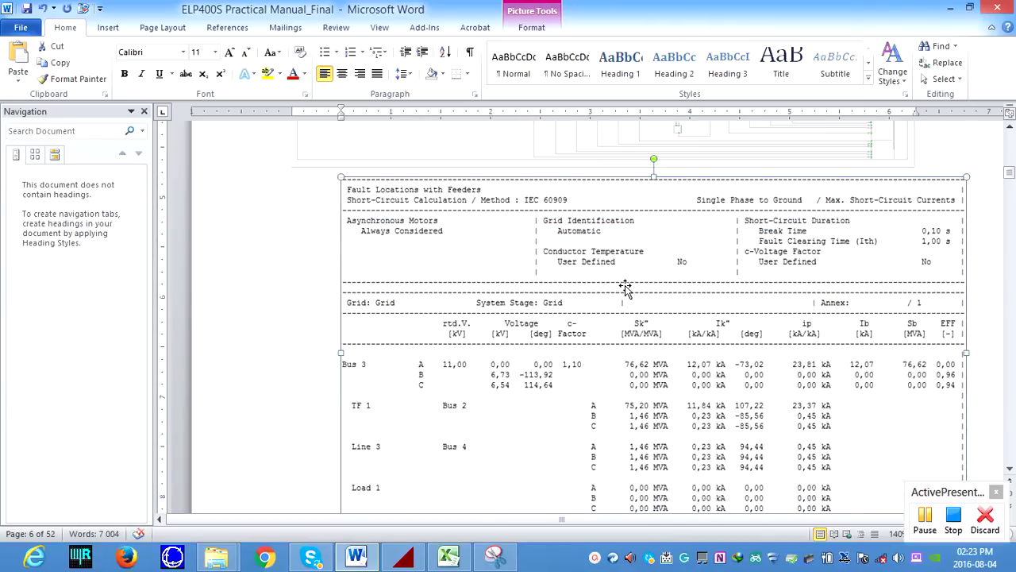
Step: Return to PowerFactory, restore the grid diagram view, and capture and copy the five-bus single-line diagram with the Snipping Tool
click(403, 556)
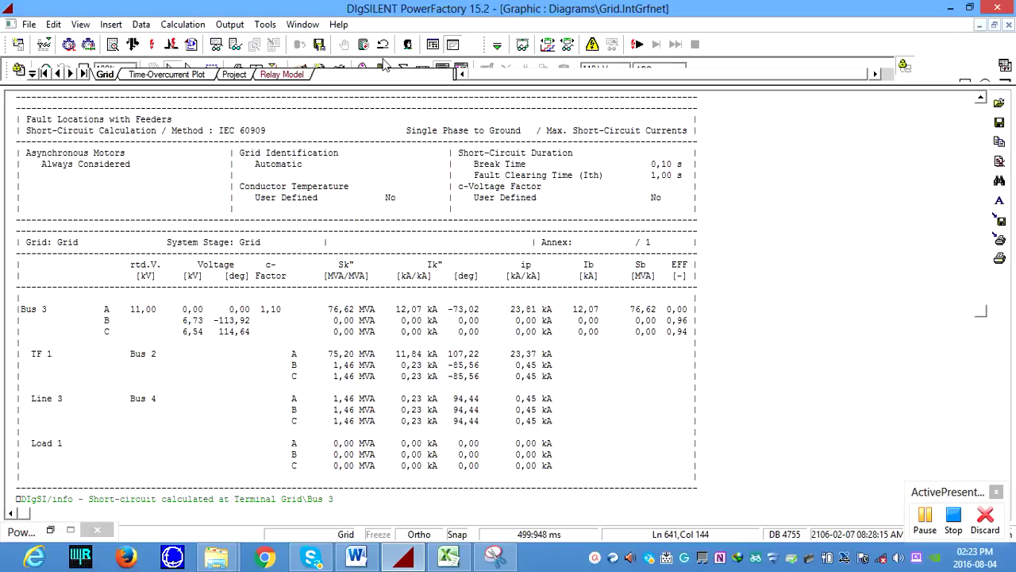
click(436, 45)
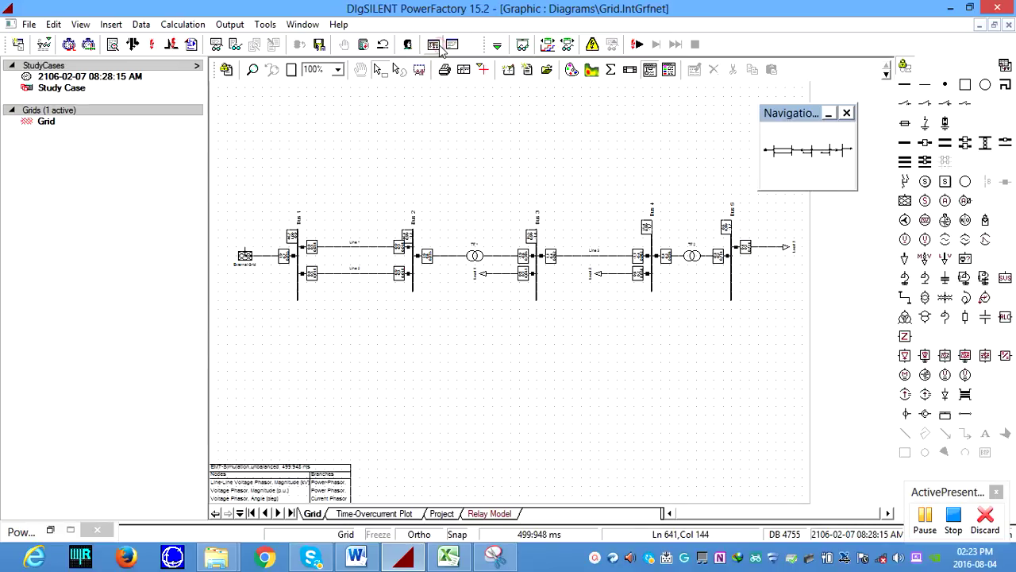
click(591, 388)
click(496, 556)
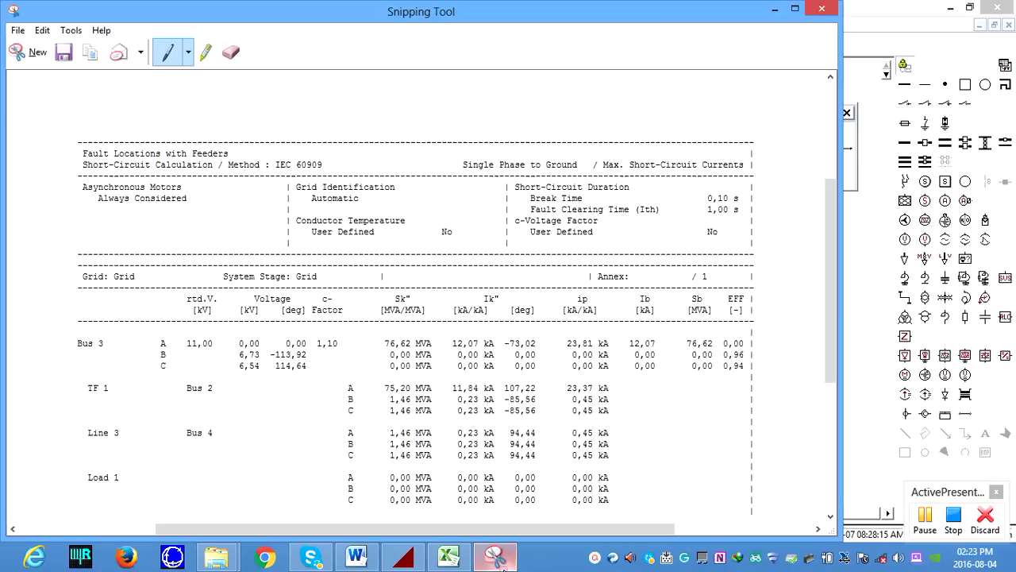
click(35, 51)
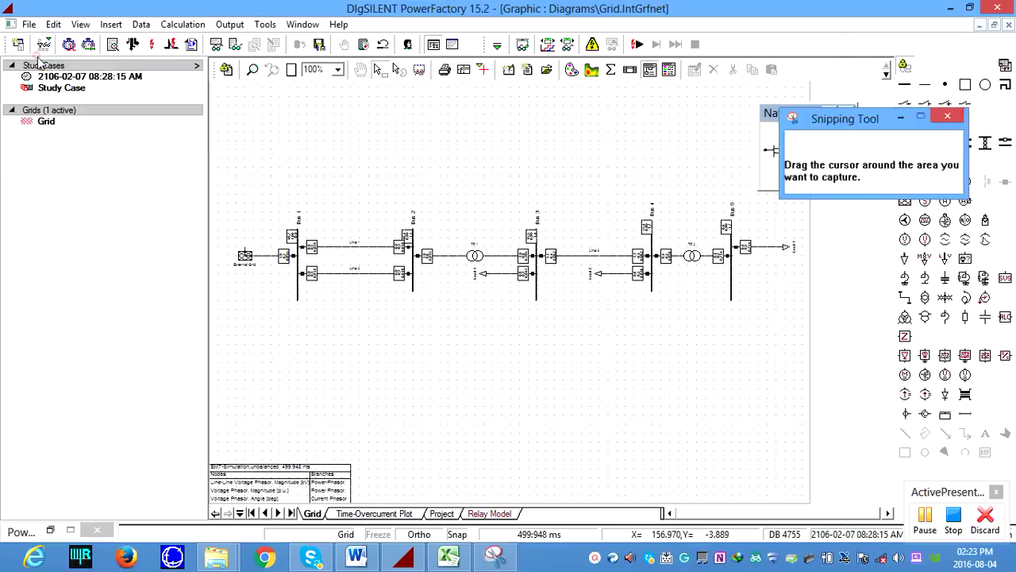
drag(222, 162, 802, 325)
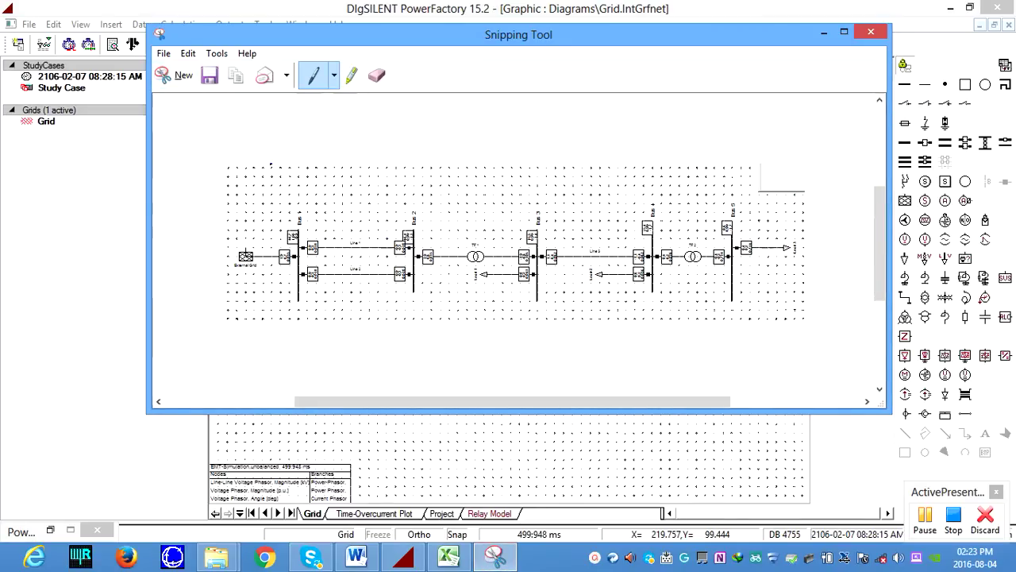
click(187, 53)
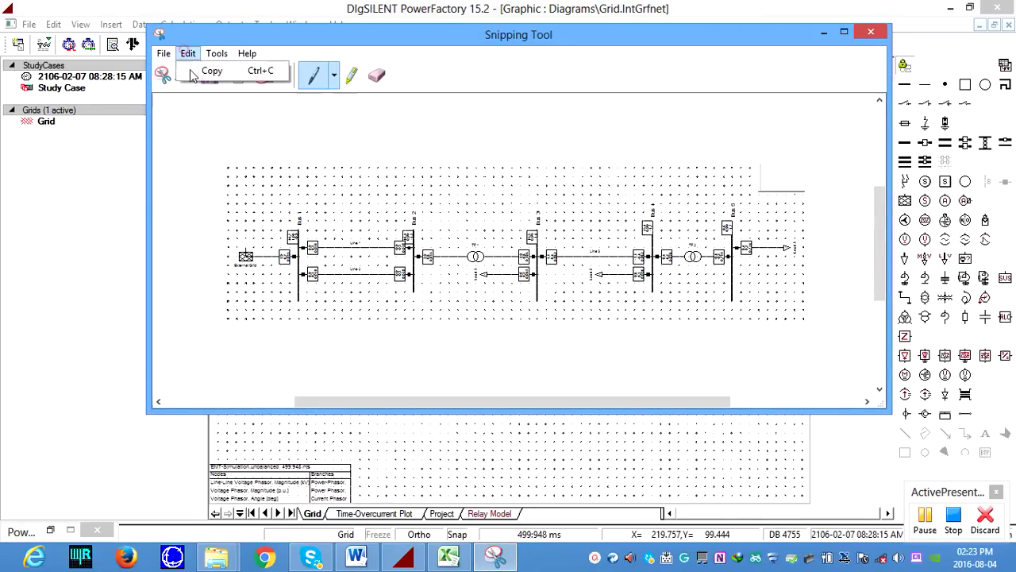
click(211, 71)
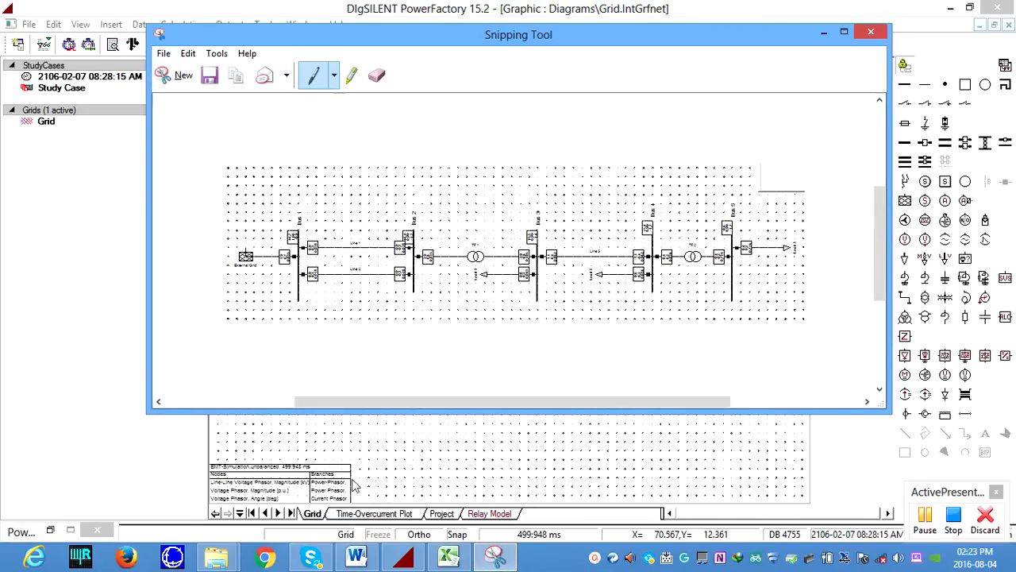
Step: In the Word manual, insert a blank line before the Appendix 1.2 heading and paste the single-line diagram snip there
click(356, 556)
scroll(386, 447, down, 5)
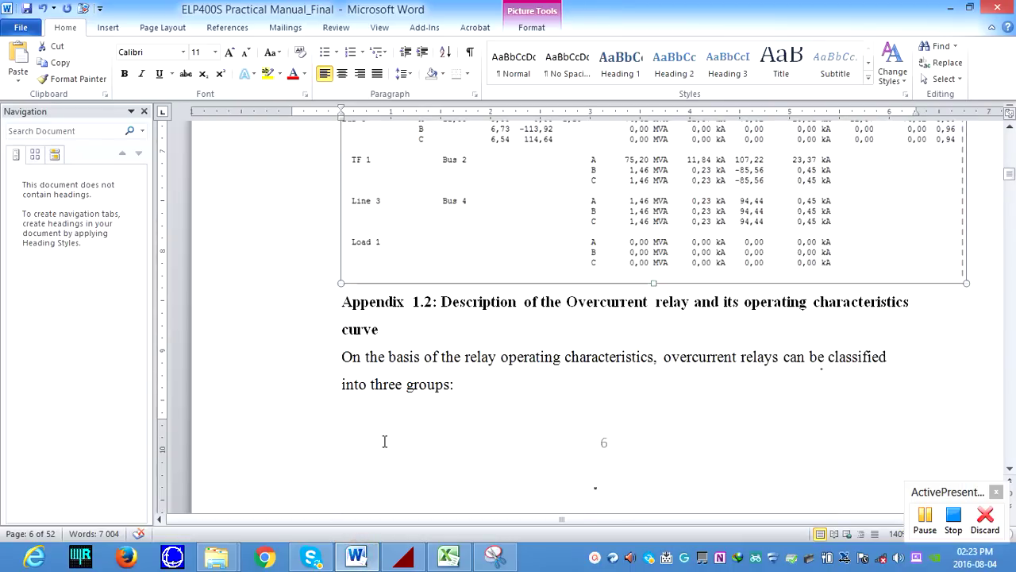
click(322, 292)
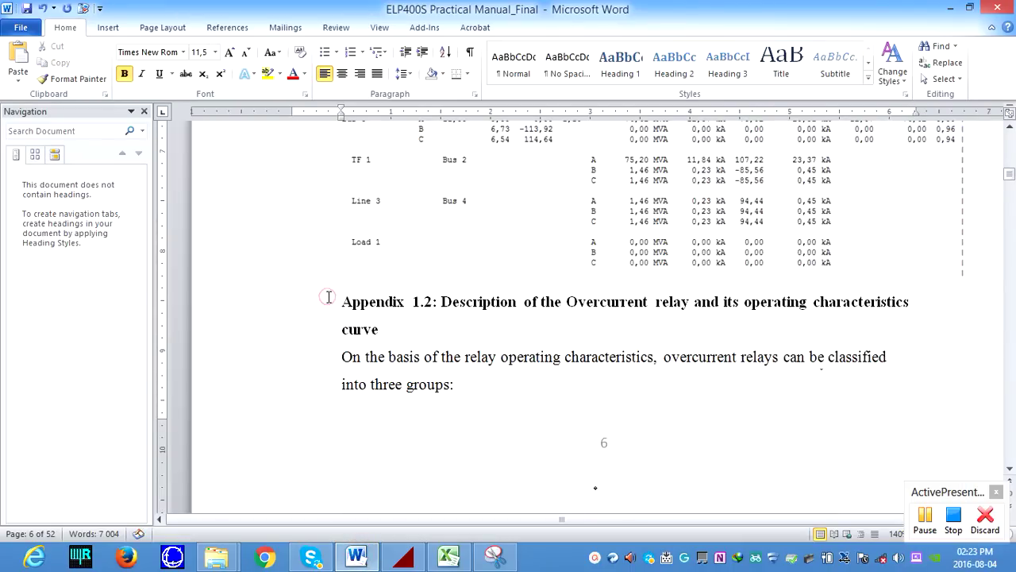
key(Return)
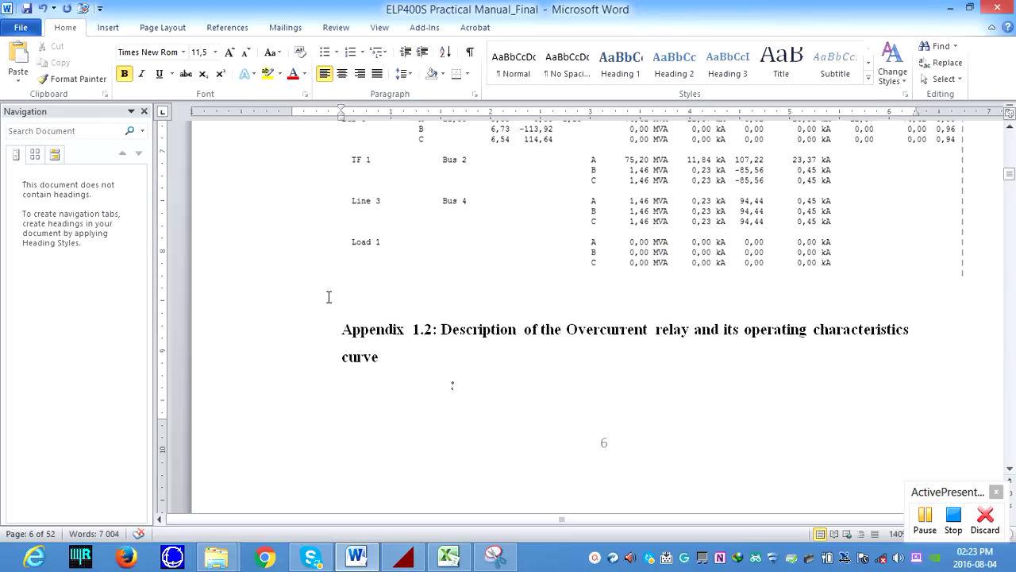
key(ctrl+v)
click(794, 355)
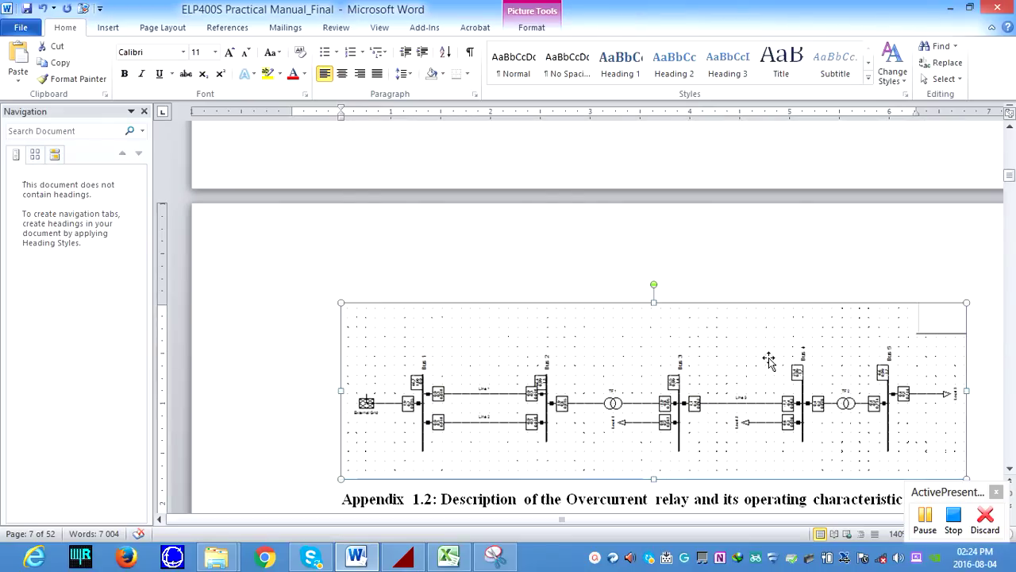
Step: Return to PowerFactory, check the devices in the Bus 3 cubicle feeding Line 3, and close the device list
click(403, 557)
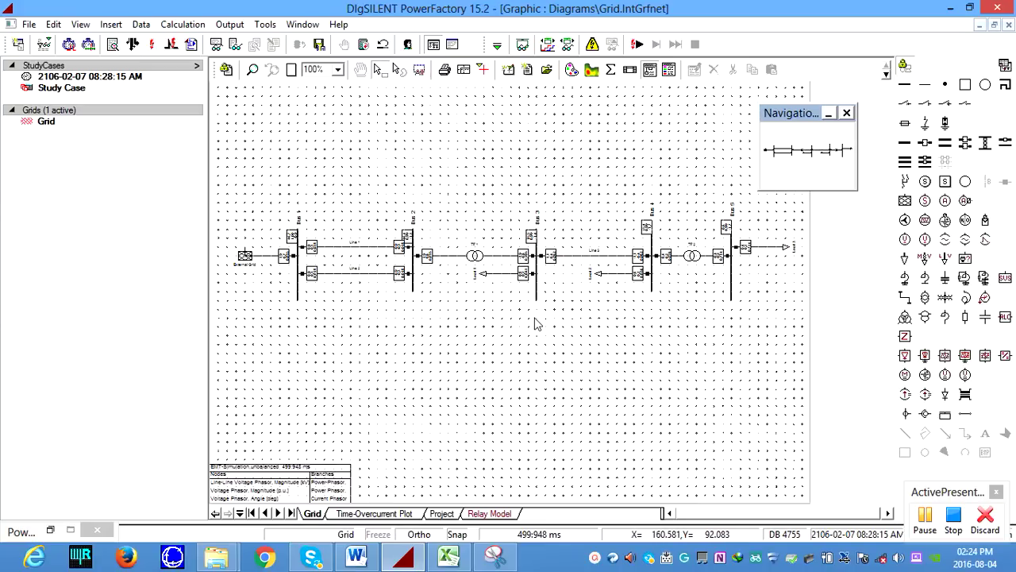
right_click(543, 257)
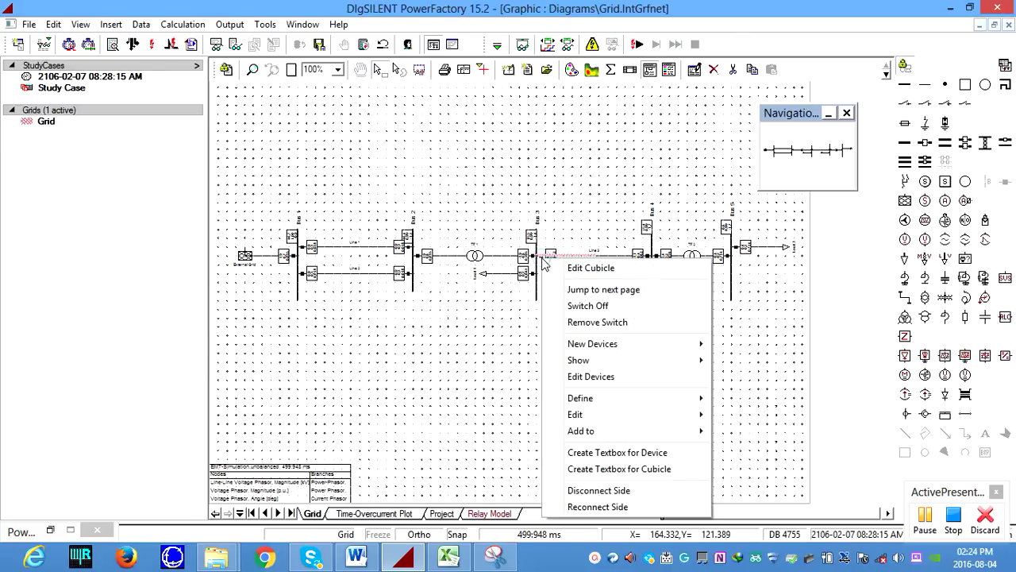
click(589, 378)
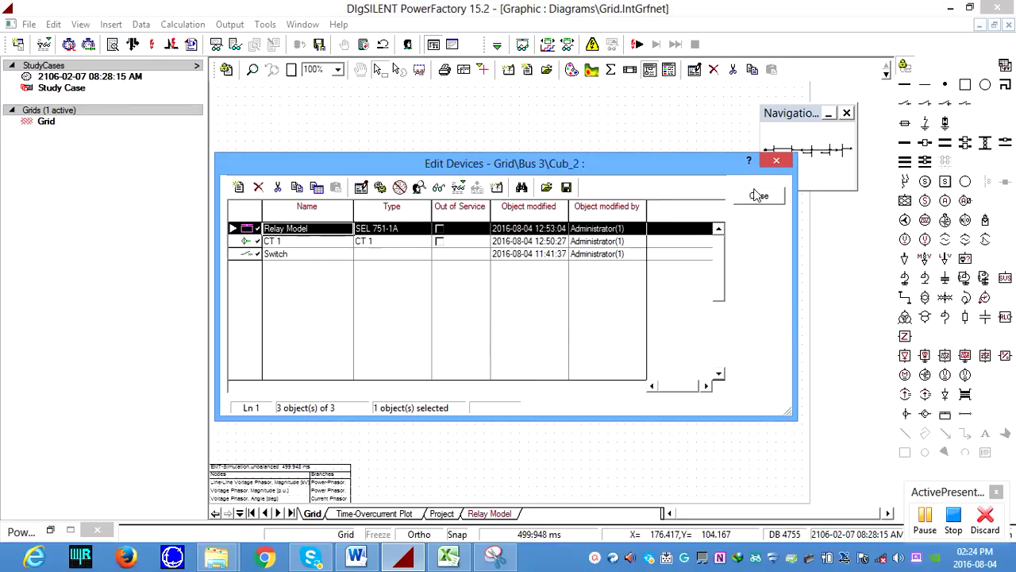
click(775, 162)
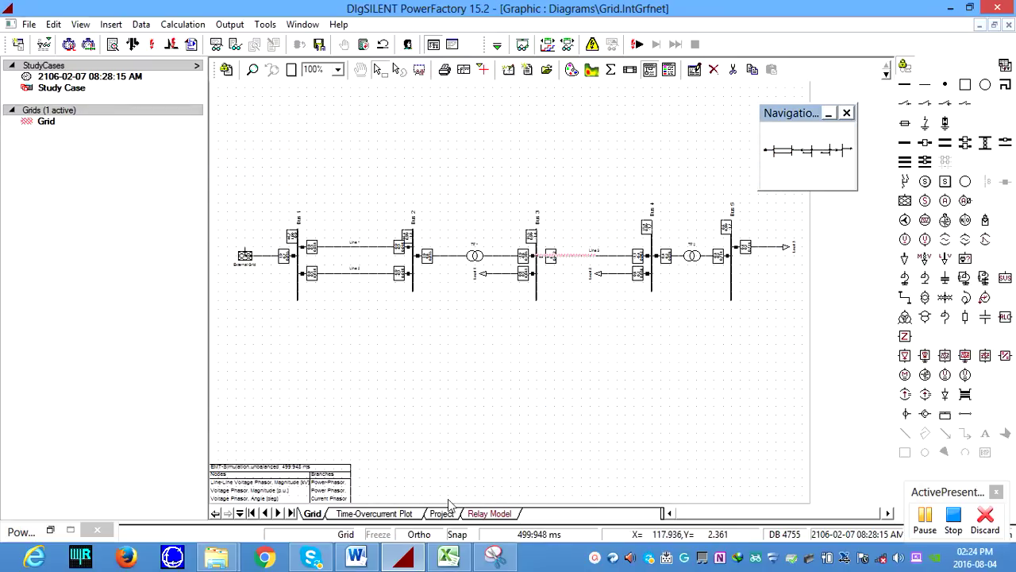
Step: Review the Time-Overcurrent Plot, the Project voltage and current waveforms, and the Relay Model diagram, and go back to the Grid diagram
click(389, 514)
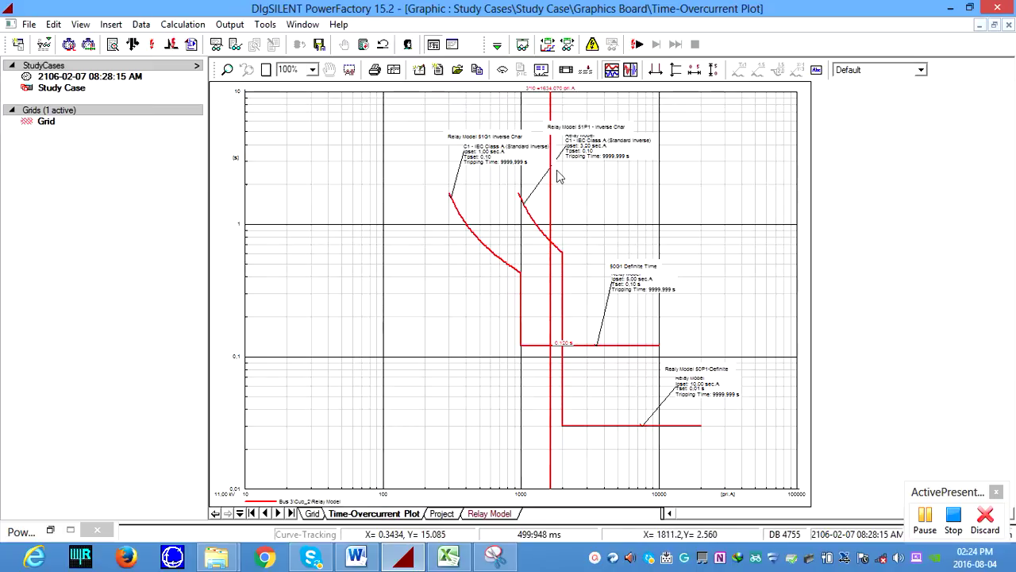
click(441, 514)
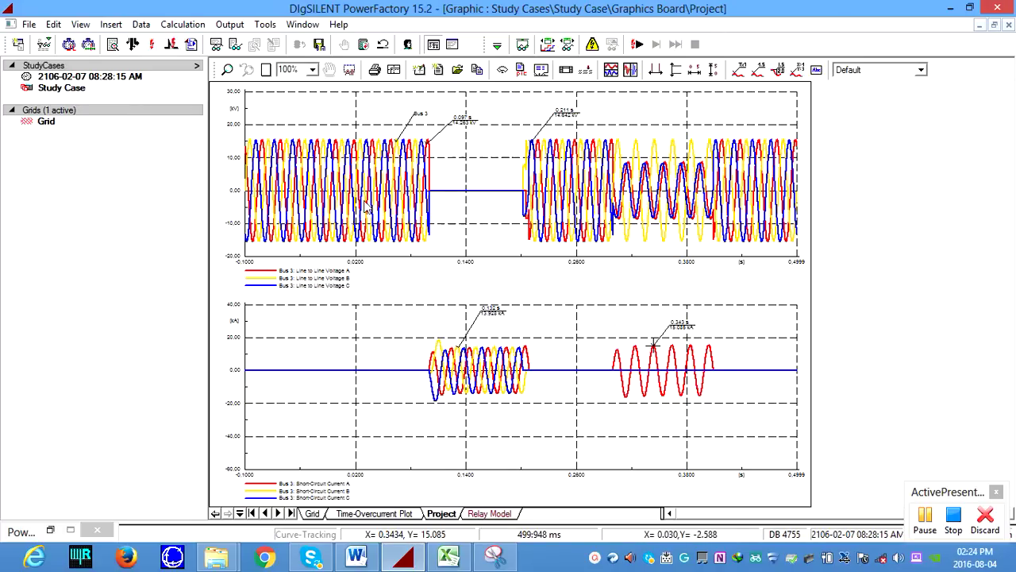
click(481, 513)
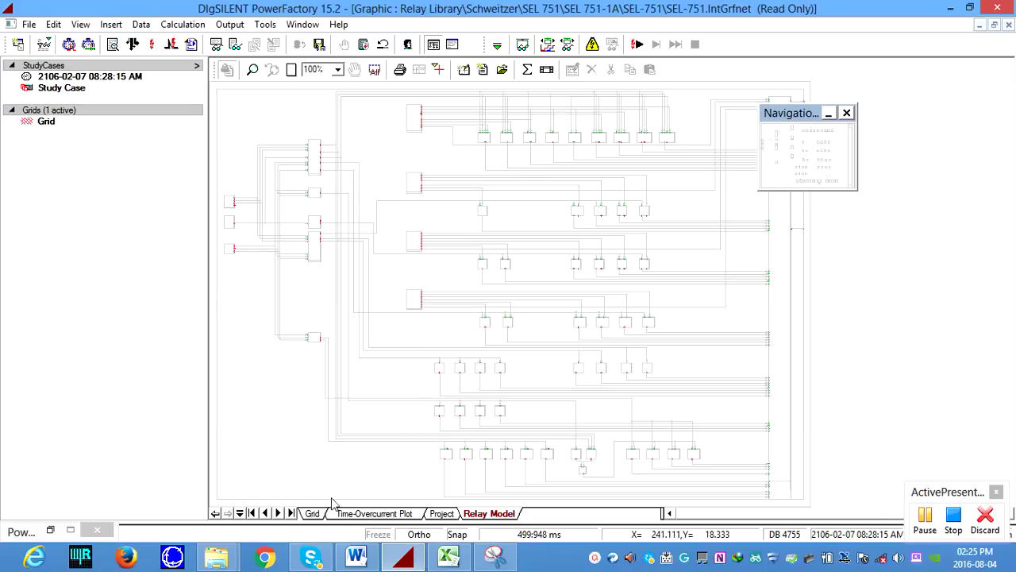
click(312, 514)
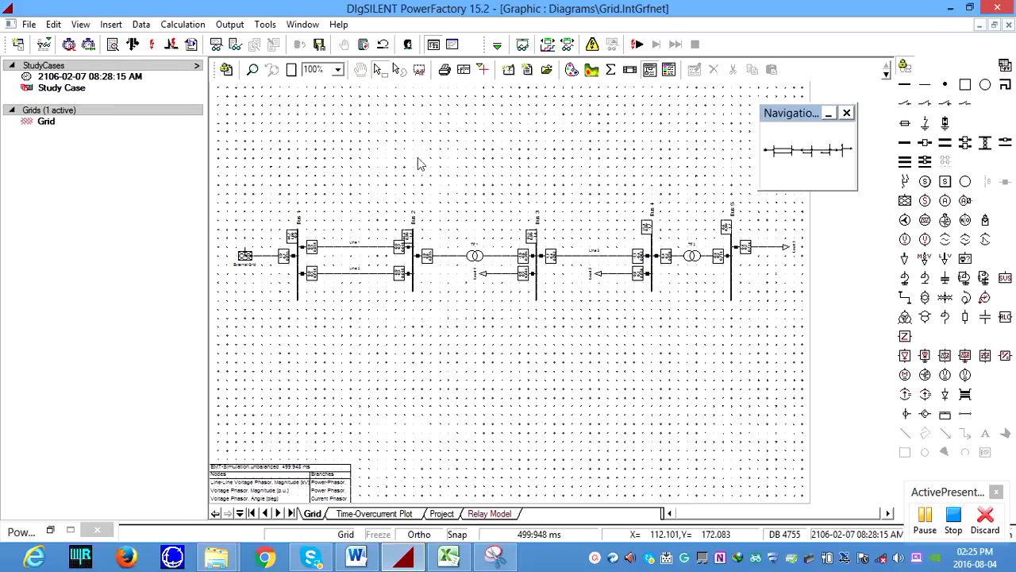
Step: Deactivate the current project and choose Exercise 1_Time overcurrent Relay Settin under the administrator account for export as PowerFactory data
click(28, 24)
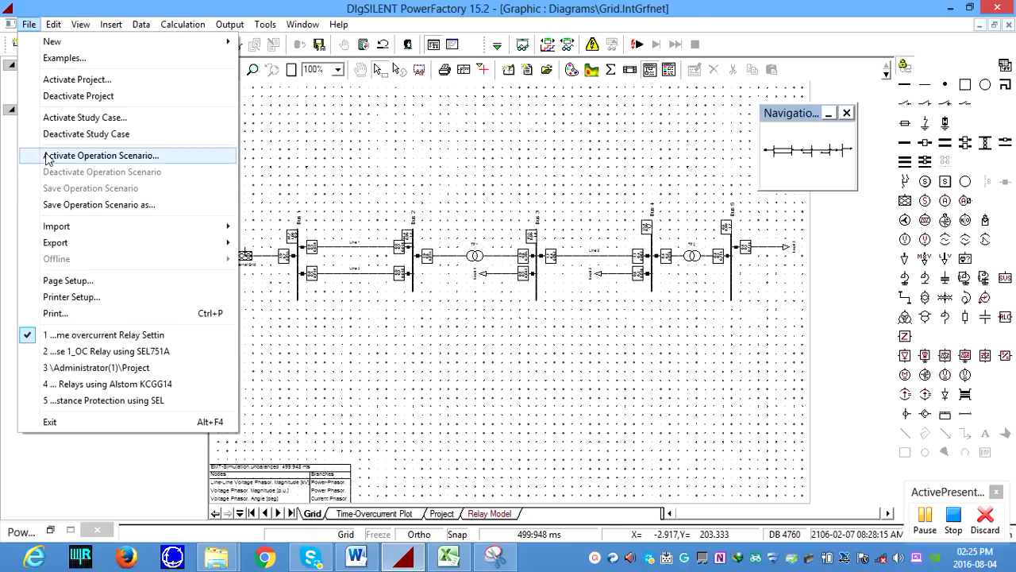
click(68, 97)
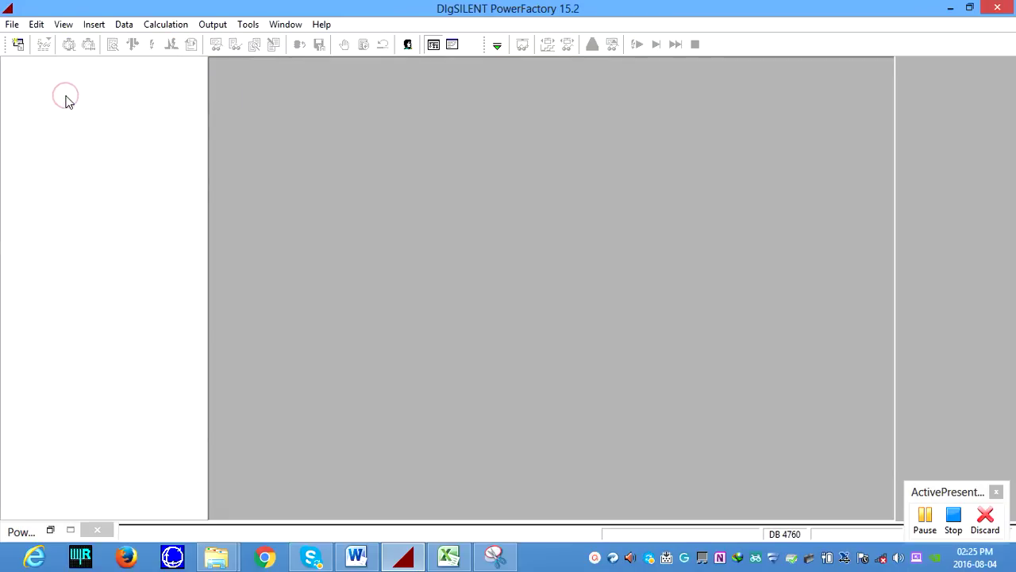
click(12, 24)
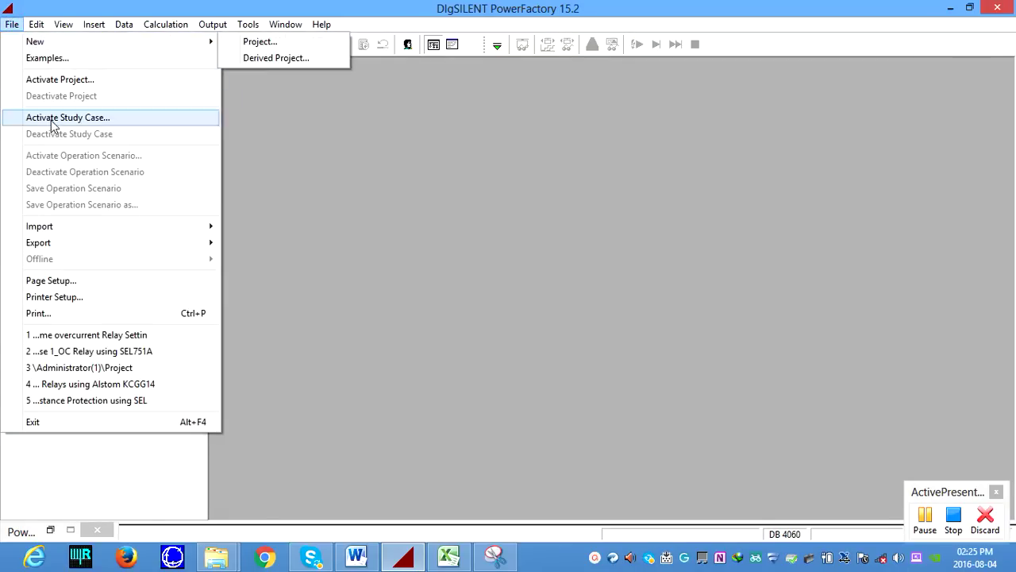
mouse_move(45, 244)
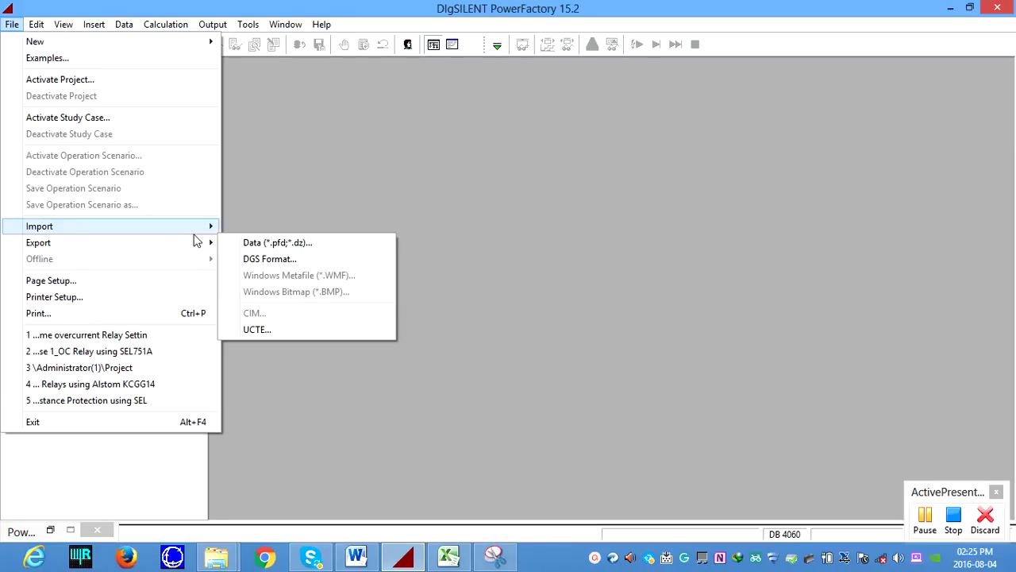
click(254, 243)
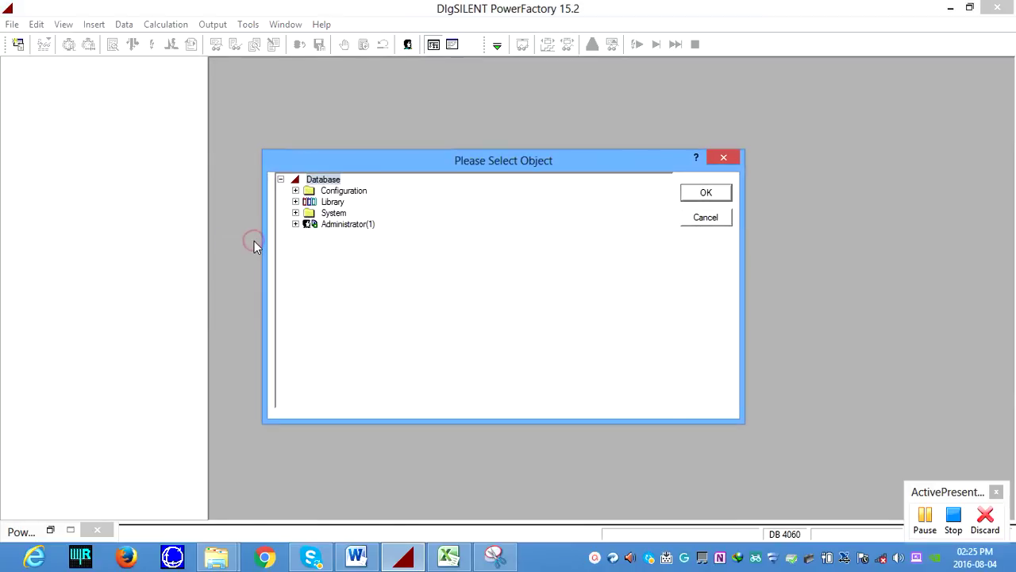
click(296, 224)
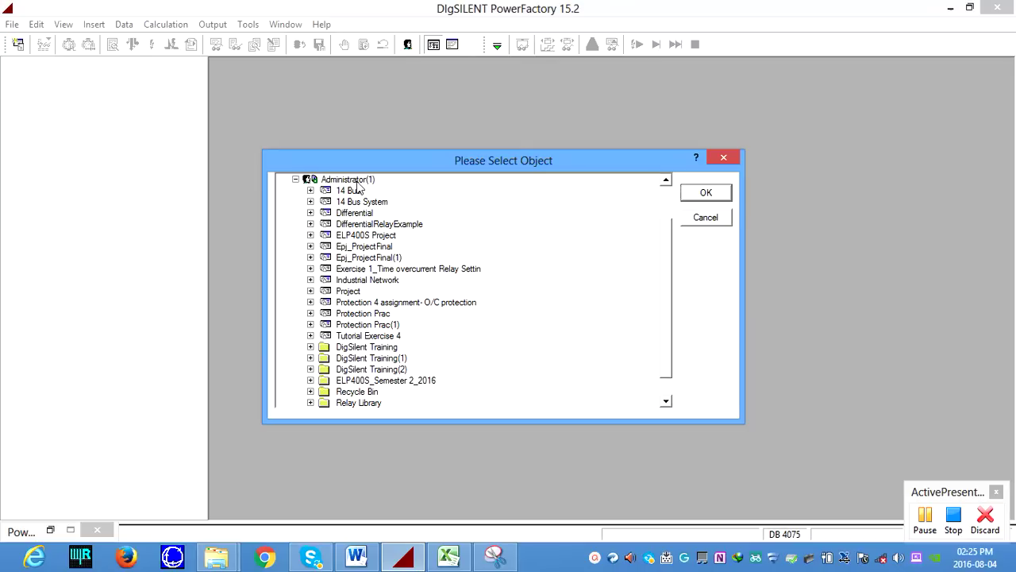
click(408, 271)
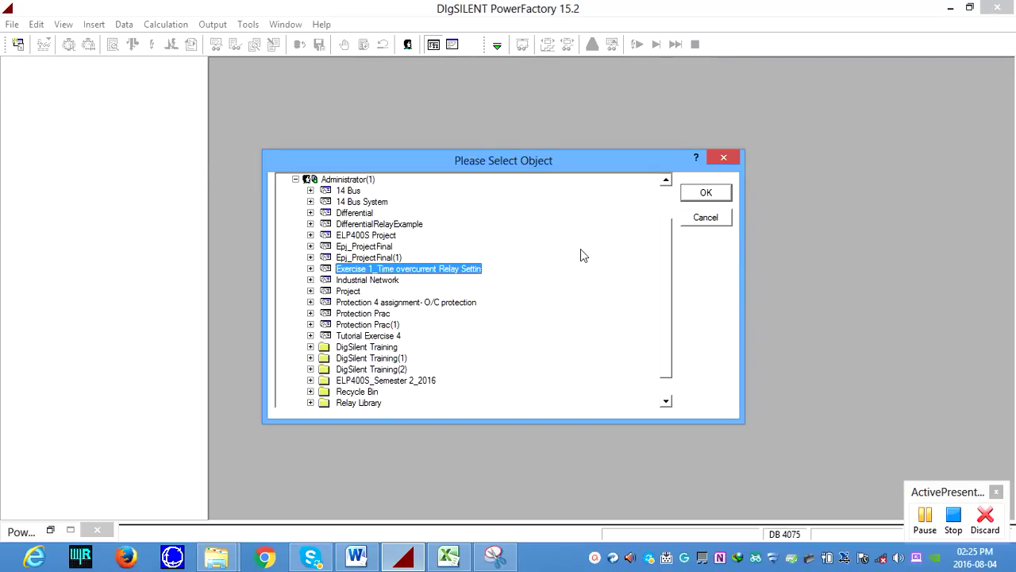
click(704, 194)
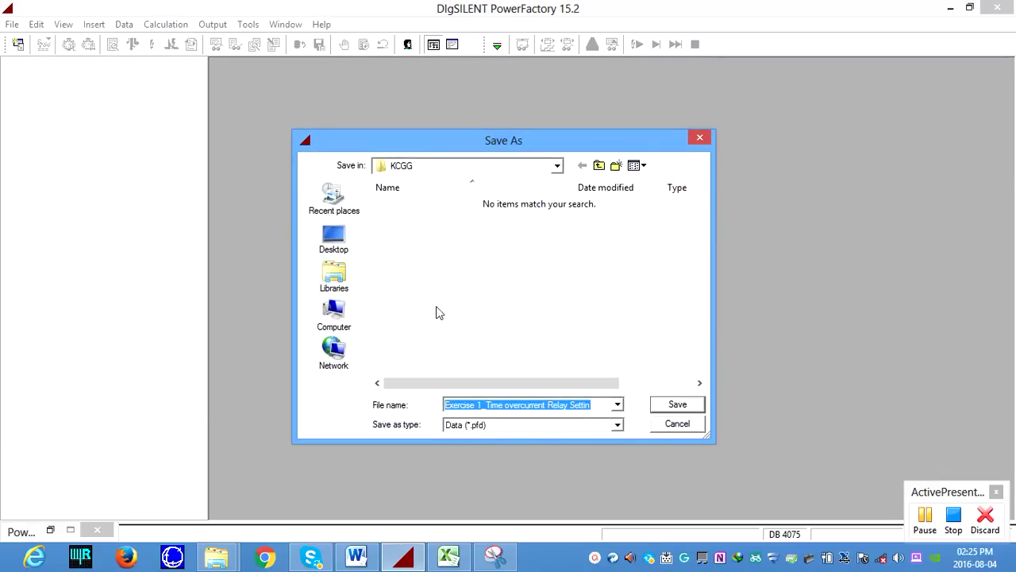
Step: Set the PFD file Exercise 1_Time overcurrent Relay Settin to save on the Desktop, including retention-period data and external data files
click(333, 238)
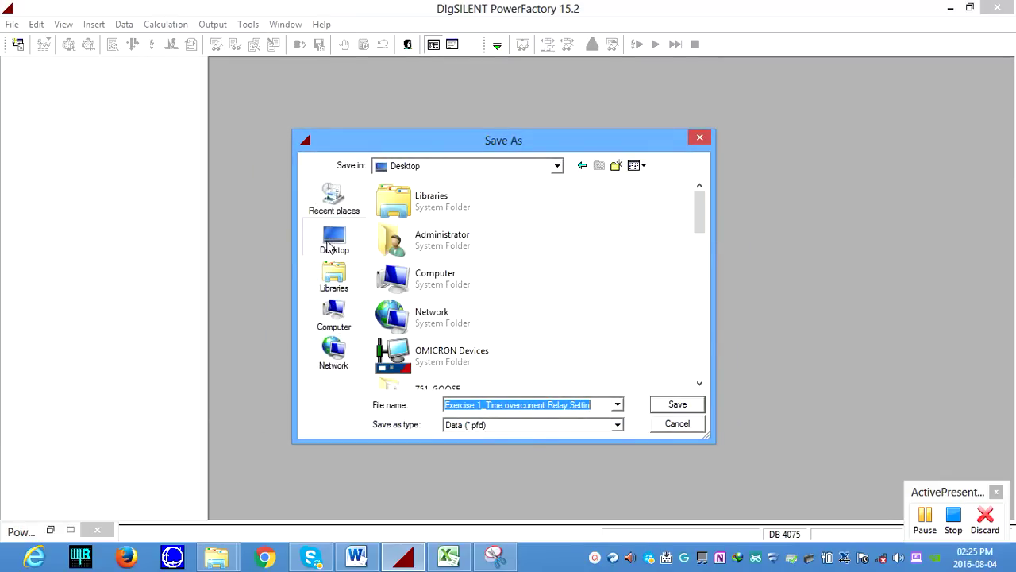
click(662, 407)
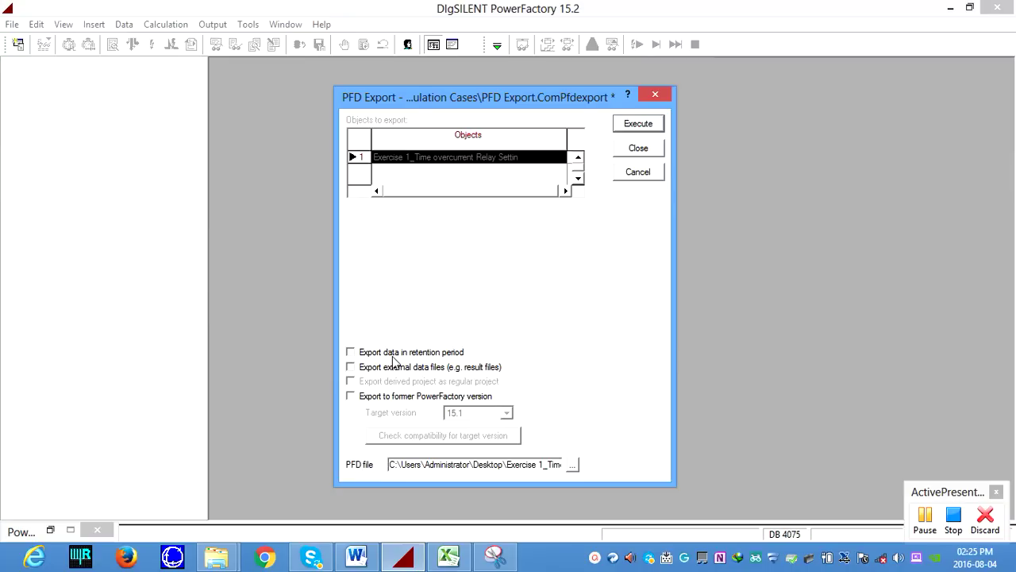
click(392, 356)
click(367, 371)
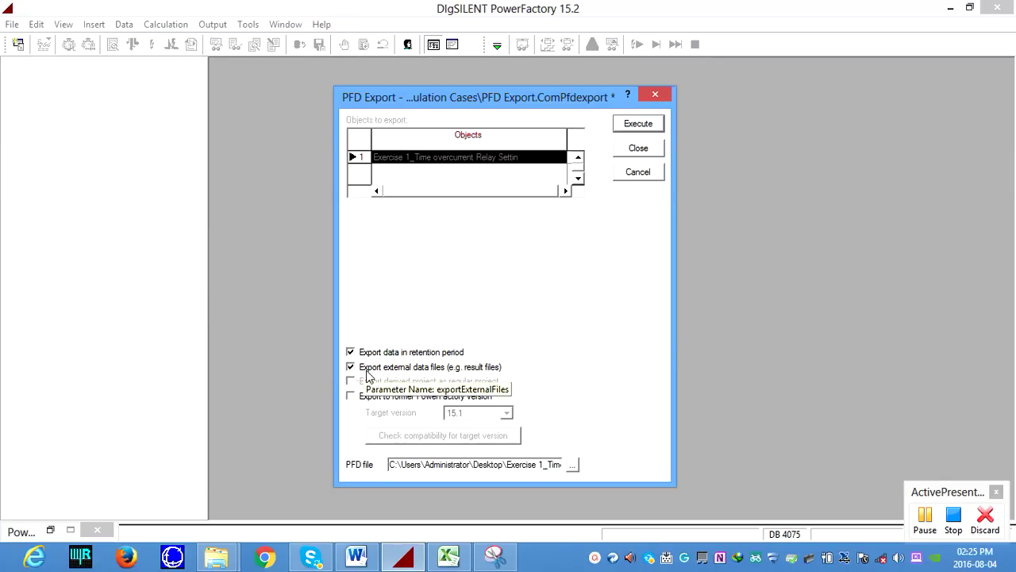
Step: Enable export to a former PowerFactory version, check the available target versions, and switch the option off again
click(394, 401)
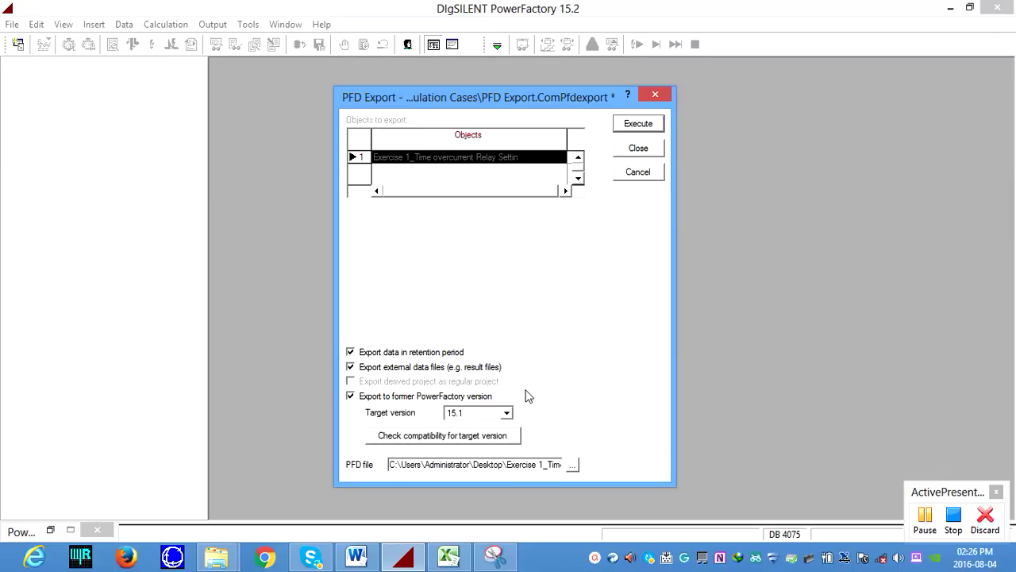
click(506, 413)
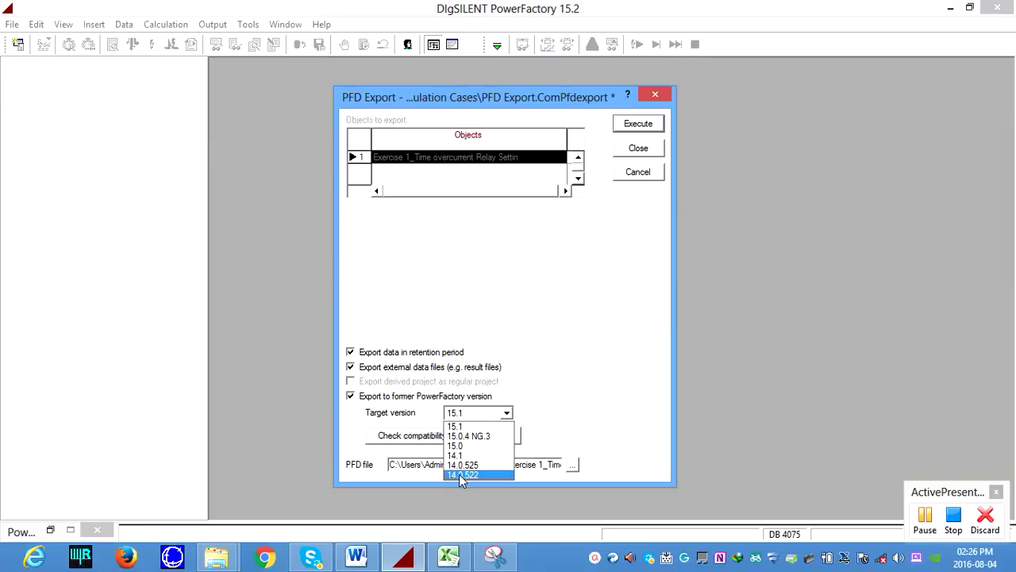
click(558, 342)
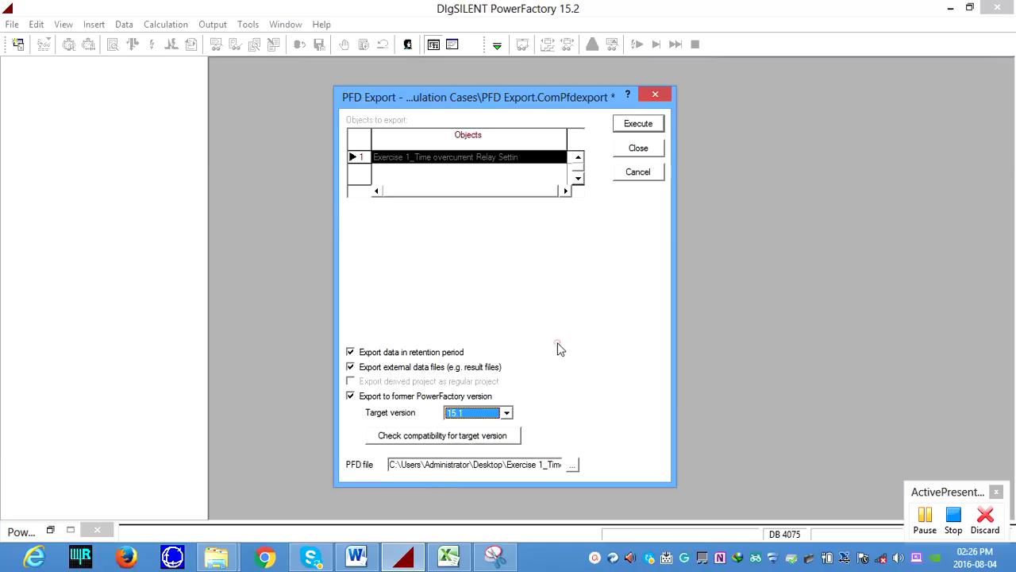
click(352, 395)
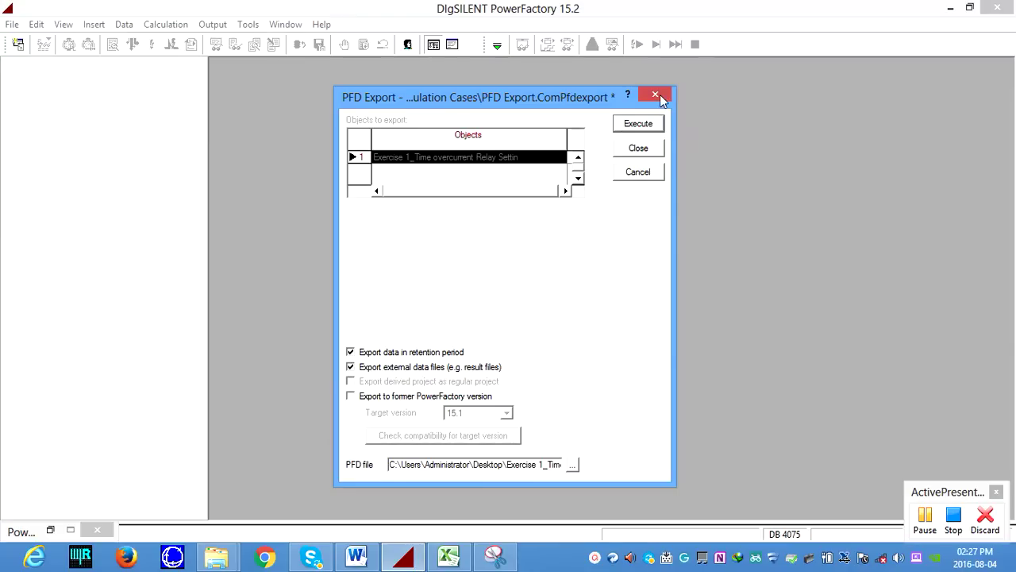
Step: Run the PFD export and enlarge the output window to read its messages
click(645, 121)
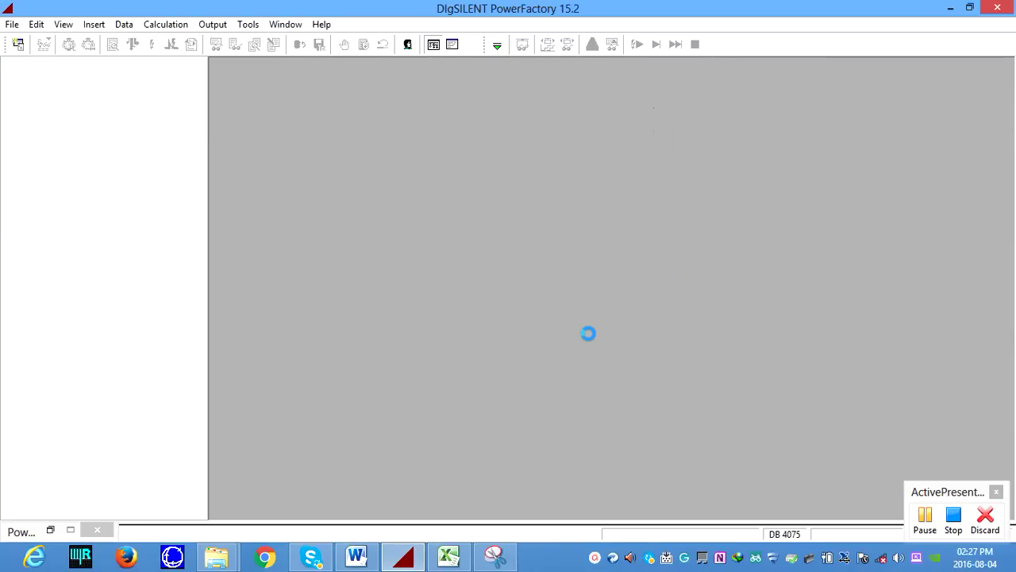
click(453, 44)
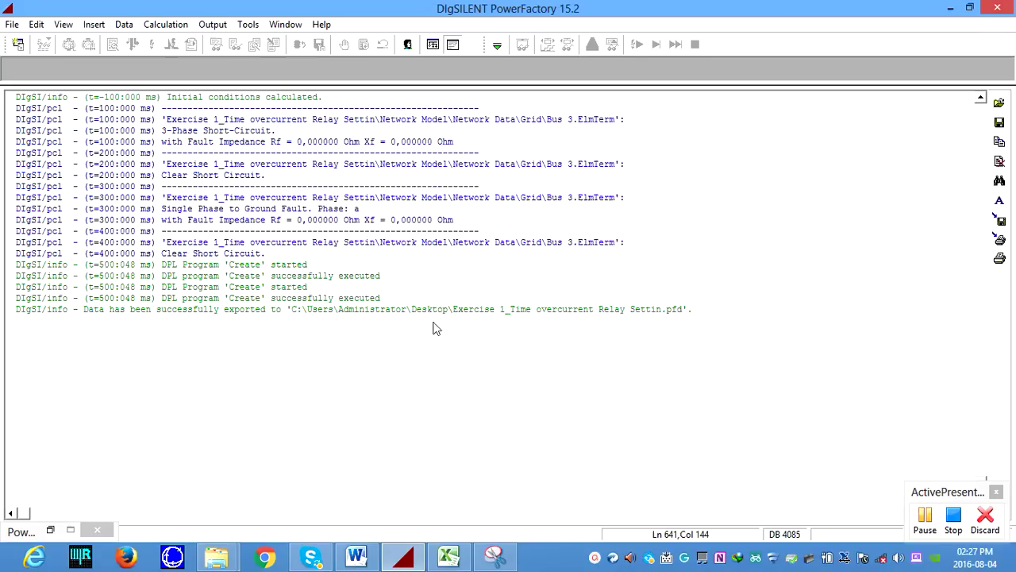
Step: Open the exported Exercise 1_Time overcurrent Relay Settin file from the Windows desktop and minimize the PowerFactory Examples window
click(948, 7)
click(948, 8)
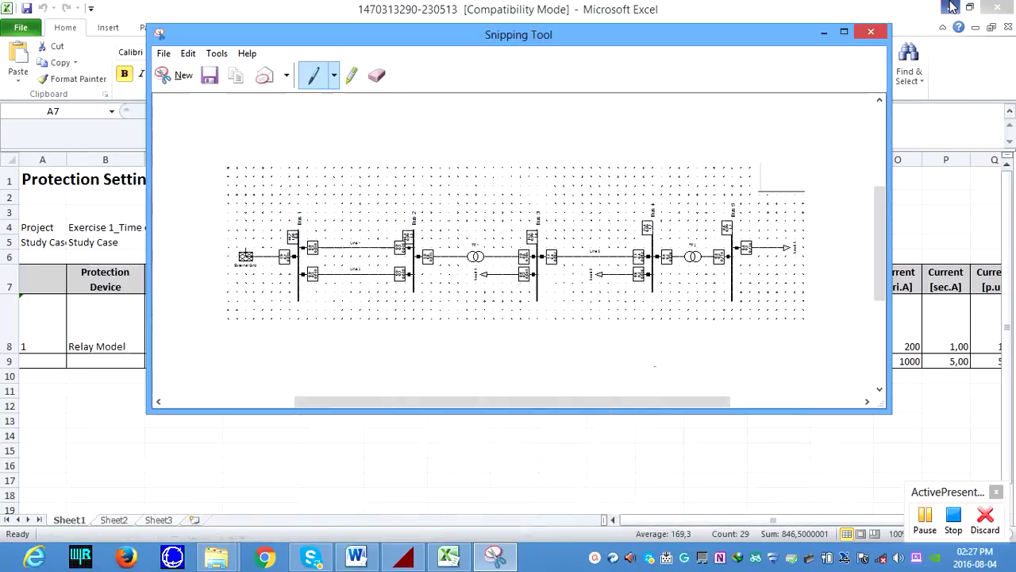
click(824, 33)
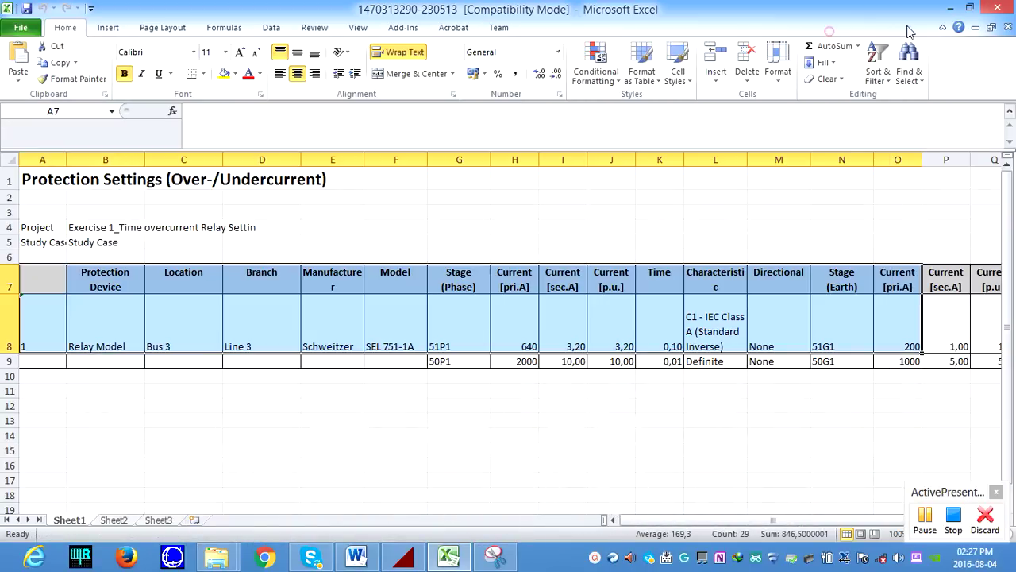
click(950, 8)
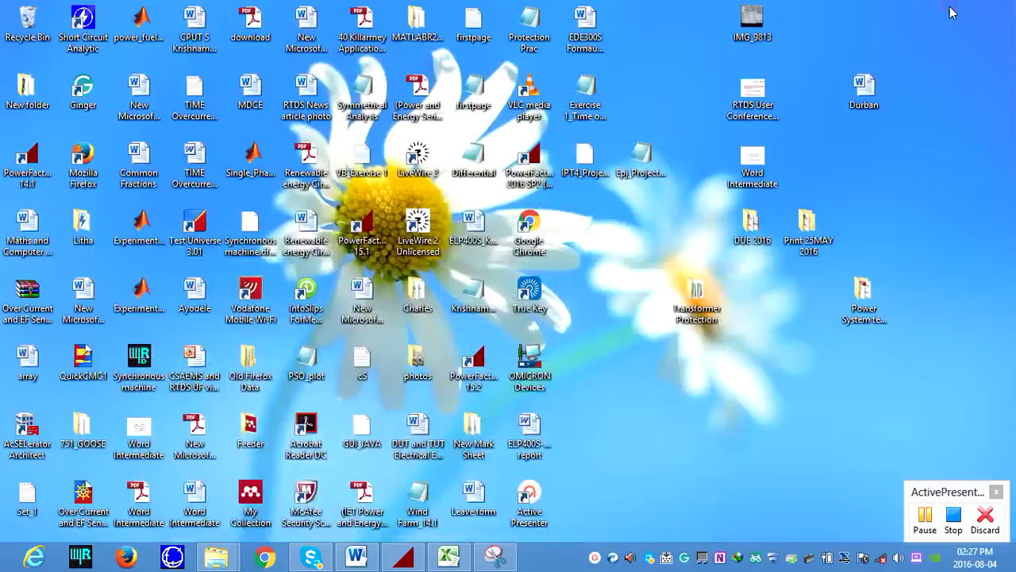
right_click(880, 168)
click(861, 210)
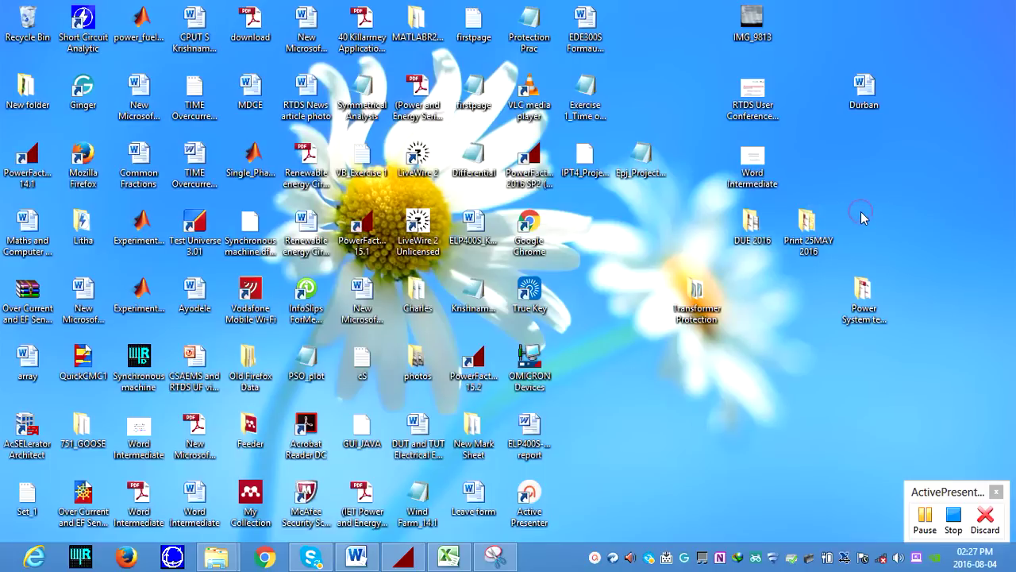
double_click(585, 97)
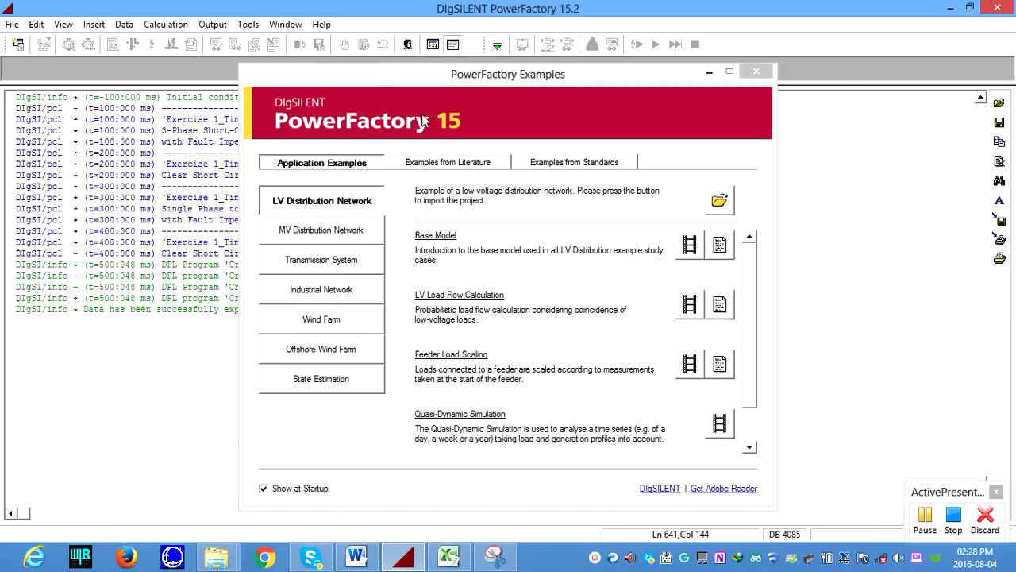
click(710, 72)
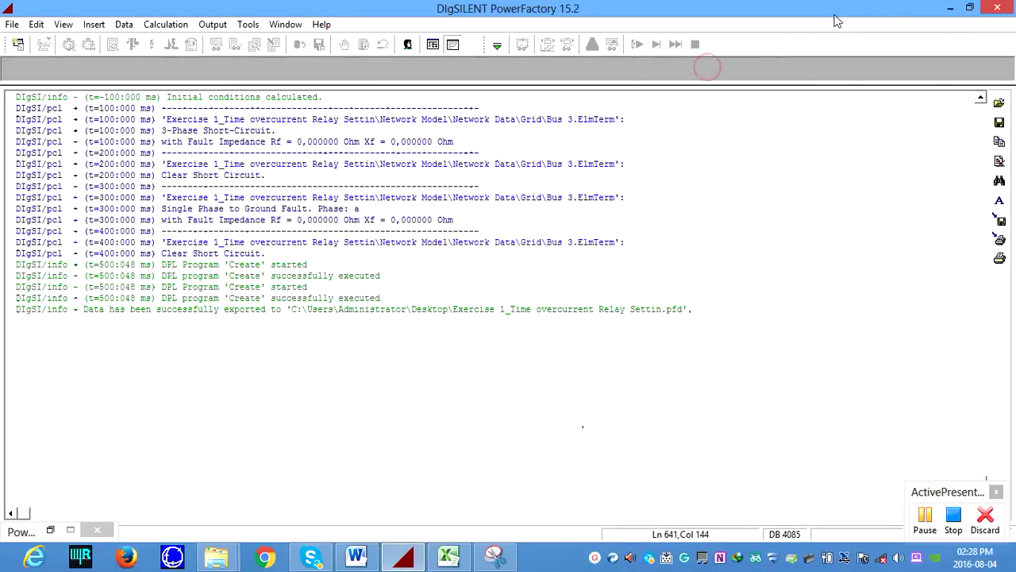
Step: Choose Exercise 1_Time overcurrent Relay Settin on the Desktop for a PowerFactory data import, and cancel the file selection
click(12, 24)
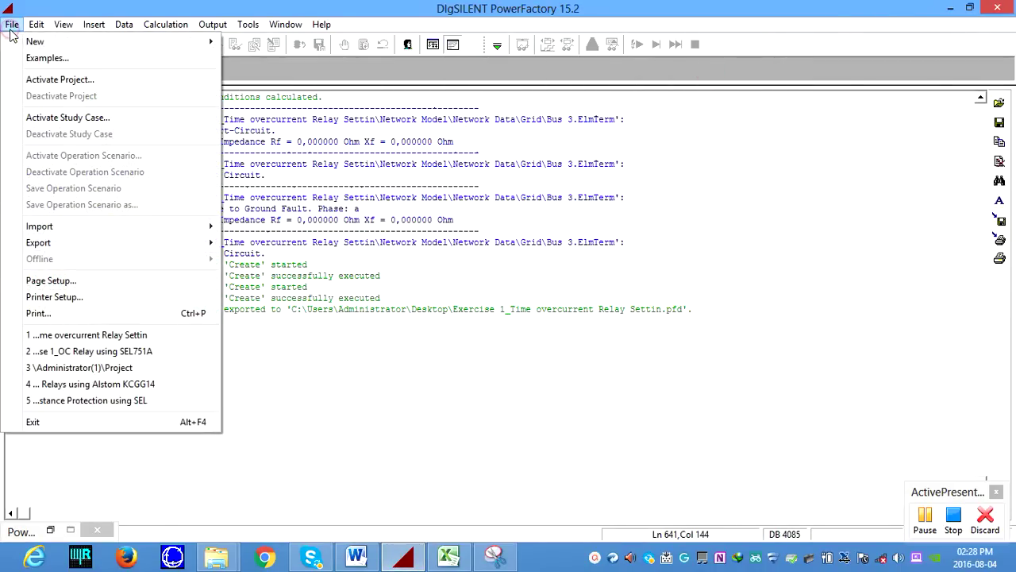
mouse_move(60, 230)
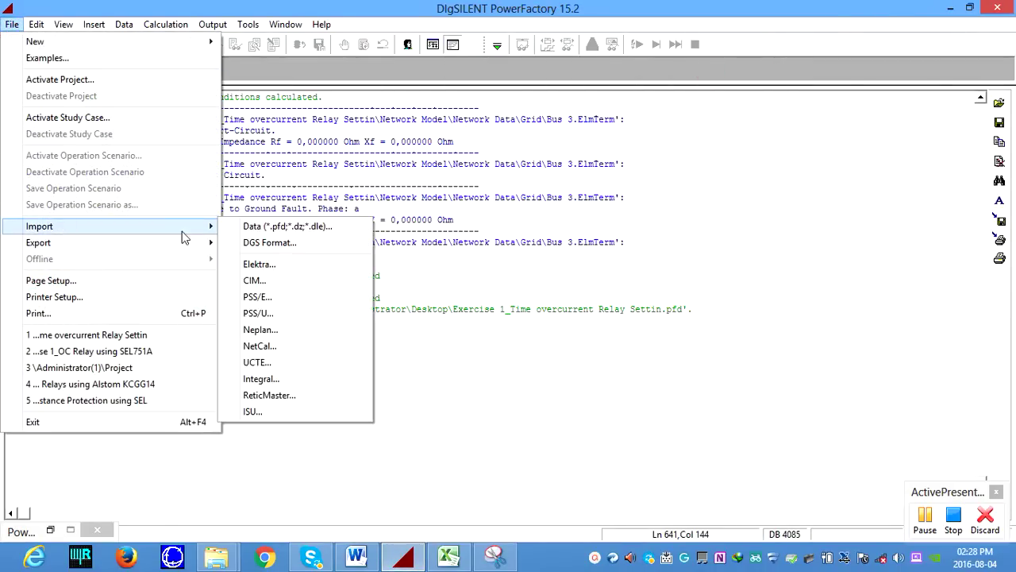
click(290, 227)
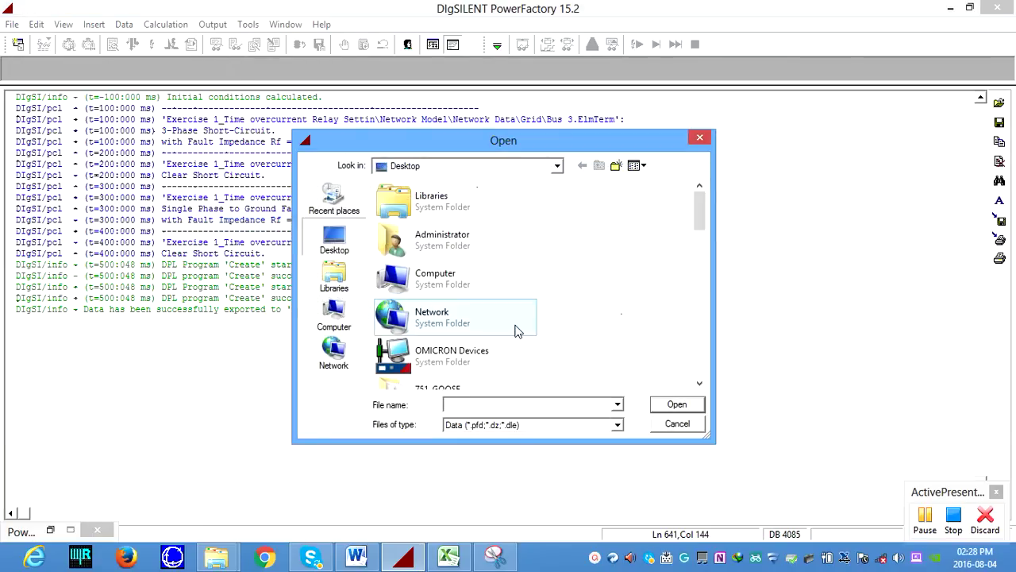
scroll(438, 238, down, 5)
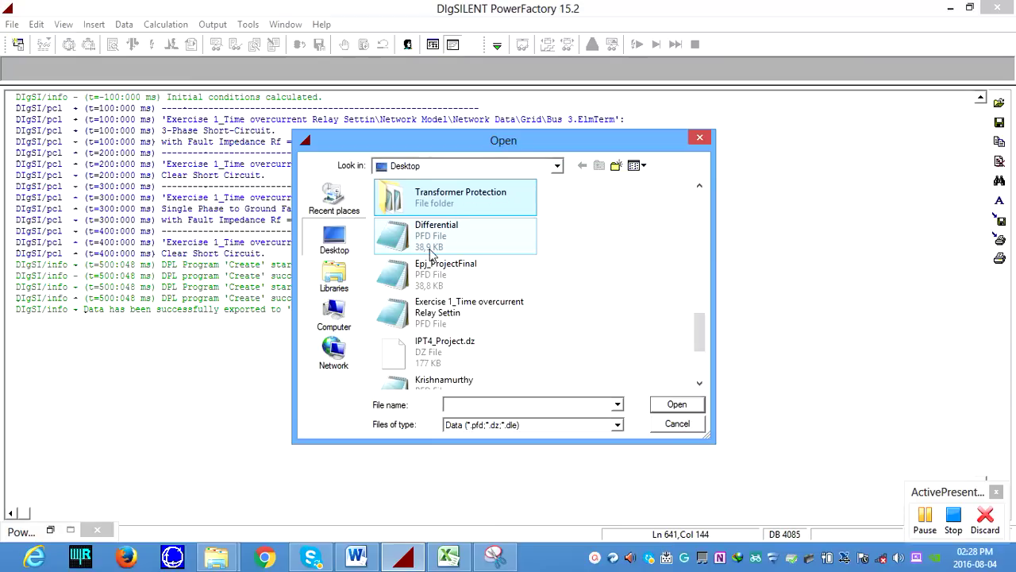
click(442, 299)
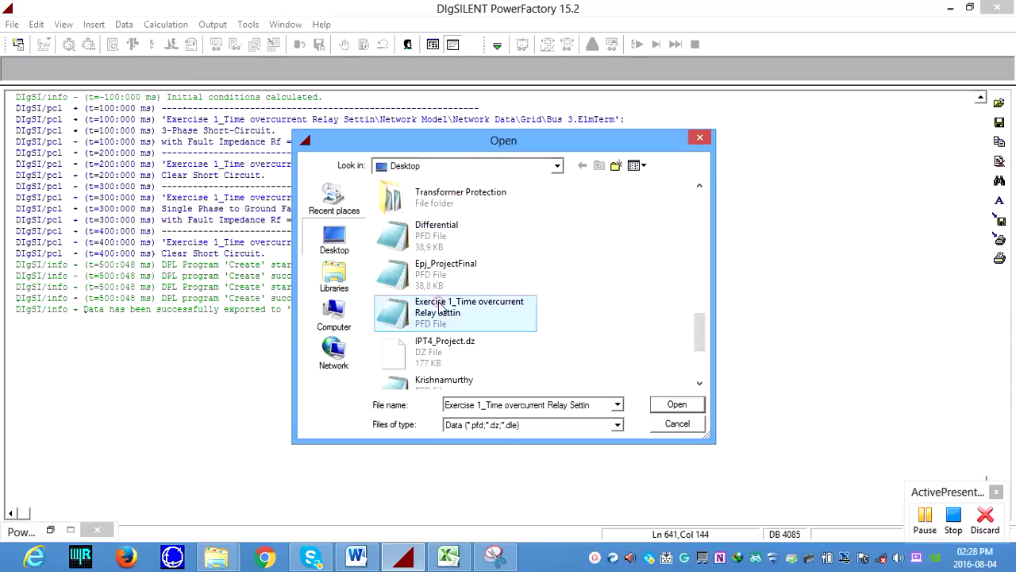
click(673, 423)
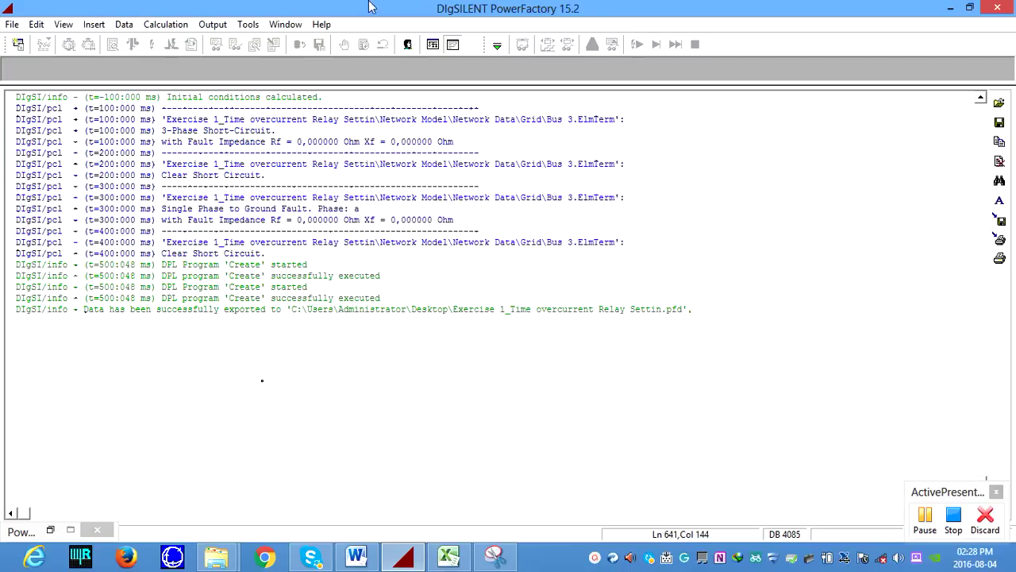
click(926, 518)
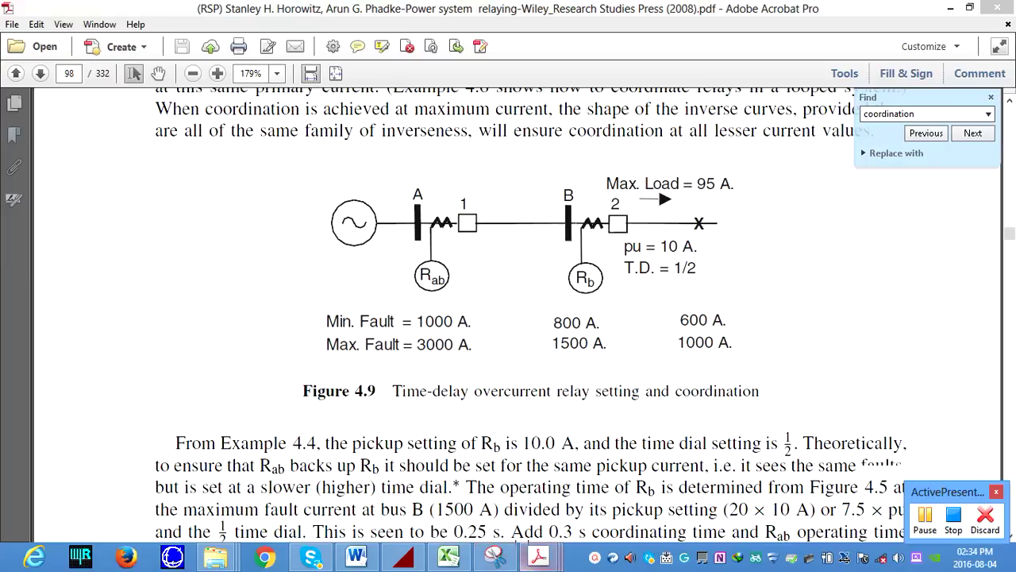
Step: Switch to the PowerFactory 15 user manual, UserManual_en.pdf, in Adobe Acrobat Pro
mouse_move(539, 556)
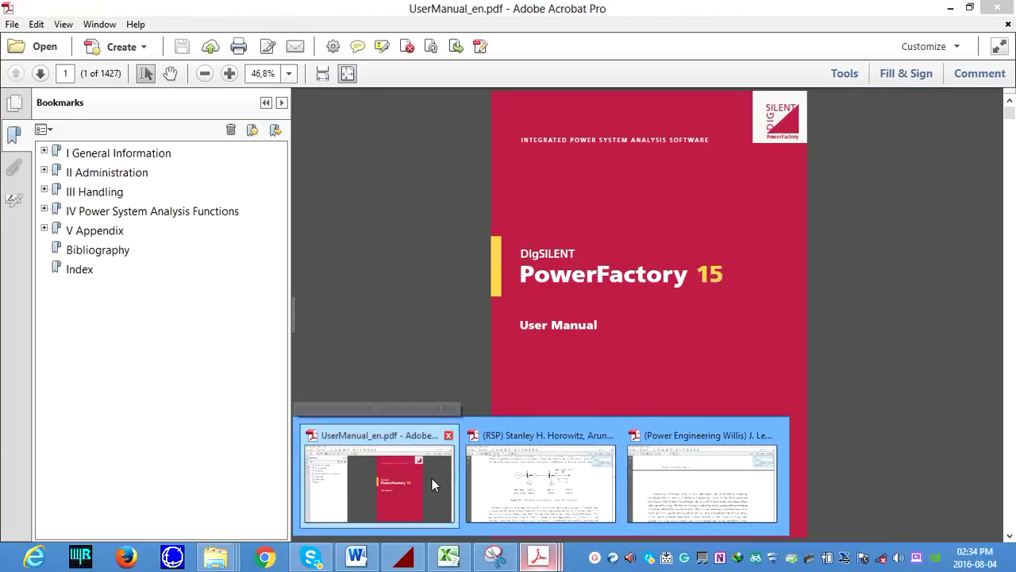
click(432, 478)
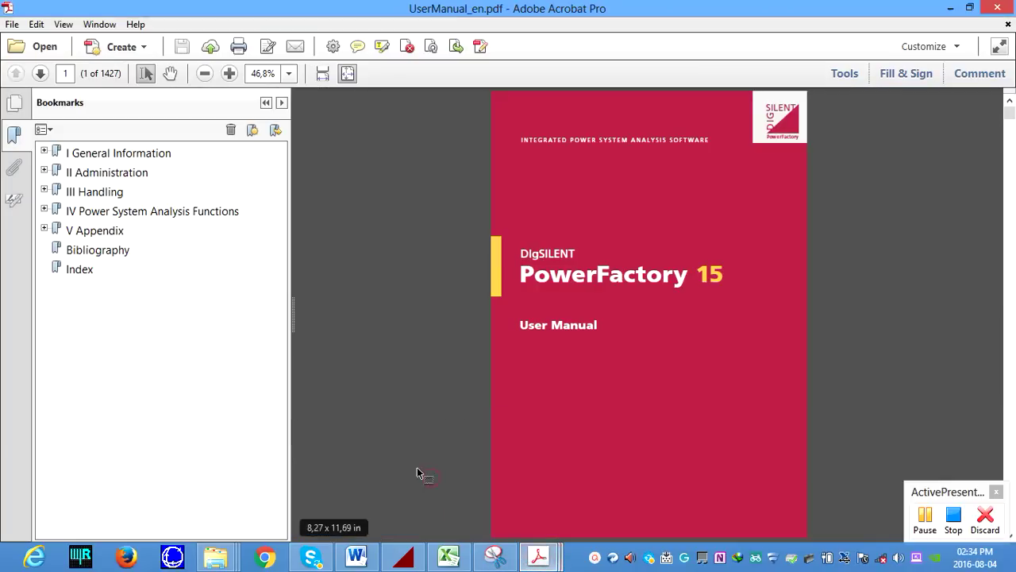